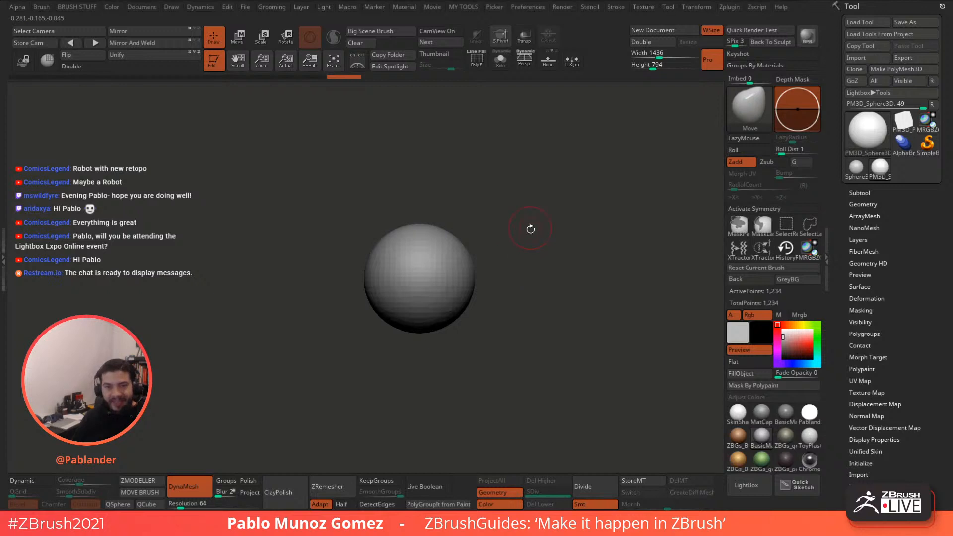
Step: Enlarge the Move brush and pull the sphere's upper side outward into an asymmetric rounded lobe
left_click_drag(554, 269, 537, 246, "alt")
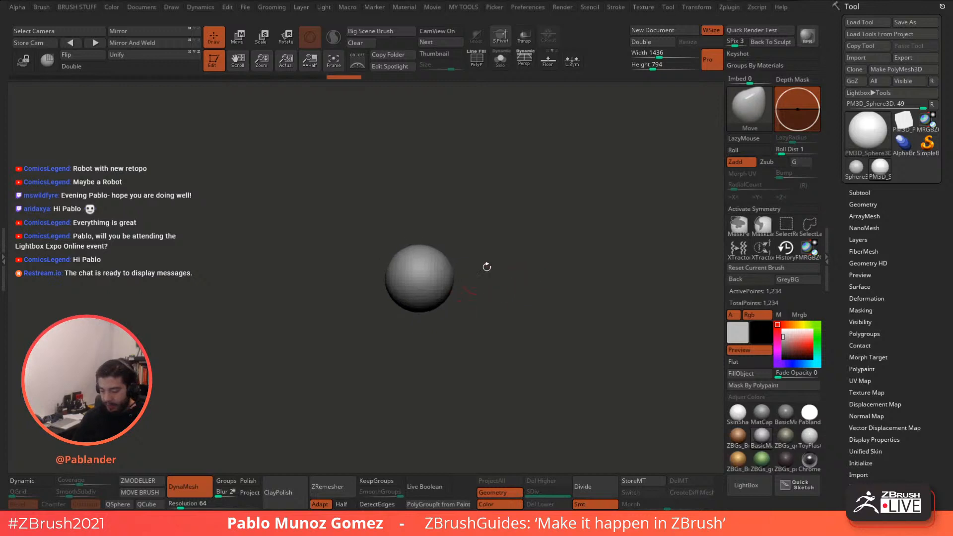
key("space")
left_click_drag(523, 223, 544, 224)
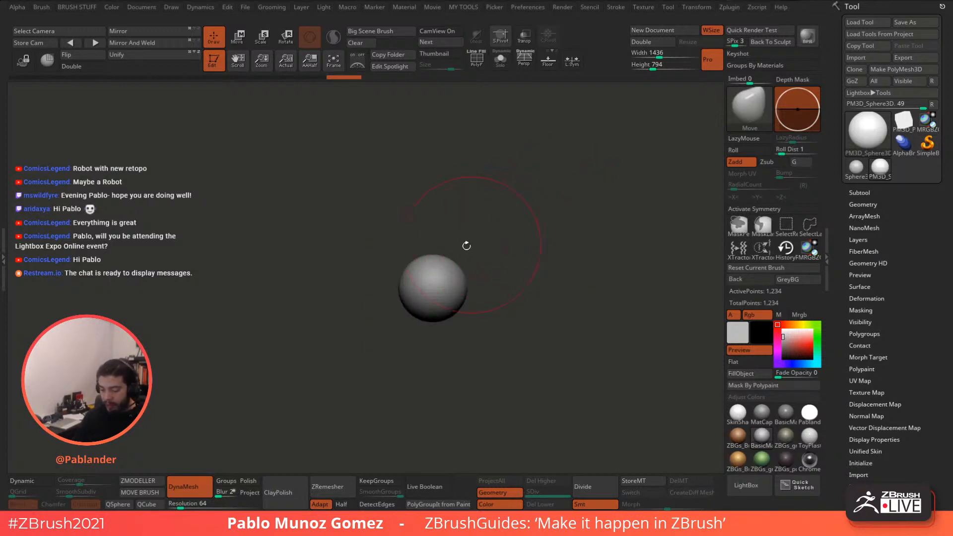
mouse_move(439, 263)
left_mouse_down()
mouse_move(463, 241)
mouse_move(442, 253)
mouse_move(457, 277)
mouse_move(468, 267)
mouse_move(475, 276)
mouse_move(425, 236)
mouse_move(473, 245)
left_mouse_up()
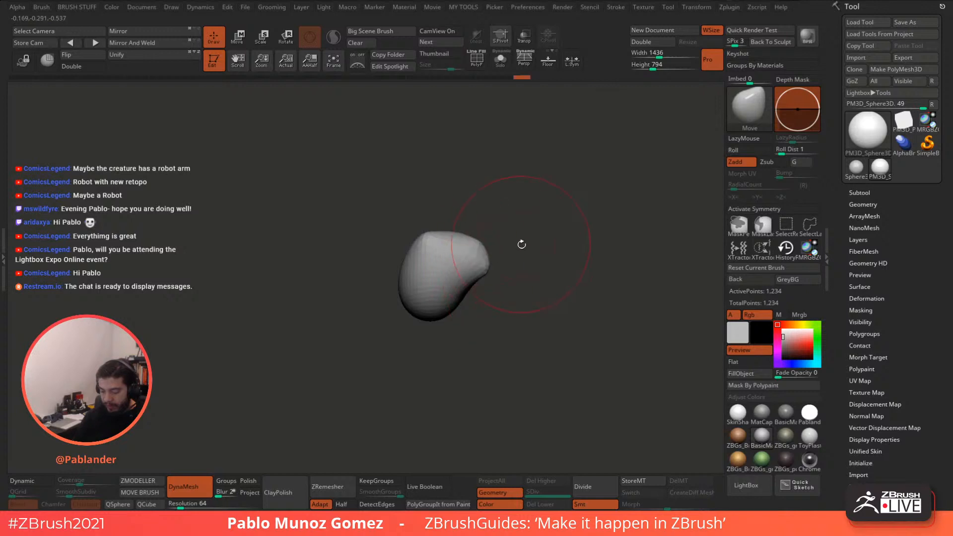
mouse_move(521, 244)
left_mouse_down()
mouse_move(437, 262)
mouse_move(506, 255)
left_mouse_up()
Step: Mirror and weld the blob, and activate symmetry across the X axis
left_click(144, 43)
left_click(773, 208)
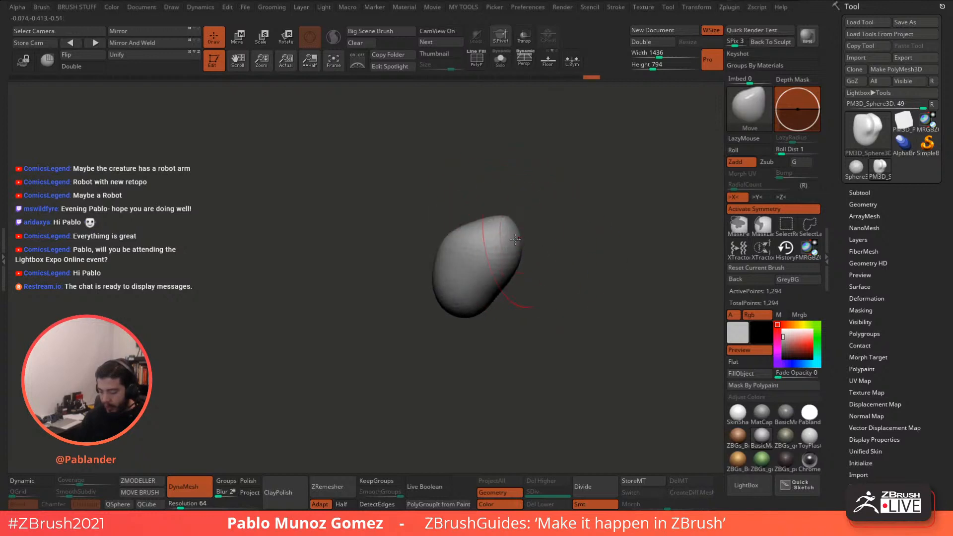
left_click(548, 62)
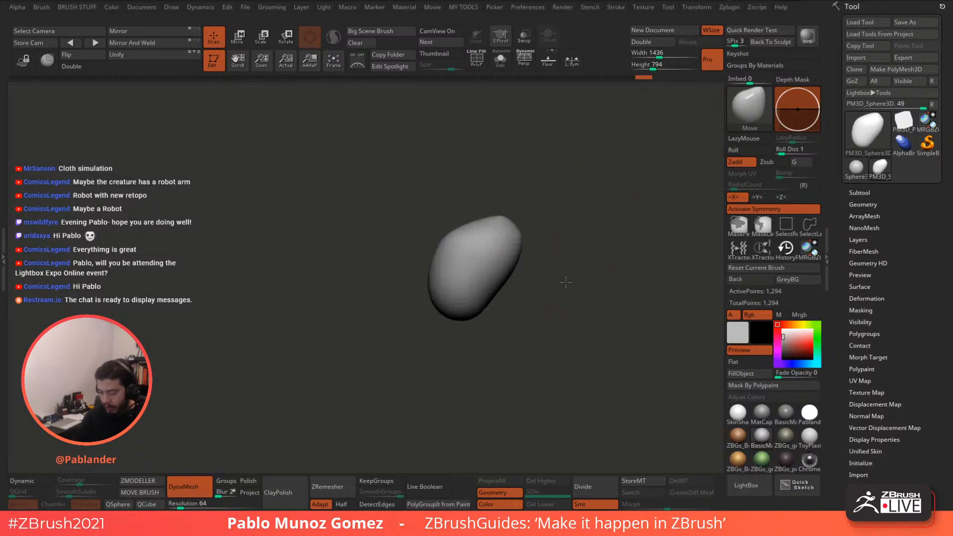
Step: Stretch the blob into a tall upright torso, pull its base outward at the back, and remesh it with DynaMesh
left_click_drag(565, 281, 511, 268)
left_click_drag(447, 290, 495, 285)
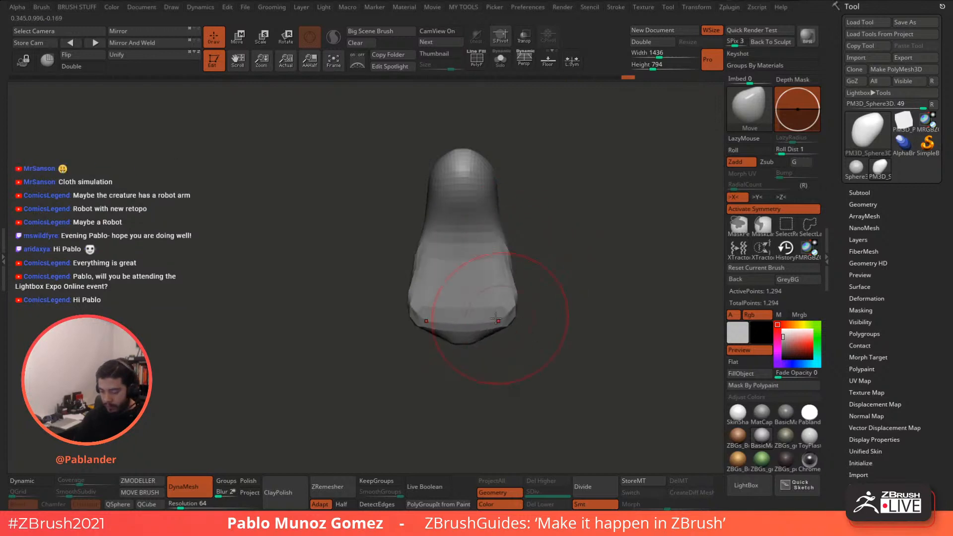
mouse_move(466, 335)
left_mouse_down()
mouse_move(568, 336)
mouse_move(548, 294)
mouse_move(426, 325)
left_mouse_up()
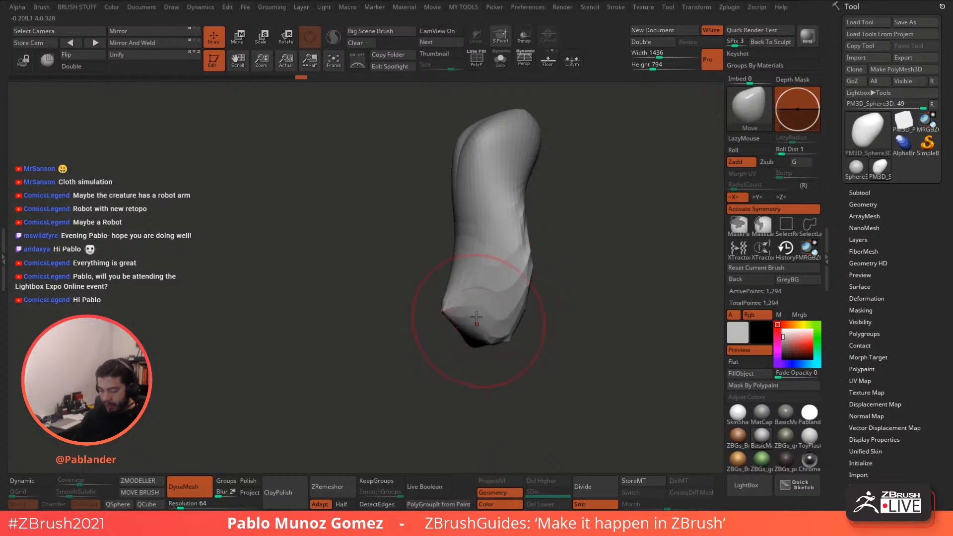
left_click_drag(573, 276, 565, 277, "ctrl")
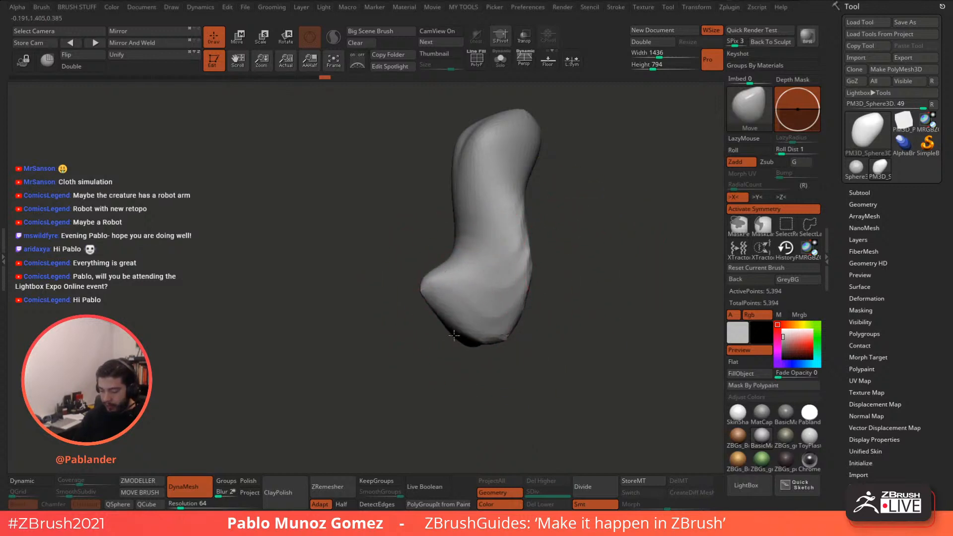
Step: Reshape the neck and fill out the lower body into a rounded rump with the Move brush
mouse_move(534, 290)
left_mouse_down()
mouse_move(579, 247)
mouse_move(580, 223)
mouse_move(524, 238)
left_mouse_up()
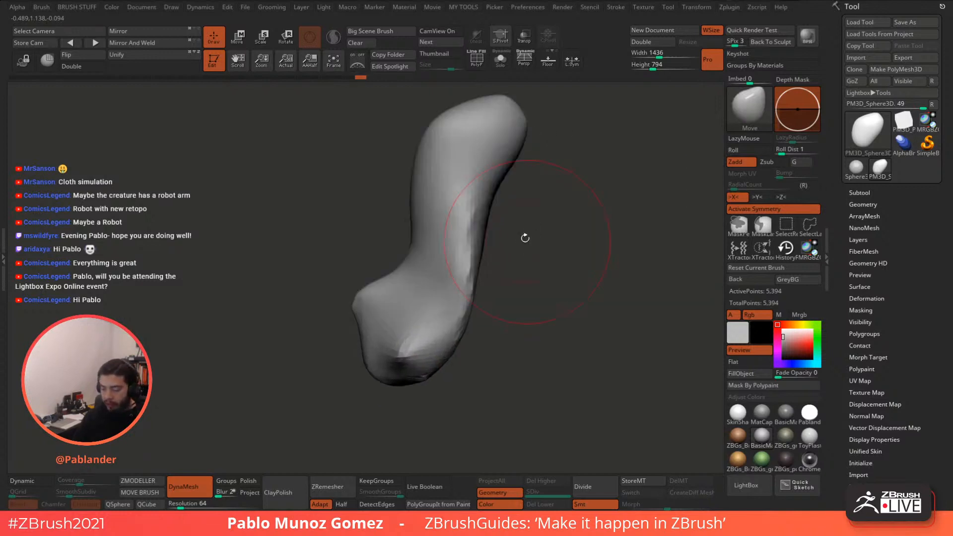
left_click_drag(493, 186, 437, 159)
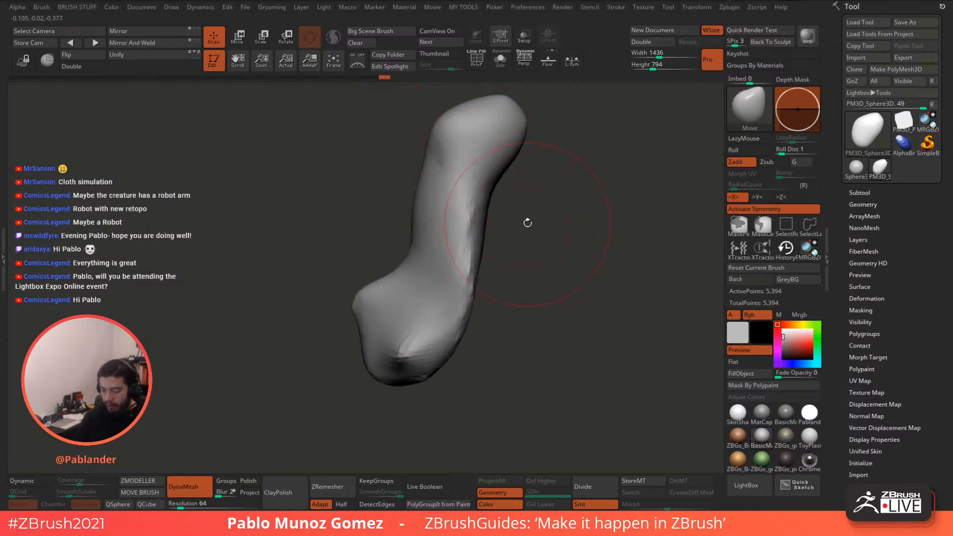
left_click_drag(406, 350, 384, 350)
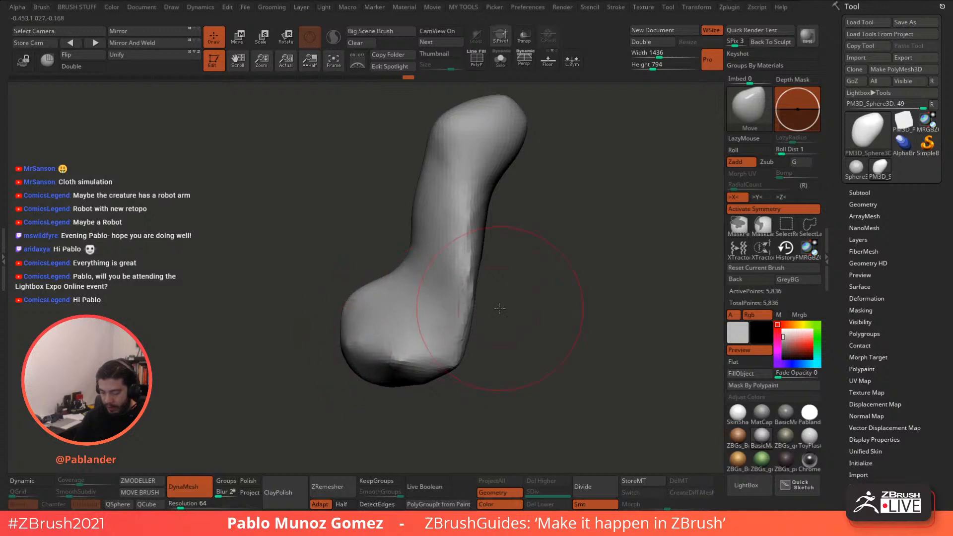
mouse_move(499, 309)
left_mouse_down()
mouse_move(476, 279)
mouse_move(502, 267)
left_mouse_up()
left_click_drag(467, 306, 489, 324)
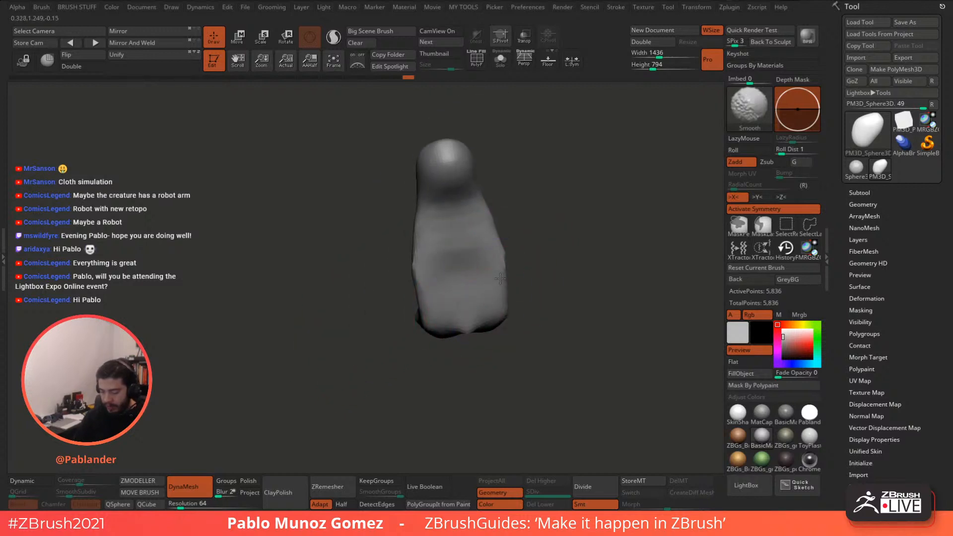
Step: Smooth the sides of the torso and round off the lumpy lower body
mouse_move(499, 278)
left_mouse_down("shift")
mouse_move(491, 238)
mouse_move(466, 322)
mouse_move(496, 208)
mouse_move(556, 227)
mouse_move(570, 212)
left_mouse_up("shift")
mouse_move(509, 220)
left_mouse_down()
mouse_move(493, 290)
mouse_move(502, 292)
mouse_move(527, 253)
mouse_move(514, 148)
mouse_move(449, 179)
left_mouse_up()
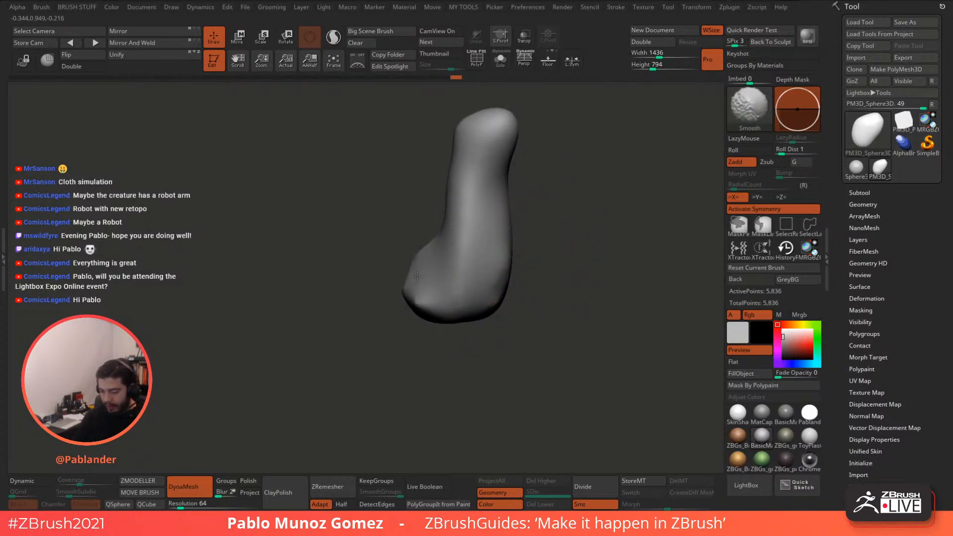
mouse_move(417, 276)
left_mouse_down("shift")
mouse_move(496, 310)
mouse_move(544, 247)
left_mouse_up("shift")
left_click_drag(416, 249, 425, 259)
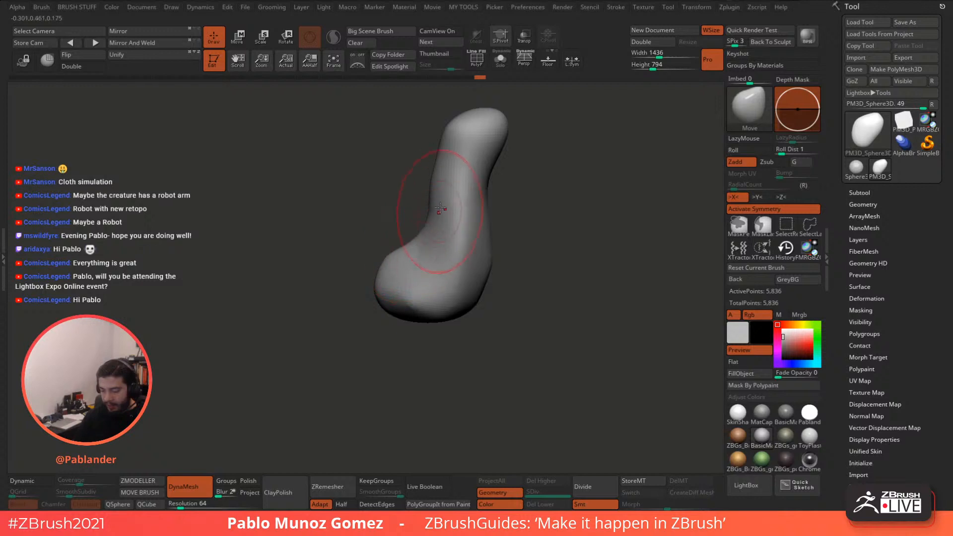
Step: Adjust the neck's profile and pull the back of the base out into a short pointed tail stub
left_click_drag(506, 184, 434, 184)
left_click_drag(422, 173, 506, 189)
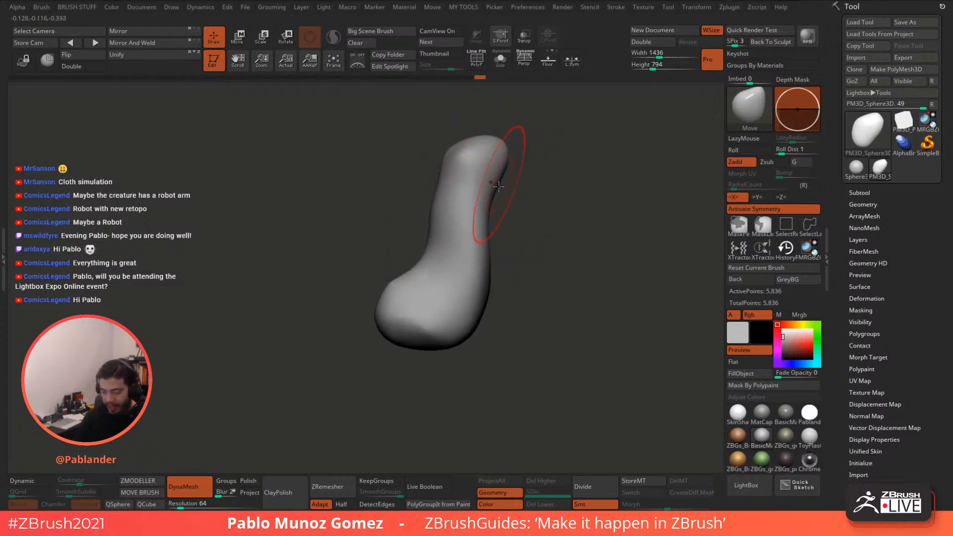
mouse_move(421, 343)
left_mouse_down()
mouse_move(385, 308)
mouse_move(365, 320)
left_mouse_up()
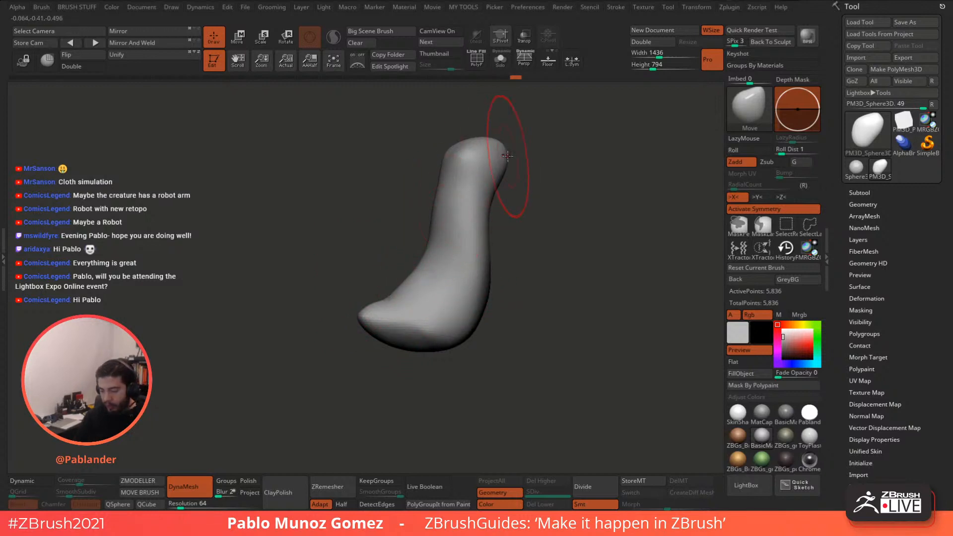
right_click_drag(480, 154, 576, 180)
Step: Narrow the neck below the head with the Move brush and smooth the transition into the torso
mouse_move(472, 223)
left_mouse_down()
mouse_move(471, 203)
mouse_move(472, 237)
mouse_move(467, 229)
left_mouse_up()
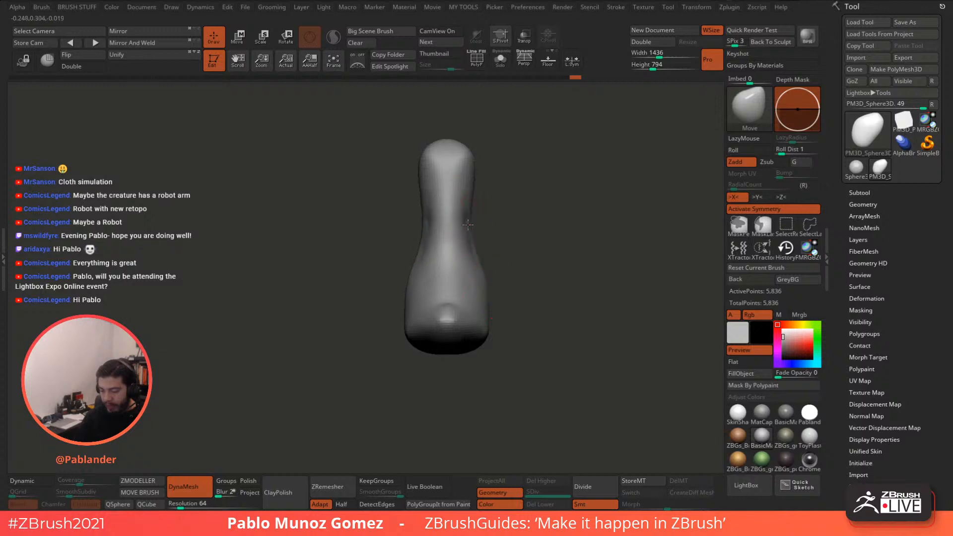
right_click_drag(470, 233, 521, 243)
left_click_drag(501, 216, 533, 221)
left_click_drag(440, 234, 466, 223, "shift")
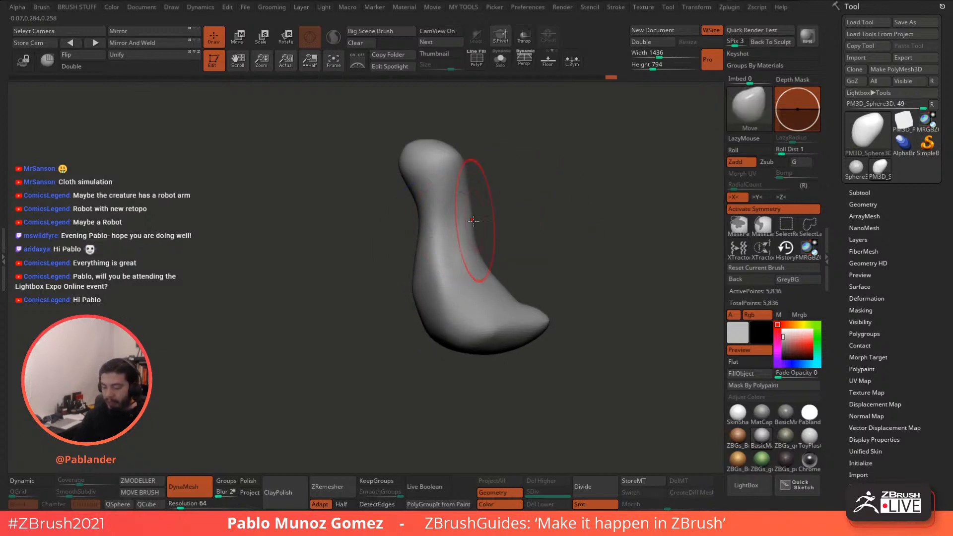
Step: Pull the tail stub out into a long tail, thicken its middle, and remesh the model with DynaMesh
right_click_drag(479, 224, 587, 250)
right_click_drag(509, 295, 527, 269)
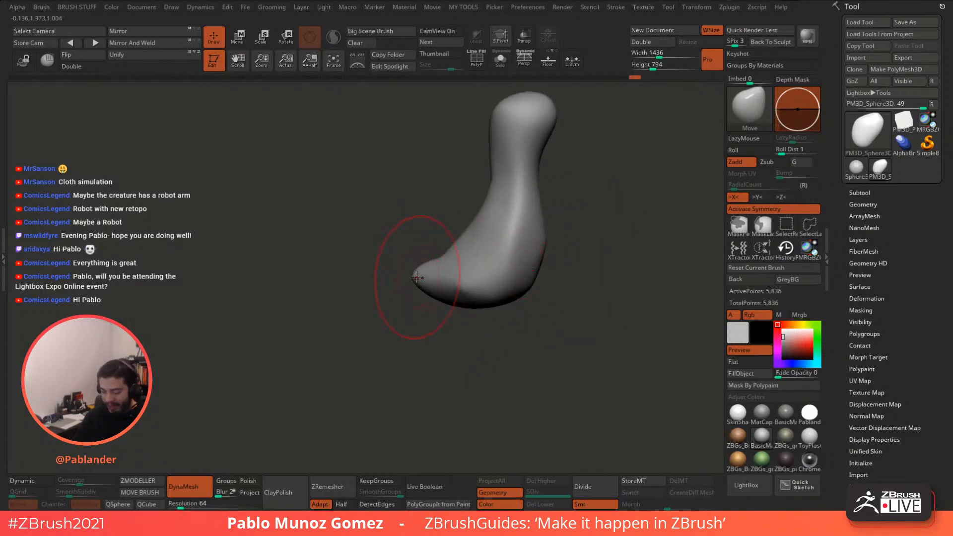
left_click_drag(415, 276, 301, 270)
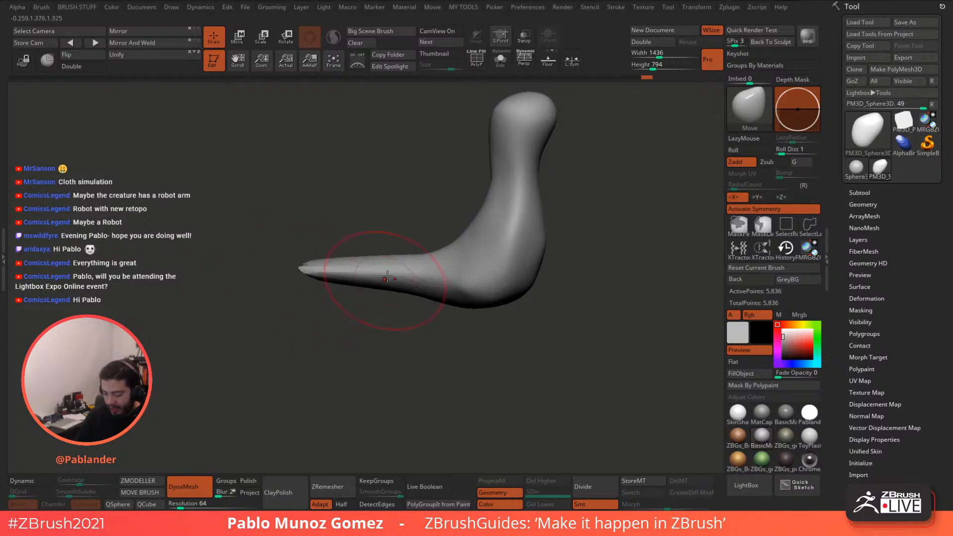
left_click_drag(372, 294, 341, 276)
left_click_drag(360, 343, 397, 302, "ctrl")
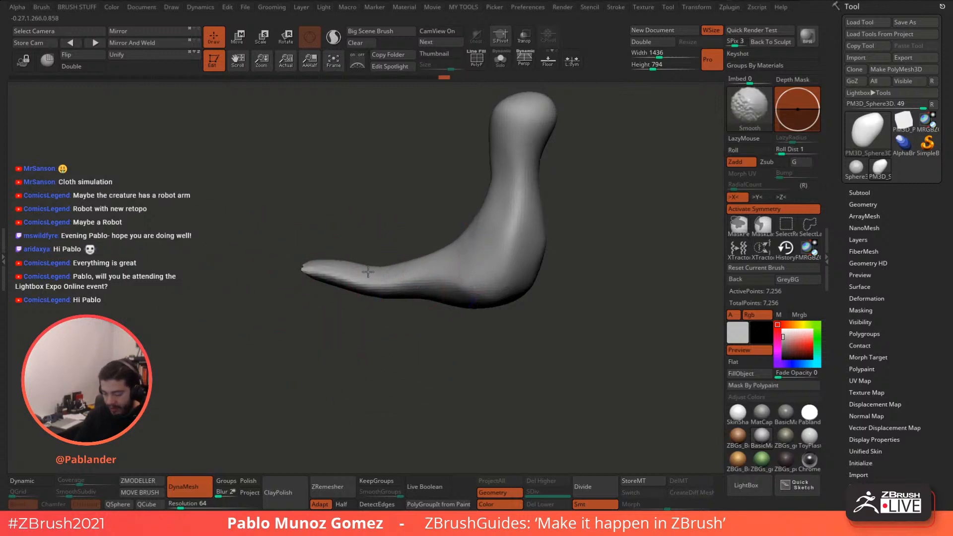
Step: Smooth the tail along its length and even out its rounded end
mouse_move(320, 271)
left_mouse_down()
mouse_move(298, 270)
mouse_move(321, 271)
mouse_move(358, 312)
mouse_move(428, 341)
mouse_move(414, 381)
mouse_move(439, 246)
left_mouse_up()
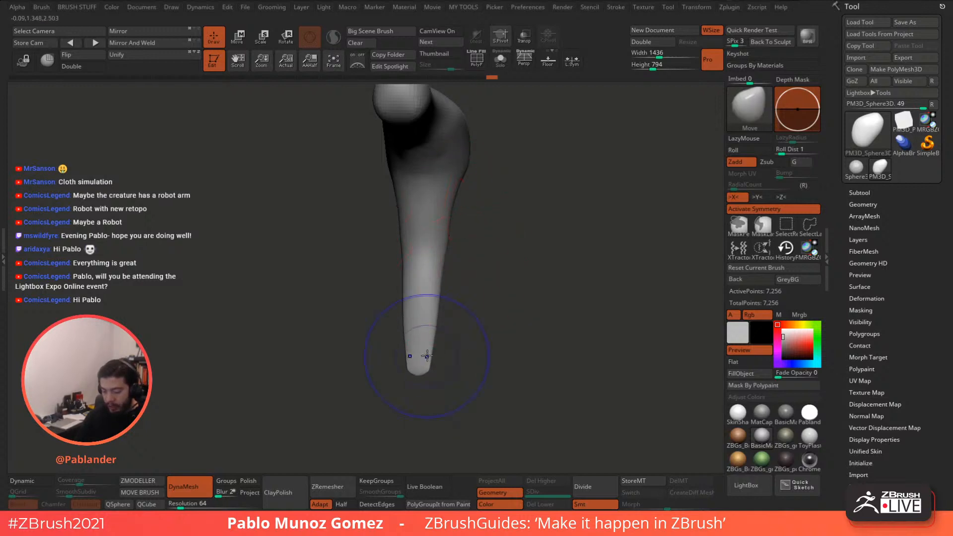
left_click_drag(427, 356, 417, 356, "shift")
mouse_move(501, 285)
left_mouse_down()
mouse_move(570, 248)
mouse_move(496, 294)
mouse_move(519, 320)
mouse_move(471, 316)
left_mouse_up()
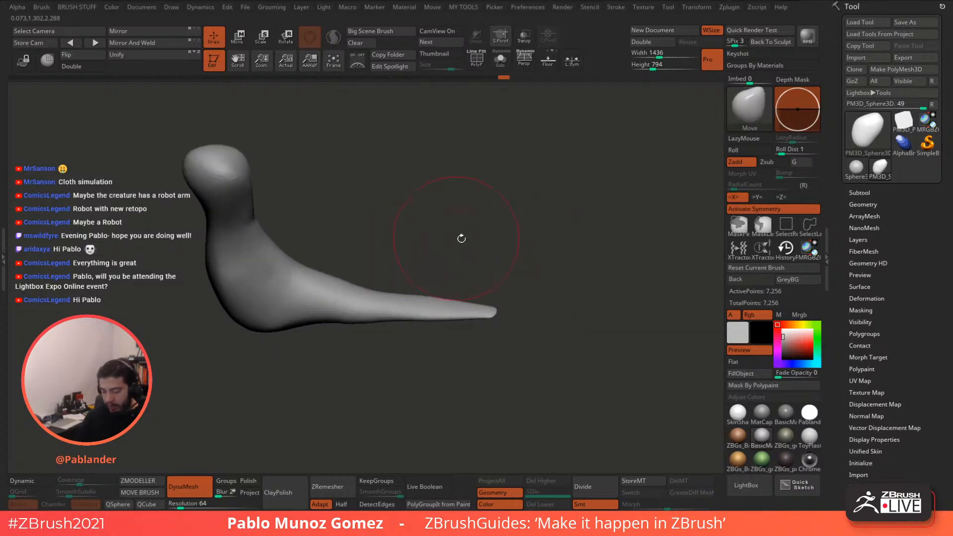
Step: Slim the tail with the Move brush so it tapers to a fine point
left_click_drag(461, 236, 457, 347)
mouse_move(480, 316)
left_mouse_down()
mouse_move(570, 291)
mouse_move(563, 304)
mouse_move(565, 275)
left_mouse_up()
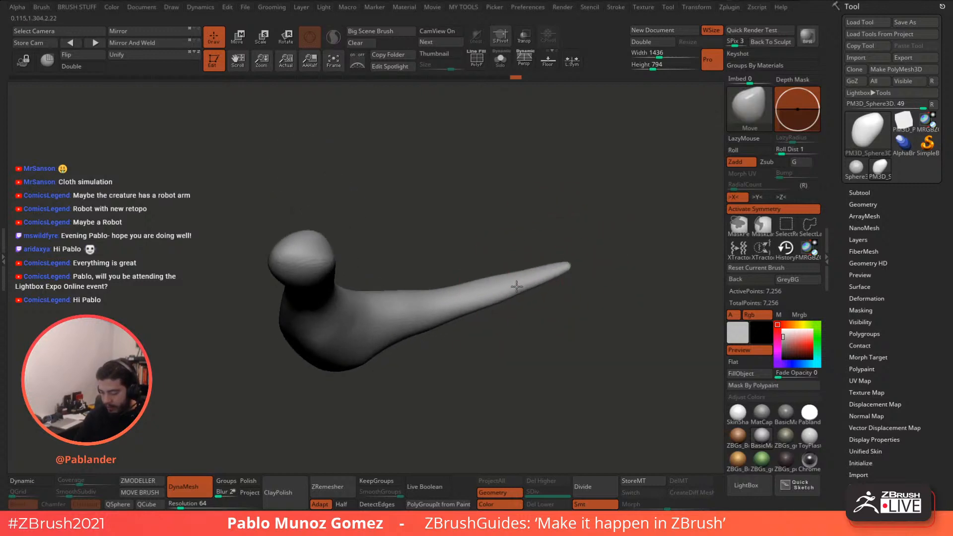
left_click_drag(491, 307, 468, 324)
left_click_drag(547, 274, 547, 268)
mouse_move(499, 315)
left_mouse_down()
mouse_move(493, 340)
mouse_move(501, 298)
left_mouse_up()
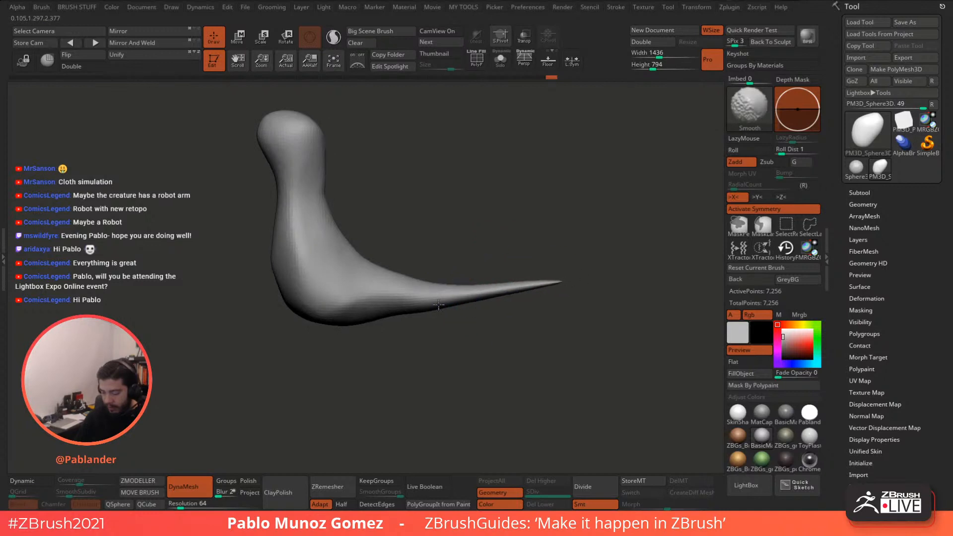
Step: Bend the tail's tip upward into a curve and adjust the underside at the bend
right_click_drag(382, 316, 418, 321, "alt")
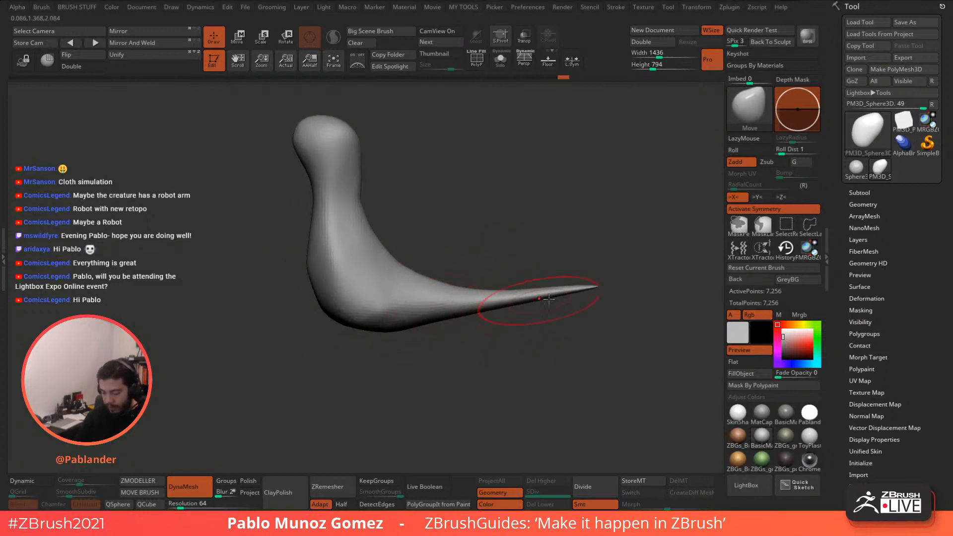
mouse_move(599, 285)
left_mouse_down()
mouse_move(581, 255)
mouse_move(554, 273)
mouse_move(564, 260)
left_mouse_up()
left_click_drag(513, 301, 511, 307)
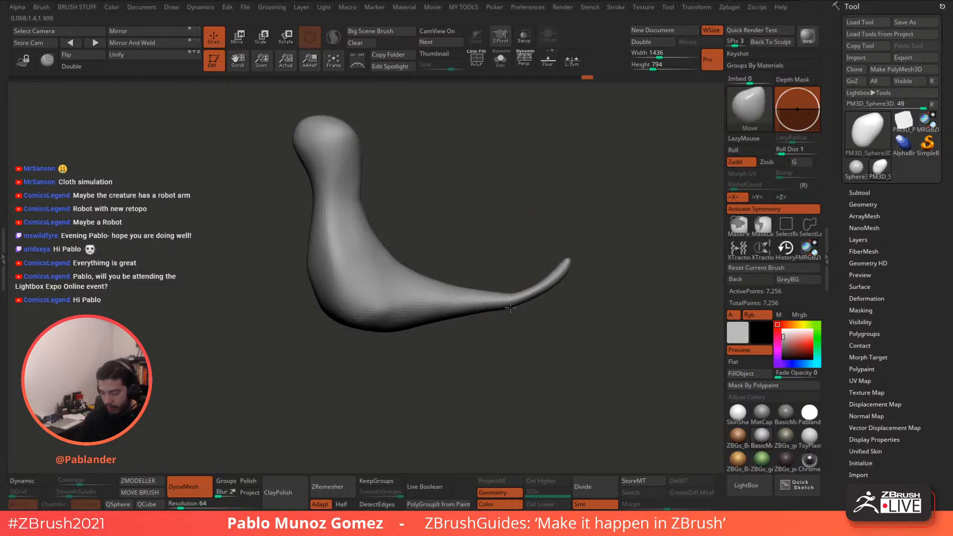
Step: Resize the brush, mask everything except the hip areas, and pull the unmasked areas down into a pair of leg stubs
right_click_drag(429, 320, 481, 278, "alt")
key("space")
mouse_move(422, 268)
left_mouse_down()
mouse_move(412, 267)
mouse_move(417, 259)
mouse_move(409, 297)
mouse_move(423, 291)
left_mouse_up()
left_click(422, 320, "ctrl")
mouse_move(423, 291)
right_mouse_down()
mouse_move(472, 271)
mouse_move(454, 268)
mouse_move(524, 255)
mouse_move(527, 229)
mouse_move(521, 235)
right_mouse_up()
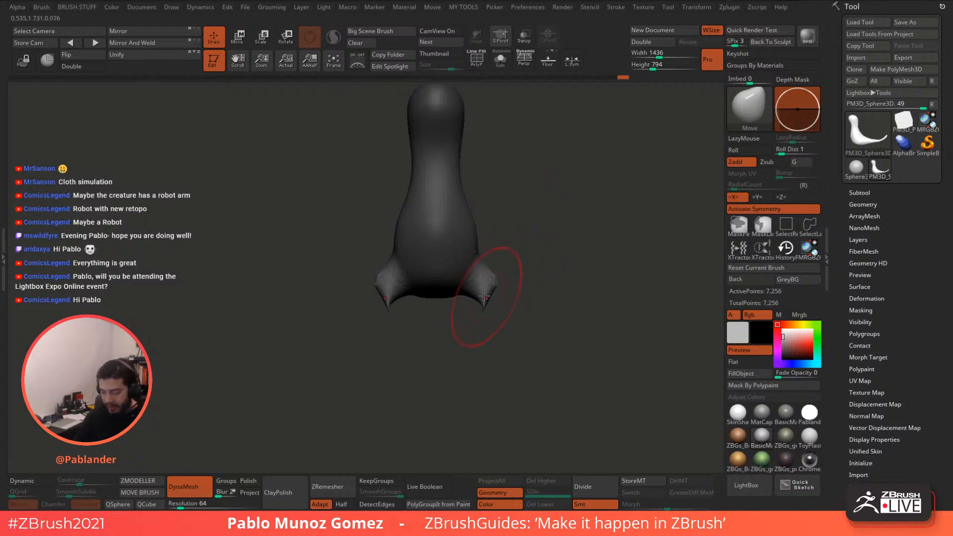
mouse_move(485, 297)
left_mouse_down()
mouse_move(485, 322)
mouse_move(478, 312)
left_mouse_up()
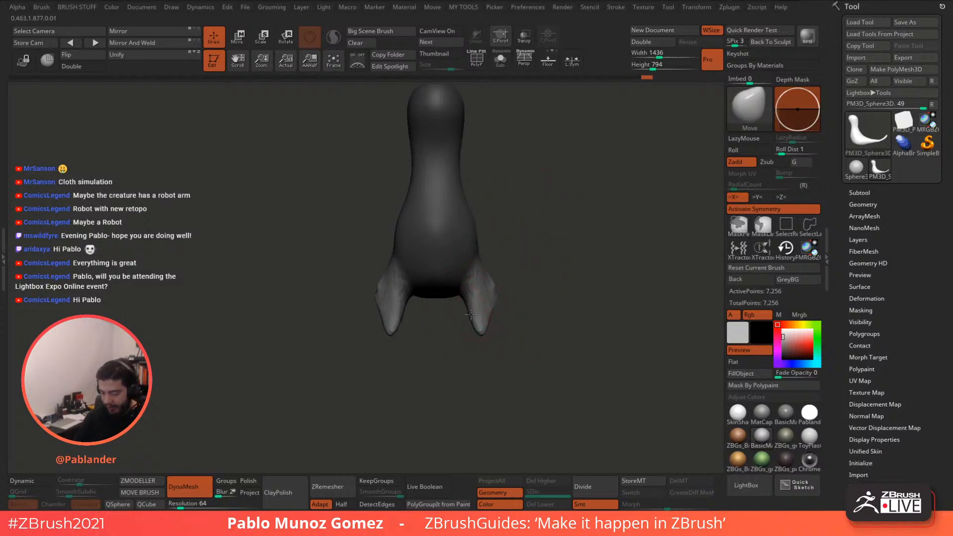
Step: Thicken and round the leg stubs, then clear the mask and remesh the model with DynaMesh
mouse_move(580, 300)
right_mouse_down()
mouse_move(518, 305)
mouse_move(528, 284)
right_mouse_up()
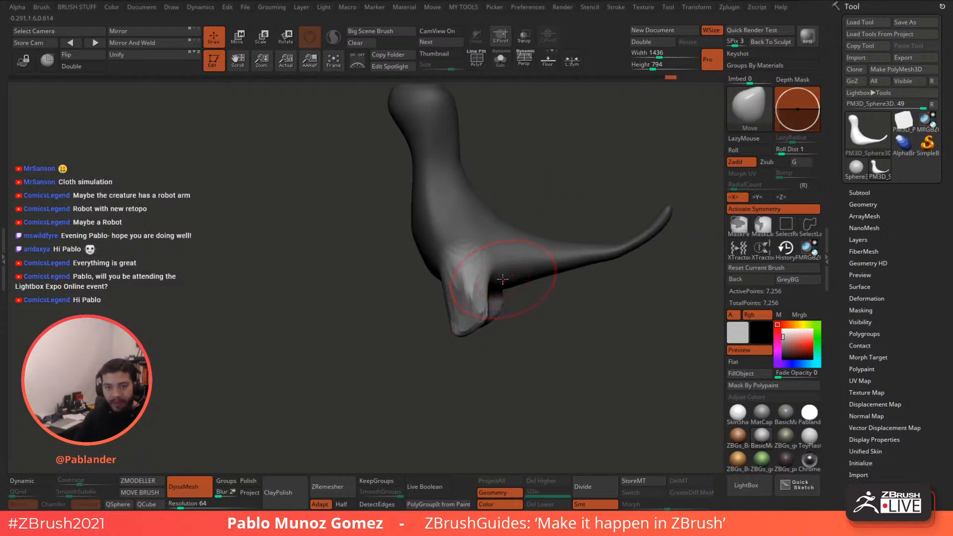
mouse_move(478, 321)
left_mouse_down()
mouse_move(486, 324)
mouse_move(476, 329)
left_mouse_up()
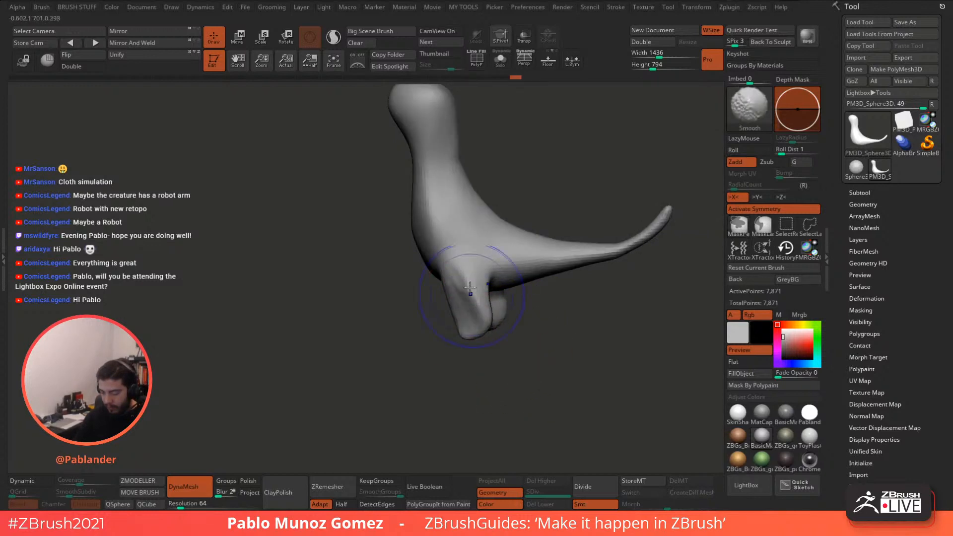
Step: Reduce the Move brush size and mask everything except a small spot on each side of the lower chest
right_click_drag(456, 228, 475, 273, "alt")
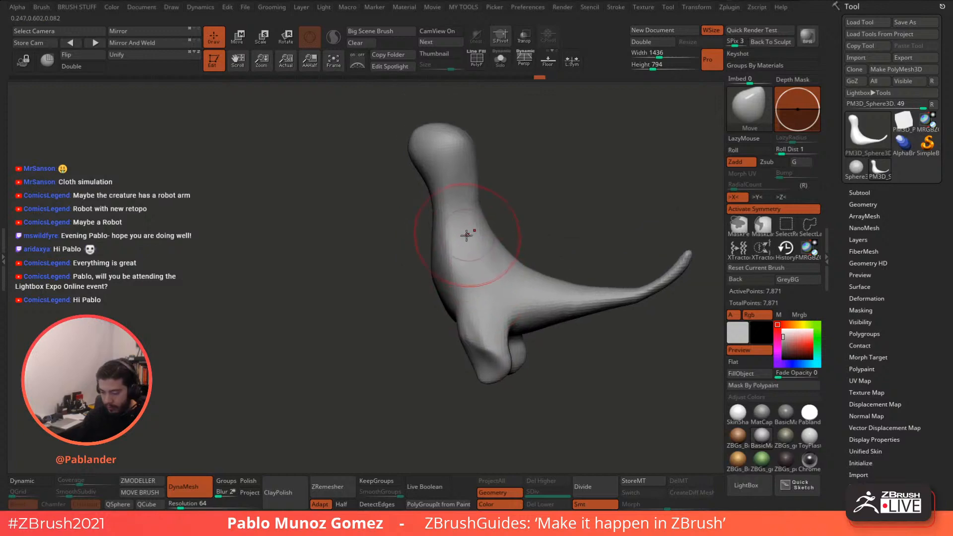
key("space")
left_click_drag(469, 234, 457, 236)
mouse_move(441, 250)
right_mouse_down()
mouse_move(455, 274)
mouse_move(506, 249)
right_mouse_up()
key("space")
left_click_drag(511, 242, 505, 243)
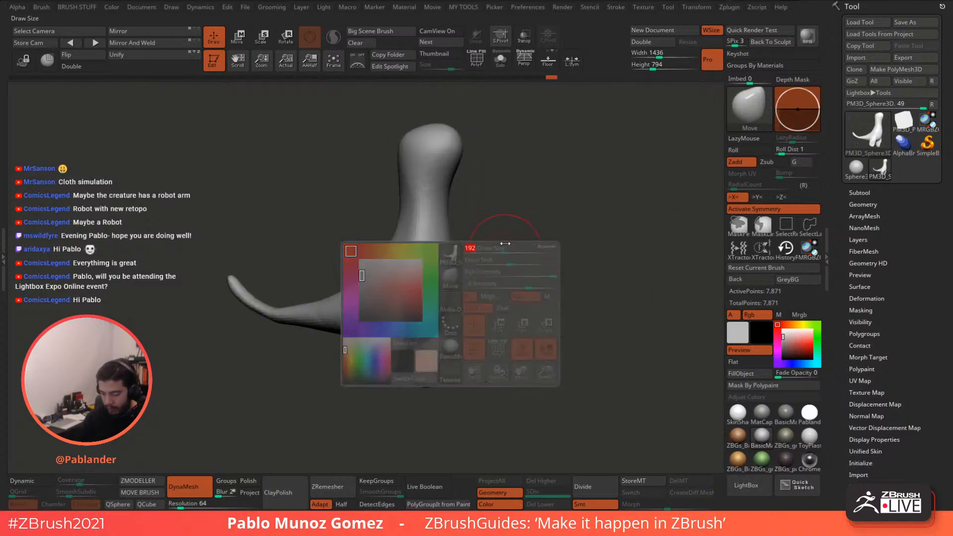
right_click_drag(505, 242, 526, 255)
left_click_drag(436, 271, 441, 277, "ctrl")
key("ctrl+i")
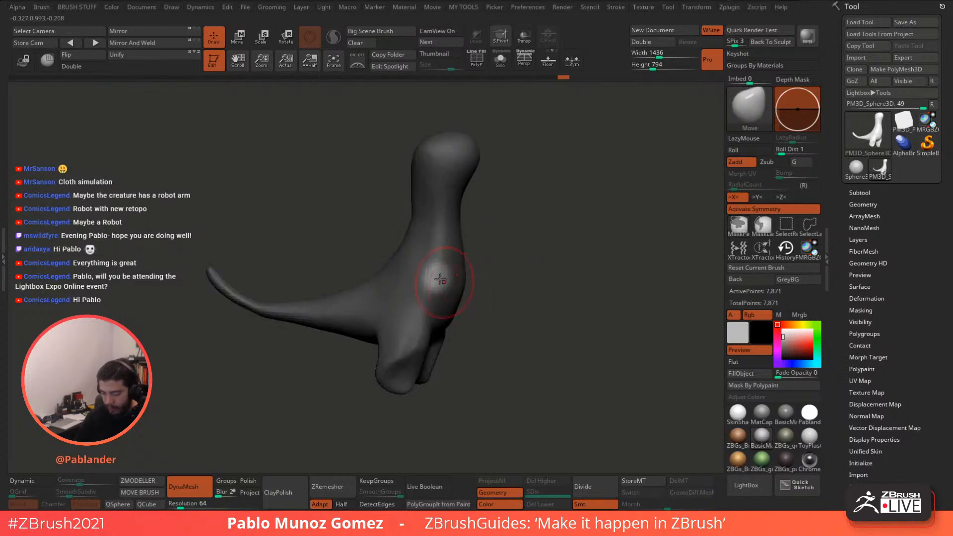
Step: Pull the unmasked chest spots outward into arm stubs, clear the mask, and smooth the stubs
right_click_drag(473, 311, 550, 290)
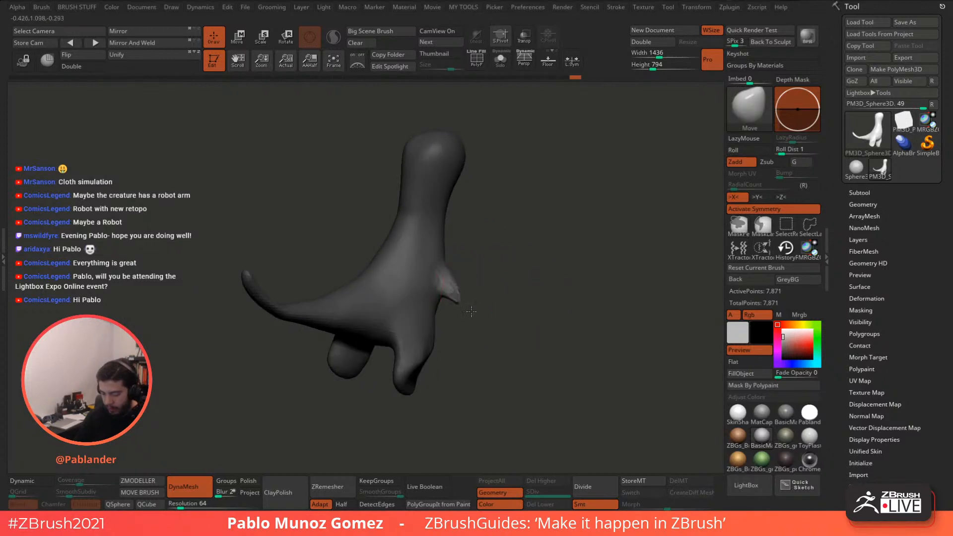
right_click_drag(502, 309, 542, 218)
right_click_drag(574, 276, 534, 241)
mouse_move(435, 304)
right_mouse_down()
mouse_move(425, 277)
mouse_move(437, 245)
right_mouse_up()
left_click_drag(449, 268, 448, 261, "shift")
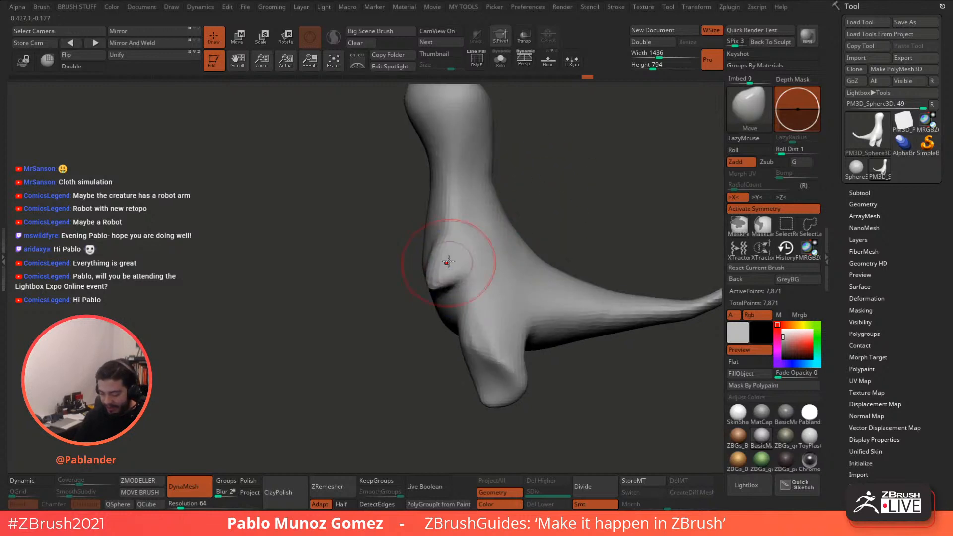
Step: Switch to the SnakeHook brush, pull the arm stubs forward into arms, and remesh with DynaMesh
key("b")
key("s")
key("h")
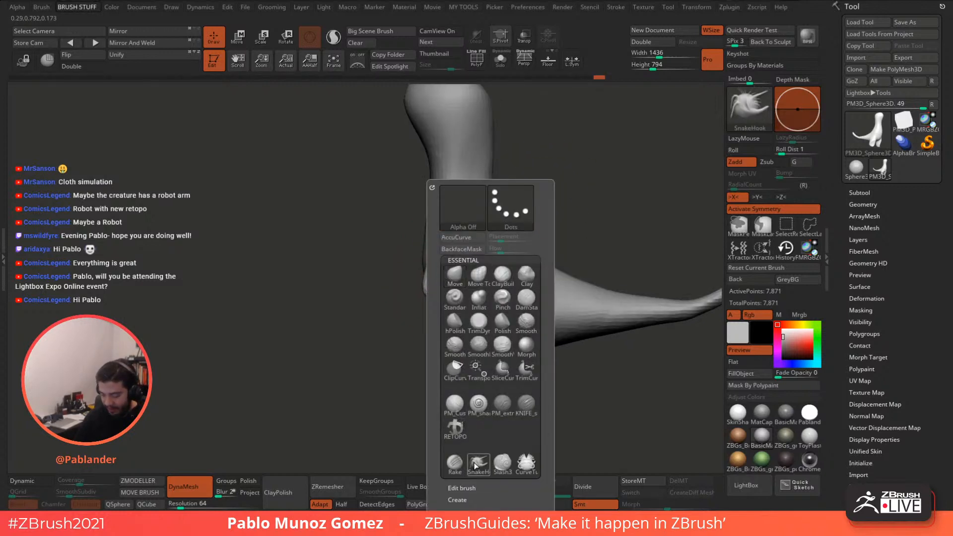
mouse_move(409, 296)
left_mouse_down()
mouse_move(370, 284)
mouse_move(434, 274)
left_mouse_up()
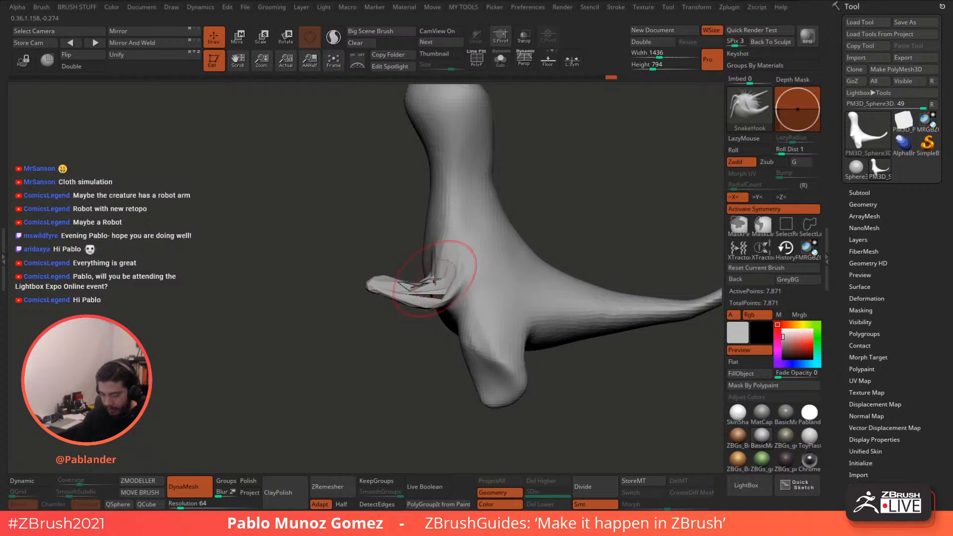
left_click_drag(392, 355, 406, 378, "ctrl")
Step: Pull the leg stubs into lower legs with forward-pointing feet, remesh with DynaMesh, and smooth the feet
right_click_drag(501, 353, 484, 298, "alt")
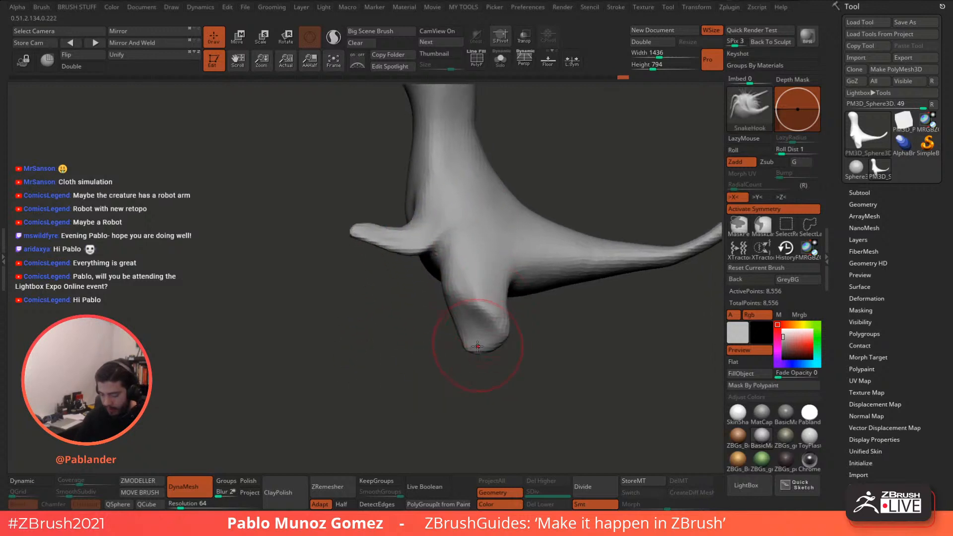
right_click_drag(478, 349, 489, 270)
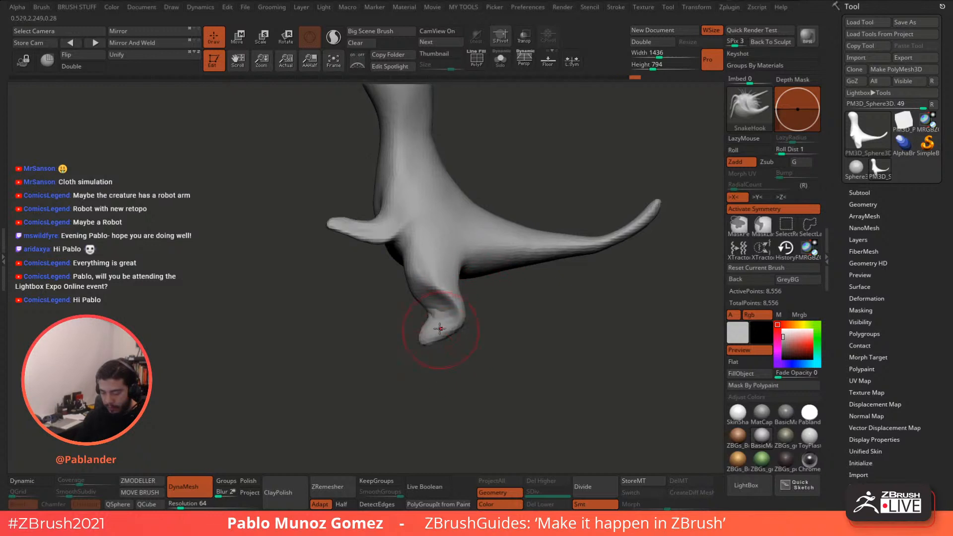
mouse_move(484, 313)
right_mouse_down()
mouse_move(459, 301)
mouse_move(468, 344)
mouse_move(514, 322)
right_mouse_up()
left_click_drag(455, 345, 466, 355)
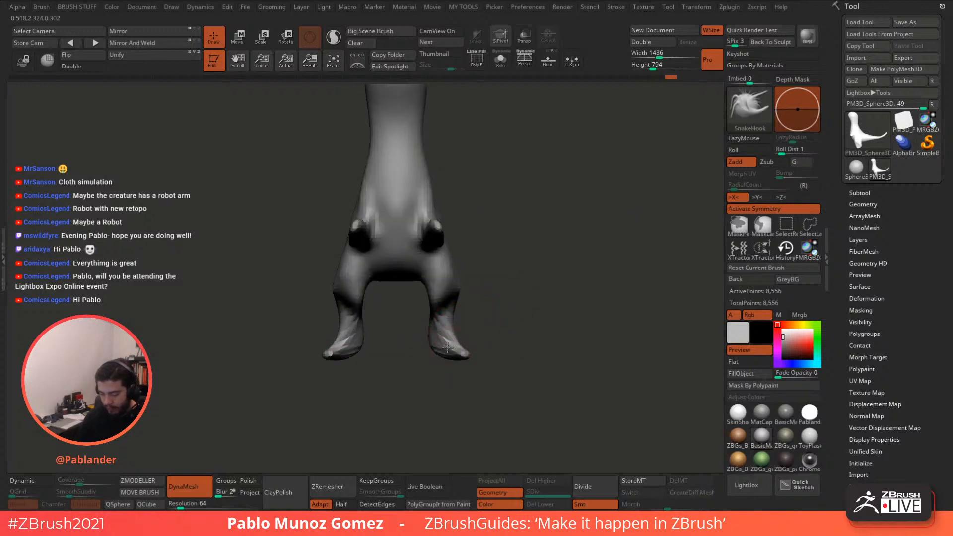
left_click_drag(489, 298, 499, 282, "ctrl")
right_click_drag(486, 255, 508, 285, "alt")
left_click_drag(463, 358, 468, 372, "shift")
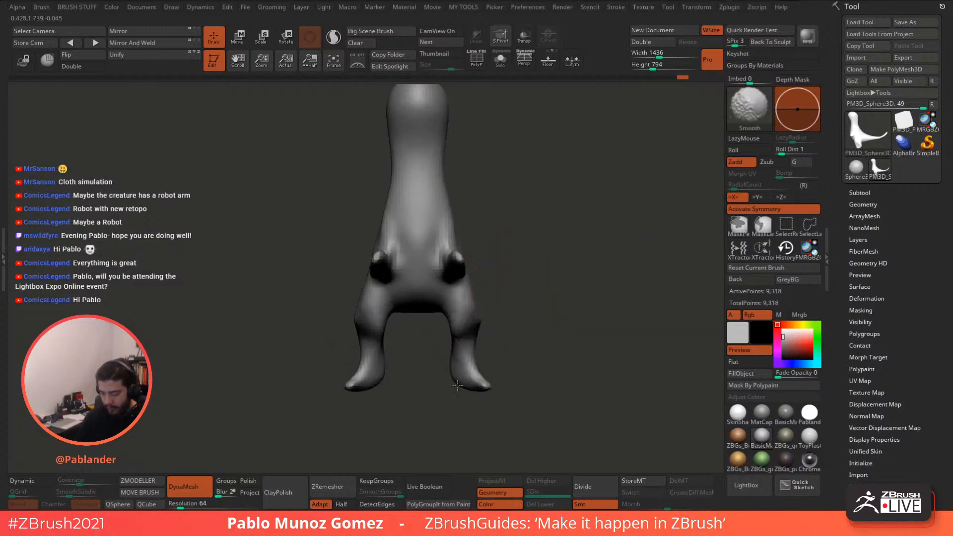
Step: Reduce the SnakeHook brush size and bend the ends of the arms downward into hands
right_click_drag(508, 247, 523, 273, "alt")
right_click_drag(478, 253, 489, 265)
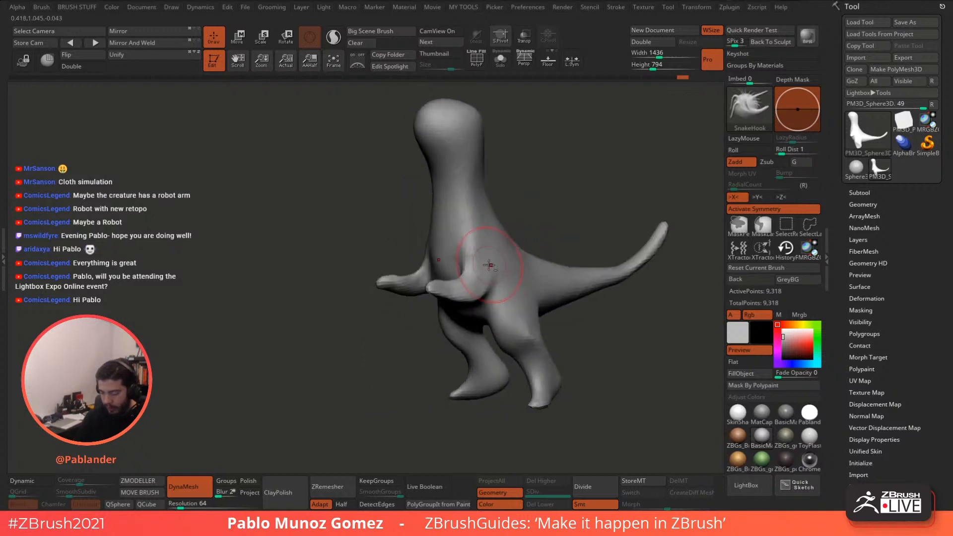
right_click(526, 216)
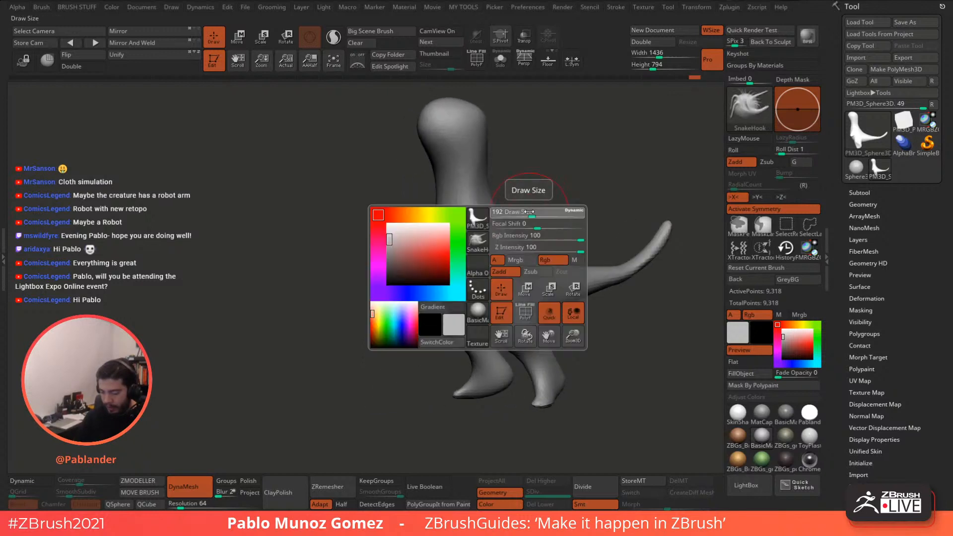
left_click_drag(529, 213, 519, 213)
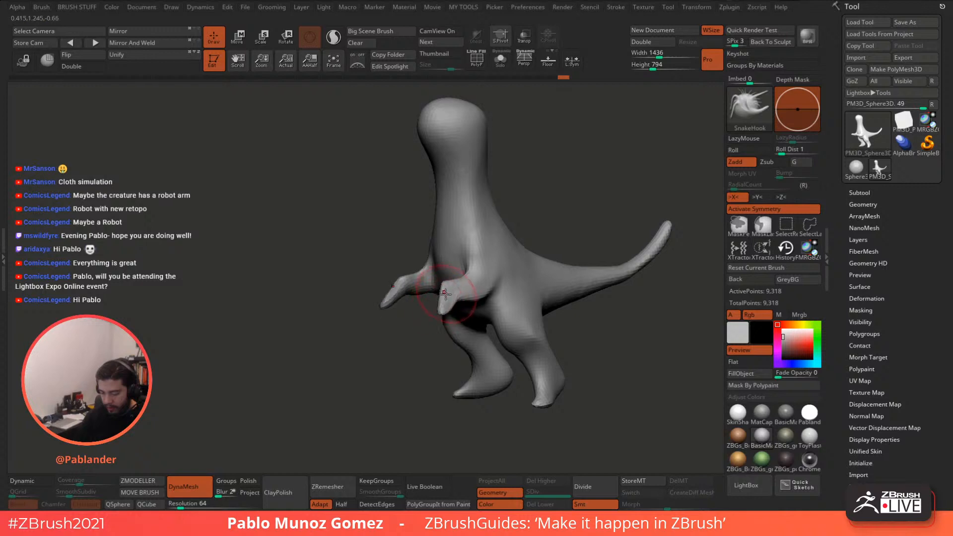
right_click_drag(435, 296, 445, 279)
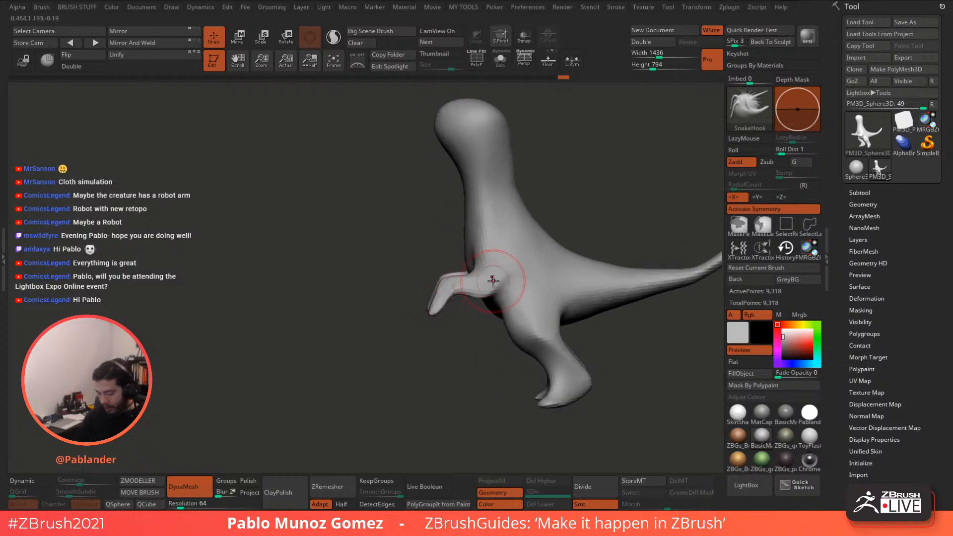
Step: Refine the shoulders and upper arms with SnakeHook where they meet the torso
right_click_drag(493, 261, 534, 248)
left_click_drag(483, 268, 499, 259)
right_click_drag(506, 257, 535, 250)
left_click_drag(491, 263, 501, 256)
right_click_drag(544, 244, 538, 249)
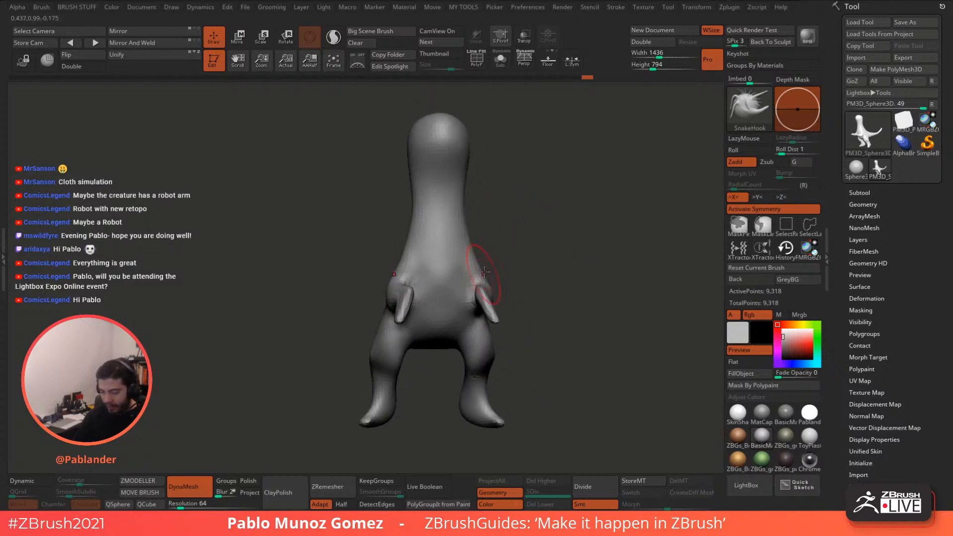
Step: Pull the front of the head forward into a short snout and shape the back of the head
mouse_move(511, 168)
right_mouse_down("alt")
mouse_move(510, 232)
mouse_move(544, 238)
right_mouse_up("alt")
left_click_drag(449, 203, 465, 229)
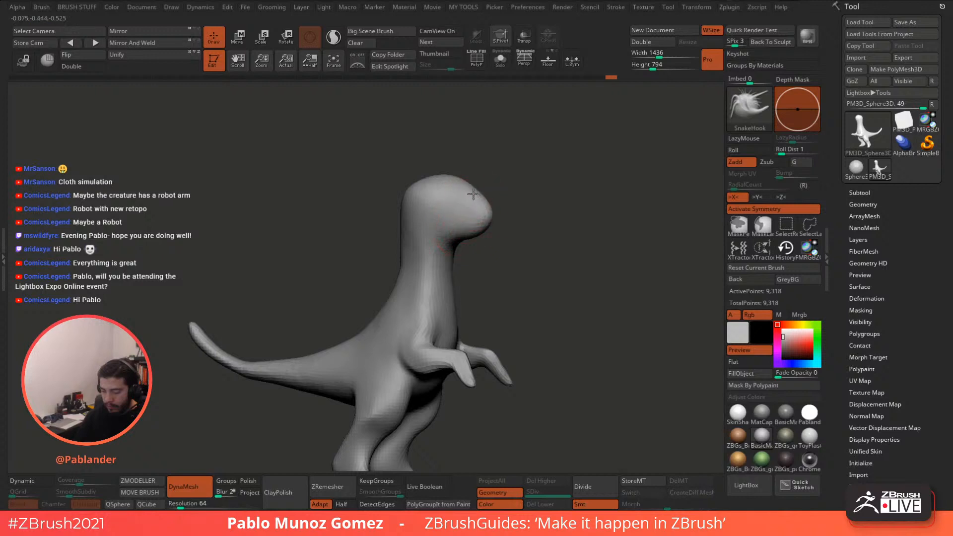
right_click_drag(455, 244, 496, 240)
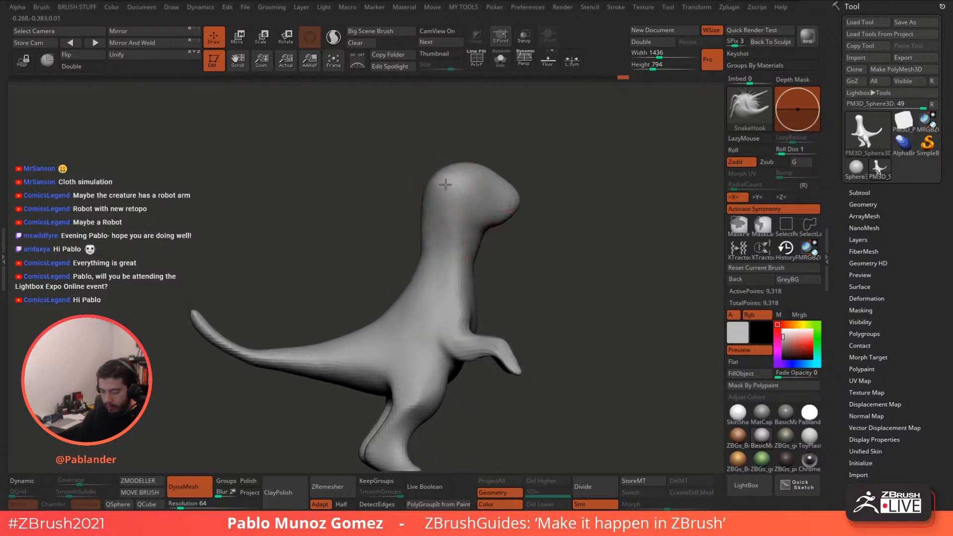
Step: Extend the tail's tip upward and smooth the bend below it
right_click_drag(397, 258, 363, 293)
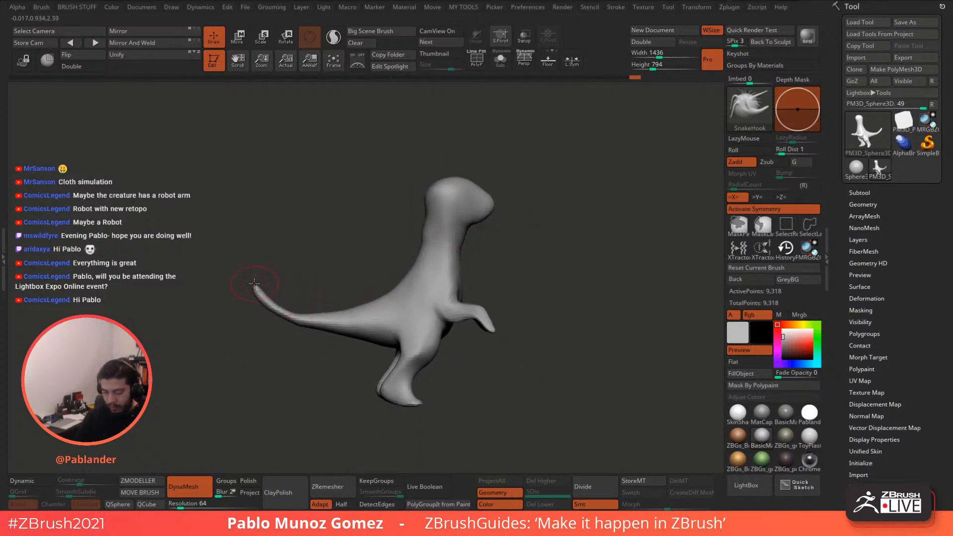
key("shift")
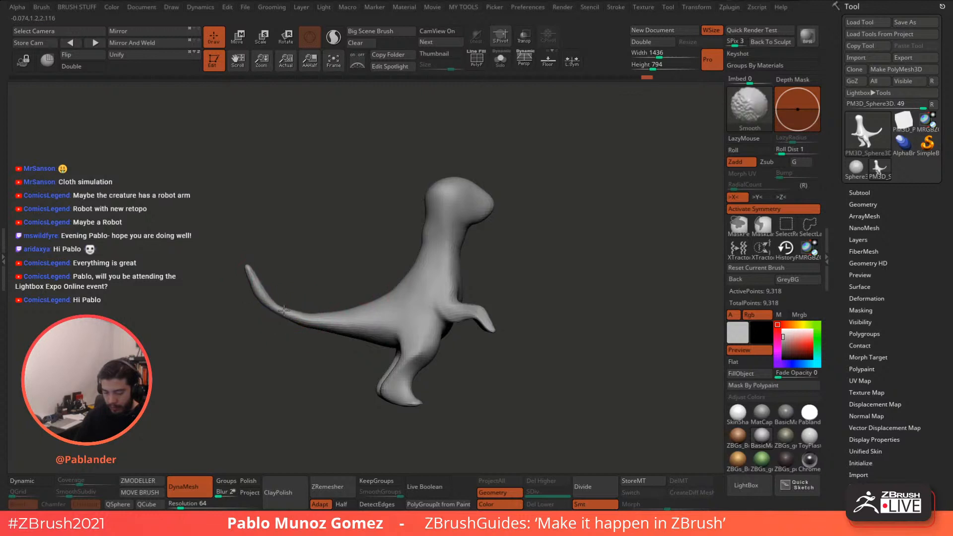
right_click_drag(280, 308, 309, 268)
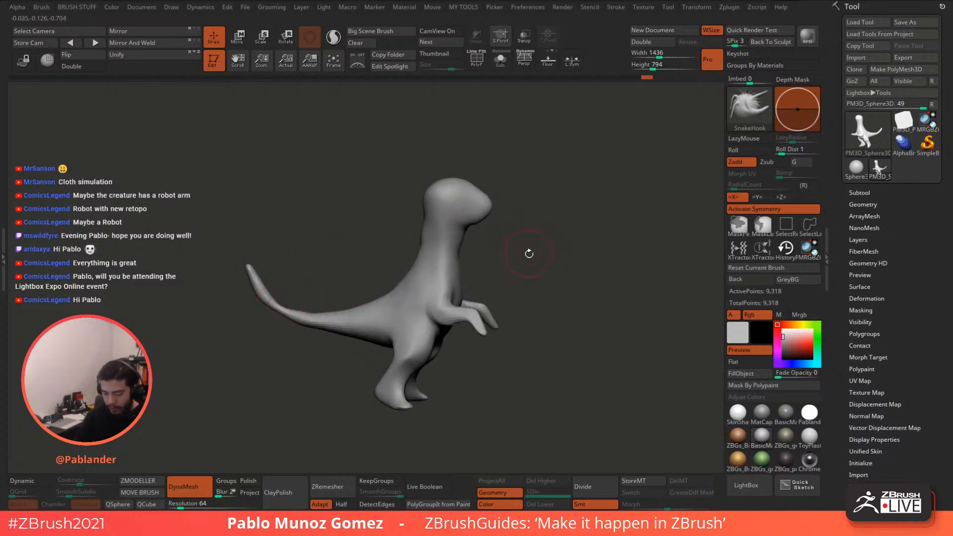
Step: Switch to the Inflat brush, thicken the thin part of the tail, and smooth it
key("b")
left_click(520, 297)
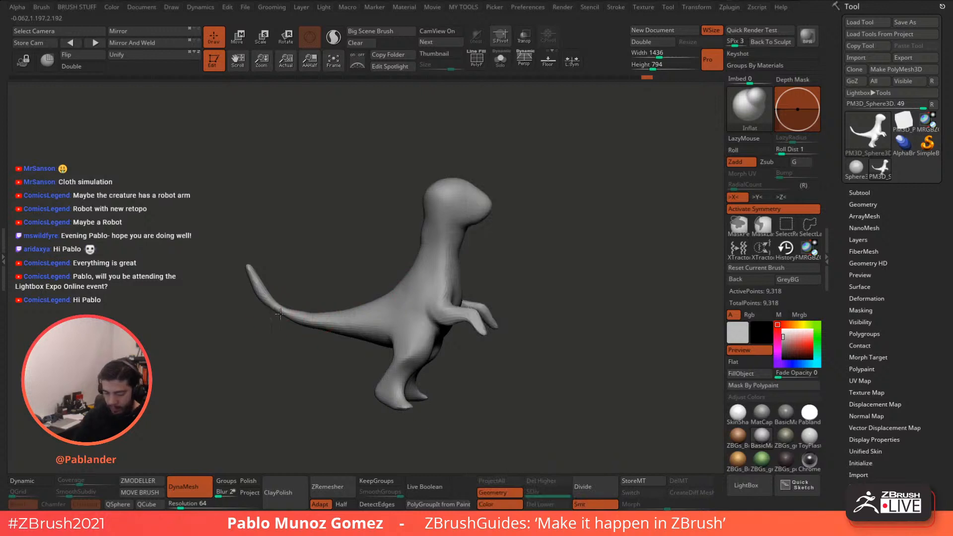
mouse_move(290, 310)
left_mouse_down("shift")
mouse_move(255, 287)
mouse_move(276, 296)
left_mouse_up("shift")
Step: Inflate and smooth the feet into larger rounded forms, then remesh the model with DynaMesh
left_click_drag(558, 266, 493, 233)
left_click_drag(431, 225, 500, 193, "alt")
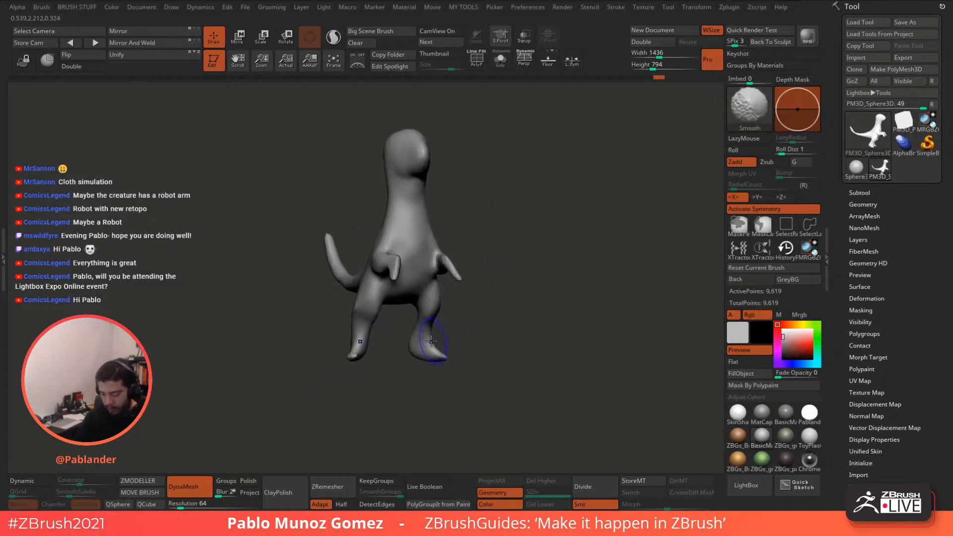
mouse_move(469, 341)
left_mouse_down("alt")
mouse_move(500, 305)
mouse_move(480, 333)
mouse_move(450, 316)
left_mouse_up("alt")
left_click_drag(505, 256, 527, 285, "ctrl")
left_click_drag(524, 283, 525, 238)
mouse_move(525, 237)
left_mouse_down("alt")
mouse_move(538, 270)
mouse_move(453, 285)
mouse_move(471, 285)
left_mouse_up("alt")
Step: Switch to the Clay brush and build up volume on the legs
key("b")
left_click(558, 272)
mouse_move(528, 291)
left_mouse_down()
mouse_move(493, 290)
mouse_move(492, 315)
mouse_move(502, 311)
mouse_move(485, 293)
left_mouse_up()
Step: Switch to the Move brush, narrow the lower legs below the thighs, and reshape the heels and feet
key("b")
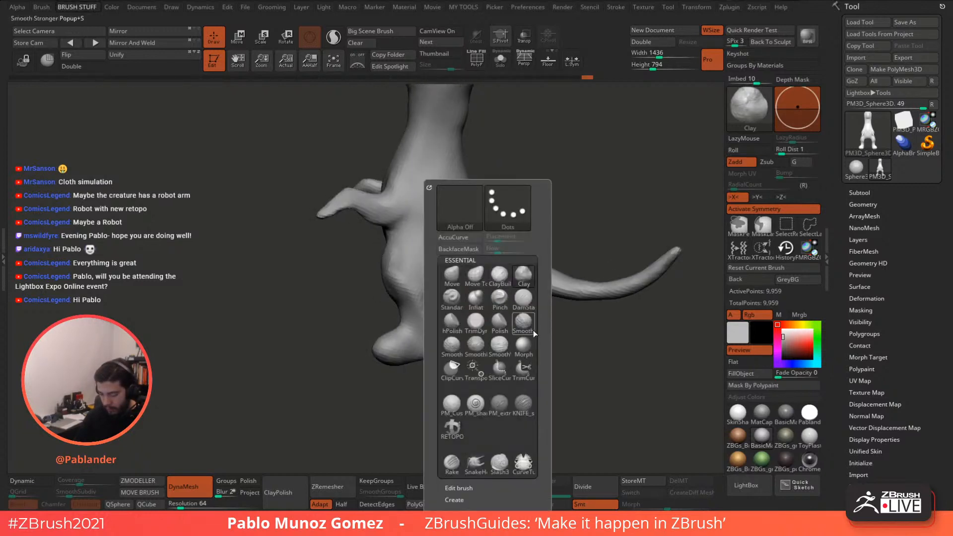
left_click(452, 277)
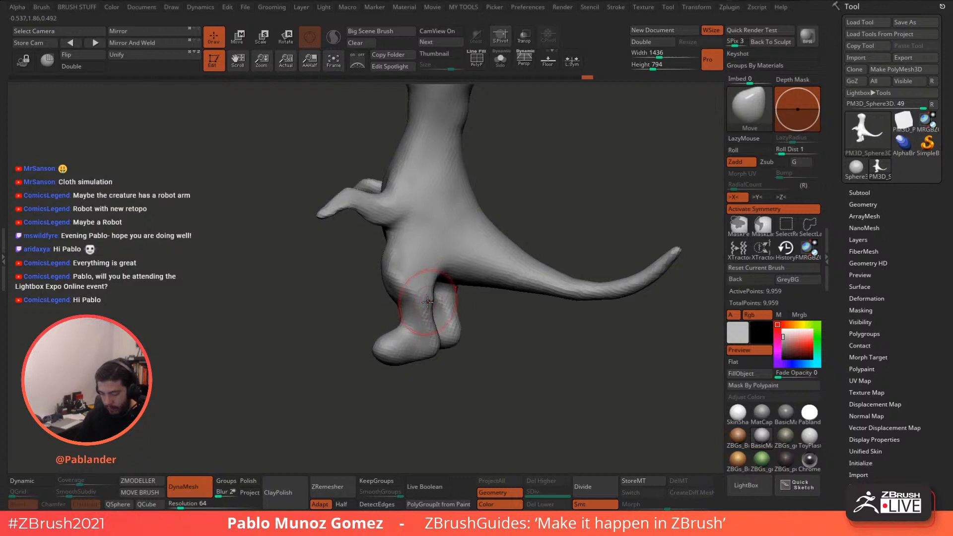
left_click_drag(430, 300, 442, 281)
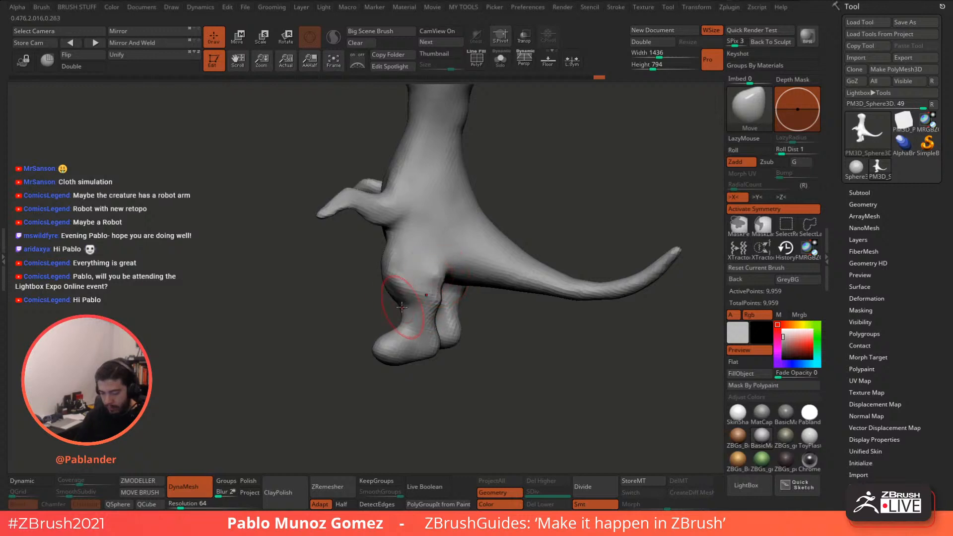
left_click_drag(399, 315, 410, 328)
left_click_drag(469, 340, 493, 344, "shift")
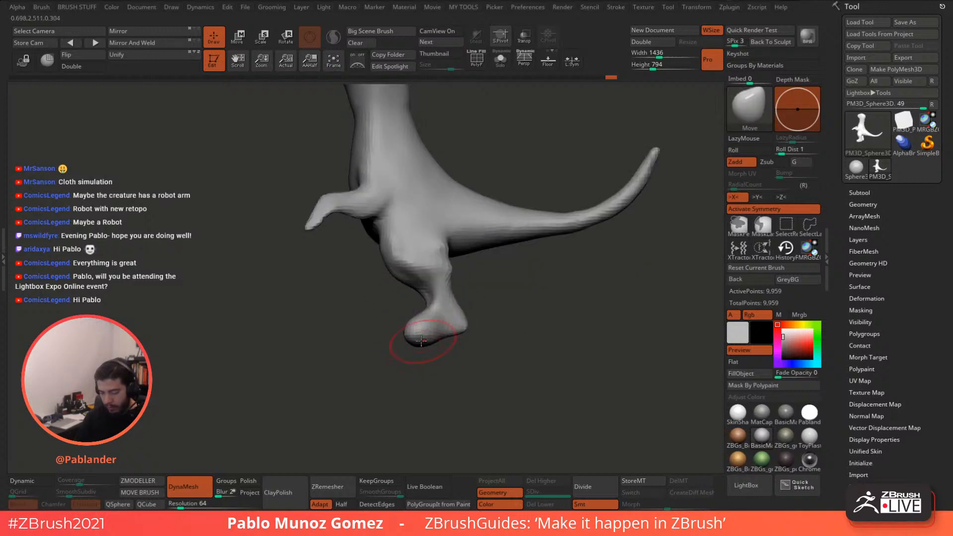
left_click_drag(486, 262, 493, 276, "alt")
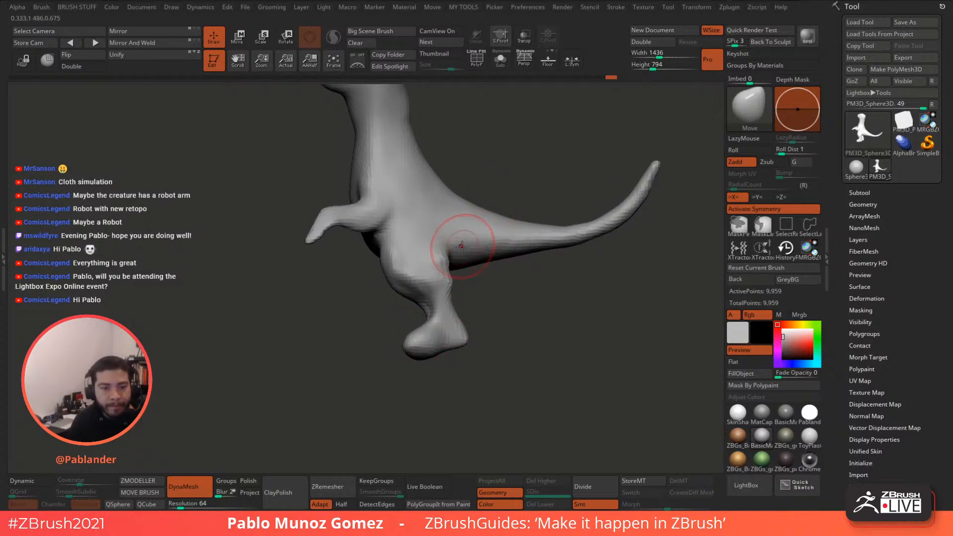
Step: Resize the Move brush, push the thighs and knees forward, and smooth the legs from several angles
left_click_drag(452, 243, 402, 277)
key("space")
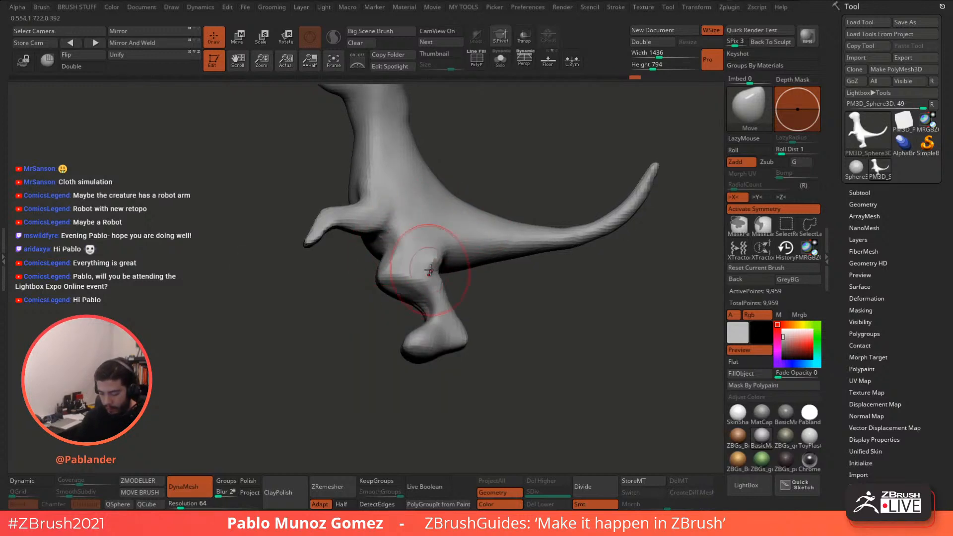
mouse_move(487, 298)
left_mouse_down()
mouse_move(410, 263)
mouse_move(420, 268)
mouse_move(415, 208)
left_mouse_up()
mouse_move(474, 261)
left_mouse_down()
mouse_move(406, 277)
mouse_move(464, 287)
left_mouse_up()
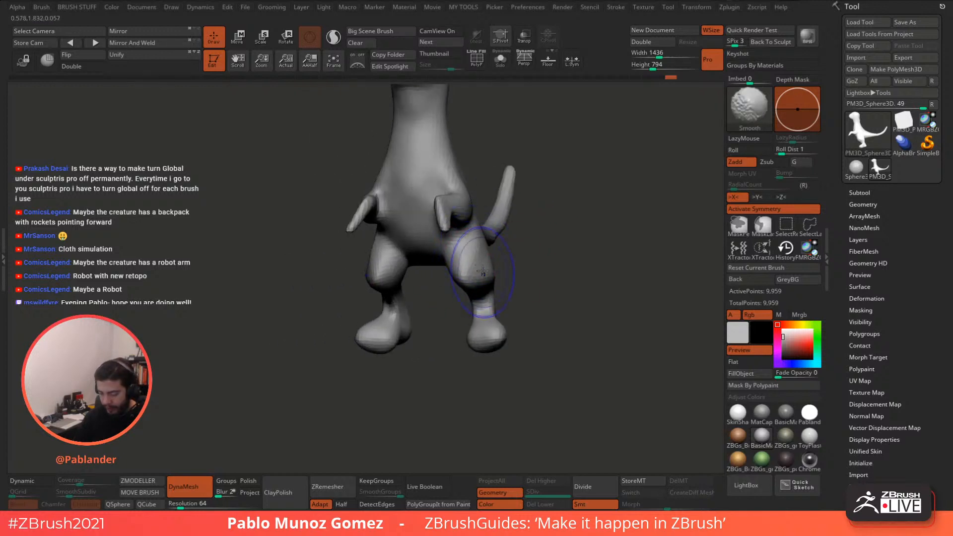
mouse_move(502, 262)
left_mouse_down()
mouse_move(389, 313)
mouse_move(488, 273)
mouse_move(475, 273)
left_mouse_up()
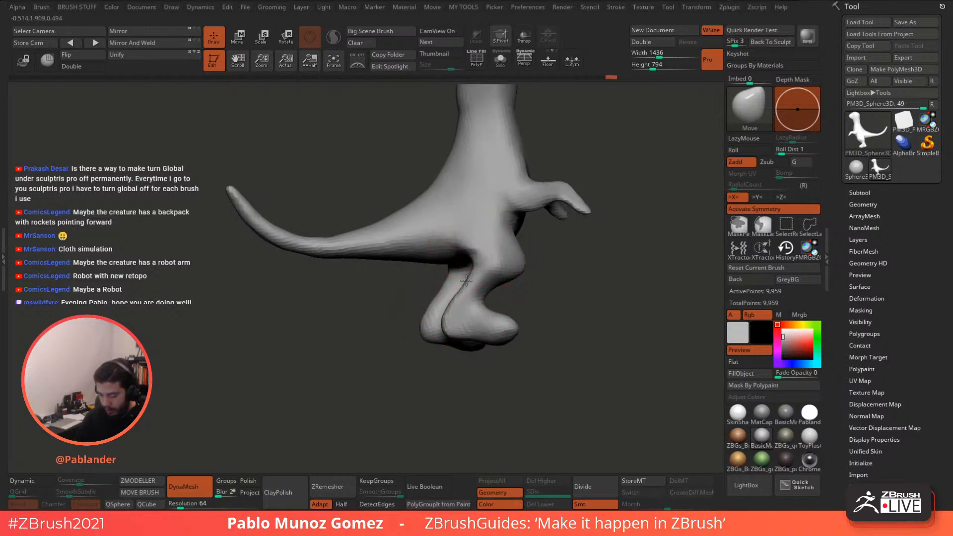
mouse_move(530, 232)
left_mouse_down()
mouse_move(469, 280)
mouse_move(472, 213)
mouse_move(482, 255)
mouse_move(511, 235)
mouse_move(543, 238)
mouse_move(491, 244)
mouse_move(462, 290)
left_mouse_up()
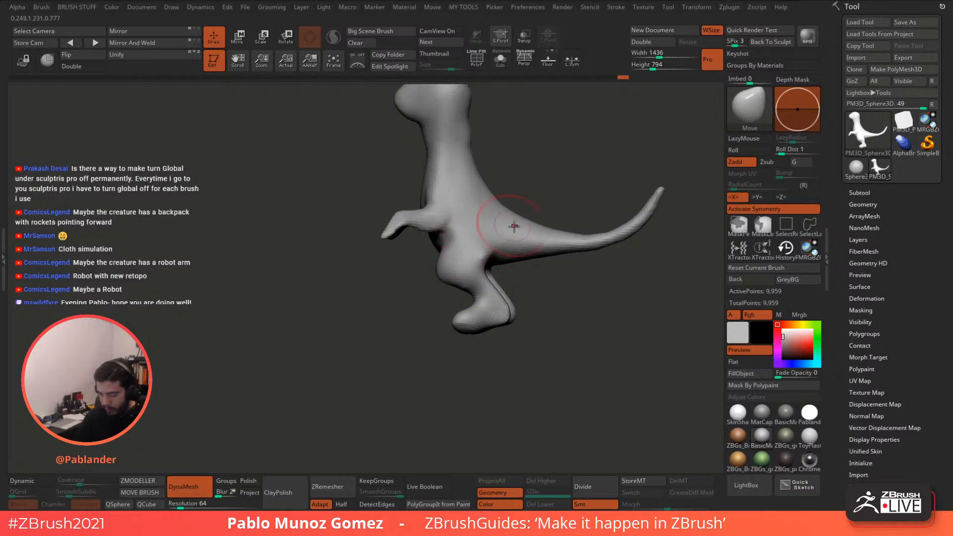
Step: Enlarge the Move brush, remesh the model with DynaMesh, and adjust the proportions of the head and neck
key("space")
left_click_drag(532, 230, 551, 229)
mouse_move(548, 164)
left_mouse_down("alt")
mouse_move(525, 178)
mouse_move(531, 266)
mouse_move(591, 263)
mouse_move(617, 247)
mouse_move(630, 220)
left_mouse_up("alt")
key("space")
left_click_drag(553, 185, 499, 170, "ctrl")
left_click_drag(443, 174, 444, 224)
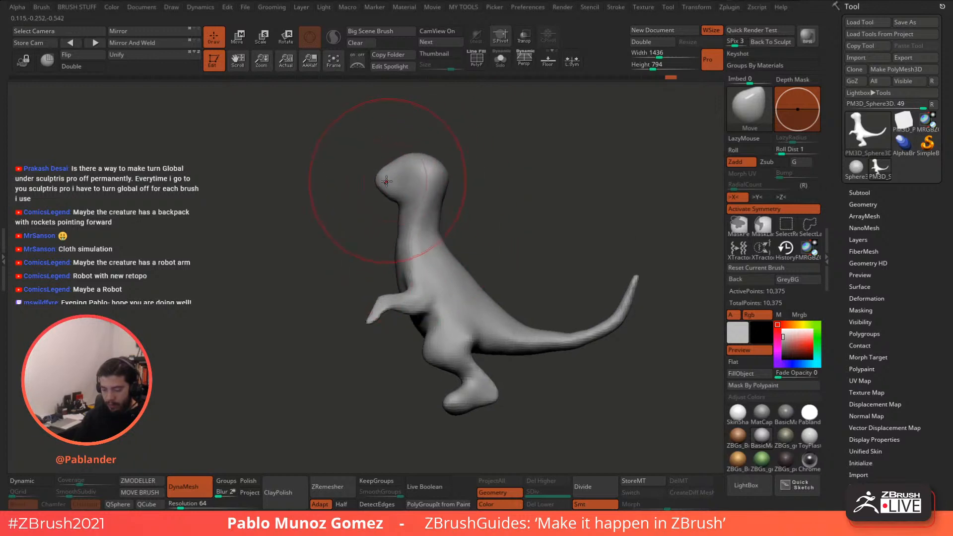
left_click_drag(475, 144, 474, 169, "alt")
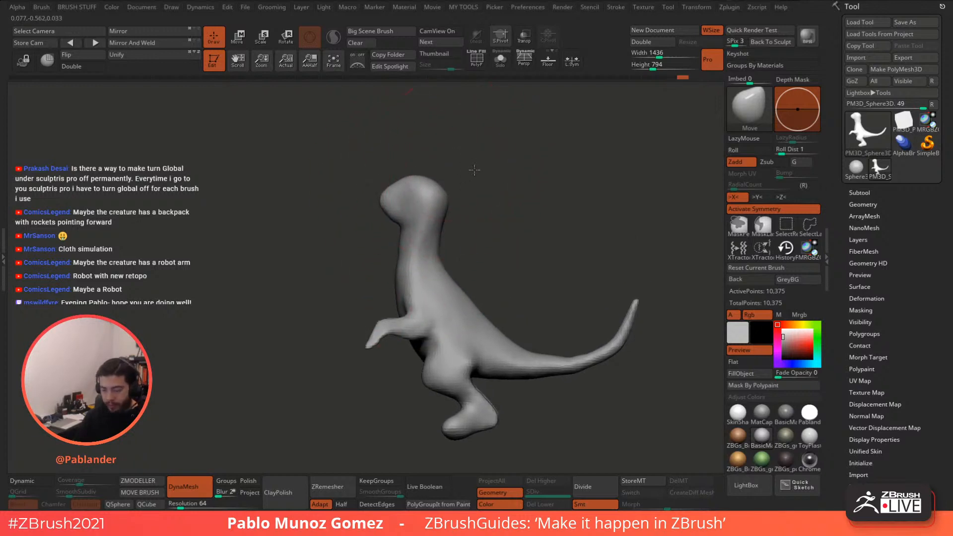
left_click_drag(496, 275, 533, 241)
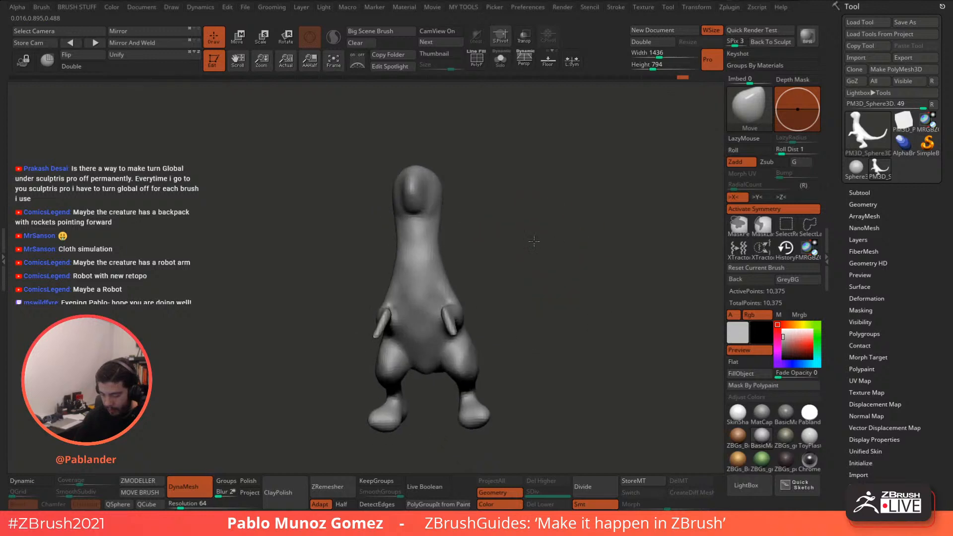
Step: Resize the Move brush and reposition the forearms, bending the hands downward in front of the chest
mouse_move(461, 342)
left_mouse_down()
mouse_move(469, 318)
mouse_move(457, 293)
mouse_move(450, 317)
mouse_move(524, 240)
left_mouse_up()
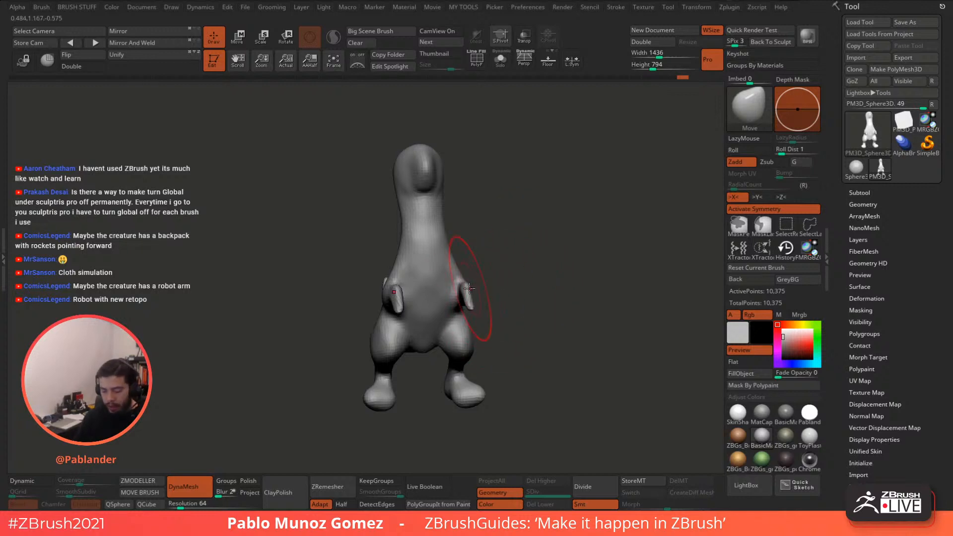
mouse_move(469, 287)
right_mouse_down()
mouse_move(499, 280)
mouse_move(484, 278)
mouse_move(513, 228)
mouse_move(469, 241)
right_mouse_up()
key("space")
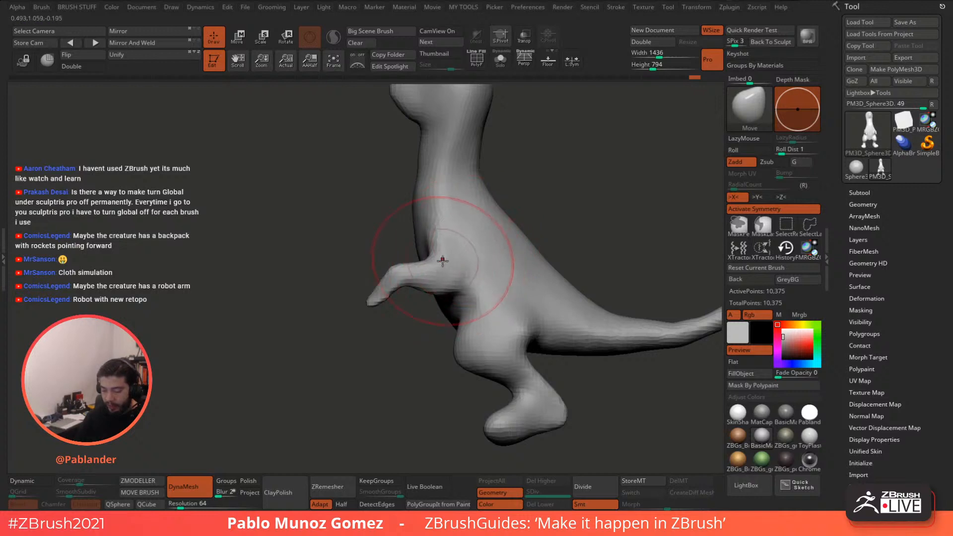
left_click_drag(394, 290, 411, 261)
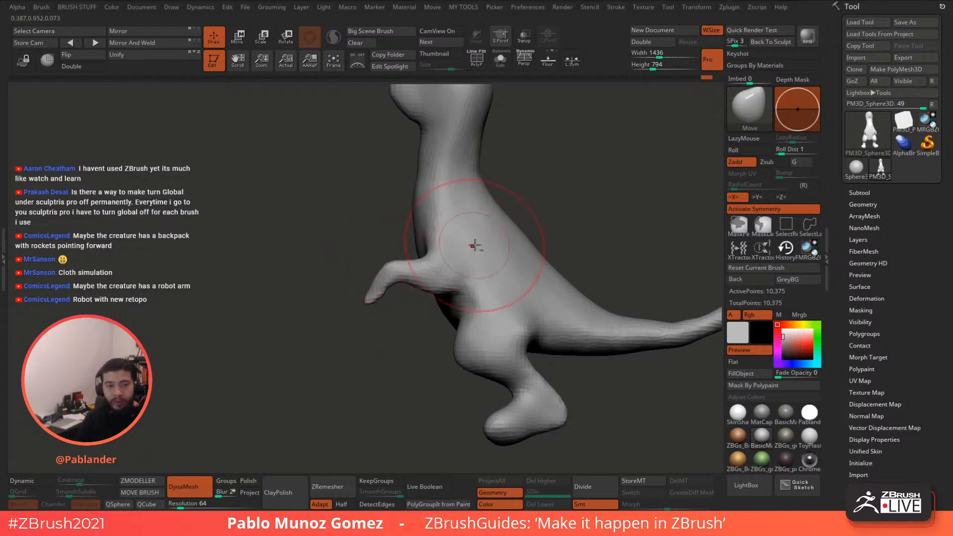
mouse_move(456, 234)
right_mouse_down()
mouse_move(449, 243)
mouse_move(487, 217)
mouse_move(484, 236)
right_mouse_up()
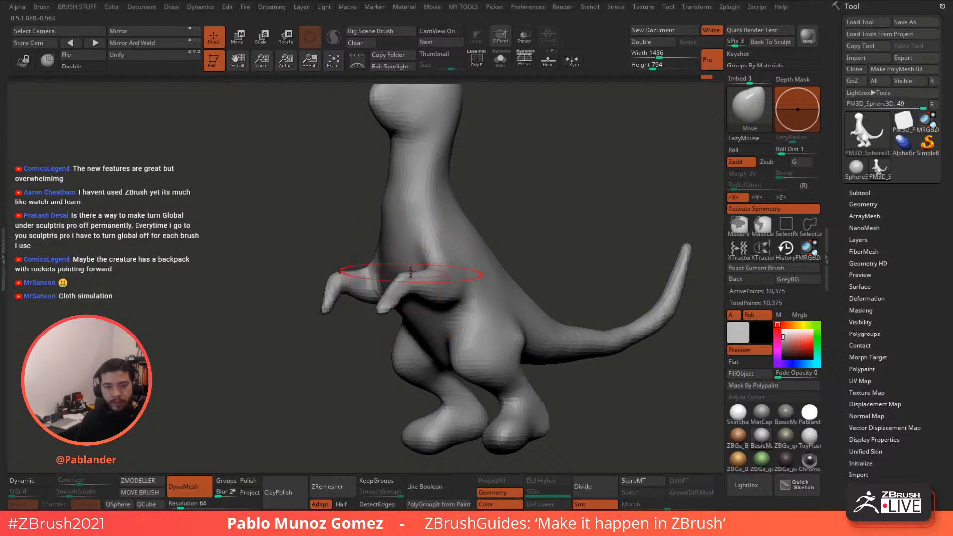
Step: Adjust the Move brush size and refine the shape of the arms and their connection to the torso
mouse_move(440, 257)
right_mouse_down()
mouse_move(416, 273)
mouse_move(447, 224)
mouse_move(473, 221)
right_mouse_up()
key("space")
left_click(430, 272)
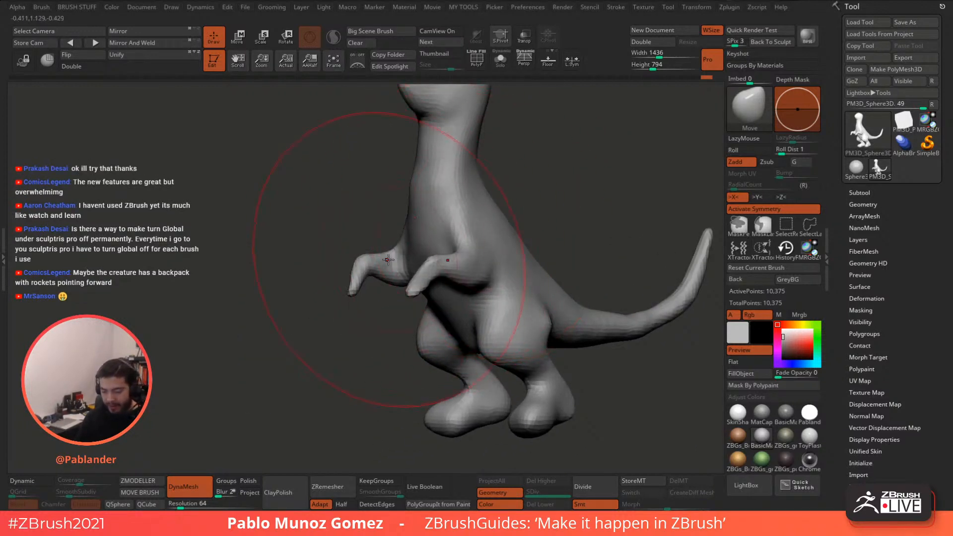
key("space")
left_click_drag(477, 249, 471, 252)
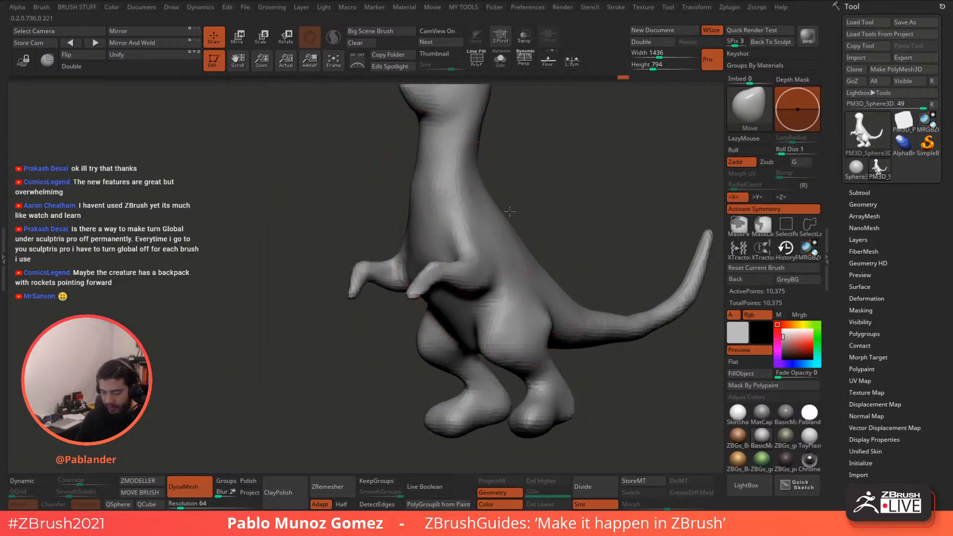
right_click_drag(471, 251, 452, 204, "ctrl")
left_click_drag(432, 192, 423, 195)
Step: Switch to the SnakeHook brush, reduce its size, and pull a pointed crest out of the back of the head
right_click_drag(435, 190, 534, 215)
key("space")
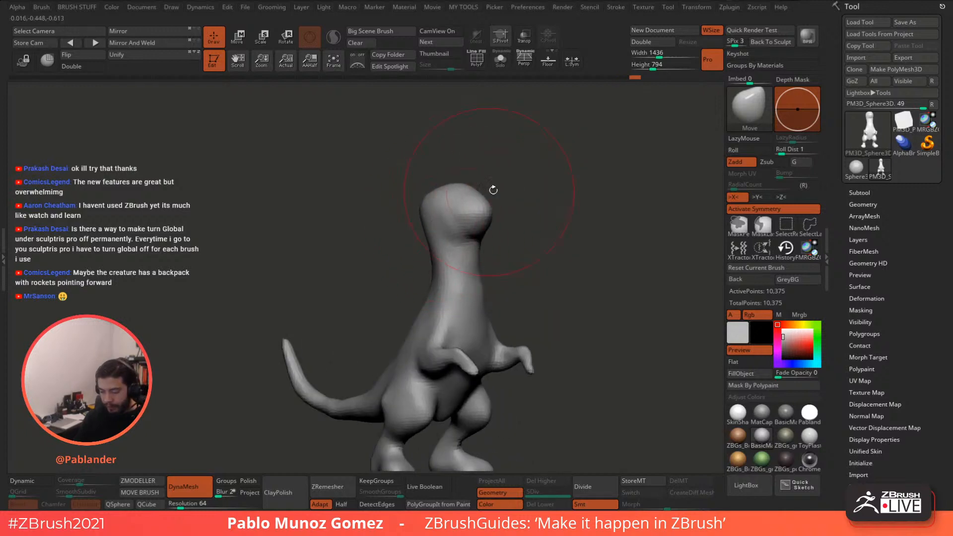
right_click_drag(494, 189, 529, 198)
key("b")
left_click(534, 332)
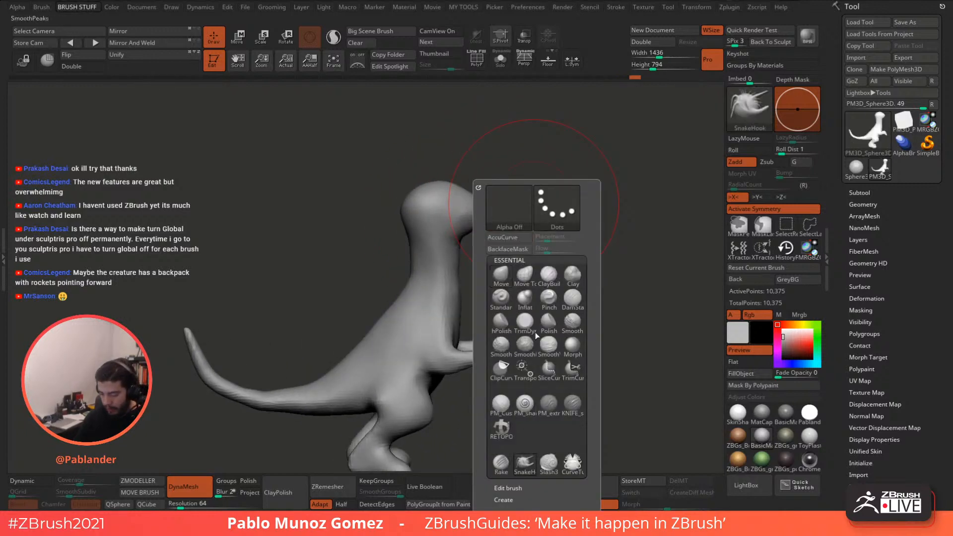
key("space")
left_click_drag(529, 159, 510, 159)
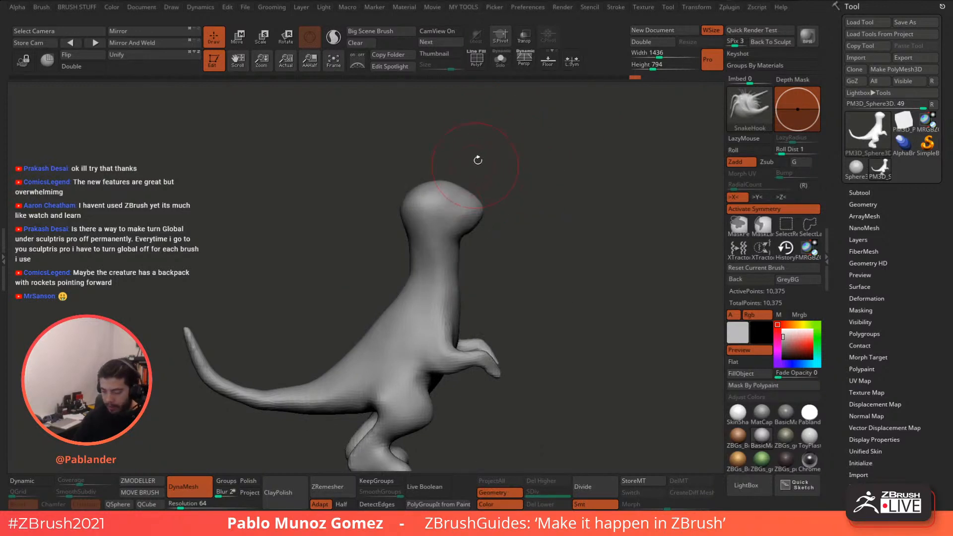
right_click_drag(477, 160, 501, 174, "alt")
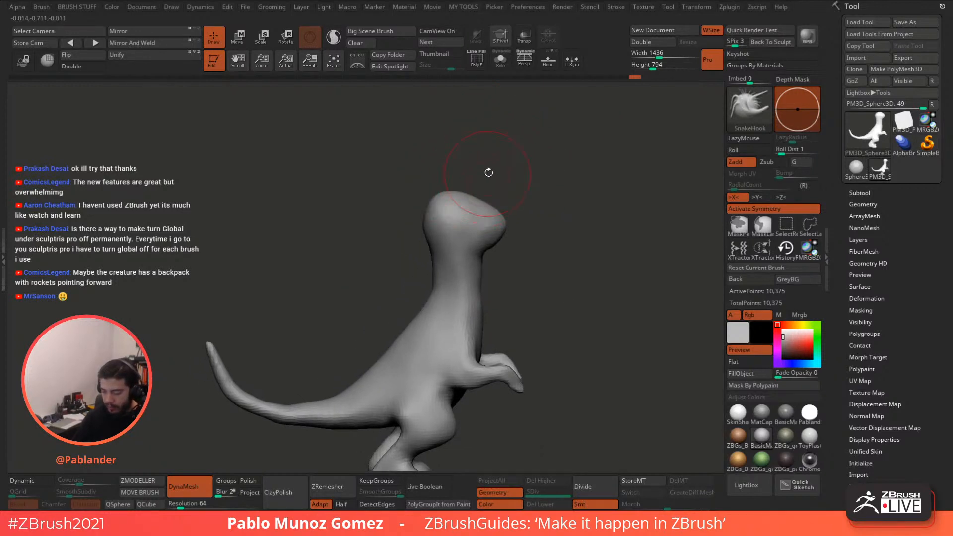
mouse_move(489, 172)
left_mouse_down()
mouse_move(474, 165)
mouse_move(475, 140)
mouse_move(555, 149)
left_mouse_up()
key("space")
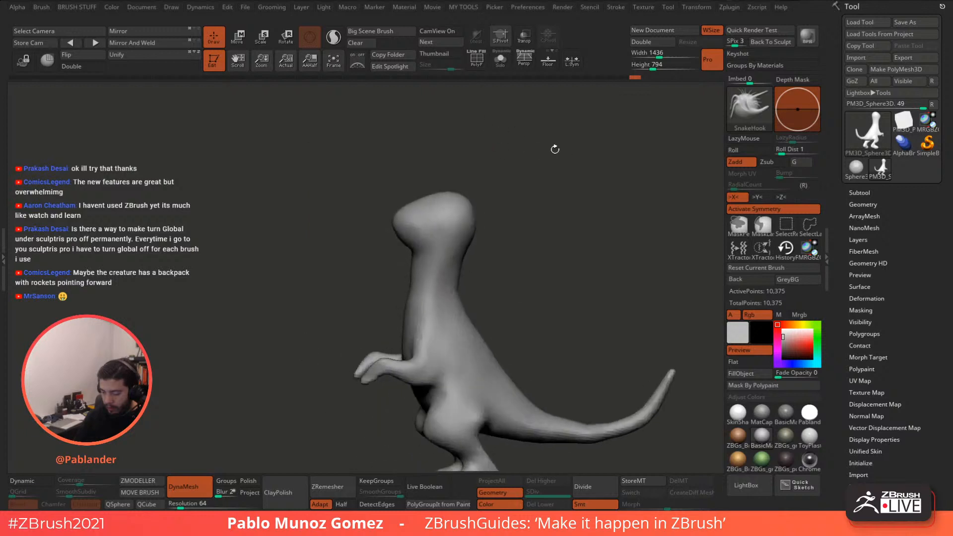
left_click_drag(485, 201, 531, 206)
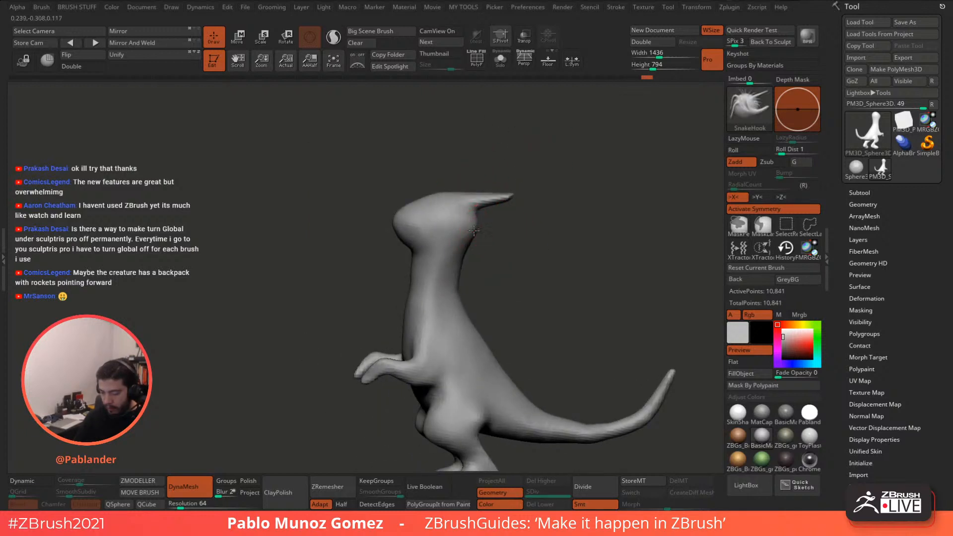
Step: Pull large rounded ears out from the sides of the head with SnakeHook, and smooth the crest
right_click_drag(474, 230, 491, 230)
mouse_move(466, 230)
left_mouse_down()
mouse_move(474, 241)
mouse_move(487, 226)
mouse_move(499, 235)
mouse_move(489, 260)
left_mouse_up()
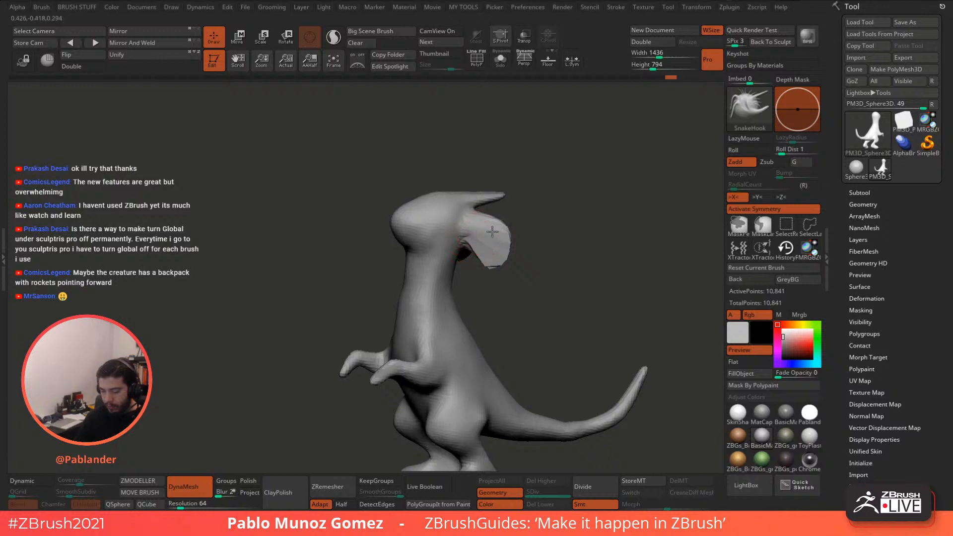
mouse_move(496, 216)
left_mouse_down()
mouse_move(525, 239)
mouse_move(527, 213)
mouse_move(484, 256)
left_mouse_up()
right_click_drag(632, 208, 565, 179)
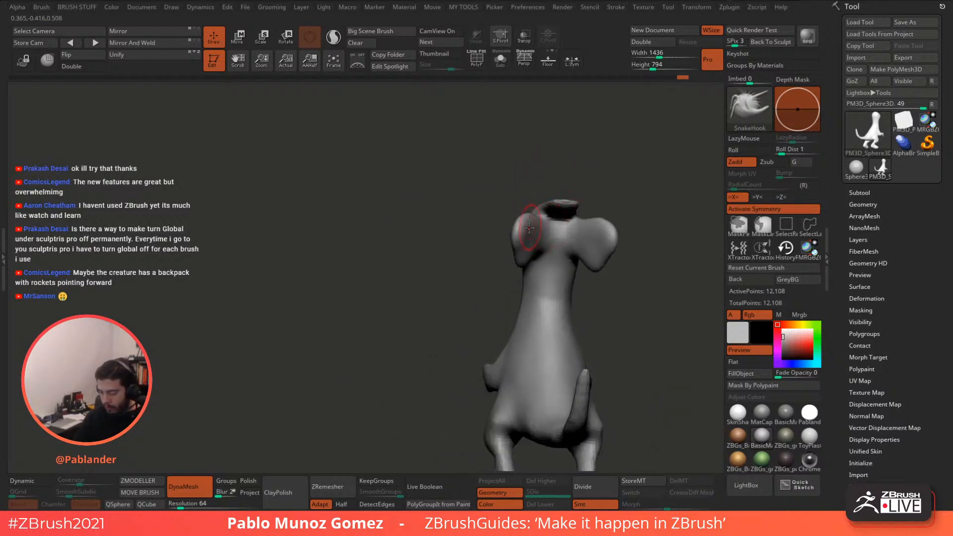
mouse_move(526, 225)
right_mouse_down()
mouse_move(563, 231)
mouse_move(531, 232)
mouse_move(554, 198)
mouse_move(548, 191)
right_mouse_up()
mouse_move(516, 185)
left_mouse_down()
mouse_move(497, 194)
mouse_move(506, 188)
left_mouse_up()
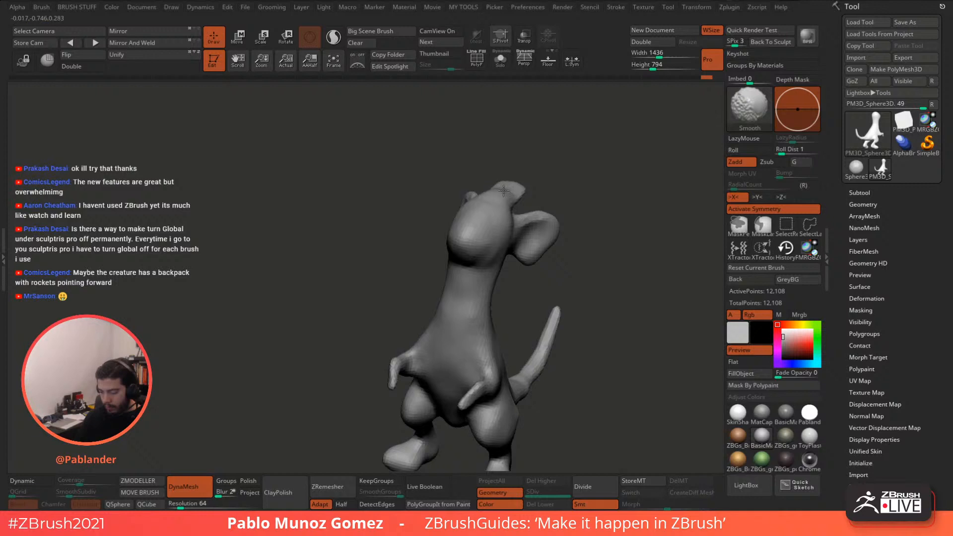
right_click_drag(526, 191, 554, 163)
mouse_move(565, 235)
right_mouse_down()
mouse_move(506, 272)
mouse_move(516, 266)
mouse_move(477, 276)
mouse_move(479, 263)
right_mouse_up()
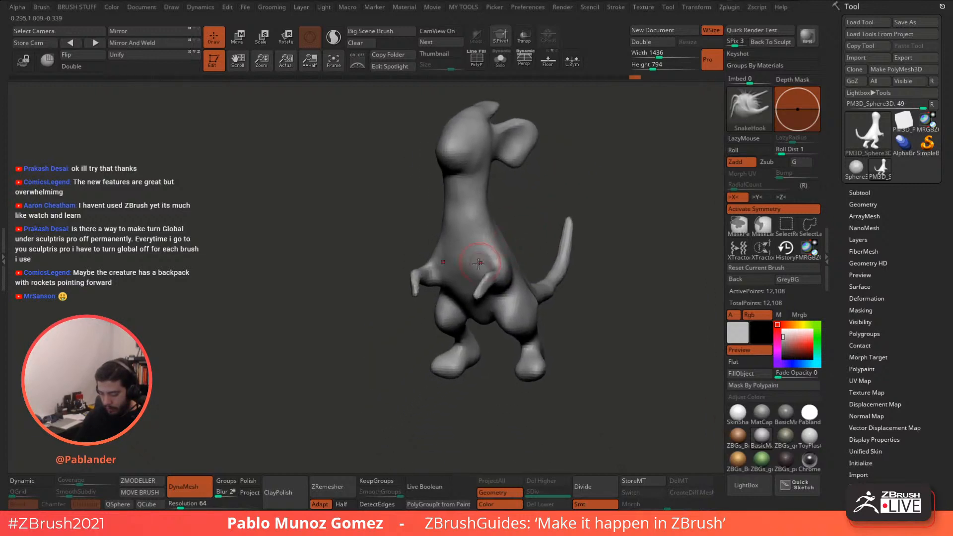
Step: Switch to the DamStandard brush and carve creases around the arms, the eyes and the mouth line
key("b")
left_click(496, 300)
right_click_drag(497, 300, 537, 198)
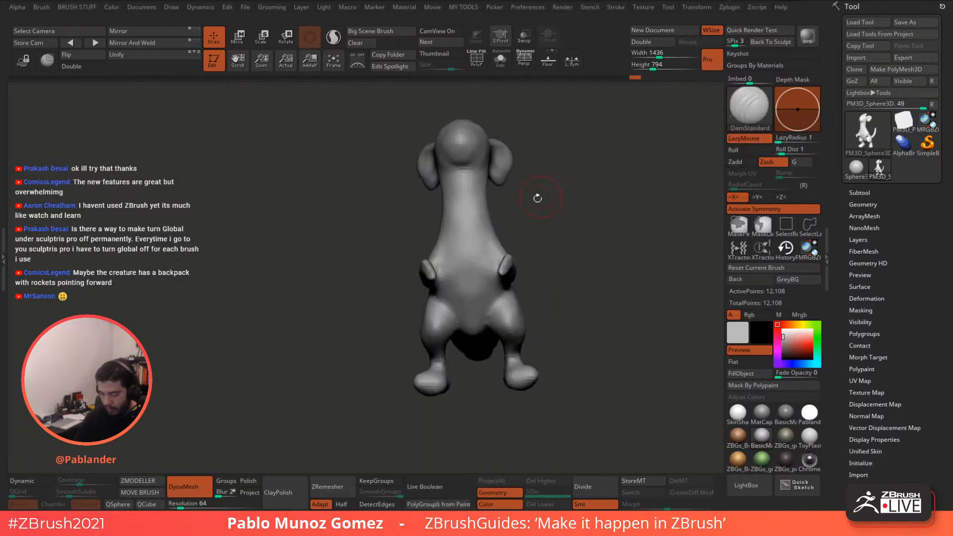
mouse_move(446, 270)
right_mouse_down()
mouse_move(531, 228)
mouse_move(530, 253)
right_mouse_up()
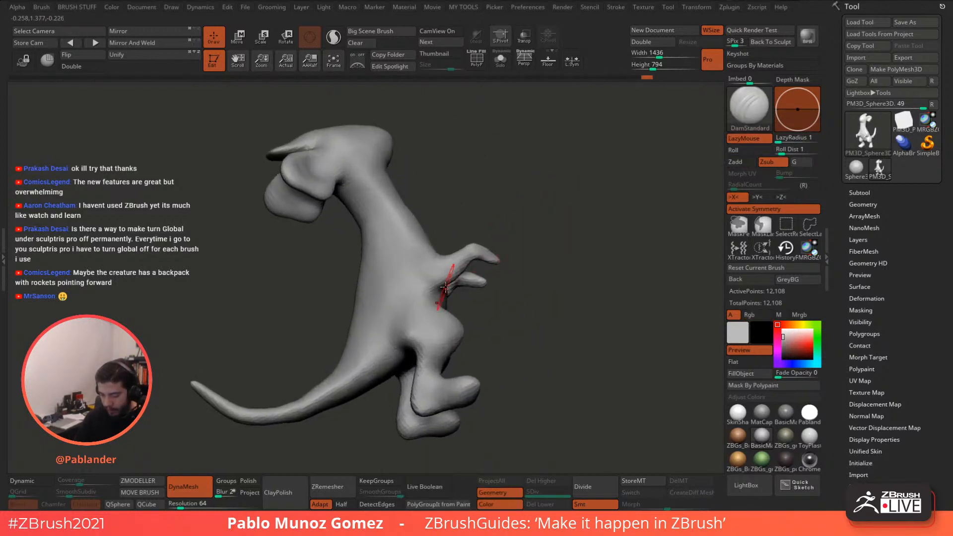
left_click_drag(444, 295, 432, 282)
mouse_move(432, 282)
right_mouse_down()
mouse_move(523, 186)
mouse_move(534, 206)
mouse_move(557, 189)
mouse_move(547, 214)
mouse_move(474, 175)
right_mouse_up()
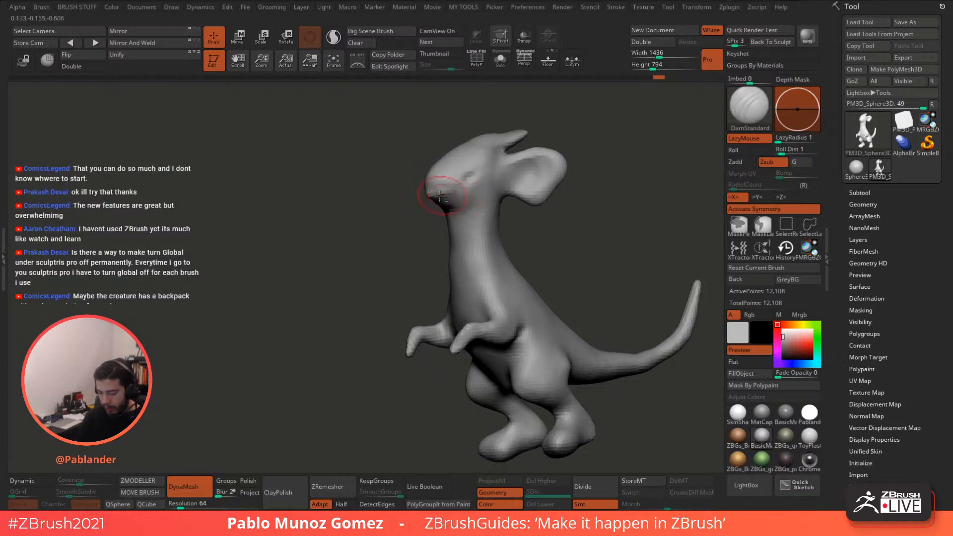
right_click_drag(468, 209, 466, 197)
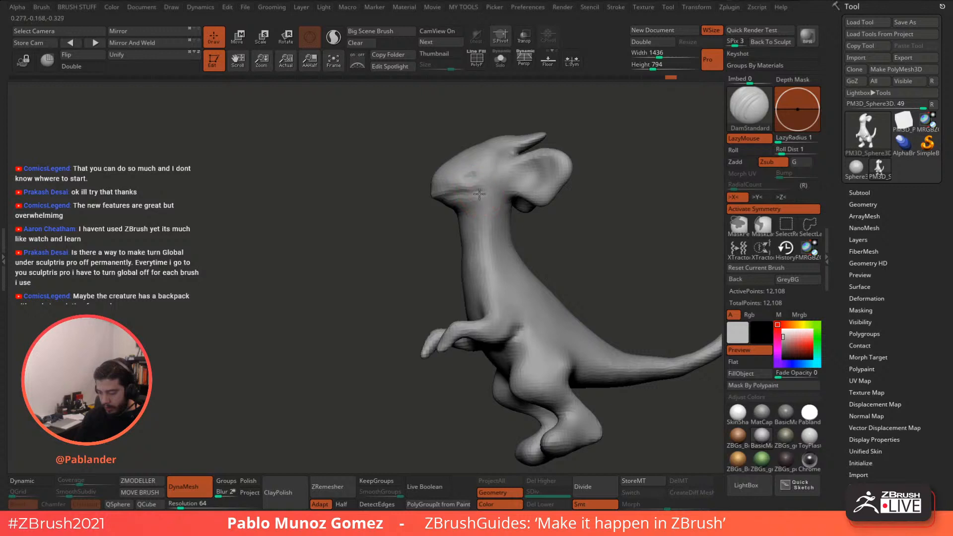
Step: Carve more DamStandard creases around the ear base, along the neck and behind the arms
mouse_move(497, 208)
right_mouse_down()
mouse_move(562, 208)
mouse_move(535, 164)
right_mouse_up()
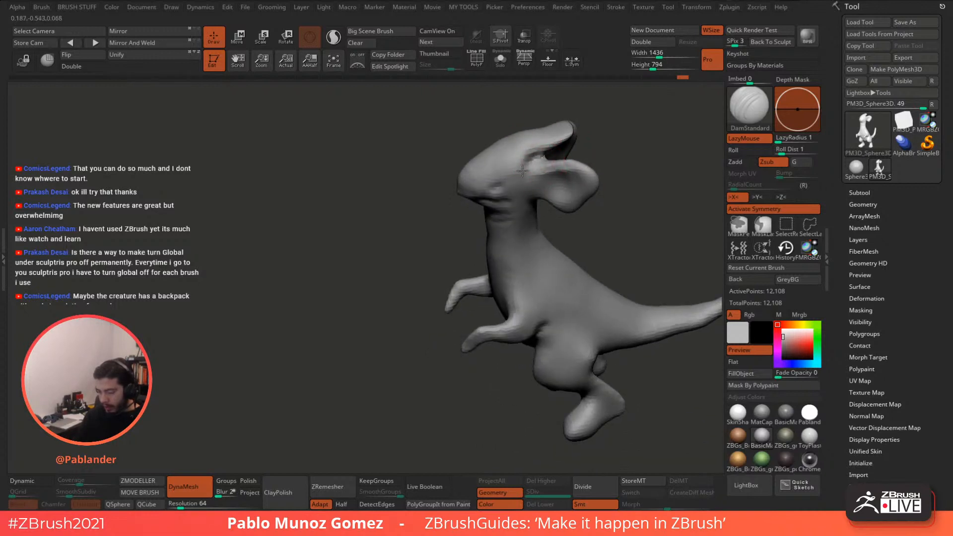
mouse_move(545, 207)
right_mouse_down()
mouse_move(492, 156)
mouse_move(472, 175)
right_mouse_up()
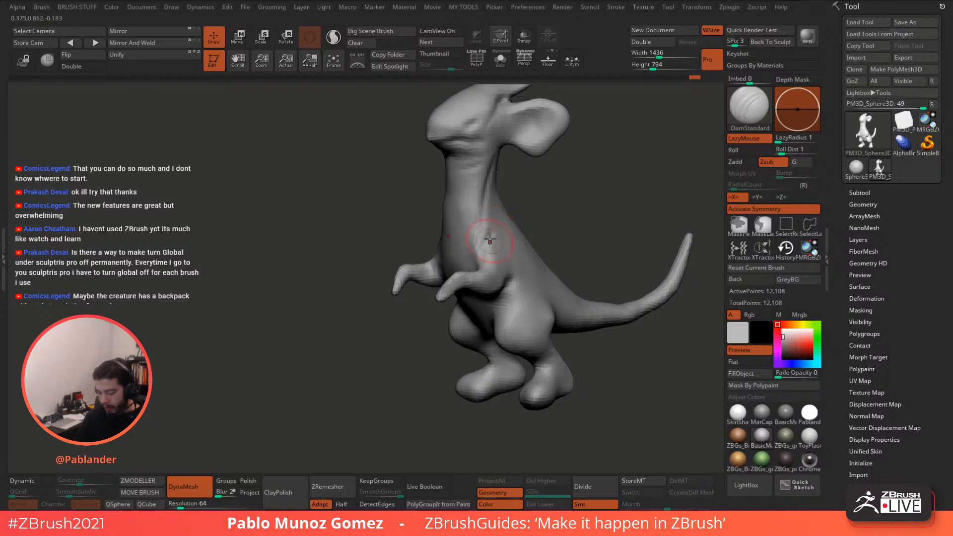
mouse_move(493, 223)
right_mouse_down()
mouse_move(513, 225)
mouse_move(502, 268)
mouse_move(429, 224)
mouse_move(449, 213)
mouse_move(468, 248)
mouse_move(459, 251)
mouse_move(535, 225)
mouse_move(517, 264)
right_mouse_up()
right_click_drag(631, 174, 543, 209, "alt")
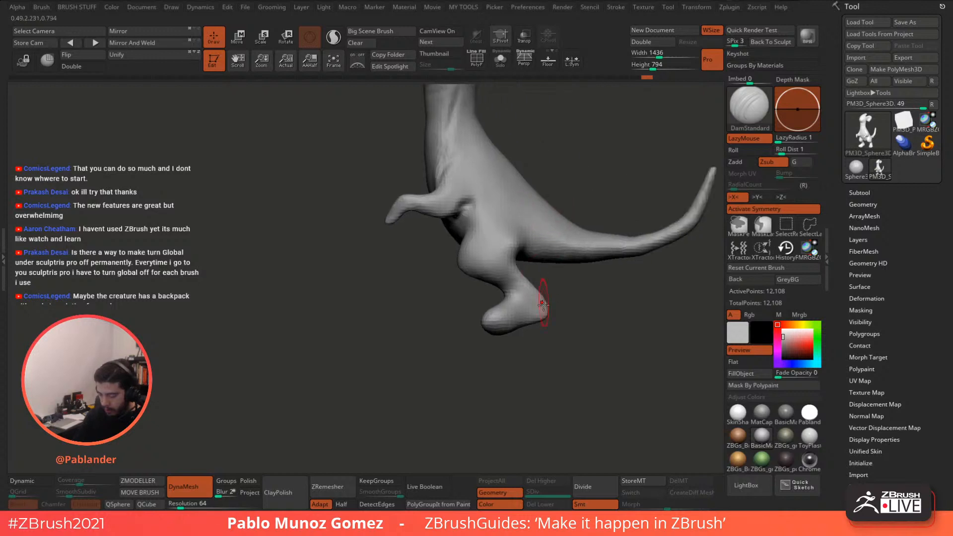
Step: Flatten the soles of the feet with the gizmo's Flatten deformer, accept it, and return to Draw mode
key("b")
left_click(240, 39)
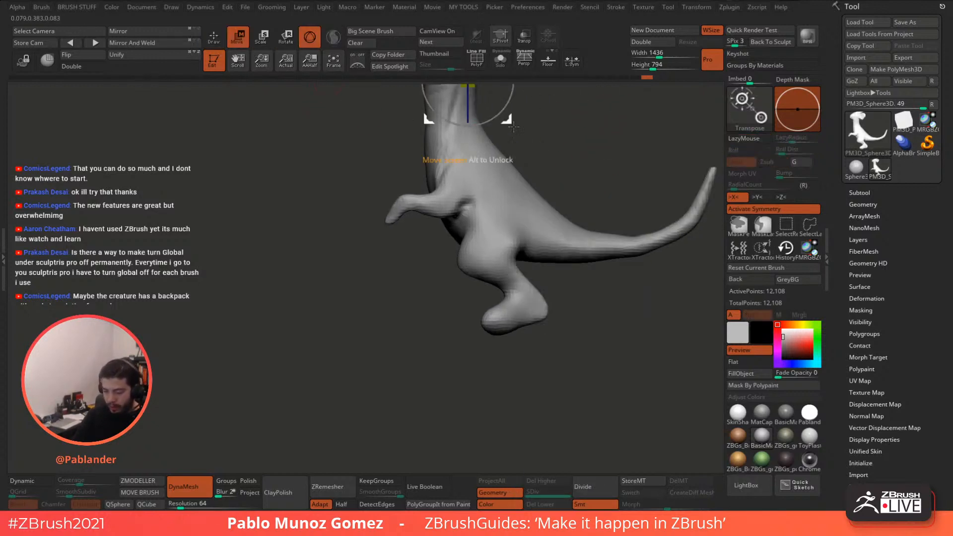
right_click_drag(579, 142, 523, 231, "alt")
left_click(377, 91)
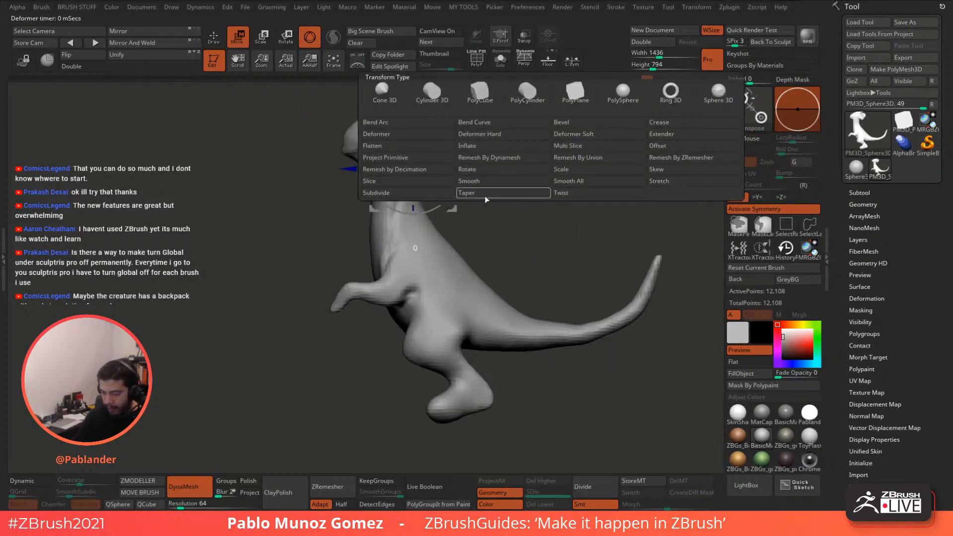
left_click(385, 147)
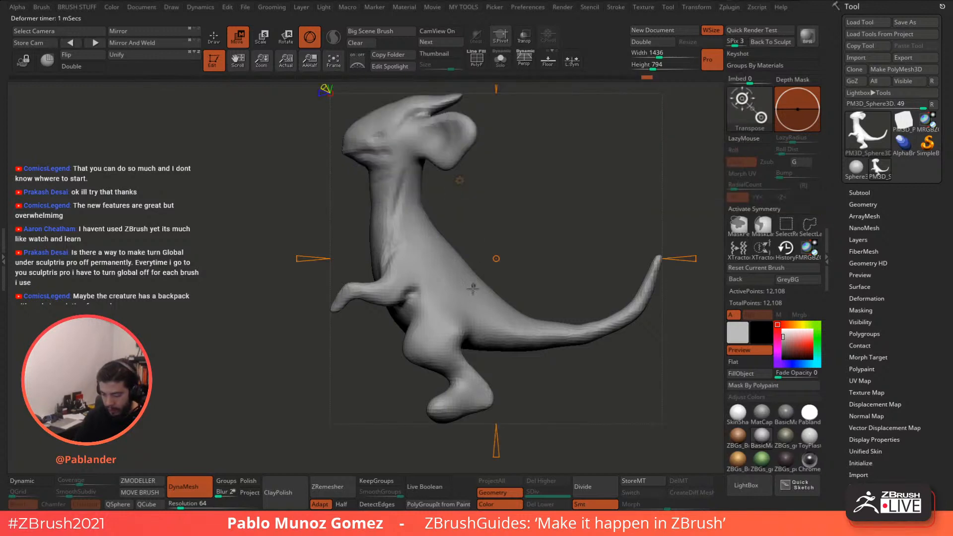
left_click_drag(501, 394, 499, 376)
left_click(460, 181)
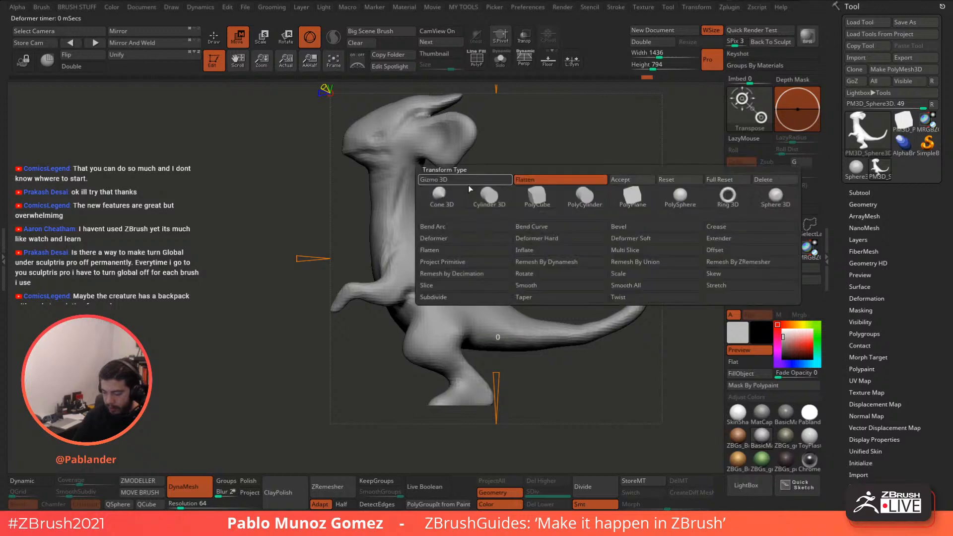
left_click(626, 179)
left_click_drag(551, 239, 570, 200, "alt")
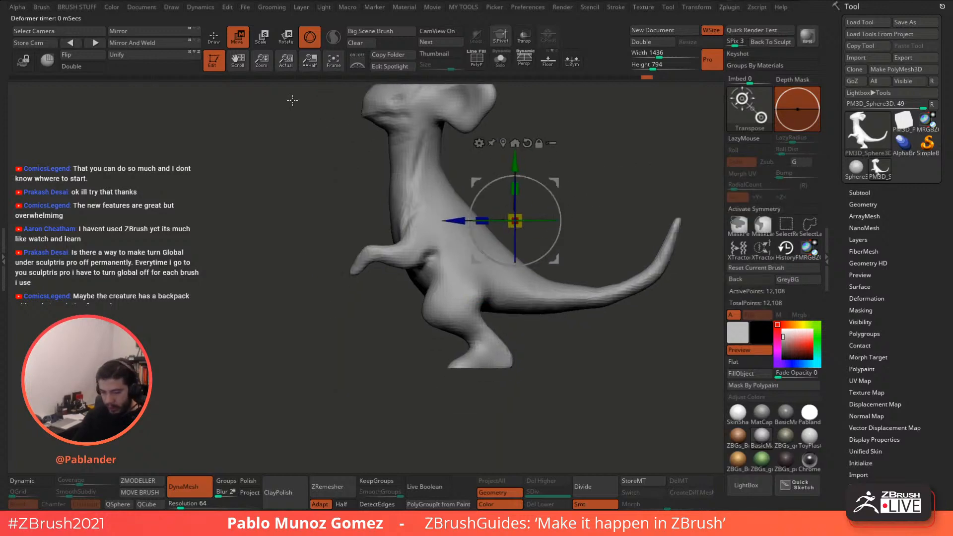
left_click(213, 36)
Step: Switch to the Inflat brush, remesh with DynaMesh, apply Mirror And Weld, and activate X symmetry
key("b")
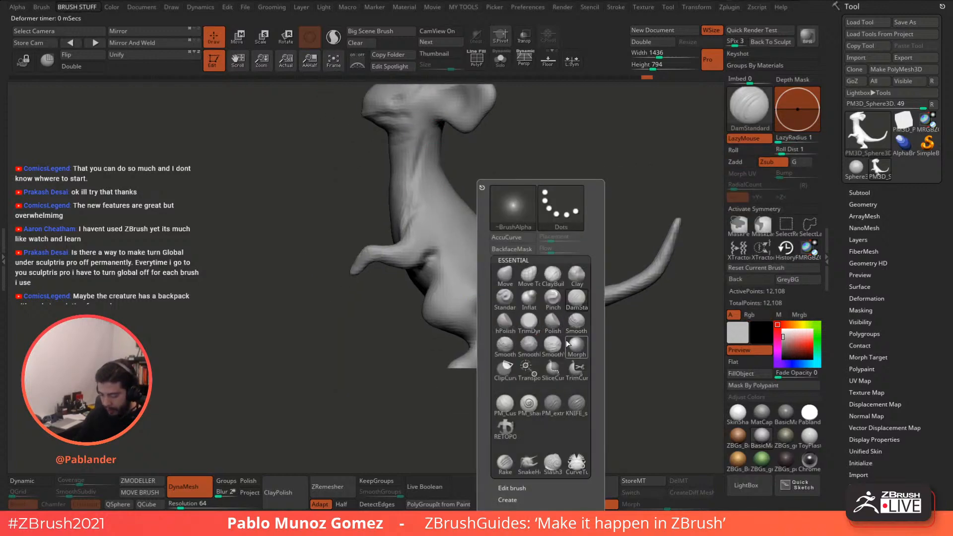
left_click(528, 299)
mouse_move(626, 306)
left_mouse_down()
mouse_move(630, 285)
mouse_move(631, 314)
left_mouse_up()
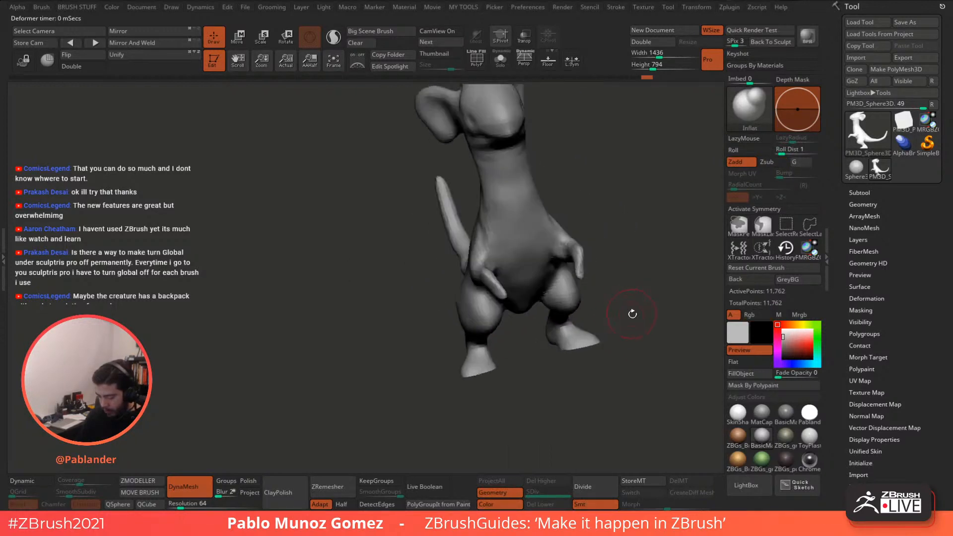
left_click(148, 43)
left_click(767, 209)
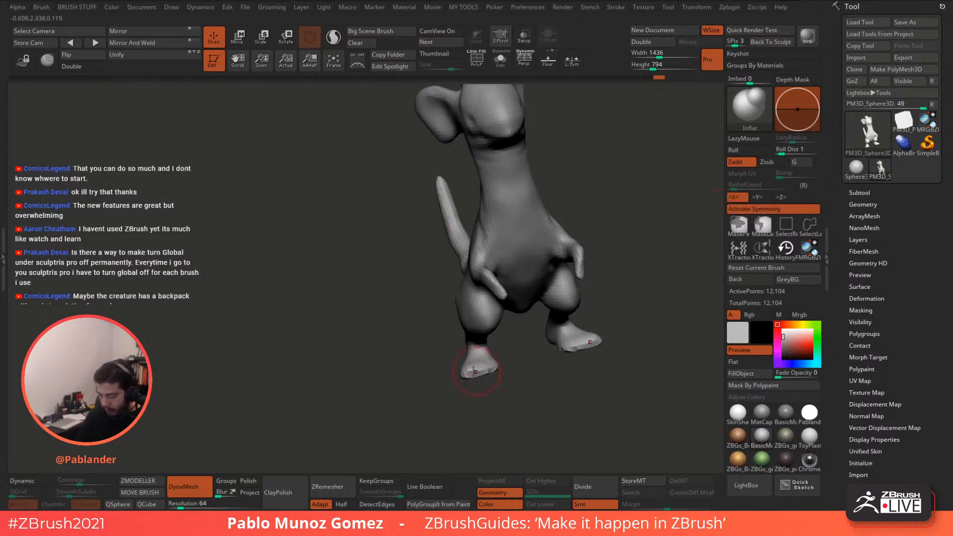
Step: Inflate the feet, the hands and the shoulders to give the limbs more volume
left_click_drag(578, 350, 583, 264)
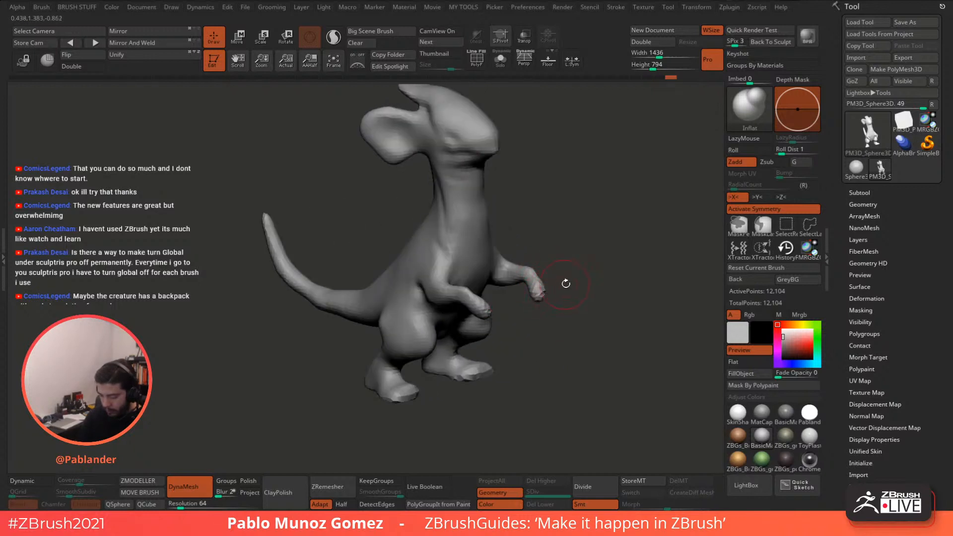
left_click_drag(566, 283, 555, 281)
mouse_move(573, 196)
left_mouse_down()
mouse_move(570, 217)
mouse_move(482, 265)
mouse_move(458, 263)
mouse_move(495, 219)
left_mouse_up()
right_click(546, 221)
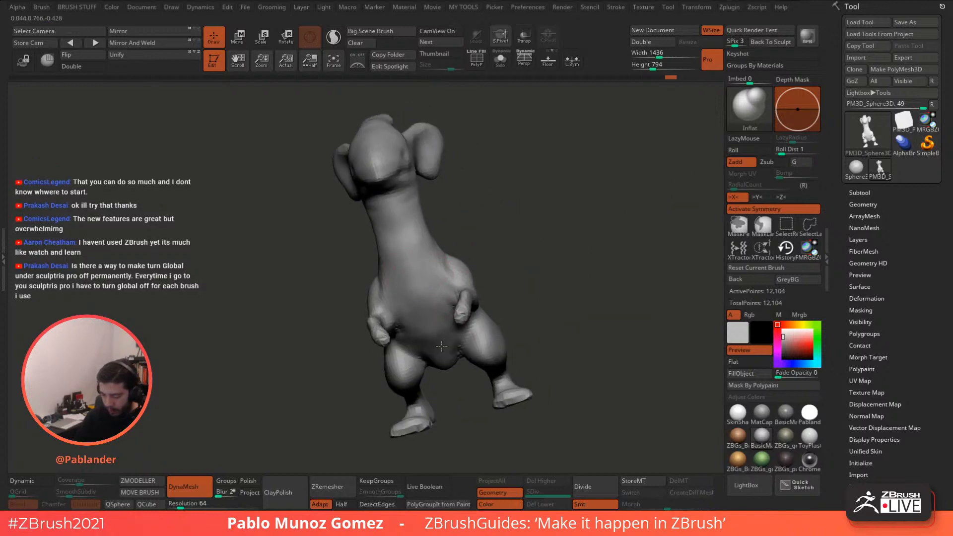
mouse_move(436, 277)
left_mouse_down()
mouse_move(519, 218)
mouse_move(471, 201)
mouse_move(520, 159)
mouse_move(551, 219)
mouse_move(538, 224)
left_mouse_up()
Step: Switch to the Move brush and reshape the outer edges of the ears into more angular points
key("b")
key("m")
key("v")
mouse_move(512, 190)
left_mouse_down()
mouse_move(481, 201)
mouse_move(504, 202)
mouse_move(497, 260)
mouse_move(467, 250)
mouse_move(461, 236)
left_mouse_up()
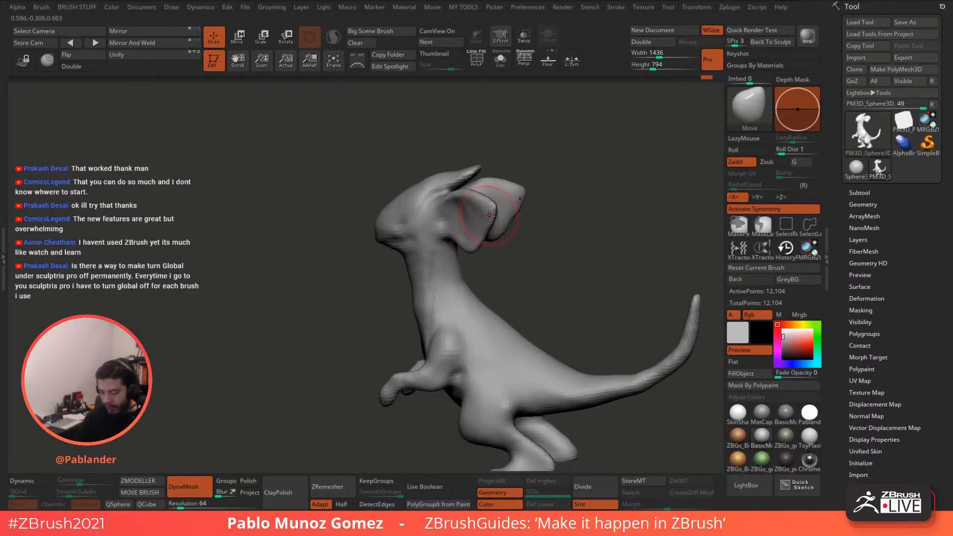
mouse_move(489, 216)
right_mouse_down()
mouse_move(496, 201)
mouse_move(429, 231)
right_mouse_up()
left_click_drag(428, 230, 420, 232)
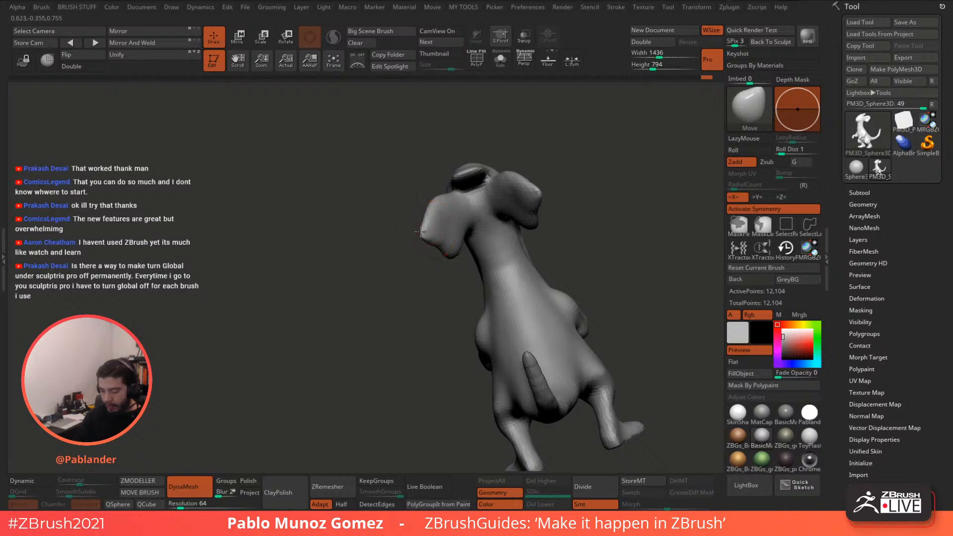
Step: Adjust the Move brush size and refine the ears and the back of the head from several angles
mouse_move(547, 184)
right_mouse_down()
mouse_move(527, 232)
mouse_move(476, 229)
mouse_move(492, 188)
mouse_move(501, 202)
mouse_move(565, 192)
mouse_move(567, 170)
mouse_move(518, 192)
right_mouse_up()
key("space")
left_click_drag(499, 192, 519, 191)
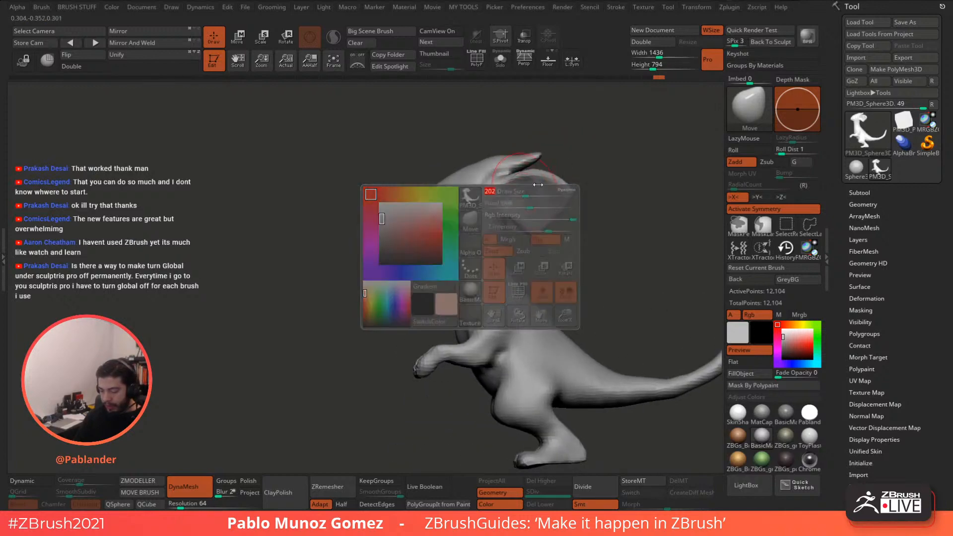
mouse_move(561, 199)
right_mouse_down()
mouse_move(504, 223)
mouse_move(520, 206)
mouse_move(559, 212)
mouse_move(530, 208)
right_mouse_up()
key("space")
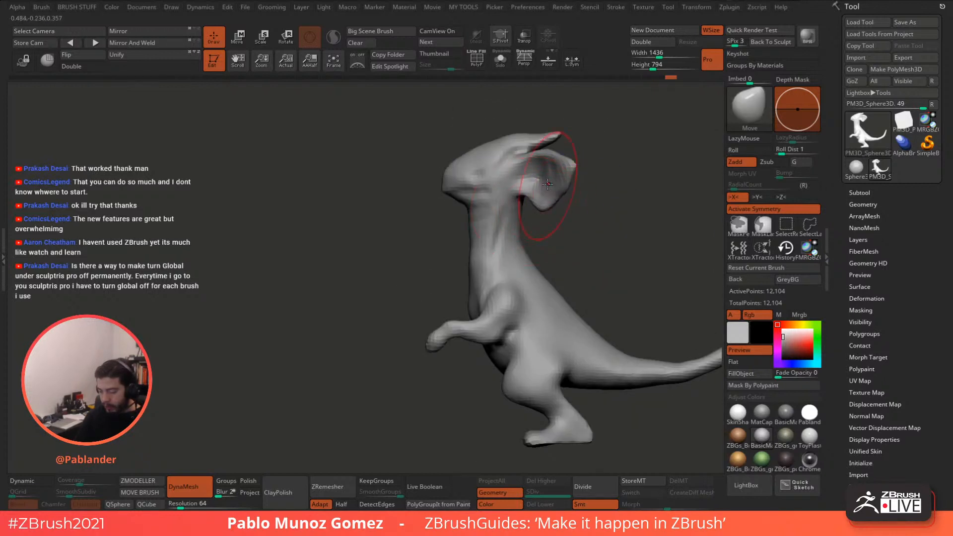
mouse_move(541, 161)
right_mouse_down()
mouse_move(587, 223)
mouse_move(519, 230)
mouse_move(532, 248)
mouse_move(516, 238)
mouse_move(555, 225)
right_mouse_up()
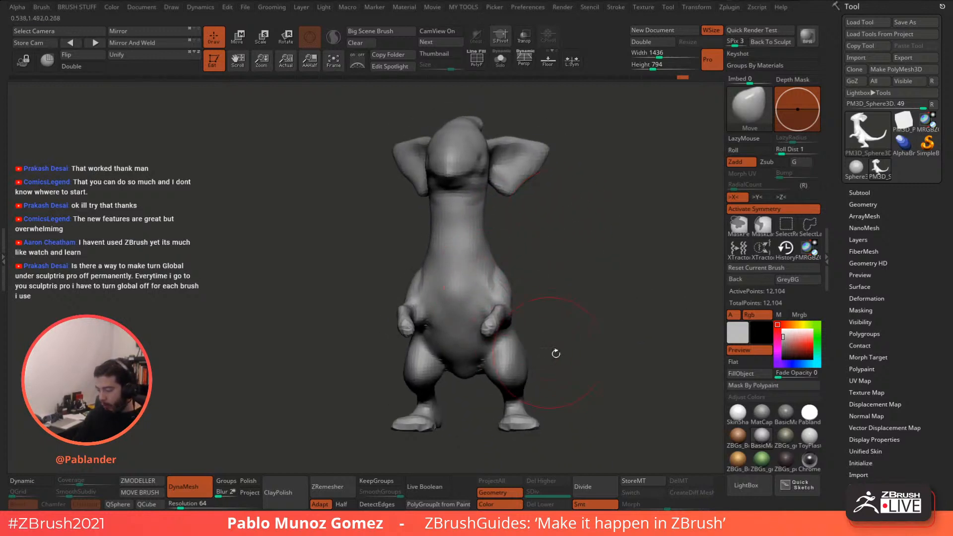
Step: Remesh with DynaMesh while inspecting the polyframe, and pull the throat and snout slightly forward with the Move brush
key("shift+f")
mouse_move(510, 100)
right_mouse_down()
mouse_move(620, 211)
mouse_move(583, 214)
mouse_move(561, 236)
right_mouse_up()
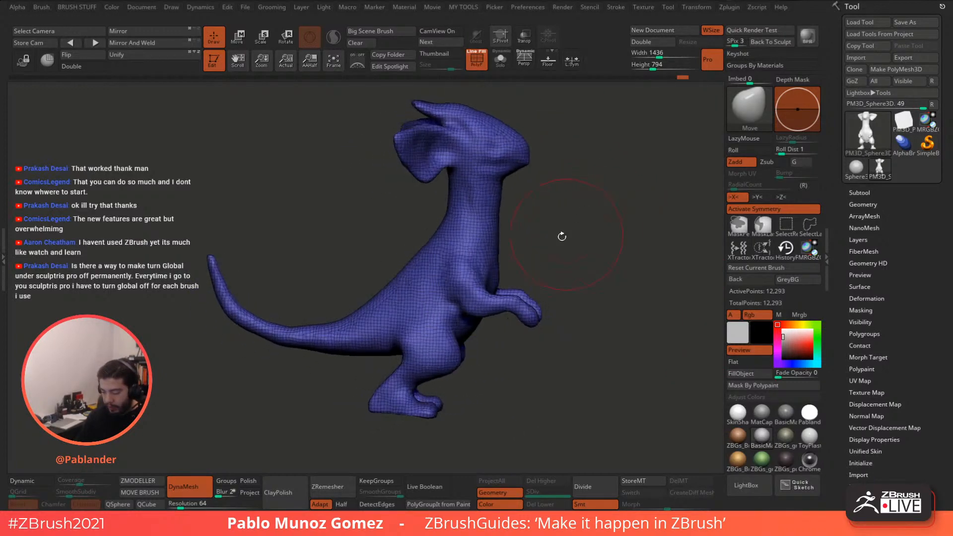
left_click_drag(497, 214, 527, 165)
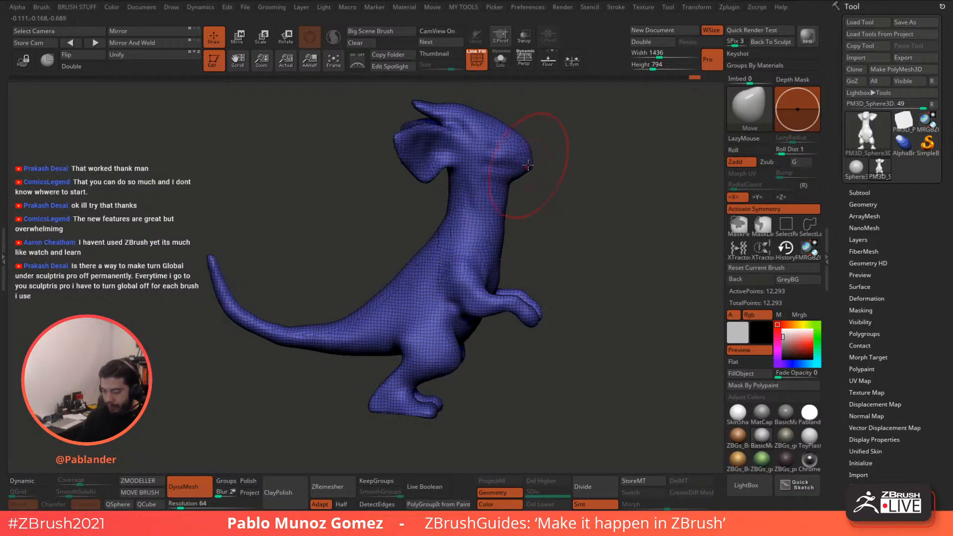
left_click_drag(499, 126, 496, 119)
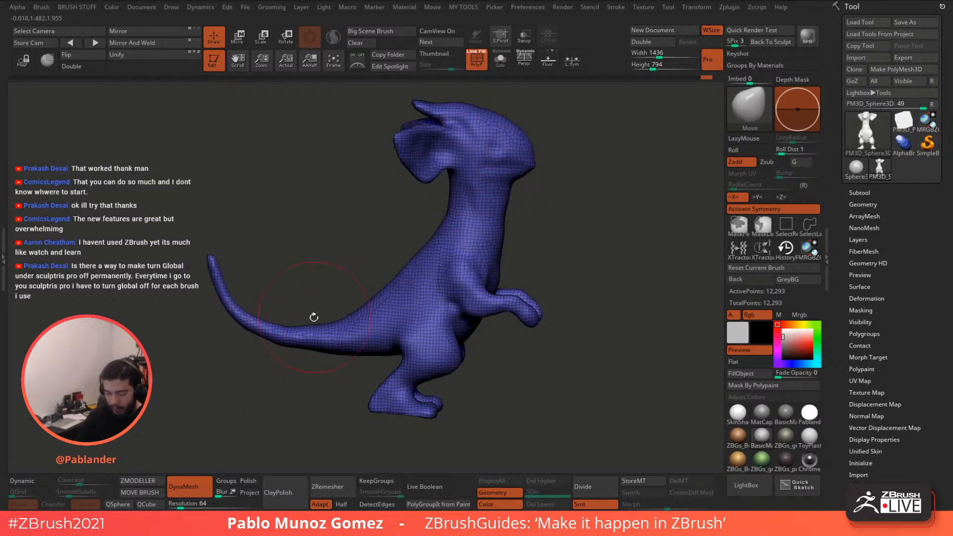
left_click_drag(315, 319, 287, 344)
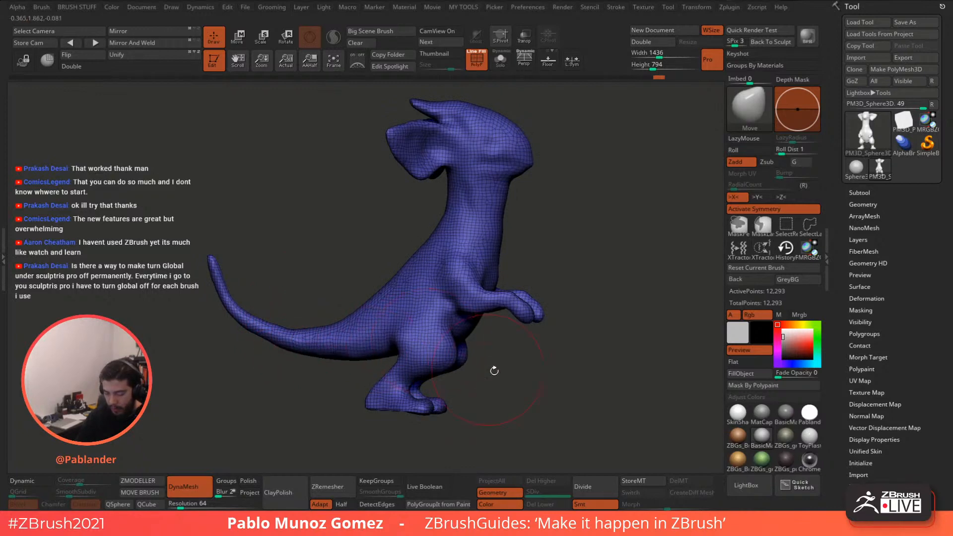
left_click_drag(493, 373, 521, 341)
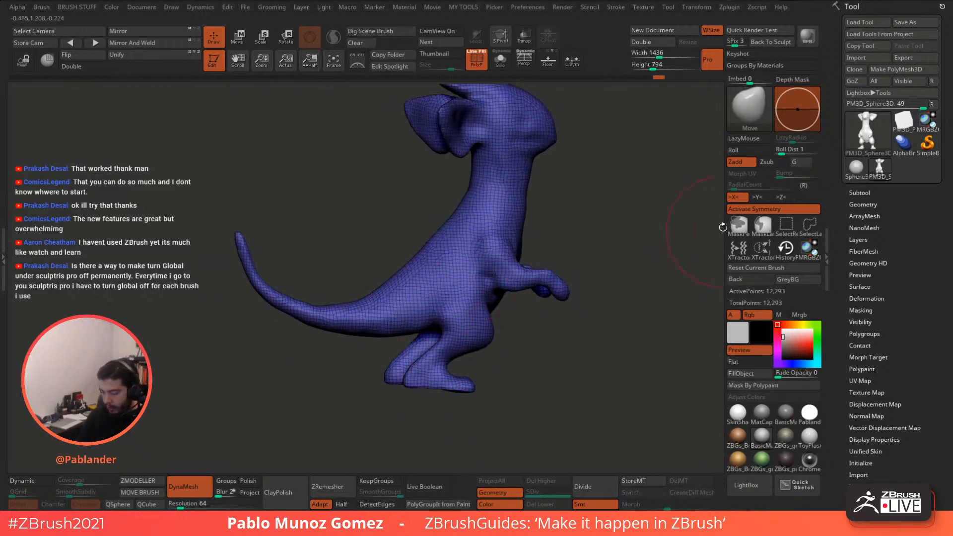
left_click(482, 65)
Step: Reshape the thighs and lower legs in front view with a resized Move brush
mouse_move(600, 213)
left_mouse_down()
mouse_move(479, 317)
mouse_move(486, 297)
mouse_move(574, 308)
left_mouse_up()
left_click_drag(705, 278, 573, 250, "alt")
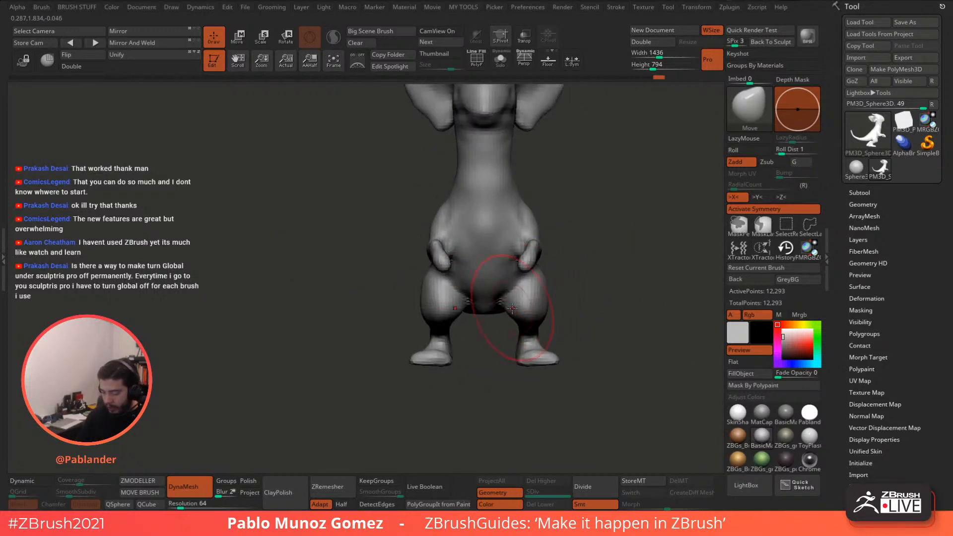
key("space")
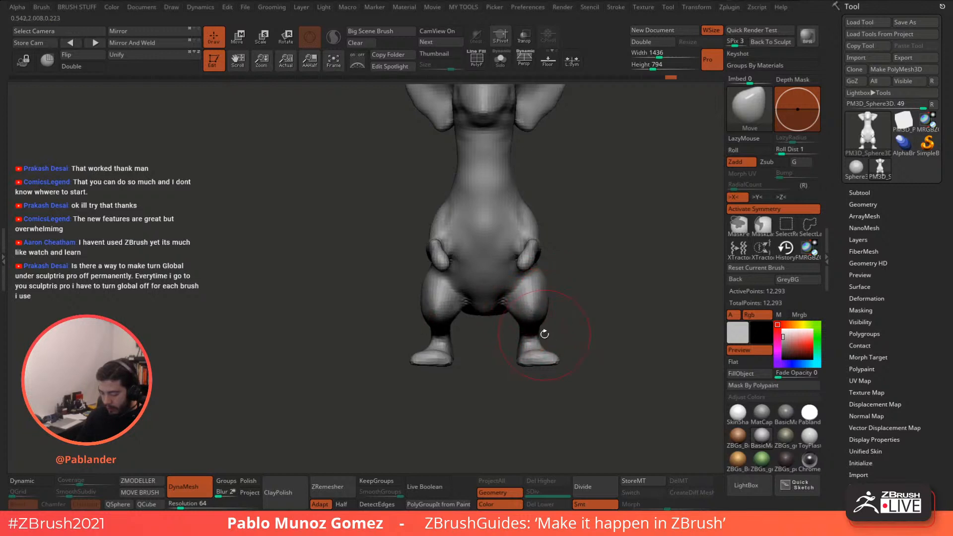
mouse_move(544, 334)
left_mouse_down()
mouse_move(585, 334)
mouse_move(538, 332)
mouse_move(539, 321)
left_mouse_up()
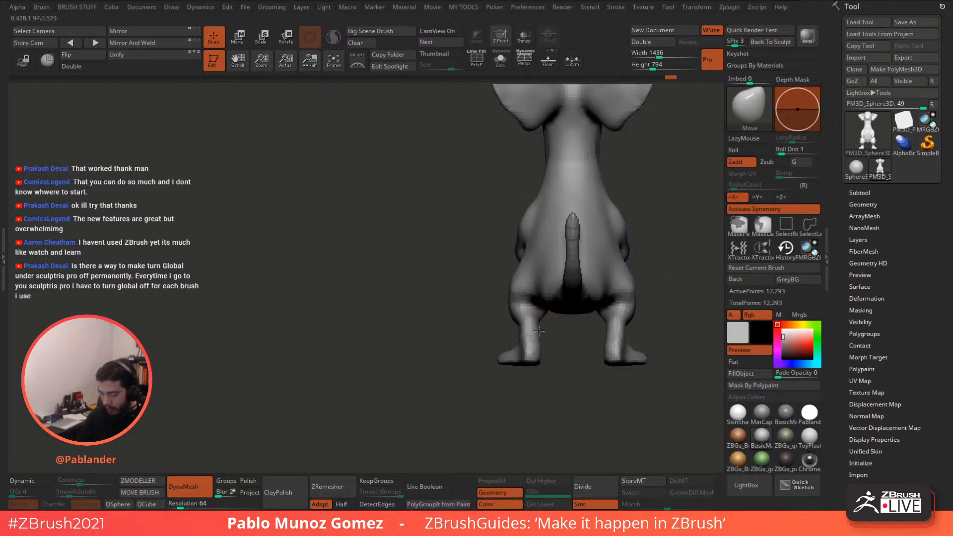
Step: Refine the calves, ankles and heels with the Move brush from the back and the sides
right_click_drag(538, 320, 566, 316)
key("space")
left_click_drag(564, 314, 555, 314)
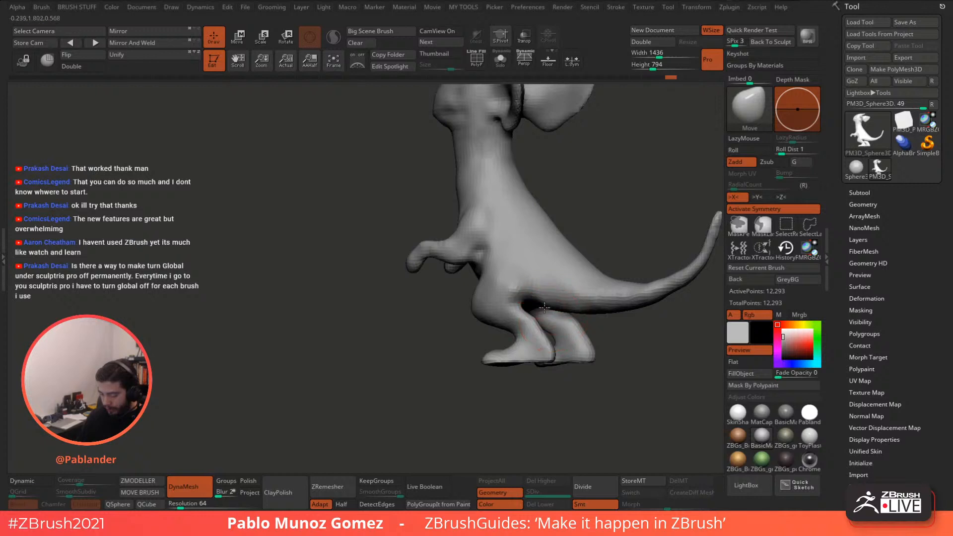
mouse_move(554, 304)
right_mouse_down()
mouse_move(533, 321)
mouse_move(558, 372)
mouse_move(557, 330)
right_mouse_up()
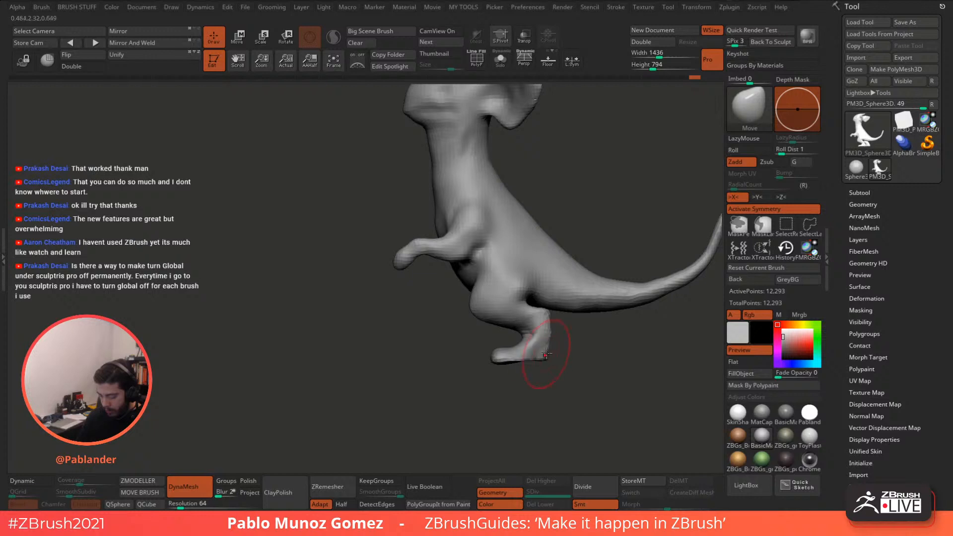
mouse_move(559, 344)
right_mouse_down()
mouse_move(536, 320)
mouse_move(563, 319)
mouse_move(511, 320)
mouse_move(496, 340)
right_mouse_up()
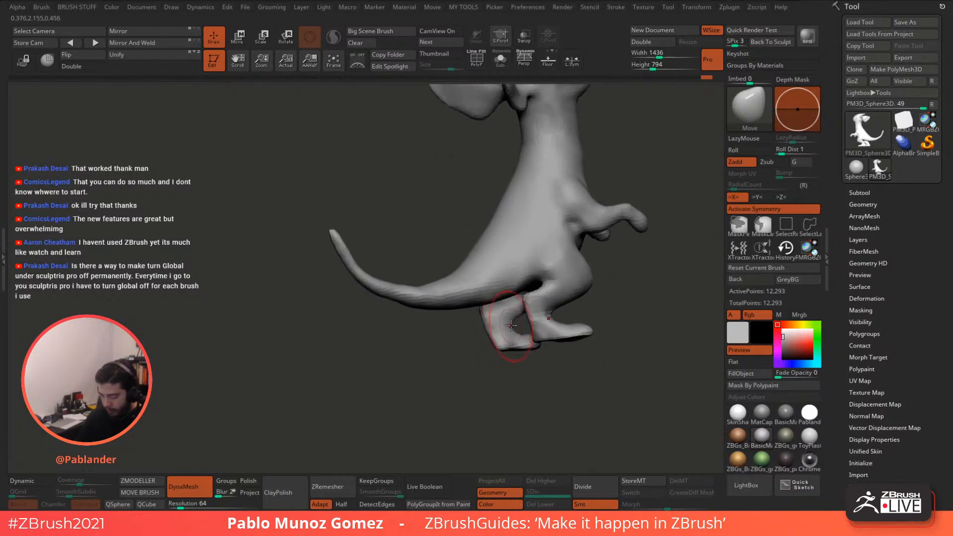
mouse_move(540, 314)
right_mouse_down()
mouse_move(604, 302)
mouse_move(571, 270)
mouse_move(608, 270)
mouse_move(581, 270)
right_mouse_up()
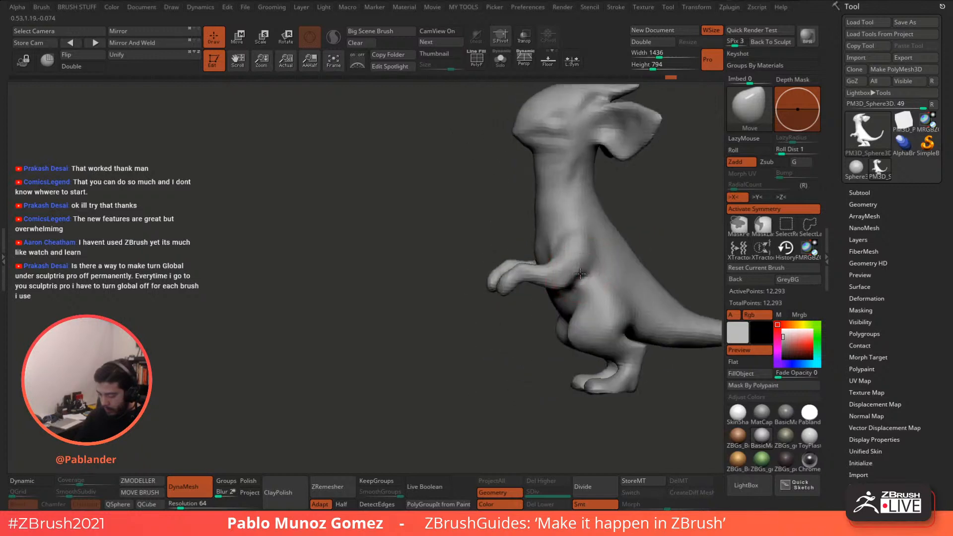
Step: Adjust the neck, the shoulders and the underside of the head with the Move brush
right_click_drag(571, 198, 482, 208)
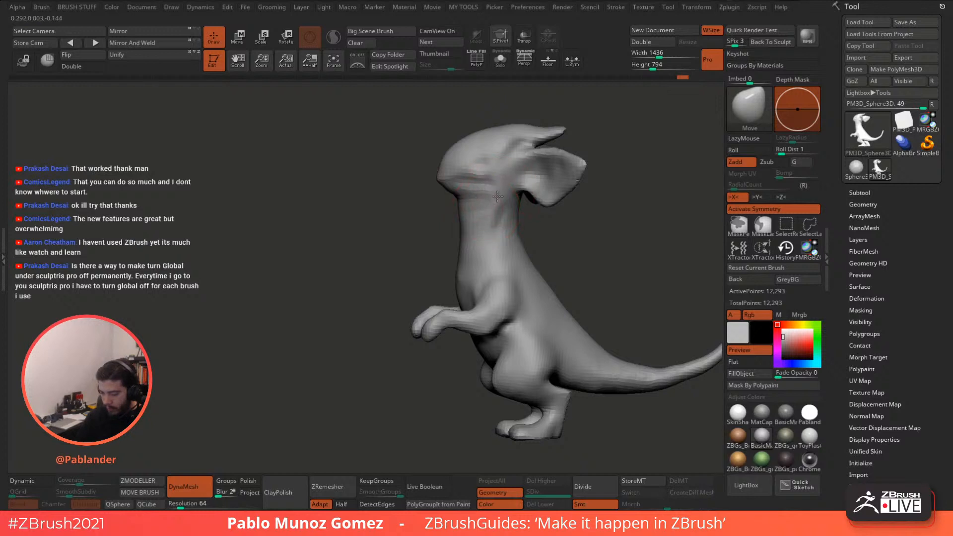
mouse_move(559, 174)
right_mouse_down()
mouse_move(463, 241)
mouse_move(532, 234)
right_mouse_up()
right_click(532, 229)
right_click_drag(591, 249, 572, 232, "alt")
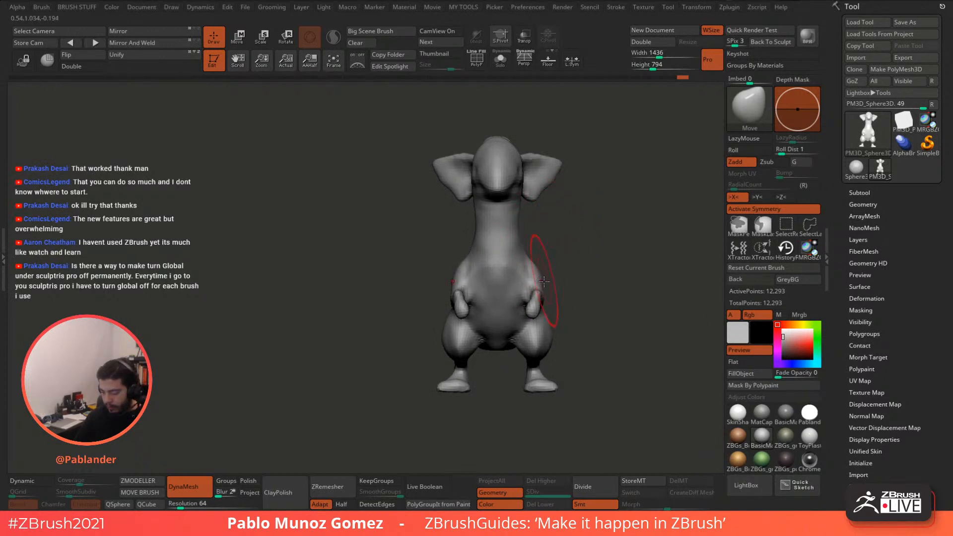
mouse_move(533, 281)
right_mouse_down()
mouse_move(588, 270)
mouse_move(512, 278)
mouse_move(478, 302)
right_mouse_up()
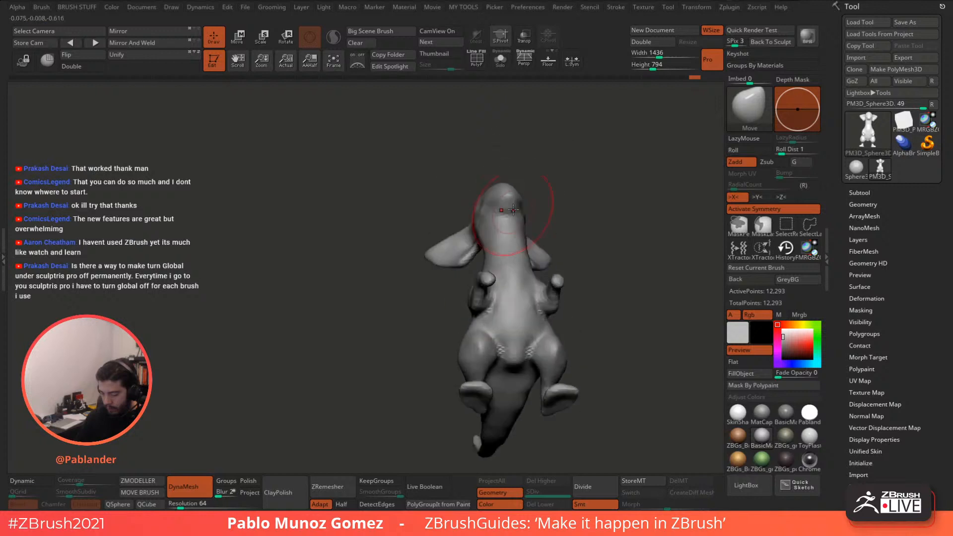
mouse_move(594, 234)
right_mouse_down("shift")
mouse_move(560, 319)
mouse_move(555, 279)
right_mouse_up("shift")
left_click_drag(563, 313, 557, 312)
right_click_drag(557, 311, 523, 302)
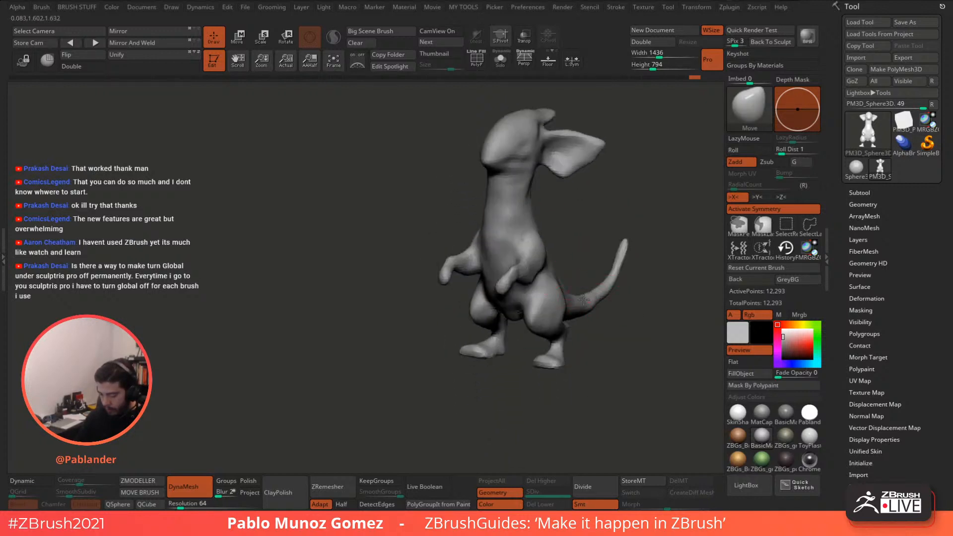
Step: Bend the tail tip upward with the Move brush and adjust the rear edges of the ears
mouse_move(602, 291)
right_mouse_down("alt")
mouse_move(514, 278)
mouse_move(554, 304)
mouse_move(595, 247)
right_mouse_up("alt")
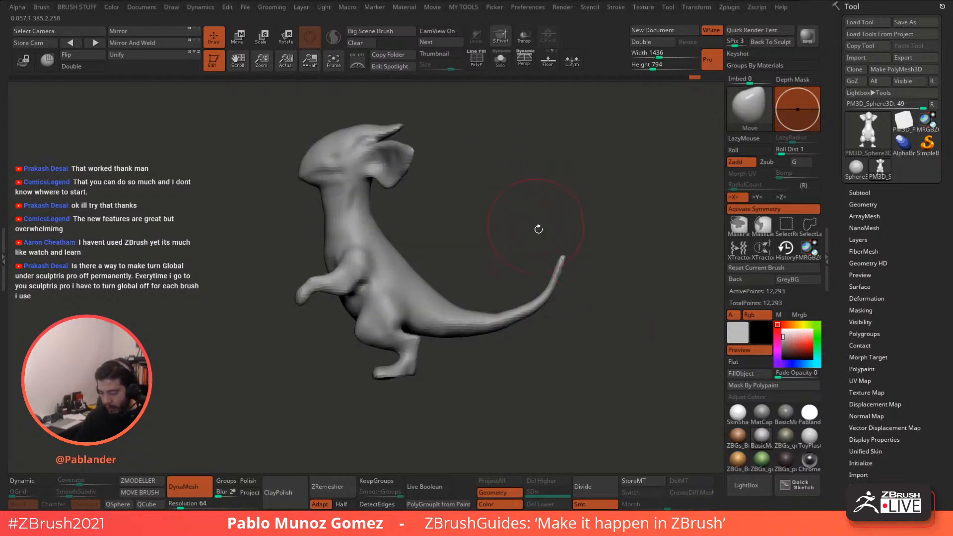
left_click_drag(563, 254, 561, 250)
left_click_drag(549, 290, 552, 288)
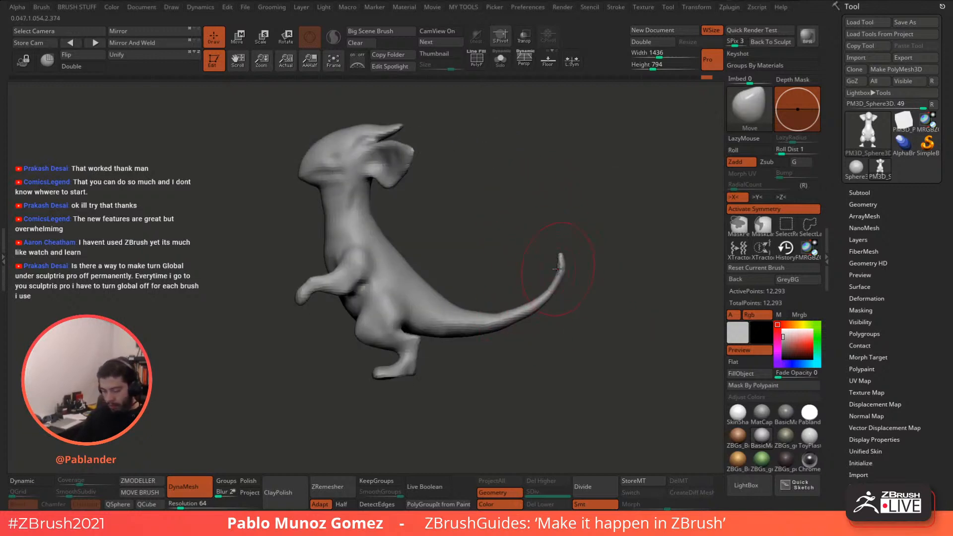
right_click_drag(456, 163, 417, 164)
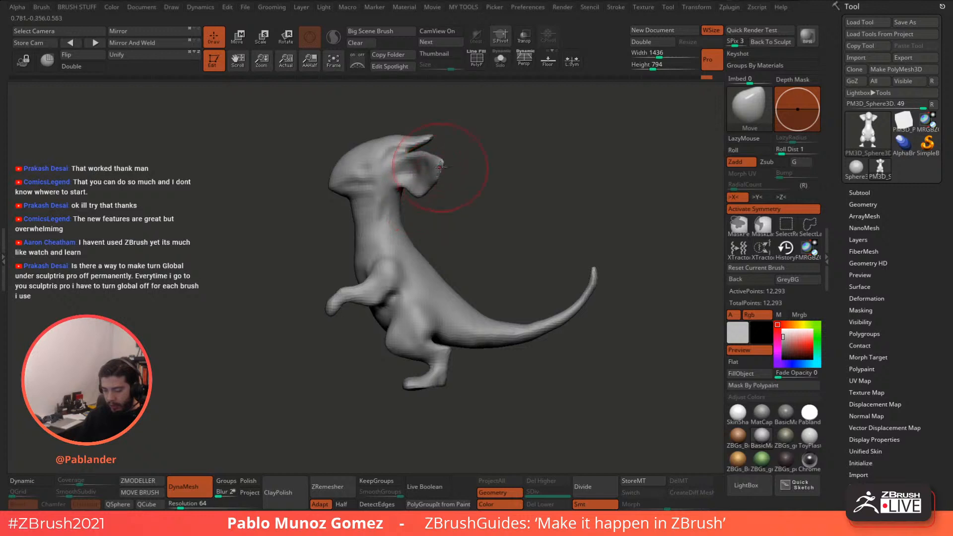
key("space")
left_click_drag(442, 167, 466, 167)
mouse_move(466, 166)
right_mouse_down("ctrl")
mouse_move(480, 166)
mouse_move(503, 188)
right_mouse_up("ctrl")
Step: Turn on the silhouette thumbnail at size 512 and check the creature's outline from different angles
left_click(437, 31)
left_click(434, 54)
left_click(437, 31)
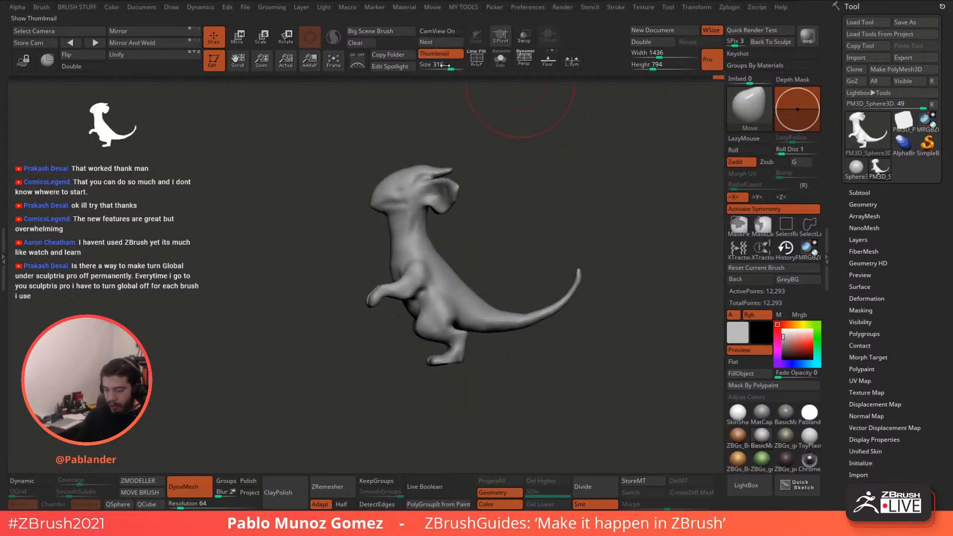
right_click_drag(461, 142, 207, 222)
left_click_drag(164, 168, 204, 234)
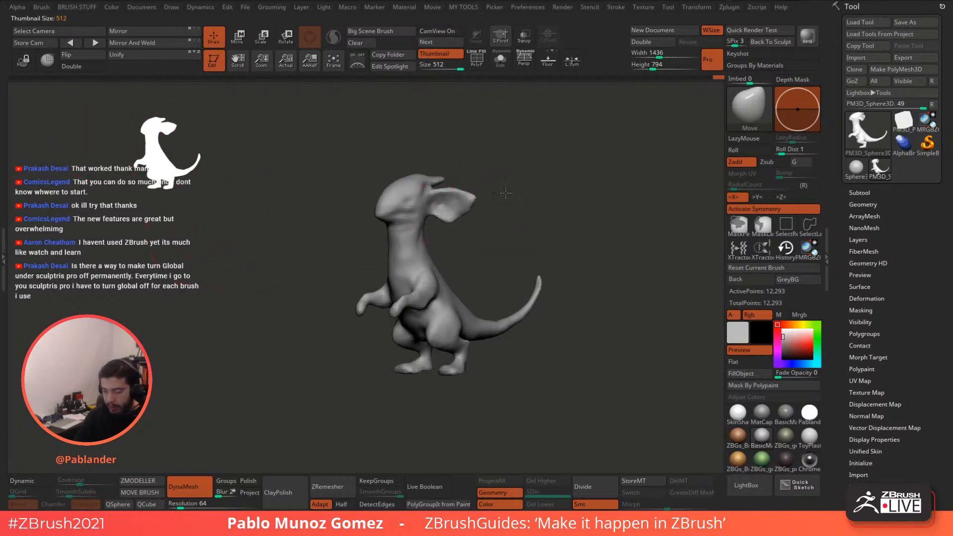
left_click_drag(218, 149, 170, 169)
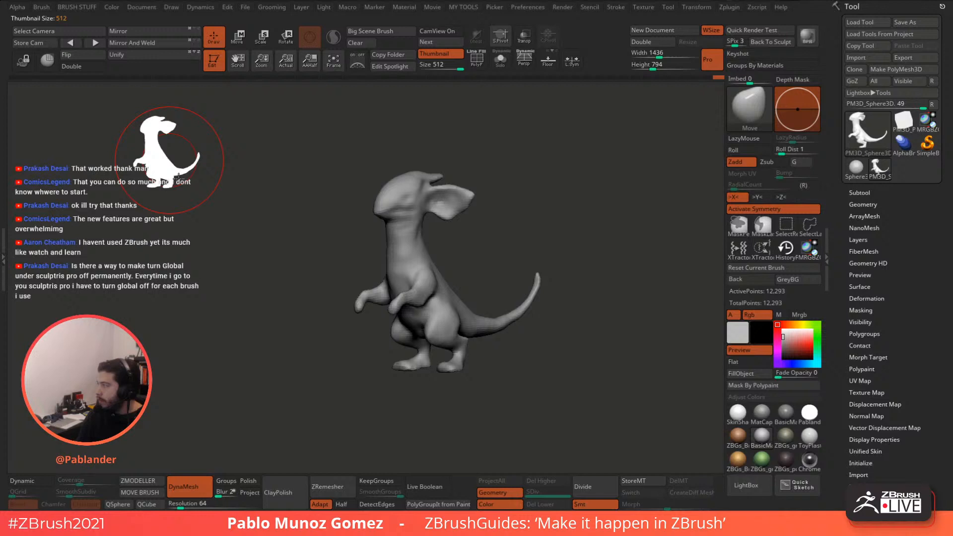
Step: Widen the sides of the head with the Move brush to make the skull rounder
left_click_drag(569, 220, 563, 221)
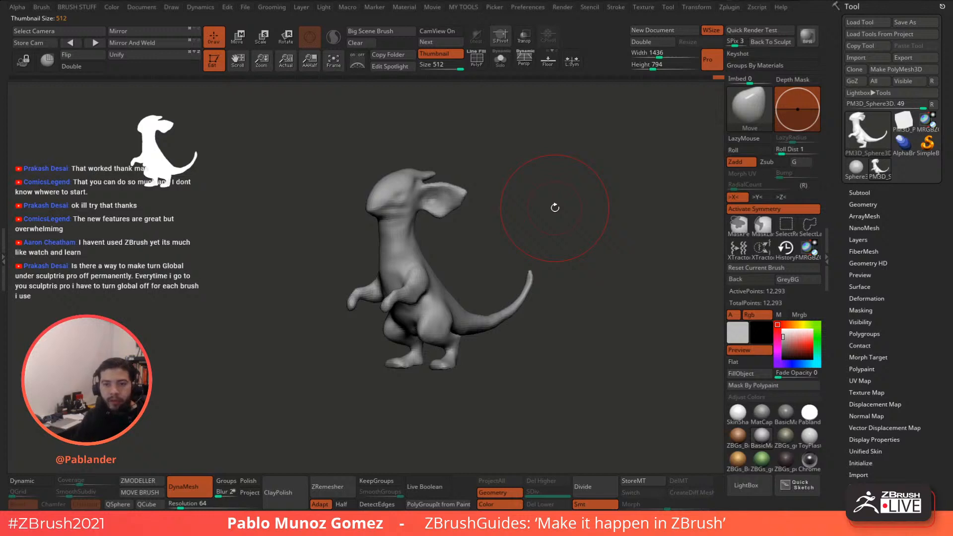
mouse_move(524, 237)
left_mouse_down()
mouse_move(449, 164)
mouse_move(508, 187)
mouse_move(504, 204)
left_mouse_up()
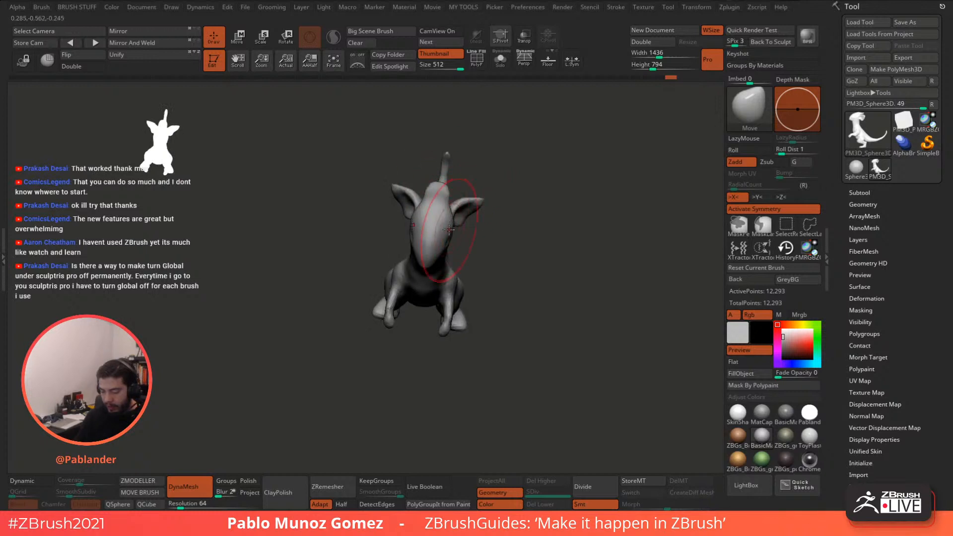
key("space")
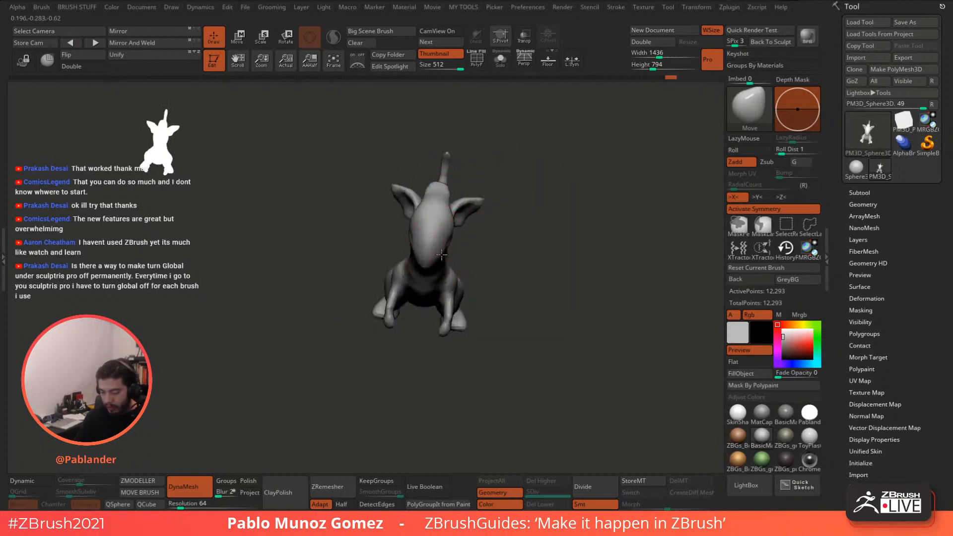
left_click_drag(474, 204, 513, 162)
mouse_move(547, 192)
left_mouse_down("shift")
mouse_move(489, 187)
mouse_move(532, 159)
mouse_move(576, 163)
mouse_move(598, 151)
mouse_move(481, 197)
mouse_move(484, 208)
mouse_move(559, 173)
mouse_move(565, 208)
left_mouse_up("shift")
key("space")
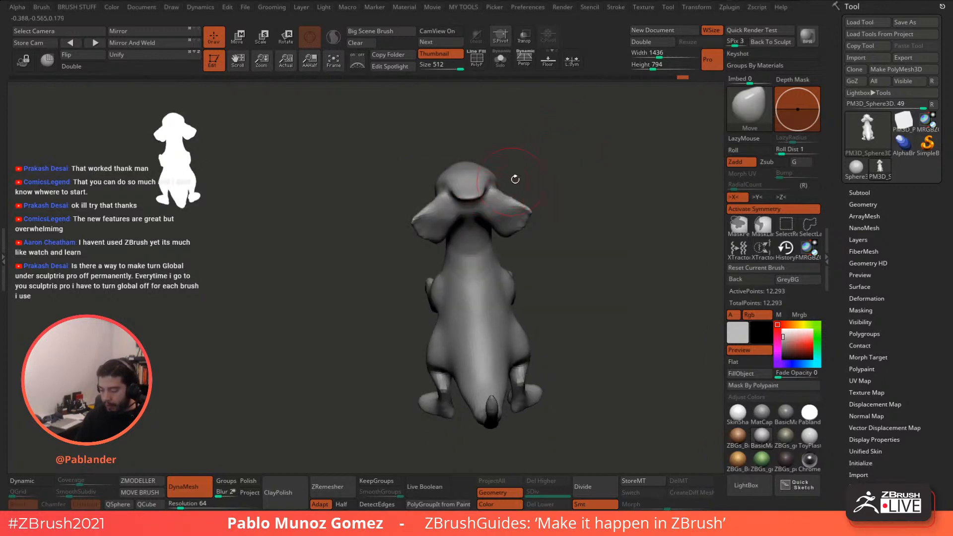
Step: Refine the neck below the ears and the back of the head with the Move brush
mouse_move(515, 179)
left_mouse_down()
mouse_move(498, 187)
mouse_move(541, 183)
mouse_move(544, 197)
left_mouse_up()
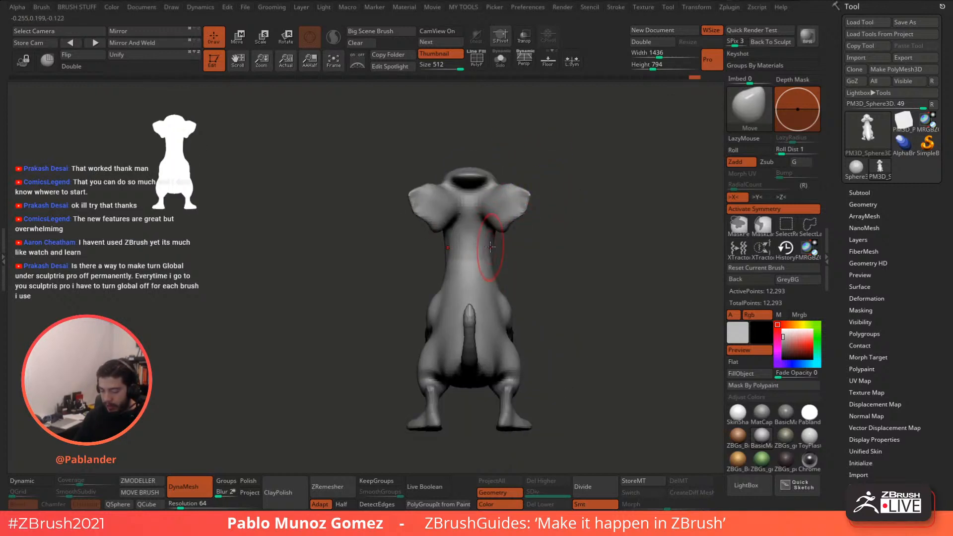
left_click_drag(502, 248, 571, 257)
left_click_drag(472, 255, 477, 278, "shift")
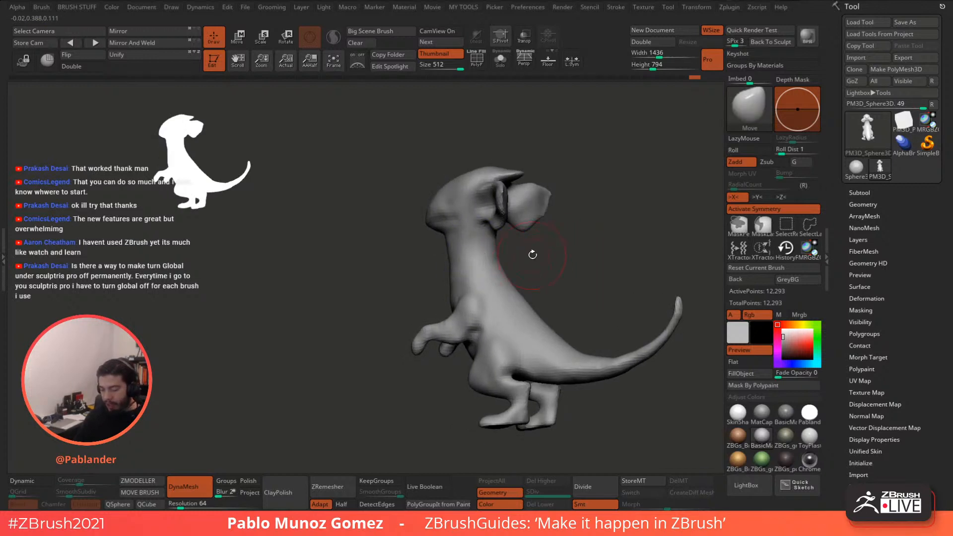
left_click_drag(532, 254, 539, 197)
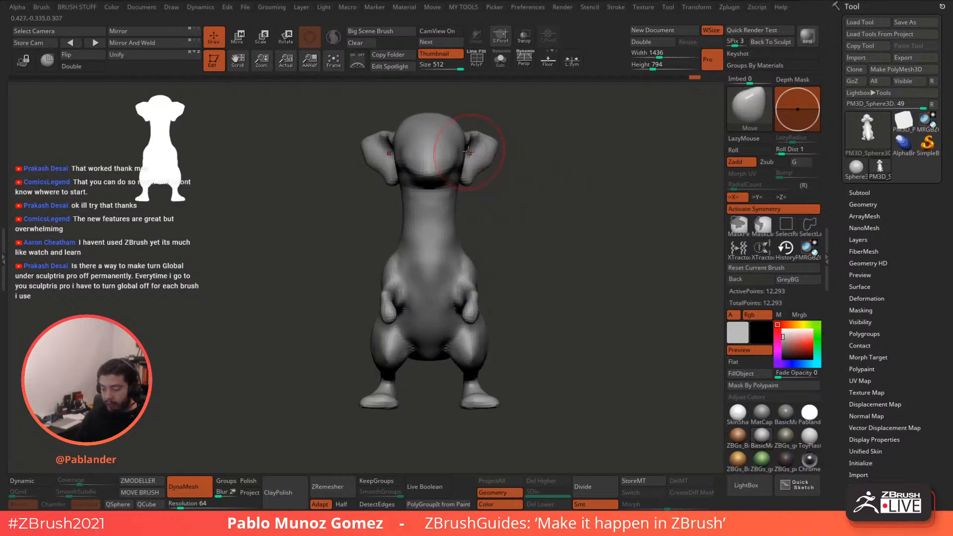
Step: Reshape the ears with the Move brush, making them more compact with tips pointing upward
left_click_drag(516, 160, 543, 166)
left_click_drag(361, 175, 372, 178)
left_click_drag(539, 172, 501, 170)
left_click_drag(487, 172, 472, 163)
mouse_move(530, 161)
left_mouse_down()
mouse_move(432, 171)
mouse_move(451, 202)
mouse_move(521, 207)
left_mouse_up()
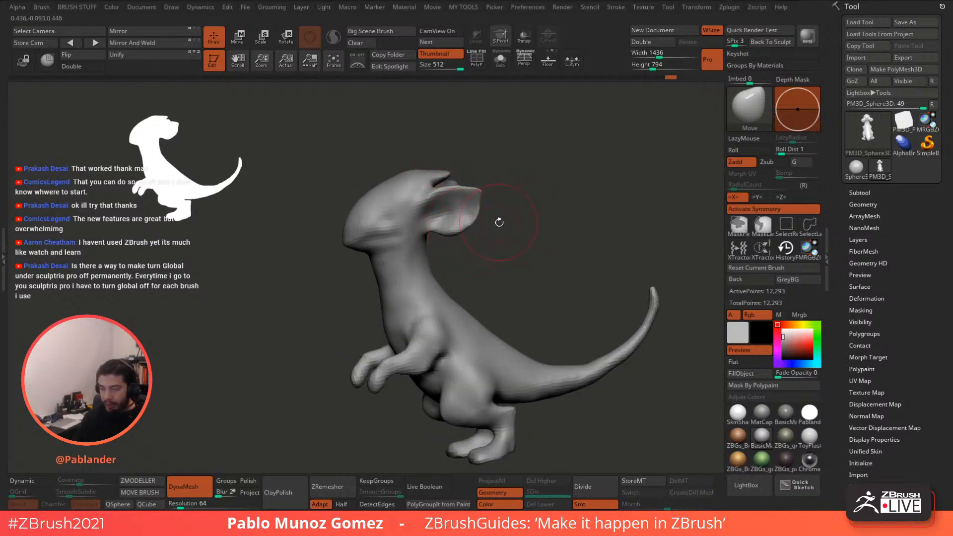
left_click_drag(498, 222, 472, 208)
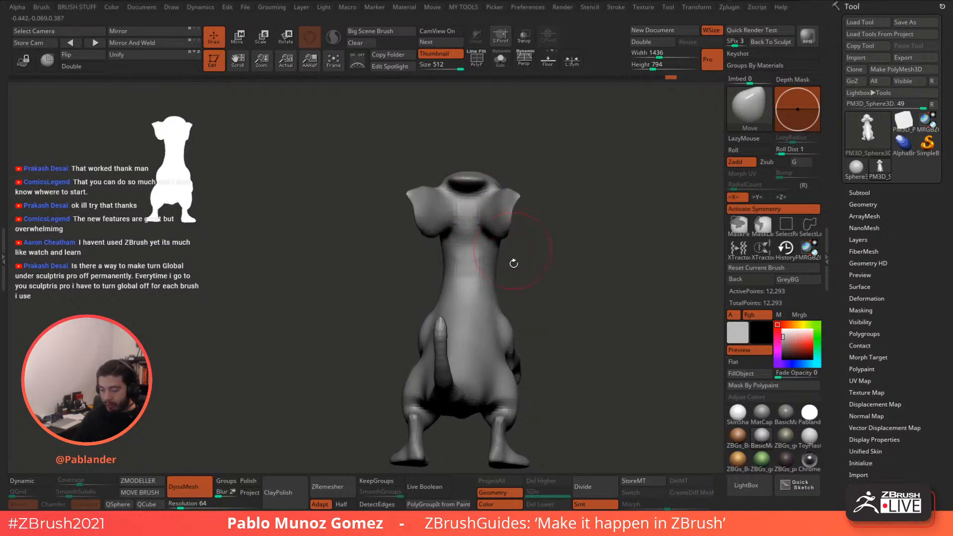
Step: Smooth the creature's lower back around the base of the tail
left_click_drag(513, 263, 492, 234, "alt")
right_click_drag(494, 248, 505, 250)
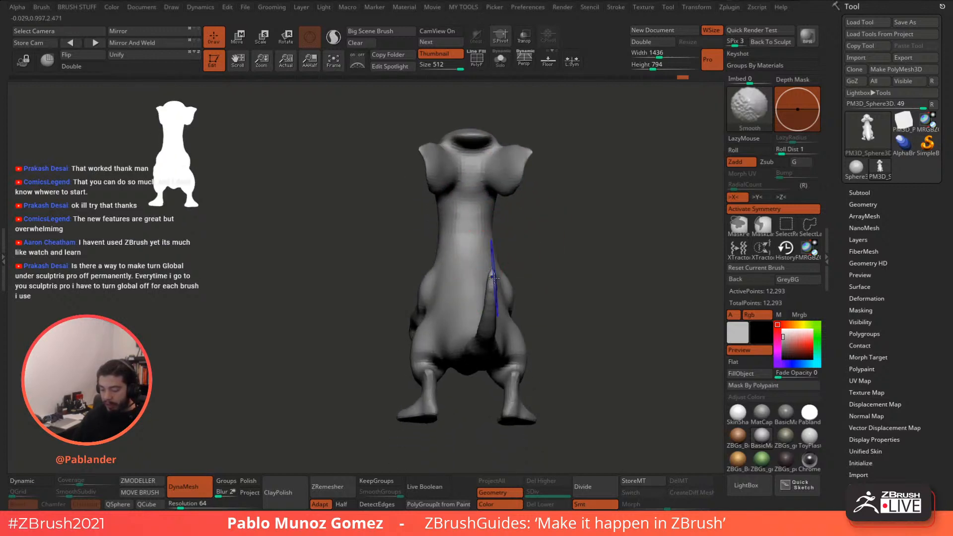
left_click_drag(515, 260, 493, 279)
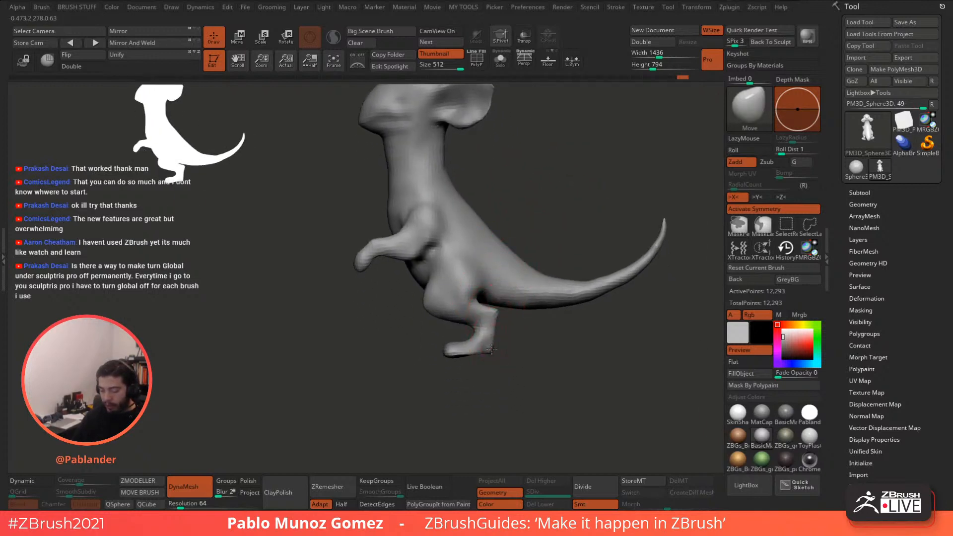
Step: Reshape the feet and lower legs with the Move brush from below, then check the stance from the front and side
mouse_move(541, 339)
left_mouse_down()
mouse_move(494, 272)
mouse_move(482, 309)
mouse_move(487, 299)
left_mouse_up()
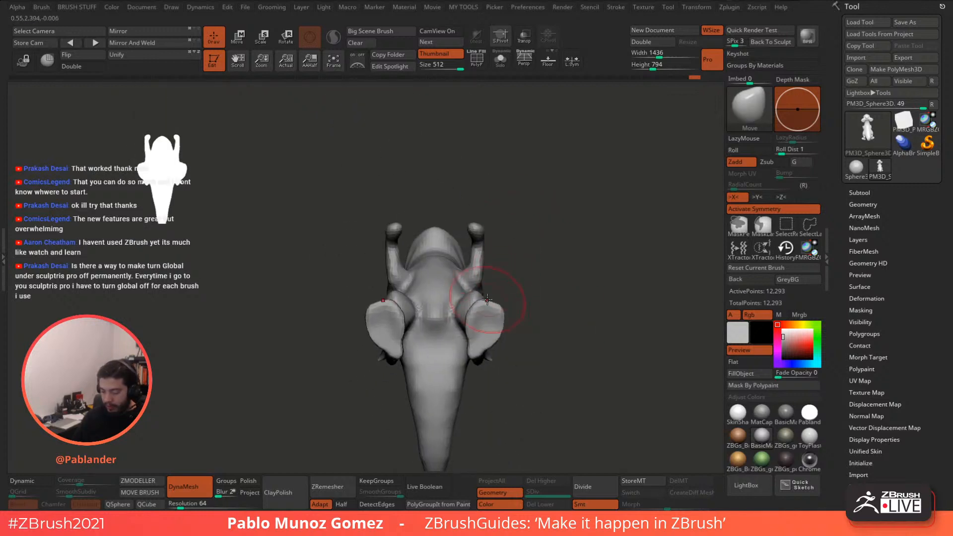
mouse_move(478, 356)
left_mouse_down()
mouse_move(483, 331)
mouse_move(506, 311)
left_mouse_up()
left_click_drag(462, 270, 523, 273)
mouse_move(519, 221)
left_mouse_down("alt")
mouse_move(431, 266)
mouse_move(471, 238)
mouse_move(579, 228)
mouse_move(547, 242)
mouse_move(534, 219)
left_mouse_up("alt")
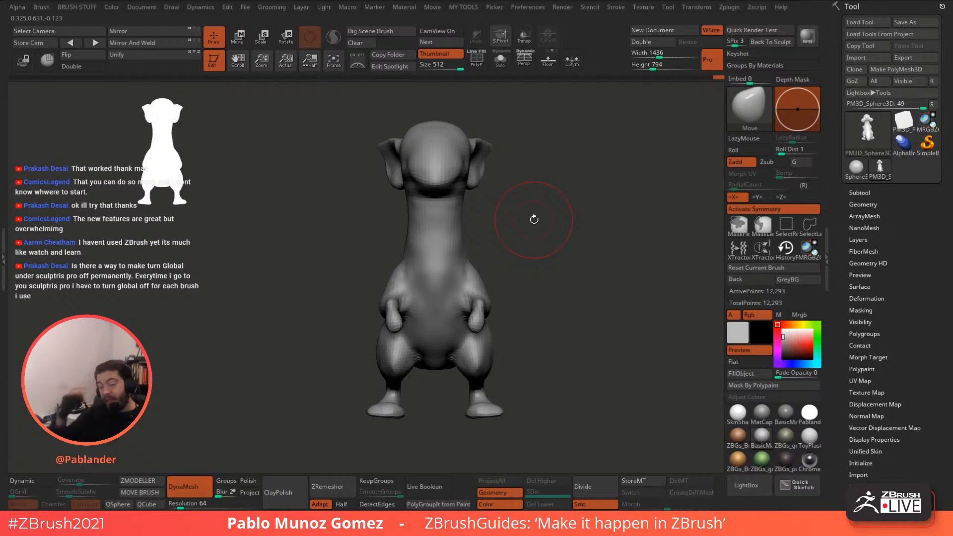
right_click_drag(440, 197, 469, 191)
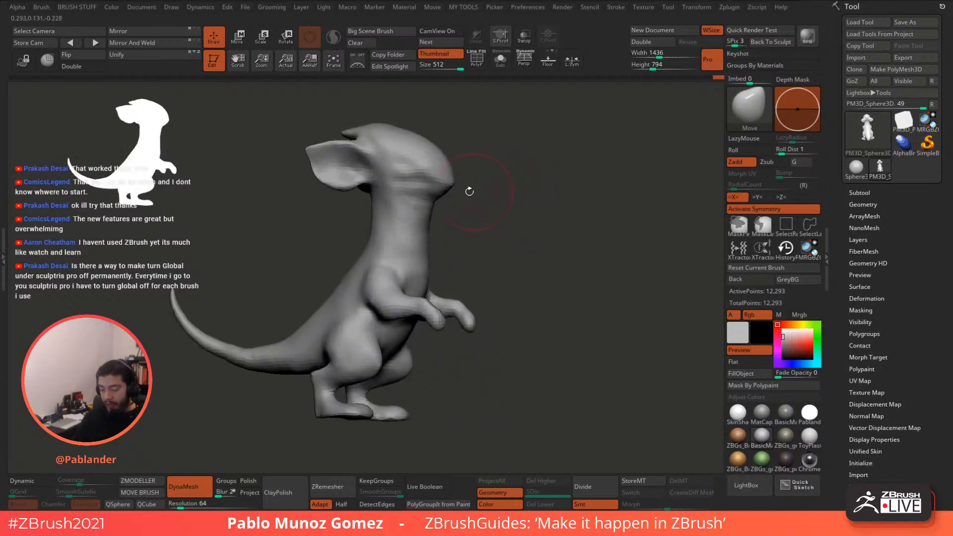
mouse_move(482, 224)
left_mouse_down()
mouse_move(521, 237)
mouse_move(516, 277)
mouse_move(550, 272)
mouse_move(573, 295)
mouse_move(603, 243)
left_mouse_up()
Step: Build up volume on the hips, thighs, belly and underside of the tail base with the Clay brush
key("b")
left_click(635, 281)
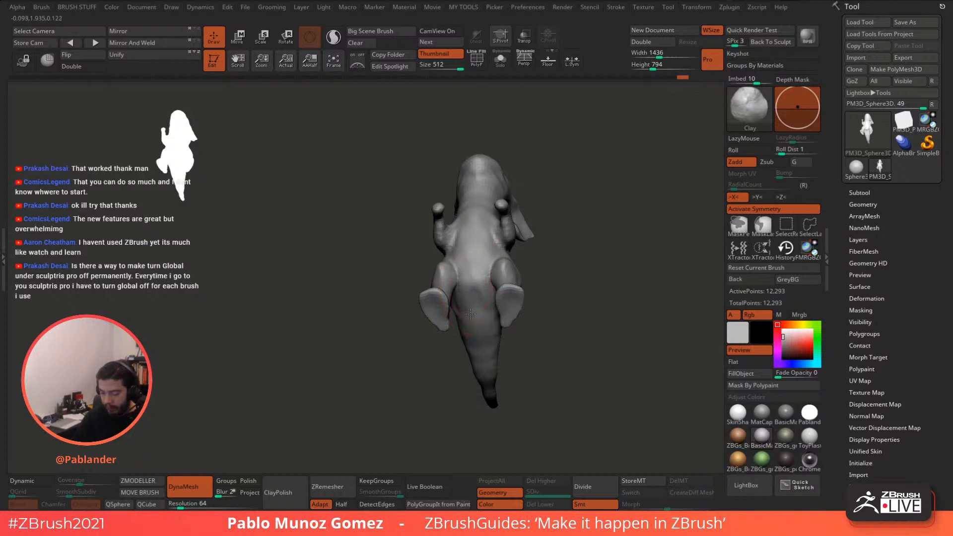
right_click_drag(461, 290, 474, 255)
mouse_move(485, 353)
right_mouse_down("alt")
mouse_move(515, 266)
mouse_move(574, 225)
mouse_move(568, 264)
mouse_move(546, 221)
mouse_move(511, 256)
mouse_move(454, 245)
right_mouse_up("alt")
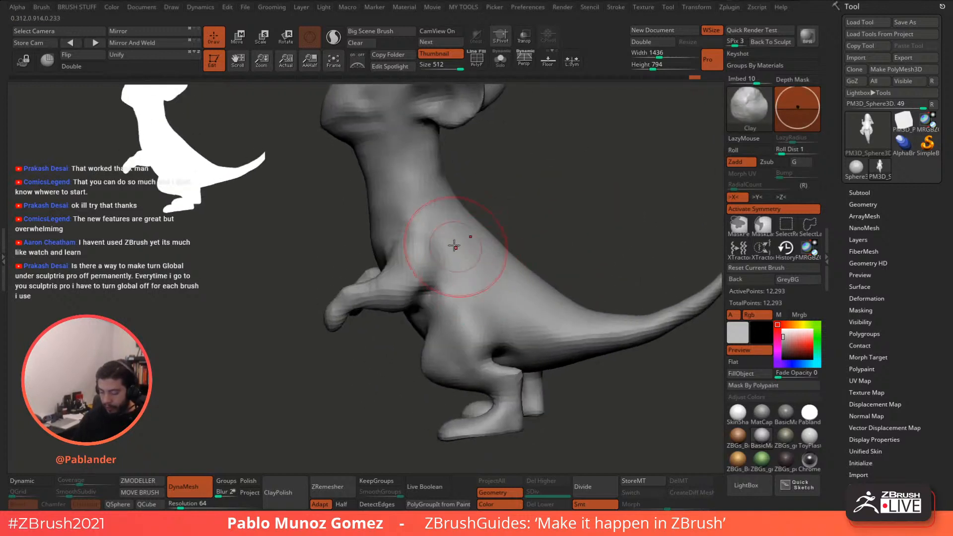
right_click_drag(443, 341, 493, 260, "alt")
right_click(531, 256)
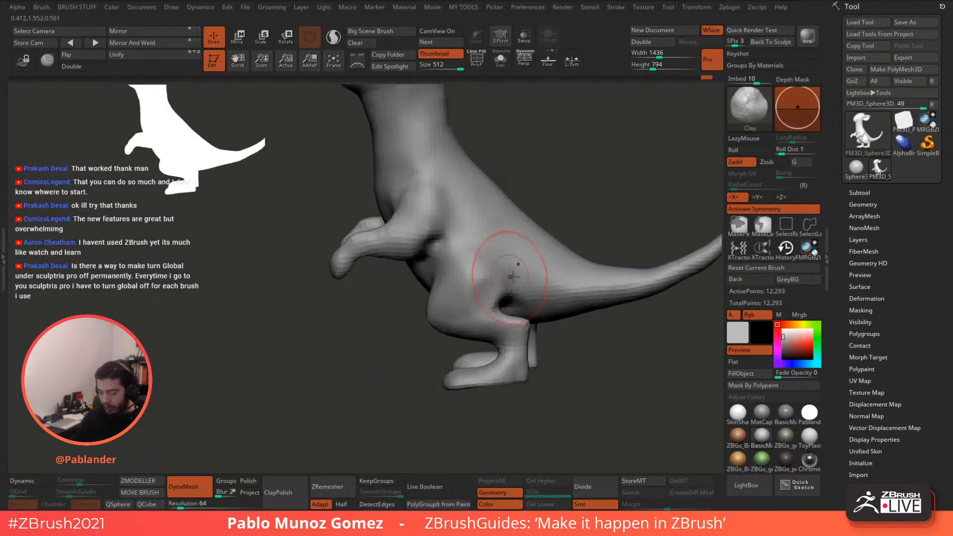
mouse_move(524, 290)
left_mouse_down()
mouse_move(504, 252)
mouse_move(546, 273)
mouse_move(511, 252)
left_mouse_up()
right_click_drag(511, 252, 476, 325)
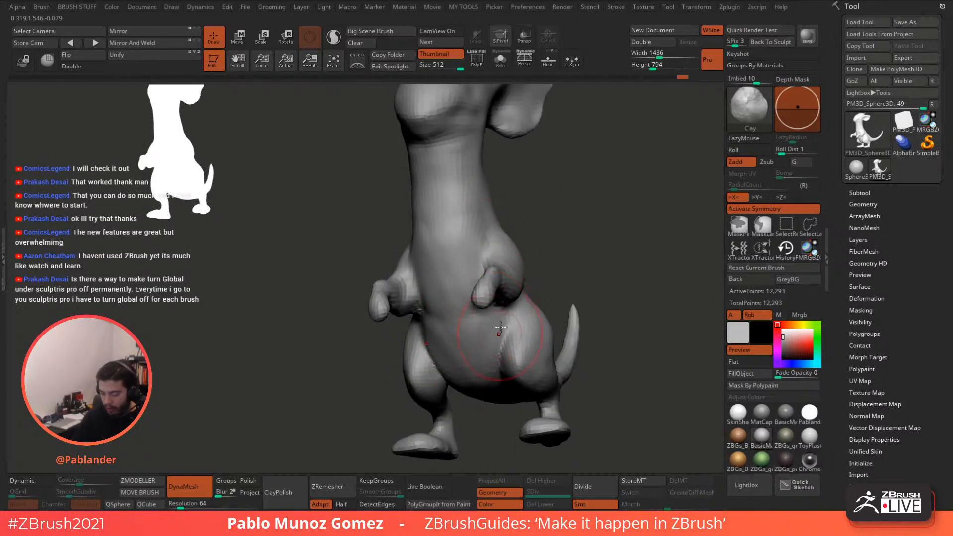
mouse_move(427, 367)
right_mouse_down()
mouse_move(554, 229)
mouse_move(544, 227)
mouse_move(558, 225)
mouse_move(523, 215)
mouse_move(531, 209)
mouse_move(493, 180)
mouse_move(499, 192)
right_mouse_up()
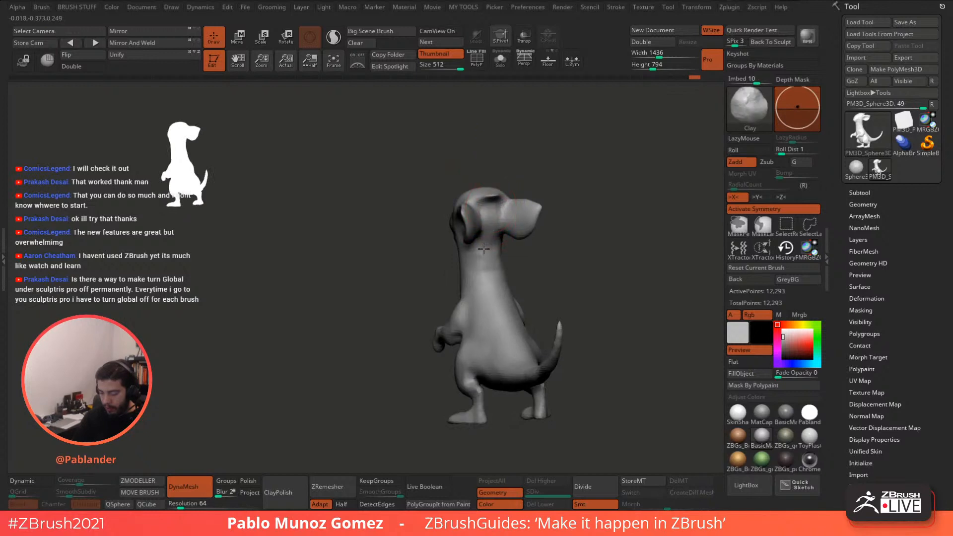
mouse_move(483, 248)
right_mouse_down()
mouse_move(496, 238)
mouse_move(611, 255)
mouse_move(561, 212)
mouse_move(618, 263)
mouse_move(544, 263)
mouse_move(609, 326)
mouse_move(566, 276)
mouse_move(579, 260)
right_mouse_up()
Step: Lengthen the tail tip and refine the tail's curve with an enlarged Move brush
key("b")
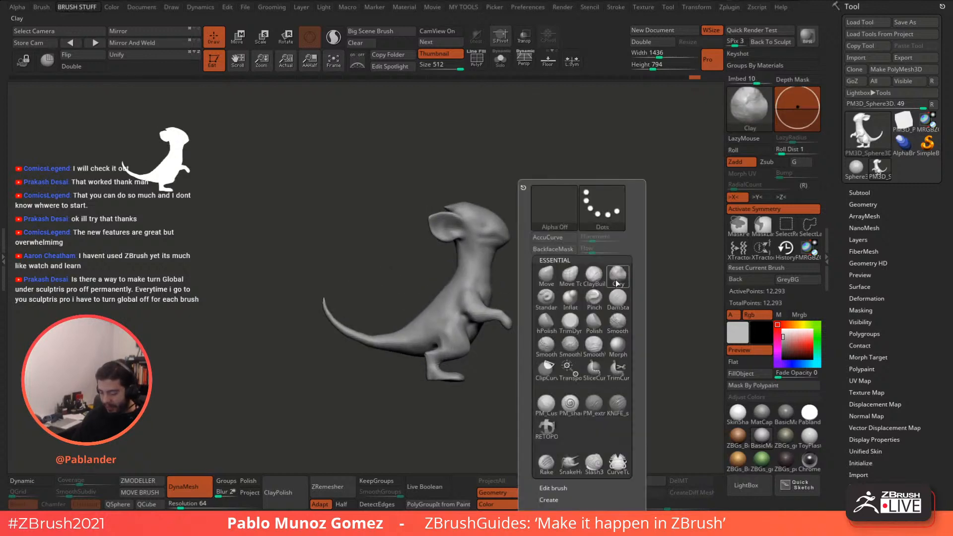
left_click(617, 278)
key("b")
key("m")
key("v")
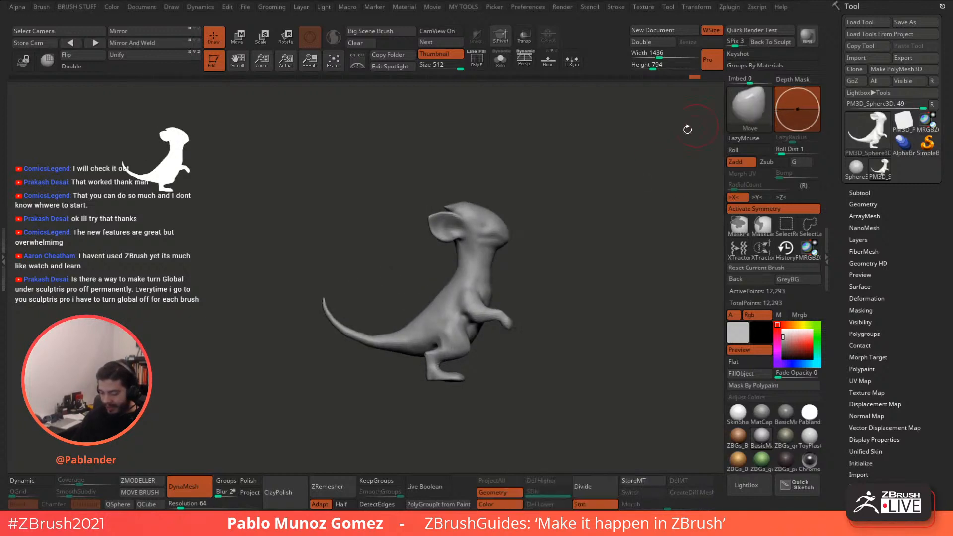
key("space")
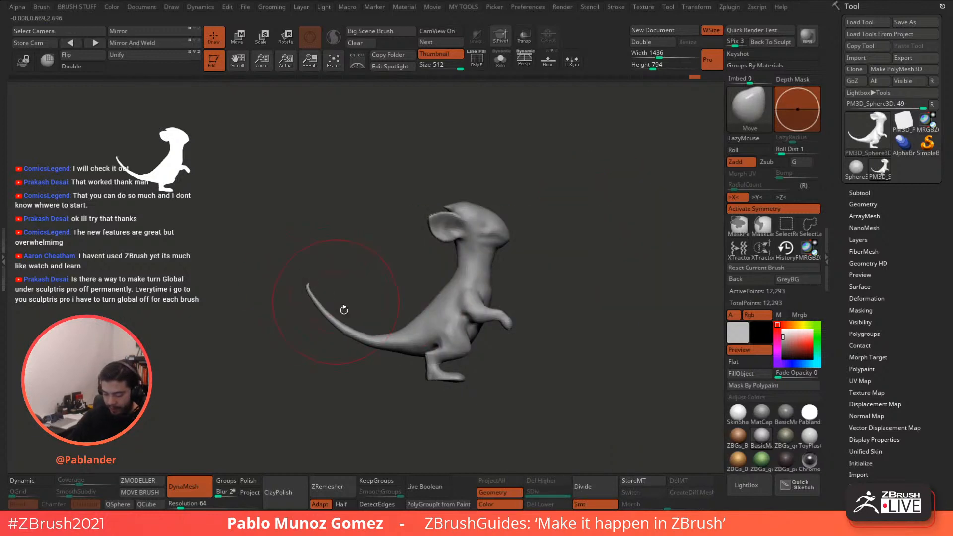
left_click_drag(311, 287, 307, 271, "shift")
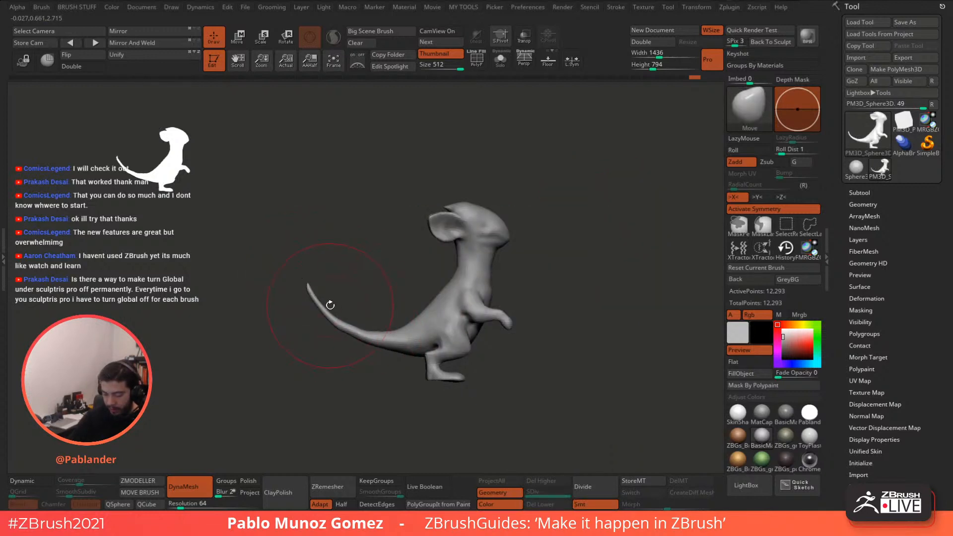
mouse_move(331, 316)
left_mouse_down("shift")
mouse_move(323, 306)
mouse_move(342, 328)
mouse_move(372, 338)
mouse_move(347, 322)
left_mouse_up("shift")
Step: Switch to the Inflat brush and adjust its draw size for the body and limbs
key("b")
left_click(491, 300)
mouse_move(559, 243)
left_mouse_down()
mouse_move(576, 264)
mouse_move(559, 266)
mouse_move(599, 243)
left_mouse_up()
key("b")
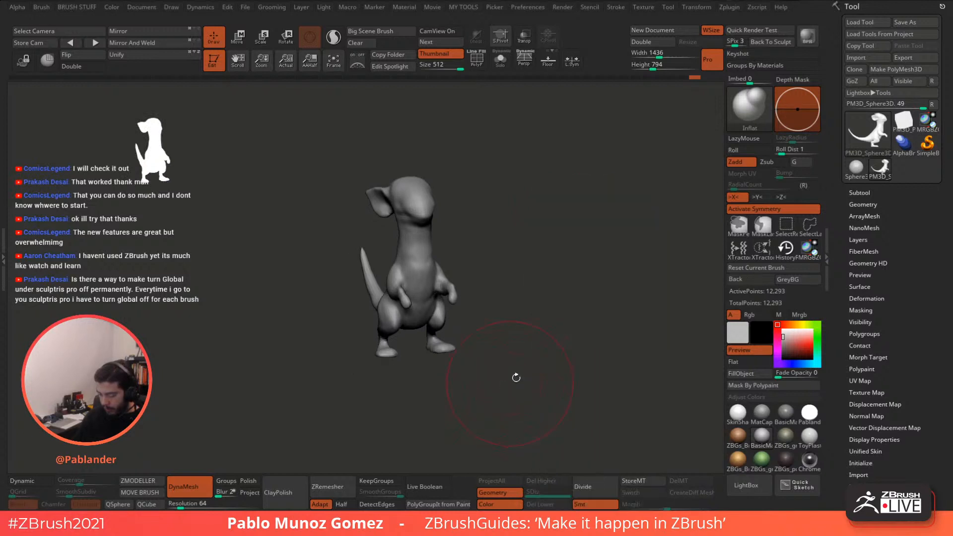
left_click_drag(579, 258, 583, 248)
key("space")
left_click_drag(583, 244, 570, 244)
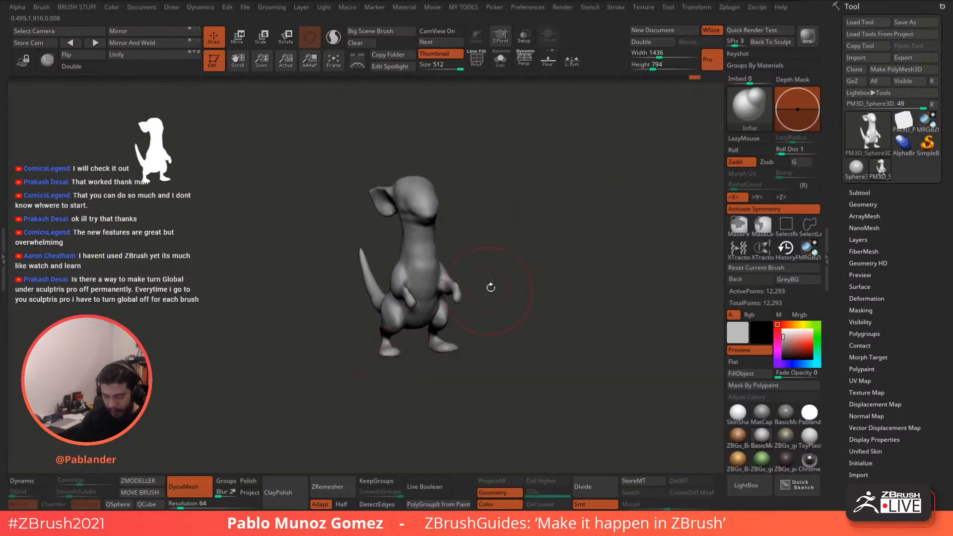
mouse_move(490, 287)
left_mouse_down()
mouse_move(548, 279)
mouse_move(558, 239)
mouse_move(570, 240)
left_mouse_up()
key("space")
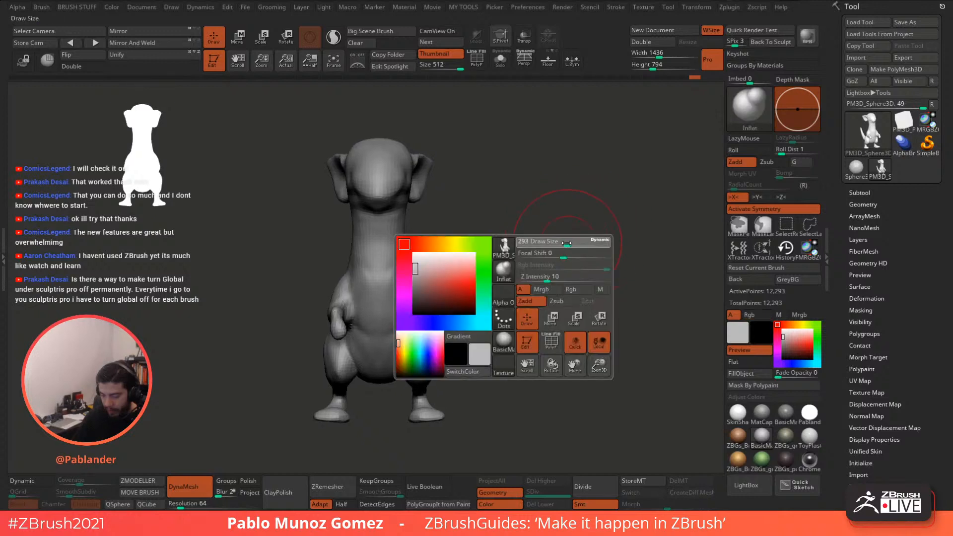
Step: Turn off the silhouette thumbnail and re-DynaMesh the creature at resolution 128
left_click(436, 54)
left_click_drag(453, 140, 514, 115, "alt")
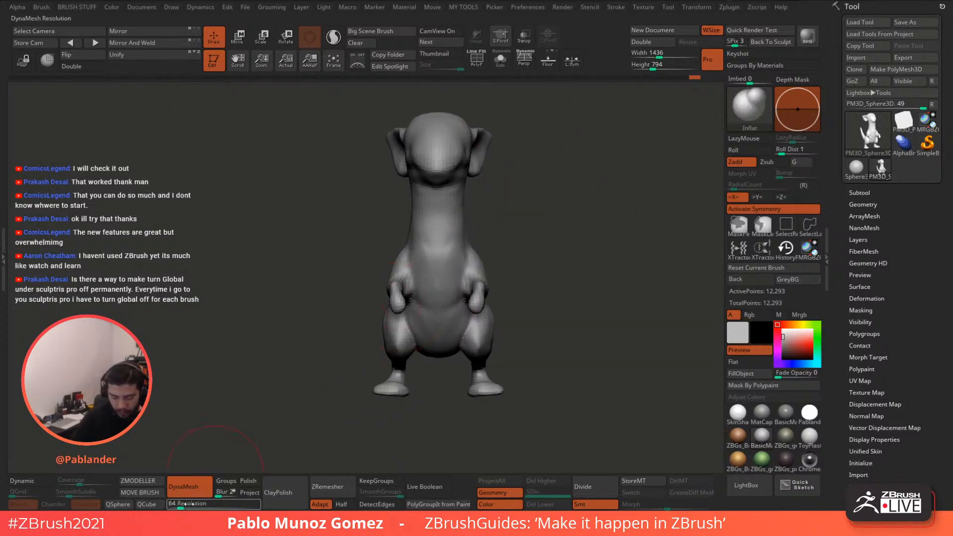
left_click_drag(180, 507, 185, 508)
mouse_move(538, 178)
left_mouse_down("ctrl")
mouse_move(565, 302)
mouse_move(571, 268)
mouse_move(595, 233)
mouse_move(602, 247)
mouse_move(615, 238)
left_mouse_up("ctrl")
Step: Pull a thin finger down from the end of each hand with a small SnakeHook brush
key("b")
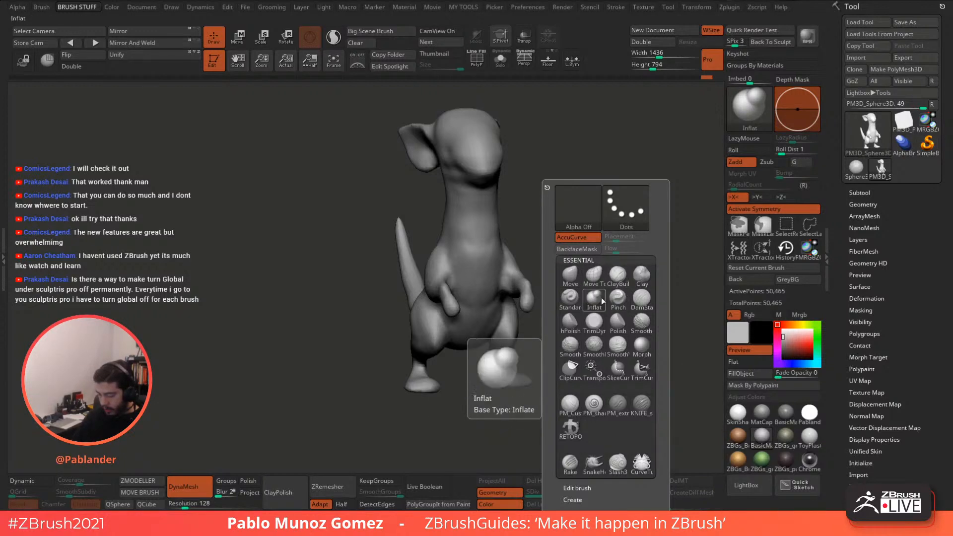
left_click(594, 464)
key("space")
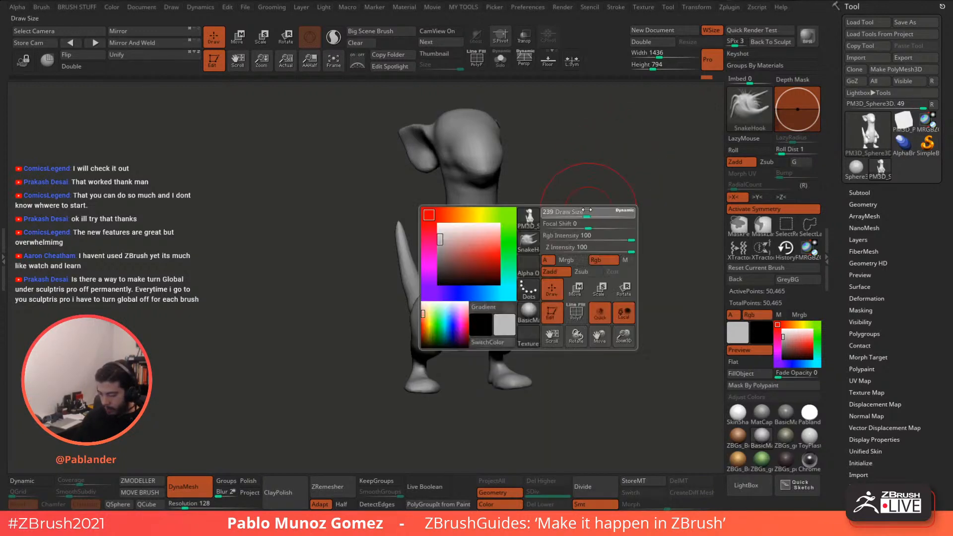
mouse_move(569, 211)
left_mouse_down()
mouse_move(553, 247)
mouse_move(565, 308)
mouse_move(557, 259)
left_mouse_up()
key("space")
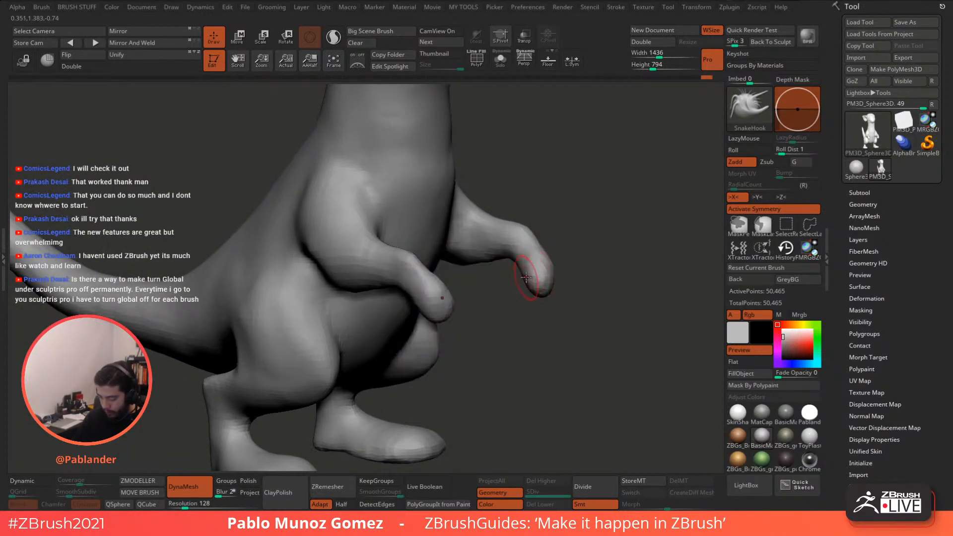
mouse_move(549, 309)
left_mouse_down()
mouse_move(598, 266)
mouse_move(586, 287)
left_mouse_up()
key("space")
left_click_drag(550, 290, 546, 322)
left_click_drag(556, 268, 557, 314)
mouse_move(576, 278)
left_mouse_down()
mouse_move(587, 292)
mouse_move(539, 298)
left_mouse_up()
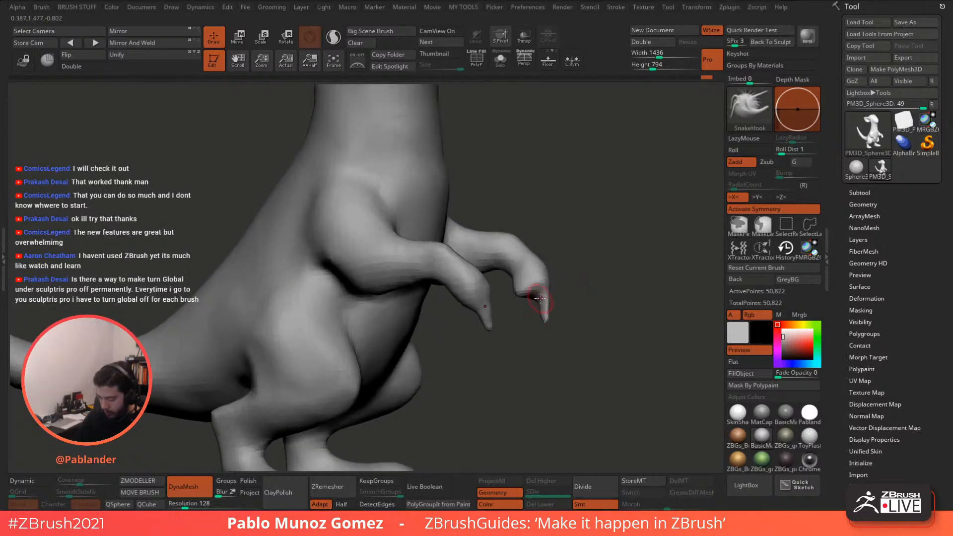
Step: Refine the finger's length and bend with the SnakeHook brush from several angles
mouse_move(588, 317)
left_mouse_down()
mouse_move(544, 313)
mouse_move(567, 334)
mouse_move(546, 397)
mouse_move(551, 281)
mouse_move(542, 321)
left_mouse_up()
right_click_drag(543, 321, 575, 293)
mouse_move(531, 272)
right_mouse_down()
mouse_move(510, 276)
mouse_move(542, 274)
right_mouse_up()
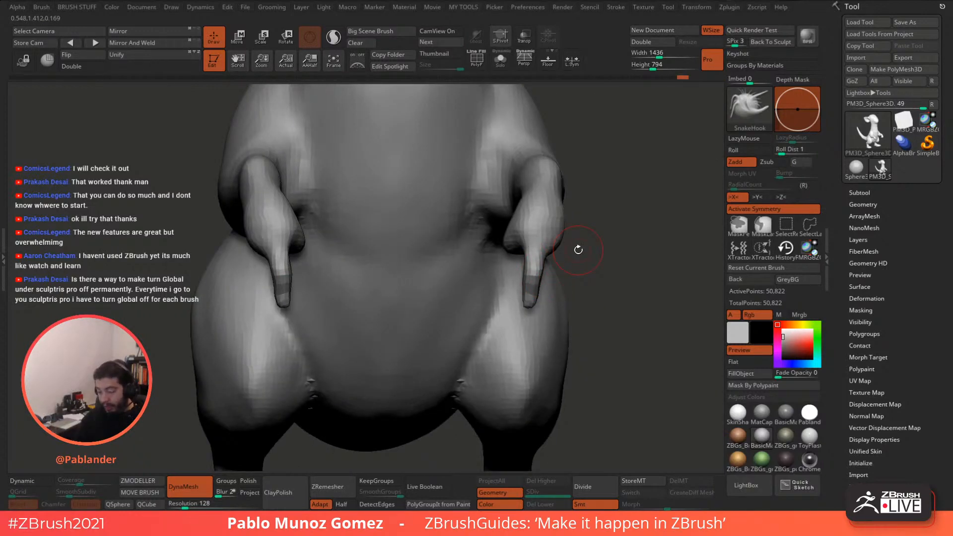
right_click_drag(578, 249, 549, 275)
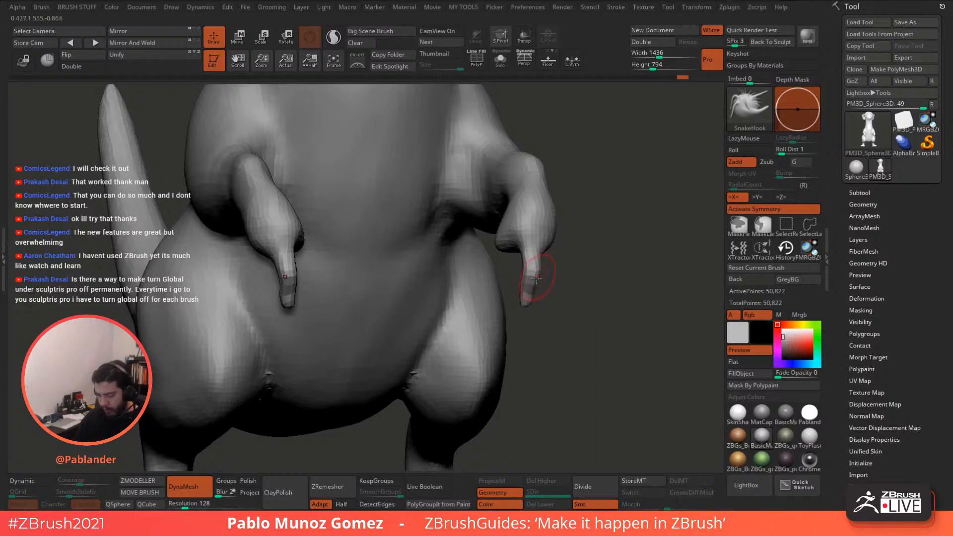
left_click_drag(536, 278, 541, 278)
right_click_drag(540, 277, 586, 281)
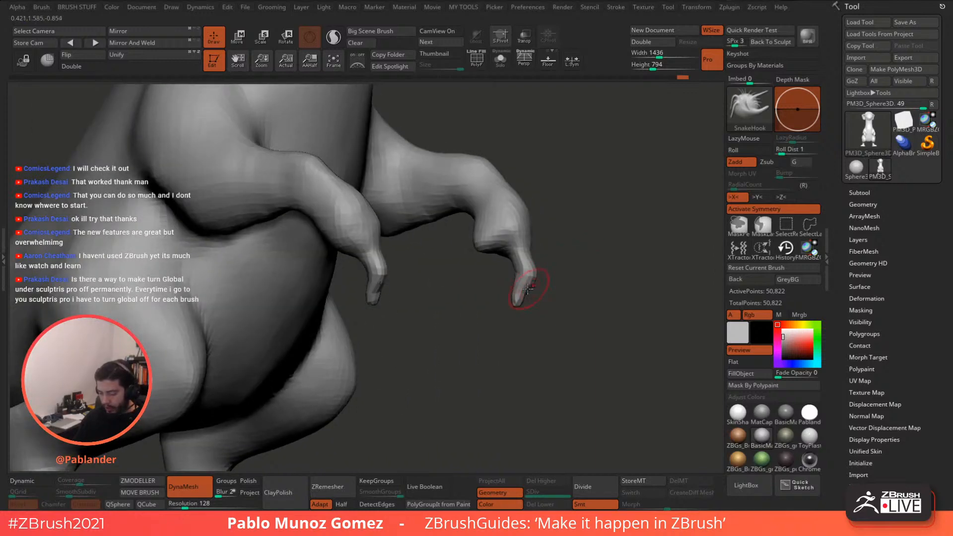
Step: Thicken the fingertip with a small Inflat brush and update the DynaMesh
key("b")
key("i")
key("n")
key("space")
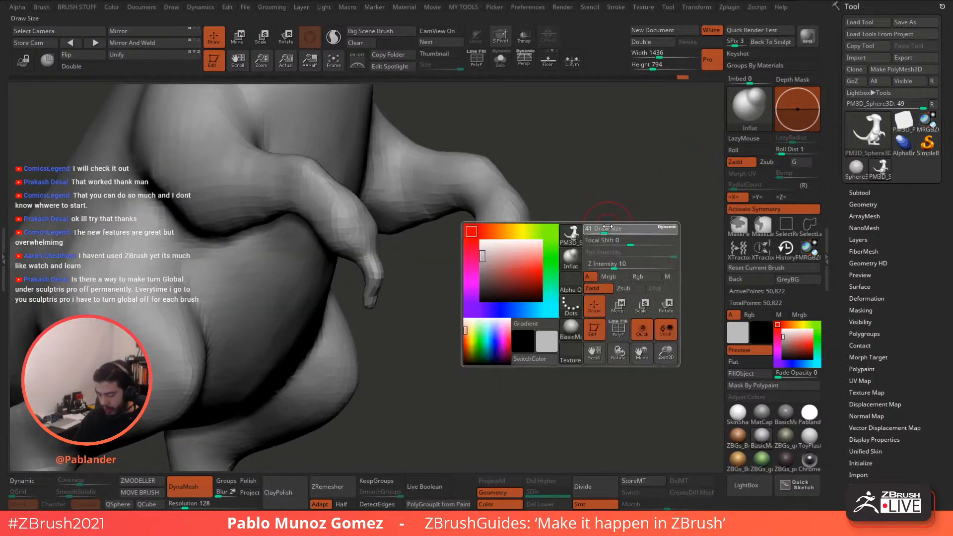
right_click_drag(577, 255, 591, 247, "alt")
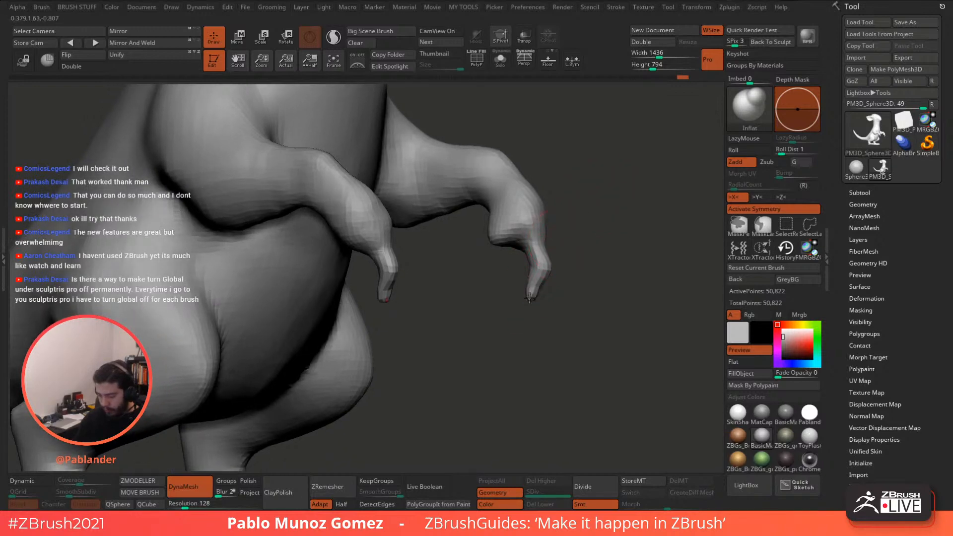
right_click_drag(567, 294, 539, 293)
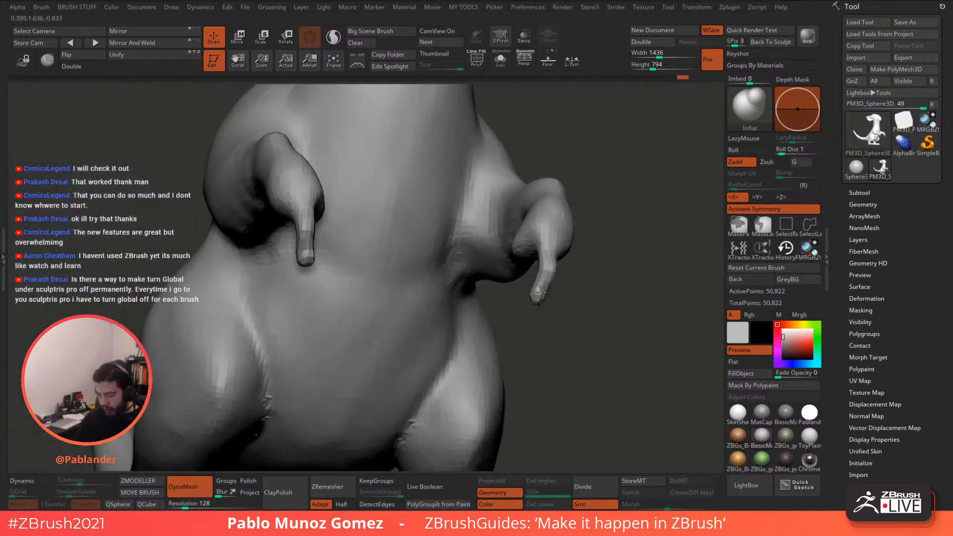
left_click_drag(553, 295, 544, 299)
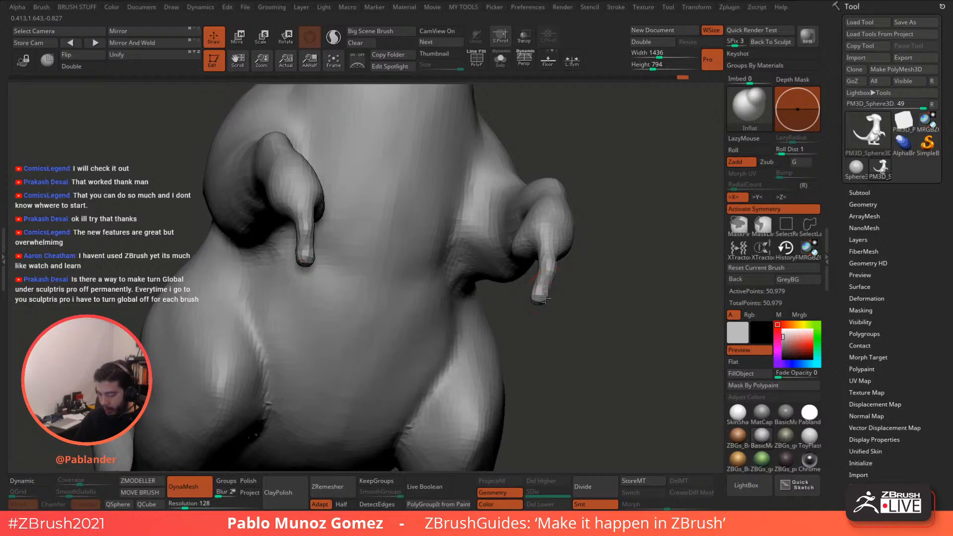
Step: Add more volume along the finger with the Inflat brush at draw size about 35 and update the DynaMesh
right_click_drag(575, 282, 549, 278)
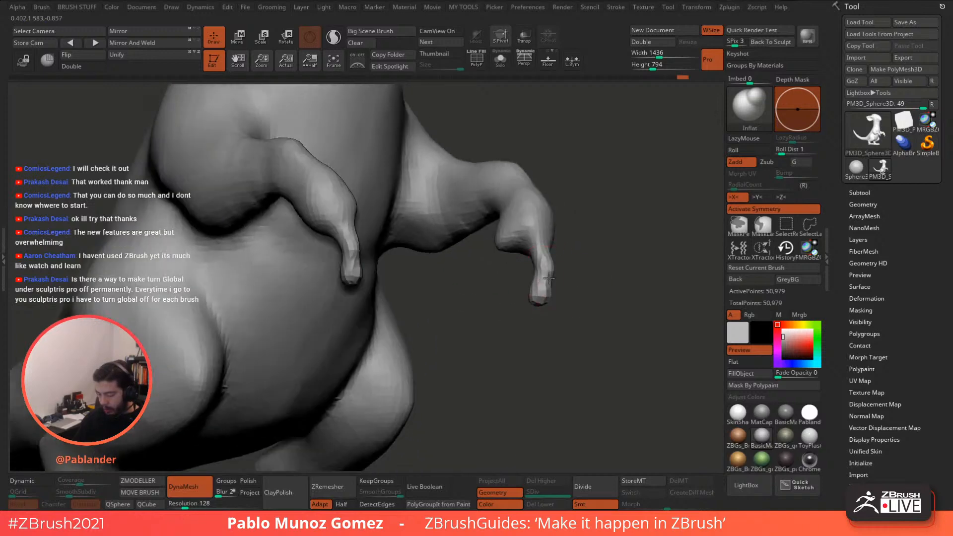
right_click(572, 240)
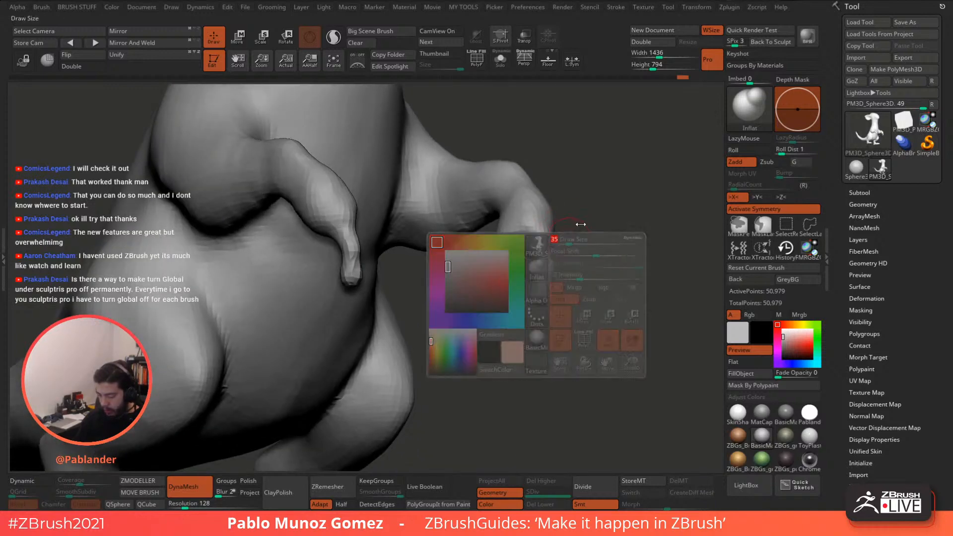
mouse_move(578, 225)
right_mouse_down()
mouse_move(576, 249)
mouse_move(542, 238)
mouse_move(551, 264)
right_mouse_up()
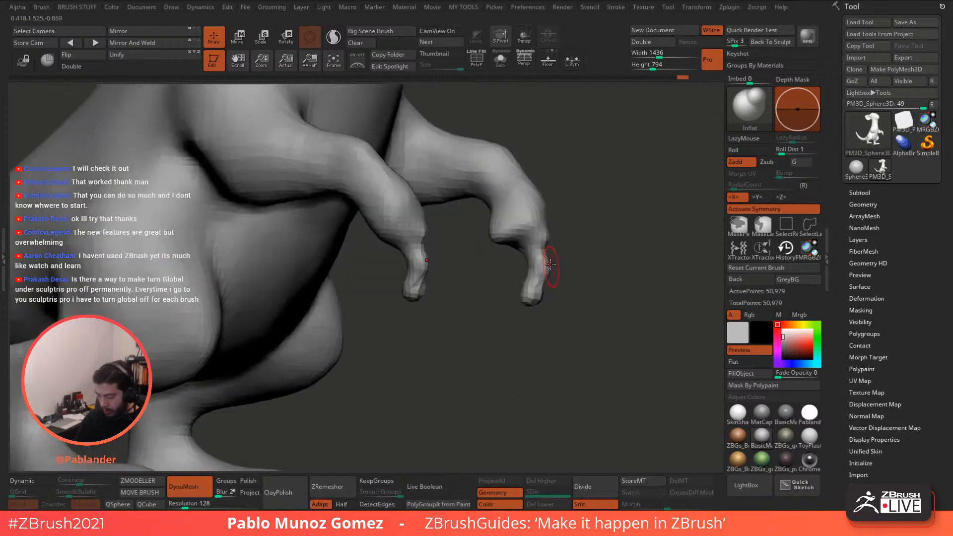
left_click_drag(572, 275, 564, 291, "ctrl")
Step: Reshape the position and bend of each hand's finger with the Move brush from several angles
mouse_move(544, 297)
right_mouse_down()
mouse_move(534, 256)
mouse_move(539, 275)
mouse_move(486, 259)
right_mouse_up()
key("b")
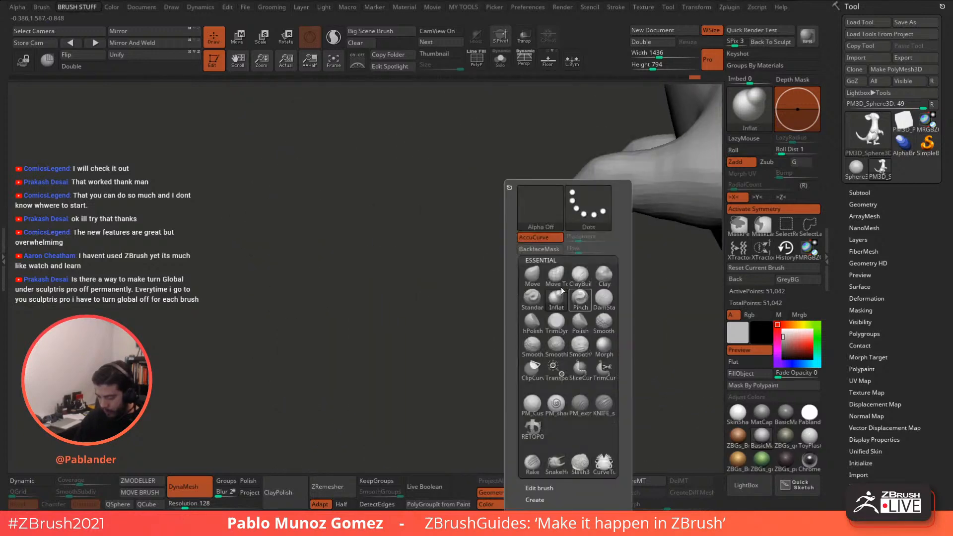
left_click(532, 276)
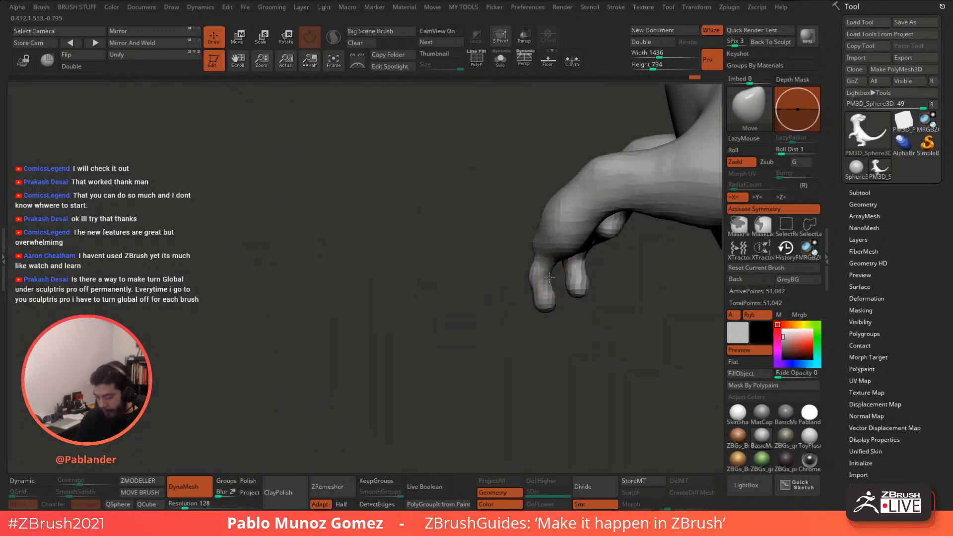
right_click_drag(561, 303, 552, 266)
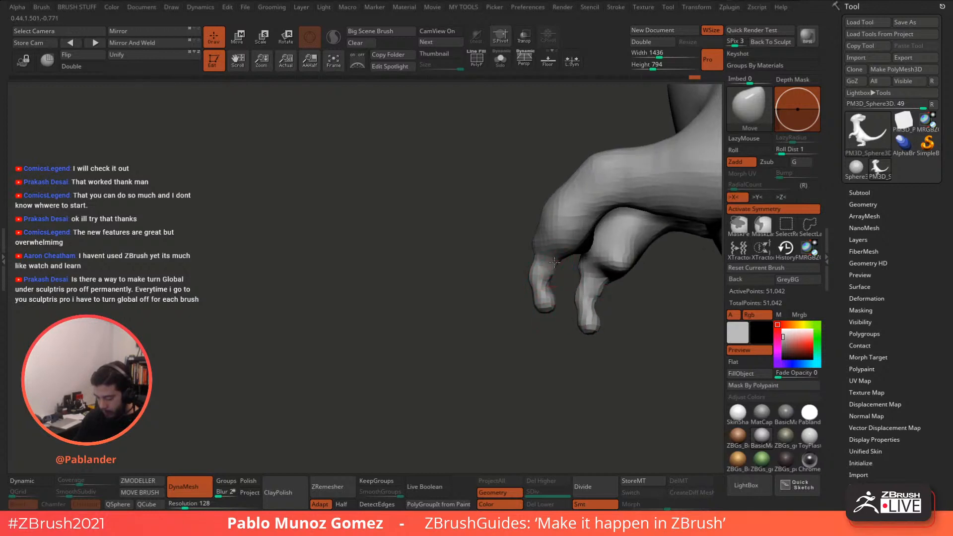
right_click_drag(554, 262, 569, 293)
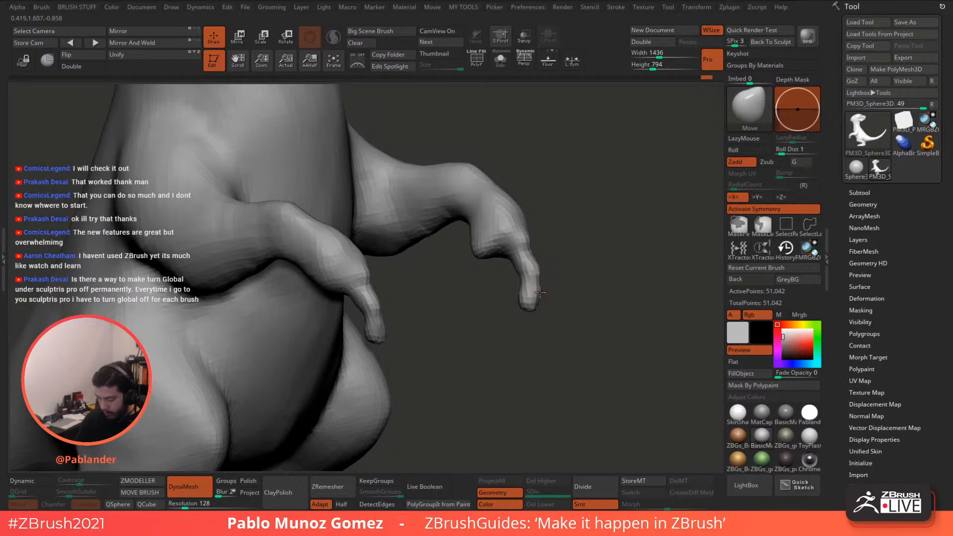
mouse_move(540, 293)
right_mouse_down()
mouse_move(560, 298)
mouse_move(529, 293)
mouse_move(541, 286)
mouse_move(542, 300)
mouse_move(529, 268)
mouse_move(548, 273)
mouse_move(587, 257)
mouse_move(585, 240)
mouse_move(578, 244)
right_mouse_up()
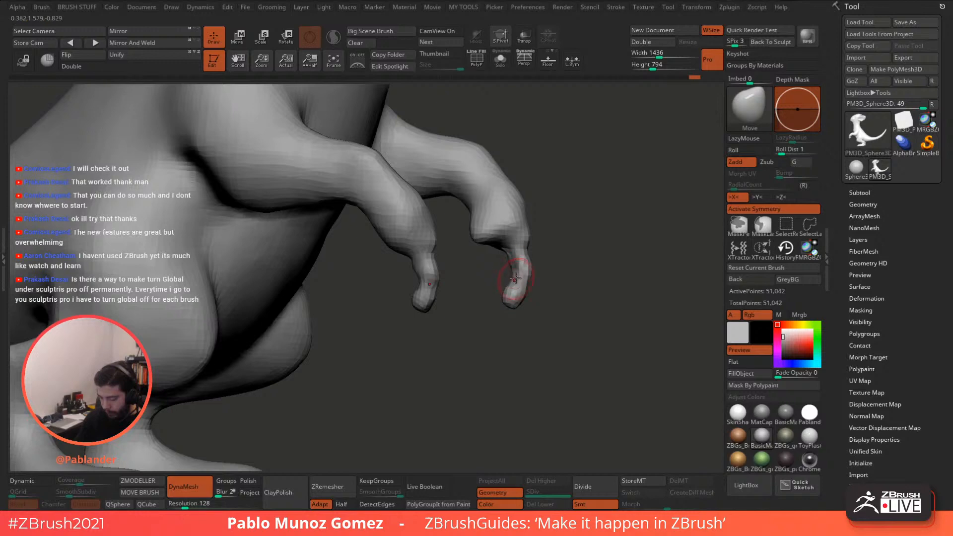
right_click_drag(522, 280, 595, 269)
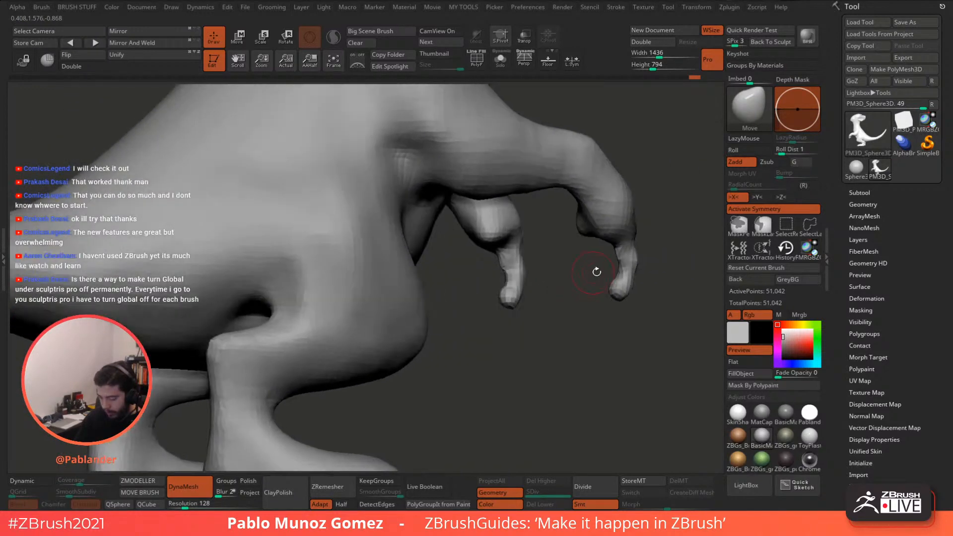
right_click_drag(648, 240, 596, 246)
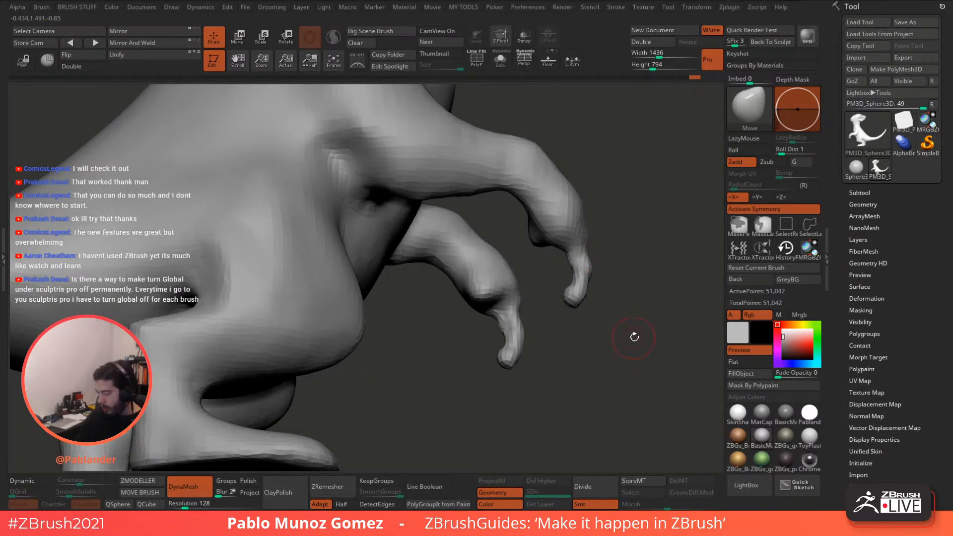
Step: Duplicate the creature subtool and isolate the copy in Solo mode
left_click(870, 193)
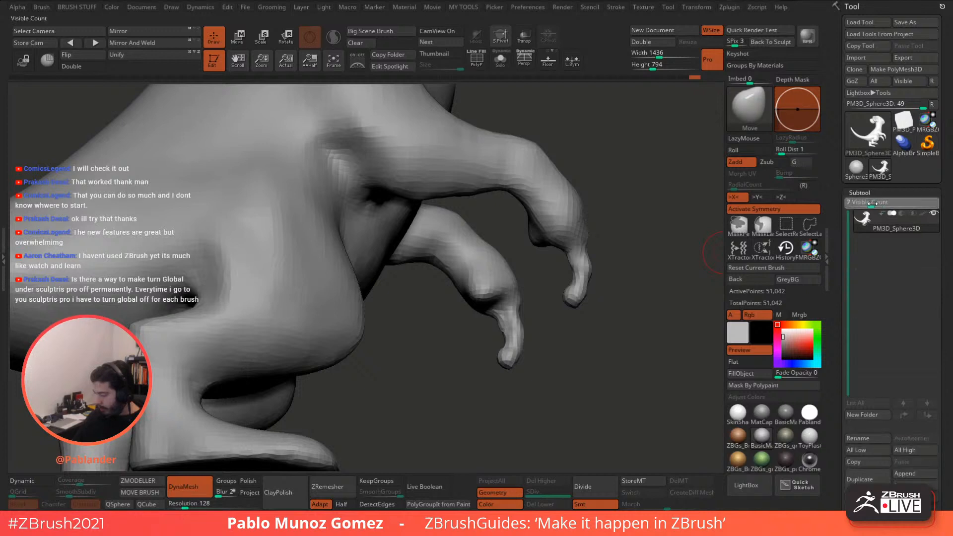
left_click(874, 455)
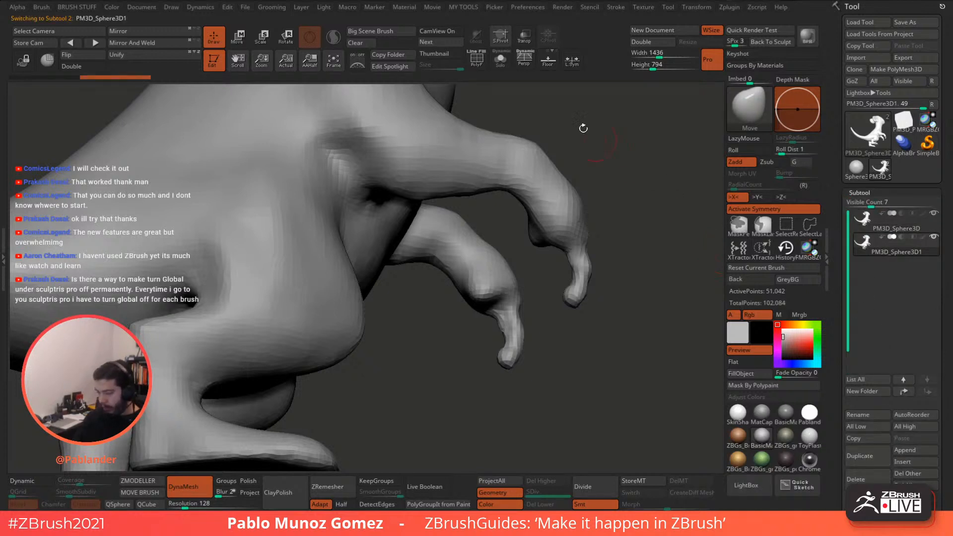
left_click(500, 60)
Step: Keep only the fingers of the copy with a rectangular selection, delete the hidden geometry and close the holes
left_click_drag(603, 253, 611, 252)
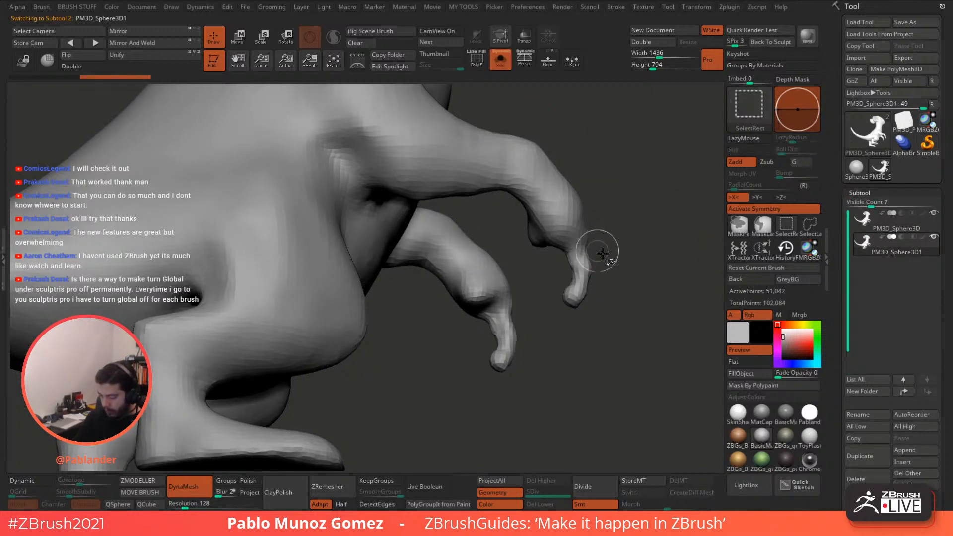
left_click(808, 229)
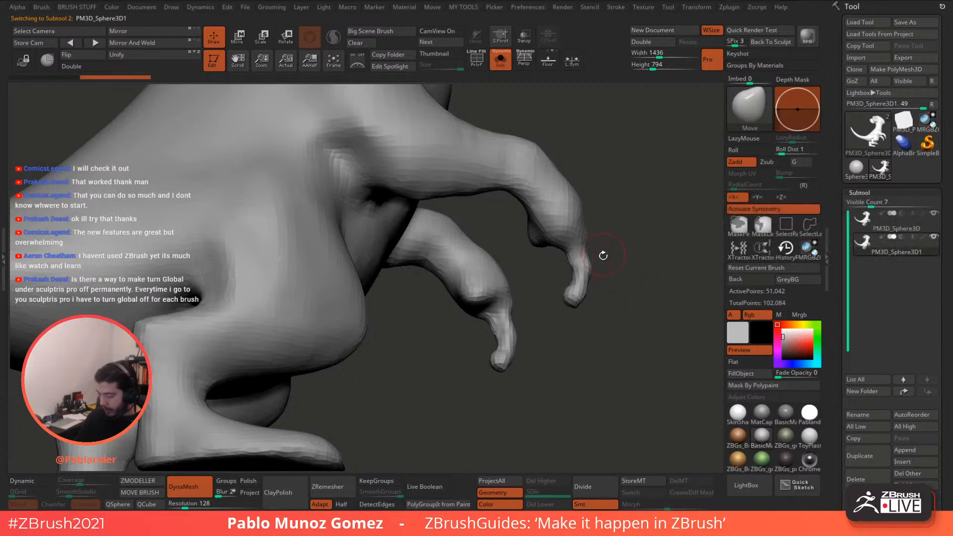
mouse_move(599, 238)
left_mouse_down("ctrl+shift")
mouse_move(593, 347)
mouse_move(615, 248)
mouse_move(623, 276)
left_mouse_up("ctrl+shift")
left_click_drag(623, 249, 611, 290)
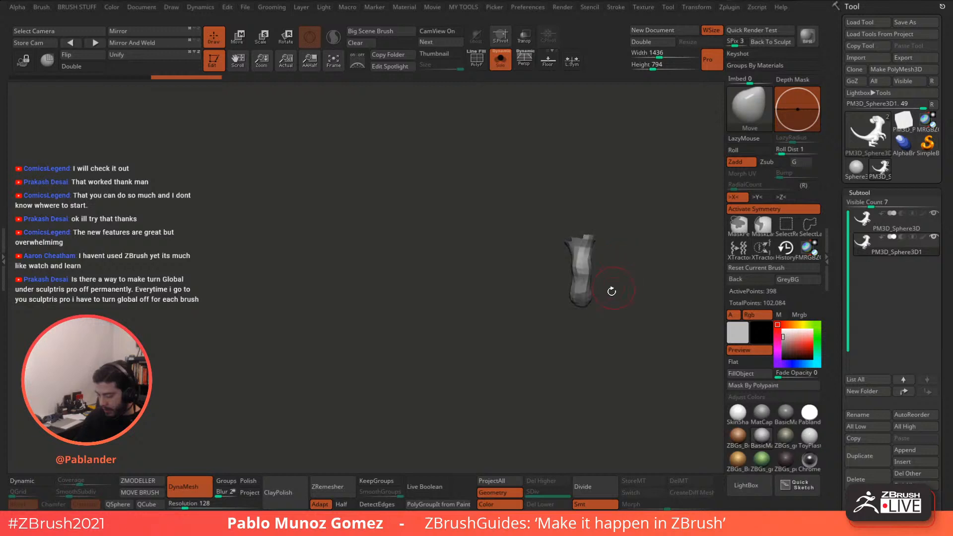
key("space")
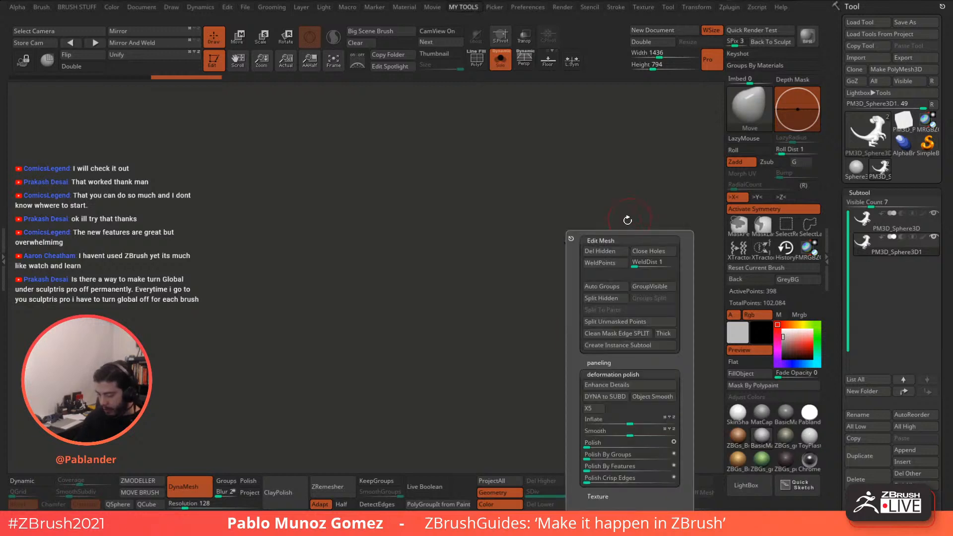
left_click(607, 252)
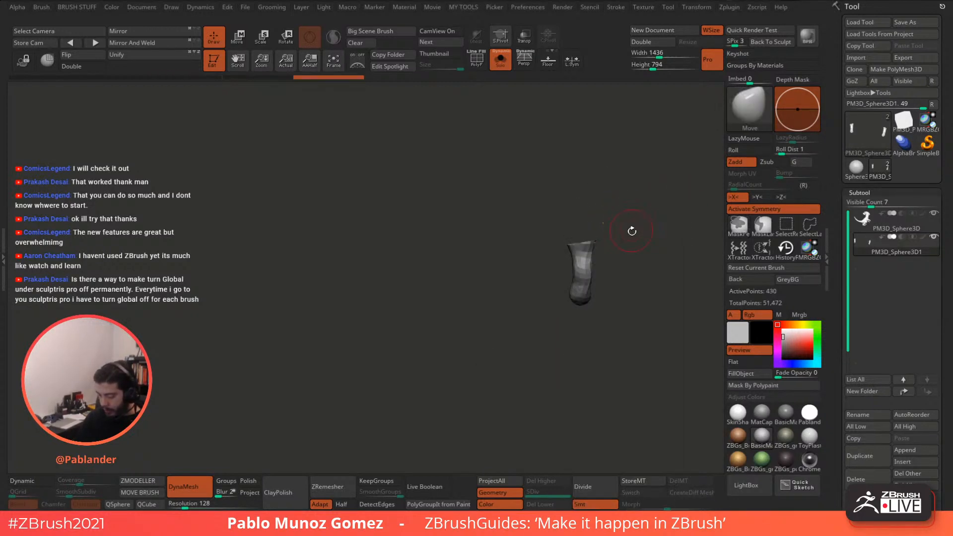
Step: Show the body again, centre the gizmo on the separated finger, and move and rotate it to one side of the hand
mouse_move(620, 218)
left_mouse_down("shift")
mouse_move(547, 263)
mouse_move(551, 251)
mouse_move(542, 253)
mouse_move(581, 225)
left_mouse_up("shift")
left_click(239, 40)
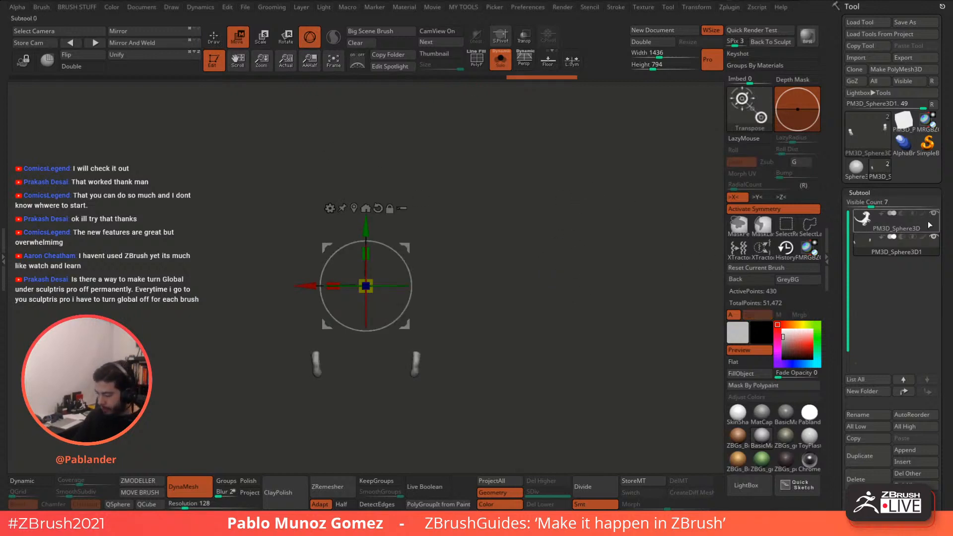
left_click(500, 60)
left_click_drag(413, 253, 495, 205, "alt")
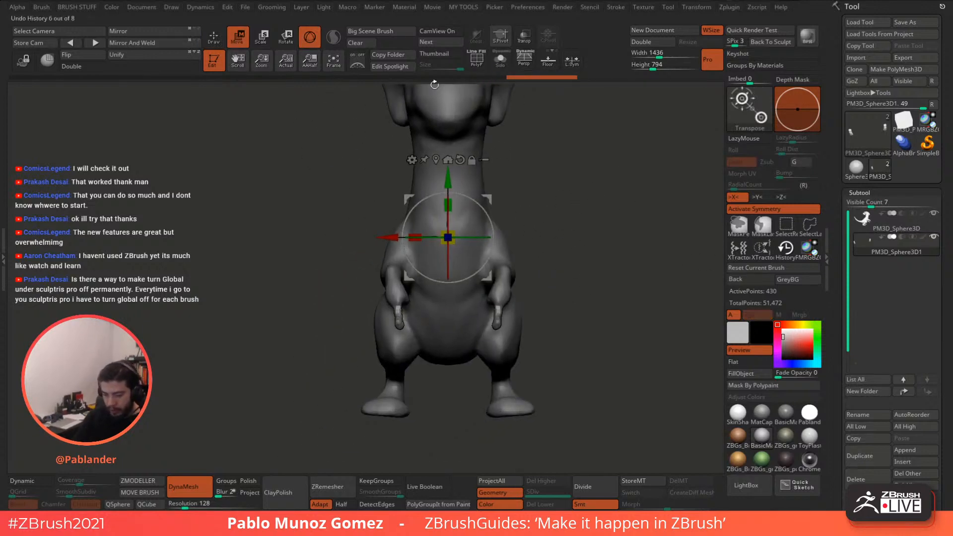
left_click_drag(434, 84, 466, 243, "alt")
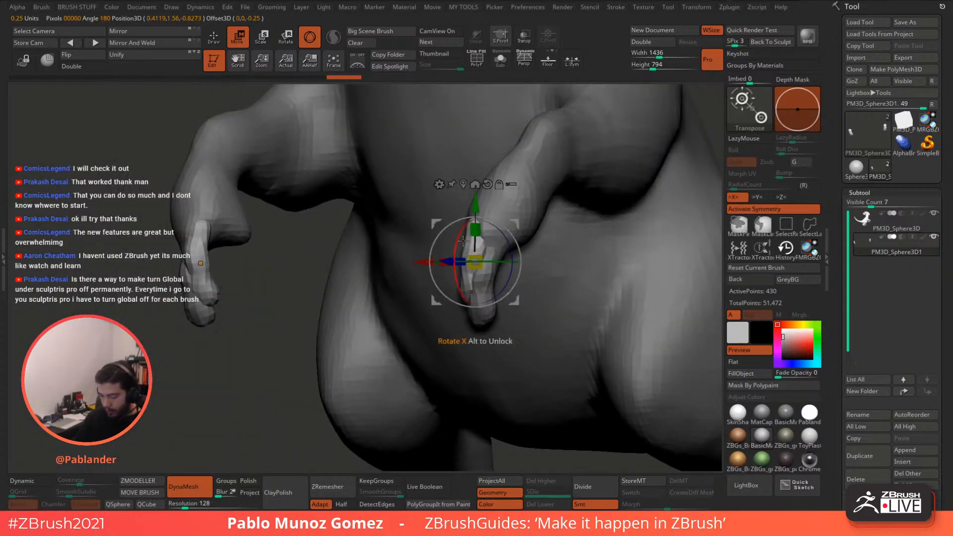
left_click_drag(516, 218, 490, 196)
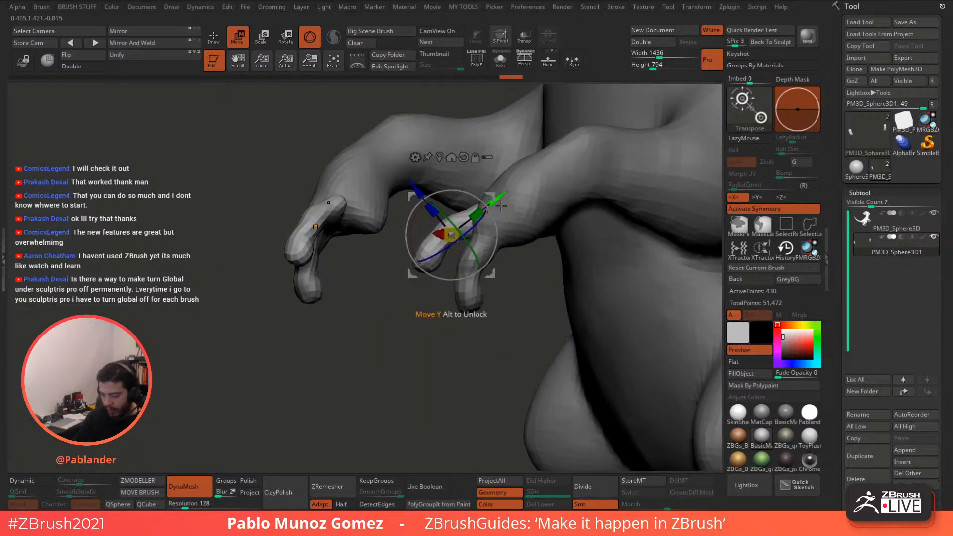
right_click_drag(500, 206, 560, 208)
Step: Duplicate the separated finger with the gizmo onto the other side of the hand and enable Local Symmetry
left_click_drag(497, 198, 549, 216)
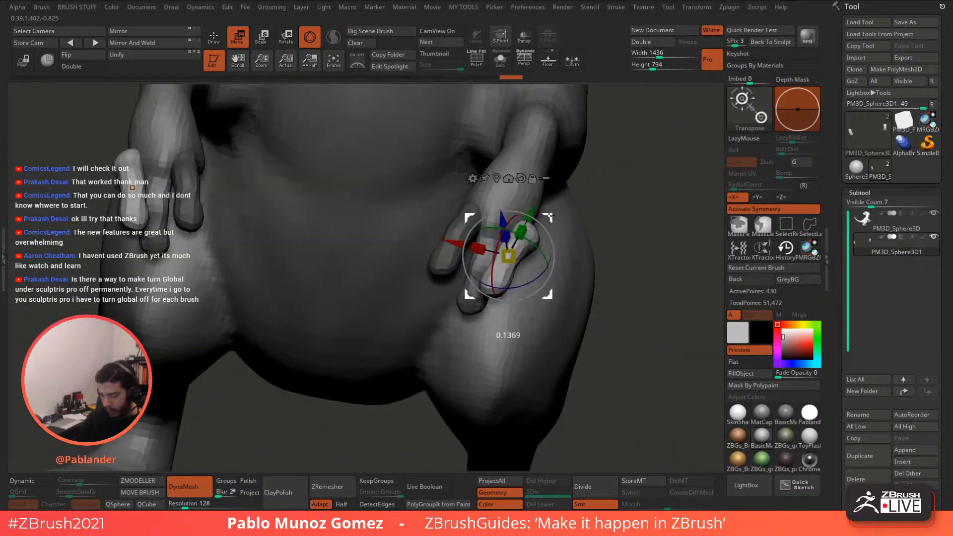
left_click_drag(509, 255, 510, 257)
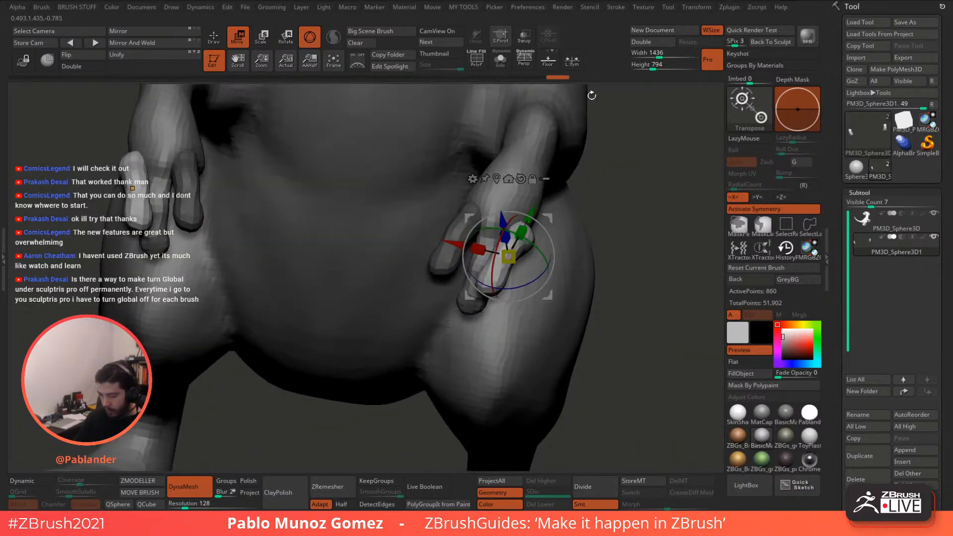
left_click(571, 60)
left_click(496, 179)
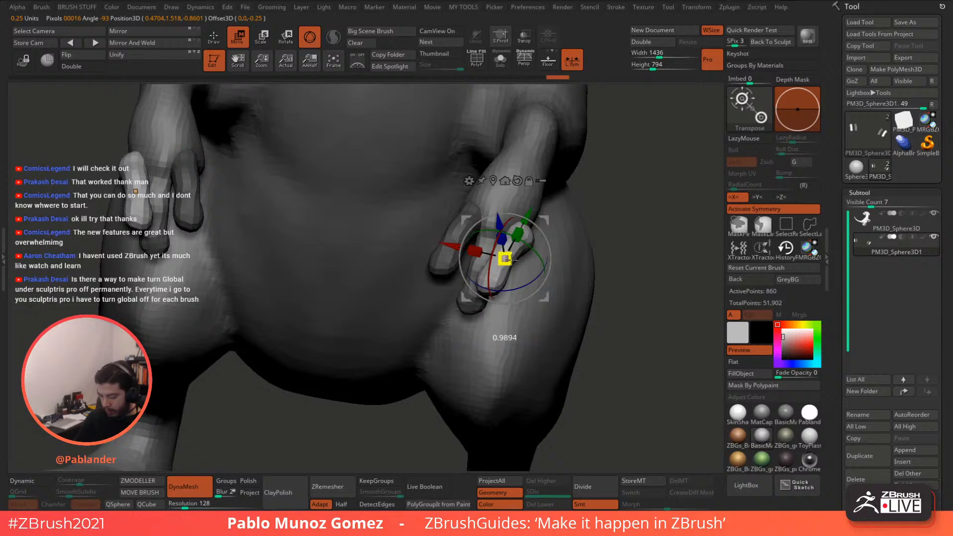
Step: Scale the newest finger down slightly, then rotate and move it into place against the hand
left_click_drag(505, 259, 494, 270)
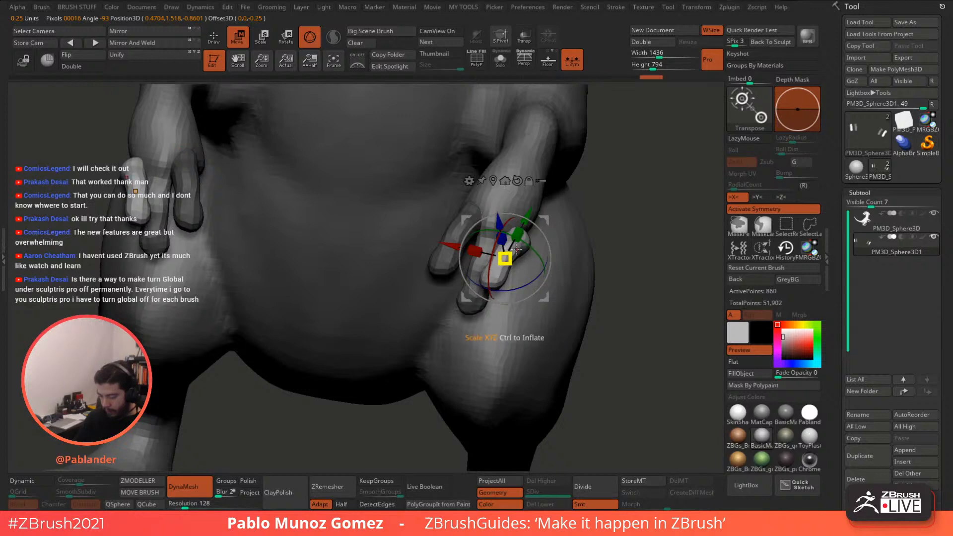
left_click_drag(537, 244, 511, 252)
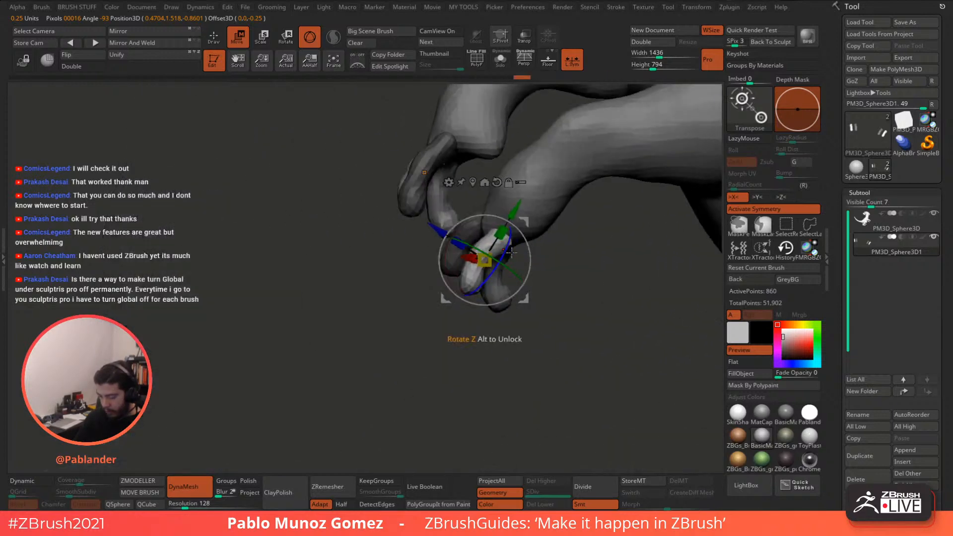
left_click_drag(528, 208, 550, 219)
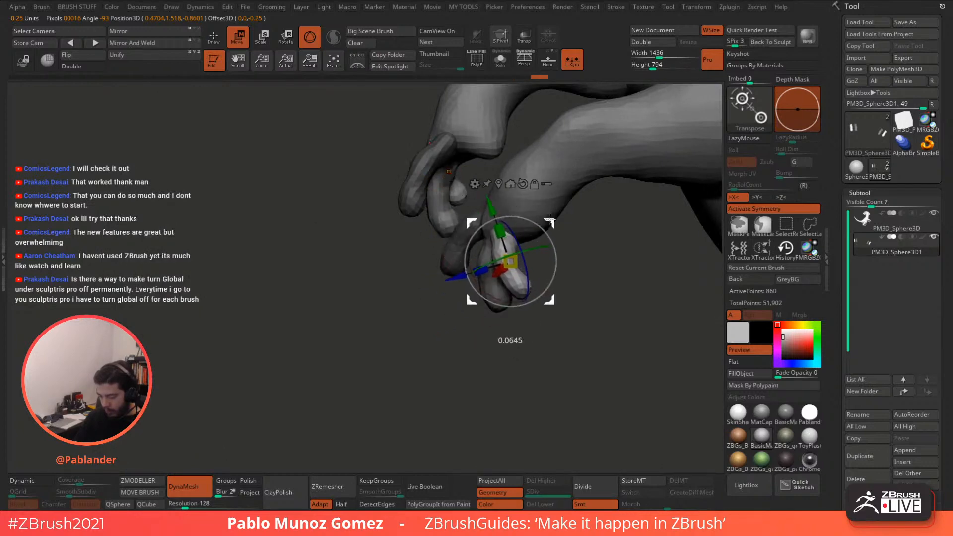
left_click_drag(406, 332, 555, 335)
left_click_drag(560, 228, 446, 248)
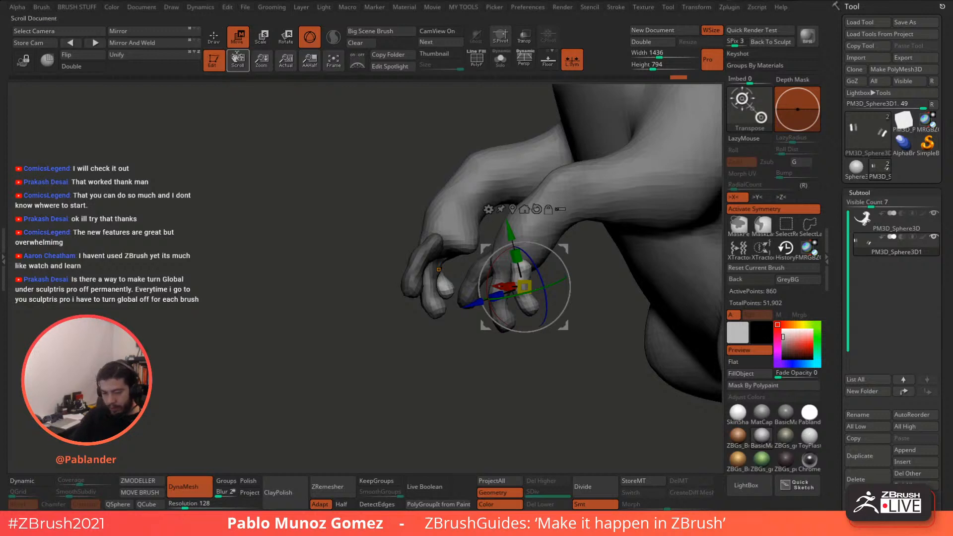
Step: Mask the base of the newest finger with MaskLasso and bend its free end outward with the gizmo
left_click(217, 38)
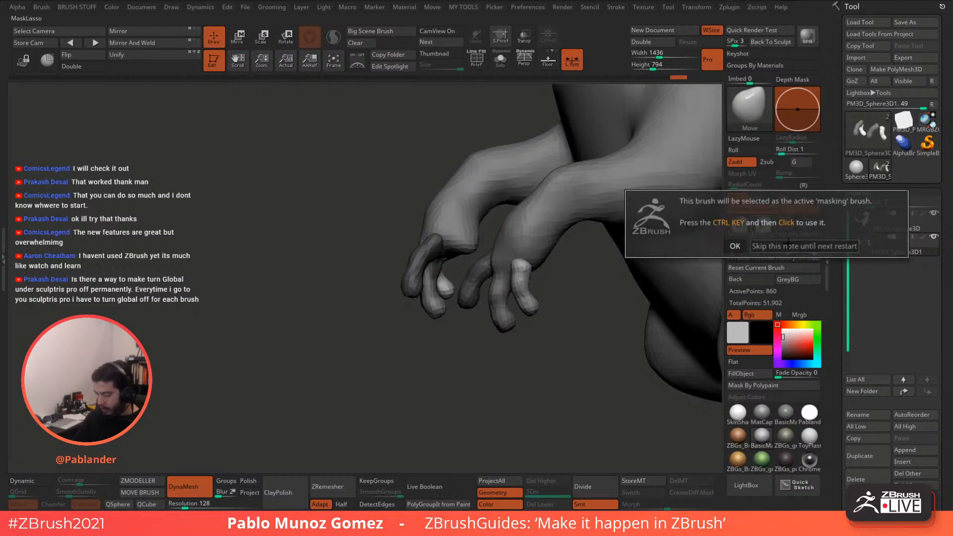
left_click_drag(535, 304, 511, 275)
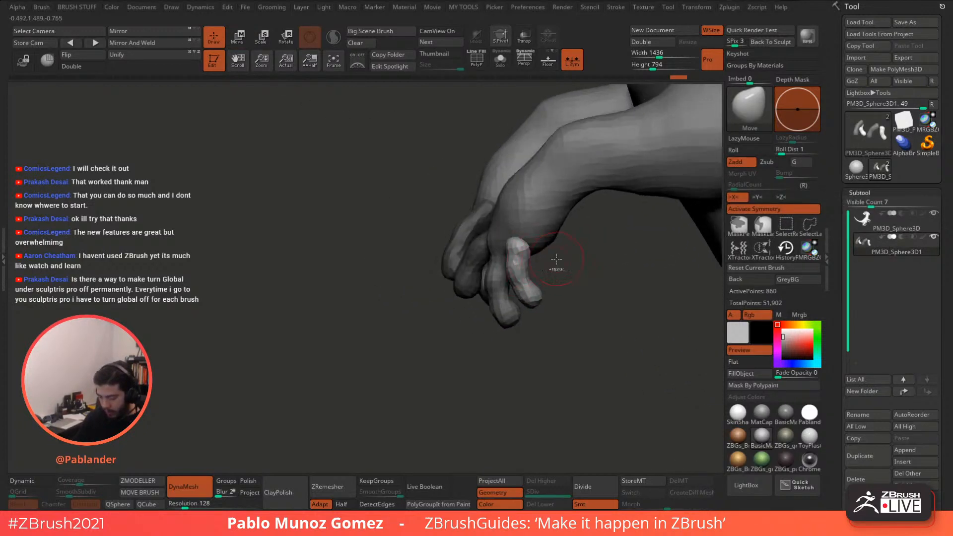
key("ctrl")
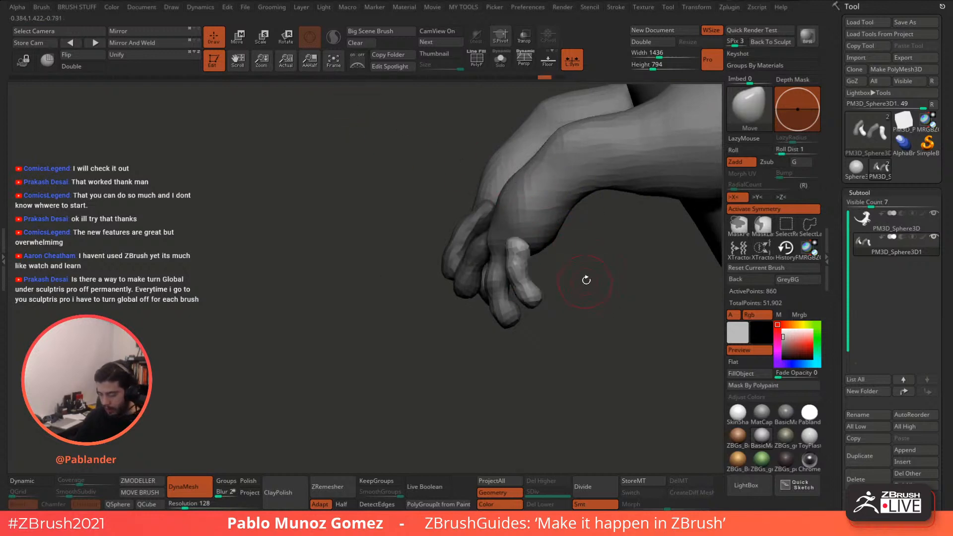
mouse_move(585, 280)
left_mouse_down()
mouse_move(566, 258)
mouse_move(552, 164)
left_mouse_up()
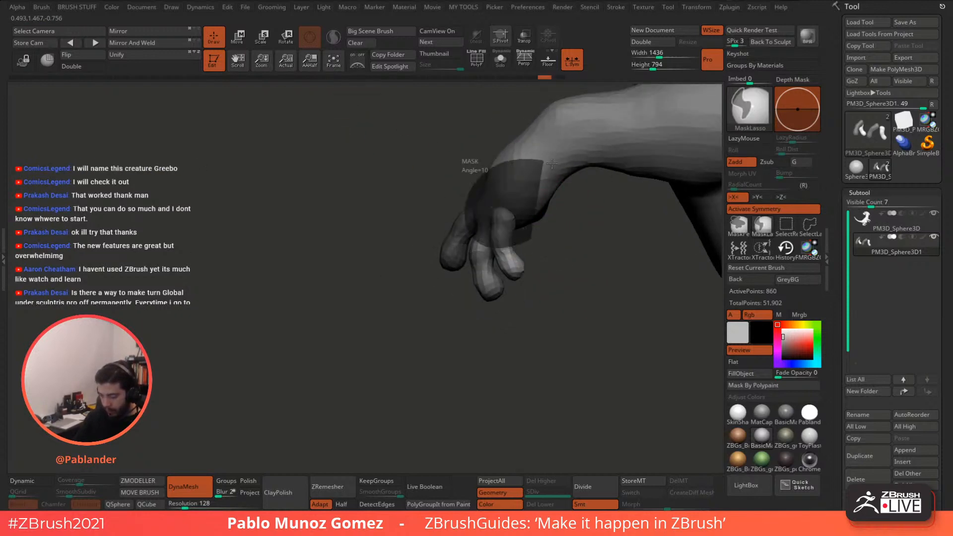
left_click(237, 37)
left_click_drag(549, 280, 551, 274)
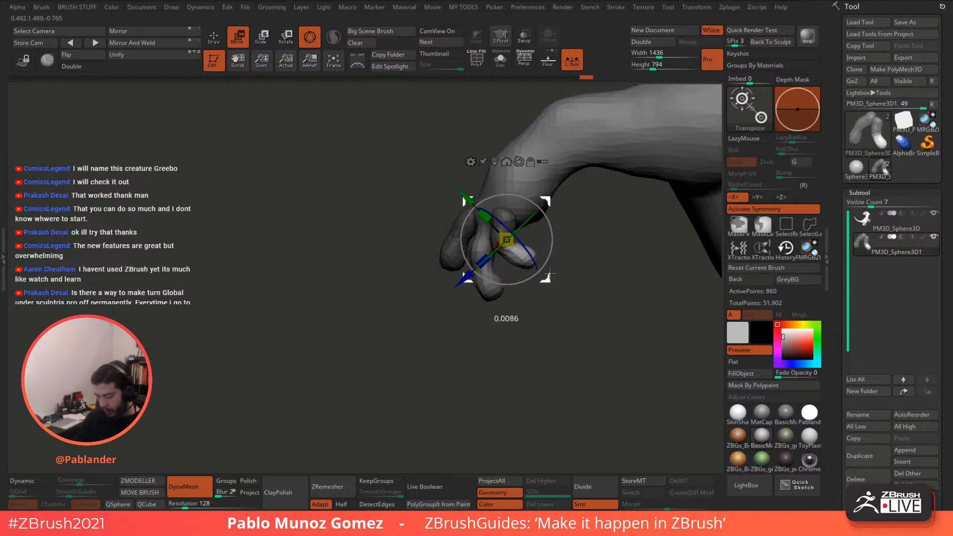
key("q")
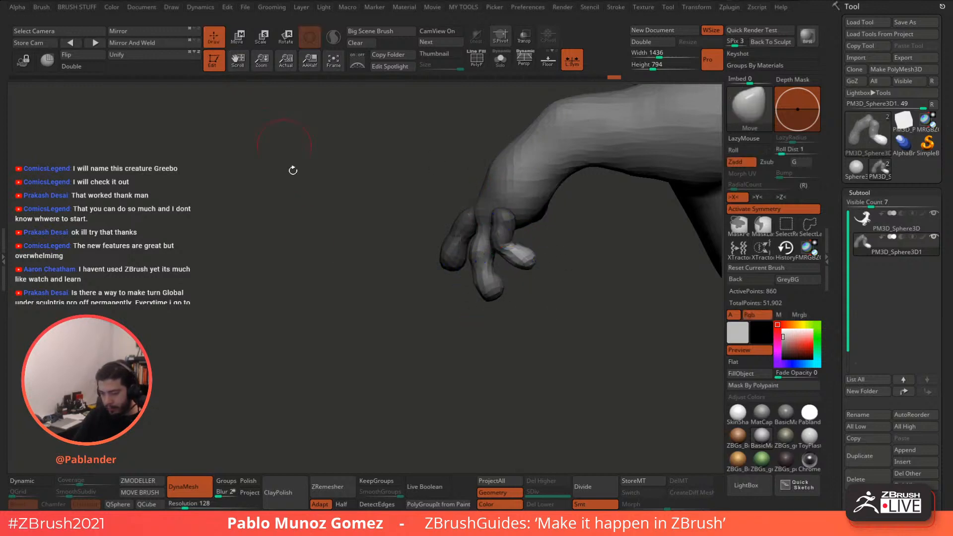
Step: Switch to the body subtool and pull a thumb out of the inner side of the palm with the Move brush
mouse_move(432, 345)
left_mouse_down()
mouse_move(481, 352)
mouse_move(425, 336)
mouse_move(466, 350)
left_mouse_up()
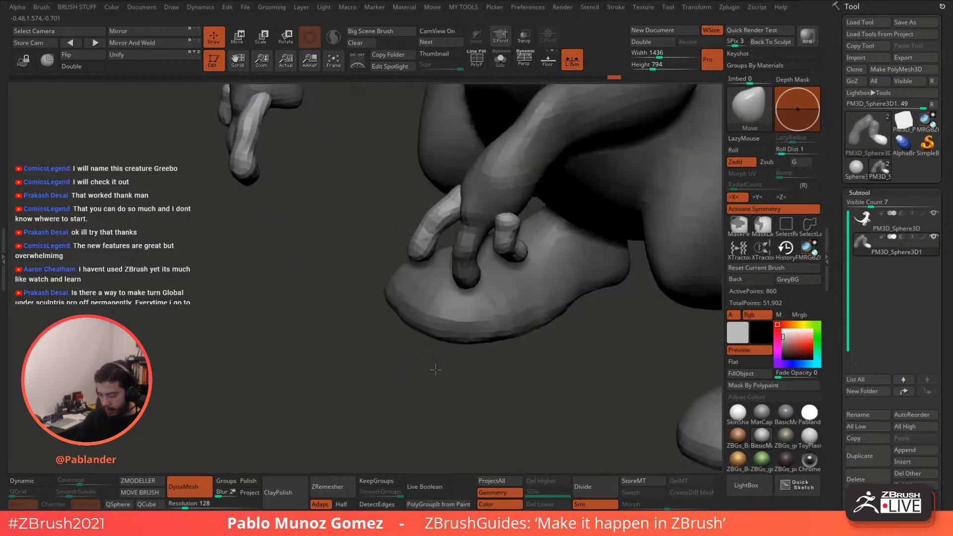
left_click(479, 351, "alt")
left_click_drag(525, 219, 442, 268)
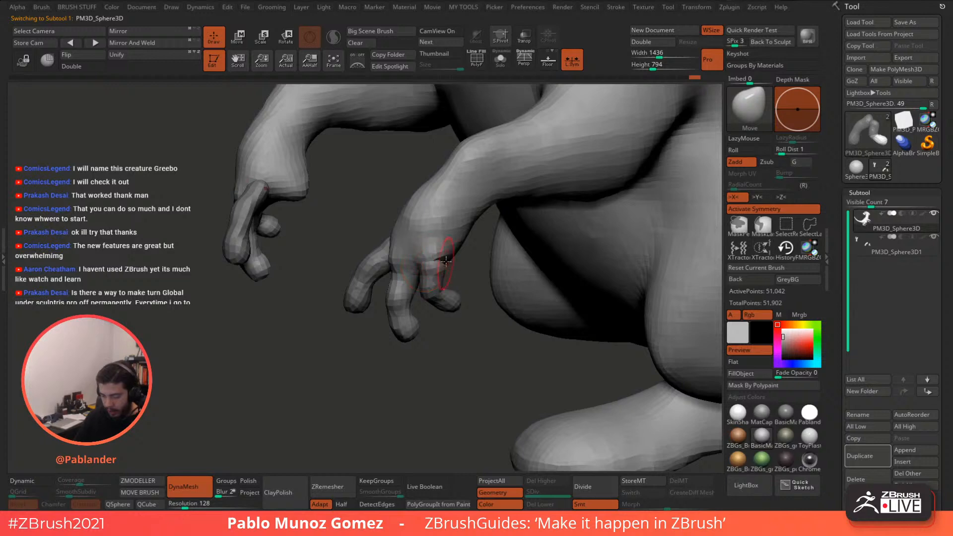
right_click_drag(445, 261, 573, 290)
key("space")
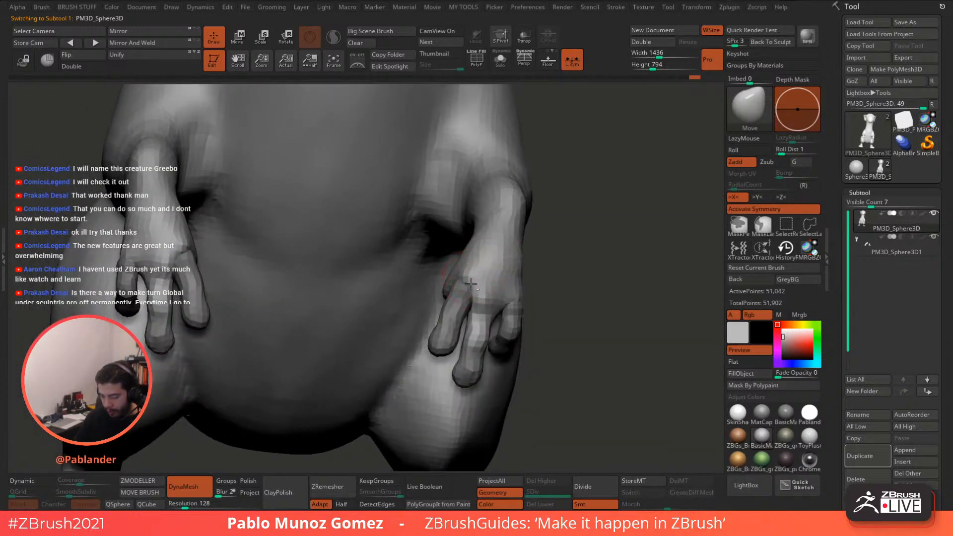
right_click_drag(471, 283, 598, 257)
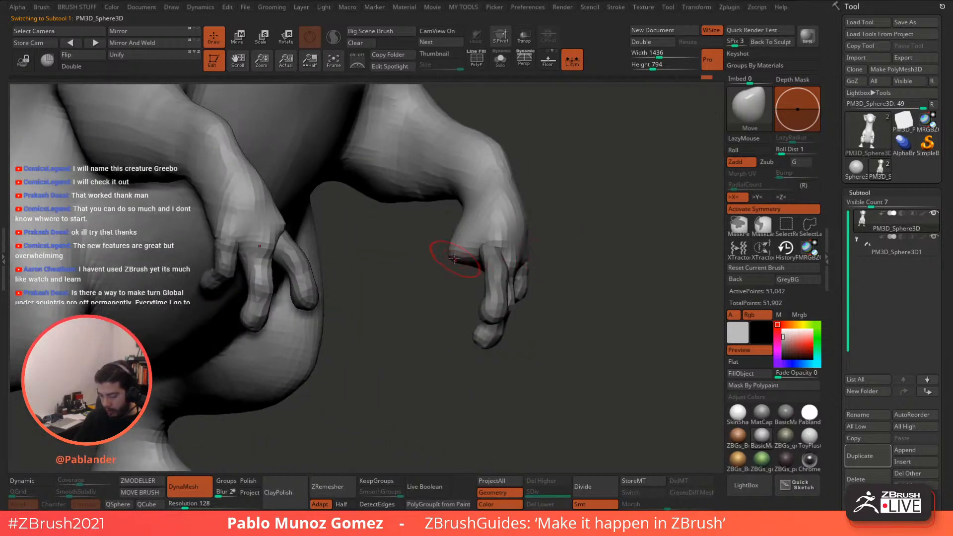
mouse_move(460, 282)
right_mouse_down()
mouse_move(410, 251)
mouse_move(436, 268)
mouse_move(484, 240)
mouse_move(452, 270)
mouse_move(461, 269)
right_mouse_up()
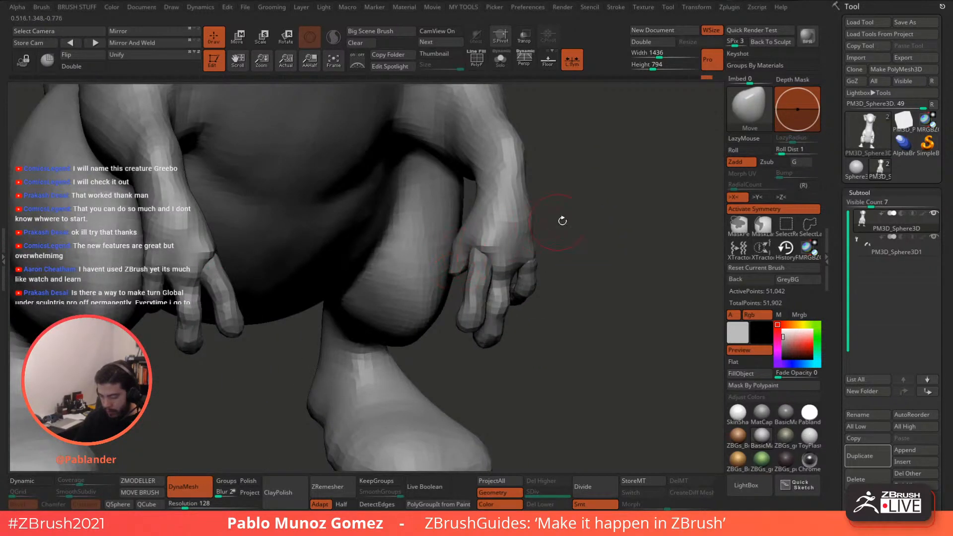
right_click_drag(562, 220, 574, 145)
Step: Isolate the hands and lengthen and shape the thumb from several angles with the Move brush
left_click_drag(571, 135, 564, 416, "ctrl+shift")
mouse_move(564, 317)
right_mouse_down()
mouse_move(567, 230)
mouse_move(501, 261)
mouse_move(491, 283)
mouse_move(577, 268)
right_mouse_up()
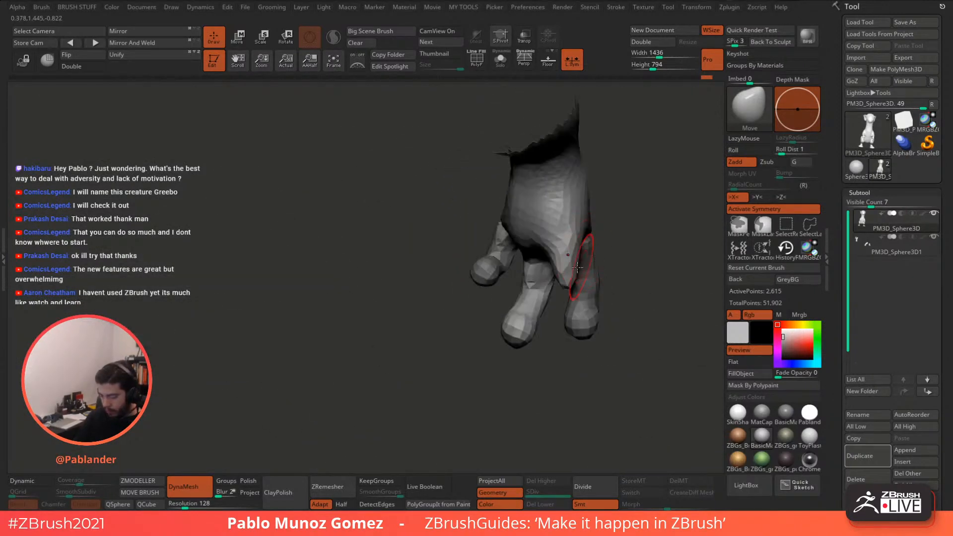
mouse_move(534, 229)
right_mouse_down()
mouse_move(557, 218)
mouse_move(575, 229)
right_mouse_up()
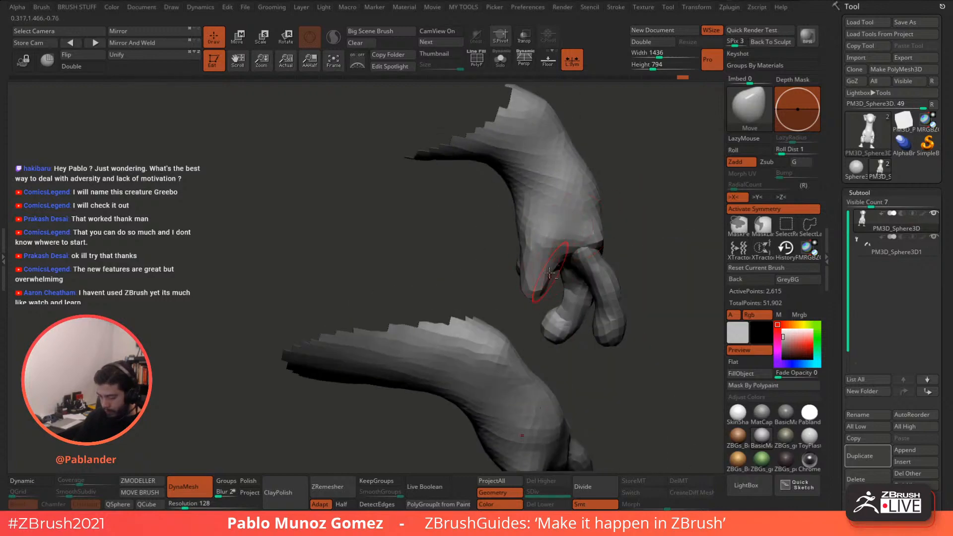
right_click_drag(548, 279, 272, 298)
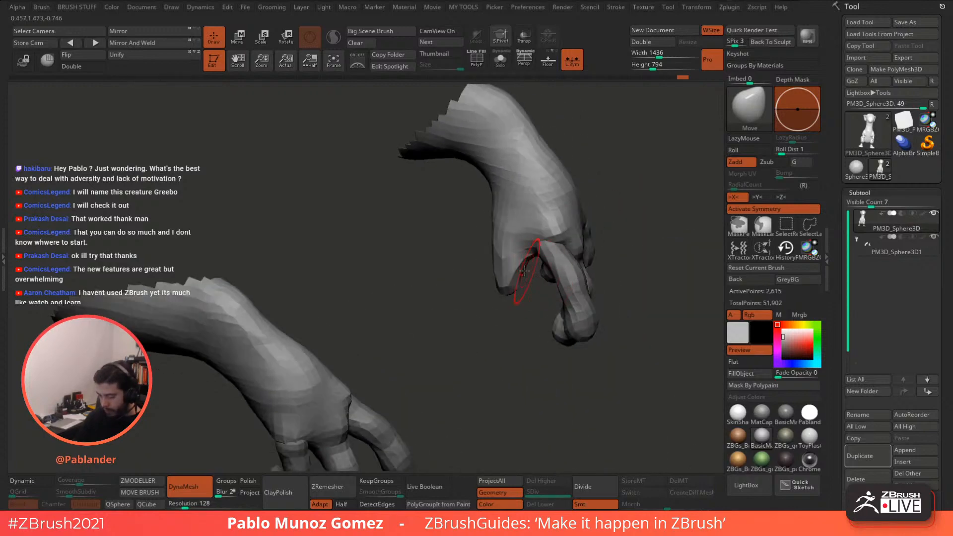
Step: Show the whole body, update its DynaMesh, and thicken the thumb with the Inflat brush
left_click(633, 195, "ctrl+shift")
left_click_drag(626, 191, 617, 242, "ctrl")
mouse_move(617, 242)
right_mouse_down("ctrl")
mouse_move(606, 242)
mouse_move(612, 212)
mouse_move(648, 219)
mouse_move(496, 233)
mouse_move(530, 252)
mouse_move(487, 258)
mouse_move(517, 255)
right_mouse_up("ctrl")
key("b")
key("i")
key("n")
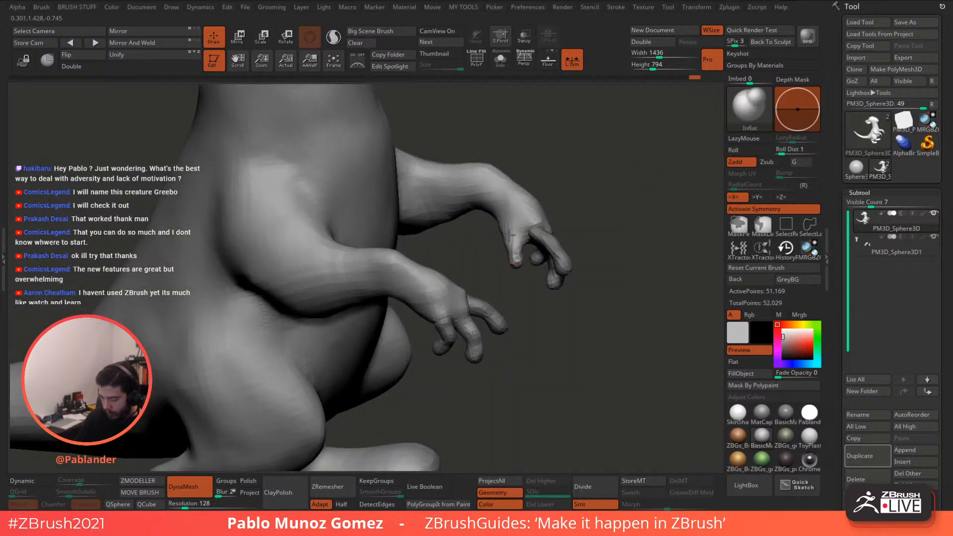
right_click_drag(545, 196, 524, 229)
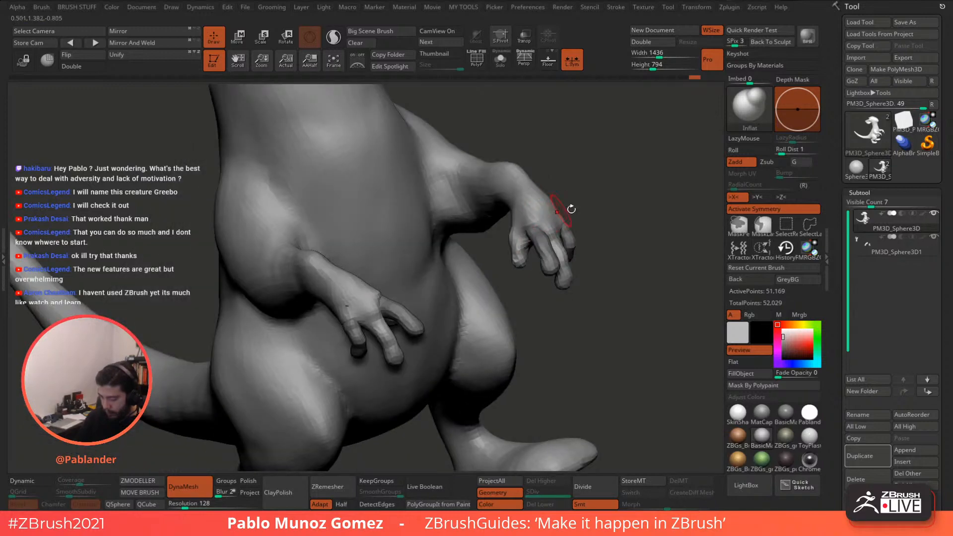
right_click_drag(597, 206, 612, 278, "ctrl")
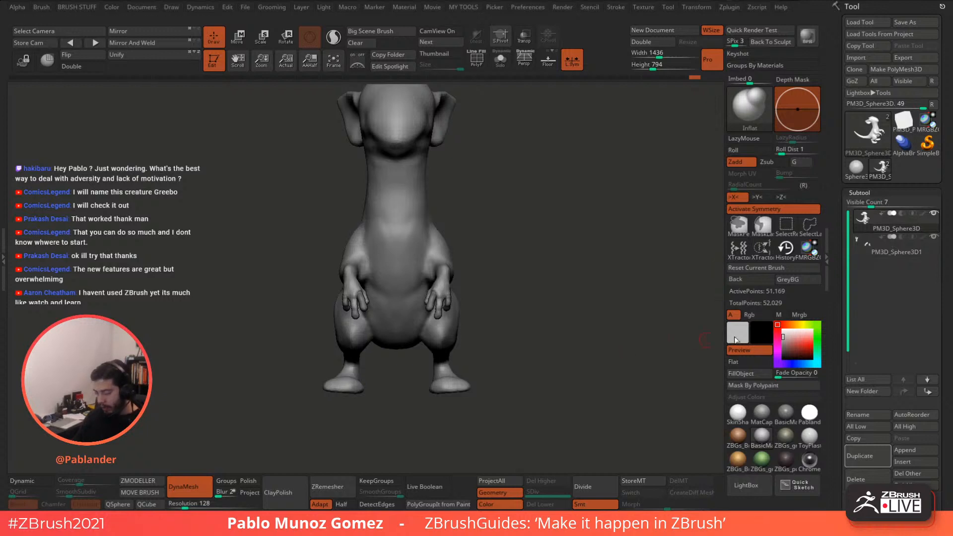
Step: Merge the finger subtool down into the body and blend the finger joints with a DynaMesh update and smoothing
key("ctrl+m")
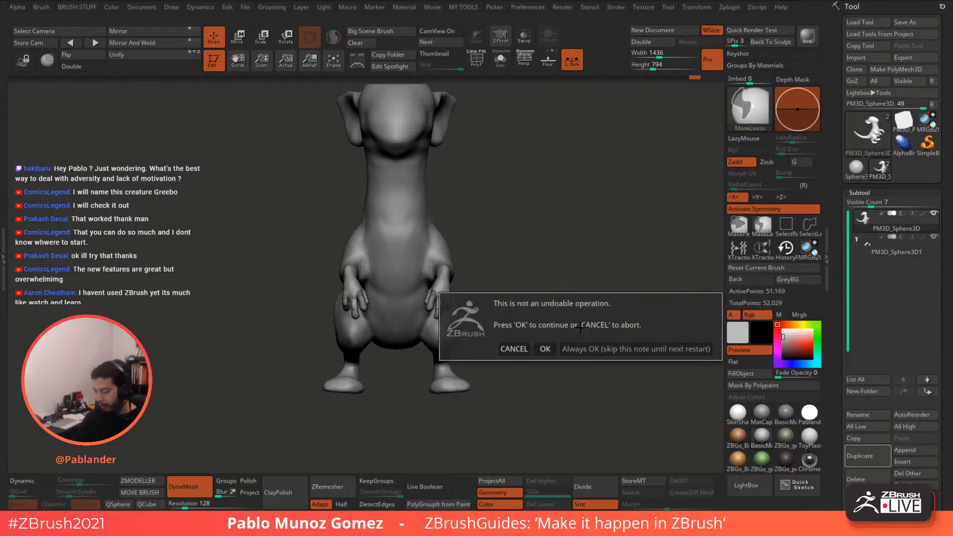
left_click(546, 349)
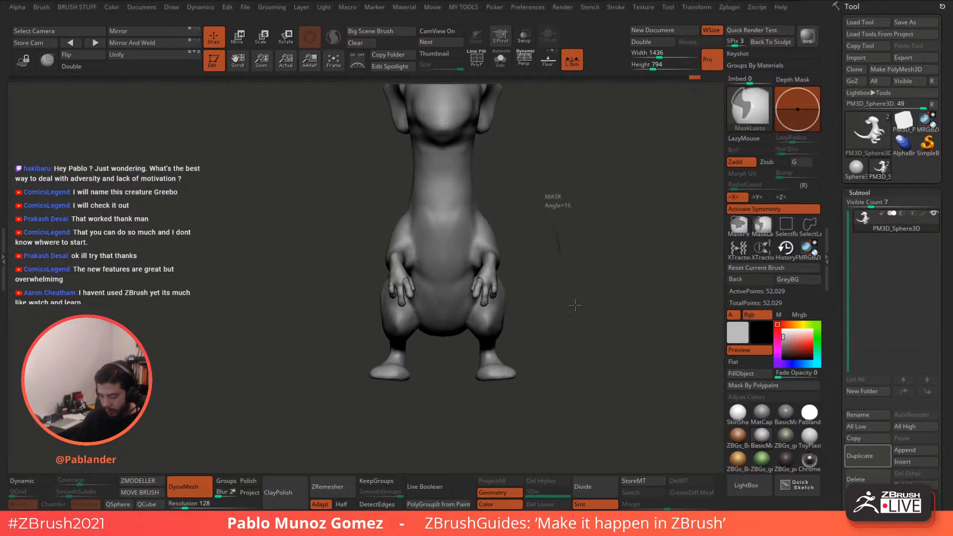
right_click_drag(517, 268, 557, 253, "ctrl")
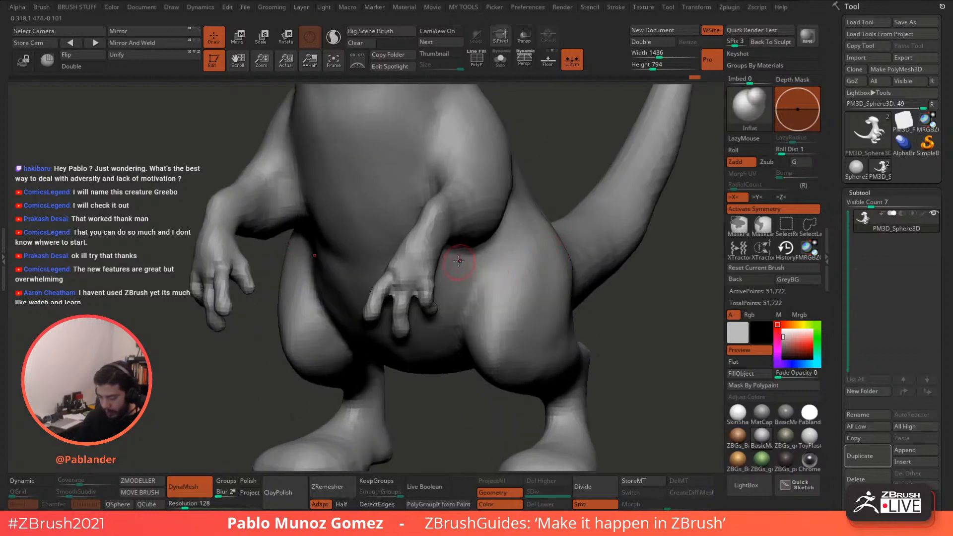
right_click_drag(458, 261, 516, 265)
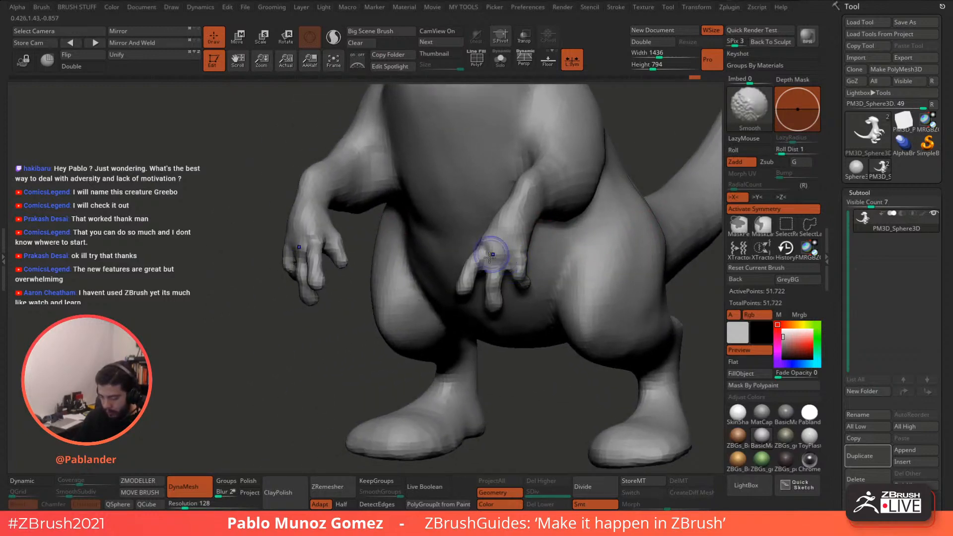
mouse_move(506, 221)
right_mouse_down()
mouse_move(517, 257)
mouse_move(506, 226)
right_mouse_up()
mouse_move(506, 226)
right_mouse_down("shift")
mouse_move(532, 282)
mouse_move(576, 287)
mouse_move(566, 304)
mouse_move(589, 319)
mouse_move(587, 347)
mouse_move(583, 296)
mouse_move(552, 301)
mouse_move(548, 342)
mouse_move(490, 329)
mouse_move(514, 366)
mouse_move(536, 287)
right_mouse_up("shift")
Step: Isolate the feet and carve two grooves into the front of the foot with the DamStandard brush to separate three toes
mouse_move(536, 240)
left_mouse_down("ctrl+shift")
mouse_move(462, 230)
mouse_move(538, 297)
left_mouse_up("ctrl+shift")
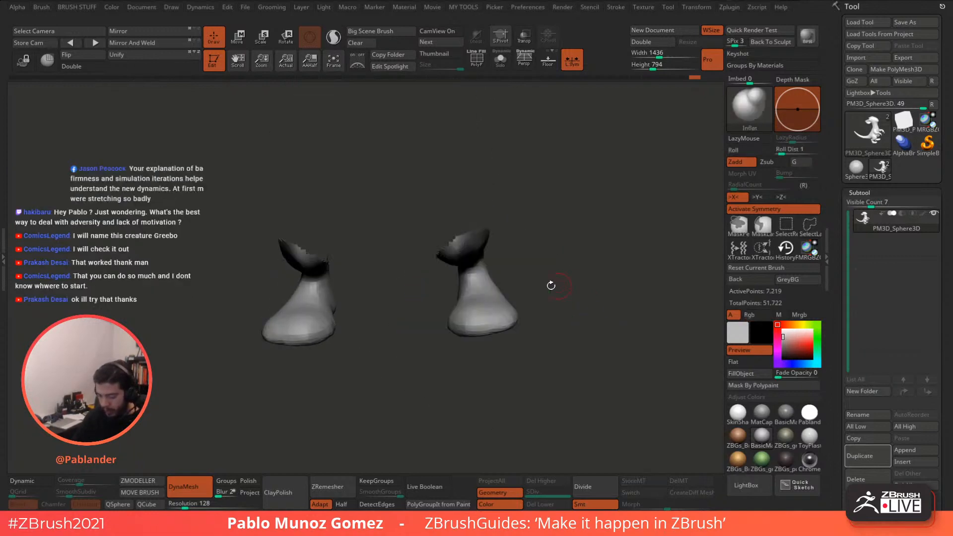
mouse_move(551, 286)
right_mouse_down("ctrl")
mouse_move(552, 327)
mouse_move(568, 295)
right_mouse_up("ctrl")
key("b")
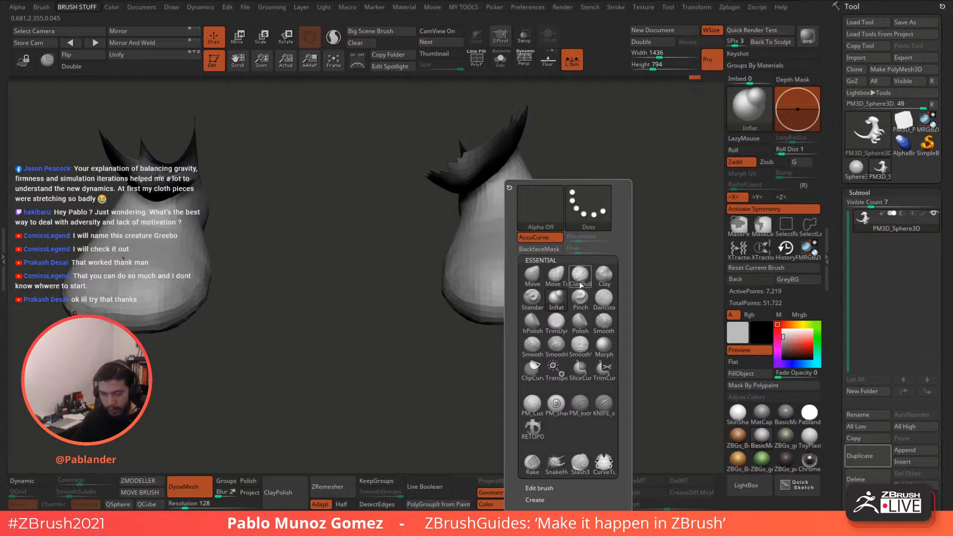
left_click(604, 299)
right_click_drag(496, 288, 490, 286)
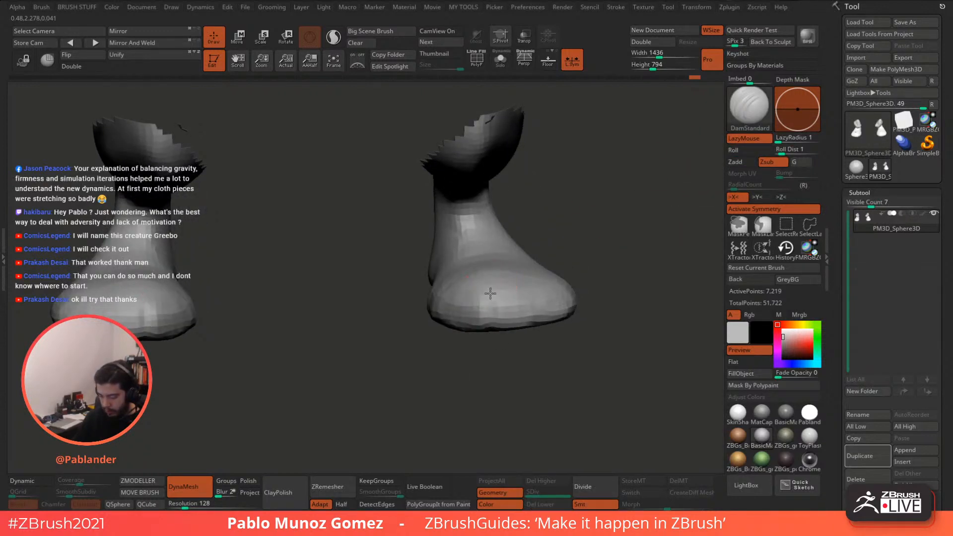
key("space")
left_click_drag(484, 289, 494, 327)
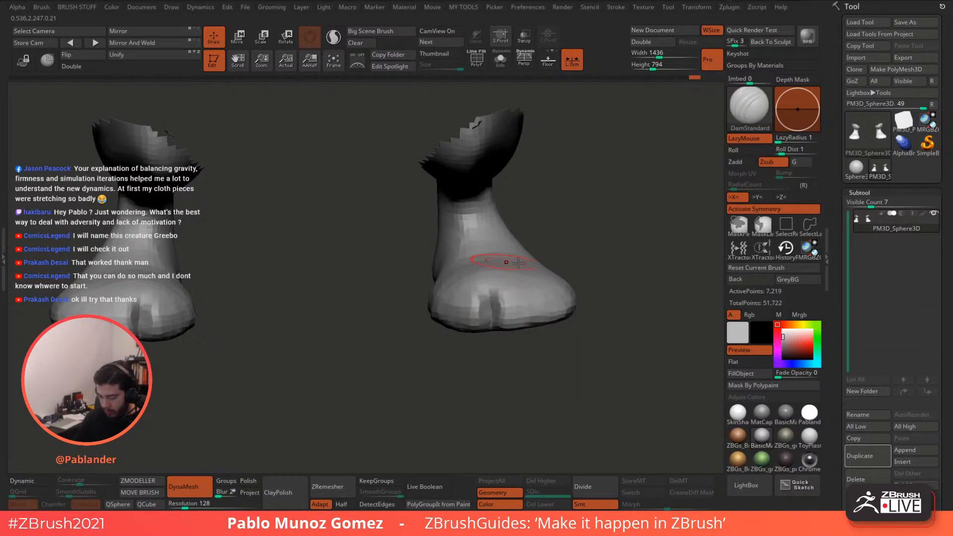
right_click_drag(610, 290, 537, 300)
left_click_drag(537, 283, 527, 314)
mouse_move(512, 298)
right_mouse_down()
mouse_move(551, 317)
mouse_move(539, 316)
right_mouse_up()
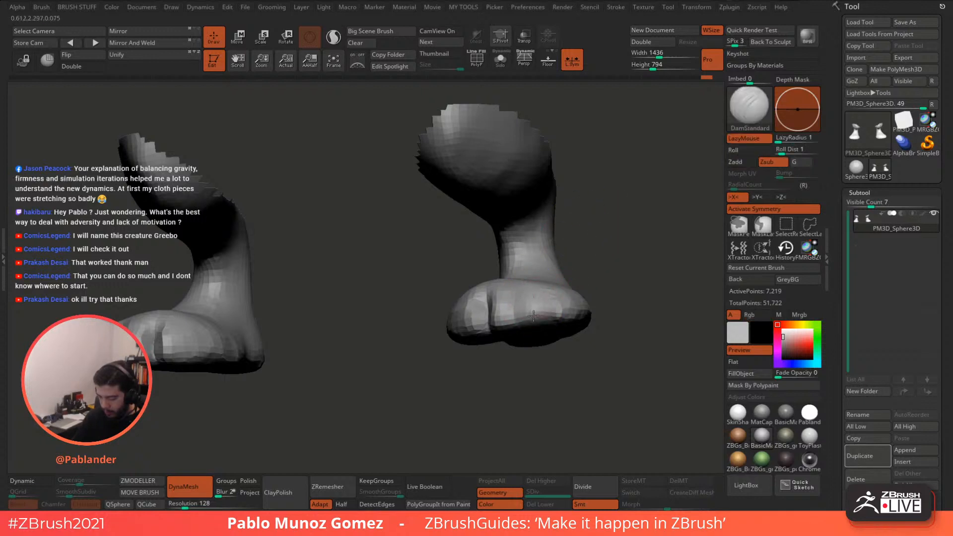
right_click_drag(534, 309, 568, 278)
Step: Shape the toes and the foot outline with the Move brush, smoothing around the toe tips
key("b")
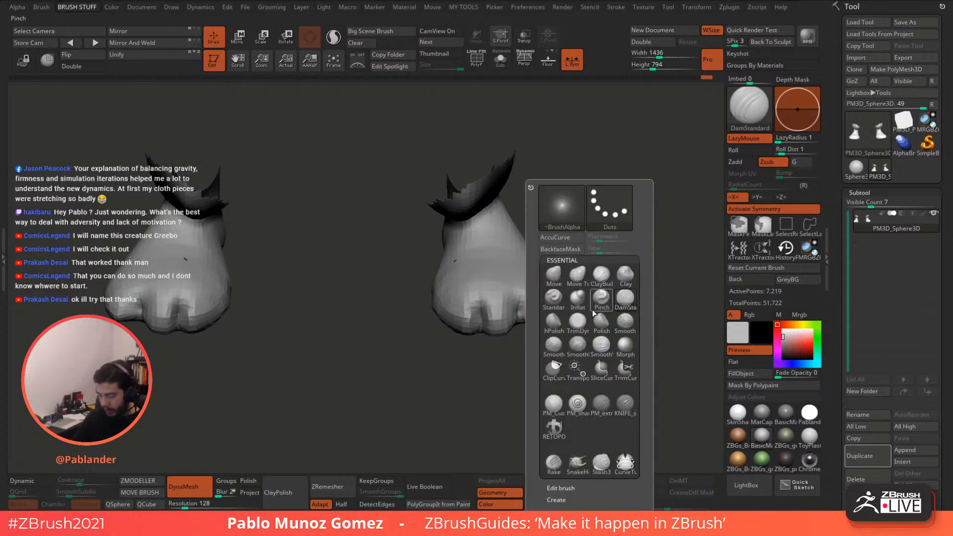
left_click(553, 279)
right_click_drag(581, 279, 510, 315)
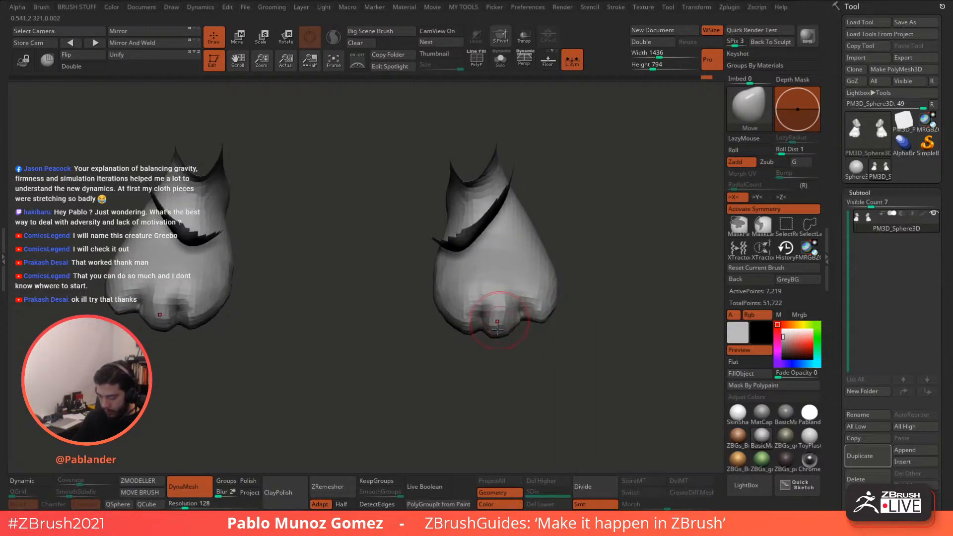
left_click_drag(474, 333, 434, 320)
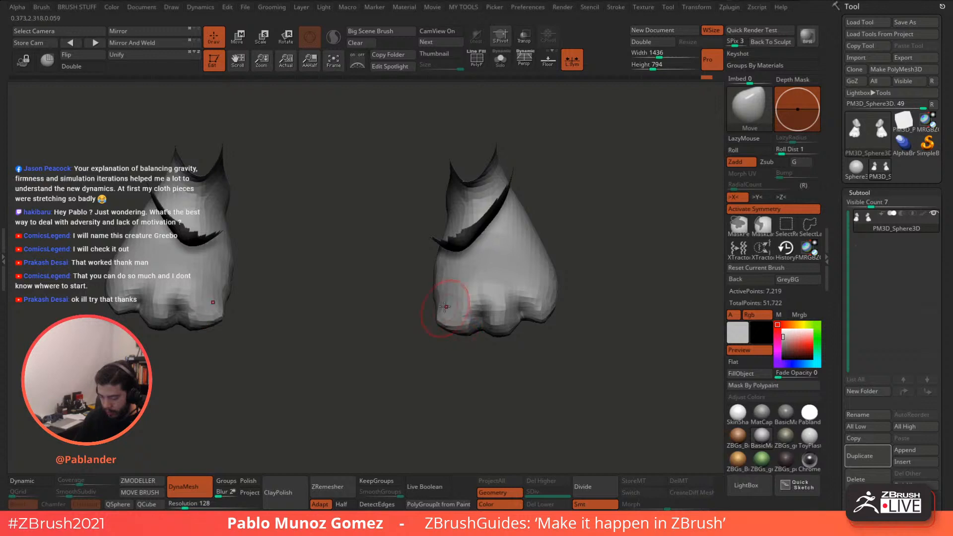
right_click_drag(484, 287, 471, 326)
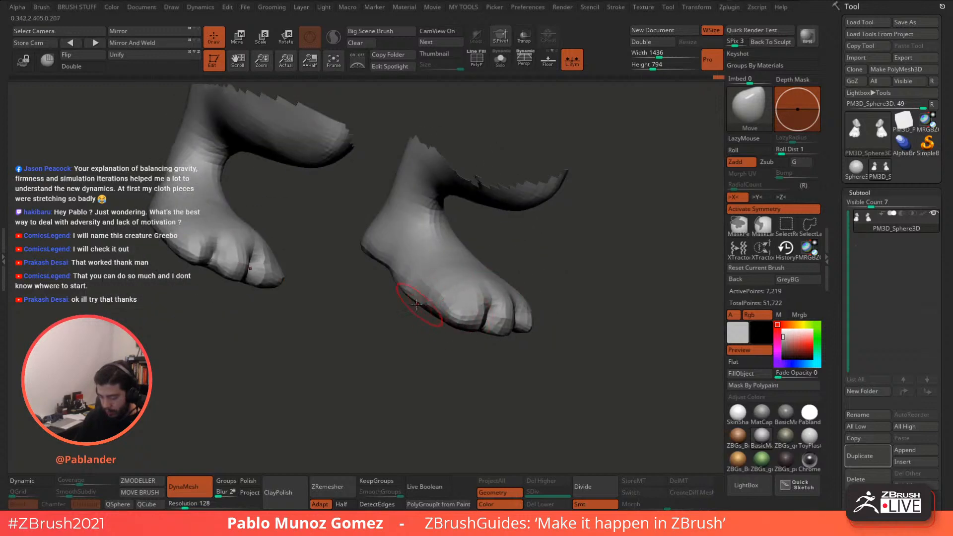
key("shift")
left_click_drag(558, 263, 476, 293)
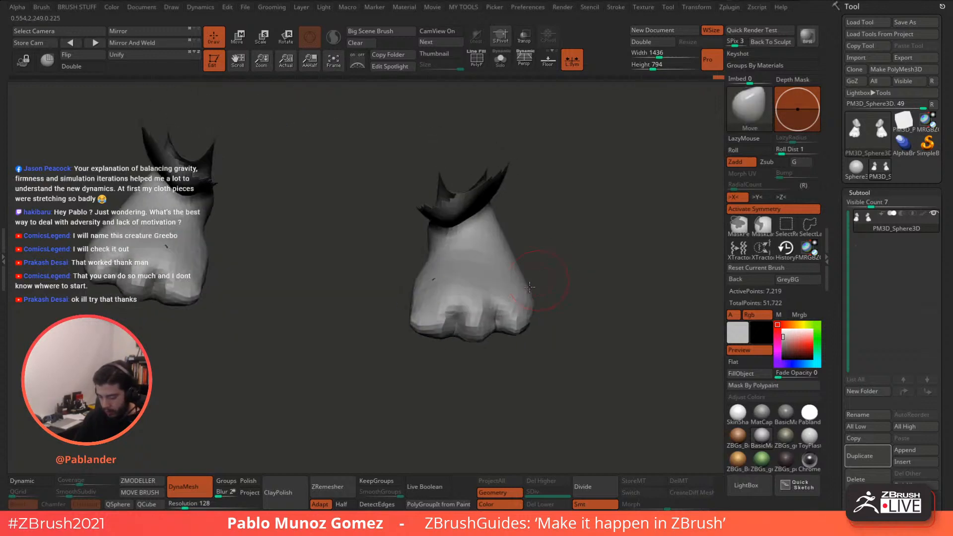
left_click_drag(570, 262, 474, 281)
left_click_drag(458, 313, 432, 306, "shift")
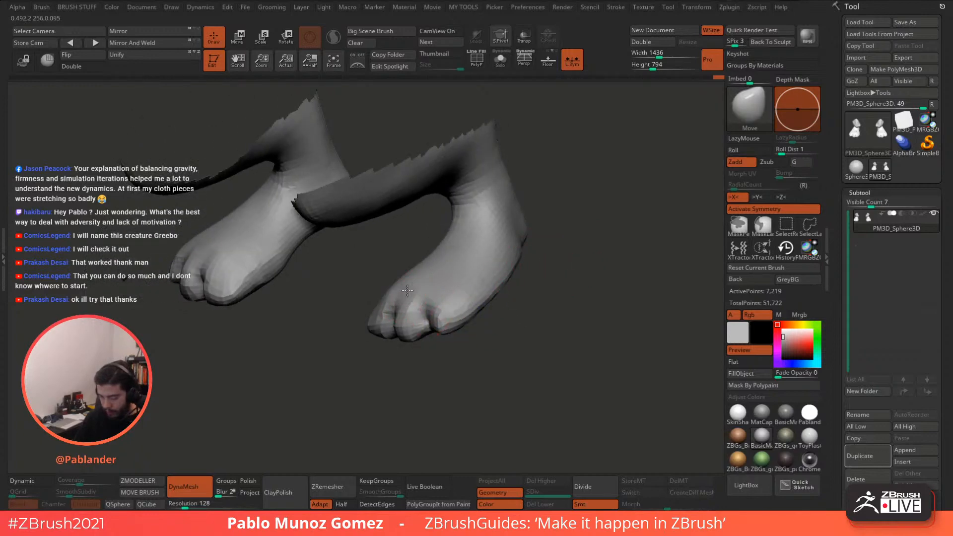
Step: Carve hollows around the ankle and heel with the DamStandard brush and smooth them
right_click_drag(481, 227, 490, 235)
key("b")
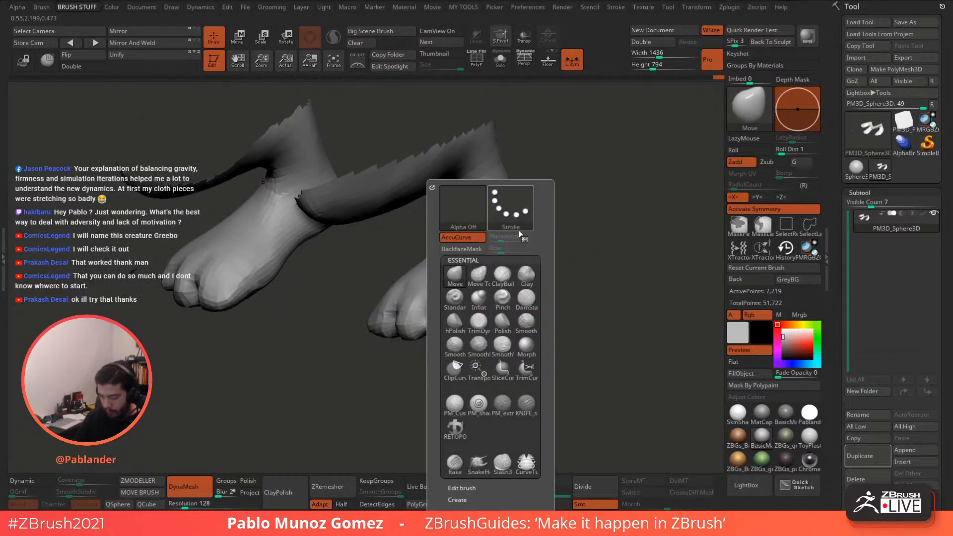
left_click(520, 296)
mouse_move(557, 230)
left_mouse_down()
mouse_move(474, 196)
mouse_move(480, 209)
left_mouse_up()
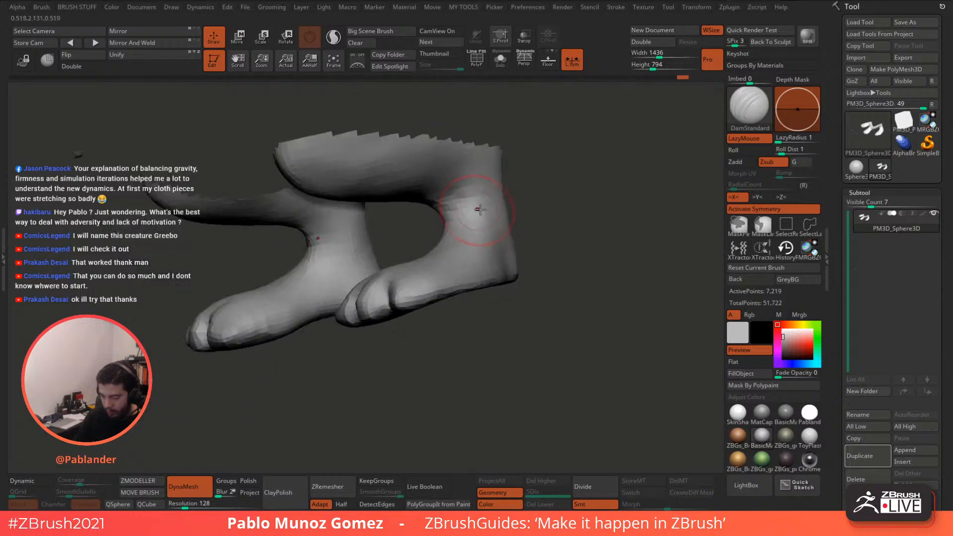
right_click_drag(476, 230, 503, 243)
right_click_drag(523, 196, 497, 237)
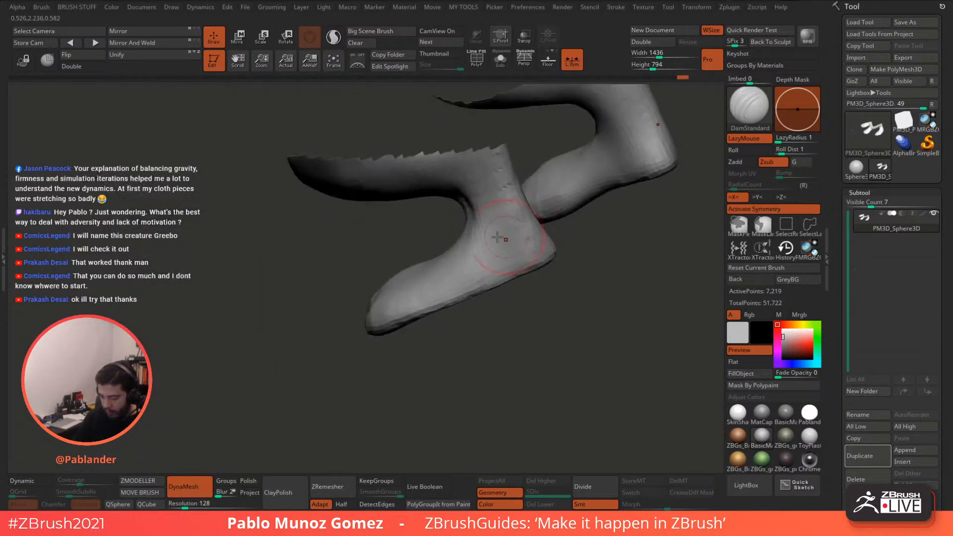
mouse_move(481, 222)
left_mouse_down("shift")
mouse_move(503, 215)
mouse_move(500, 226)
left_mouse_up("shift")
mouse_move(492, 236)
right_mouse_down()
mouse_move(431, 267)
mouse_move(469, 260)
mouse_move(437, 255)
mouse_move(402, 226)
right_mouse_up()
left_click_drag(361, 266, 378, 231)
right_click_drag(392, 234, 425, 251)
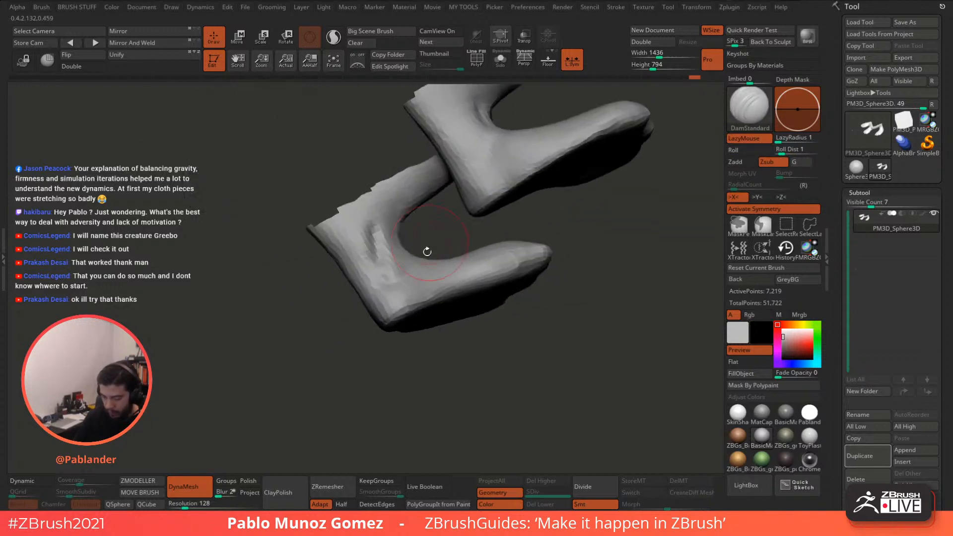
left_click_drag(425, 251, 403, 260, "shift")
Step: Carve the toe grooves further up over the top of the foot with the DamStandard brush
mouse_move(404, 260)
right_mouse_down()
mouse_move(470, 263)
mouse_move(472, 219)
mouse_move(551, 256)
right_mouse_up()
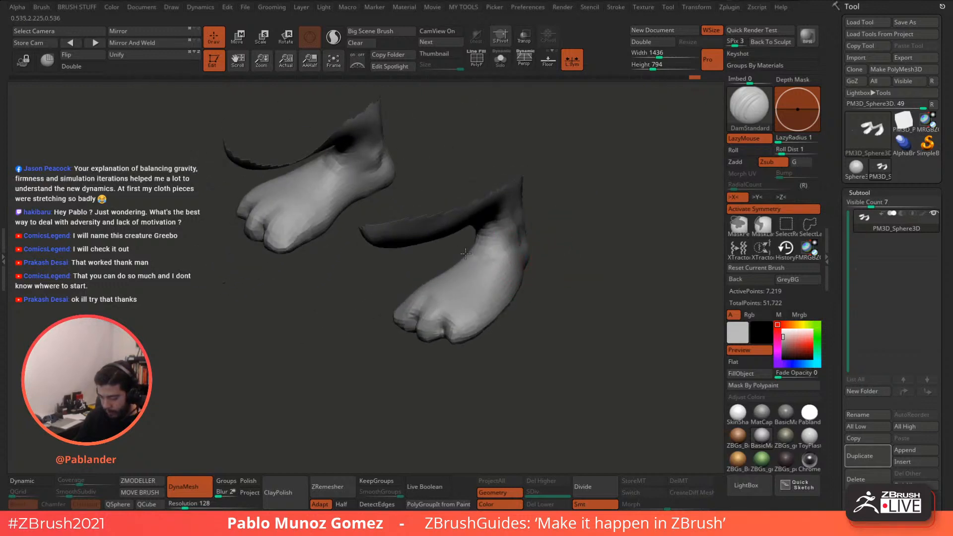
right_click_drag(456, 318, 484, 290)
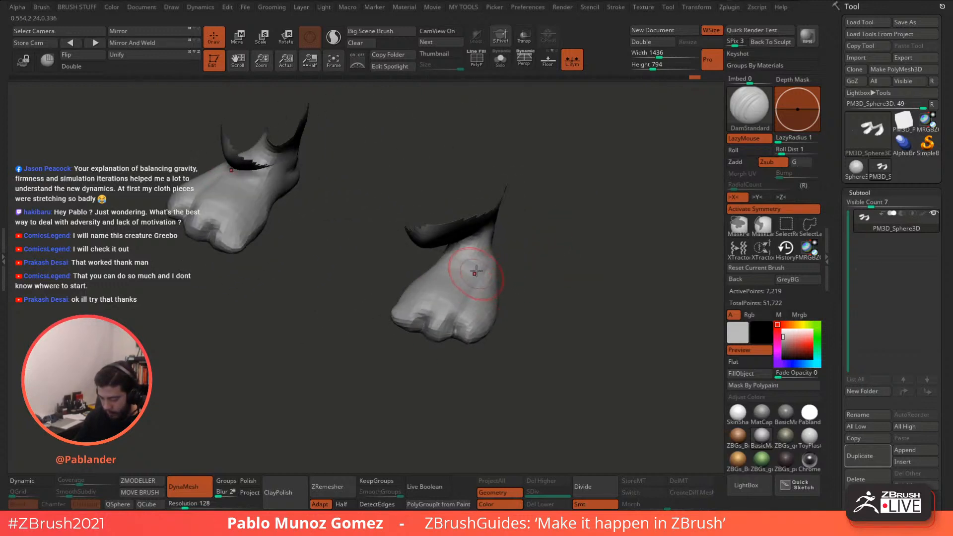
mouse_move(476, 271)
left_mouse_down()
mouse_move(477, 281)
mouse_move(447, 261)
mouse_move(449, 282)
left_mouse_up()
right_click_drag(454, 280, 477, 273)
Step: Adjust the front of the feet and the toes with the Move brush and smooth the top of the foot
key("b")
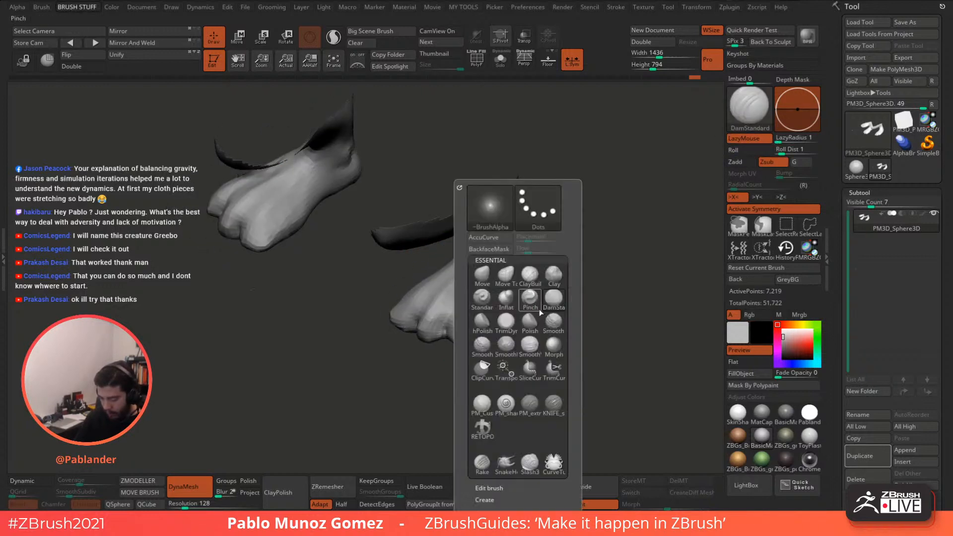
left_click(482, 276)
right_click_drag(581, 239, 538, 276, "shift")
mouse_move(398, 314)
right_mouse_down("shift")
mouse_move(425, 340)
mouse_move(460, 293)
right_mouse_up("shift")
key("space")
left_click_drag(459, 294, 472, 287)
right_click_drag(430, 304, 496, 304, "alt")
left_click_drag(488, 303, 460, 288, "shift")
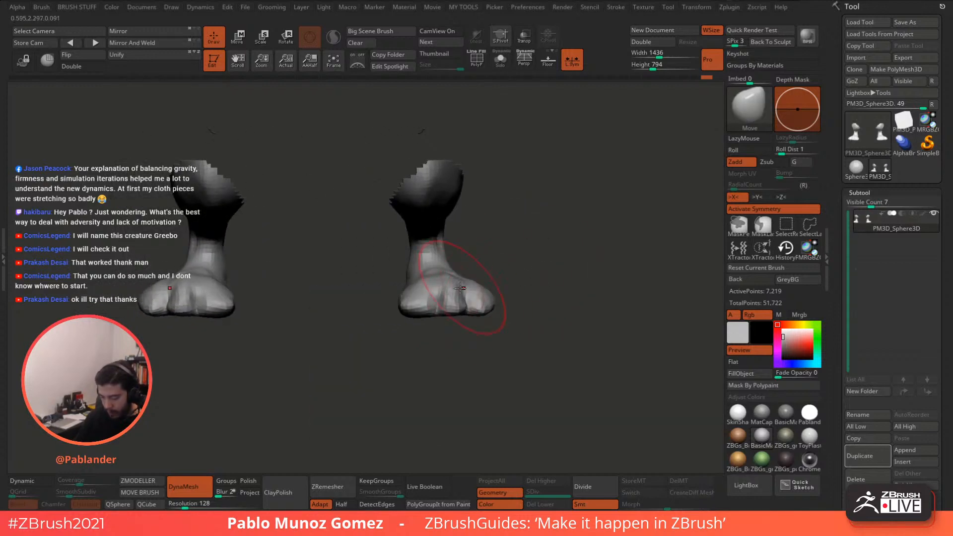
right_click_drag(540, 279, 564, 202, "ctrl")
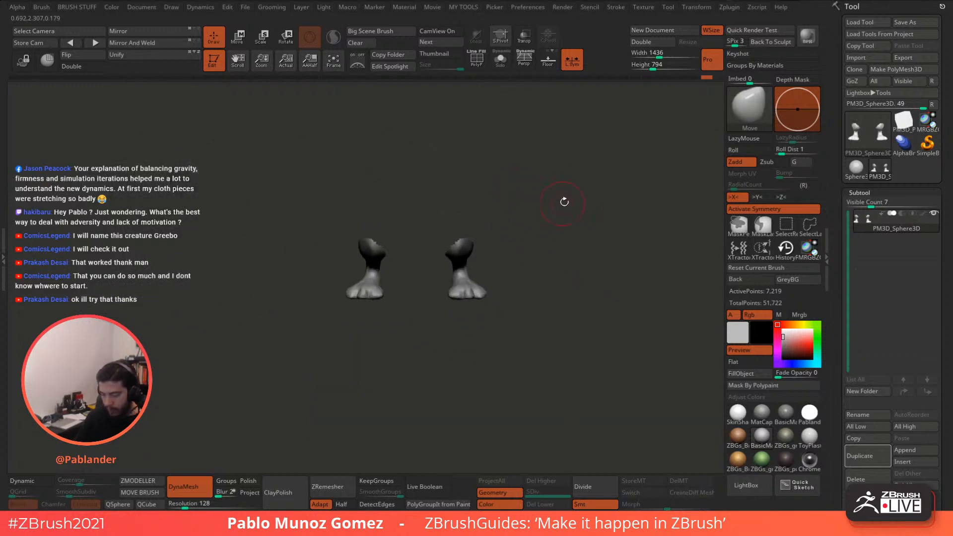
Step: Unhide the rest of the creature's body and switch to the DamStandard brush for carving around the legs
left_click(564, 240, "ctrl+shift")
right_click_drag(563, 240, 459, 296)
right_click_drag(495, 255, 526, 266)
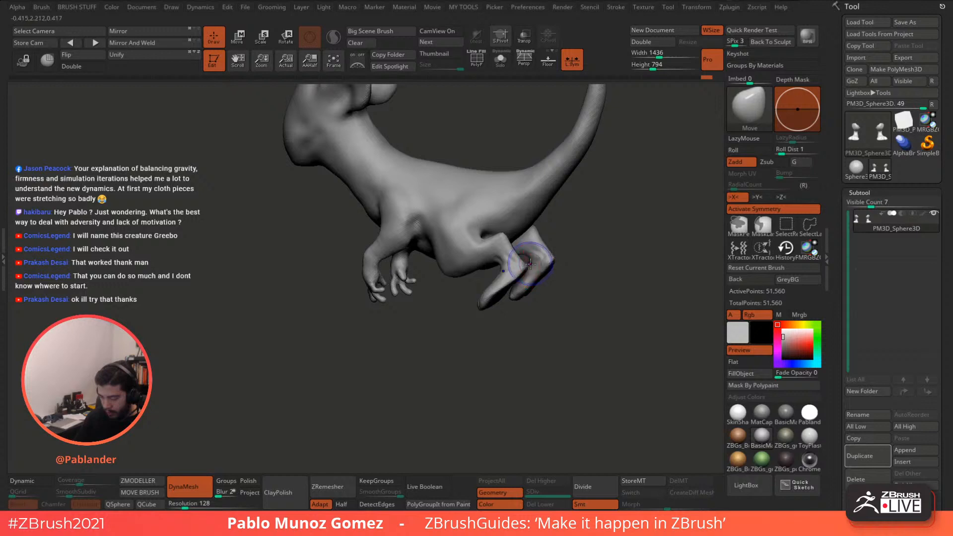
right_click_drag(530, 264, 571, 262)
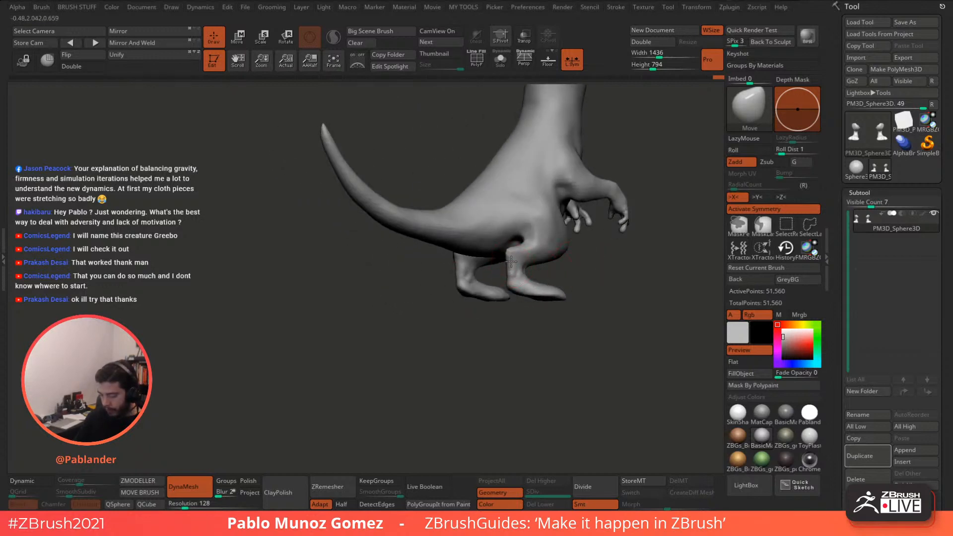
mouse_move(511, 261)
right_mouse_down()
mouse_move(542, 259)
mouse_move(561, 274)
right_mouse_up()
key("b")
left_click(595, 308)
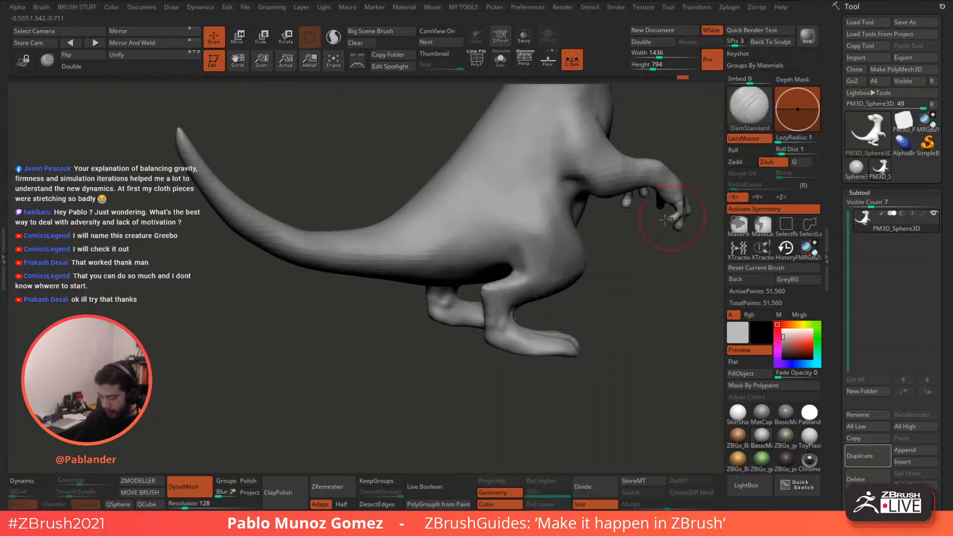
Step: Carve the creases around the thigh and belly with the DamStandard brush and smooth them
mouse_move(670, 212)
right_mouse_down()
mouse_move(509, 272)
mouse_move(549, 277)
right_mouse_up()
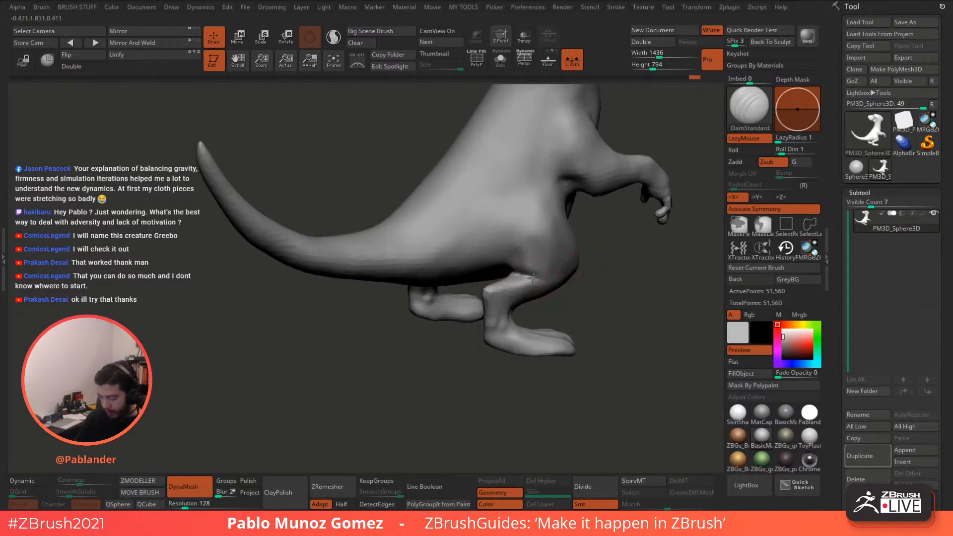
right_click_drag(561, 270, 588, 266, "shift")
key("b")
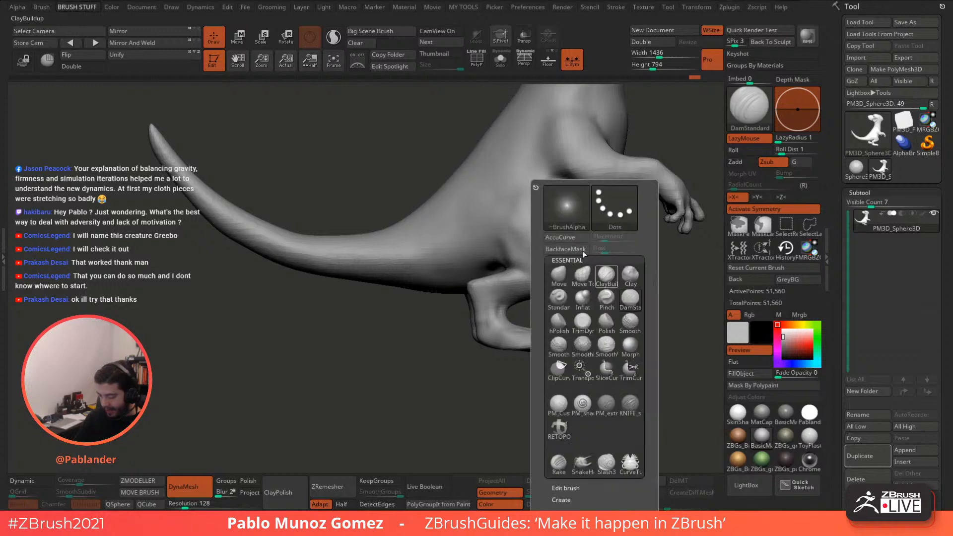
left_click(582, 251)
left_click_drag(516, 251, 510, 230, "shift")
right_click_drag(510, 230, 527, 243)
left_click_drag(527, 243, 509, 246)
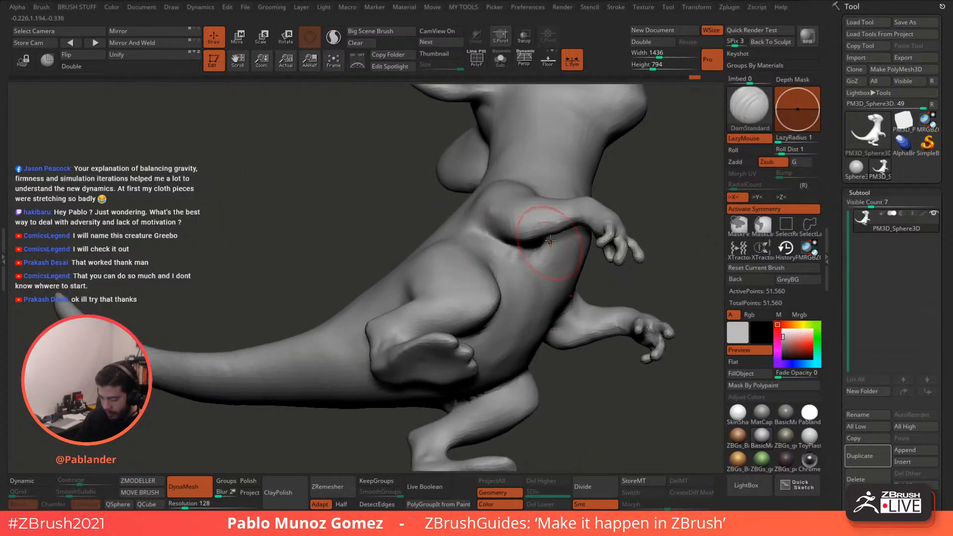
Step: Build up the chest and shoulder with the Clay brush and smooth the area behind the arm
mouse_move(547, 241)
right_mouse_down()
mouse_move(573, 280)
mouse_move(563, 275)
mouse_move(556, 268)
mouse_move(610, 294)
mouse_move(557, 228)
mouse_move(591, 227)
right_mouse_up()
key("b")
key("c")
key("l")
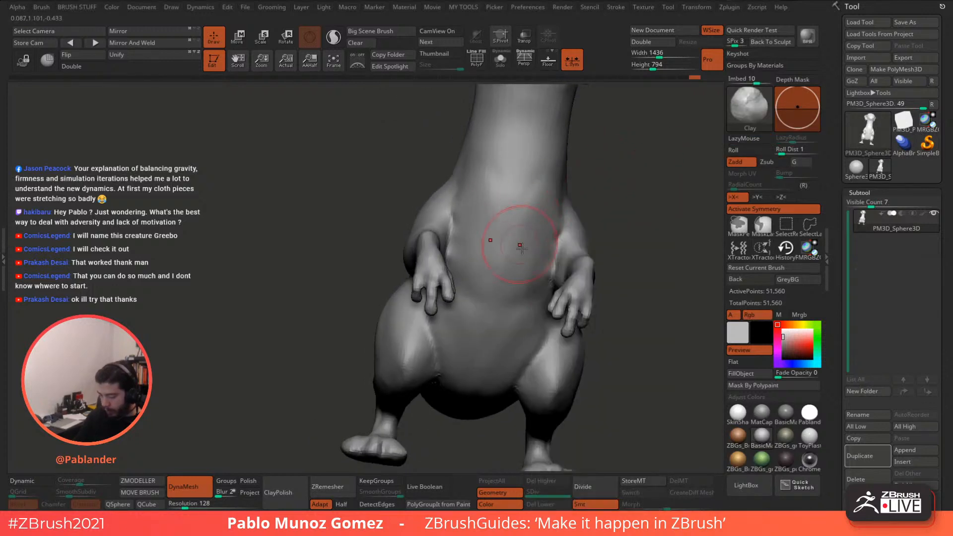
mouse_move(495, 255)
right_mouse_down()
mouse_move(558, 227)
mouse_move(553, 250)
mouse_move(488, 261)
right_mouse_up()
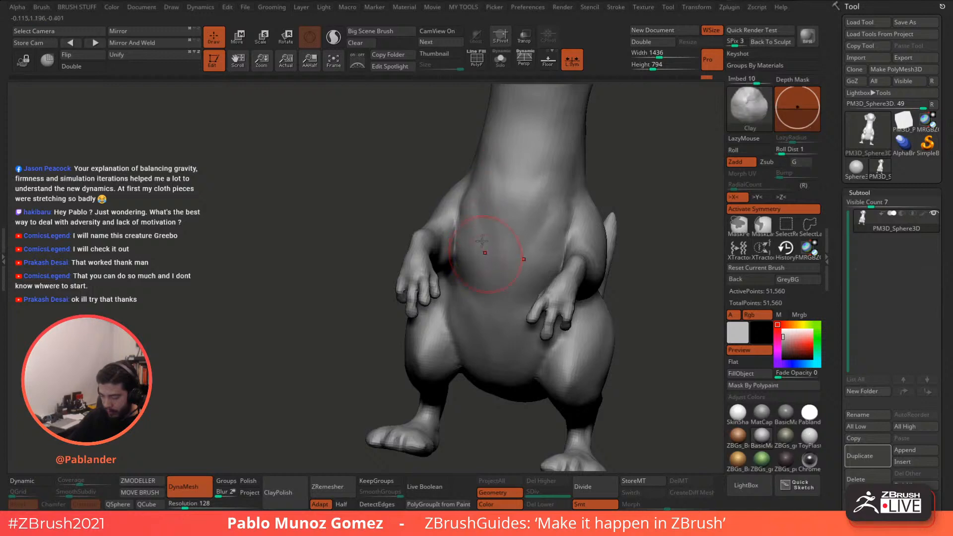
mouse_move(564, 170)
right_mouse_down()
mouse_move(564, 212)
mouse_move(604, 203)
mouse_move(574, 223)
mouse_move(570, 272)
mouse_move(583, 248)
mouse_move(542, 255)
right_mouse_up()
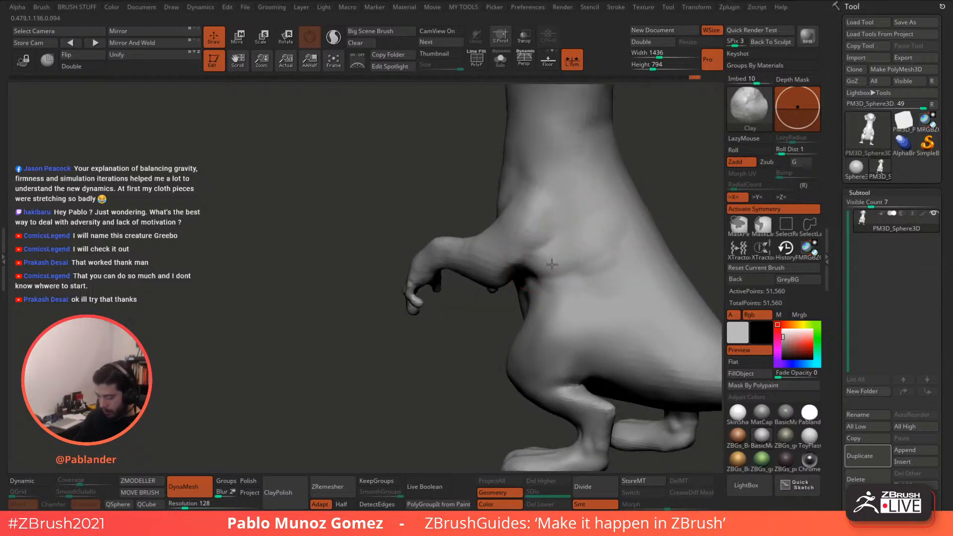
key("shift")
left_click_drag(544, 268, 526, 245, "shift")
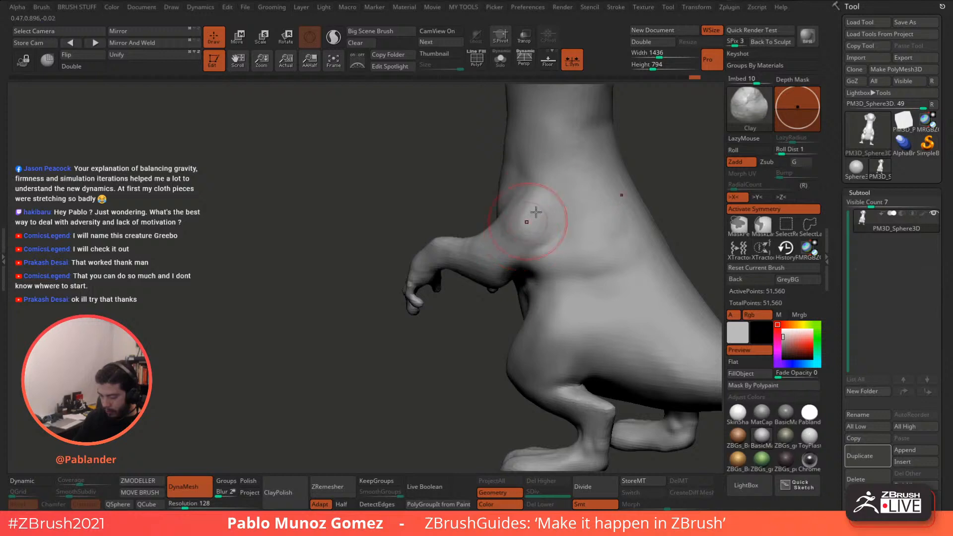
Step: Reshape the upper arm, elbow and shoulder with the Move brush
mouse_move(519, 215)
right_mouse_down()
mouse_move(566, 238)
mouse_move(512, 228)
mouse_move(474, 246)
right_mouse_up()
key("b")
key("m")
key("v")
left_click_drag(474, 246, 479, 246)
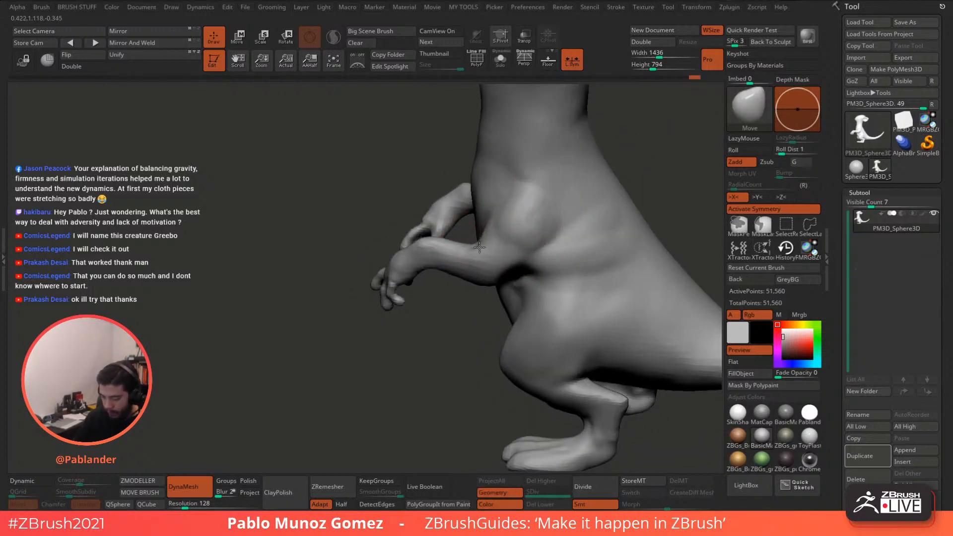
mouse_move(457, 287)
right_mouse_down()
mouse_move(485, 314)
mouse_move(500, 298)
mouse_move(444, 260)
mouse_move(486, 277)
mouse_move(457, 247)
right_mouse_up()
left_click_drag(457, 247, 456, 243)
right_click_drag(457, 248, 402, 189)
right_click_drag(538, 247, 521, 243)
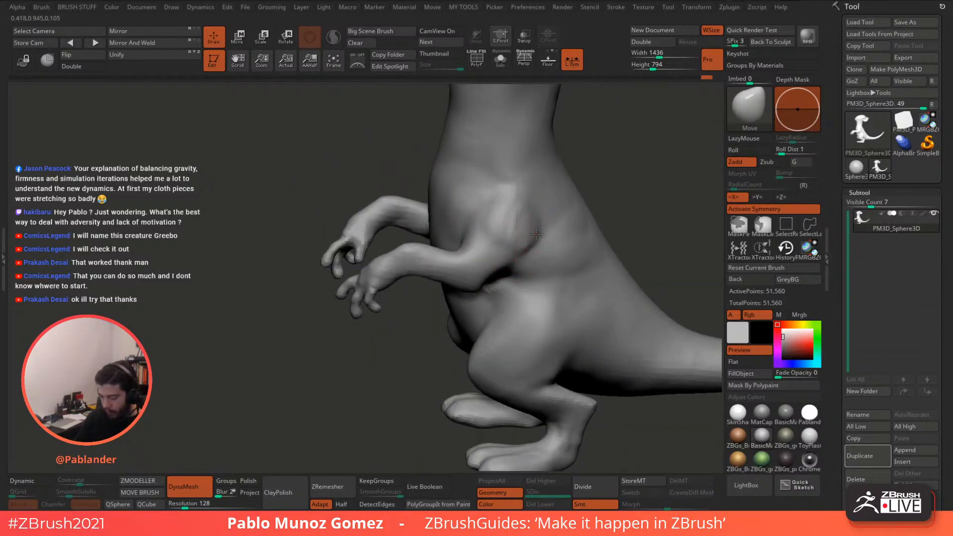
mouse_move(535, 234)
left_mouse_down()
mouse_move(532, 202)
mouse_move(533, 211)
left_mouse_up()
Step: Carve the outline of the shoulder muscle with the DamStandard brush
mouse_move(556, 278)
right_mouse_down()
mouse_move(517, 266)
mouse_move(521, 277)
right_mouse_up()
key("b")
key("d")
key("s")
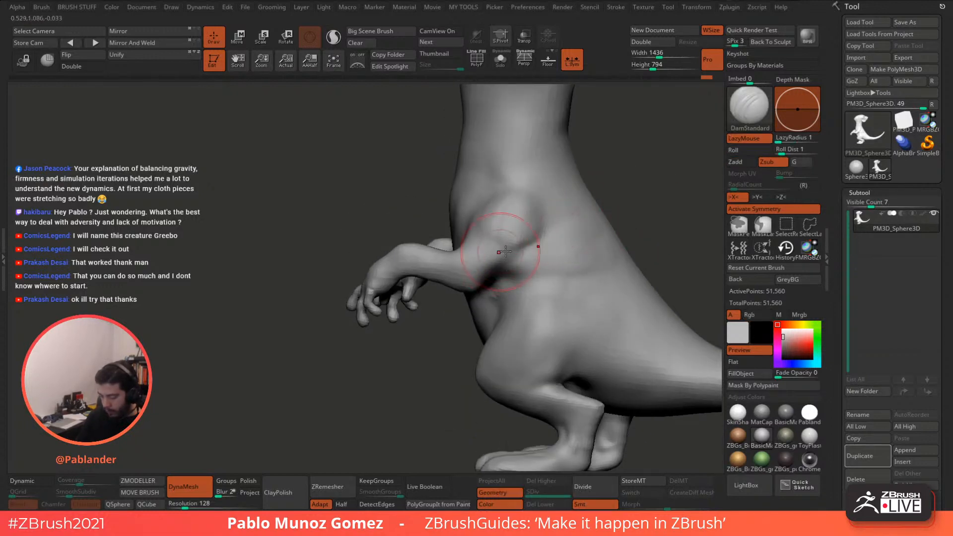
right_click_drag(531, 169, 538, 208)
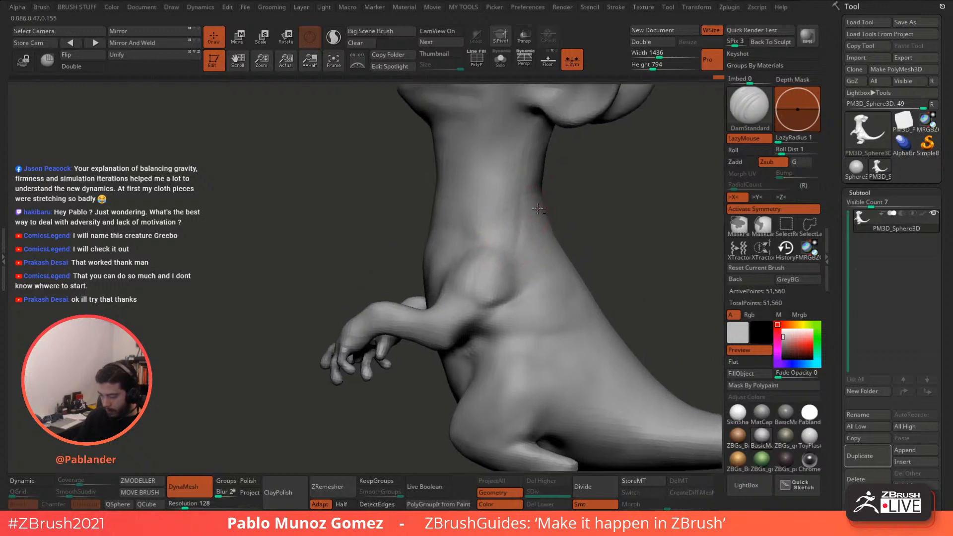
left_click_drag(494, 249, 526, 198)
Step: Carve a muscle line down the side of the neck from below the ear to the shoulder
left_click_drag(535, 118, 480, 248)
key("ctrl+z")
left_click_drag(536, 113, 479, 249)
key("shift")
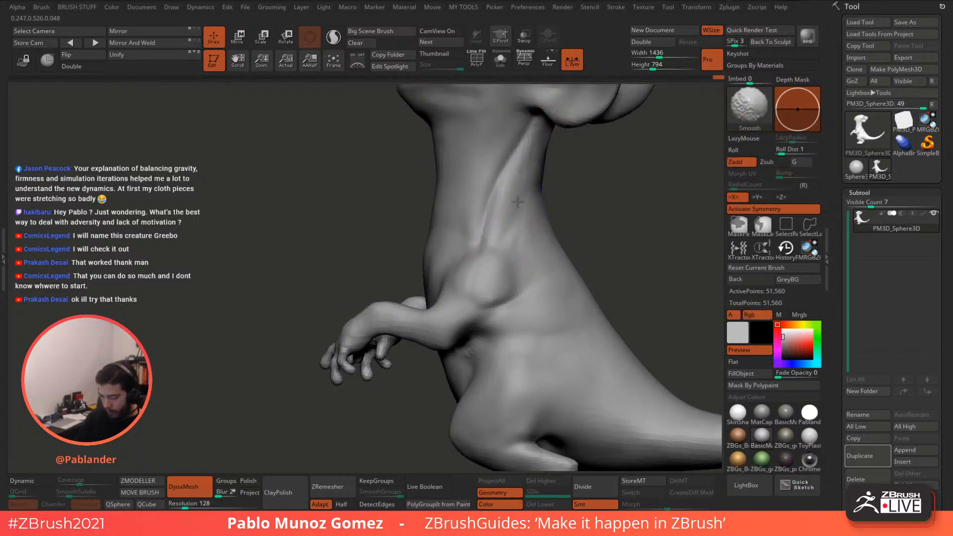
Step: Carve the shoulder blade, the armpit and the crease behind the thigh with the DamStandard brush, and smooth the transitions
right_click_drag(532, 193, 497, 318)
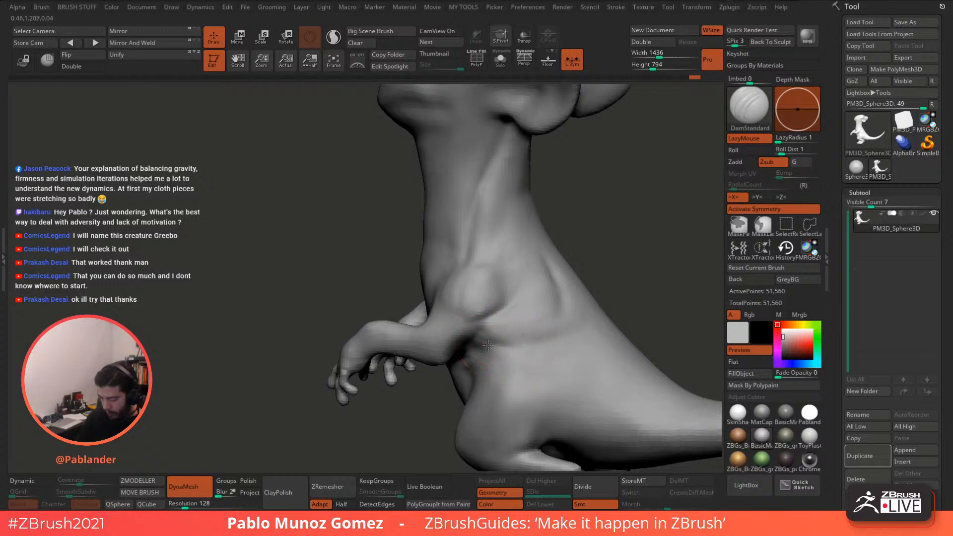
mouse_move(558, 360)
right_mouse_down()
mouse_move(571, 290)
mouse_move(521, 287)
right_mouse_up()
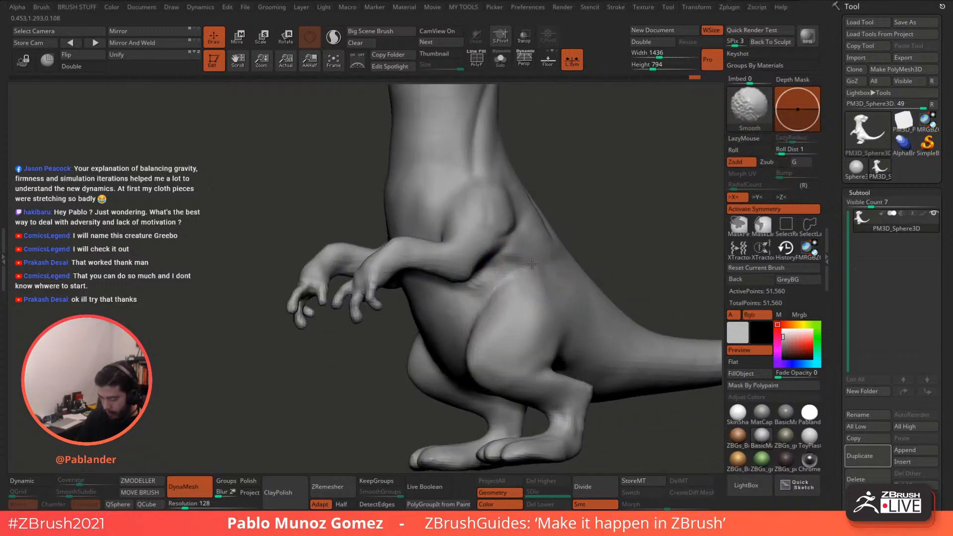
mouse_move(577, 278)
right_mouse_down()
mouse_move(579, 298)
mouse_move(557, 323)
mouse_move(563, 333)
mouse_move(547, 340)
right_mouse_up()
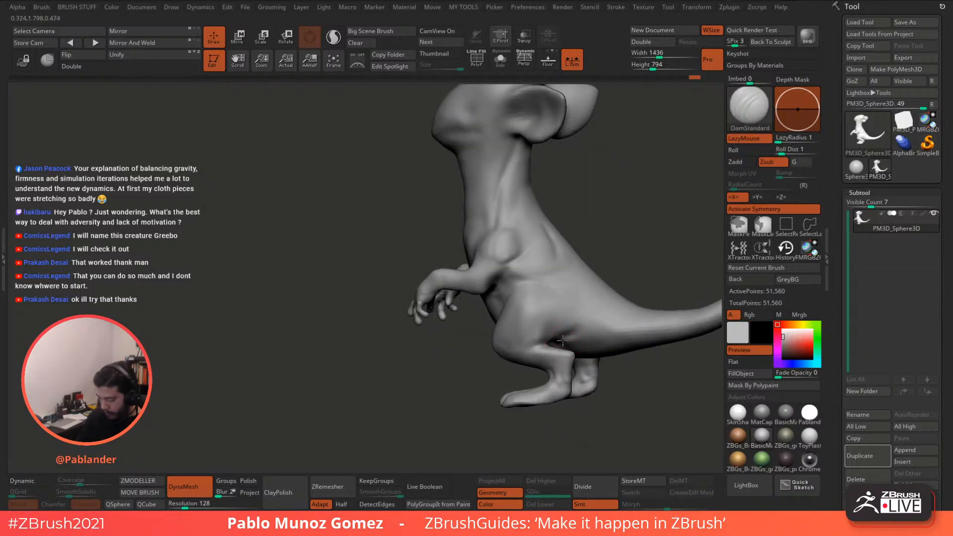
left_click_drag(562, 340, 590, 328)
right_click_drag(589, 318, 565, 261)
mouse_move(535, 221)
left_mouse_down("shift")
mouse_move(530, 215)
mouse_move(508, 228)
left_mouse_up("shift")
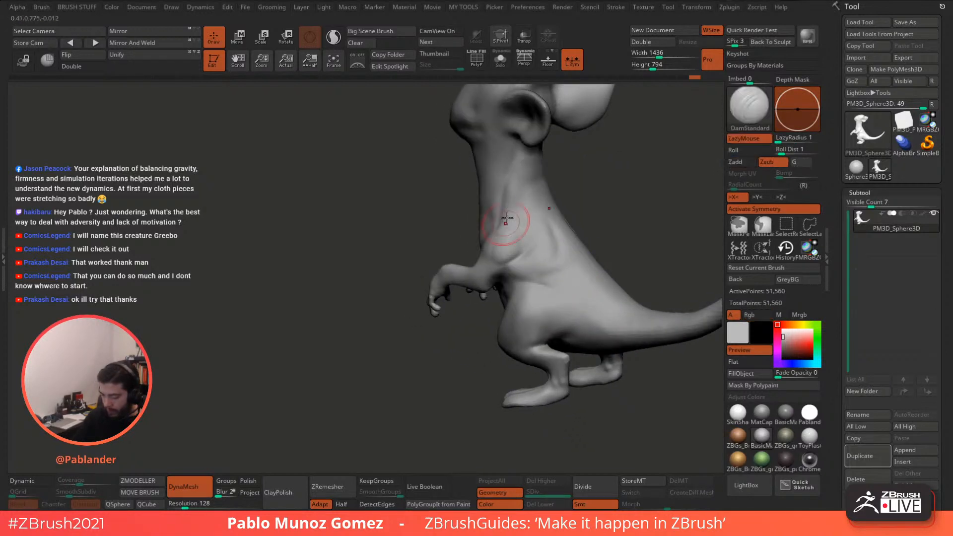
right_click_drag(511, 144, 502, 202)
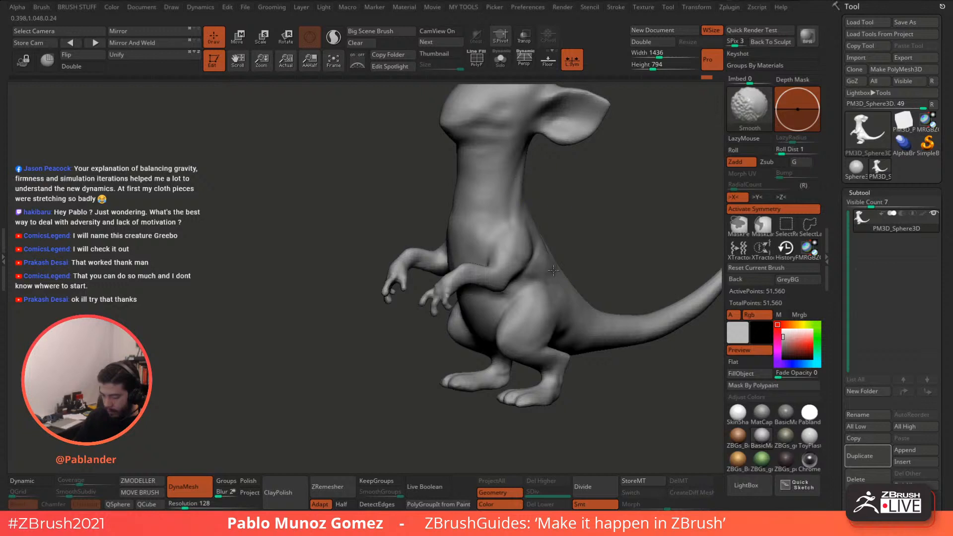
Step: Carve the mouth line along the side of the face with the DamStandard brush
mouse_move(553, 270)
right_mouse_down()
mouse_move(561, 198)
mouse_move(542, 228)
mouse_move(631, 269)
mouse_move(615, 240)
mouse_move(623, 248)
mouse_move(544, 284)
mouse_move(498, 199)
right_mouse_up()
mouse_move(498, 199)
right_mouse_down("ctrl")
mouse_move(523, 249)
mouse_move(415, 202)
right_mouse_up("ctrl")
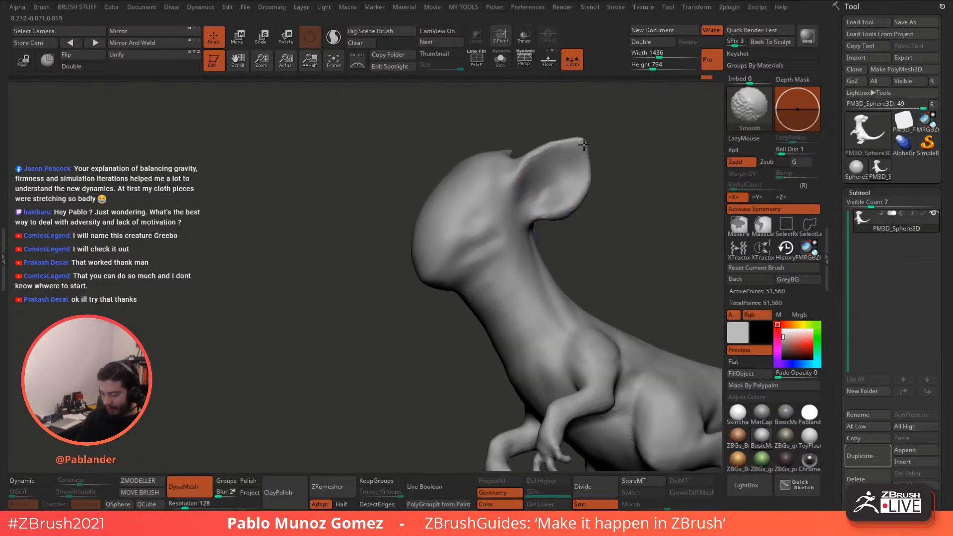
right_click(460, 283)
right_click_drag(460, 283, 496, 234)
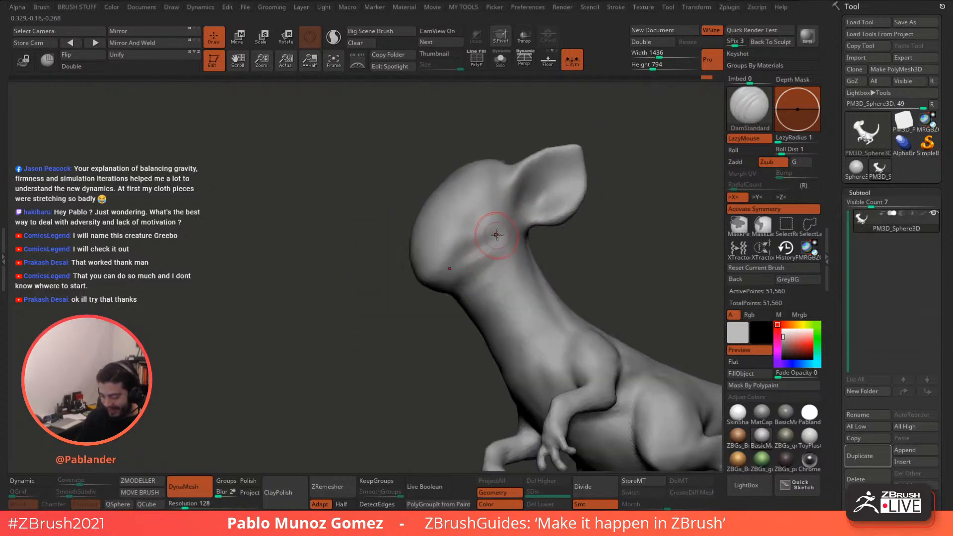
left_click_drag(482, 242, 445, 273)
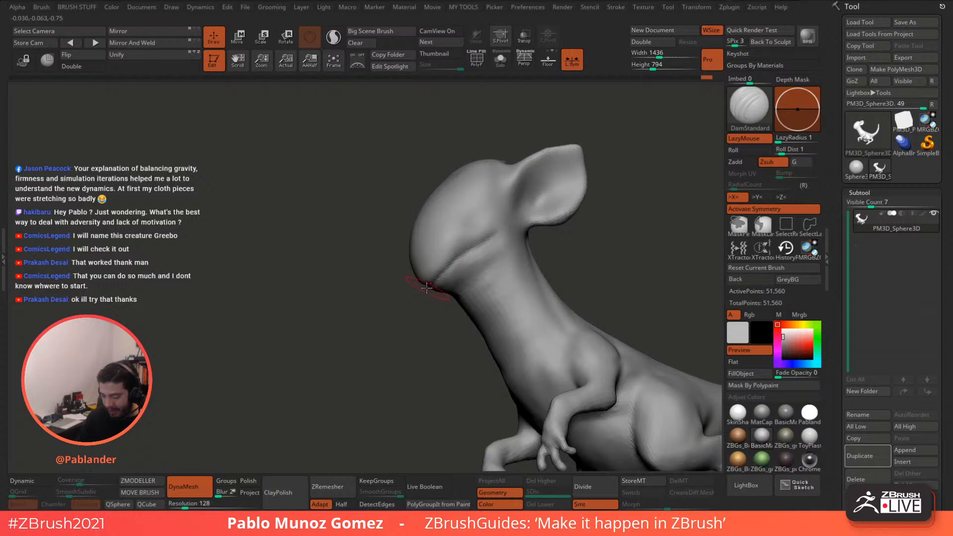
Step: Deepen the mouth line and extend its corner further back along the cheek
mouse_move(471, 242)
right_mouse_down()
mouse_move(507, 230)
mouse_move(490, 234)
mouse_move(532, 242)
right_mouse_up()
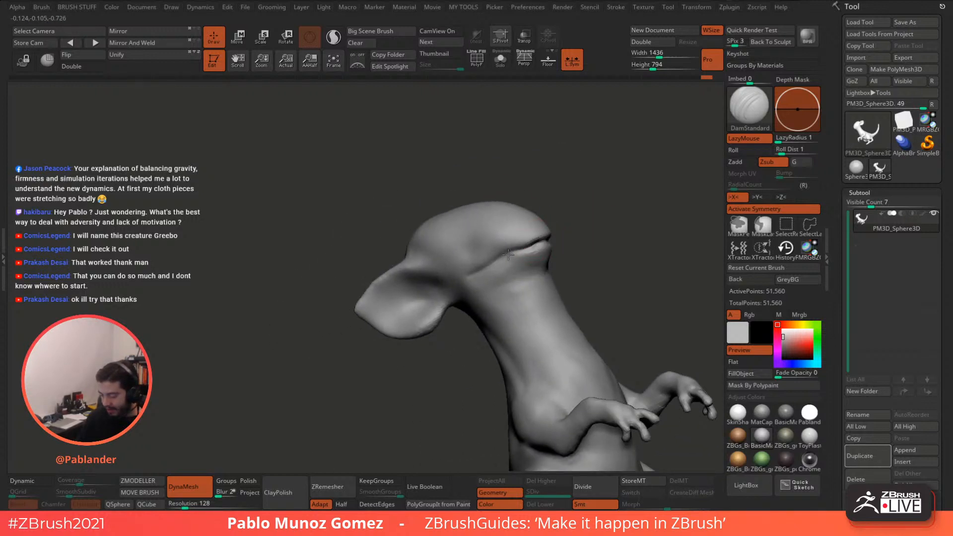
left_click_drag(482, 269, 473, 276)
right_click_drag(516, 233, 555, 220)
left_click_drag(488, 266, 471, 279)
right_click_drag(543, 234, 516, 246)
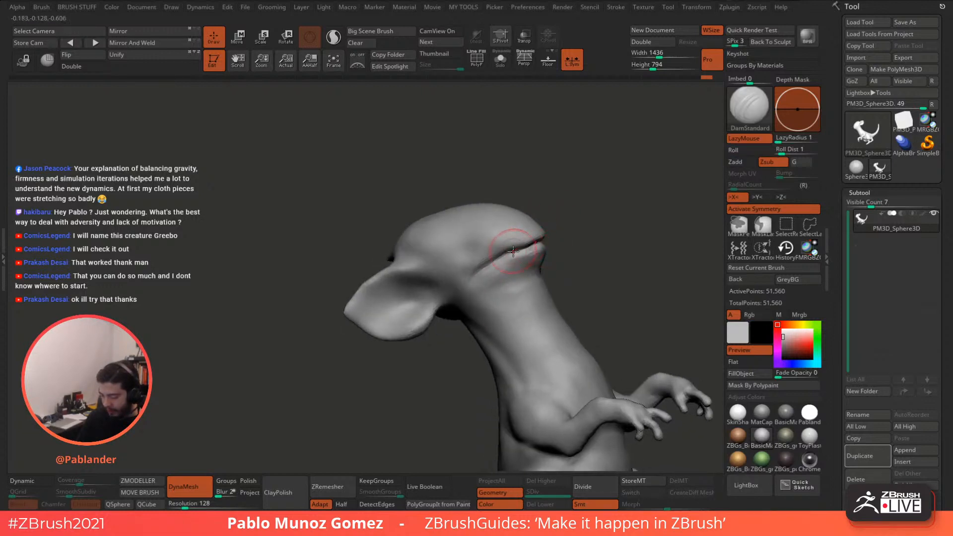
Step: Refine the throat below the jaw and the inner ear with the DamStandard brush, and smooth the back of the neck
mouse_move(574, 224)
right_mouse_down()
mouse_move(553, 245)
mouse_move(593, 247)
right_mouse_up()
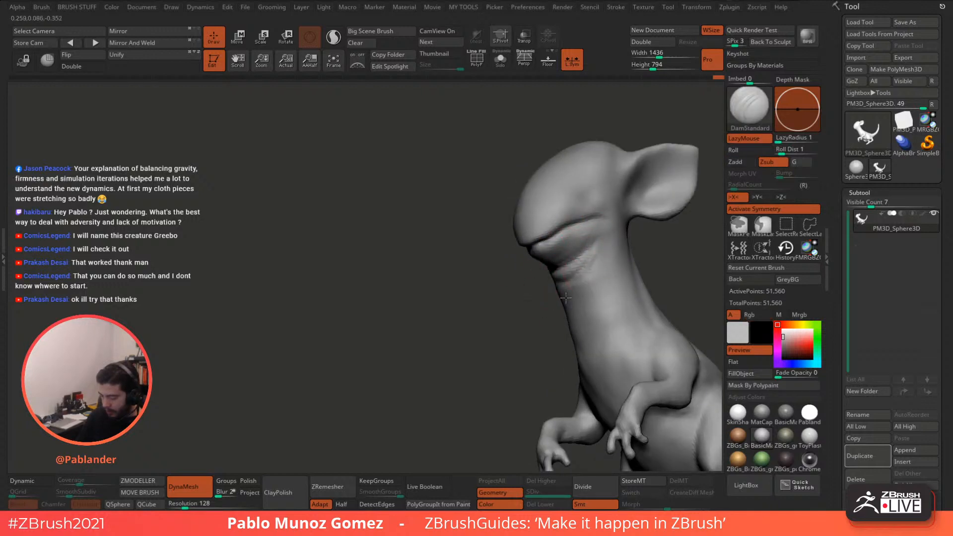
right_click_drag(586, 262, 518, 245)
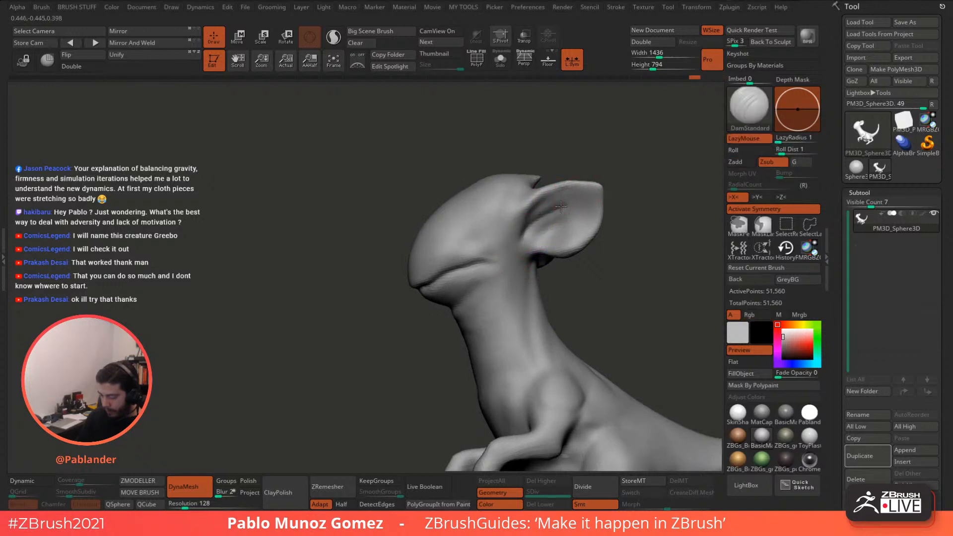
mouse_move(563, 206)
right_mouse_down()
mouse_move(543, 215)
mouse_move(539, 248)
right_mouse_up()
left_click_drag(556, 301, 570, 304, "shift")
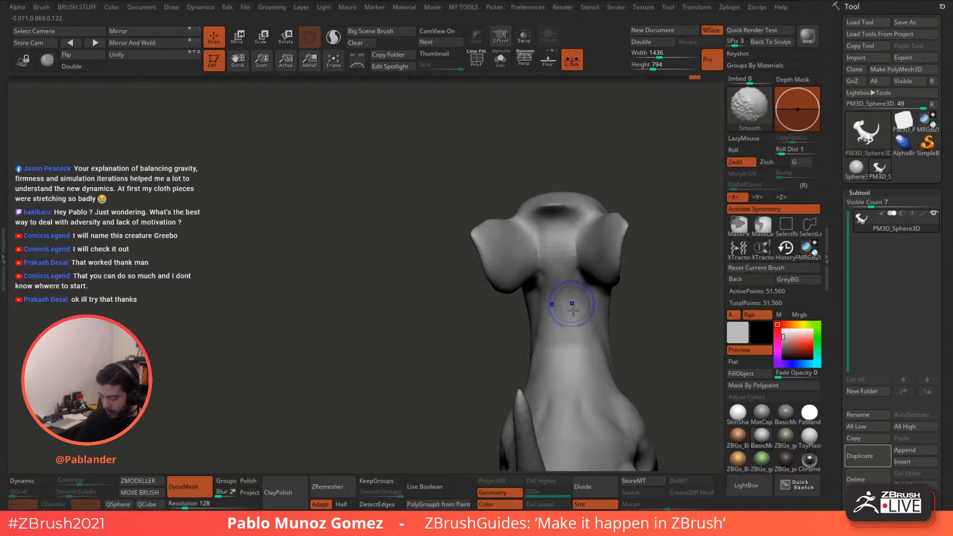
Step: Clear the stray copies of the creature from the canvas
mouse_move(628, 317)
right_mouse_down("alt")
mouse_move(631, 245)
mouse_move(569, 242)
right_mouse_up("alt")
right_click(597, 243)
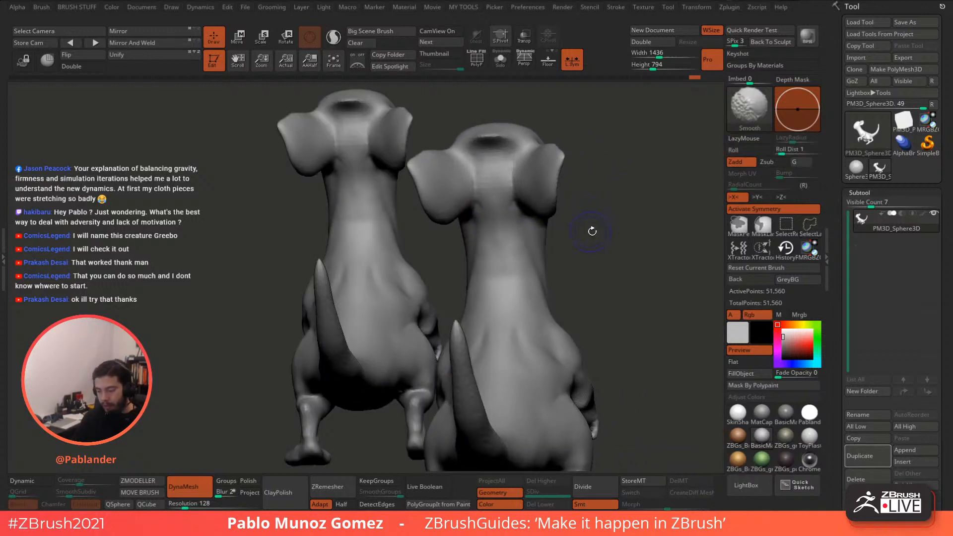
right_click(590, 230)
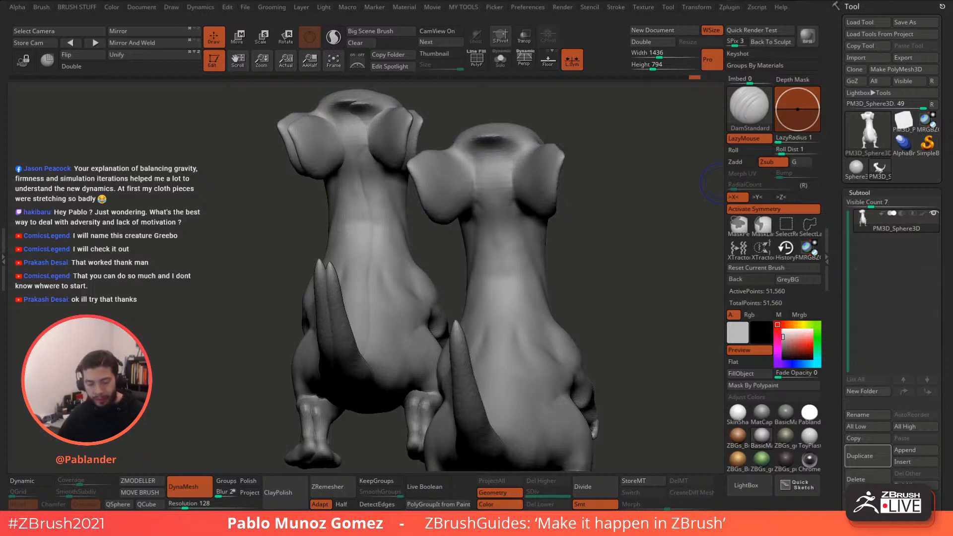
left_click_drag(622, 230, 638, 168)
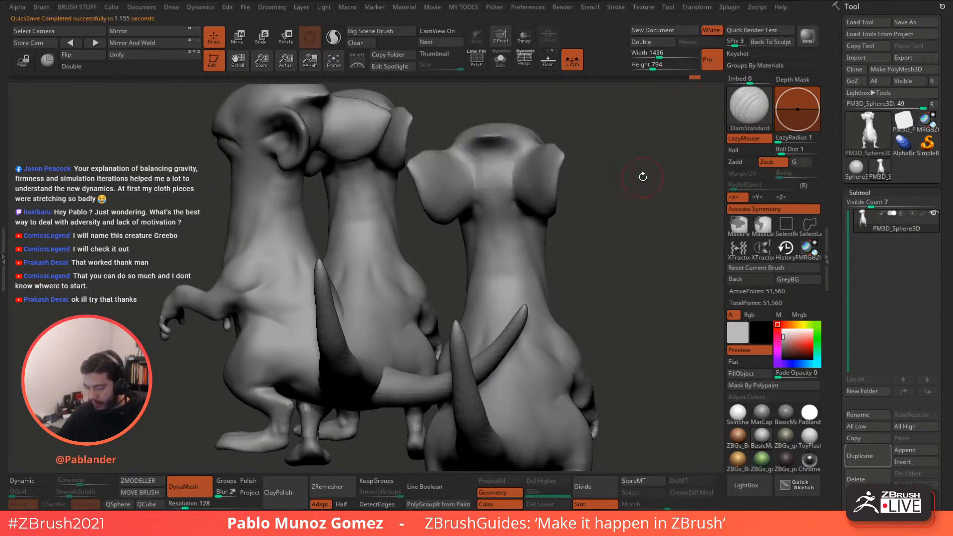
left_click(111, 7)
left_click(192, 228)
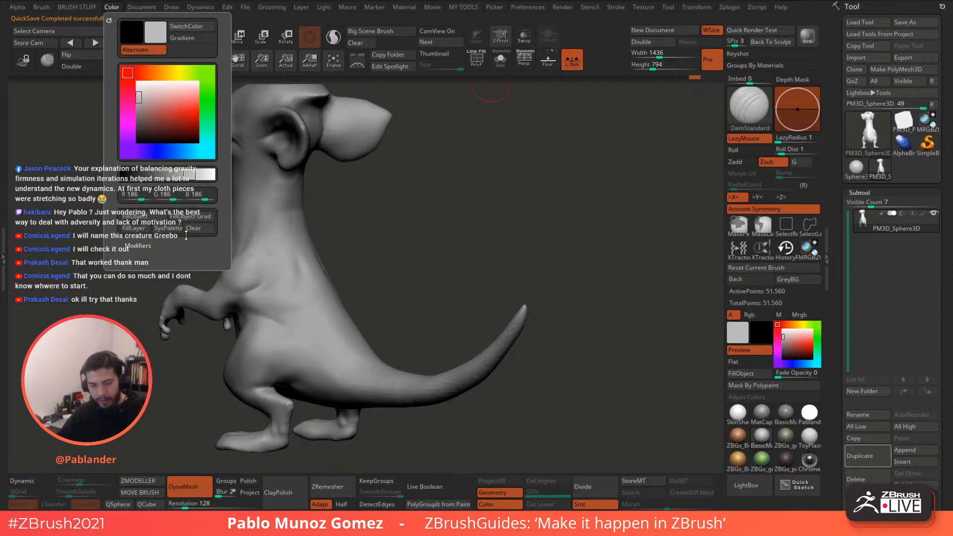
Step: Add volume to the back of the head and neck with the Clay brush
left_click_drag(516, 210, 502, 209)
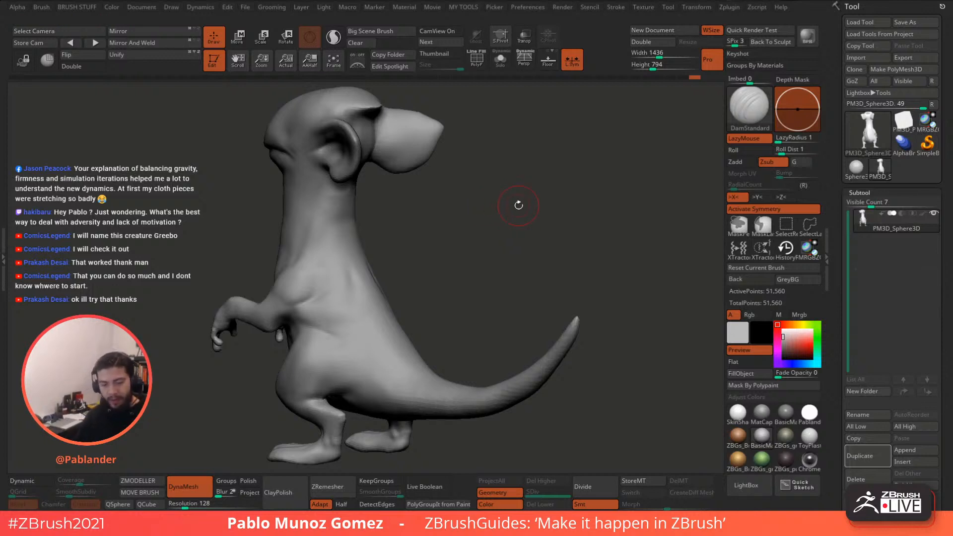
mouse_move(510, 193)
left_mouse_down()
mouse_move(501, 206)
mouse_move(550, 194)
mouse_move(534, 211)
mouse_move(539, 189)
left_mouse_up()
key("shift")
key("shift")
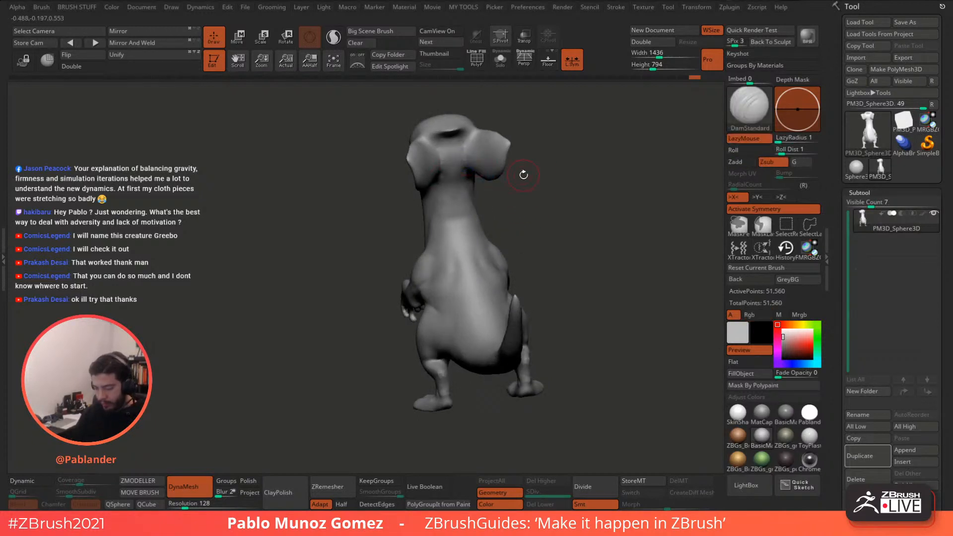
key("2")
key("1")
left_click(686, 257)
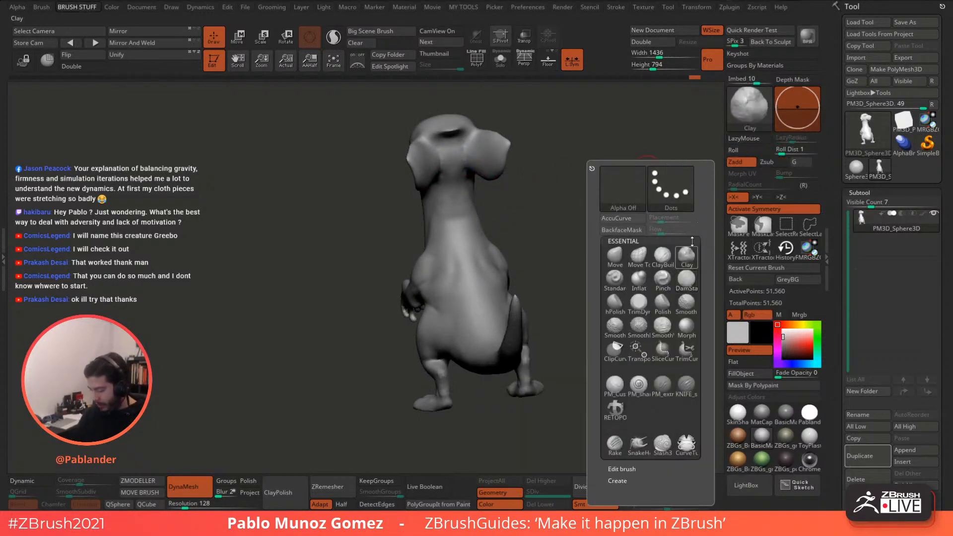
right_click_drag(471, 188, 451, 163)
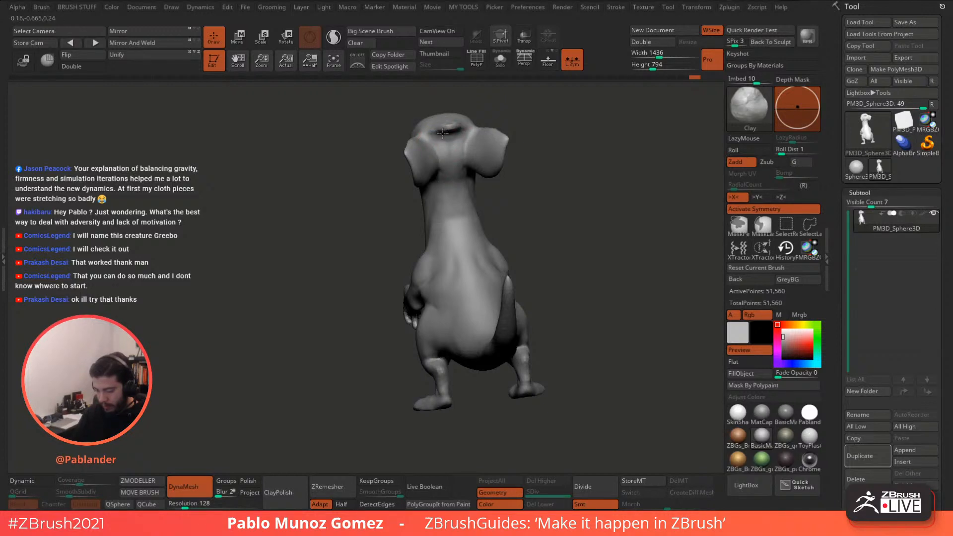
mouse_move(454, 144)
right_mouse_down()
mouse_move(449, 225)
mouse_move(436, 203)
right_mouse_up()
key("space")
left_click_drag(434, 205, 439, 205)
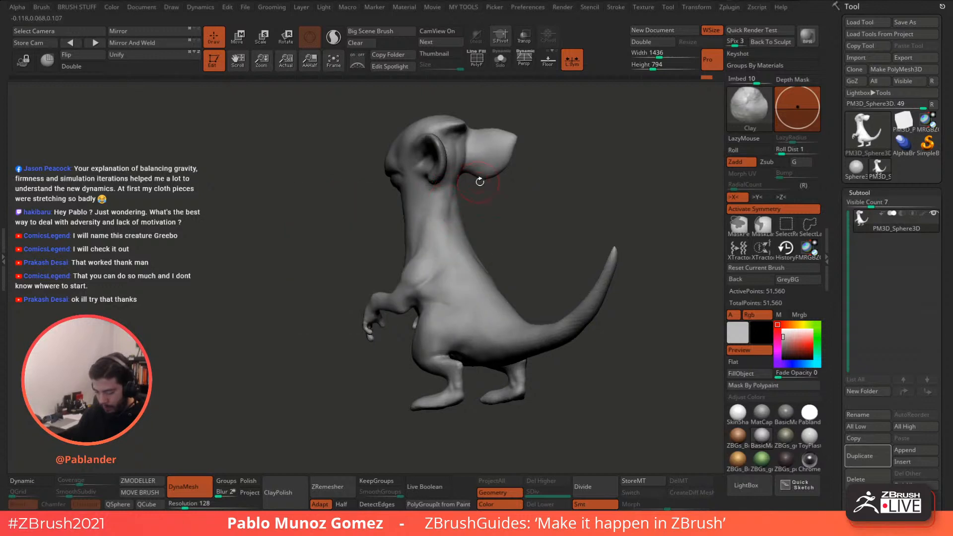
Step: Build up the shoulder blades and the area around the shoulders and upper arms with the Clay brush
mouse_move(479, 182)
right_mouse_down()
mouse_move(432, 182)
mouse_move(441, 251)
right_mouse_up()
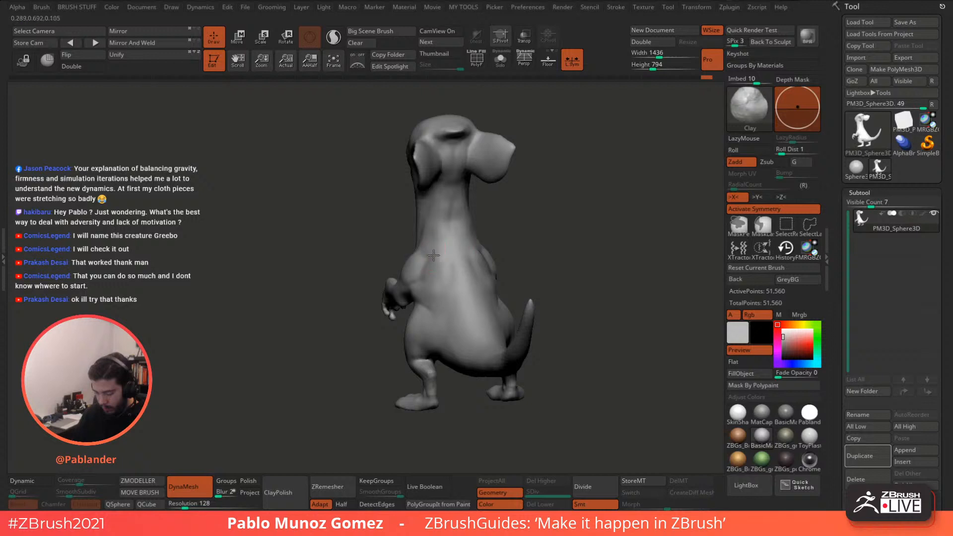
right_click_drag(433, 255, 470, 256)
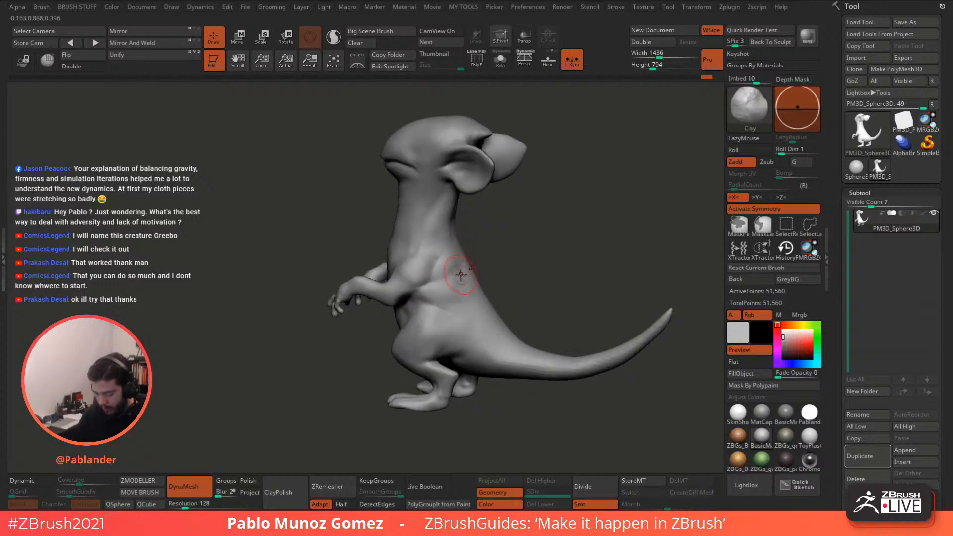
left_click_drag(442, 294, 458, 292)
left_click_drag(506, 252, 438, 261)
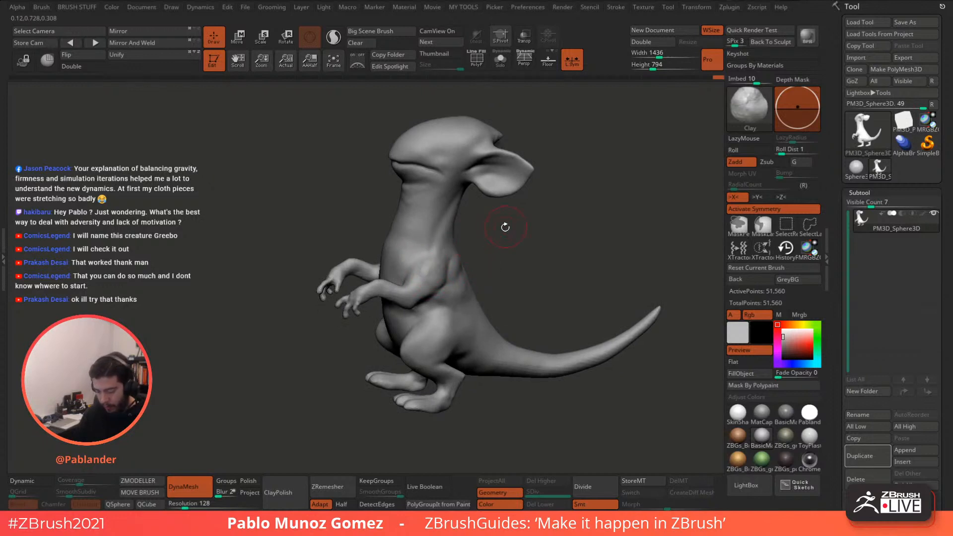
mouse_move(504, 225)
left_mouse_down()
mouse_move(519, 232)
mouse_move(516, 250)
mouse_move(492, 222)
left_mouse_up()
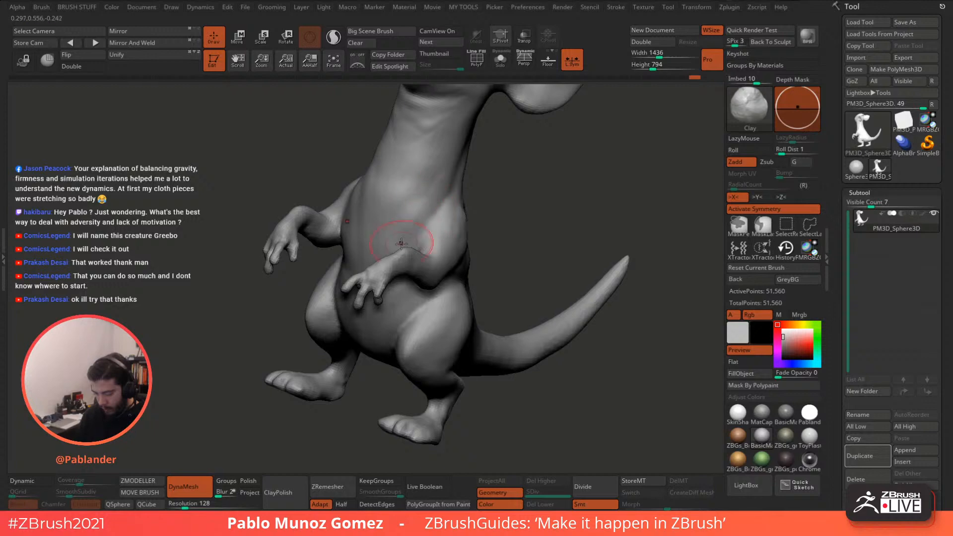
right_click_drag(415, 229, 463, 229)
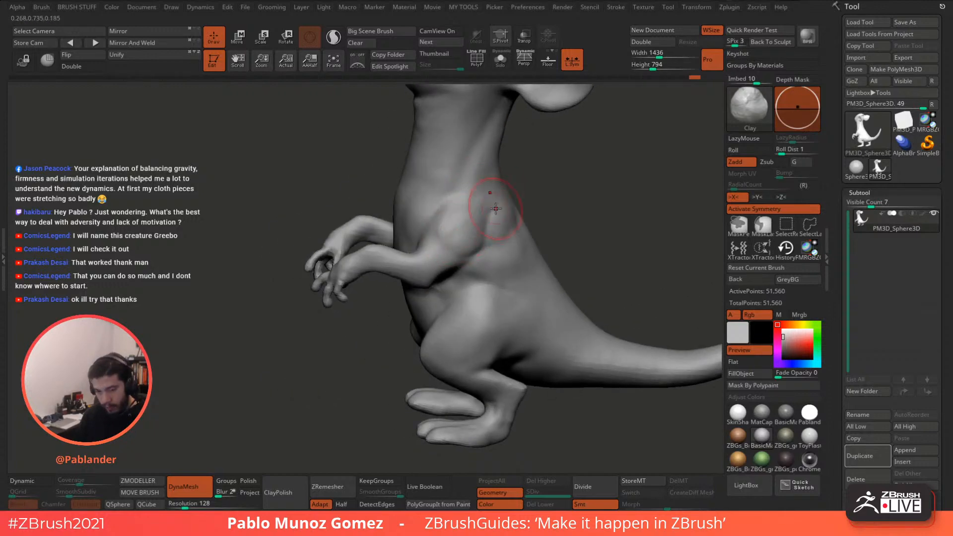
Step: Define the crease around the shoulder and the base of the neck with the DamStandard brush
key("b")
key("d")
key("s")
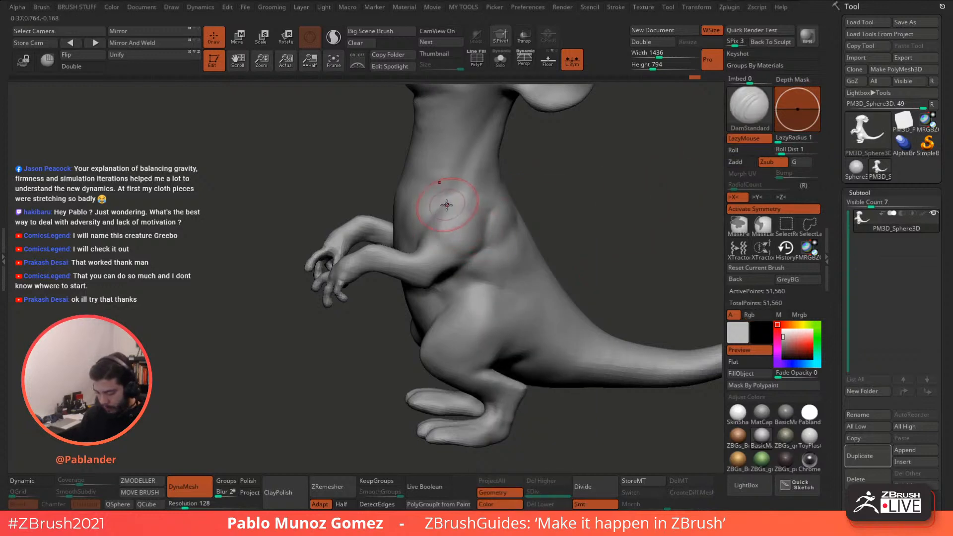
mouse_move(447, 202)
left_mouse_down()
mouse_move(451, 213)
mouse_move(472, 213)
mouse_move(462, 256)
mouse_move(467, 201)
left_mouse_up()
mouse_move(556, 198)
right_mouse_down()
mouse_move(587, 189)
mouse_move(552, 215)
mouse_move(509, 189)
mouse_move(528, 209)
right_mouse_up()
Step: Adjust the sides of the head and the shape of the ears with the Move brush
key("space")
key("b")
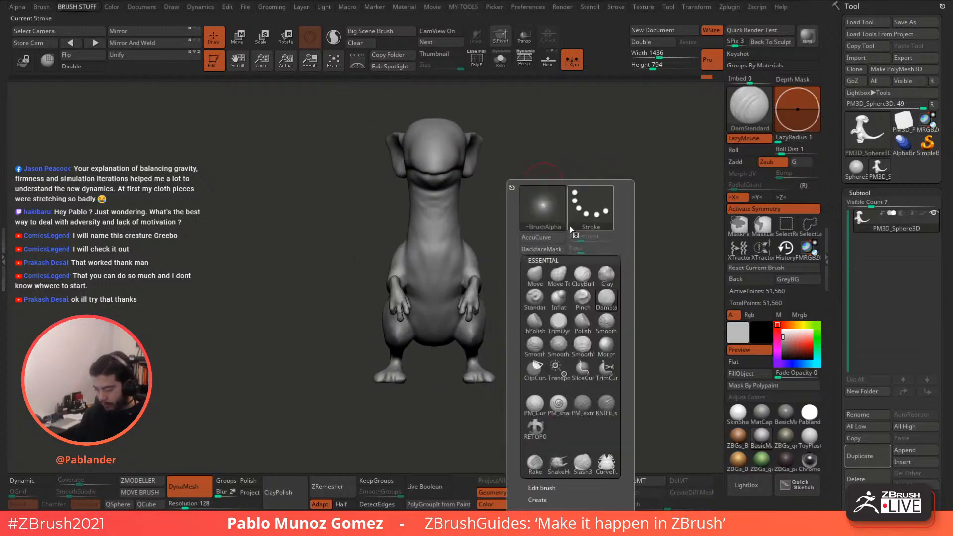
key("m")
key("v")
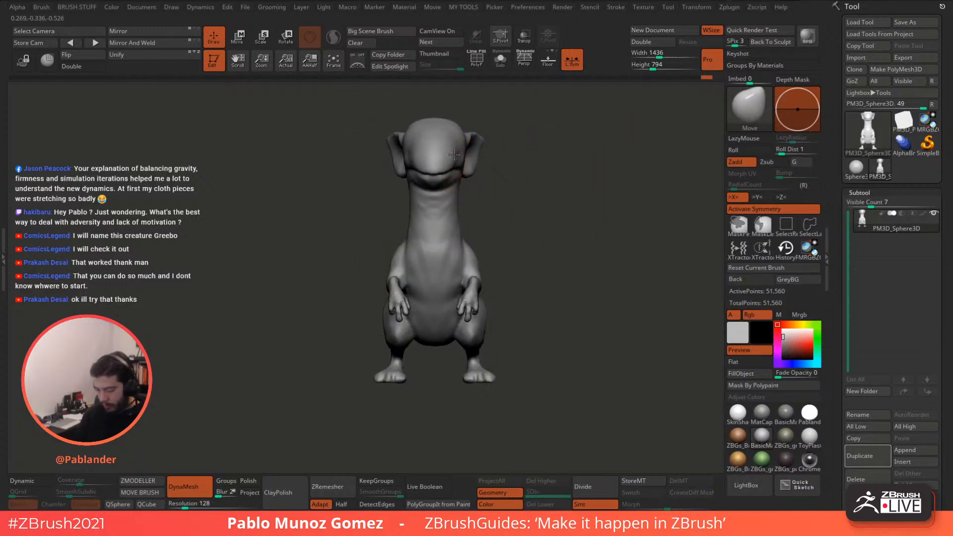
right_click_drag(461, 164, 509, 167)
left_click_drag(510, 168, 511, 174)
mouse_move(533, 162)
right_mouse_down("shift")
mouse_move(565, 165)
mouse_move(472, 151)
mouse_move(514, 165)
mouse_move(485, 160)
right_mouse_up("shift")
key("space")
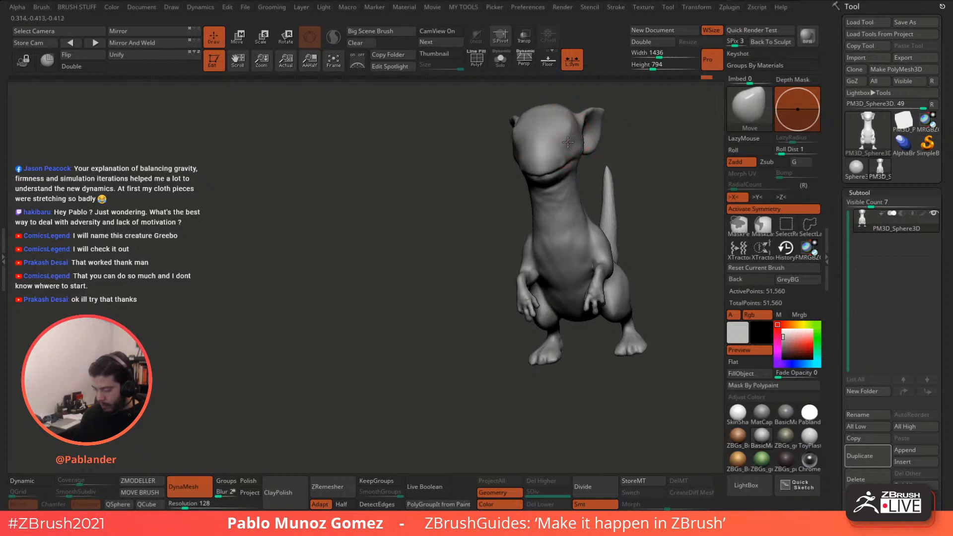
Step: Turn on perspective display and check the creature's overall proportions from a three-quarter angle
right_click_drag(566, 128, 542, 156)
key("p")
right_click_drag(591, 172, 602, 207)
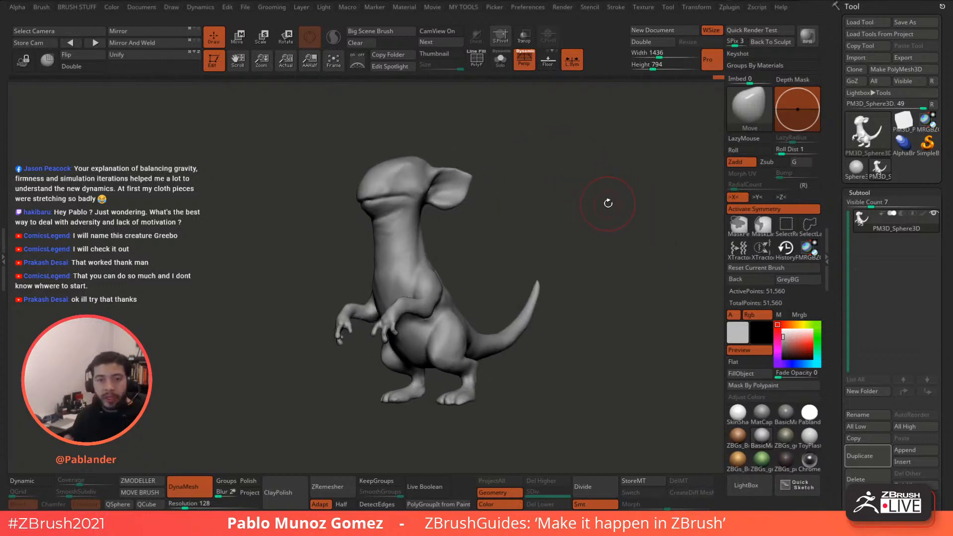
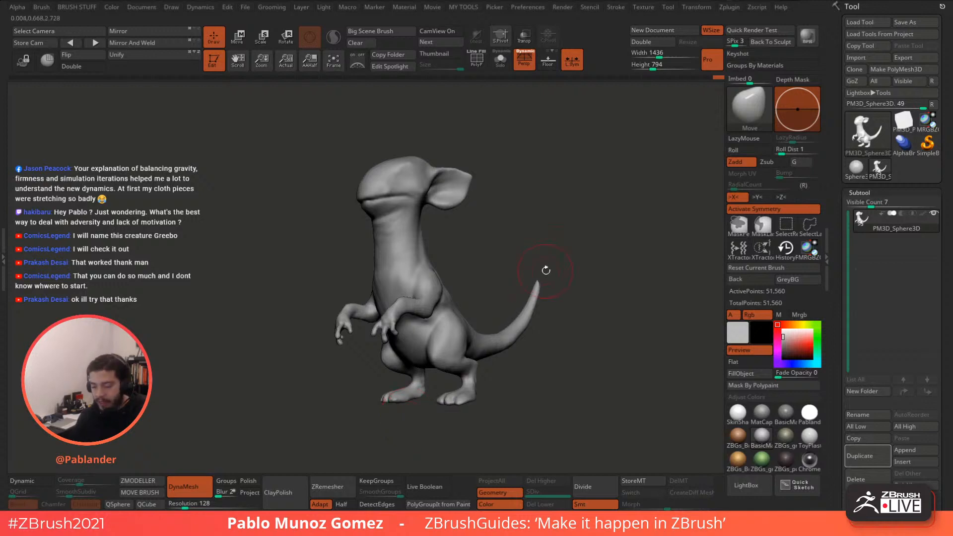
left_click_drag(571, 212, 571, 211)
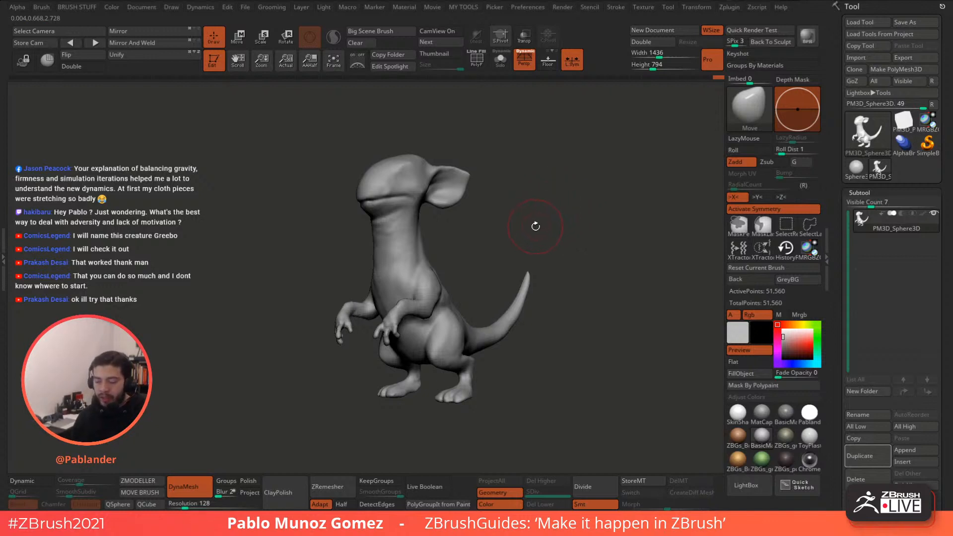
Step: Reshape the ears, forehead and snout in perspective with the Move brush
mouse_move(544, 198)
left_mouse_down()
mouse_move(555, 187)
mouse_move(532, 166)
mouse_move(538, 156)
mouse_move(531, 177)
mouse_move(552, 187)
left_mouse_up()
left_click_drag(524, 202, 521, 207)
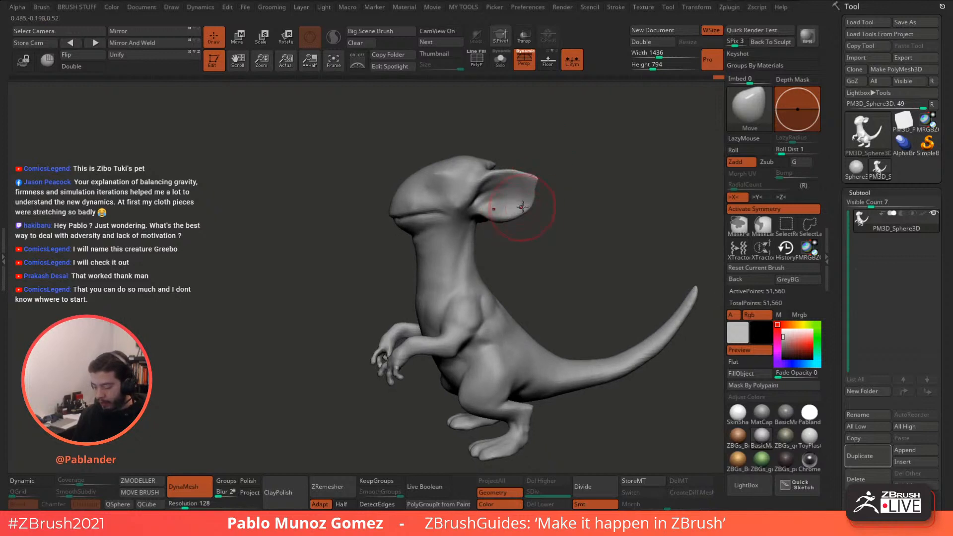
left_click_drag(539, 159, 543, 160)
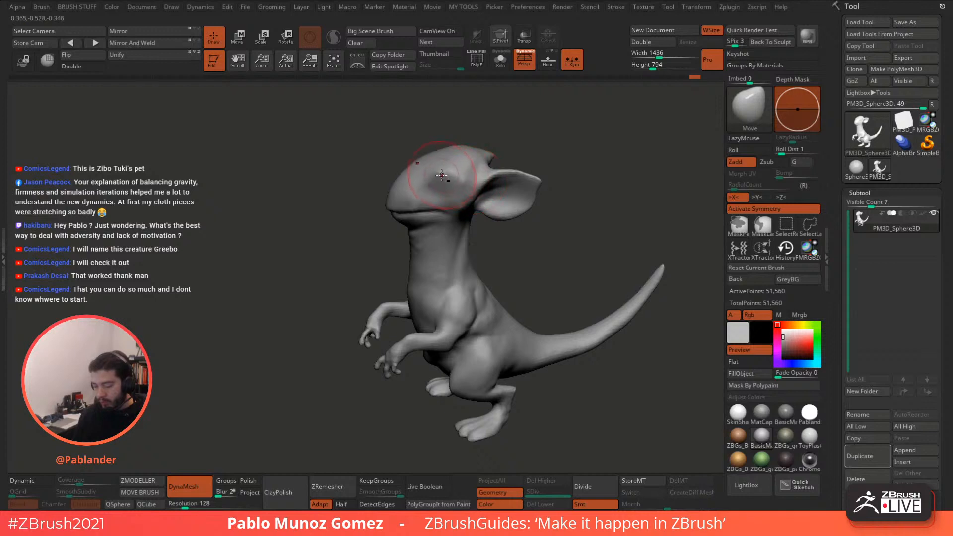
mouse_move(449, 172)
right_mouse_down()
mouse_move(469, 172)
mouse_move(485, 151)
mouse_move(465, 167)
mouse_move(545, 151)
right_mouse_up()
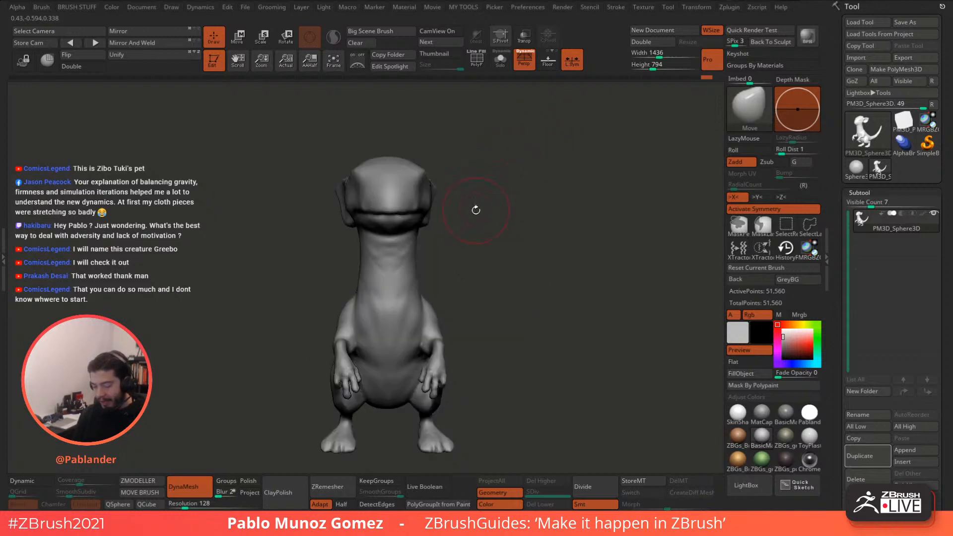
Step: Adjust the placement of the arms against the body with the Move brush, using front and side views
right_click_drag(475, 209, 519, 171, "alt")
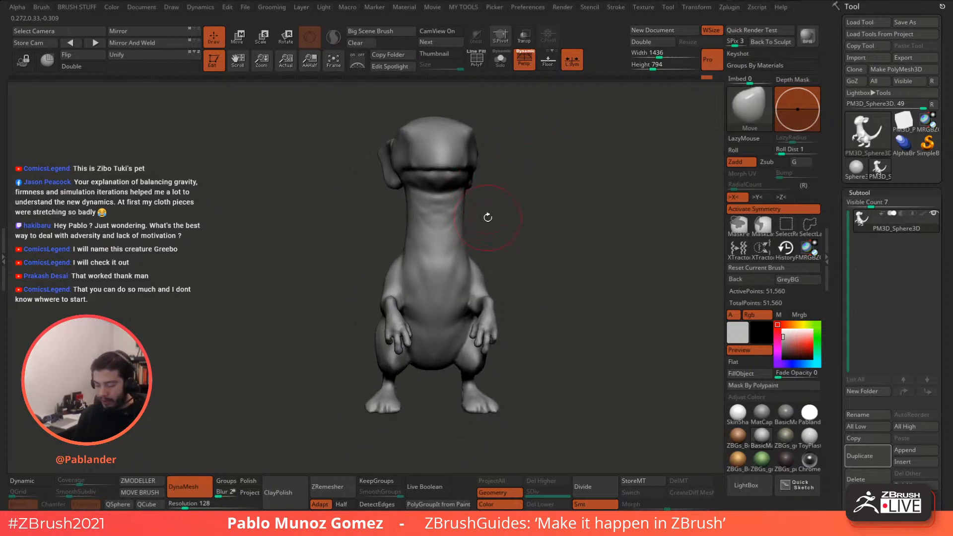
mouse_move(487, 217)
right_mouse_down("alt")
mouse_move(505, 202)
mouse_move(502, 219)
mouse_move(509, 175)
right_mouse_up("alt")
right_click(515, 183)
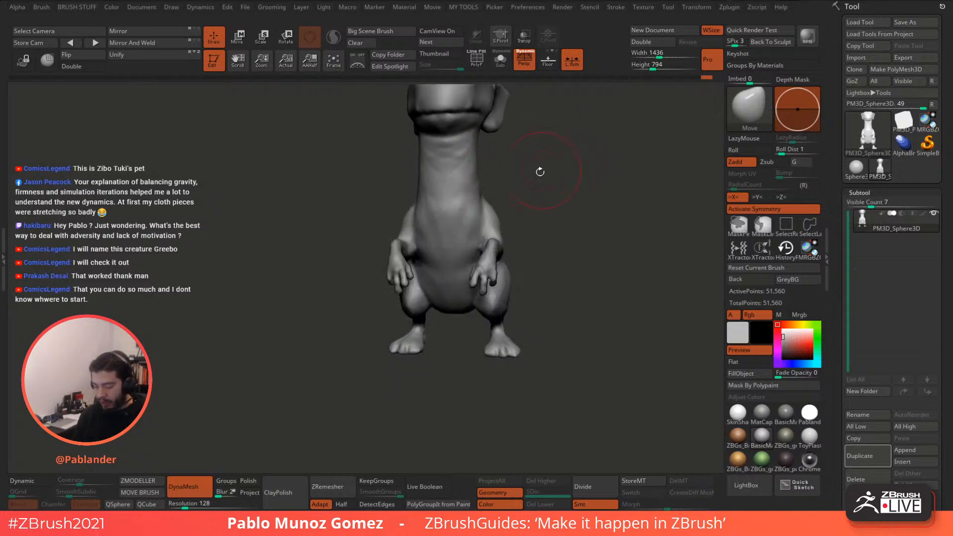
right_click(481, 246)
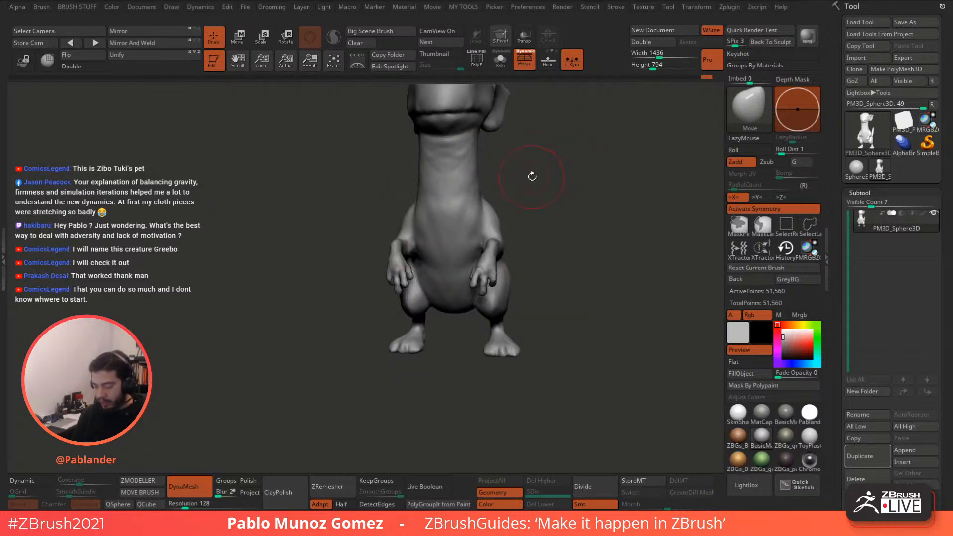
mouse_move(531, 174)
right_mouse_down()
mouse_move(541, 174)
mouse_move(489, 218)
mouse_move(467, 223)
right_mouse_up()
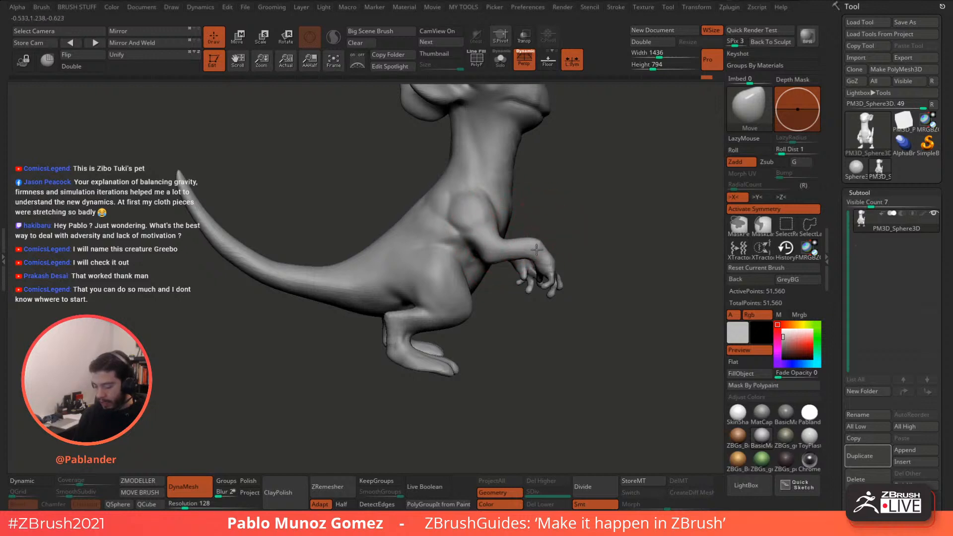
mouse_move(565, 223)
left_mouse_down()
mouse_move(561, 183)
mouse_move(525, 234)
left_mouse_up()
key("space")
left_click(578, 169)
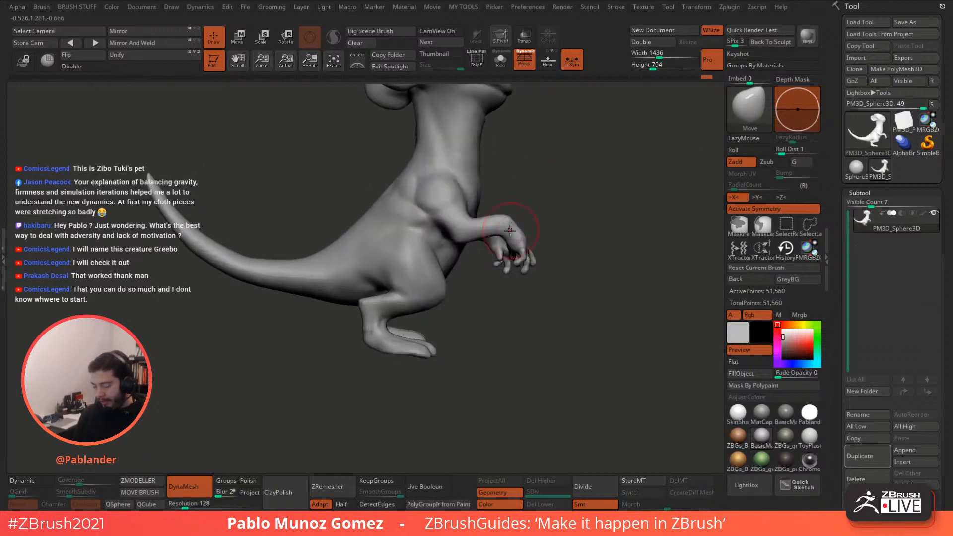
Step: Shape the bend of the wrists and the backs of the hands with a resized Move brush
right_click_drag(513, 224, 528, 208)
mouse_move(528, 248)
right_mouse_down("ctrl")
mouse_move(536, 253)
mouse_move(559, 225)
mouse_move(573, 192)
mouse_move(562, 205)
mouse_move(567, 183)
mouse_move(563, 195)
mouse_move(502, 206)
right_mouse_up("ctrl")
key("space")
left_click(567, 185)
key("space")
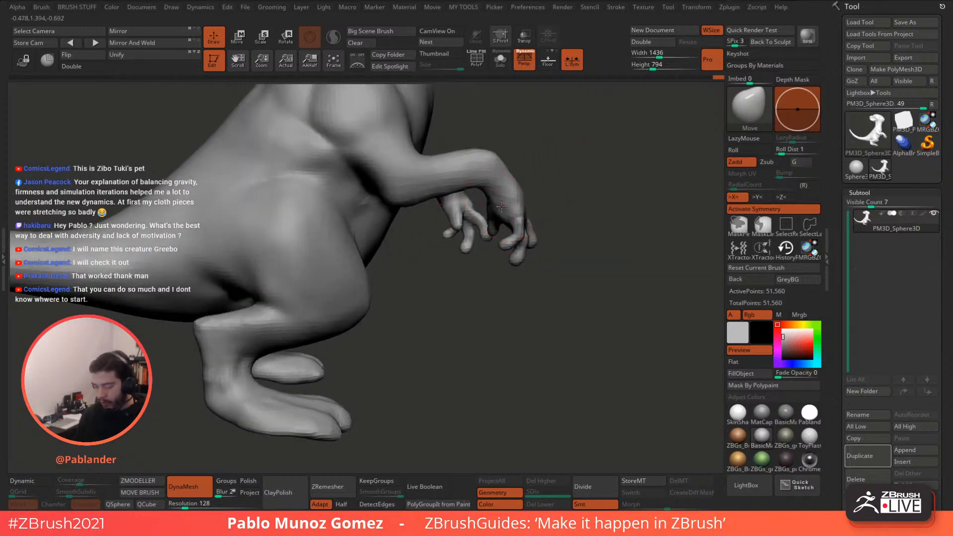
key("f")
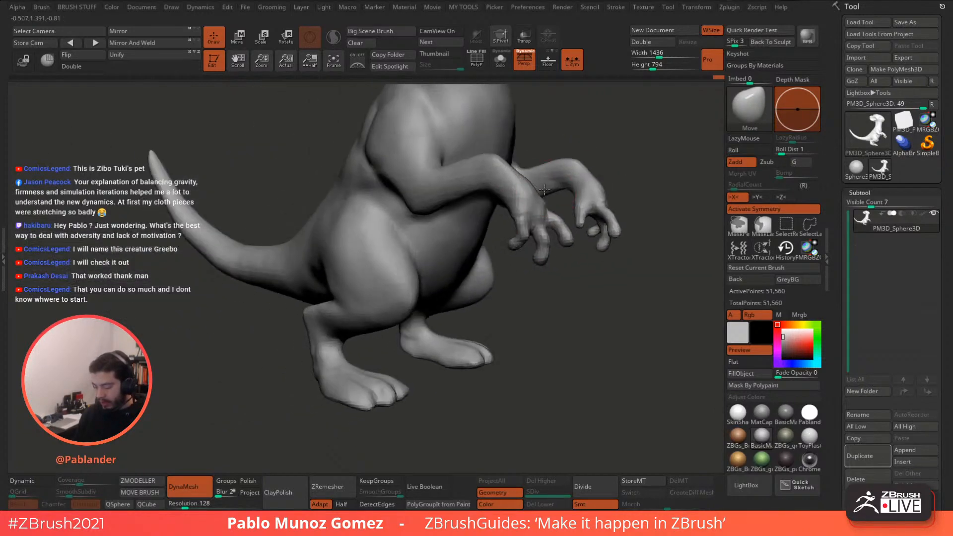
Step: Reposition the fingers and thumbs and adjust the width of the hands with the Move brush
right_click_drag(551, 208, 527, 206)
key("space")
left_click_drag(528, 208, 522, 209)
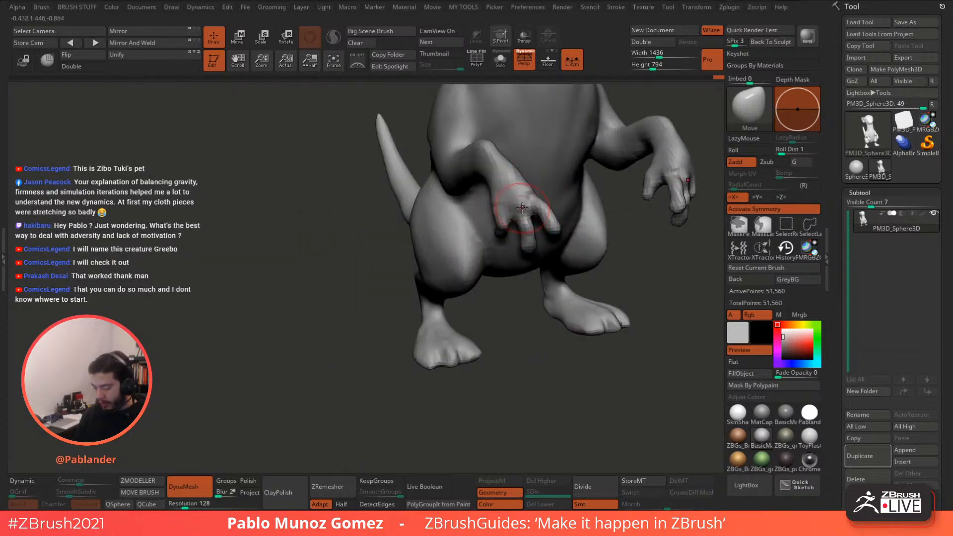
mouse_move(486, 208)
right_mouse_down()
mouse_move(563, 170)
mouse_move(591, 235)
mouse_move(588, 196)
right_mouse_up()
right_click(587, 198)
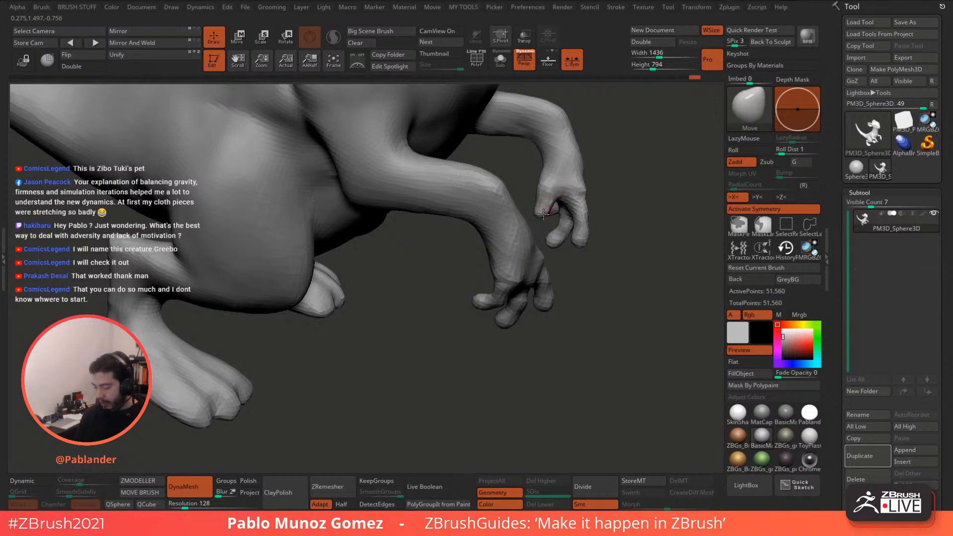
Step: Refine the shape of the forearms, wrists and hands with the Move brush, using side, three-quarter and front views
mouse_move(623, 178)
right_mouse_down()
mouse_move(565, 178)
mouse_move(602, 170)
mouse_move(514, 194)
mouse_move(533, 151)
mouse_move(557, 138)
mouse_move(558, 169)
mouse_move(598, 154)
mouse_move(539, 189)
right_mouse_up()
left_click_drag(540, 189, 553, 152)
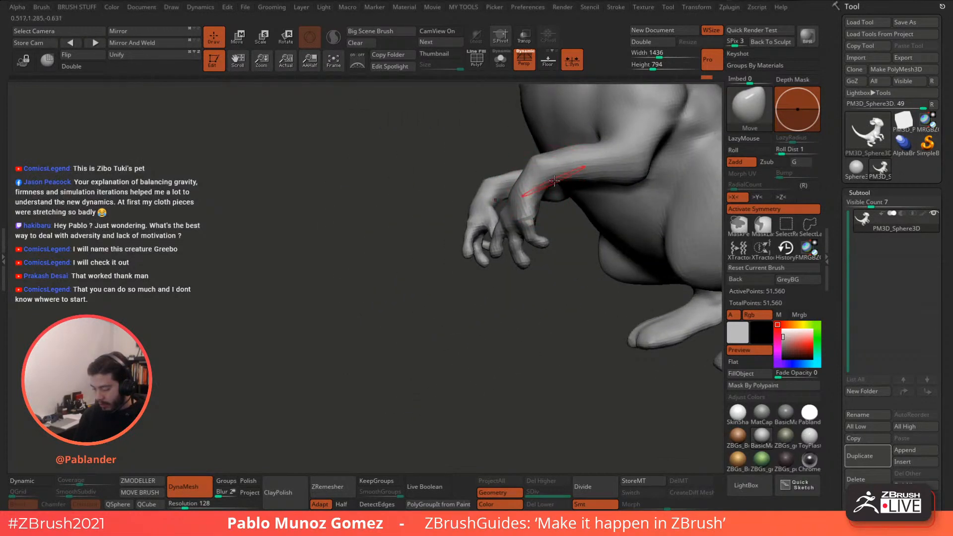
right_click_drag(579, 153, 546, 172, "alt")
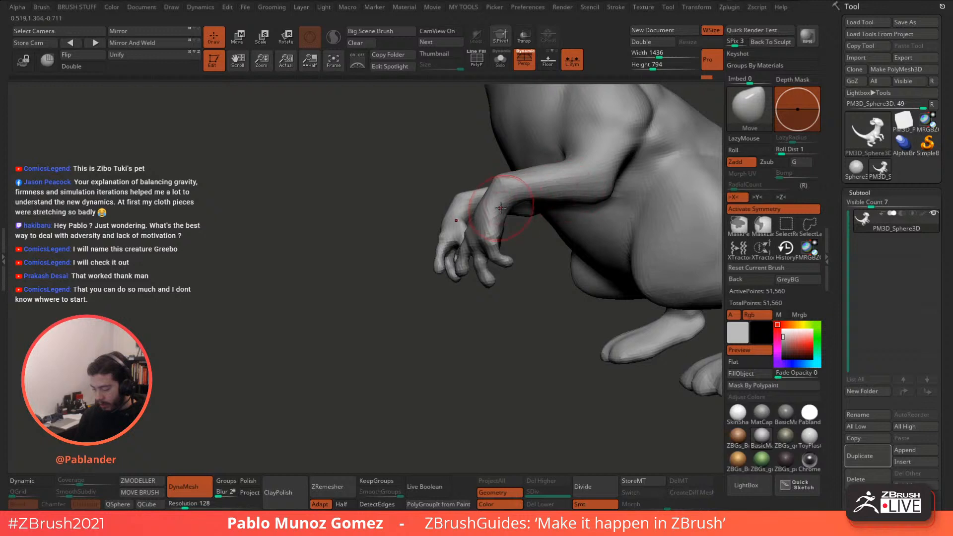
mouse_move(500, 220)
right_mouse_down()
mouse_move(457, 204)
mouse_move(457, 214)
right_mouse_up()
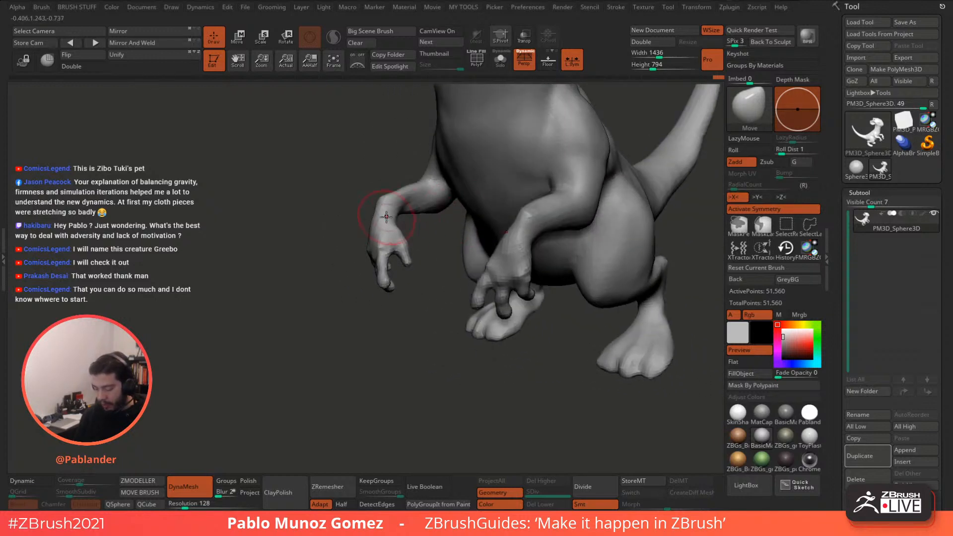
mouse_move(392, 212)
right_mouse_down()
mouse_move(437, 202)
mouse_move(455, 221)
mouse_move(464, 217)
mouse_move(452, 225)
mouse_move(446, 199)
mouse_move(488, 181)
right_mouse_up()
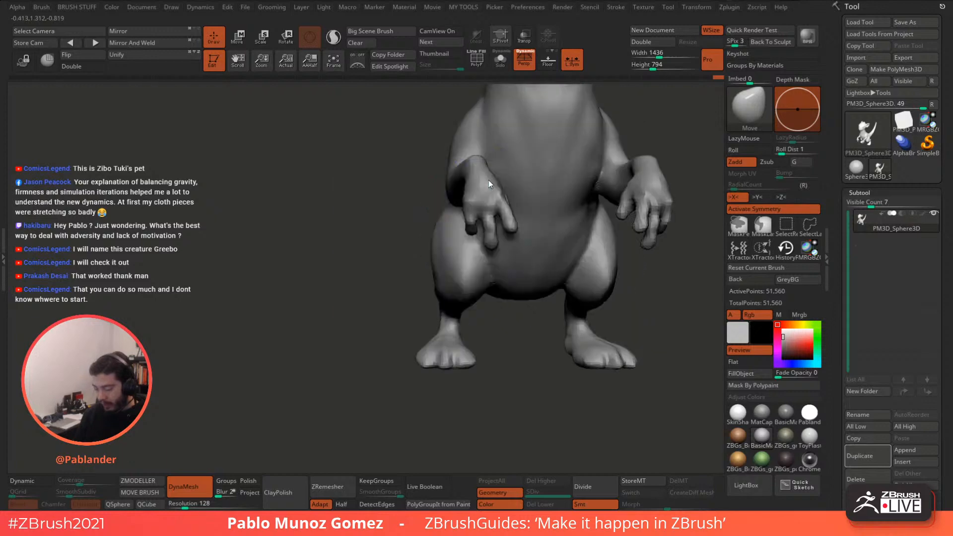
right_click_drag(643, 171, 612, 185, "alt")
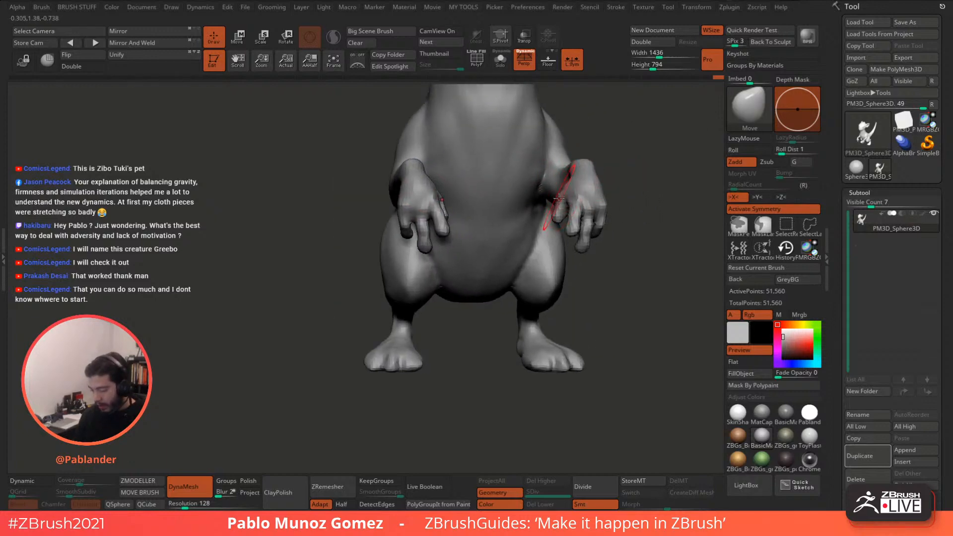
right_click_drag(406, 175, 442, 212)
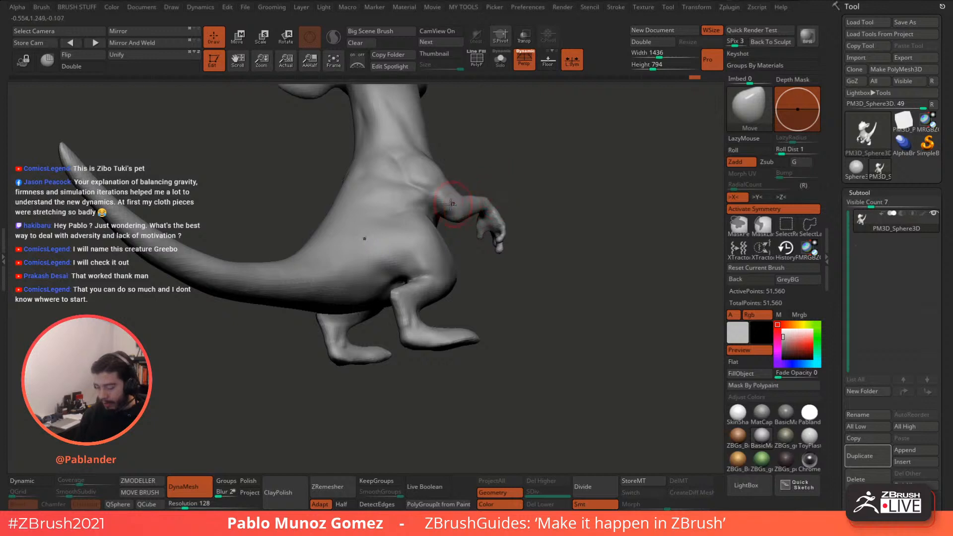
Step: Smooth the surface around the shoulder and the front of the neck
mouse_move(531, 170)
right_mouse_down()
mouse_move(560, 174)
mouse_move(546, 153)
mouse_move(484, 123)
mouse_move(536, 162)
right_mouse_up()
left_click_drag(425, 205, 429, 177, "shift")
mouse_move(559, 180)
right_mouse_down()
mouse_move(538, 155)
mouse_move(461, 149)
right_mouse_up()
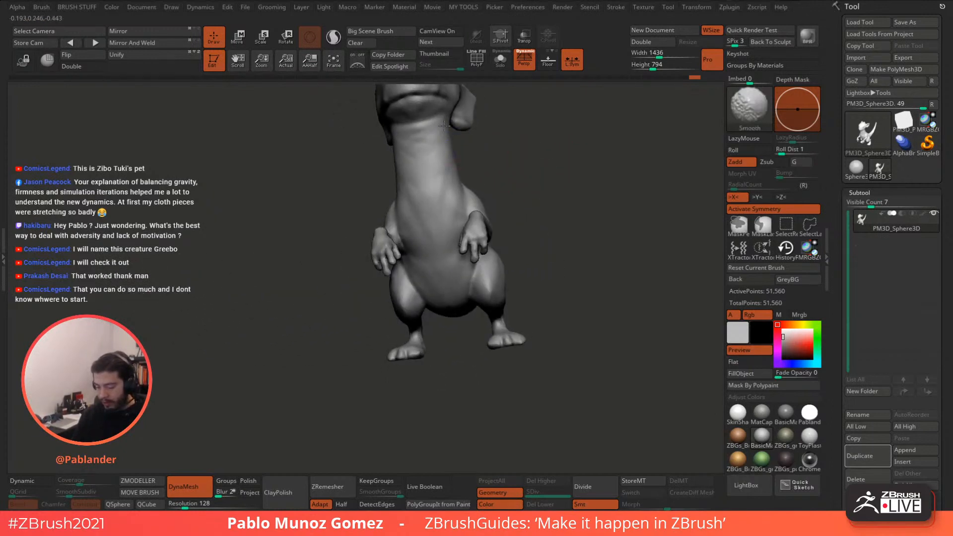
left_click_drag(443, 126, 423, 153, "shift")
mouse_move(483, 158)
right_mouse_down()
mouse_move(511, 149)
mouse_move(527, 166)
mouse_move(527, 144)
mouse_move(526, 194)
right_mouse_up()
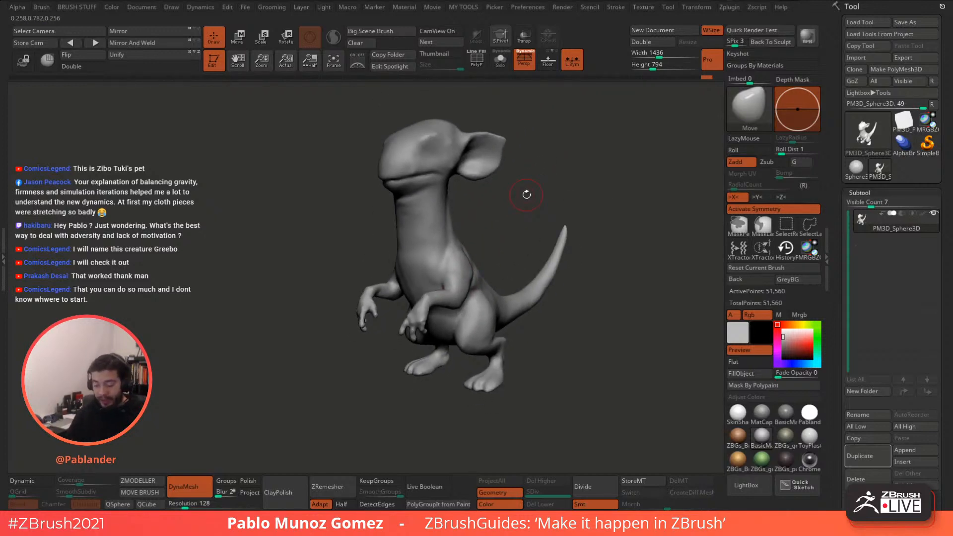
Step: Refine the contours of the head, neck and back with the Move brush, using three-quarter and side views
right_click_drag(552, 186, 504, 202)
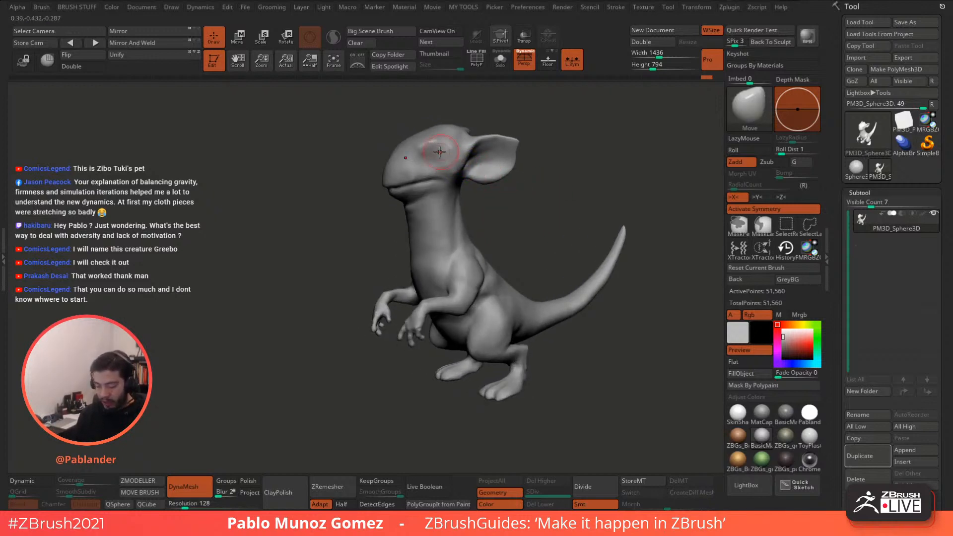
right_click_drag(525, 156, 540, 182)
key("space")
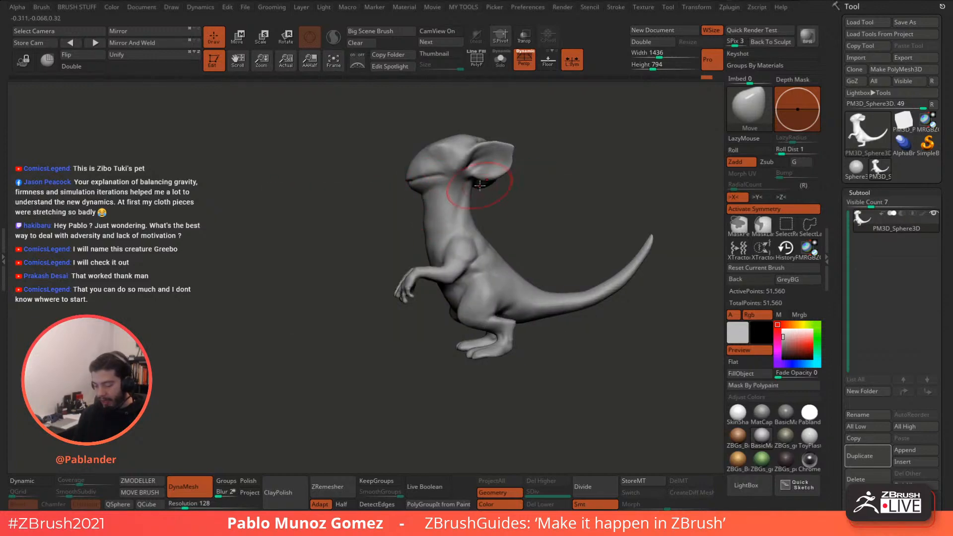
mouse_move(480, 184)
right_mouse_down()
mouse_move(479, 196)
mouse_move(471, 171)
mouse_move(518, 199)
mouse_move(530, 187)
mouse_move(487, 194)
right_mouse_up()
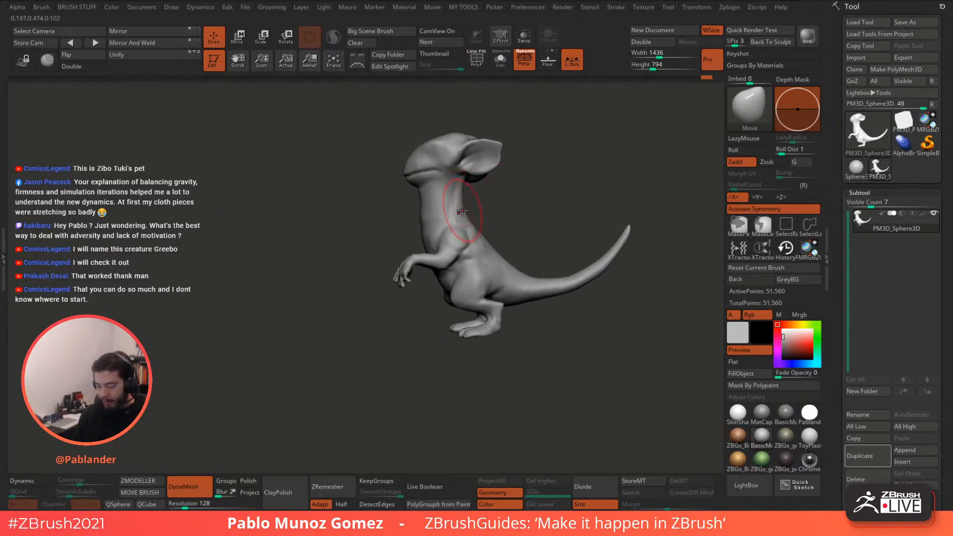
mouse_move(463, 228)
right_mouse_down()
mouse_move(508, 206)
mouse_move(501, 187)
mouse_move(524, 185)
mouse_move(494, 167)
mouse_move(502, 157)
mouse_move(460, 179)
mouse_move(543, 182)
mouse_move(539, 206)
right_mouse_up()
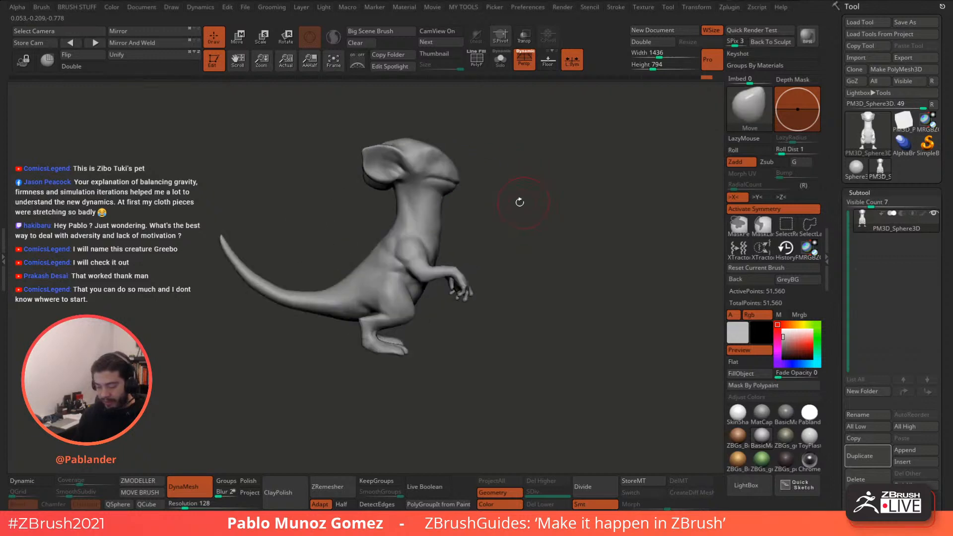
right_click_drag(430, 149, 517, 149)
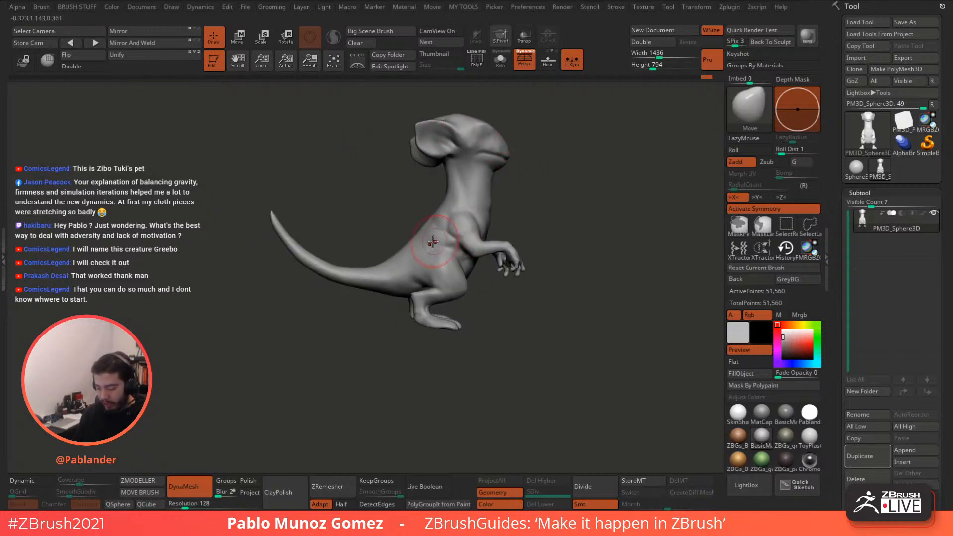
Step: Reshape the tail and its tip in side view with a resized Move brush
key("space")
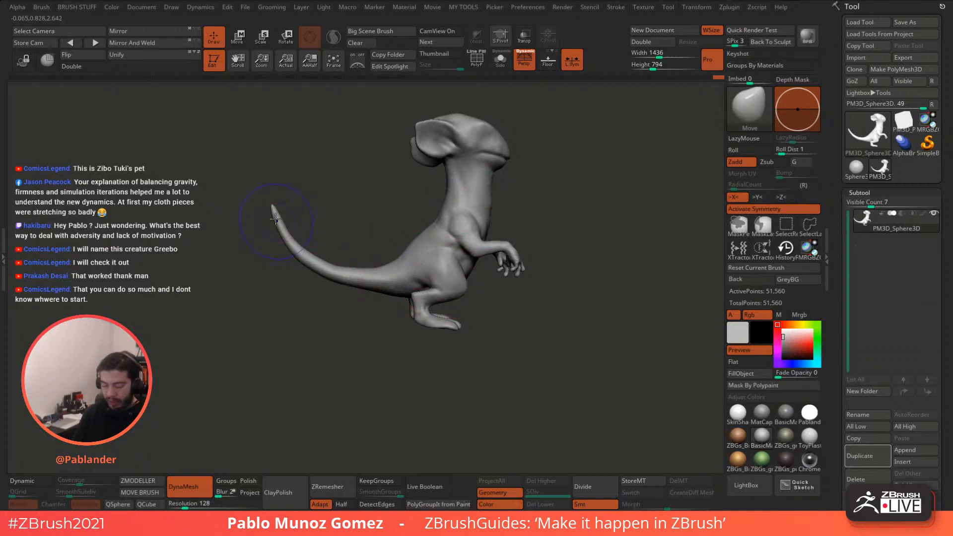
key("shift")
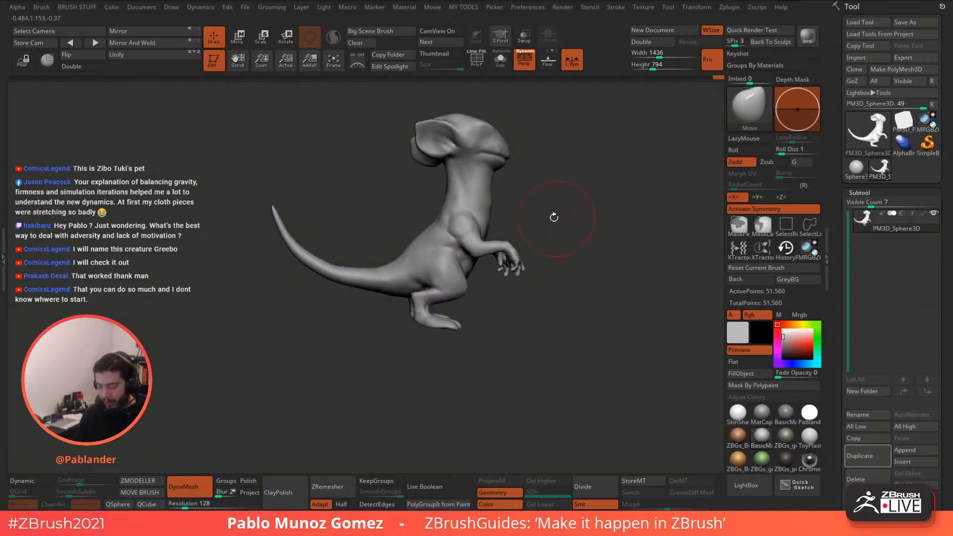
mouse_move(573, 217)
left_mouse_down("shift")
mouse_move(544, 215)
mouse_move(511, 244)
mouse_move(457, 255)
mouse_move(447, 281)
mouse_move(472, 319)
mouse_move(485, 281)
mouse_move(489, 305)
mouse_move(509, 320)
mouse_move(493, 219)
mouse_move(542, 226)
mouse_move(559, 206)
mouse_move(539, 214)
mouse_move(556, 205)
left_mouse_up("shift")
Step: Adjust the head, ears and neck proportions with a resized Move brush from front and three-quarter views
key("space")
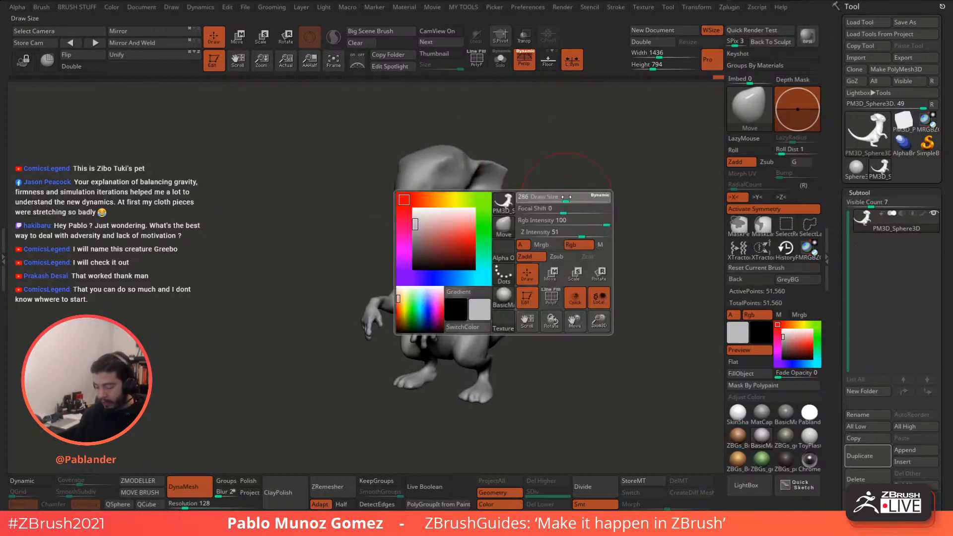
key("space")
left_click_drag(562, 173, 523, 193)
left_click_drag(541, 228, 573, 199)
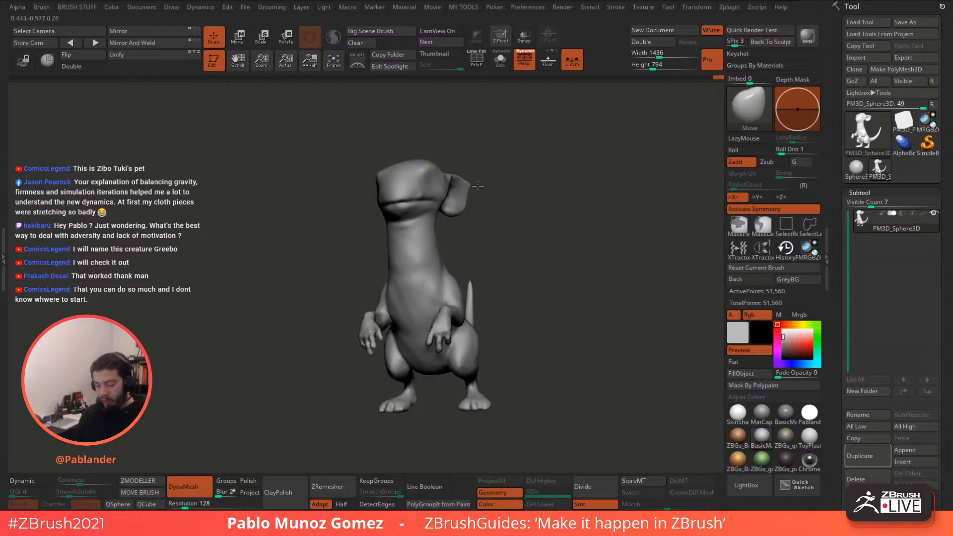
right_click_drag(448, 222, 476, 191)
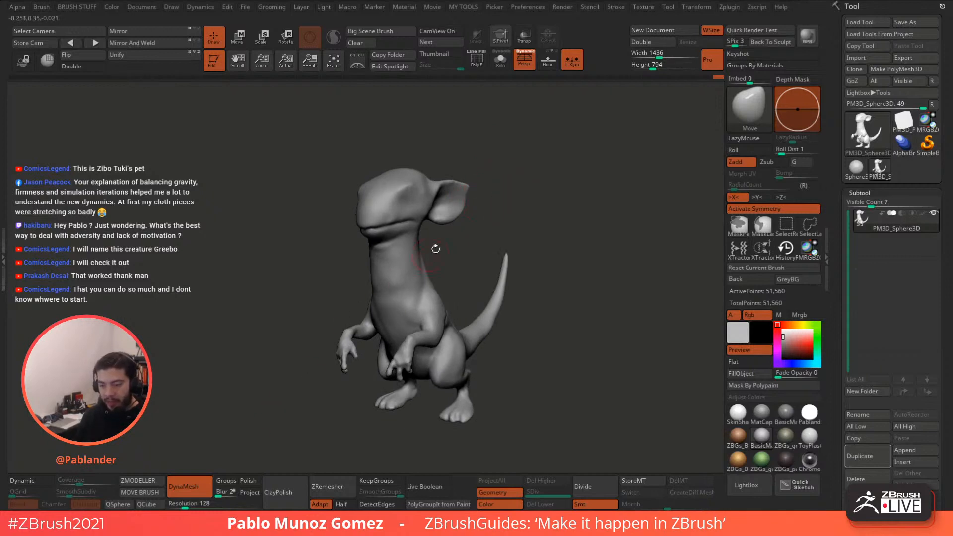
right_click_drag(436, 249, 515, 249, "ctrl")
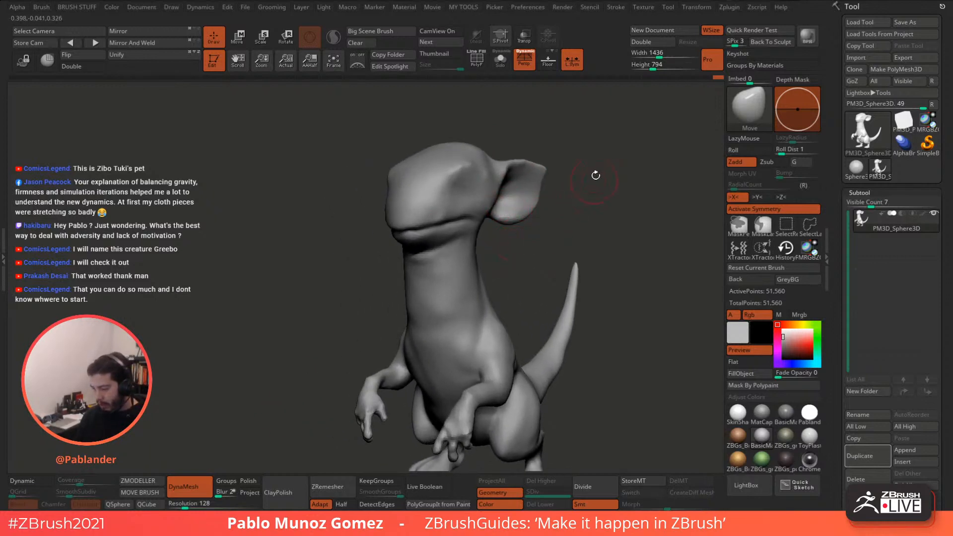
right_click_drag(539, 126, 574, 228)
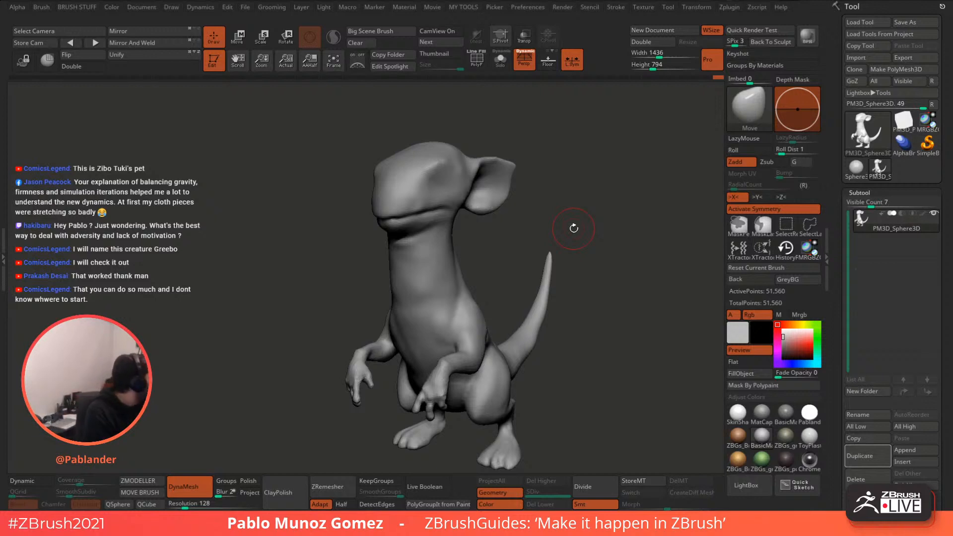
Step: Append a Sphere3D as a new subtool for the creature's eye
mouse_move(589, 266)
left_mouse_down()
mouse_move(566, 240)
mouse_move(590, 260)
mouse_move(578, 255)
mouse_move(629, 259)
mouse_move(556, 253)
left_mouse_up()
scroll(836, 276, "down", 1)
scroll(835, 276, "down", 3)
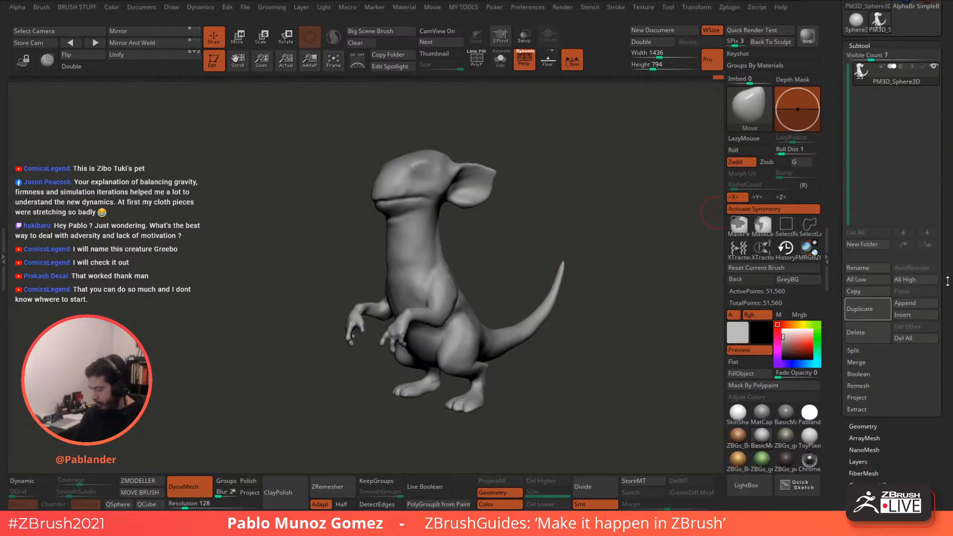
left_click(923, 303)
left_click(926, 303)
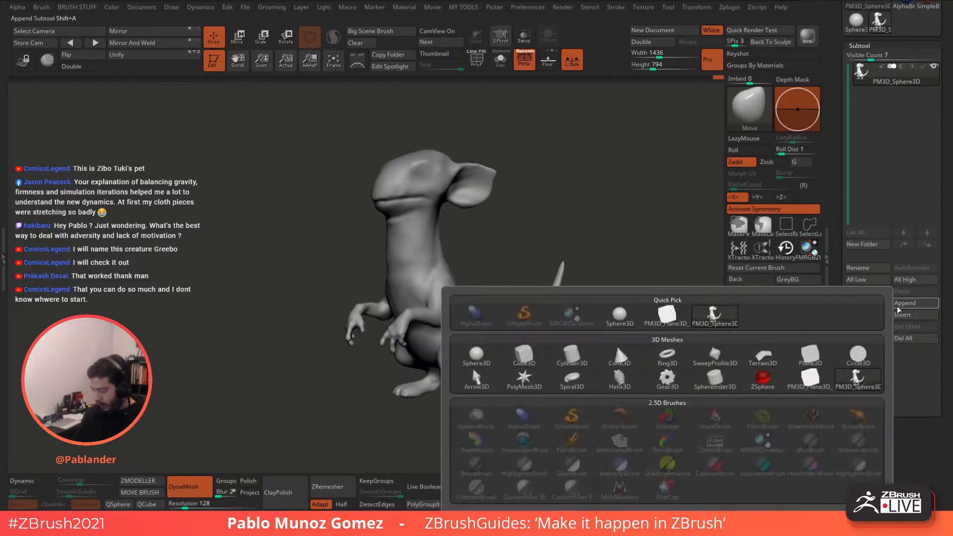
left_click(619, 317)
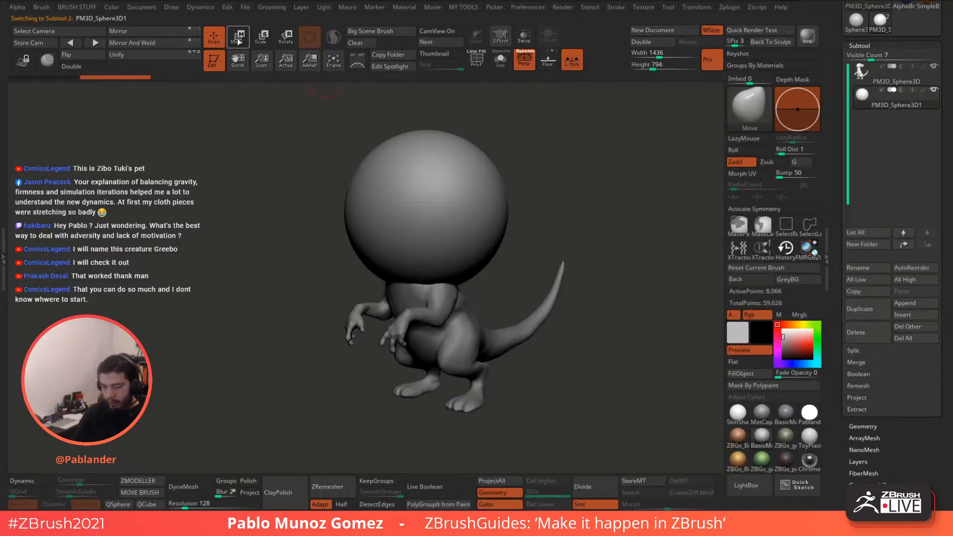
Step: Shrink the appended sphere to eyeball size and place it on the side of the head with the gizmo
left_click(238, 40)
left_click_drag(425, 211, 350, 219)
left_click_drag(466, 144, 525, 127, "shift")
left_click_drag(431, 162, 502, 164, "shift")
left_click_drag(394, 176, 386, 183)
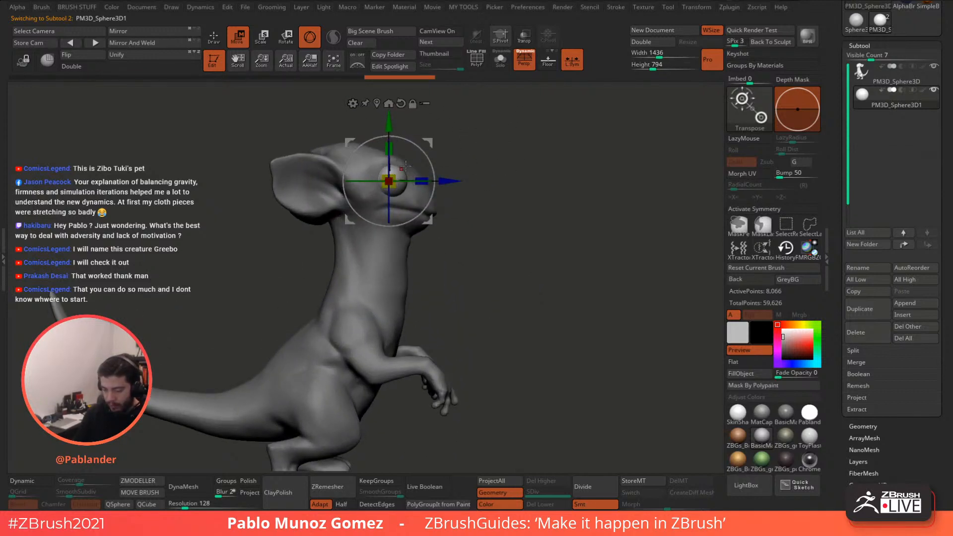
Step: Fine-tune the eyeball's position and scale in the eye area with the gizmo, using the side view
left_click_drag(429, 143, 432, 139)
left_click_drag(497, 132, 558, 135, "shift")
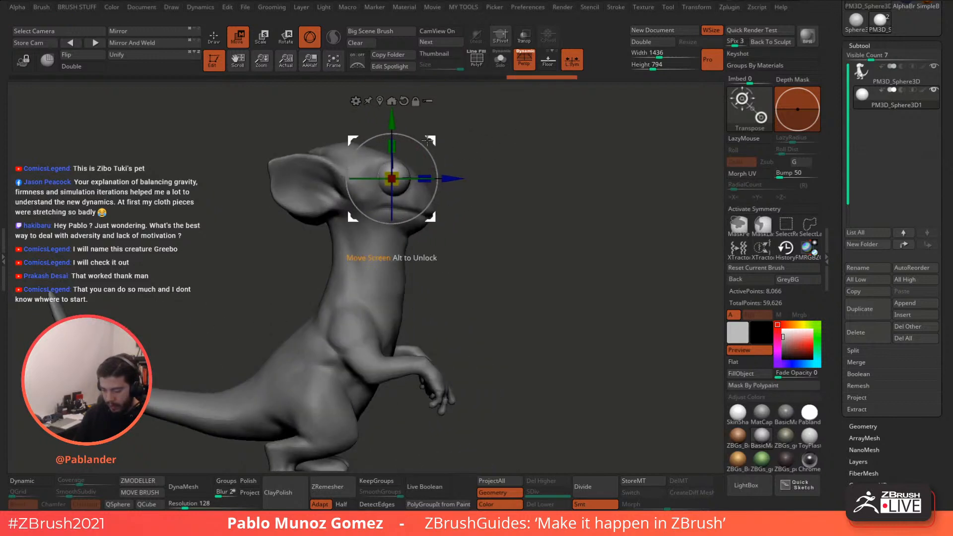
left_click_drag(428, 141, 432, 141)
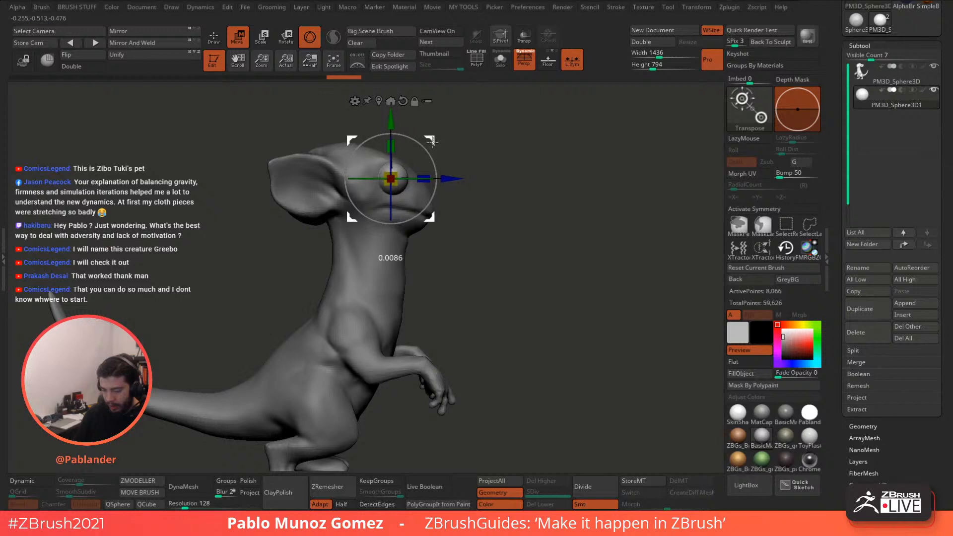
left_click_drag(395, 174, 398, 171)
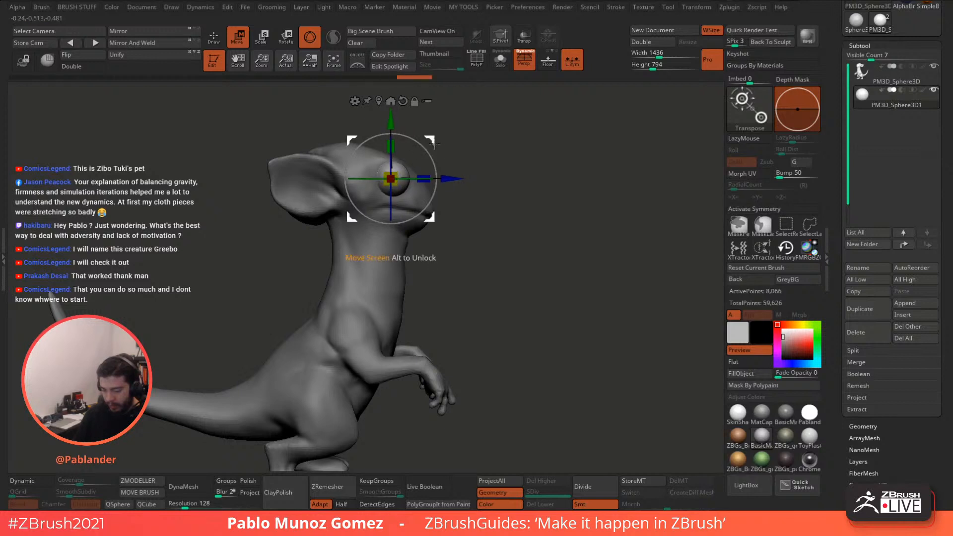
left_click_drag(434, 143, 434, 140)
left_click_drag(399, 167, 397, 169)
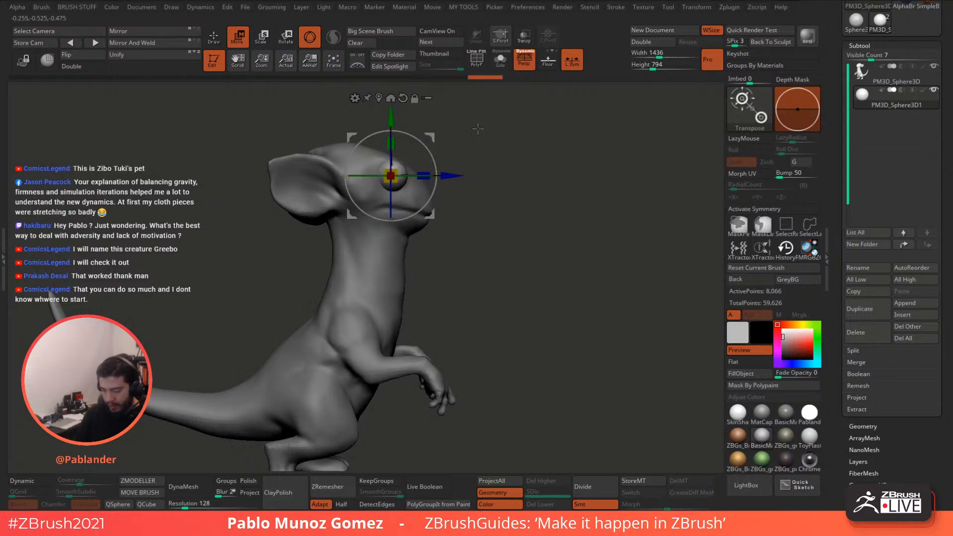
left_click_drag(478, 124, 554, 144)
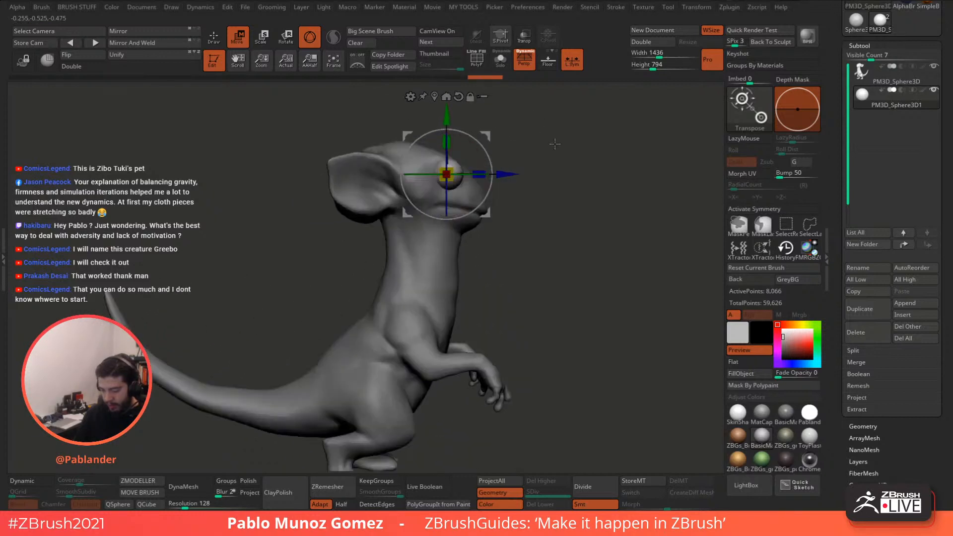
Step: Turn off local symmetry and apply Mirror And Weld to duplicate the eyeball on the opposite side of the head
left_click(214, 37)
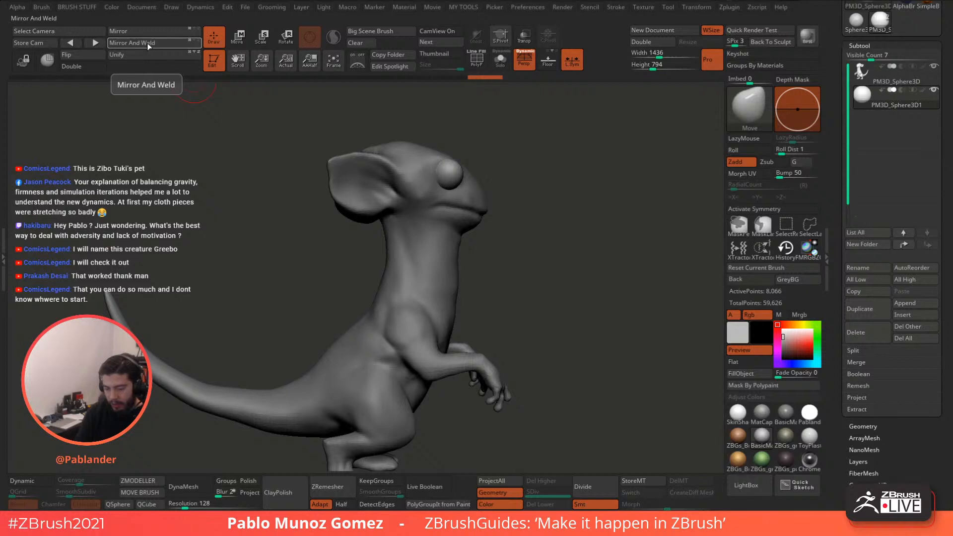
left_click_drag(497, 169, 534, 172)
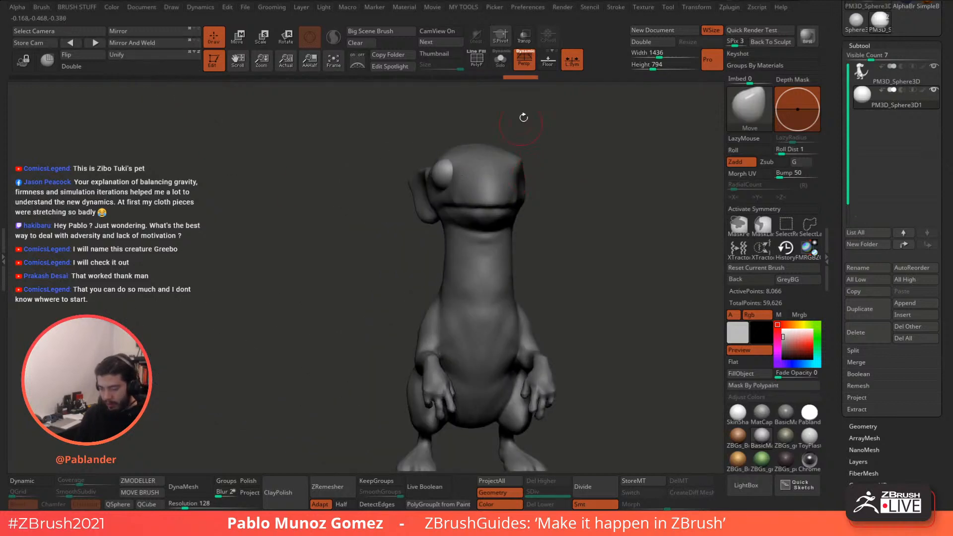
left_click(572, 59)
left_click(149, 42)
right_click_drag(555, 171, 556, 197, "ctrl")
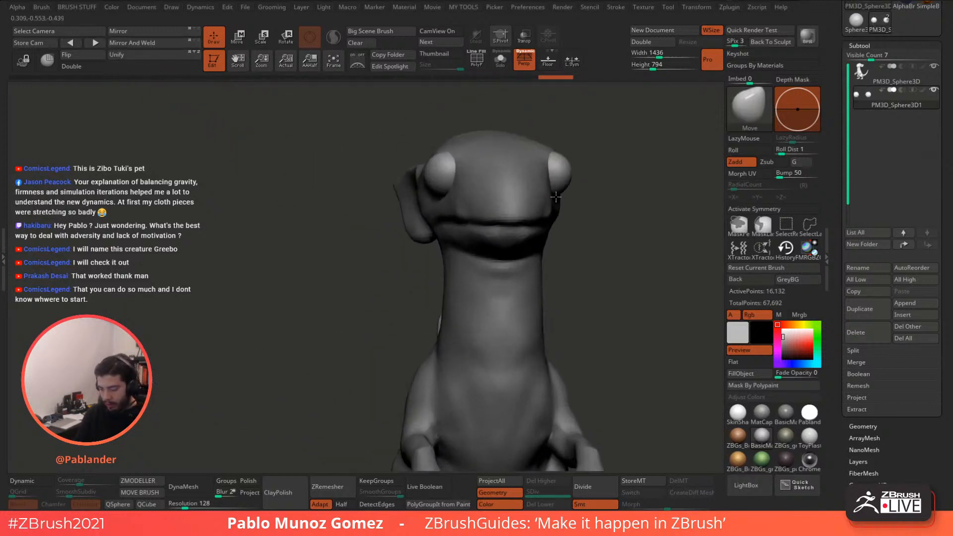
left_click_drag(556, 197, 552, 179)
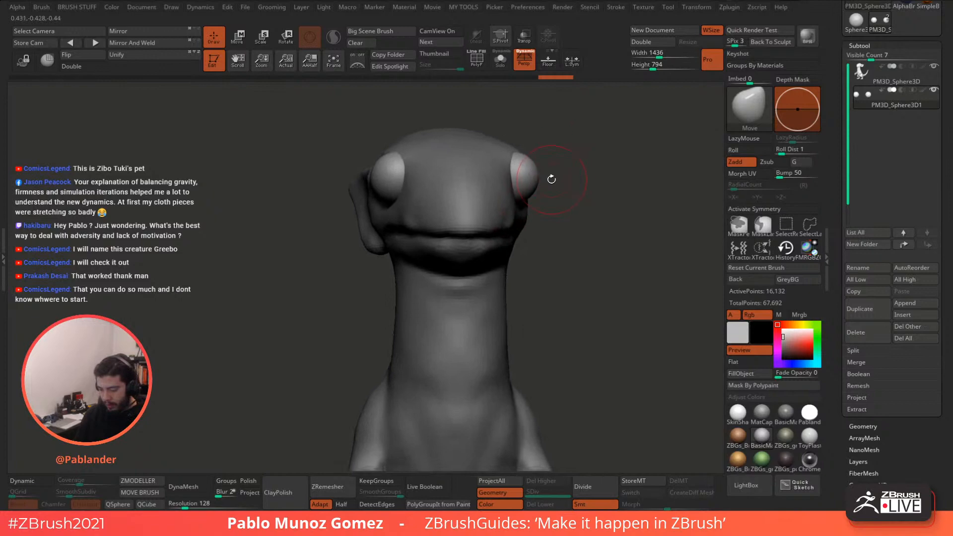
Step: Select the body subtool and build up a brow and upper eyelid ridge over the eyeball with the Standard brush
left_click(508, 173, "alt")
right_click_drag(507, 173, 545, 177)
key("2")
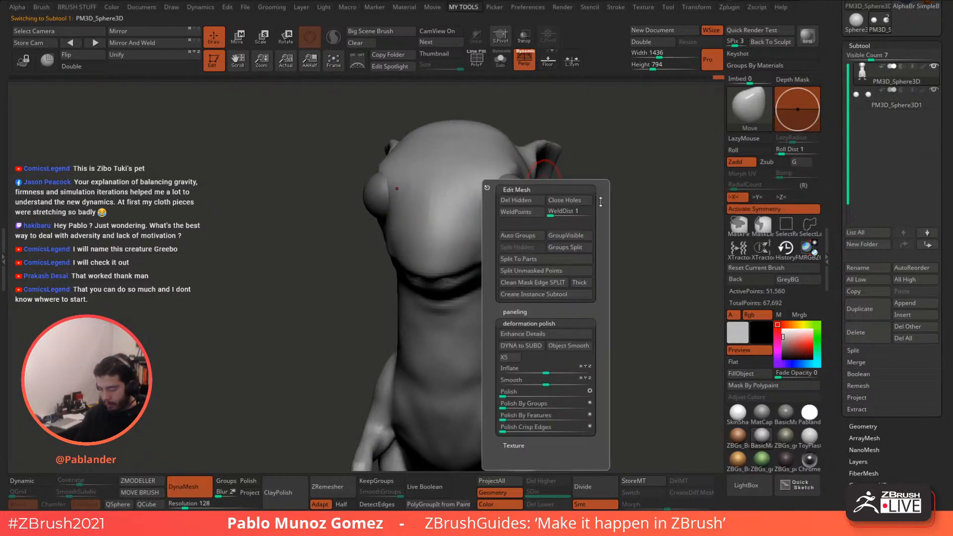
key("b")
key("s")
key("t")
key("space")
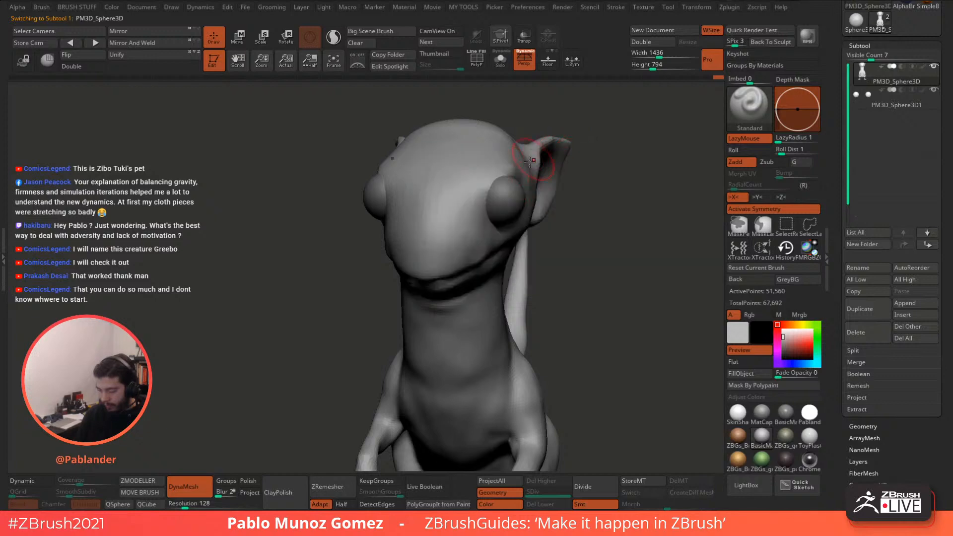
mouse_move(504, 172)
left_mouse_down()
mouse_move(481, 199)
mouse_move(485, 182)
left_mouse_up()
right_click_drag(500, 199, 471, 201)
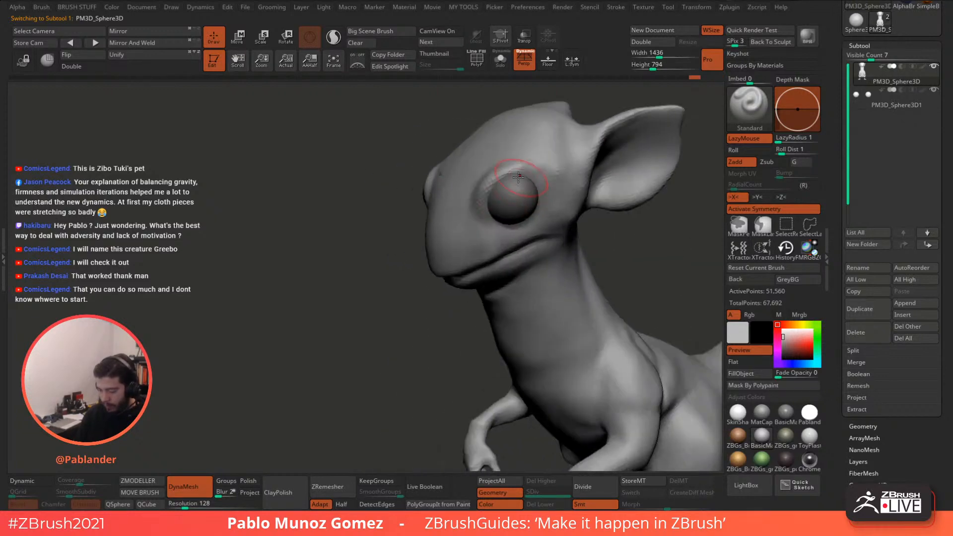
mouse_move(518, 177)
left_mouse_down()
mouse_move(552, 153)
mouse_move(540, 144)
mouse_move(538, 177)
left_mouse_up()
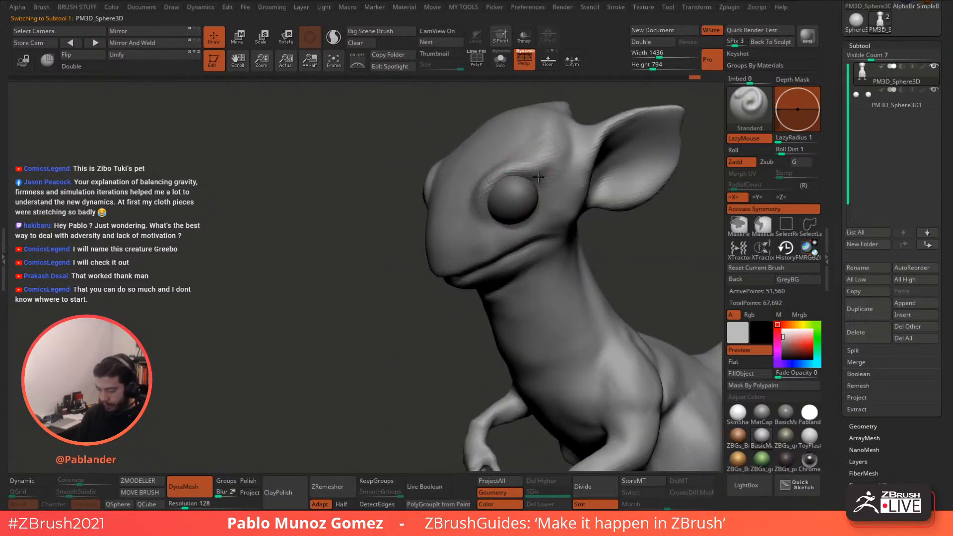
Step: Sculpt the lower eyelid behind and below the eyeball, refresh the body's DynaMesh and smooth the area
right_click_drag(539, 186, 506, 261)
key("space")
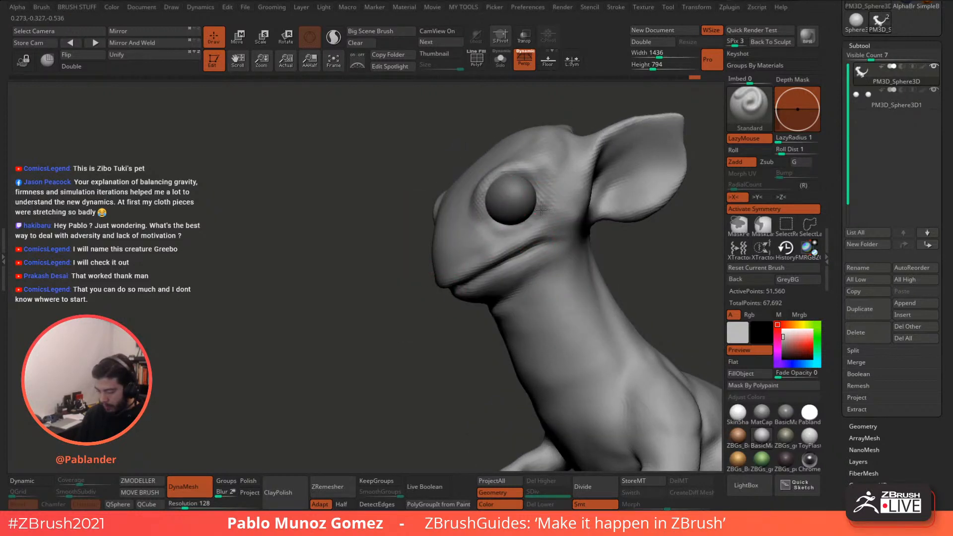
mouse_move(541, 209)
left_mouse_down()
mouse_move(518, 219)
mouse_move(541, 201)
mouse_move(516, 225)
left_mouse_up()
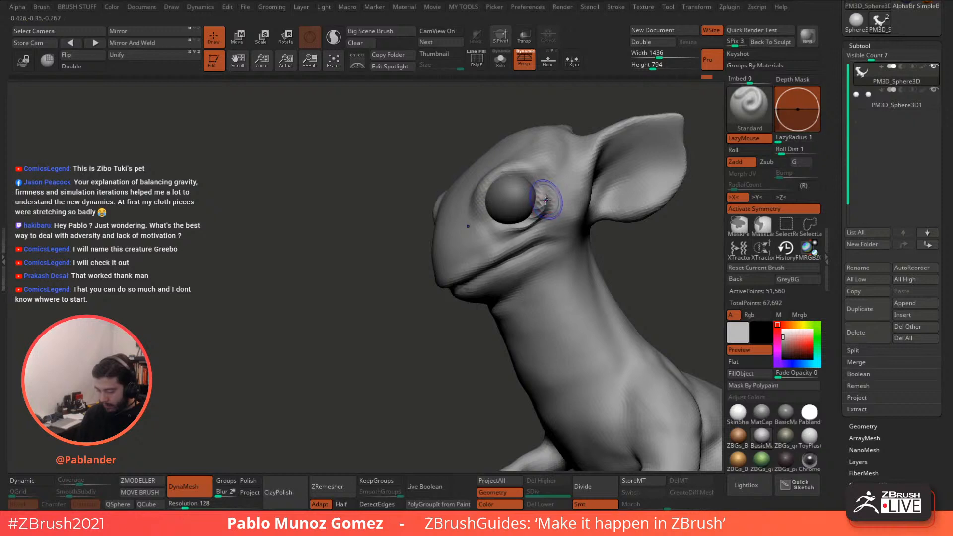
left_click_drag(432, 306, 417, 320, "ctrl")
mouse_move(545, 231)
left_mouse_down("shift")
mouse_move(517, 219)
mouse_move(493, 233)
left_mouse_up("shift")
Step: Isolate the body in Solo mode and sculpt the eye socket and its surrounding rim with the Standard brush
left_click(500, 60)
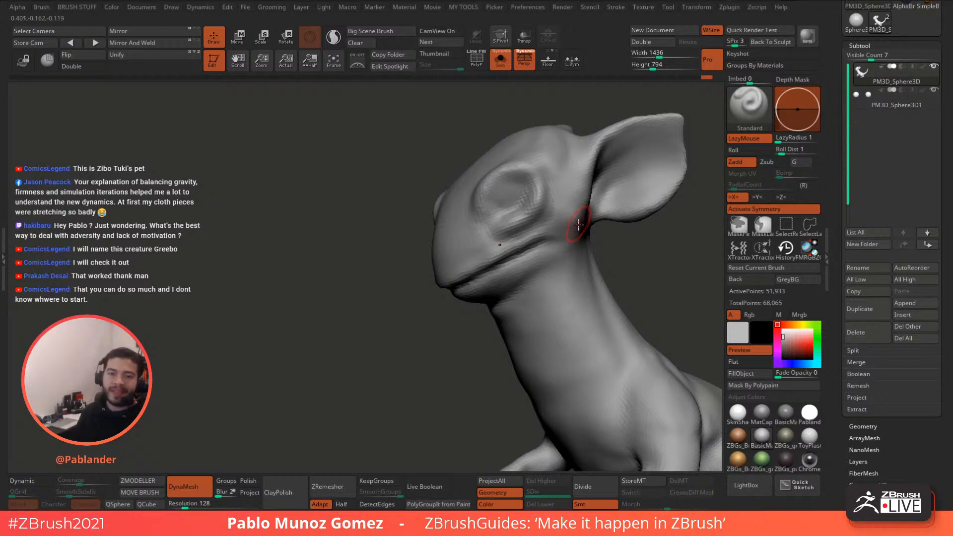
mouse_move(579, 229)
right_mouse_down()
mouse_move(515, 226)
mouse_move(497, 202)
mouse_move(452, 207)
right_mouse_up()
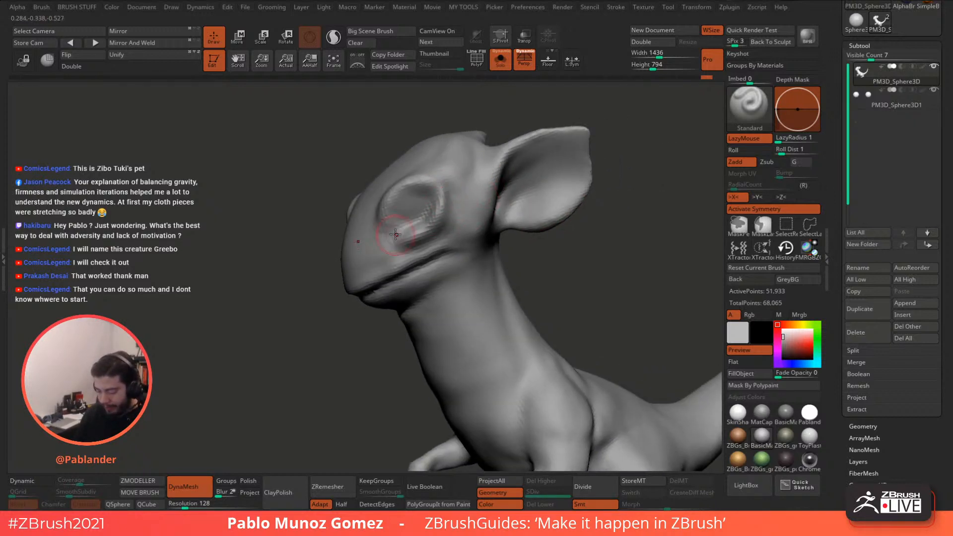
right_click_drag(401, 223, 474, 249)
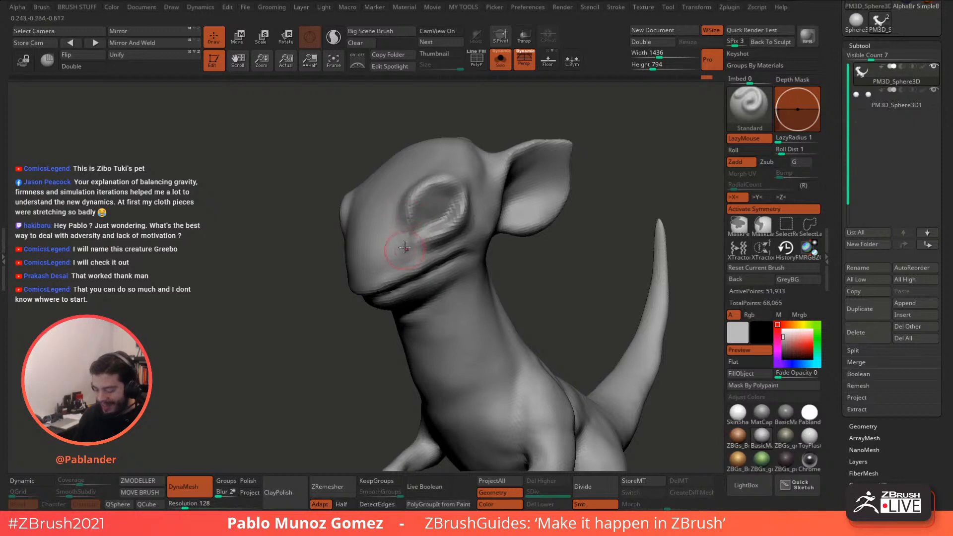
left_click_drag(440, 203, 430, 205)
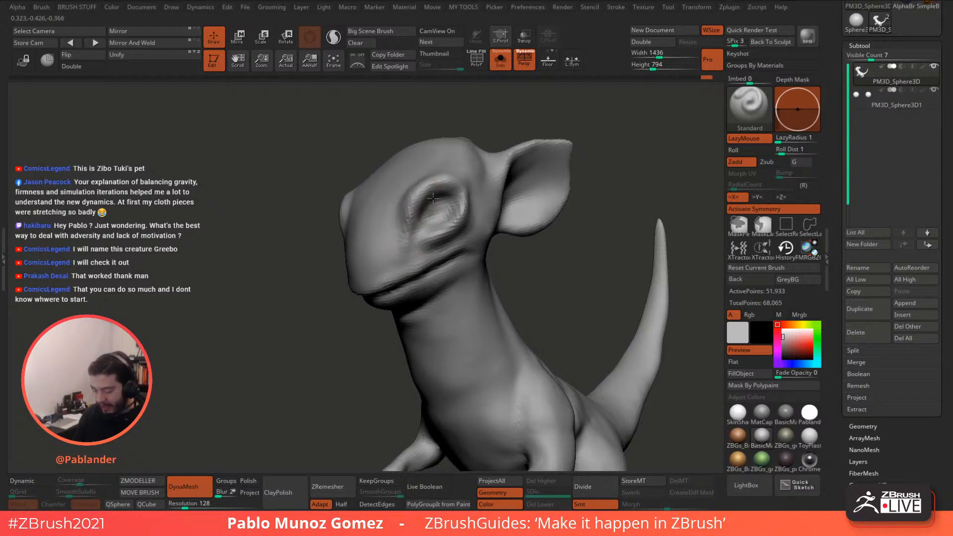
left_click_drag(430, 208, 415, 228)
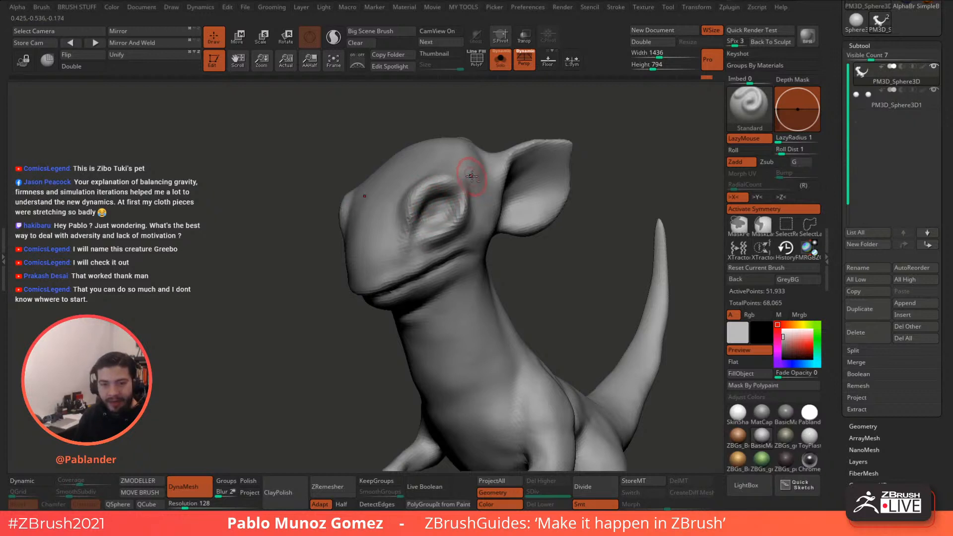
Step: Sculpt a ridge from the brow across the temple towards the ear and soften it with smoothing
mouse_move(472, 176)
right_mouse_down()
mouse_move(470, 194)
mouse_move(486, 176)
right_mouse_up()
left_click_drag(467, 162, 431, 196)
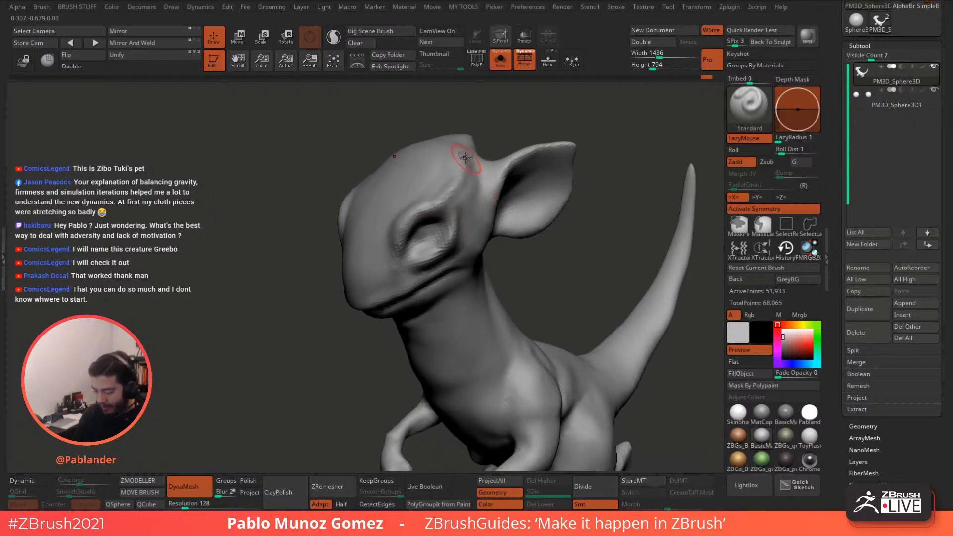
left_click_drag(465, 158, 457, 222)
mouse_move(448, 225)
right_mouse_down()
mouse_move(479, 176)
mouse_move(469, 178)
mouse_move(482, 200)
mouse_move(486, 176)
right_mouse_up()
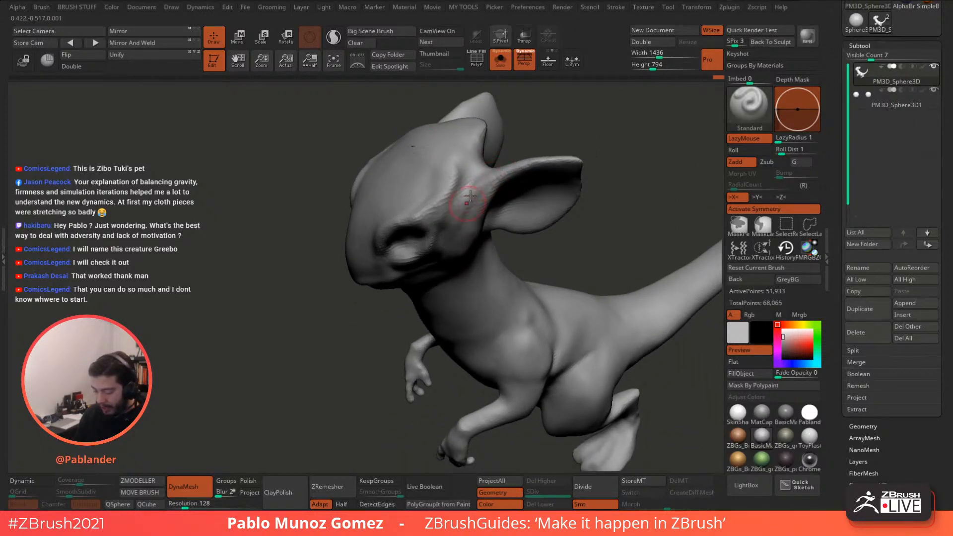
key("shift")
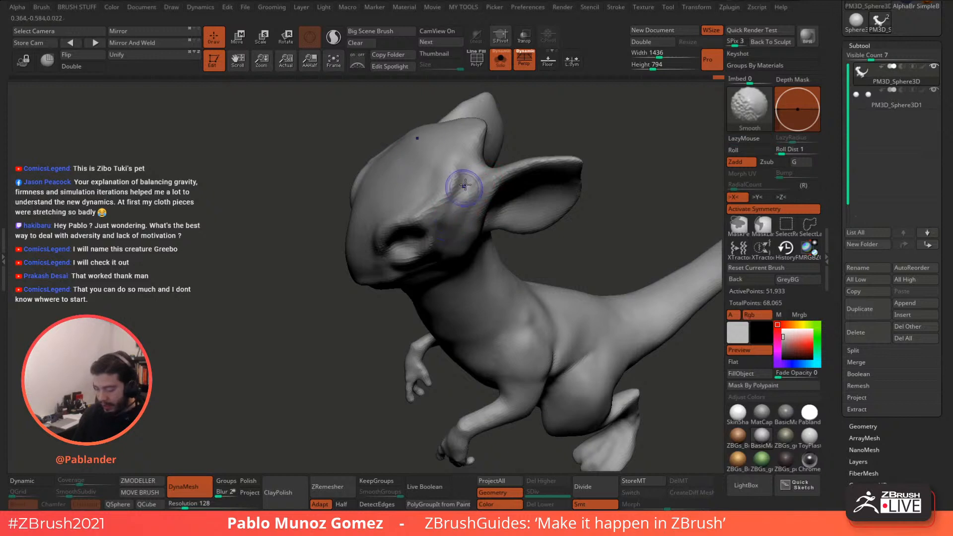
key("l")
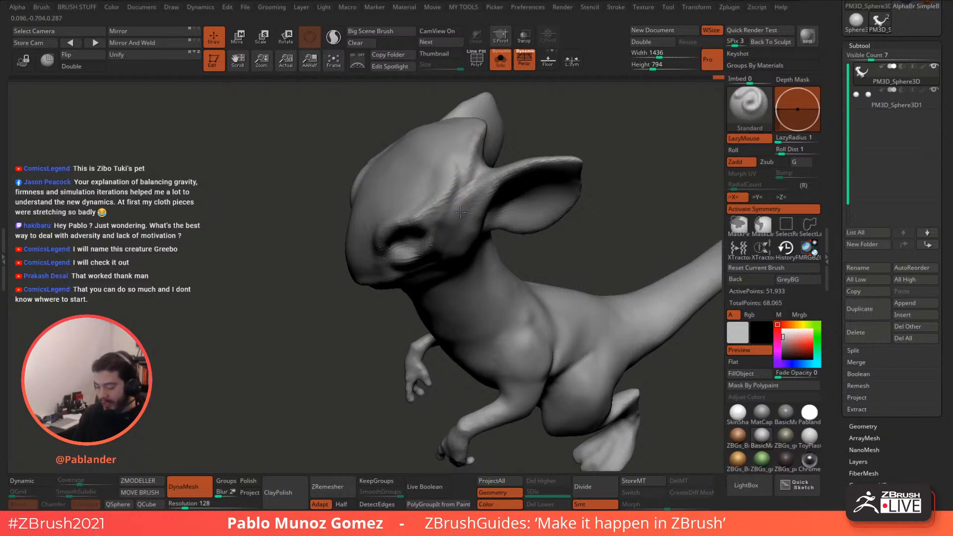
key("shift")
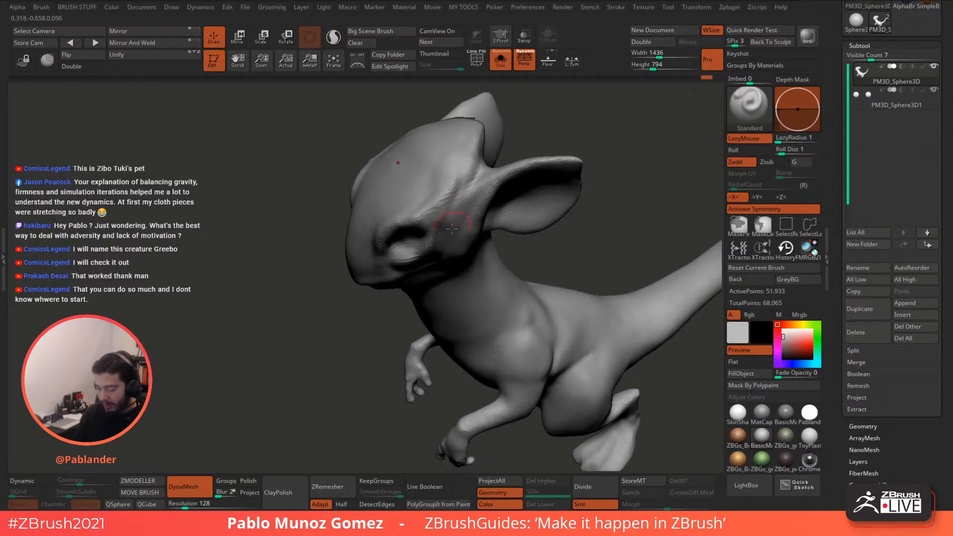
Step: Refine the ear base, cheek and jaw with the Standard and Smooth brushes, and show the eyeballs again by leaving Solo mode
right_click_drag(452, 228, 515, 174)
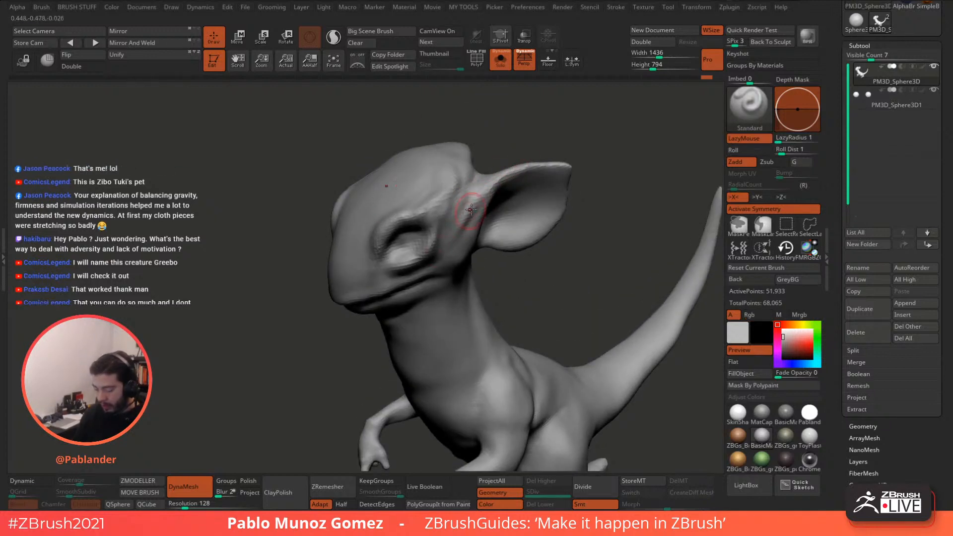
mouse_move(477, 199)
right_mouse_down()
mouse_move(479, 189)
mouse_move(481, 201)
right_mouse_up()
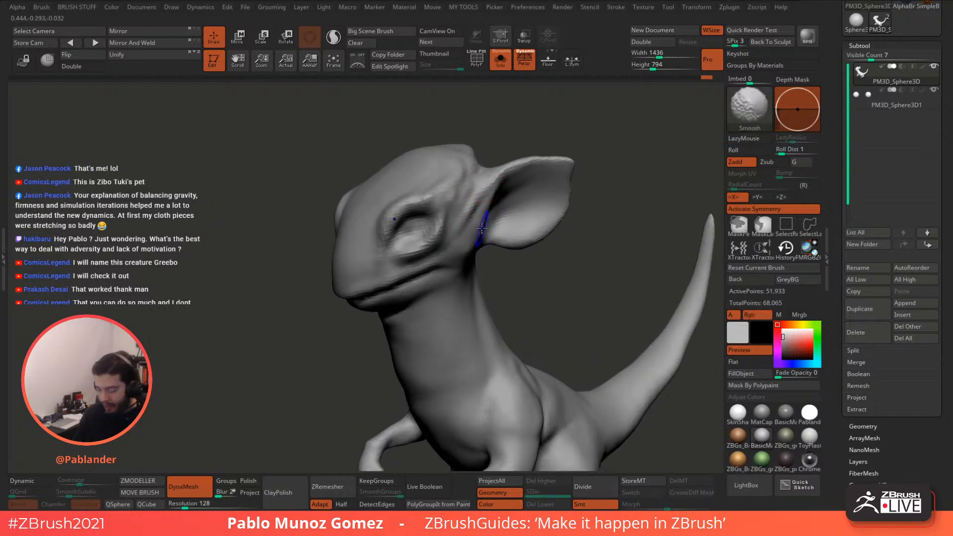
mouse_move(456, 239)
right_mouse_down()
mouse_move(469, 184)
mouse_move(518, 193)
right_mouse_up()
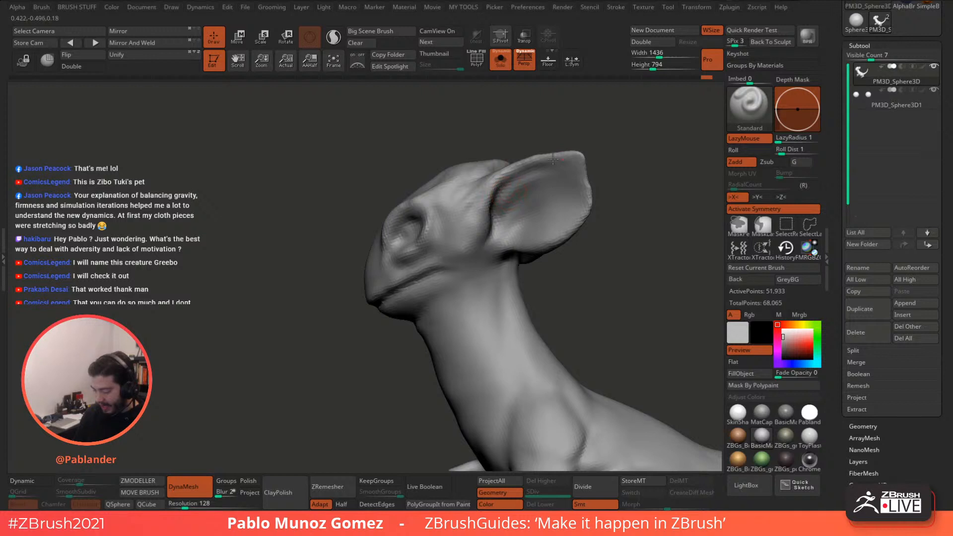
right_click_drag(490, 273, 511, 228, "alt")
mouse_move(510, 229)
left_mouse_down()
mouse_move(456, 268)
mouse_move(461, 278)
left_mouse_up()
mouse_move(481, 244)
left_mouse_down()
mouse_move(419, 278)
mouse_move(493, 238)
left_mouse_up()
right_click_drag(493, 239, 512, 217, "shift")
left_click(500, 60)
right_click_drag(505, 97, 608, 228)
left_click_drag(596, 243, 555, 194, "alt")
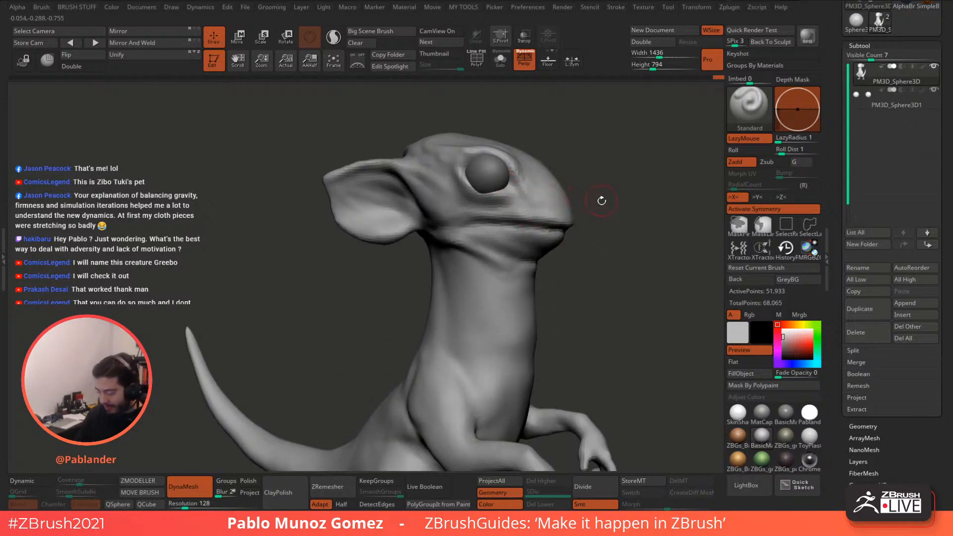
Step: Reshape the eyelids and brow around the eyeballs with the Move brush
key("b")
key("m")
key("v")
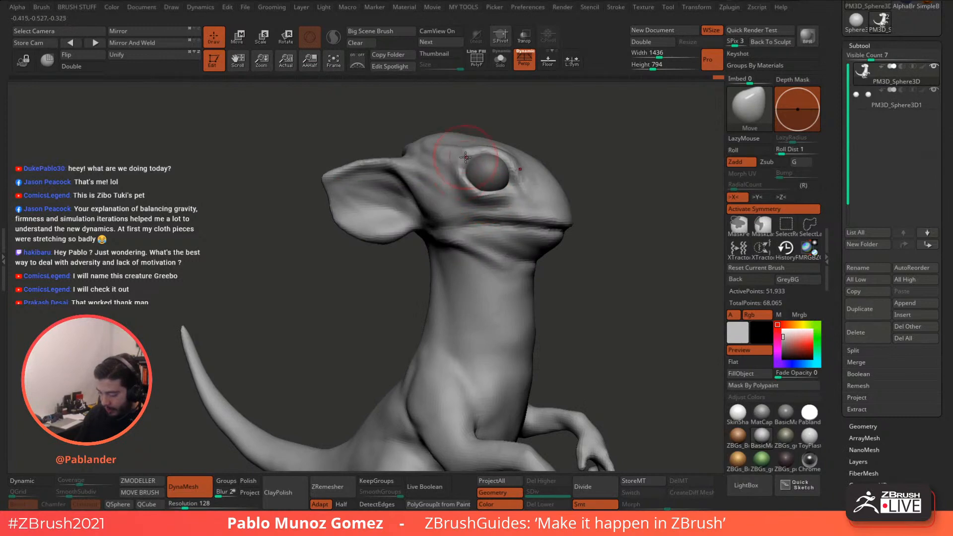
right_click_drag(512, 138, 484, 159)
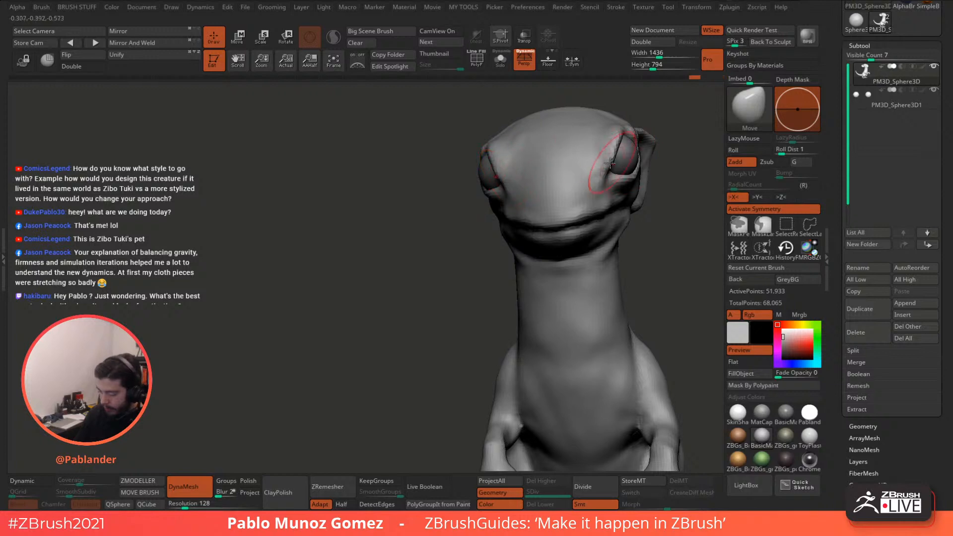
mouse_move(603, 166)
right_mouse_down()
mouse_move(534, 198)
mouse_move(566, 201)
right_mouse_up()
key("space")
left_click_drag(516, 203, 520, 183)
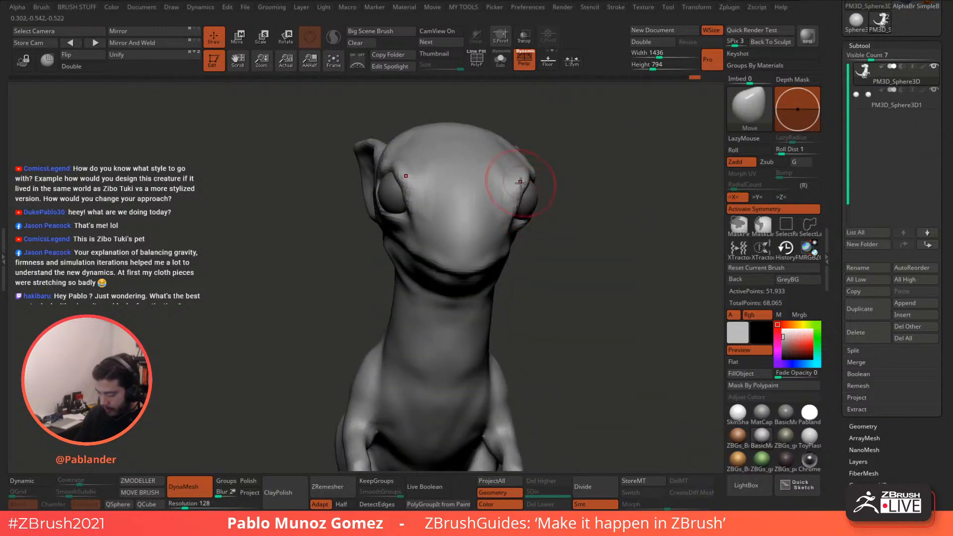
Step: Reshape the mouth line and snout tip with the Move brush
mouse_move(520, 182)
right_mouse_down()
mouse_move(493, 210)
mouse_move(521, 238)
mouse_move(504, 258)
right_mouse_up()
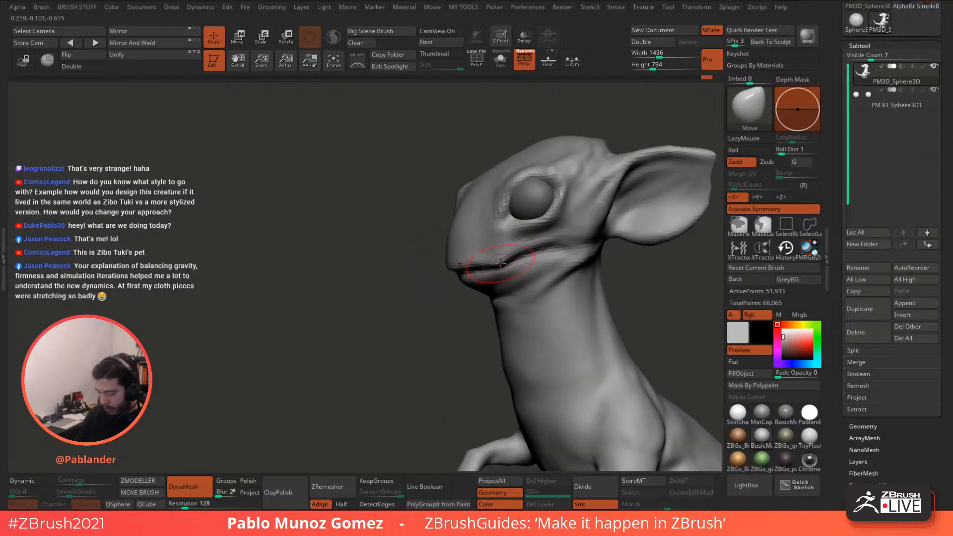
mouse_move(501, 263)
left_mouse_down()
mouse_move(561, 245)
mouse_move(442, 273)
mouse_move(473, 276)
left_mouse_up()
right_click_drag(453, 245, 489, 201)
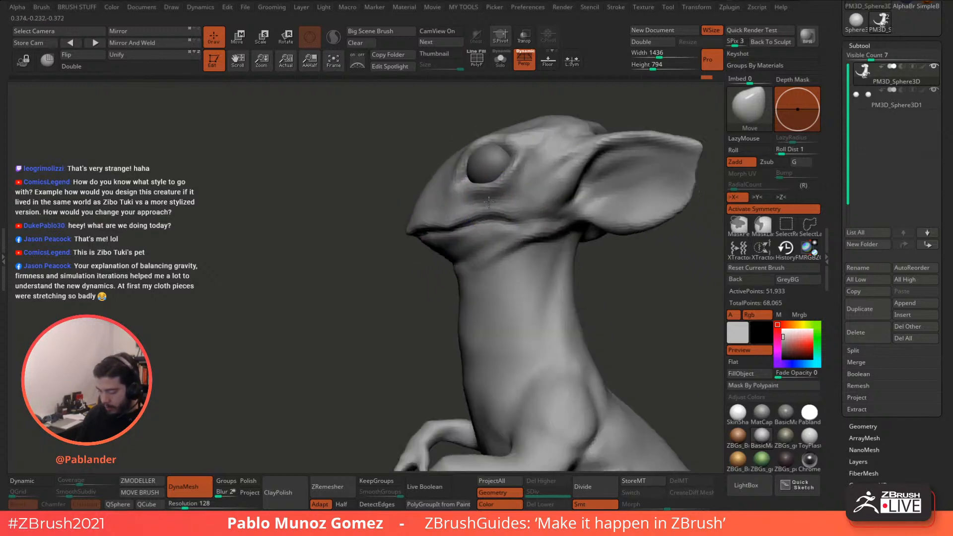
key("space")
mouse_move(409, 227)
left_mouse_down()
mouse_move(419, 226)
mouse_move(423, 202)
left_mouse_up()
mouse_move(475, 210)
right_mouse_down()
mouse_move(517, 204)
mouse_move(461, 198)
mouse_move(543, 191)
mouse_move(489, 204)
mouse_move(525, 222)
mouse_move(511, 184)
mouse_move(552, 180)
mouse_move(532, 174)
mouse_move(543, 189)
right_mouse_up()
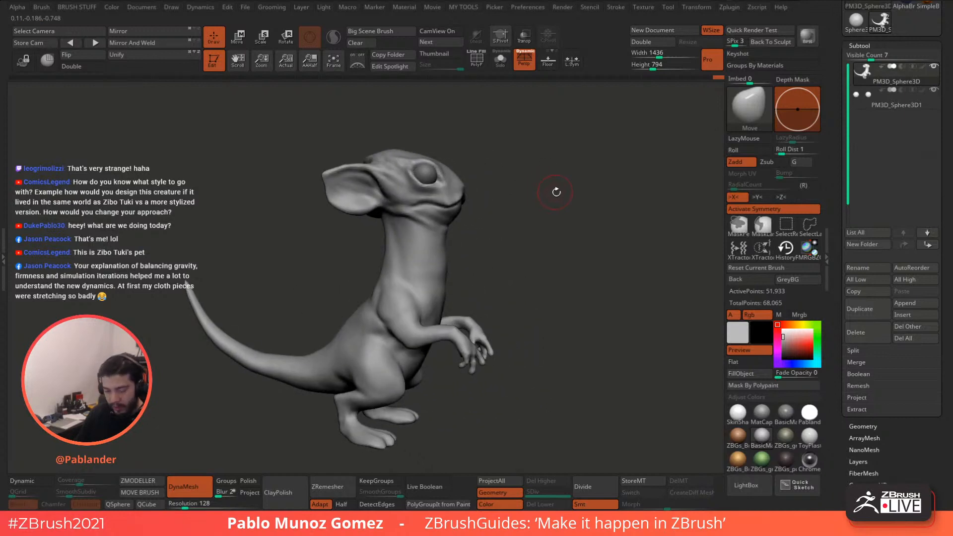
Step: Add volume to the neck below the ears and jaw with the Clay brush
key("b")
key("c")
key("l")
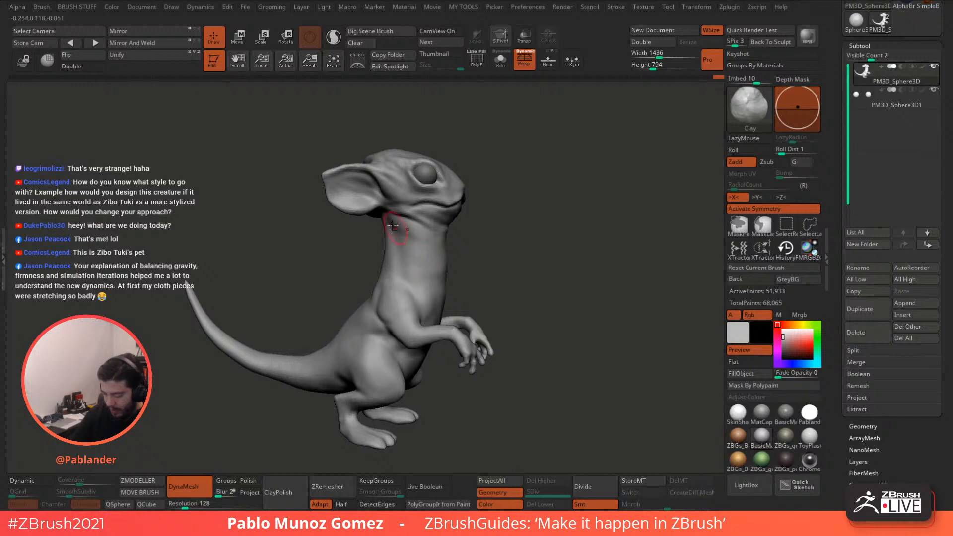
right_click_drag(386, 214, 416, 257)
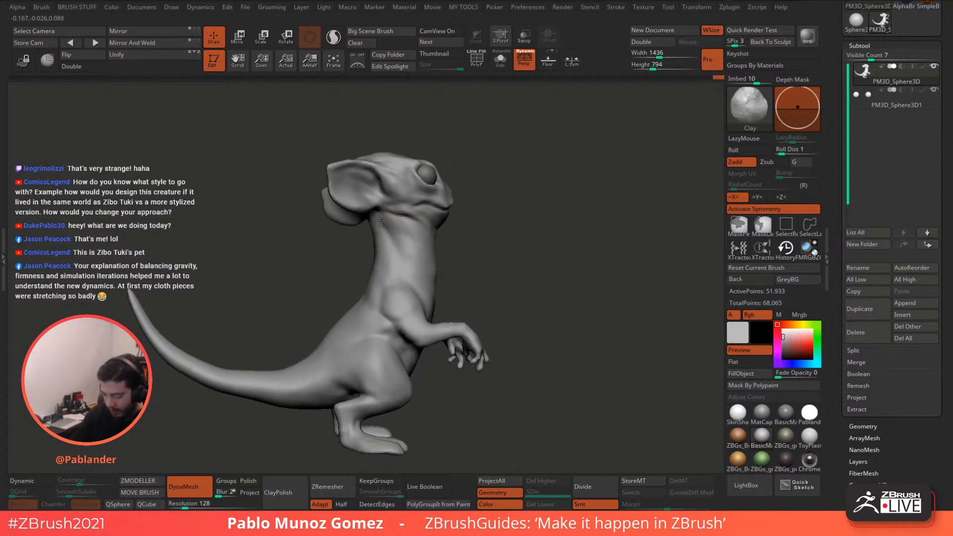
mouse_move(523, 190)
right_mouse_down()
mouse_move(496, 201)
mouse_move(453, 191)
mouse_move(443, 205)
mouse_move(475, 247)
right_mouse_up()
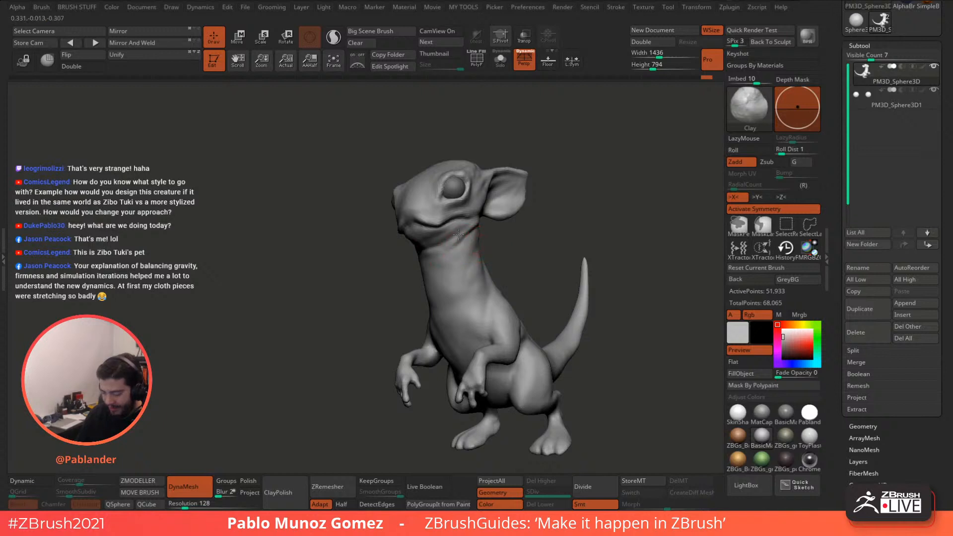
mouse_move(413, 242)
right_mouse_down()
mouse_move(463, 244)
mouse_move(529, 188)
right_mouse_up()
Step: Choose the DamStandard brush, set the DynaMesh resolution to 184 and remesh the body
key("b")
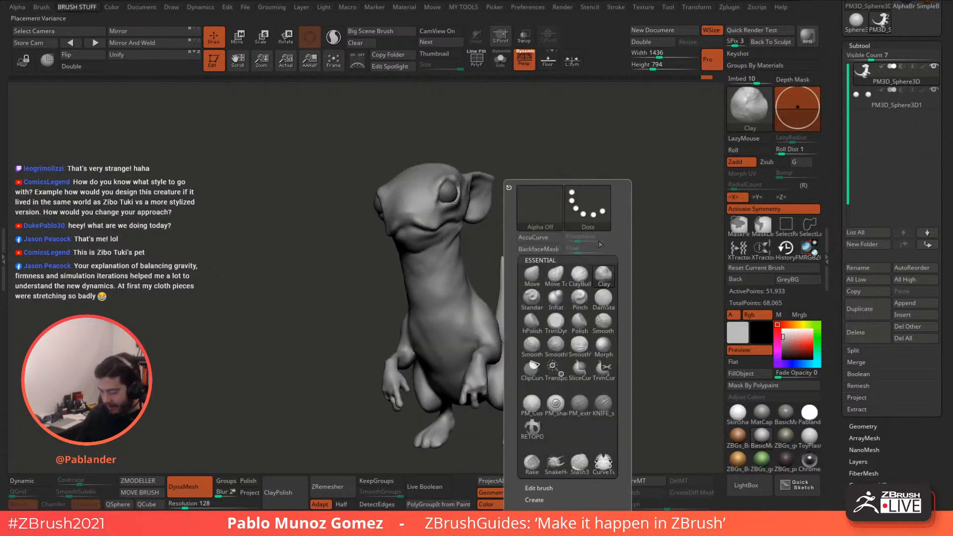
key("d")
key("s")
key("space")
right_click_drag(497, 228, 425, 204, "ctrl")
right_click_drag(550, 233, 538, 186, "ctrl")
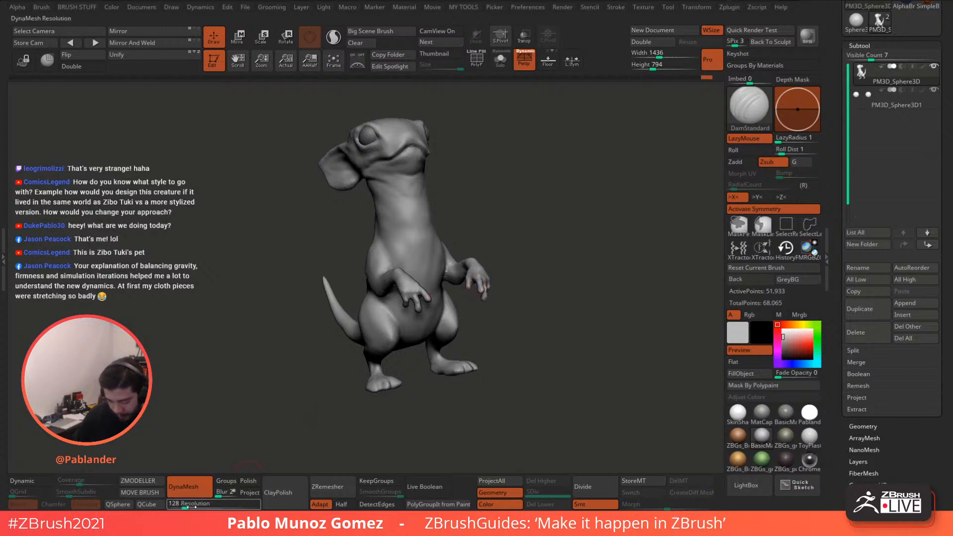
left_click_drag(187, 504, 184, 506)
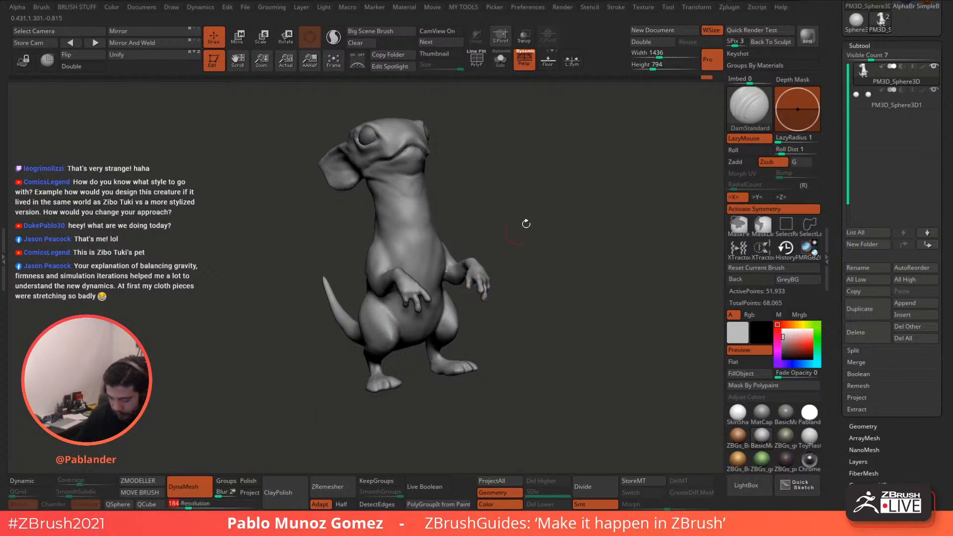
left_click_drag(533, 156, 467, 171, "ctrl")
Step: Sharpen the mouth line with the DamStandard brush and smooth the brow area above the eye
right_click_drag(467, 171, 537, 229)
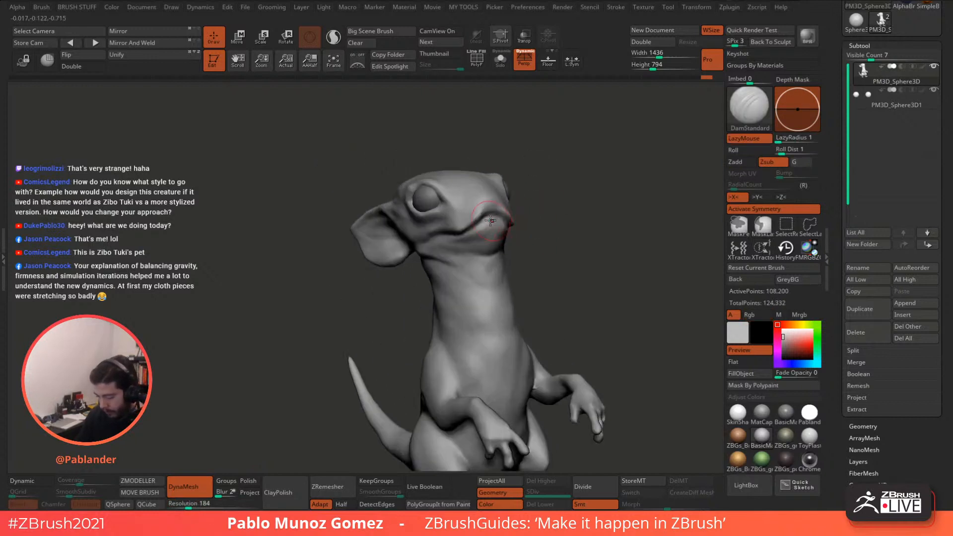
right_click_drag(471, 217, 442, 223)
mouse_move(575, 224)
right_mouse_down()
mouse_move(531, 228)
mouse_move(481, 191)
right_mouse_up()
key("shift")
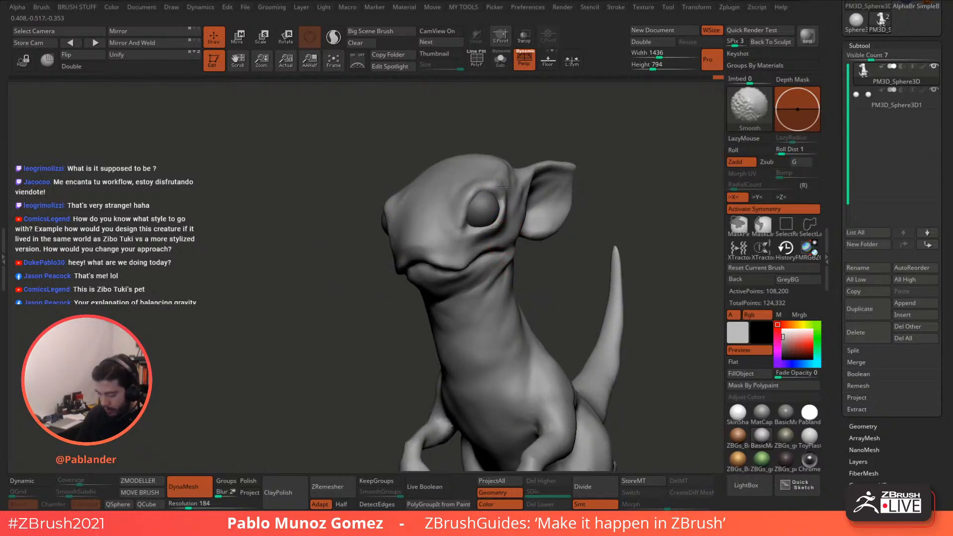
key("alt")
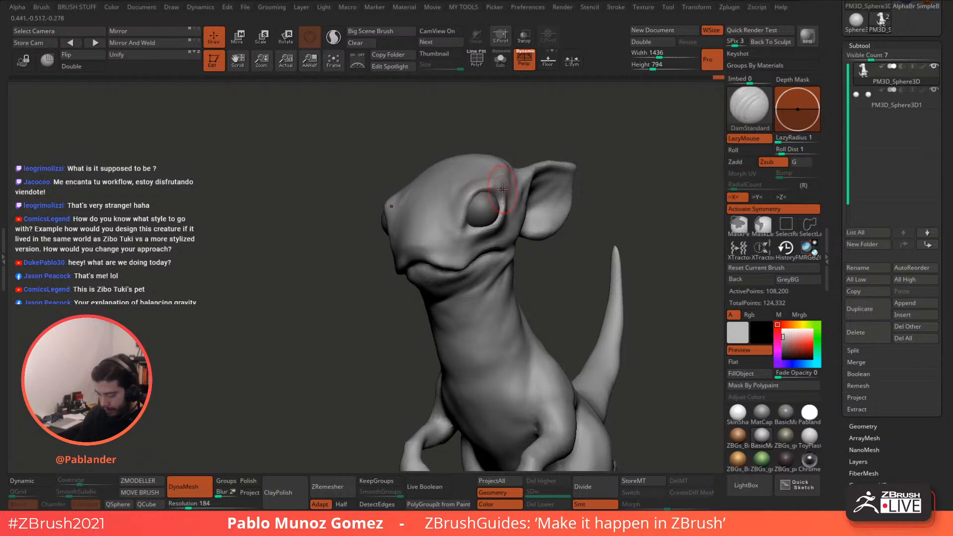
left_click_drag(502, 190, 488, 193, "shift")
Step: Carve a crease along the front base of the ear with DamStandard and smooth the cheek beside it
right_click_drag(501, 191, 473, 185)
left_click_drag(525, 178, 501, 235)
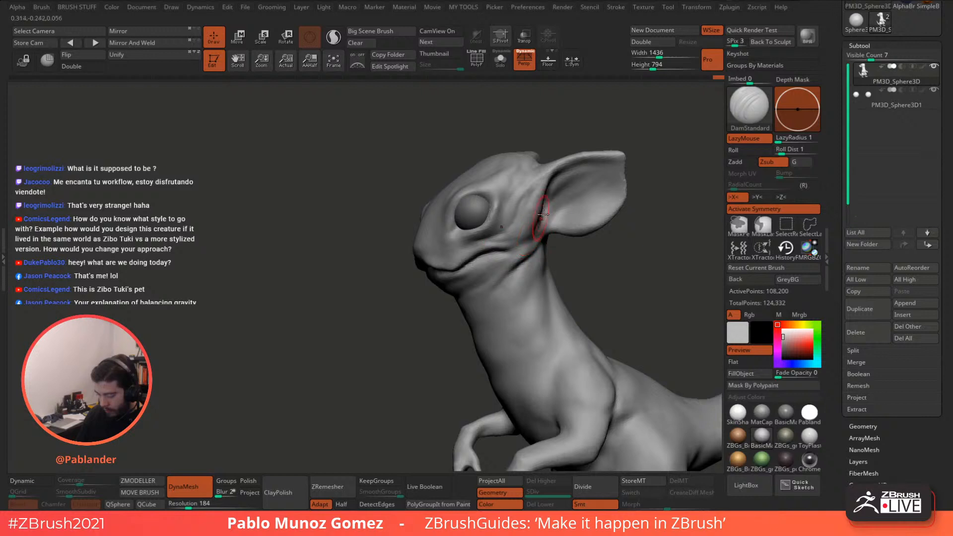
left_click_drag(521, 215, 516, 192, "shift")
Step: Build up the brow, temple and snout around the eyes with the Clay brush
key("space")
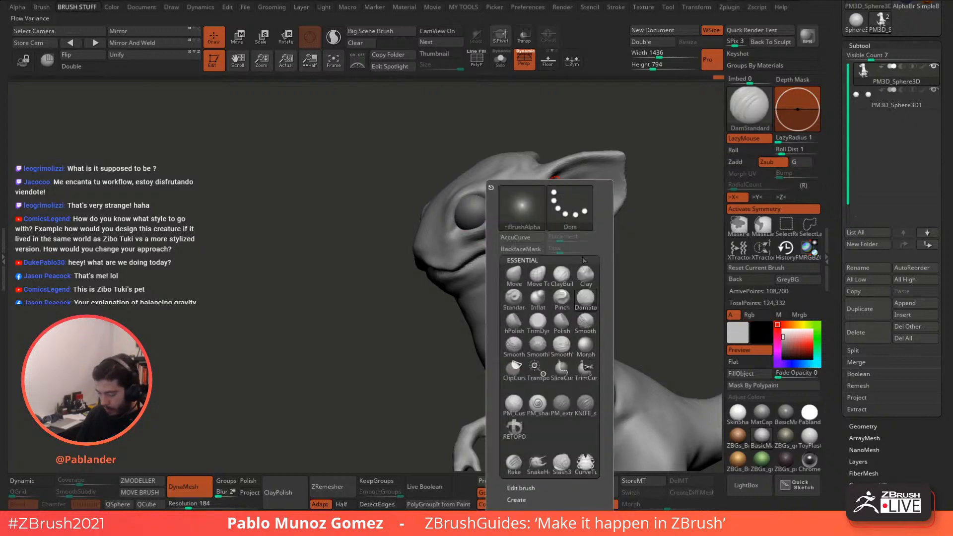
left_click(585, 273)
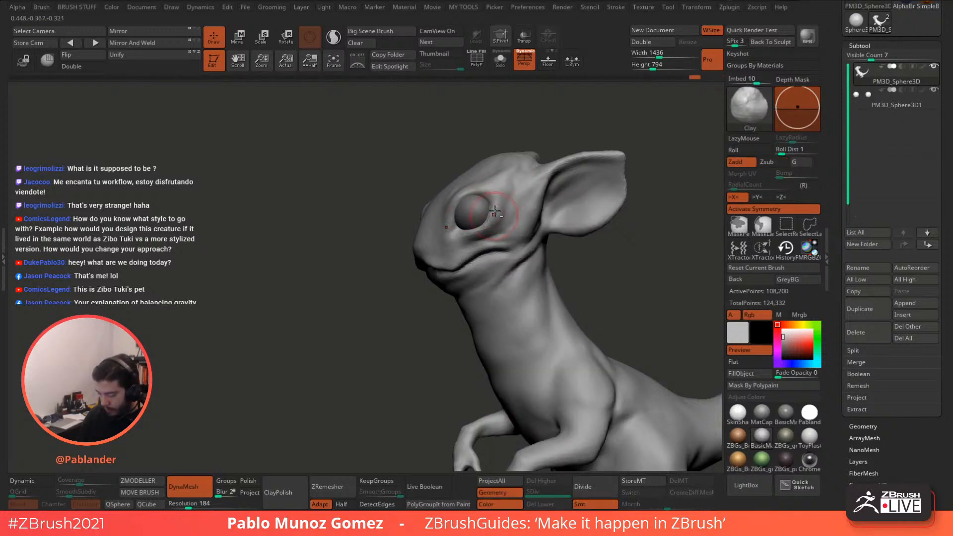
right_click_drag(498, 209, 497, 176)
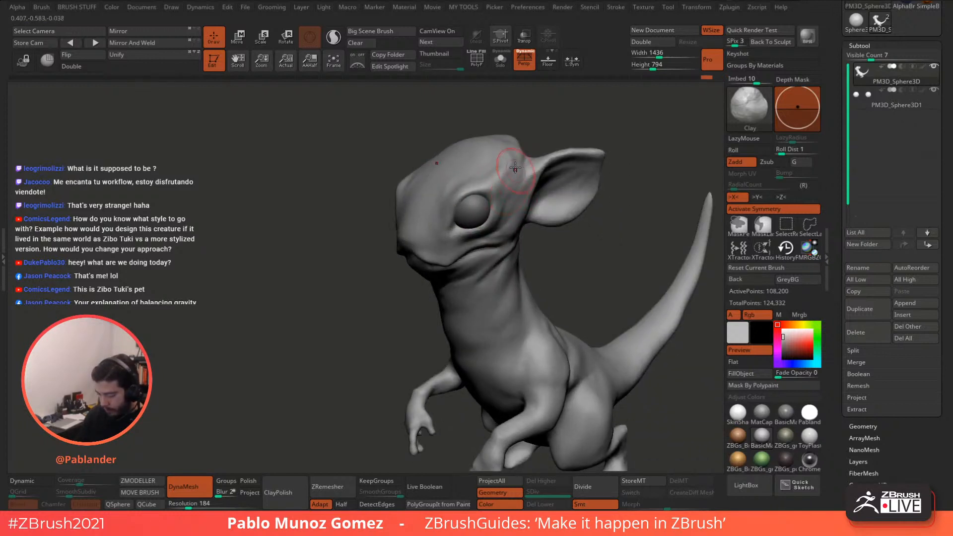
right_click_drag(491, 174, 454, 215)
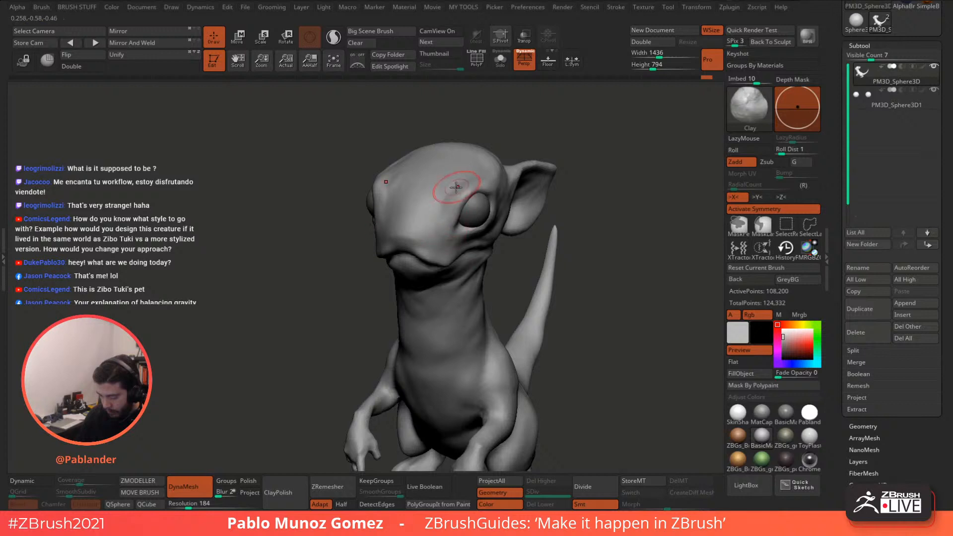
mouse_move(404, 241)
right_mouse_down()
mouse_move(440, 216)
mouse_move(485, 237)
mouse_move(510, 211)
mouse_move(482, 204)
mouse_move(456, 212)
mouse_move(439, 198)
right_mouse_up()
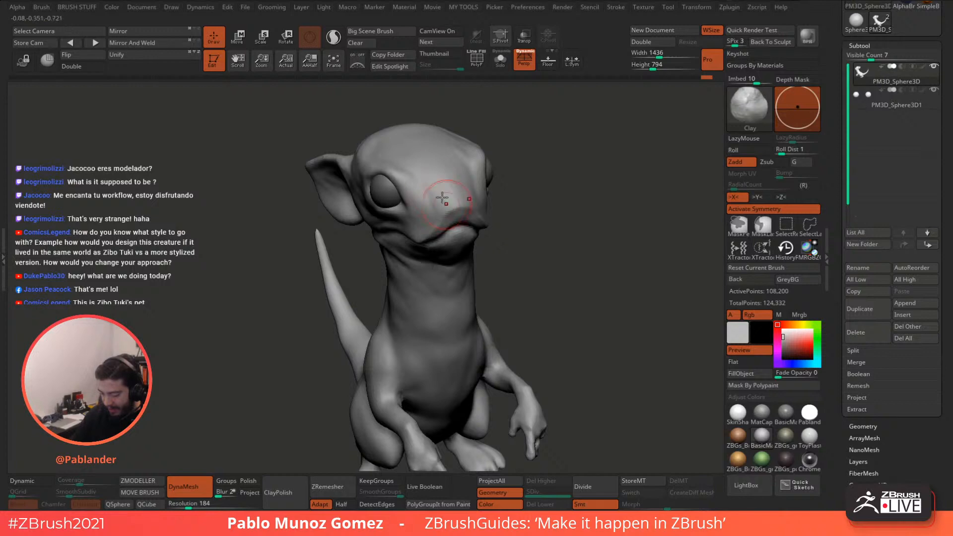
right_click_drag(437, 207, 446, 179)
right_click_drag(442, 144, 478, 216)
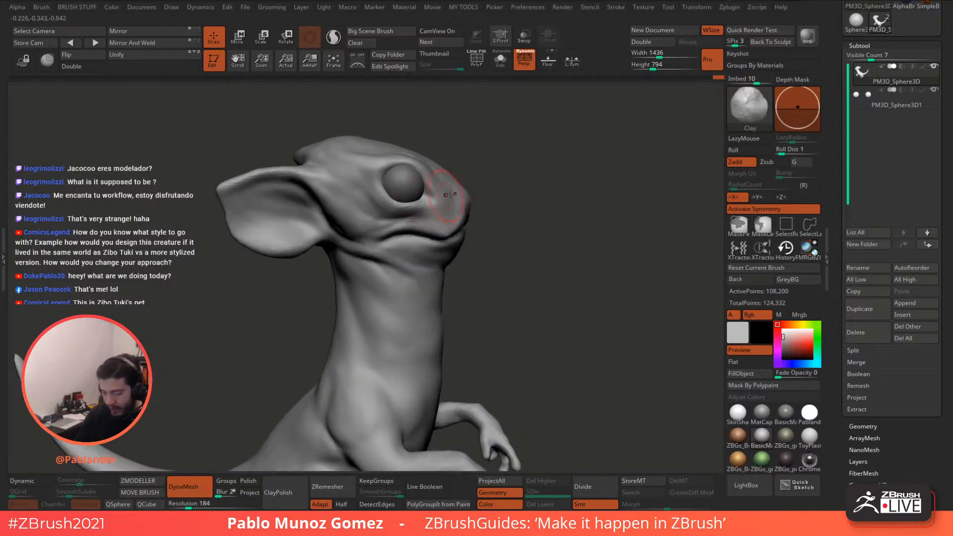
Step: Carve the lower eyelid and the fold beneath the eye with the DamStandard brush, smoothing the transition to the snout
key("b")
key("d")
key("s")
right_click_drag(587, 153, 514, 187)
key("space")
left_click_drag(522, 177, 515, 177)
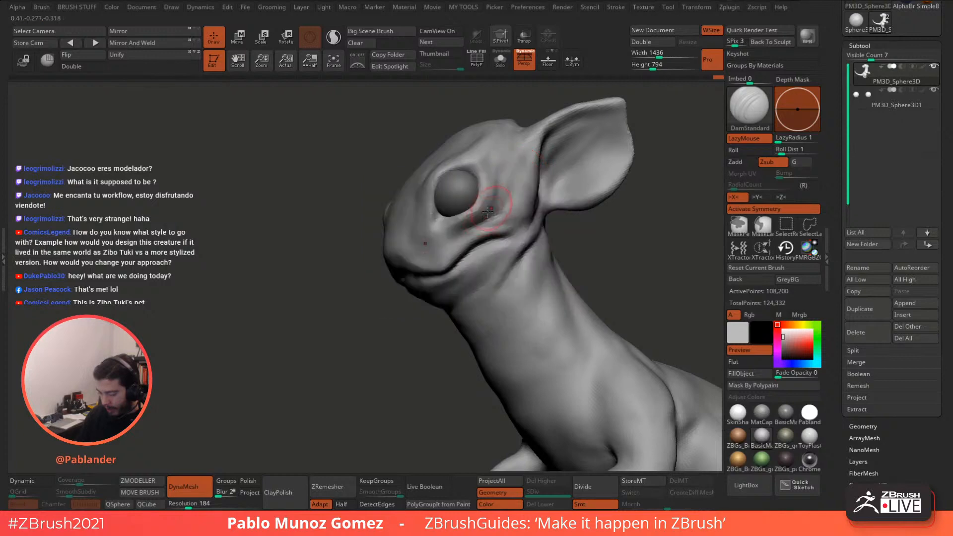
left_click_drag(476, 216, 447, 233)
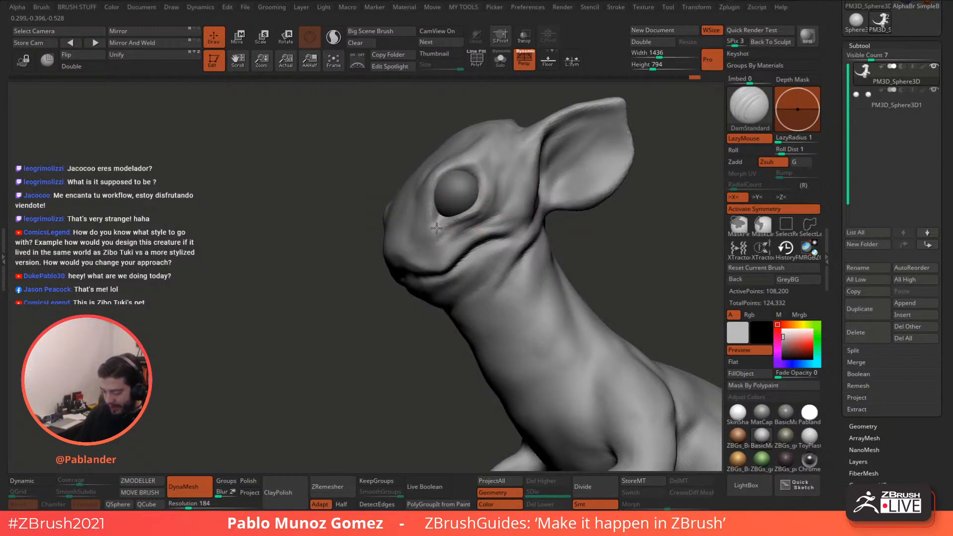
right_click_drag(445, 195, 418, 198)
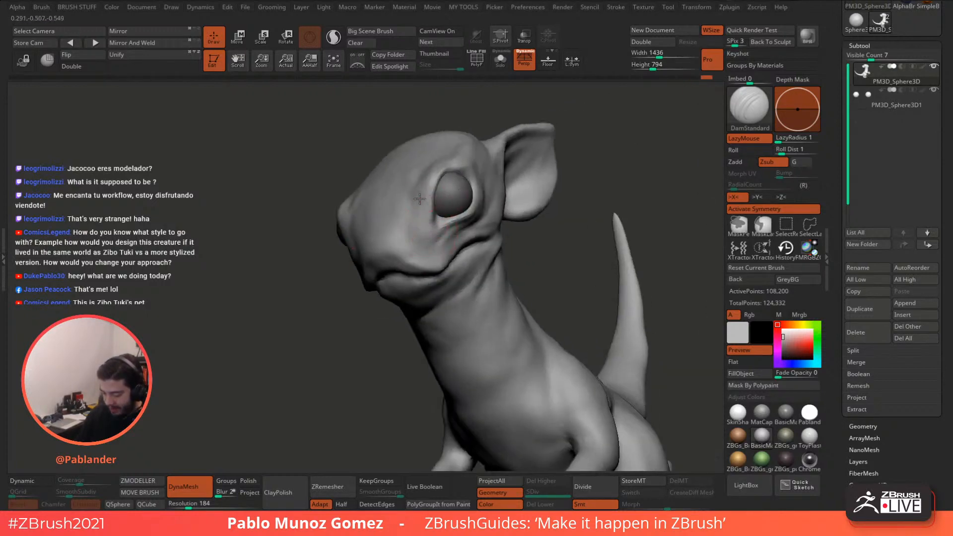
left_click_drag(418, 228, 447, 220, "shift")
Step: Define the upper eyelid crease above the eyeball with DamStandard and soften its front edge
mouse_move(447, 221)
right_mouse_down()
mouse_move(480, 217)
mouse_move(477, 204)
right_mouse_up()
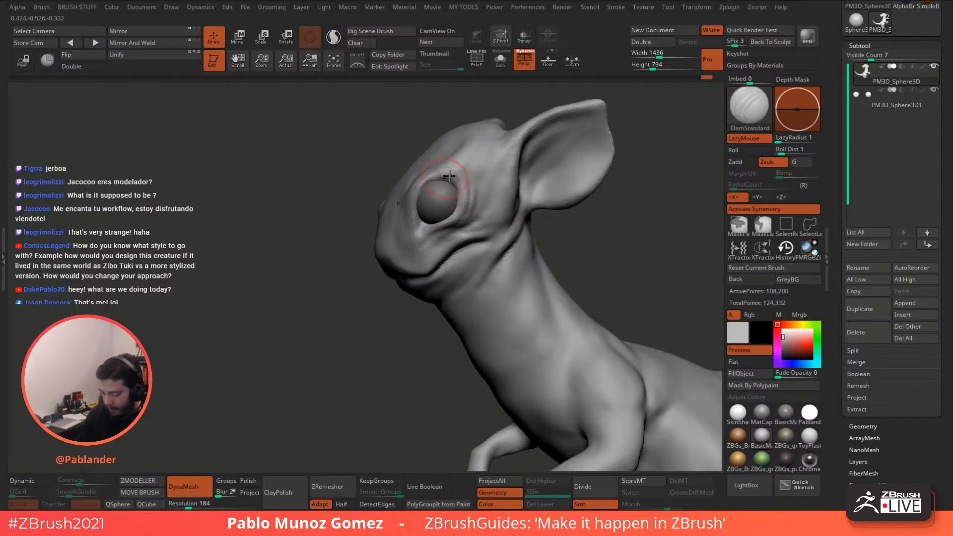
left_click_drag(415, 187, 427, 183, "shift")
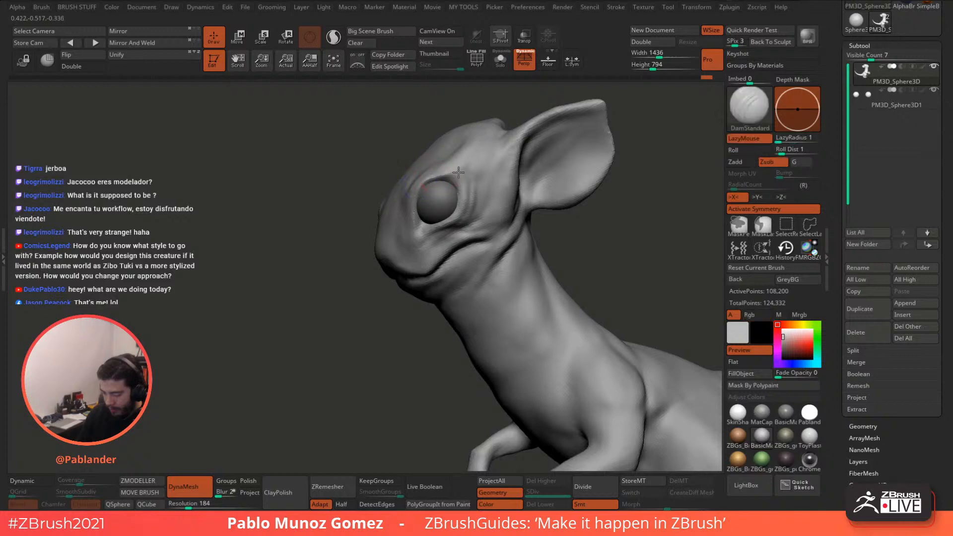
right_click_drag(427, 184, 428, 210)
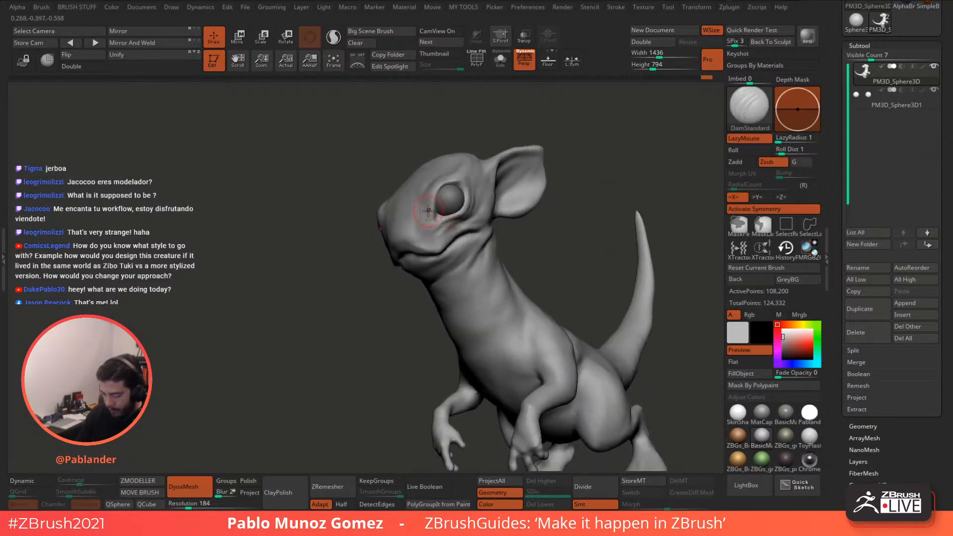
Step: Deepen the crease running from the front of the ear's base down to the jaw with DamStandard
right_click_drag(590, 213, 520, 192, "shift")
left_click_drag(506, 178, 504, 222)
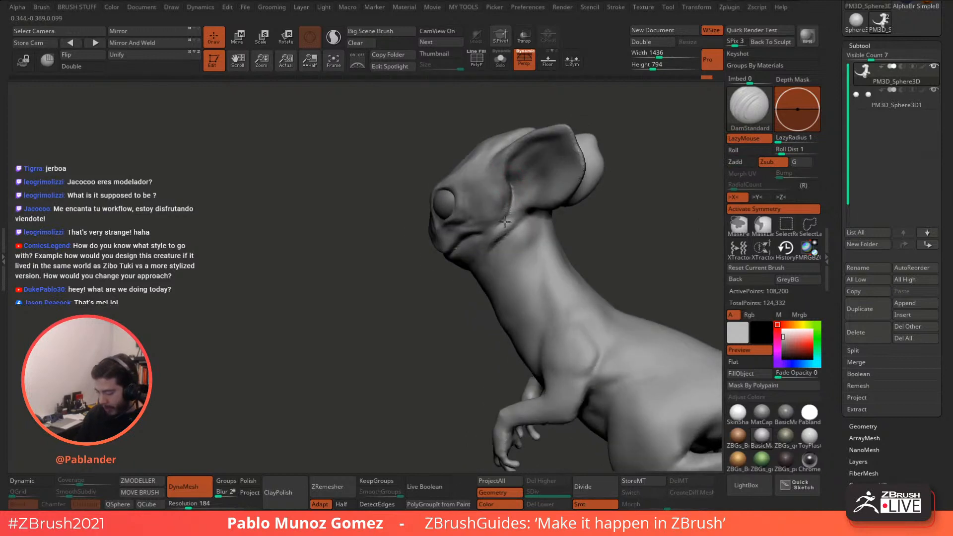
right_click_drag(592, 208, 523, 198)
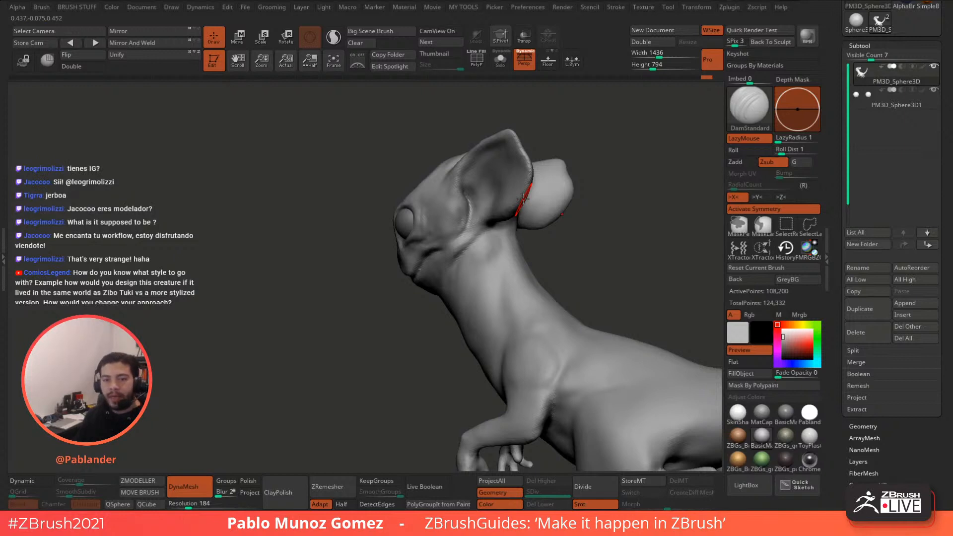
Step: Refine the ear's front rim and inner edge with the DamStandard brush
left_click_drag(606, 223, 487, 179)
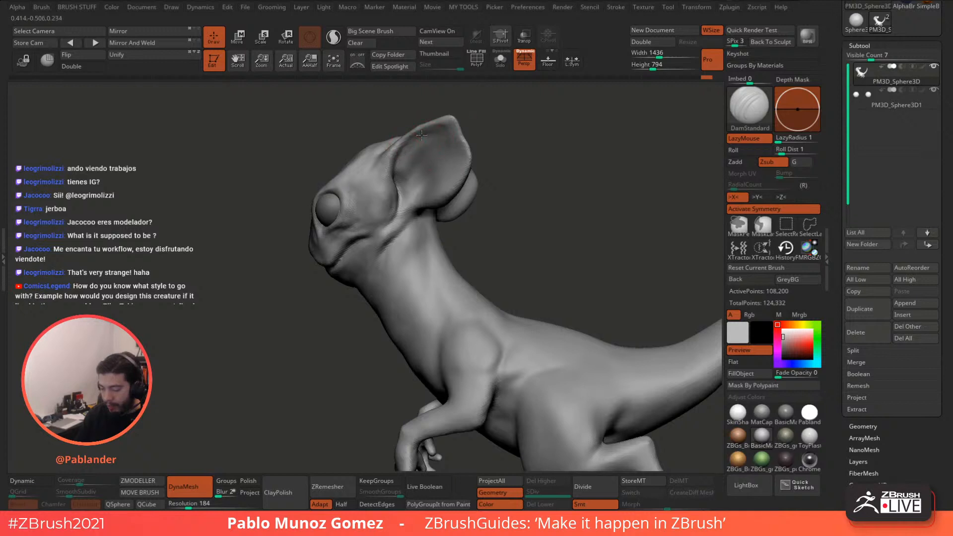
left_click_drag(421, 134, 409, 144)
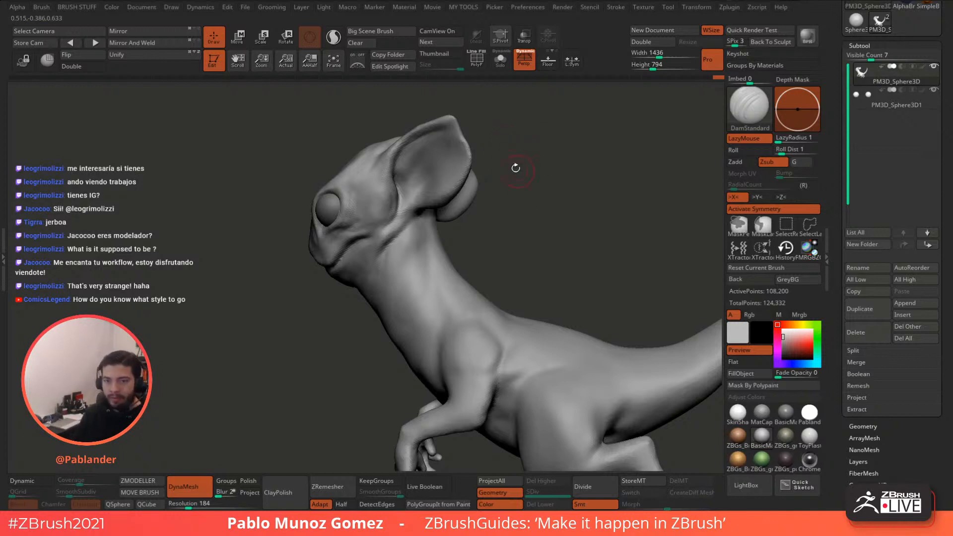
mouse_move(498, 177)
left_mouse_down()
mouse_move(493, 164)
mouse_move(477, 171)
left_mouse_up()
key("space")
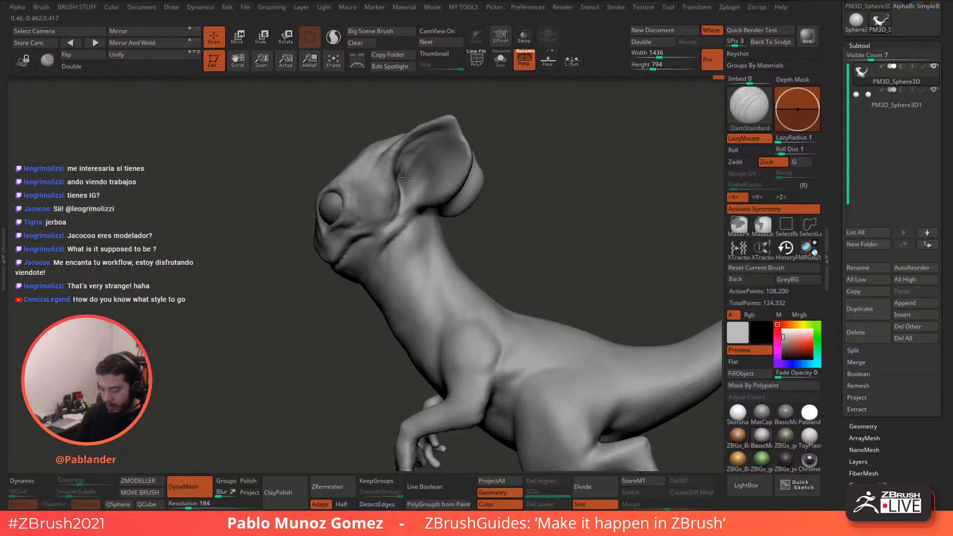
Step: Carve the fold inside the ear with the DamStandard brush and smooth the ear's upper edge
left_click_drag(419, 159, 429, 144)
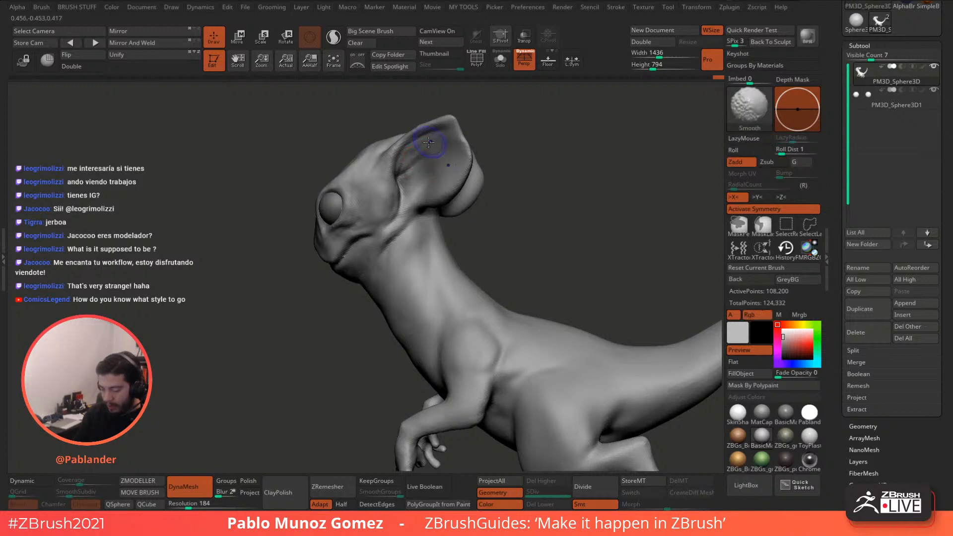
mouse_move(428, 144)
right_mouse_down()
mouse_move(438, 182)
mouse_move(425, 160)
right_mouse_up()
left_click_drag(397, 149, 446, 122, "shift")
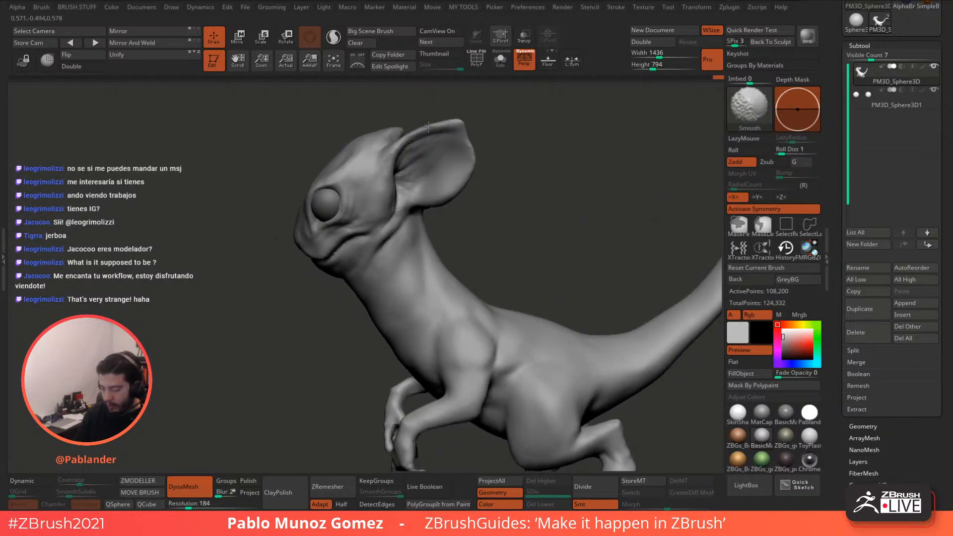
right_click_drag(508, 198, 419, 190, "ctrl")
mouse_move(419, 190)
right_mouse_down("alt")
mouse_move(438, 155)
mouse_move(463, 157)
mouse_move(403, 203)
mouse_move(393, 186)
mouse_move(473, 164)
mouse_move(485, 122)
mouse_move(458, 130)
mouse_move(407, 175)
right_mouse_up("alt")
key("shift")
key("shift")
key("shift")
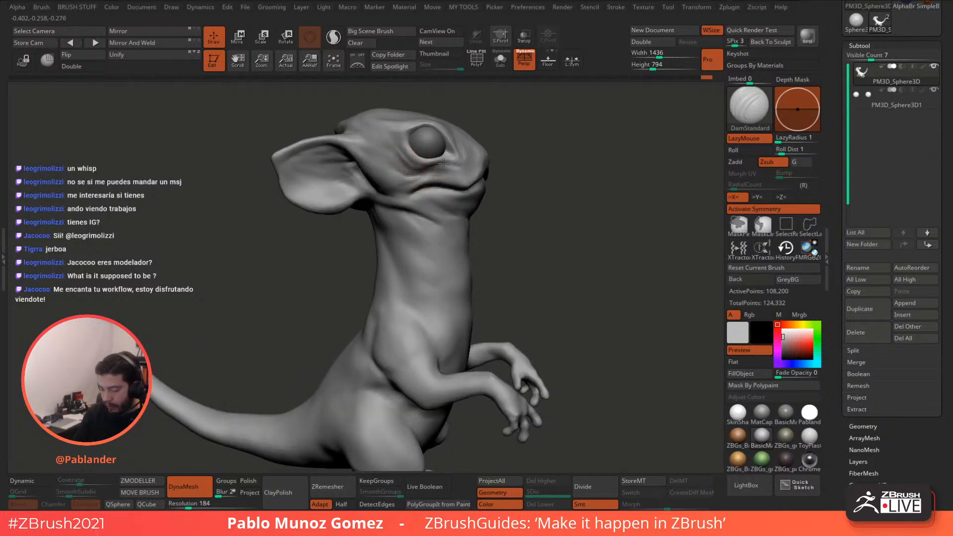
right_click_drag(461, 164, 492, 207)
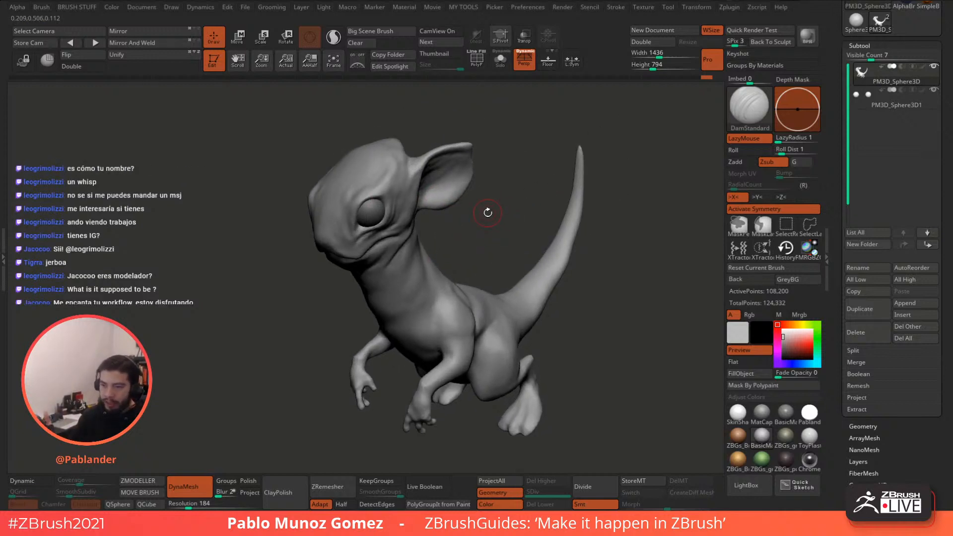
right_click_drag(487, 213, 486, 158)
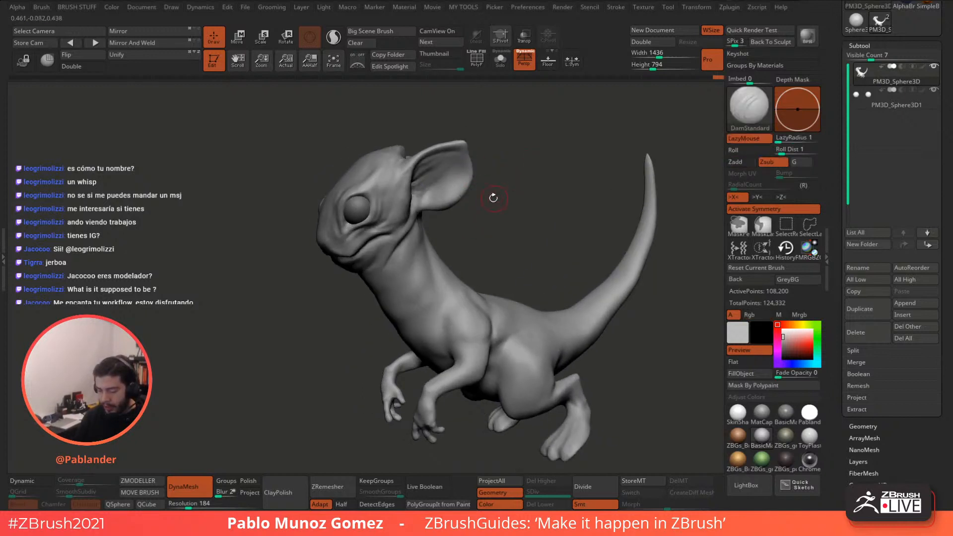
mouse_move(491, 198)
right_mouse_down()
mouse_move(502, 191)
mouse_move(492, 196)
right_mouse_up()
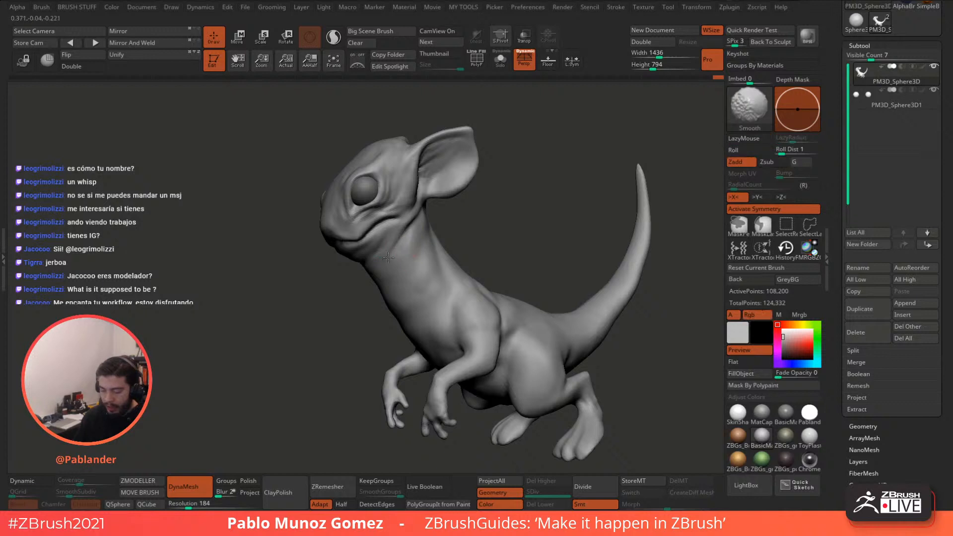
Step: Reshape both ears symmetrically with the Move brush, working from the front, above and behind the head
right_click_drag(449, 233, 525, 232, "shift")
key("b")
key("m")
key("v")
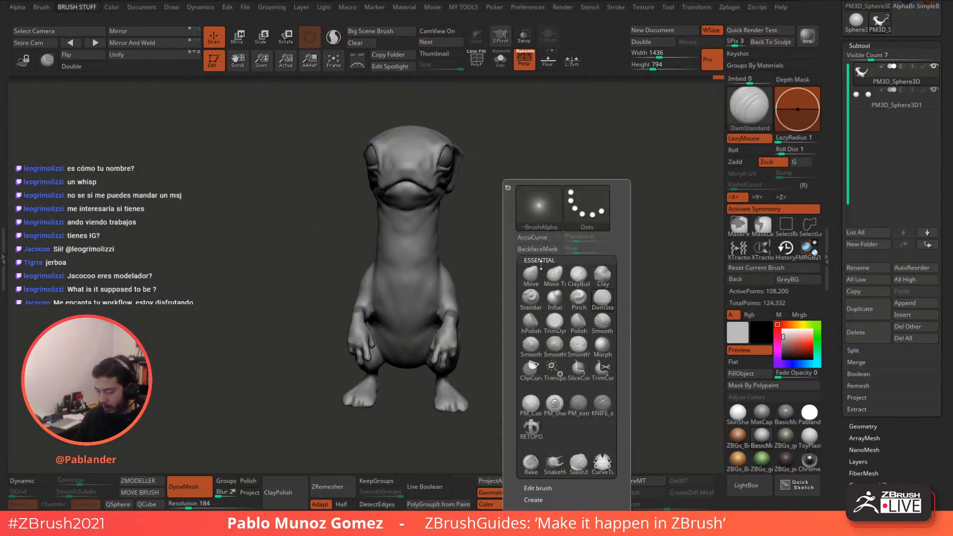
key("space")
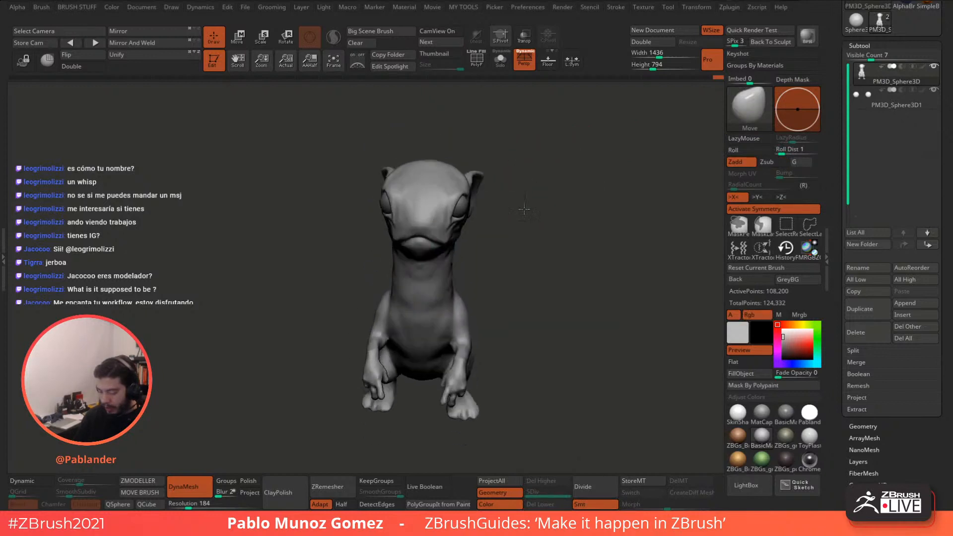
right_click_drag(518, 196, 493, 148)
left_click_drag(493, 148, 474, 166)
right_click_drag(522, 208, 518, 181)
left_click_drag(493, 143, 450, 187)
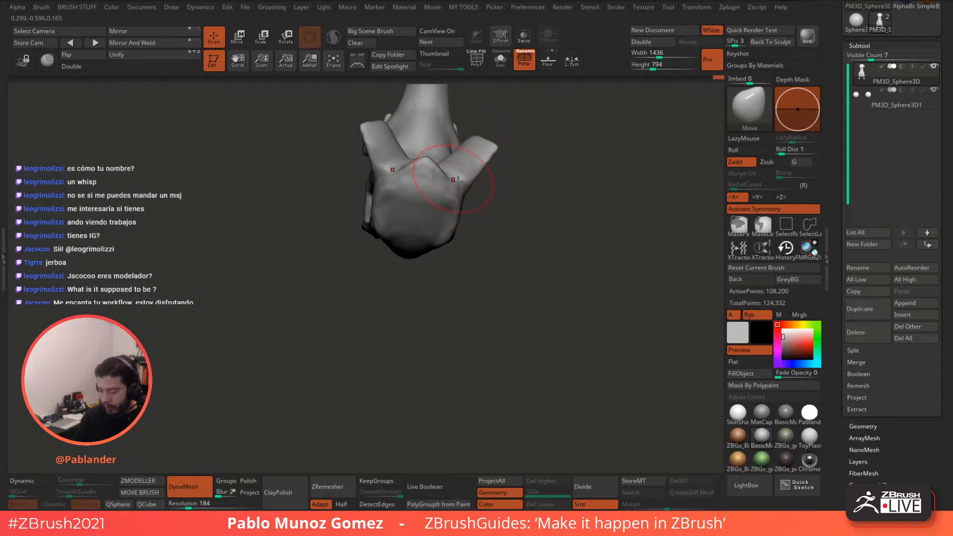
right_click_drag(457, 180, 462, 214)
mouse_move(535, 191)
right_mouse_down()
mouse_move(436, 219)
mouse_move(493, 179)
mouse_move(513, 207)
mouse_move(458, 216)
mouse_move(499, 198)
right_mouse_up()
key("shift")
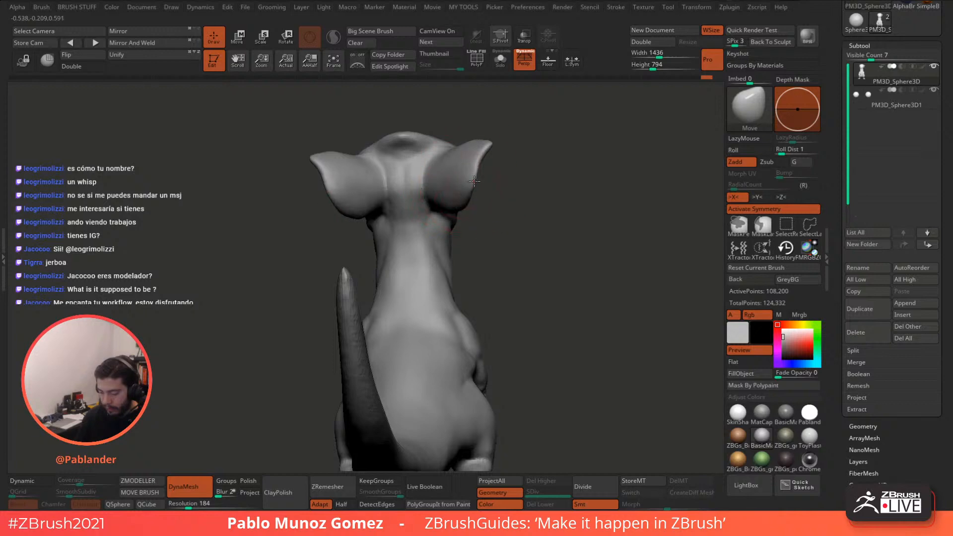
Step: Switch to the DamStandard brush and smooth the front of the creature's neck
mouse_move(526, 157)
right_mouse_down()
mouse_move(488, 169)
mouse_move(457, 164)
mouse_move(484, 127)
mouse_move(544, 151)
mouse_move(511, 154)
mouse_move(437, 199)
right_mouse_up()
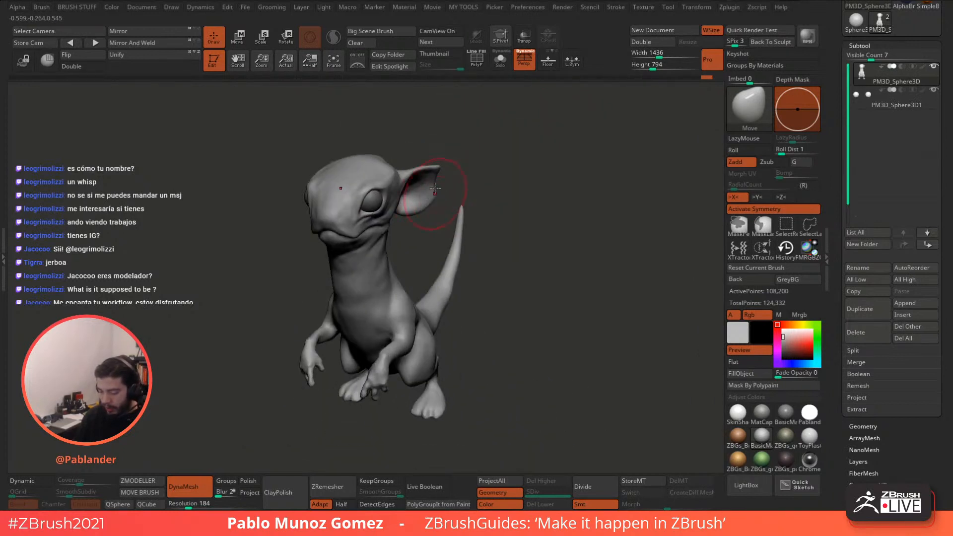
mouse_move(460, 156)
right_mouse_down()
mouse_move(506, 134)
mouse_move(428, 162)
mouse_move(404, 187)
mouse_move(506, 161)
right_mouse_up()
key("space")
left_click(612, 299)
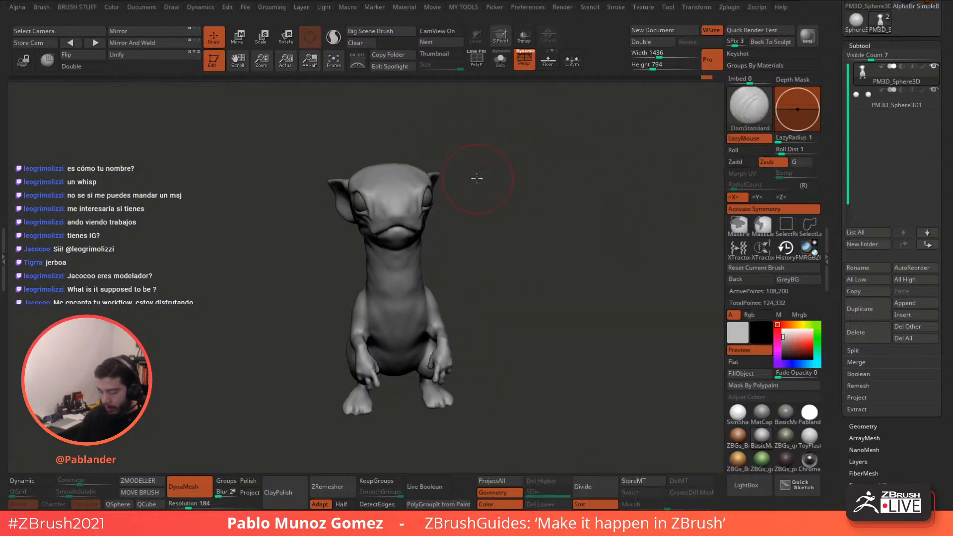
right_click(424, 240)
right_click_drag(424, 241, 509, 184, "ctrl")
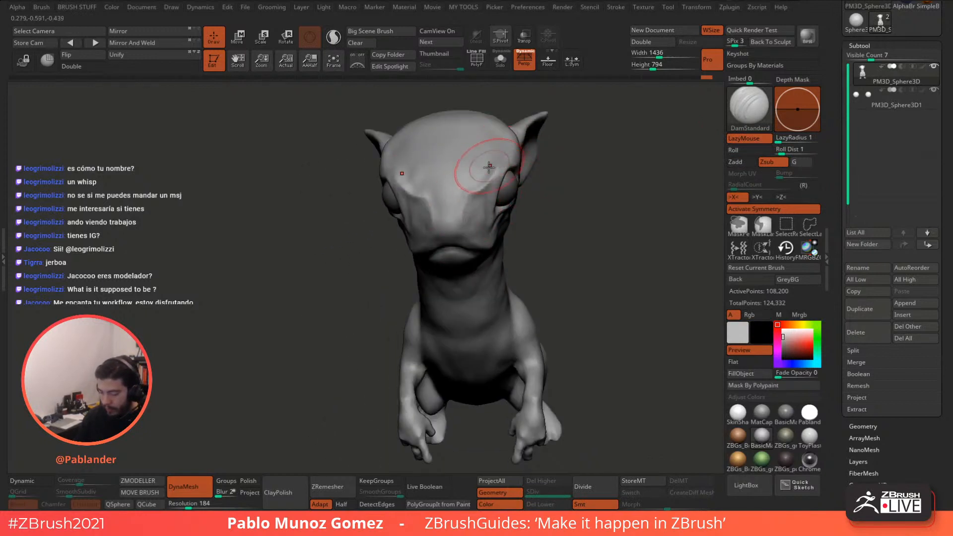
mouse_move(453, 198)
right_mouse_down()
mouse_move(437, 206)
mouse_move(480, 163)
mouse_move(473, 188)
mouse_move(482, 200)
right_mouse_up()
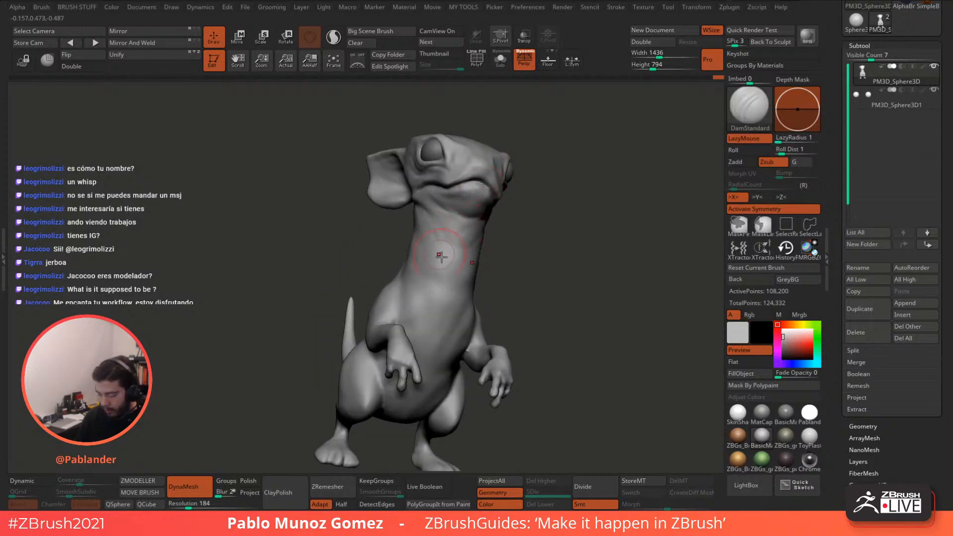
mouse_move(440, 255)
right_mouse_down()
mouse_move(487, 219)
mouse_move(458, 260)
mouse_move(442, 255)
right_mouse_up()
left_click_drag(443, 255, 442, 265, "shift")
Step: Refine the crease where the upper arm meets the torso with DamStandard, undoing one stroke and smoothing the surrounding surface
right_click_drag(442, 266, 499, 180)
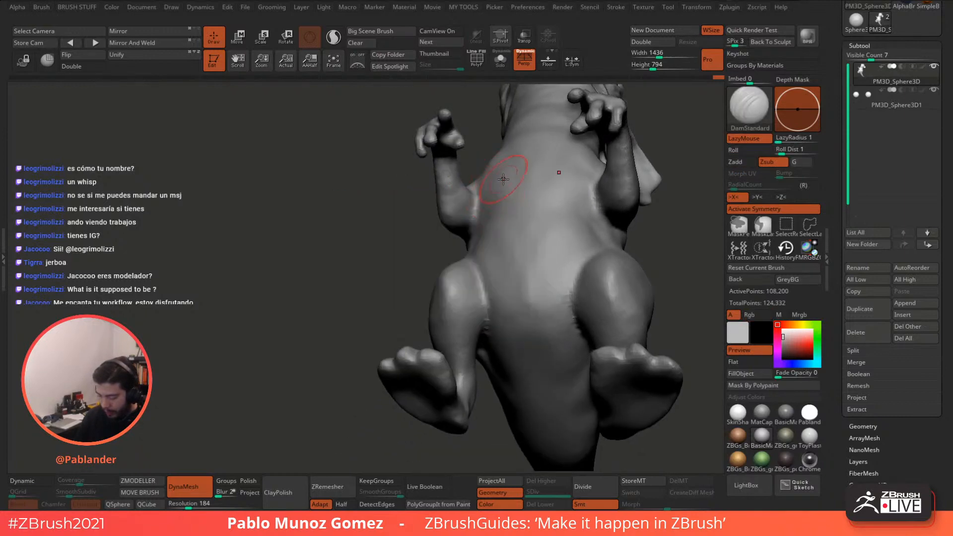
mouse_move(595, 203)
right_mouse_down()
mouse_move(490, 186)
mouse_move(462, 219)
right_mouse_up()
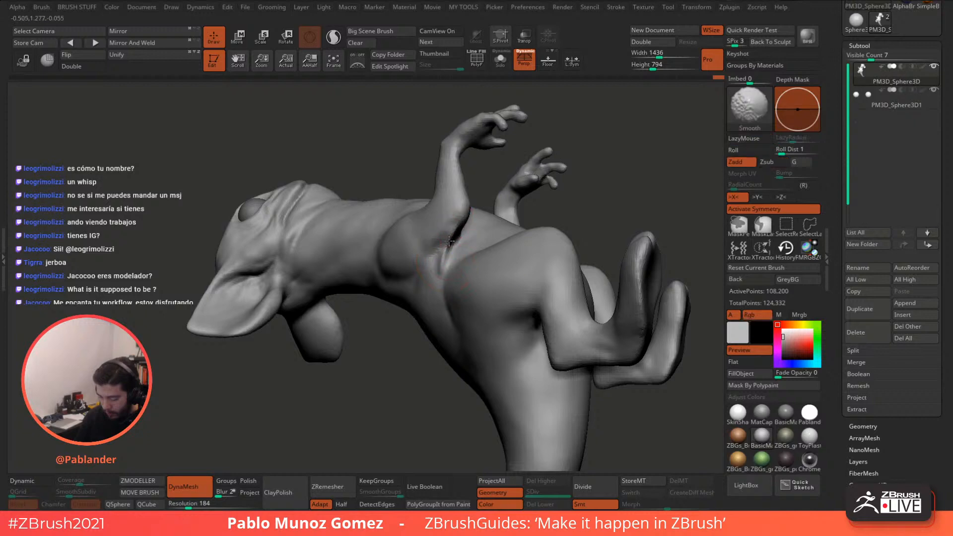
right_click_drag(446, 252, 456, 218)
key("ctrl+z")
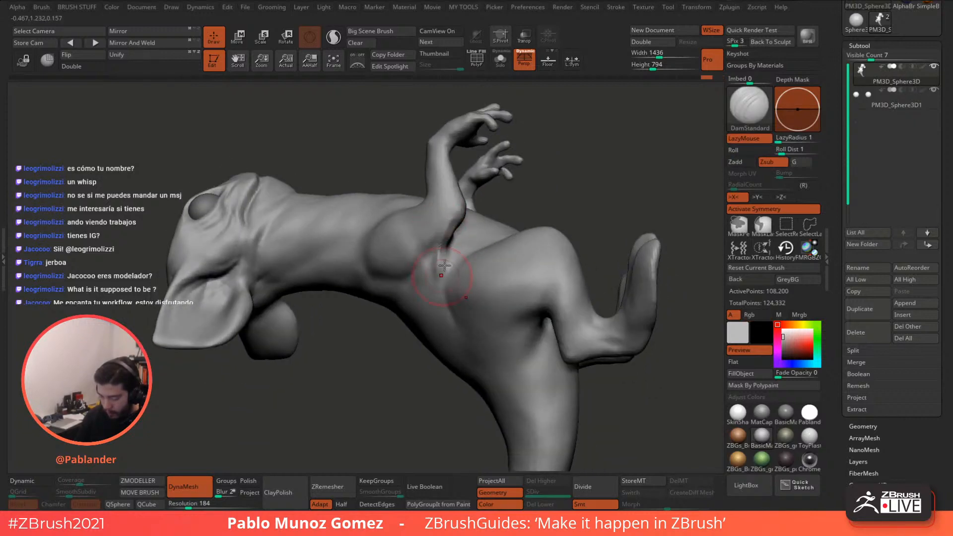
left_click_drag(439, 268, 450, 243, "shift")
right_click_drag(437, 242, 455, 235)
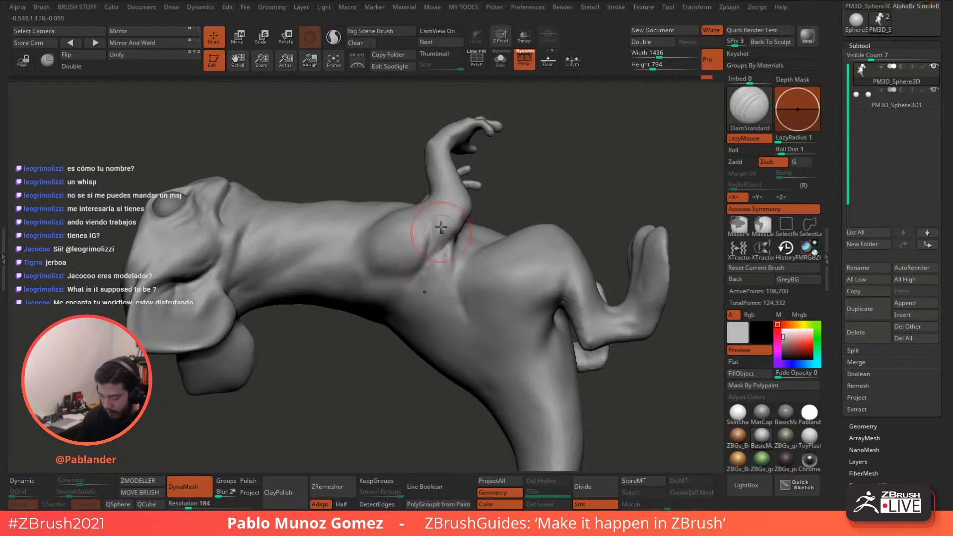
right_click_drag(441, 228, 433, 229)
left_click_drag(451, 198, 448, 238, "shift")
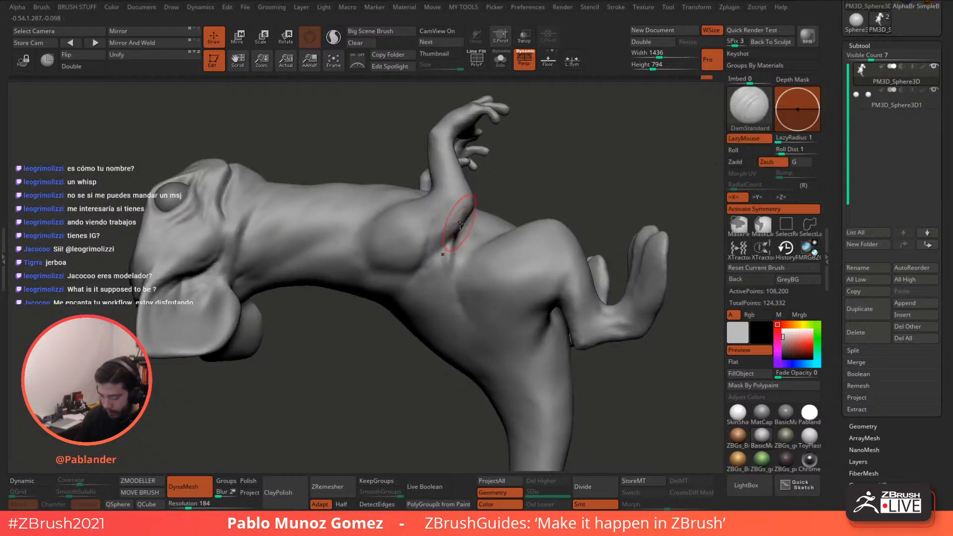
right_click_drag(448, 238, 382, 196)
mouse_move(463, 178)
right_mouse_down()
mouse_move(505, 201)
mouse_move(470, 192)
mouse_move(482, 256)
mouse_move(515, 226)
right_mouse_up()
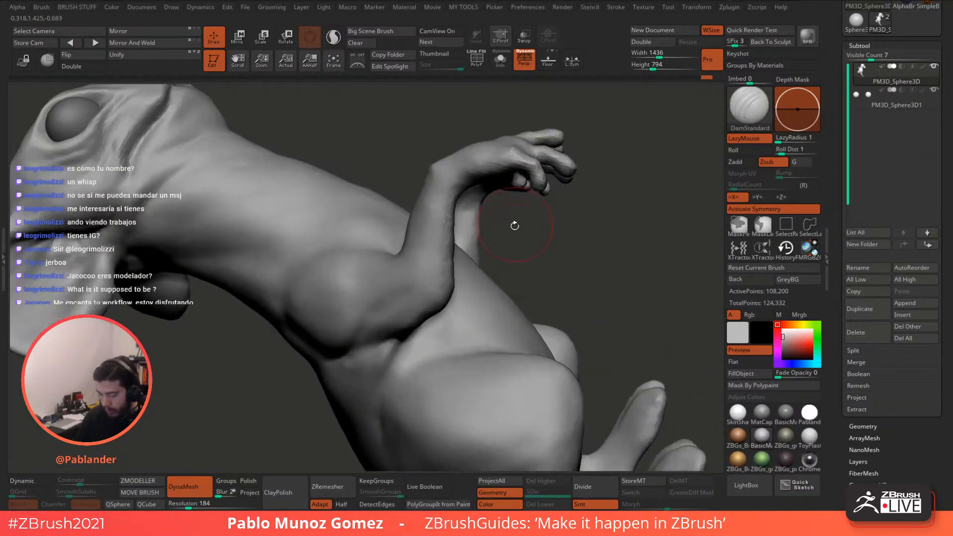
Step: Add volume to the wrist and forearm using the Standard brush with LazyMouse turned off
key("b")
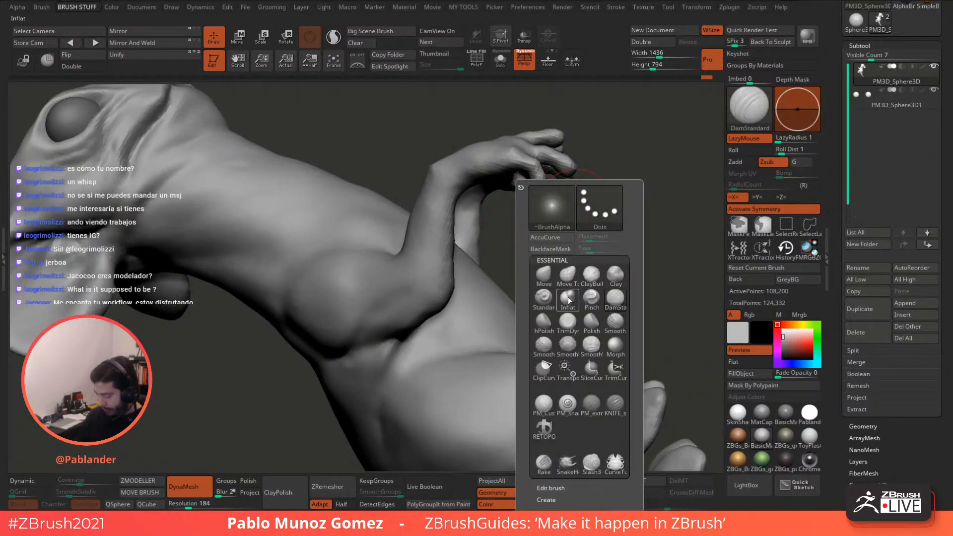
left_click(543, 298)
key("space")
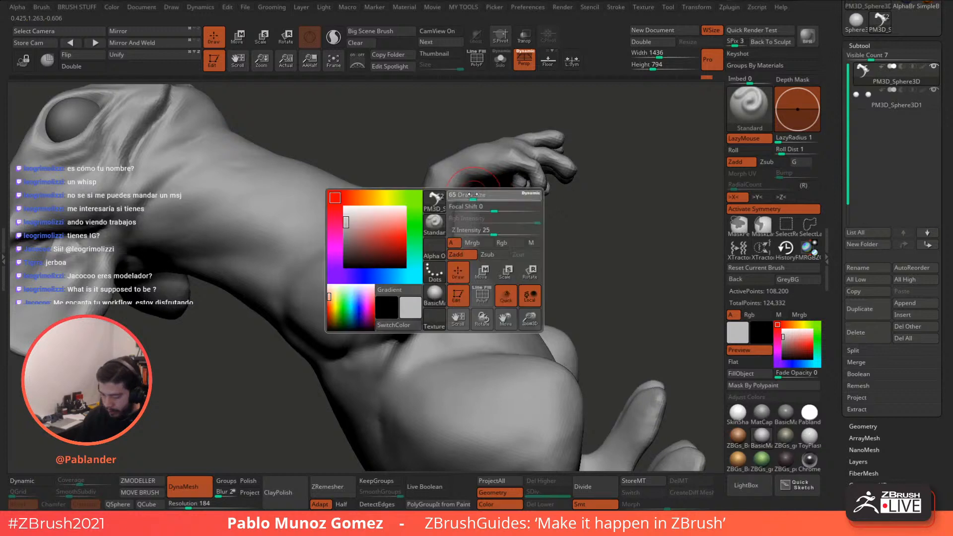
left_click(745, 138)
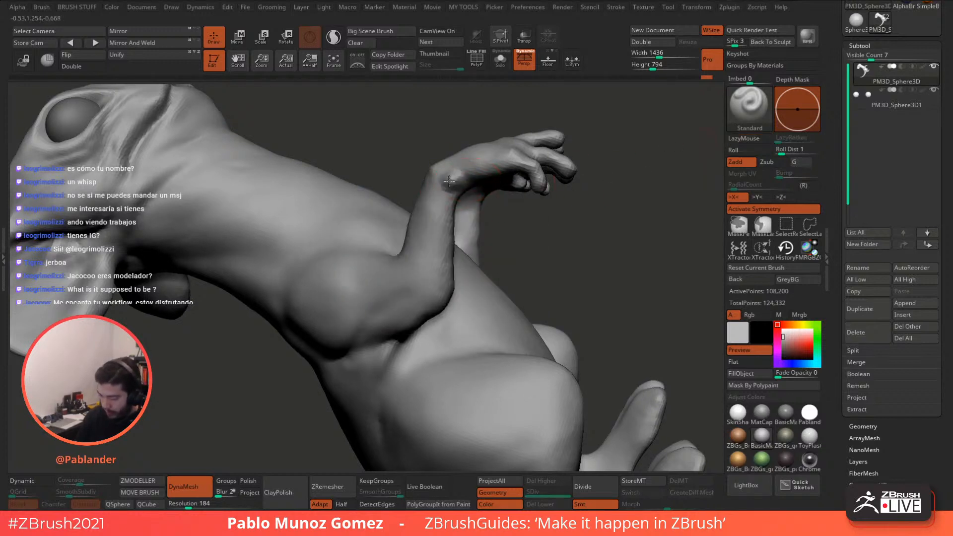
left_click(756, 140)
left_click_drag(467, 185, 490, 190, "ctrl")
mouse_move(491, 189)
right_mouse_down()
mouse_move(536, 189)
mouse_move(461, 148)
mouse_move(468, 160)
mouse_move(453, 180)
mouse_move(451, 225)
mouse_move(449, 186)
mouse_move(441, 185)
right_mouse_up()
Step: Define the underside of the forearm from wrist to elbow with DamStandard strokes, smoothing between them
key("b")
key("b")
left_click(592, 300)
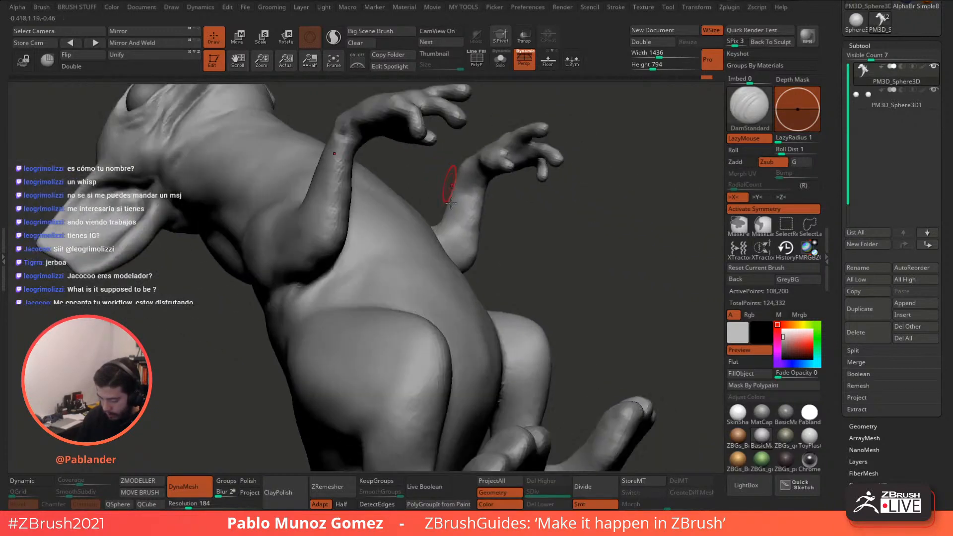
mouse_move(368, 151)
right_mouse_down("alt")
mouse_move(427, 192)
mouse_move(425, 225)
right_mouse_up("alt")
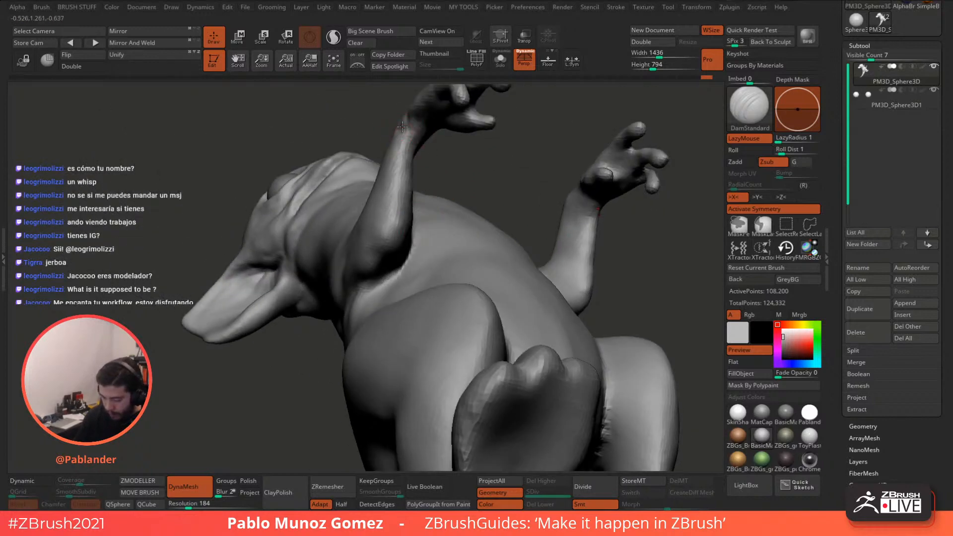
left_click_drag(402, 131, 388, 242)
left_click_drag(402, 154, 386, 221, "shift")
right_click_drag(389, 213, 408, 204)
mouse_move(391, 173)
left_mouse_down()
mouse_move(398, 117)
mouse_move(399, 191)
left_mouse_up()
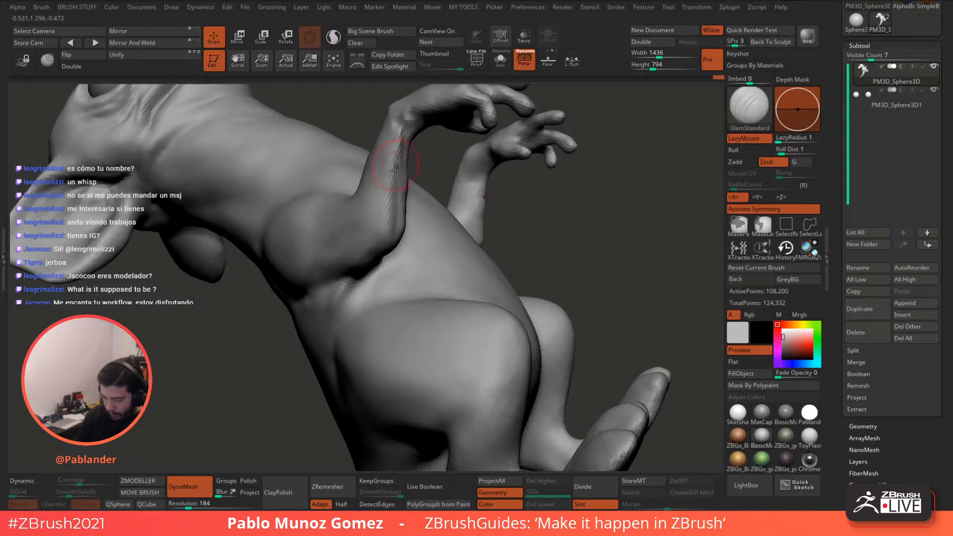
Step: Smooth the forearm surface from the wrist down to the elbow
left_click_drag(399, 127, 400, 151, "shift")
right_click_drag(413, 115, 445, 125)
left_click_drag(423, 138, 401, 246, "shift")
right_click_drag(408, 224, 428, 230)
left_click_drag(400, 213, 394, 222, "shift")
right_click_drag(393, 223, 396, 239)
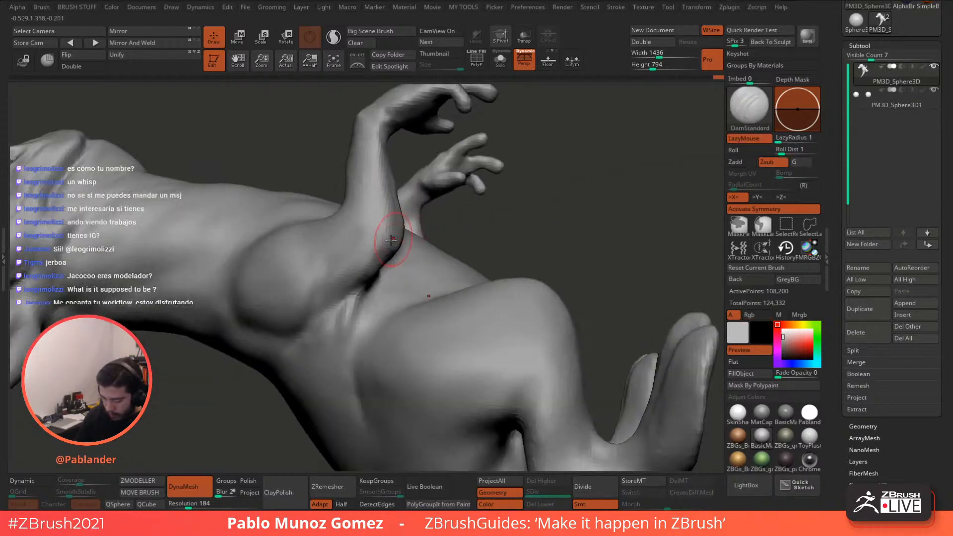
Step: Carve creases around the elbow and its inner bend with DamStandard, undoing the last stroke
mouse_move(395, 239)
left_mouse_down()
mouse_move(363, 265)
mouse_move(372, 257)
left_mouse_up()
mouse_move(372, 257)
right_mouse_down()
mouse_move(380, 225)
mouse_move(319, 184)
right_mouse_up()
left_click_drag(318, 184, 323, 203)
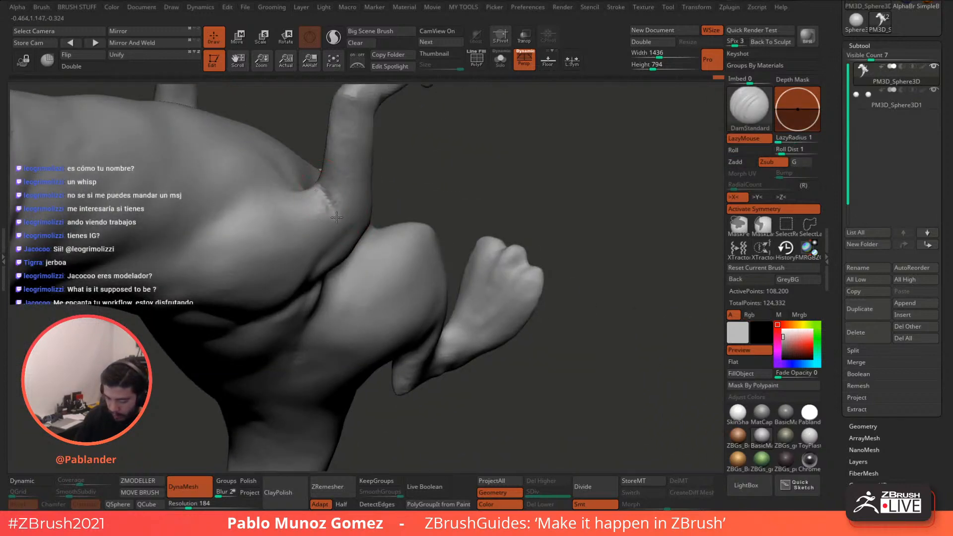
right_click_drag(322, 203, 342, 209)
left_click_drag(323, 200, 346, 221)
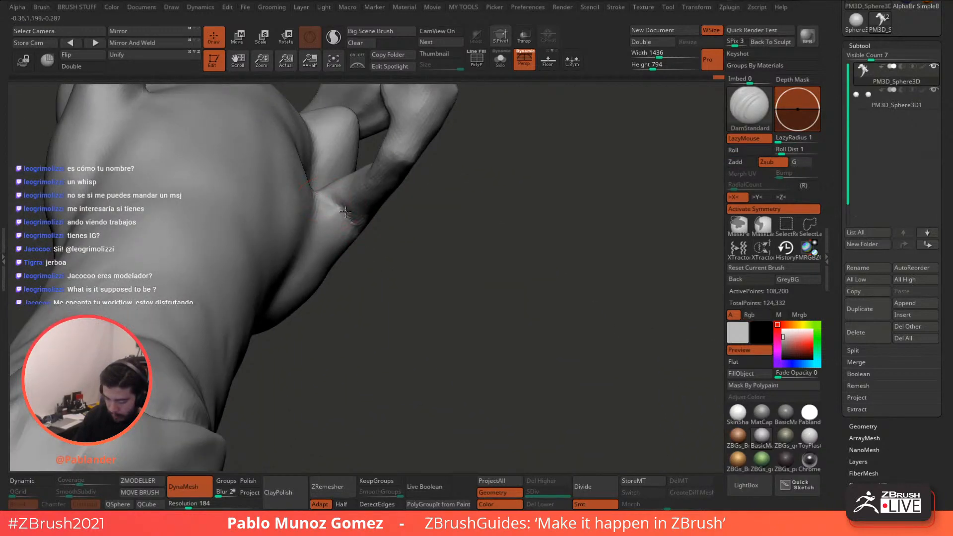
key("ctrl+z")
Step: Smooth the inner forearm between the wrist and the elbow crease
mouse_move(363, 233)
right_mouse_down()
mouse_move(365, 188)
mouse_move(338, 208)
mouse_move(395, 153)
right_mouse_up()
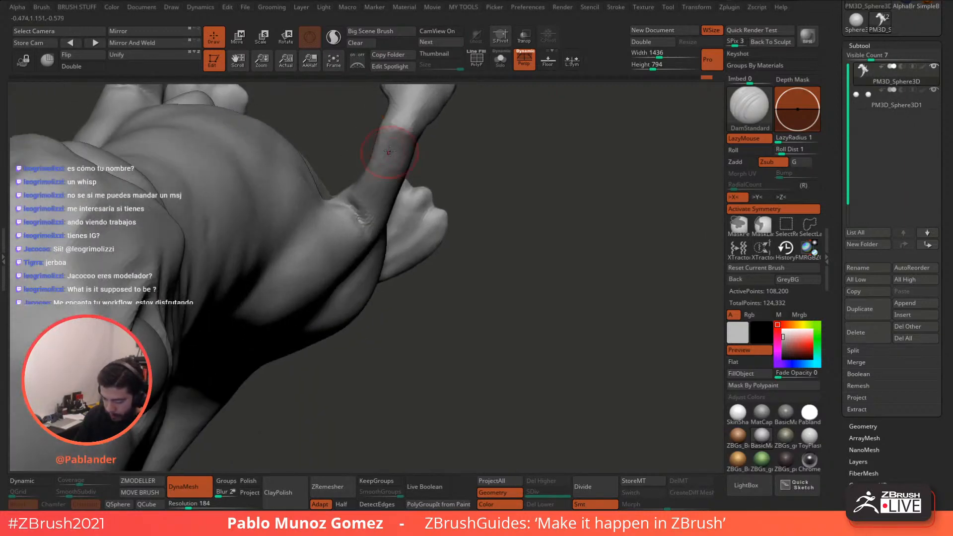
right_click_drag(377, 208, 392, 131)
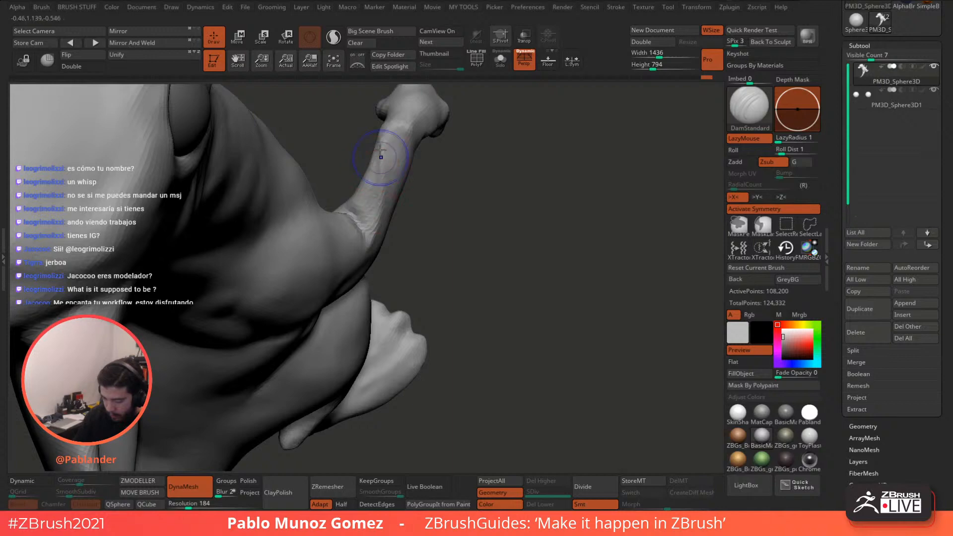
left_click_drag(380, 154, 361, 203, "shift")
mouse_move(361, 202)
right_mouse_down()
mouse_move(367, 192)
mouse_move(367, 222)
right_mouse_up()
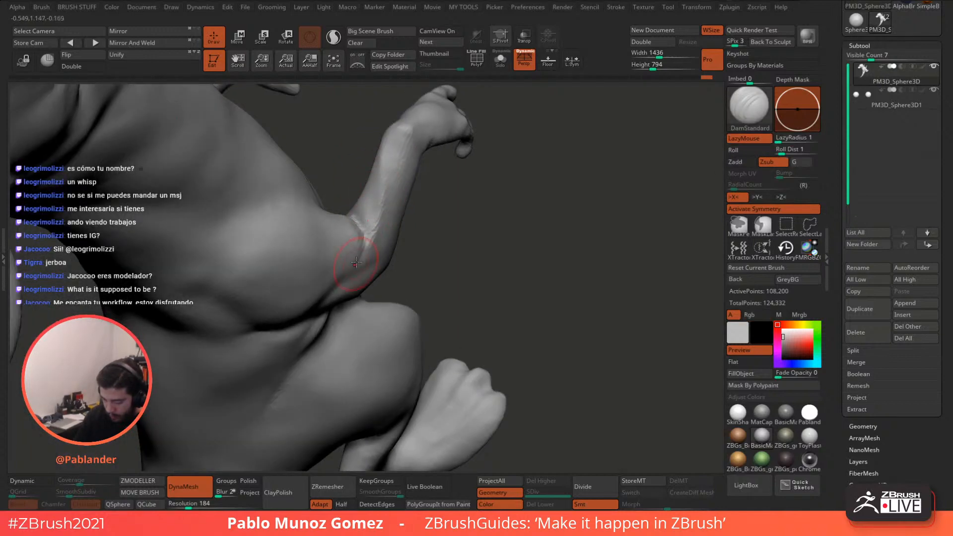
right_click_drag(356, 262, 381, 237)
Step: Build up the forearm muscle near the elbow with the Clay brush and smooth the transition into the elbow crease
key("b")
key("c")
key("l")
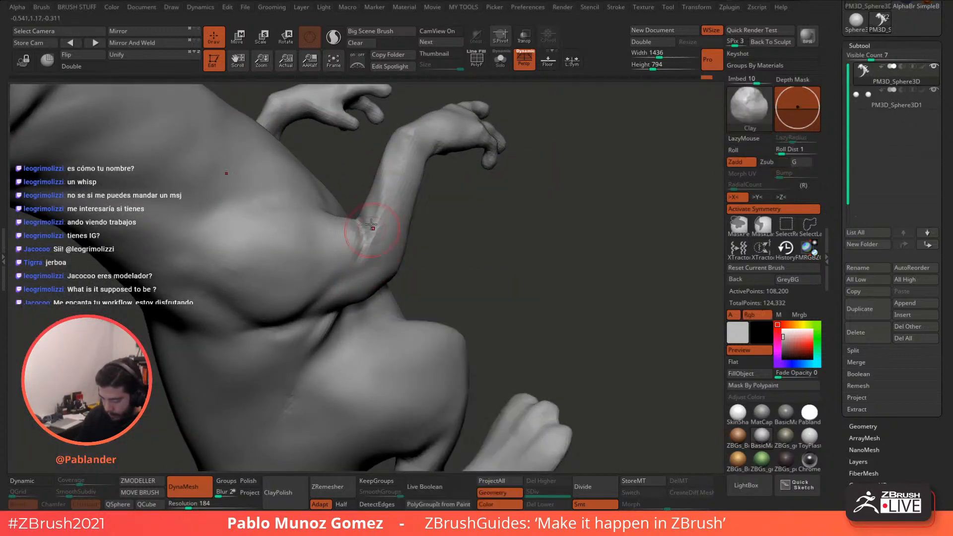
mouse_move(380, 198)
left_mouse_down()
mouse_move(368, 260)
mouse_move(384, 249)
left_mouse_up()
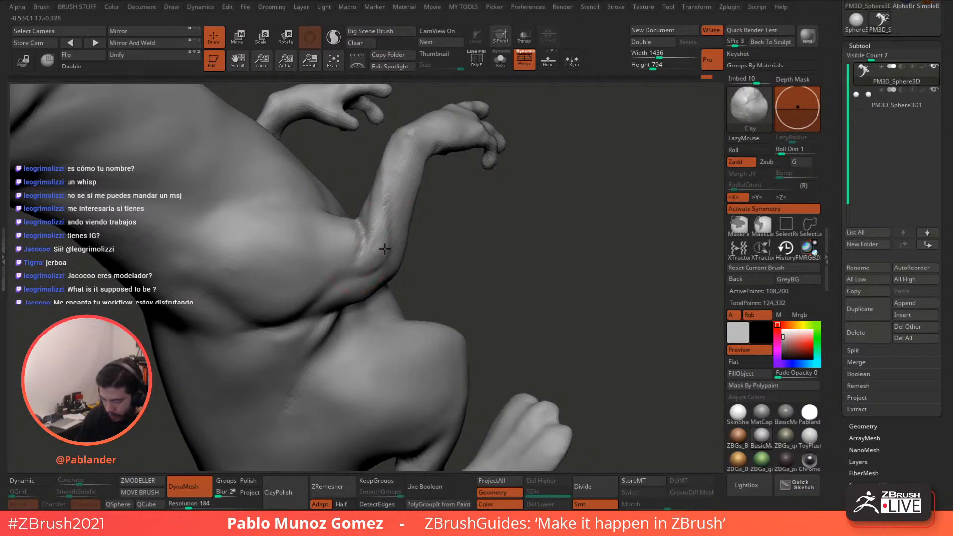
left_click_drag(392, 191, 372, 257, "shift")
mouse_move(385, 226)
right_mouse_down()
mouse_move(373, 231)
mouse_move(388, 254)
right_mouse_up()
left_click_drag(389, 255, 397, 206)
right_click_drag(399, 206, 392, 197)
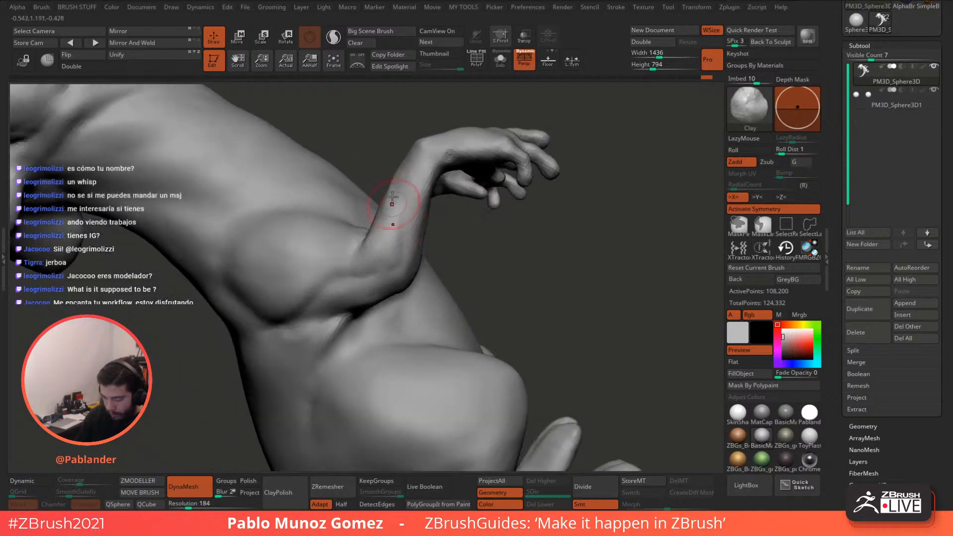
Step: Add a Clay stroke along the forearm toward the wrist and check the whole creature from the front and both sides
left_click_drag(383, 248, 418, 187)
mouse_move(418, 187)
right_mouse_down()
mouse_move(457, 213)
mouse_move(464, 254)
mouse_move(484, 213)
mouse_move(479, 172)
mouse_move(444, 207)
mouse_move(501, 159)
mouse_move(491, 201)
mouse_move(569, 196)
mouse_move(590, 216)
mouse_move(574, 147)
mouse_move(640, 198)
mouse_move(581, 217)
mouse_move(479, 277)
right_mouse_up()
mouse_move(479, 278)
right_mouse_down("ctrl")
mouse_move(547, 213)
mouse_move(489, 228)
mouse_move(523, 206)
mouse_move(542, 214)
mouse_move(540, 183)
mouse_move(519, 213)
right_mouse_up("ctrl")
right_click(519, 213)
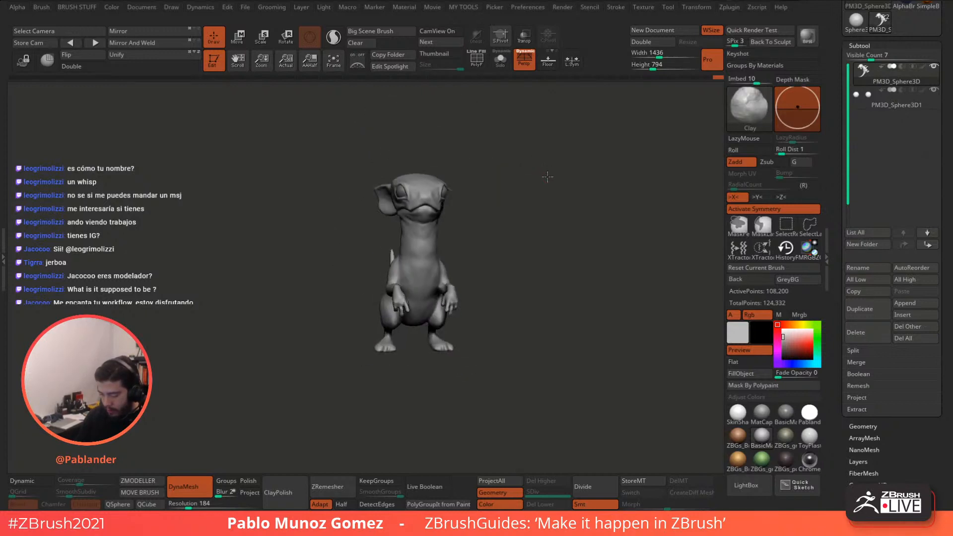
right_click_drag(547, 176, 544, 205)
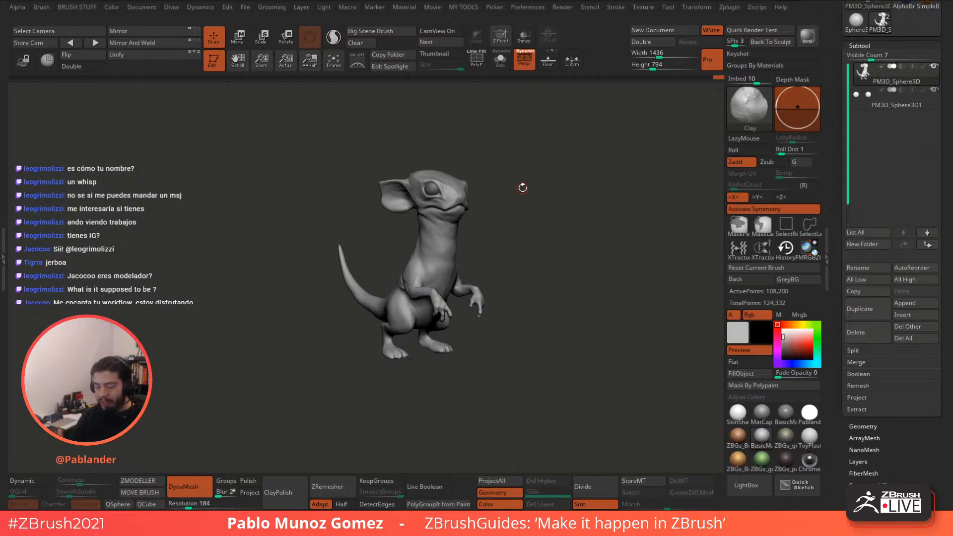
mouse_move(472, 196)
left_mouse_down()
mouse_move(516, 193)
mouse_move(504, 225)
mouse_move(499, 174)
mouse_move(472, 250)
mouse_move(482, 192)
mouse_move(499, 227)
mouse_move(485, 218)
mouse_move(569, 175)
left_mouse_up()
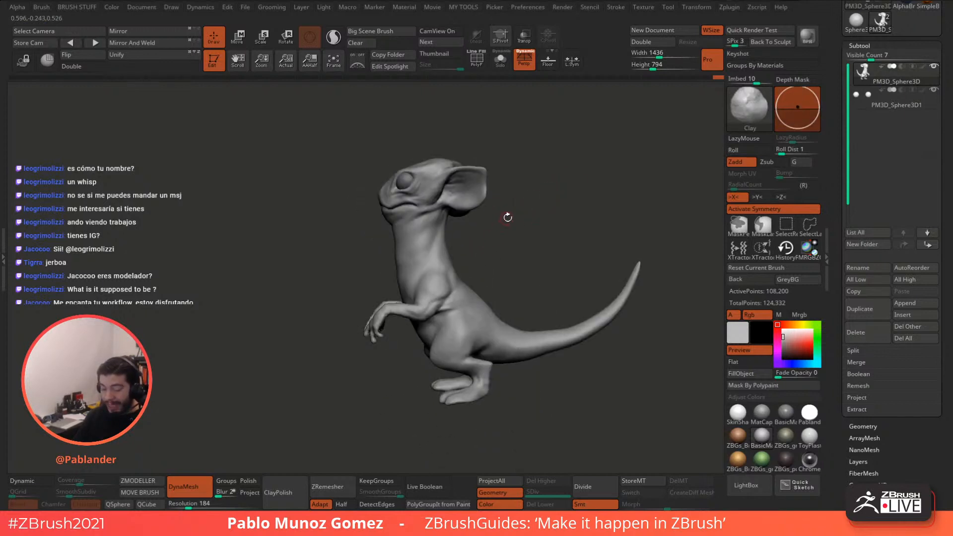
Step: Reshape the front contour of the neck below the jaw with an enlarged Move brush
key("b")
key("m")
key("v")
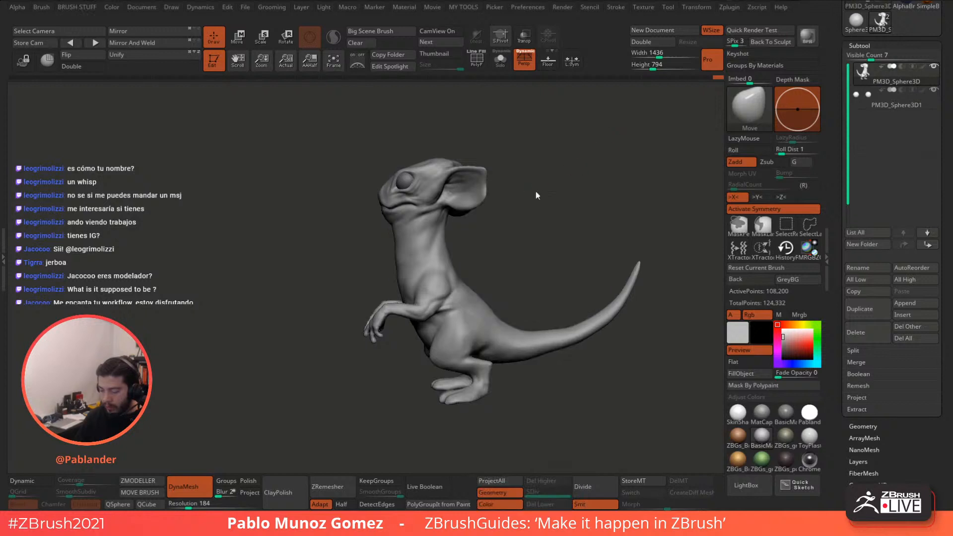
right_click(536, 195)
left_click_drag(536, 195, 517, 209)
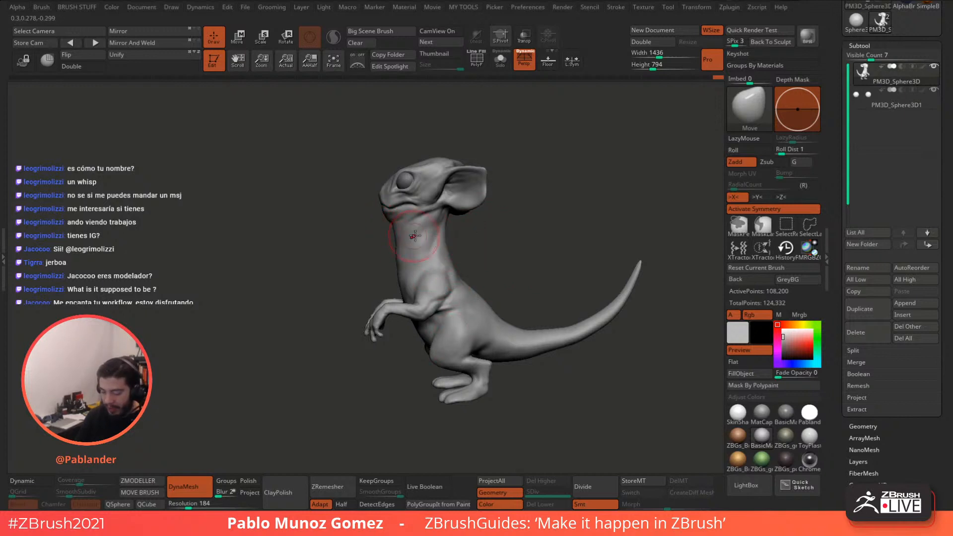
key("space")
mouse_move(395, 280)
right_mouse_down()
mouse_move(426, 283)
mouse_move(400, 303)
right_mouse_up()
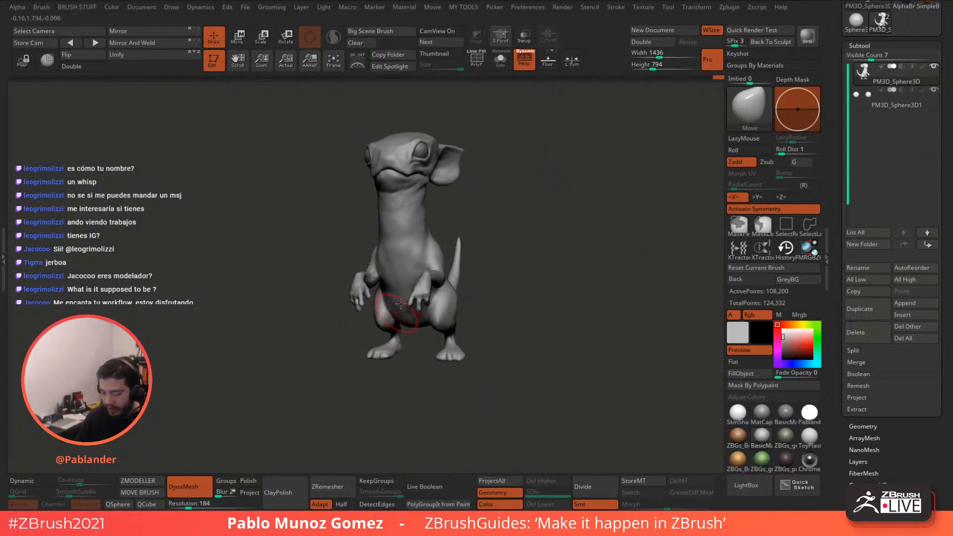
mouse_move(391, 178)
right_mouse_down()
mouse_move(429, 170)
mouse_move(407, 191)
right_mouse_up()
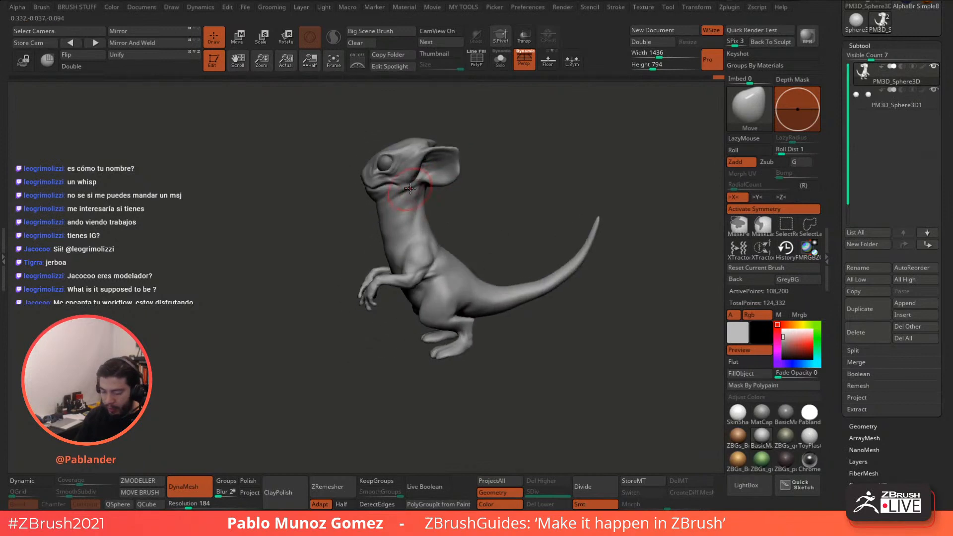
key("space")
left_click_drag(410, 189, 417, 189)
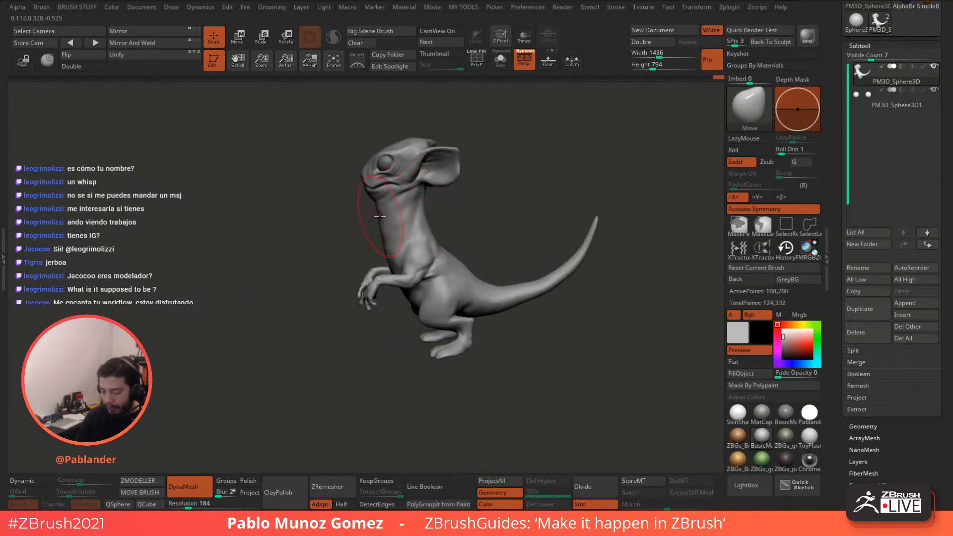
left_click_drag(380, 216, 377, 231)
right_click_drag(441, 218, 447, 207)
left_click_drag(385, 215, 381, 219)
right_click_drag(443, 192, 437, 216)
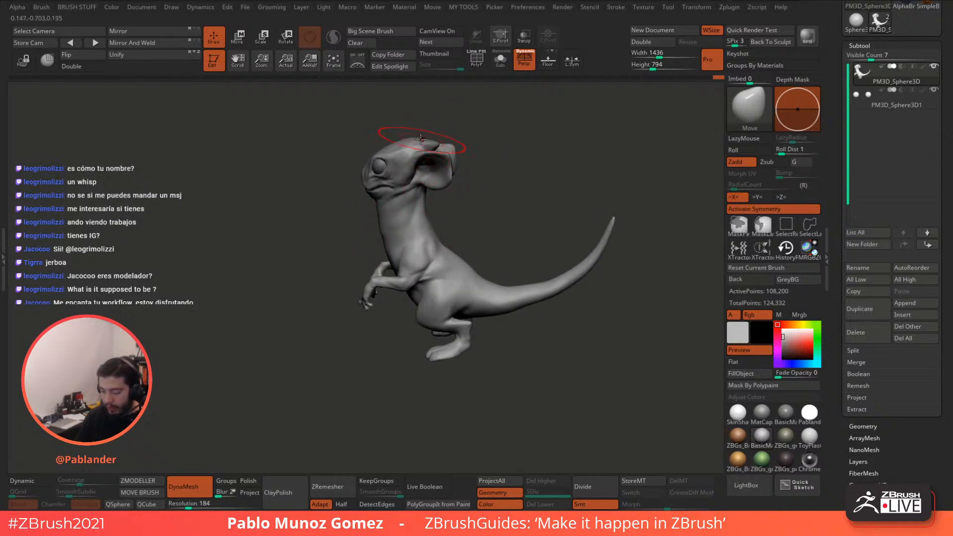
Step: Push the top of the head down slightly with the Move brush and check the silhouette from several sides
left_click_drag(420, 139, 419, 145)
right_click_drag(456, 192, 462, 187)
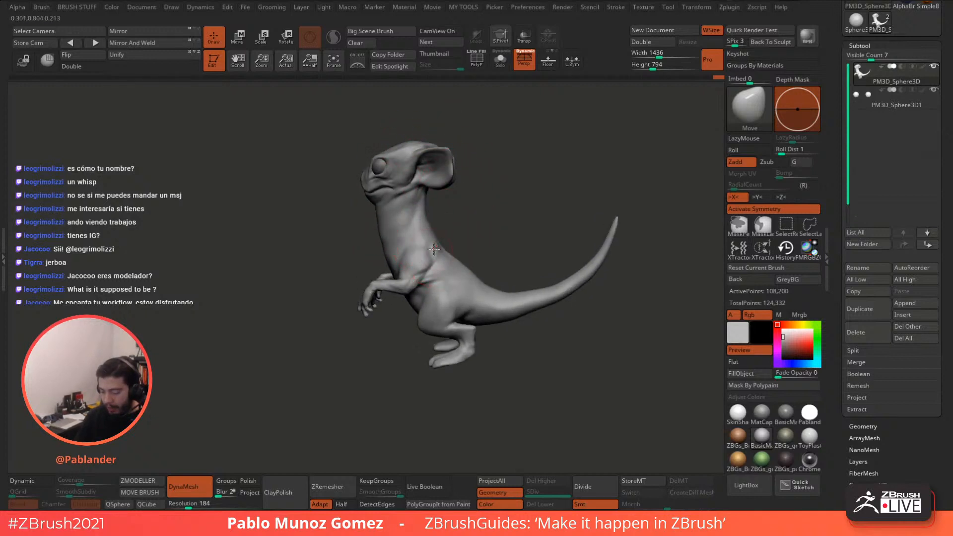
right_click_drag(433, 249, 392, 233)
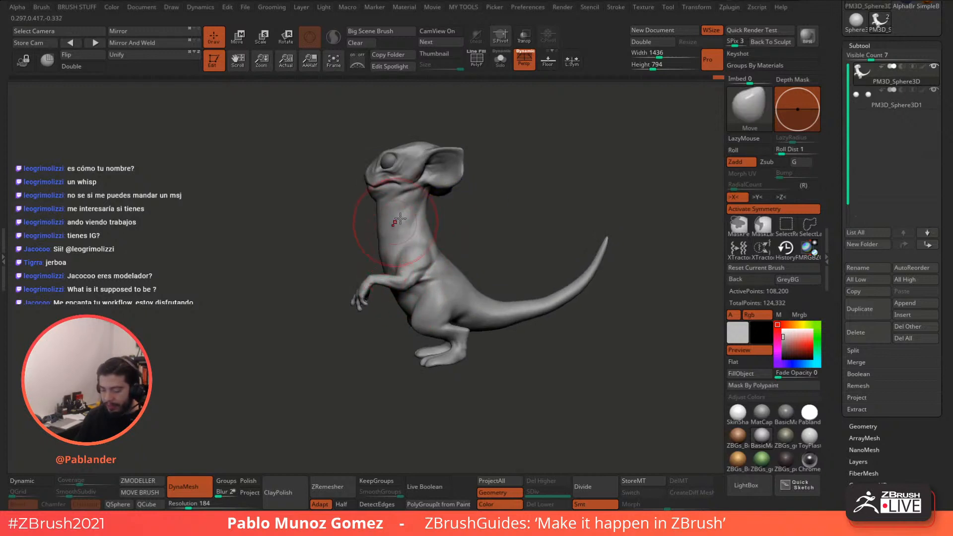
right_click_drag(400, 218, 414, 221, "shift")
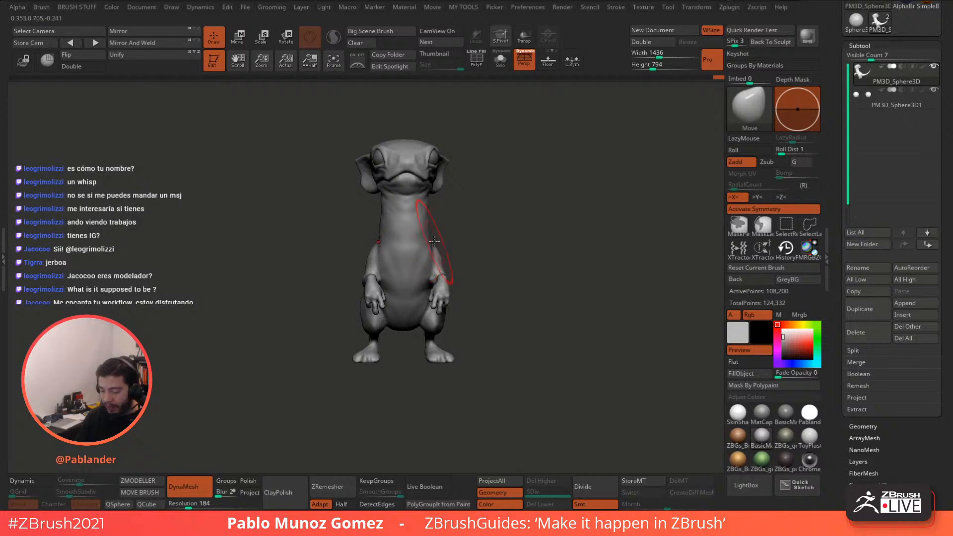
mouse_move(442, 250)
right_mouse_down()
mouse_move(460, 261)
mouse_move(441, 287)
mouse_move(498, 230)
mouse_move(527, 221)
mouse_move(474, 204)
mouse_move(493, 185)
right_mouse_up()
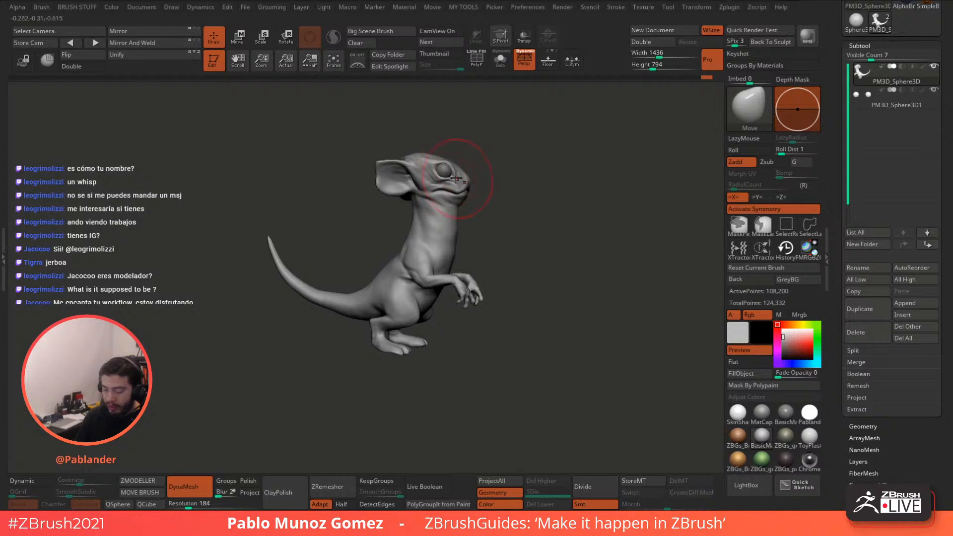
Step: Turn off perspective, remesh the body with DynaMesh and mask the head with MaskLasso
mouse_move(444, 164)
right_mouse_down()
mouse_move(486, 148)
mouse_move(521, 187)
mouse_move(535, 160)
mouse_move(531, 170)
mouse_move(506, 161)
mouse_move(508, 172)
right_mouse_up()
key("ctrl")
right_click(504, 166)
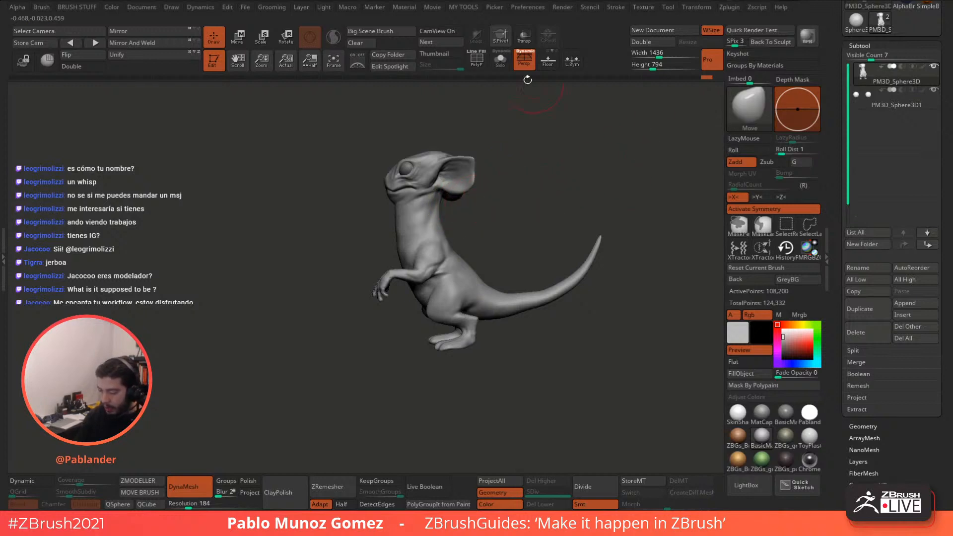
left_click(524, 64)
mouse_move(428, 198)
left_mouse_down("ctrl")
mouse_move(379, 206)
mouse_move(511, 160)
left_mouse_up("ctrl")
mouse_move(469, 199)
left_mouse_down("ctrl")
mouse_move(463, 107)
mouse_move(526, 163)
left_mouse_up("ctrl")
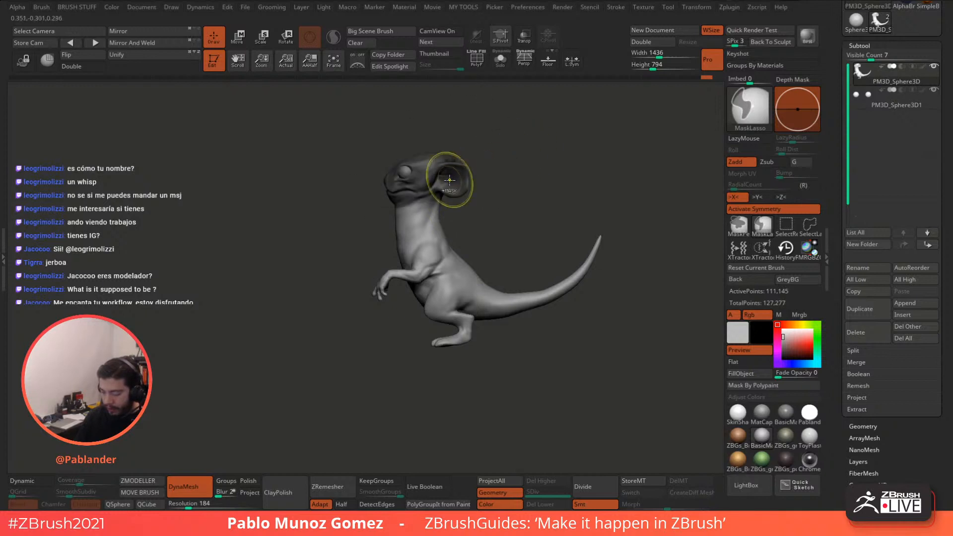
Step: Try scaling the body down from the neck while the head stays masked, and undo the change
key("w")
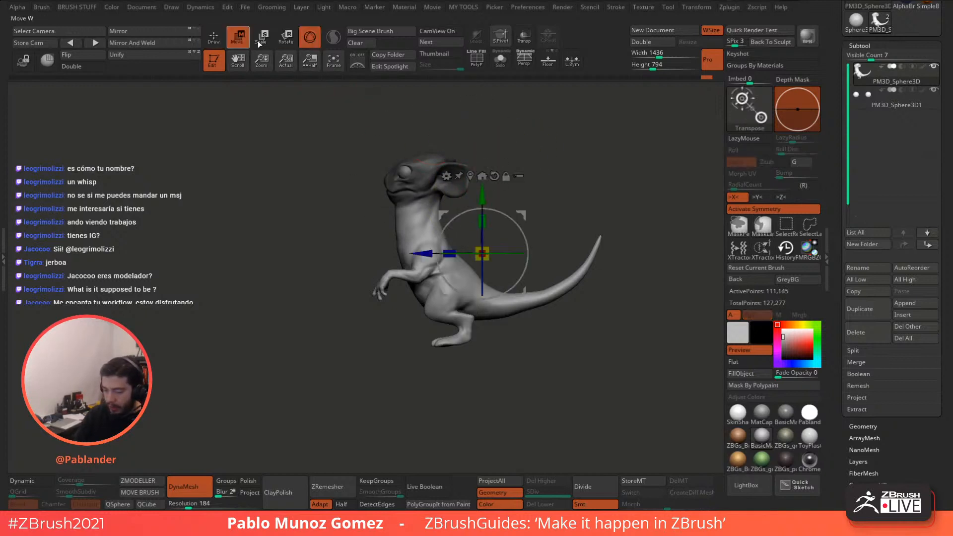
left_click_drag(522, 213, 461, 165, "alt")
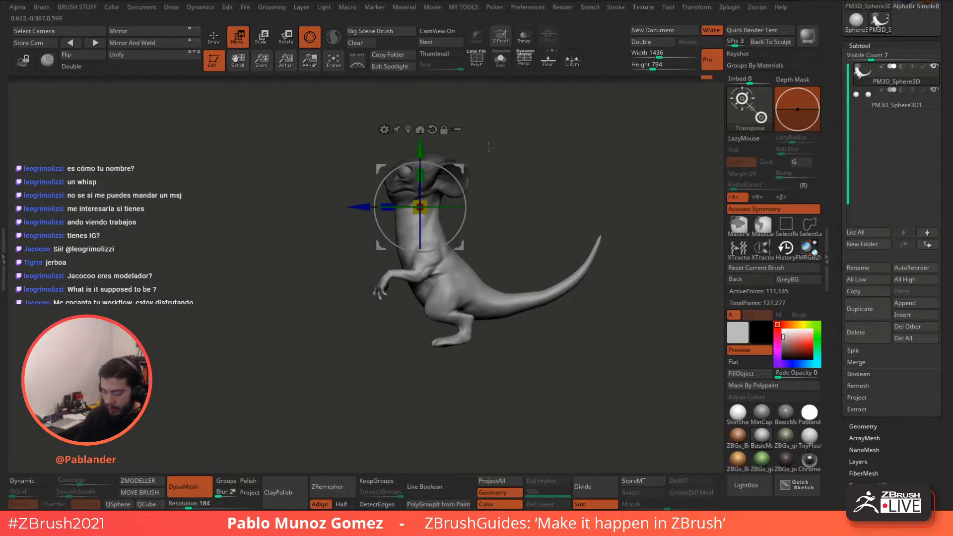
left_click_drag(550, 158, 520, 173)
left_click_drag(420, 207, 416, 226)
key("q")
mouse_move(531, 169)
left_mouse_down()
mouse_move(556, 216)
mouse_move(586, 215)
left_mouse_up()
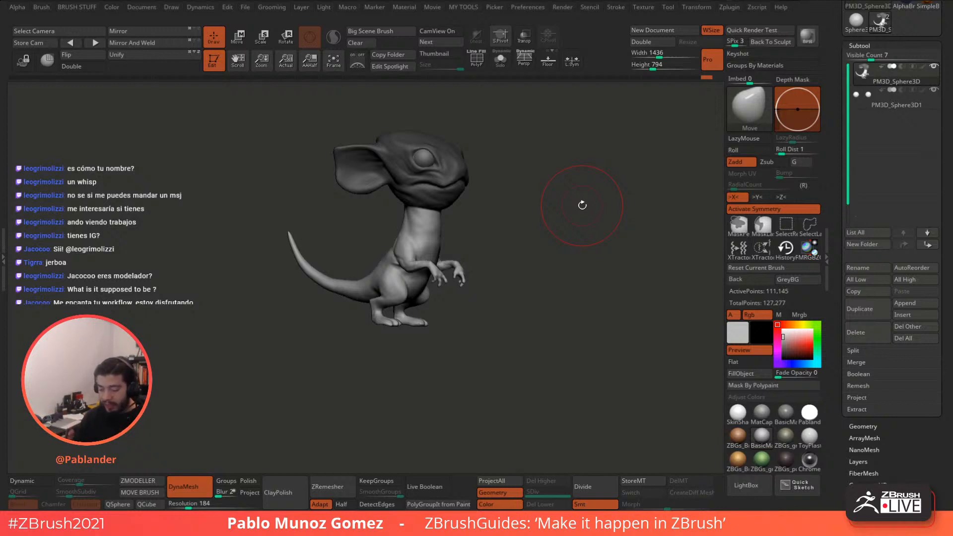
left_click_drag(482, 228, 508, 216)
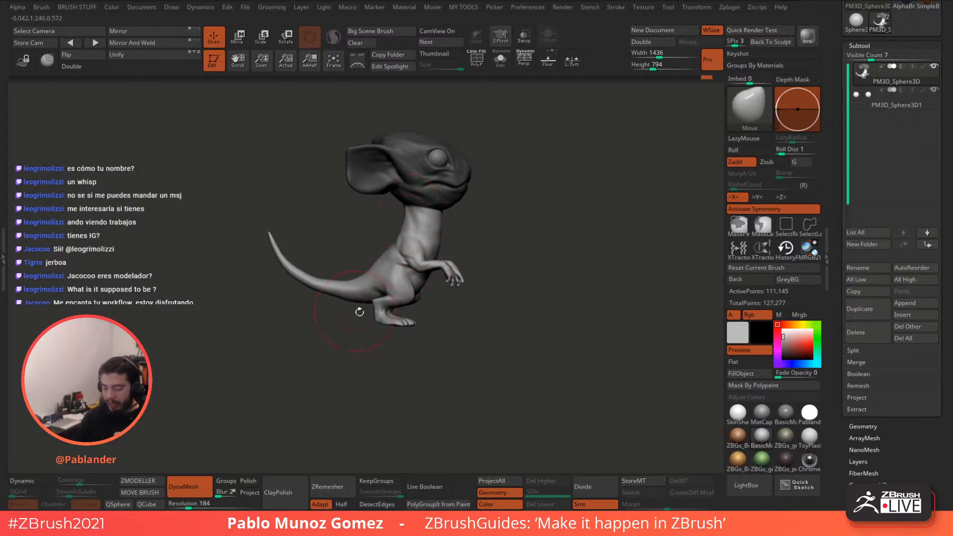
left_click_drag(495, 228, 459, 252)
key("ctrl+z")
Step: Scale the unmasked body slightly from the neck with the gizmo and clear the head mask
left_click_drag(539, 209, 533, 187)
key("w")
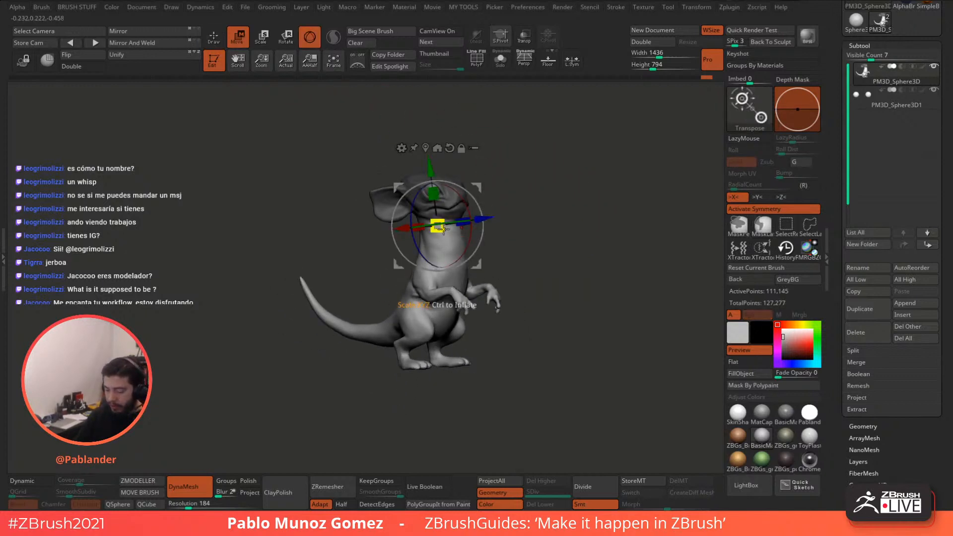
left_click_drag(438, 227, 445, 235)
mouse_move(553, 183)
left_mouse_down()
mouse_move(559, 192)
mouse_move(531, 195)
mouse_move(545, 199)
mouse_move(523, 218)
mouse_move(535, 235)
mouse_move(537, 213)
mouse_move(529, 215)
left_mouse_up()
key("q")
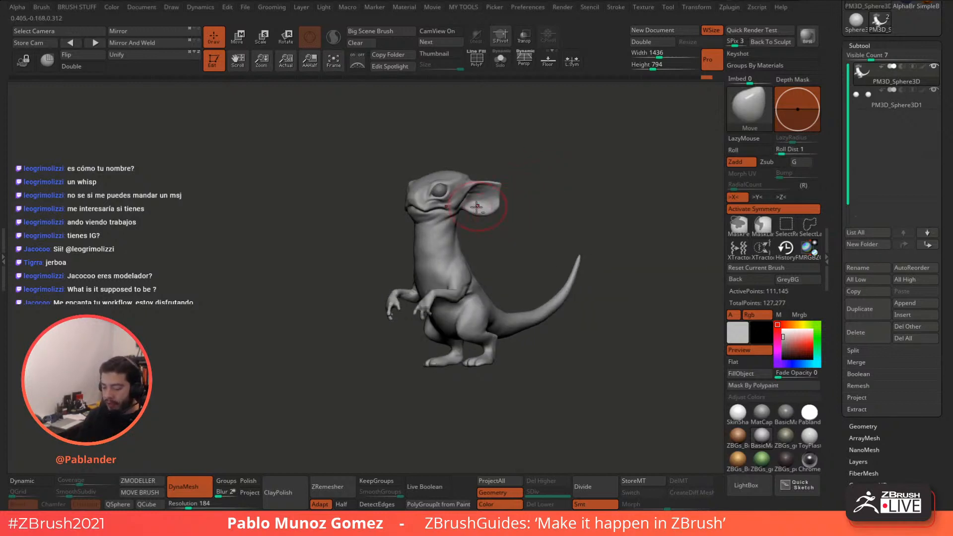
Step: Try smoothing the shoulder and upper side of the torso, and undo the smoothing
mouse_move(481, 218)
left_mouse_down("alt")
mouse_move(482, 253)
mouse_move(481, 228)
left_mouse_up("alt")
mouse_move(482, 227)
left_mouse_down()
mouse_move(491, 228)
mouse_move(445, 256)
mouse_move(466, 238)
left_mouse_up()
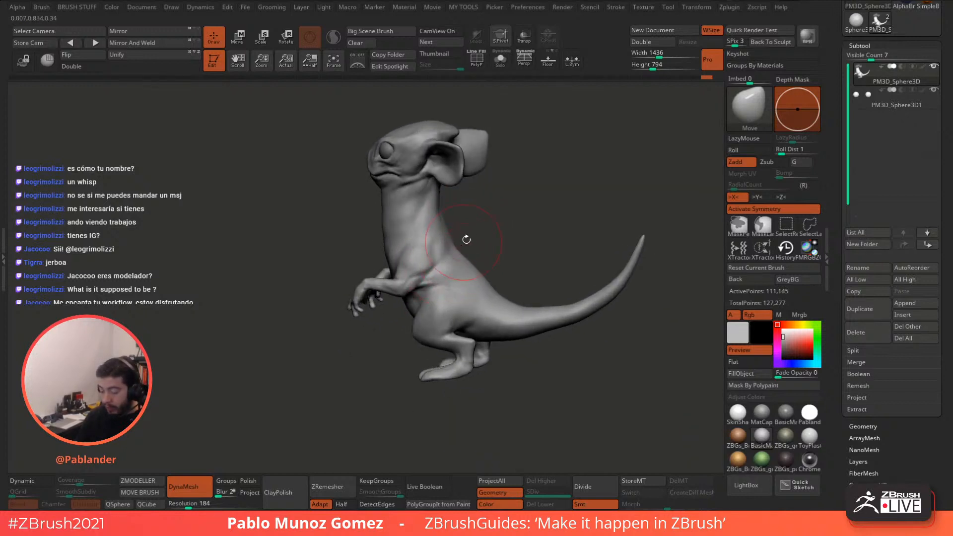
mouse_move(399, 280)
left_mouse_down("shift")
mouse_move(416, 280)
mouse_move(427, 201)
mouse_move(439, 267)
left_mouse_up("shift")
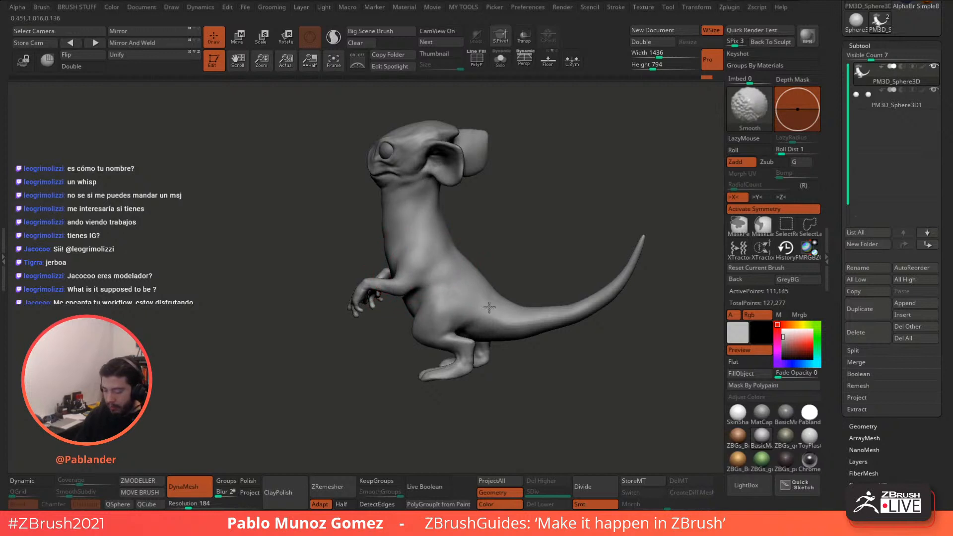
key("ctrl")
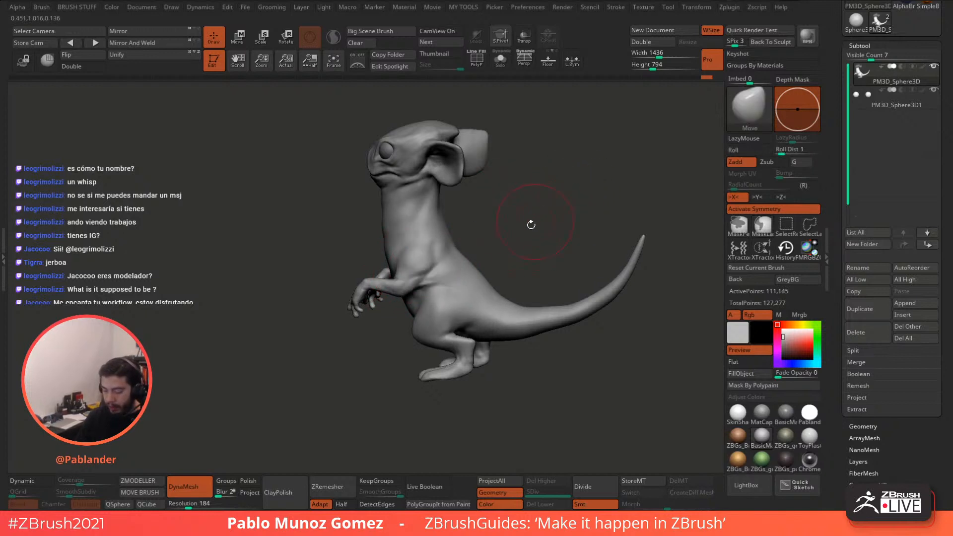
Step: Flatten the contour from the back of the neck down to the lower back with the TrimDynamic brush
key("b")
left_click(514, 321)
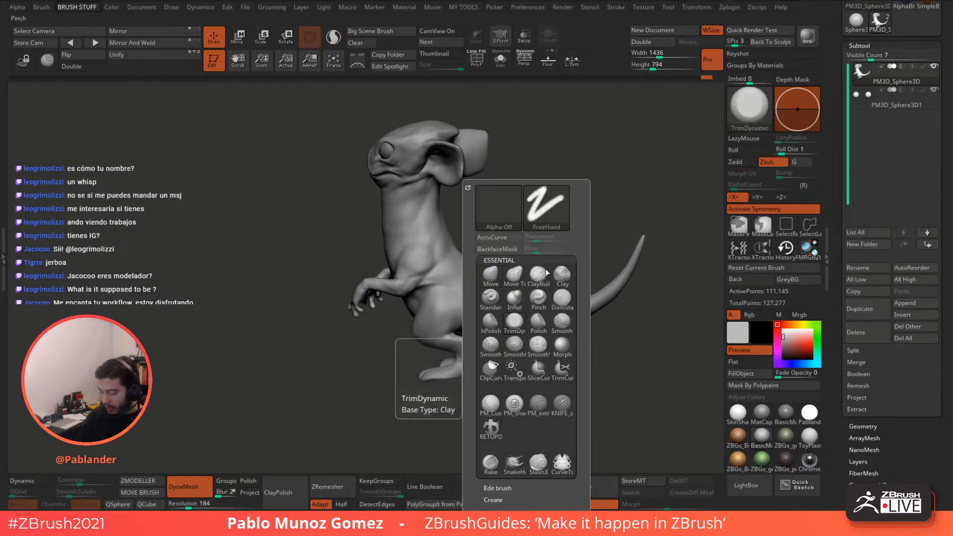
mouse_move(435, 191)
left_mouse_down()
mouse_move(446, 256)
mouse_move(464, 268)
mouse_move(437, 318)
mouse_move(476, 318)
mouse_move(473, 275)
mouse_move(495, 297)
left_mouse_up()
Step: Examine the creature's overall proportions and silhouette from the front, three-quarter and side views
mouse_move(511, 221)
left_mouse_down()
mouse_move(552, 218)
mouse_move(516, 212)
mouse_move(526, 210)
mouse_move(499, 218)
mouse_move(506, 211)
mouse_move(515, 219)
left_mouse_up()
mouse_move(553, 276)
left_mouse_down()
mouse_move(542, 276)
mouse_move(570, 277)
mouse_move(548, 280)
left_mouse_up()
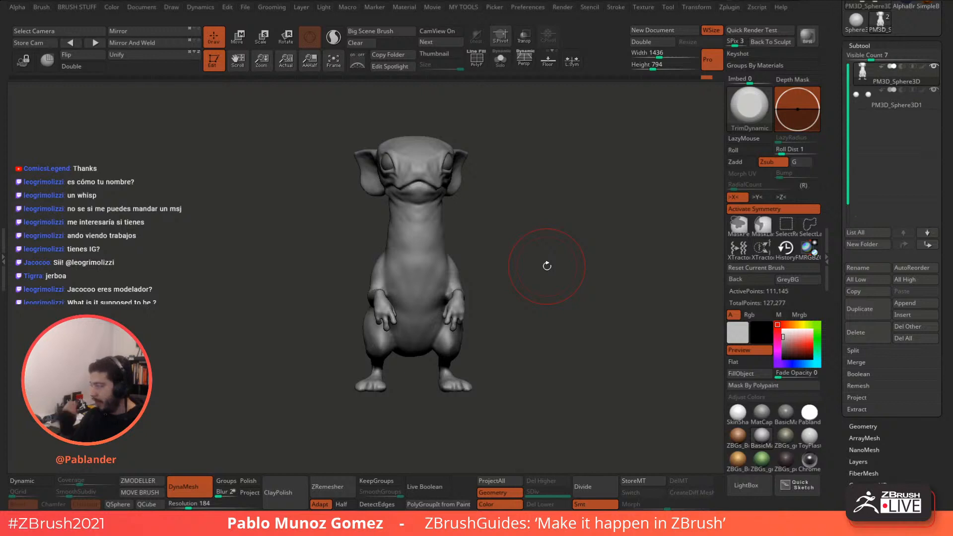
left_click_drag(512, 192, 522, 200)
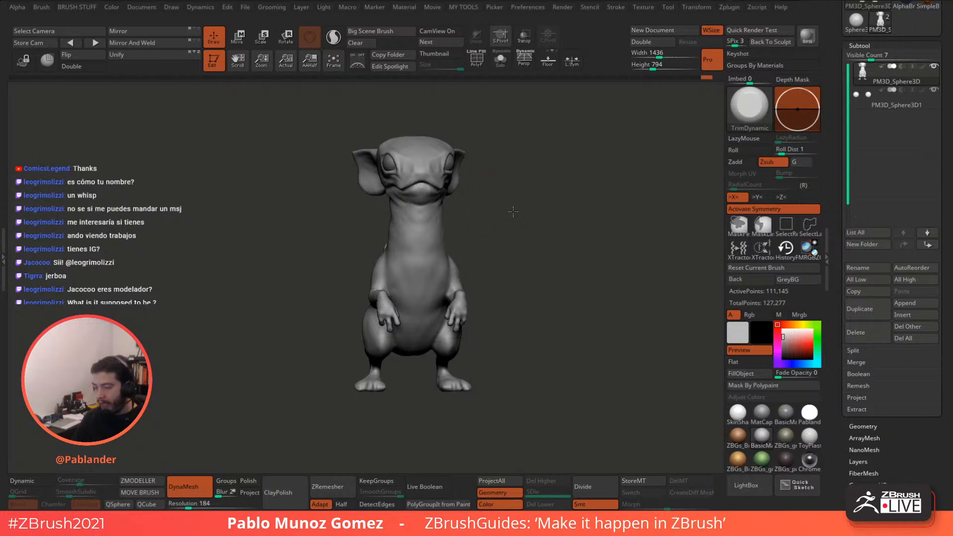
left_click_drag(513, 212, 525, 205)
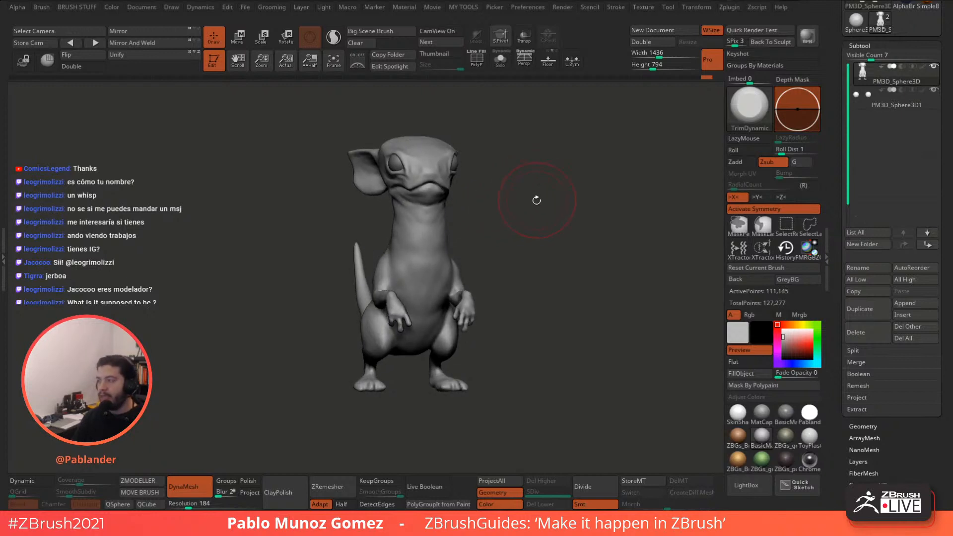
left_click_drag(533, 210, 527, 200)
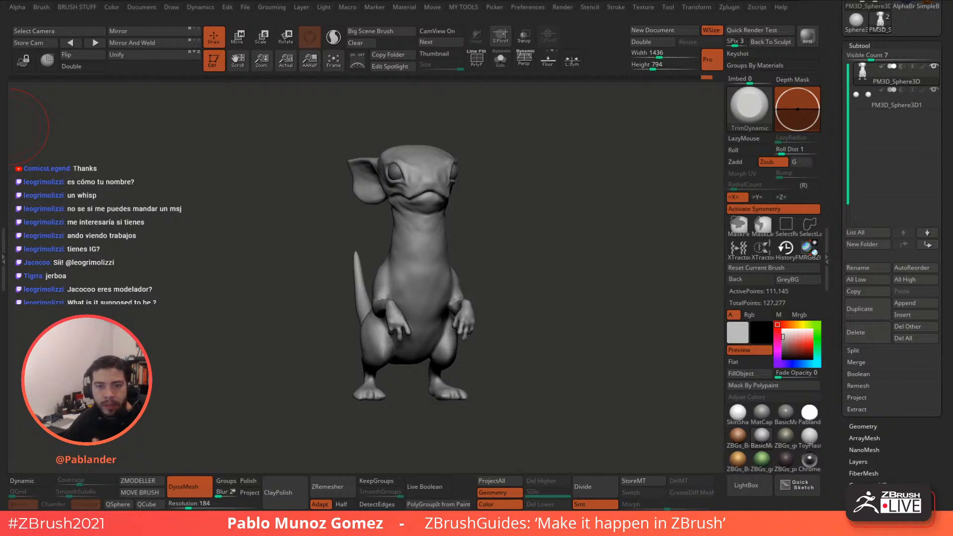
mouse_move(548, 250)
left_mouse_down()
mouse_move(536, 240)
mouse_move(601, 234)
mouse_move(572, 237)
left_mouse_up()
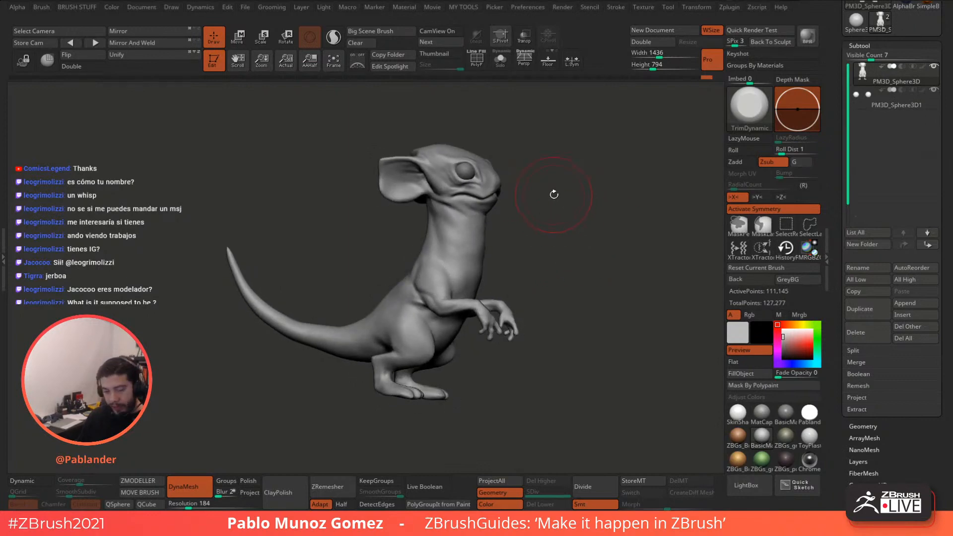
Step: Thicken the toes and the front of the feet with the Inflat brush
mouse_move(515, 182)
left_mouse_down("alt")
mouse_move(538, 219)
mouse_move(504, 283)
mouse_move(517, 219)
mouse_move(485, 224)
mouse_move(476, 230)
mouse_move(557, 259)
mouse_move(612, 257)
mouse_move(531, 278)
mouse_move(460, 330)
mouse_move(484, 266)
mouse_move(489, 323)
left_mouse_up("alt")
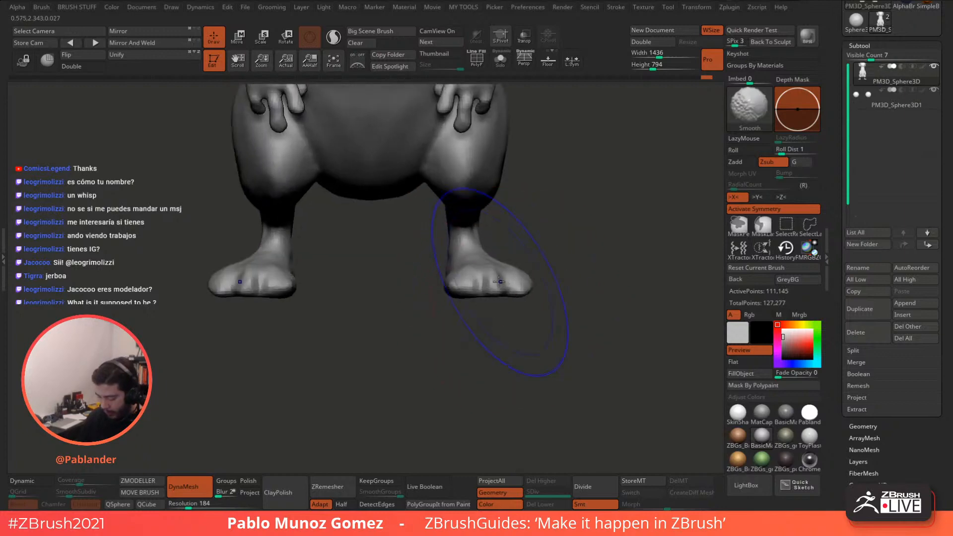
right_click_drag(518, 280, 546, 261)
key("b")
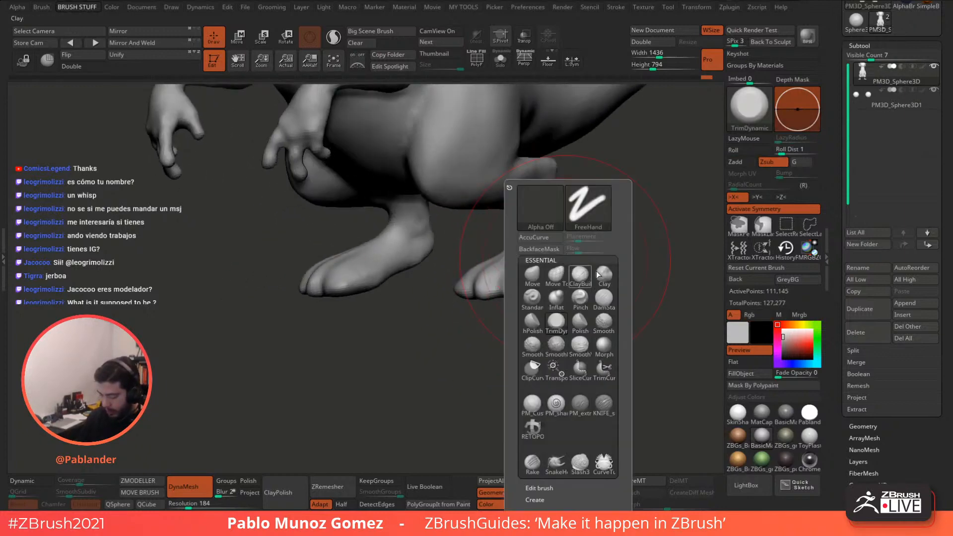
left_click(559, 296)
right_click_drag(551, 297, 585, 293)
key("space")
left_click_drag(477, 273, 460, 272)
right_click_drag(516, 292, 484, 292)
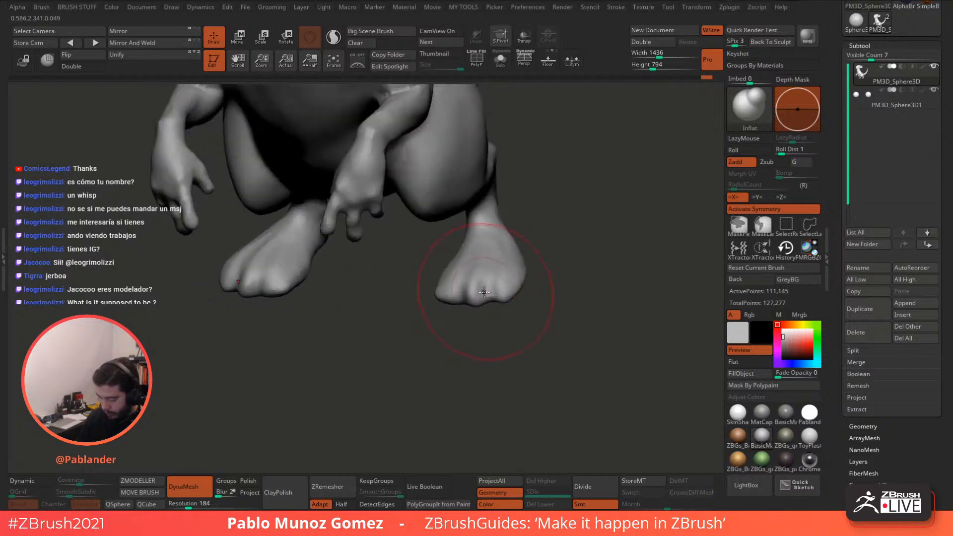
left_click_drag(478, 296, 475, 266)
left_click_drag(513, 299, 515, 292)
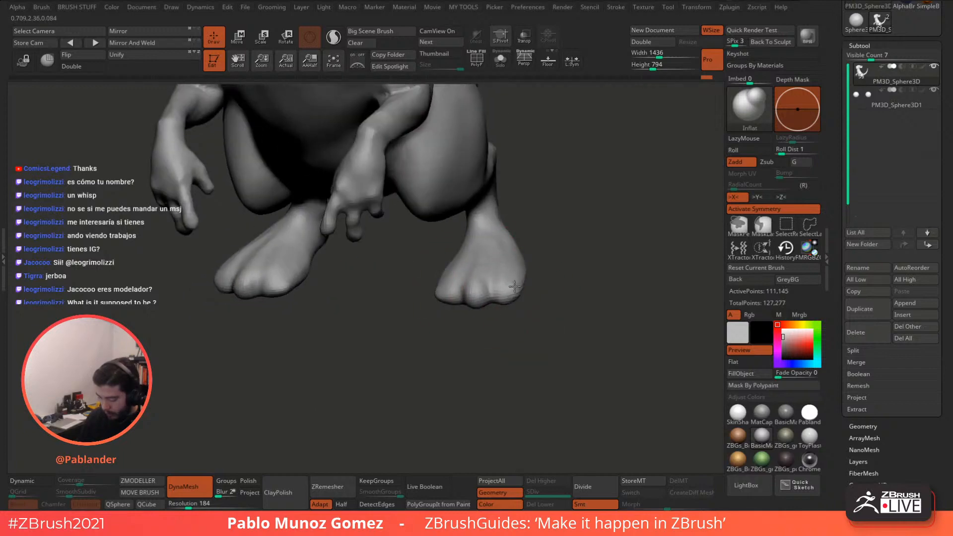
right_click_drag(516, 293, 550, 292)
mouse_move(439, 287)
right_mouse_down()
mouse_move(501, 264)
mouse_move(511, 298)
mouse_move(451, 266)
right_mouse_up()
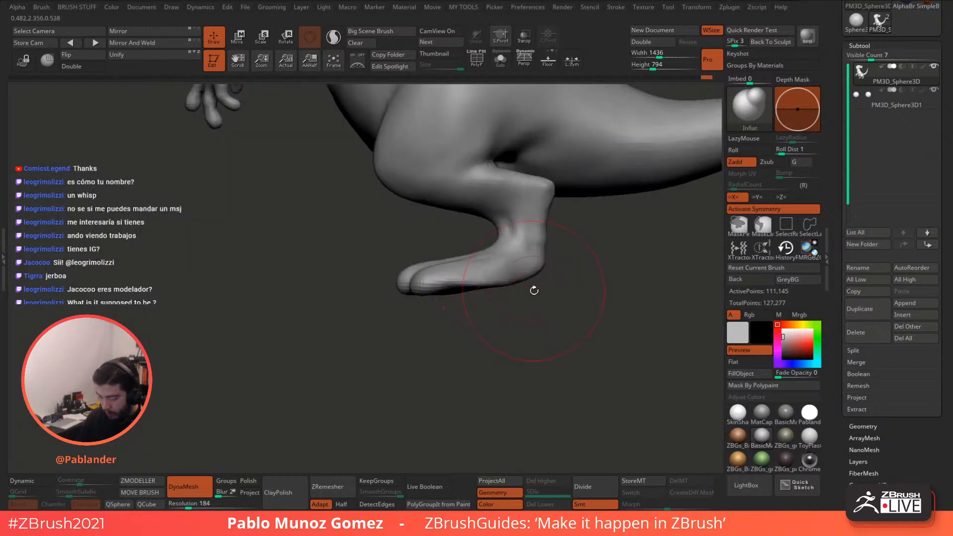
Step: Reshape the sole, heel and ankle contour of the hind foot with the Move brush
key("space")
left_click(541, 276)
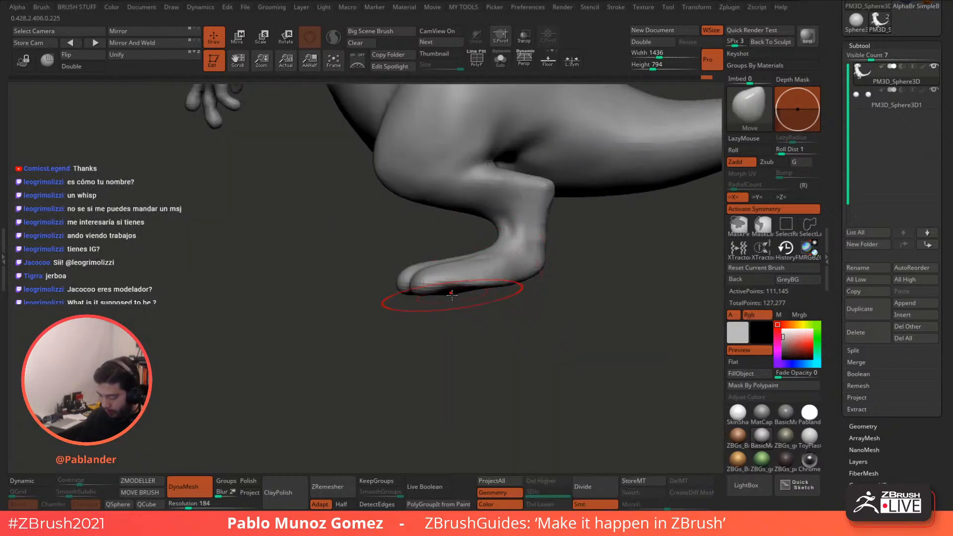
key("2")
key("1")
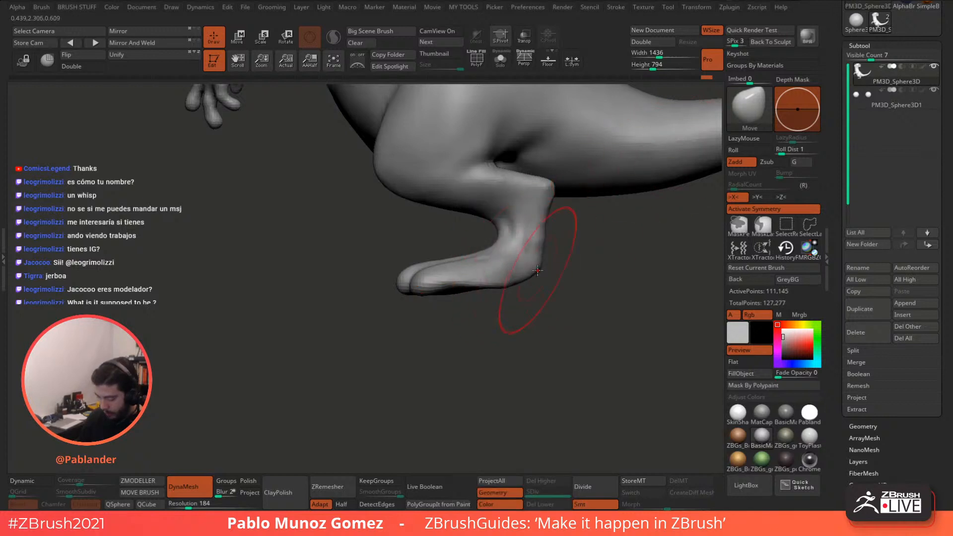
key("space")
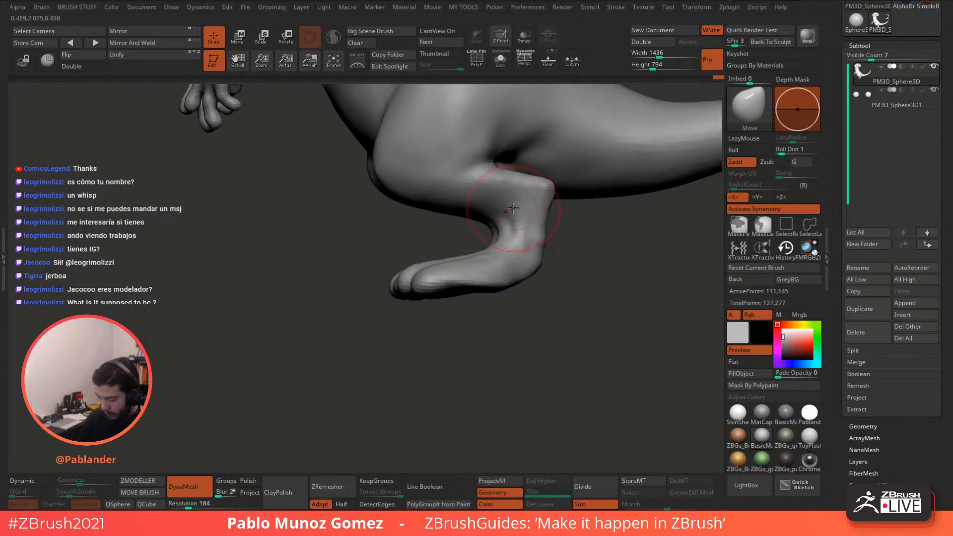
mouse_move(512, 208)
right_mouse_down()
mouse_move(542, 200)
mouse_move(531, 208)
mouse_move(542, 202)
mouse_move(543, 226)
mouse_move(527, 232)
mouse_move(517, 218)
mouse_move(555, 238)
right_mouse_up()
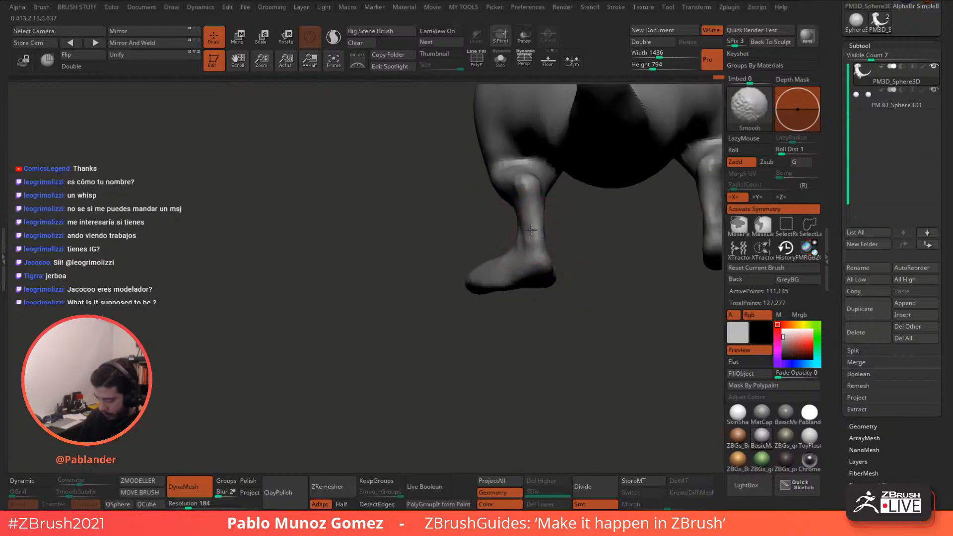
Step: Define the ankle, lower leg and fold behind the knee with the DamStandard brush
key("space")
left_click(577, 298)
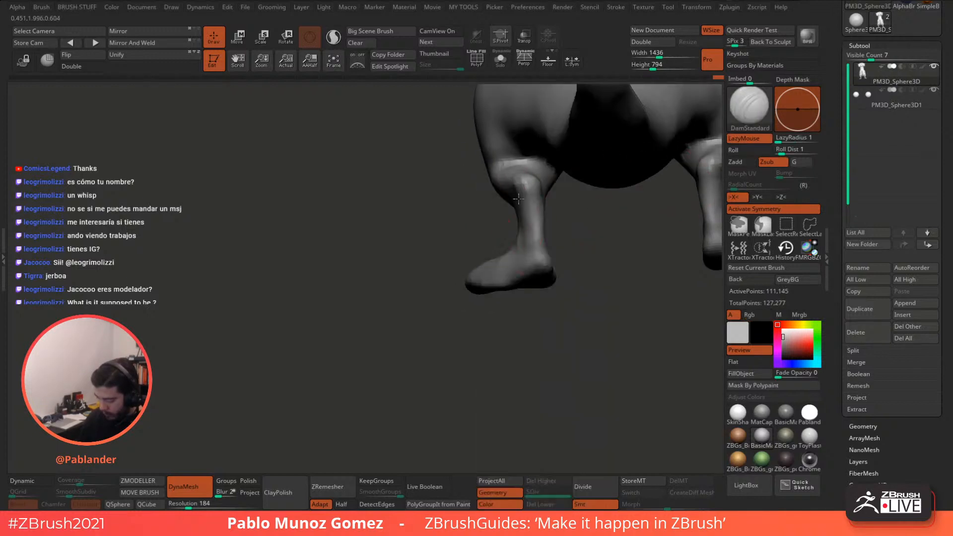
mouse_move(524, 219)
right_mouse_down()
mouse_move(559, 207)
mouse_move(550, 174)
mouse_move(495, 202)
mouse_move(506, 166)
mouse_move(511, 191)
right_mouse_up()
key("ctrl")
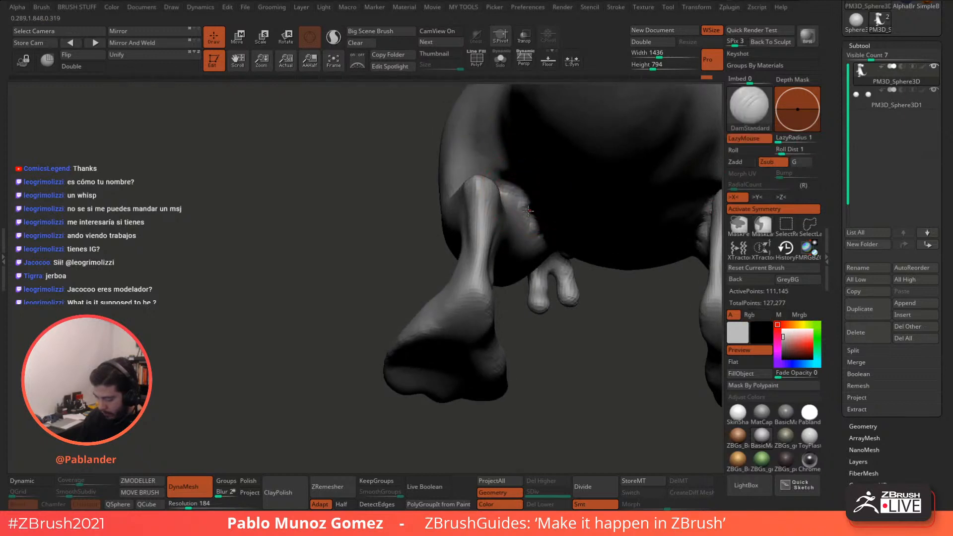
mouse_move(456, 149)
right_mouse_down()
mouse_move(505, 195)
mouse_move(526, 199)
right_mouse_up()
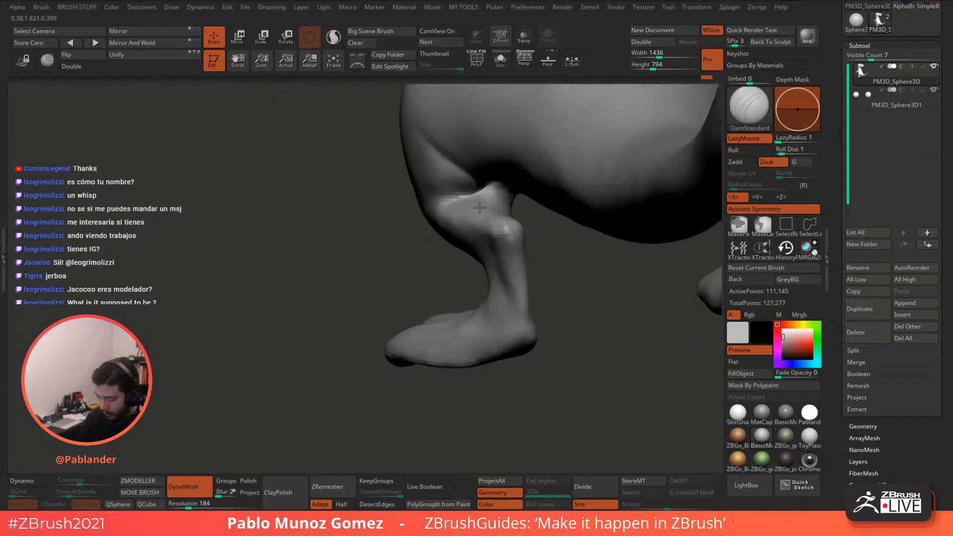
Step: Build up the area behind the knee with the Clay brush and smooth the fold between thigh and lower leg
key("b")
left_click(534, 277)
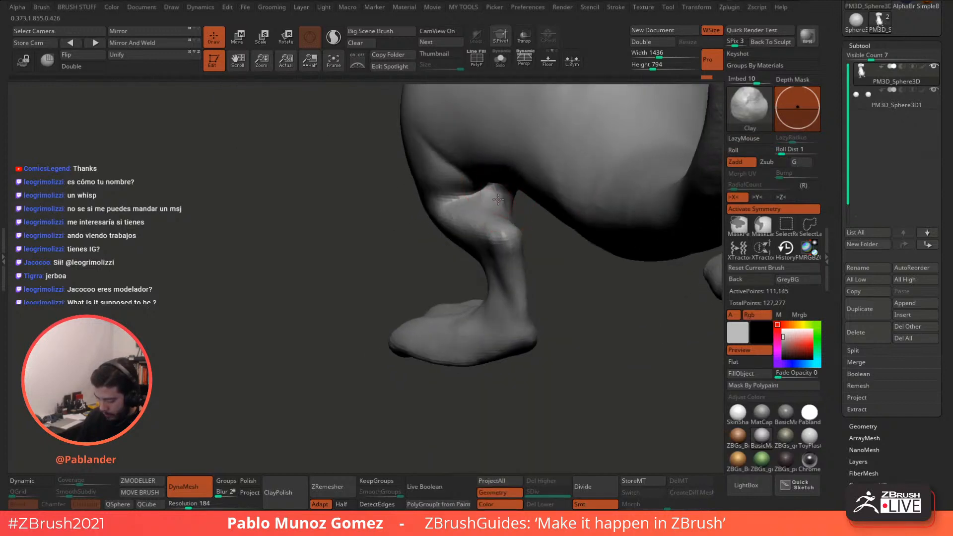
left_click_drag(496, 194, 491, 195)
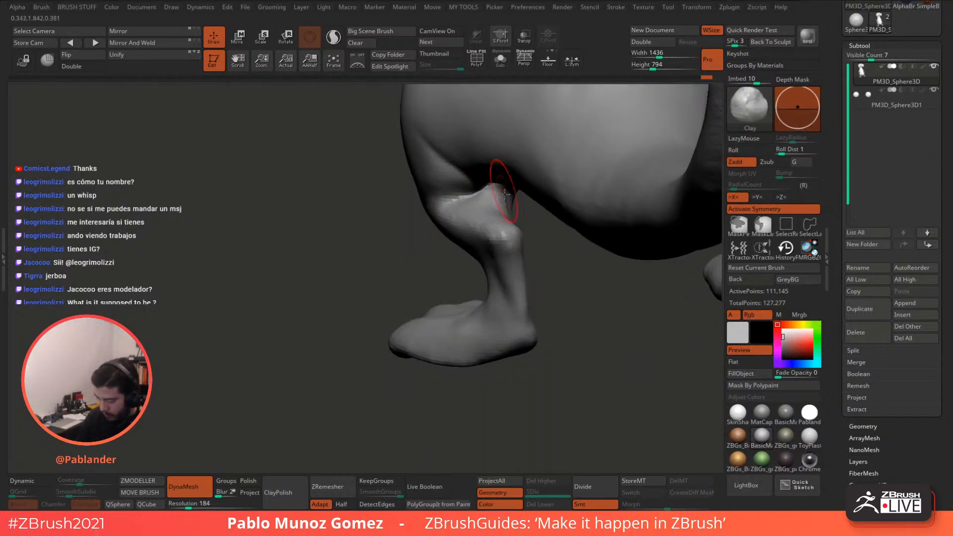
right_click_drag(505, 194, 462, 202)
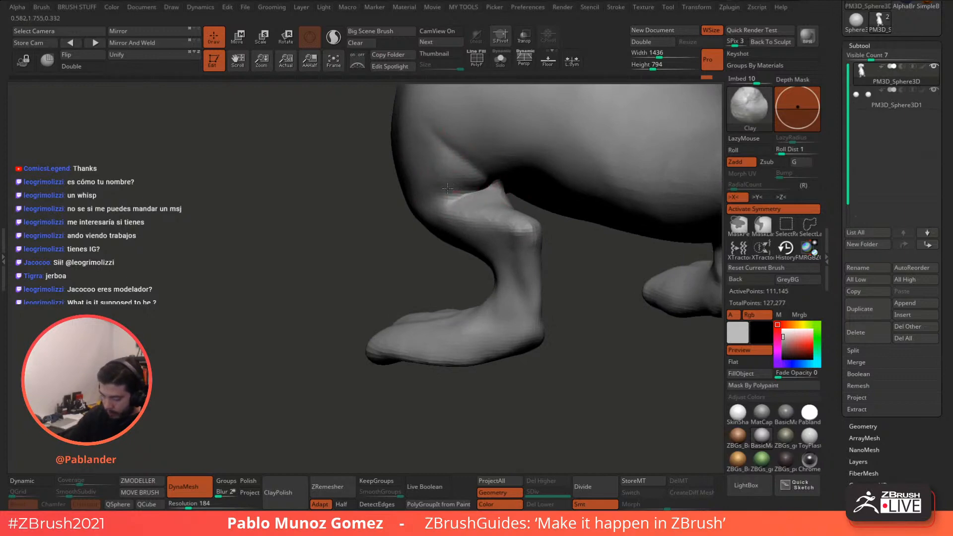
right_click_drag(455, 134, 442, 202, "alt")
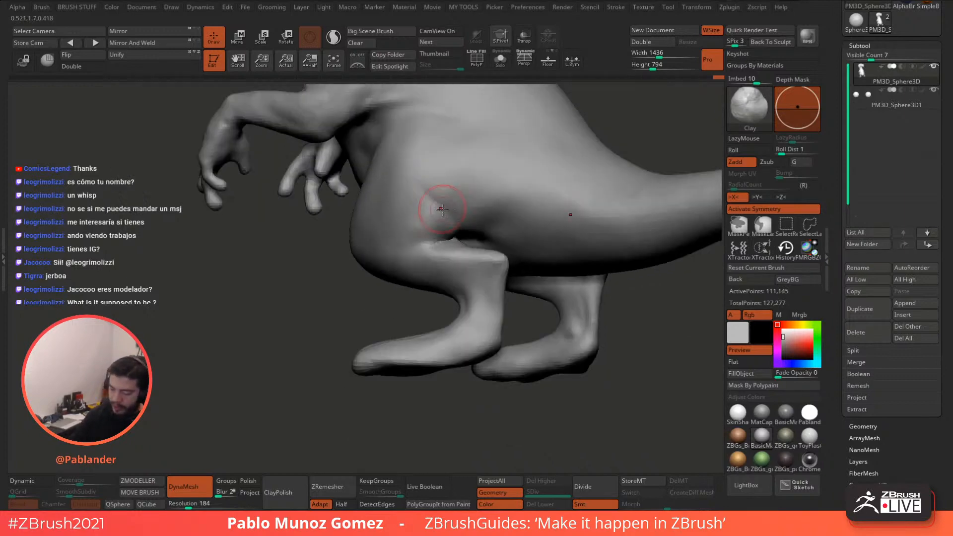
right_click_drag(457, 242, 454, 247)
left_click_drag(457, 246, 436, 258, "shift")
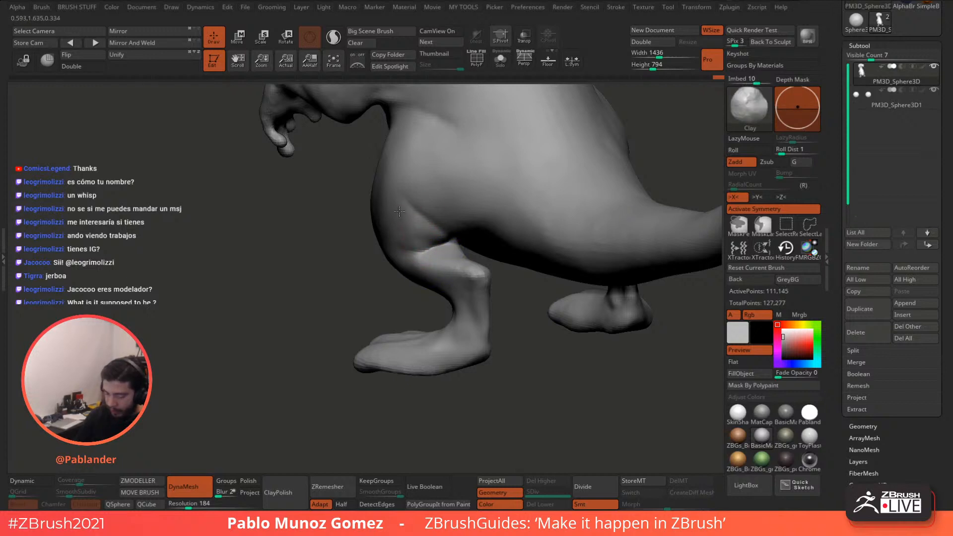
left_click_drag(396, 223, 407, 183, "shift")
mouse_move(405, 219)
right_mouse_down()
mouse_move(440, 234)
mouse_move(418, 244)
right_mouse_up()
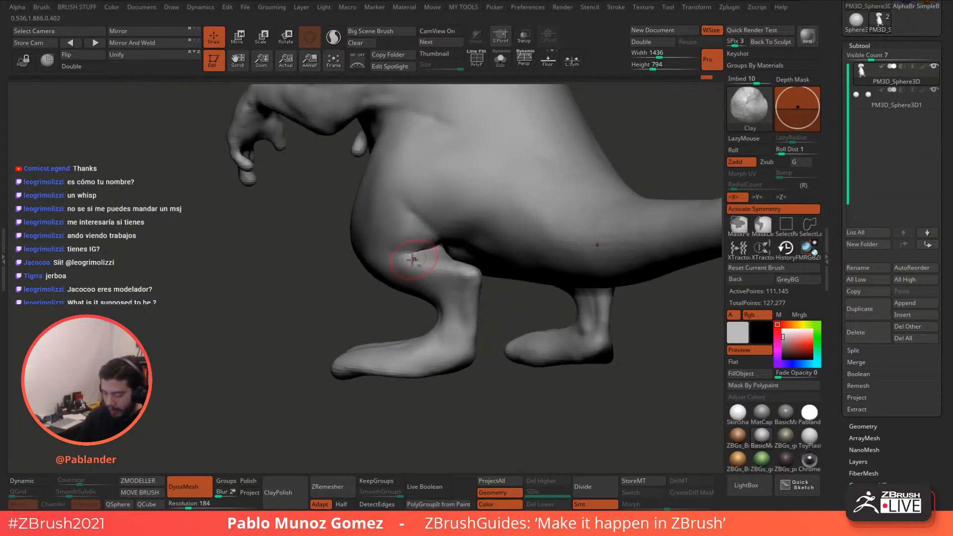
Step: Smooth the sharp ridge where the hind leg meets the underside of the body near the tail base
mouse_move(445, 228)
right_mouse_down()
mouse_move(463, 212)
mouse_move(482, 235)
mouse_move(483, 276)
mouse_move(495, 289)
mouse_move(466, 202)
right_mouse_up()
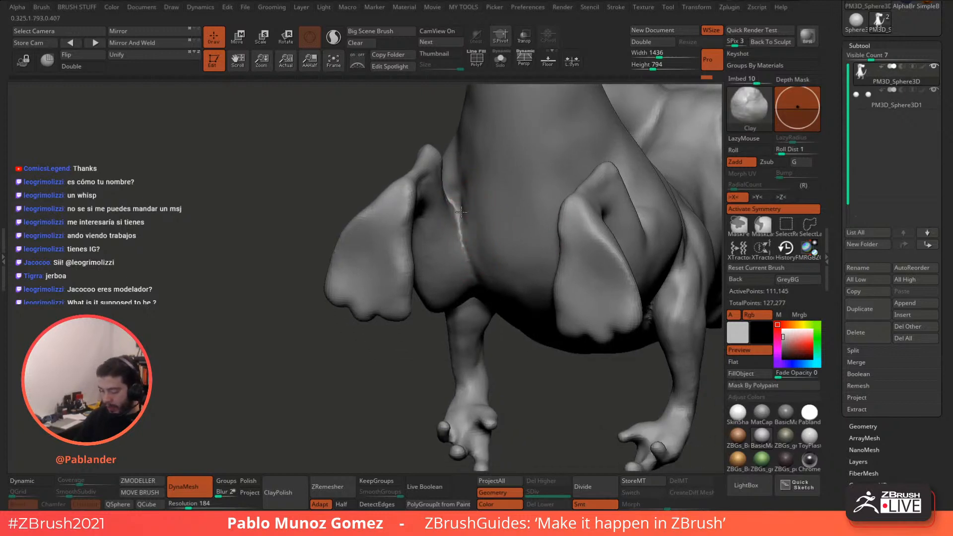
key("shift")
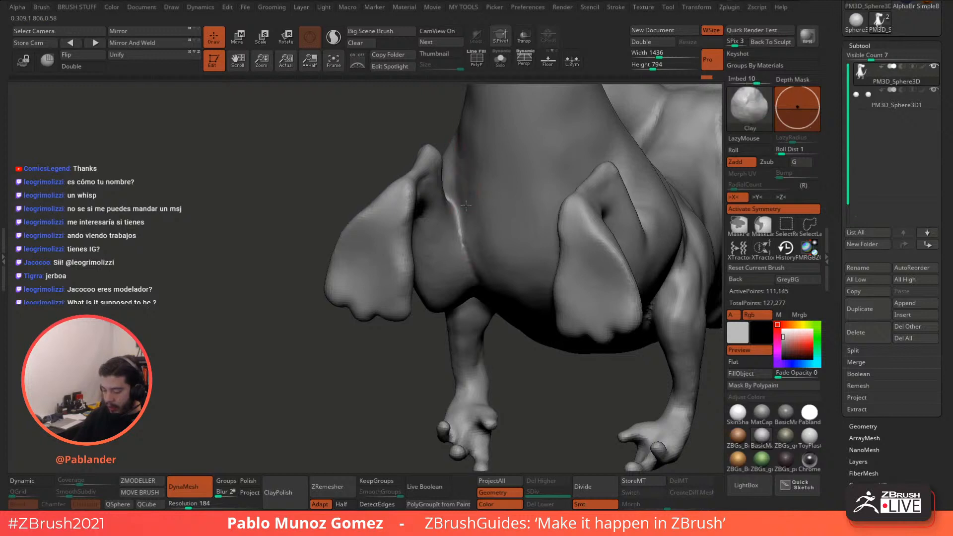
key("shift")
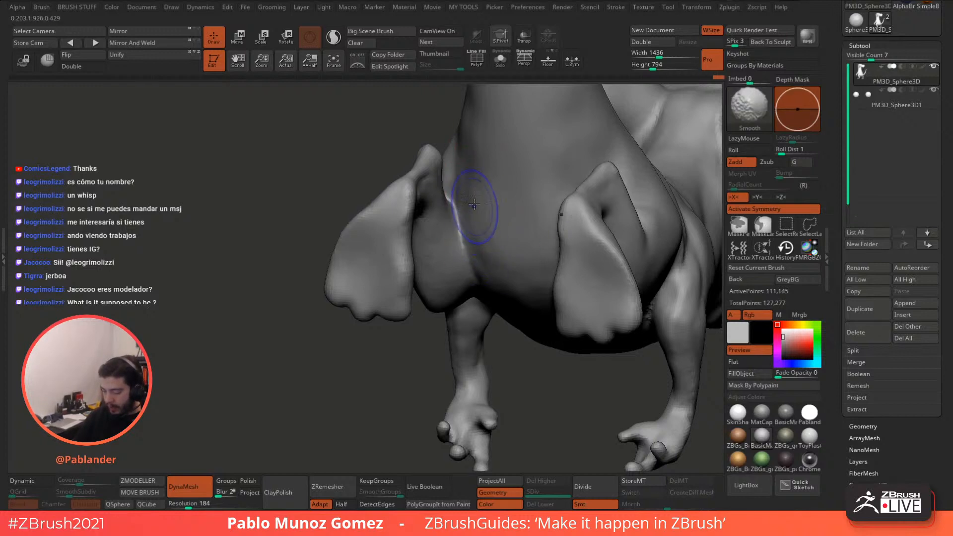
left_click_drag(462, 208, 459, 223, "shift")
mouse_move(484, 271)
right_mouse_down()
mouse_move(470, 231)
mouse_move(437, 217)
right_mouse_up()
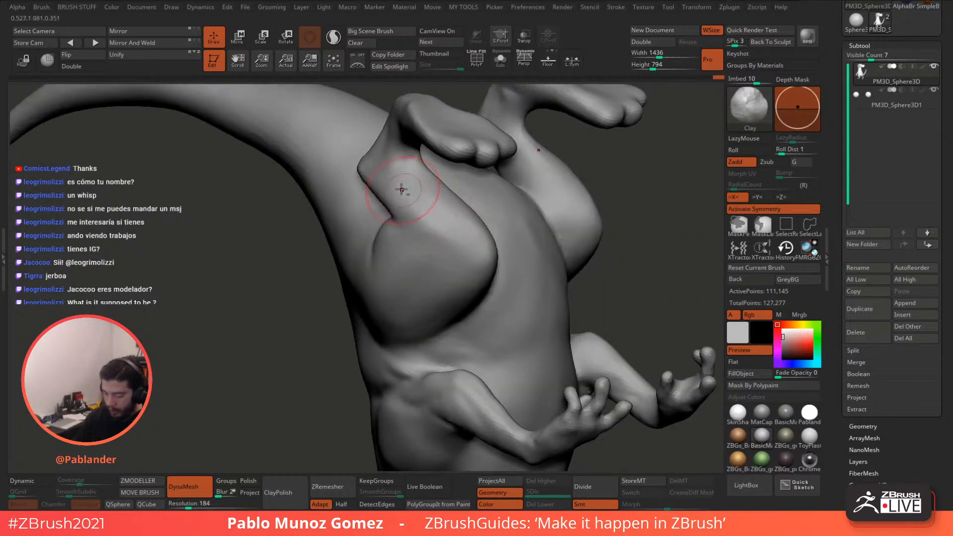
Step: Add volume with the Clay brush along the underside of the lower leg into the thigh, and smooth it
left_click_drag(402, 189, 431, 230)
left_click_drag(400, 204, 426, 234)
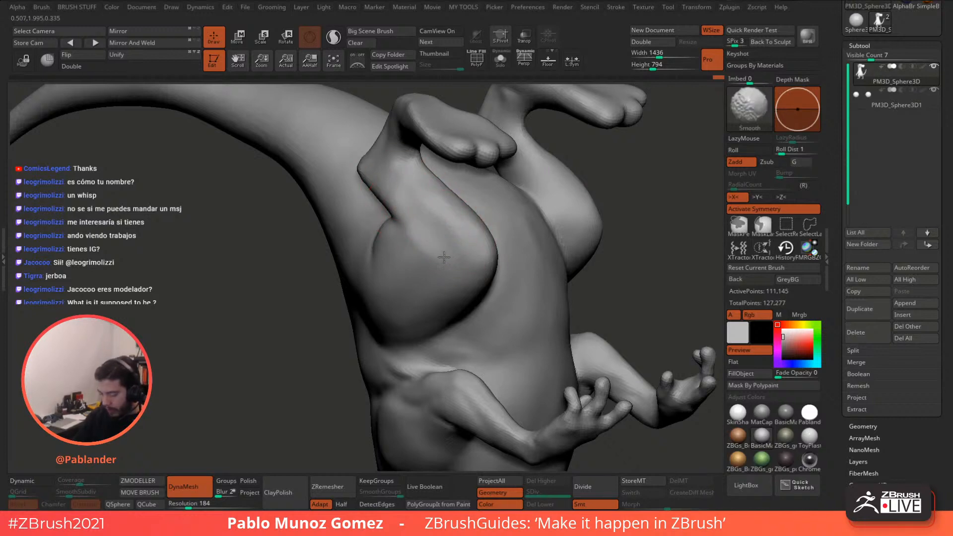
right_click_drag(446, 226, 532, 213)
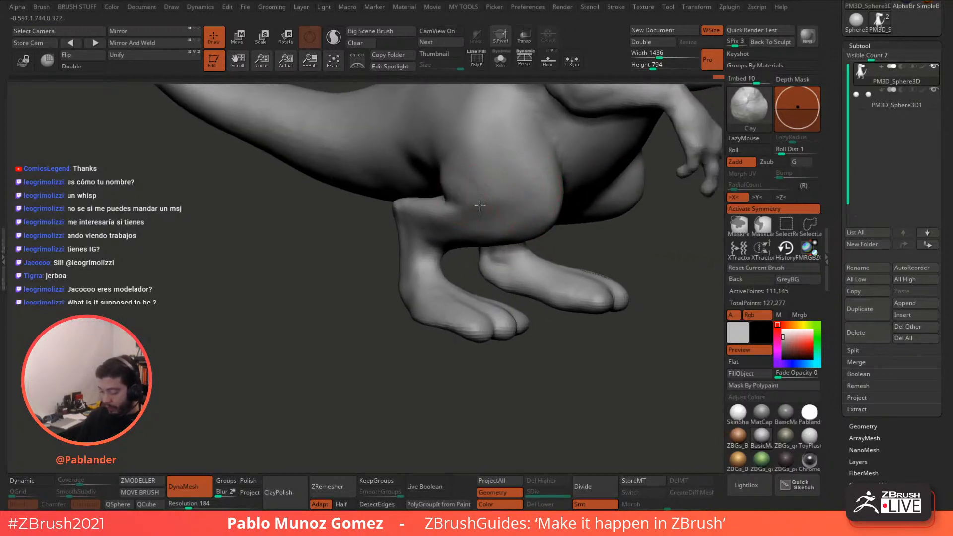
key("shift")
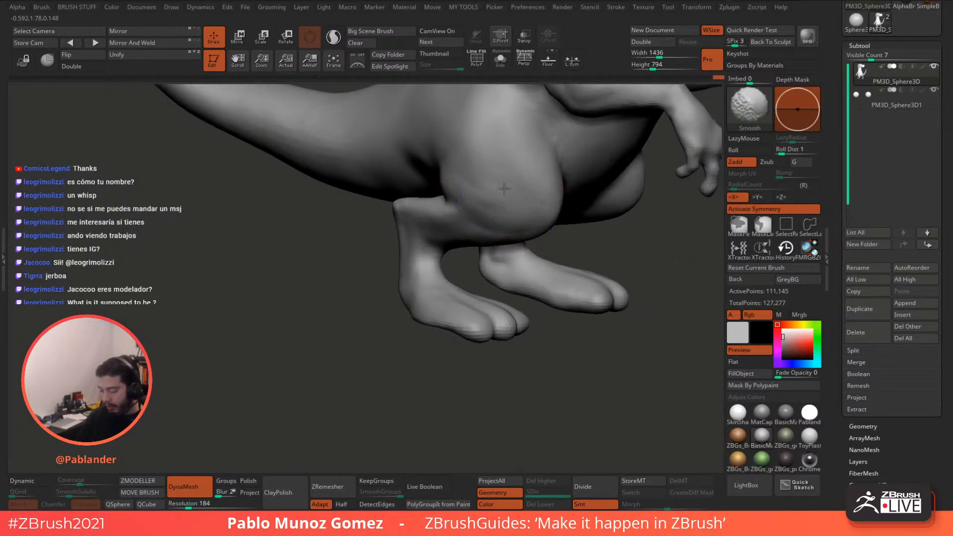
right_click_drag(548, 210, 506, 225)
Step: Carve the crease between the thigh and belly up to the hip with the DamStandard brush and soften it
key("b")
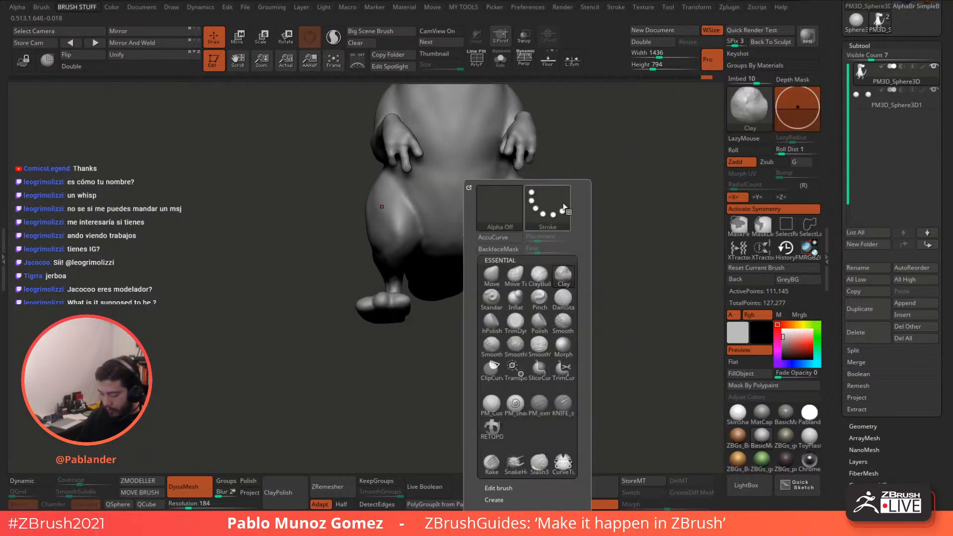
left_click(568, 295)
right_click_drag(591, 163, 581, 130)
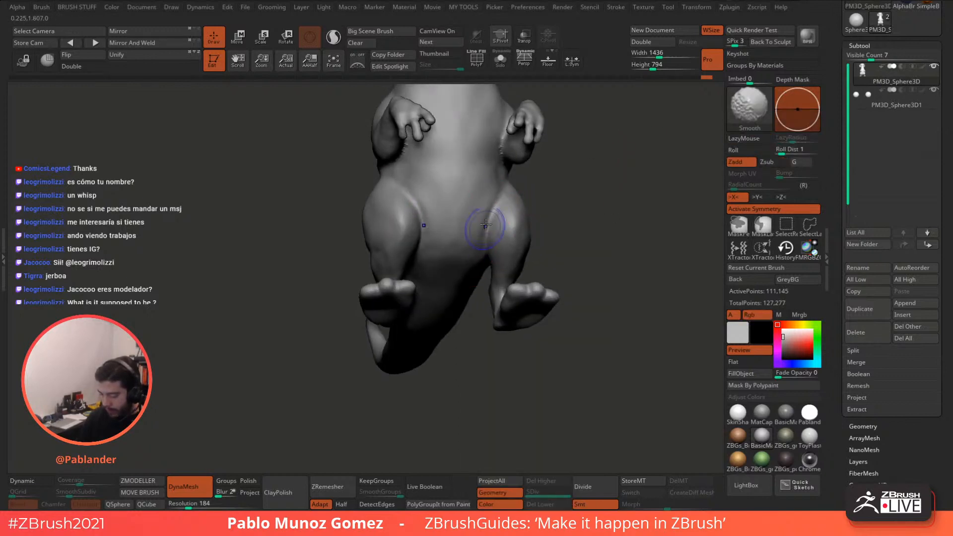
right_click_drag(507, 196, 492, 204)
right_click_drag(527, 171, 500, 187)
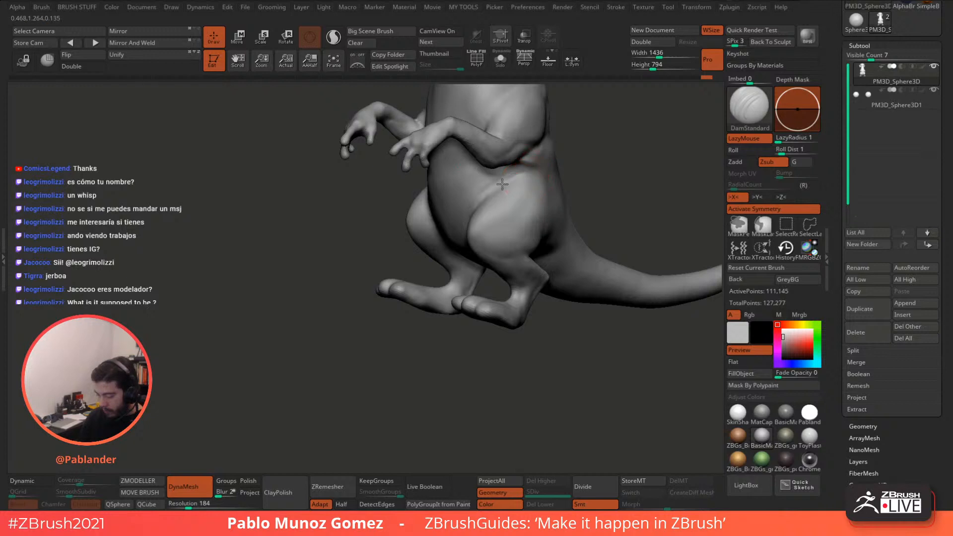
key("b")
key("s")
key("t")
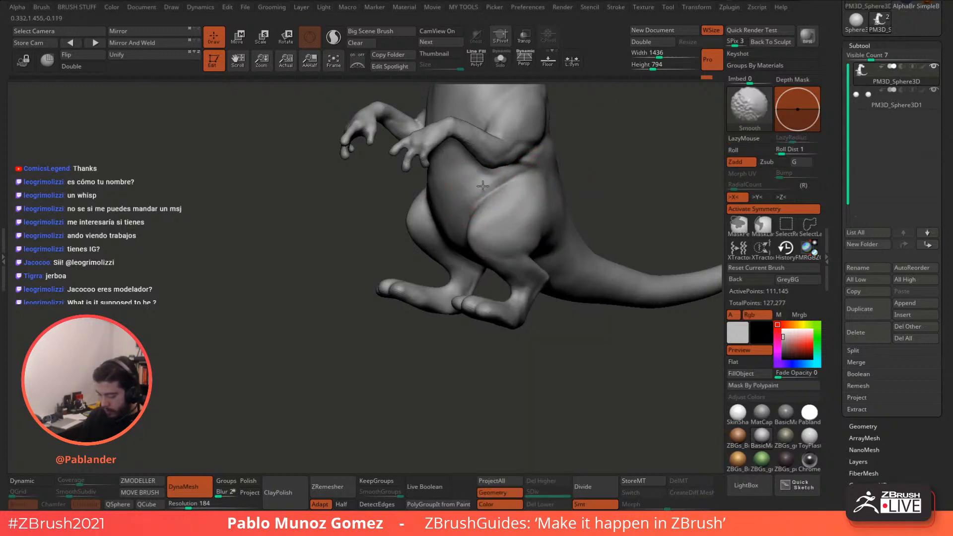
mouse_move(469, 212)
right_mouse_down()
mouse_move(397, 187)
mouse_move(382, 217)
mouse_move(341, 211)
right_mouse_up()
Step: Adjust the shape of the wrists, hands and fingers with the Move brush from the front and side
mouse_move(417, 202)
right_mouse_down()
mouse_move(525, 268)
mouse_move(714, 196)
mouse_move(578, 228)
right_mouse_up()
key("space")
left_click(524, 273)
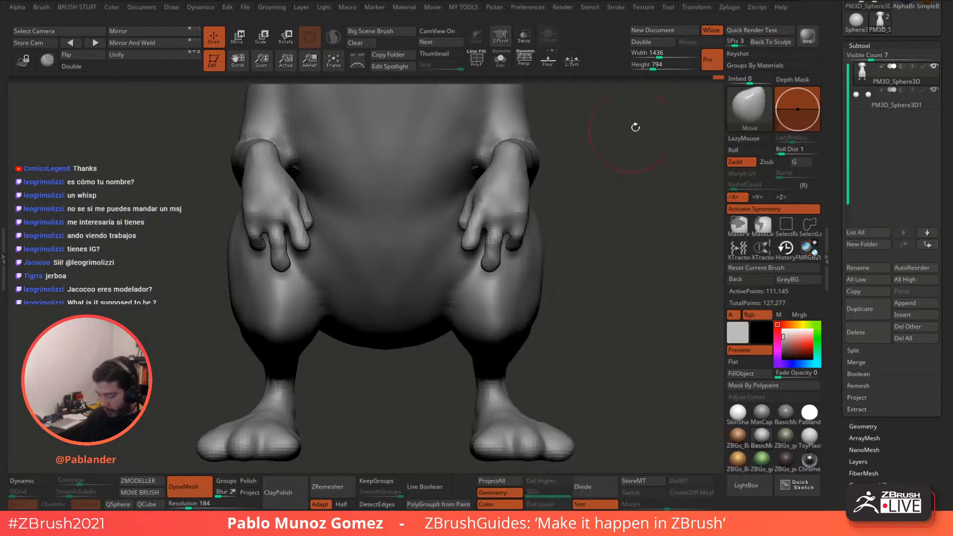
right_click_drag(517, 212, 501, 197)
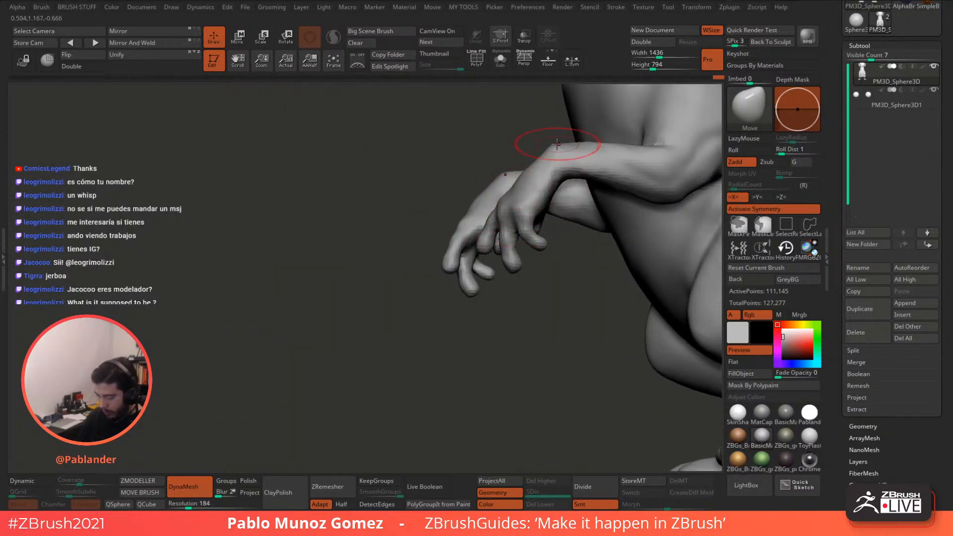
mouse_move(545, 149)
right_mouse_down()
mouse_move(491, 181)
mouse_move(500, 218)
right_mouse_up()
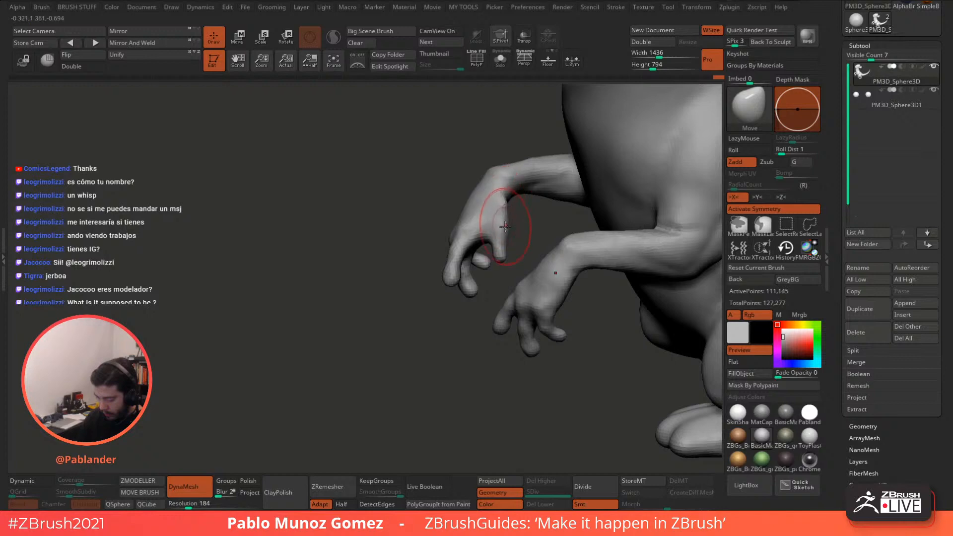
mouse_move(493, 213)
right_mouse_down()
mouse_move(506, 234)
mouse_move(496, 218)
mouse_move(504, 220)
mouse_move(486, 253)
mouse_move(549, 245)
mouse_move(524, 245)
mouse_move(528, 256)
mouse_move(516, 213)
mouse_move(526, 234)
mouse_move(529, 217)
mouse_move(473, 193)
mouse_move(498, 195)
mouse_move(489, 253)
mouse_move(499, 281)
right_mouse_up()
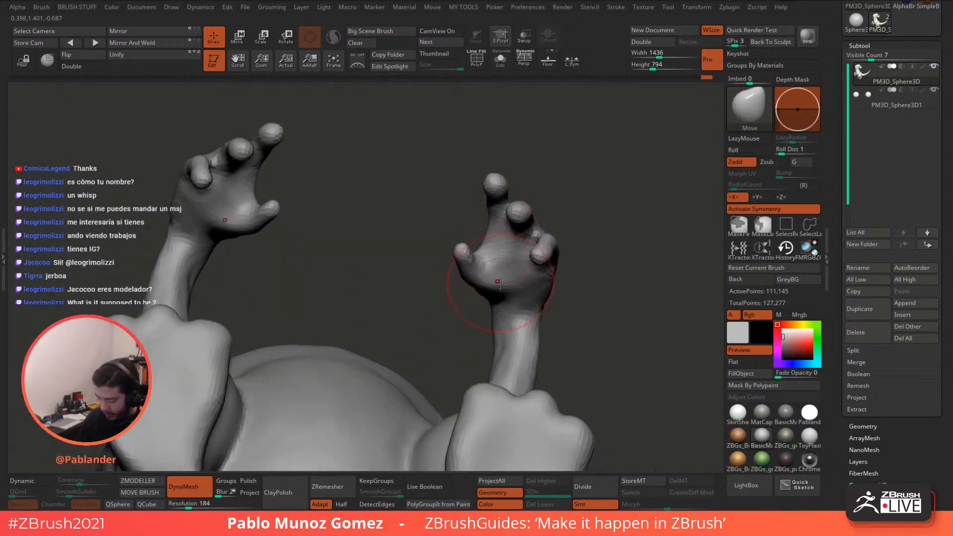
Step: Mask everything except the thumbs and place the transform gizmo on the thumb
key("ctrl")
left_click_drag(418, 265, 422, 278, "ctrl")
left_click(572, 195, "ctrl")
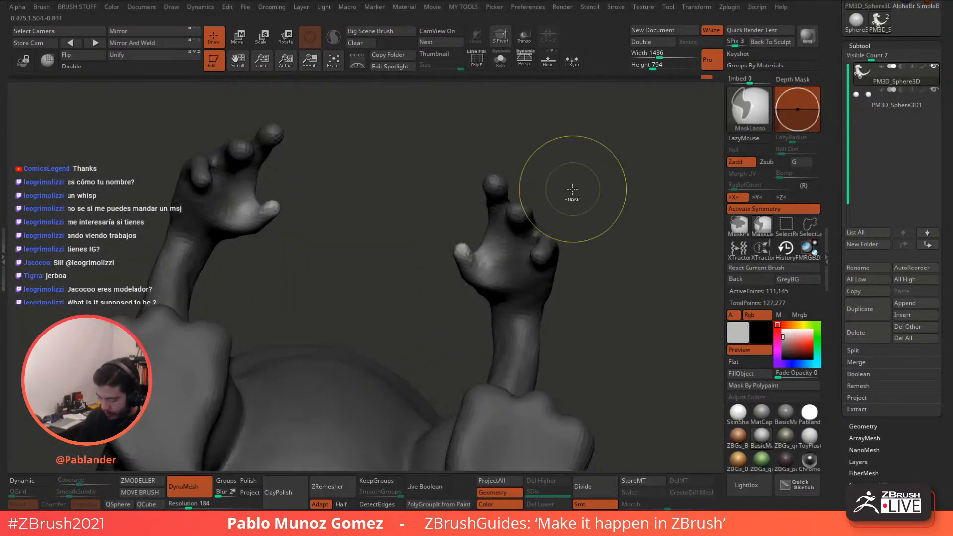
right_click_drag(572, 195, 550, 293)
key("w")
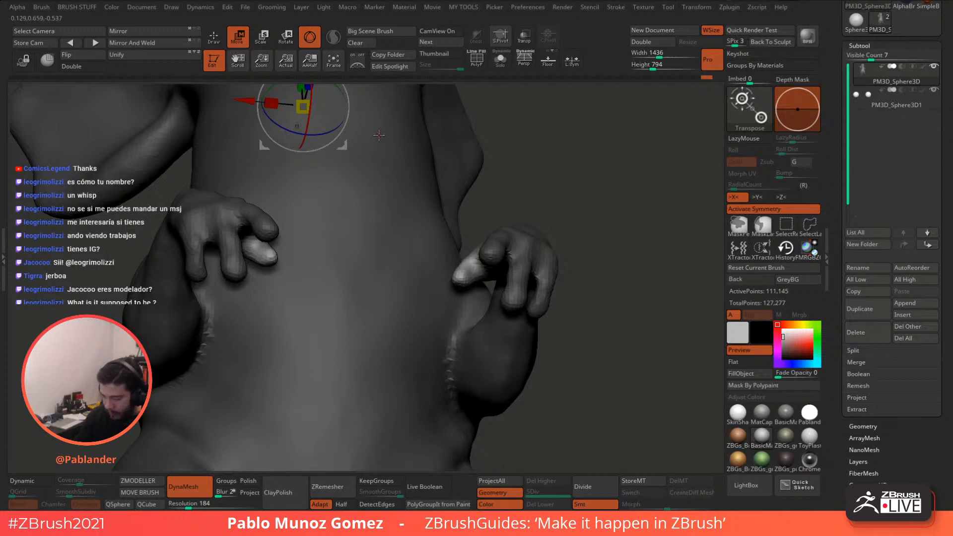
right_click_drag(378, 135, 402, 184)
left_click(340, 118)
right_click_drag(578, 298, 579, 240)
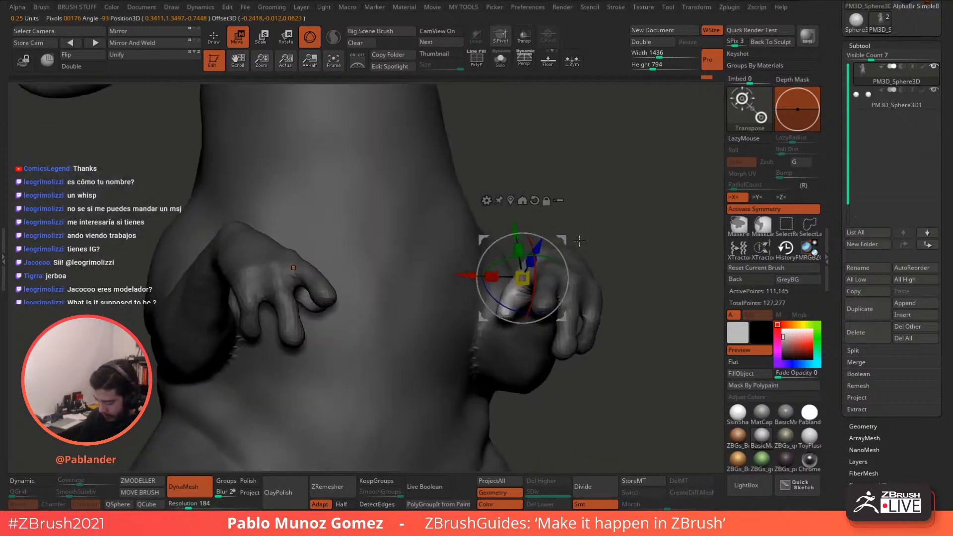
Step: Rotate the unmasked thumbs and reposition them higher along the inner side of the hands with the gizmo
left_click_drag(560, 252, 566, 220)
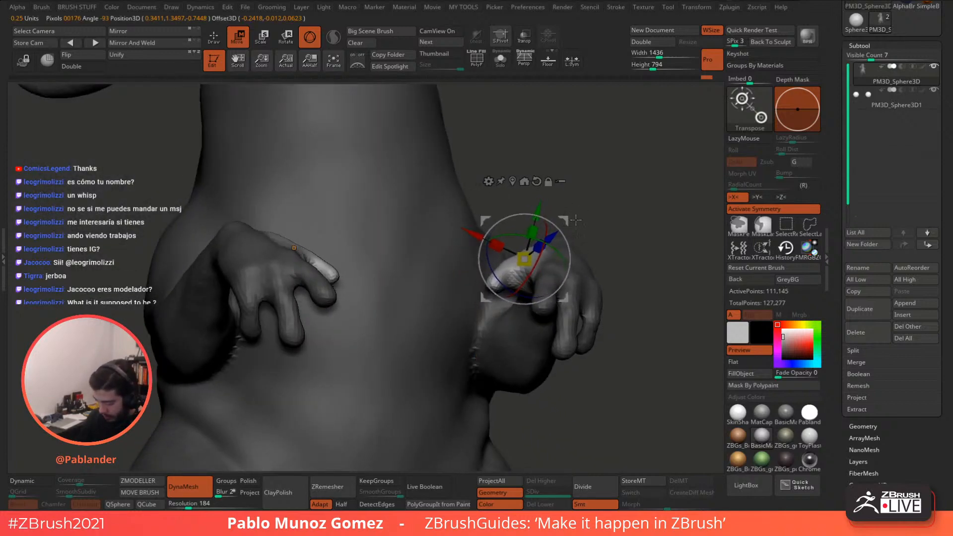
right_click_drag(575, 220, 538, 293)
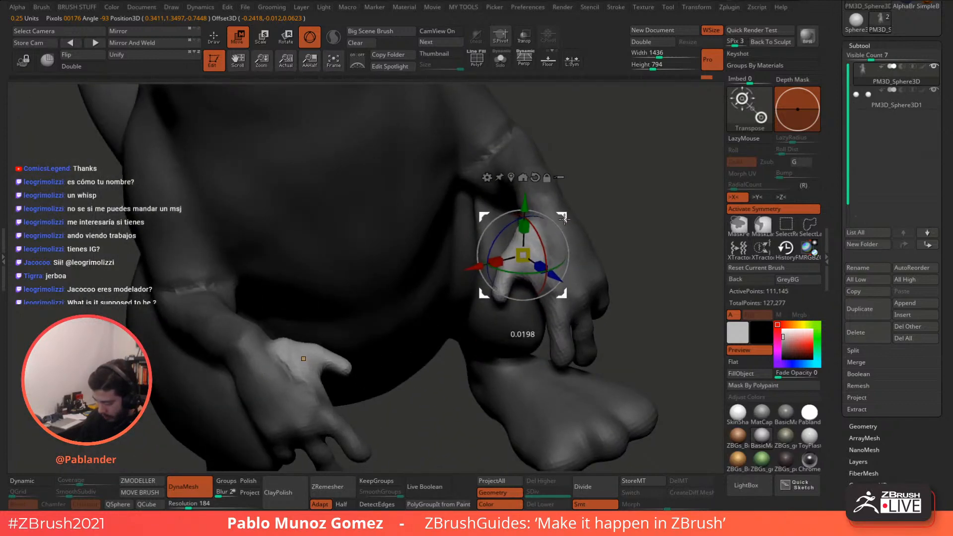
right_click_drag(563, 227, 577, 229)
mouse_move(569, 219)
left_mouse_down()
mouse_move(597, 227)
mouse_move(500, 277)
left_mouse_up()
key("q")
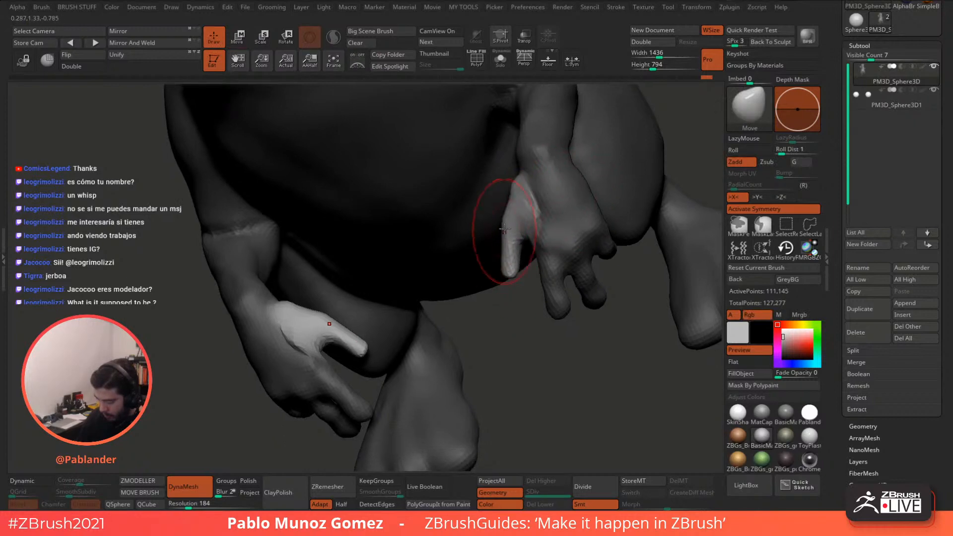
Step: Refine the shape of the thumbs and their connection to the palms with the Move brush
mouse_move(510, 213)
left_mouse_down()
mouse_move(548, 245)
mouse_move(538, 228)
left_mouse_up()
mouse_move(507, 259)
left_mouse_down()
mouse_move(518, 263)
mouse_move(502, 266)
left_mouse_up()
right_click_drag(512, 229, 518, 231, "alt")
mouse_move(508, 224)
left_mouse_down()
mouse_move(517, 225)
mouse_move(511, 262)
left_mouse_up()
left_click_drag(663, 238, 596, 246)
Step: Clear the mask, update the DynaMesh and smooth the transition between the thumb base and the wrist
mouse_move(534, 334)
left_mouse_down("ctrl")
mouse_move(520, 350)
mouse_move(530, 354)
left_mouse_up("ctrl")
left_click_drag(546, 226, 542, 185, "shift")
right_click_drag(471, 238, 514, 244)
key("space")
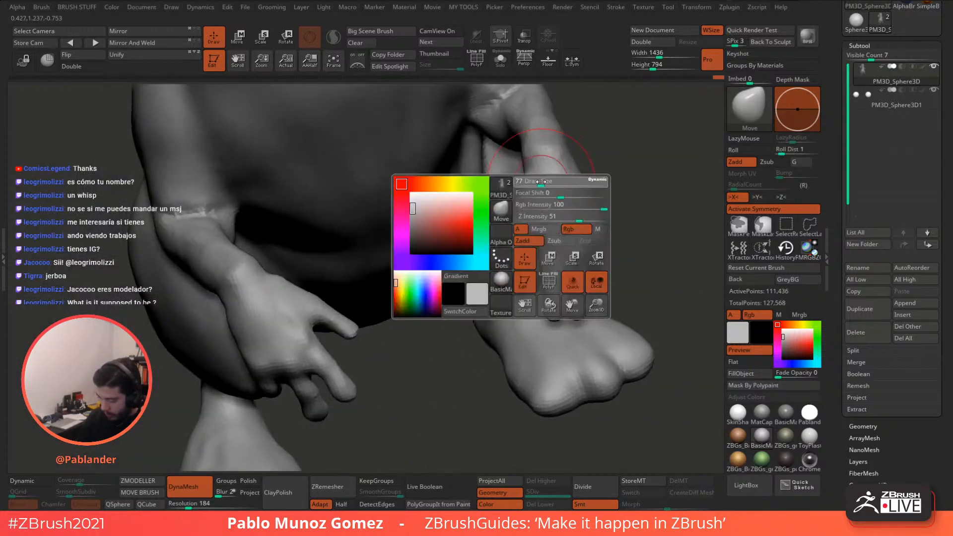
Step: Add volume to the hands and thumbs with a smaller Inflat brush, smoothing the surface between strokes
left_click_drag(541, 185, 527, 190)
right_click_drag(527, 190, 511, 218)
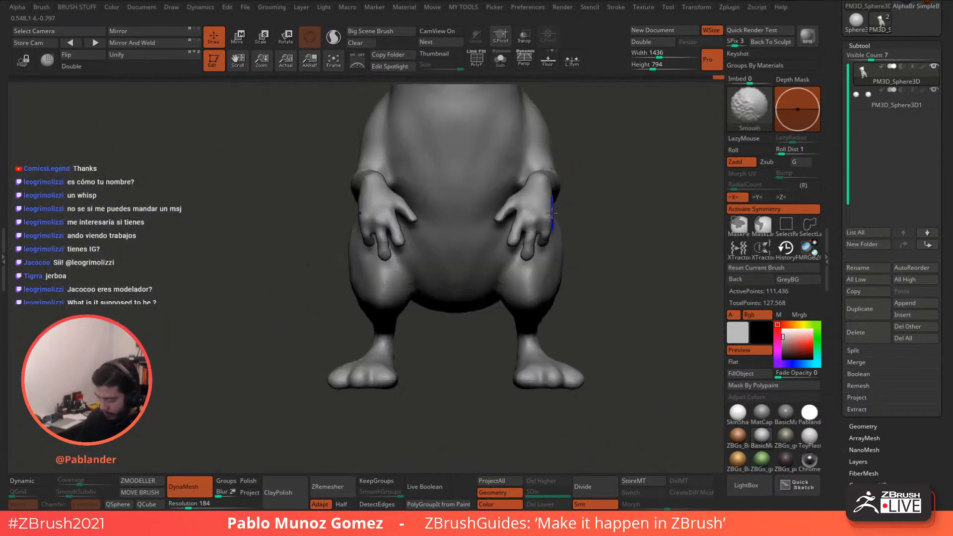
key("b")
key("i")
key("n")
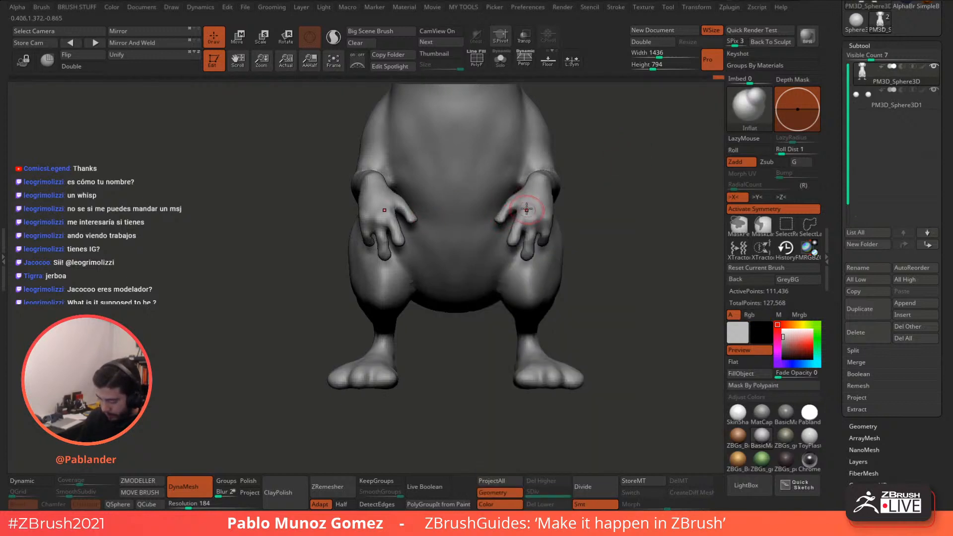
right_click_drag(529, 206, 498, 221)
left_click_drag(498, 218, 496, 224, "shift")
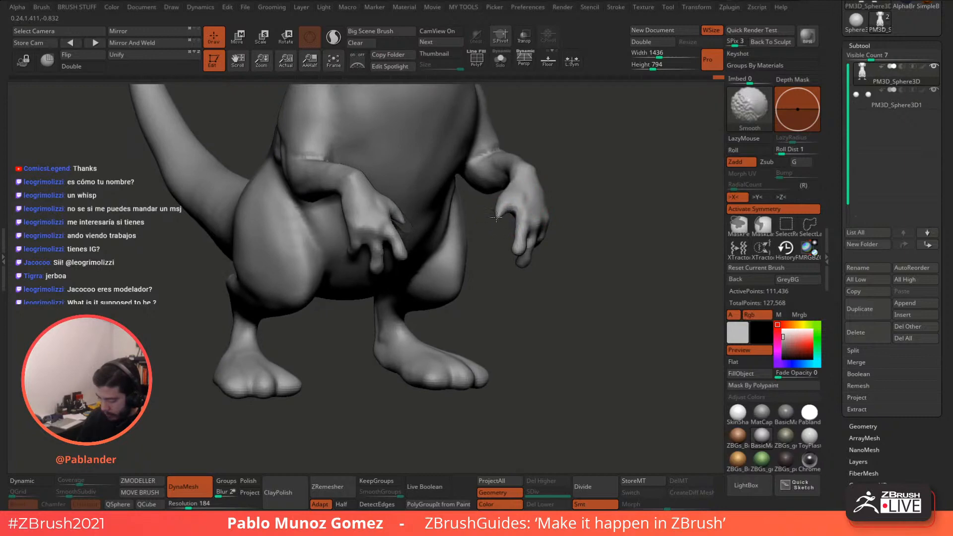
mouse_move(519, 187)
right_mouse_down()
mouse_move(504, 164)
mouse_move(557, 187)
right_mouse_up()
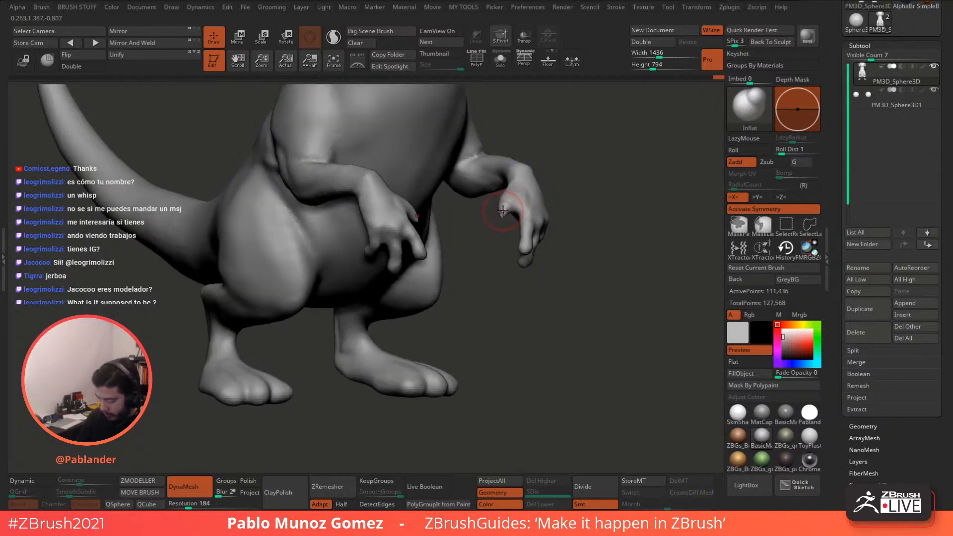
mouse_move(502, 216)
right_mouse_down()
mouse_move(521, 196)
mouse_move(546, 191)
mouse_move(566, 144)
mouse_move(532, 192)
right_mouse_up()
Step: Mask everything except the middle fingers, and rotate and reposition those fingers with the transform gizmo
key("ctrl")
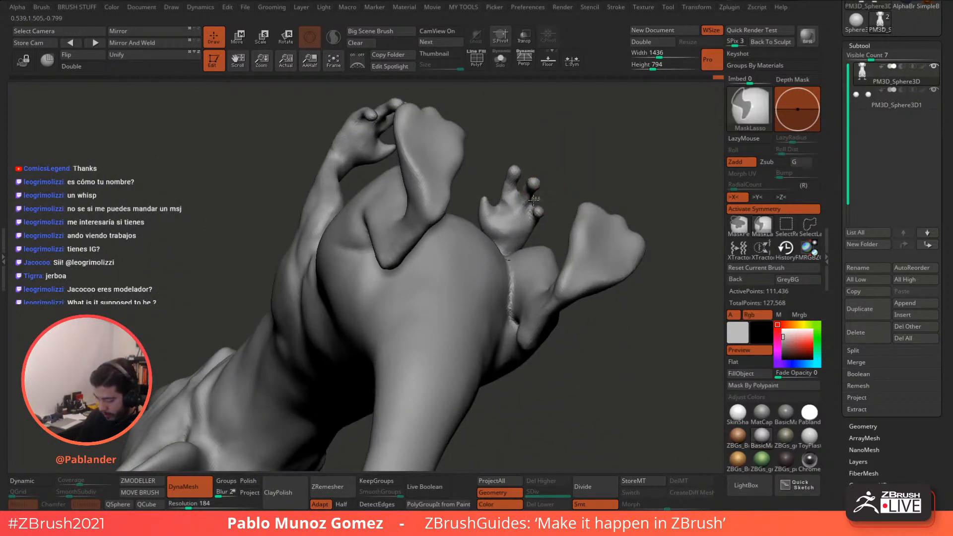
right_click_drag(564, 147, 596, 198, "shift")
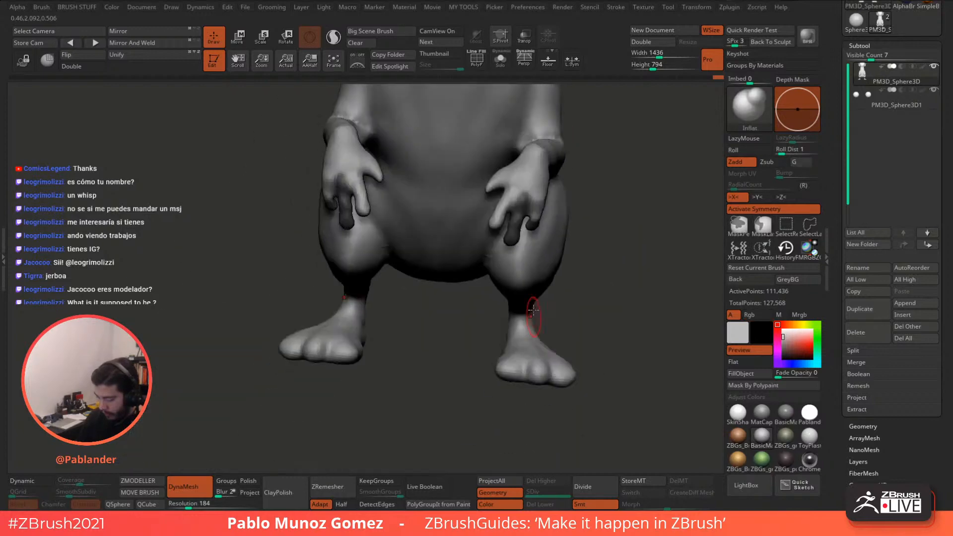
left_click(615, 212, "ctrl")
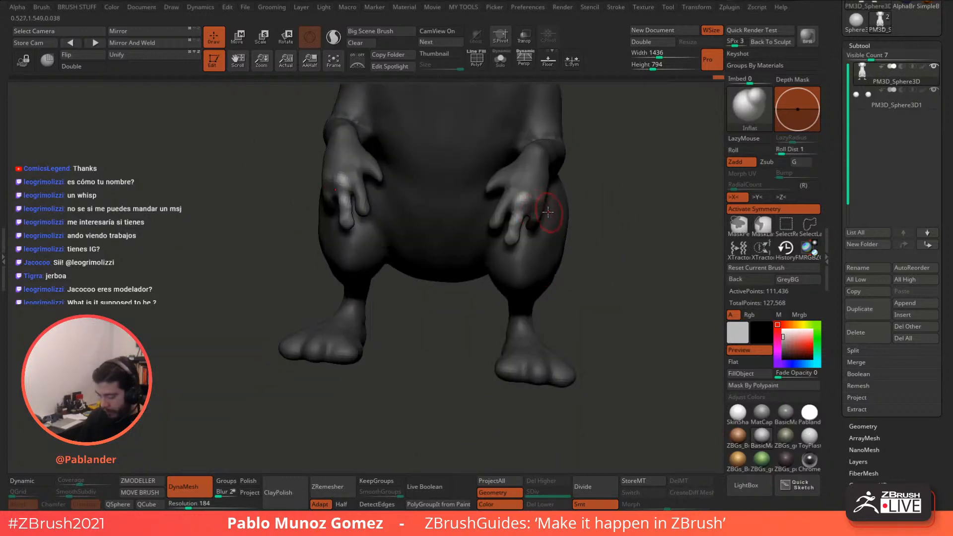
key("w")
left_click_drag(571, 147, 511, 105)
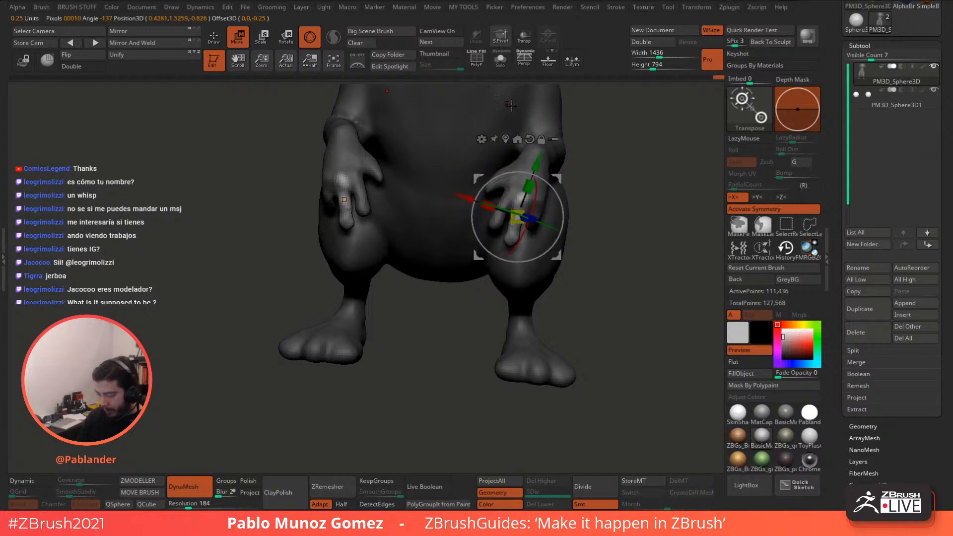
left_click_drag(529, 186, 568, 196)
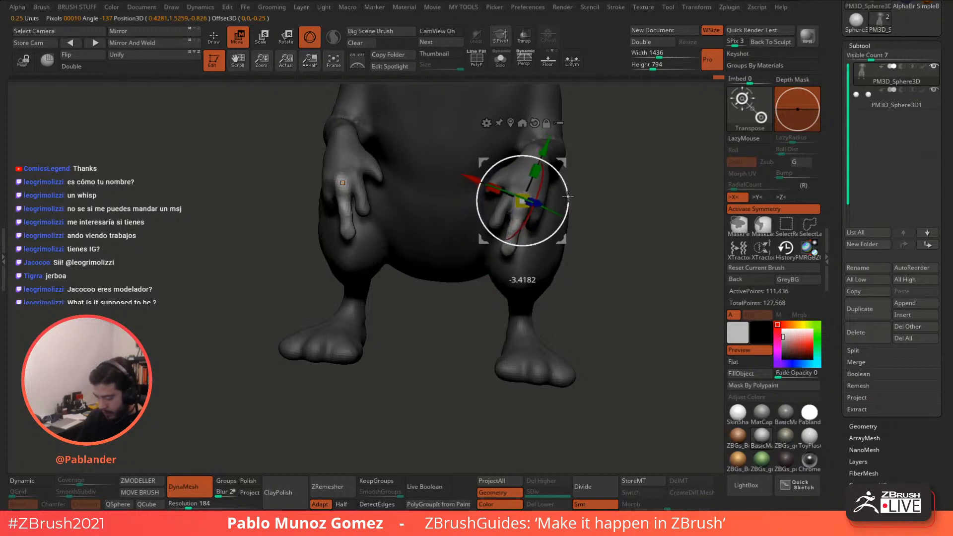
right_click_drag(532, 176, 563, 164)
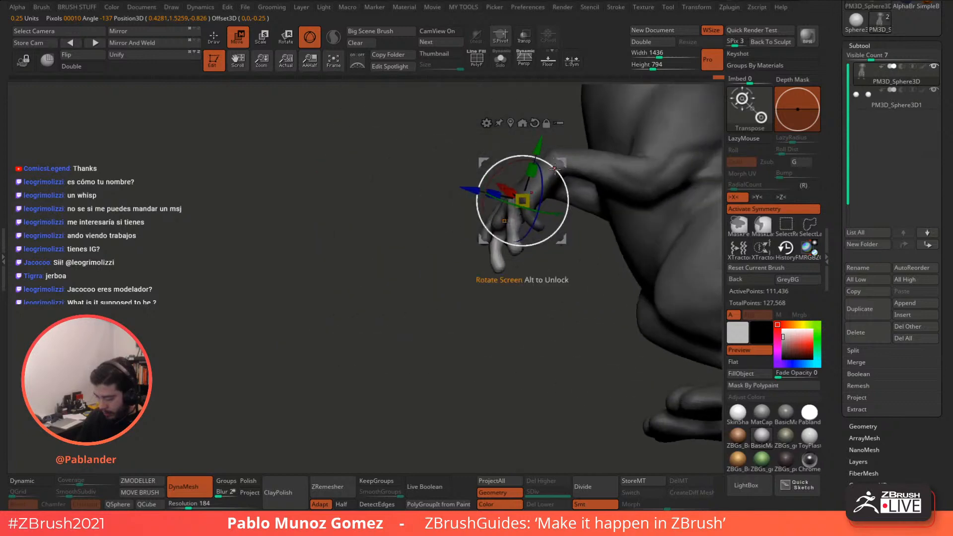
left_click_drag(562, 164, 563, 163)
Step: Refine the length, spacing and shape of the fingers with the Move brush
mouse_move(563, 163)
right_mouse_down()
mouse_move(454, 310)
mouse_move(451, 265)
mouse_move(565, 213)
right_mouse_up()
key("q")
key("b")
key("m")
key("v")
right_click_drag(579, 272, 516, 215)
left_click_drag(516, 214, 507, 229)
key("space")
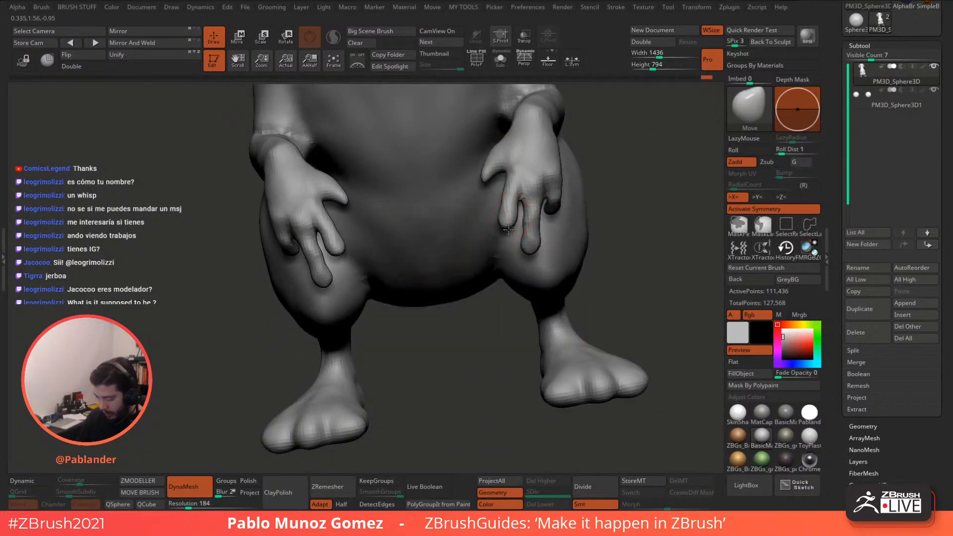
right_click_drag(525, 255, 536, 206)
left_click_drag(530, 182, 530, 178)
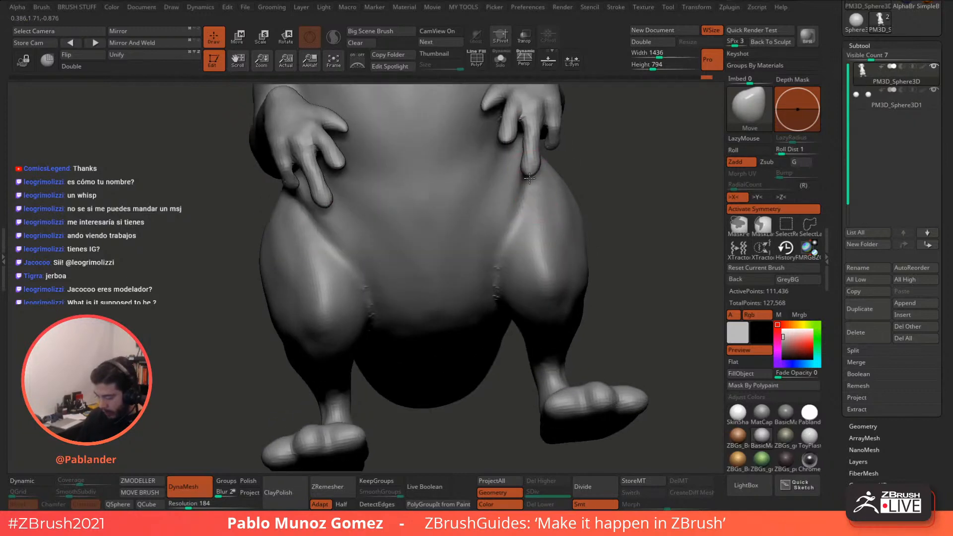
right_click_drag(544, 160, 537, 179)
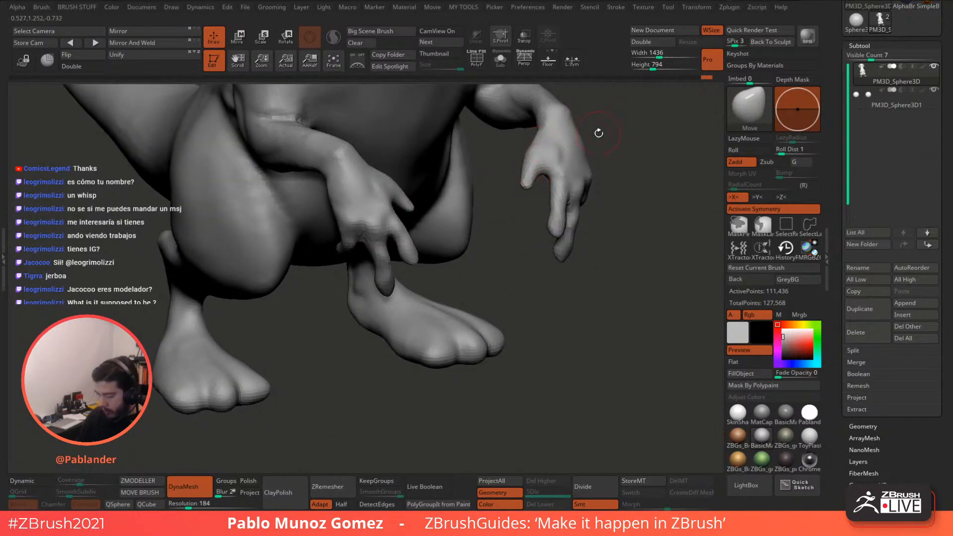
Step: Build up the palms, thumb bases and backs of the hands with the Clay brush
mouse_move(547, 134)
right_mouse_down()
mouse_move(556, 154)
mouse_move(543, 183)
mouse_move(575, 183)
mouse_move(584, 195)
right_mouse_up()
key("b")
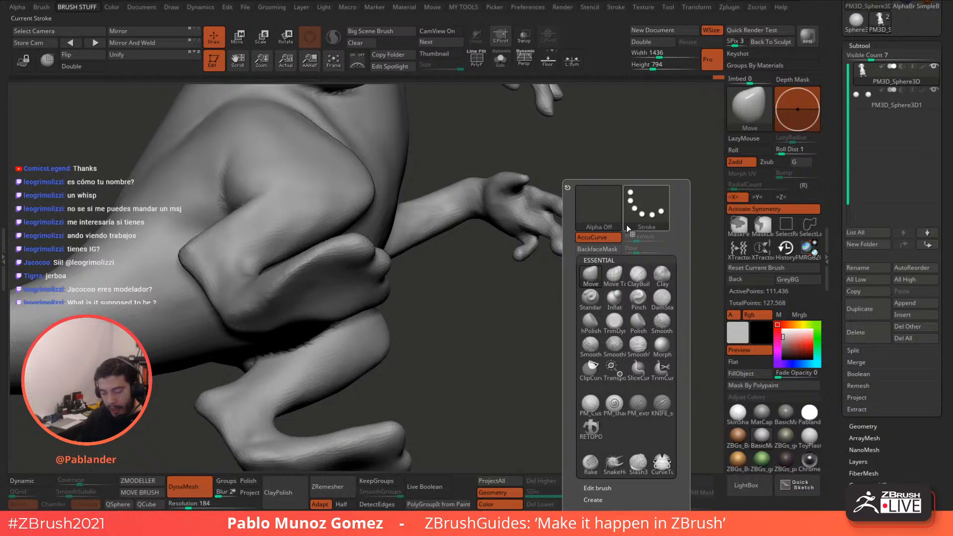
left_click(662, 276)
right_click_drag(533, 201, 547, 199)
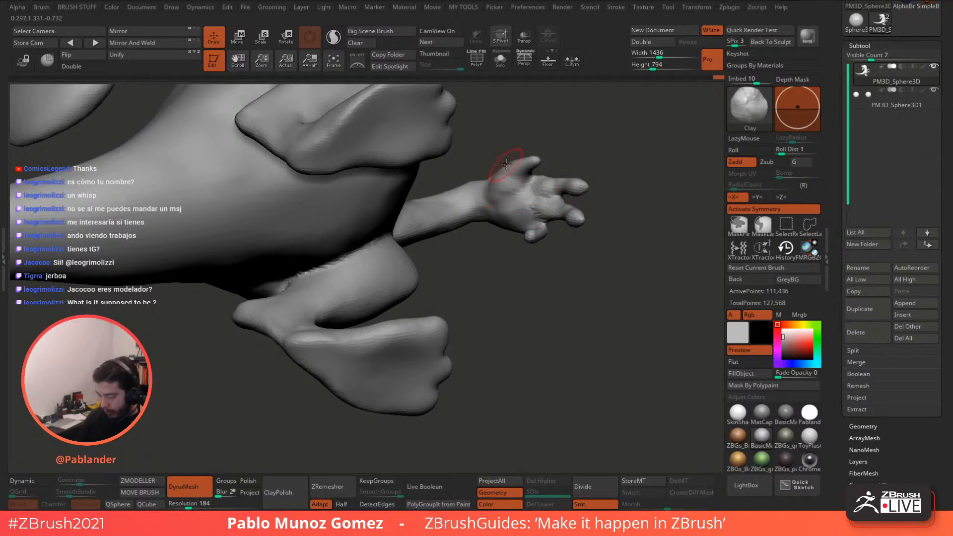
right_click_drag(505, 164, 543, 201)
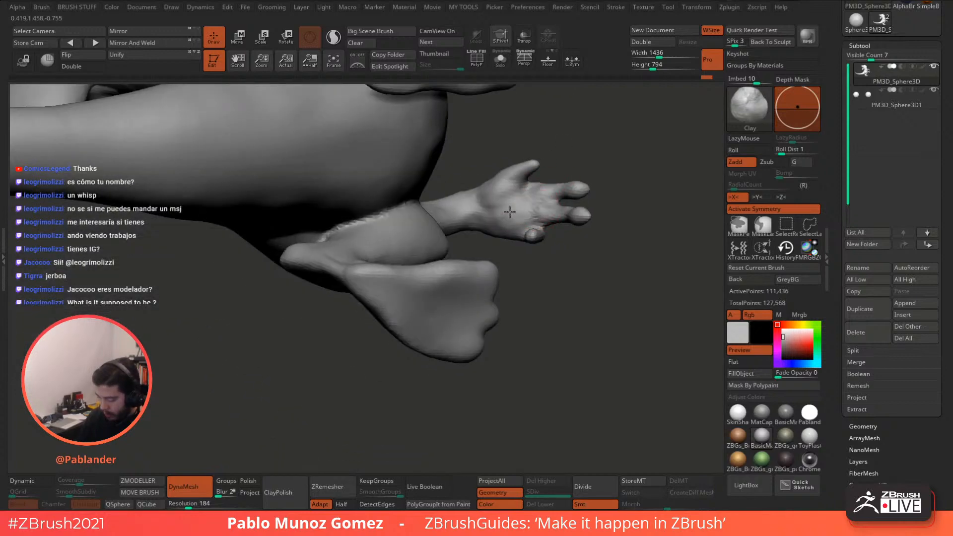
right_click_drag(531, 203, 506, 222)
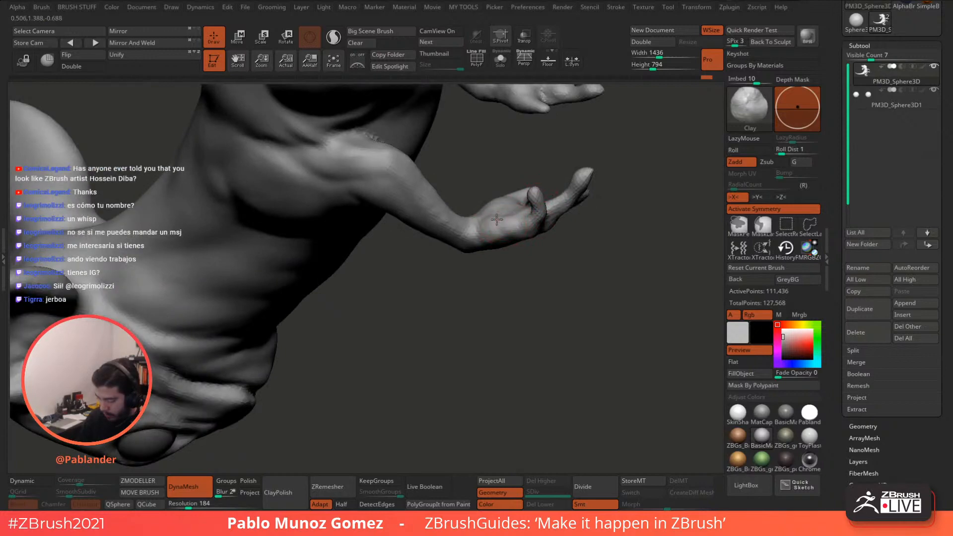
mouse_move(512, 209)
right_mouse_down()
mouse_move(489, 233)
mouse_move(551, 218)
mouse_move(529, 236)
right_mouse_up()
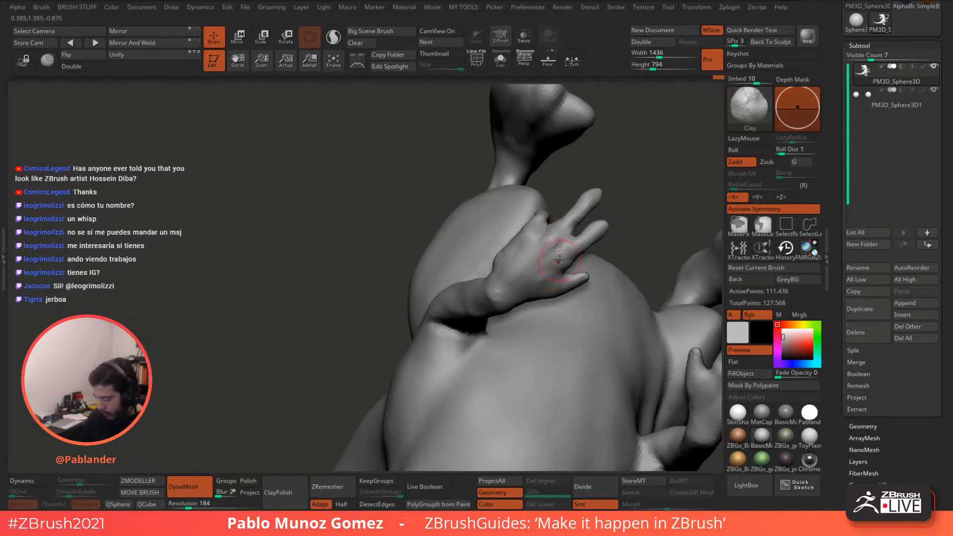
mouse_move(558, 258)
right_mouse_down()
mouse_move(525, 346)
mouse_move(532, 301)
mouse_move(642, 251)
mouse_move(591, 276)
mouse_move(574, 251)
mouse_move(532, 306)
right_mouse_up()
Step: Shape the upper arms and their transition into the chest with the Clay brush, and smooth the elbow seams
right_click_drag(525, 247, 515, 281, "ctrl")
left_click_drag(514, 281, 512, 286, "shift")
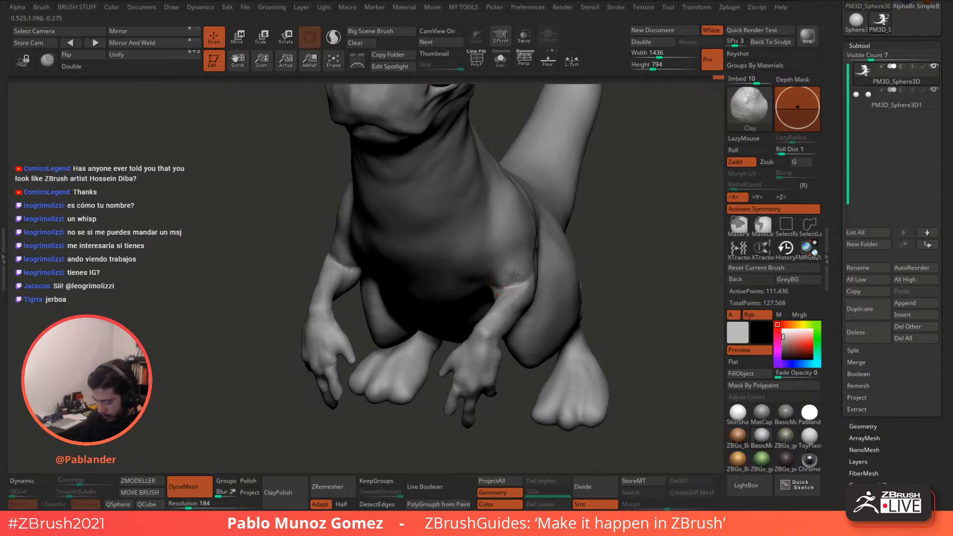
right_click_drag(519, 270, 484, 277)
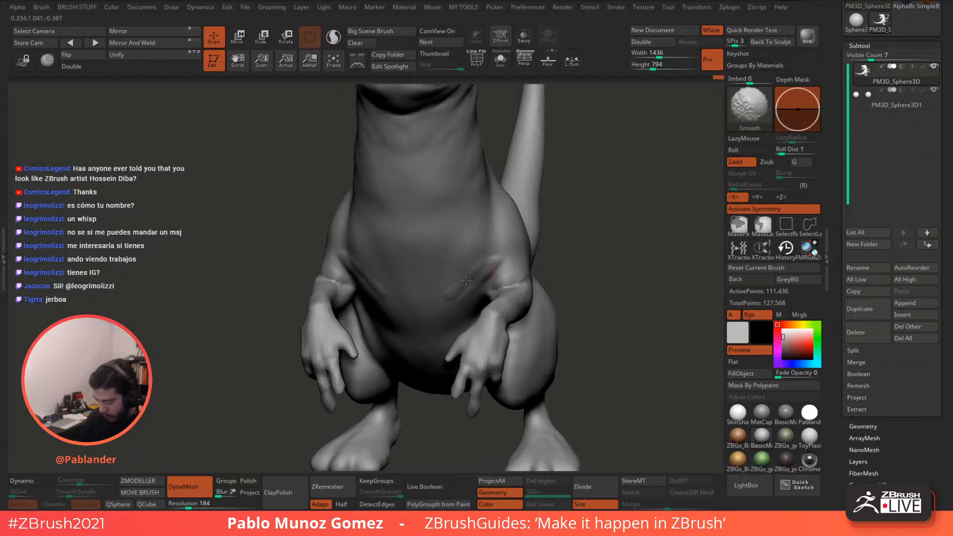
right_click_drag(484, 272, 511, 231, "alt")
key("shift")
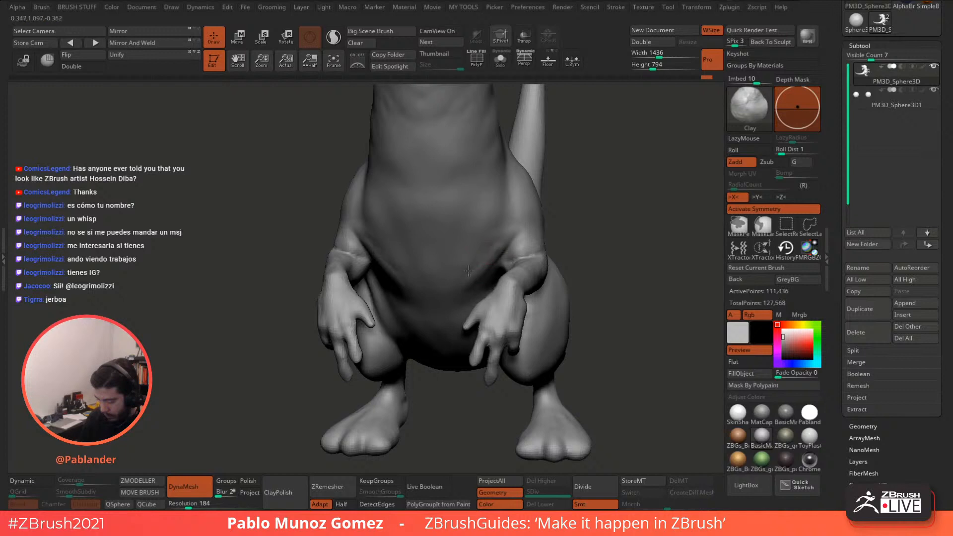
key("shift")
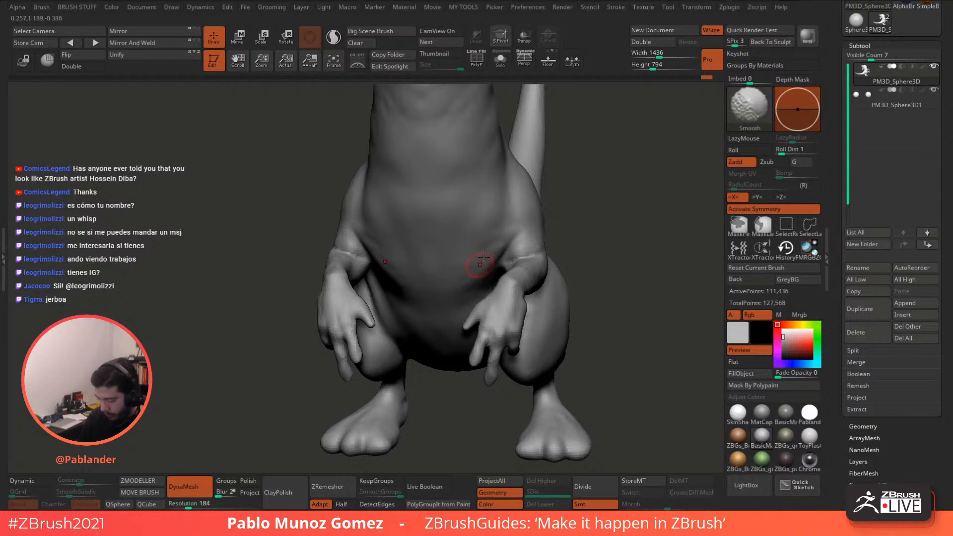
mouse_move(483, 256)
right_mouse_down()
mouse_move(489, 267)
mouse_move(511, 224)
right_mouse_up()
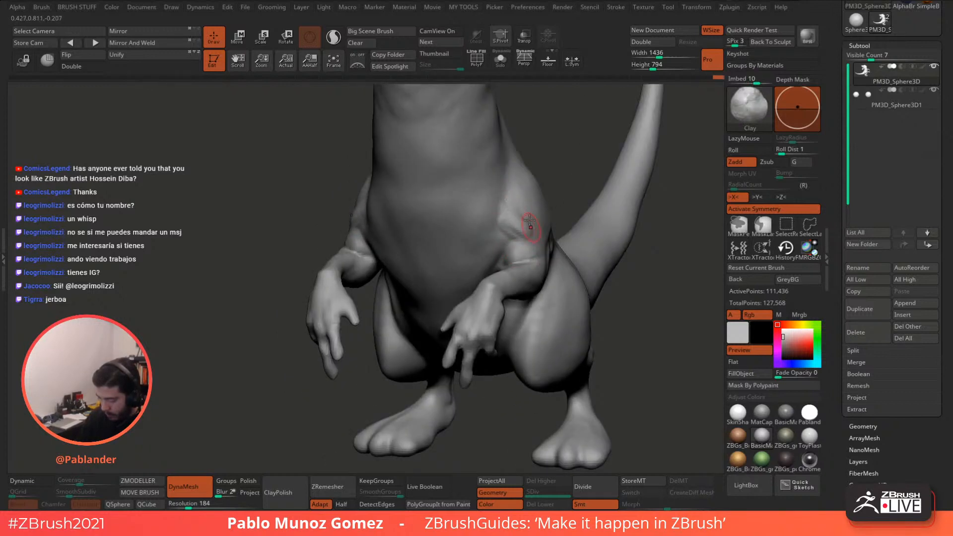
key("shift")
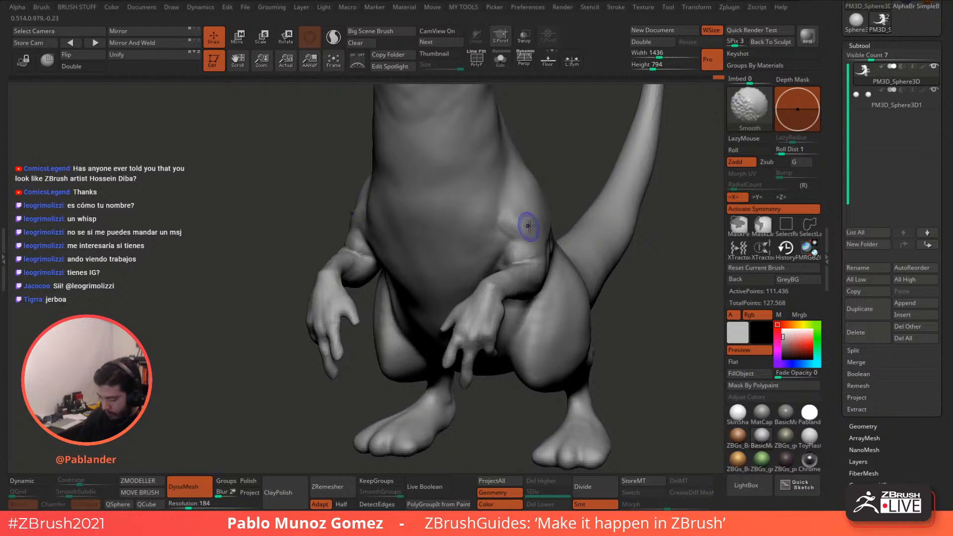
Step: Carve the crease between the back of the upper arm and the torso with the DamStandard brush, smoothing around the elbow
mouse_move(540, 230)
right_mouse_down("ctrl")
mouse_move(529, 219)
mouse_move(559, 237)
mouse_move(518, 240)
mouse_move(595, 236)
mouse_move(534, 221)
mouse_move(559, 292)
right_mouse_up("ctrl")
right_click(536, 228)
key("b")
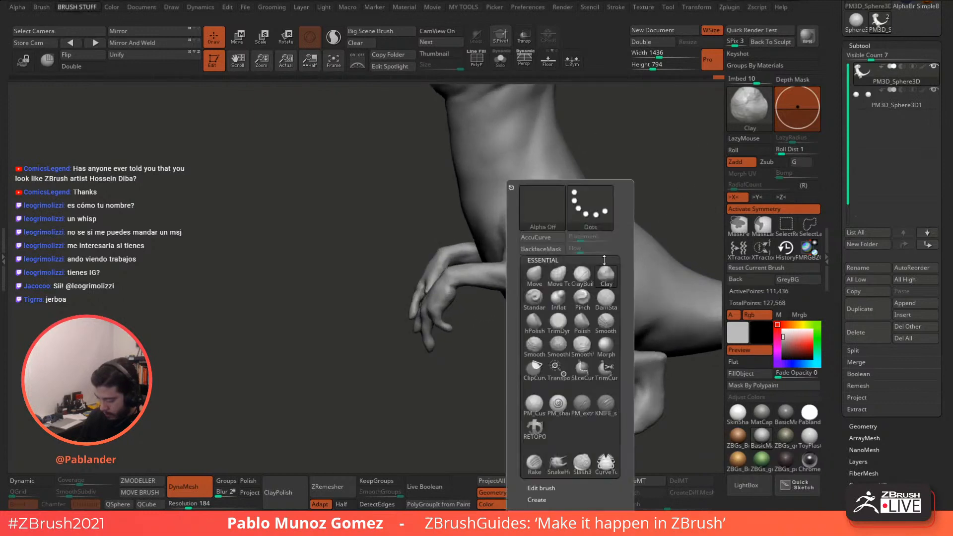
left_click(606, 297)
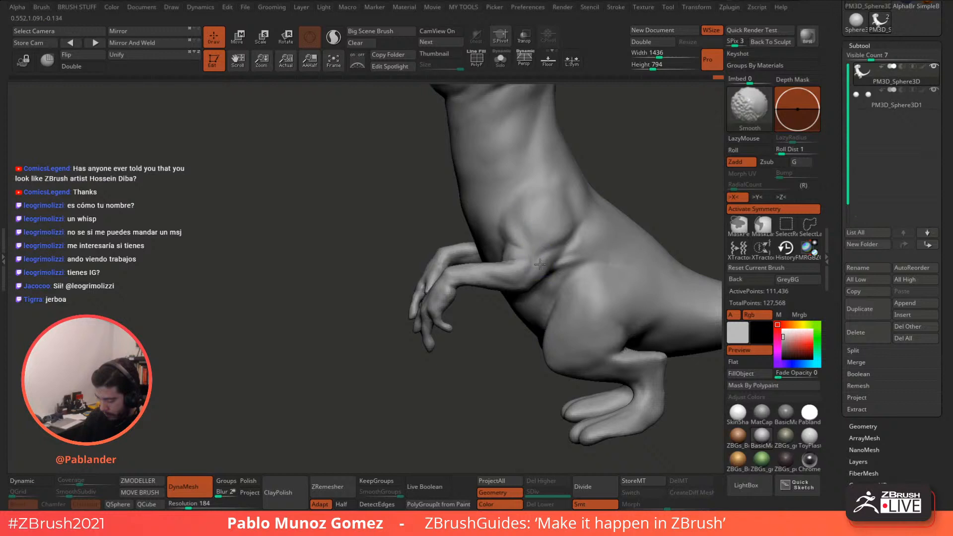
right_click_drag(553, 225, 565, 254)
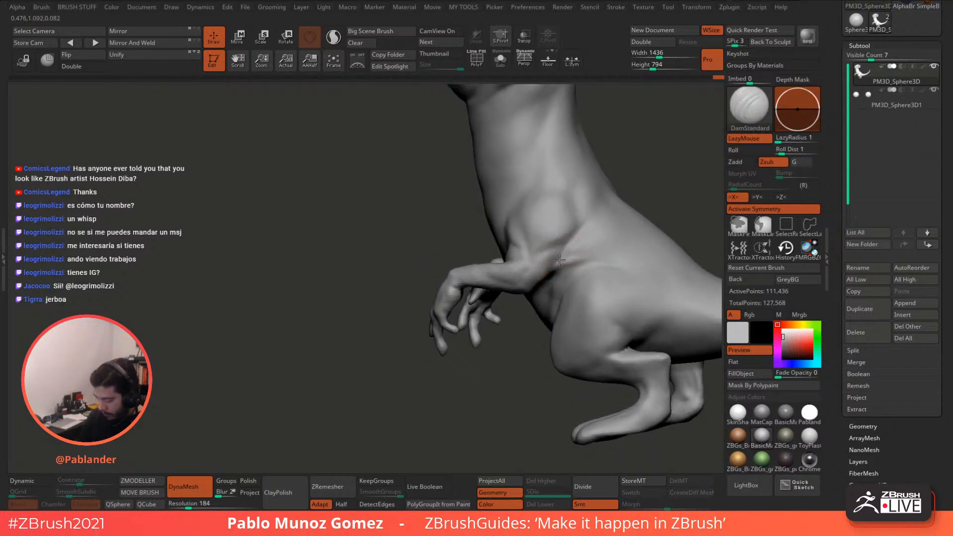
left_click_drag(554, 252, 585, 227)
mouse_move(579, 228)
right_mouse_down("ctrl")
mouse_move(532, 268)
mouse_move(542, 223)
mouse_move(578, 222)
mouse_move(578, 292)
mouse_move(559, 277)
mouse_move(602, 221)
right_mouse_up("ctrl")
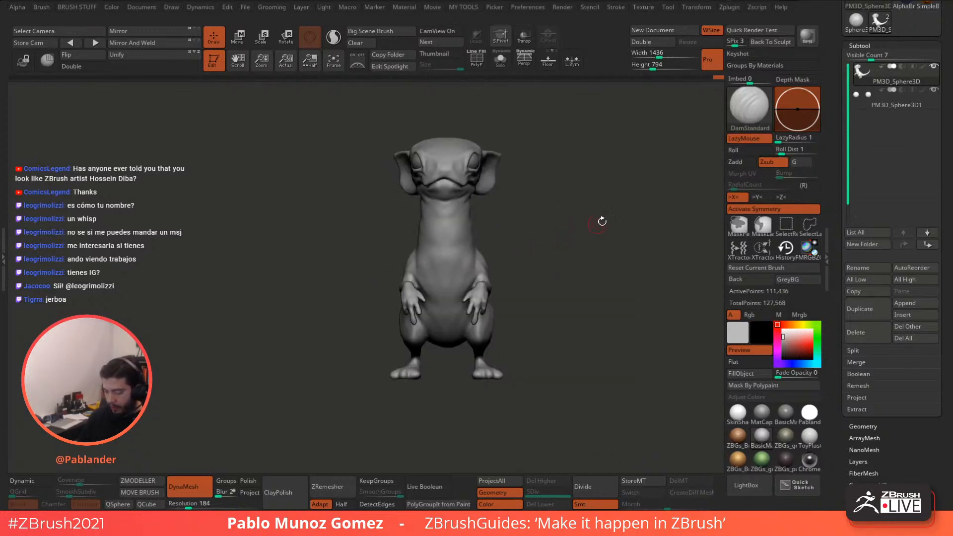
Step: Adjust the silhouette of the head, neck and shoulders with a resized Move brush
key("space")
left_click(556, 274)
key("space")
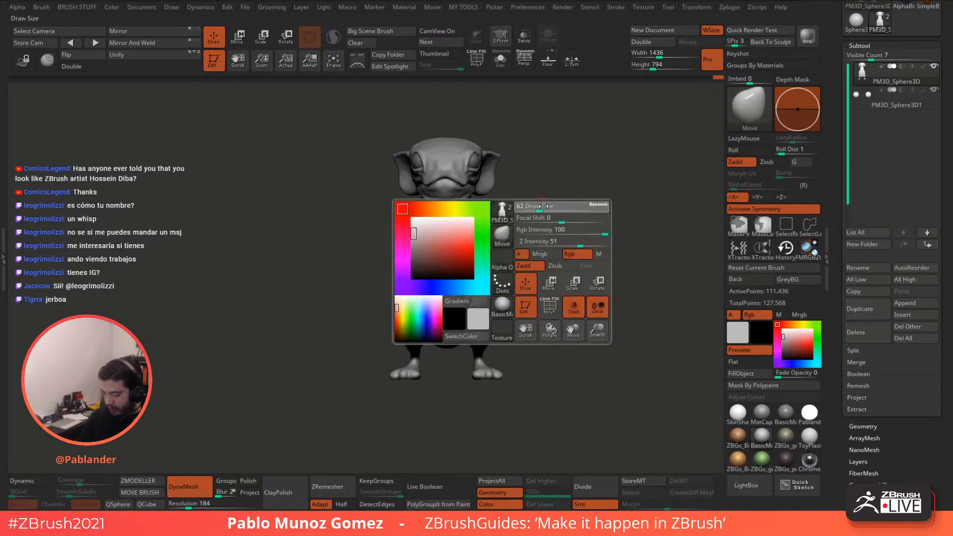
key("space")
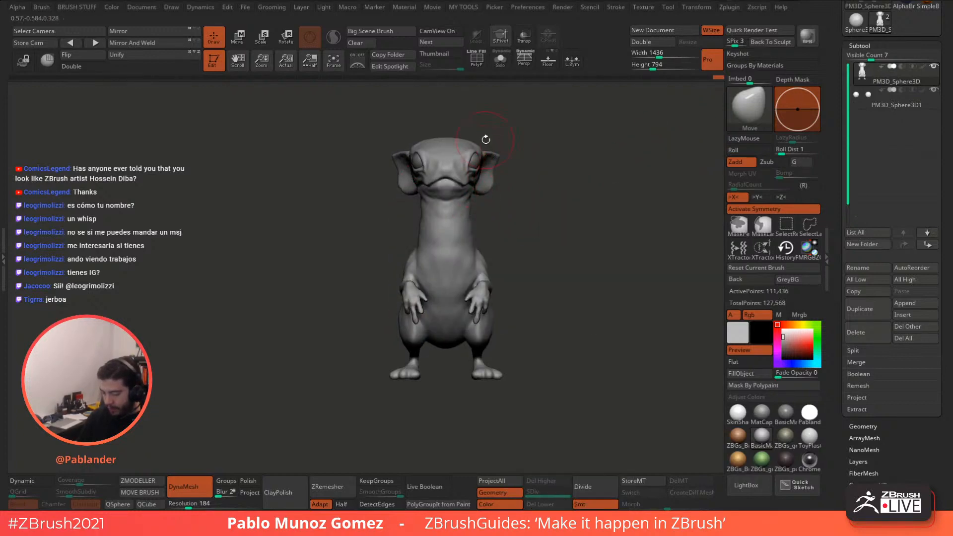
mouse_move(495, 171)
right_mouse_down()
mouse_move(526, 218)
mouse_move(546, 202)
mouse_move(526, 202)
right_mouse_up()
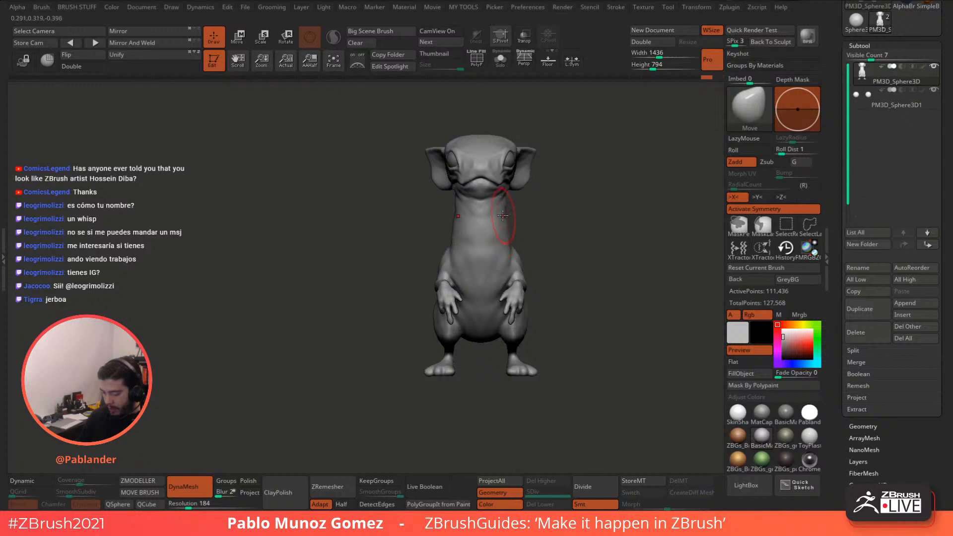
mouse_move(536, 214)
right_mouse_down()
mouse_move(524, 206)
mouse_move(503, 222)
mouse_move(530, 232)
mouse_move(514, 234)
right_mouse_up()
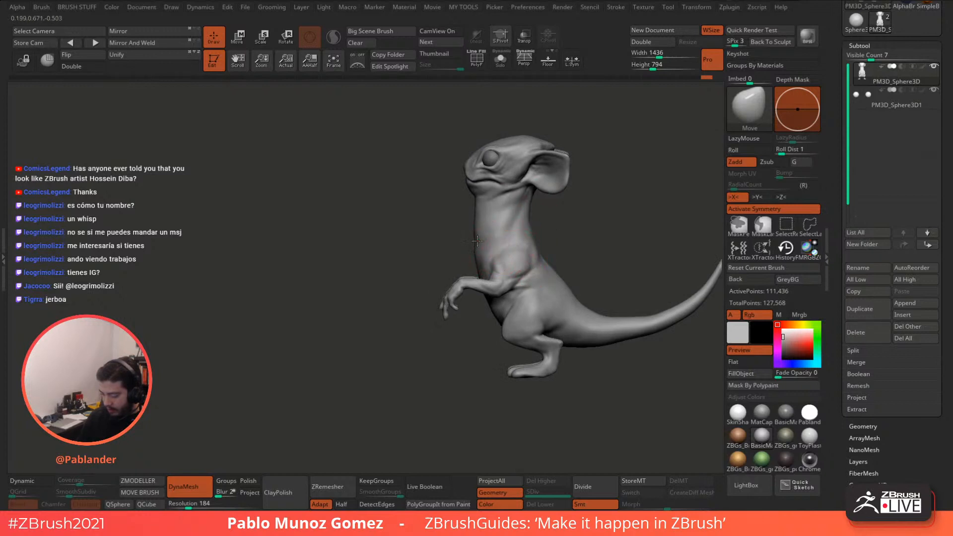
Step: Refine the curve of the back and the torso and thigh proportions with a larger Move brush
mouse_move(593, 206)
right_mouse_down("alt")
mouse_move(517, 198)
mouse_move(521, 189)
right_mouse_up("alt")
key("space")
left_click_drag(521, 188, 532, 187)
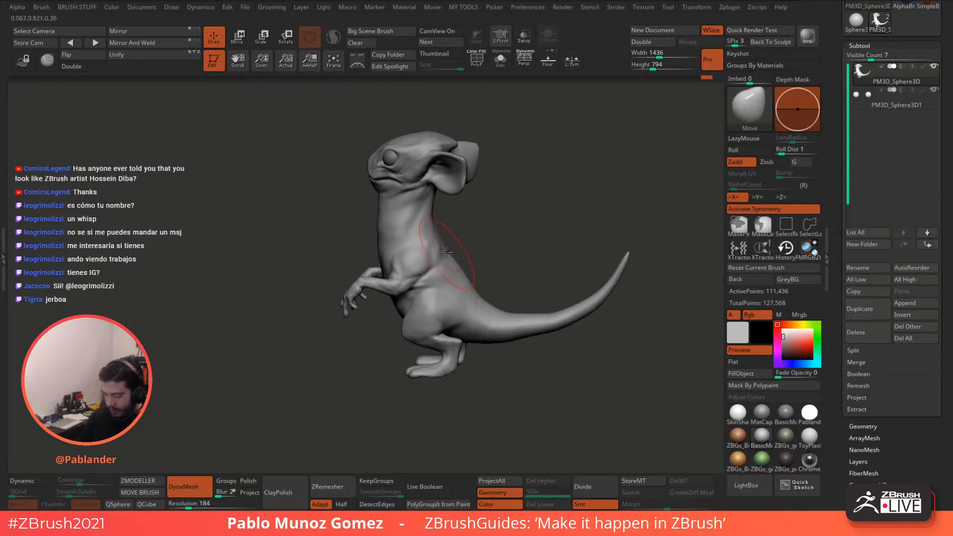
right_click_drag(514, 241, 530, 208, "alt")
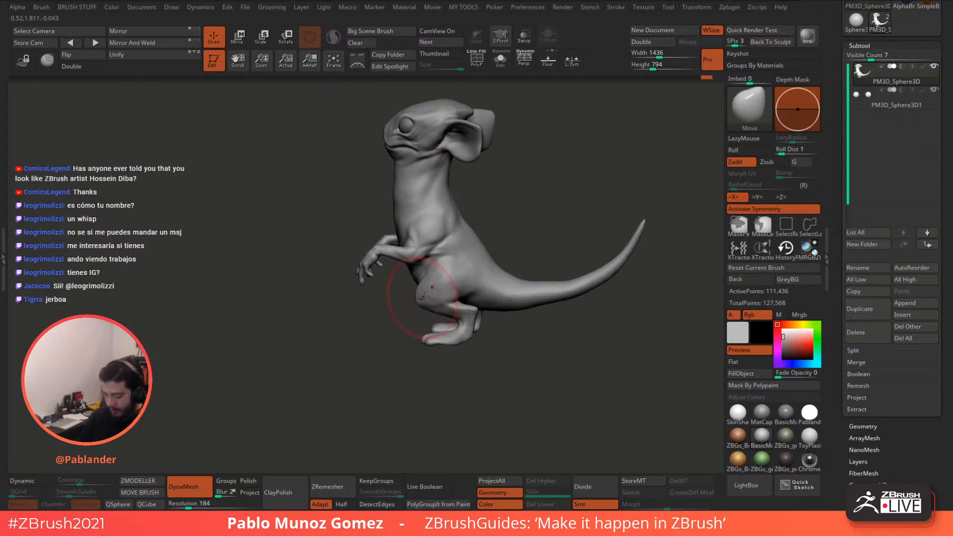
mouse_move(420, 294)
right_mouse_down()
mouse_move(555, 229)
mouse_move(479, 284)
mouse_move(561, 205)
right_mouse_up()
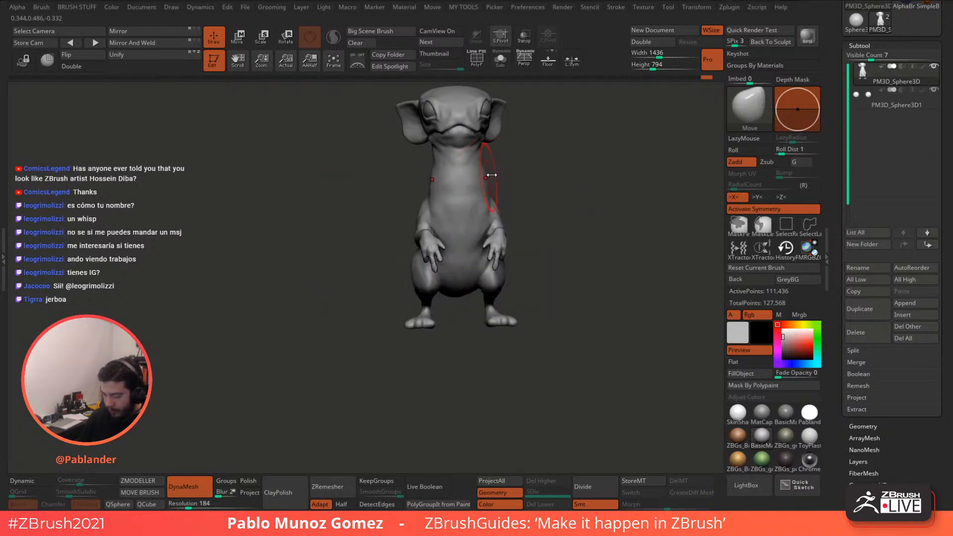
Step: Refine and smooth the sides and front of the neck and upper chest, checking the silhouette from several angles
left_click_drag(489, 175, 486, 179, "shift")
right_click_drag(498, 177, 510, 181)
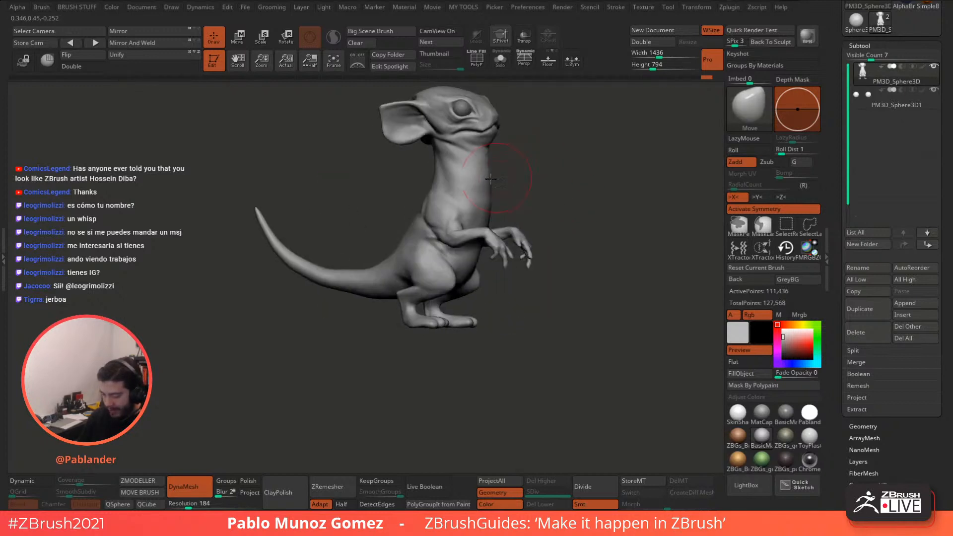
left_click_drag(465, 182, 462, 181, "shift")
mouse_move(462, 181)
right_mouse_down()
mouse_move(536, 172)
mouse_move(545, 263)
right_mouse_up()
right_click_drag(545, 263, 557, 227)
left_click(701, 2)
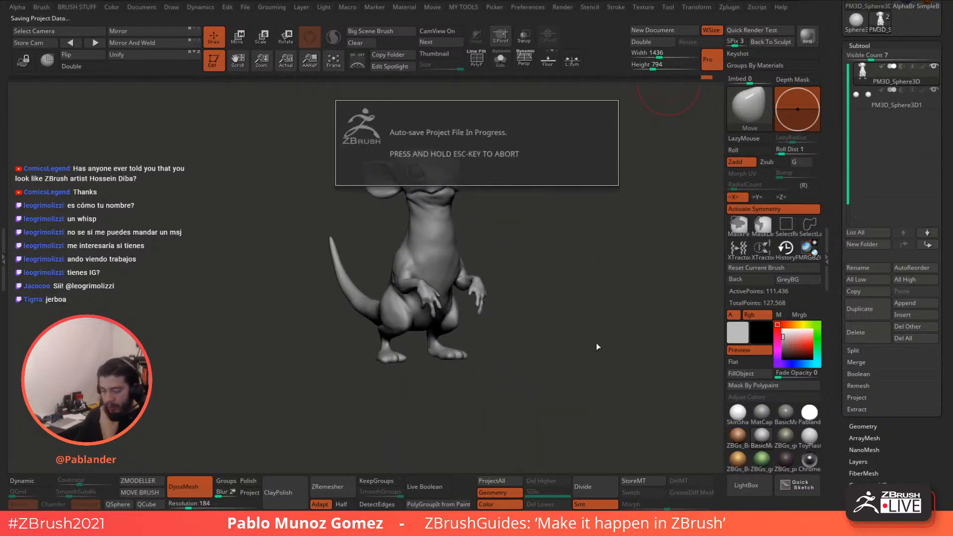
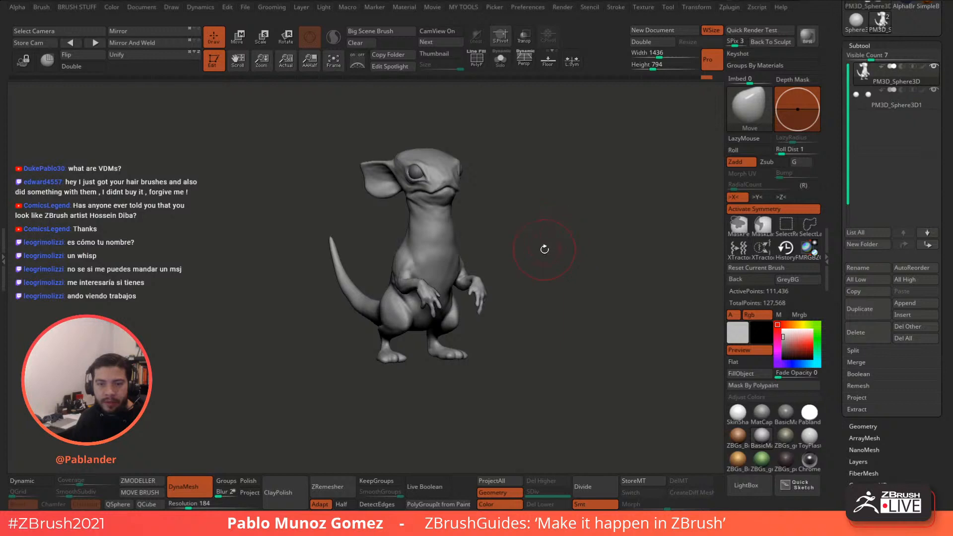
Step: Adjust the cheeks and the area around the eyes with a resized Move brush
mouse_move(545, 249)
left_mouse_down()
mouse_move(554, 239)
mouse_move(565, 258)
mouse_move(553, 224)
mouse_move(568, 241)
mouse_move(553, 241)
left_mouse_up()
mouse_move(495, 197)
left_mouse_down()
mouse_move(515, 251)
mouse_move(525, 213)
mouse_move(512, 193)
left_mouse_up()
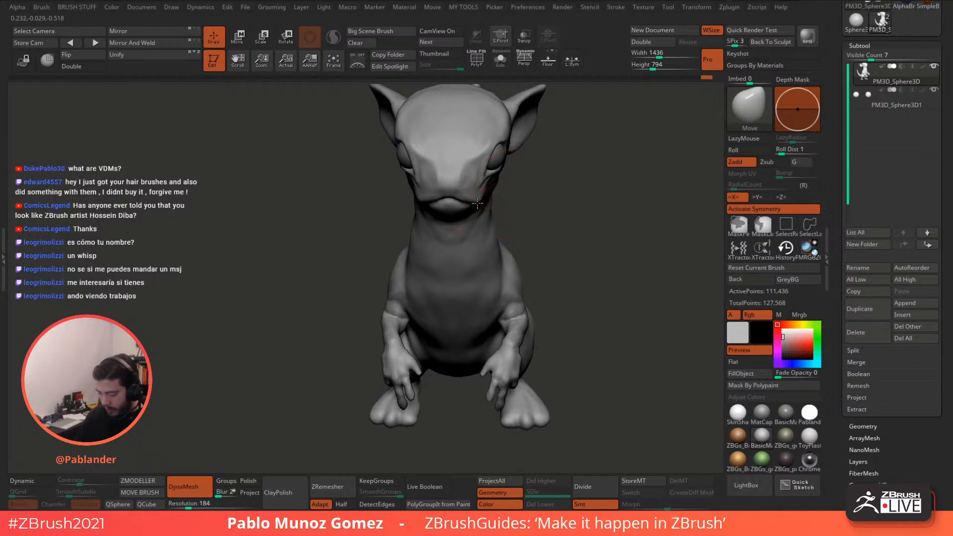
key("space")
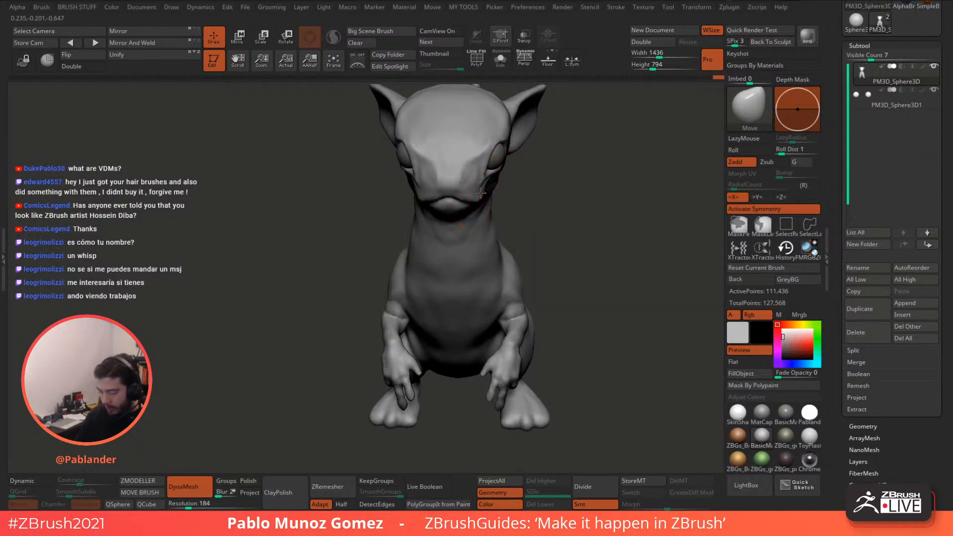
mouse_move(550, 226)
left_mouse_down()
mouse_move(504, 174)
mouse_move(435, 177)
left_mouse_up()
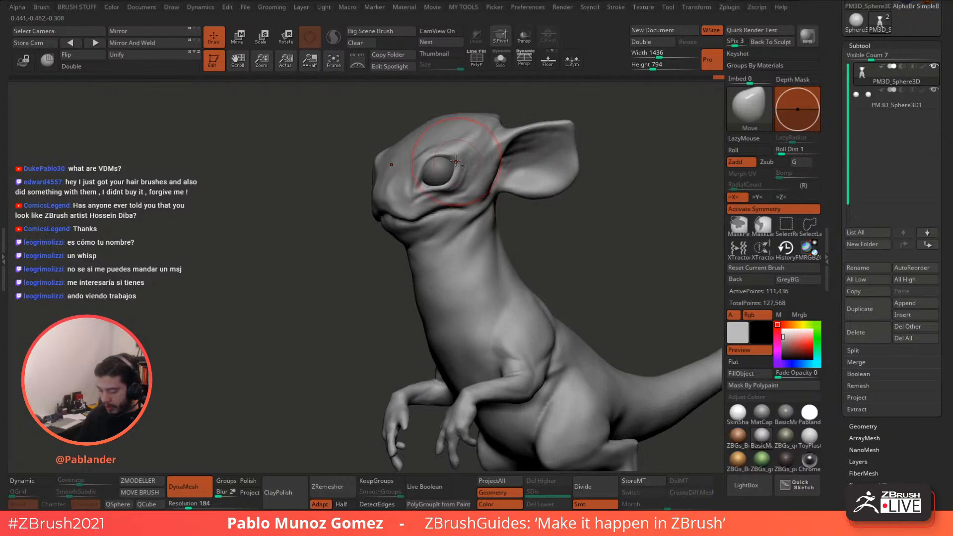
right_click(433, 185)
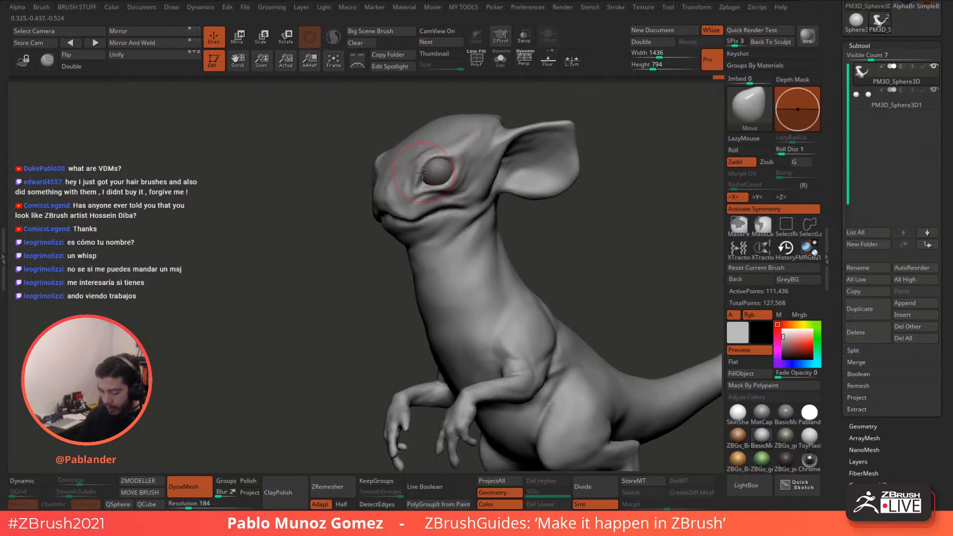
mouse_move(446, 161)
right_mouse_down()
mouse_move(419, 170)
mouse_move(427, 194)
mouse_move(512, 204)
mouse_move(569, 293)
mouse_move(582, 295)
right_mouse_up()
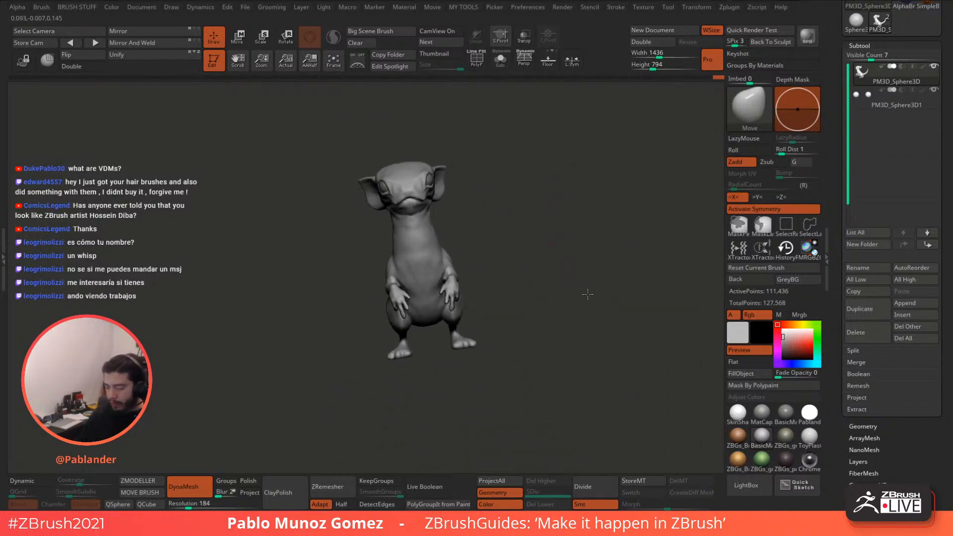
mouse_move(454, 227)
right_mouse_down()
mouse_move(526, 192)
mouse_move(538, 196)
mouse_move(526, 220)
mouse_move(492, 220)
right_mouse_up()
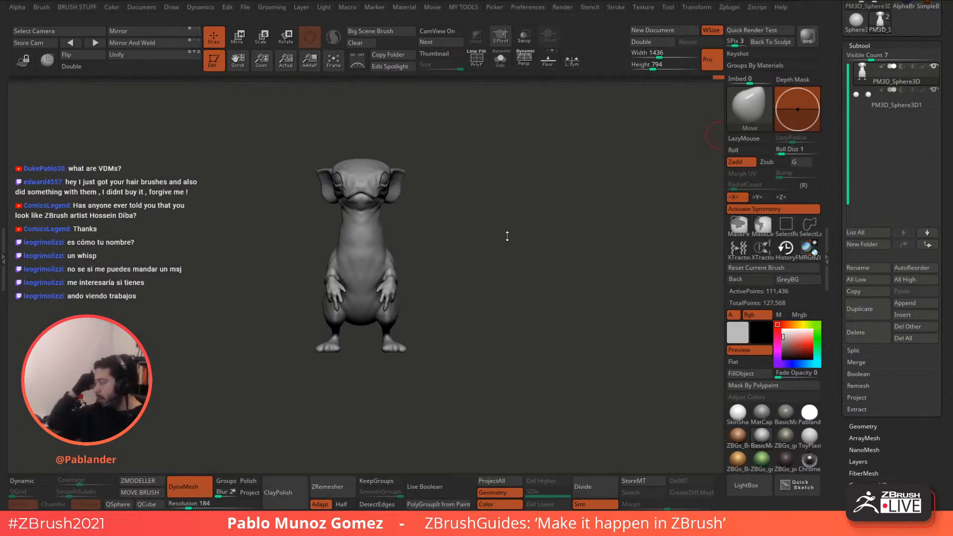
Step: Bring up the screen annotation tool and sketch a flat plane in blue perspective lines beside the creature
key("ctrl+shift+F1")
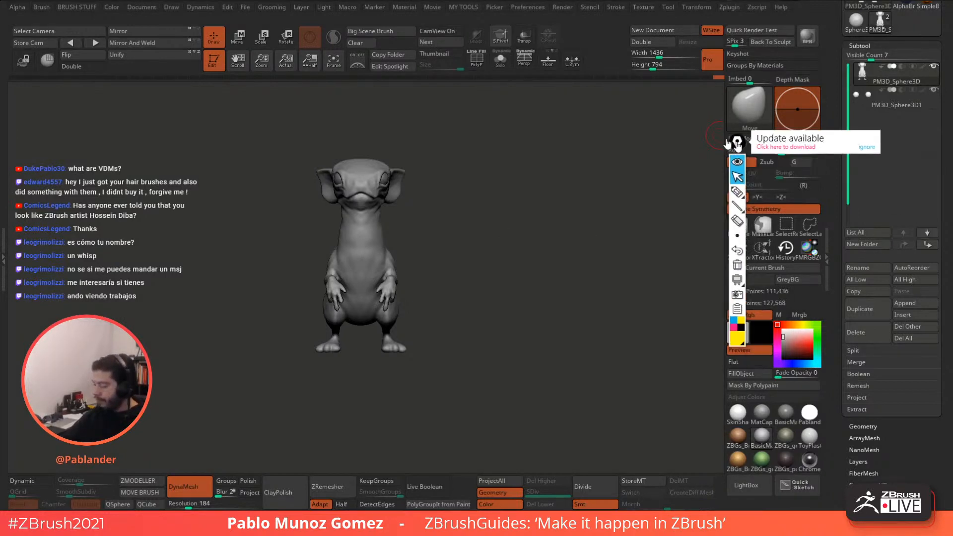
left_click(744, 103)
left_click_drag(607, 99, 711, 94)
left_click_drag(562, 159, 482, 156)
left_click(711, 143)
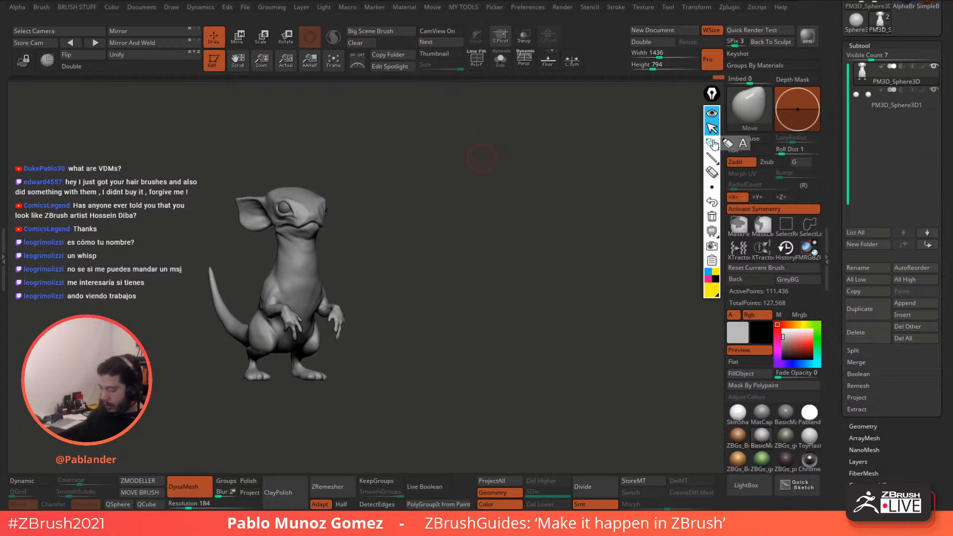
left_click(709, 273)
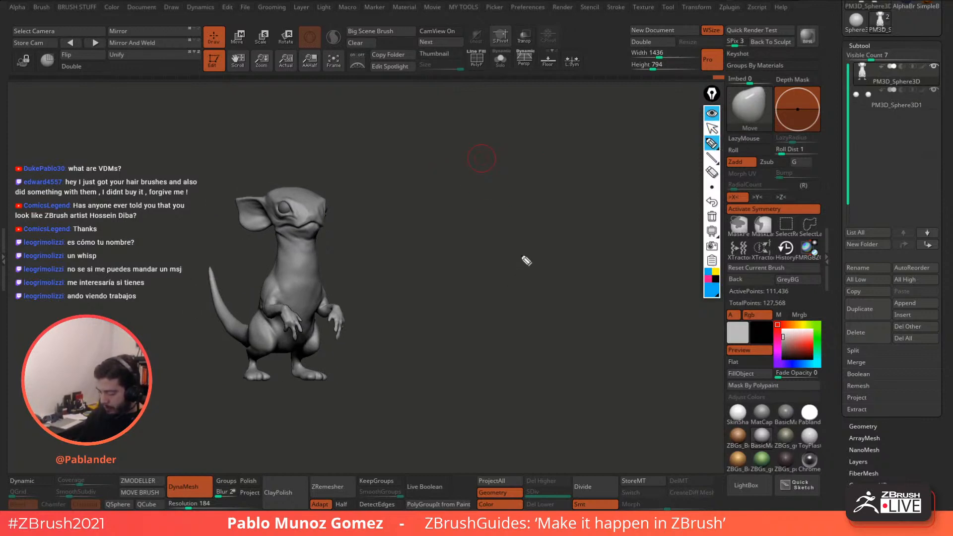
mouse_move(521, 256)
left_mouse_down()
mouse_move(455, 301)
mouse_move(536, 318)
left_mouse_up()
mouse_move(521, 256)
left_mouse_down()
mouse_move(600, 263)
mouse_move(535, 318)
left_mouse_up()
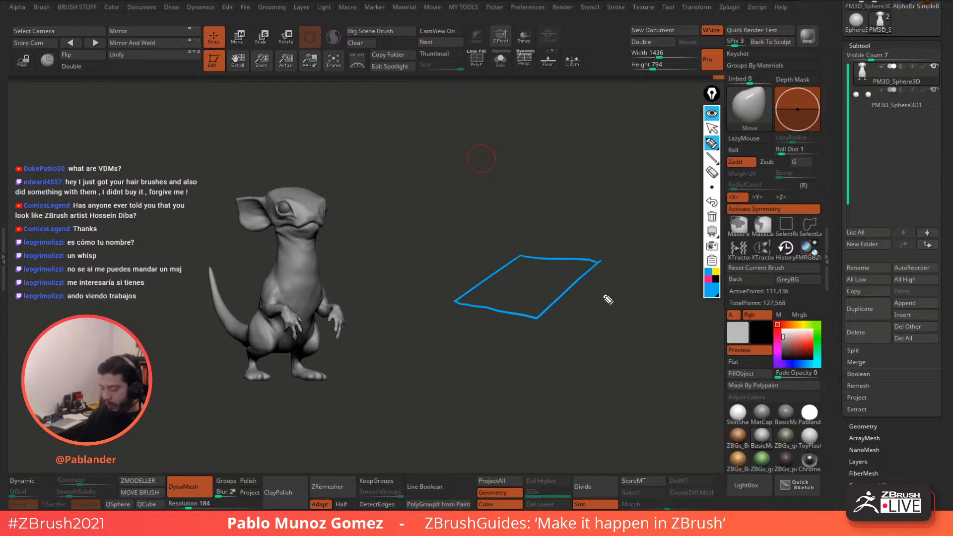
Step: Sketch a rounded blue bump rising from the middle of the drawn plane, with contour lines down its sides
left_click(715, 279)
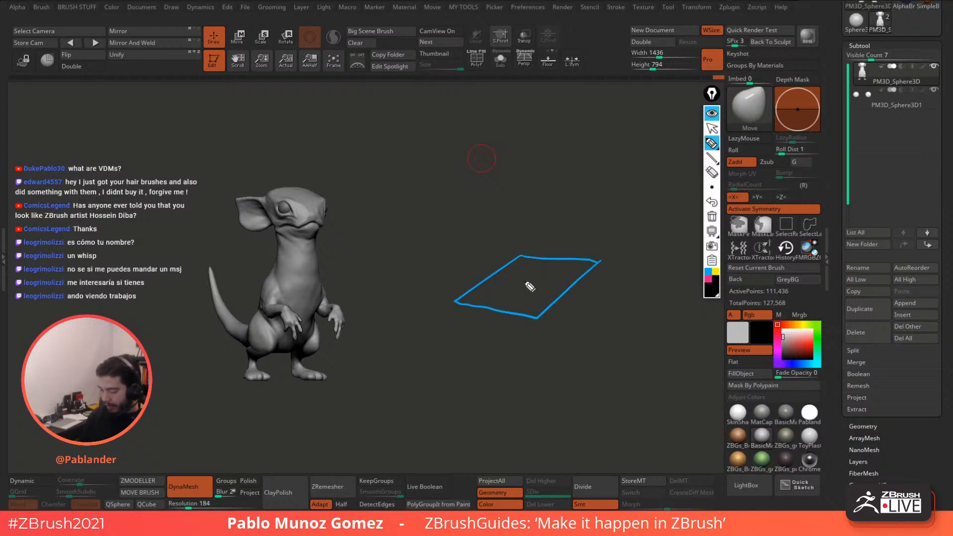
left_click(708, 272)
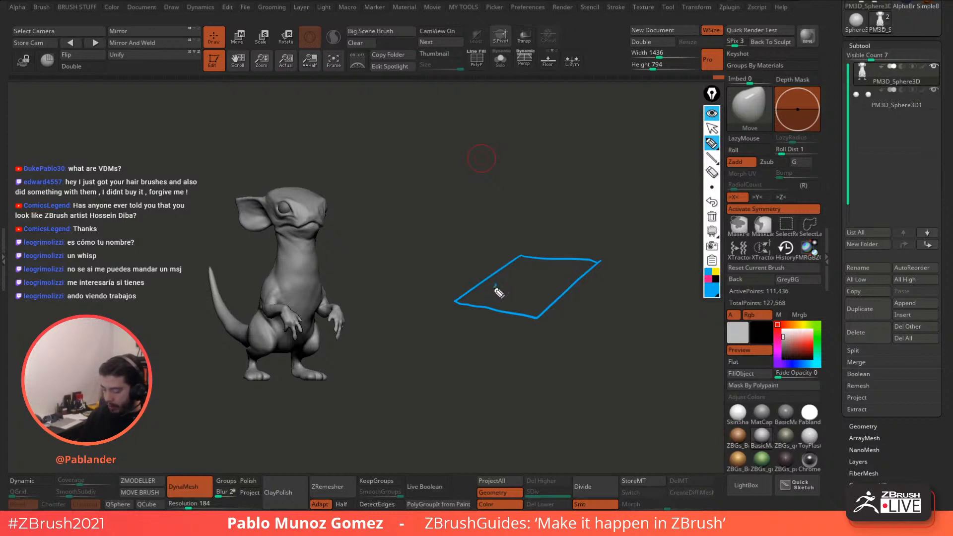
mouse_move(495, 287)
left_mouse_down()
mouse_move(548, 254)
mouse_move(561, 272)
left_mouse_up()
mouse_move(501, 297)
left_mouse_down()
mouse_move(510, 243)
mouse_move(531, 293)
left_mouse_up()
mouse_move(526, 238)
left_mouse_down()
mouse_move(550, 285)
mouse_move(485, 295)
left_mouse_up()
left_click_drag(544, 262, 557, 272)
left_click_drag(557, 264, 567, 269)
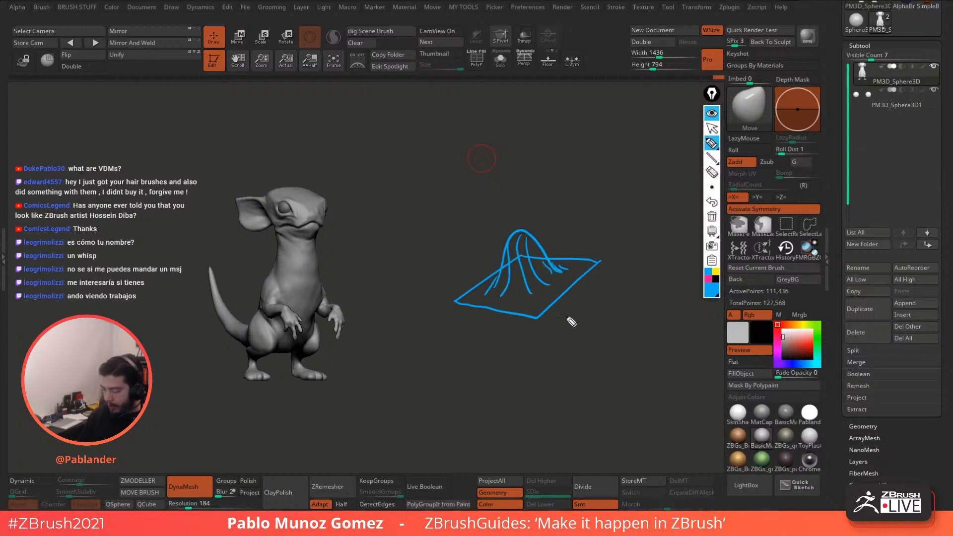
Step: Annotate the displacement range in yellow, labelling the plane 0 Black and the bump's peak 1 White, with a bracket between them
left_click(715, 271)
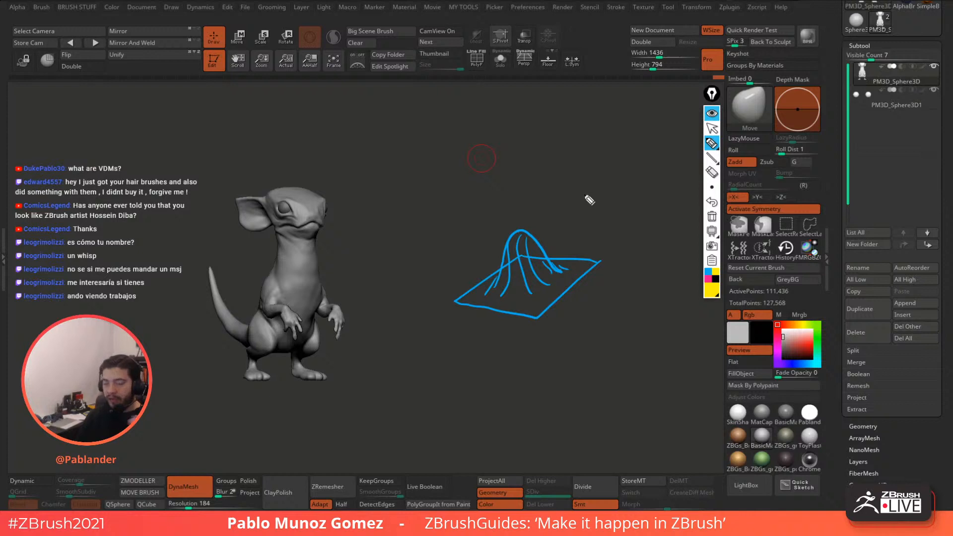
mouse_move(598, 260)
left_mouse_down()
mouse_move(634, 252)
mouse_move(626, 271)
mouse_move(657, 279)
left_mouse_up()
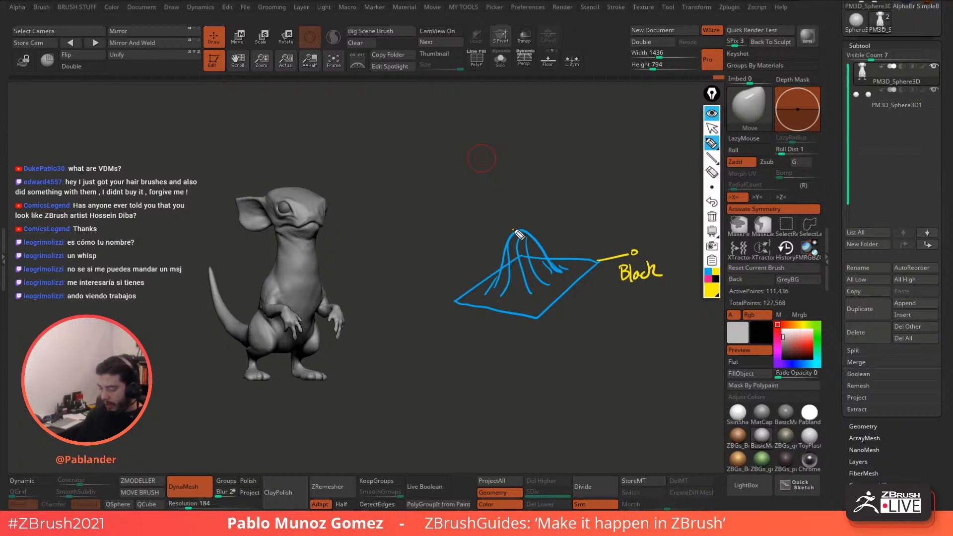
left_click_drag(517, 232, 631, 216)
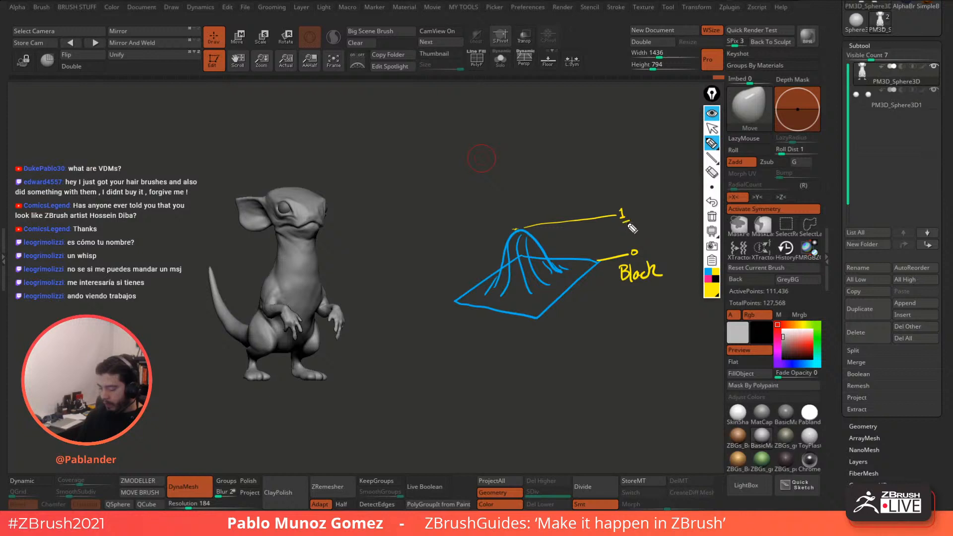
left_click_drag(627, 223, 631, 245)
left_click_drag(620, 188, 665, 195)
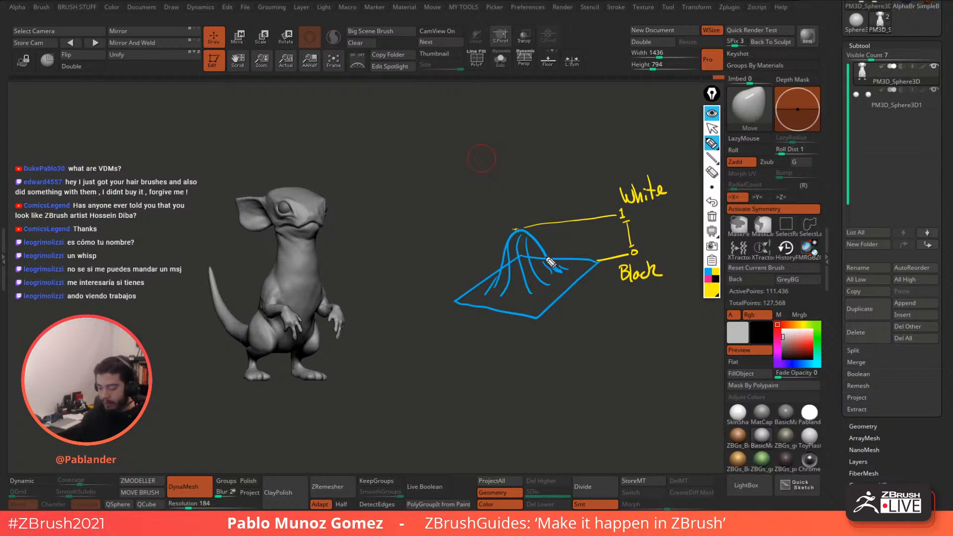
Step: Sketch a magenta horn-like form that rises from the plane and curls outward into an overhang
left_click(708, 282)
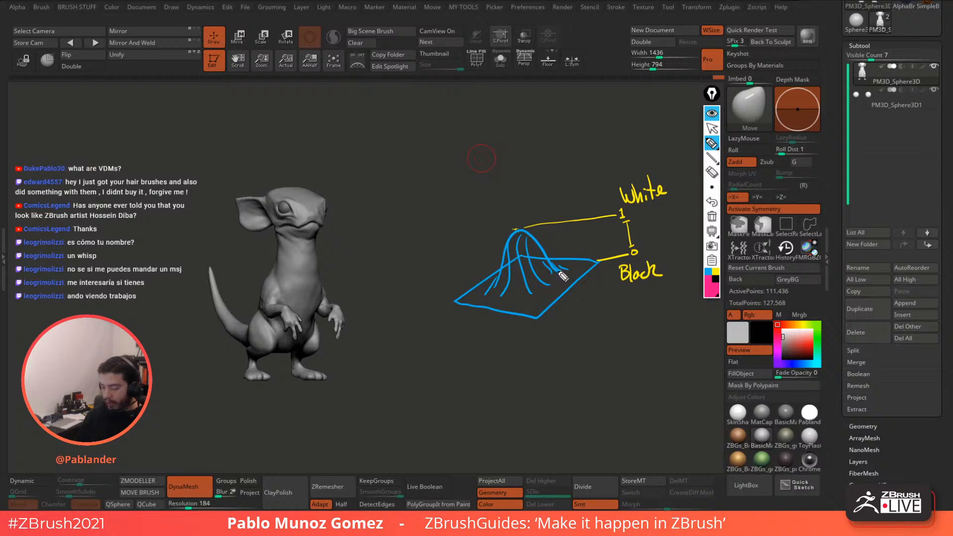
mouse_move(570, 268)
left_mouse_down()
mouse_move(484, 210)
mouse_move(432, 220)
mouse_move(435, 237)
mouse_move(473, 236)
mouse_move(494, 255)
mouse_move(477, 297)
left_mouse_up()
left_click_drag(490, 243, 501, 290)
mouse_move(459, 213)
left_mouse_down()
mouse_move(490, 223)
mouse_move(515, 291)
left_mouse_up()
left_click_drag(500, 220, 540, 273)
left_click_drag(540, 262, 559, 271)
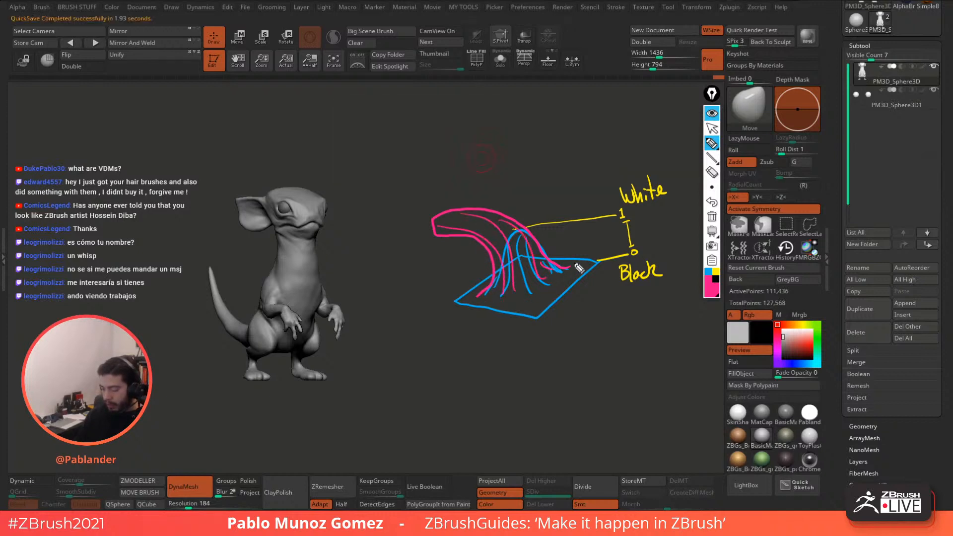
Step: Write VDM in green below the sketch and draw a 0 to 1 axis crossed by horizontal and diagonal arrows
left_click(715, 284)
left_click(763, 192)
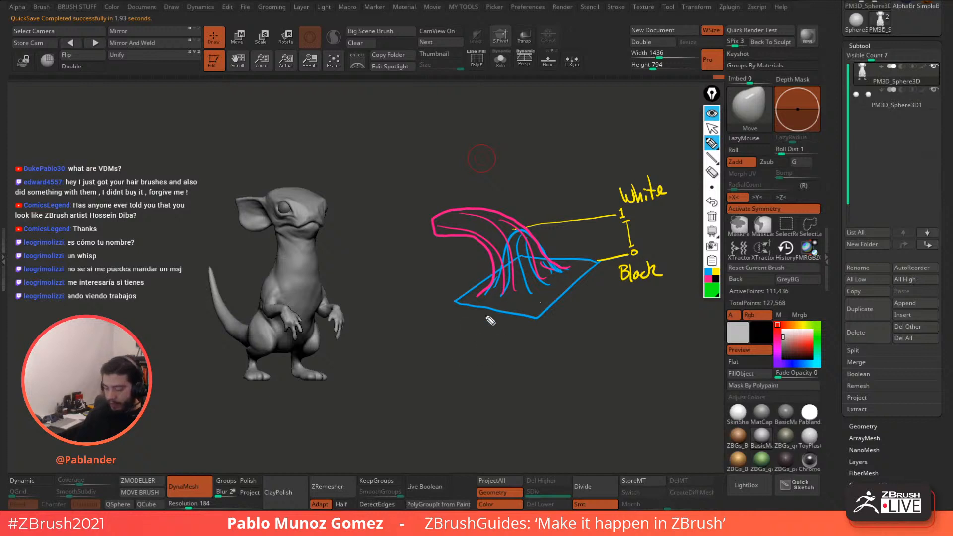
mouse_move(460, 391)
left_mouse_down()
mouse_move(463, 399)
mouse_move(472, 392)
left_mouse_up()
mouse_move(477, 392)
left_mouse_down()
mouse_move(479, 408)
mouse_move(505, 403)
left_mouse_up()
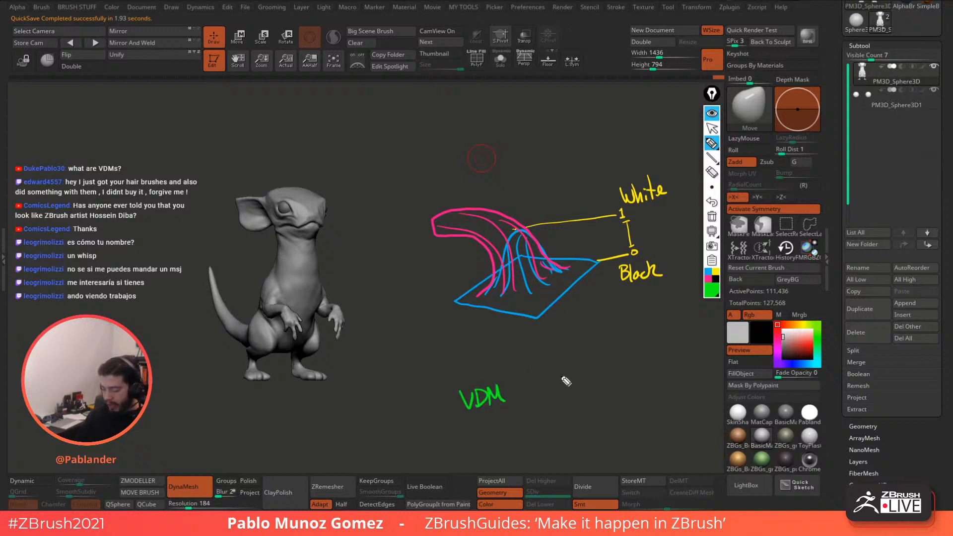
mouse_move(543, 363)
left_mouse_down()
mouse_move(559, 363)
mouse_move(552, 422)
left_mouse_up()
left_click_drag(544, 424, 559, 422)
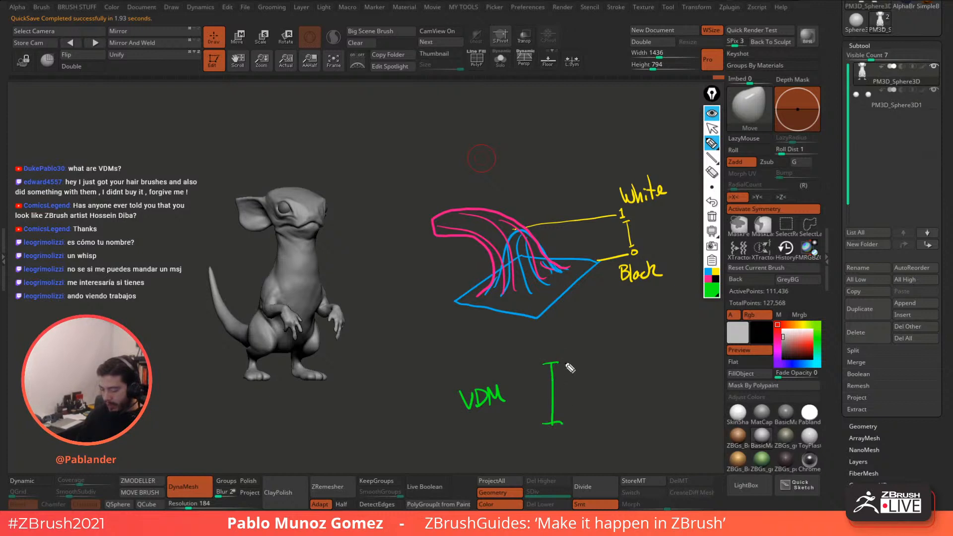
left_click_drag(564, 356, 564, 363)
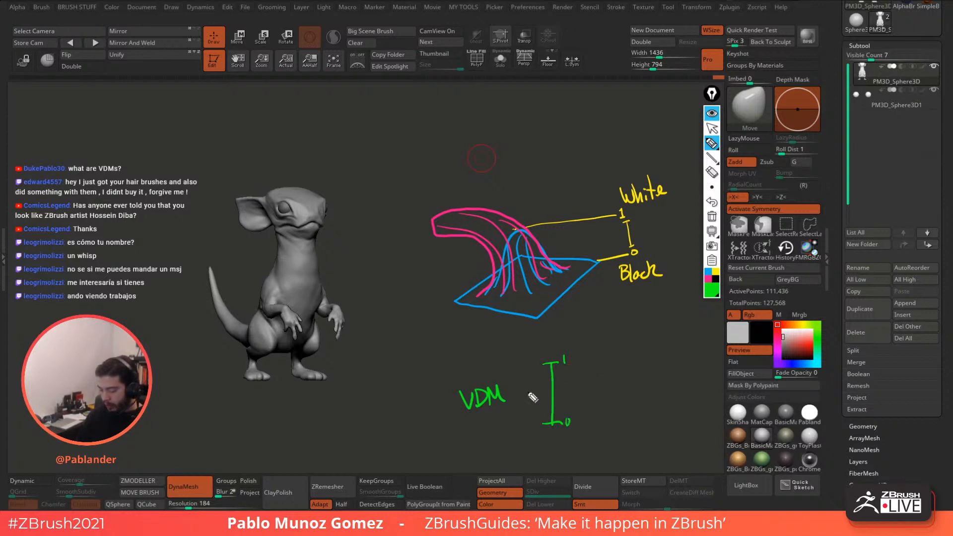
mouse_move(527, 394)
left_mouse_down()
mouse_move(586, 395)
mouse_move(566, 383)
mouse_move(529, 397)
mouse_move(583, 400)
left_mouse_up()
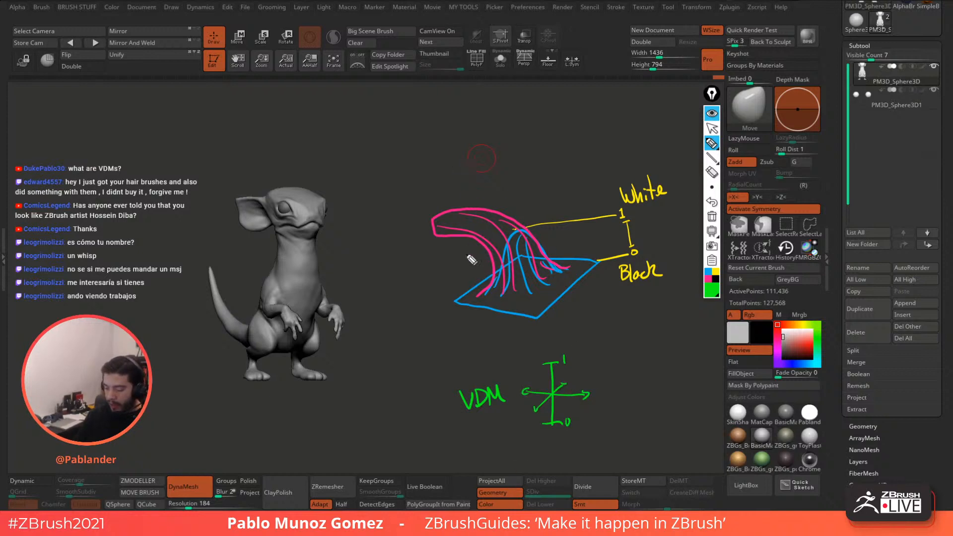
Step: Hatch the space under the overhang in green and draw a white eye with a downward arrow above the form
mouse_move(452, 252)
left_mouse_down()
mouse_move(460, 294)
mouse_move(471, 246)
mouse_move(482, 293)
mouse_move(491, 258)
mouse_move(462, 235)
mouse_move(434, 240)
left_mouse_up()
left_click_drag(492, 274, 457, 301)
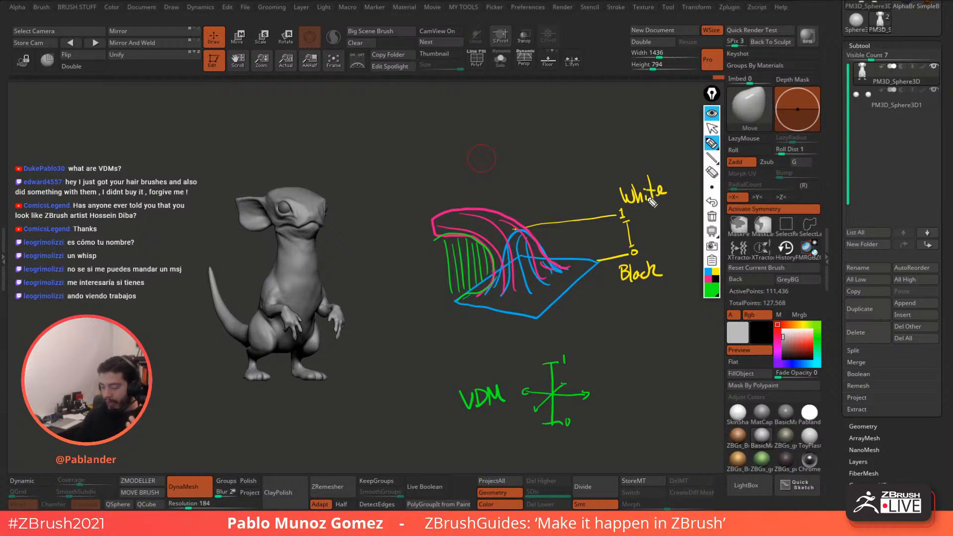
left_click(712, 293)
left_click(735, 281)
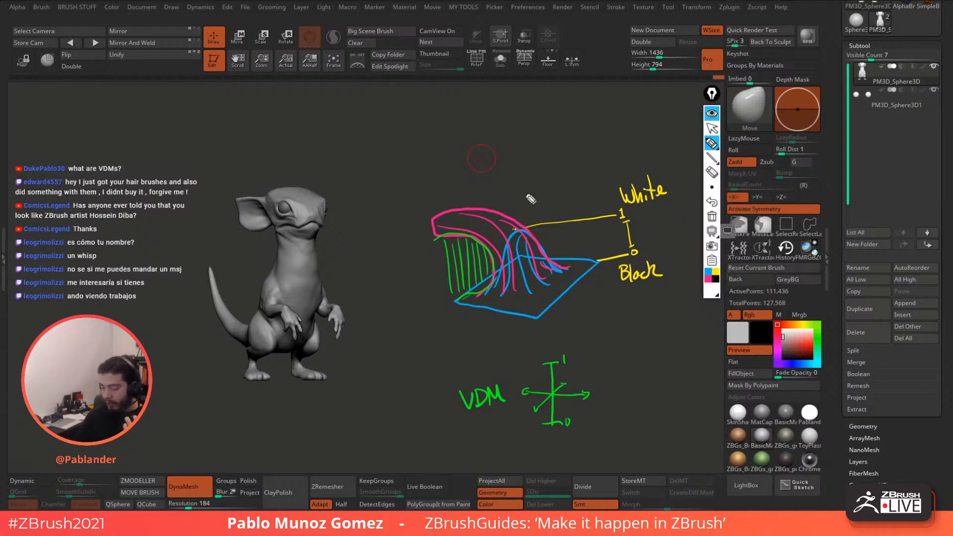
mouse_move(436, 126)
left_mouse_down()
mouse_move(457, 124)
mouse_move(433, 111)
left_mouse_up()
left_click_drag(443, 114, 441, 108)
left_click_drag(448, 114, 447, 162)
left_click_drag(441, 151, 453, 152)
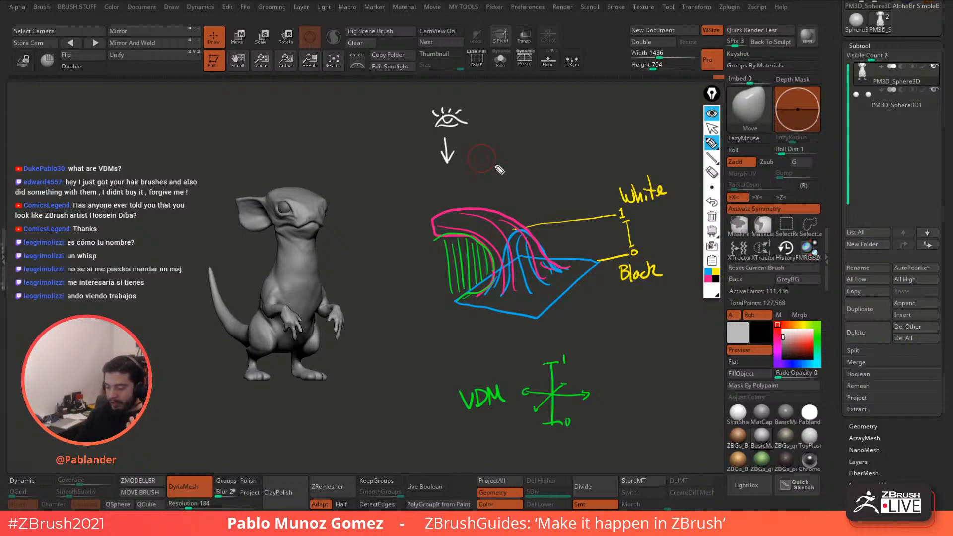
Step: Trace the overhang's upper edge in white and hatch the whole area from it down to the plane
left_click_drag(431, 212, 506, 211)
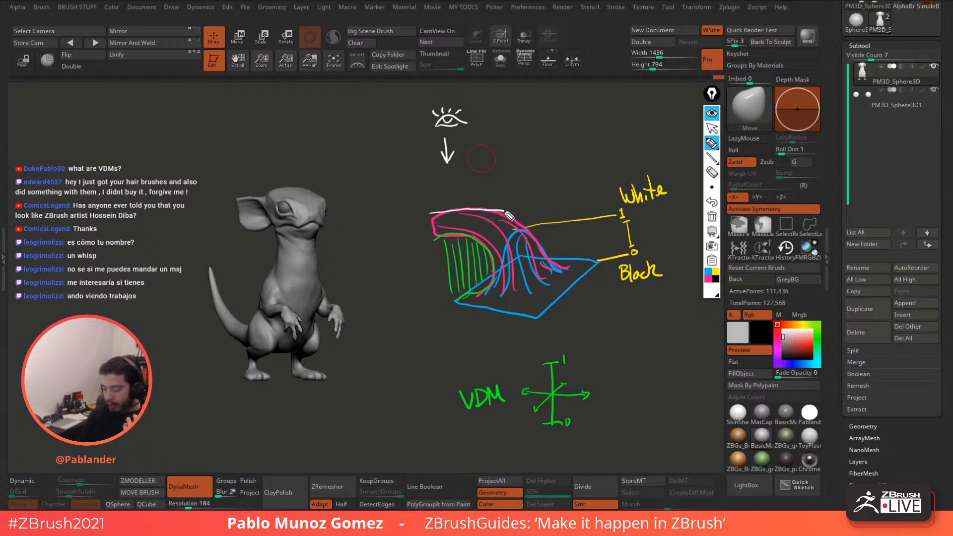
mouse_move(489, 282)
left_mouse_down()
mouse_move(458, 301)
mouse_move(494, 303)
left_mouse_up()
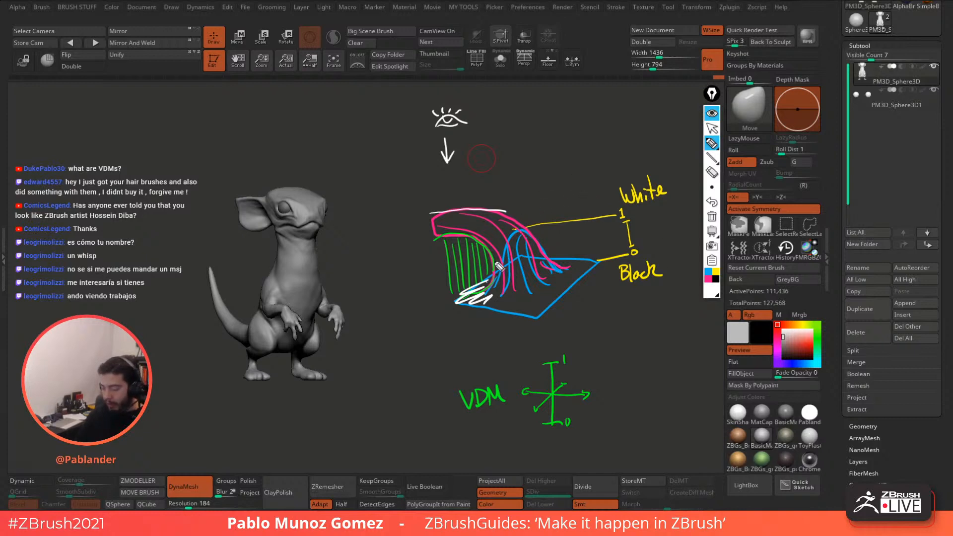
mouse_move(433, 214)
left_mouse_down()
mouse_move(459, 287)
mouse_move(437, 226)
mouse_move(466, 214)
mouse_move(478, 250)
mouse_move(508, 226)
mouse_move(523, 231)
mouse_move(565, 288)
left_mouse_up()
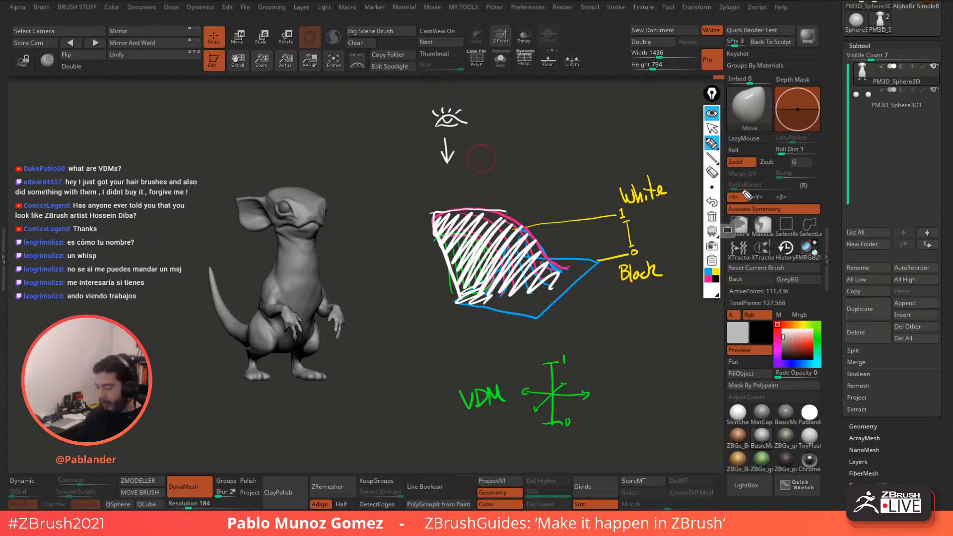
Step: Erase all annotation drawings, collapse the annotation toolbar and reframe the creature in the canvas
left_click(711, 217)
left_click(712, 114)
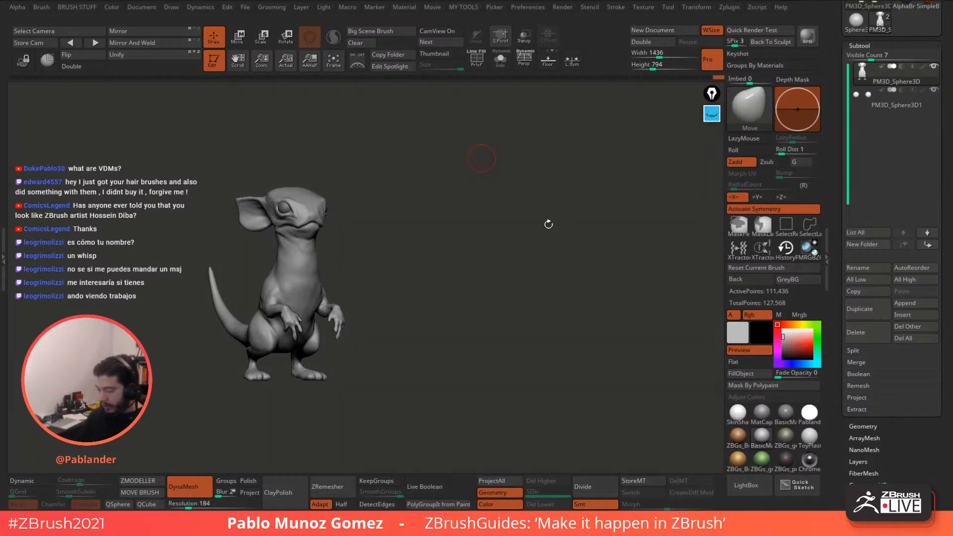
mouse_move(522, 197)
left_mouse_down()
mouse_move(492, 233)
mouse_move(529, 220)
mouse_move(464, 285)
left_mouse_up()
left_click_drag(712, 97, 706, 100)
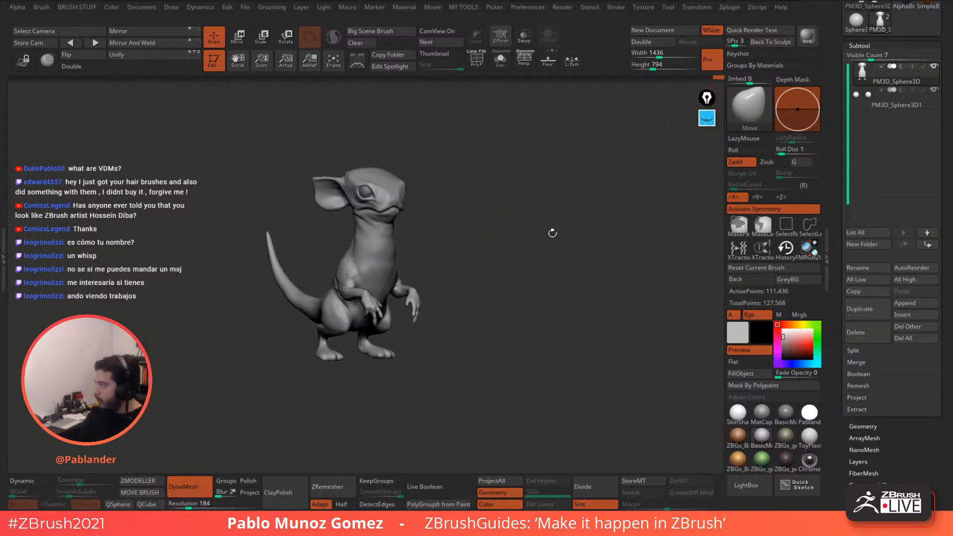
Step: Switch from the creature to the PM3D_Plane3D_1 tool and turn on PolyFrame to show its dense mesh
mouse_move(536, 256)
left_mouse_down()
mouse_move(542, 243)
mouse_move(561, 239)
mouse_move(629, 244)
mouse_move(592, 207)
left_mouse_up()
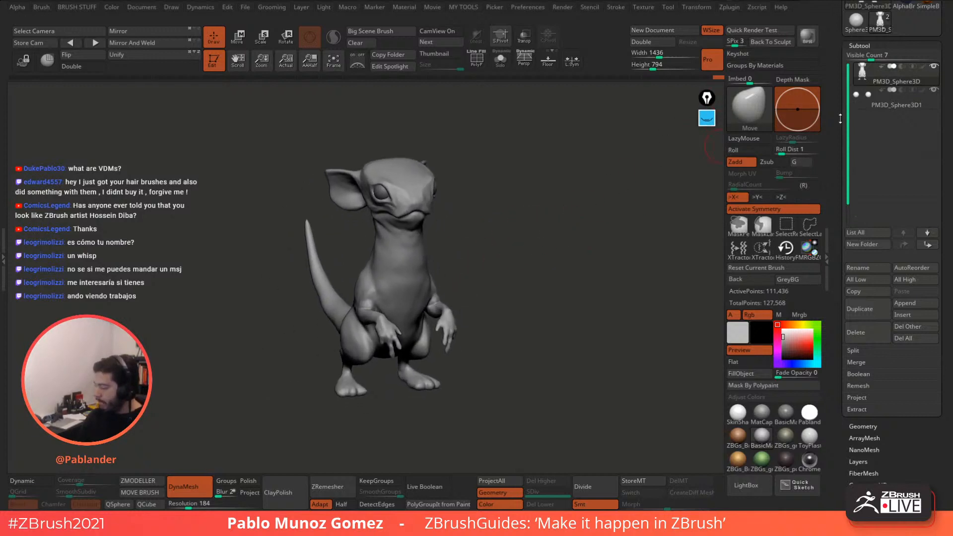
left_click_drag(839, 118, 839, 238)
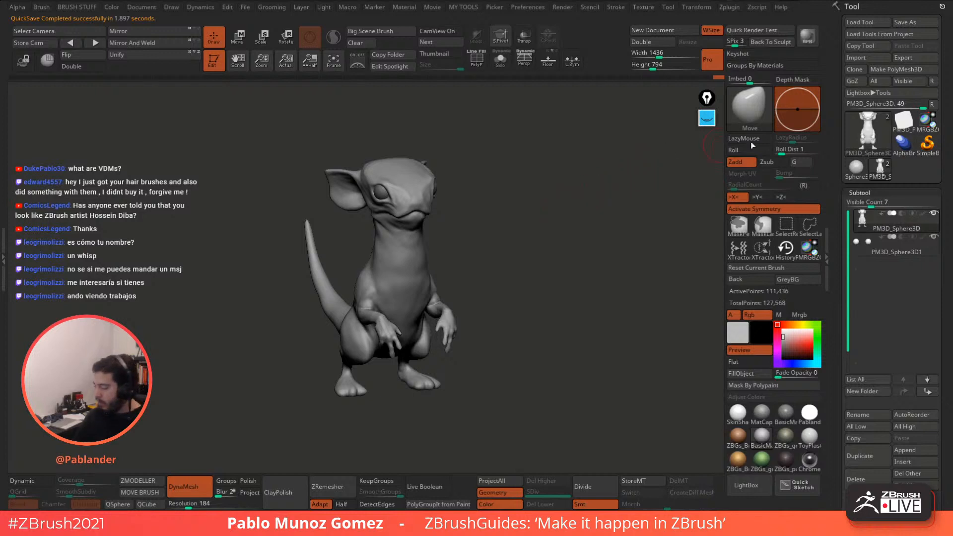
left_click(904, 124)
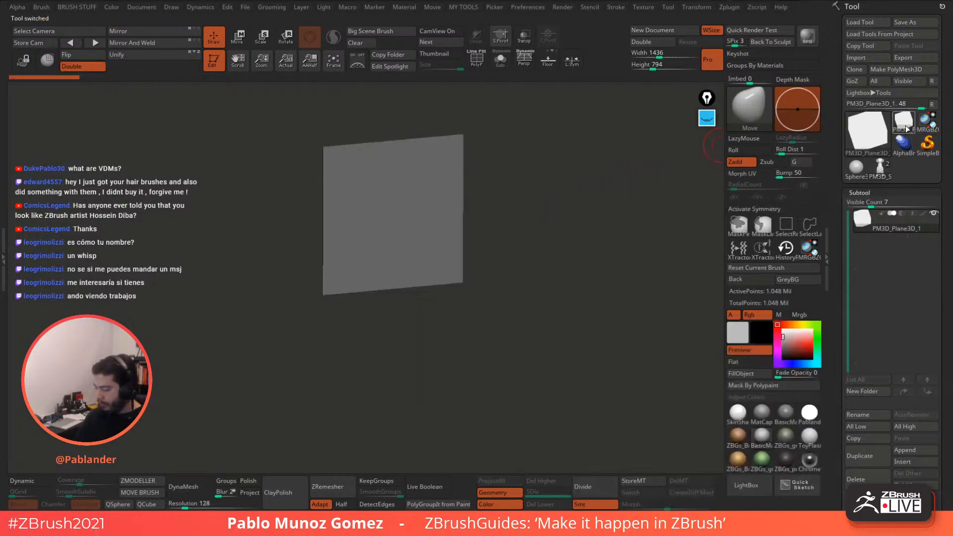
left_click_drag(570, 208, 578, 240)
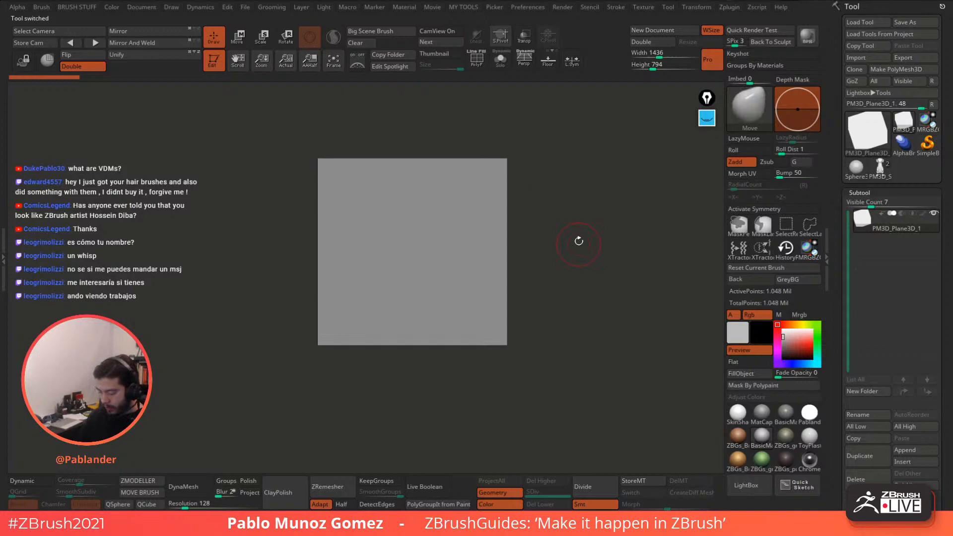
left_click(477, 61)
left_click_drag(502, 136, 580, 196, "alt")
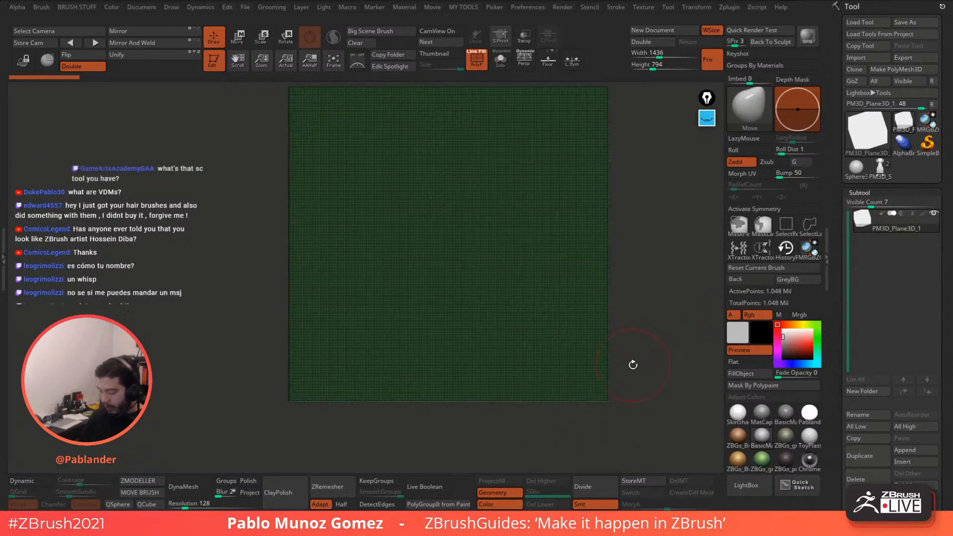
left_click_drag(595, 274, 573, 285, "alt")
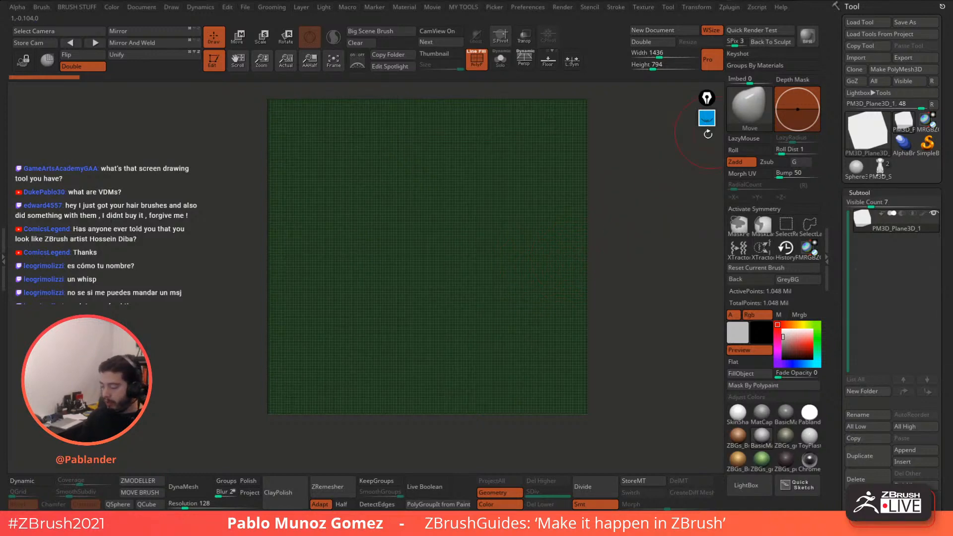
left_click_drag(639, 220, 612, 206)
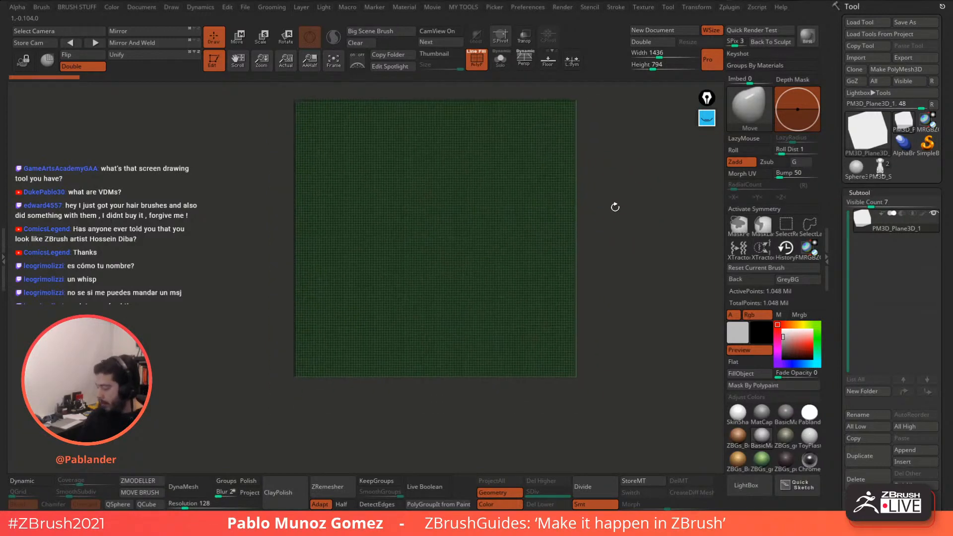
Step: Duplicate the plane subtool, select the copy with the original hidden, and turn off PolyFrame
left_click(858, 456)
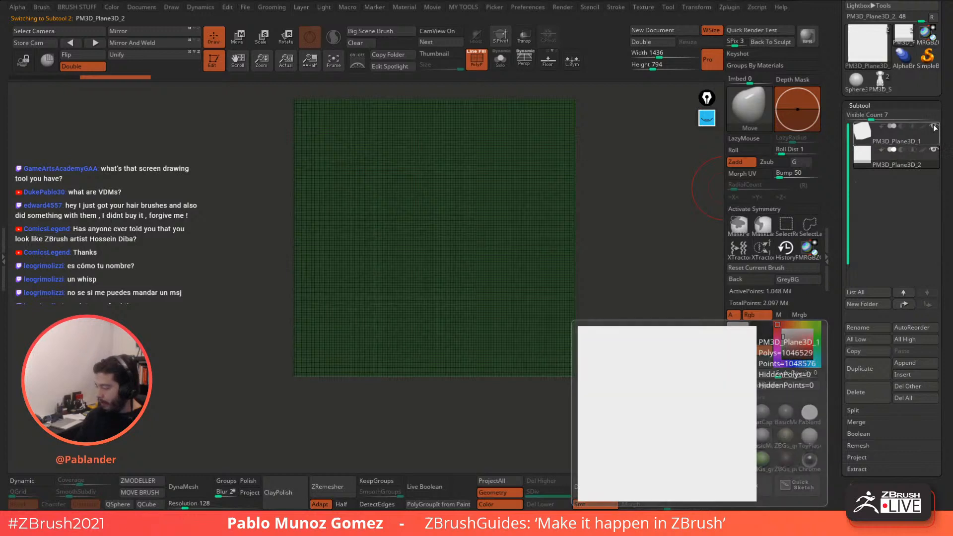
left_click(861, 158)
left_click(477, 60)
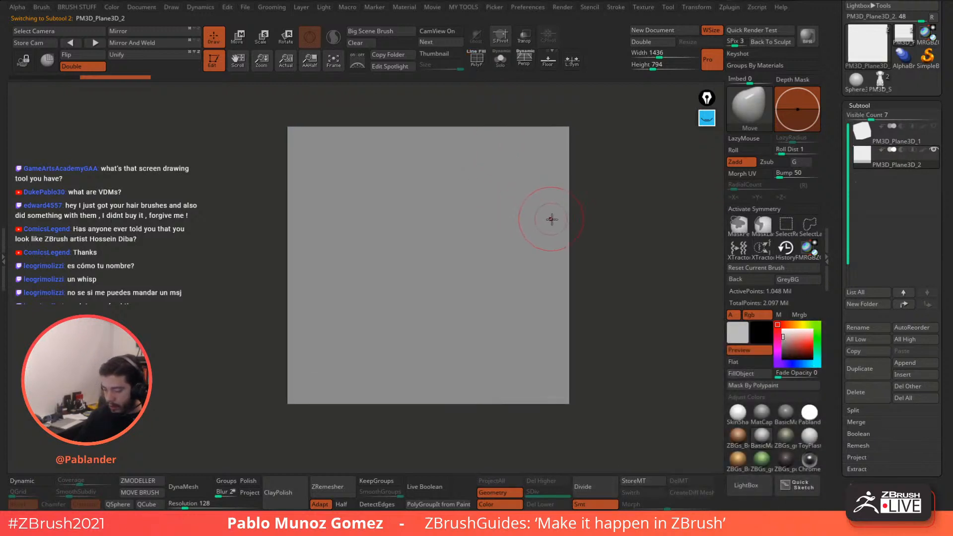
left_click_drag(550, 220, 579, 201)
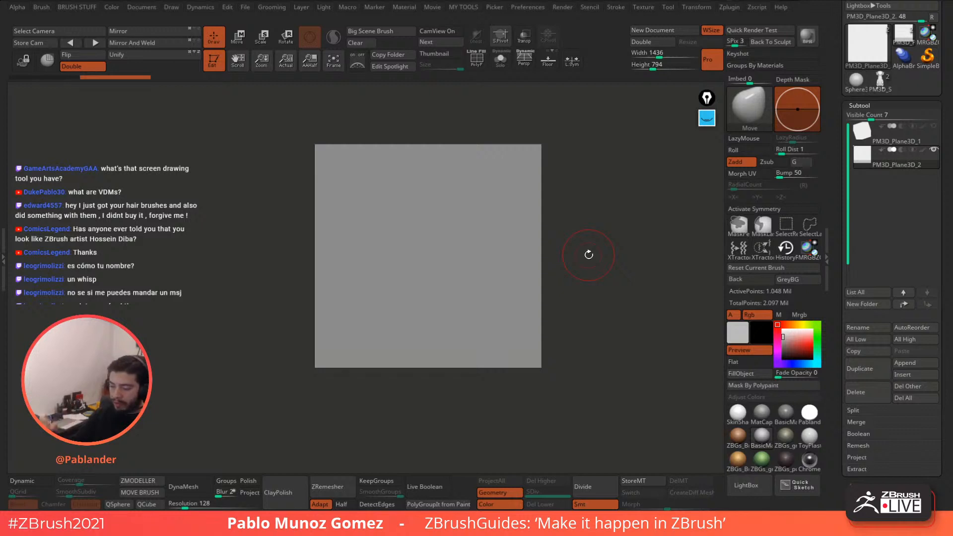
key("f")
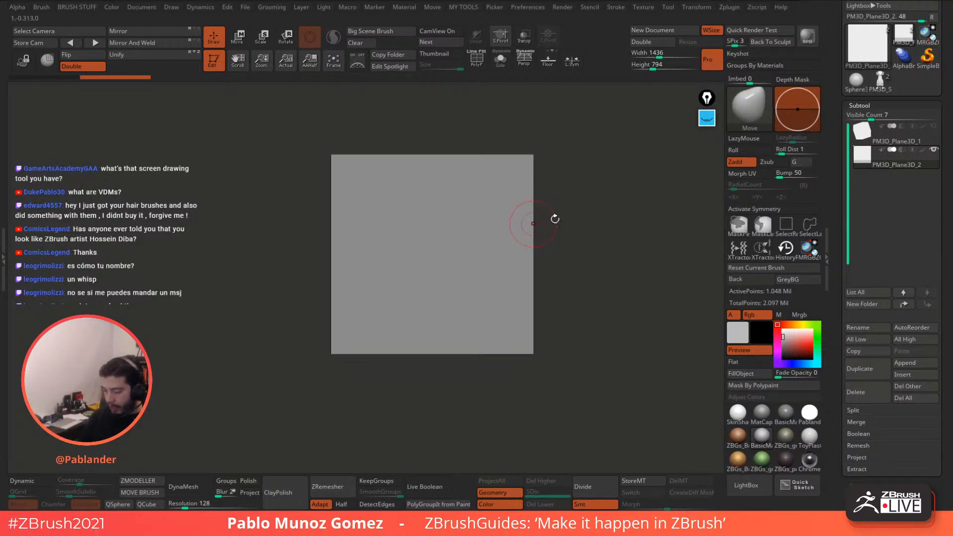
Step: Activate X symmetry, mask a small soft round spot near the plane's centre, and invert the mask
left_click(773, 209)
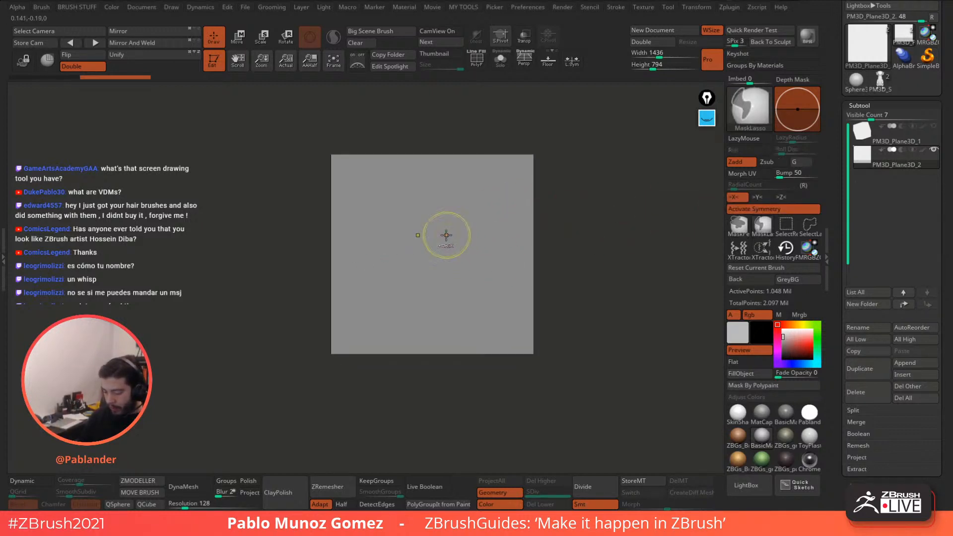
mouse_move(442, 236)
left_mouse_down("ctrl")
mouse_move(453, 235)
mouse_move(412, 224)
mouse_move(416, 268)
mouse_move(466, 248)
mouse_move(466, 230)
left_mouse_up("ctrl")
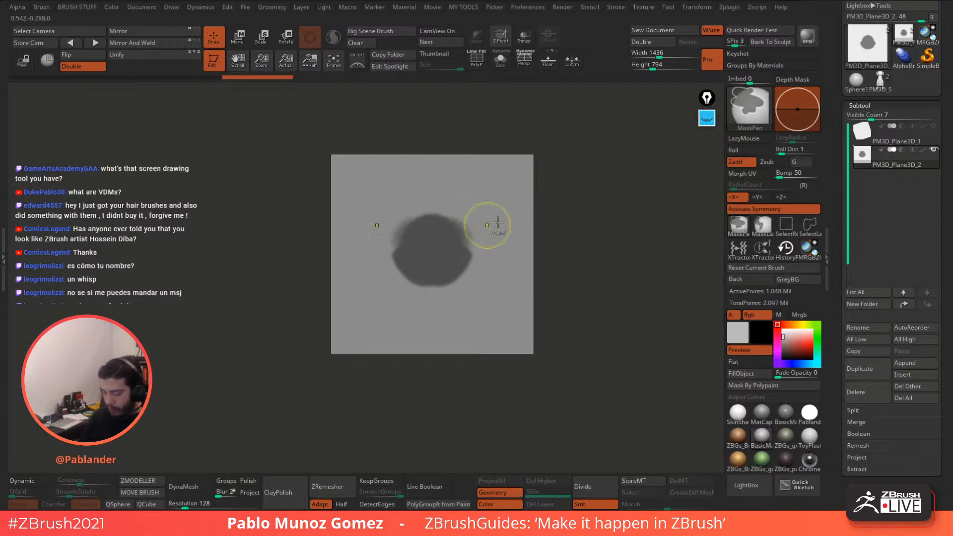
left_click_drag(564, 209, 578, 224, "ctrl")
mouse_move(436, 245)
left_mouse_down("ctrl")
mouse_move(435, 262)
mouse_move(431, 251)
mouse_move(447, 243)
left_mouse_up("ctrl")
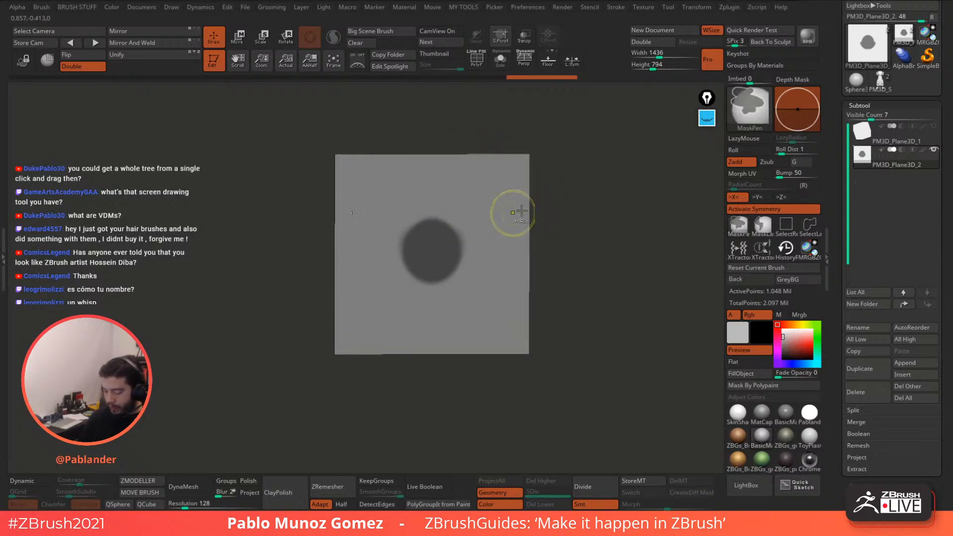
left_click(559, 208, "ctrl")
key("ctrl")
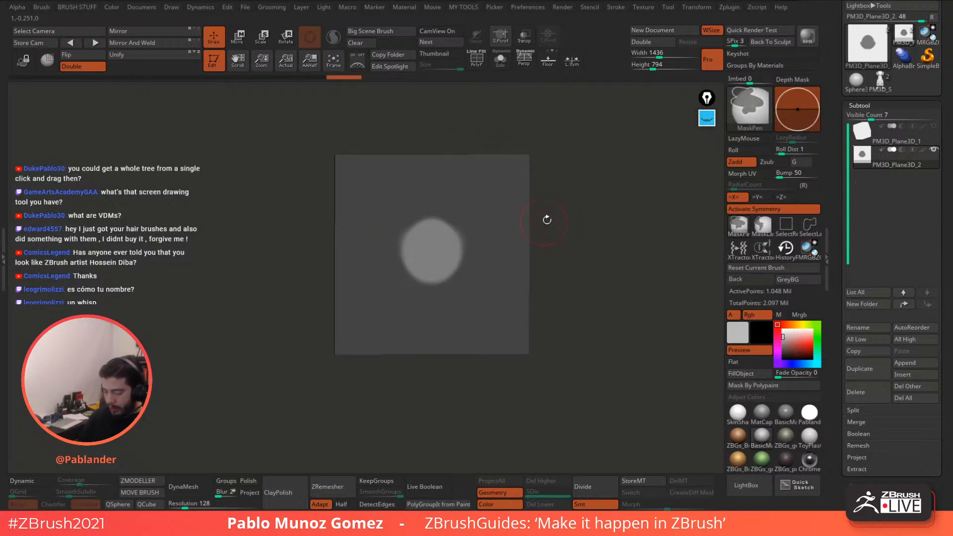
Step: Pull the unmasked circle out of the plane into a rounded bump with the Move brush
left_click_drag(547, 220, 576, 215)
key("space")
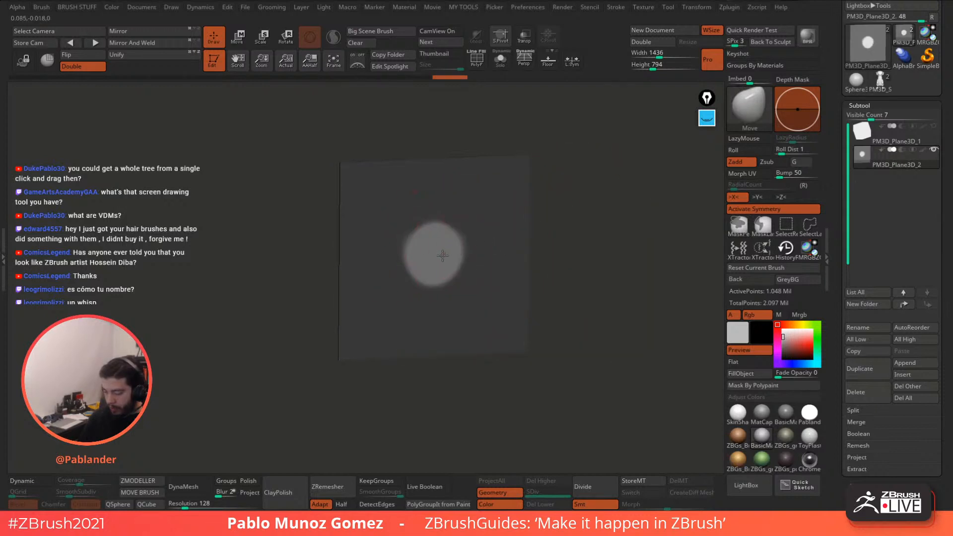
left_click_drag(442, 255, 444, 251)
key("shift")
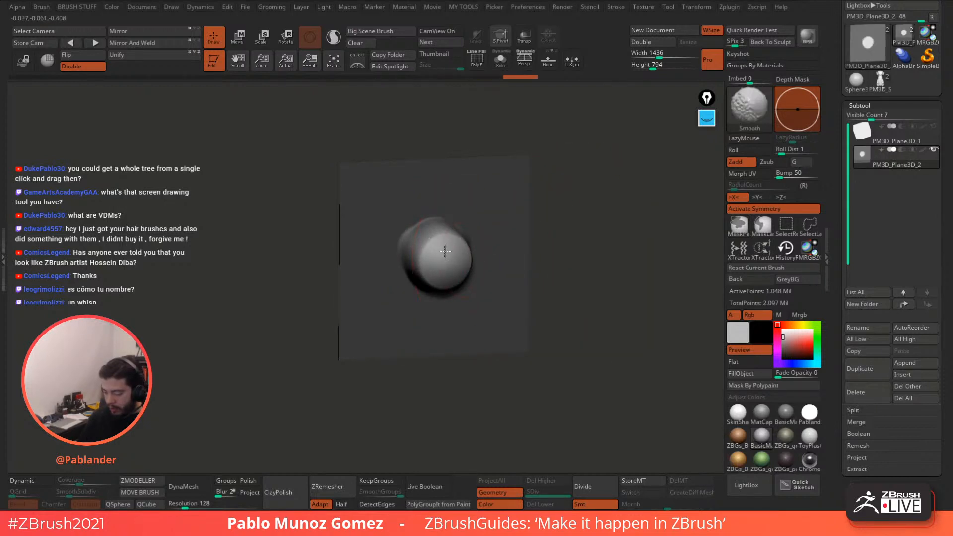
key("b")
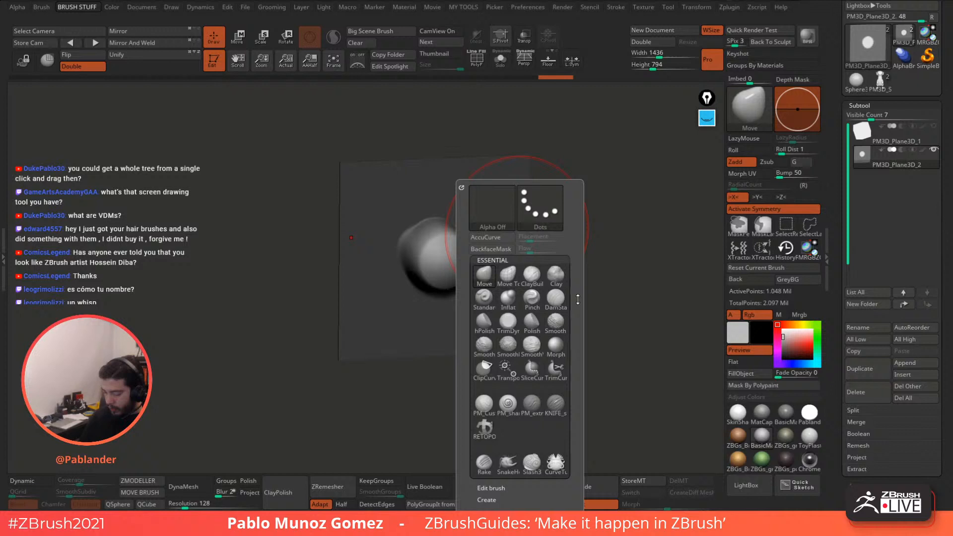
left_click(558, 326)
left_click(556, 342)
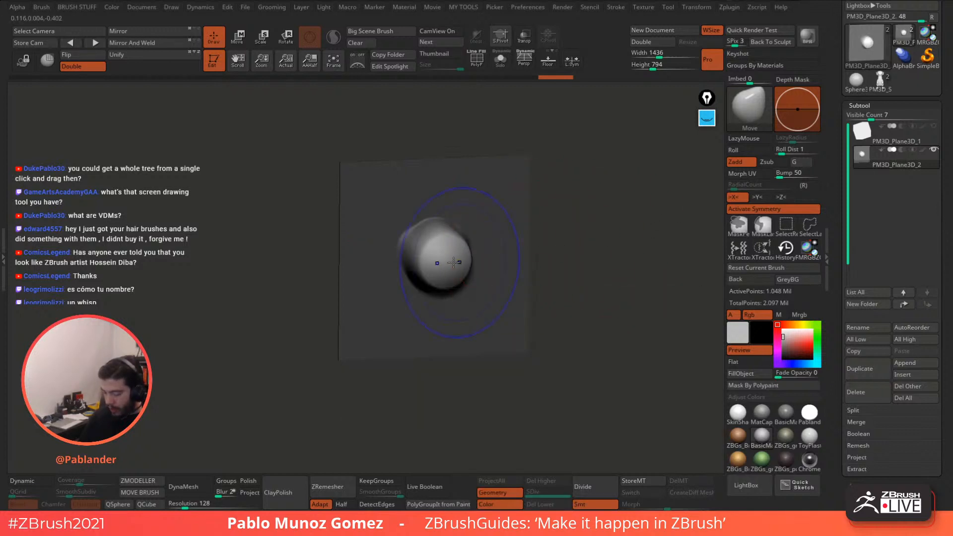
Step: Stretch the bump outward and downward with the Move brush, tapering it into a curved horn
left_click_drag(536, 243, 582, 228, "shift")
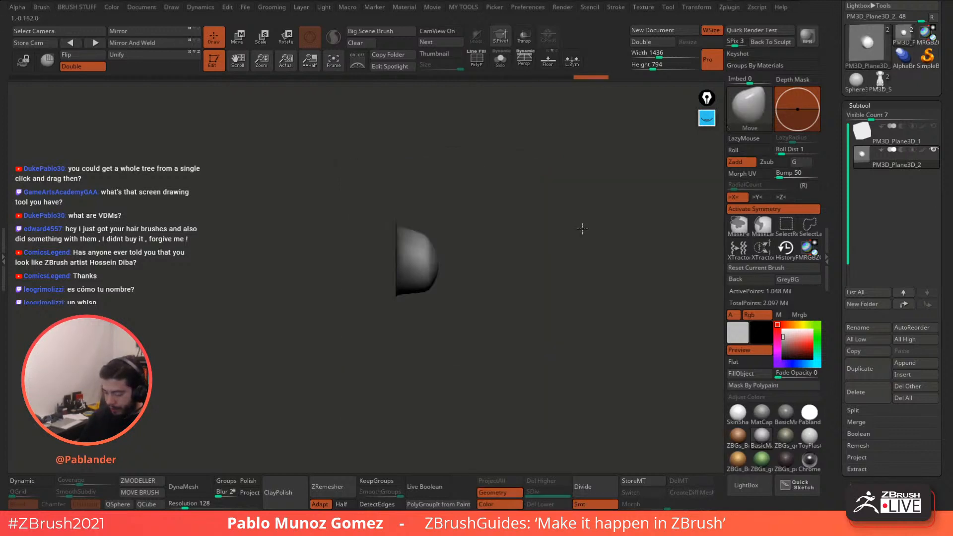
mouse_move(451, 264)
left_mouse_down()
mouse_move(450, 274)
mouse_move(487, 255)
mouse_move(457, 257)
mouse_move(479, 298)
left_mouse_up()
key("space")
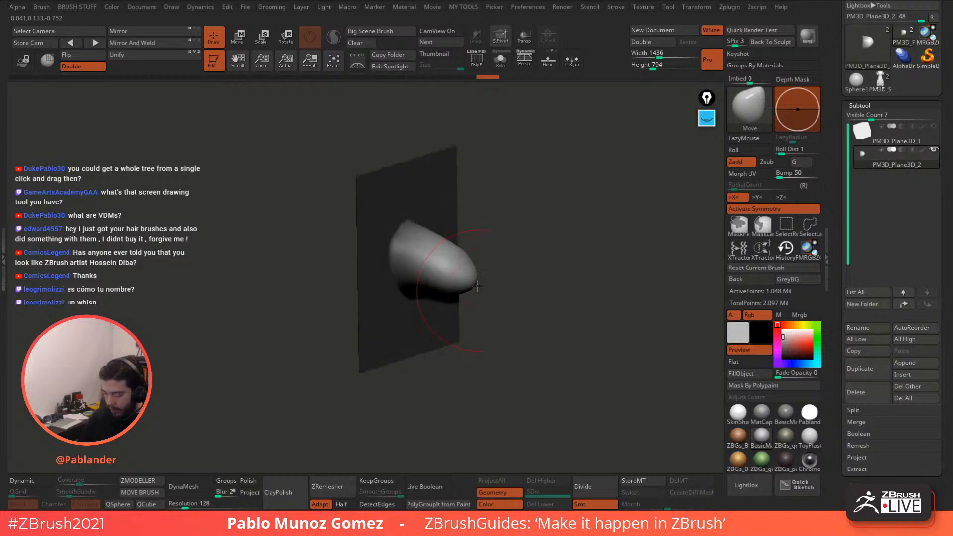
left_click_drag(497, 257, 444, 312)
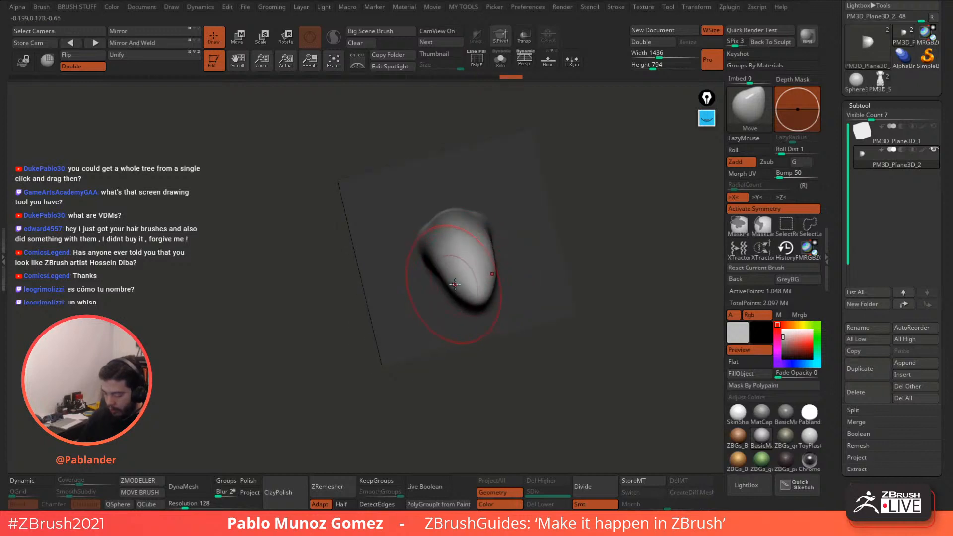
left_click_drag(465, 271, 485, 271)
key("b")
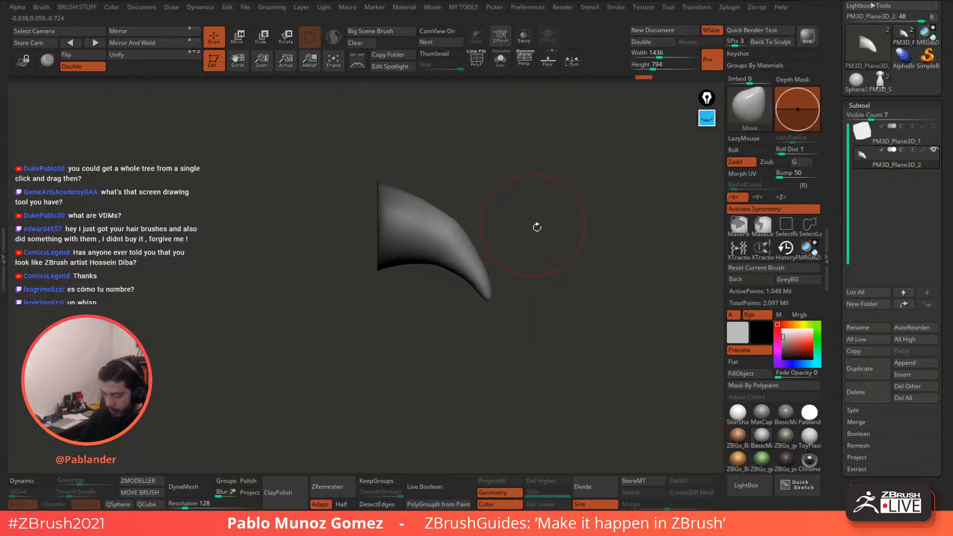
Step: Refine the horn's curve, width and pointed tip from the side and front with the Move brush
left_click_drag(537, 227, 484, 233)
mouse_move(455, 269)
left_mouse_down()
mouse_move(521, 229)
mouse_move(508, 234)
left_mouse_up()
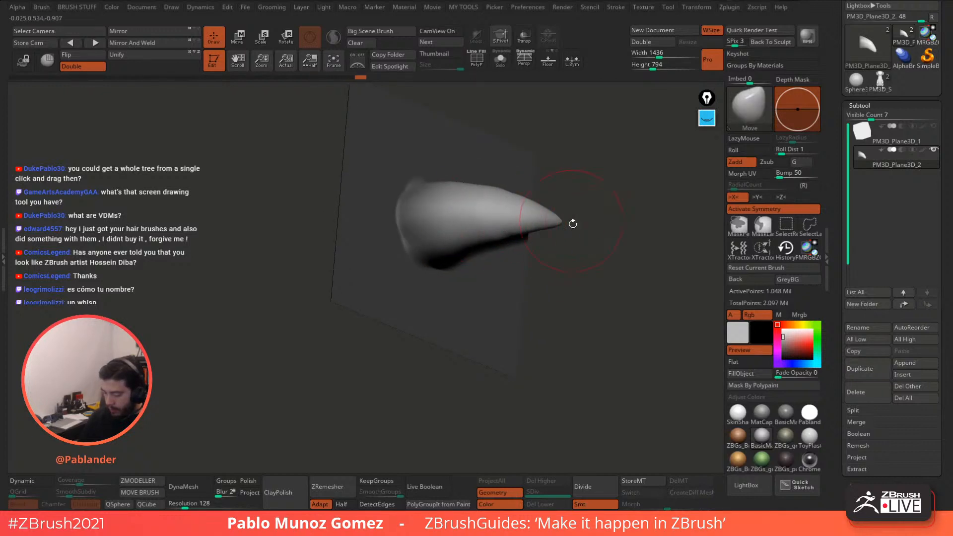
left_click_drag(571, 219, 540, 220)
left_click_drag(463, 257, 503, 277)
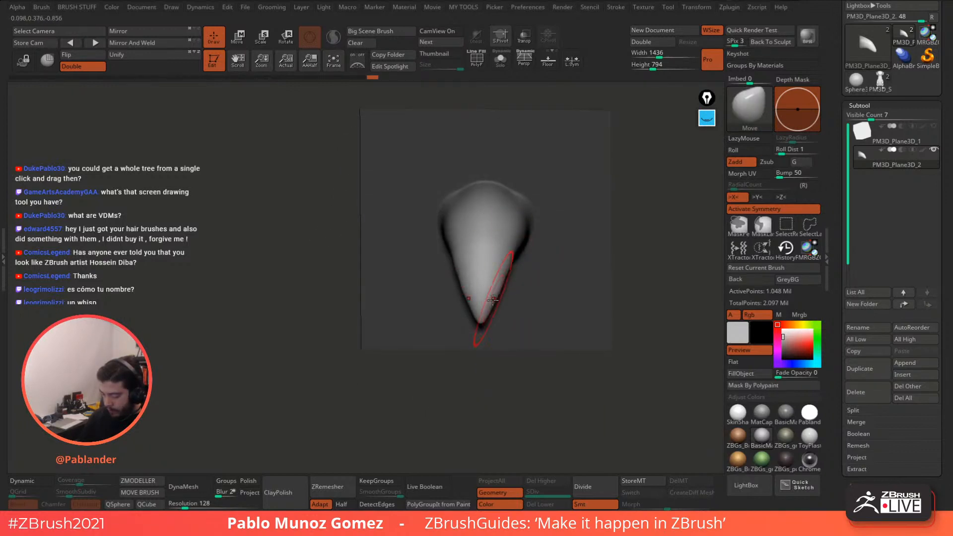
mouse_move(528, 223)
right_mouse_down()
mouse_move(545, 232)
mouse_move(549, 191)
right_mouse_up()
Step: Build up the horn's volume with the Clay brush and smooth its surface
key("b")
left_click(562, 276)
left_click(586, 275)
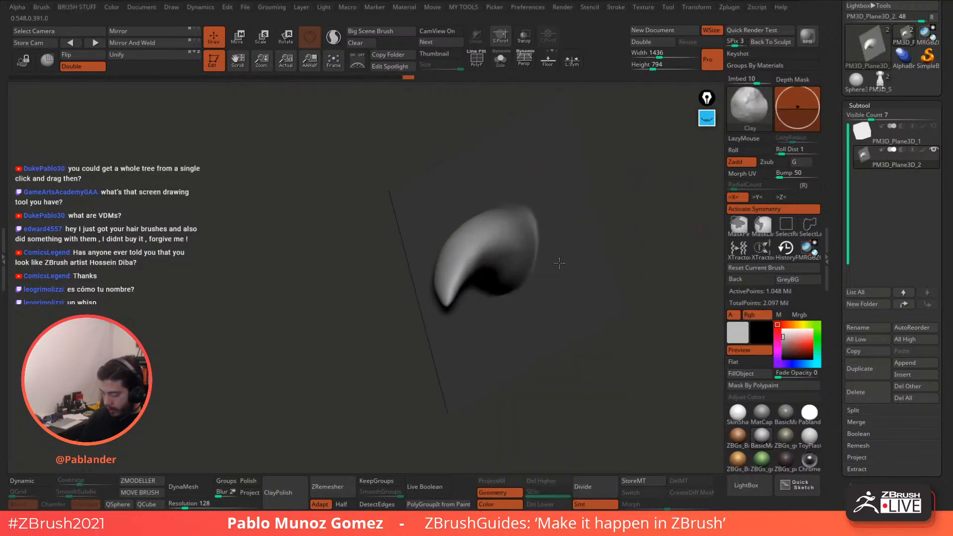
mouse_move(536, 248)
right_mouse_down()
mouse_move(559, 198)
mouse_move(499, 226)
mouse_move(459, 196)
mouse_move(487, 210)
right_mouse_up()
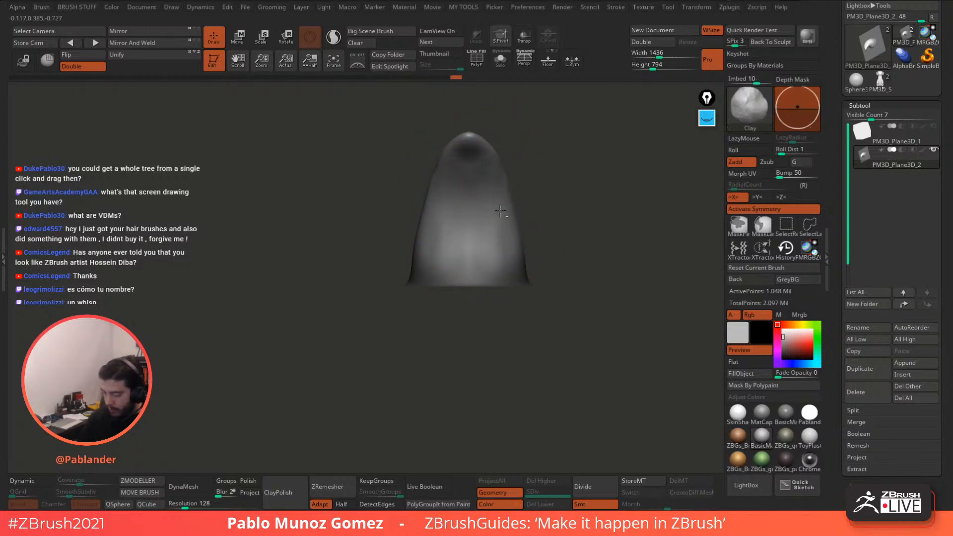
mouse_move(520, 178)
right_mouse_down()
mouse_move(561, 201)
mouse_move(491, 293)
mouse_move(503, 213)
right_mouse_up()
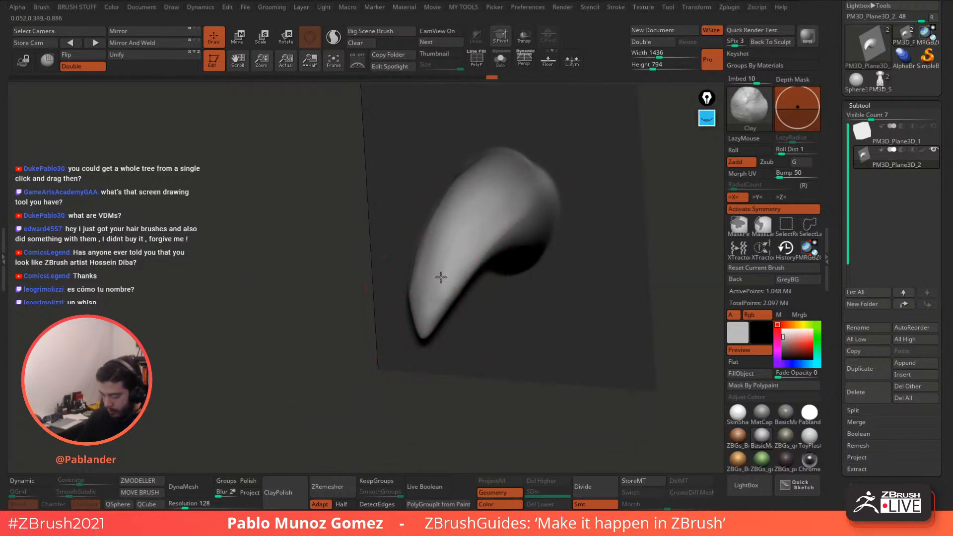
key("shift")
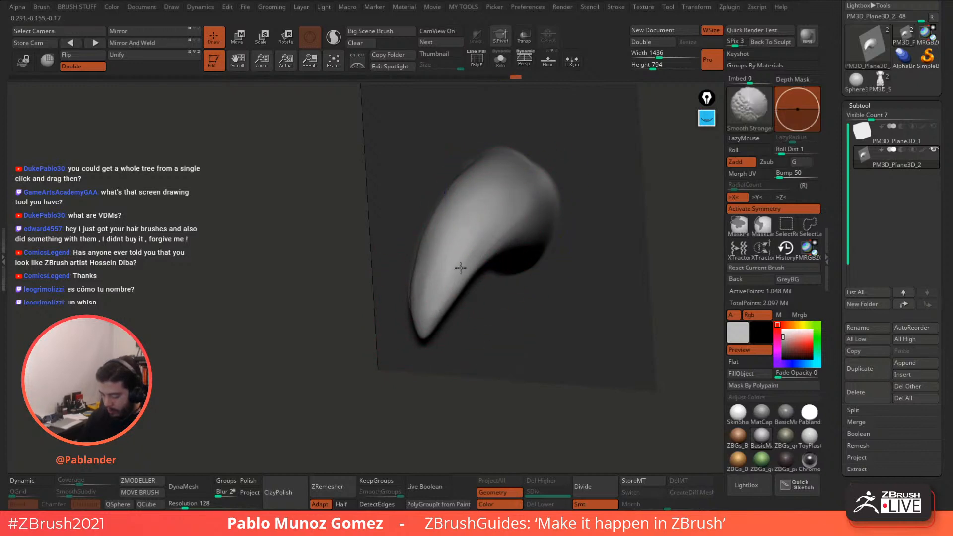
Step: Carve symmetrical lengthwise grooves near the base of the horn with the DamStandard brush
right_click_drag(458, 240, 520, 195)
key("space")
left_click(550, 297)
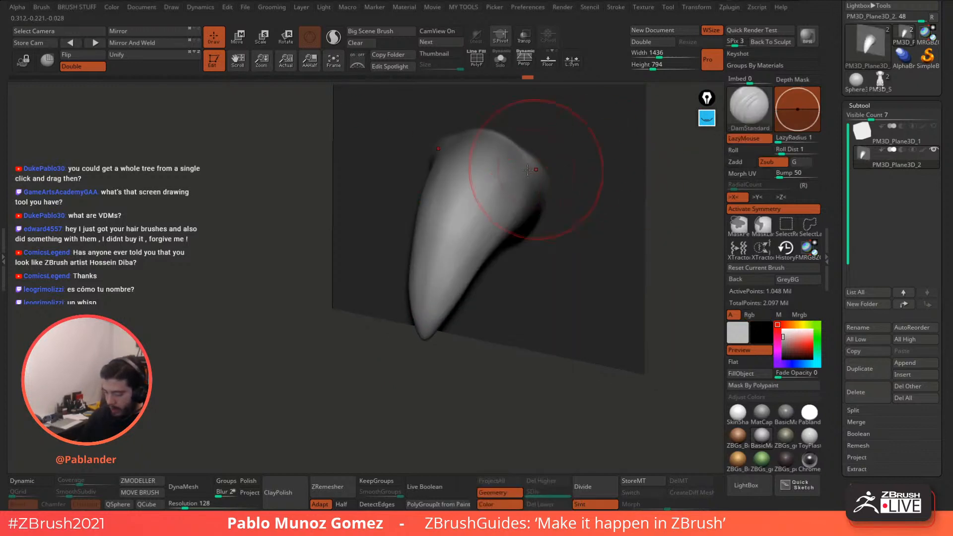
key("space")
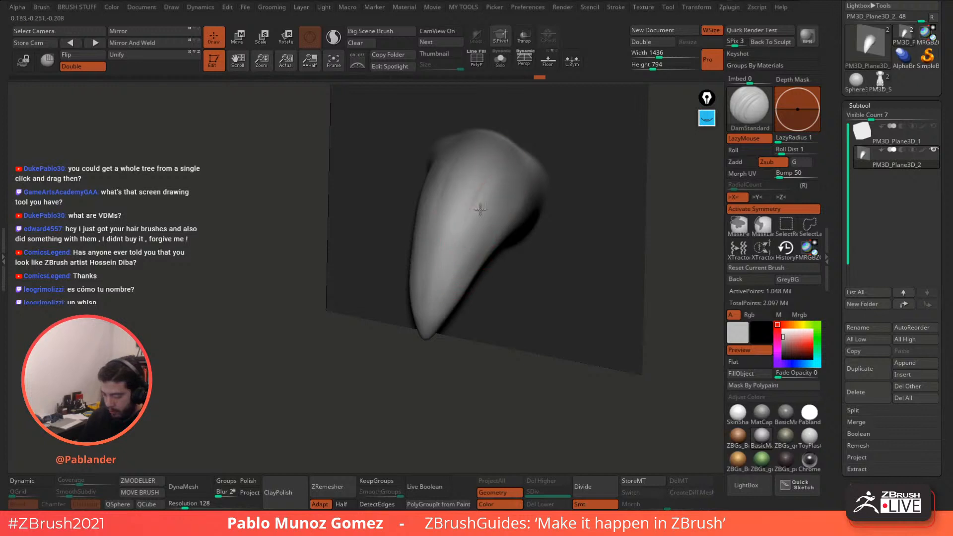
Step: Turn off symmetry and carve irregular lengthwise grooves along the horn from base to tip with DamStandard
left_click(762, 207)
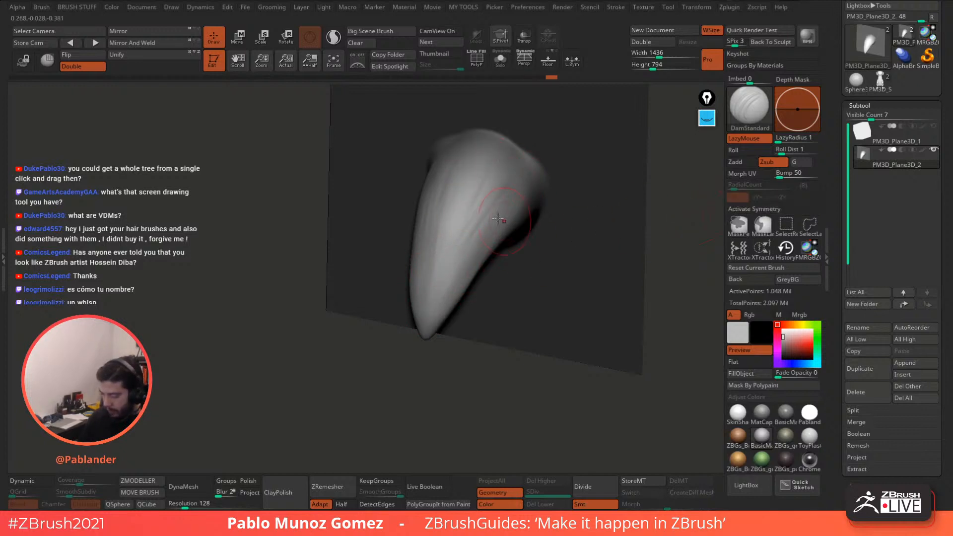
right_click_drag(466, 231, 451, 213)
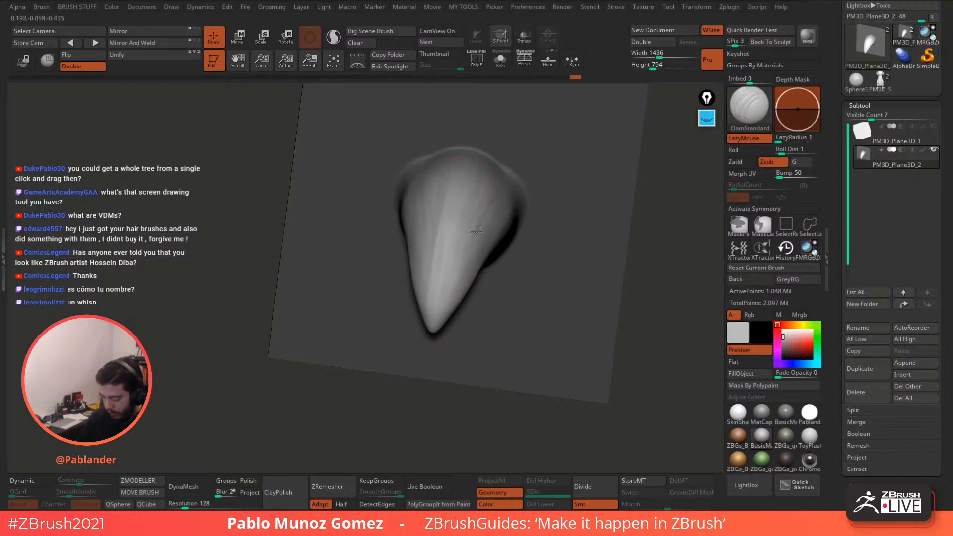
right_click_drag(475, 232, 503, 234)
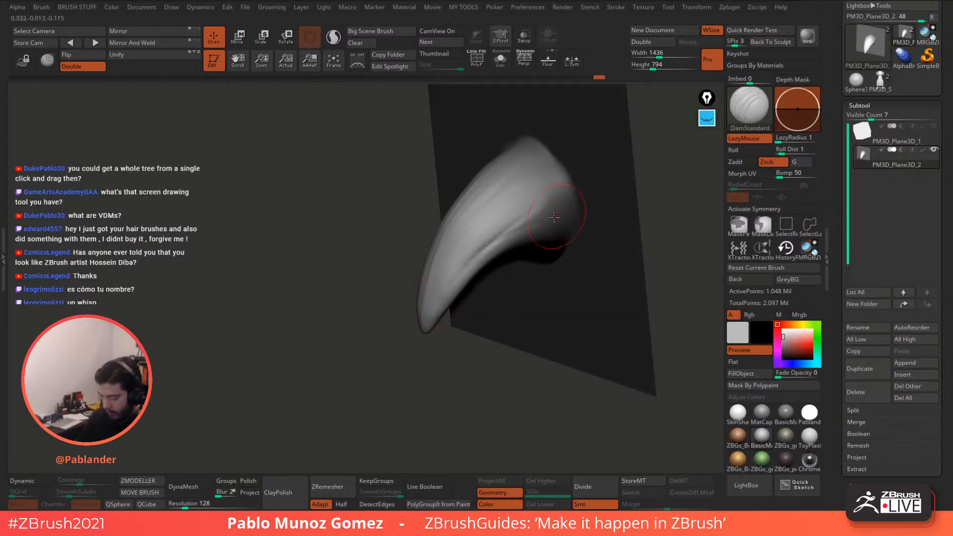
right_click_drag(451, 282, 499, 221)
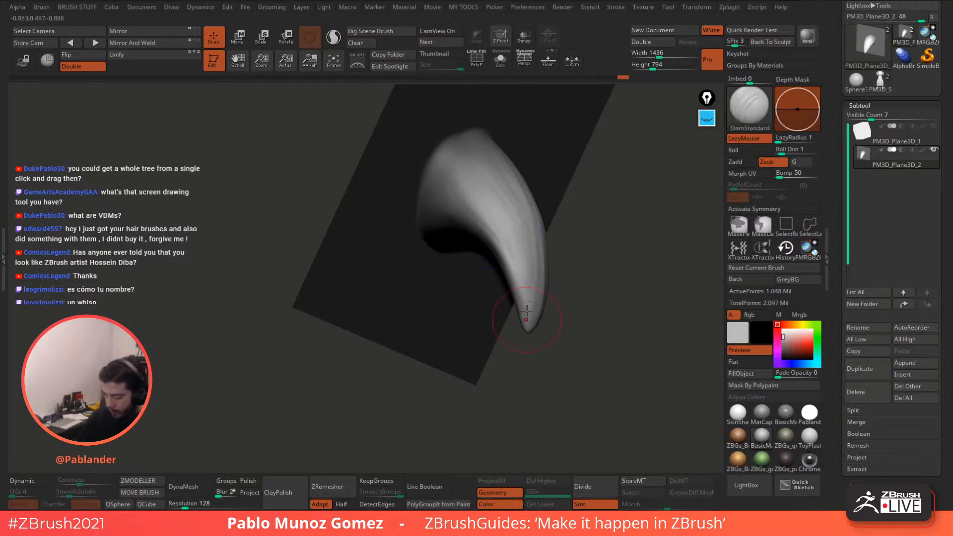
Step: Carve more lengthwise grooves along the horn's front and sides with DamStandard, and soften them with the Smooth brush
right_click_drag(517, 262, 542, 225)
right_click_drag(453, 216, 449, 197, "shift")
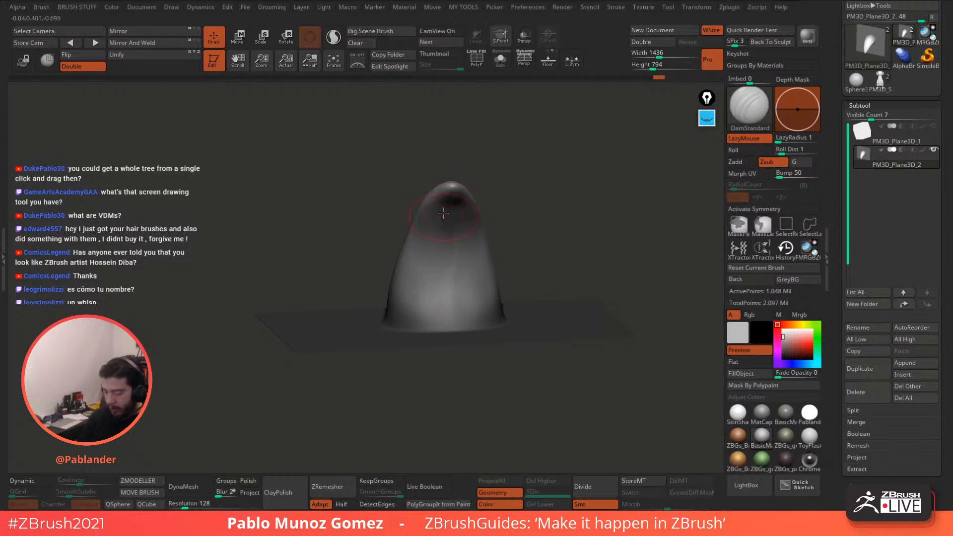
left_click_drag(426, 229, 431, 314)
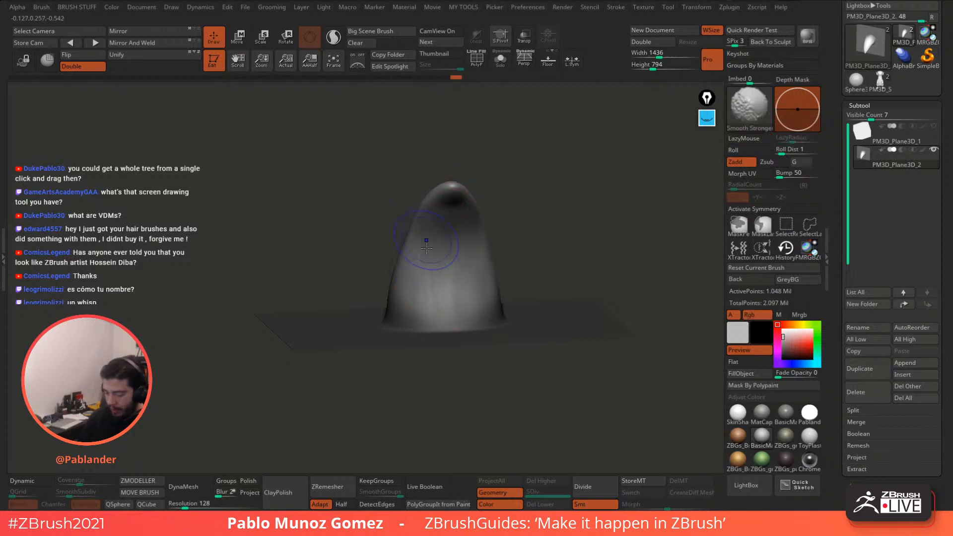
mouse_move(426, 240)
left_mouse_down()
mouse_move(428, 315)
mouse_move(469, 280)
left_mouse_up()
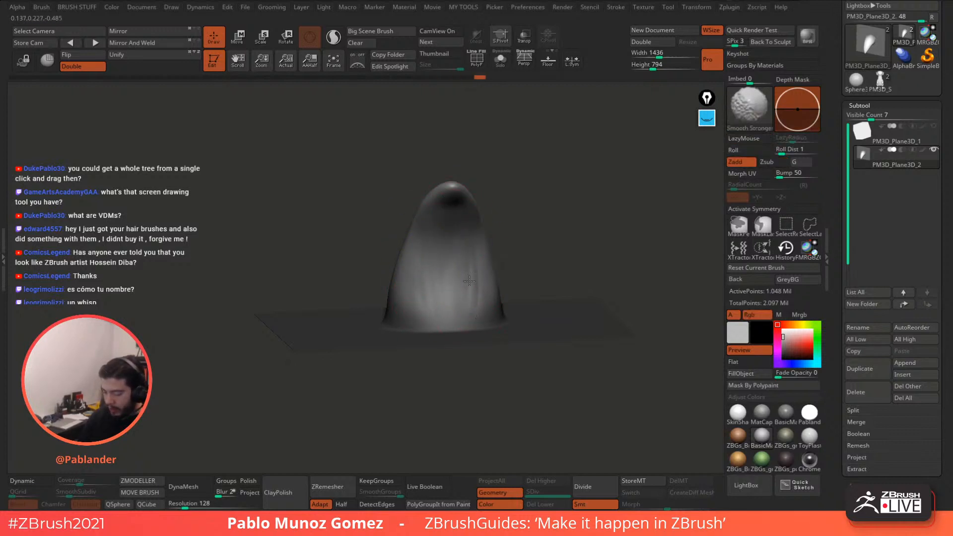
right_click_drag(473, 303, 486, 232)
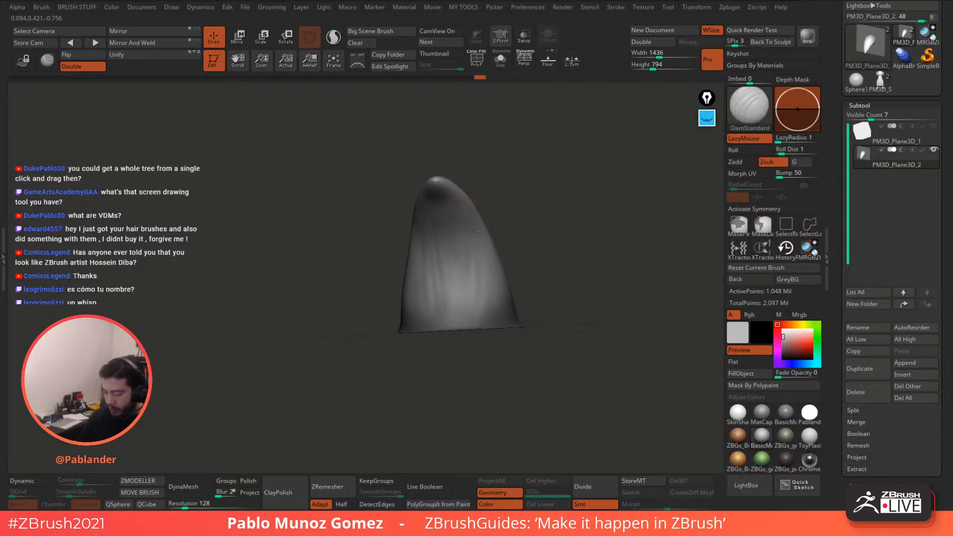
key("shift")
mouse_move(493, 258)
right_mouse_down()
mouse_move(503, 209)
mouse_move(460, 194)
mouse_move(459, 184)
right_mouse_up()
key("shift")
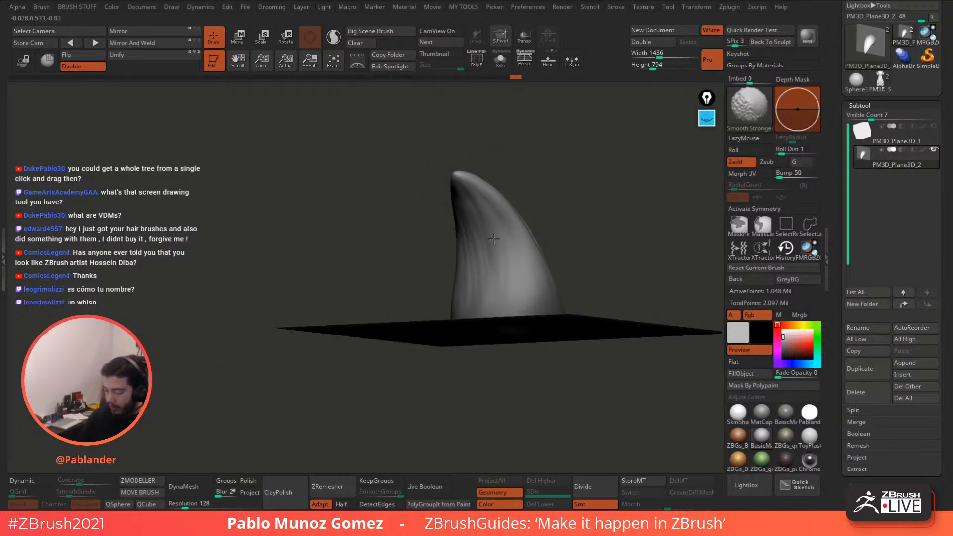
right_click_drag(495, 239, 514, 246)
right_click_drag(517, 299, 503, 230)
mouse_move(476, 292)
right_mouse_down()
mouse_move(516, 238)
mouse_move(511, 256)
right_mouse_up()
Step: Switch to the Move brush and check the horn's overall shape on its plane from the front
key("b")
key("m")
key("v")
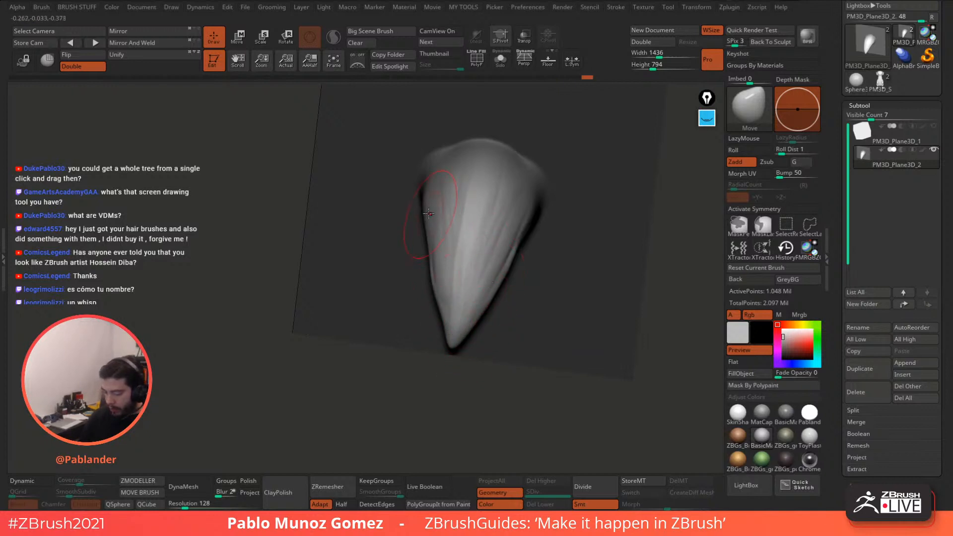
right_click_drag(504, 217, 584, 231, "ctrl")
right_click_drag(601, 269, 540, 249, "alt")
left_click_drag(546, 153, 577, 255, "ctrl")
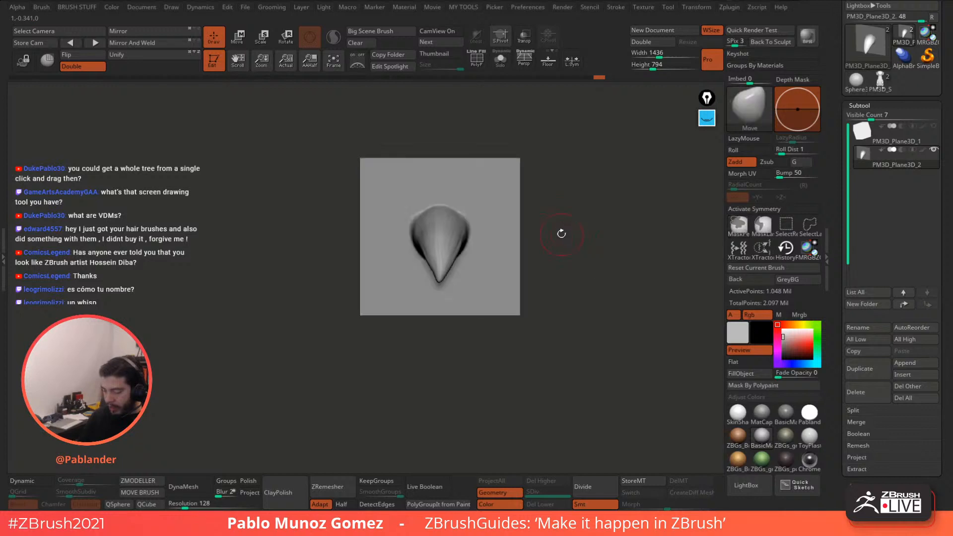
mouse_move(561, 234)
right_mouse_down()
mouse_move(605, 235)
mouse_move(579, 234)
mouse_move(613, 219)
mouse_move(573, 235)
right_mouse_up()
right_click_drag(495, 286, 521, 275, "alt")
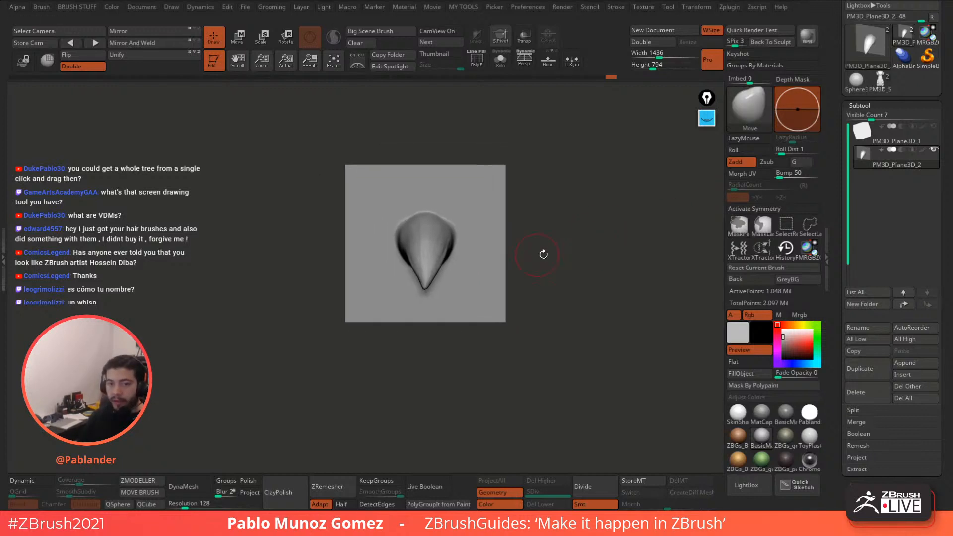
Step: Select the flat plane subtool, show it in Solo mode and duplicate it
left_click(902, 140)
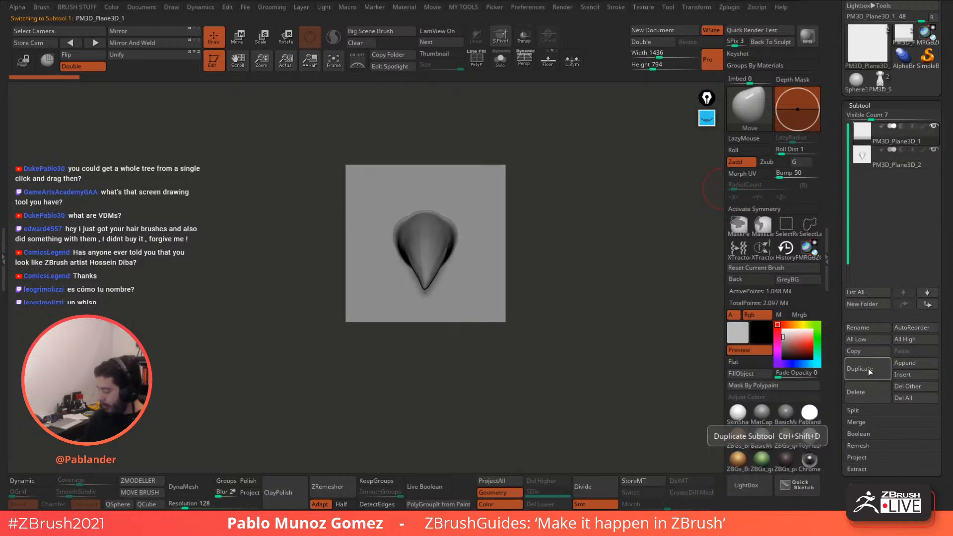
left_click(500, 59)
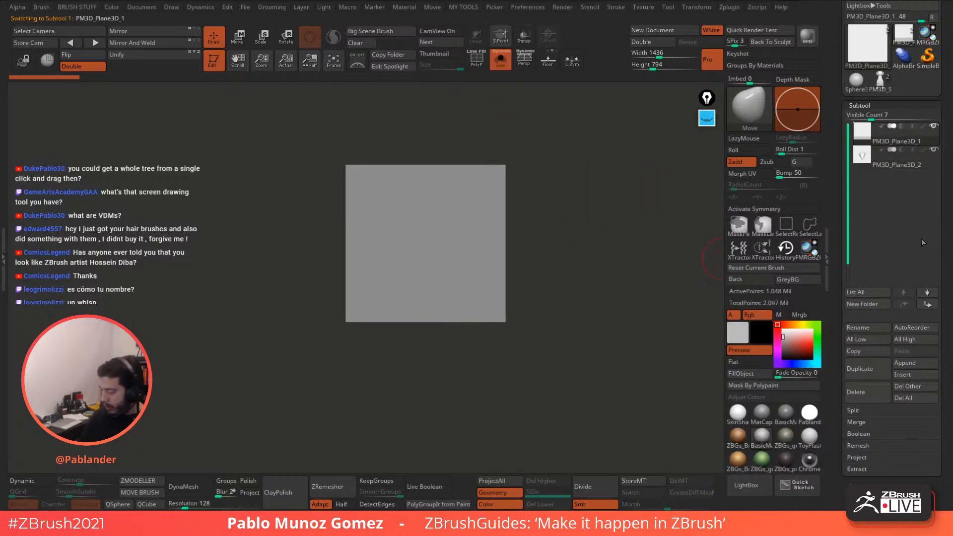
left_click(877, 369)
Step: Turn on X symmetry, paint an arch-shaped mask across the middle of the duplicated plane and invert it
mouse_move(452, 242)
left_mouse_down("ctrl")
mouse_move(421, 237)
mouse_move(430, 247)
left_mouse_up("ctrl")
key("x")
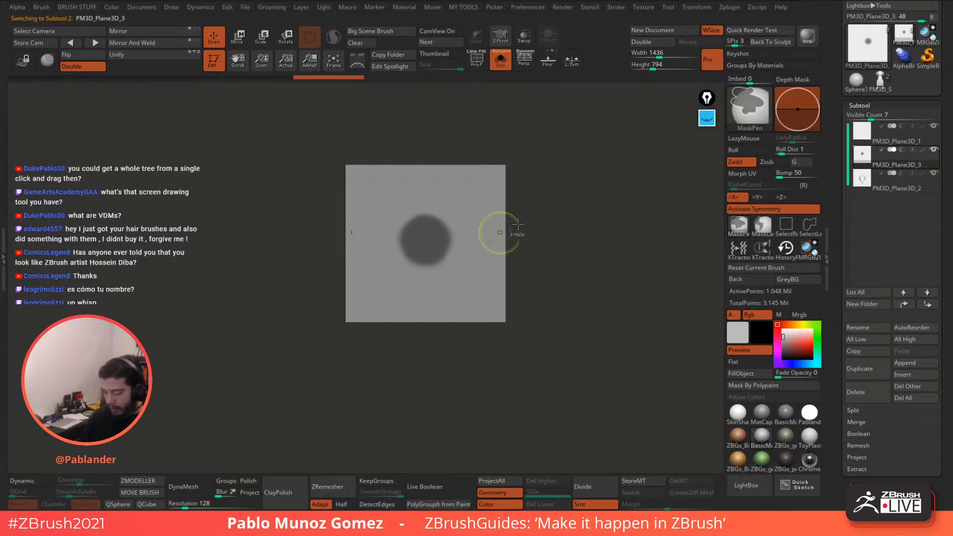
left_click(551, 226, "ctrl")
mouse_move(552, 226)
left_mouse_down()
mouse_move(566, 238)
mouse_move(549, 230)
mouse_move(563, 228)
mouse_move(561, 212)
mouse_move(563, 228)
left_mouse_up()
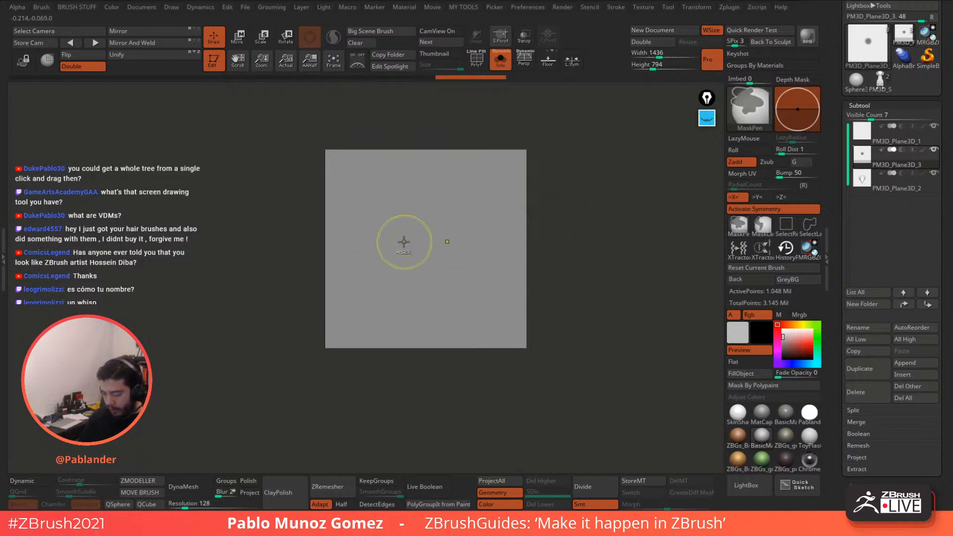
mouse_move(404, 240)
left_mouse_down("ctrl")
mouse_move(442, 234)
mouse_move(391, 241)
mouse_move(378, 260)
left_mouse_up("ctrl")
mouse_move(378, 260)
left_mouse_down("ctrl")
mouse_move(387, 245)
mouse_move(457, 247)
mouse_move(407, 231)
mouse_move(489, 253)
left_mouse_up("ctrl")
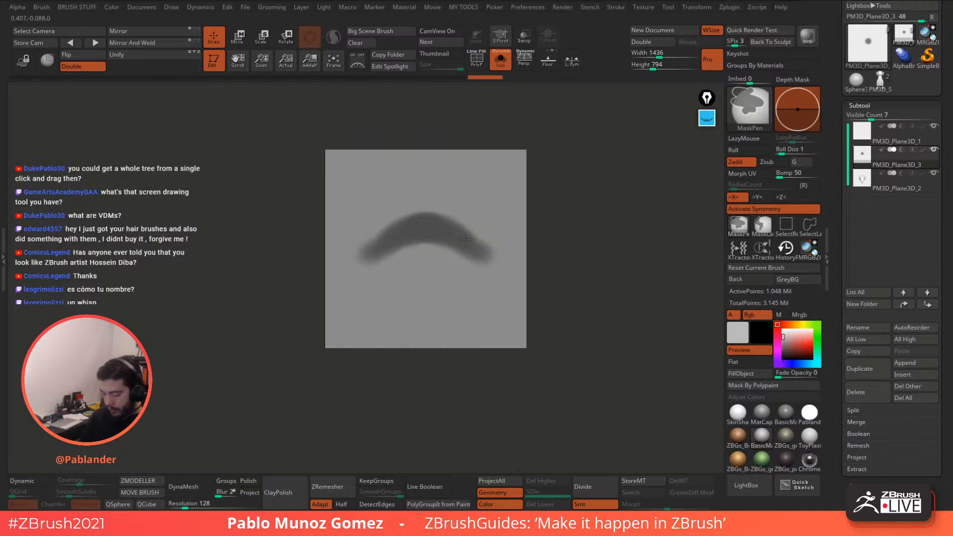
left_click(564, 217, "ctrl")
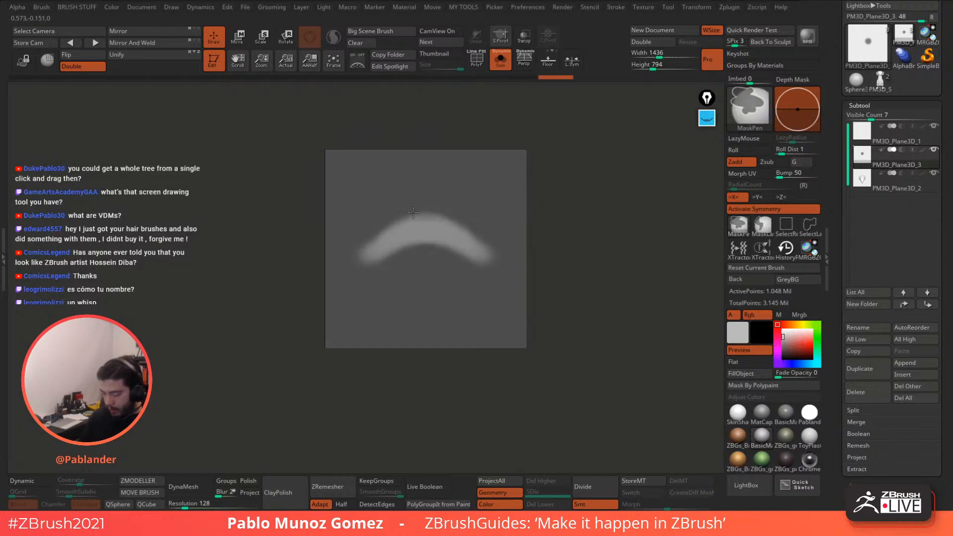
mouse_move(479, 231)
left_mouse_down("ctrl")
mouse_move(490, 272)
mouse_move(442, 261)
mouse_move(397, 268)
mouse_move(461, 260)
left_mouse_up("ctrl")
left_click_drag(556, 224, 572, 234)
Step: Pull the unmasked arch outward and downward from the plane with the Move gizmo to form a broad scale
key("w")
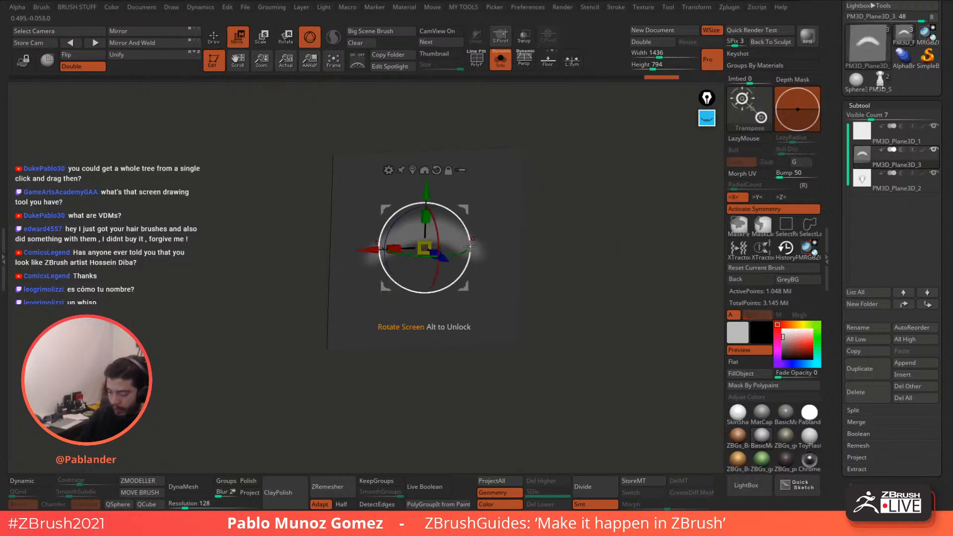
left_click_drag(443, 258, 482, 281)
left_click_drag(572, 247, 563, 237)
left_click_drag(462, 211, 462, 262)
left_click_drag(576, 247, 520, 203)
left_click_drag(486, 232, 517, 267)
mouse_move(491, 297)
left_mouse_down()
mouse_move(516, 264)
mouse_move(549, 250)
mouse_move(532, 248)
left_mouse_up()
key("q")
key("w")
key("q")
Step: Shape the scale's lower edge into a central point with the Move brush and smooth its sides
key("space")
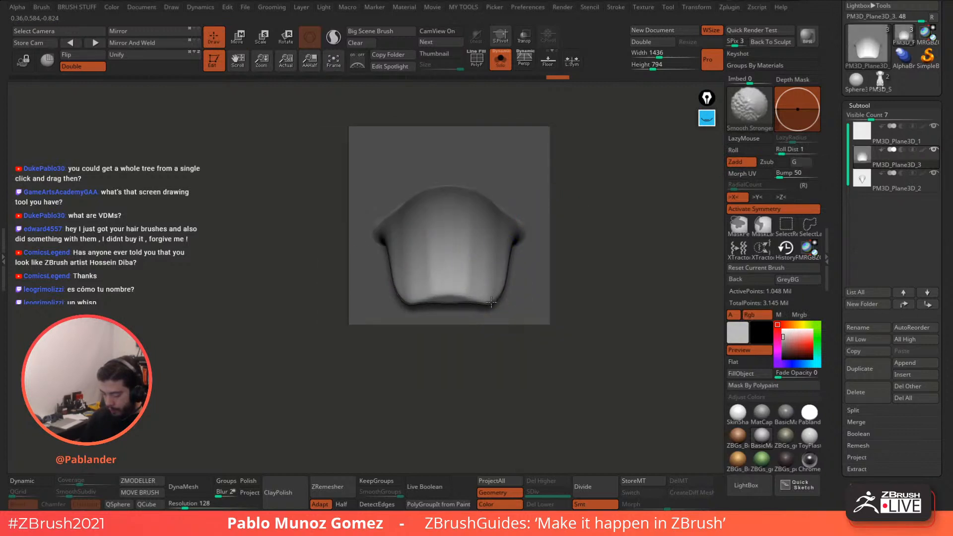
left_click_drag(498, 293, 487, 268)
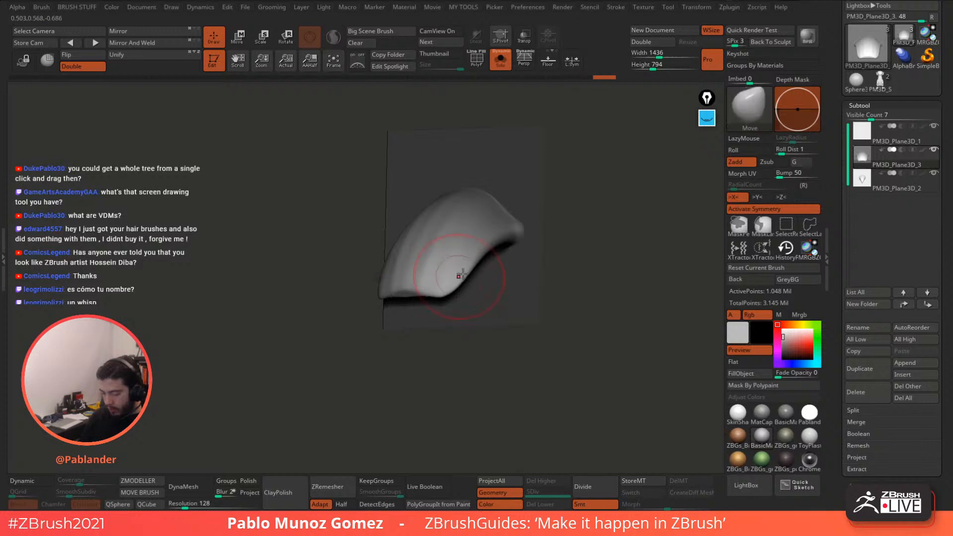
right_click_drag(454, 278, 469, 271)
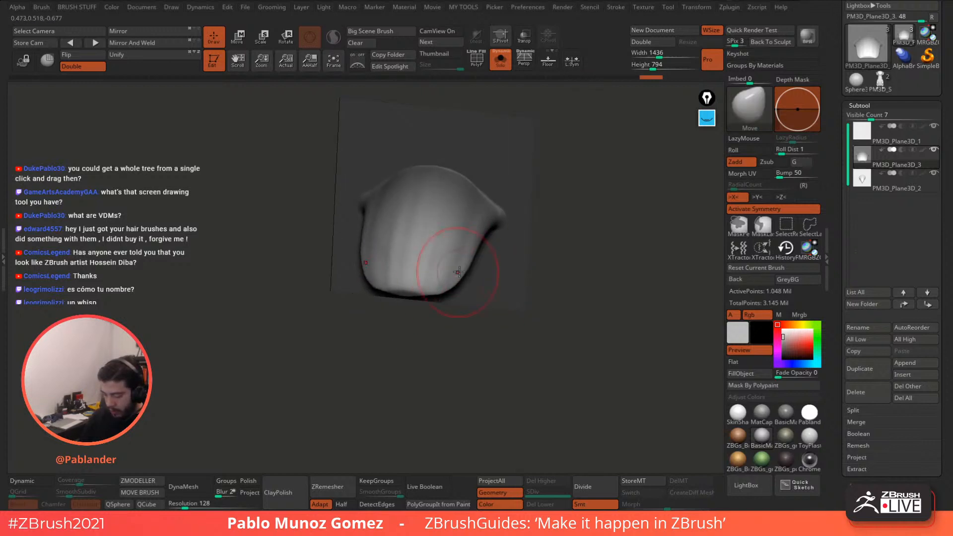
key("shift")
left_click_drag(464, 265, 405, 291, "shift")
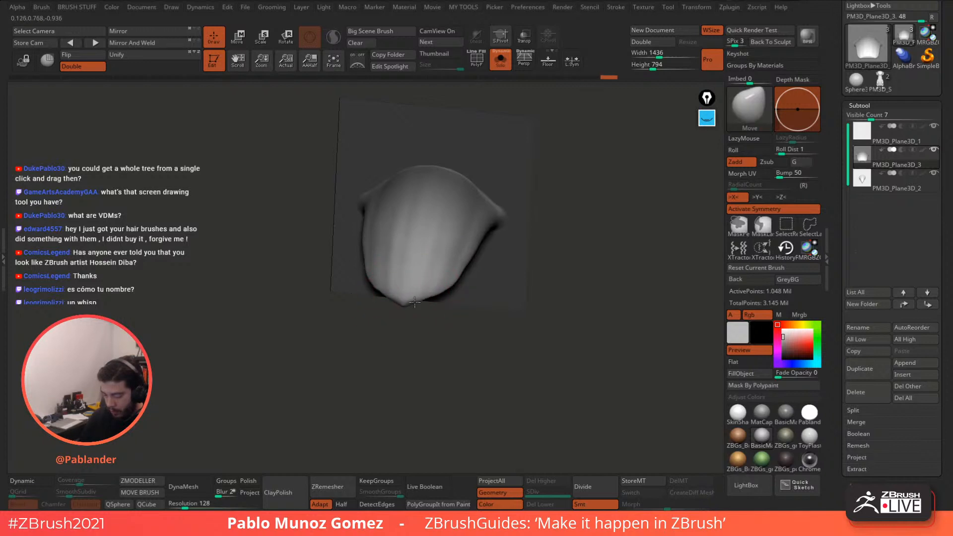
key("shift")
mouse_move(436, 295)
left_mouse_down("shift")
mouse_move(498, 275)
mouse_move(514, 221)
left_mouse_up("shift")
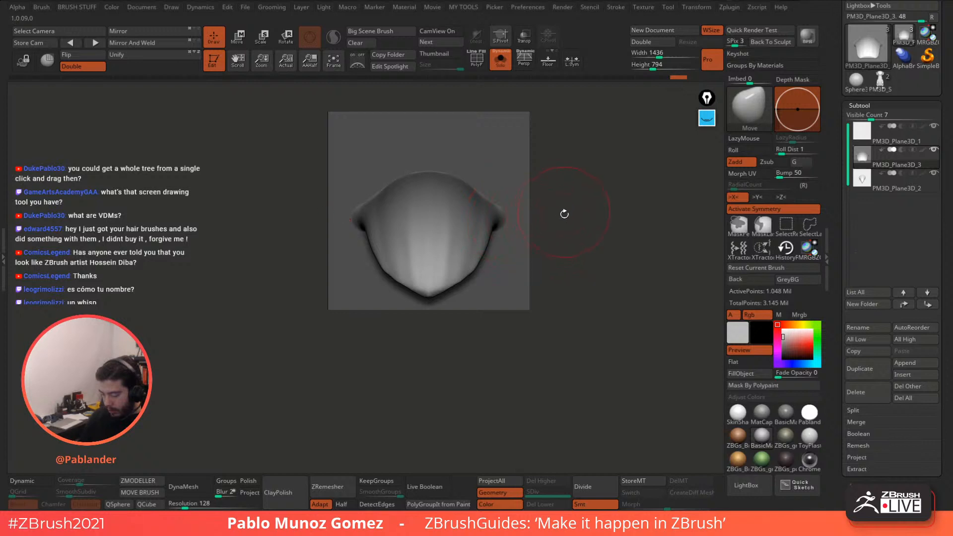
Step: Refine the scale's side profile and tip with the Move brush, and smooth its outer edges
mouse_move(578, 198)
left_mouse_down()
mouse_move(437, 248)
mouse_move(447, 261)
mouse_move(448, 253)
mouse_move(442, 268)
left_mouse_up()
key("shift")
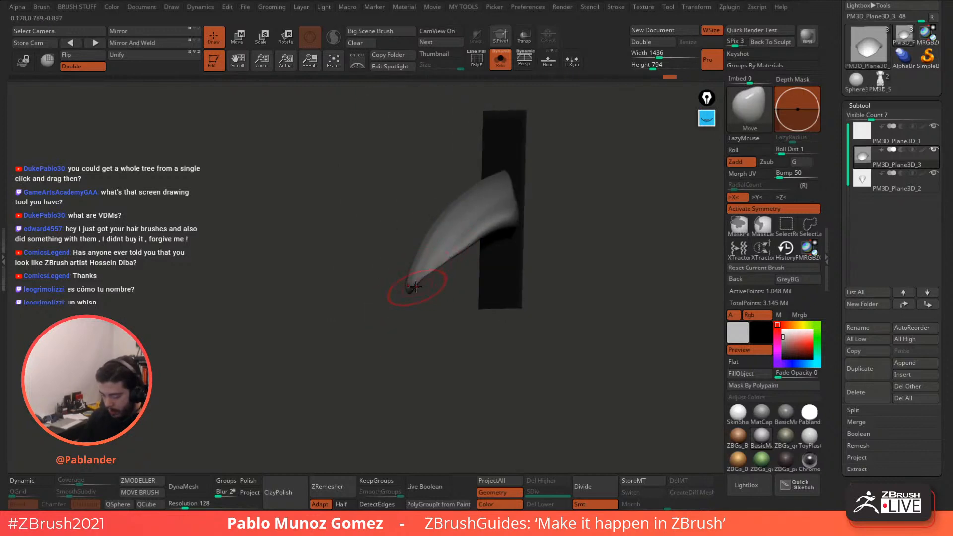
key("shift")
left_click_drag(478, 238, 447, 268, "shift")
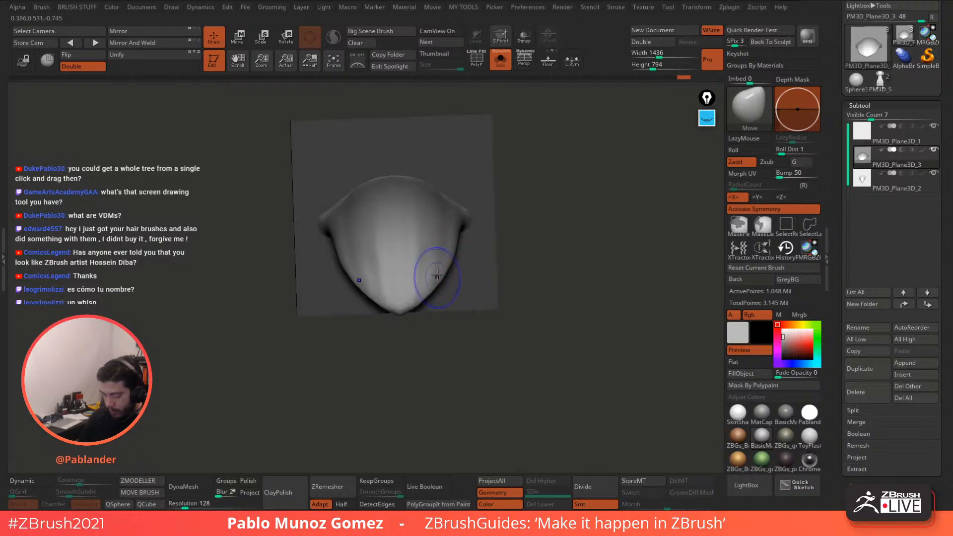
mouse_move(542, 193)
left_mouse_down()
mouse_move(555, 196)
mouse_move(523, 208)
left_mouse_up()
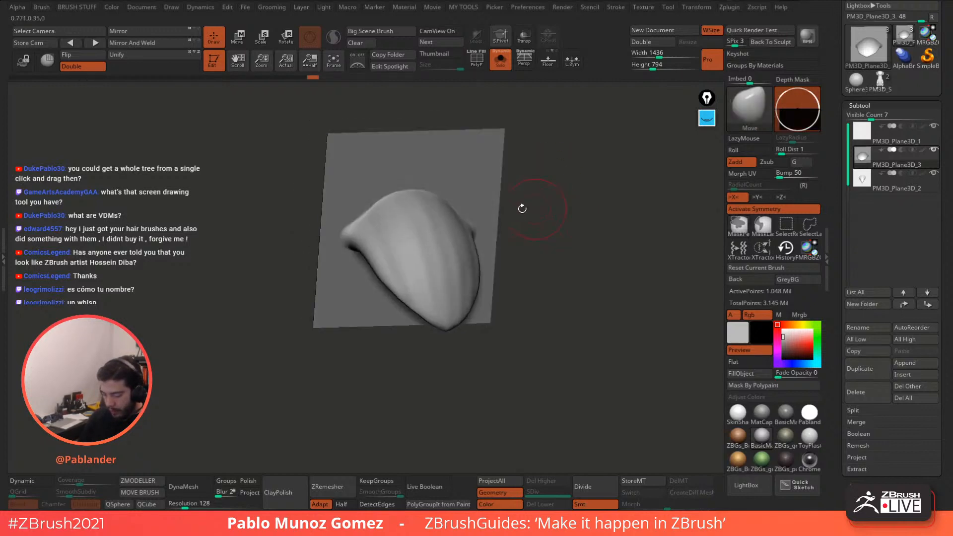
Step: Mask a narrow border along all four edges of the plane and blur the mask's edge
key("shift")
mouse_move(386, 198)
left_mouse_down("shift")
mouse_move(362, 218)
mouse_move(468, 180)
left_mouse_up("shift")
left_click_drag(496, 110, 548, 344, "ctrl")
left_click(490, 346, "ctrl")
left_click(271, 365, "ctrl")
left_click_drag(274, 365, 521, 319, "ctrl")
left_click_drag(549, 110, 275, 133, "ctrl")
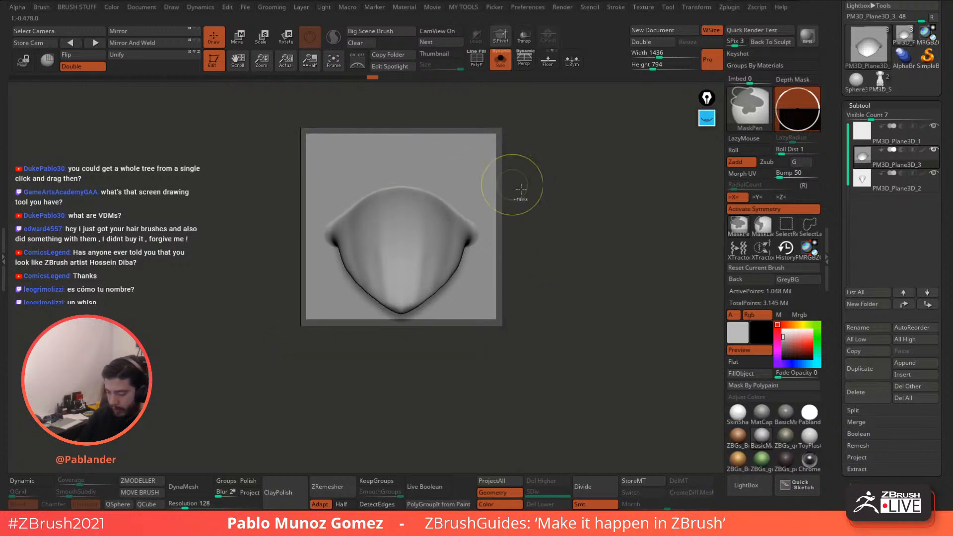
left_click_drag(520, 188, 540, 221, "alt")
left_click(527, 193, "ctrl")
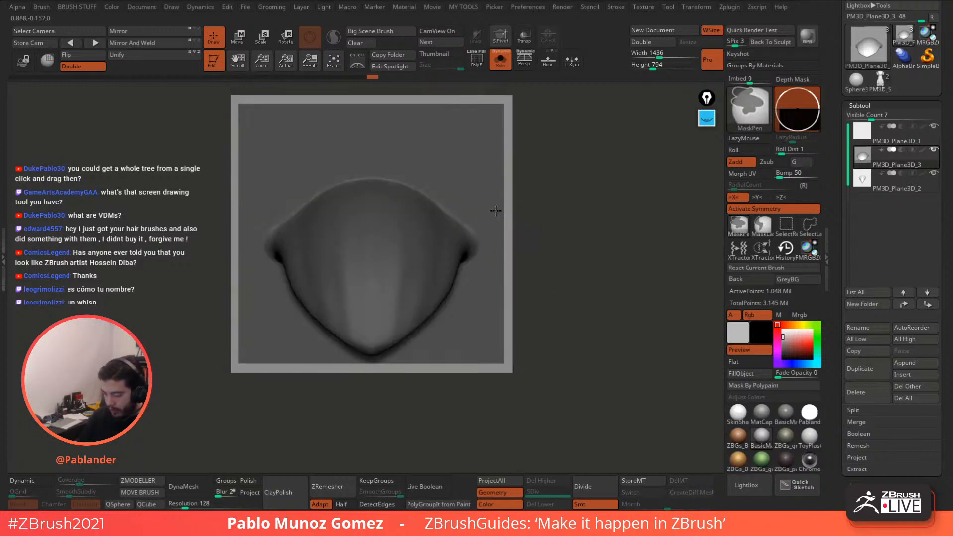
left_click(496, 211, "ctrl")
left_click(497, 213, "ctrl")
left_click(543, 200, "ctrl")
Step: Smooth the hollow underside and the base where the scale meets the plane
mouse_move(543, 200)
left_mouse_down()
mouse_move(501, 202)
mouse_move(482, 233)
left_mouse_up()
left_click_drag(538, 243, 491, 187)
left_click_drag(462, 248, 423, 243, "shift")
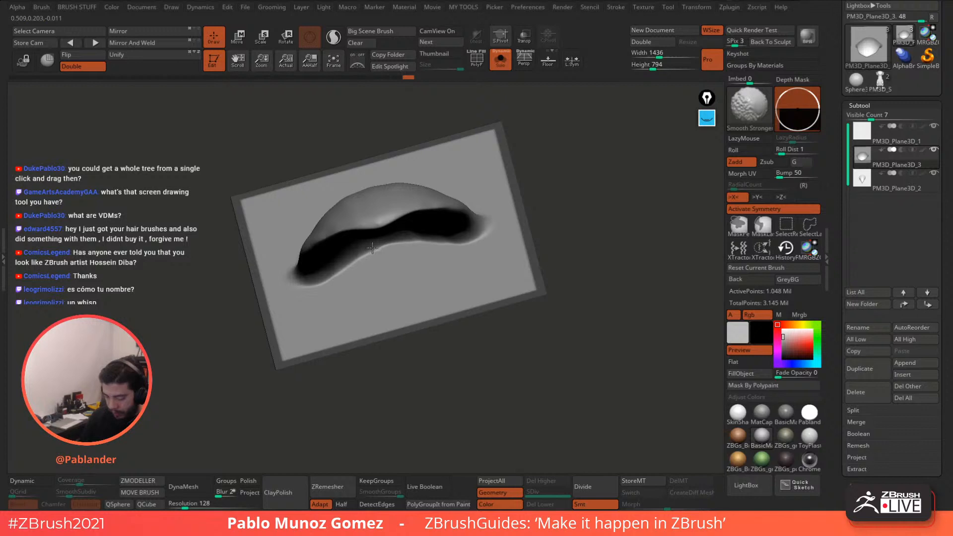
mouse_move(361, 275)
right_mouse_down()
mouse_move(412, 243)
mouse_move(436, 248)
right_mouse_up()
left_click_drag(391, 257, 400, 264, "shift")
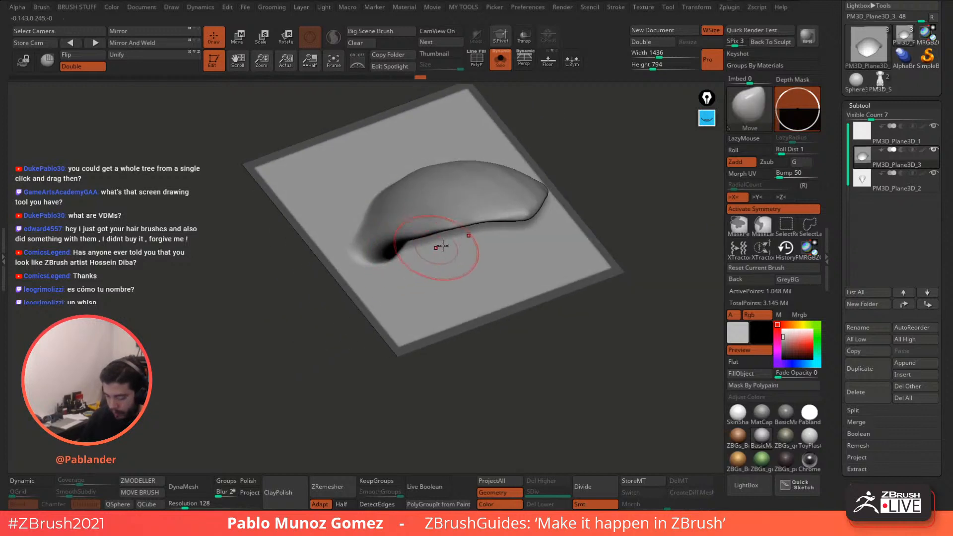
Step: Carve symmetrical lengthwise grooves from the scale's base toward its tip with DamStandard, smoothing the surface around them
key("b")
key("d")
key("s")
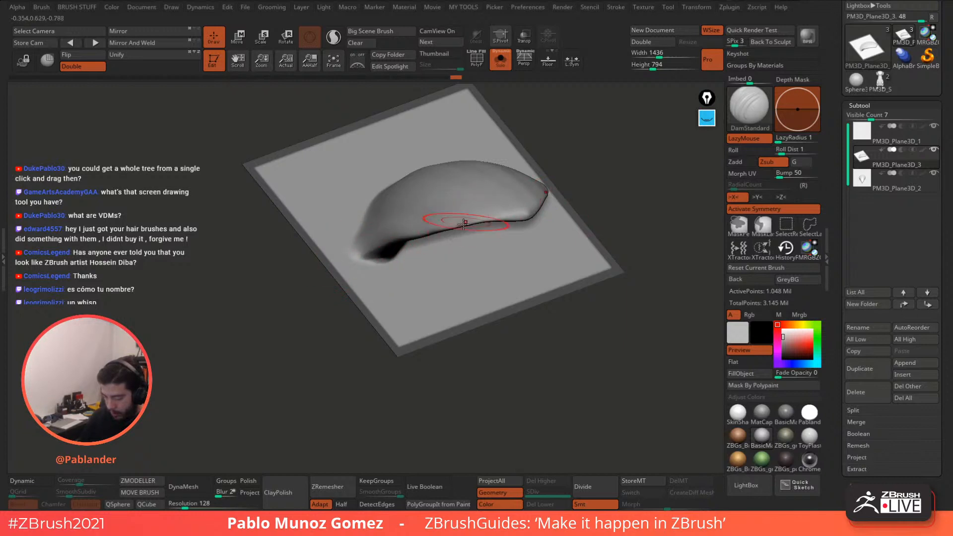
right_click_drag(464, 224, 440, 249)
left_click_drag(421, 253, 412, 256, "shift")
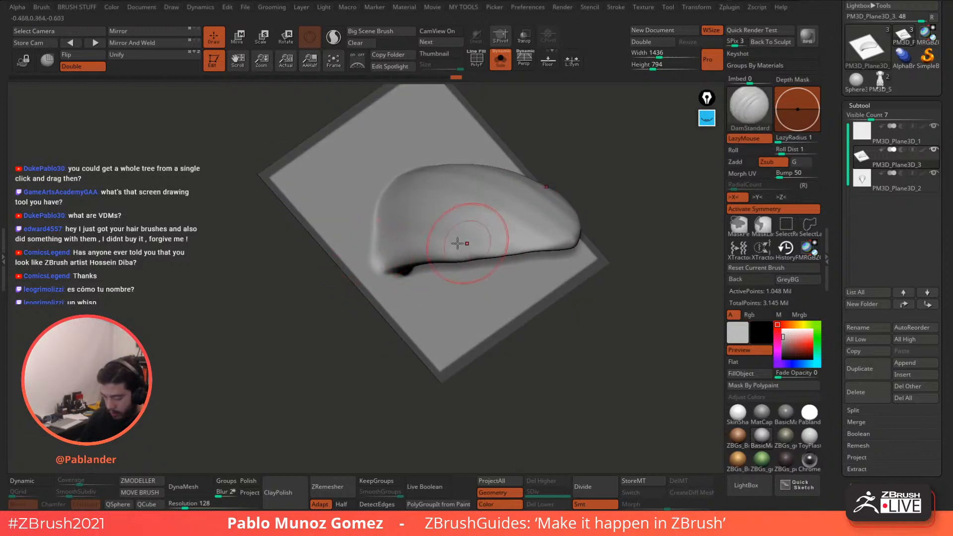
right_click_drag(457, 243, 521, 200)
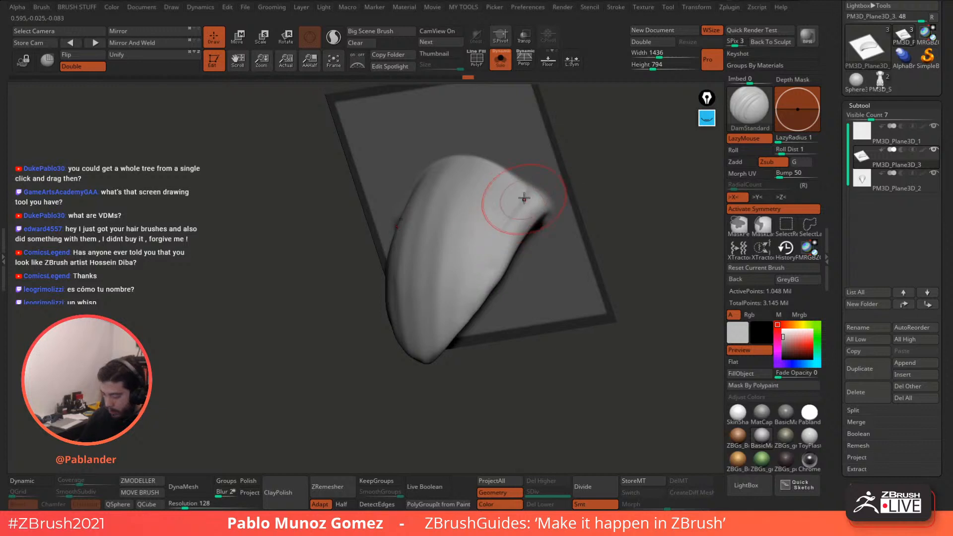
right_click_drag(485, 255, 500, 188, "shift")
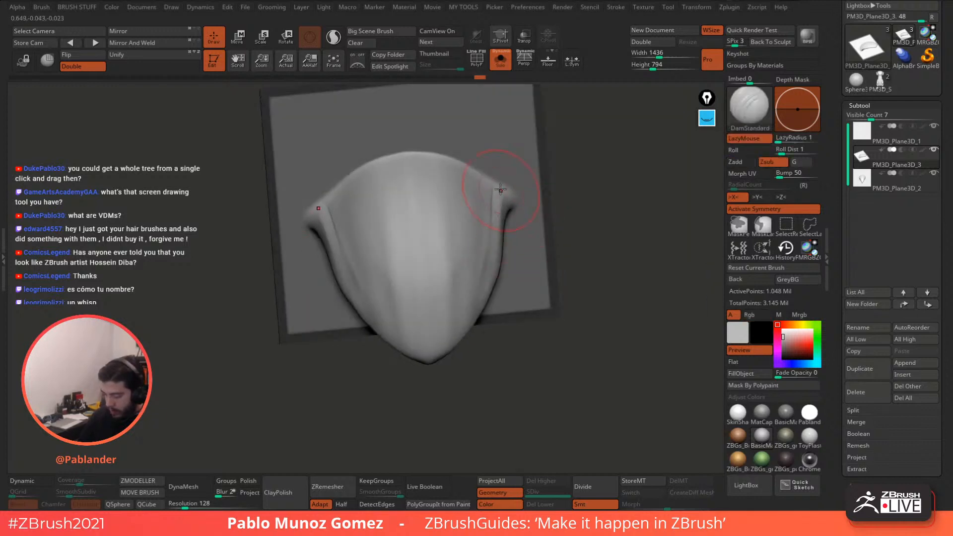
key("shift")
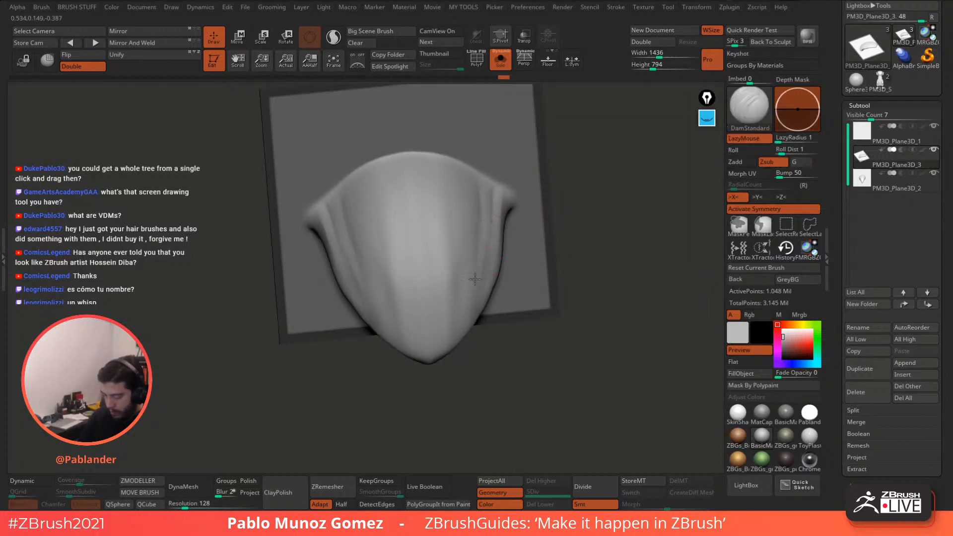
key("alt")
mouse_move(475, 247)
right_mouse_down()
mouse_move(448, 248)
mouse_move(478, 213)
mouse_move(511, 229)
right_mouse_up()
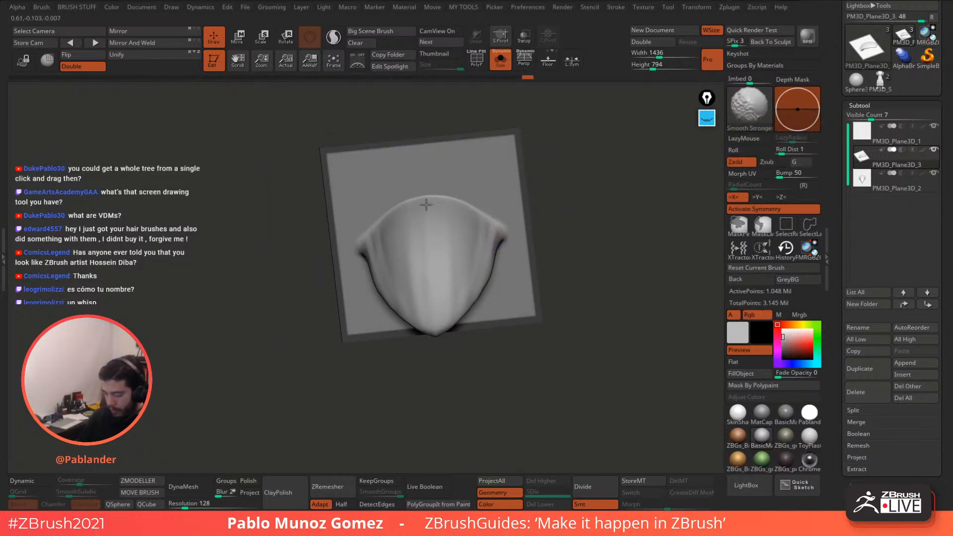
right_click_drag(472, 202, 567, 204, "shift")
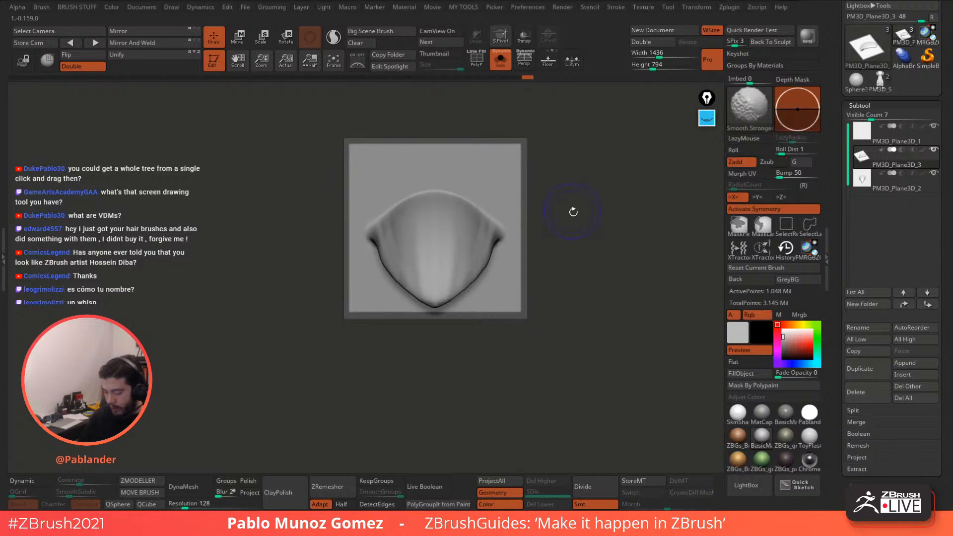
Step: Clear the border mask and duplicate the sculpted scale subtool
left_click(575, 205)
mouse_move(560, 217)
left_mouse_down()
mouse_move(591, 214)
mouse_move(550, 201)
mouse_move(538, 207)
mouse_move(536, 237)
mouse_move(525, 237)
mouse_move(567, 269)
mouse_move(717, 213)
left_mouse_up()
left_click(872, 366)
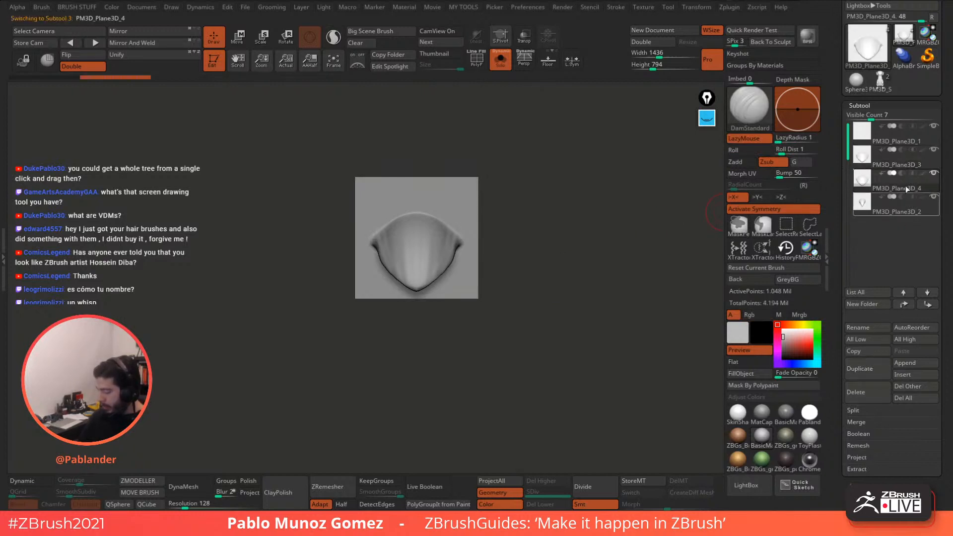
Step: Mask the flat plane around the duplicated scale, leaving the protruding scale unmasked
left_click_drag(501, 223, 568, 223, "shift")
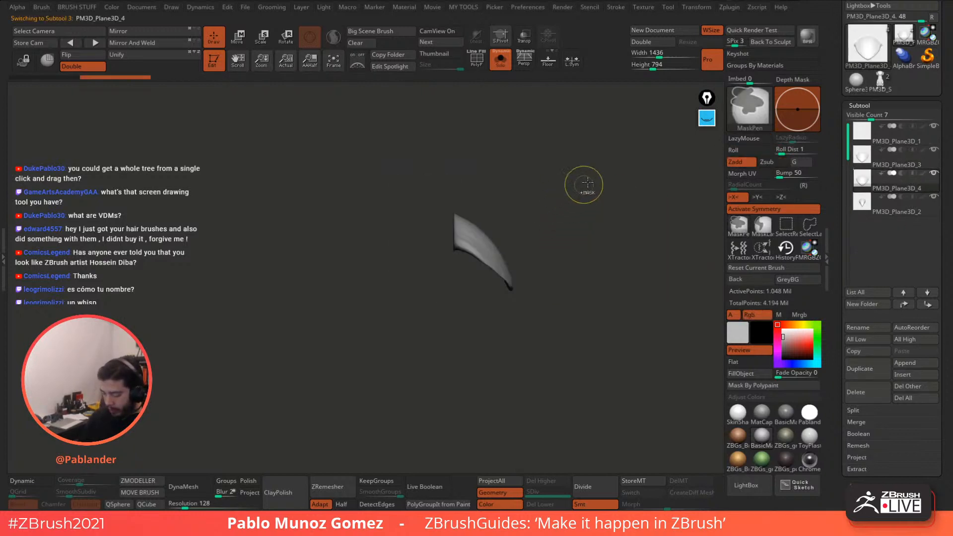
mouse_move(602, 177)
left_mouse_down("ctrl")
mouse_move(498, 319)
mouse_move(454, 321)
left_mouse_up("ctrl")
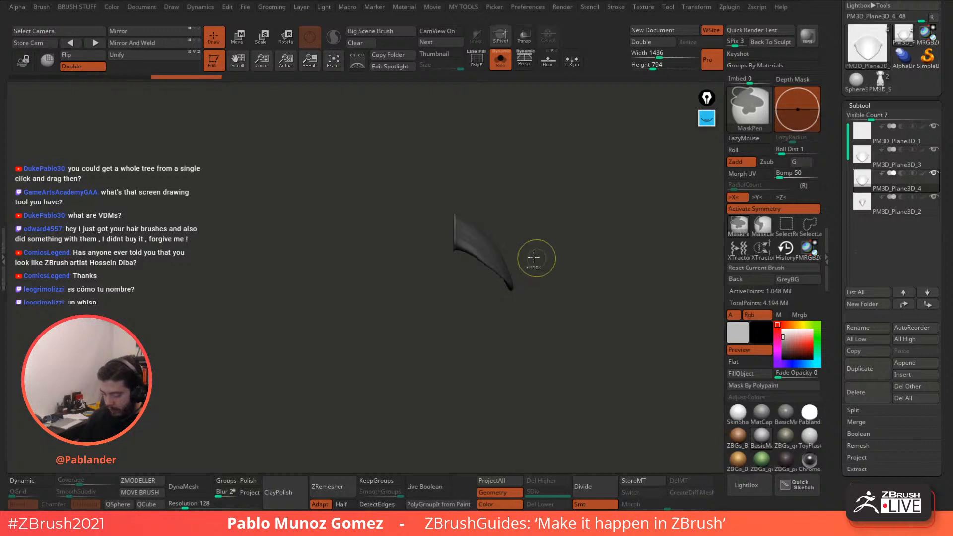
mouse_move(542, 237)
left_mouse_down()
mouse_move(566, 217)
mouse_move(342, 98)
left_mouse_up()
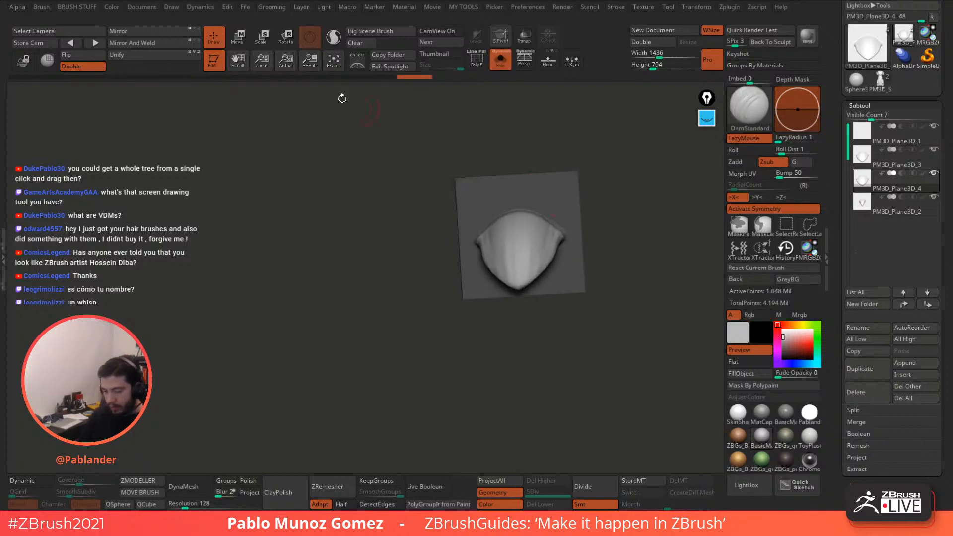
left_click_drag(474, 111, 349, 118, "alt")
Step: Move and rotate the unmasked scale with the transform gizmo so its tip curves down toward the plane's lower edge
key("w")
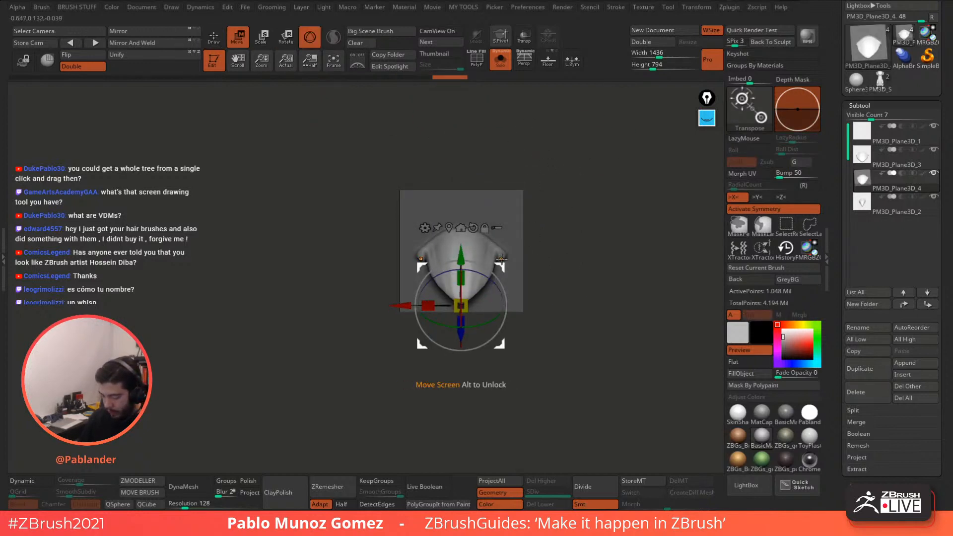
left_click_drag(506, 317, 505, 304)
left_click_drag(428, 332, 435, 329)
key("ctrl+z")
left_click_drag(478, 353, 468, 343)
left_click_drag(533, 265, 596, 278)
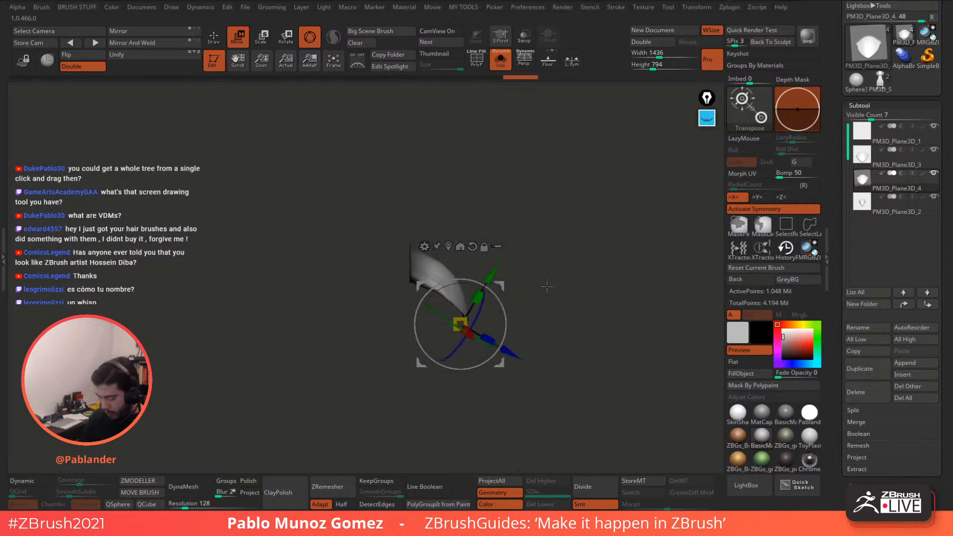
left_click_drag(479, 292, 503, 321)
left_click(485, 312)
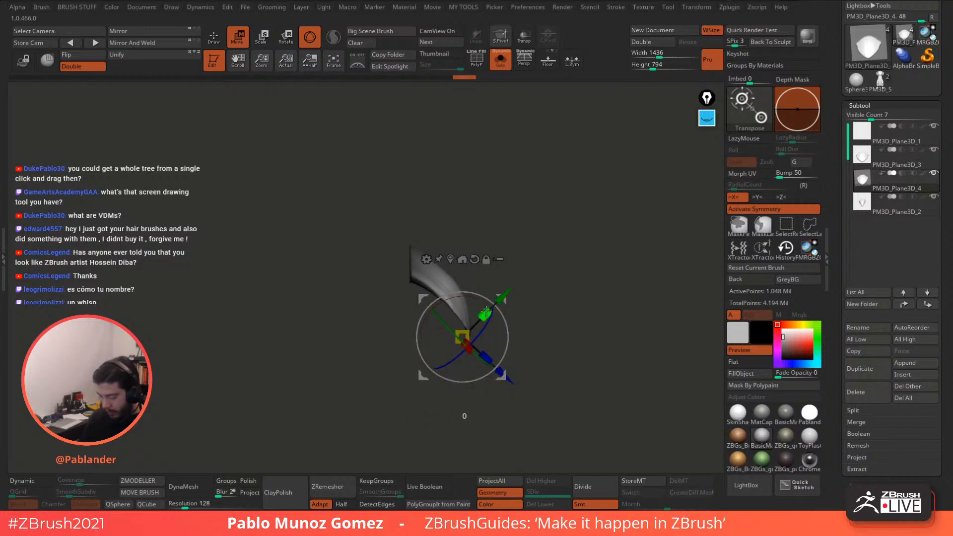
key("q")
key("space")
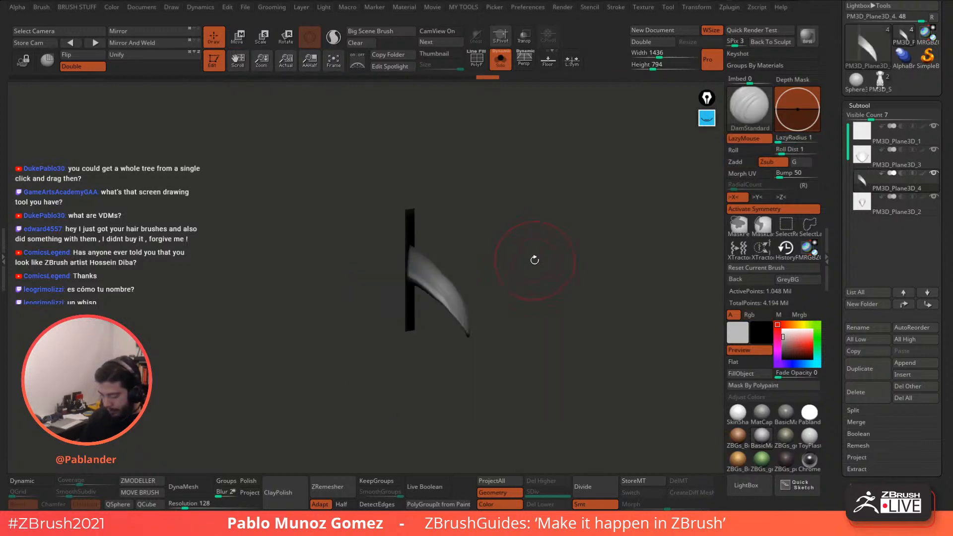
key("w")
key("q")
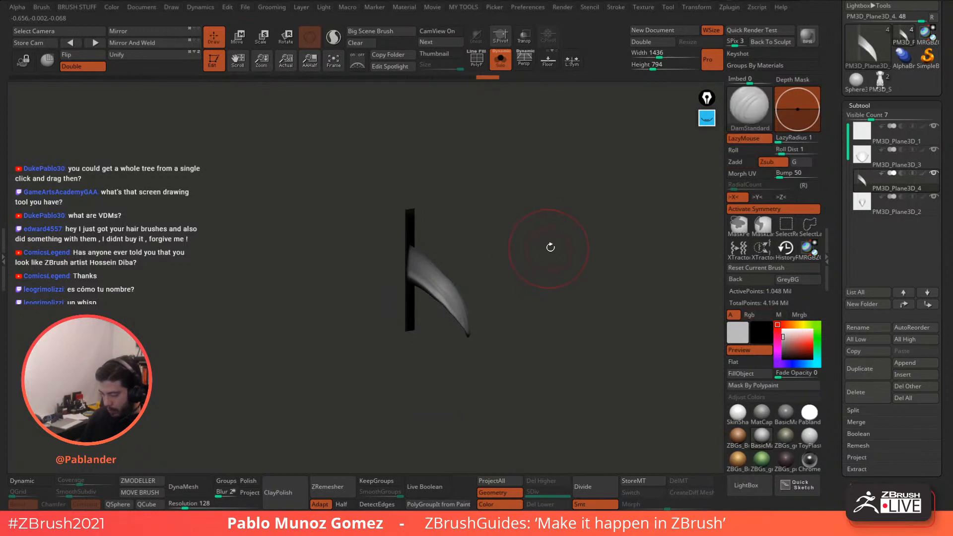
Step: Lengthen the curved scale's tip and narrow its sides symmetrically with the Move brush
key("b")
key("m")
key("v")
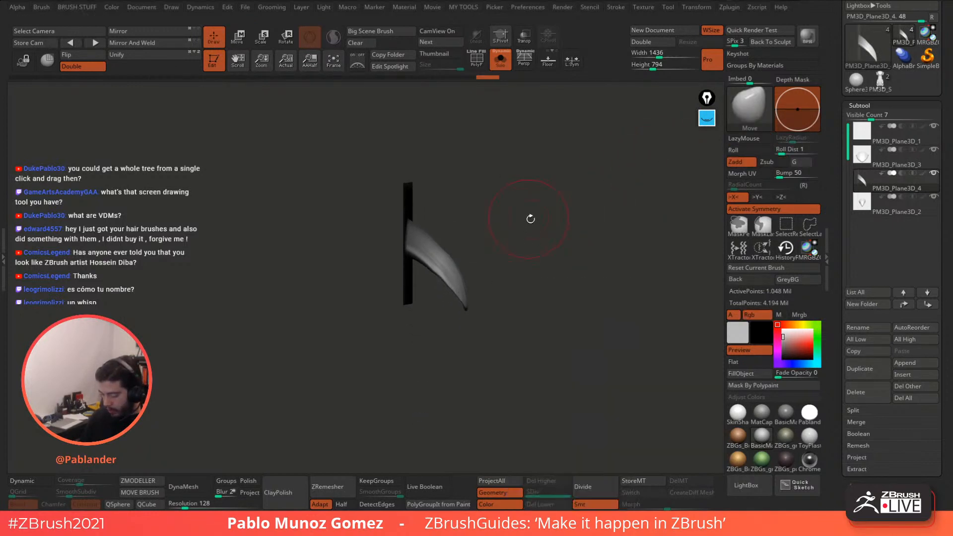
key("space")
left_click_drag(512, 217, 530, 217)
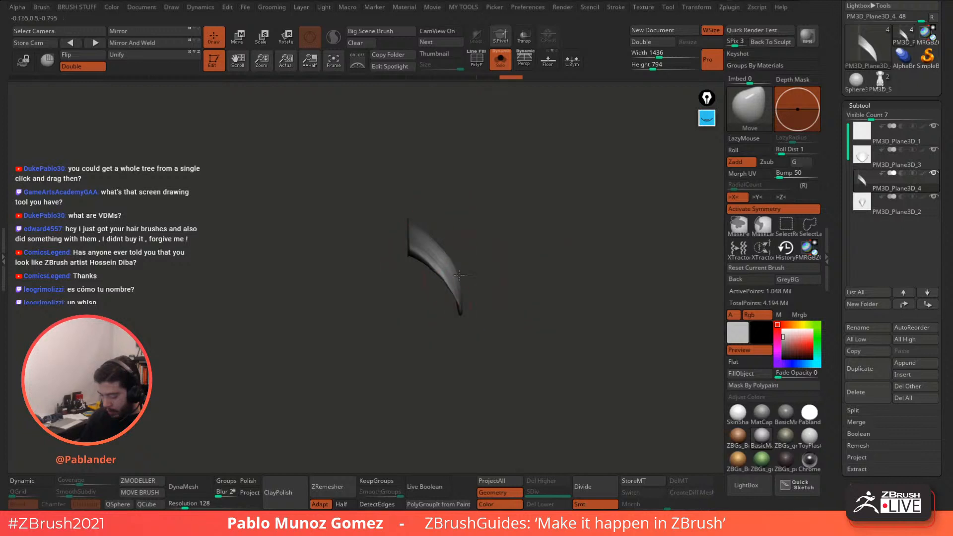
mouse_move(459, 275)
left_mouse_down()
mouse_move(484, 262)
mouse_move(449, 268)
mouse_move(456, 305)
mouse_move(461, 285)
mouse_move(437, 301)
mouse_move(486, 306)
left_mouse_up()
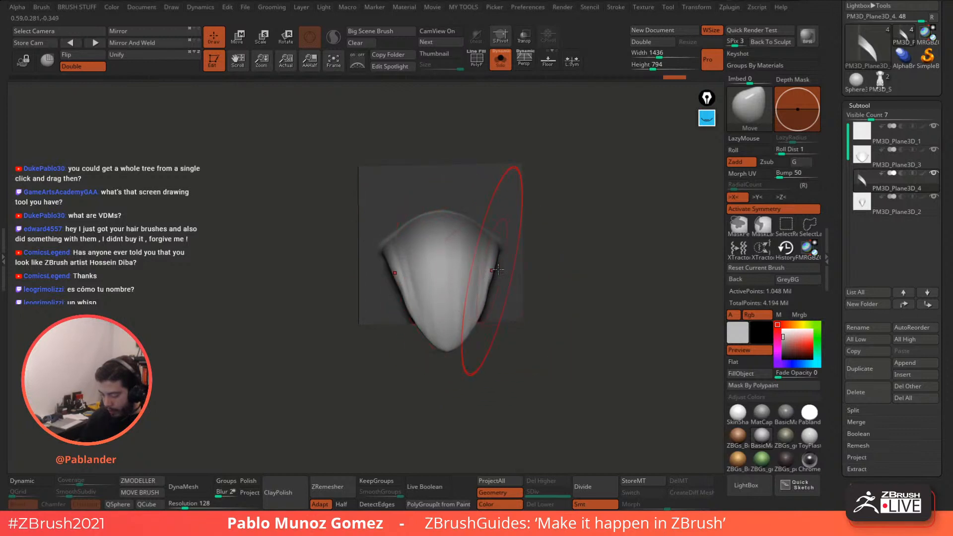
mouse_move(547, 262)
left_mouse_down("alt")
mouse_move(545, 252)
mouse_move(514, 270)
left_mouse_up("alt")
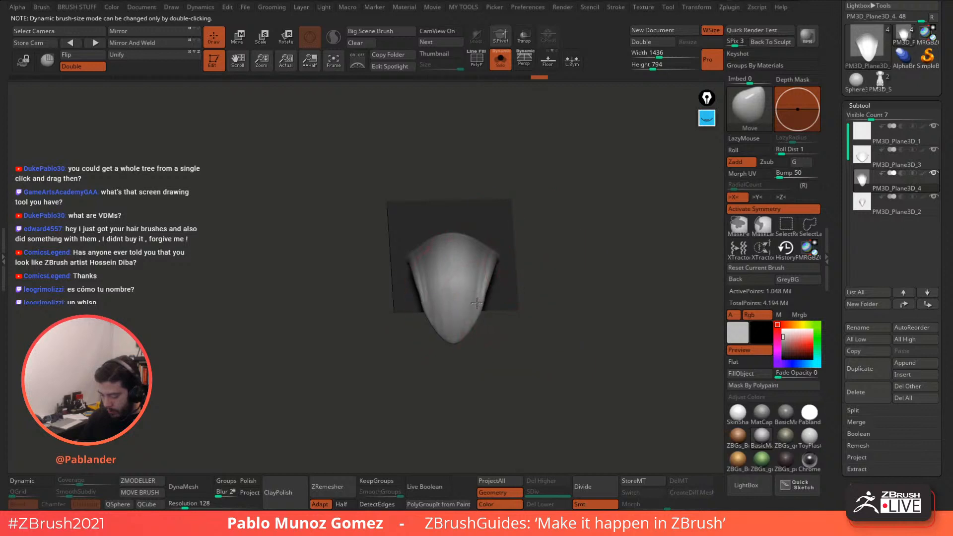
mouse_move(475, 322)
left_mouse_down()
mouse_move(461, 313)
mouse_move(454, 328)
mouse_move(492, 286)
mouse_move(463, 276)
mouse_move(530, 197)
left_mouse_up()
left_click_drag(540, 236, 551, 182)
Step: Thicken the scale's tip with the Inflat brush and refine its tapered sides with the Move brush
key("space")
left_click(558, 299)
mouse_move(491, 213)
left_mouse_down()
mouse_move(546, 231)
mouse_move(500, 262)
left_mouse_up()
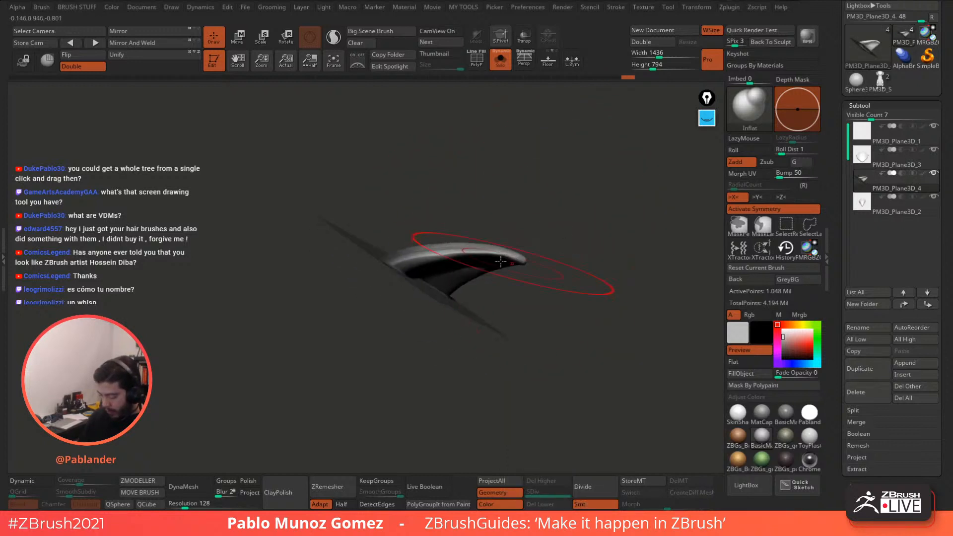
mouse_move(453, 256)
right_mouse_down()
mouse_move(481, 284)
mouse_move(491, 274)
mouse_move(510, 293)
mouse_move(509, 272)
right_mouse_up()
key("b")
key("m")
key("v")
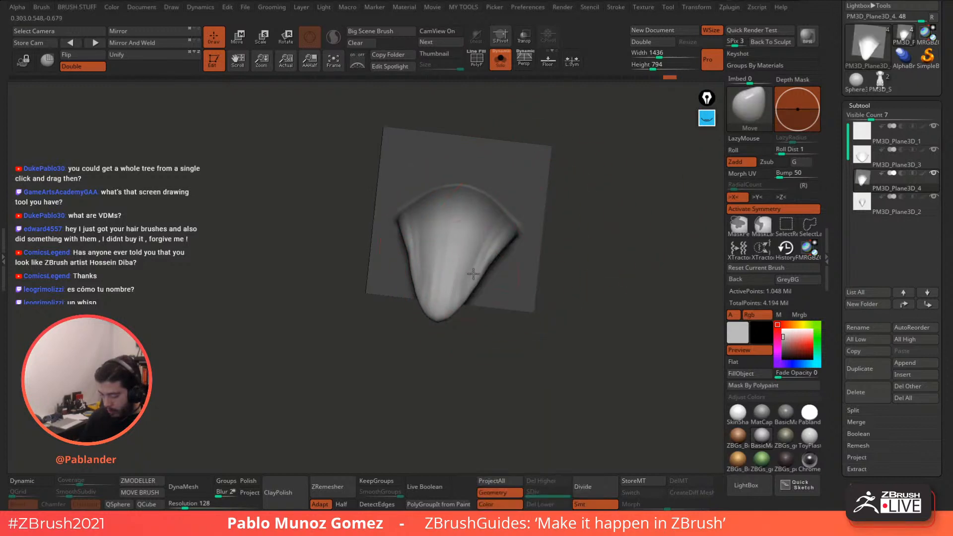
mouse_move(575, 249)
right_mouse_down("shift")
mouse_move(580, 215)
mouse_move(587, 232)
mouse_move(561, 234)
right_mouse_up("shift")
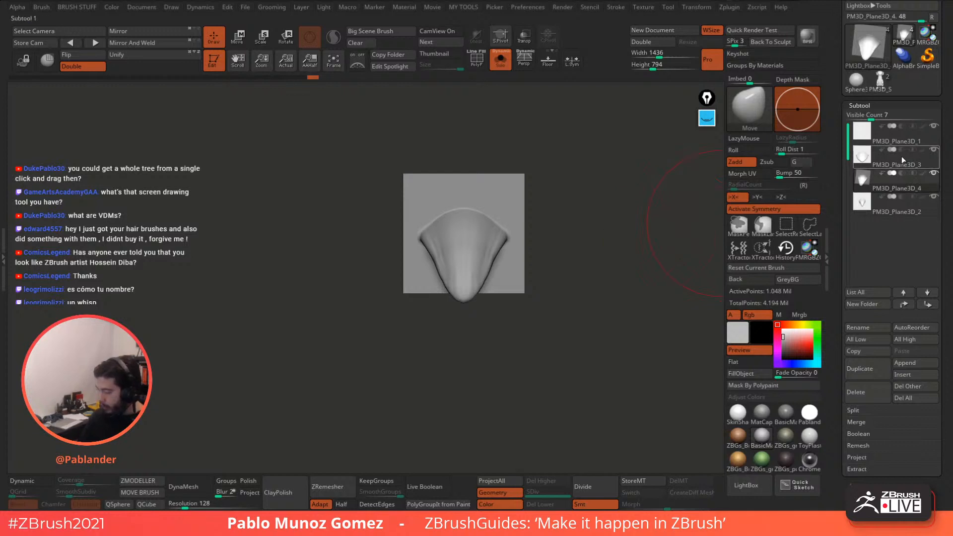
Step: Duplicate the blank plane subtool and make the copy active for a new shape
left_click(933, 173)
left_click(873, 368)
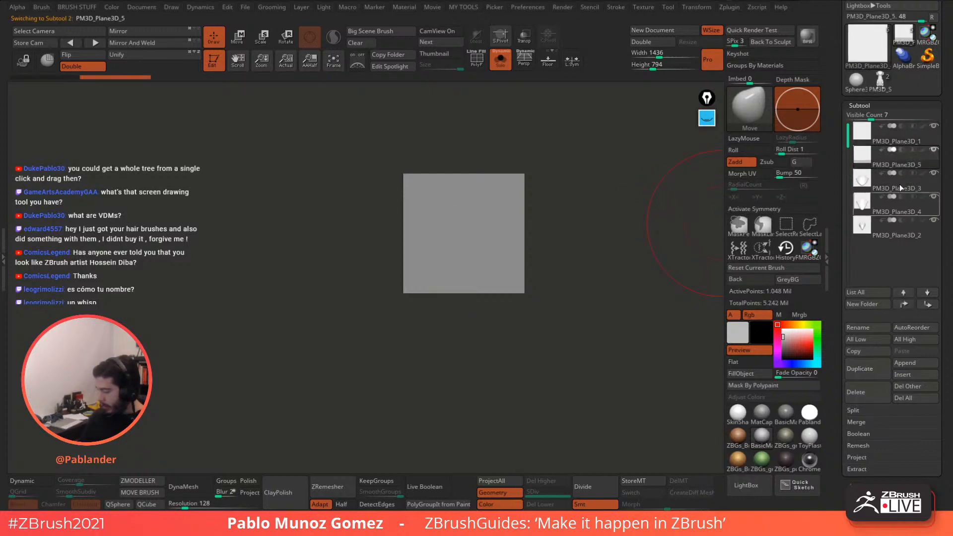
right_click_drag(562, 223, 514, 254, "alt")
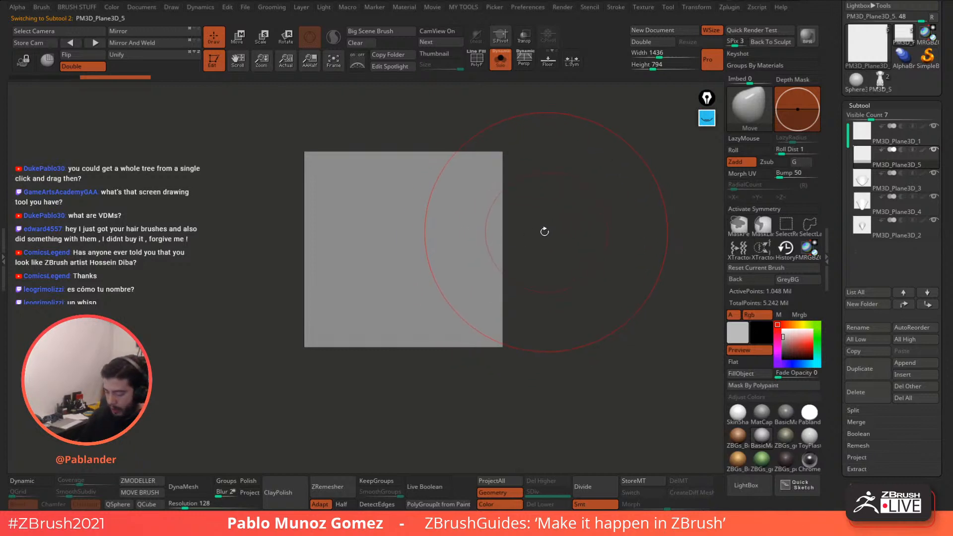
key("space")
mouse_move(443, 232)
left_mouse_down()
mouse_move(411, 229)
mouse_move(400, 248)
mouse_move(429, 248)
left_mouse_up()
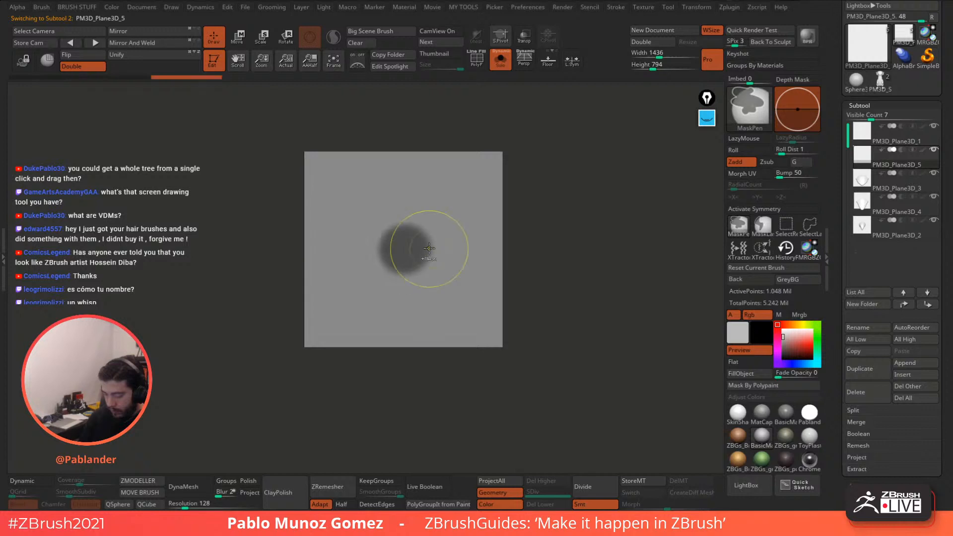
left_click(521, 222, "ctrl")
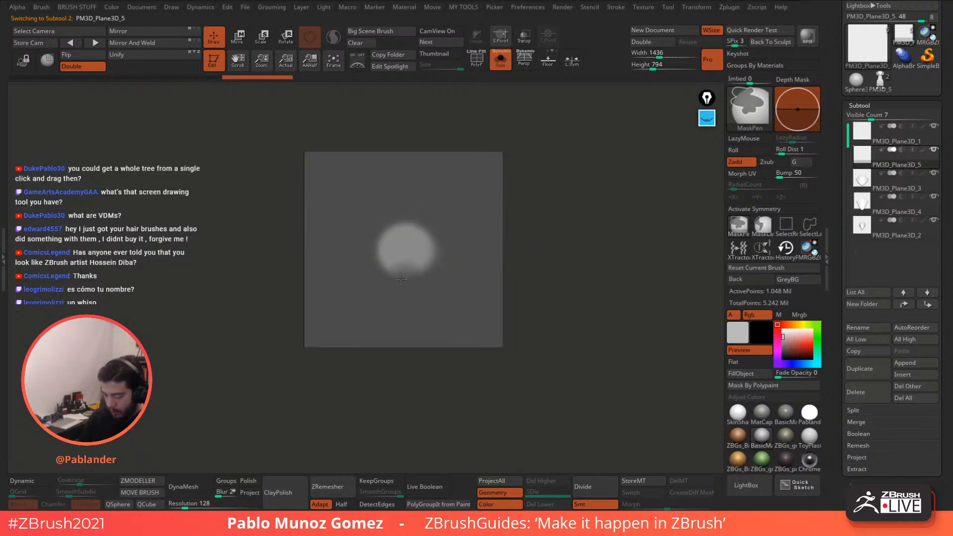
left_click_drag(413, 272, 421, 270, "ctrl")
left_click(545, 221, "ctrl")
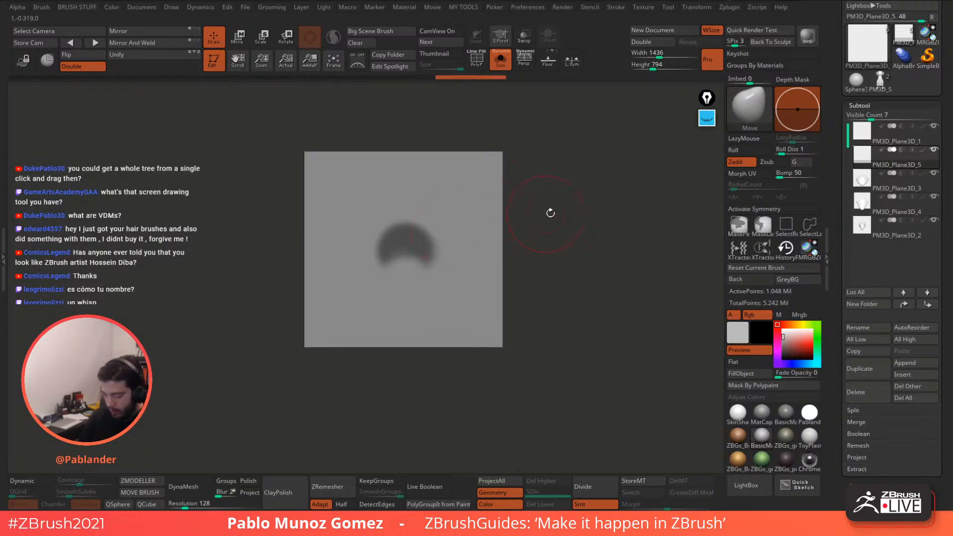
left_click(556, 218, "ctrl")
Step: Enable X symmetry and repaint the mask so that only a soft, wide crescent near the plane's centre is unmasked
key("x")
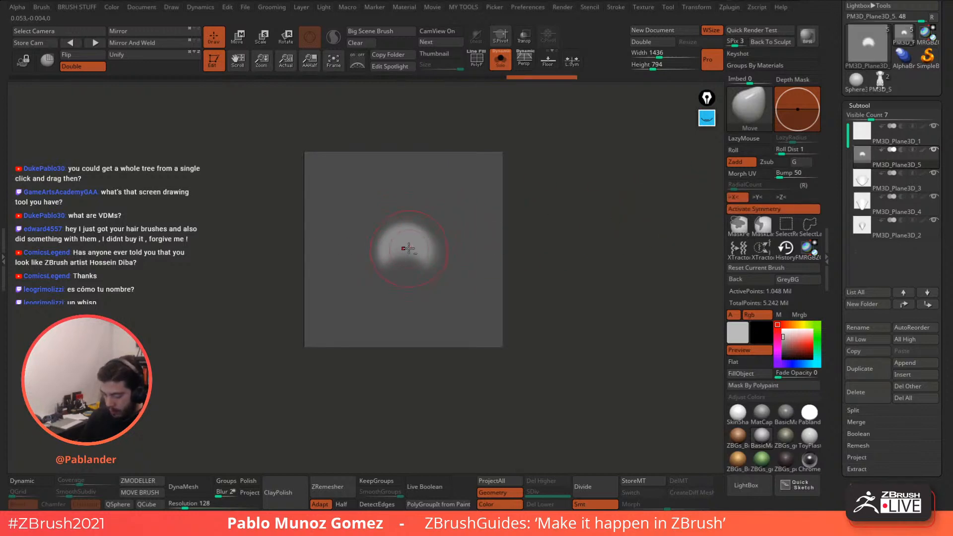
left_click_drag(413, 251, 418, 251, "alt")
key("ctrl+z")
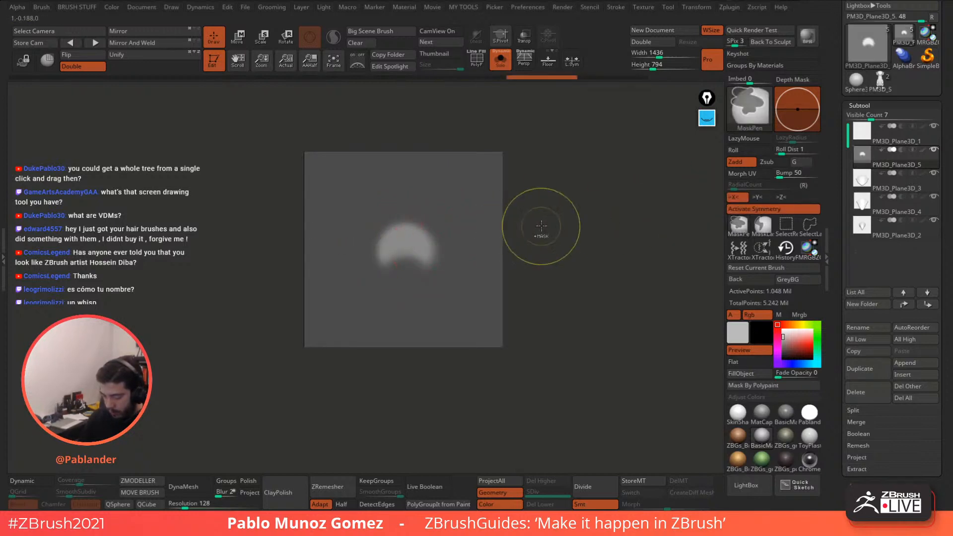
left_click_drag(540, 226, 550, 239, "ctrl")
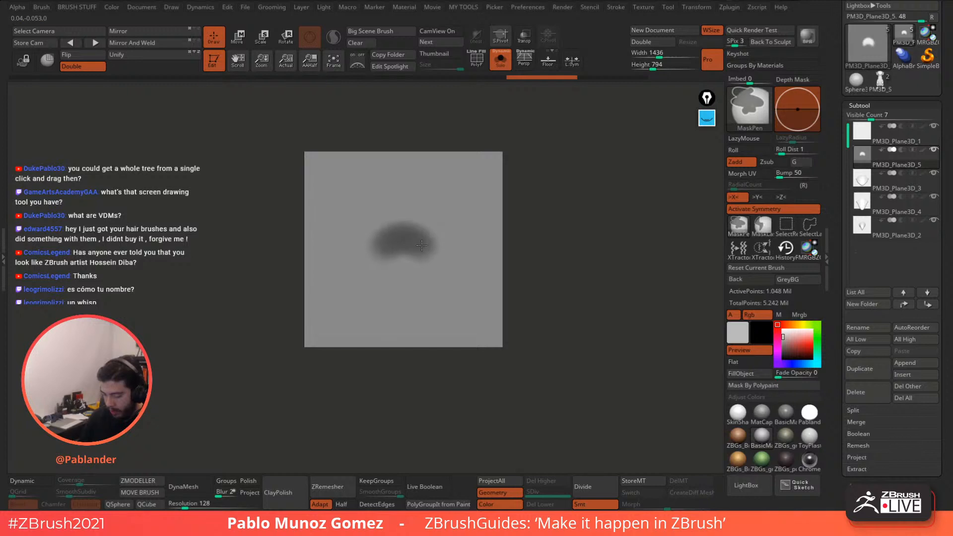
left_click(538, 242, "ctrl")
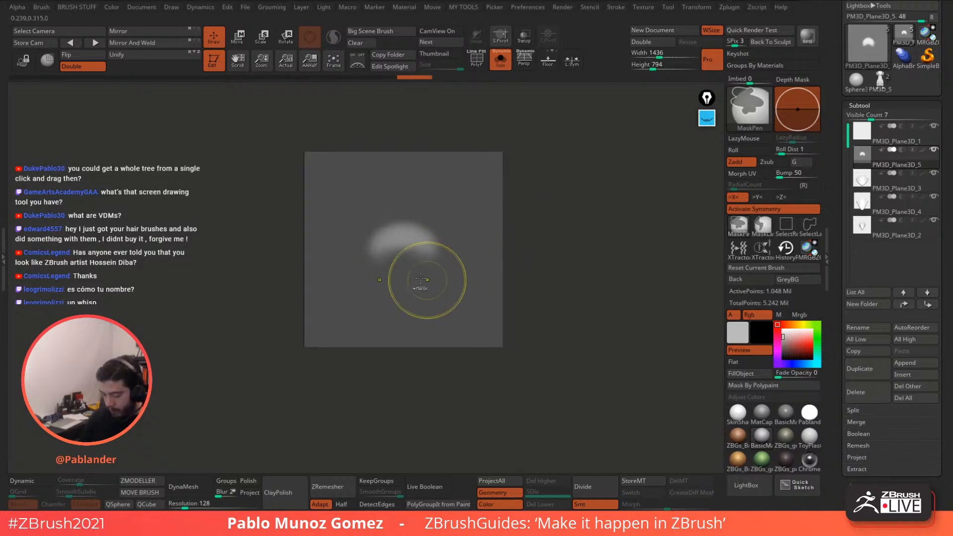
left_click(532, 221, "ctrl")
left_click(543, 202, "ctrl")
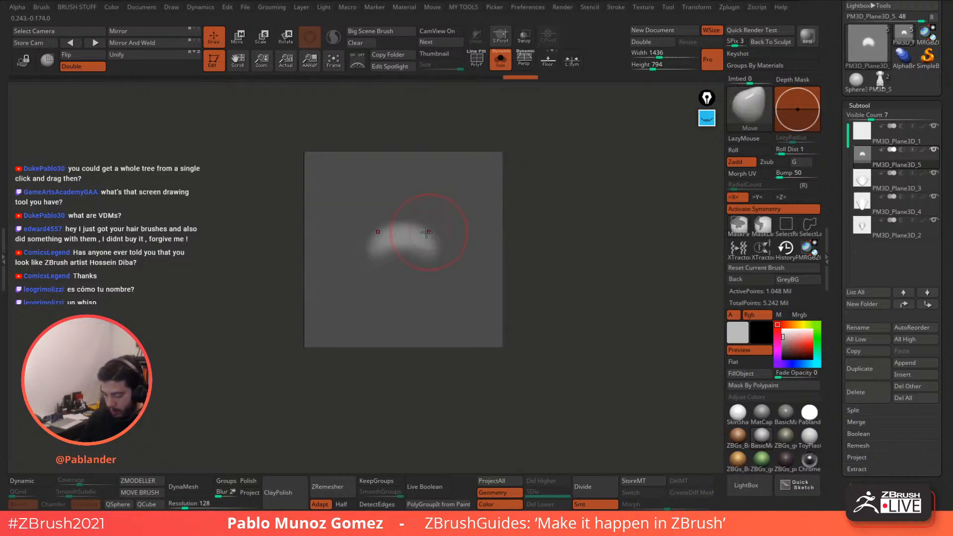
Step: Pull the unmasked crescent outward and down with the Move brush to form a small overhanging scale
key("space")
mouse_move(426, 233)
left_mouse_down()
mouse_move(436, 232)
mouse_move(402, 248)
mouse_move(399, 262)
mouse_move(425, 259)
mouse_move(406, 276)
left_mouse_up()
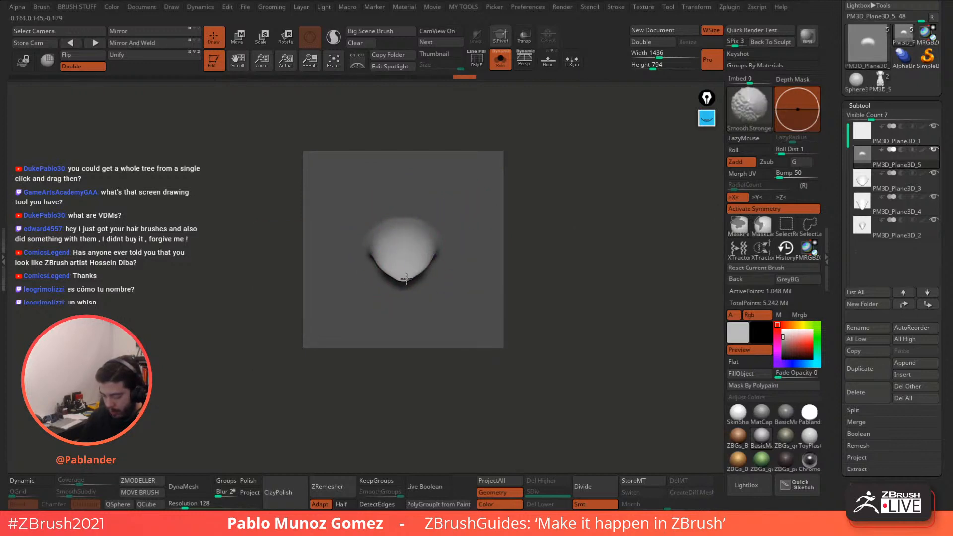
mouse_move(397, 277)
right_mouse_down()
mouse_move(471, 229)
mouse_move(470, 246)
right_mouse_up()
Step: Thicken the small scale with the Inflat brush and smooth its surface
key("b")
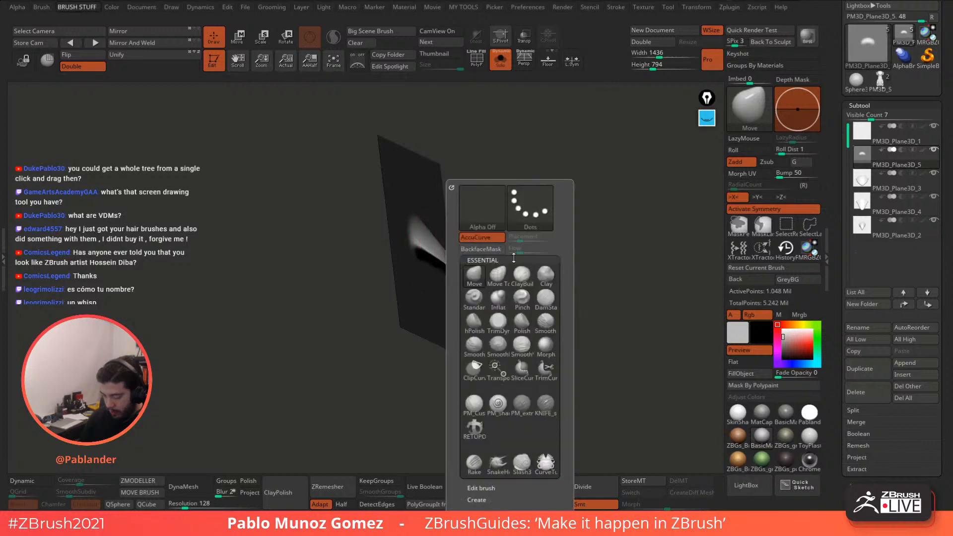
key("i")
key("n")
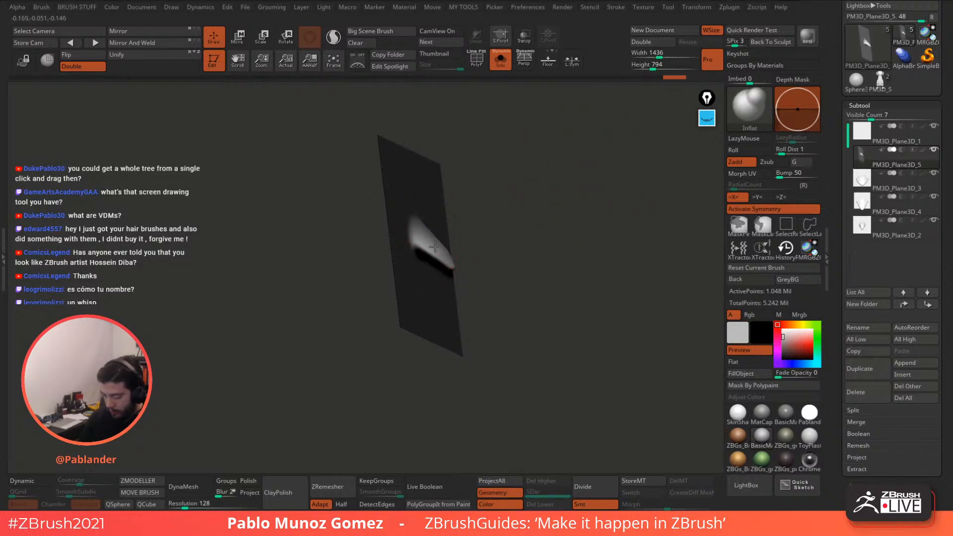
mouse_move(435, 247)
right_mouse_down("shift")
mouse_move(475, 247)
mouse_move(469, 213)
right_mouse_up("shift")
mouse_move(461, 266)
right_mouse_down()
mouse_move(450, 316)
mouse_move(451, 257)
mouse_move(442, 251)
mouse_move(475, 276)
right_mouse_up()
left_click(442, 251, "shift")
Step: Flatten the small scale's front symmetrically with TrimDynamic, shaping planes on both sides of its centre line
key("b")
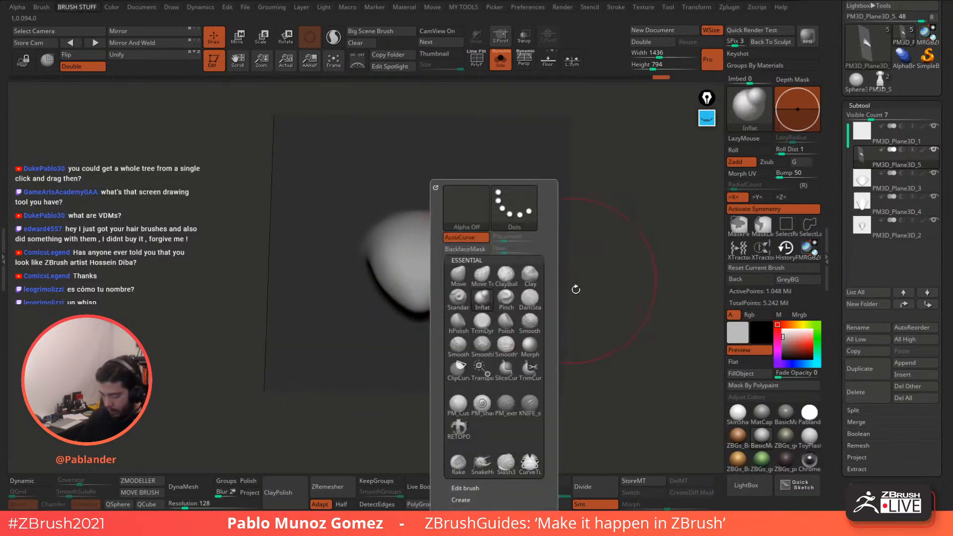
key("b")
left_click(582, 298)
left_click(534, 321)
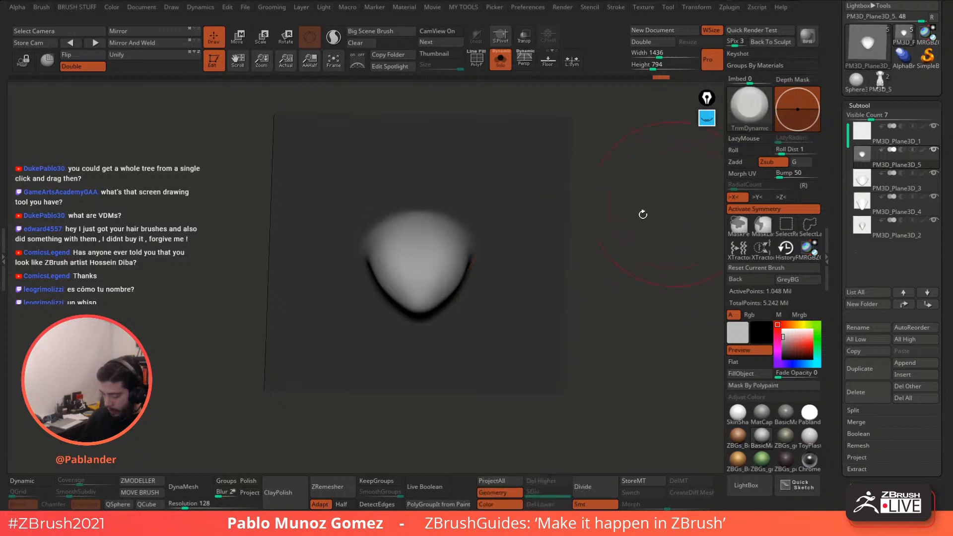
key("space")
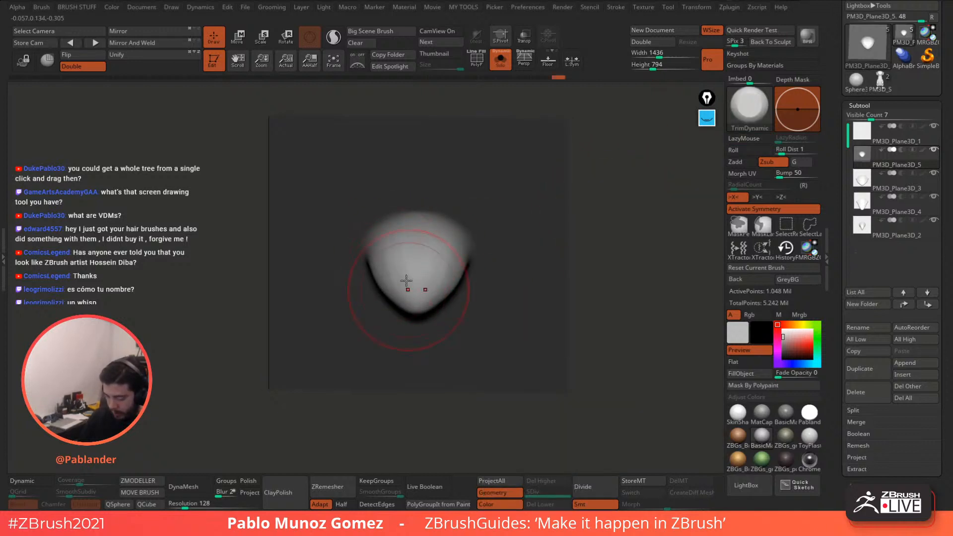
mouse_move(406, 281)
right_mouse_down()
mouse_move(431, 262)
mouse_move(423, 275)
mouse_move(444, 288)
mouse_move(419, 289)
right_mouse_up()
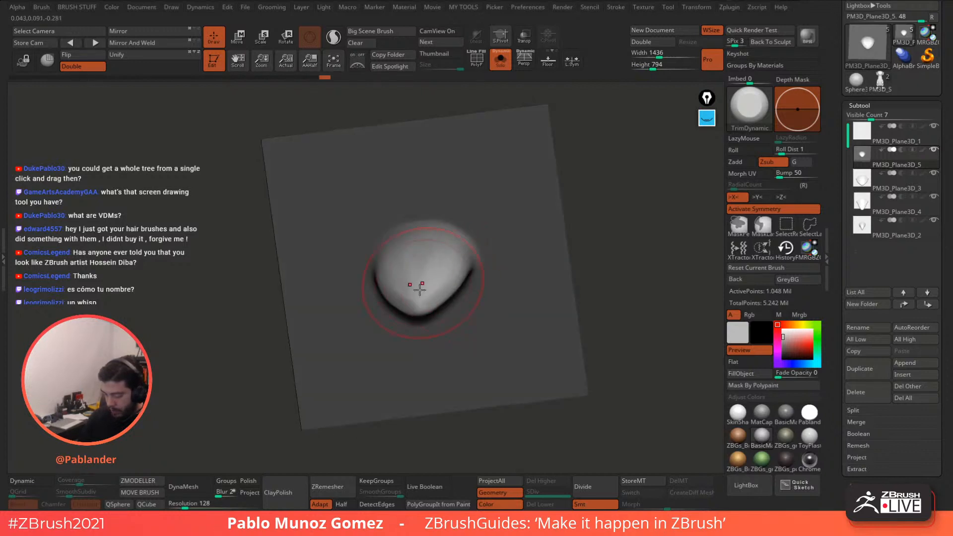
Step: Smooth the trimmed sides of the small scale and clear the mask from the plane
left_click_drag(453, 251, 444, 259, "shift")
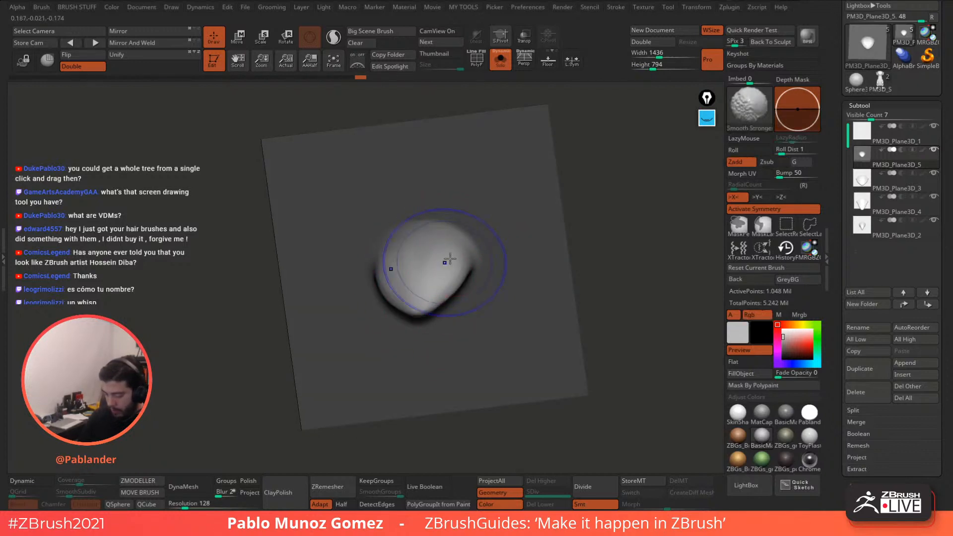
mouse_move(444, 259)
right_mouse_down()
mouse_move(482, 270)
mouse_move(440, 276)
right_mouse_up()
left_click_drag(440, 276, 449, 299, "shift")
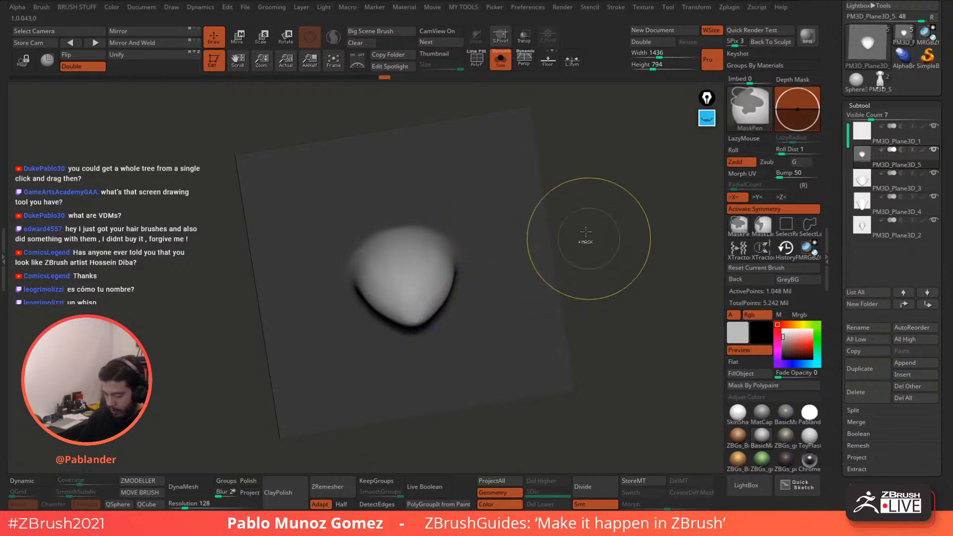
mouse_move(584, 209)
left_mouse_down("ctrl")
mouse_move(602, 269)
mouse_move(559, 258)
left_mouse_up("ctrl")
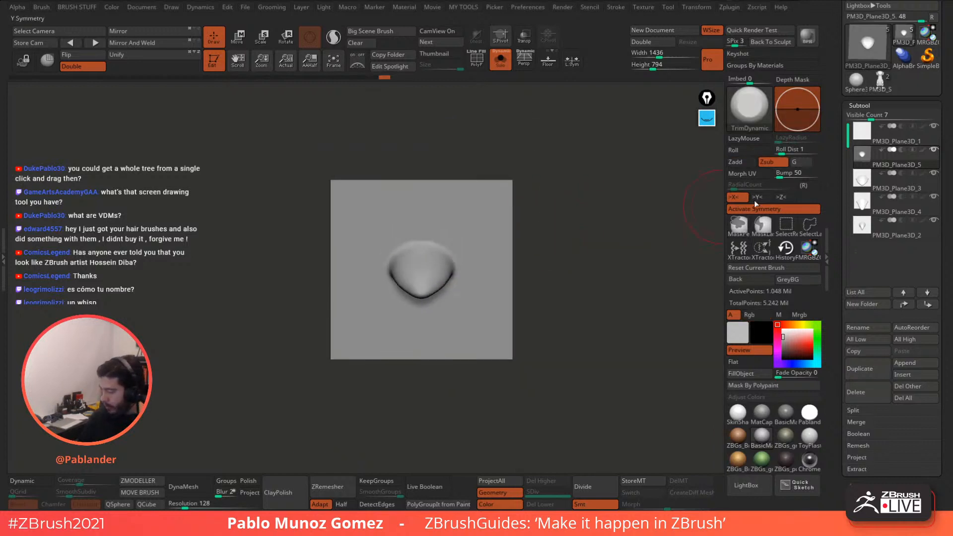
Step: Review the sculpted scale planes one by one and duplicate the flat PM3D_Plane3D_1 plane as a fresh base
left_click(888, 182)
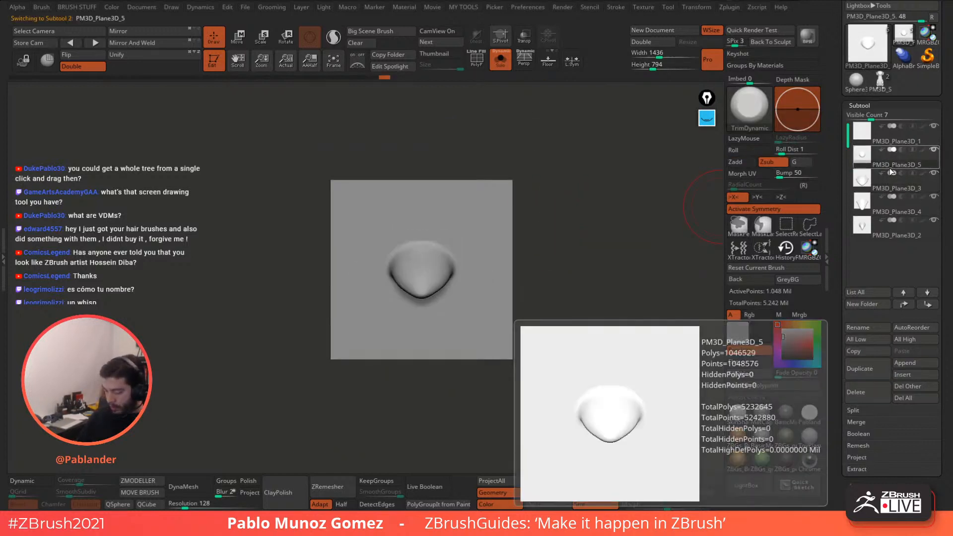
left_click(897, 202)
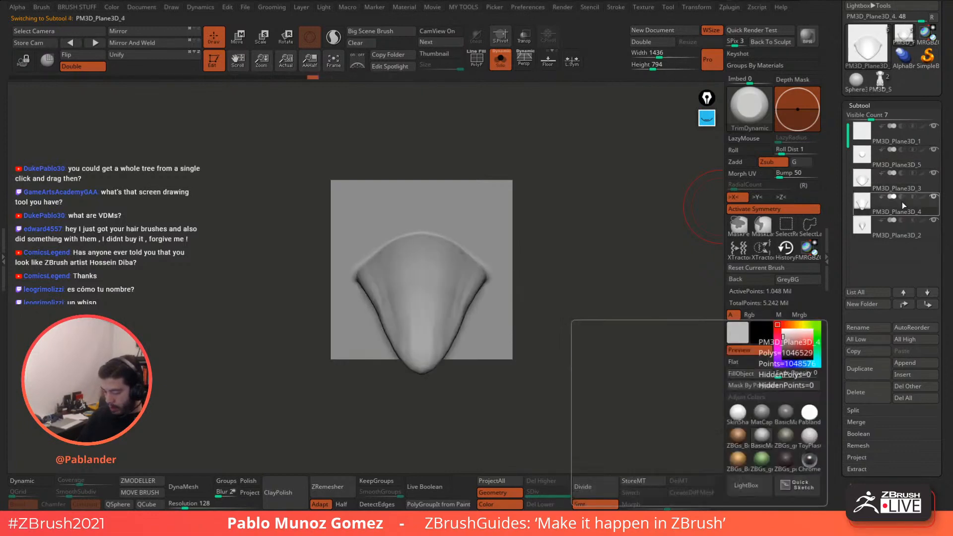
left_click(891, 229)
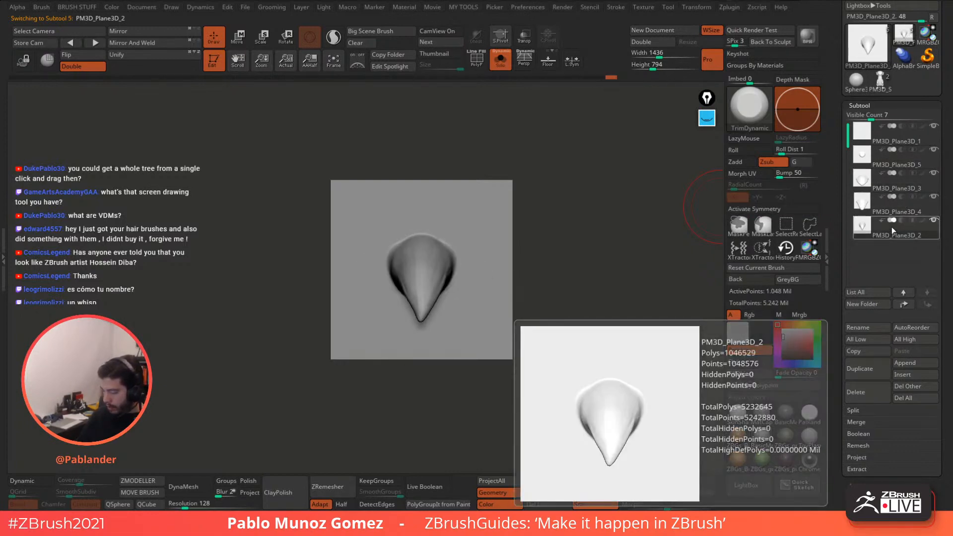
left_click(896, 137)
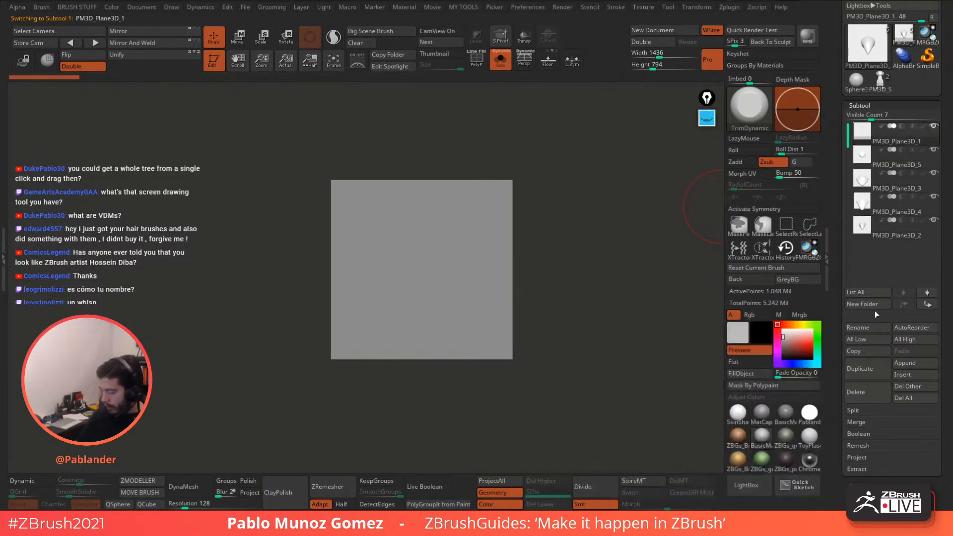
left_click(864, 368)
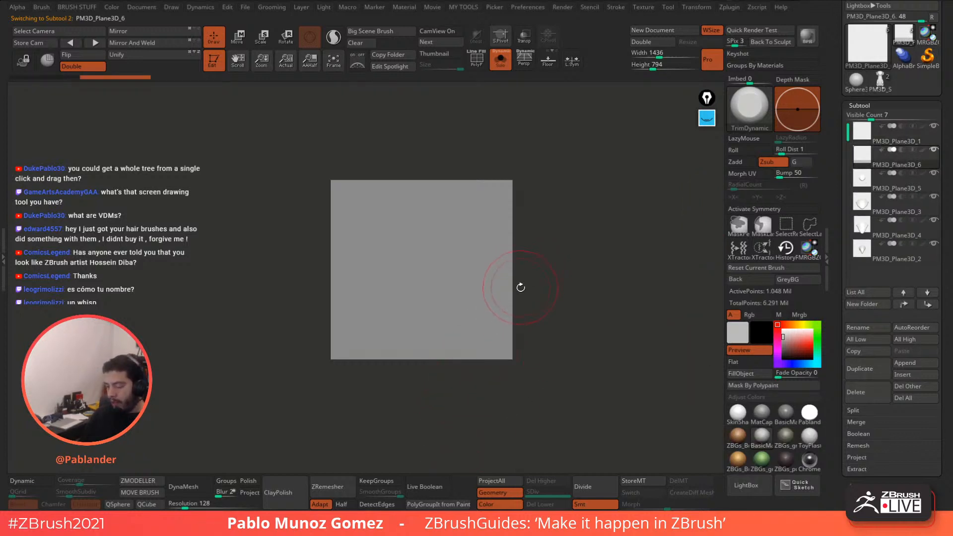
scroll(498, 287, "down", 2)
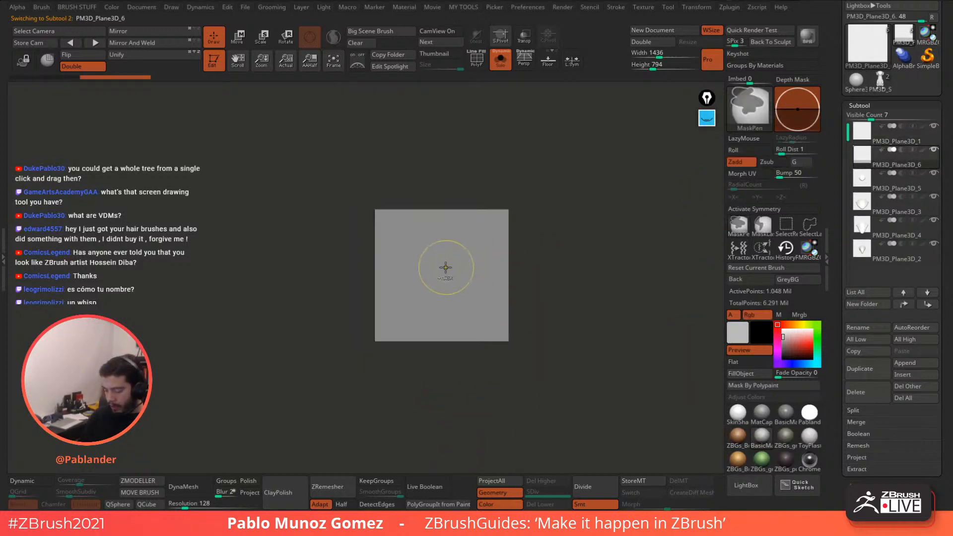
Step: Mask a soft round spot at the new plane's centre with X symmetry active and invert the mask
left_click(754, 209)
left_click_drag(444, 272, 456, 273, "ctrl")
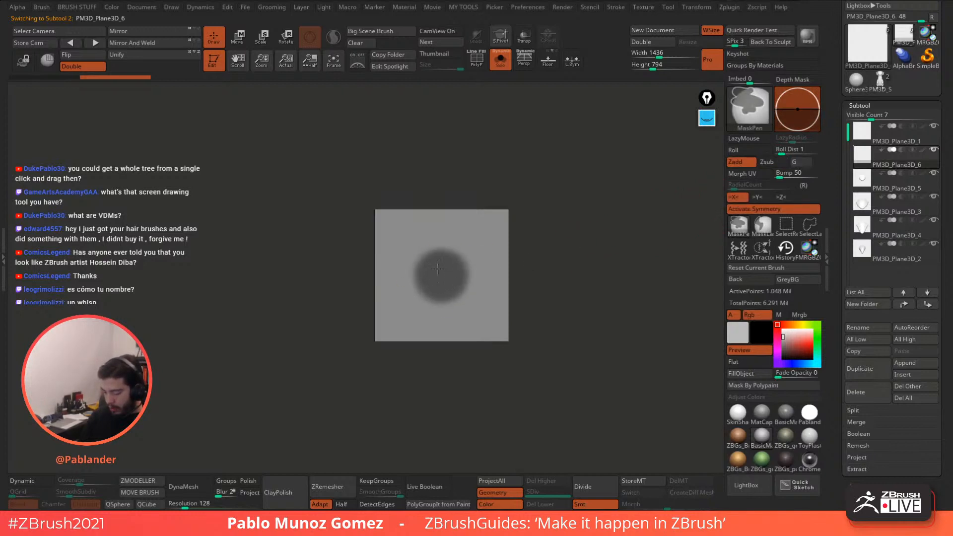
left_click(548, 242, "ctrl")
Step: Extend the unmasked circle straight out of the plane into a long cylinder and narrow its far end
key("w")
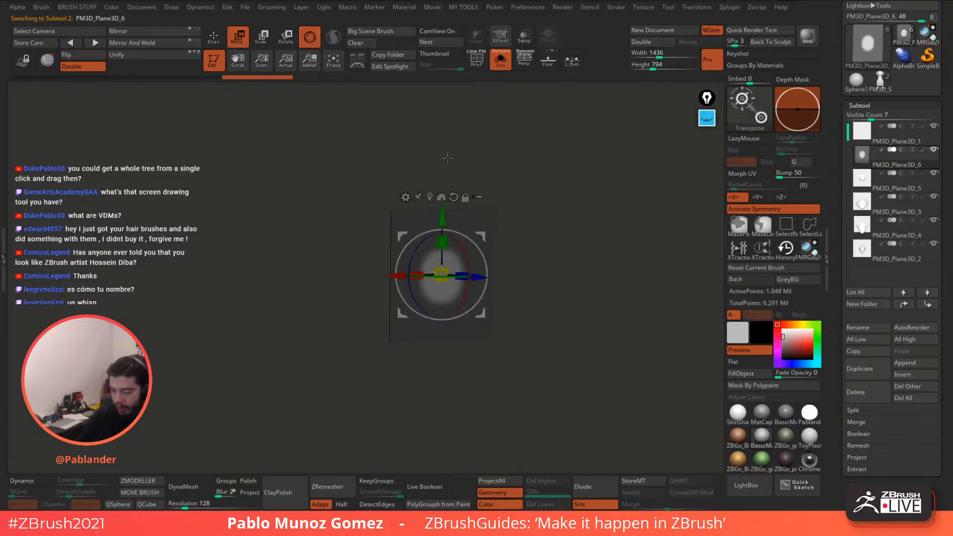
left_click_drag(447, 155, 541, 212)
left_click_drag(499, 277, 599, 282)
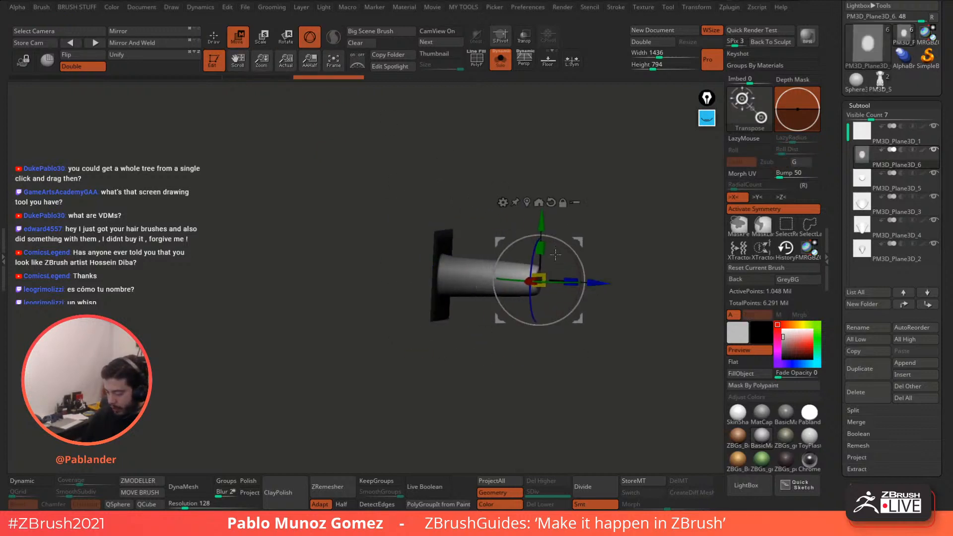
left_click_drag(541, 248, 545, 269)
left_click_drag(615, 229, 529, 281)
key("q")
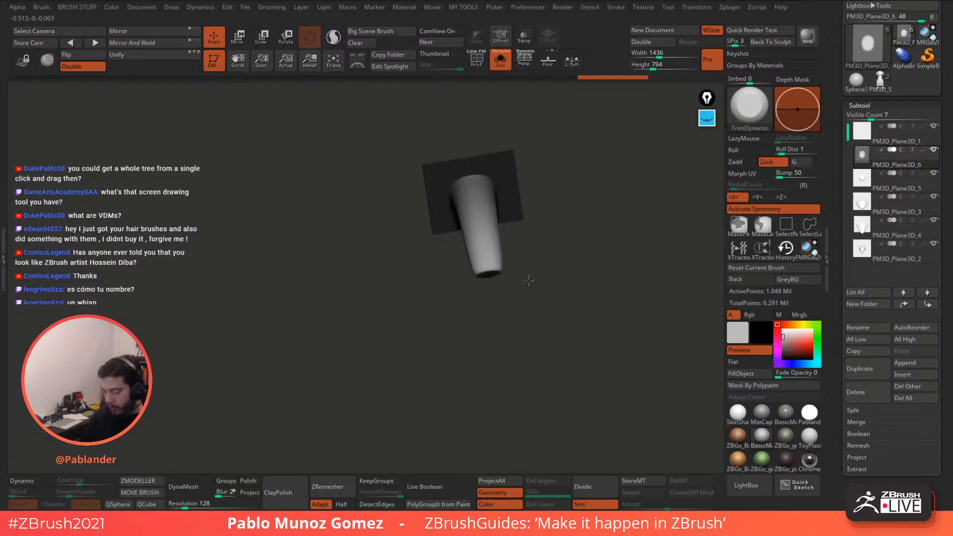
Step: Pull the cylinder's end into a point with the Move brush and smooth the tip
key("space")
key("b")
key("m")
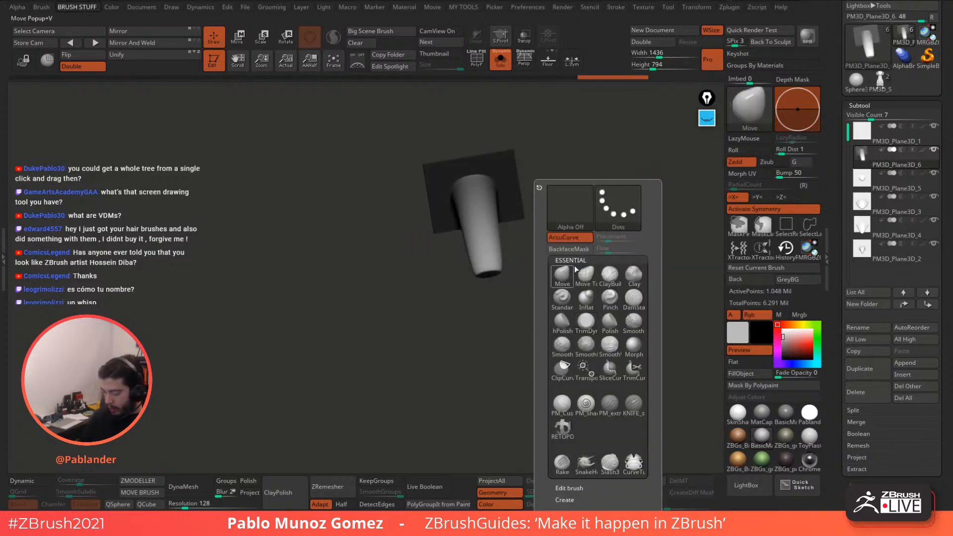
key("v")
key("space")
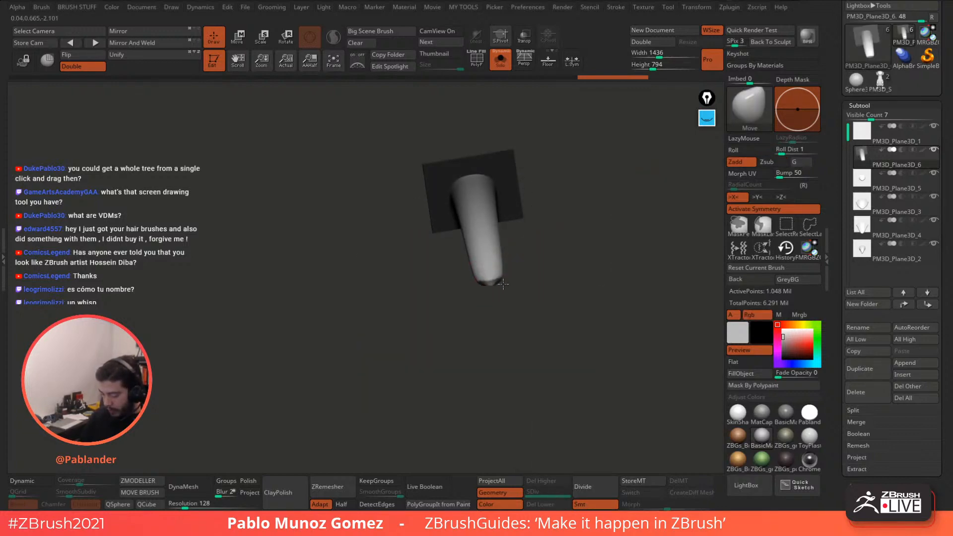
key("shift")
left_click_drag(492, 291, 500, 281, "shift")
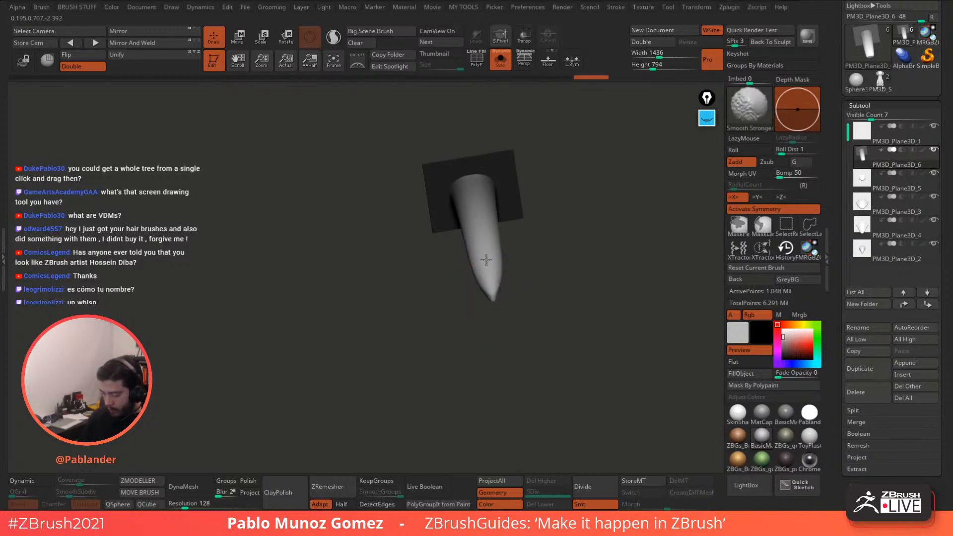
Step: Bend the spike downward toward its tip with the Move brush, undoing an excessive pull
mouse_move(486, 259)
right_mouse_down()
mouse_move(546, 251)
mouse_move(579, 287)
right_mouse_up()
left_click_drag(500, 242, 512, 299)
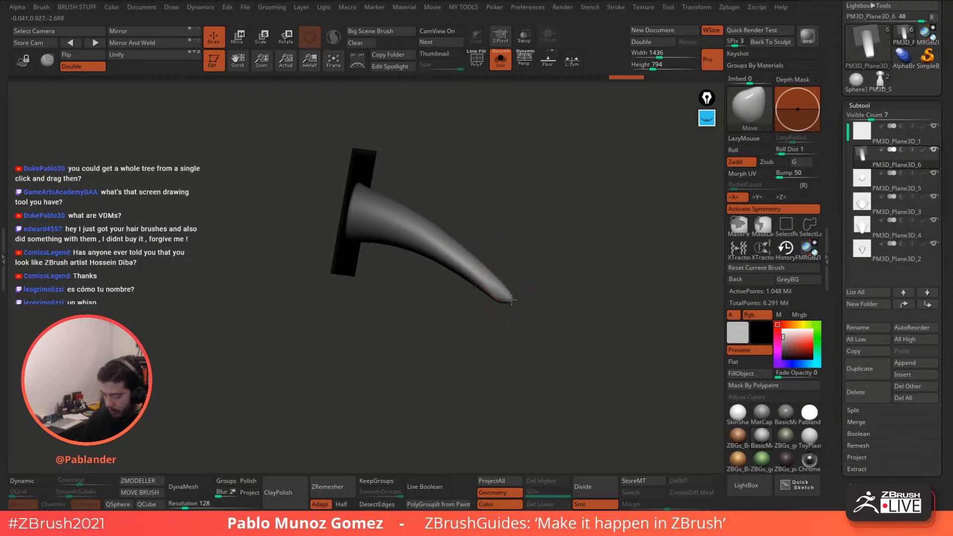
key("ctrl+z")
mouse_move(500, 298)
right_mouse_down()
mouse_move(510, 329)
mouse_move(514, 268)
mouse_move(515, 284)
right_mouse_up()
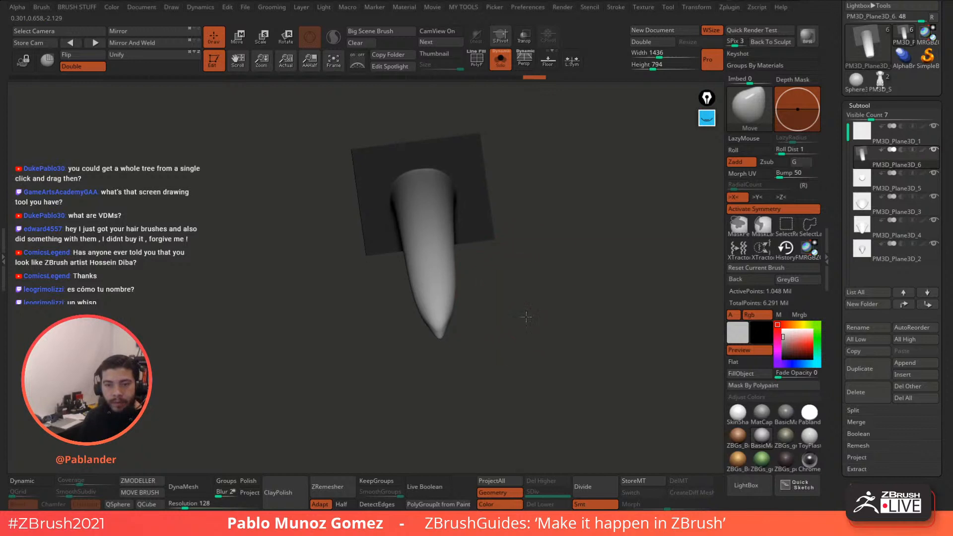
right_click_drag(526, 317, 501, 245)
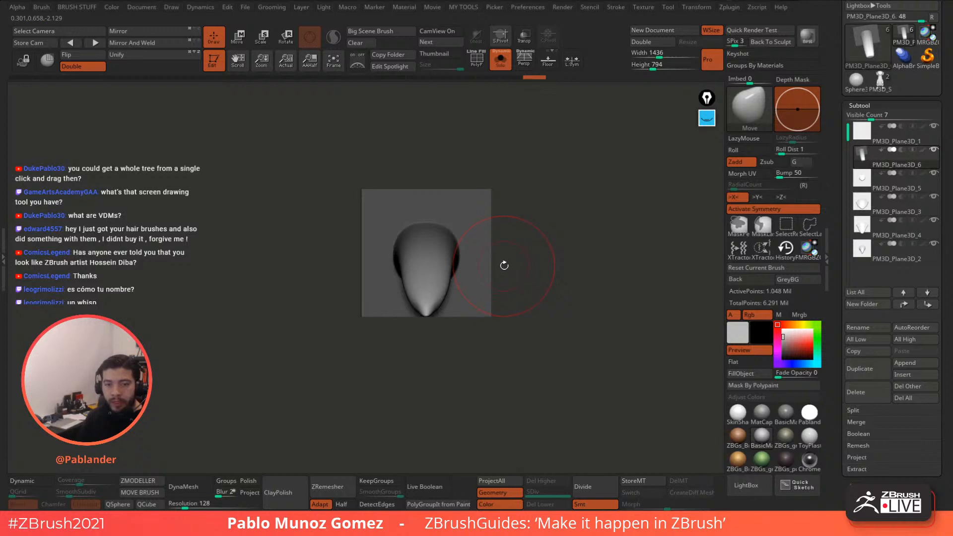
right_click_drag(501, 267, 487, 285)
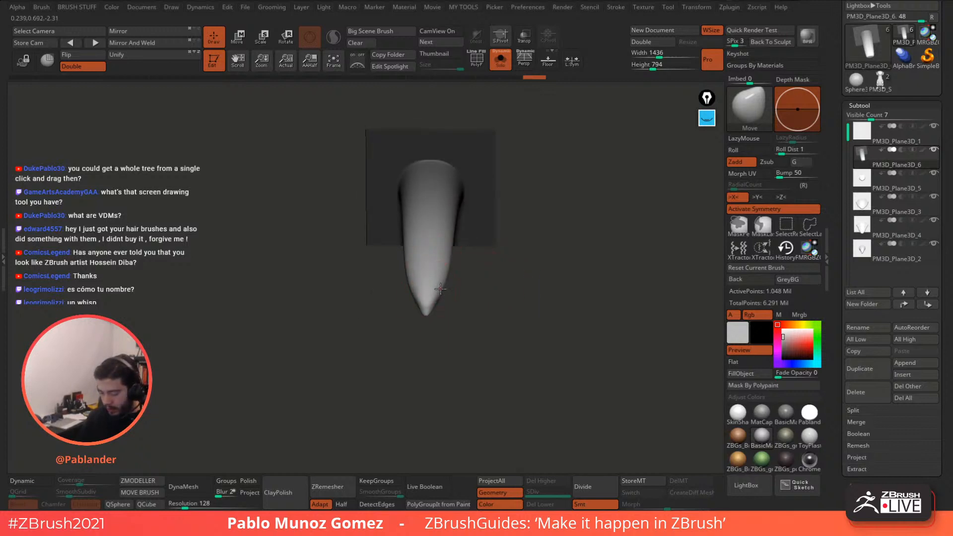
Step: Slim the horn's sides symmetrically with the Move brush for an even taper toward the tip
left_click_drag(442, 286, 453, 239)
mouse_move(453, 240)
right_mouse_down()
mouse_move(464, 271)
mouse_move(454, 256)
right_mouse_up()
key("space")
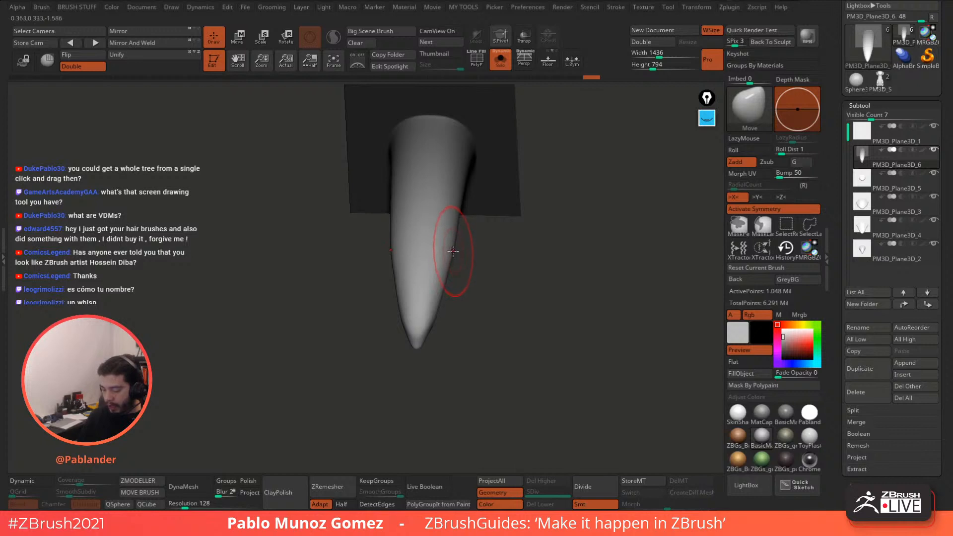
Step: Display the polyframe to examine the horn's mesh and hide it again
left_click(476, 58)
right_click_drag(489, 202, 455, 264)
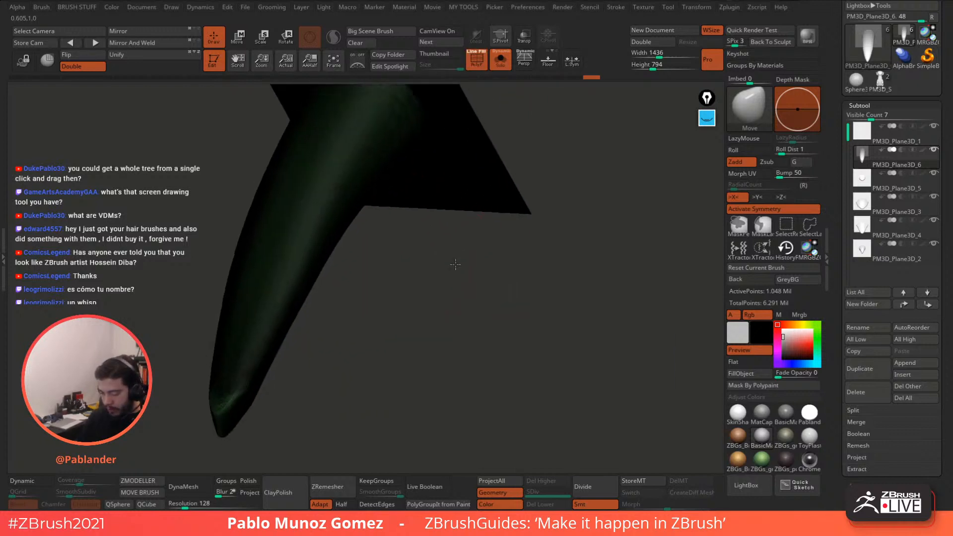
left_click(477, 59)
right_click_drag(474, 197, 495, 263)
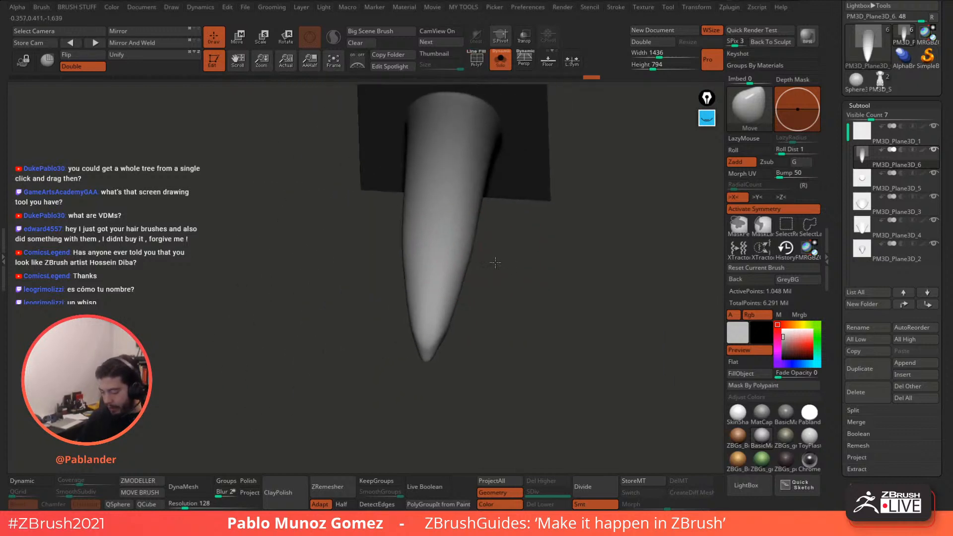
Step: Pull long symmetrical side spikes out of the horn's middle with the Move brush and fork each one downward
left_click_drag(479, 253, 631, 310)
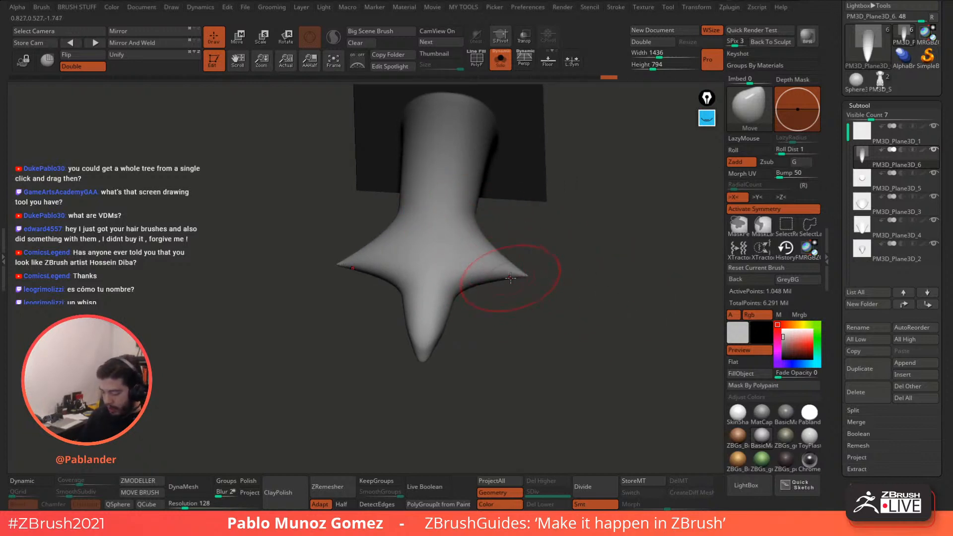
left_click_drag(510, 278, 640, 303)
mouse_move(575, 303)
right_mouse_down("ctrl")
mouse_move(569, 312)
mouse_move(580, 294)
right_mouse_up("ctrl")
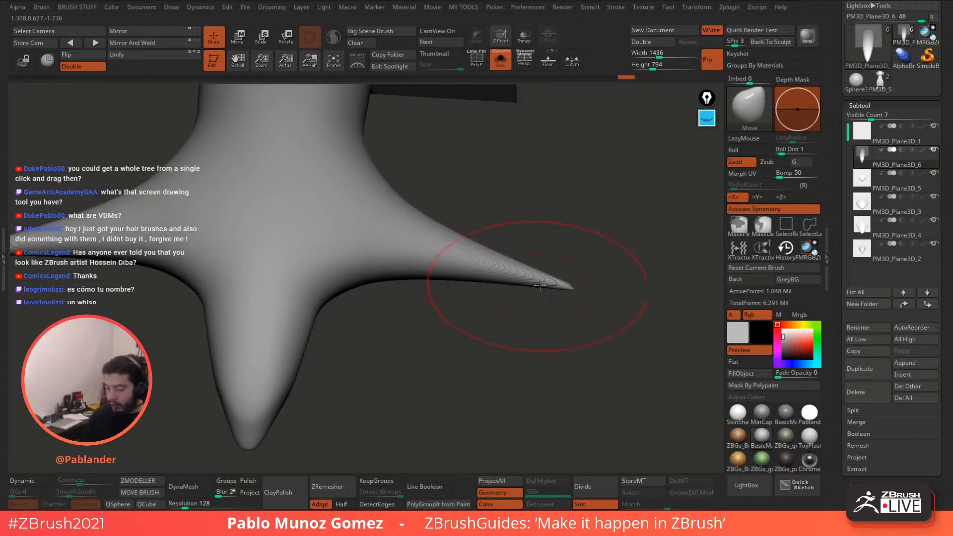
right_click_drag(511, 297, 501, 299)
mouse_move(484, 285)
left_mouse_down()
mouse_move(496, 425)
mouse_move(469, 373)
mouse_move(466, 414)
left_mouse_up()
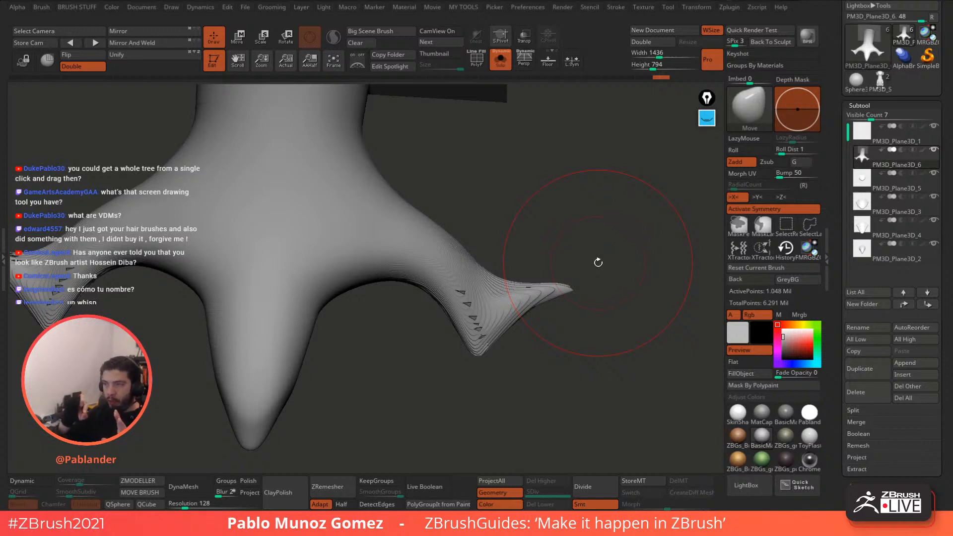
Step: Sketch a yellow perspective grid beside the model with the screen pen to represent the base plane
left_click(705, 124)
mouse_move(572, 197)
left_mouse_down()
mouse_move(522, 229)
mouse_move(581, 244)
mouse_move(644, 204)
mouse_move(581, 244)
mouse_move(603, 190)
left_mouse_up()
left_click_drag(559, 237, 627, 196)
mouse_move(543, 203)
left_mouse_down()
mouse_move(636, 220)
mouse_move(620, 229)
left_mouse_up()
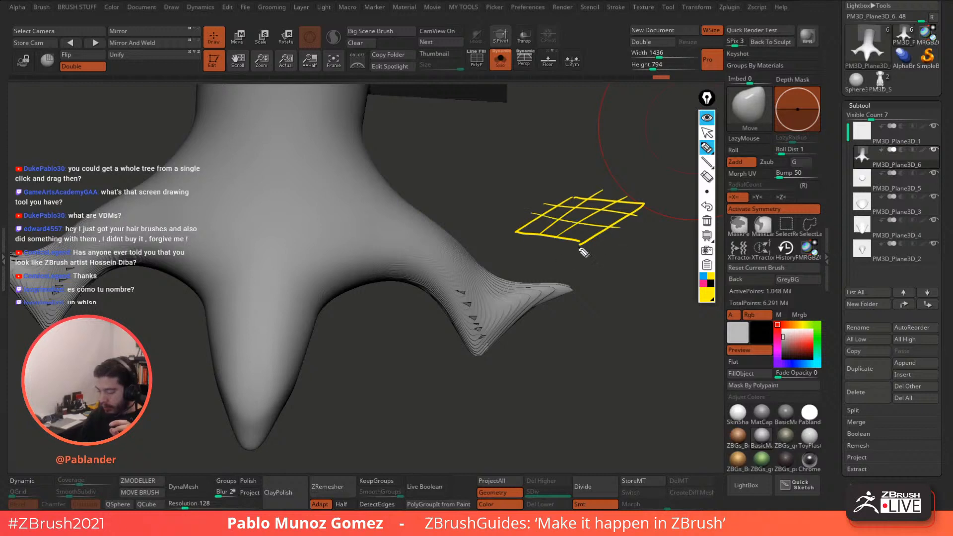
Step: Draw pink branching stems rising from the yellow grid, one single and one splitting into several twigs
left_click(703, 284)
mouse_move(558, 218)
left_mouse_down()
mouse_move(557, 194)
mouse_move(481, 159)
mouse_move(487, 136)
left_mouse_up()
mouse_move(607, 214)
left_mouse_down()
mouse_move(588, 162)
mouse_move(526, 98)
left_mouse_up()
left_click_drag(589, 162, 616, 120)
left_click_drag(558, 136, 596, 99)
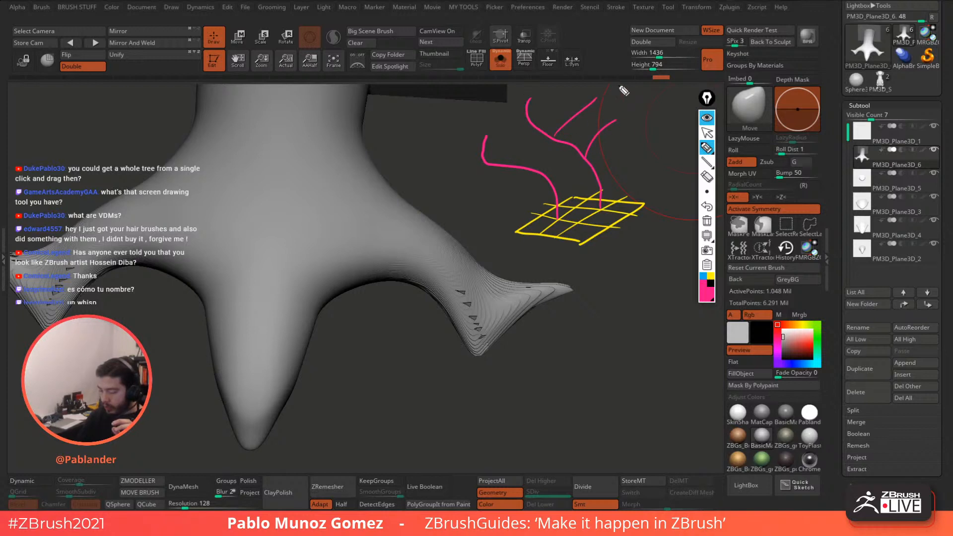
Step: Mark points on the pink branches in blue and connect them with straight lines to the grid below
left_click(703, 277)
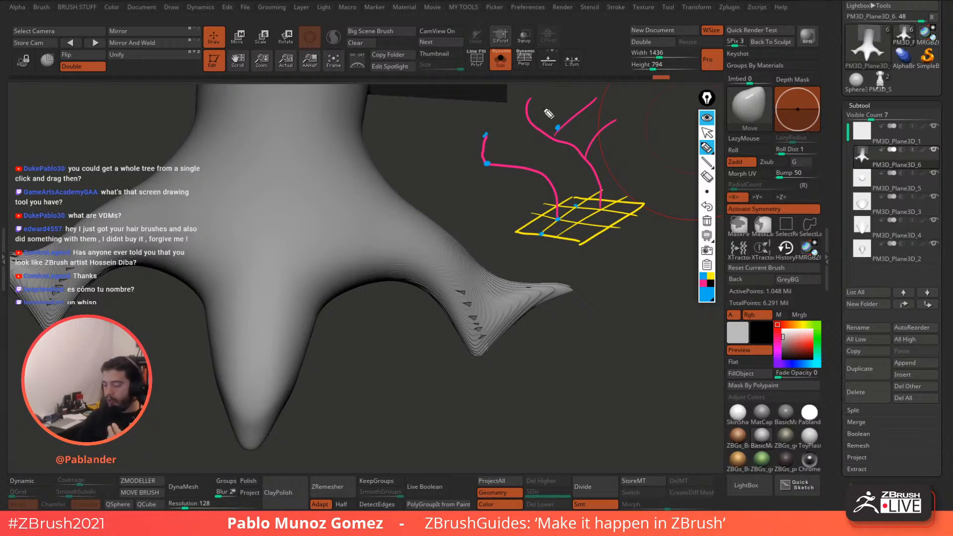
left_click_drag(485, 133, 572, 230)
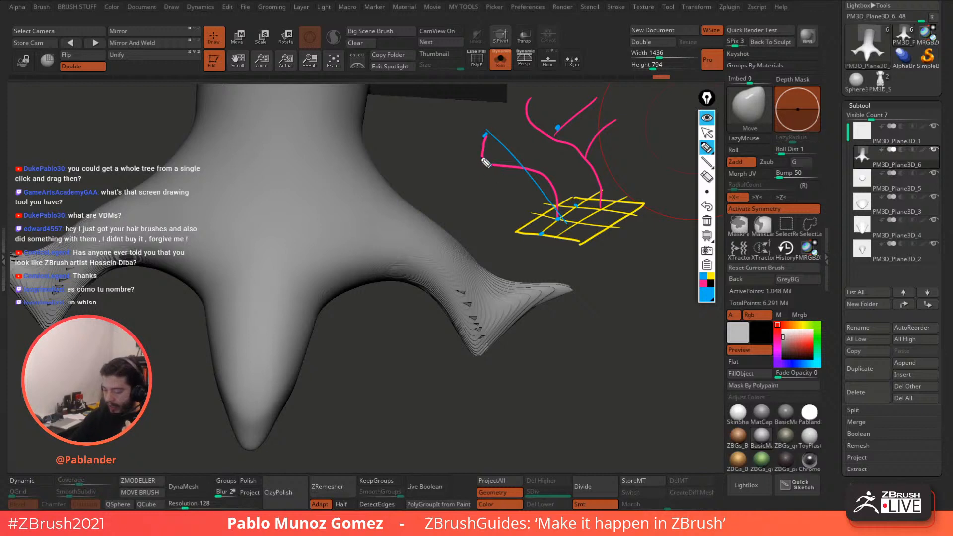
left_click_drag(485, 162, 550, 241)
left_click_drag(558, 128, 579, 214)
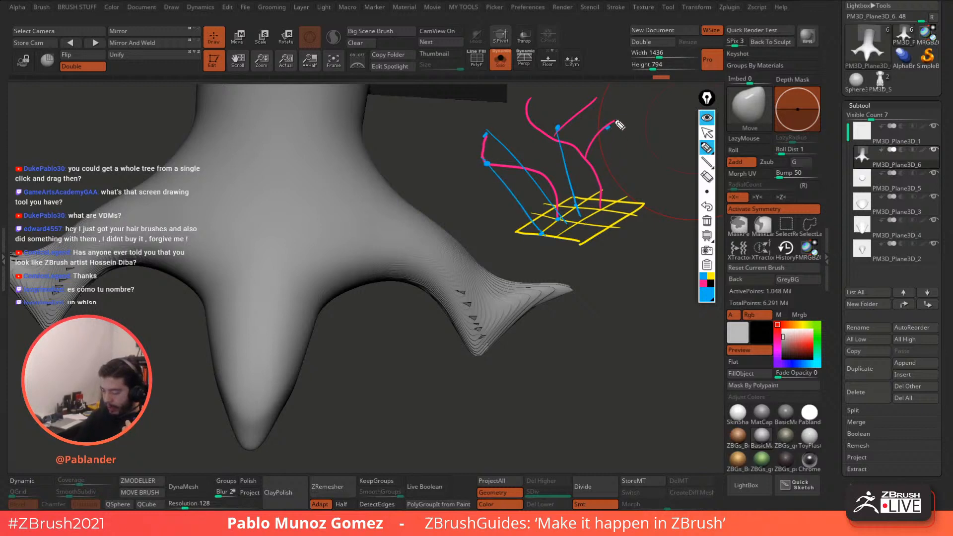
left_click_drag(615, 121, 590, 211)
left_click_drag(528, 101, 583, 205)
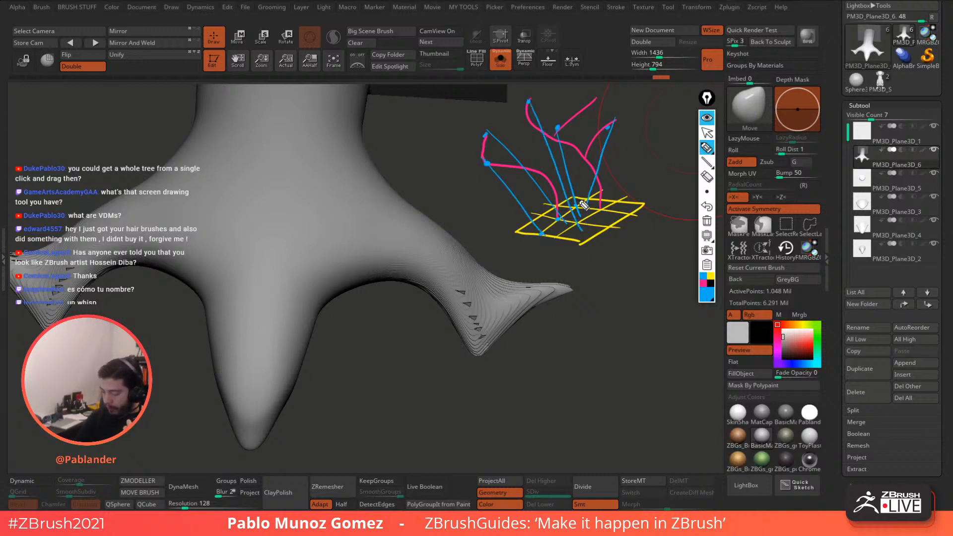
left_click_drag(624, 121, 613, 207)
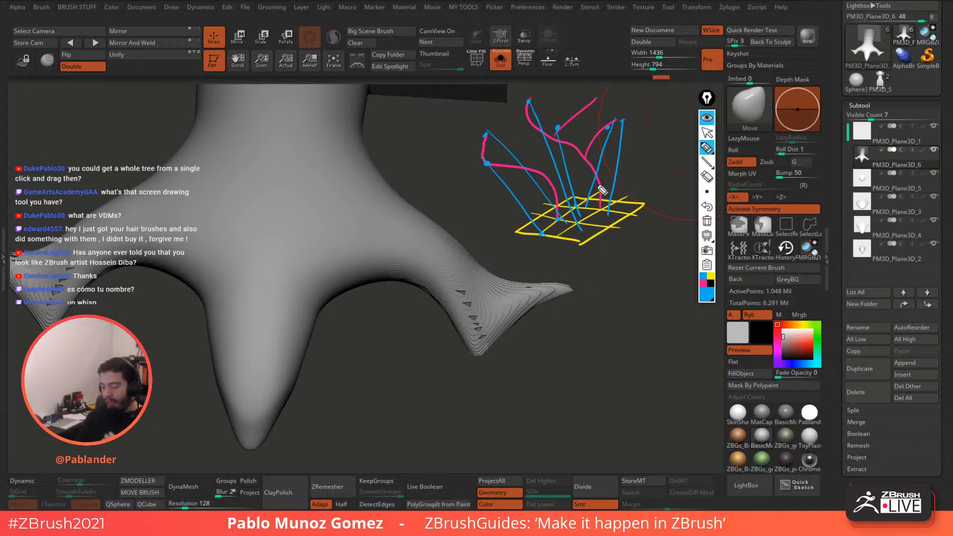
left_click_drag(548, 180, 547, 218)
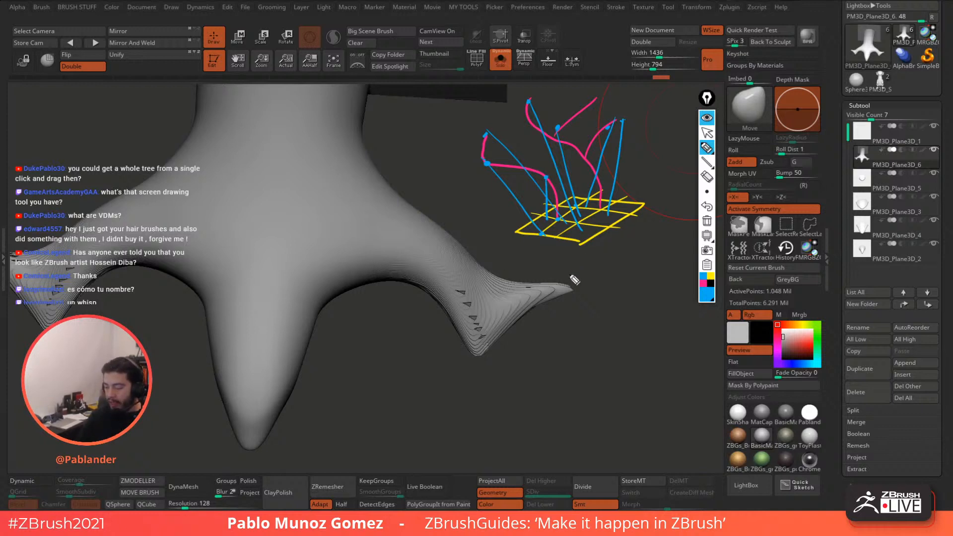
Step: Outline the upper and lower edges of the model's stretched, forked side branch in blue
mouse_move(574, 289)
left_mouse_down()
mouse_move(478, 361)
mouse_move(360, 288)
left_mouse_up()
left_click_drag(372, 220, 574, 289)
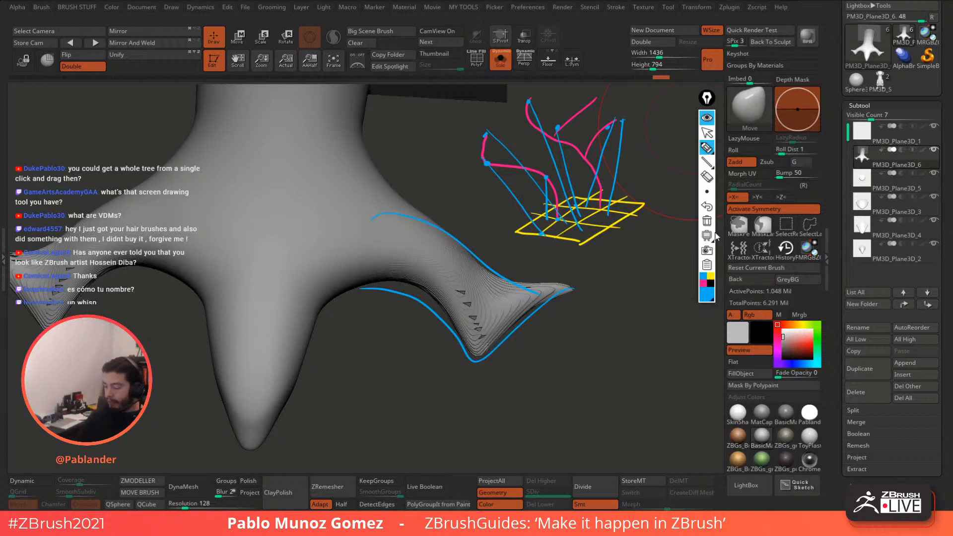
Step: Sketch a green plane in perspective below the grid drawing, with a forked horn shape rising from it
left_click(707, 292)
left_click(758, 199)
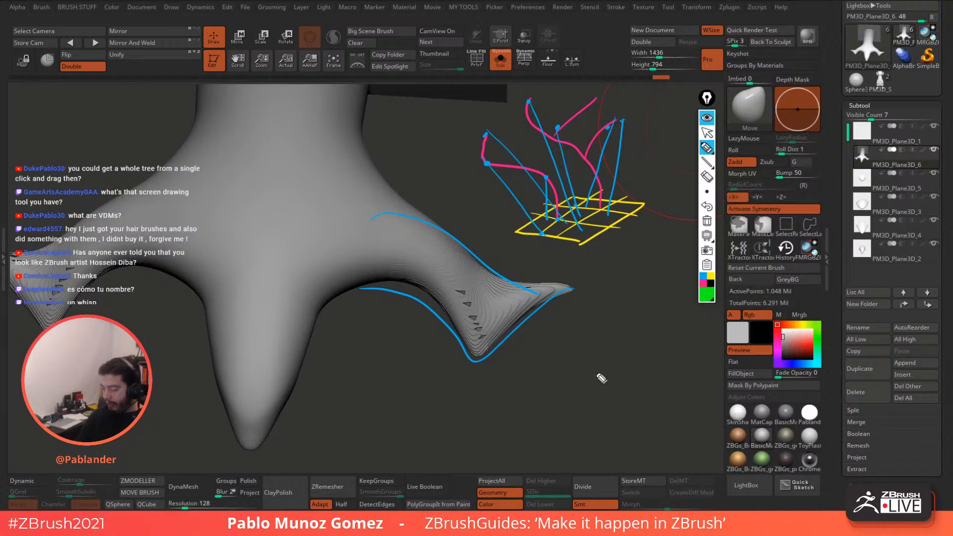
mouse_move(608, 356)
left_mouse_down()
mouse_move(553, 391)
mouse_move(626, 400)
mouse_move(675, 353)
mouse_move(626, 401)
left_mouse_up()
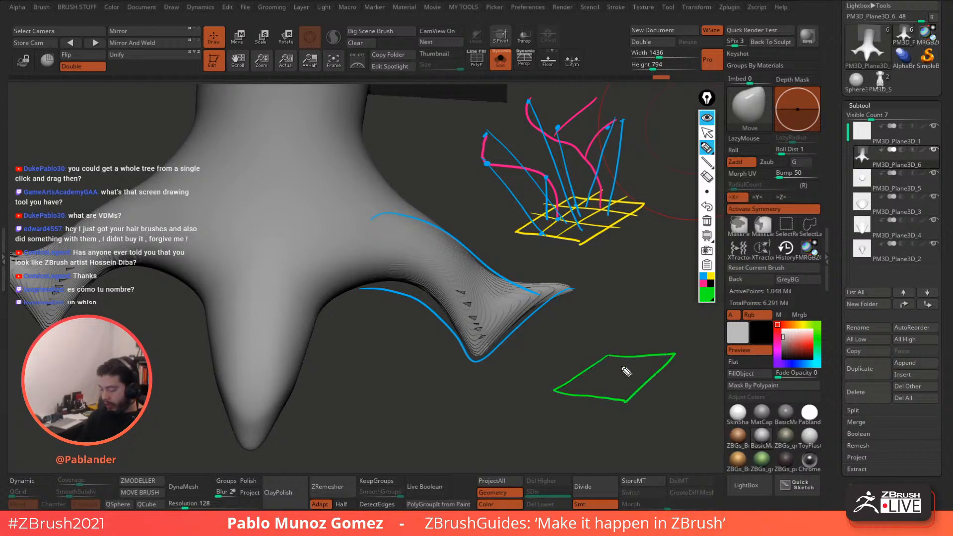
mouse_move(608, 370)
left_mouse_down()
mouse_move(608, 298)
mouse_move(615, 304)
mouse_move(638, 283)
mouse_move(628, 369)
left_mouse_up()
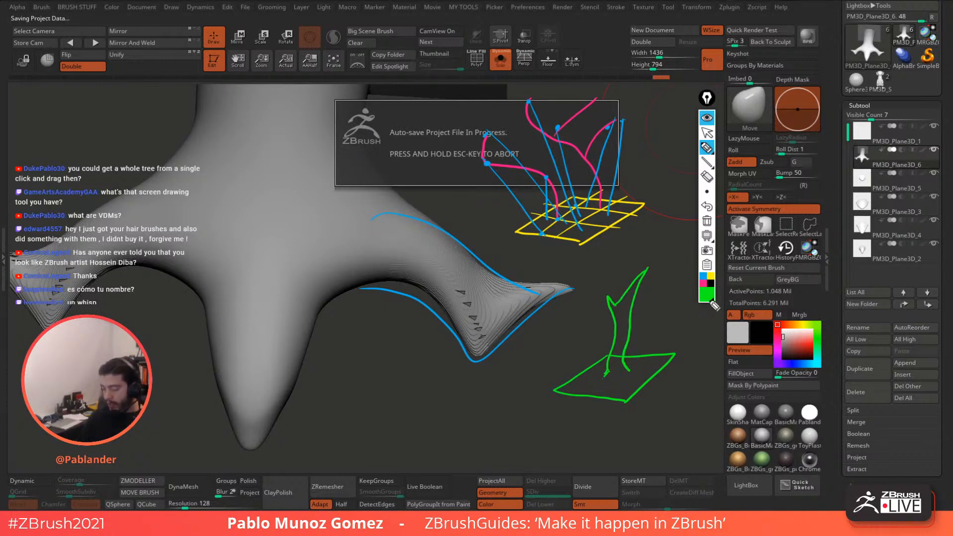
Step: Label the green horn sketch "VDM" and clear all the drawn annotations from the screen
mouse_move(648, 326)
left_mouse_down()
mouse_move(657, 322)
mouse_move(661, 335)
left_mouse_up()
left_click_drag(661, 323, 664, 337)
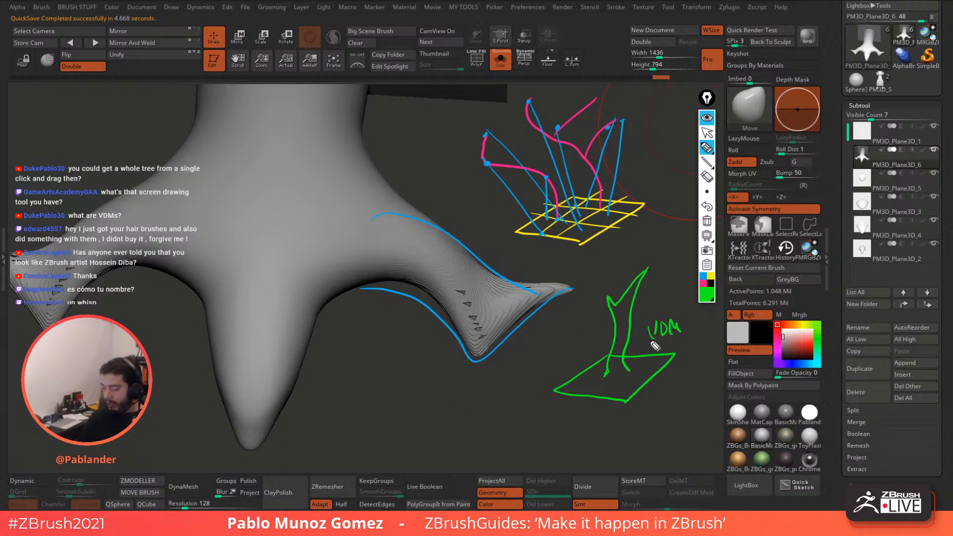
left_click_drag(606, 374, 607, 305)
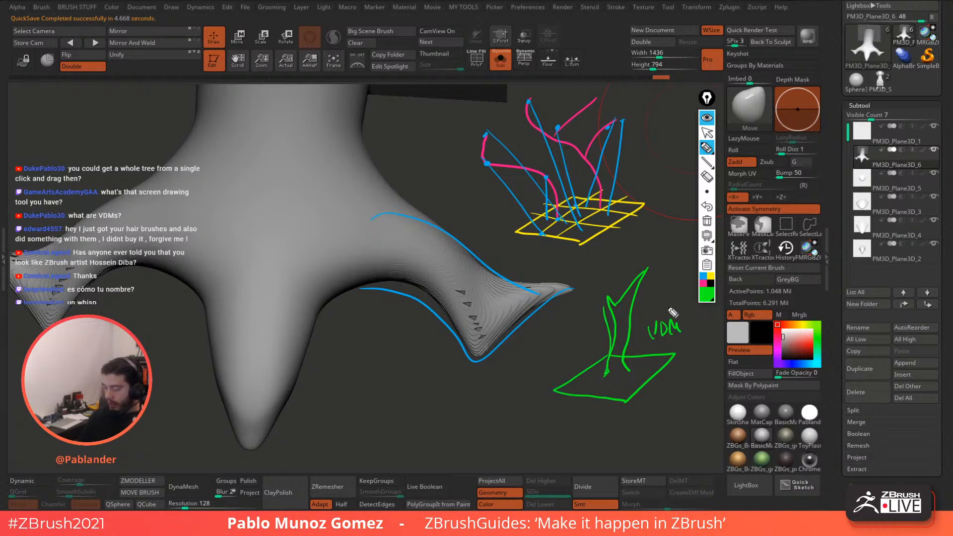
left_click(709, 221)
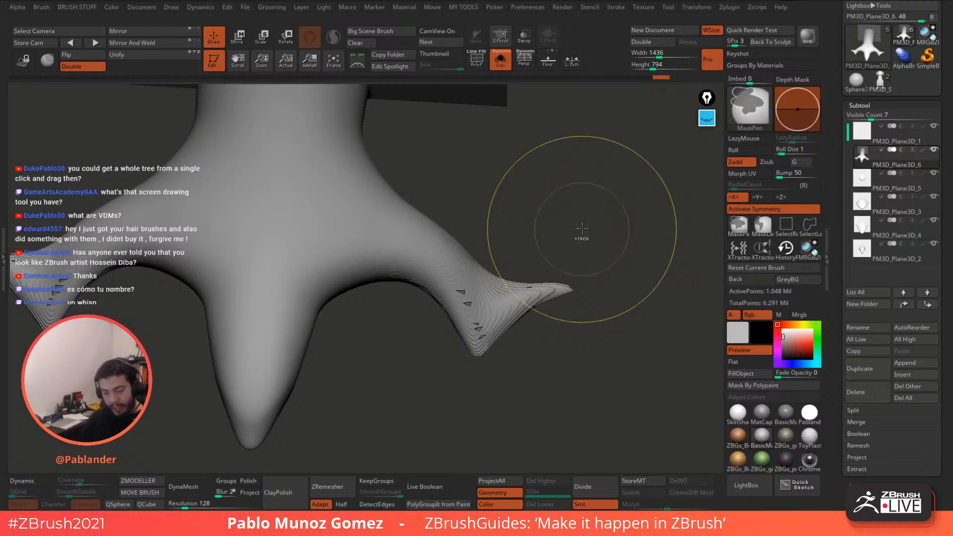
Step: Undo the side-branch sculpting on PM3D_Plane3D_6 back to the single horn rising from the plane
key("ctrl+z")
key("ctrl+z")
key("ctrl+z")
key("ctrl+z")
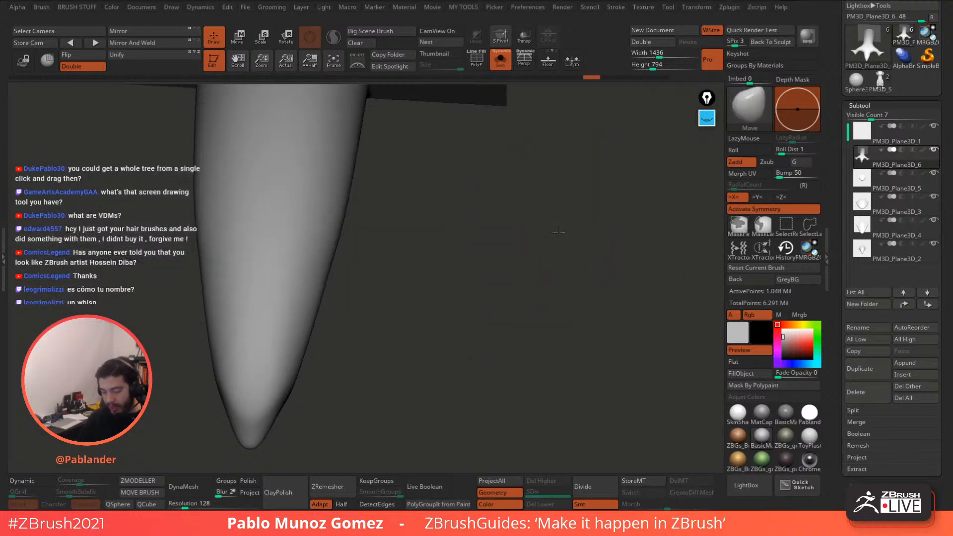
key("ctrl+z")
key("ctrl+z")
key("ctrl+z")
key("ctrl+z")
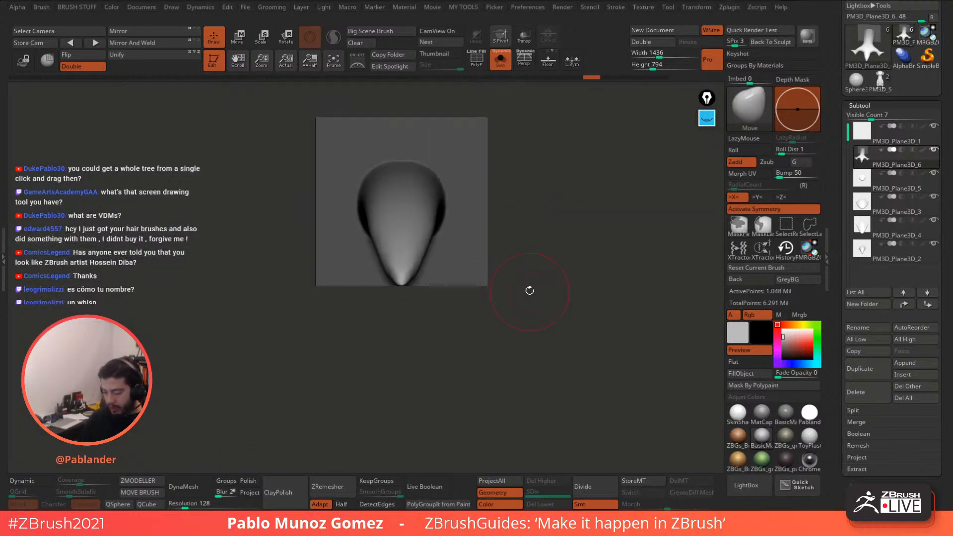
Step: Refine the horn's curved profile and narrow it toward the tip with the Move brush
mouse_move(454, 261)
right_mouse_down()
mouse_move(485, 250)
mouse_move(436, 259)
right_mouse_up()
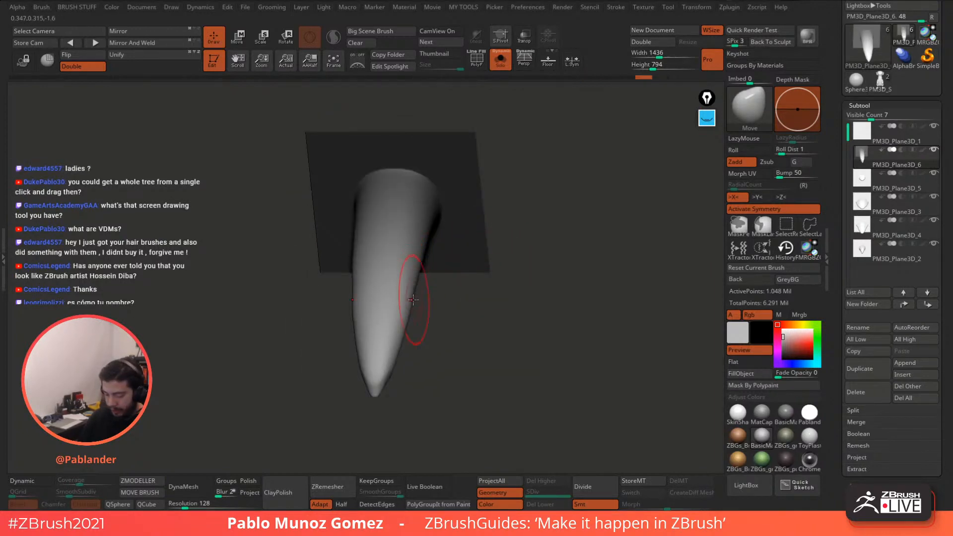
mouse_move(417, 262)
right_mouse_down()
mouse_move(438, 276)
mouse_move(424, 258)
mouse_move(432, 259)
mouse_move(419, 271)
right_mouse_up()
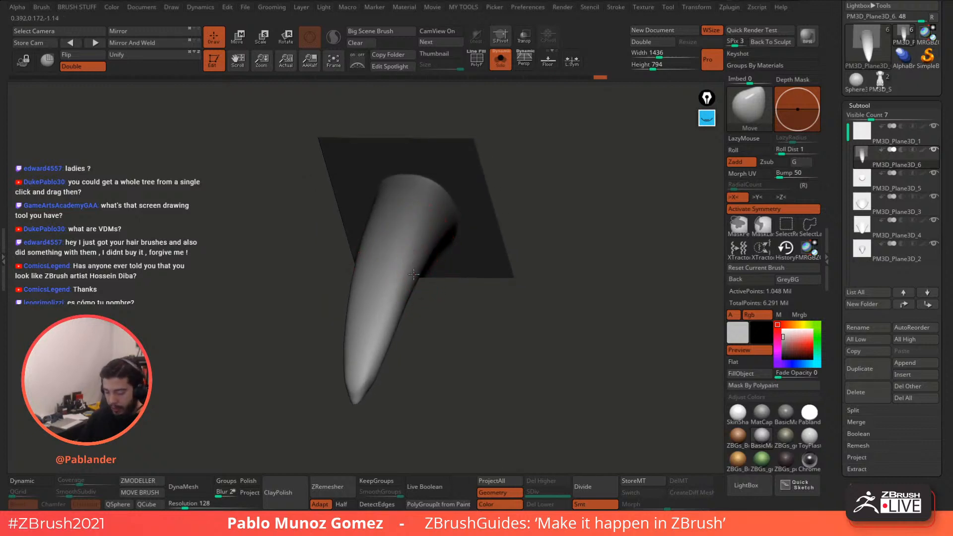
left_click_drag(395, 325, 375, 373)
mouse_move(441, 326)
right_mouse_down()
mouse_move(516, 266)
mouse_move(501, 280)
right_mouse_up()
mouse_move(491, 314)
left_mouse_down()
mouse_move(487, 333)
mouse_move(479, 316)
left_mouse_up()
right_click_drag(479, 316, 475, 318)
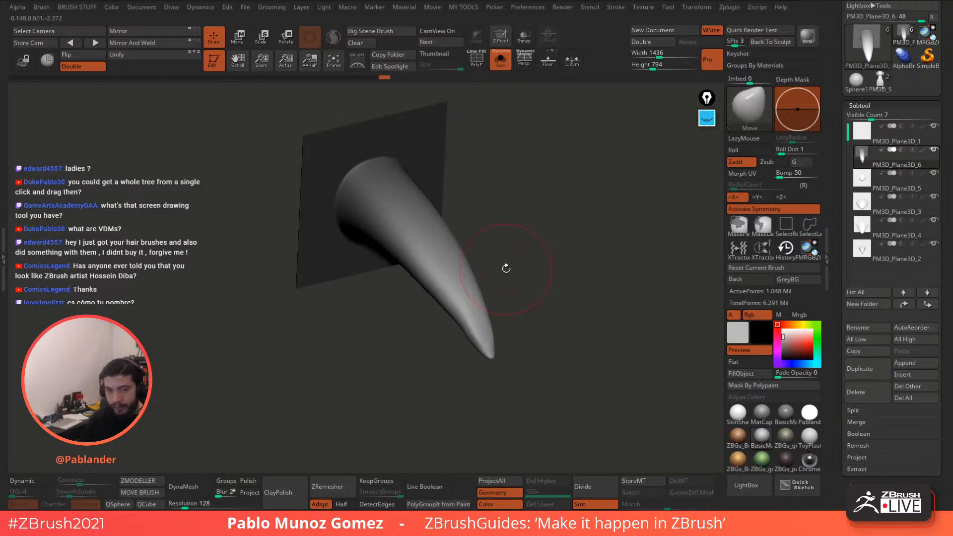
right_click_drag(506, 270, 469, 264)
right_click_drag(469, 265, 462, 302)
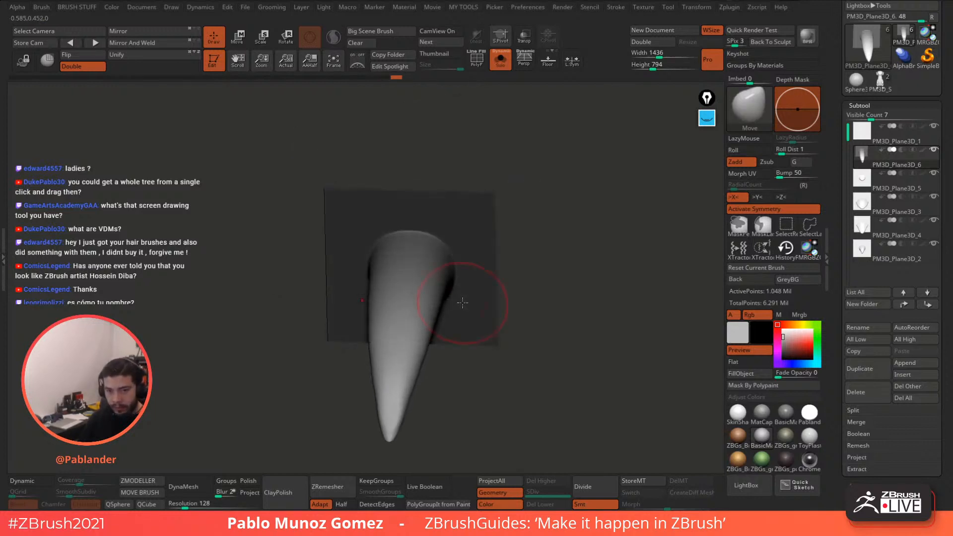
mouse_move(437, 333)
right_mouse_down("alt")
mouse_move(472, 287)
mouse_move(454, 323)
mouse_move(500, 323)
mouse_move(472, 286)
right_mouse_up("alt")
Step: Carve symmetrical grooves along the length of the horn with the DamStandard brush
key("space")
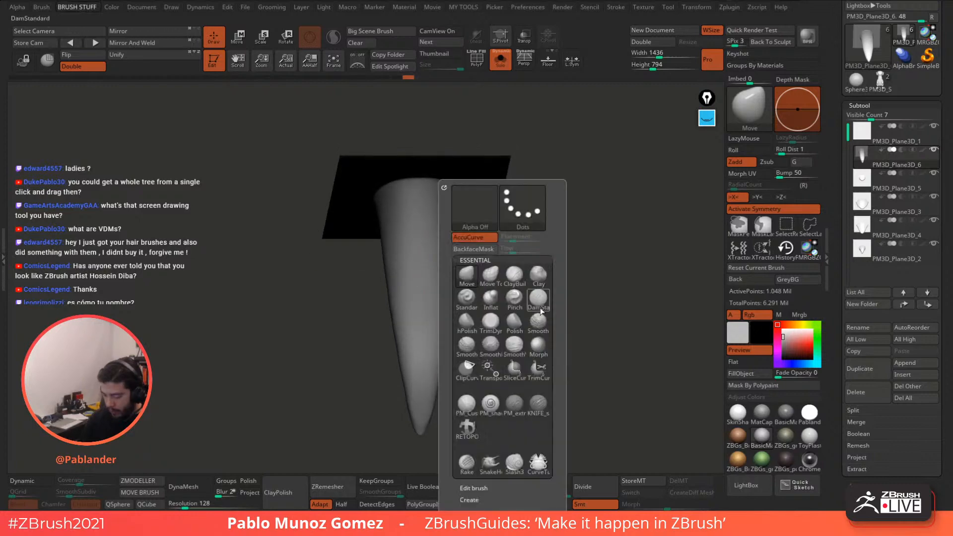
key("b")
key("d")
key("s")
right_click_drag(647, 205, 567, 235)
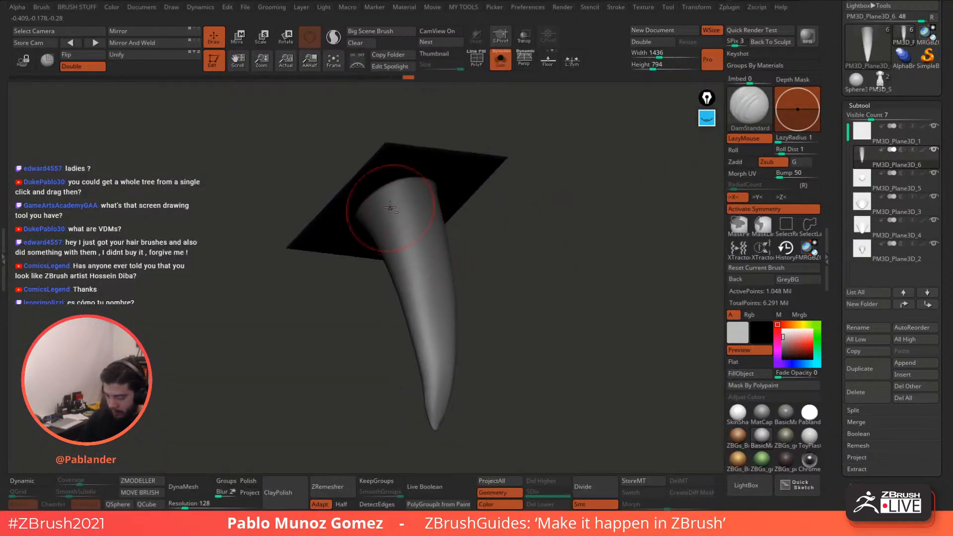
left_click_drag(407, 270, 432, 403, "alt")
left_click_drag(499, 300, 449, 280)
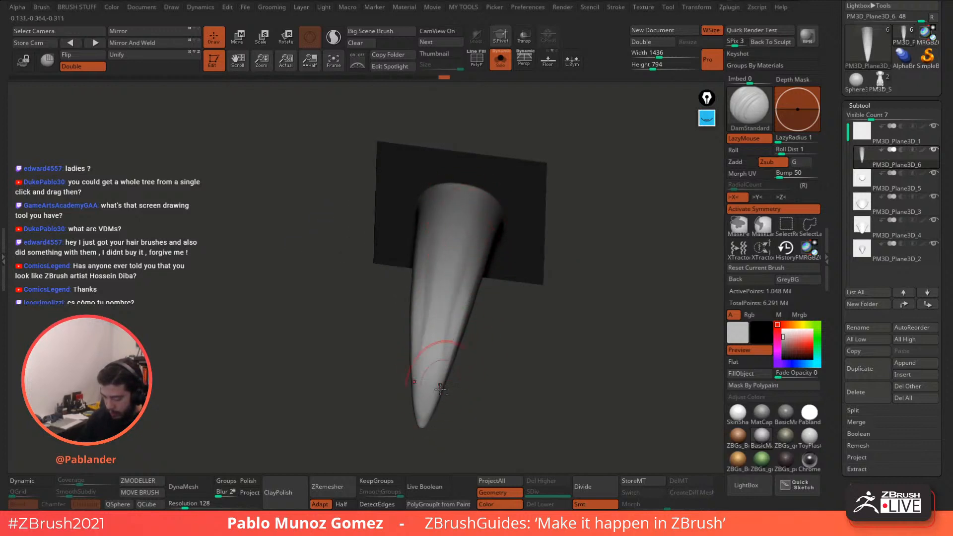
key("ctrl")
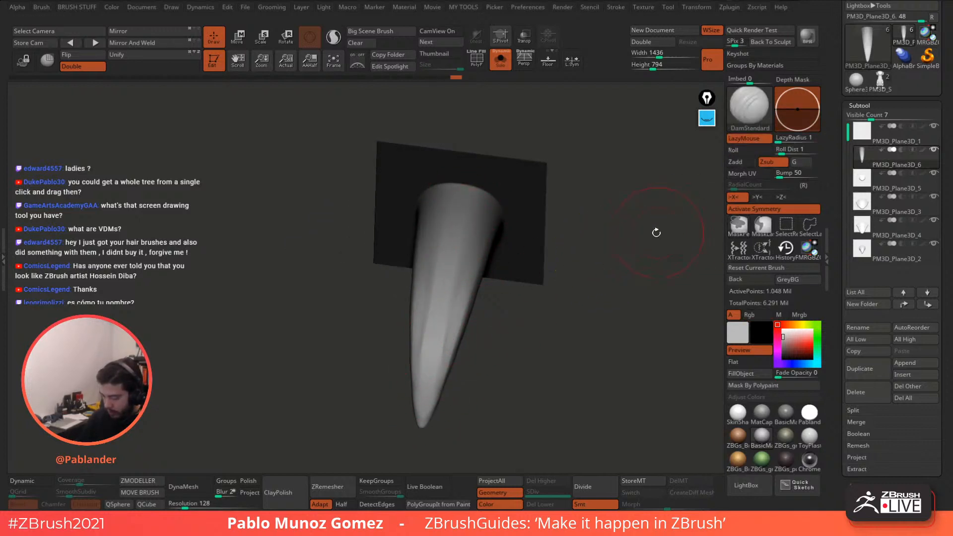
left_click_drag(655, 232, 615, 263, "ctrl")
Step: Turn off symmetry, carve irregular lengthwise grooves from the horn's base toward its tip, and soften them
mouse_move(498, 307)
left_mouse_down("alt")
mouse_move(462, 268)
mouse_move(464, 302)
left_mouse_up("alt")
key("space")
left_click_drag(489, 239, 480, 238)
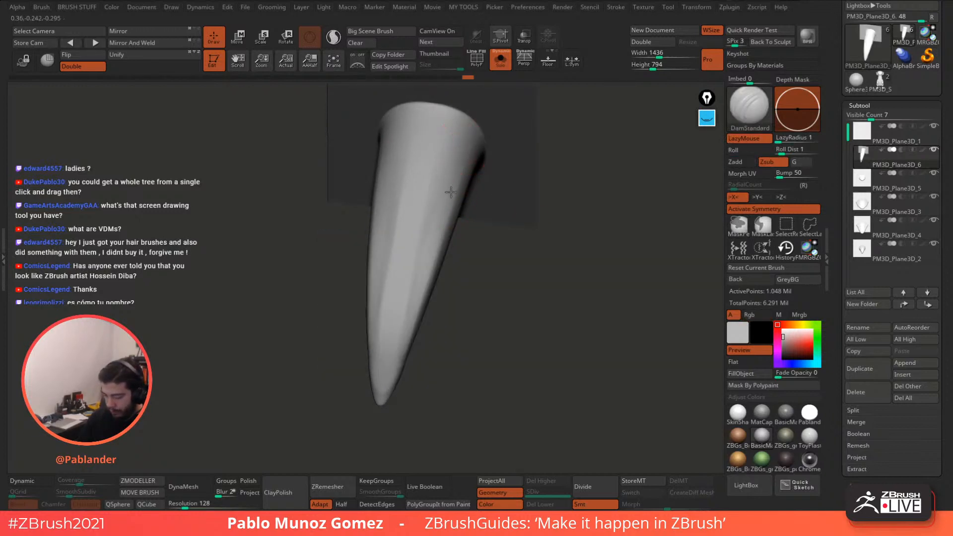
key("x")
left_click_drag(405, 135, 390, 254)
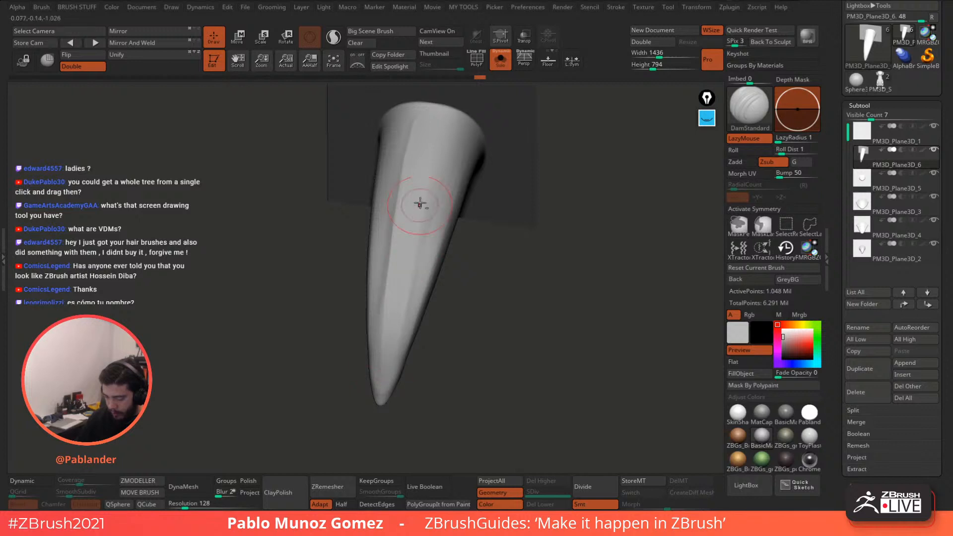
right_click_drag(419, 206, 432, 144)
left_click_drag(431, 136, 403, 378)
left_click_drag(454, 293, 423, 296)
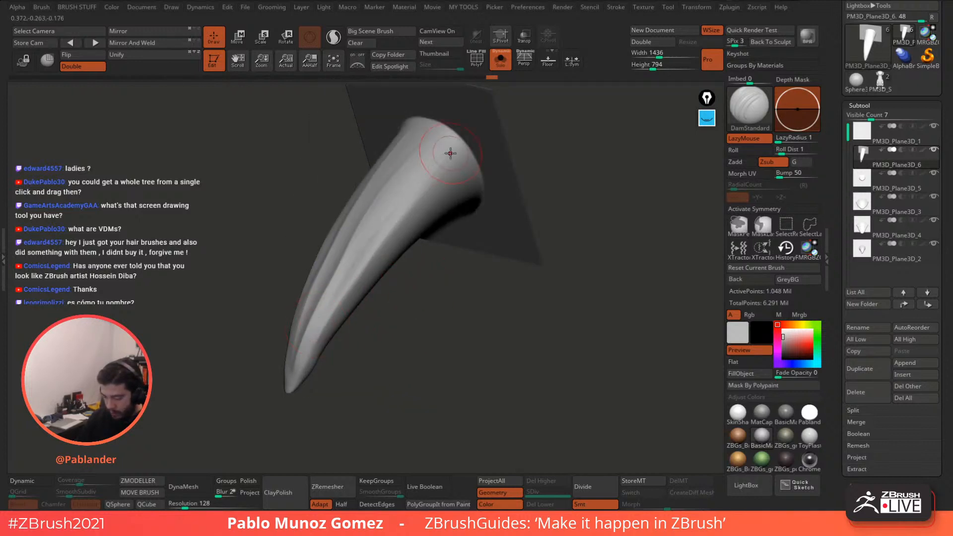
mouse_move(317, 322)
left_mouse_down()
mouse_move(370, 254)
mouse_move(438, 201)
mouse_move(380, 243)
mouse_move(314, 326)
left_mouse_up()
right_click_drag(314, 326, 342, 290)
left_click_drag(342, 290, 312, 346, "shift")
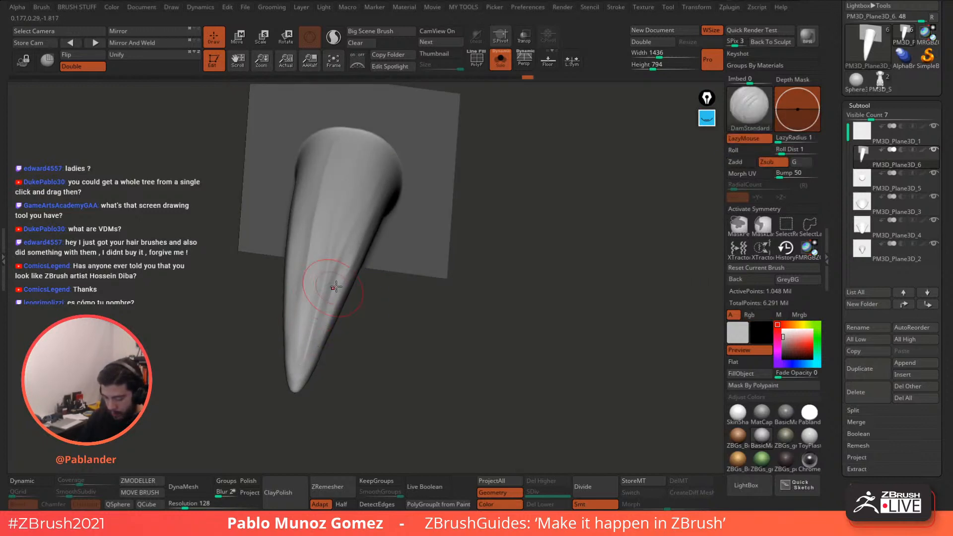
Step: Build up volume along the horn's body using the Clay brush with X symmetry on
right_click_drag(312, 345, 340, 199)
mouse_move(358, 222)
left_mouse_down()
mouse_move(369, 198)
mouse_move(496, 186)
mouse_move(521, 171)
left_mouse_up()
key("b")
left_click(560, 272)
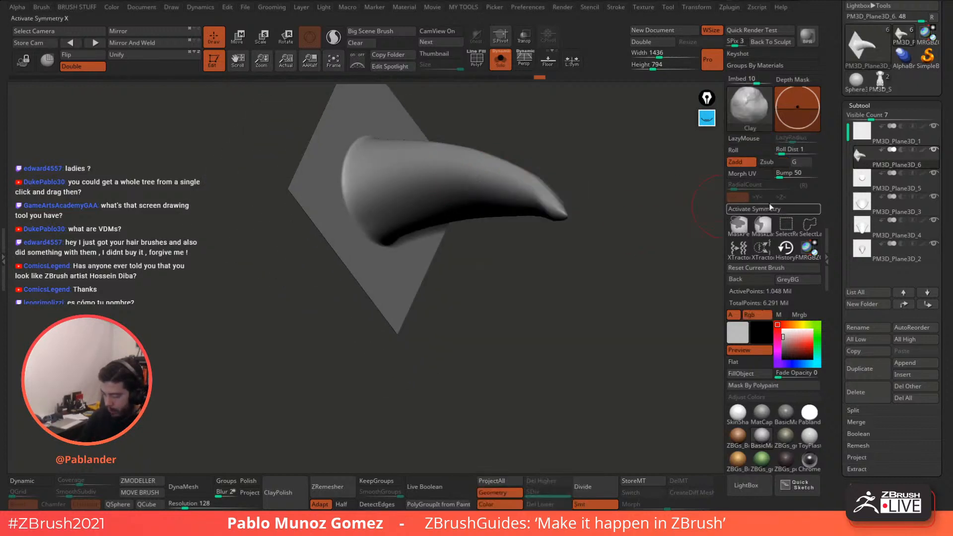
left_click(769, 207)
mouse_move(466, 255)
left_mouse_down()
mouse_move(379, 202)
mouse_move(412, 236)
mouse_move(390, 245)
mouse_move(385, 231)
mouse_move(409, 224)
mouse_move(456, 159)
mouse_move(433, 200)
left_mouse_up()
mouse_move(376, 240)
left_mouse_down()
mouse_move(429, 258)
mouse_move(534, 197)
mouse_move(543, 249)
mouse_move(514, 204)
mouse_move(534, 162)
mouse_move(506, 148)
mouse_move(492, 155)
left_mouse_up()
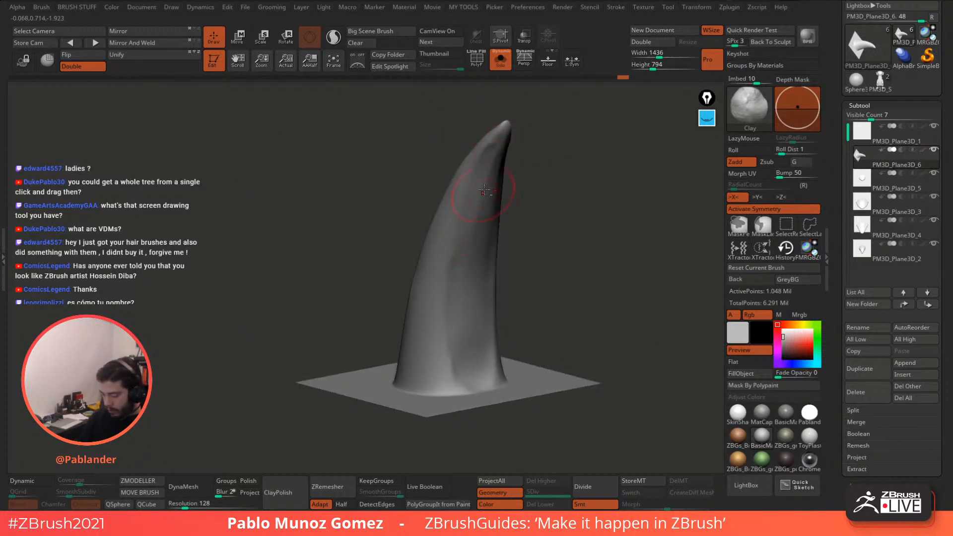
Step: Add clay near the horn's tip and smooth the surface down toward the base
left_click_drag(484, 191, 506, 144)
key("shift")
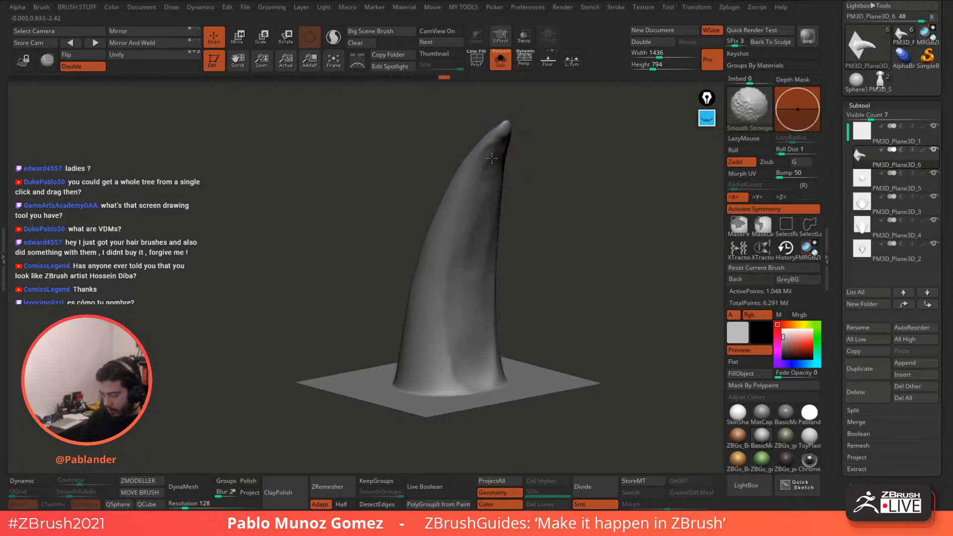
left_click_drag(479, 189, 452, 316)
key("shift")
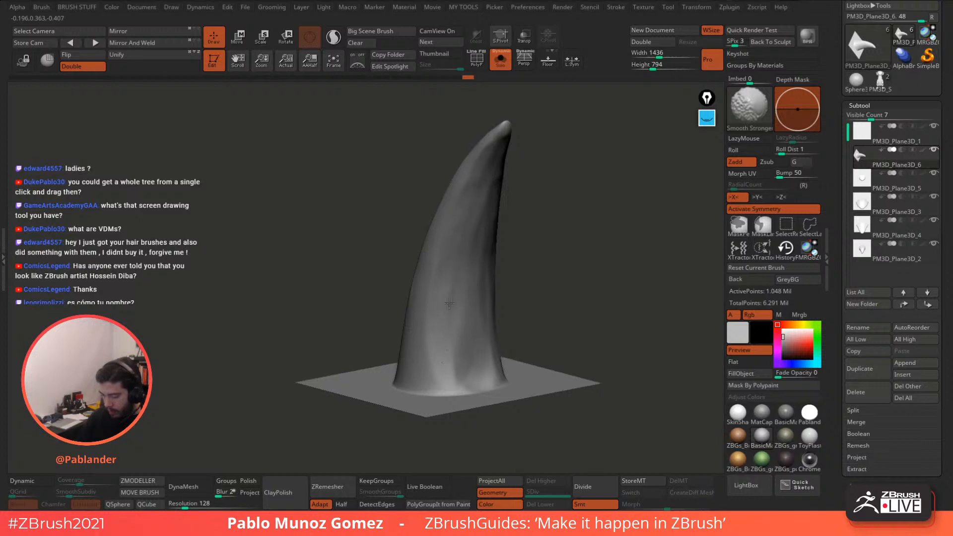
Step: Build symmetrical lumpy ridges around the horn's base with the Clay brush and smooth their transitions
mouse_move(514, 140)
left_mouse_down()
mouse_move(547, 250)
mouse_move(531, 276)
mouse_move(506, 219)
mouse_move(529, 233)
mouse_move(484, 270)
mouse_move(488, 251)
mouse_move(480, 251)
mouse_move(501, 247)
mouse_move(475, 238)
left_mouse_up()
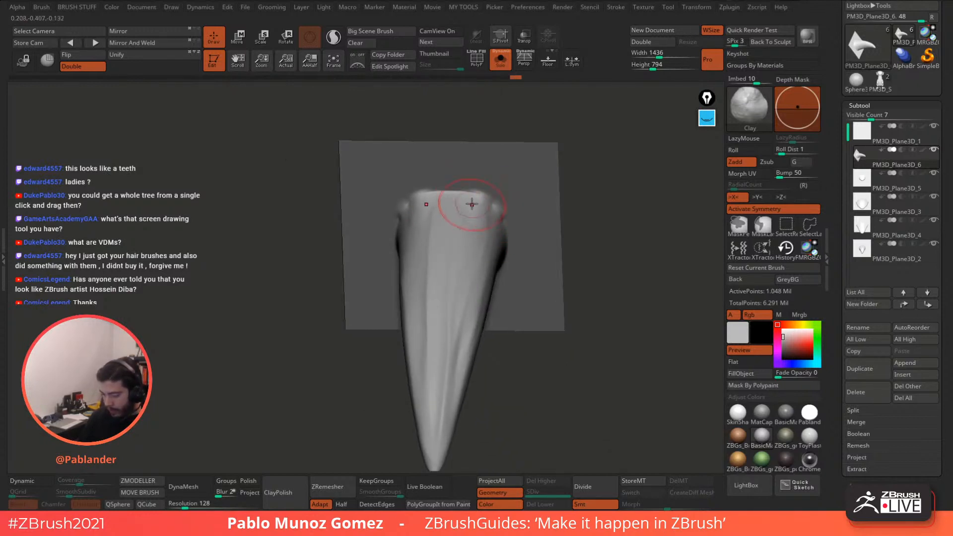
left_click_drag(471, 194, 496, 208)
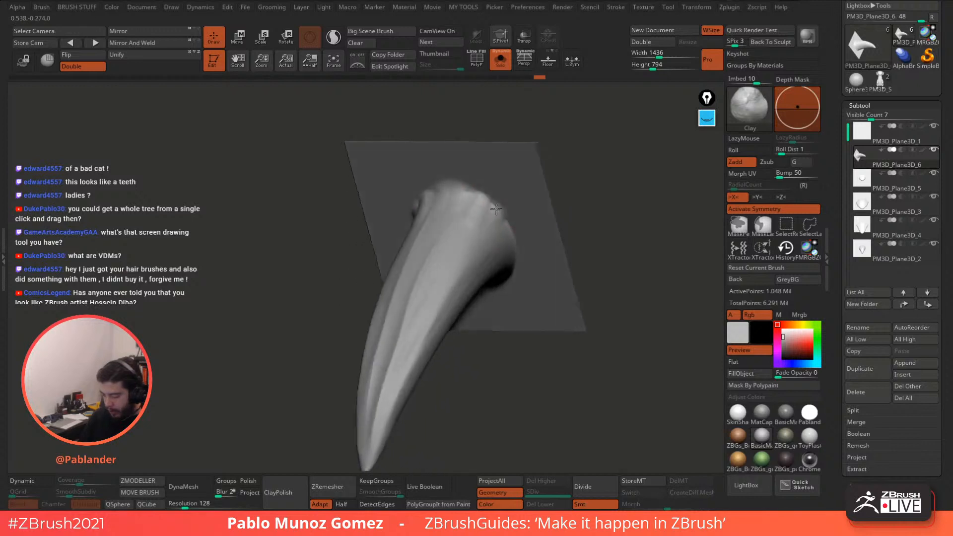
right_click_drag(496, 209, 460, 283)
mouse_move(481, 195)
left_mouse_down()
mouse_move(470, 206)
mouse_move(495, 207)
mouse_move(488, 221)
left_mouse_up()
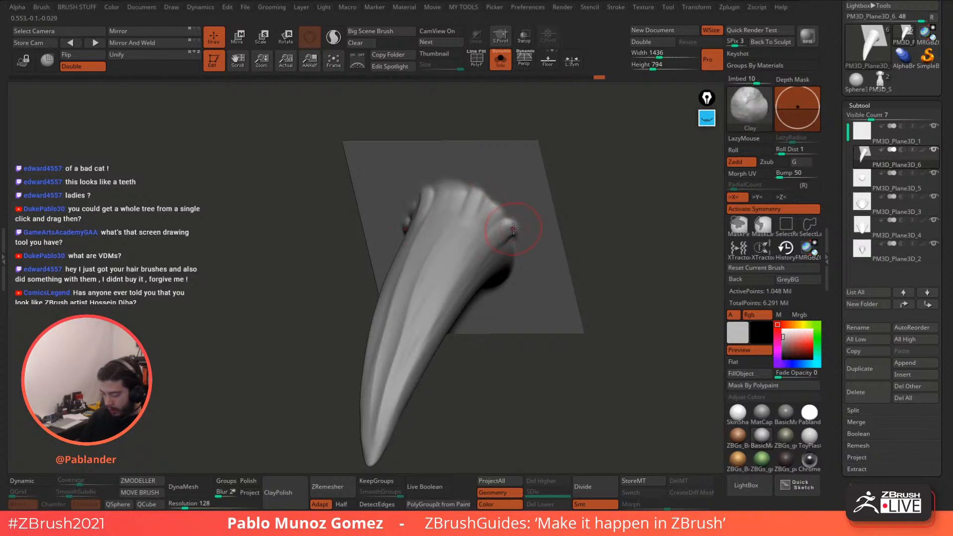
mouse_move(499, 225)
left_mouse_down("shift")
mouse_move(480, 202)
mouse_move(455, 226)
mouse_move(468, 207)
left_mouse_up("shift")
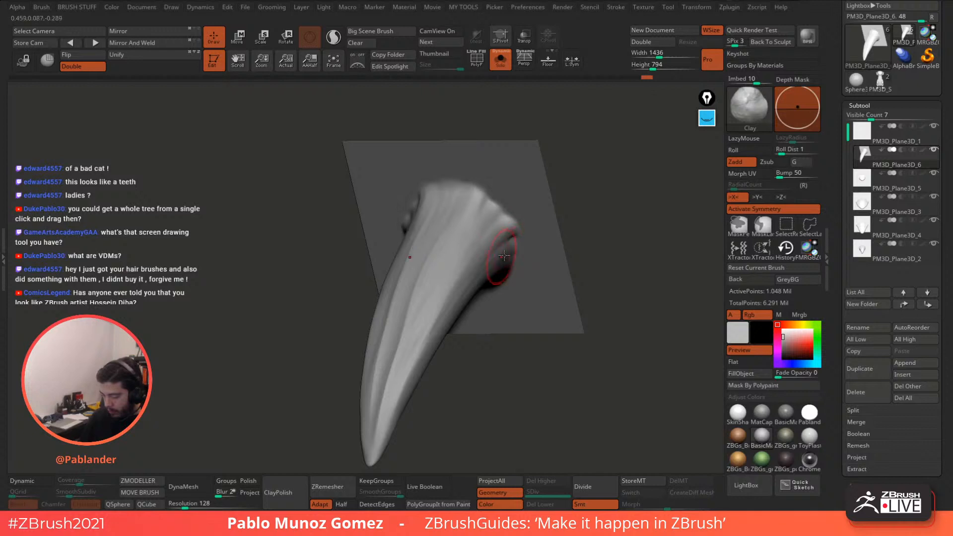
right_click_drag(504, 255, 486, 246)
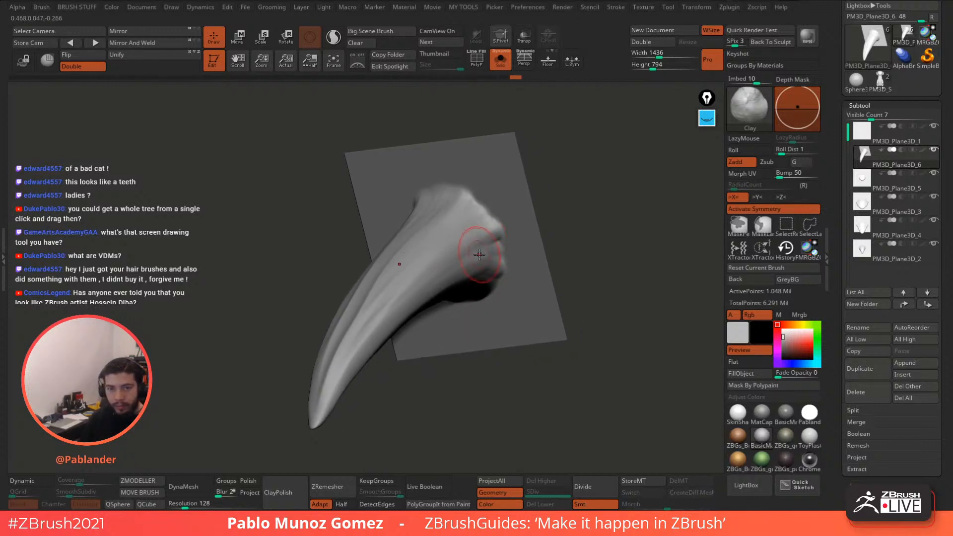
left_click_drag(479, 255, 490, 267, "shift")
mouse_move(485, 239)
right_mouse_down("shift")
mouse_move(466, 228)
mouse_move(524, 188)
mouse_move(499, 212)
right_mouse_up("shift")
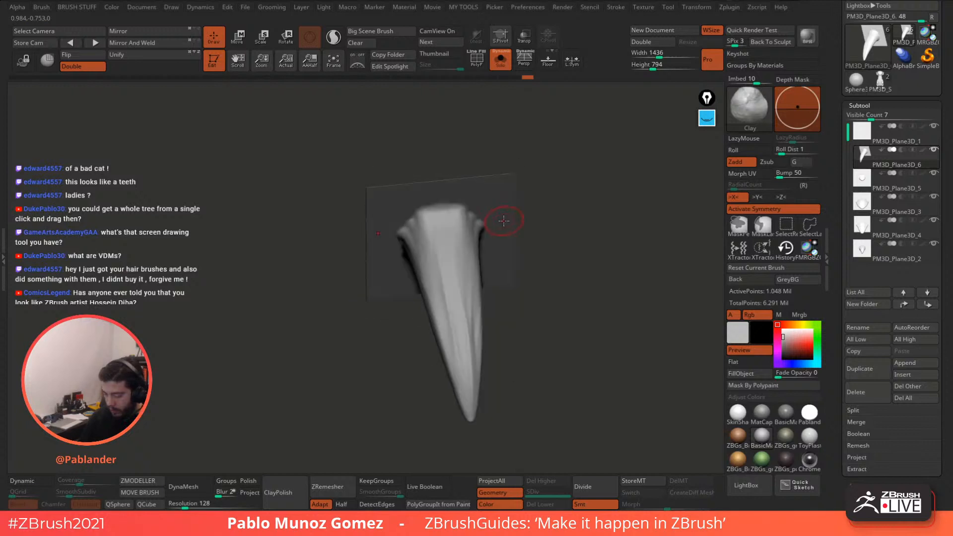
Step: Flatten the horn's surface into subtle planes with the TrimDynamic brush
key("b")
key("t")
key("d")
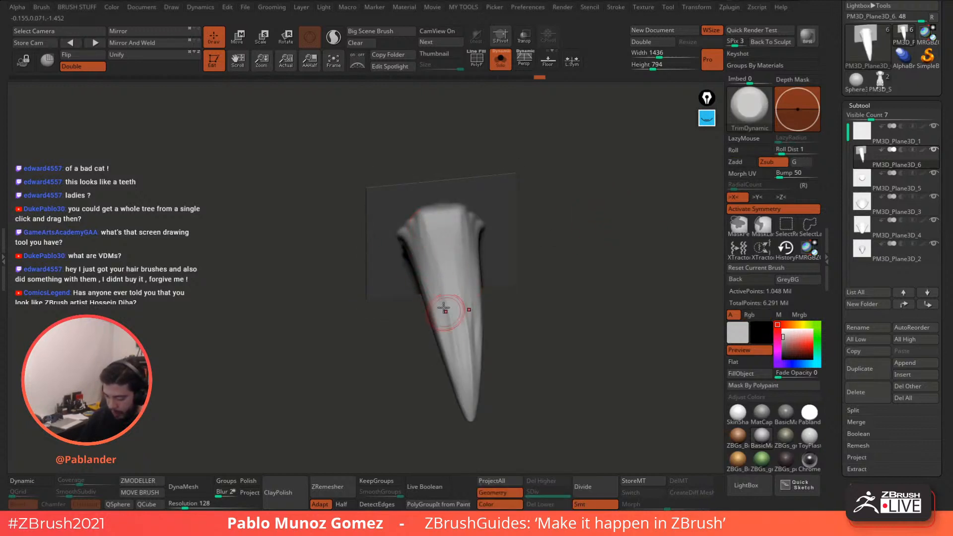
mouse_move(440, 304)
right_mouse_down()
mouse_move(459, 271)
mouse_move(425, 272)
right_mouse_up()
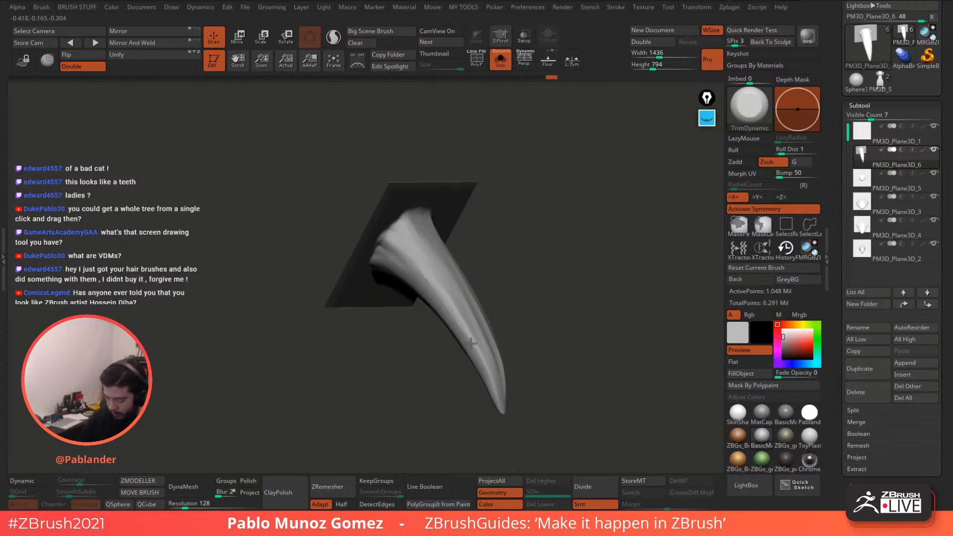
right_click_drag(534, 303, 474, 270)
right_click_drag(453, 341, 714, 210)
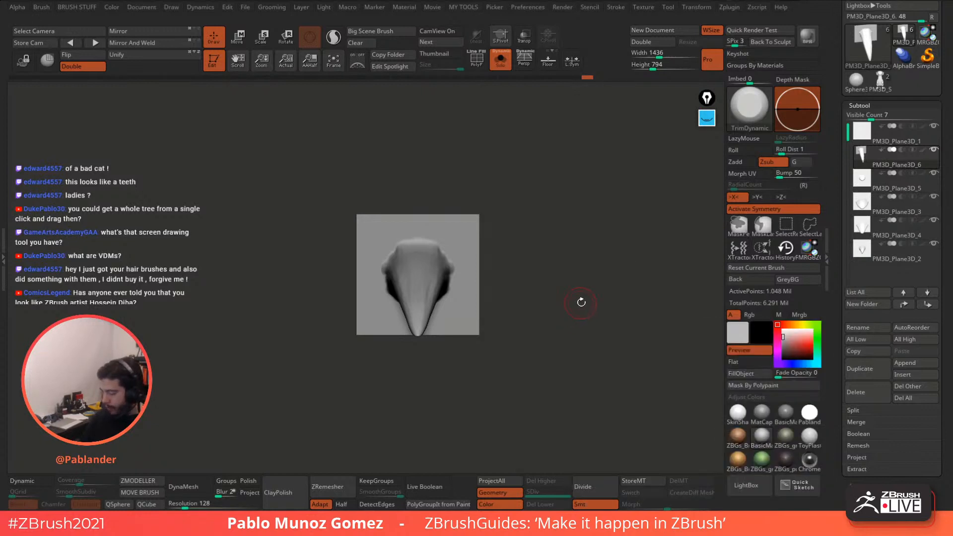
Step: Compare the flat plane with the sculpted horn subtool and make PM3D_Plane3D_1 the active subtool
mouse_move(937, 147)
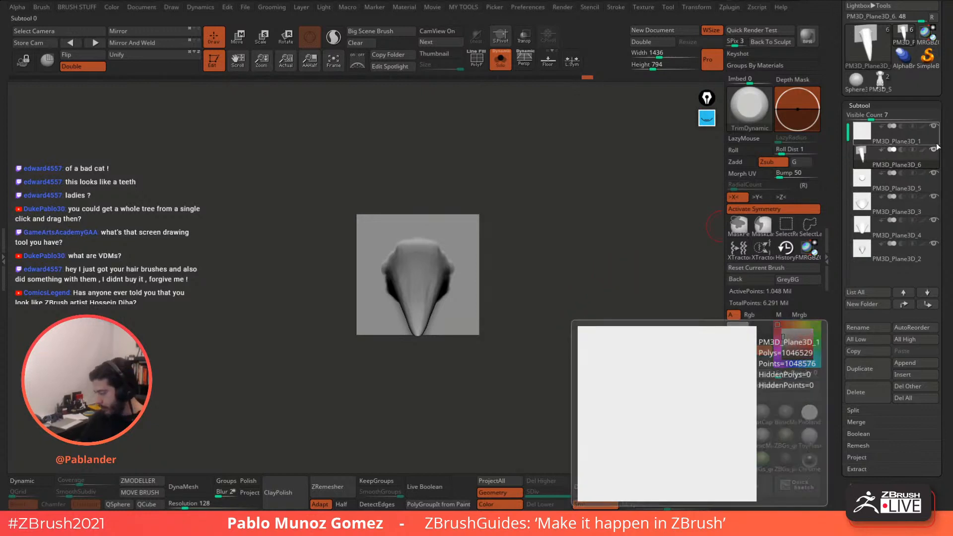
left_click(913, 137)
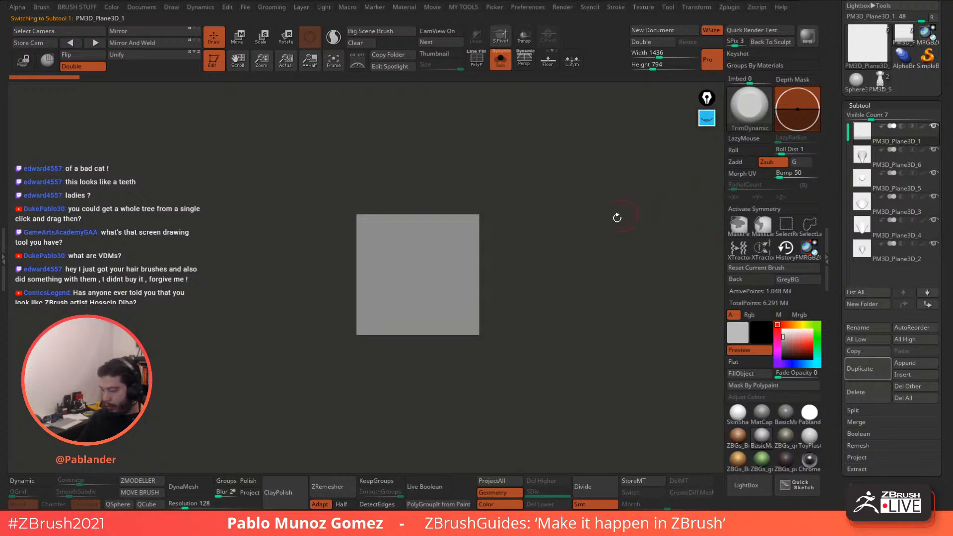
left_click_drag(584, 244, 574, 237)
mouse_move(519, 262)
left_mouse_down()
mouse_move(524, 275)
mouse_move(521, 255)
left_mouse_up()
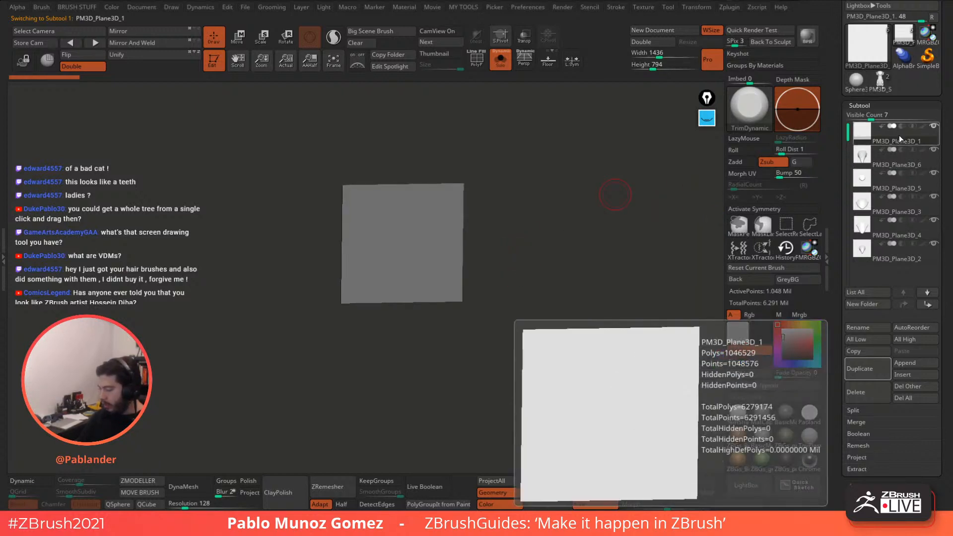
left_click(906, 153)
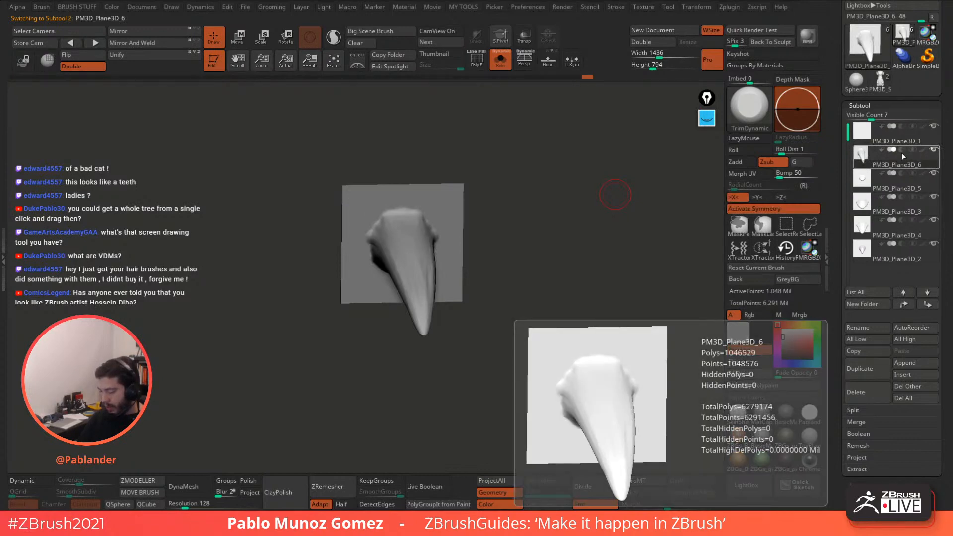
left_click(893, 138)
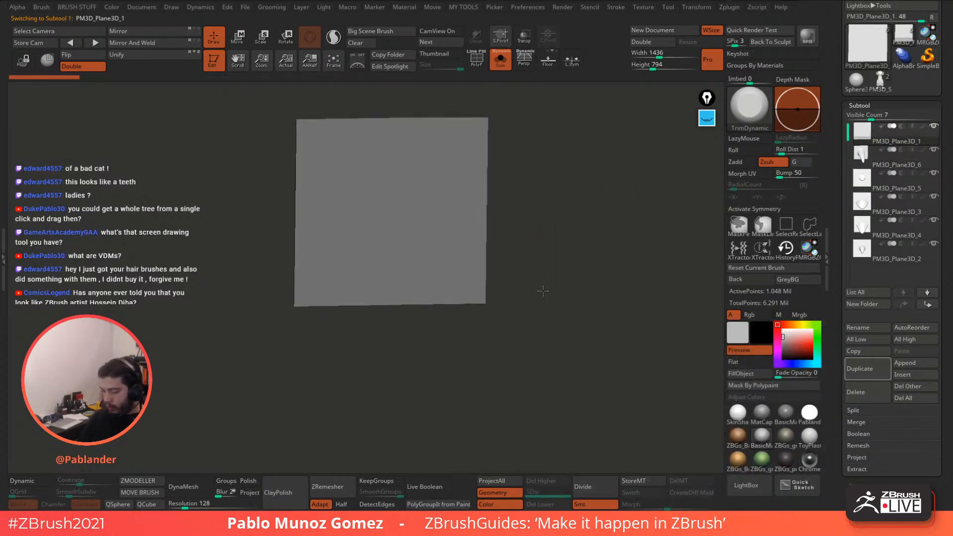
Step: Switch to the creature tool and view the full figure from a three-quarter angle
left_click(879, 81)
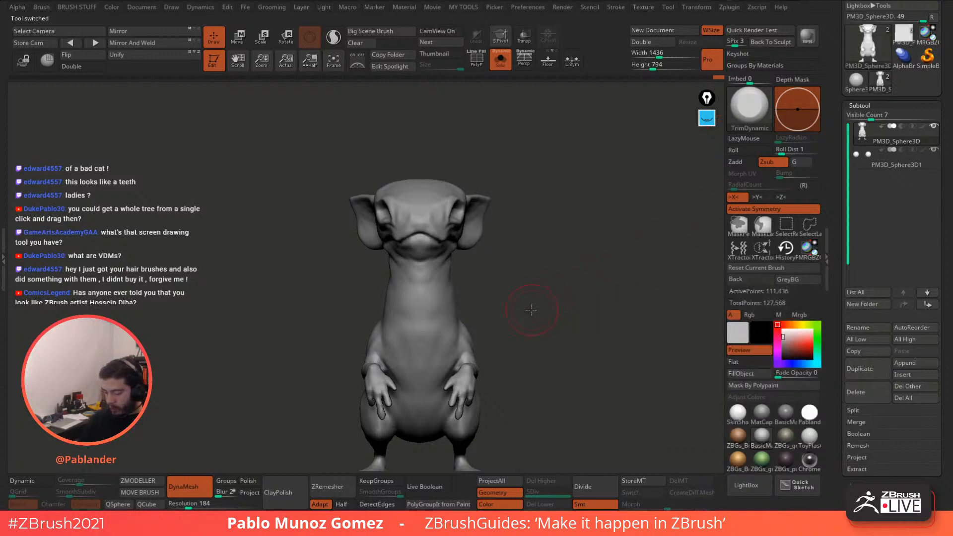
left_click_drag(531, 309, 561, 272, "alt")
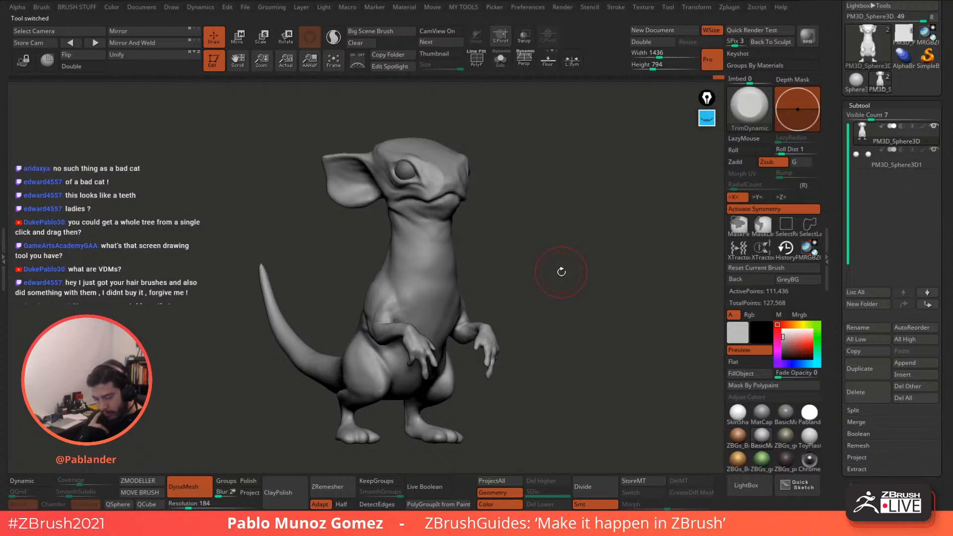
key("shift+s")
key("shift+s")
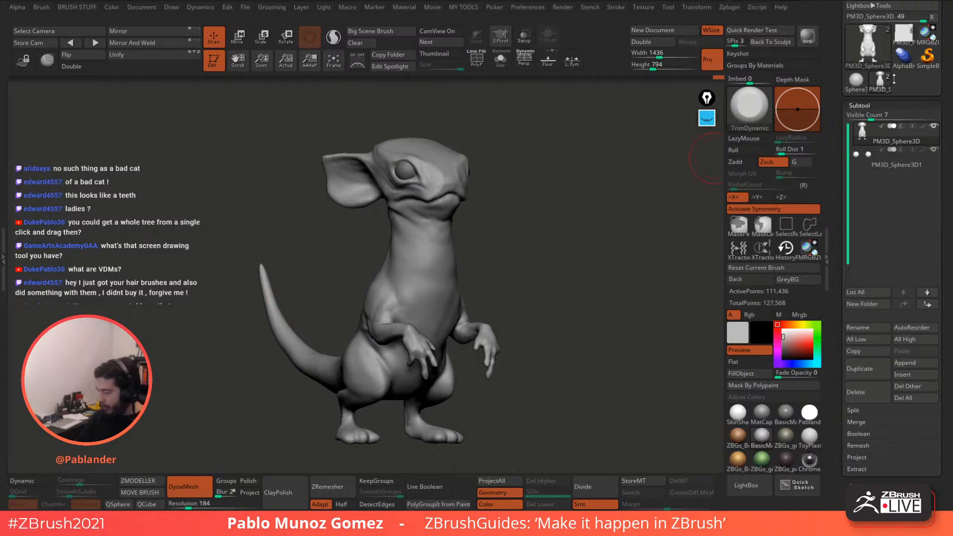
Step: Switch back to the plane tool and isolate the flat PM3D_Plane3D_1 subtool with Solo
left_click(903, 33)
right_click_drag(504, 218, 498, 249, "alt")
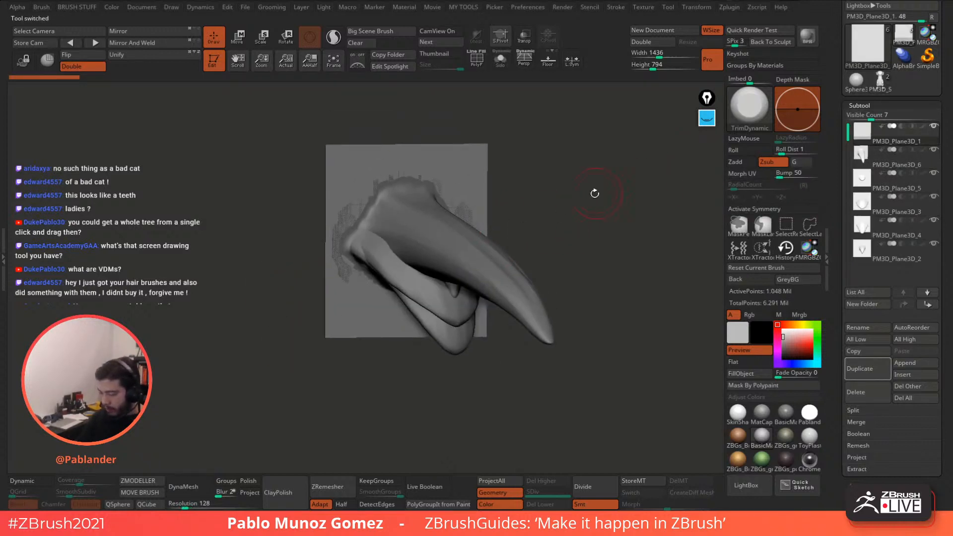
left_click_drag(594, 193, 559, 190)
key("shift+s")
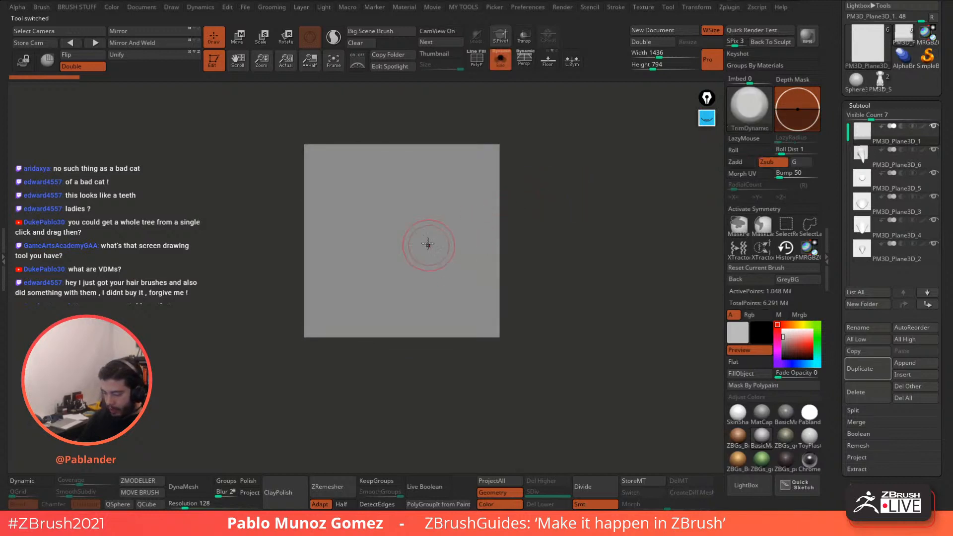
Step: Adjust the brush size, enable X symmetry and paint a soft, curved mask stroke across the centre of the plane
key("space")
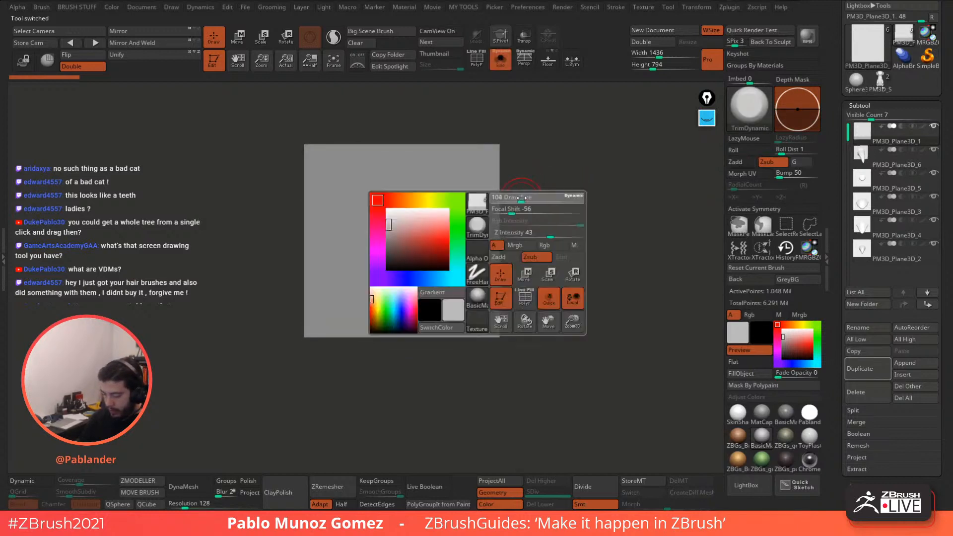
key("ctrl")
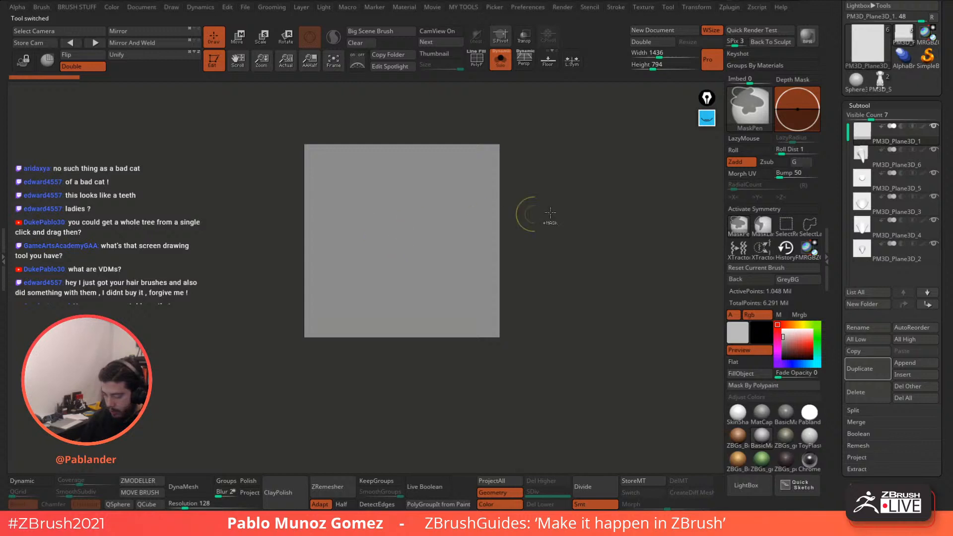
key("x")
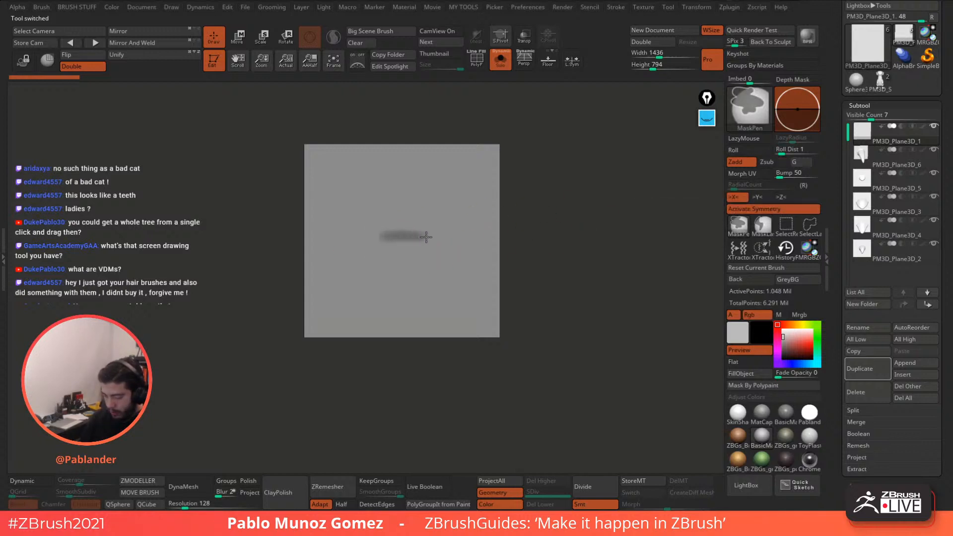
left_click_drag(426, 238, 436, 237, "ctrl")
mouse_move(378, 234)
left_mouse_down("ctrl")
mouse_move(440, 240)
mouse_move(375, 236)
mouse_move(432, 238)
mouse_move(384, 235)
left_mouse_up("ctrl")
left_click_drag(451, 238, 460, 239, "ctrl")
mouse_move(516, 219)
left_mouse_down()
mouse_move(568, 193)
mouse_move(533, 234)
left_mouse_up()
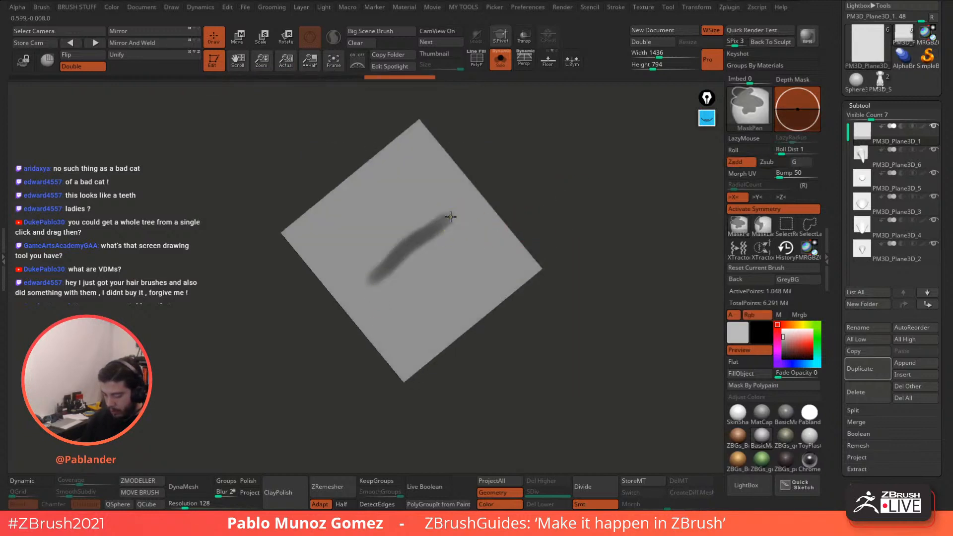
Step: Invert the plane's mask and trim the unmasked strip's edges into a thin tapered arc with MaskPen
left_click(536, 181, "ctrl")
left_click_drag(535, 181, 496, 199)
left_click_drag(373, 303, 463, 218, "ctrl")
left_click_drag(383, 247, 460, 206, "ctrl")
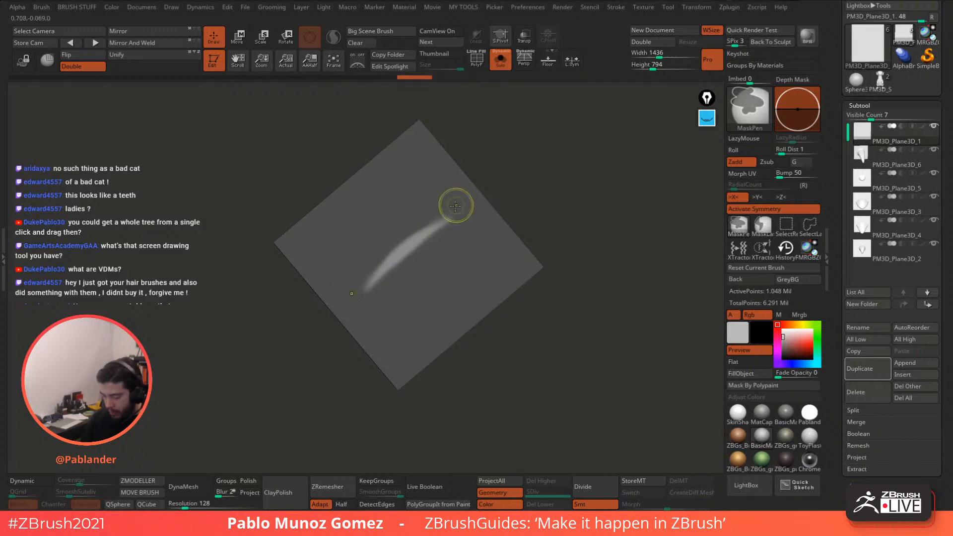
left_click_drag(362, 290, 452, 216, "ctrl")
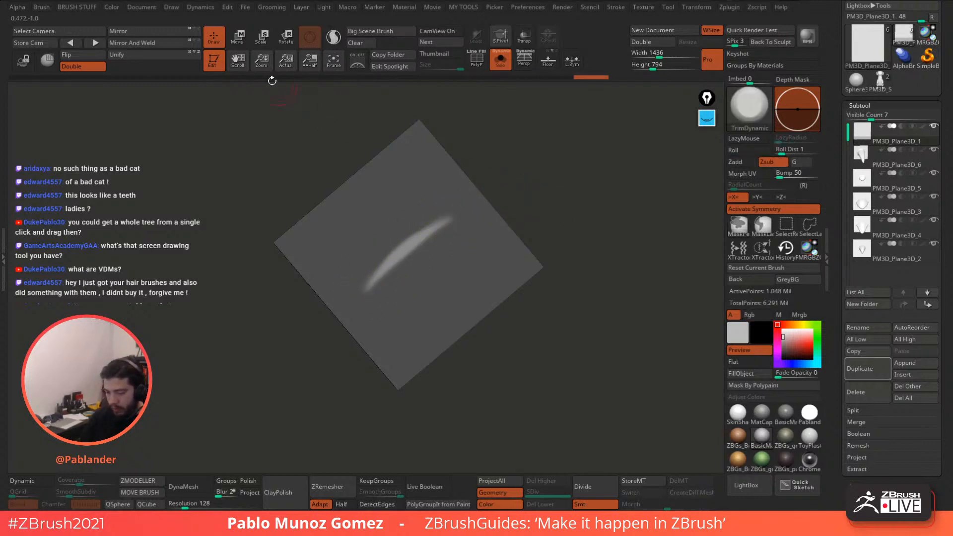
Step: Pull the unmasked strip out from the plane with the Move gizmo, turn symmetry off and shift the tip sideways
left_click(238, 37)
right_click_drag(347, 233, 454, 270)
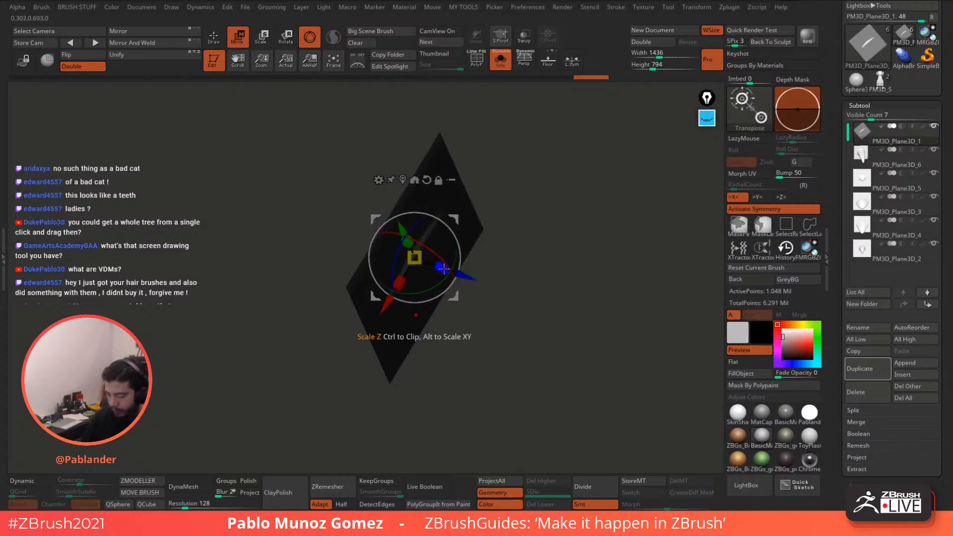
left_click_drag(454, 270, 570, 229)
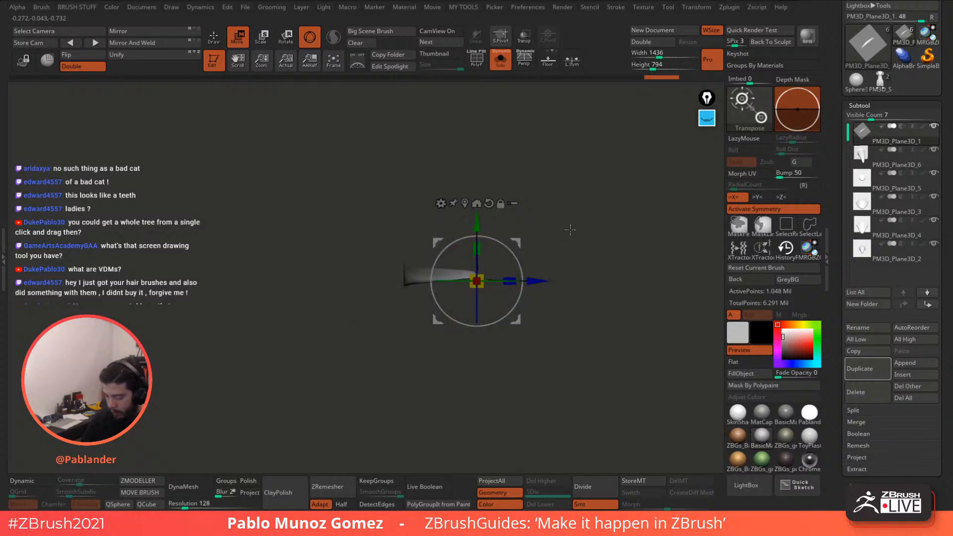
left_click_drag(519, 259, 494, 367)
left_click(749, 209)
left_click_drag(468, 338, 450, 338)
key("q")
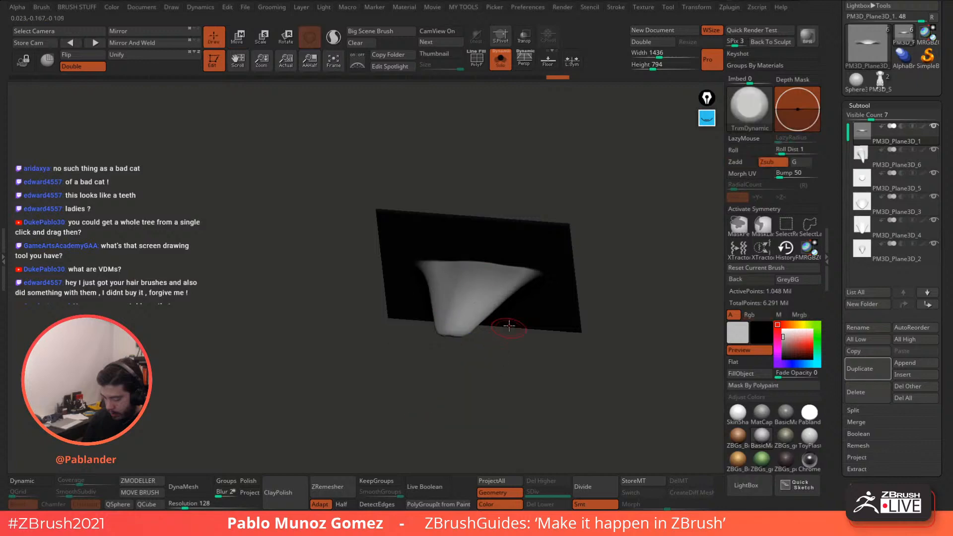
Step: Reshape the extruded flap into a curved fin with the Move brush, smoothing its surface
mouse_move(506, 325)
right_mouse_down()
mouse_move(539, 297)
mouse_move(476, 255)
mouse_move(466, 292)
mouse_move(440, 285)
mouse_move(439, 301)
right_mouse_up()
key("b")
key("m")
key("v")
right_click(477, 256)
right_click(466, 293)
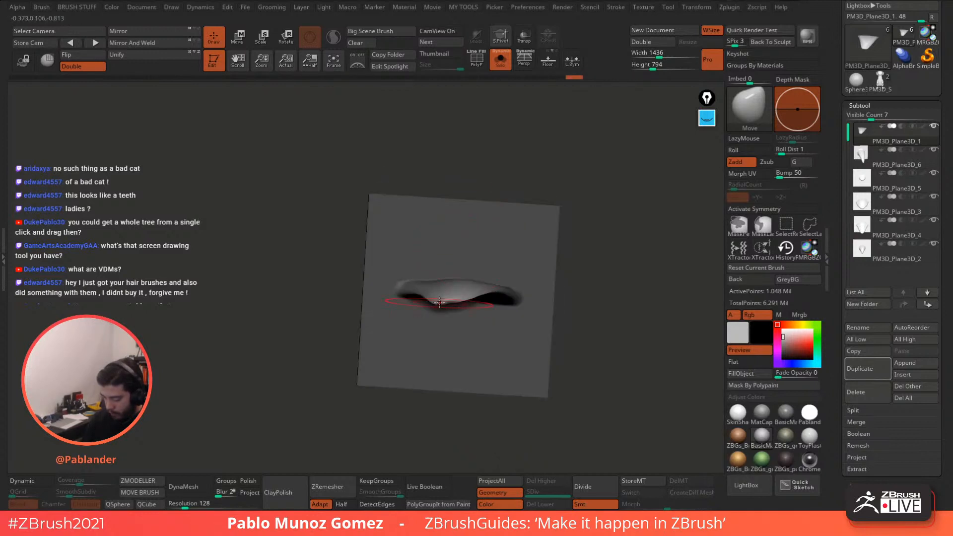
left_click_drag(439, 301, 478, 296, "shift")
right_click_drag(452, 300, 461, 251)
mouse_move(502, 197)
right_mouse_down()
mouse_move(517, 207)
mouse_move(499, 218)
right_mouse_up()
left_click_drag(432, 227, 429, 231)
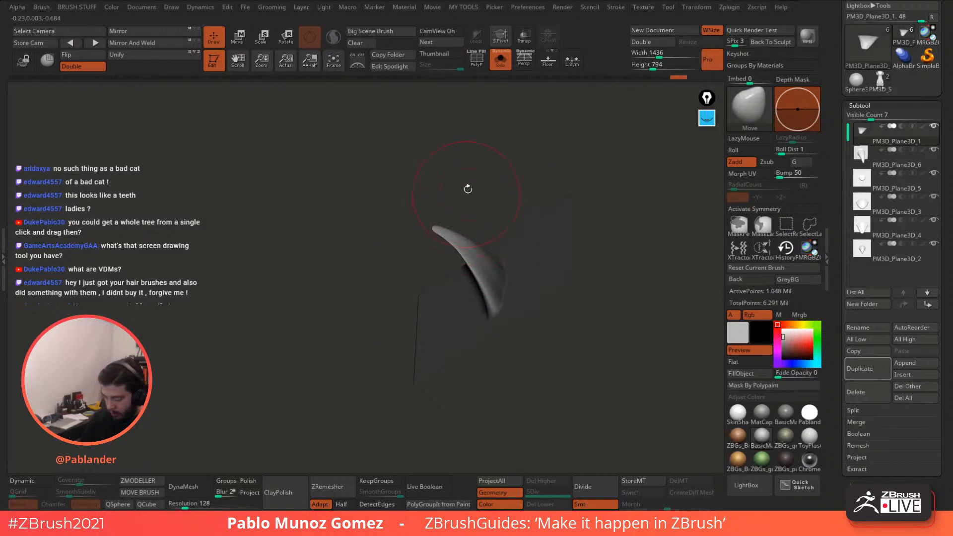
mouse_move(468, 189)
right_mouse_down()
mouse_move(435, 231)
mouse_move(461, 279)
mouse_move(621, 196)
mouse_move(510, 210)
right_mouse_up()
Step: Thicken the fin's thin upper edge and sides with the Inflat brush
key("b")
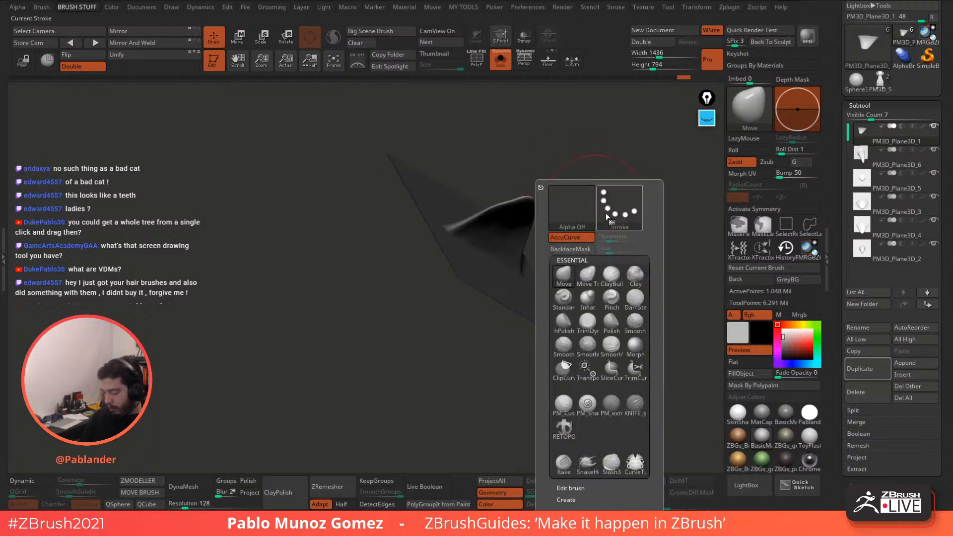
key("i")
key("n")
key("space")
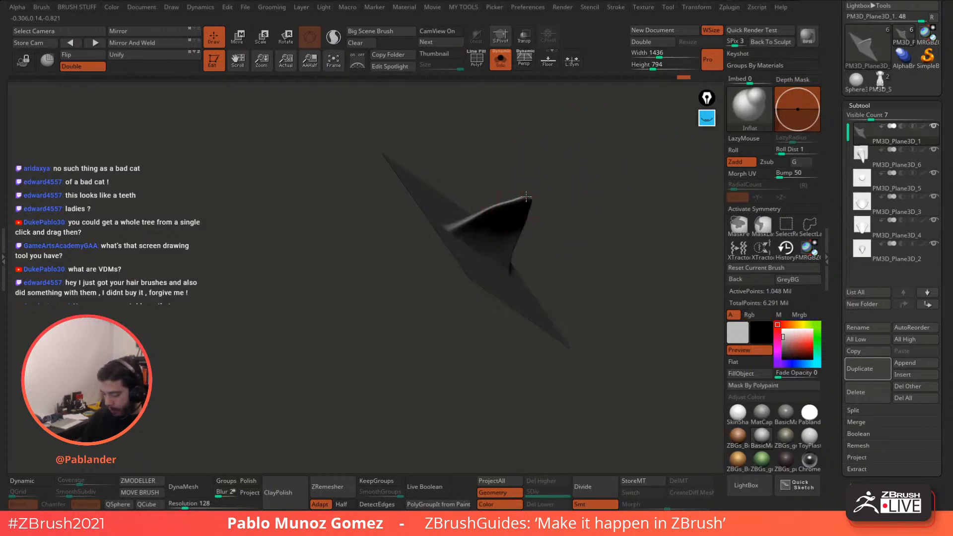
right_click_drag(516, 205, 536, 192)
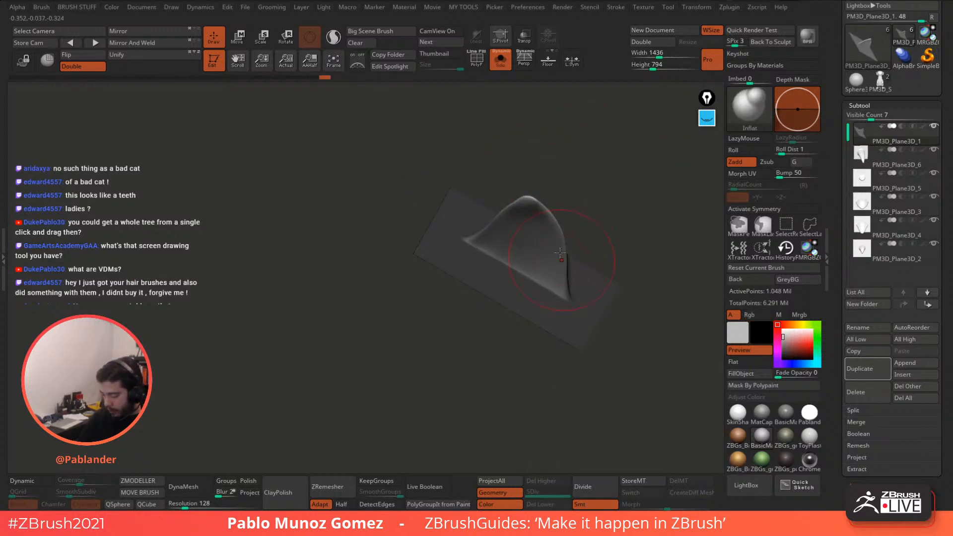
mouse_move(559, 253)
right_mouse_down()
mouse_move(528, 195)
mouse_move(555, 280)
right_mouse_up()
left_click_drag(553, 189, 573, 142)
right_click_drag(576, 143, 528, 204)
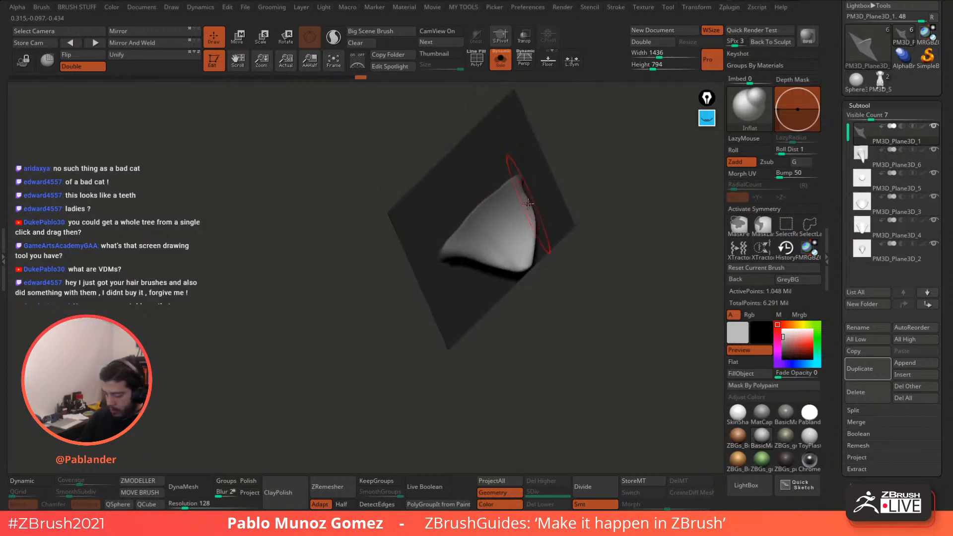
Step: Smooth the fin's faces and outer edges where it rises from the plane
left_click_drag(528, 204, 472, 240, "shift")
left_click_drag(506, 201, 521, 198, "shift")
mouse_move(521, 197)
right_mouse_down()
mouse_move(566, 191)
mouse_move(576, 219)
right_mouse_up()
left_click_drag(486, 231, 468, 236, "shift")
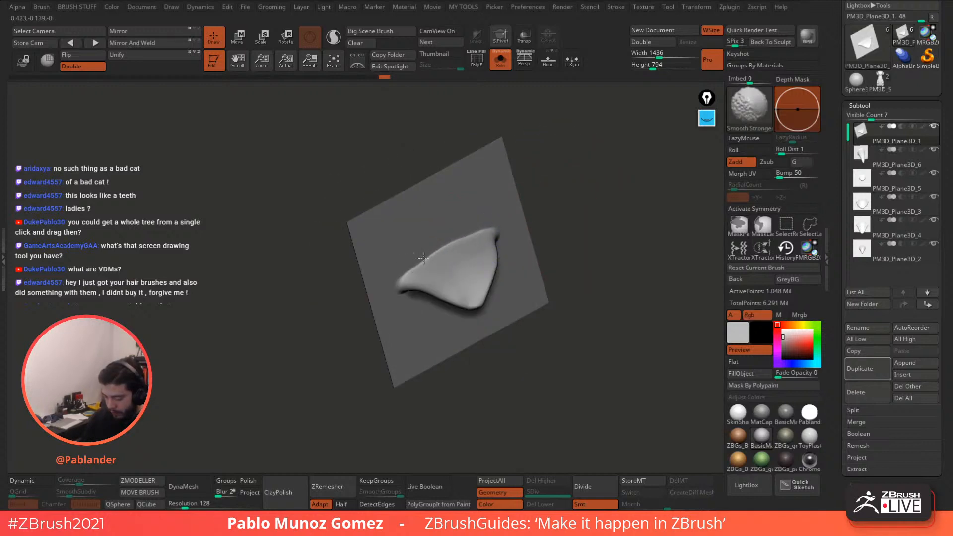
left_click_drag(423, 258, 488, 231, "shift")
right_click_drag(488, 231, 491, 204)
left_click_drag(479, 243, 390, 260, "shift")
Step: Refine the fin's tip and side profile with the Move brush
mouse_move(516, 232)
right_mouse_down("ctrl")
mouse_move(501, 277)
mouse_move(520, 273)
mouse_move(530, 304)
mouse_move(502, 273)
right_mouse_up("ctrl")
key("b")
left_click(476, 277)
right_click_drag(638, 177, 626, 209)
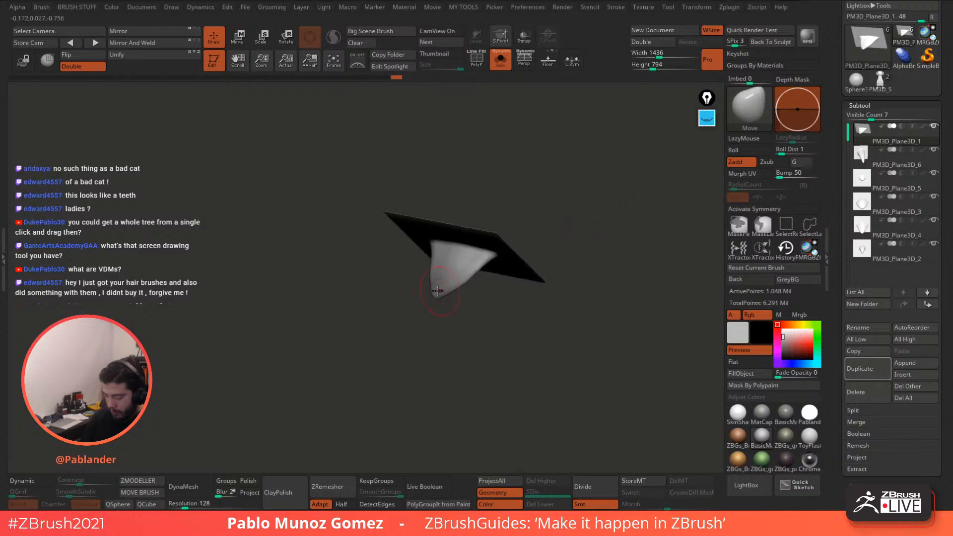
right_click_drag(437, 291, 457, 289)
left_click_drag(424, 272, 430, 274)
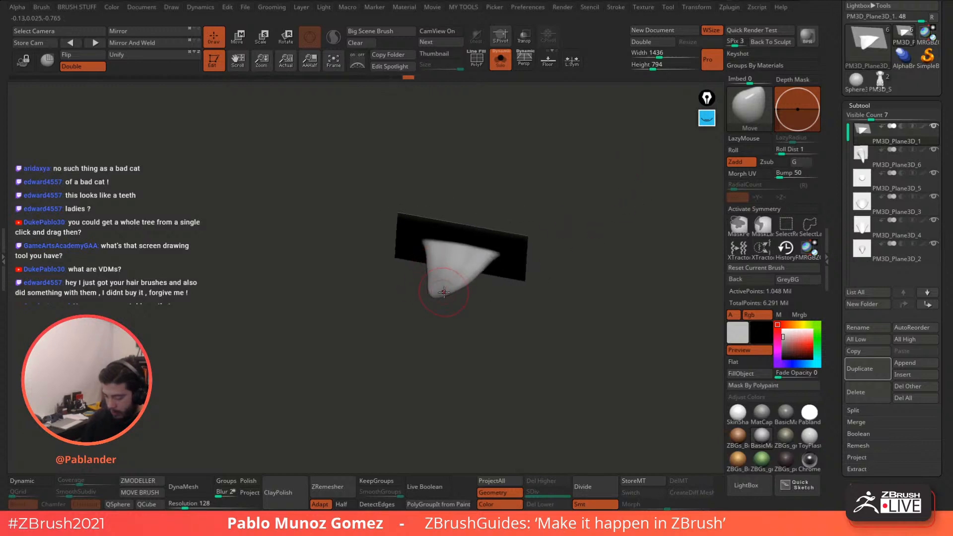
right_click_drag(453, 291, 568, 267, "shift")
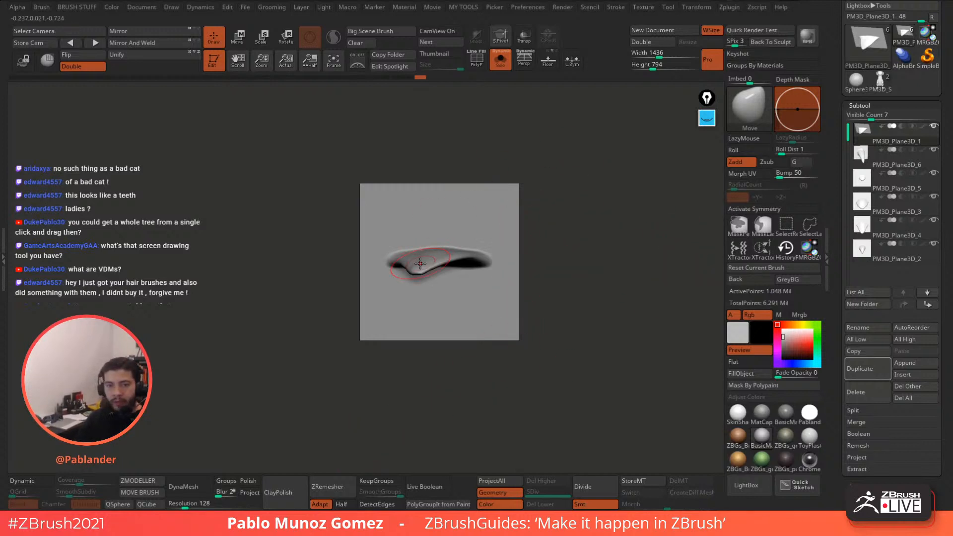
right_click_drag(565, 226, 540, 217, "alt")
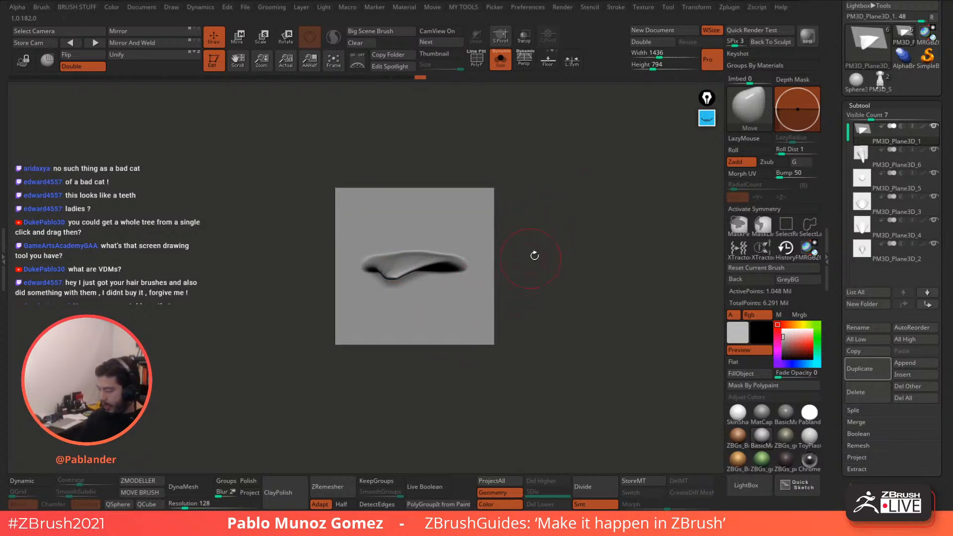
Step: Show all the plane subtools again, reset the docked brush list and open the full brush library
key("shift+s")
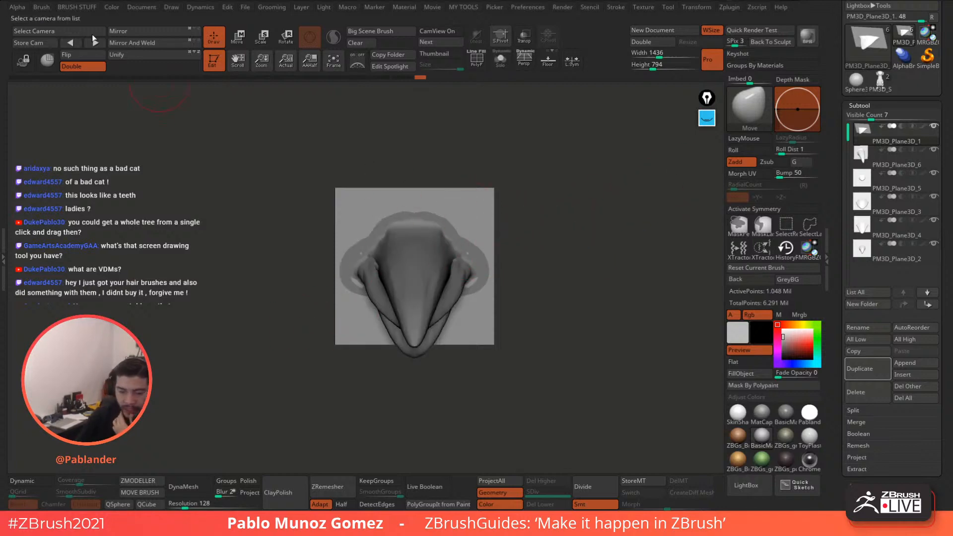
left_click(45, 7)
left_click(37, 19)
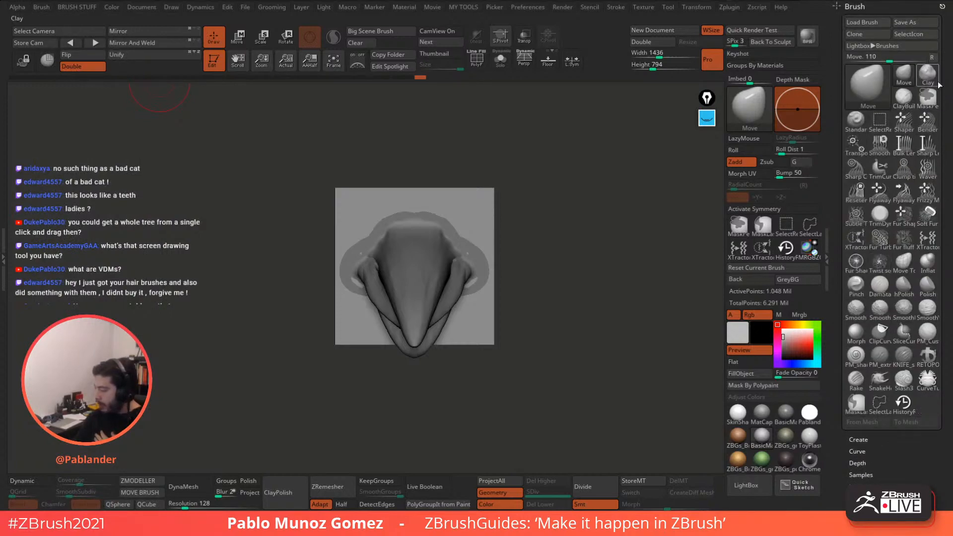
left_click(933, 57)
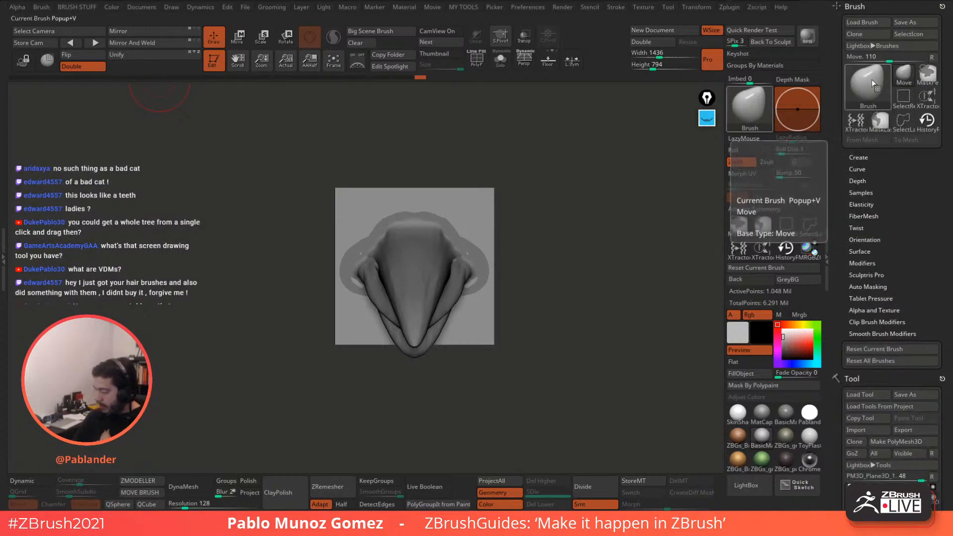
left_click(749, 107)
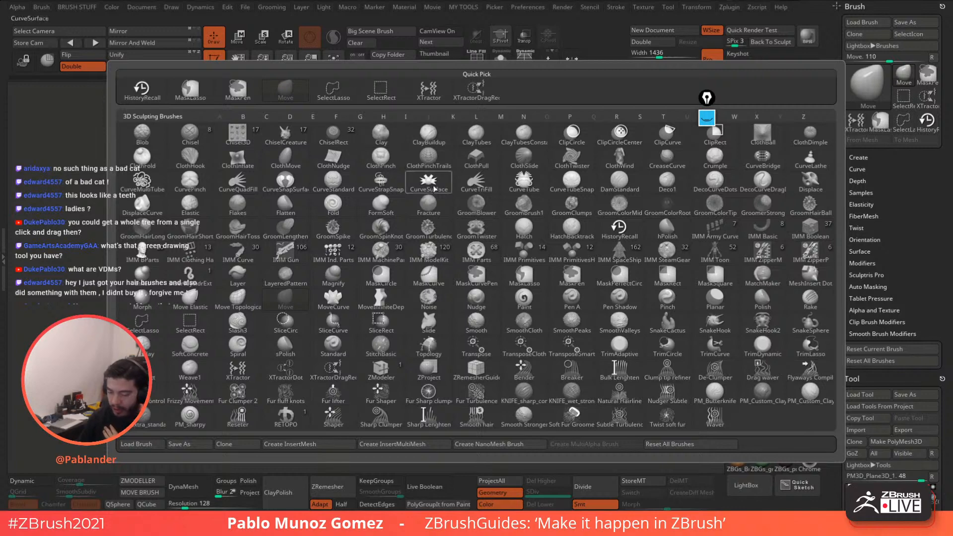
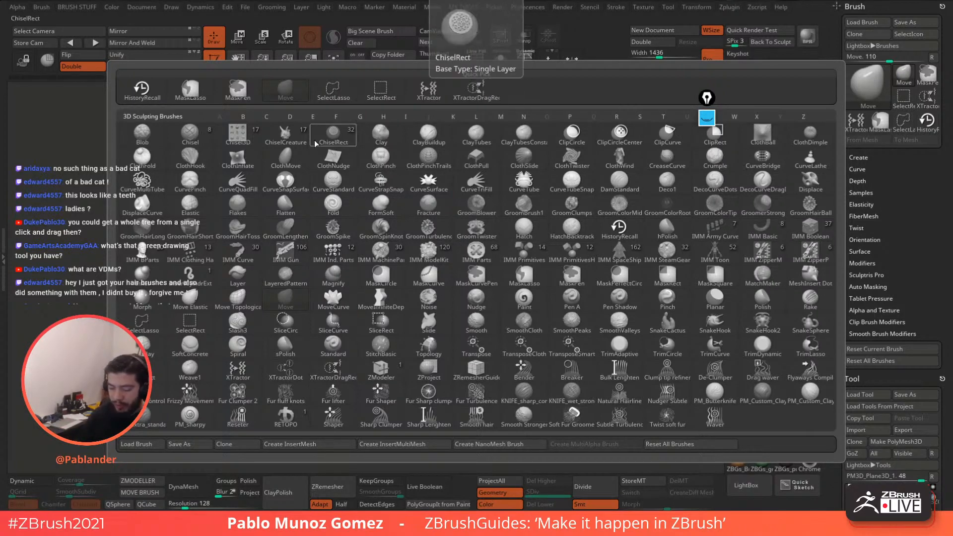
Step: Pick the Chisel3D brush and look through its Create, Samples and Modifiers settings
left_click(237, 137)
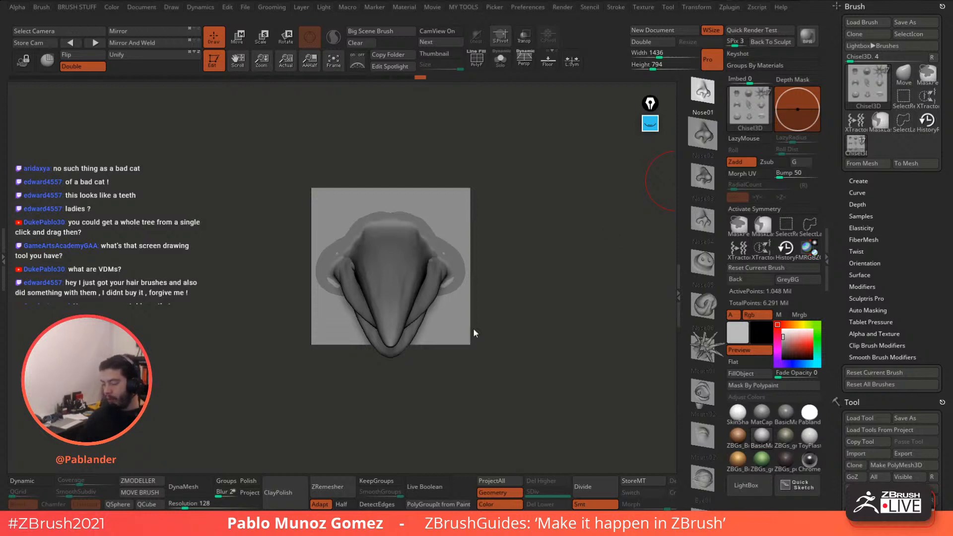
left_click(865, 180)
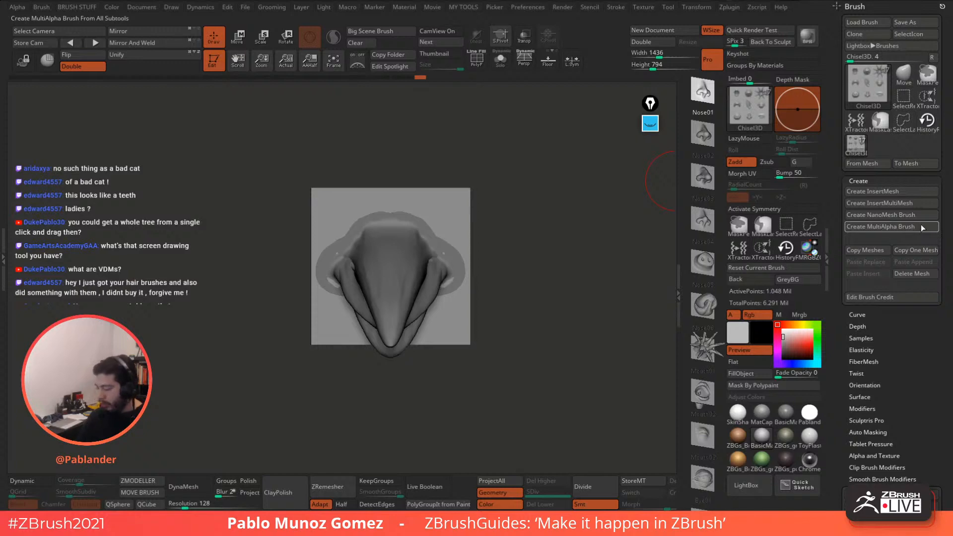
left_click_drag(893, 338, 886, 222)
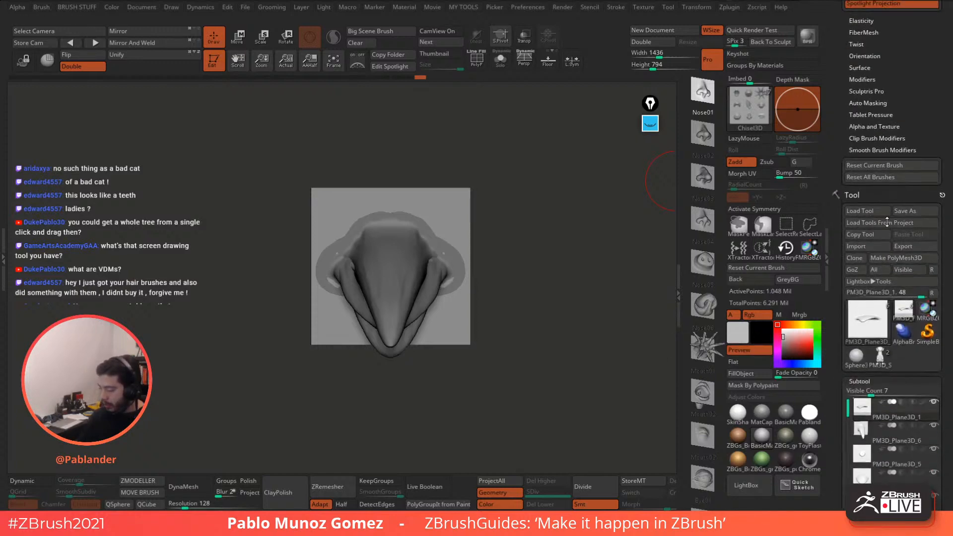
mouse_move(890, 373)
left_mouse_down()
mouse_move(889, 192)
mouse_move(836, 234)
mouse_move(836, 274)
left_mouse_up()
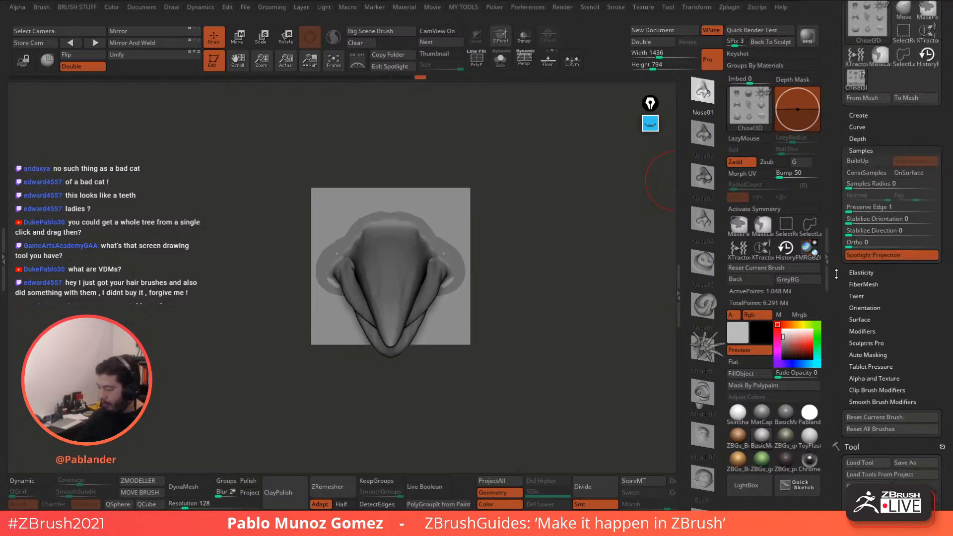
left_click_drag(840, 189, 839, 229)
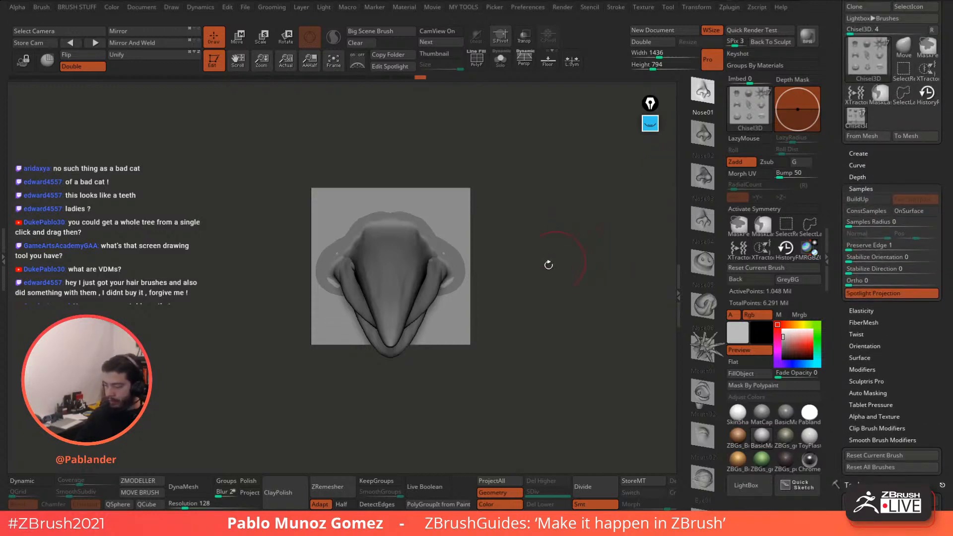
left_click(881, 369)
left_click_drag(888, 365, 889, 258)
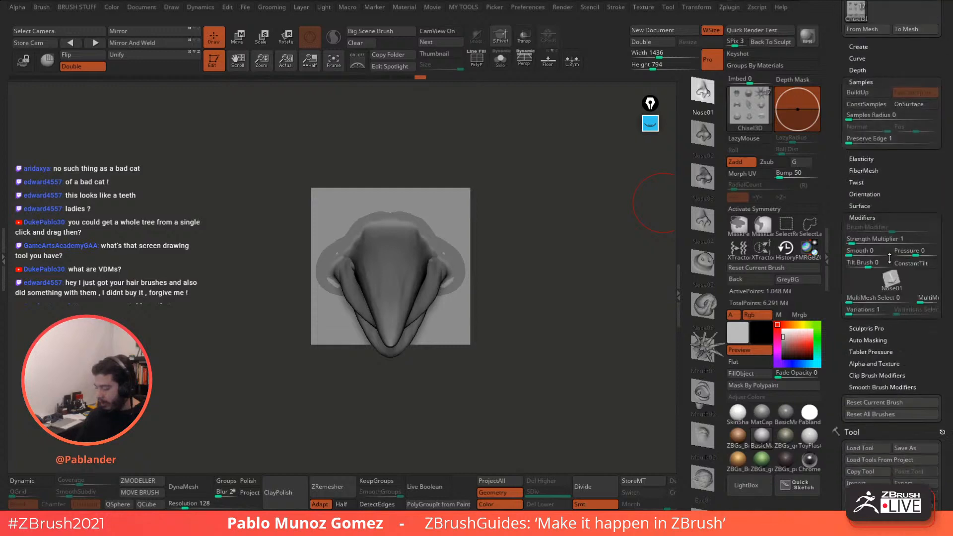
left_click(874, 152)
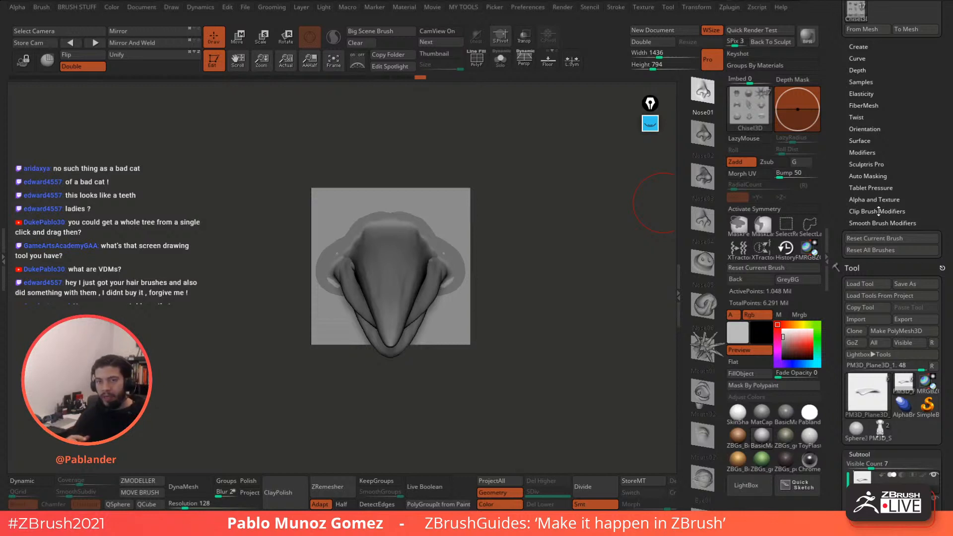
Step: Append a Sphere3D as a new subtool, select it and isolate it with Solo
scroll(879, 211, "down", 5)
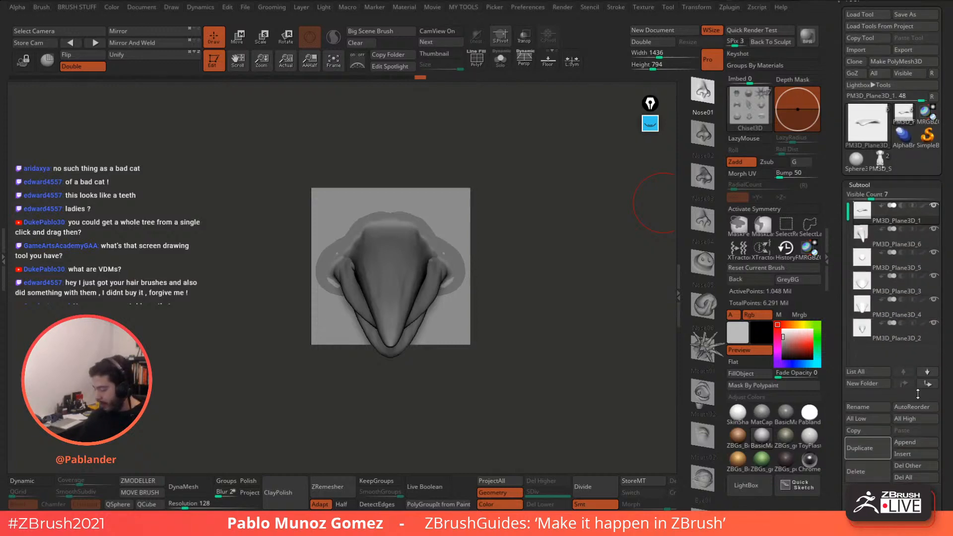
scroll(938, 357, "down", 4)
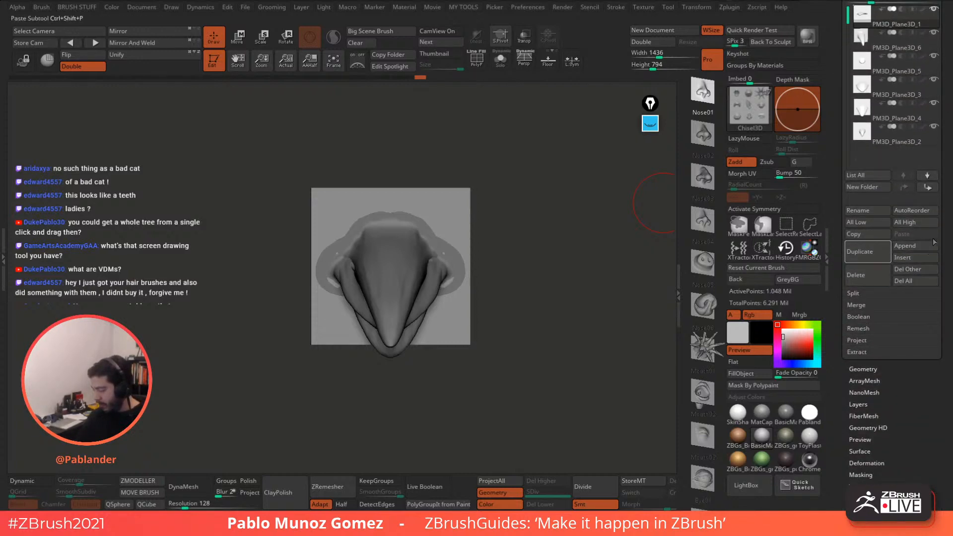
left_click(915, 245)
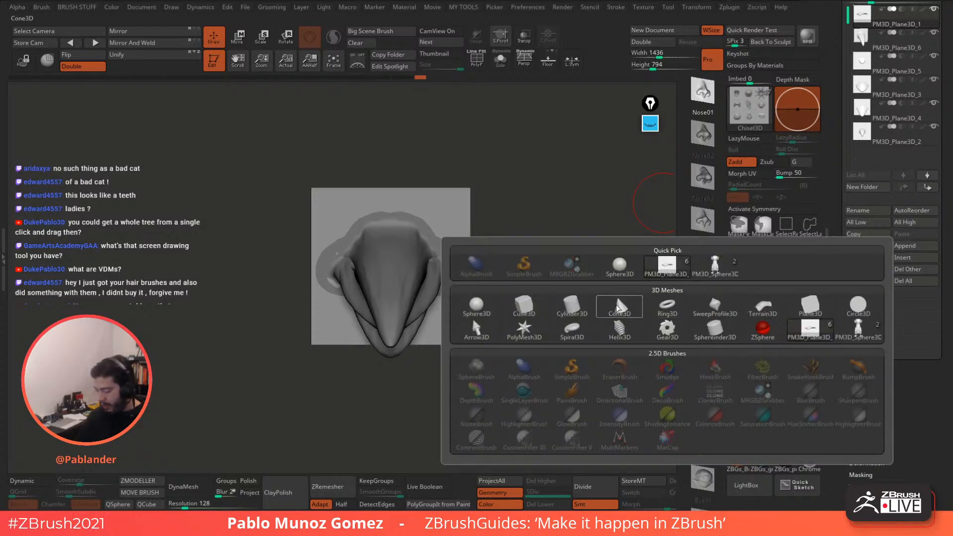
left_click(477, 307)
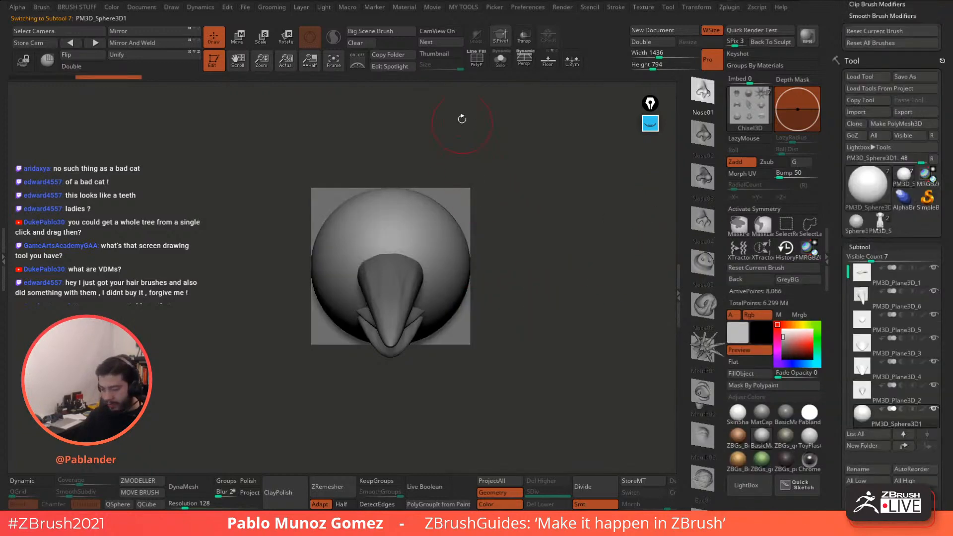
left_click(499, 67)
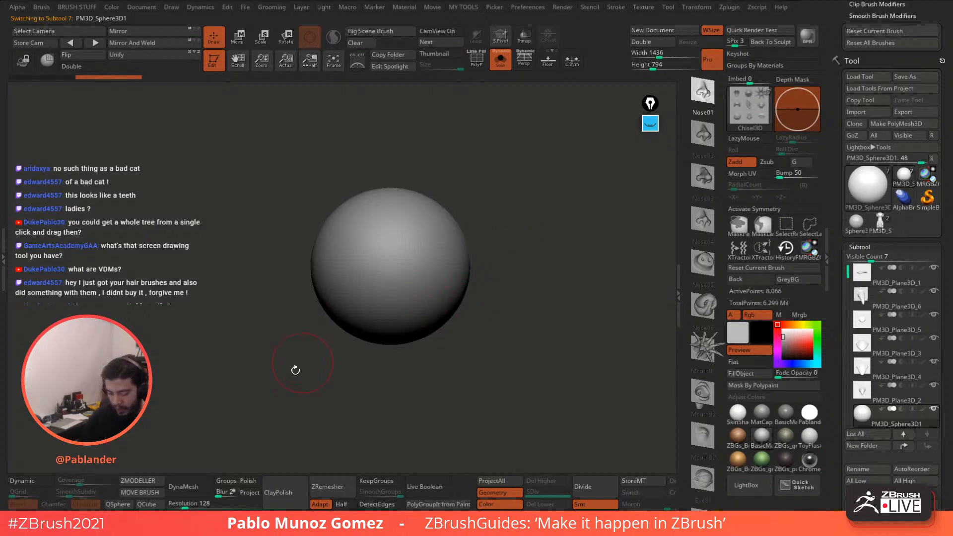
Step: Convert the sphere to DynaMesh at resolution 128 and scale it down uniformly
left_click(191, 486)
key("e")
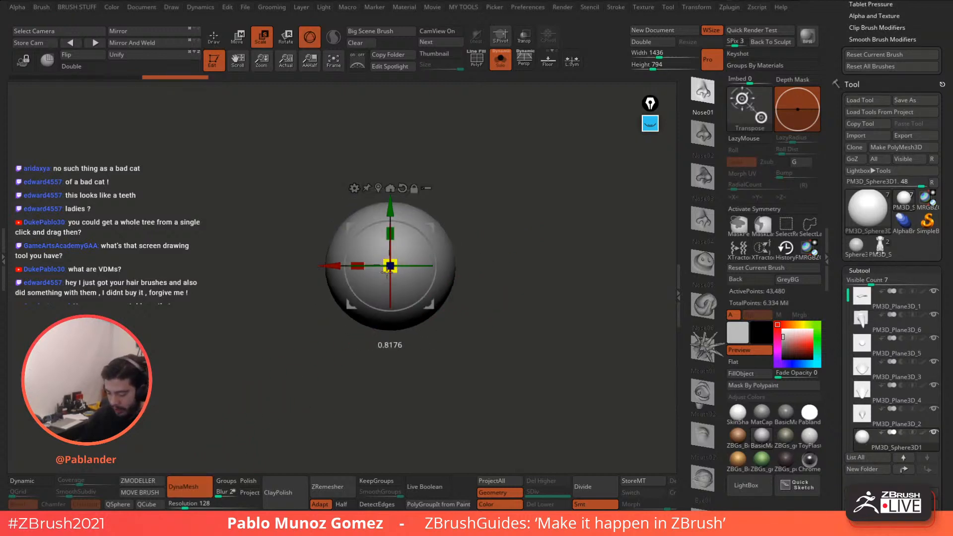
left_click_drag(390, 265, 441, 237)
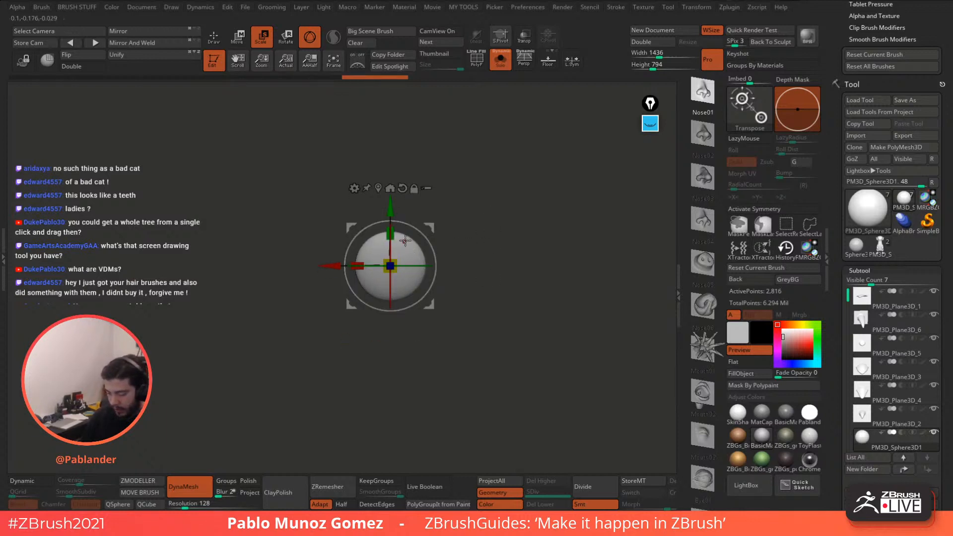
Step: Taper the sphere by about 0.69 so it narrows downward, accept the deformation and stretch it vertically
left_click(353, 187)
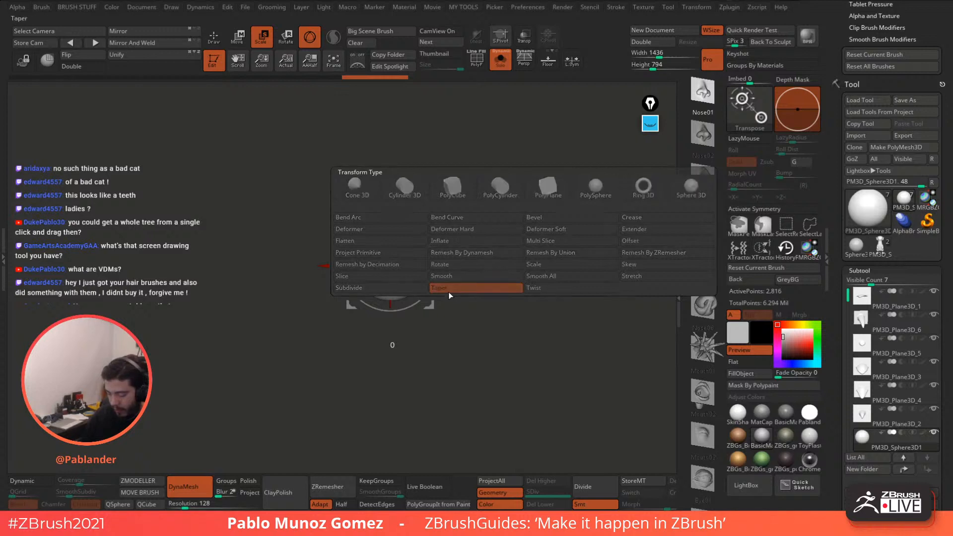
left_click(501, 287)
left_click_drag(392, 319, 395, 201)
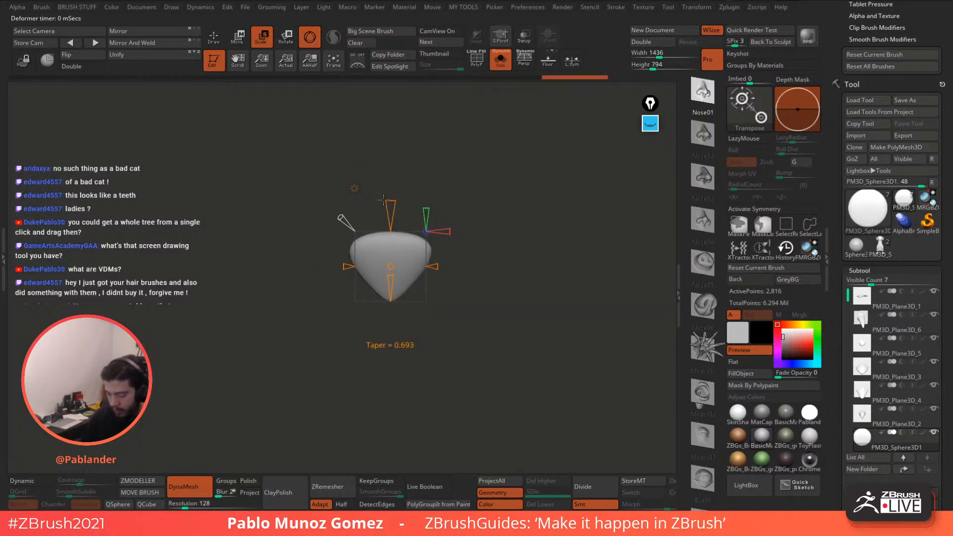
left_click(354, 188)
left_click(522, 189)
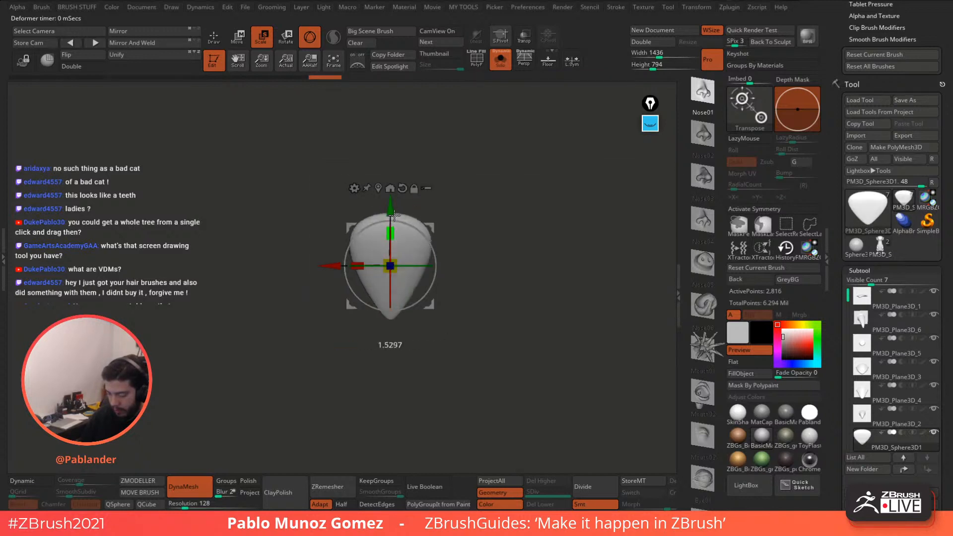
Step: Curve the tapered shape with the Bend Arc deformer, accept the deformation and update its DynaMesh
left_click(354, 188)
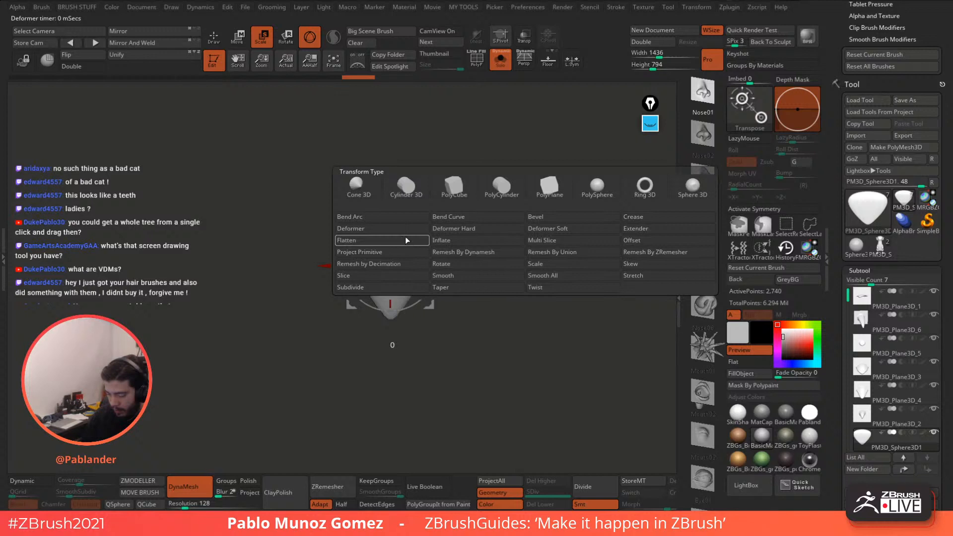
left_click(417, 217)
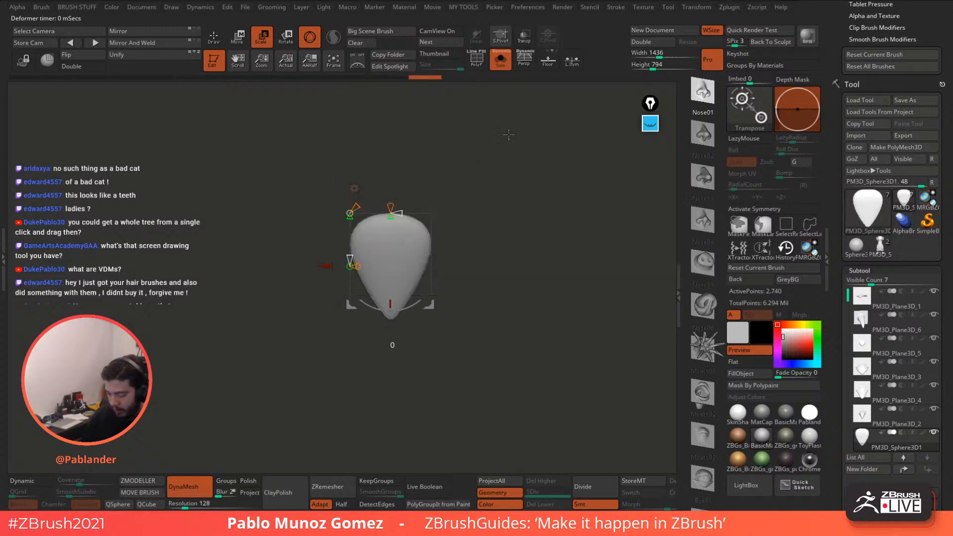
left_click_drag(394, 264, 376, 268)
left_click(353, 188)
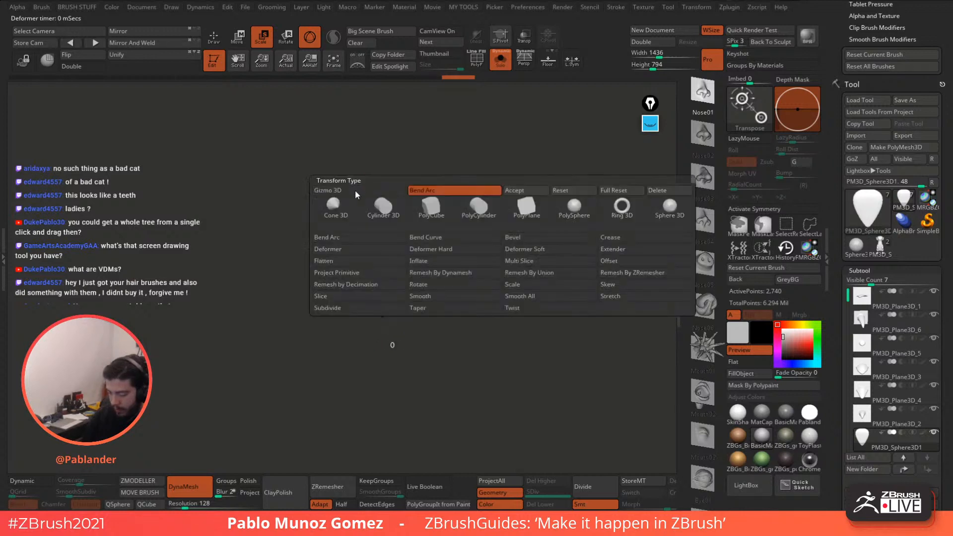
left_click(496, 217)
left_click_drag(495, 240, 468, 217, "ctrl")
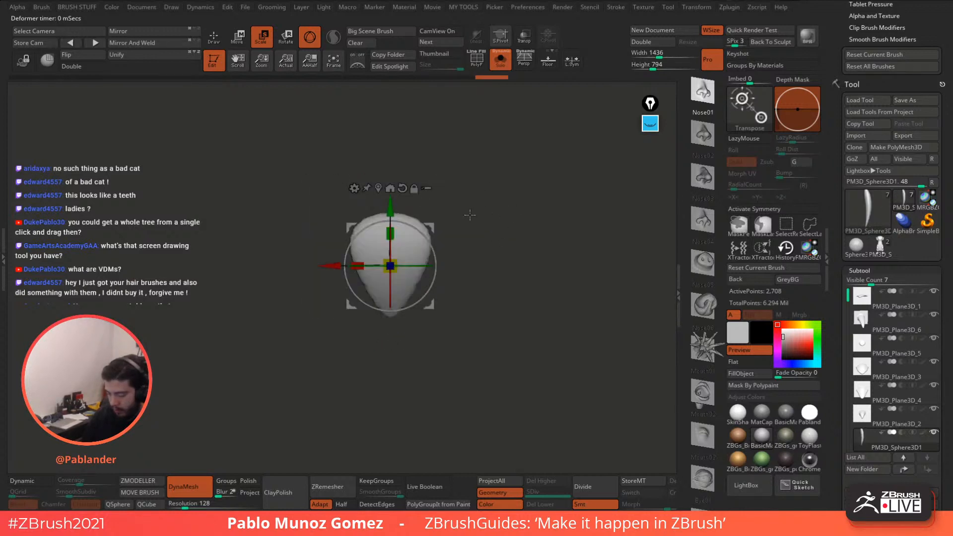
Step: Duplicate the curved scale into a cluster of four overlapping scales, moving and rotating the copies into place
left_click_drag(429, 302, 409, 269, "ctrl")
key("ctrl+z")
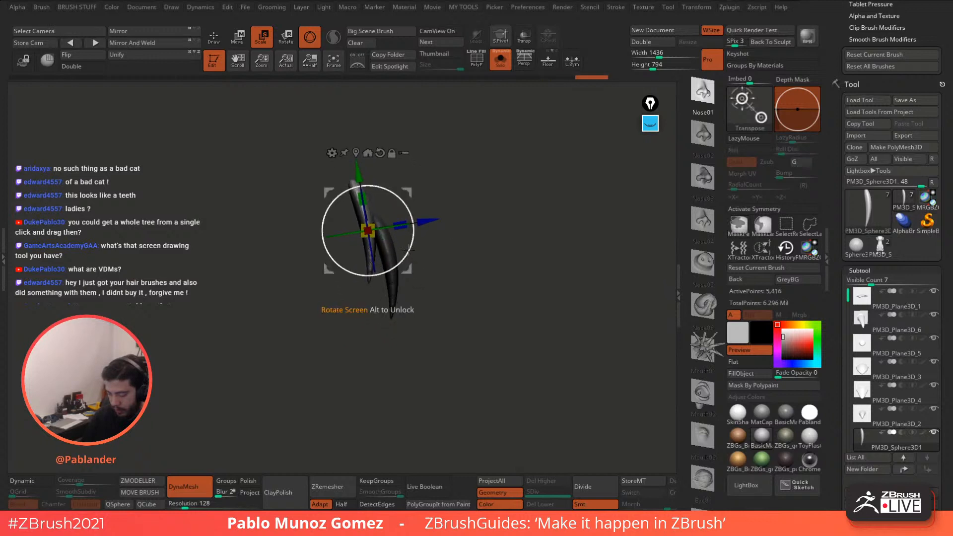
left_click_drag(461, 248, 404, 211, "shift")
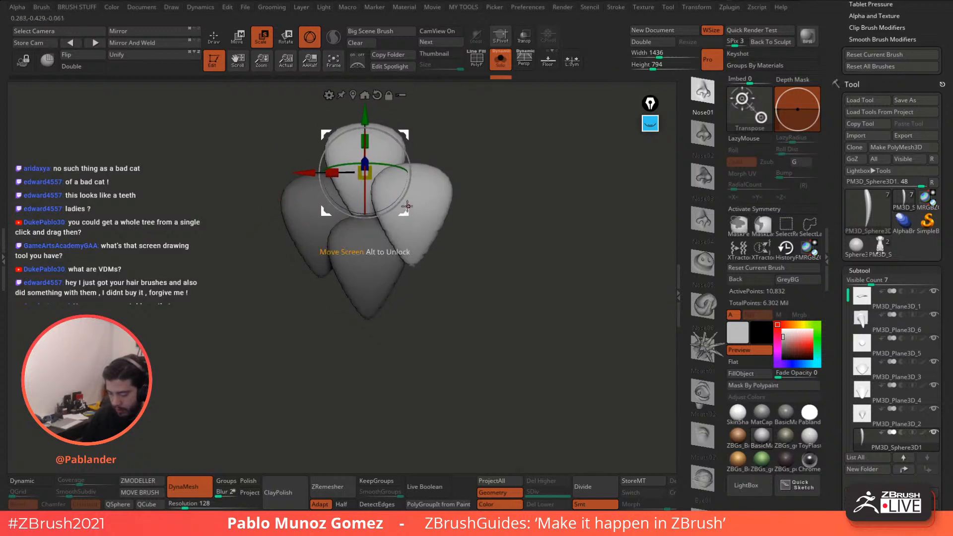
left_click_drag(396, 167, 365, 191)
left_click_drag(404, 134, 410, 141)
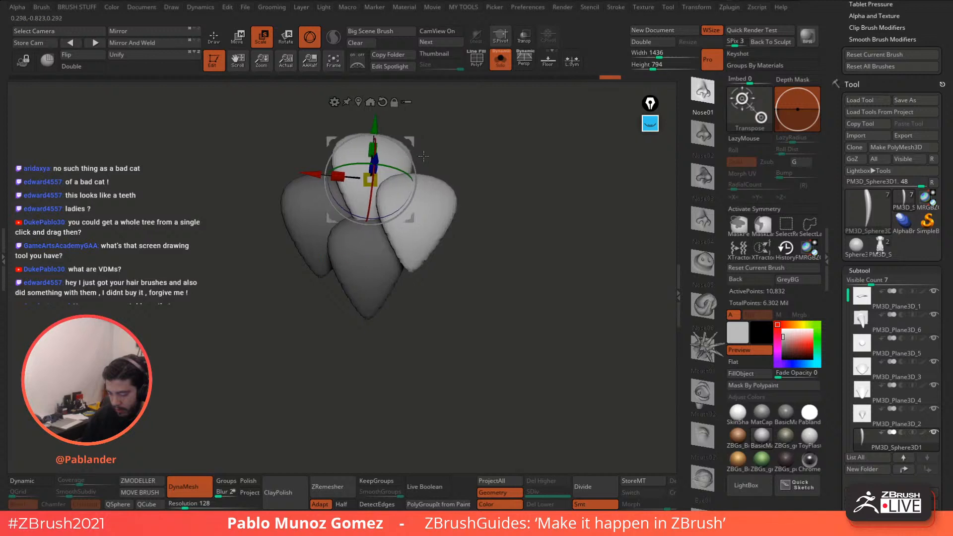
key("ctrl")
Step: Reshape the four scales with the Move Topological brush so they overlap more naturally
key("q")
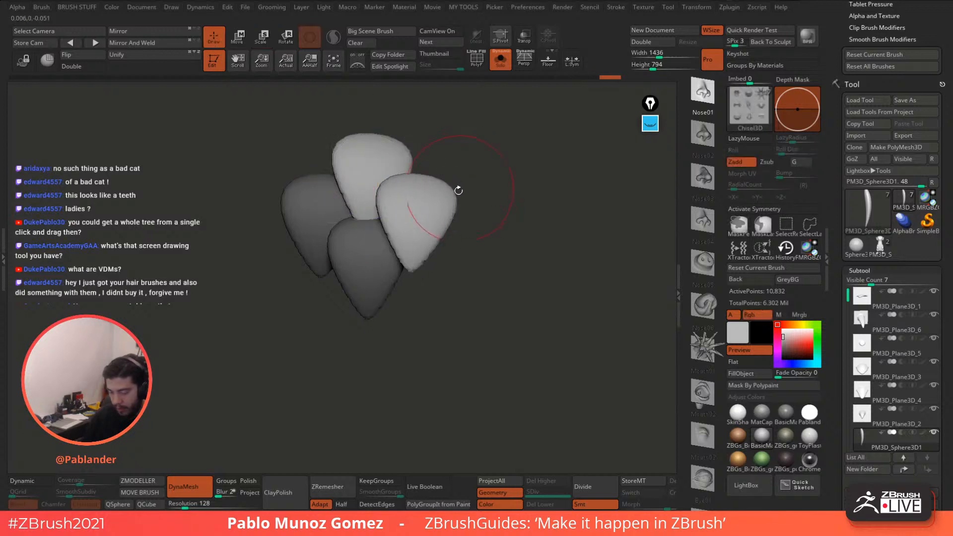
key("b")
key("m")
key("t")
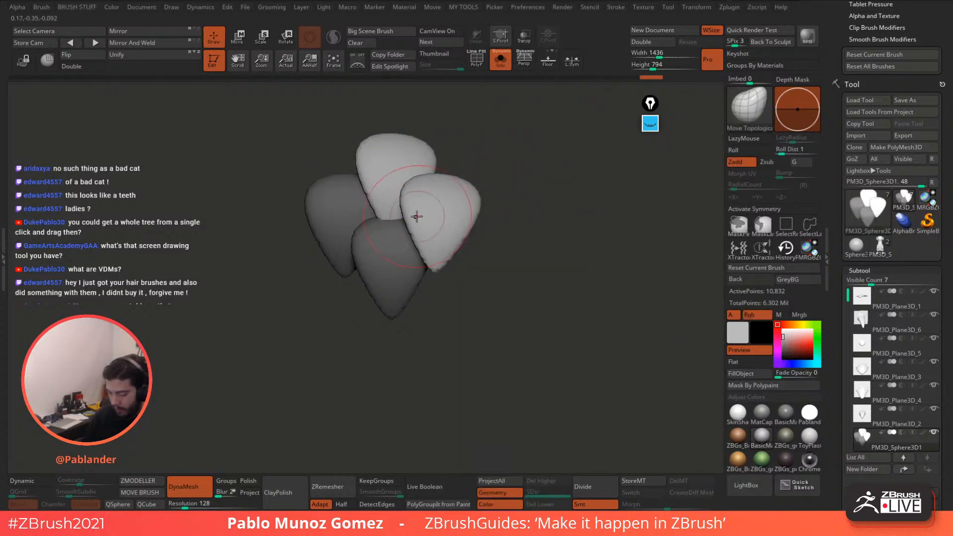
key("space")
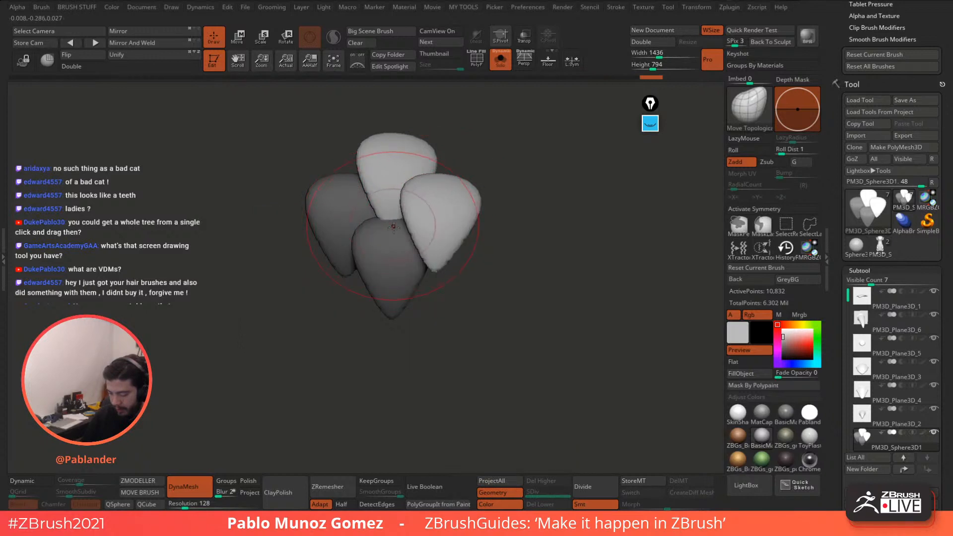
right_click_drag(393, 228, 384, 224)
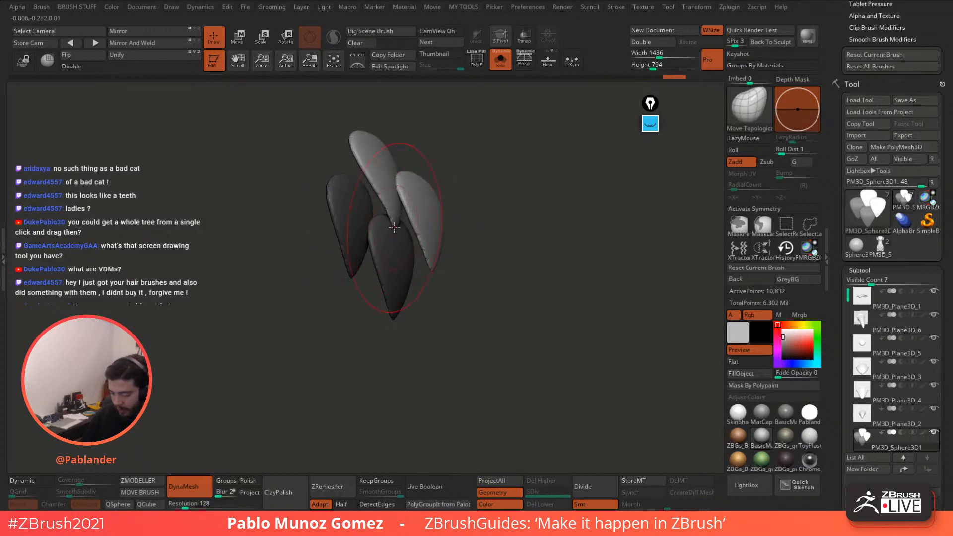
right_click_drag(398, 219, 379, 230)
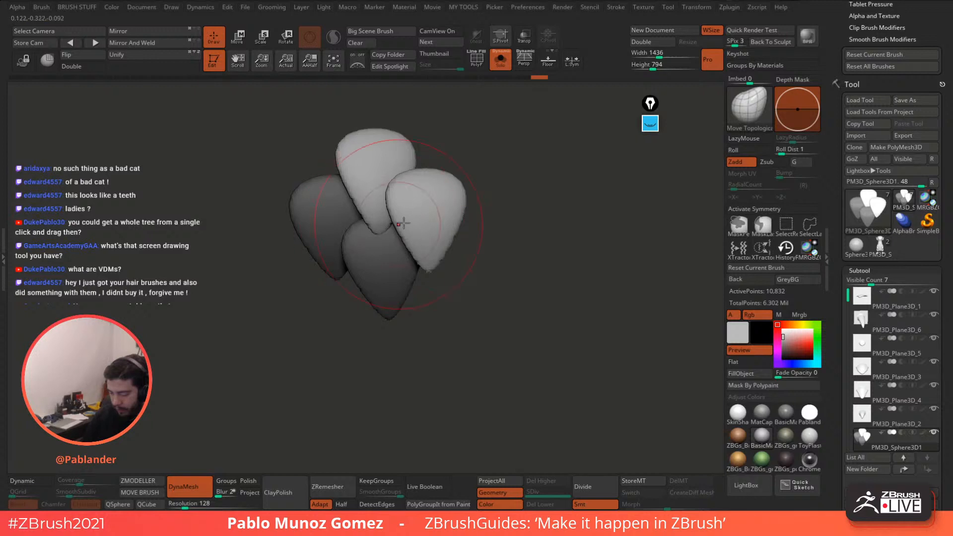
right_click_drag(487, 208, 375, 228)
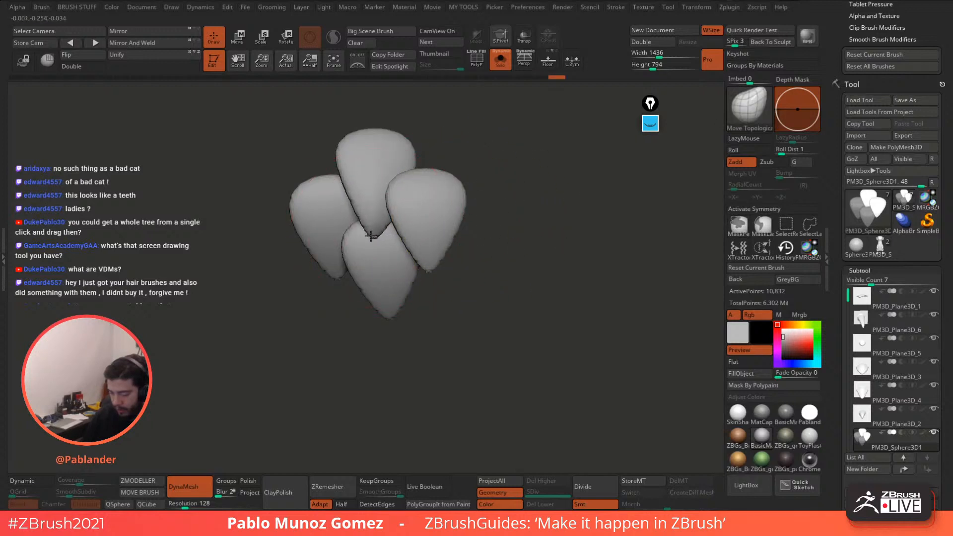
right_click_drag(486, 207, 459, 226)
left_click_drag(459, 226, 462, 225)
left_click_drag(396, 195, 401, 202)
left_click_drag(300, 198, 306, 198)
right_click_drag(481, 189, 486, 233, "alt")
Step: Remesh the scales with DynaMesh at resolution 248 and show all the subtools again
left_click_drag(528, 241, 519, 261)
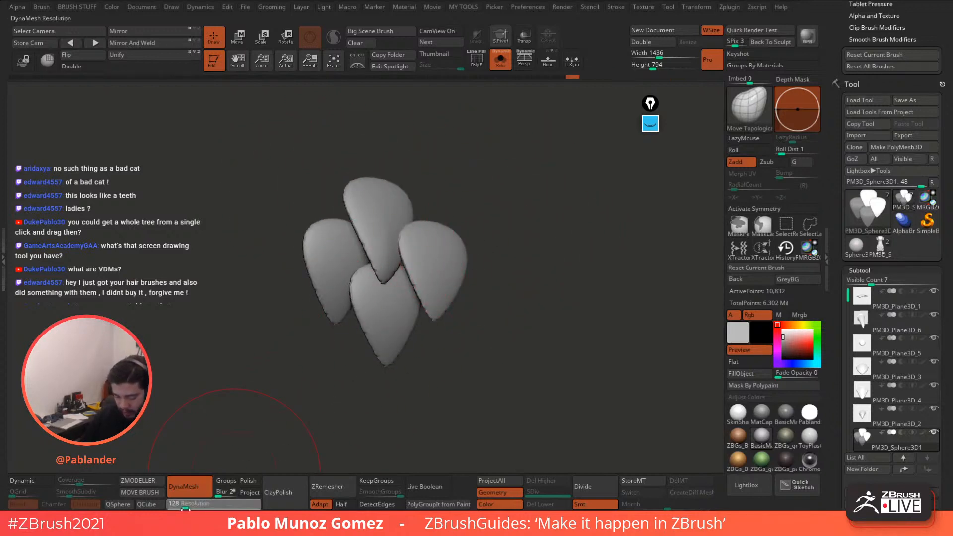
mouse_move(510, 204)
left_mouse_down("ctrl")
mouse_move(529, 281)
mouse_move(521, 253)
mouse_move(508, 266)
mouse_move(556, 309)
mouse_move(528, 312)
mouse_move(557, 310)
mouse_move(513, 301)
mouse_move(567, 289)
left_mouse_up("ctrl")
key("shift+alt+s")
key("shift+alt+s")
key("shift+alt+s")
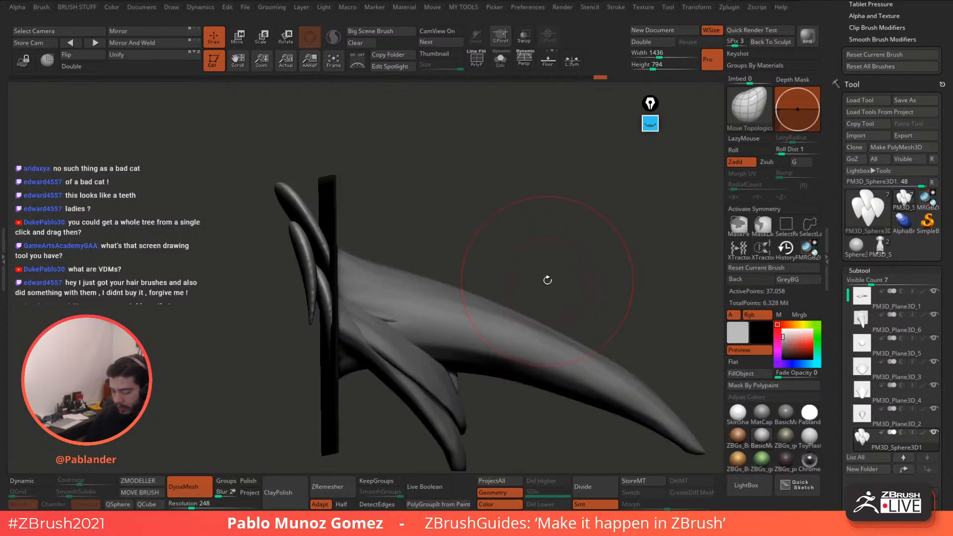
Step: Reposition the scale cluster relative to the flat plane and isolate the cluster again
key("w")
left_click_drag(354, 216, 354, 232)
mouse_move(348, 188)
left_mouse_down()
mouse_move(375, 203)
mouse_move(372, 224)
left_mouse_up()
key("q")
key("shift+alt+s")
Step: Smooth the scales' surfaces with the Smooth Stronger brush and apply ClayPolish to the cluster
mouse_move(543, 215)
left_mouse_down()
mouse_move(519, 217)
mouse_move(417, 272)
mouse_move(418, 283)
mouse_move(295, 353)
left_mouse_up()
key("shift")
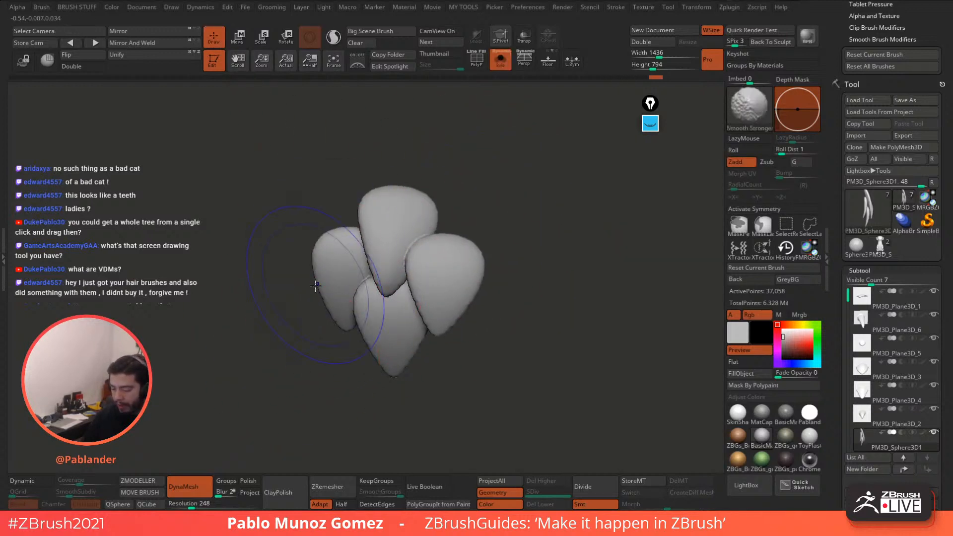
mouse_move(373, 194)
left_mouse_down("shift")
mouse_move(451, 255)
mouse_move(319, 329)
mouse_move(468, 260)
left_mouse_up("shift")
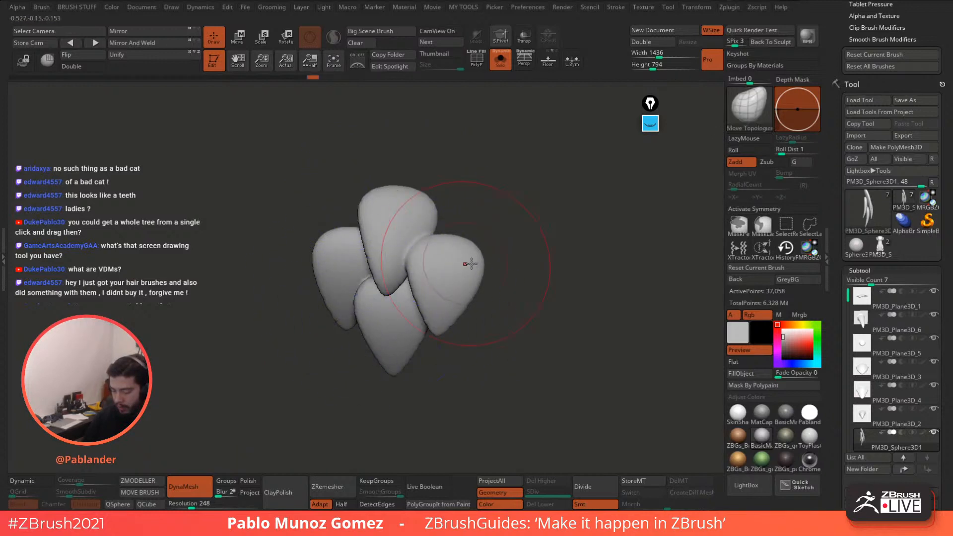
left_click(282, 489)
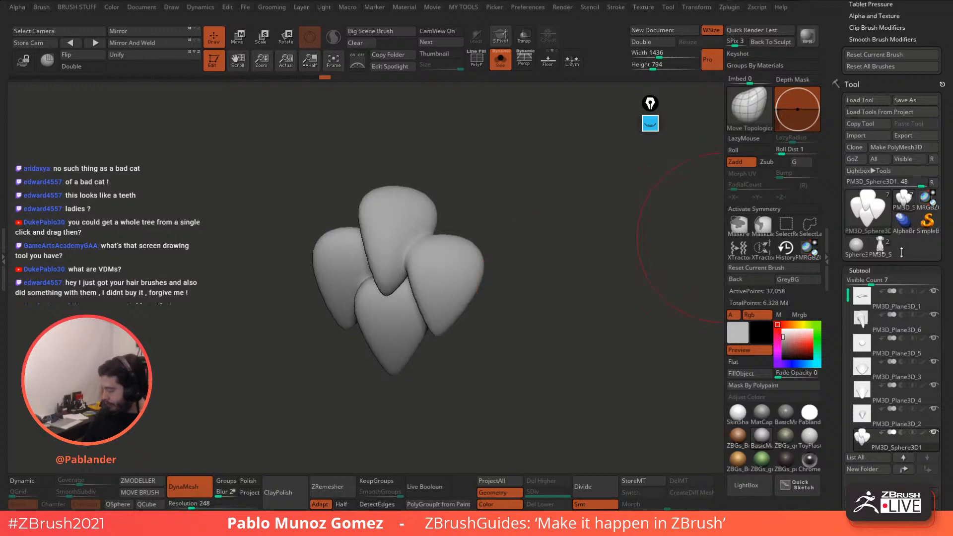
Step: Make the first plane subtool active, choose the Chisel3D brush and create a MultiAlpha brush from all the subtools
left_click(882, 300)
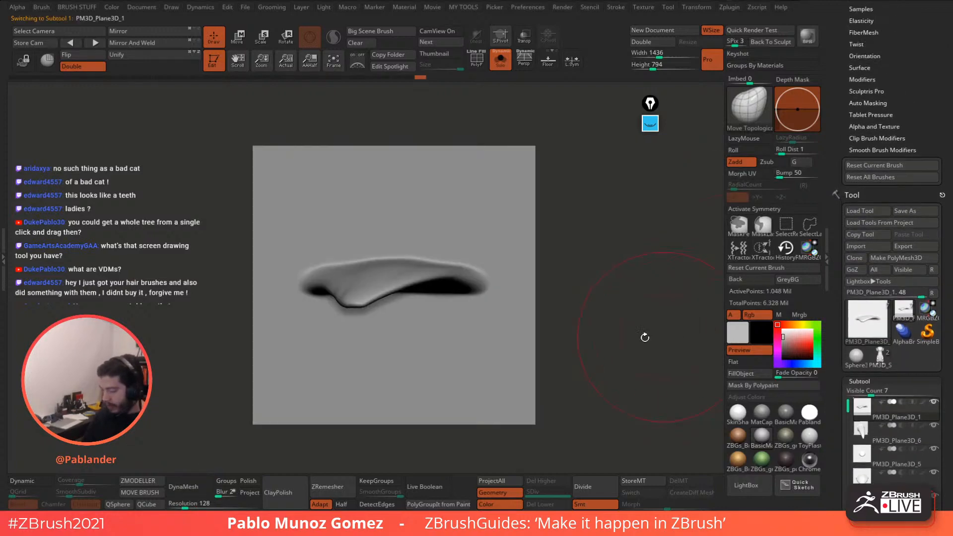
scroll(874, 134, "up", 6)
mouse_move(836, 69)
left_mouse_down()
mouse_move(837, 234)
mouse_move(842, 160)
left_mouse_up()
left_click(860, 127)
scroll(888, 114, "down", 5)
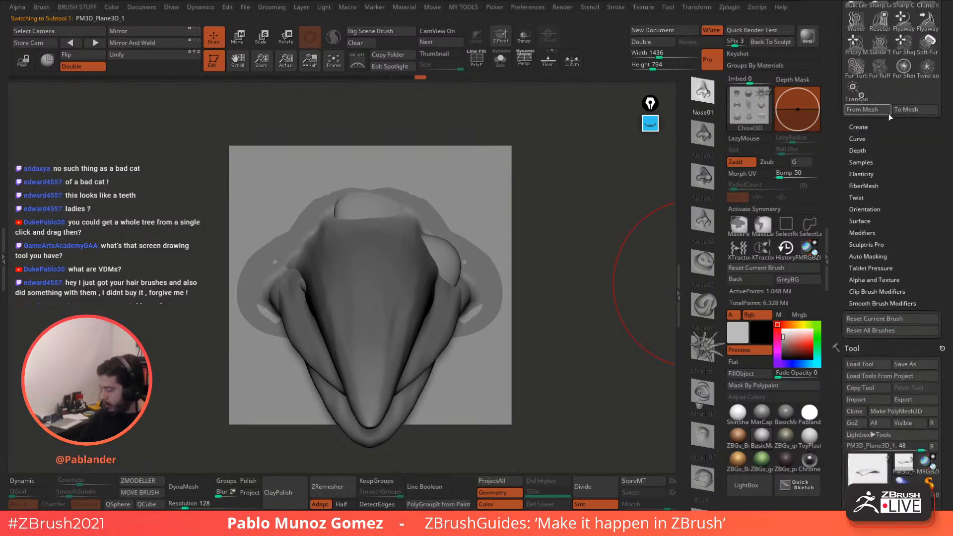
left_click(857, 127)
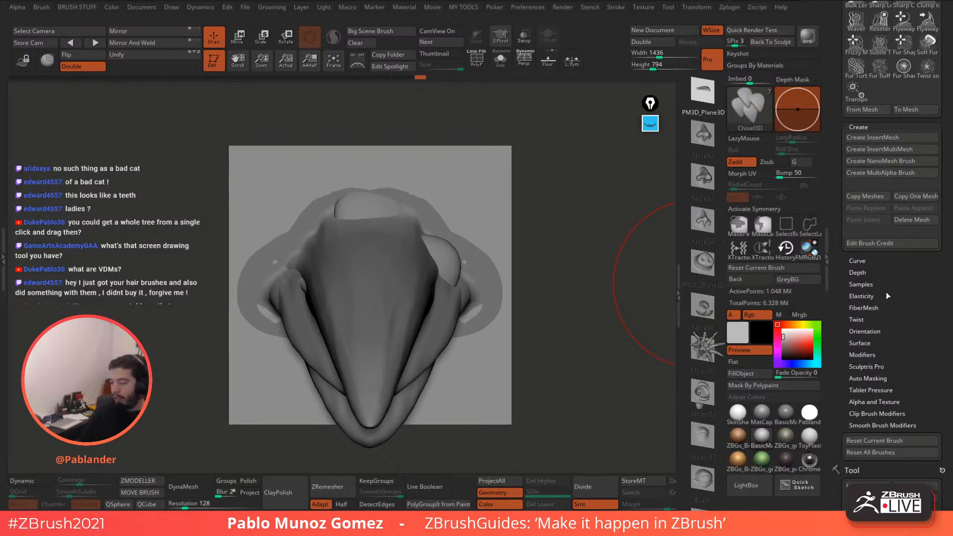
Step: Choose the new brush's horn alpha and dock the Alpha palette next to the Brush palette
left_click(702, 172)
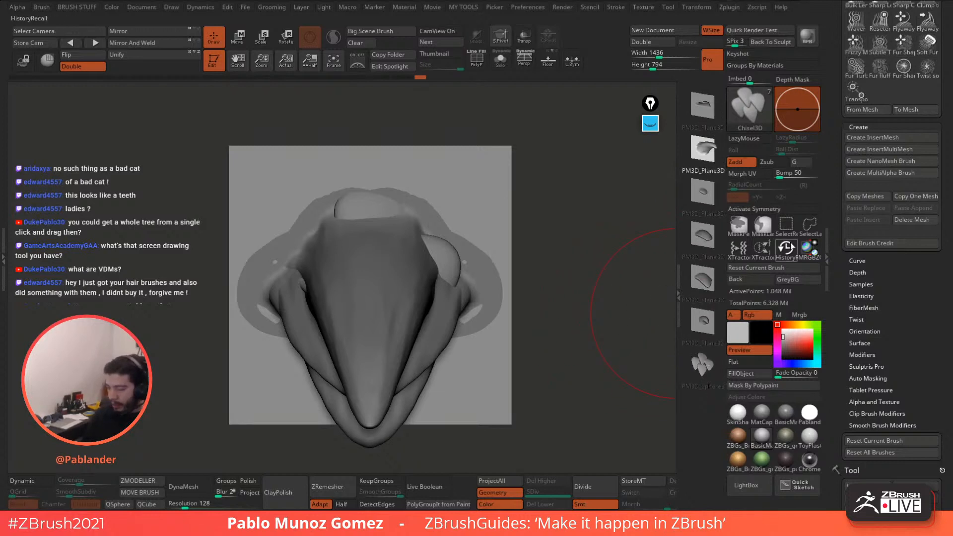
left_click(17, 8)
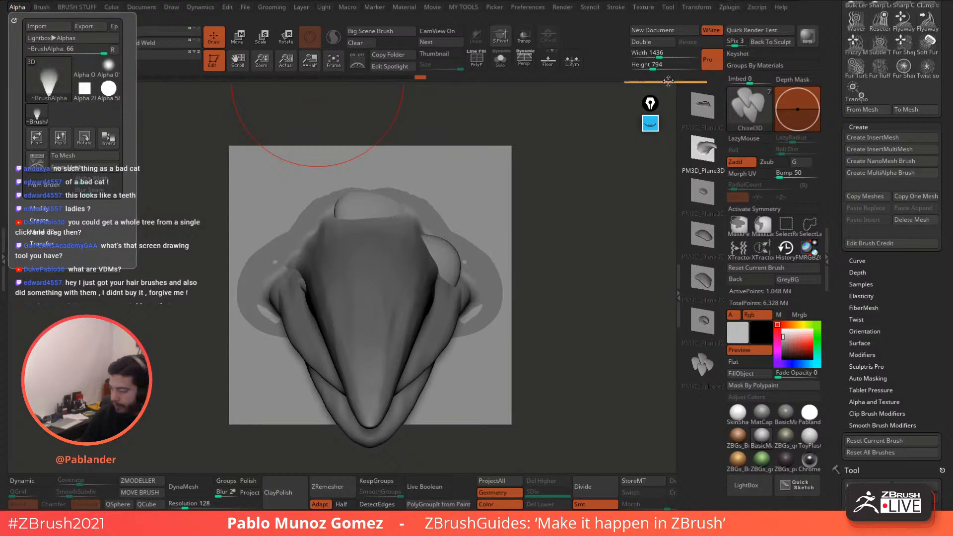
left_click_drag(913, 26, 899, 77)
left_click_drag(835, 173, 832, 308)
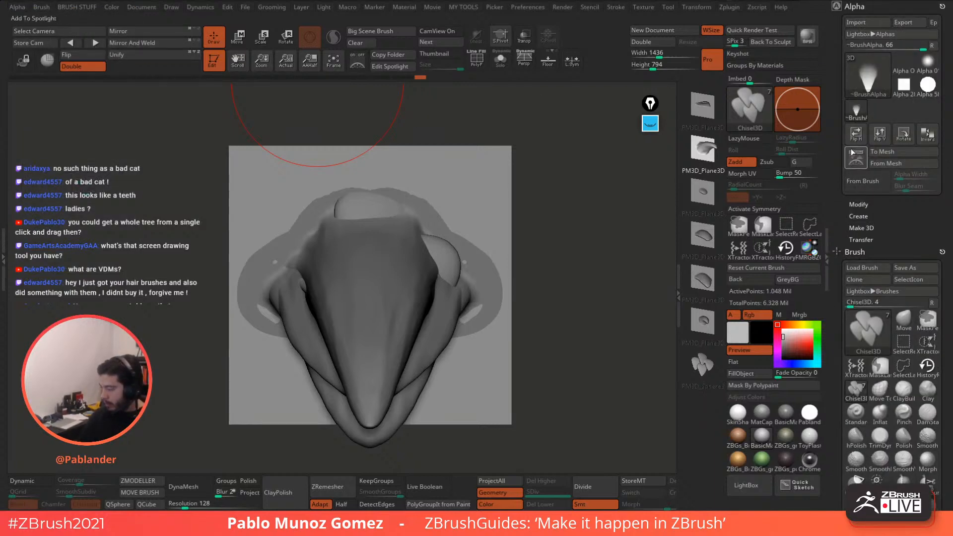
Step: Step through the new brush's alphas, previewing each one, and select the scale-cluster alpha
left_click(702, 105)
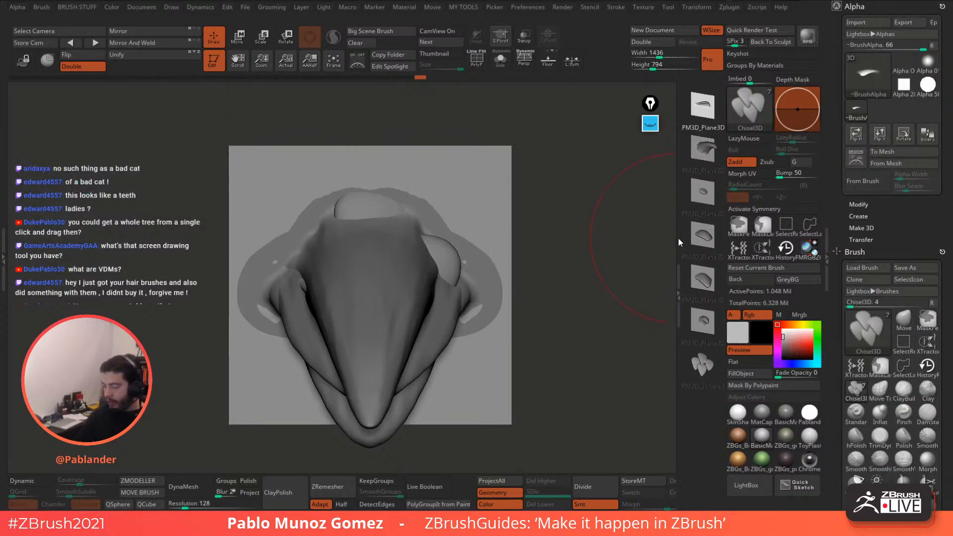
mouse_move(851, 63)
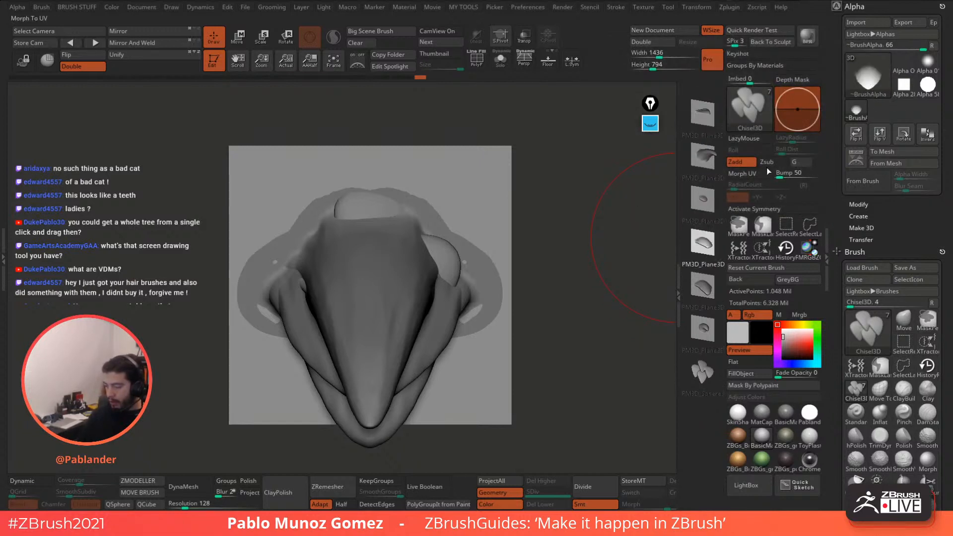
left_click(702, 241)
left_click(701, 373)
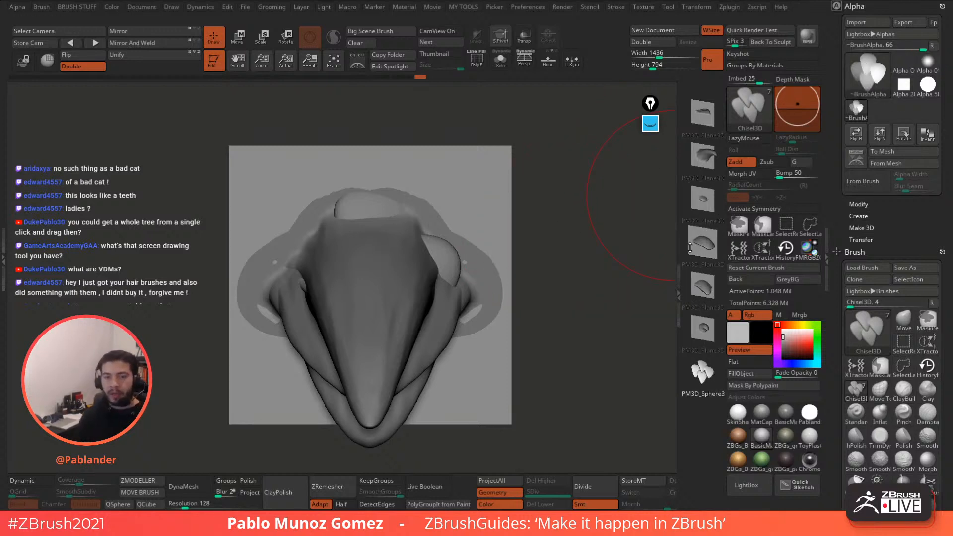
left_click(786, 224)
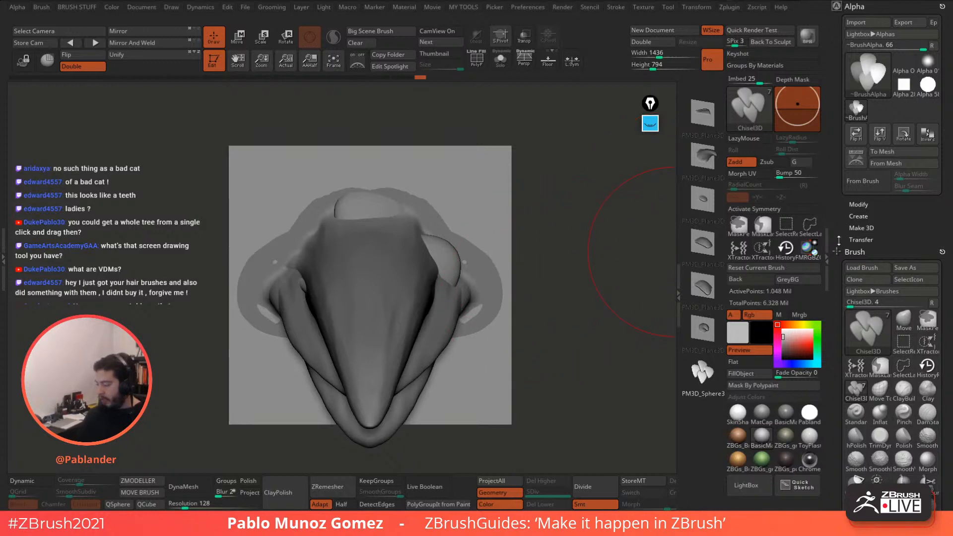
Step: Put the Brush palette away, switch to the sphere tool and DynaMesh it at resolution 128
mouse_move(890, 241)
left_mouse_down()
mouse_move(893, 2)
mouse_move(932, 132)
mouse_move(906, 109)
left_mouse_up()
left_click(941, 140)
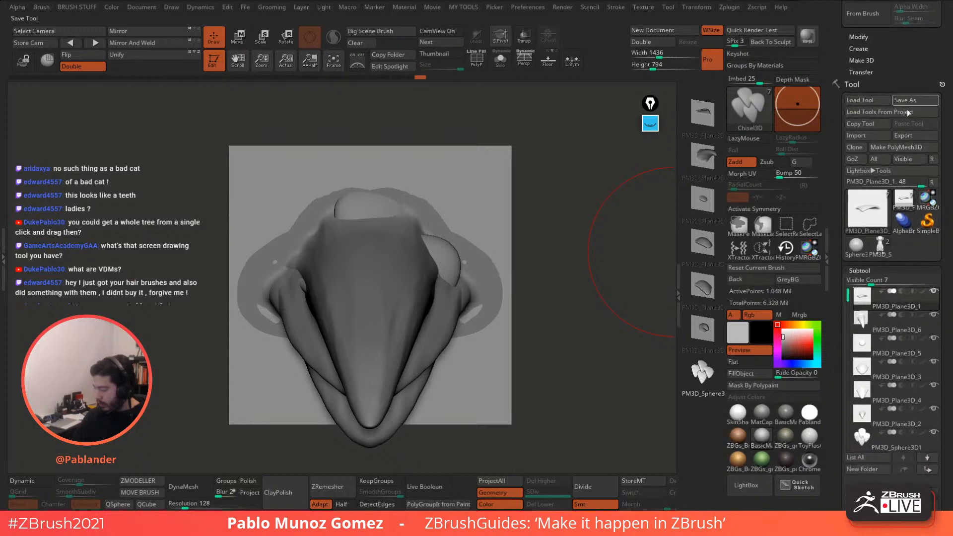
left_click(857, 245)
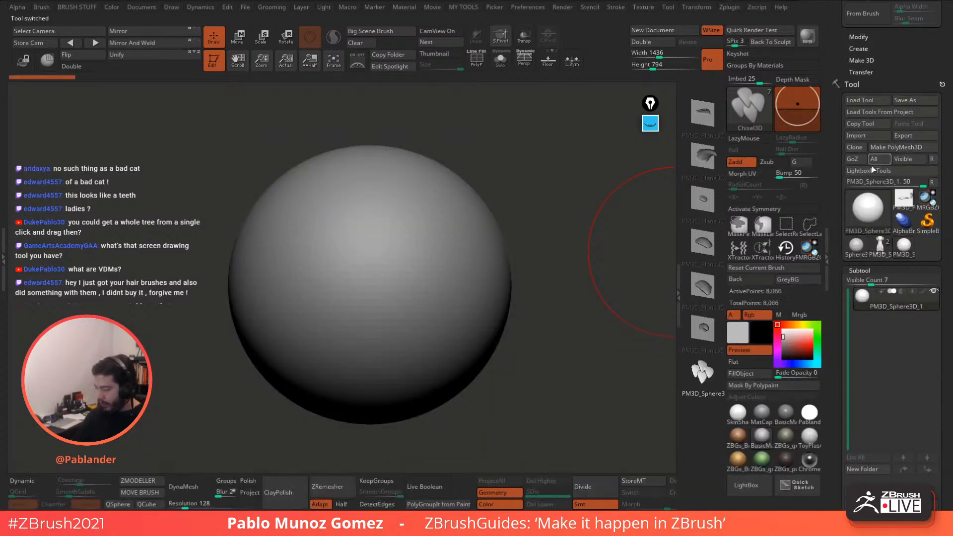
left_click_drag(537, 253, 512, 245, "alt")
left_click(183, 486)
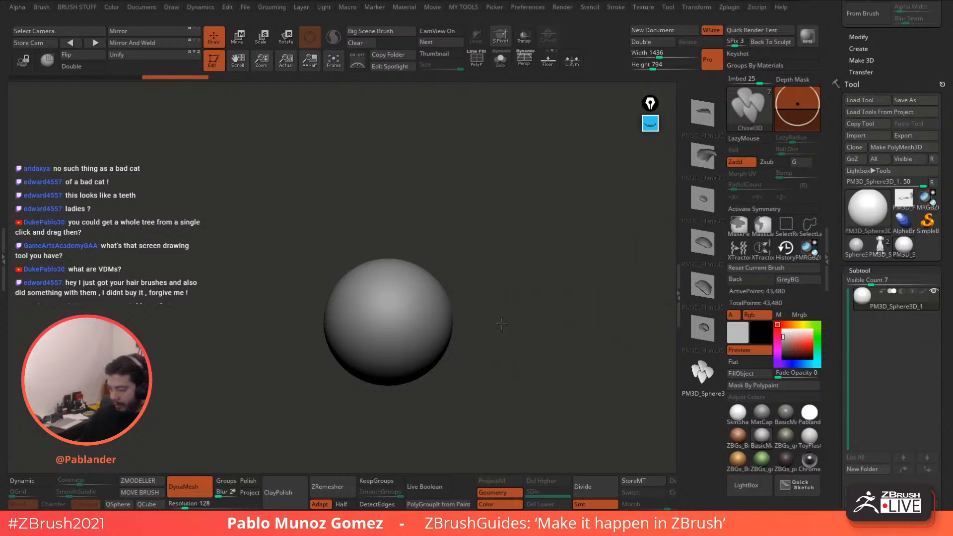
left_click_drag(497, 330, 517, 284, "alt")
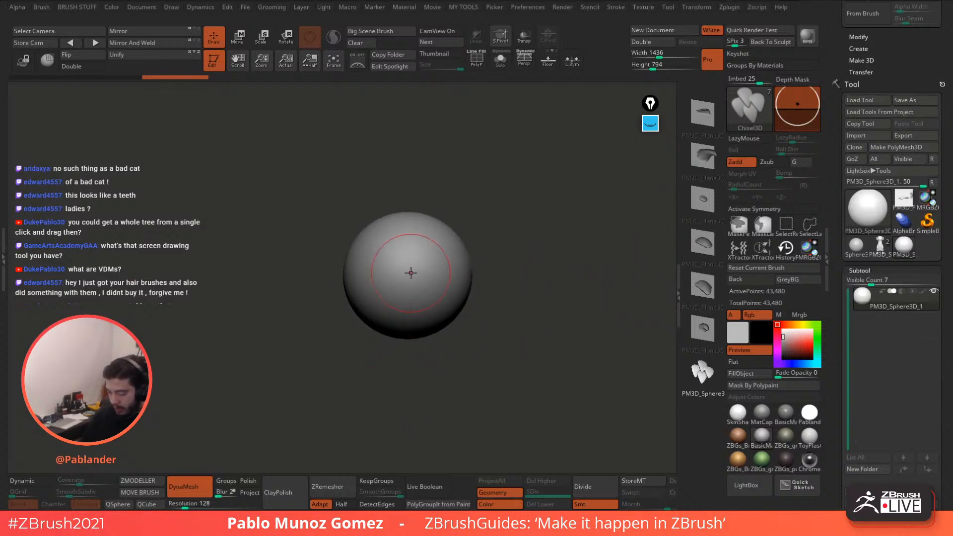
Step: Try the scale-cluster alpha on the sphere and undo the test stamps
left_click_drag(409, 296, 513, 214)
key("ctrl+z")
key("ctrl+z")
key("ctrl+z")
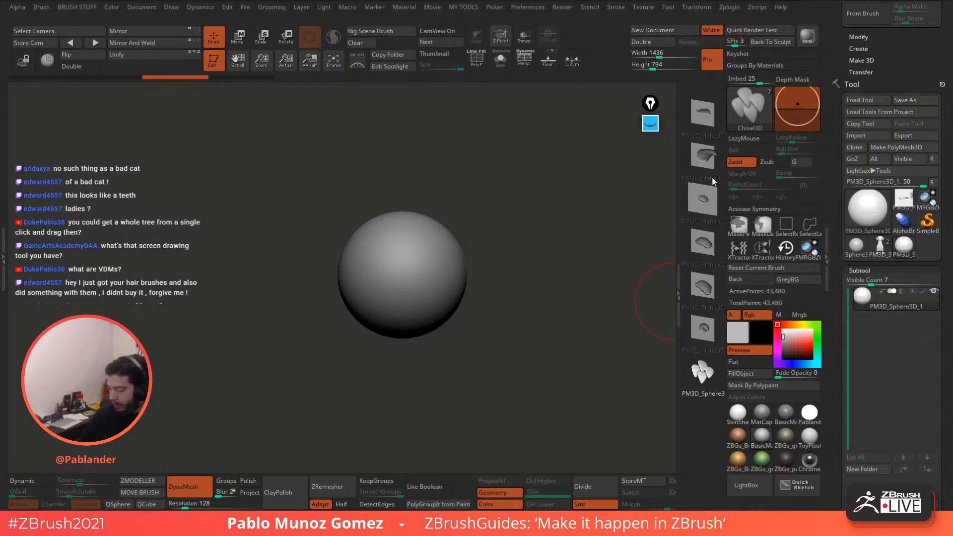
Step: Try the first and third alphas of the brush on the sphere, undoing each test stamp
left_click(708, 127)
key("ctrl+z")
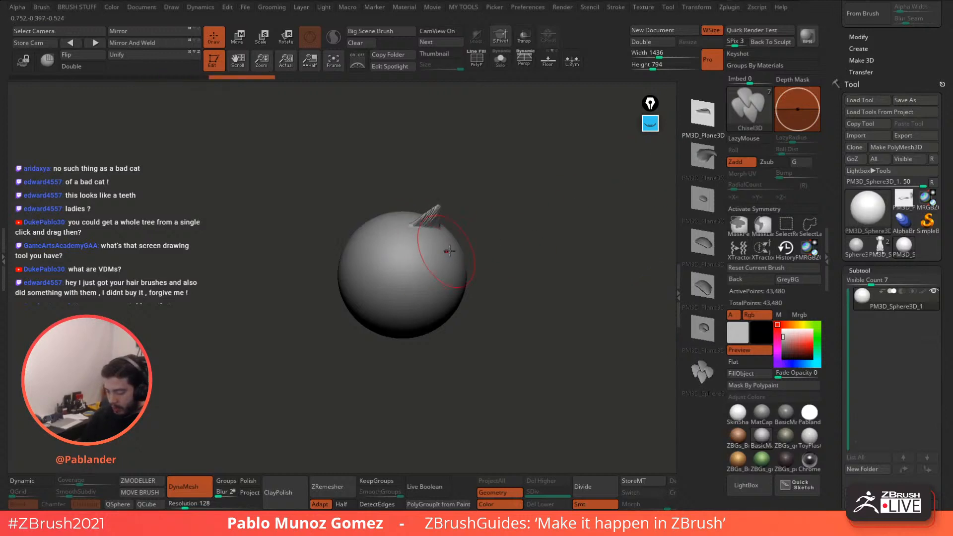
left_click(408, 254)
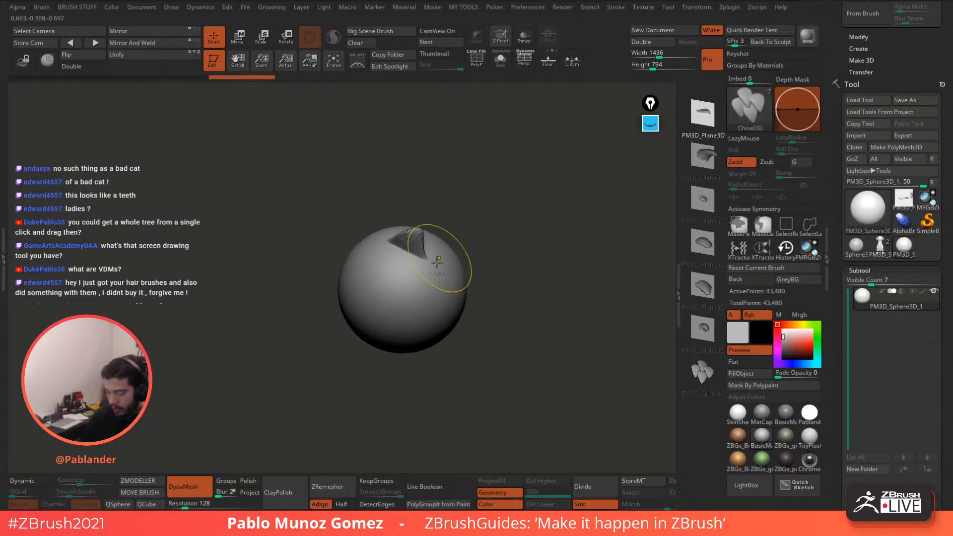
key("ctrl+z")
key("ctrl+z")
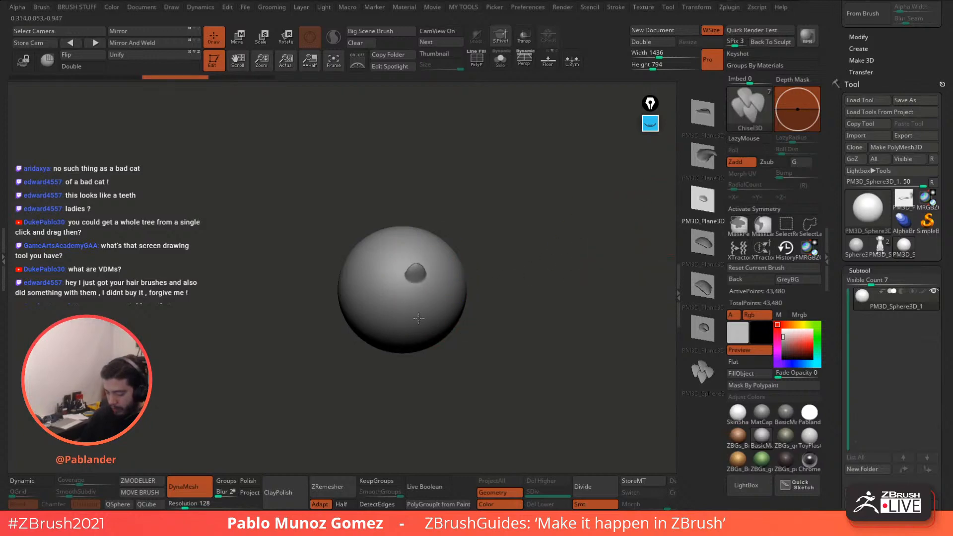
left_click_drag(410, 346, 443, 296)
key("ctrl+z")
Step: Try the first alpha and the horn alpha on the sphere with the wireframe shown, undo both stamps and hide the wireframe
left_click(475, 60)
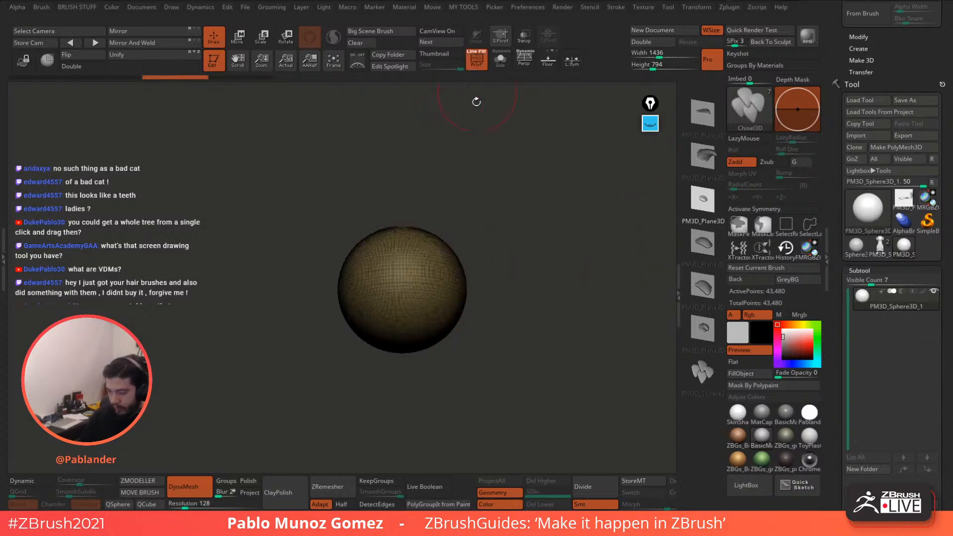
right_click_drag(476, 102, 546, 205, "ctrl")
left_click(702, 113)
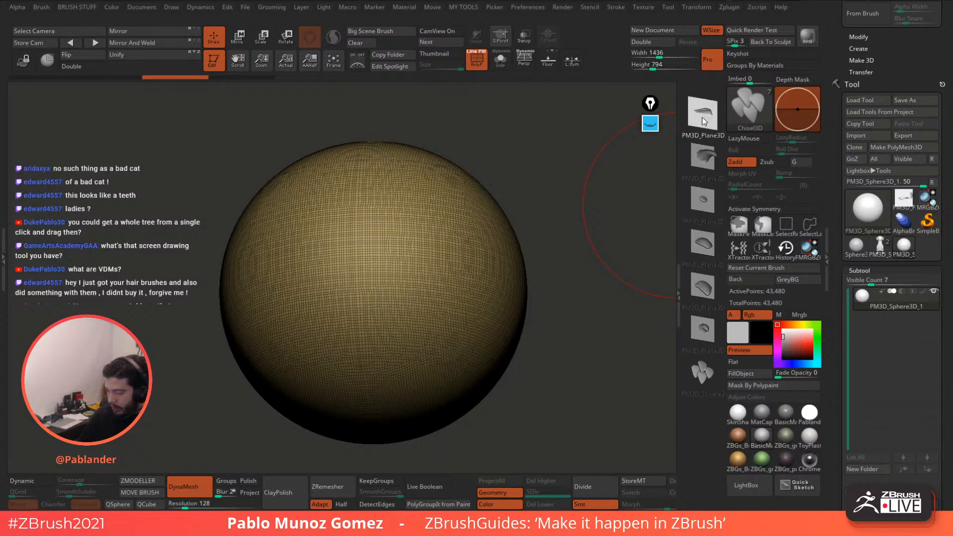
left_click_drag(376, 300, 425, 406)
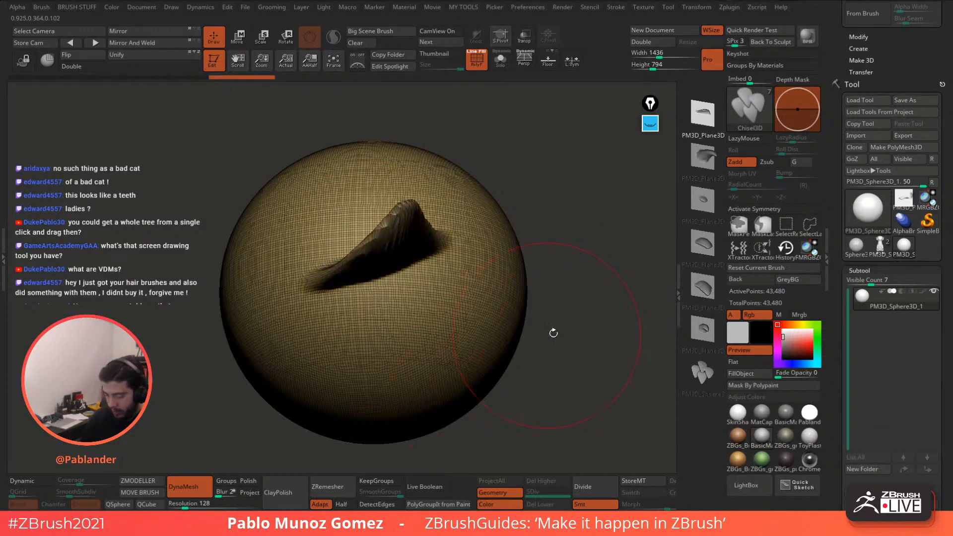
mouse_move(551, 330)
left_mouse_down()
mouse_move(286, 398)
mouse_move(329, 432)
mouse_move(553, 323)
mouse_move(532, 320)
left_mouse_up()
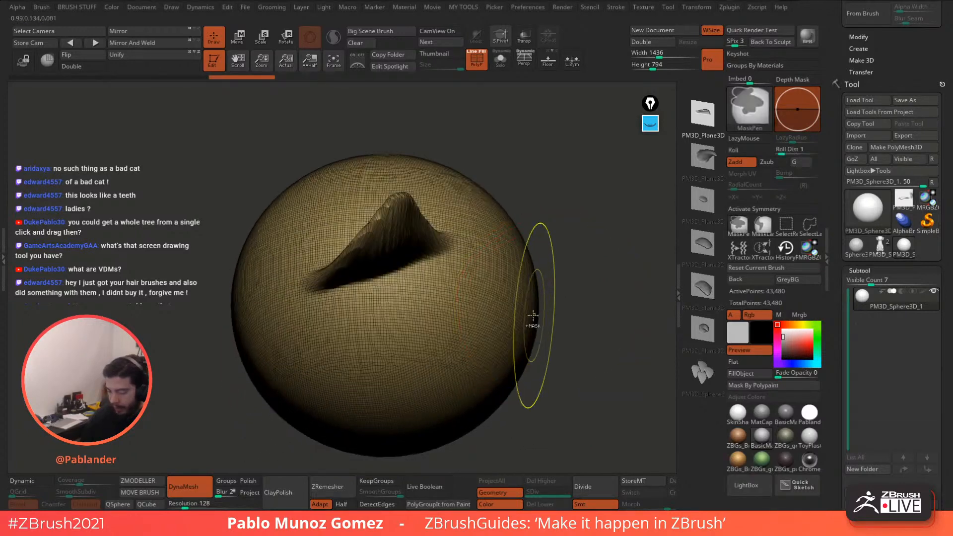
key("ctrl+z")
left_click(701, 158)
left_click_drag(393, 231, 411, 266)
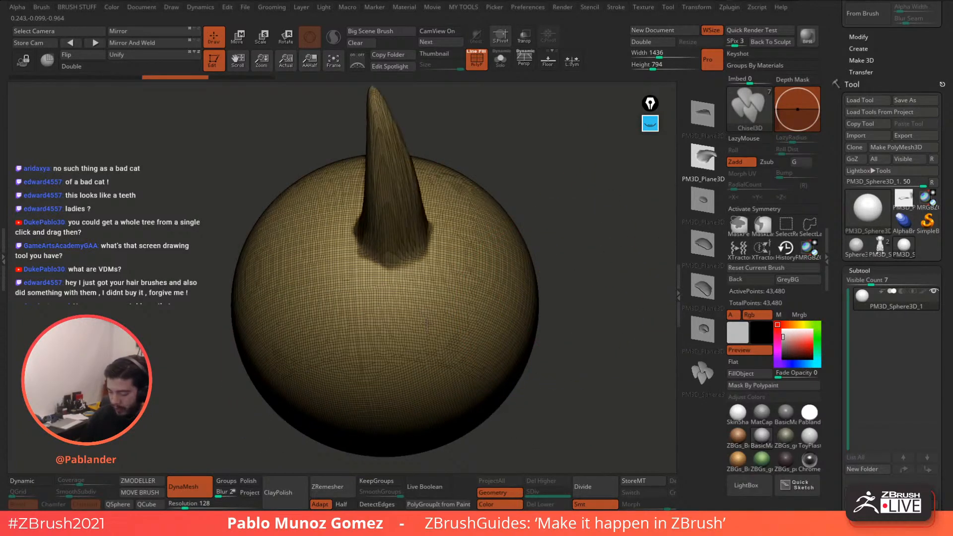
key("ctrl+z")
left_click_drag(491, 172, 475, 89, "alt")
left_click(477, 61)
Step: Set the DynaMesh resolution to 224, stamp a tall upright horn on the sphere with the horn alpha and remesh it
left_click(189, 504)
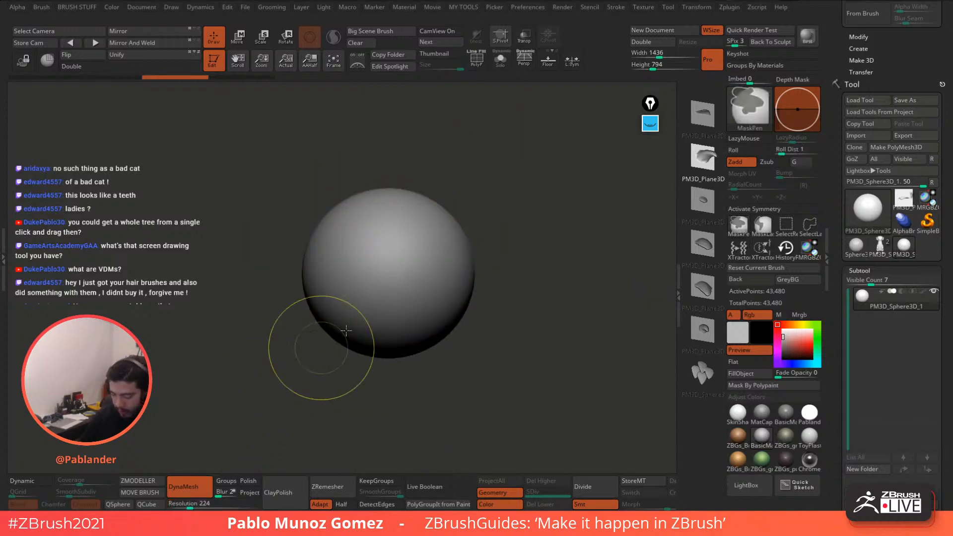
mouse_move(535, 228)
left_mouse_down()
mouse_move(535, 266)
mouse_move(521, 236)
mouse_move(548, 214)
left_mouse_up()
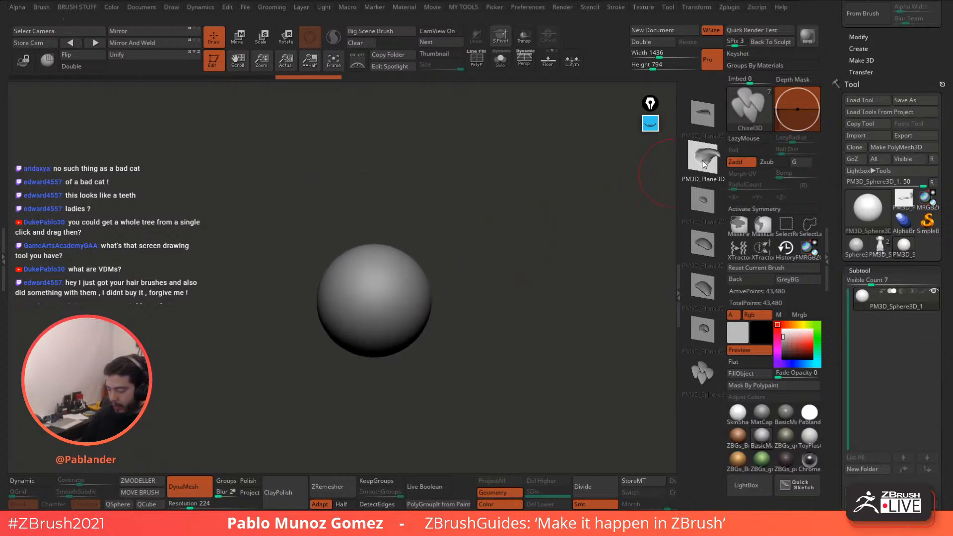
mouse_move(378, 272)
left_mouse_down()
mouse_move(450, 257)
mouse_move(489, 294)
left_mouse_up()
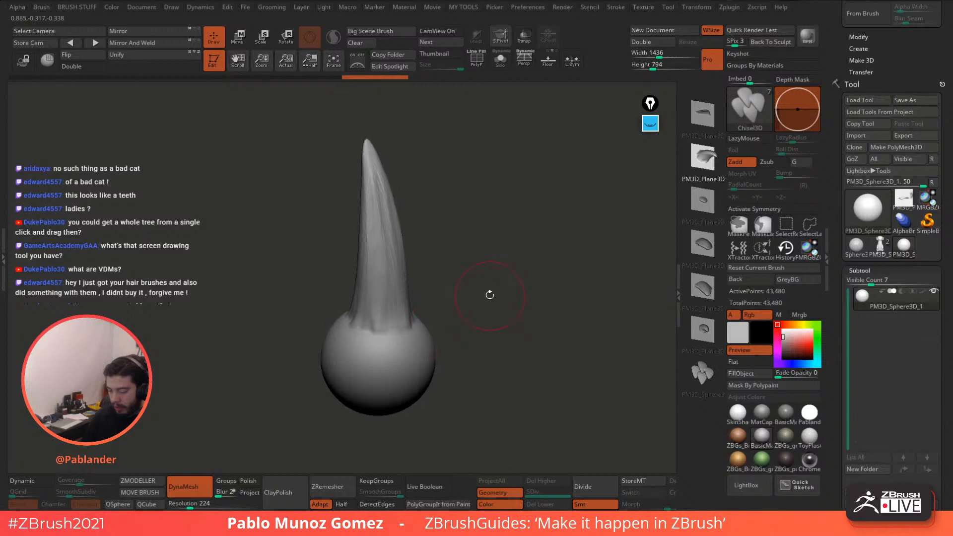
left_click_drag(485, 145, 494, 287, "ctrl")
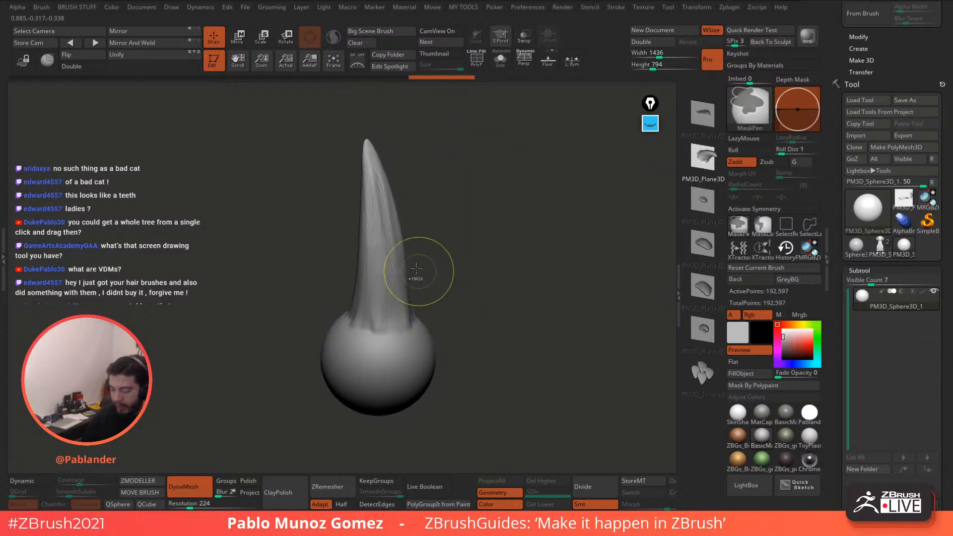
Step: Stamp smaller curved horns as side branches around the tall horn, remeshing with DynaMesh between stamps
left_click_drag(400, 240, 430, 220)
key("ctrl+z")
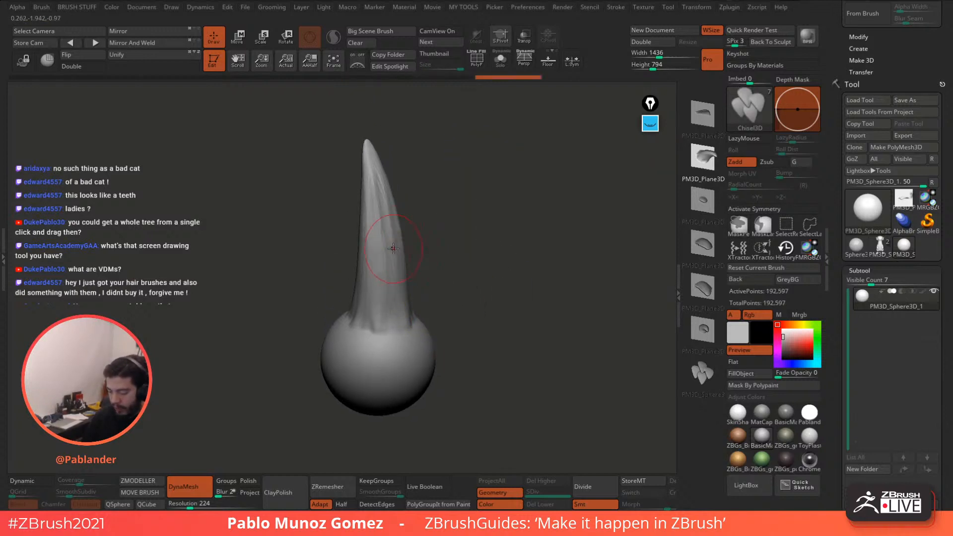
left_click_drag(399, 273, 493, 230)
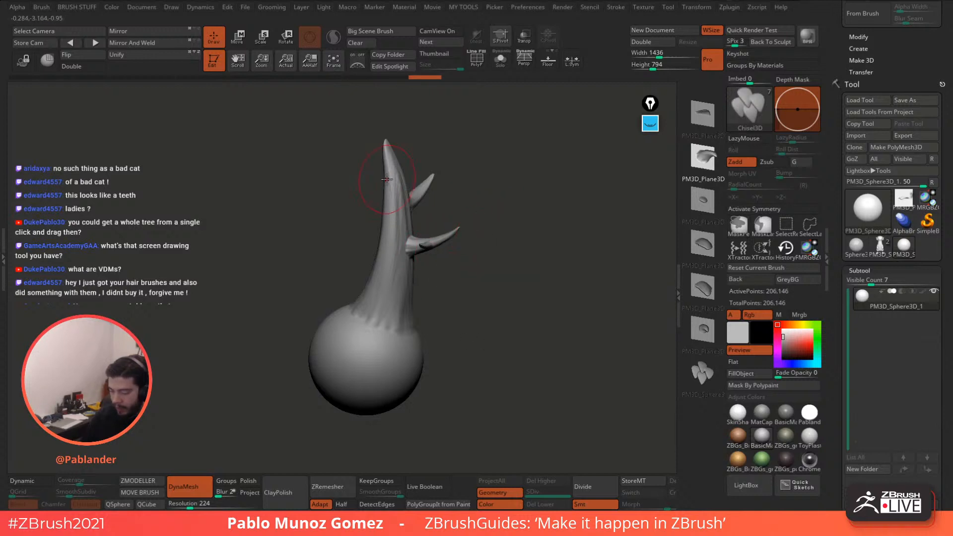
mouse_move(395, 180)
left_mouse_down()
mouse_move(391, 203)
mouse_move(408, 185)
left_mouse_up()
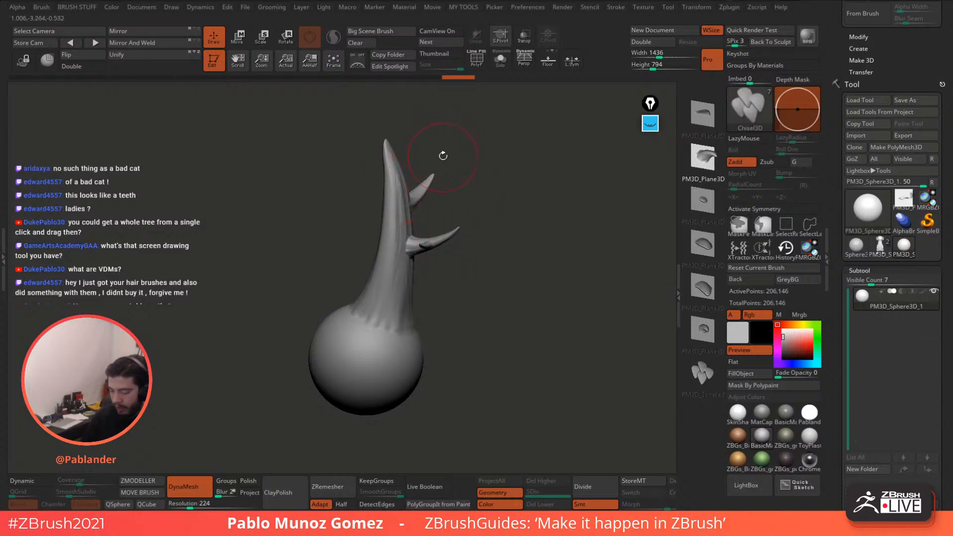
mouse_move(443, 156)
left_mouse_down()
mouse_move(379, 121)
mouse_move(431, 305)
left_mouse_up()
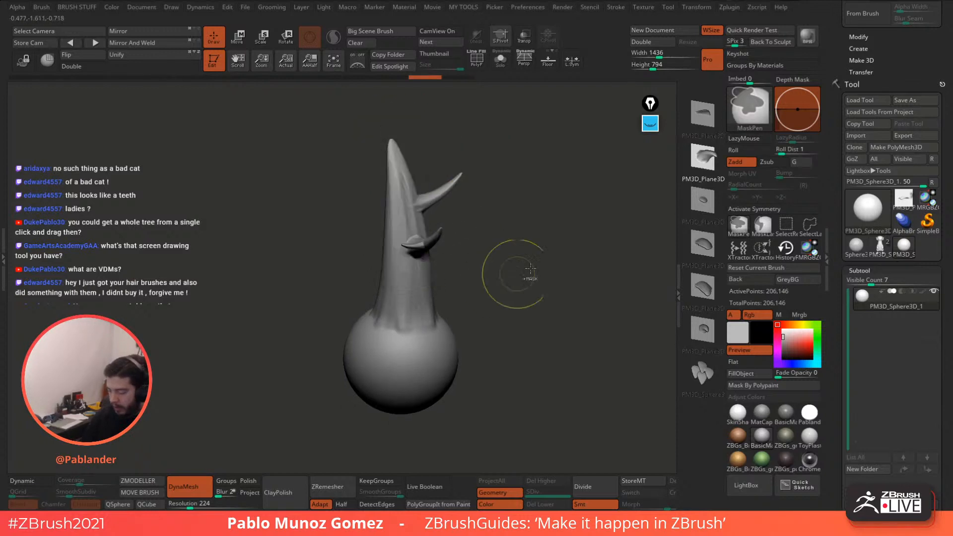
mouse_move(392, 140)
left_mouse_down("ctrl")
mouse_move(544, 246)
mouse_move(463, 170)
mouse_move(407, 149)
mouse_move(312, 158)
left_mouse_up("ctrl")
left_click_drag(471, 164, 407, 178)
mouse_move(391, 211)
left_mouse_down()
mouse_move(382, 256)
mouse_move(385, 228)
left_mouse_up()
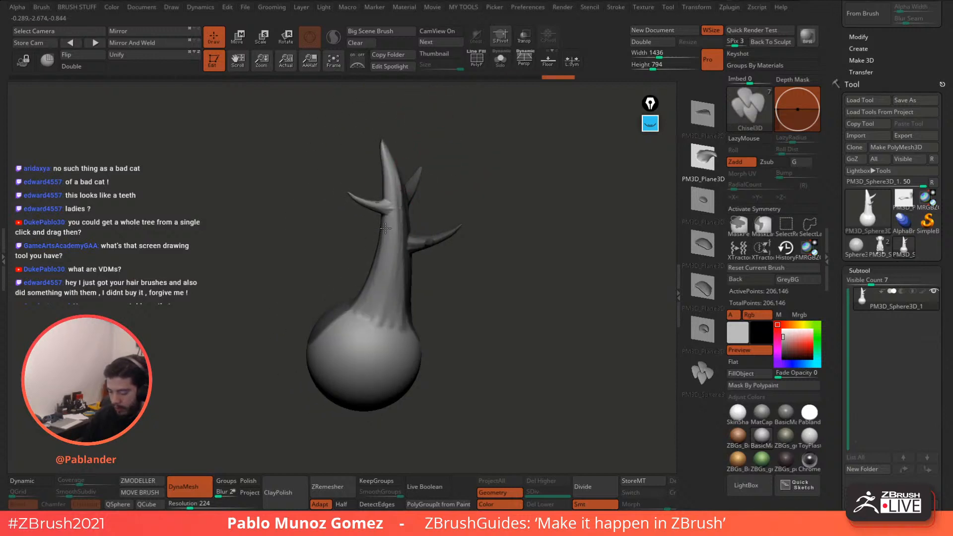
mouse_move(451, 191)
left_mouse_down()
mouse_move(495, 144)
mouse_move(486, 228)
left_mouse_up()
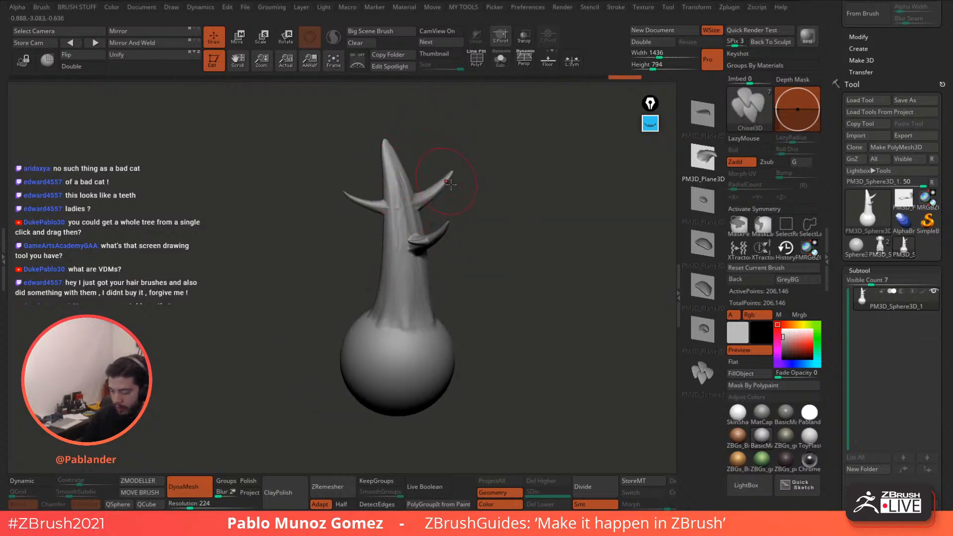
Step: Stamp a large curved horn outward from the side of the sphere, redoing the first attempt, and remesh the model
left_click_drag(411, 334, 473, 237)
left_click_drag(473, 238, 534, 254)
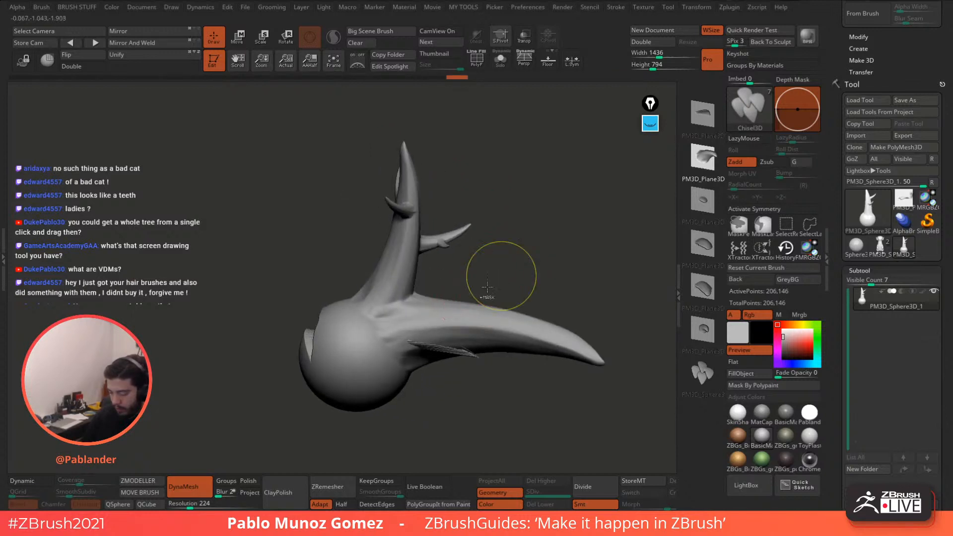
key("ctrl+z")
left_click_drag(399, 338, 482, 264)
left_click_drag(520, 234, 518, 268, "ctrl")
Step: Stamp another large curved horn on a different side of the sphere, undoing and repeating the stroke
mouse_move(417, 302)
left_mouse_down()
mouse_move(423, 332)
mouse_move(380, 333)
mouse_move(397, 358)
left_mouse_up()
left_click_drag(531, 220, 513, 223)
key("ctrl+z")
left_click_drag(438, 306, 429, 339)
left_click_drag(563, 238, 472, 246)
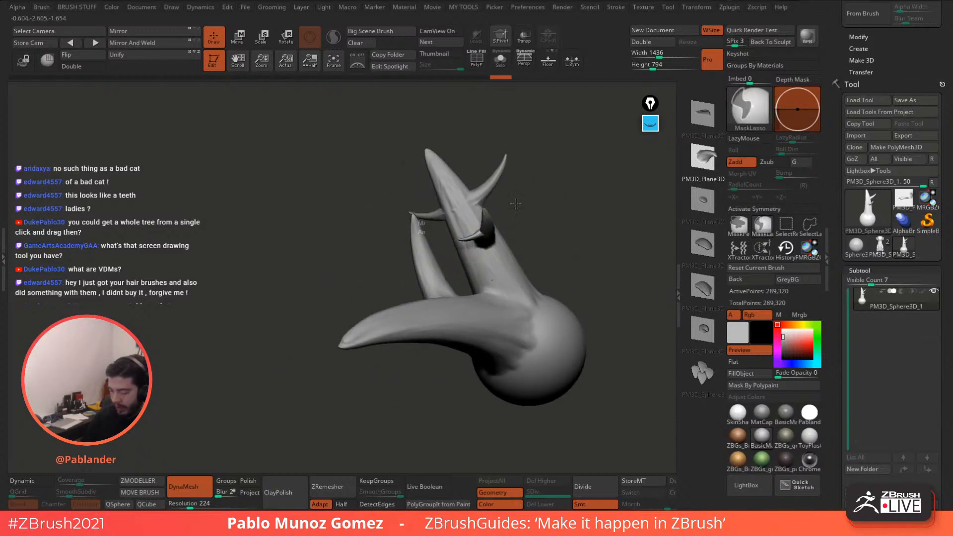
Step: Remesh the horned sphere with DynaMesh and check its wireframe from the side
left_click_drag(514, 202, 527, 198, "ctrl")
mouse_move(556, 267)
left_mouse_down()
mouse_move(538, 237)
mouse_move(568, 229)
mouse_move(489, 236)
mouse_move(526, 282)
mouse_move(362, 373)
left_mouse_up()
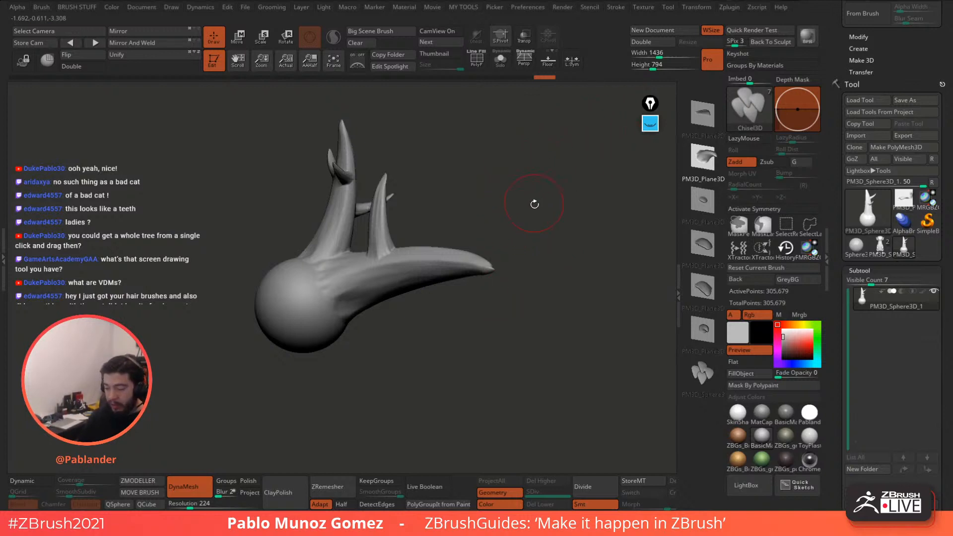
mouse_move(499, 230)
left_mouse_down()
mouse_move(521, 227)
mouse_move(518, 218)
left_mouse_up()
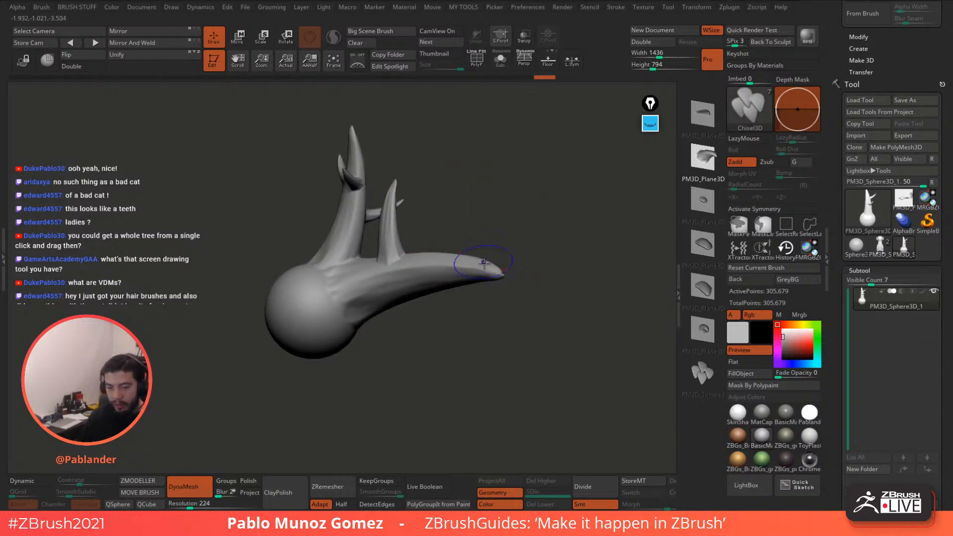
key("shift+f")
key("shift+f")
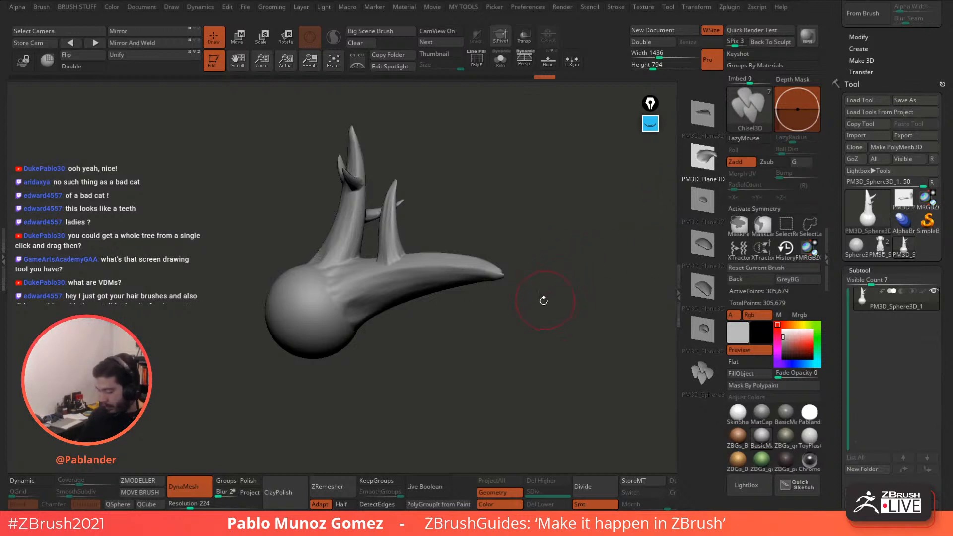
Step: Roll the undo history back to the plain sphere
left_click_drag(496, 79, 106, 94)
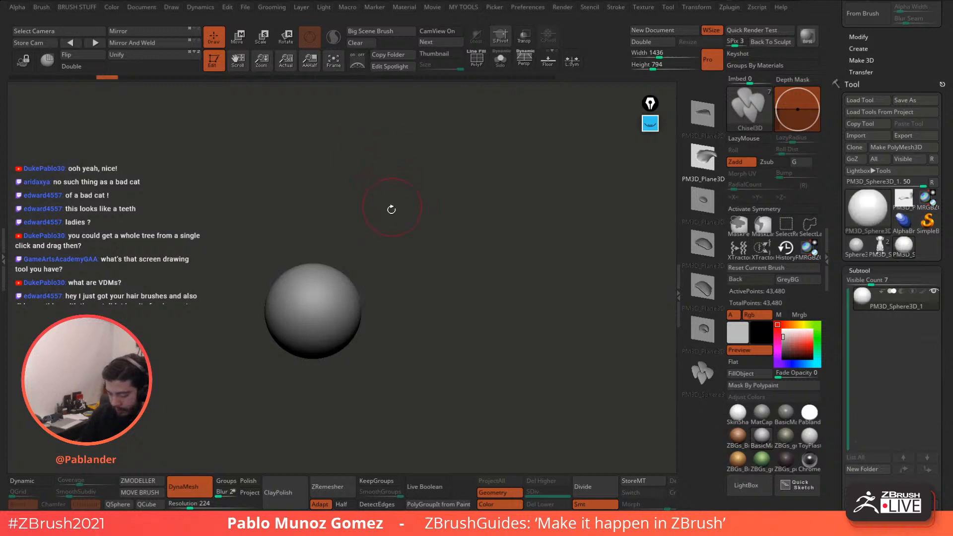
left_click_drag(391, 209, 466, 238, "alt")
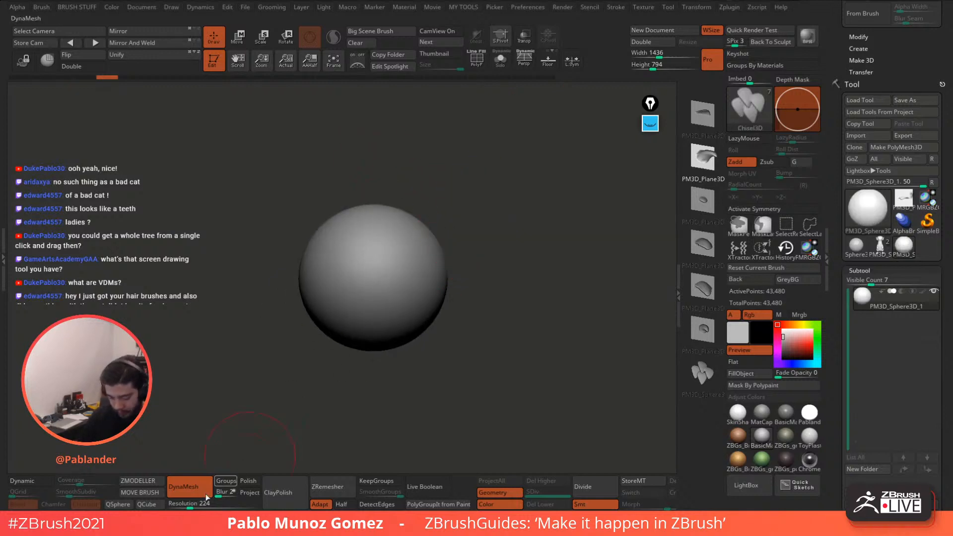
key("ctrl")
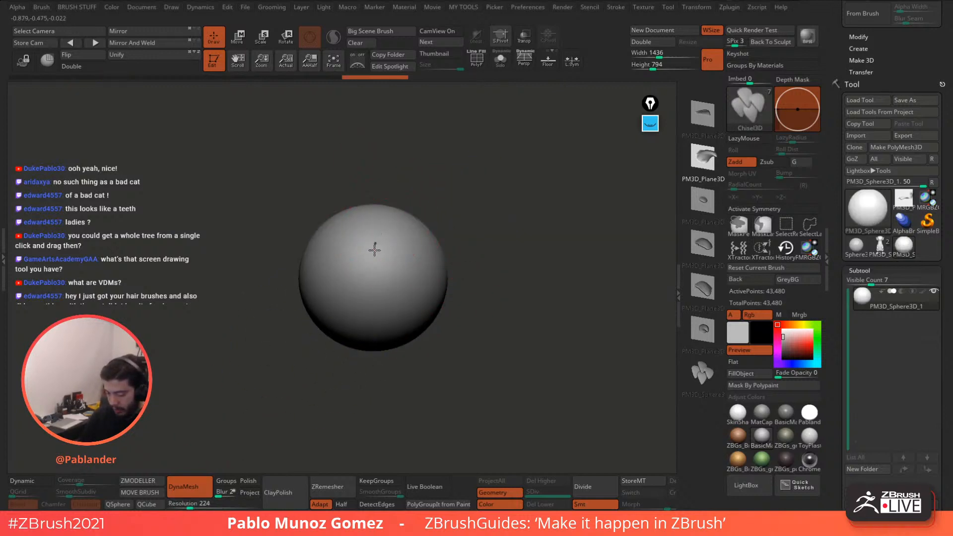
Step: Stamp four pointed horns on the upper front of the sphere and remesh it with DynaMesh
mouse_move(374, 246)
left_mouse_down()
mouse_move(374, 279)
mouse_move(409, 258)
mouse_move(385, 297)
left_mouse_up()
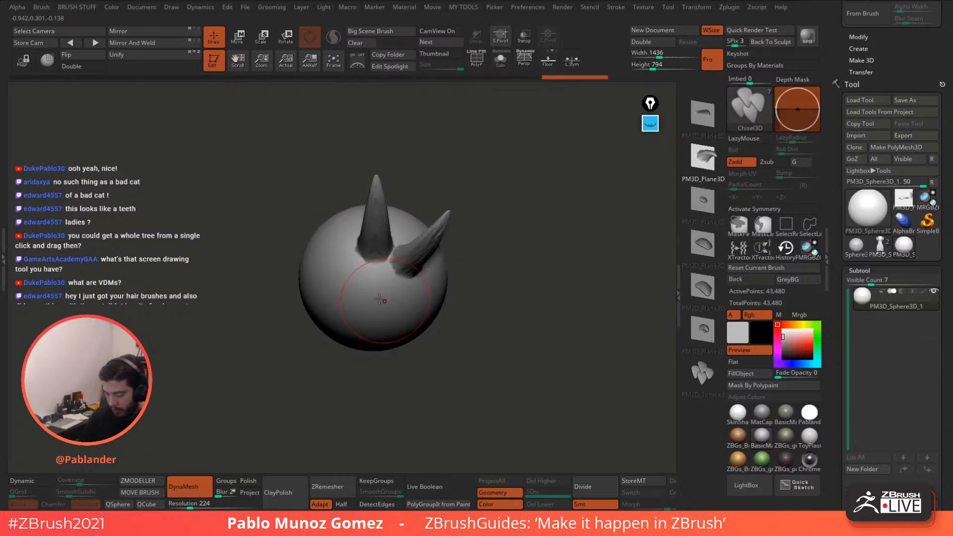
mouse_move(340, 263)
left_mouse_down()
mouse_move(350, 303)
mouse_move(373, 300)
mouse_move(378, 325)
left_mouse_up()
key("ctrl")
left_click_drag(506, 327, 516, 318, "ctrl")
Step: Stamp four rounded bumps below the horns with the small oval bump alpha
left_click(696, 209)
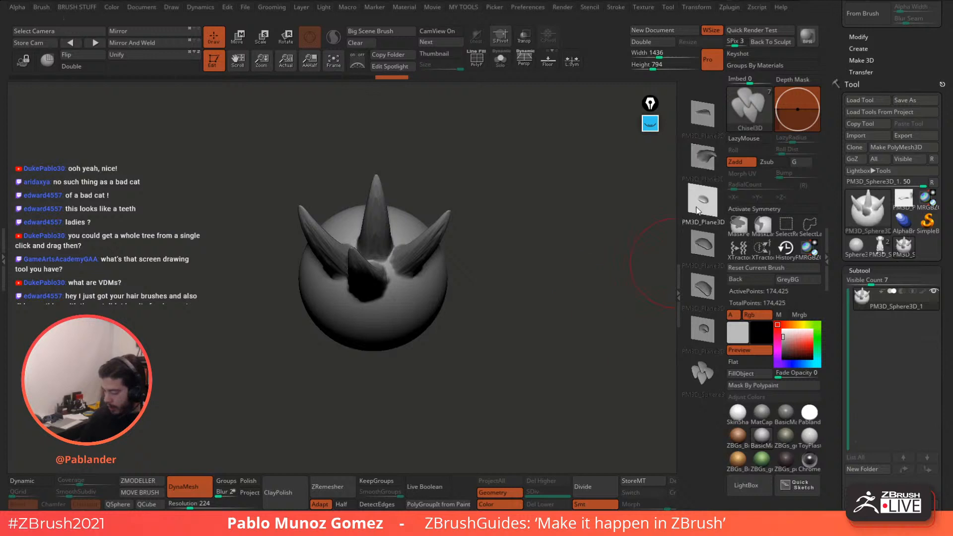
left_click_drag(401, 331, 399, 336)
left_click_drag(402, 299, 381, 339)
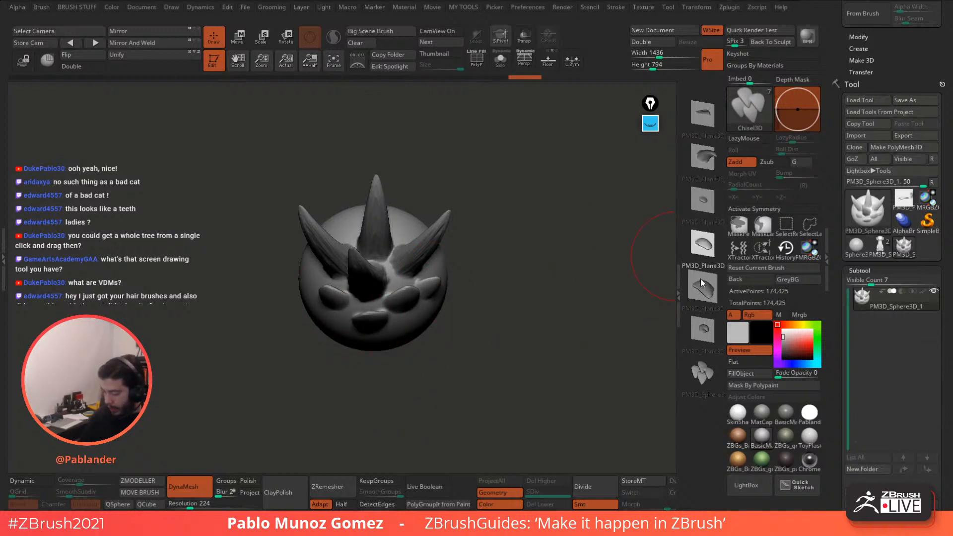
Step: Stamp four large leaf-shaped scales behind the horns with the scale alpha and remesh the model
left_click_drag(442, 268, 421, 329)
left_click_drag(403, 217, 392, 273)
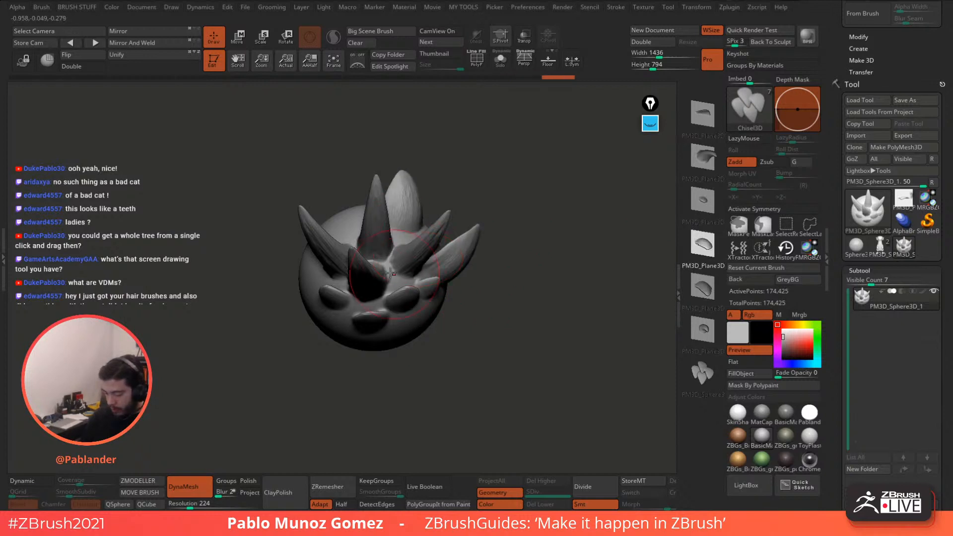
left_click_drag(348, 219, 372, 273)
left_click_drag(310, 273, 285, 250)
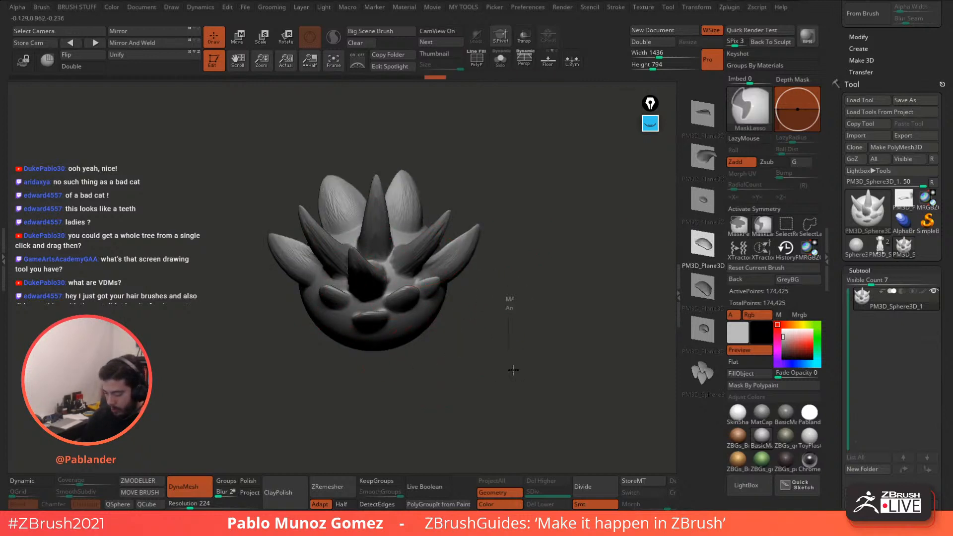
Step: Stamp small curved claws on both sides of the sphere with the claw alpha and short spikes along its underside with the first alpha
left_click(702, 329)
left_click_drag(401, 351, 391, 357)
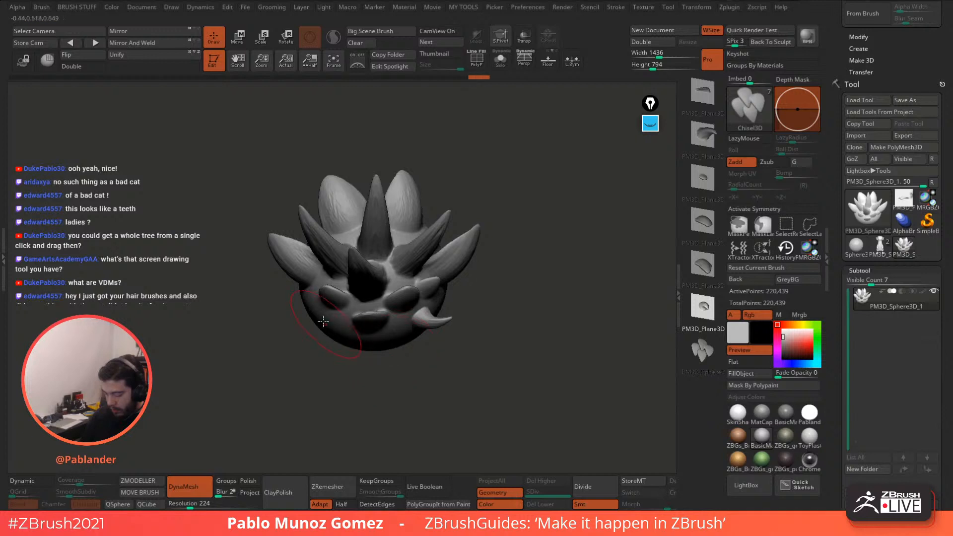
left_click_drag(323, 321, 352, 339)
left_click_drag(313, 300, 346, 323)
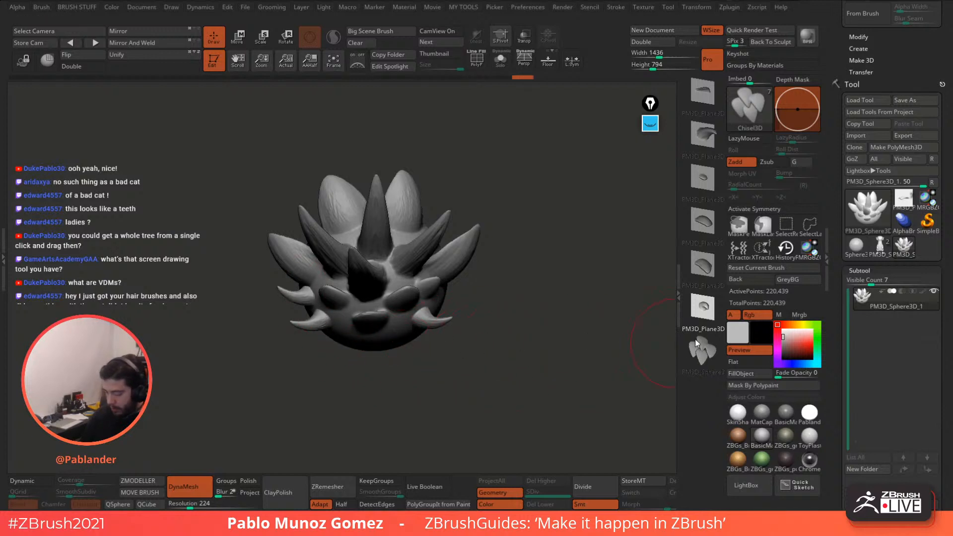
left_click(705, 101)
left_click_drag(388, 316, 412, 346)
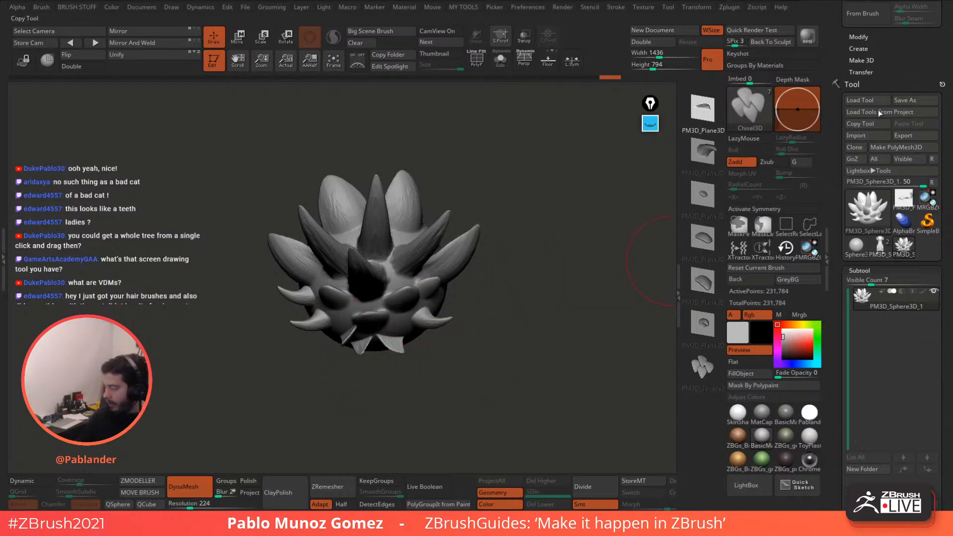
Step: Remove the docked Alpha palette from the tray and dock the Brush palette there
left_click_drag(883, 64, 869, 191)
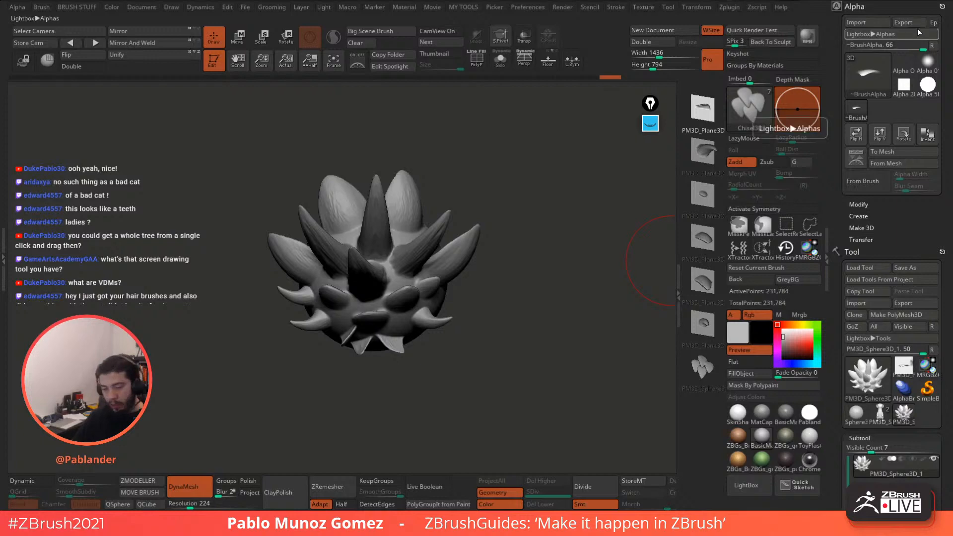
mouse_move(923, 59)
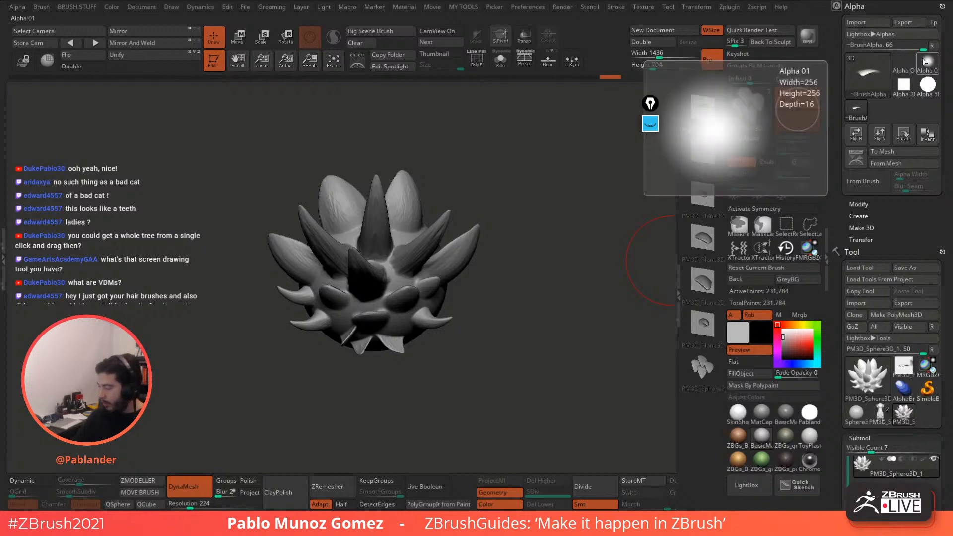
left_click(941, 7)
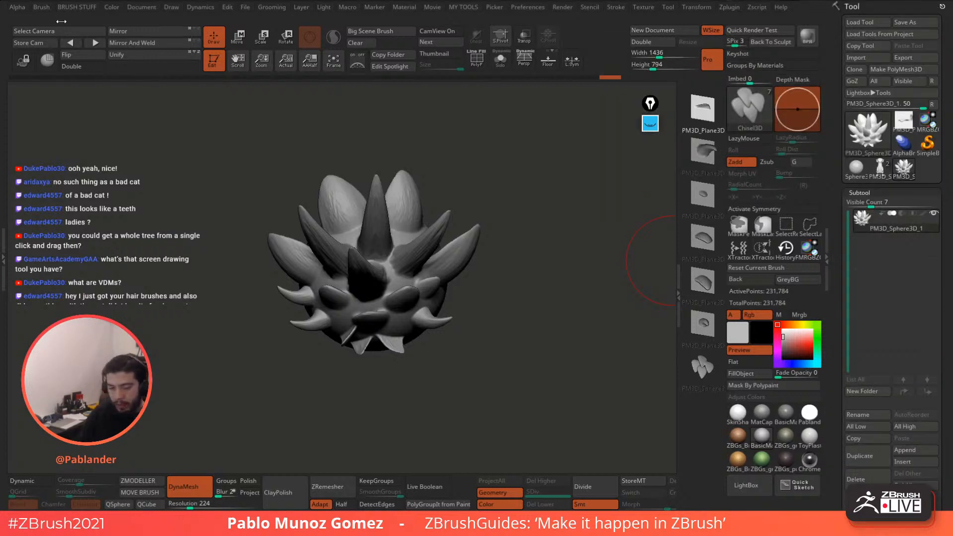
left_click(41, 8)
mouse_move(38, 8)
left_mouse_down()
mouse_move(185, 85)
mouse_move(884, 11)
left_mouse_up()
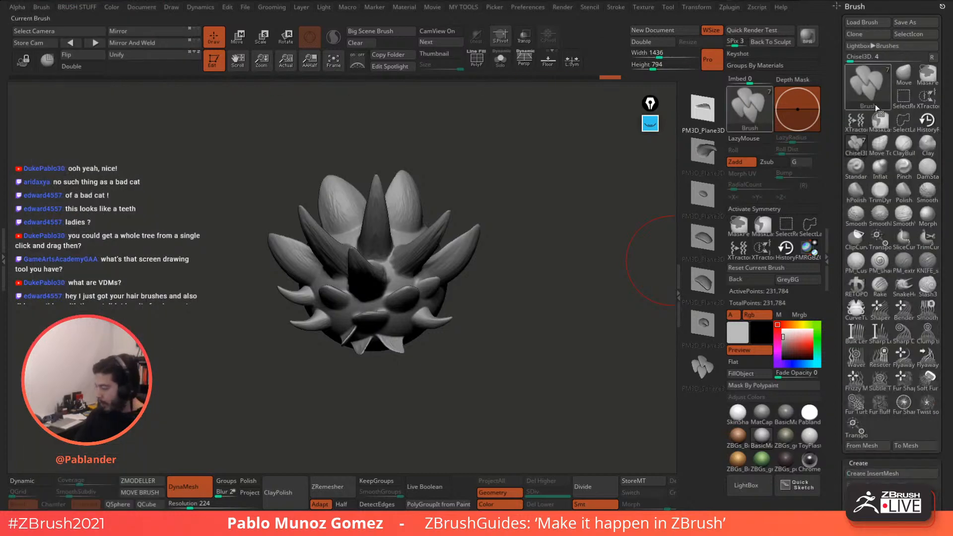
Step: Set the spiky model view as the brush icon and save the brush preset as Chisel3D1.ZBP
left_click(919, 33)
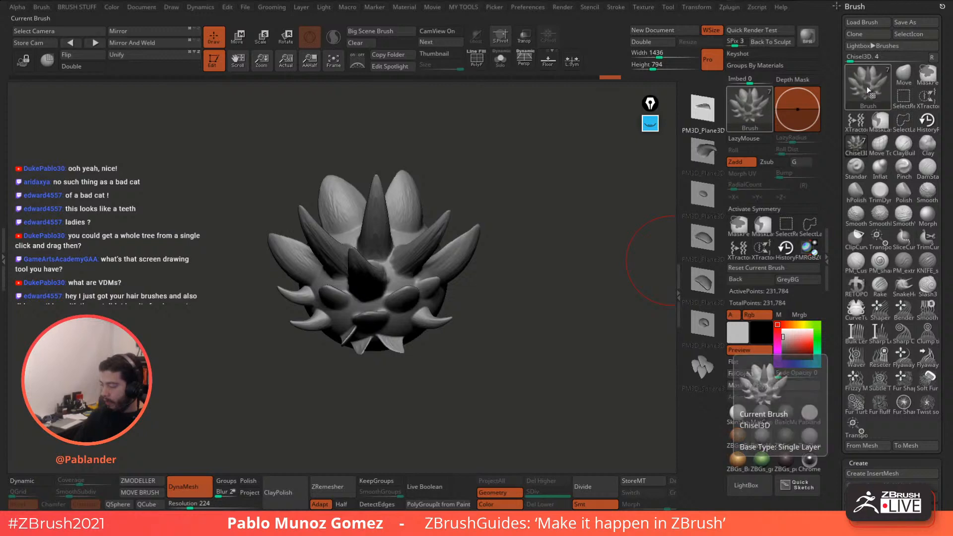
left_click(916, 23)
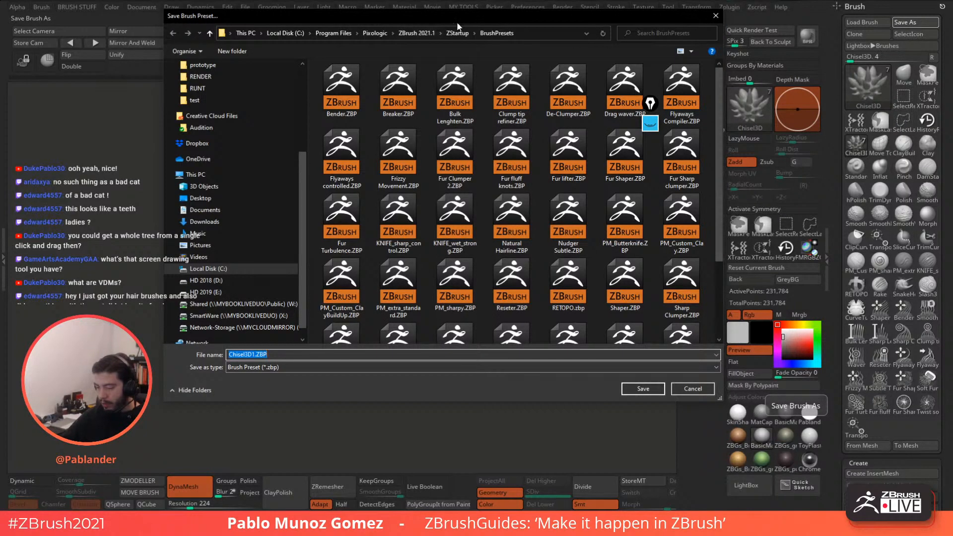
key("Return")
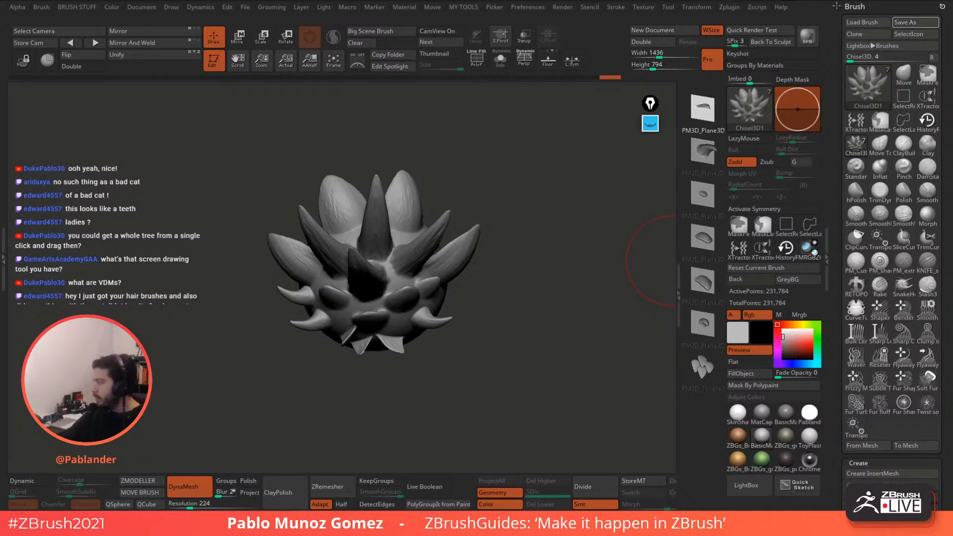
Step: Collapse the Brush palette and switch to the long-tailed creature tool, turning its head and body to a three-quarter view
left_click_drag(595, 162, 584, 159)
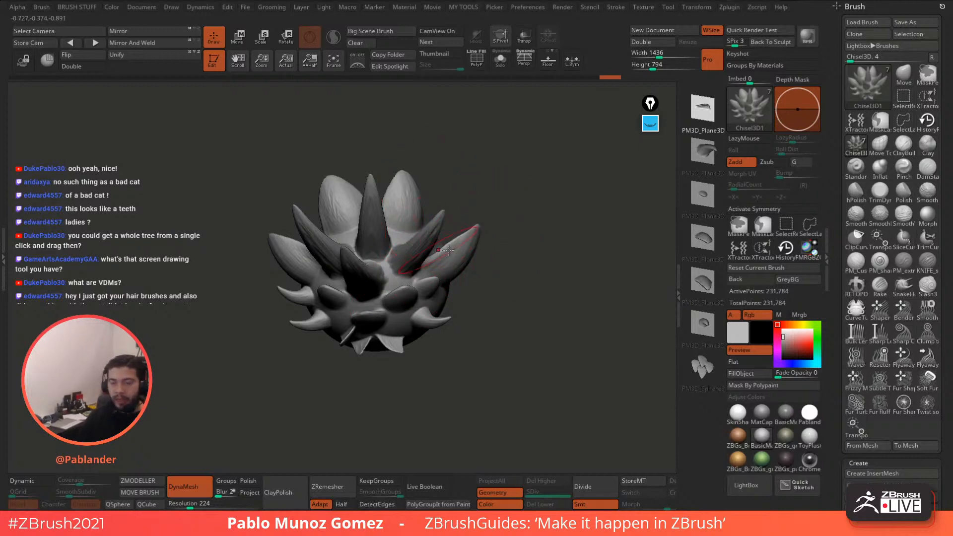
left_click(871, 6)
left_click(879, 181)
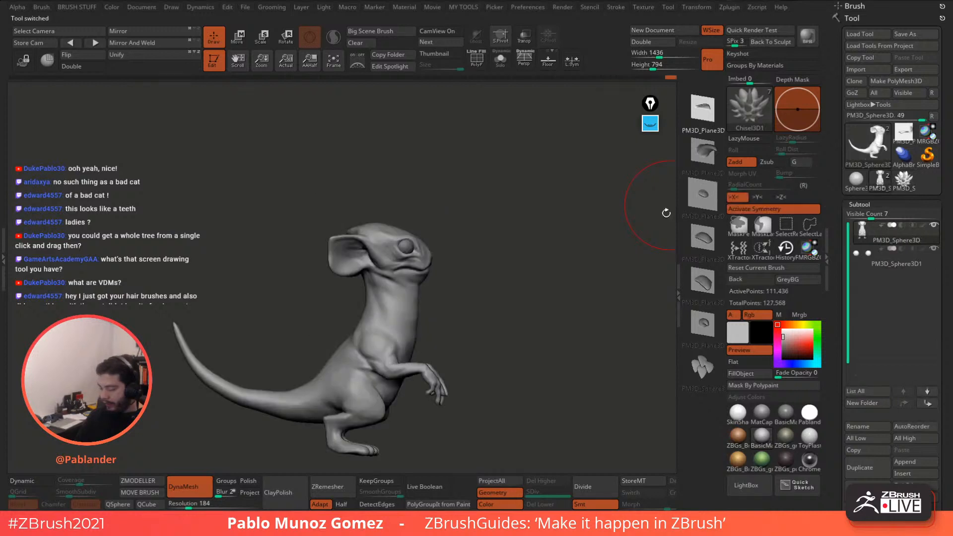
mouse_move(432, 258)
left_mouse_down()
mouse_move(448, 260)
mouse_move(484, 237)
left_mouse_up()
key("space")
mouse_move(484, 237)
left_mouse_down()
mouse_move(493, 269)
mouse_move(488, 218)
left_mouse_up()
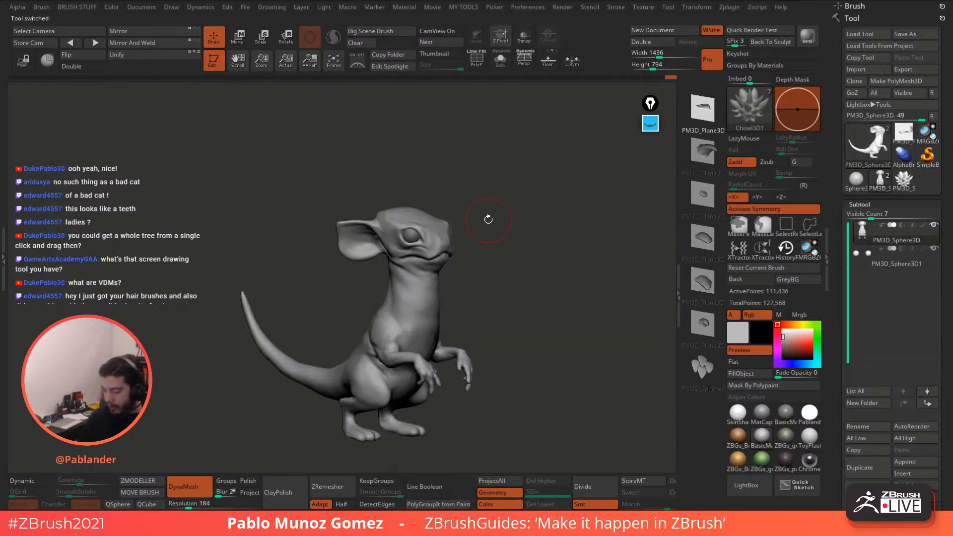
Step: Try a symmetrical pair of large horns on the creature's head with the horn alpha and inspect their stretched wireframe
left_click(709, 152)
mouse_move(566, 220)
left_mouse_down()
mouse_move(492, 212)
mouse_move(491, 191)
left_mouse_up()
mouse_move(419, 186)
right_mouse_down()
mouse_move(410, 206)
mouse_move(420, 208)
right_mouse_up()
left_click_drag(399, 210, 363, 283)
mouse_move(448, 201)
right_mouse_down()
mouse_move(400, 208)
mouse_move(408, 212)
right_mouse_up()
left_click(475, 59)
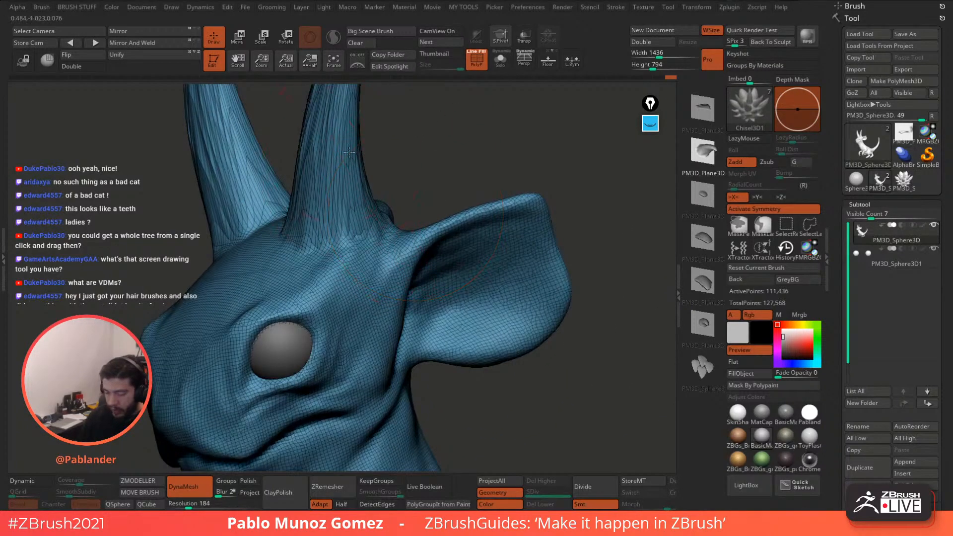
right_click_drag(349, 152, 369, 218, "alt")
mouse_move(414, 285)
right_mouse_down("alt")
mouse_move(376, 202)
mouse_move(362, 192)
mouse_move(402, 218)
mouse_move(485, 162)
mouse_move(536, 191)
mouse_move(461, 220)
mouse_move(476, 216)
right_mouse_up("alt")
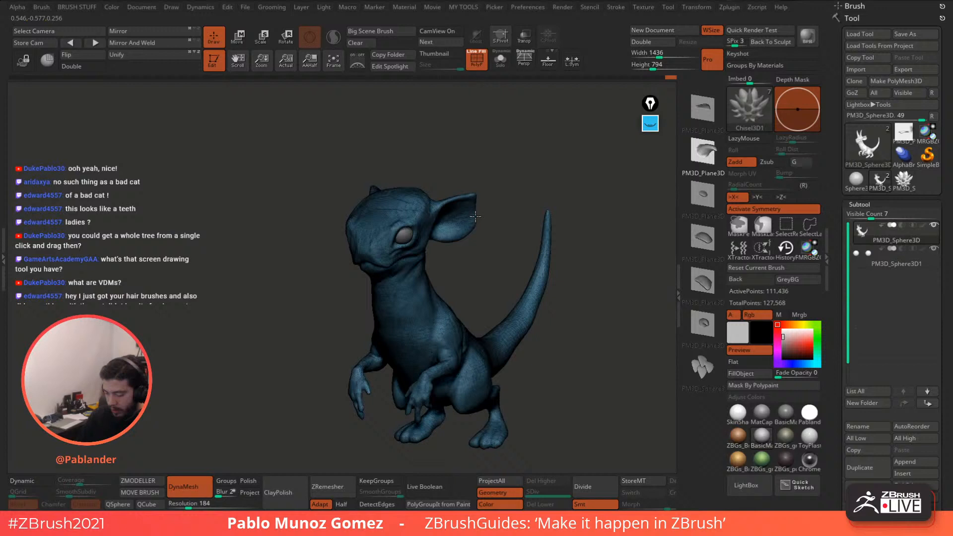
left_click(476, 68)
Step: Try clusters of scales above the creature's eyes with the scale alpha, undoing the stamps
left_click(701, 240)
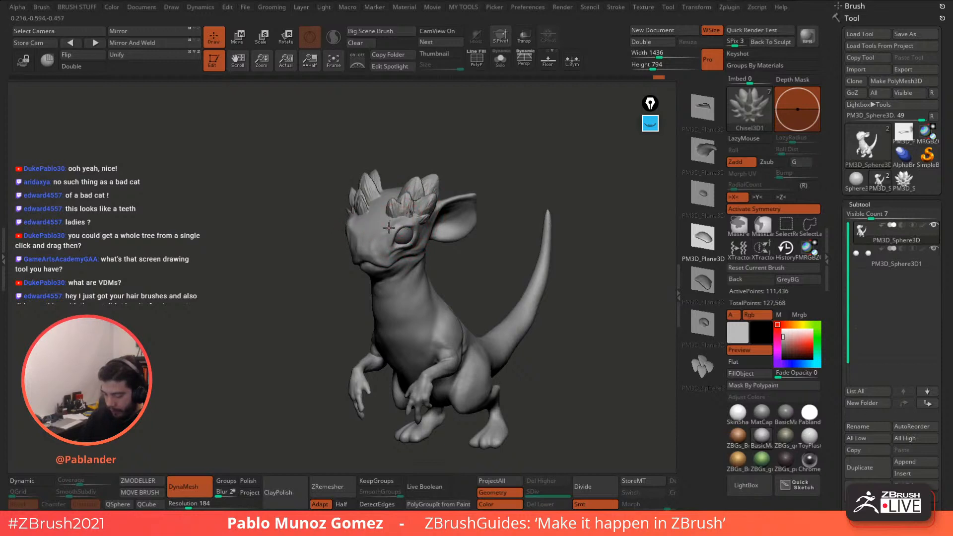
mouse_move(437, 226)
right_mouse_down()
mouse_move(422, 222)
mouse_move(475, 229)
mouse_move(521, 251)
mouse_move(476, 238)
mouse_move(501, 245)
mouse_move(496, 223)
mouse_move(496, 249)
right_mouse_up()
key("ctrl+z")
key("ctrl+z")
key("ctrl+z")
key("ctrl+z")
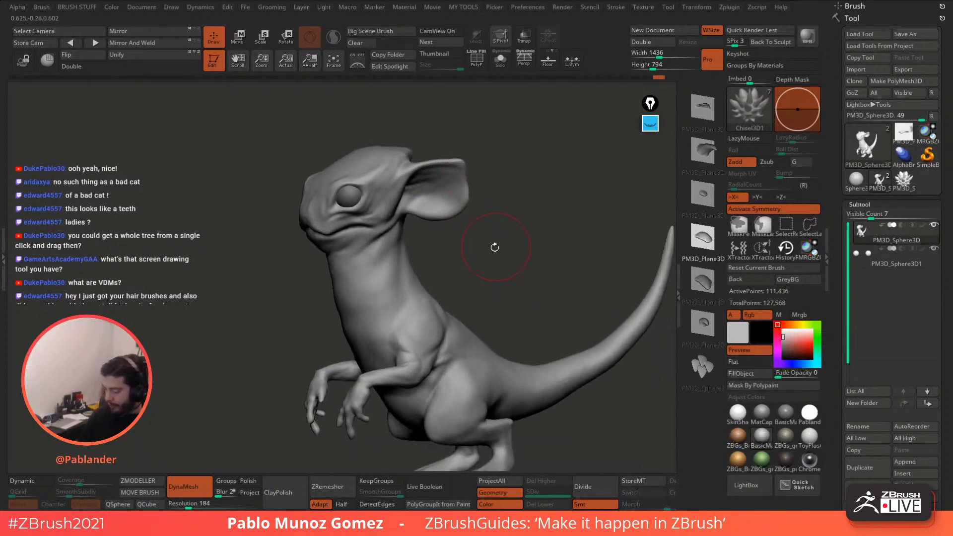
Step: Try claws on the creature's fingertips with the claw alpha, undoing each attempt
left_click(702, 322)
mouse_move(377, 109)
left_mouse_down()
mouse_move(479, 212)
mouse_move(447, 214)
mouse_move(471, 281)
mouse_move(471, 199)
mouse_move(486, 160)
left_mouse_up()
key("space")
key("space")
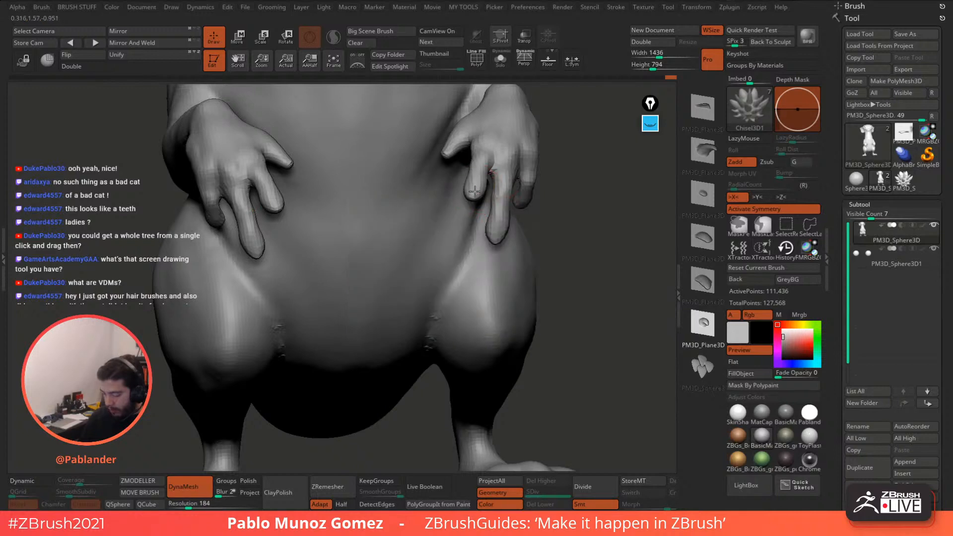
mouse_move(472, 191)
left_mouse_down()
mouse_move(479, 159)
mouse_move(529, 184)
mouse_move(502, 201)
mouse_move(506, 169)
mouse_move(472, 184)
left_mouse_up()
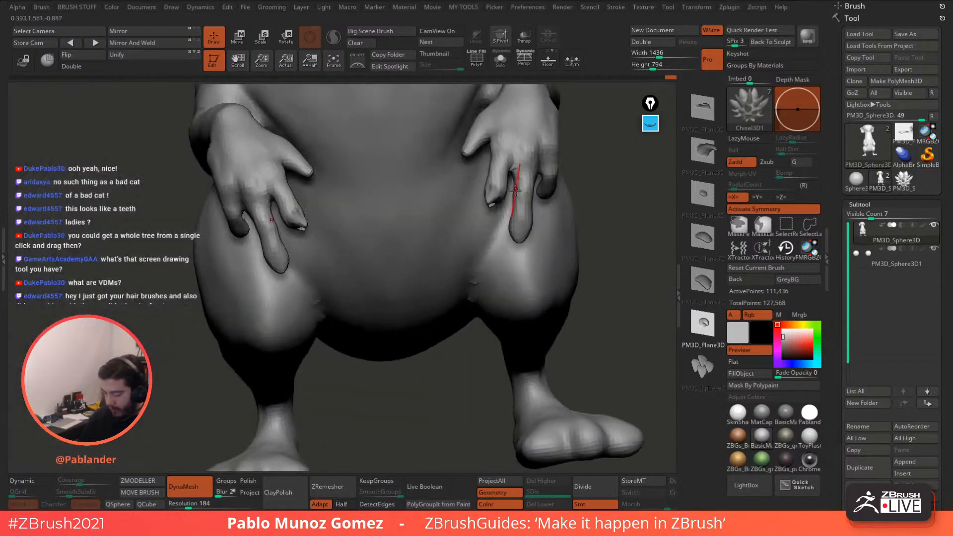
key("ctrl+z")
mouse_move(521, 232)
left_mouse_down()
mouse_move(527, 198)
mouse_move(522, 224)
mouse_move(525, 200)
mouse_move(550, 181)
left_mouse_up()
key("ctrl+z")
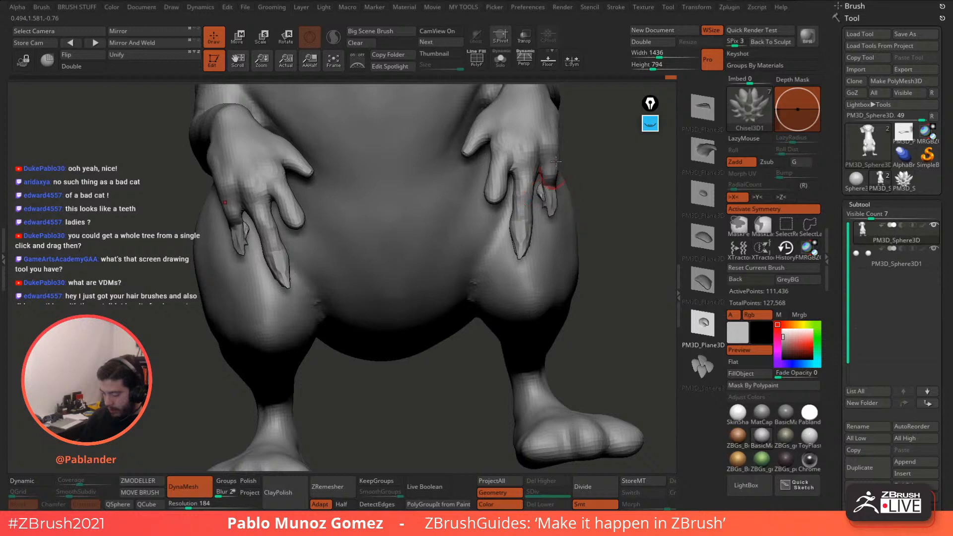
right_click_drag(554, 176, 559, 161, "ctrl")
key("ctrl+z")
key("ctrl+z")
Step: Try claws on the creature's toes with the claw alpha, undoing the stamps and checking the feet from several angles
right_click_drag(570, 222, 517, 310)
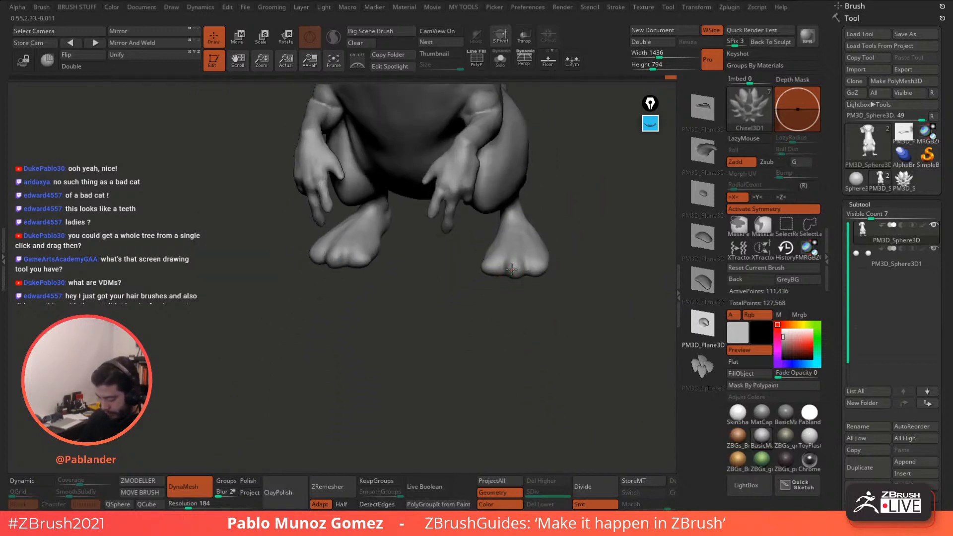
left_click_drag(513, 265, 491, 269)
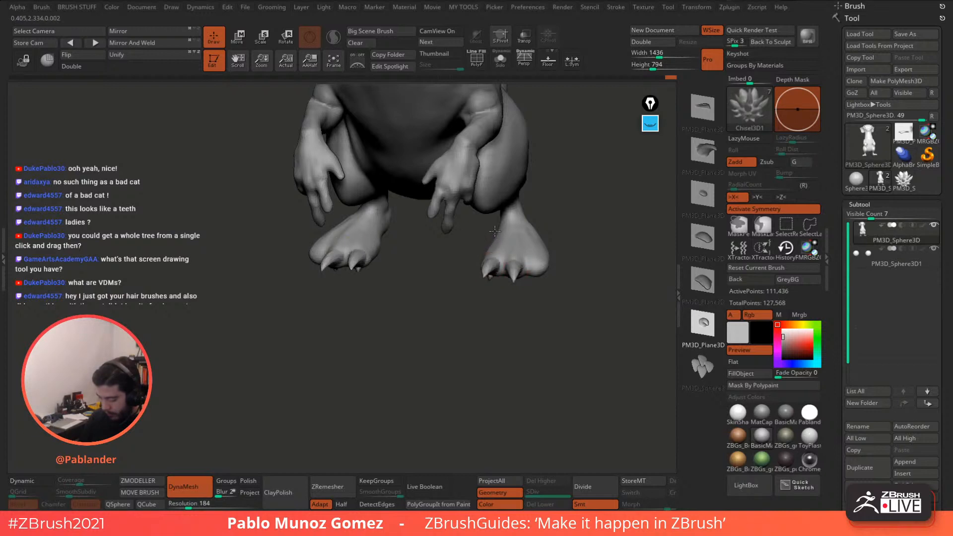
right_click_drag(497, 243, 509, 186)
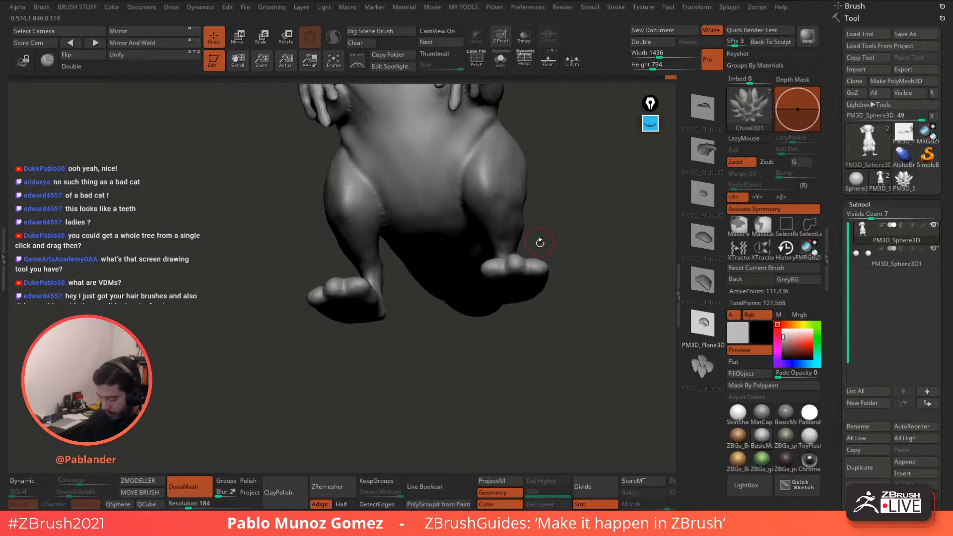
mouse_move(538, 240)
right_mouse_down()
mouse_move(593, 269)
mouse_move(541, 265)
right_mouse_up()
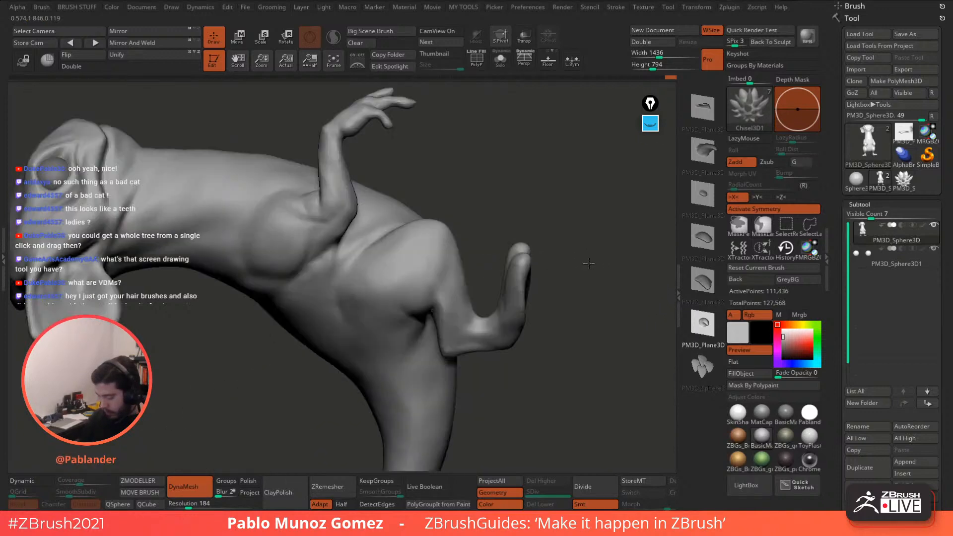
mouse_move(526, 237)
left_mouse_down("ctrl")
mouse_move(517, 283)
mouse_move(526, 380)
mouse_move(548, 231)
left_mouse_up("ctrl")
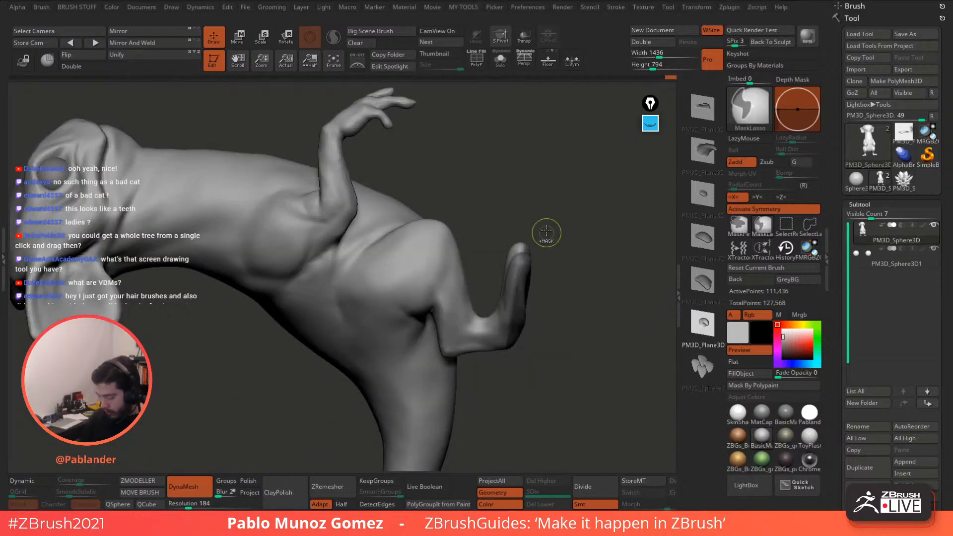
left_click(546, 232, "ctrl")
left_click(534, 237, "ctrl")
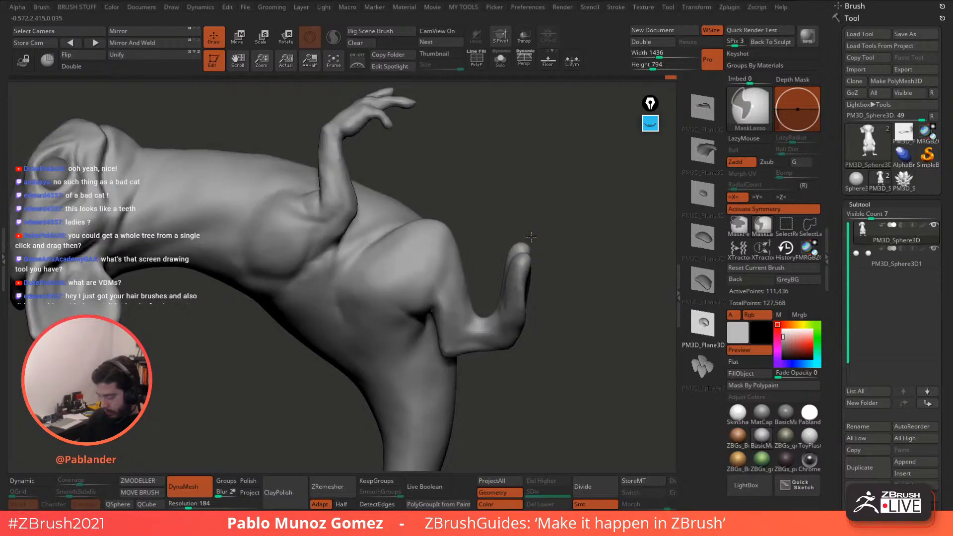
right_click_drag(557, 219, 559, 283)
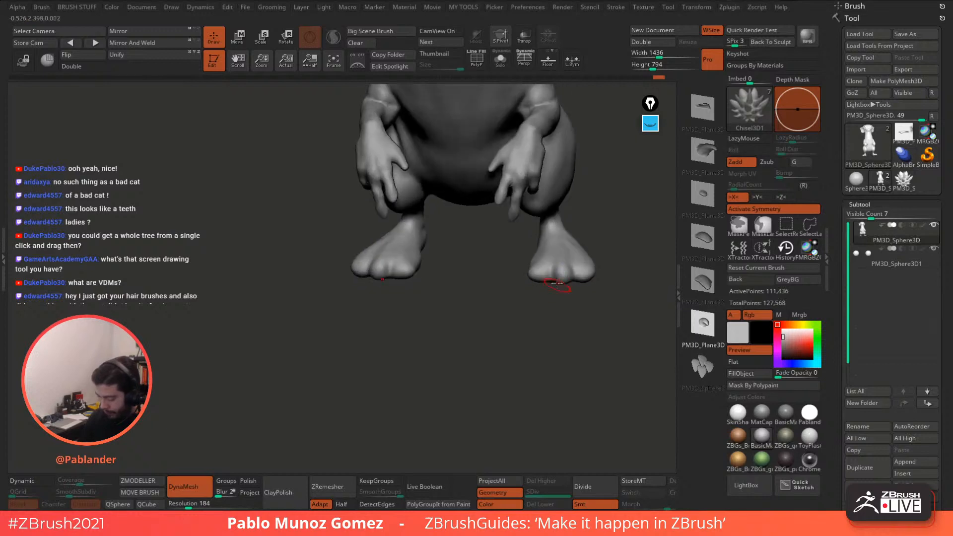
Step: Add small symmetrical claws to the toes of both of the creature's feet with the claw alpha
left_click_drag(538, 274, 541, 248)
key("ctrl+z")
key("ctrl+z")
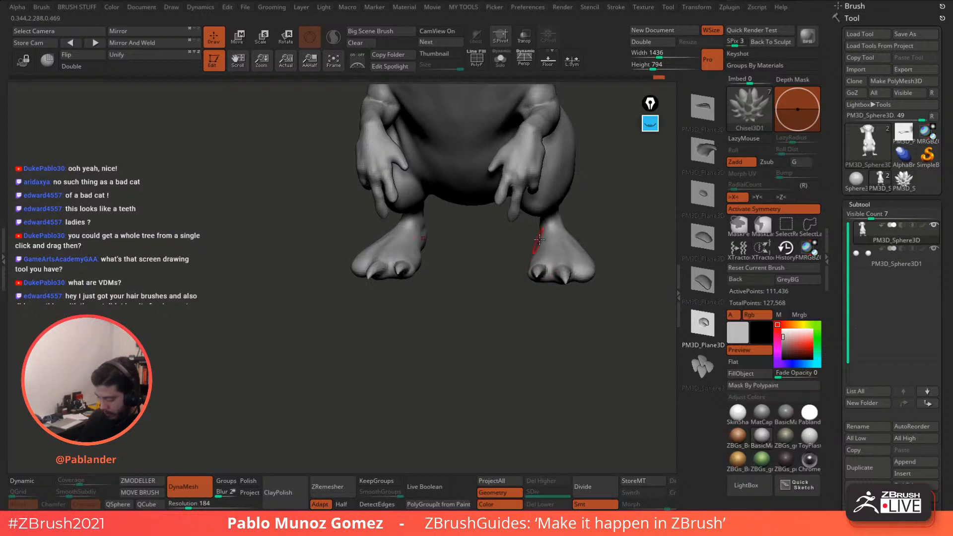
left_click_drag(588, 274, 579, 243)
mouse_move(579, 244)
right_mouse_down()
mouse_move(551, 263)
mouse_move(576, 210)
mouse_move(540, 254)
mouse_move(558, 256)
right_mouse_up()
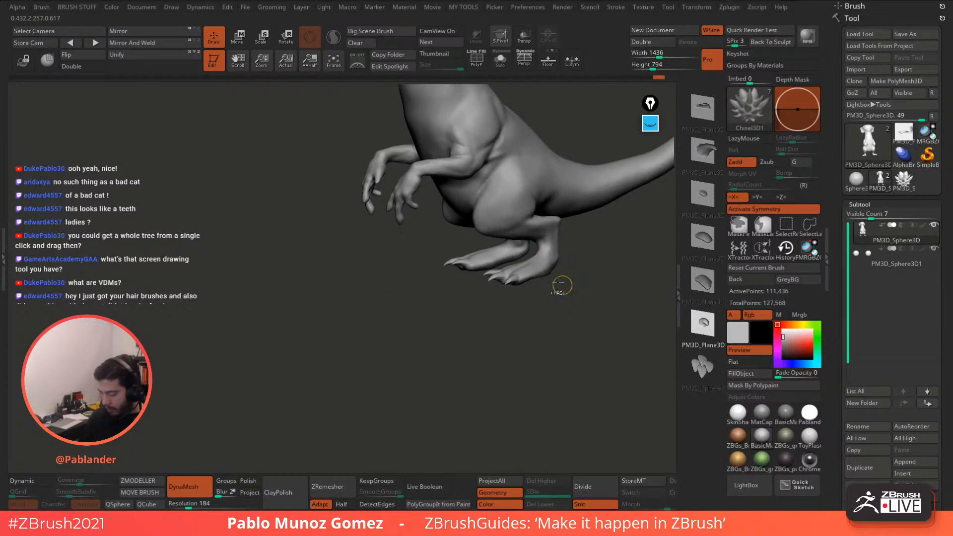
Step: Remesh the clawed creature with DynaMesh at resolution 184
left_click_drag(529, 293, 540, 344, "ctrl")
mouse_move(546, 298)
right_mouse_down()
mouse_move(527, 284)
mouse_move(571, 296)
mouse_move(552, 283)
right_mouse_up()
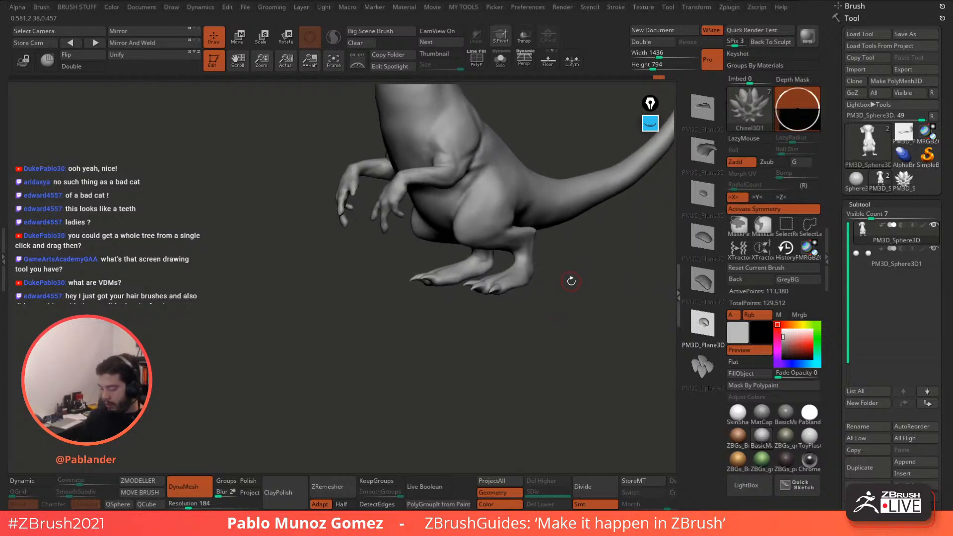
right_click_drag(538, 341, 482, 381, "alt")
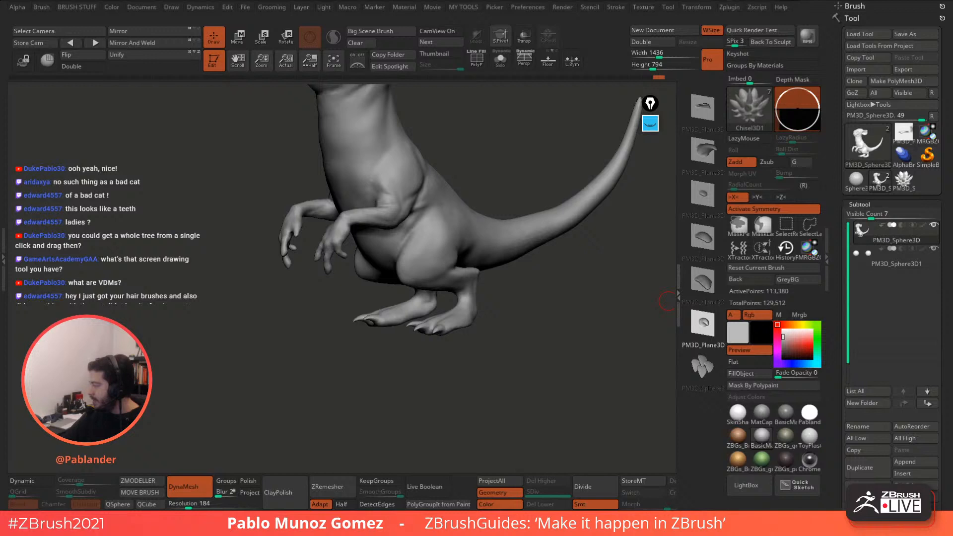
left_click_drag(536, 415, 538, 396)
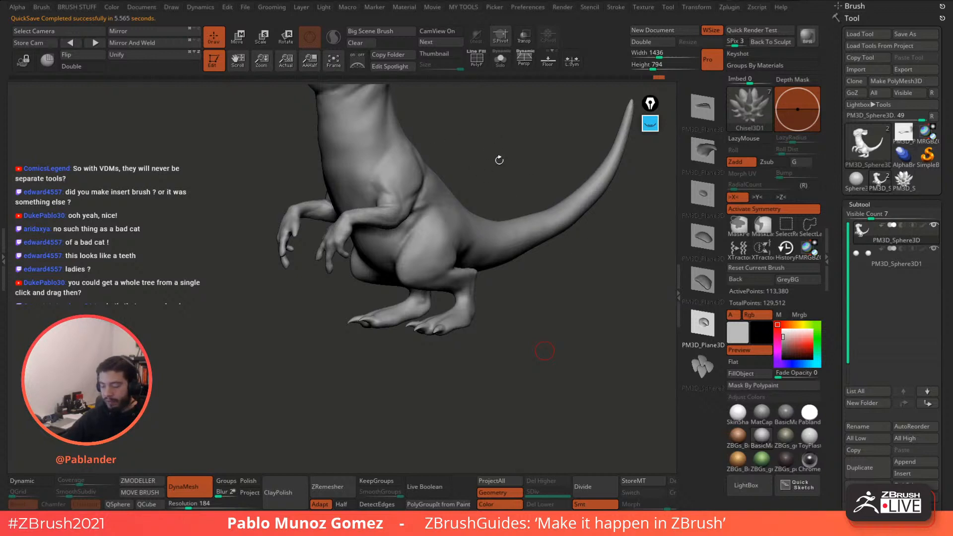
left_click_drag(498, 159, 549, 157)
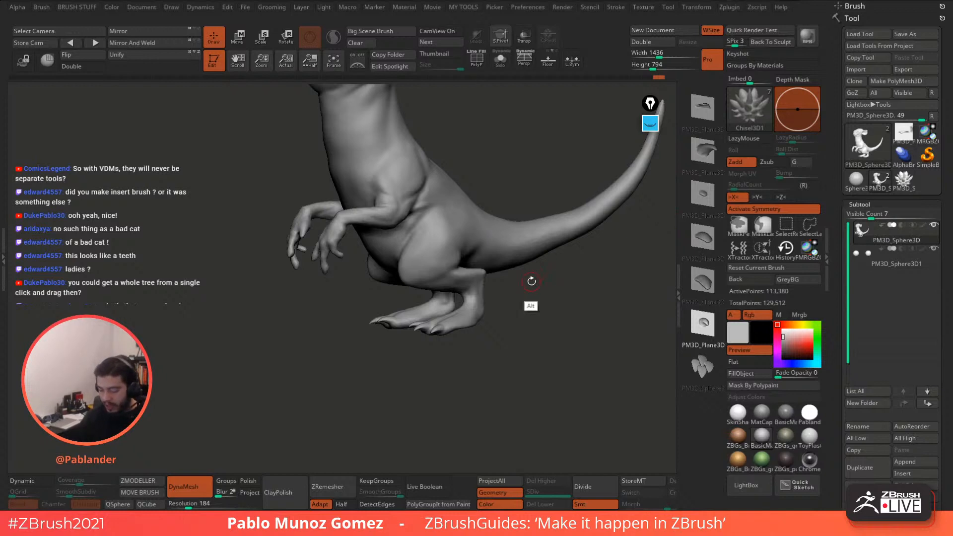
key("ctrl")
left_click_drag(536, 302, 520, 367)
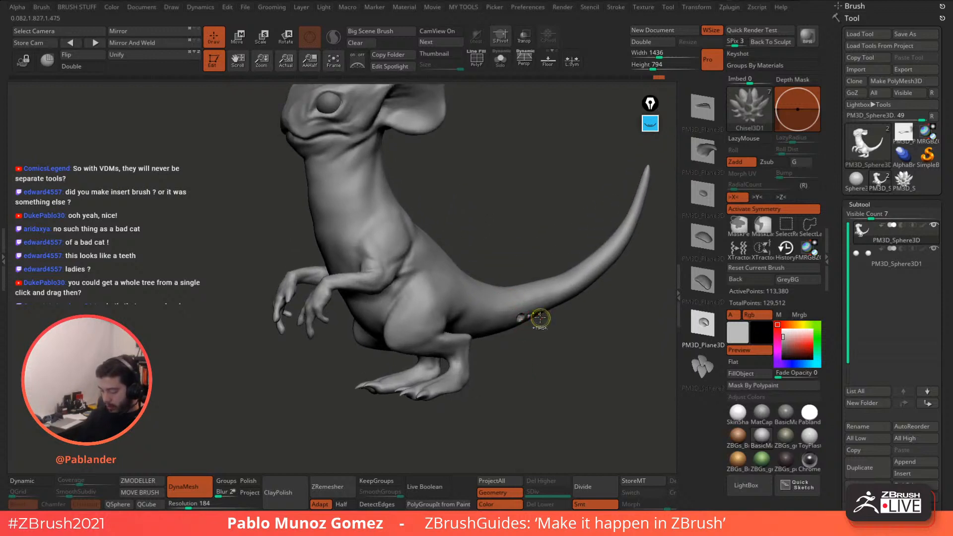
left_click_drag(546, 330, 546, 297, "alt")
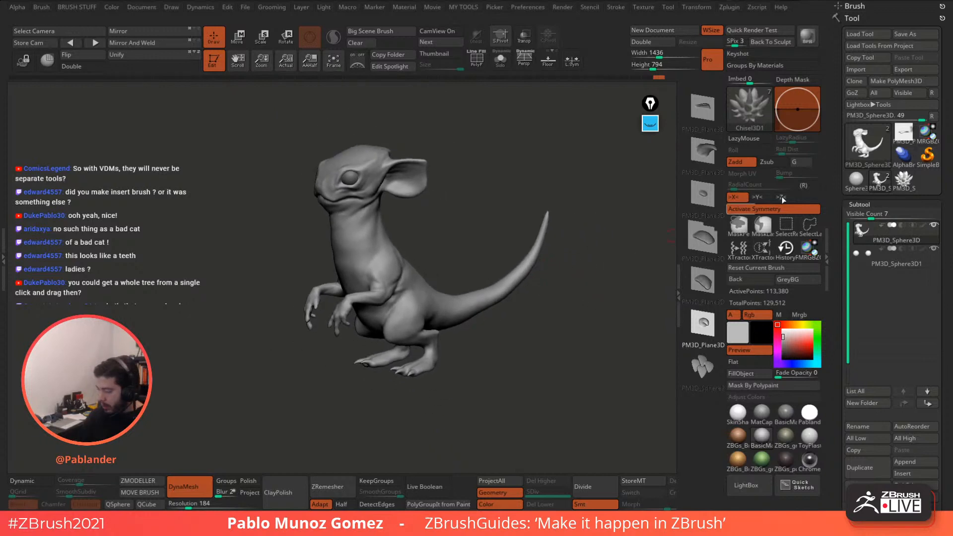
Step: Switch to the spiked sphere tool and rewind its undo history to the plain, unsculpted sphere
left_click(855, 179)
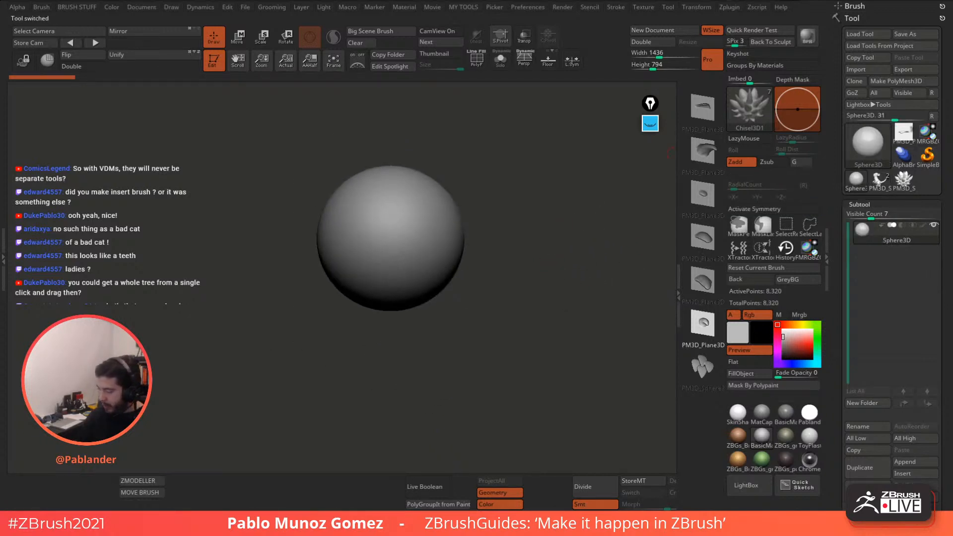
left_click(903, 179)
left_click_drag(553, 143, 567, 144)
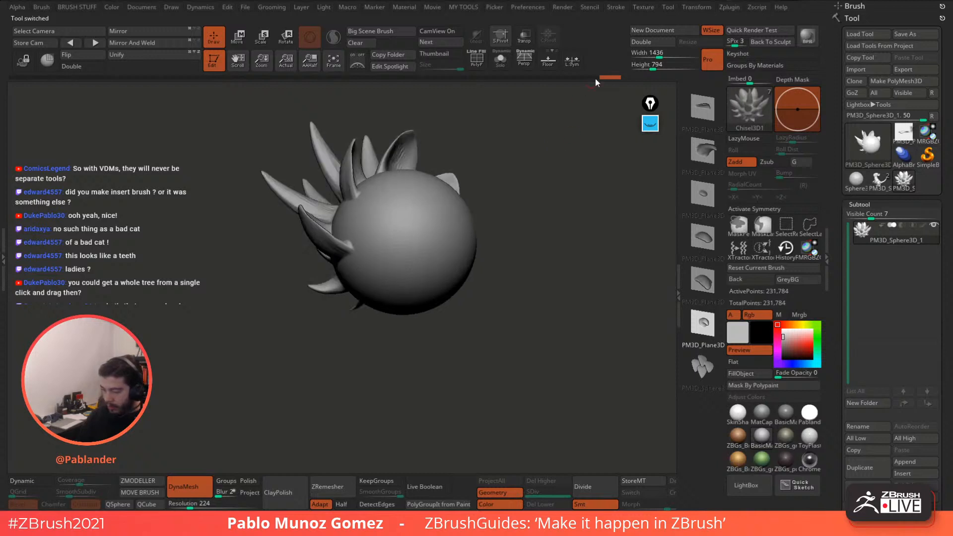
left_click_drag(595, 77, 54, 72)
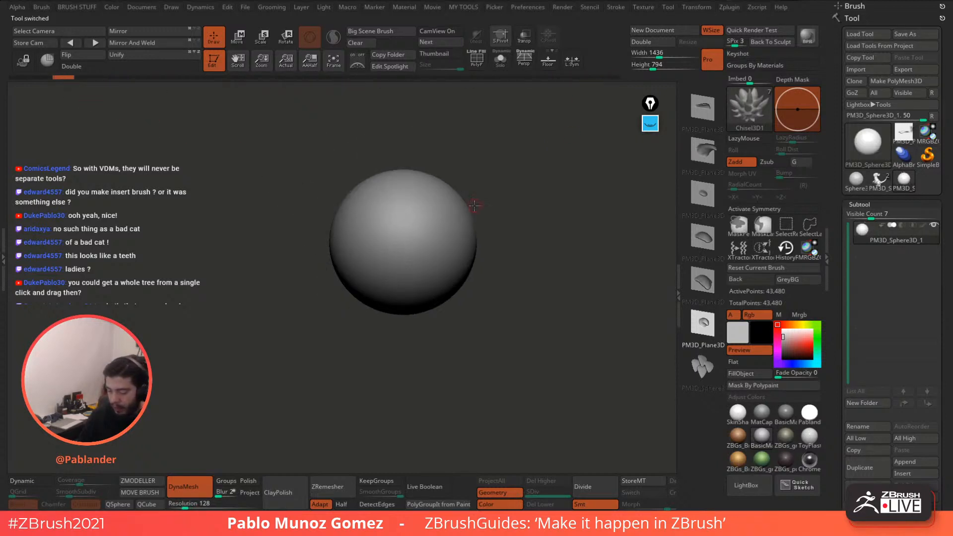
left_click_drag(475, 206, 525, 204)
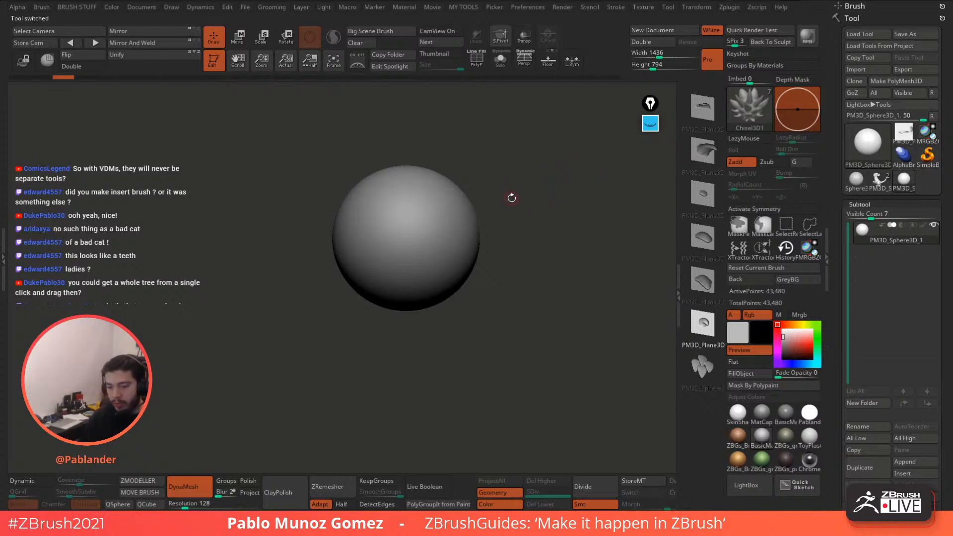
left_click_drag(501, 201, 515, 209)
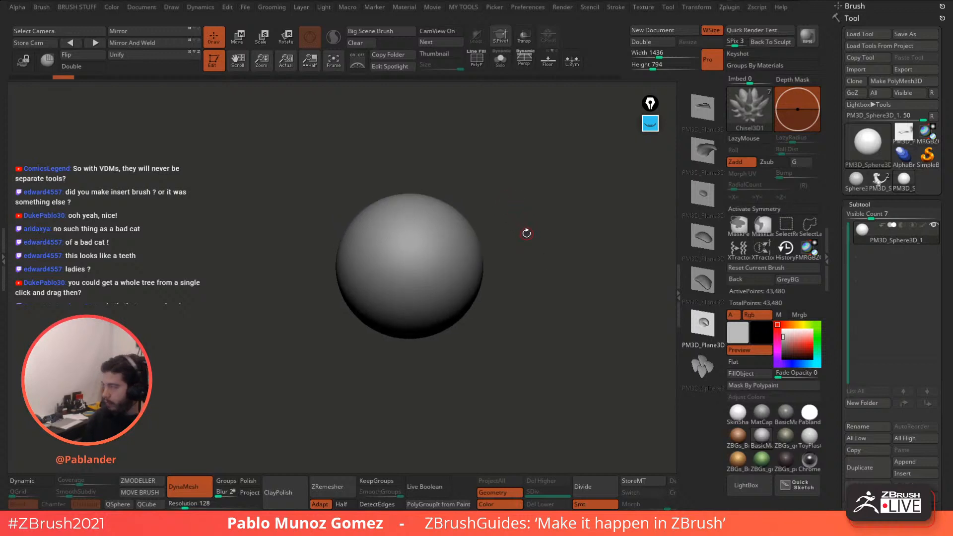
left_click_drag(529, 233, 523, 251)
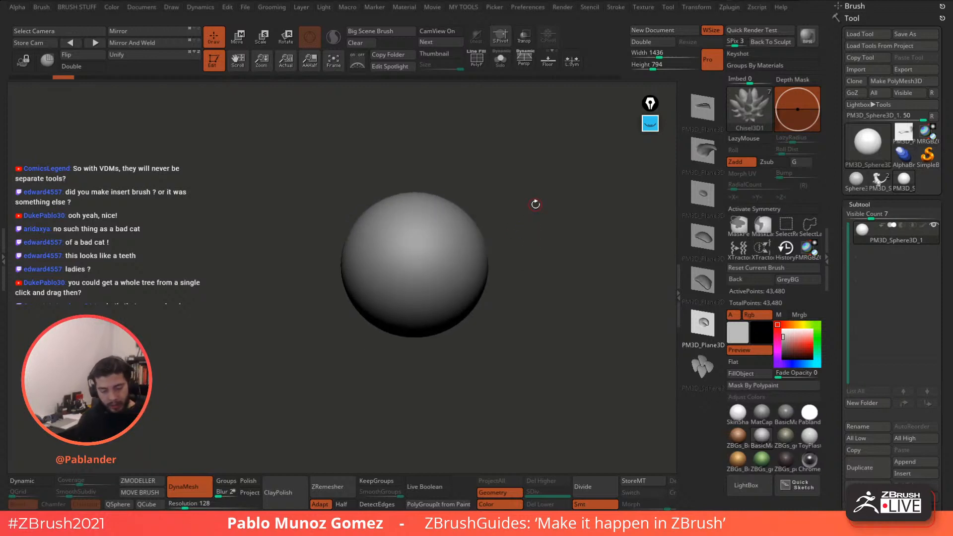
mouse_move(529, 240)
left_mouse_down("alt")
mouse_move(535, 226)
mouse_move(524, 239)
left_mouse_up("alt")
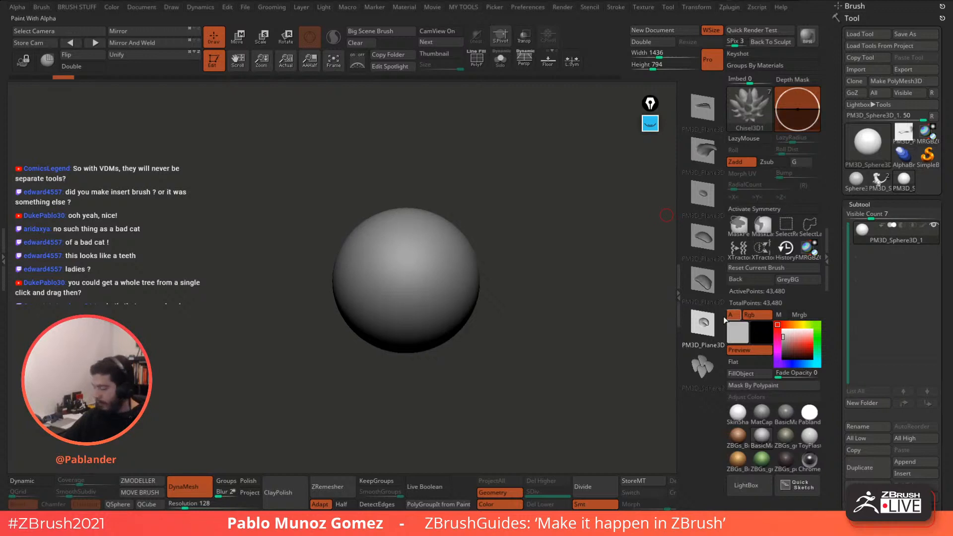
key("shift")
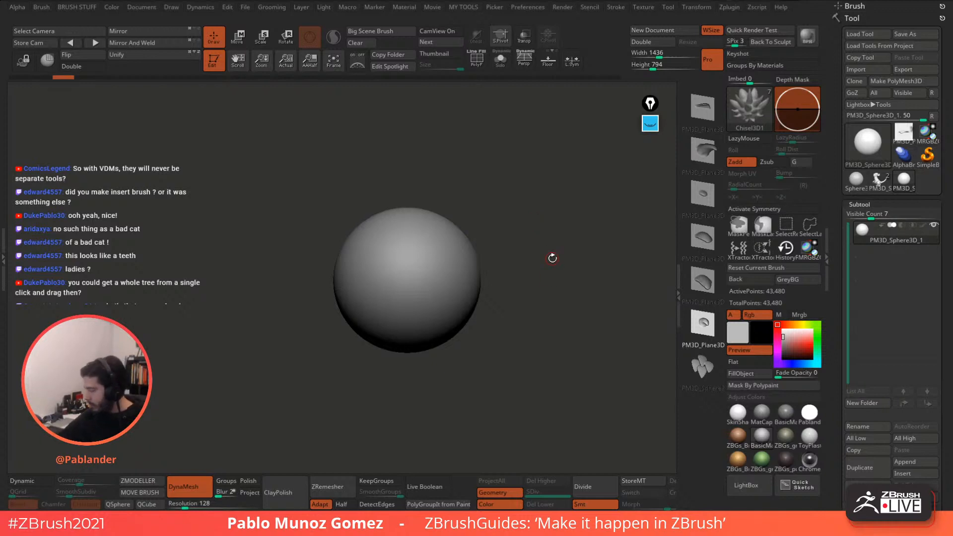
left_click_drag(535, 268, 530, 262)
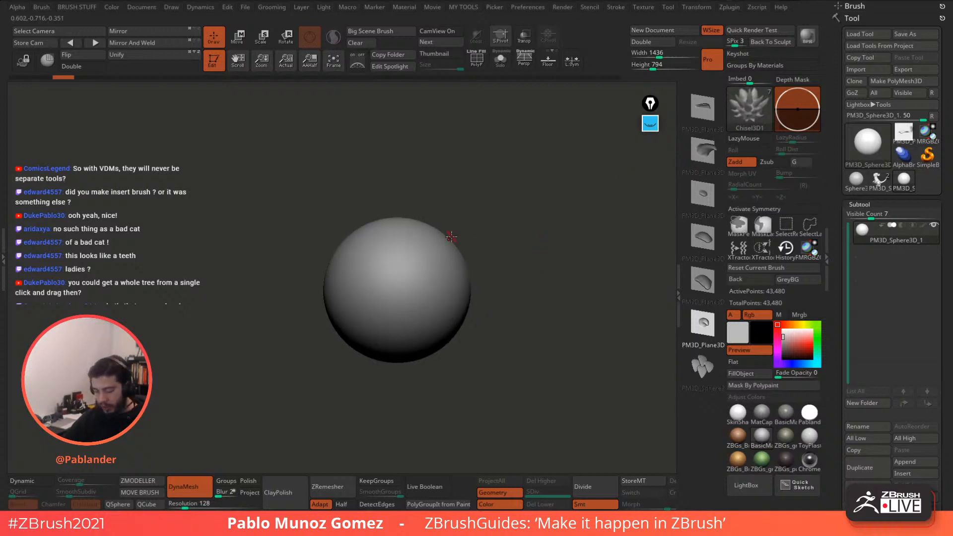
Step: Choose the curved horn alpha of the Chisel3D1 brush for sculpting on the plain sphere
left_click_drag(511, 199, 523, 244)
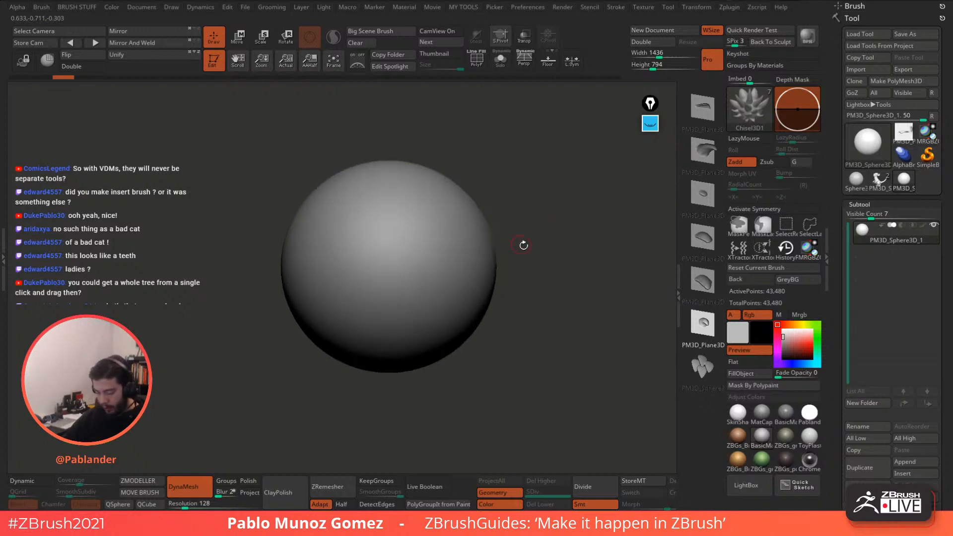
key("space")
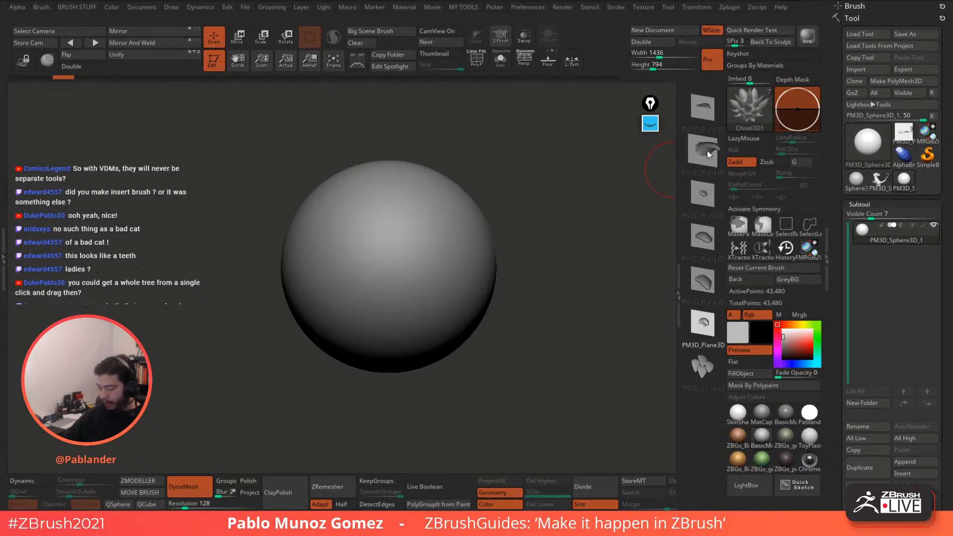
left_click(706, 151)
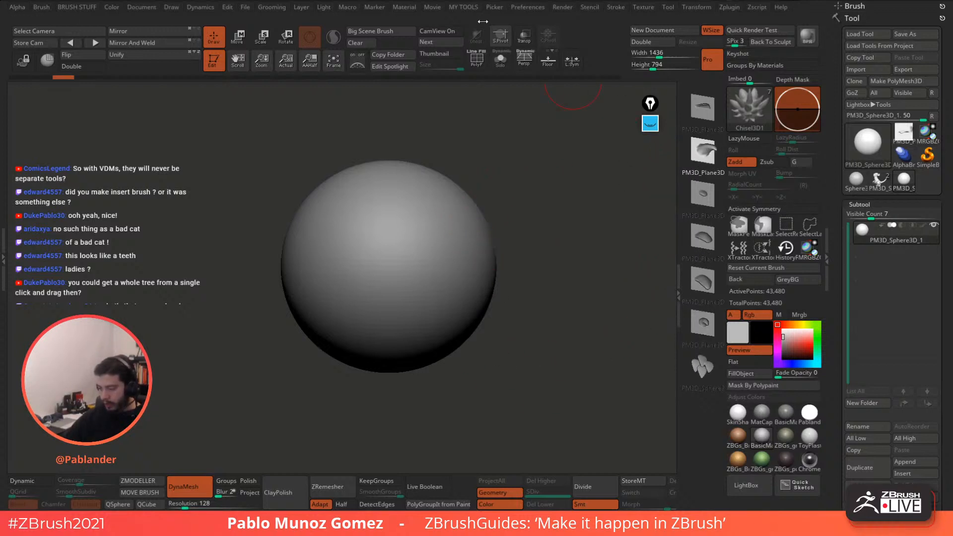
Step: Change the IMM Viewer placement in the interface preferences so the brush's alpha strip runs above the canvas
left_click(472, 9)
mouse_move(517, 13)
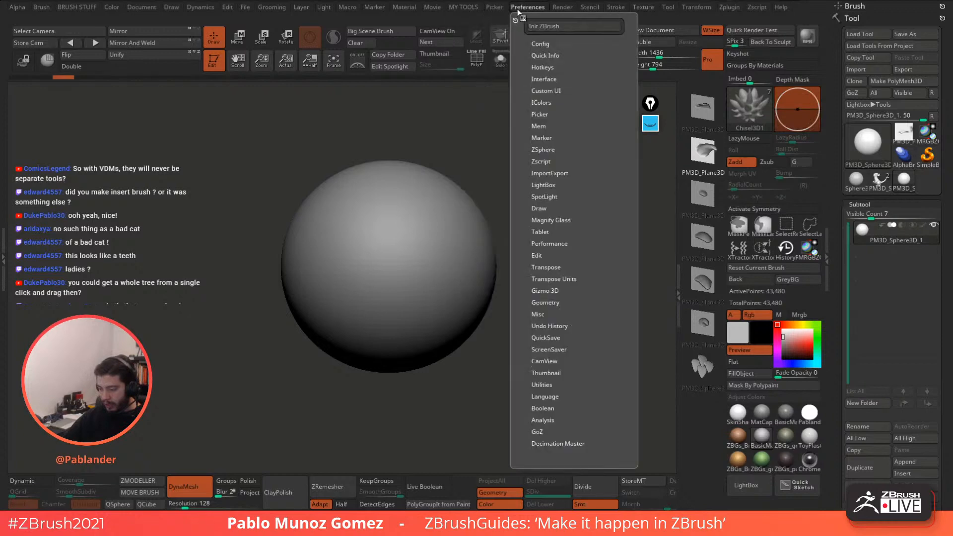
left_click(544, 79, "shift")
left_click(545, 79, "shift")
left_click(544, 91)
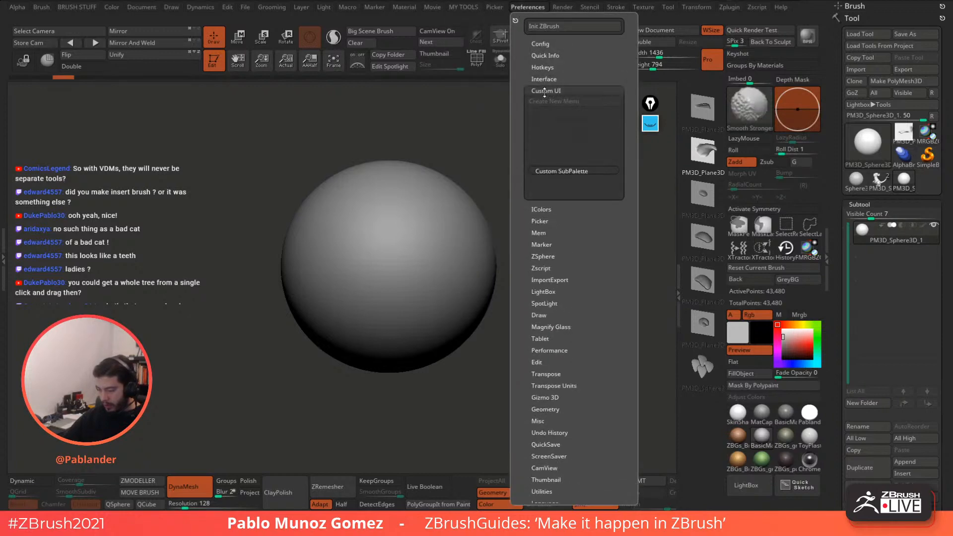
left_click(541, 78)
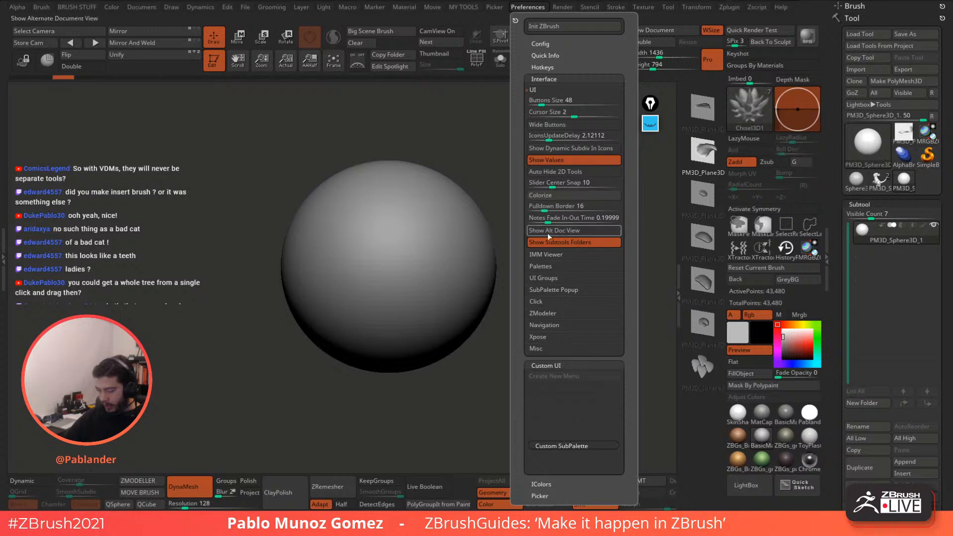
left_click(549, 254)
mouse_move(549, 261)
left_mouse_down()
mouse_move(535, 263)
mouse_move(616, 264)
mouse_move(546, 269)
left_mouse_up()
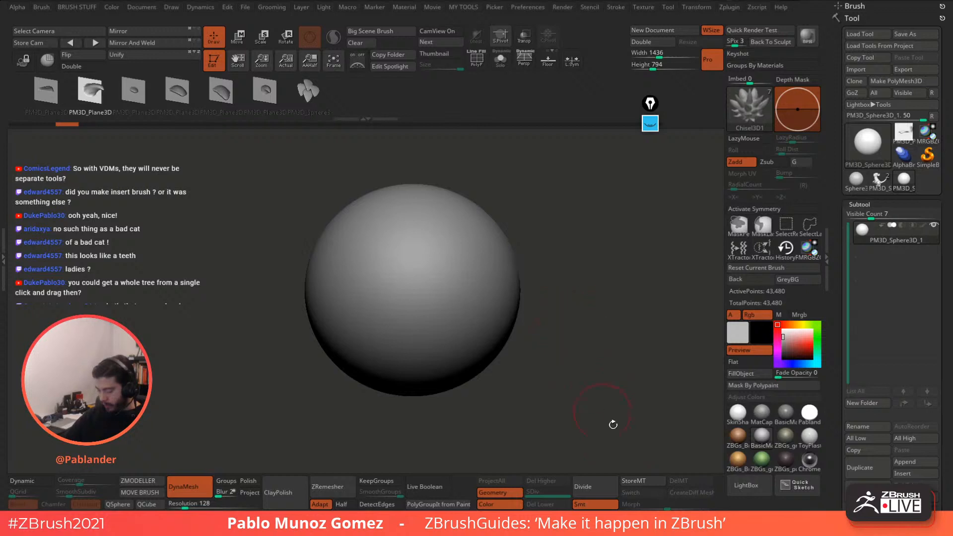
Step: Store a morph target of the plain sphere and pull one large curved horn out of its upper side
left_click_drag(496, 210, 612, 382)
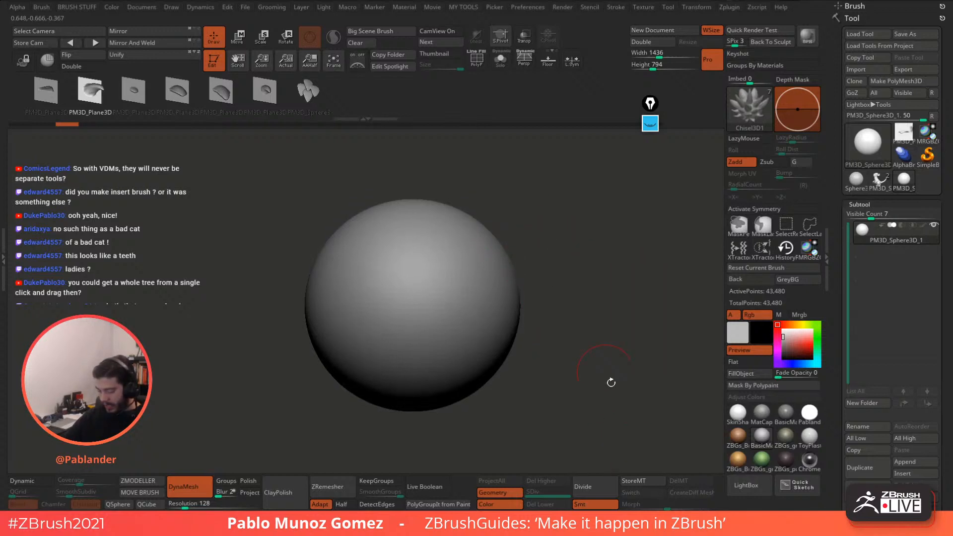
left_click(643, 485)
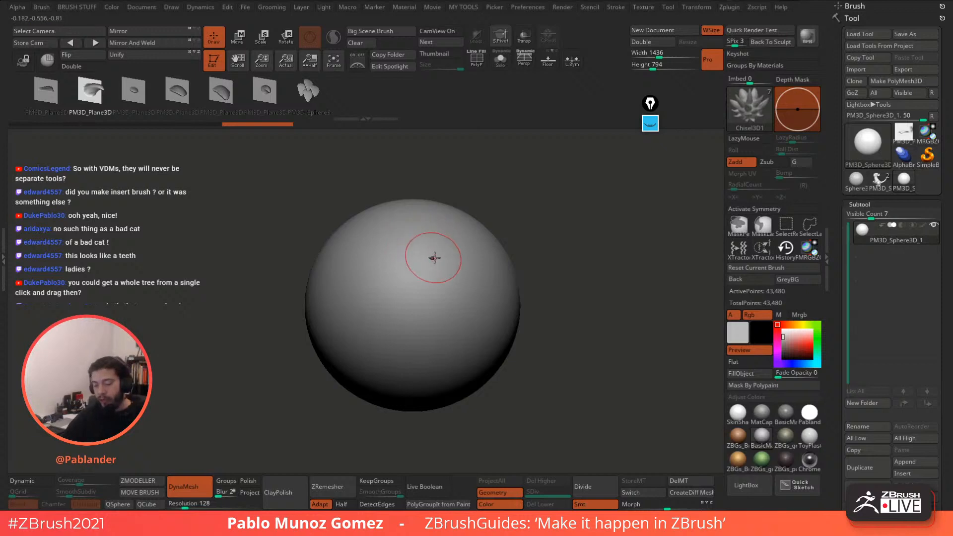
mouse_move(560, 297)
left_mouse_down("alt")
mouse_move(559, 265)
mouse_move(517, 226)
left_mouse_up("alt")
left_click_drag(457, 249, 575, 229)
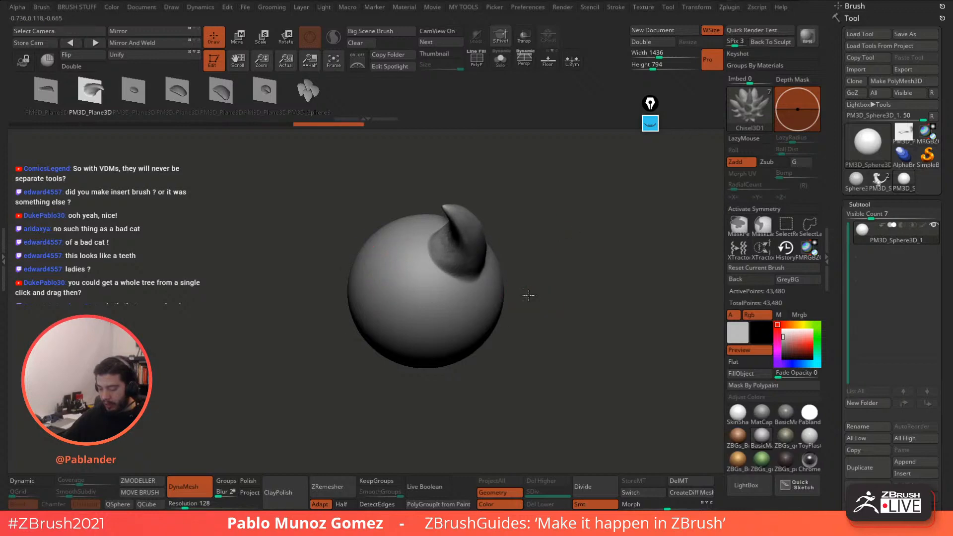
Step: Display the sphere's PolyFrame wireframe and examine the topology along the new horn up close
left_click_drag(501, 304, 544, 267)
left_click(476, 59)
left_click_drag(516, 323, 546, 260, "alt")
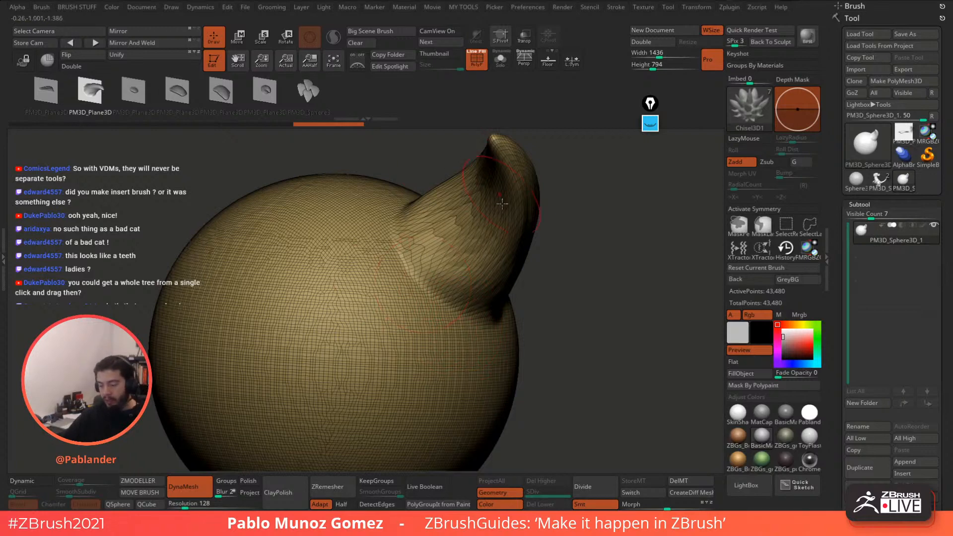
Step: Hide the PolyFrame wireframe and examine the horned sphere from several angles
left_click_drag(539, 317, 539, 271, "alt")
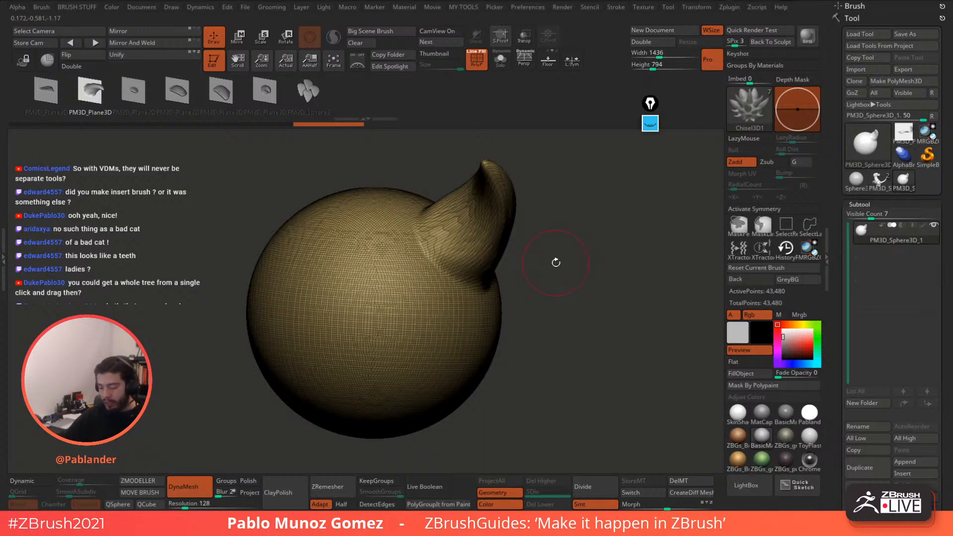
left_click_drag(569, 257, 548, 231)
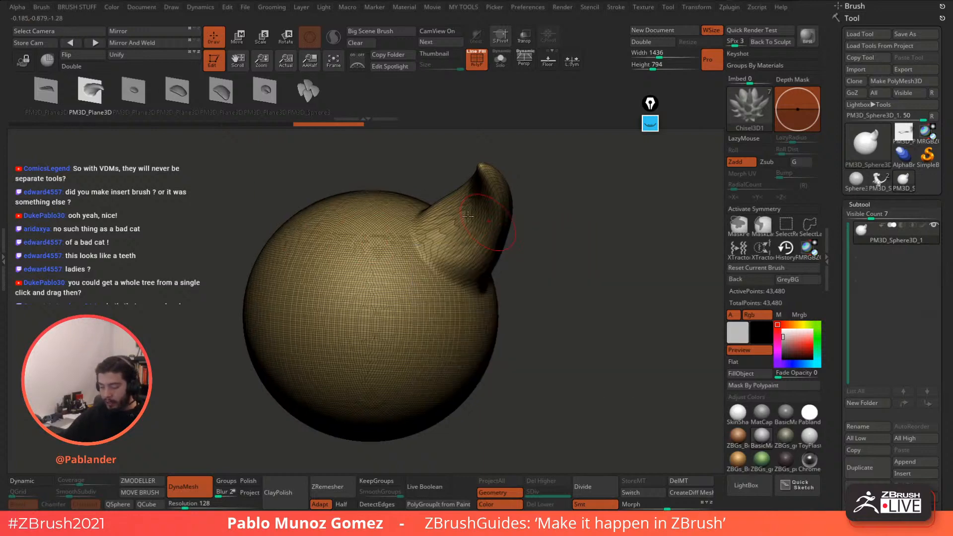
left_click(478, 69)
left_click_drag(601, 370, 516, 245)
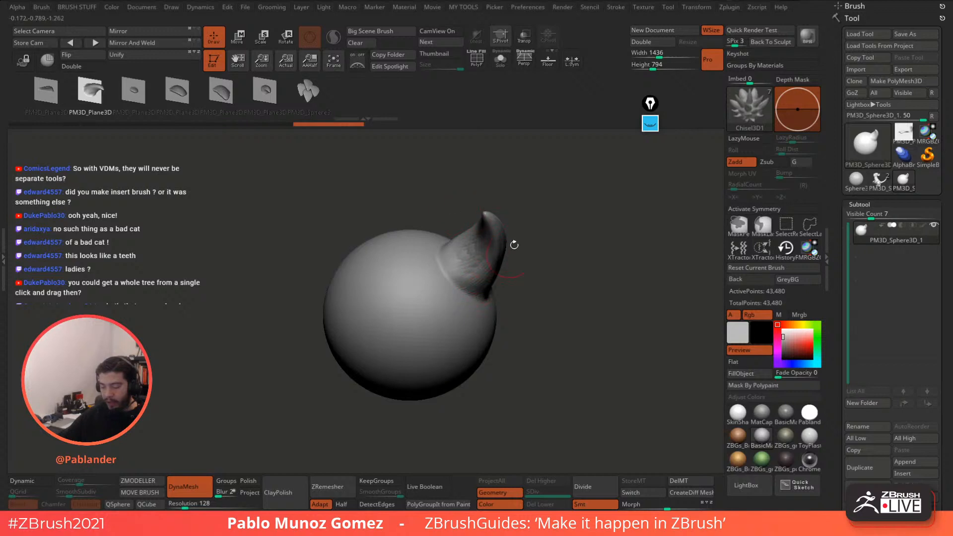
left_click_drag(567, 268, 628, 328)
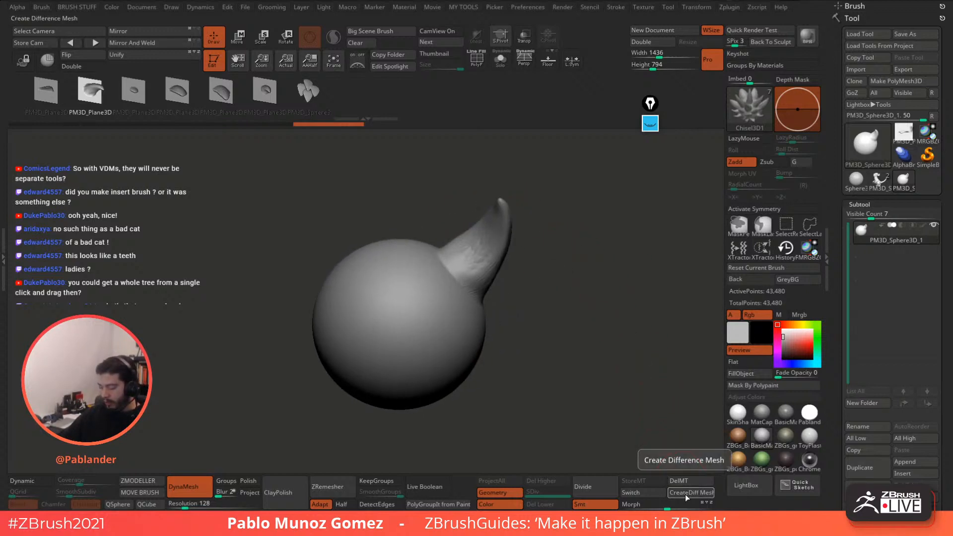
left_click_drag(624, 425, 609, 406, "alt")
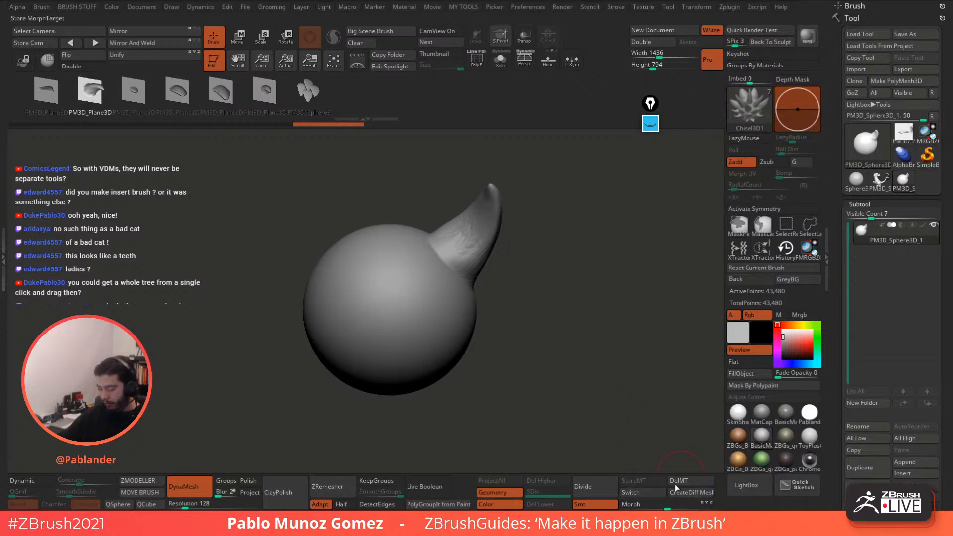
Step: Create a difference mesh from the sphere's stored morph target to extract the horn
left_click_drag(836, 409, 843, 253)
left_click(883, 172)
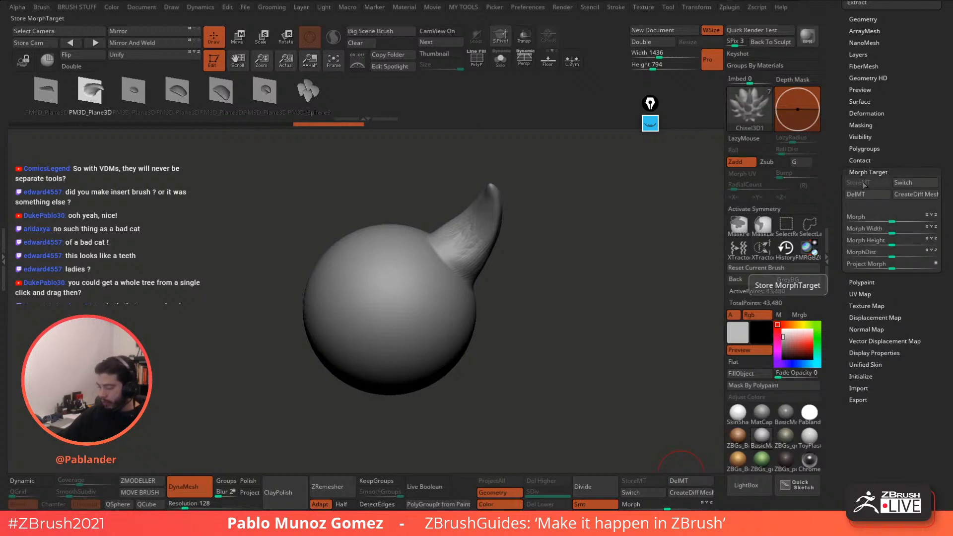
left_click(911, 198)
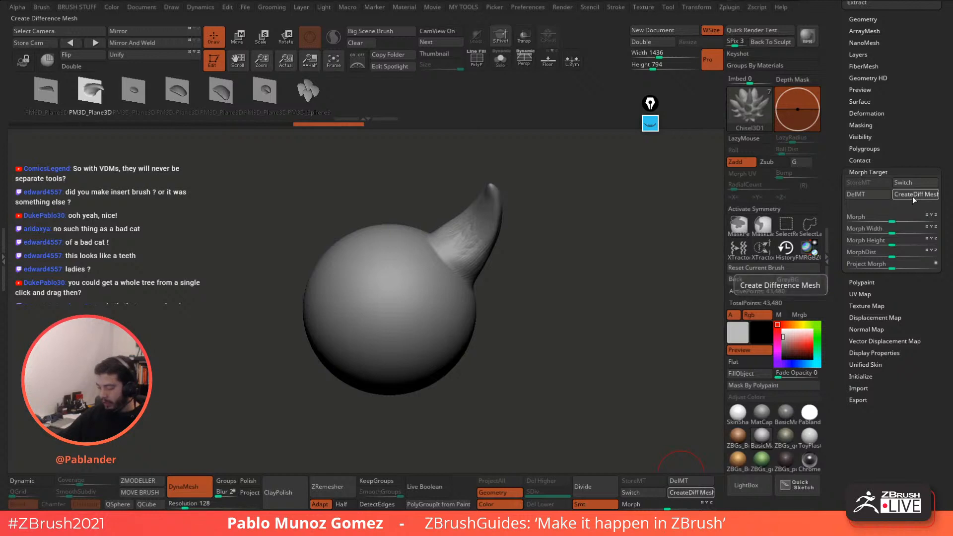
left_click_drag(871, 66, 856, 185)
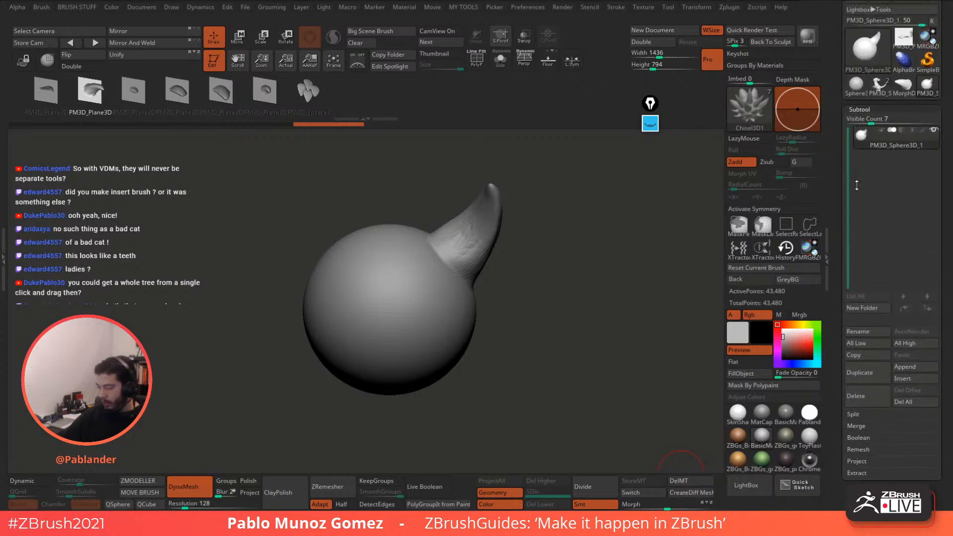
Step: Switch to the extracted horn mesh and examine its wireframe and open base from different angles
left_click(902, 85)
left_click_drag(565, 202, 525, 241)
left_click(477, 59)
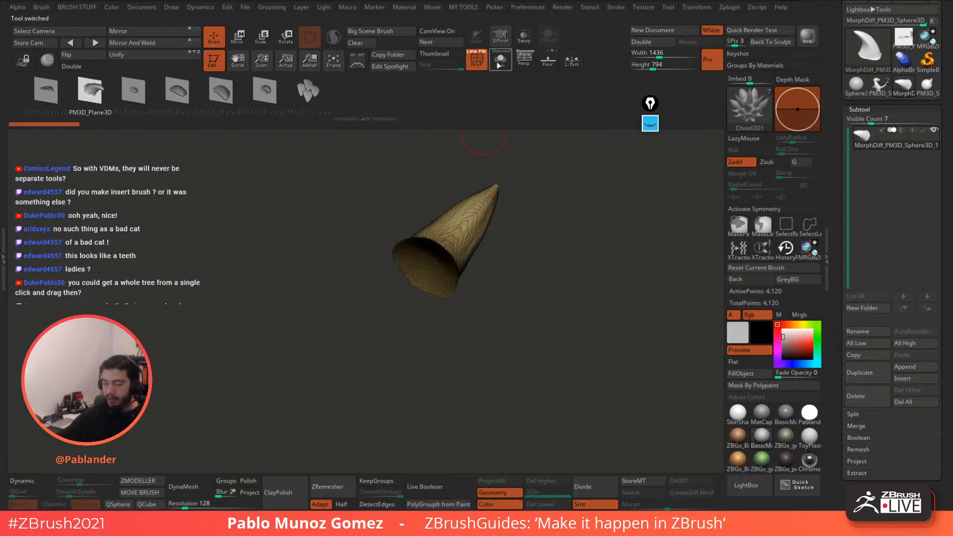
left_click_drag(542, 191, 719, 253)
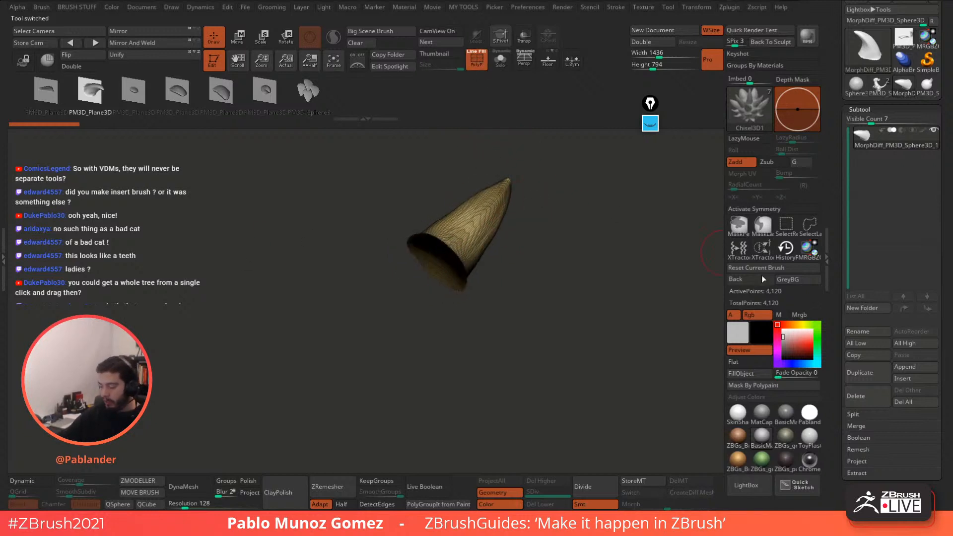
Step: Return to the horned sphere, paste the extracted horn as a subtool, hide it and reselect the sphere
left_click(926, 88)
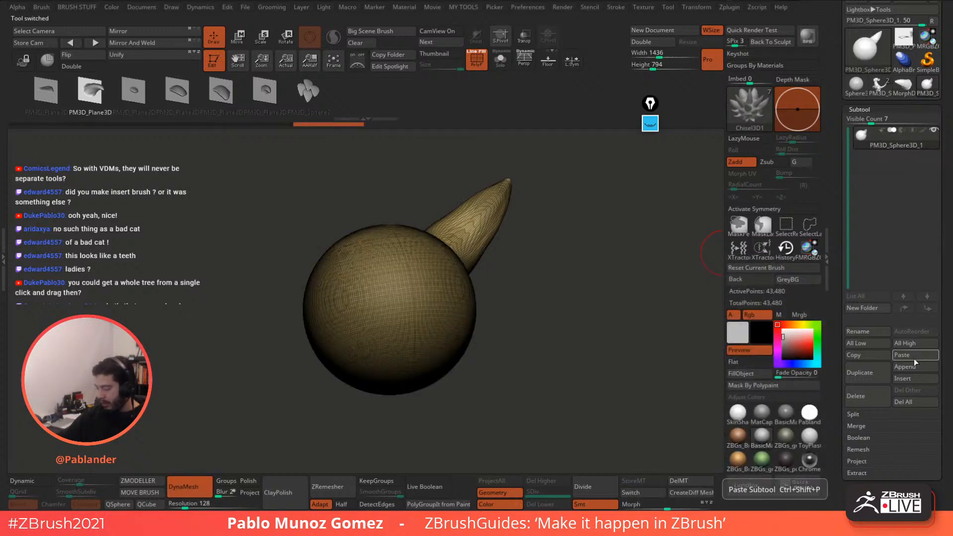
left_click_drag(521, 251, 714, 201)
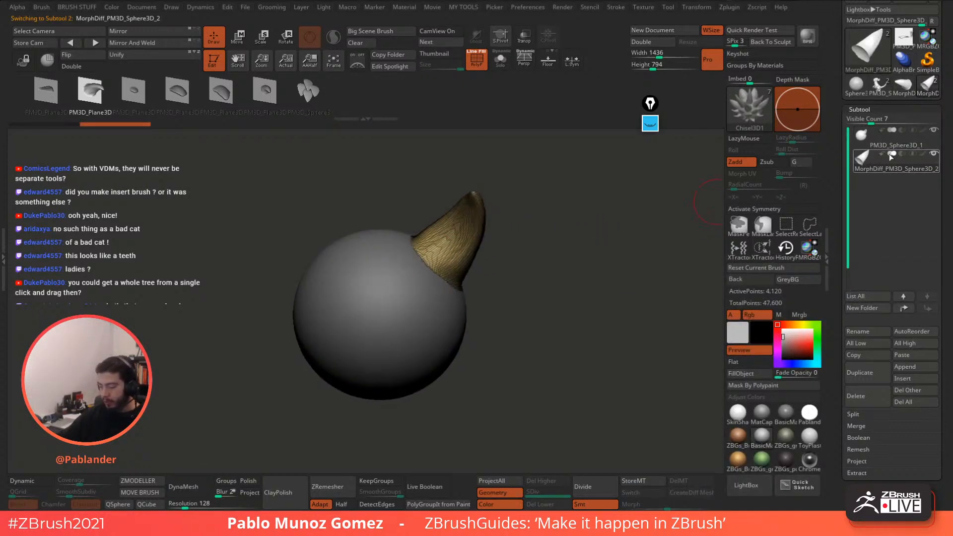
left_click(932, 152)
left_click(902, 140)
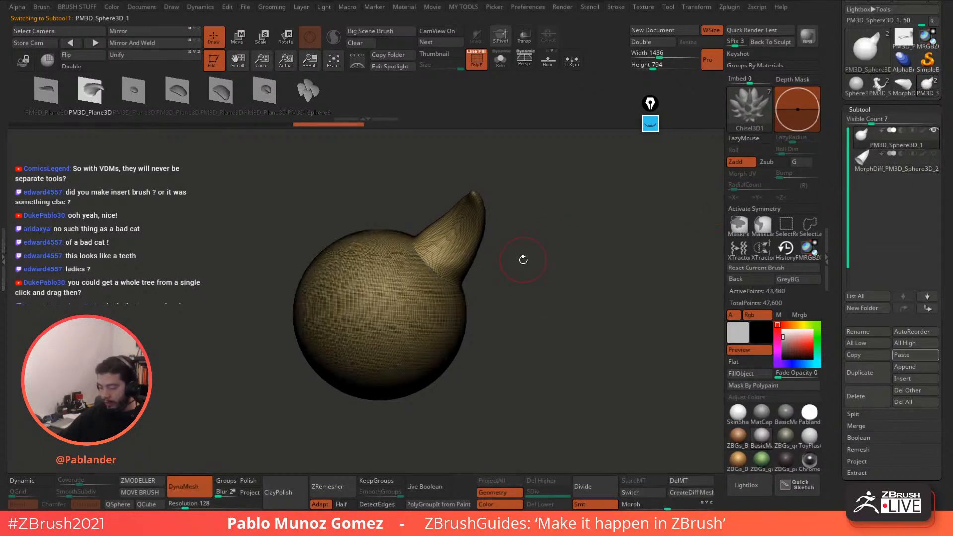
Step: Undo the horn on the sphere and replace the stored morph target with one of the plain sphere
key("ctrl+z")
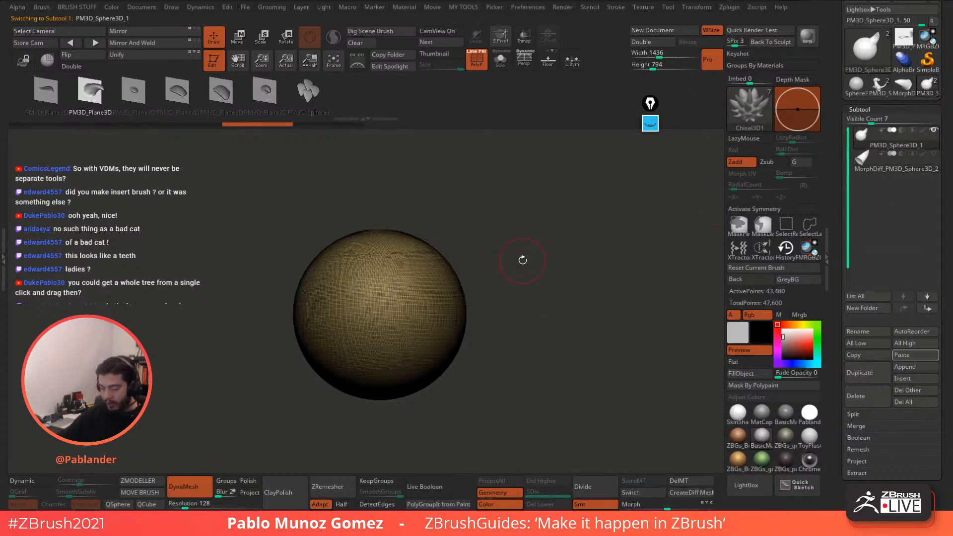
left_click(687, 481)
left_click(654, 479)
Step: Pull a cluster of curved horns of varying sizes out of the sphere with the Chisel3D1 horn alpha
left_click_drag(427, 249, 459, 310)
left_click_drag(373, 246, 406, 315)
left_click_drag(416, 274, 442, 345)
left_click_drag(371, 291, 428, 349)
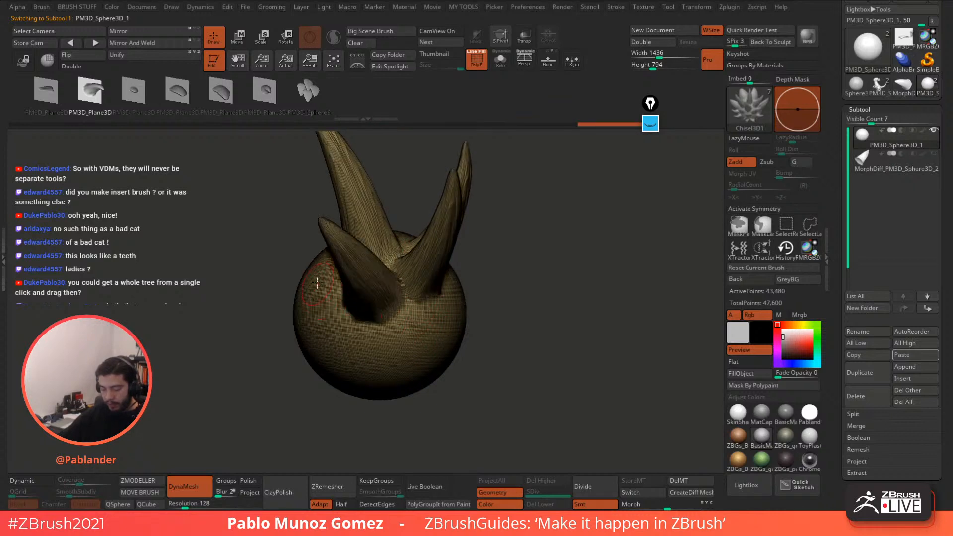
left_click_drag(317, 281, 461, 353)
left_click_drag(458, 285, 440, 347)
left_click_drag(397, 324, 405, 389)
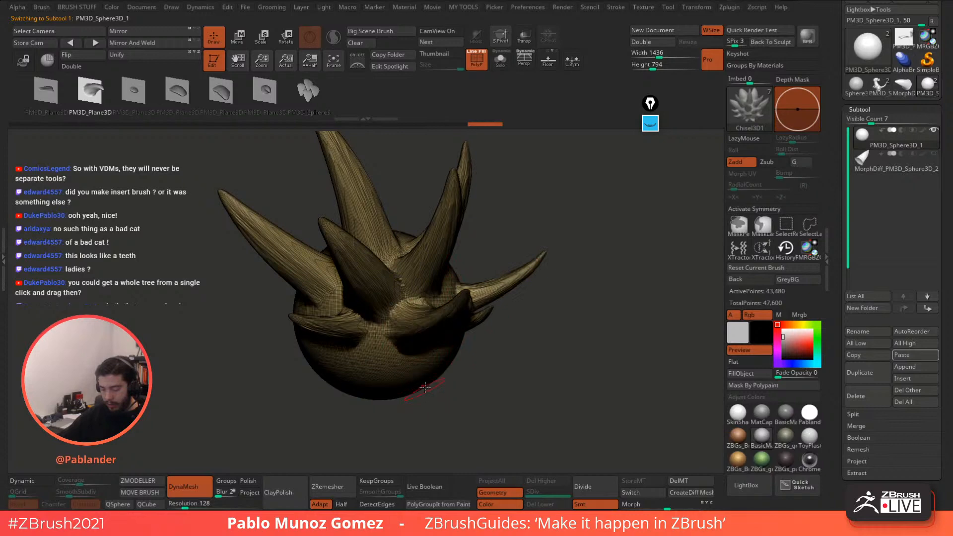
Step: Create a difference mesh of the horn cluster, switch to it and copy it as a subtool
left_click(702, 494)
left_click(928, 85)
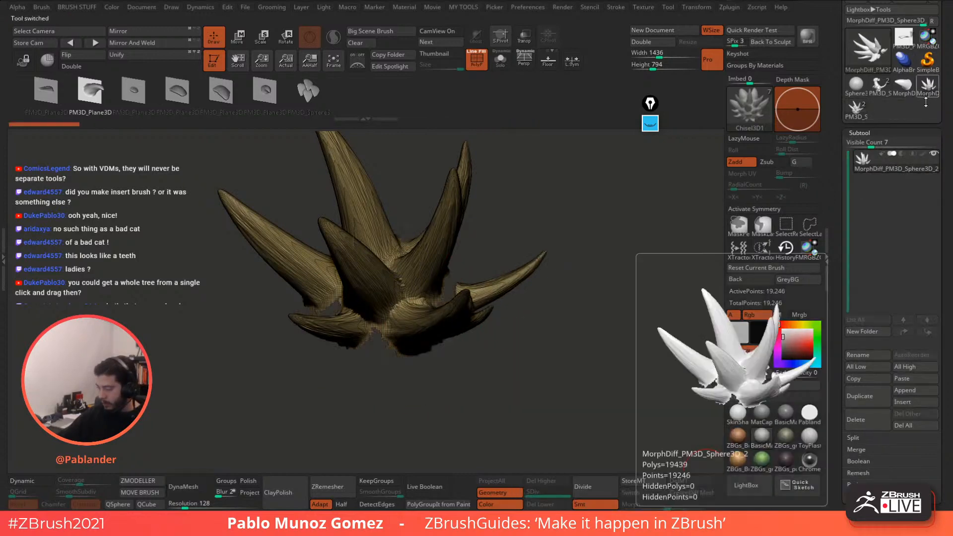
left_click(860, 380)
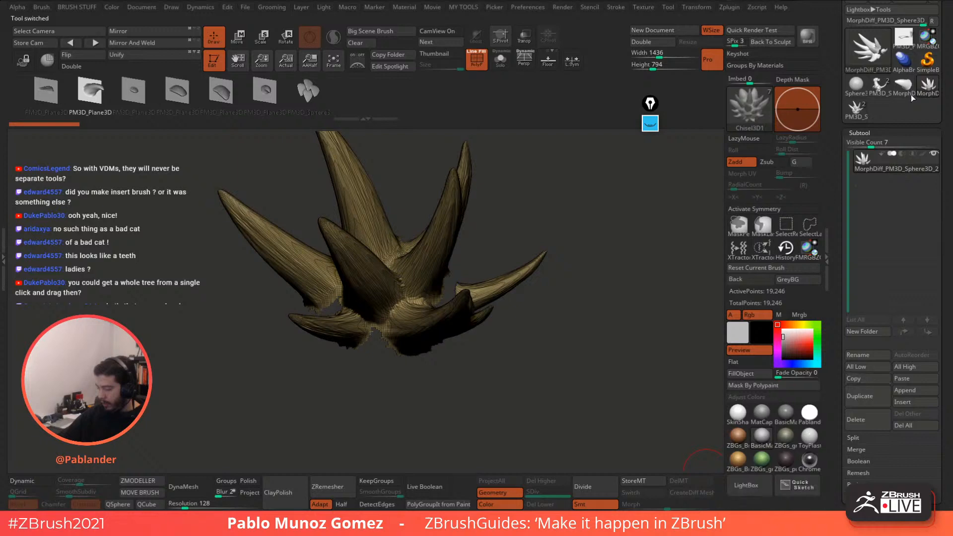
Step: Return to the sphere, undo all its horn strokes and paste the extracted horn cluster as a subtool
left_click(857, 110)
left_click(916, 379)
key("ctrl+z")
key("ctrl+z")
key("ctrl+z")
key("ctrl+z")
key("ctrl+z")
key("ctrl+z")
key("ctrl+z")
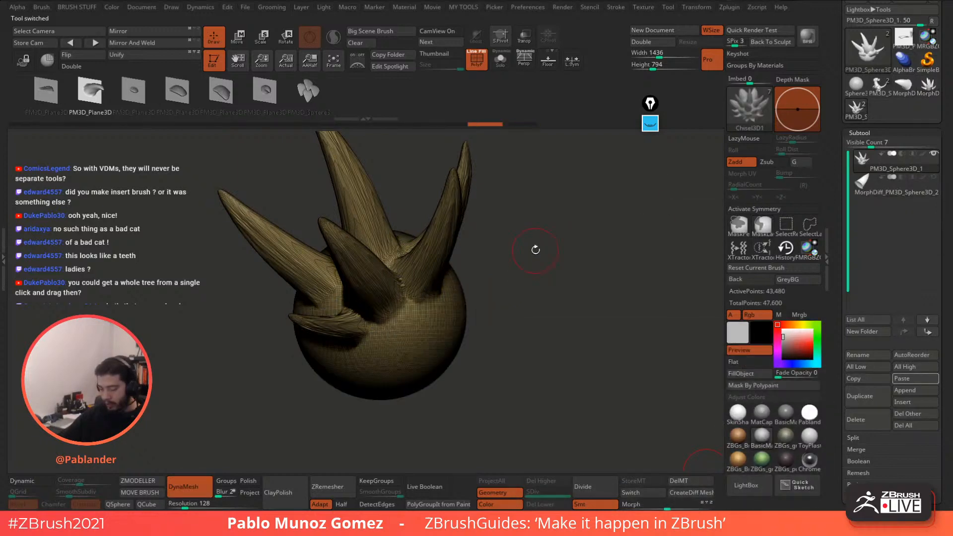
key("ctrl+z")
key("ctrl+z")
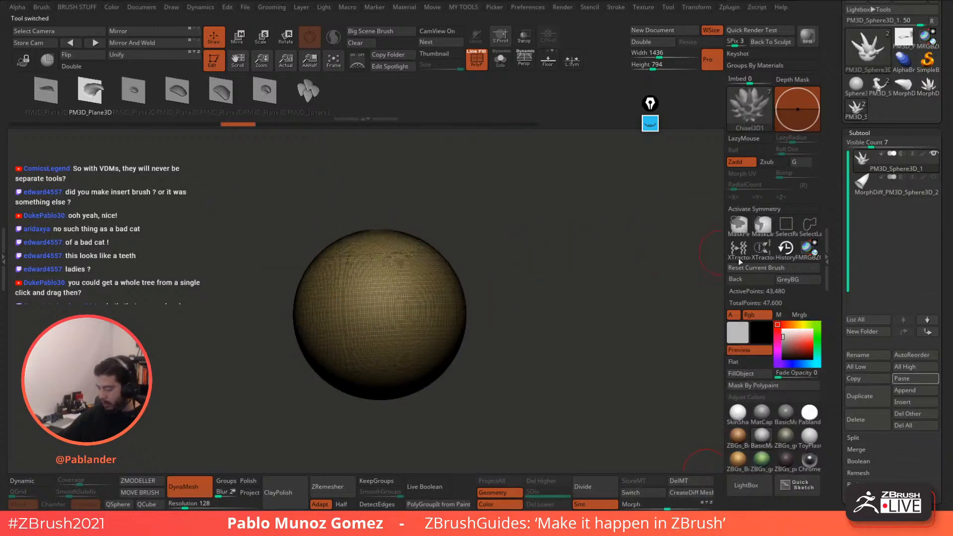
left_click(915, 380)
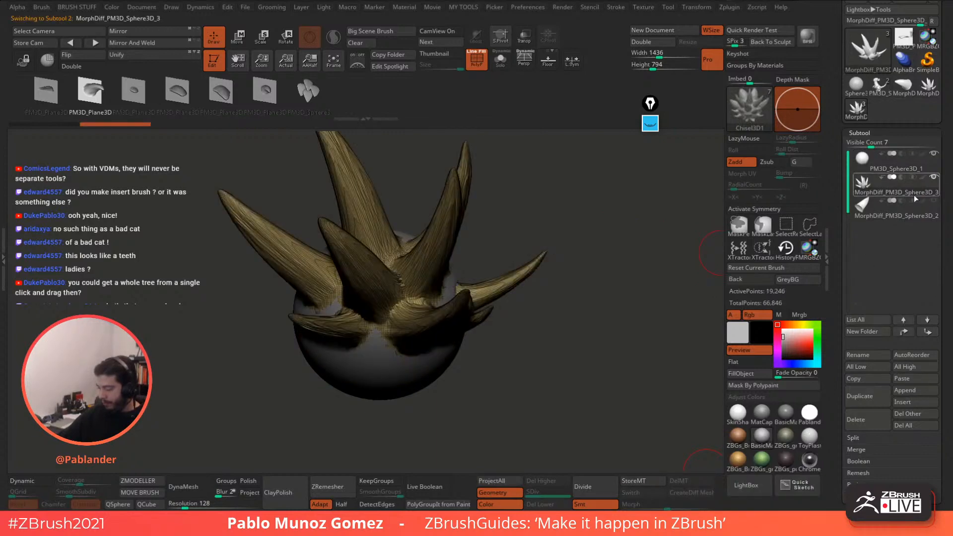
Step: Turn off the wireframe and view the sphere with its separate horn cluster from another angle
mouse_move(635, 242)
left_mouse_down()
mouse_move(542, 244)
mouse_move(540, 216)
mouse_move(522, 208)
left_mouse_up()
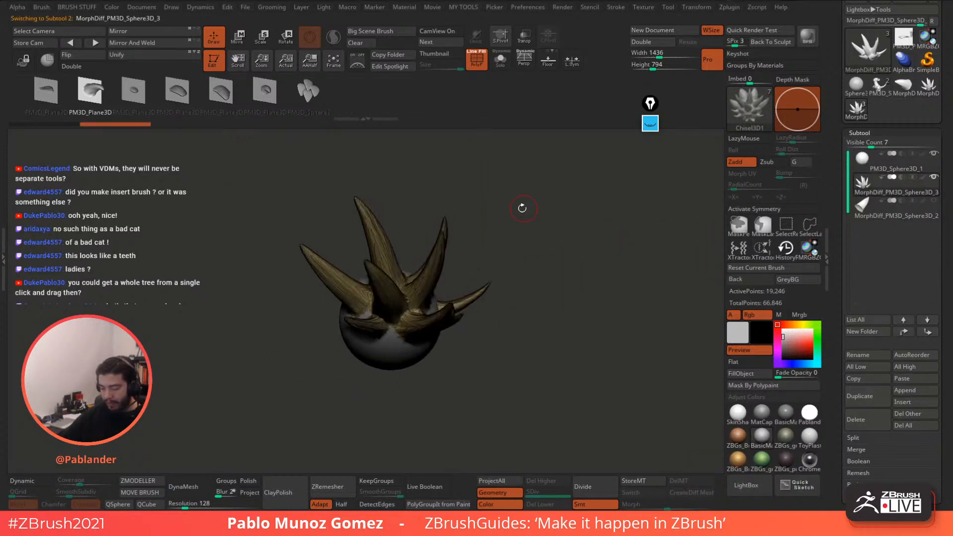
left_click(477, 58)
mouse_move(585, 283)
left_mouse_down()
mouse_move(536, 256)
mouse_move(536, 284)
mouse_move(527, 263)
left_mouse_up()
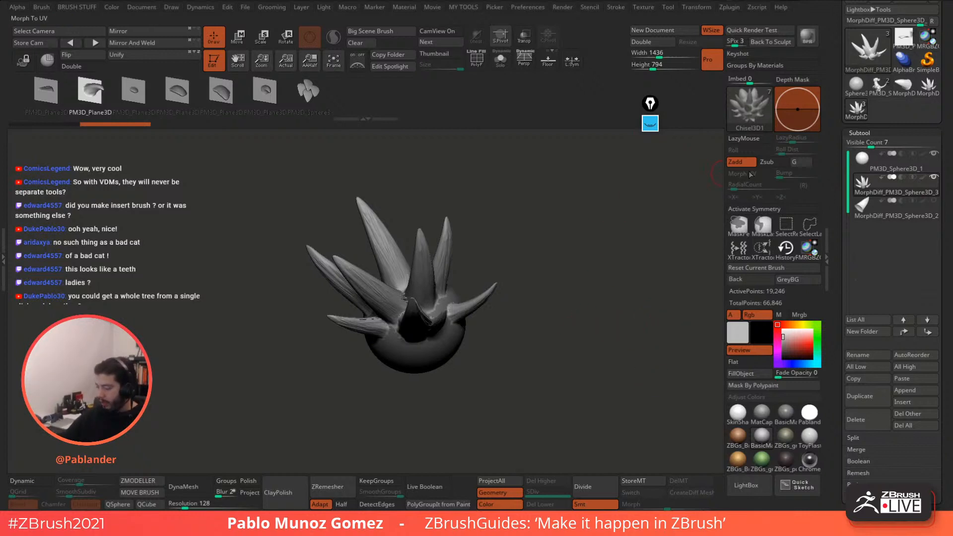
Step: Switch to the creature model and examine its head, body and tail from the side
left_click(879, 85)
mouse_move(521, 220)
left_mouse_down()
mouse_move(521, 179)
mouse_move(518, 212)
mouse_move(501, 213)
left_mouse_up()
key("space")
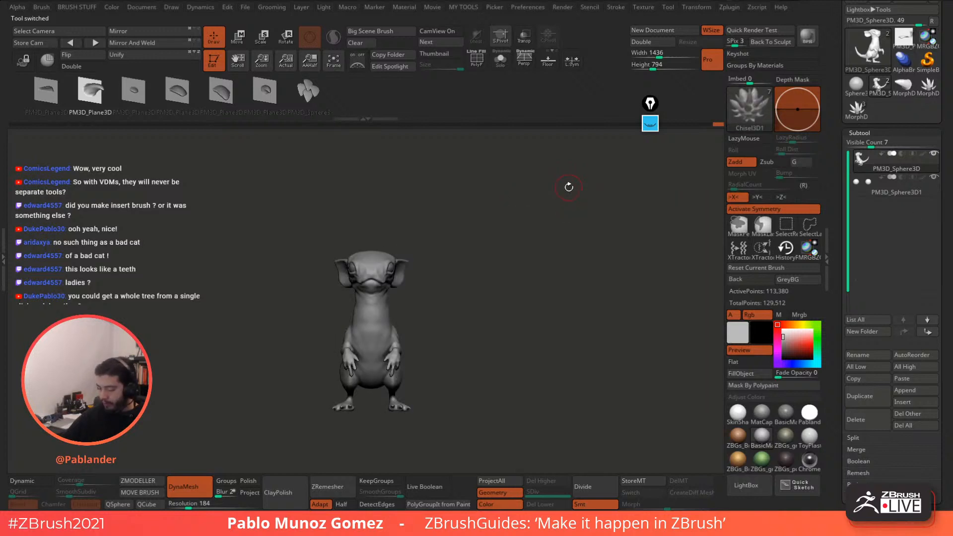
left_click_drag(564, 247, 549, 260)
left_click_drag(409, 187, 521, 213, "alt")
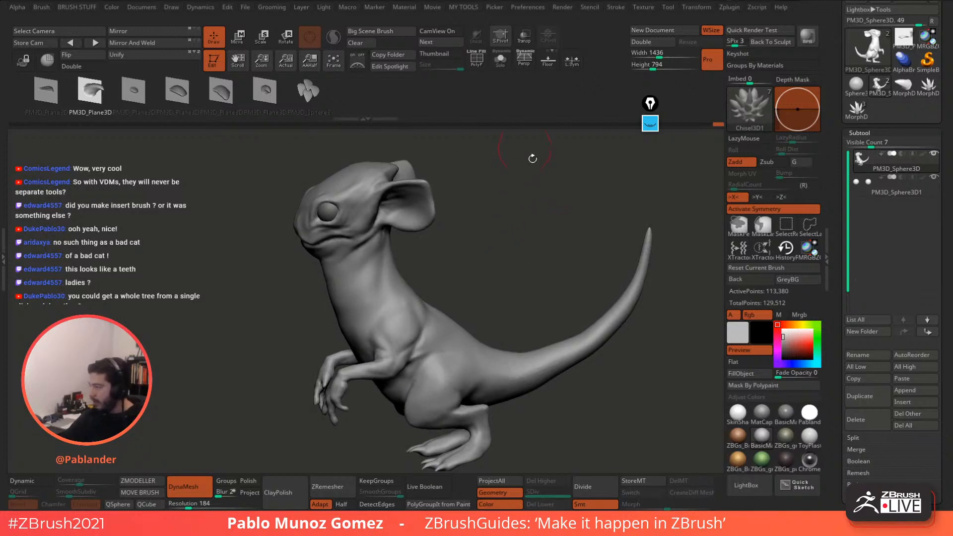
mouse_move(523, 285)
left_mouse_down()
mouse_move(546, 198)
mouse_move(524, 200)
left_mouse_up()
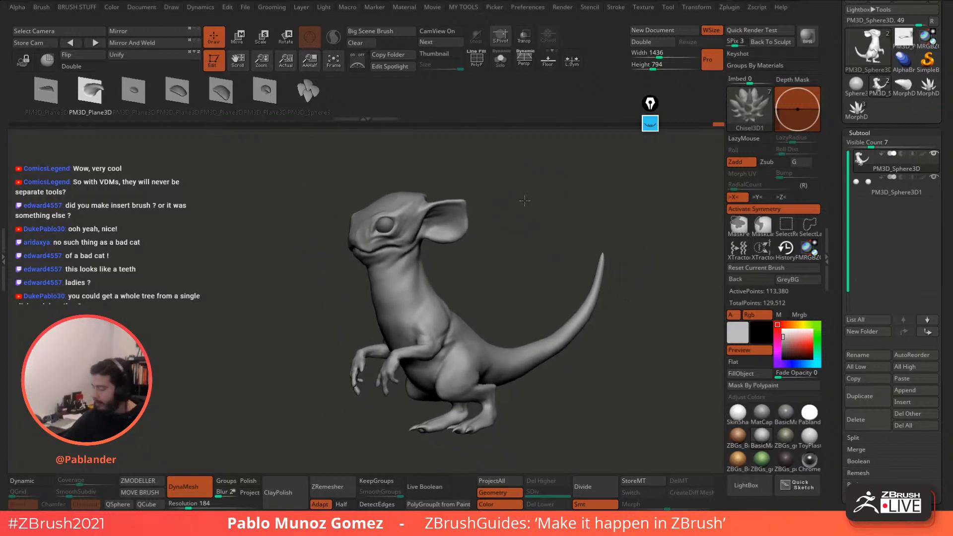
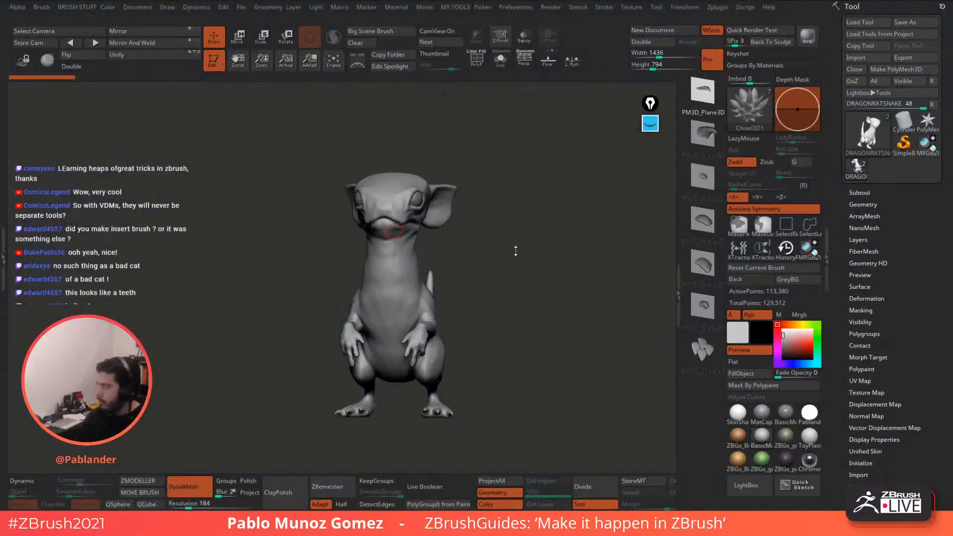
Step: Duplicate the DRAGONRATSNAKE subtool and hide the original
left_click_drag(516, 250, 506, 191)
key("space")
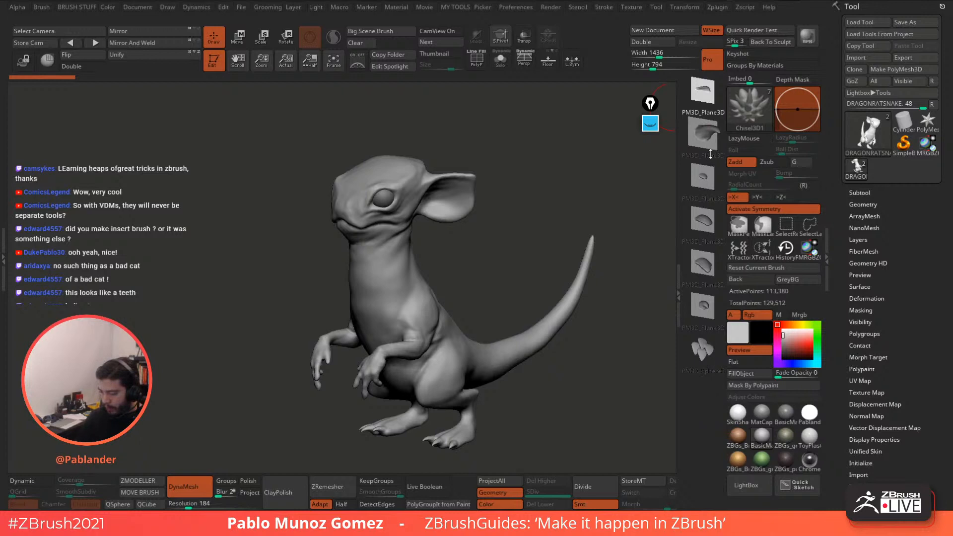
left_click_drag(670, 173, 546, 207)
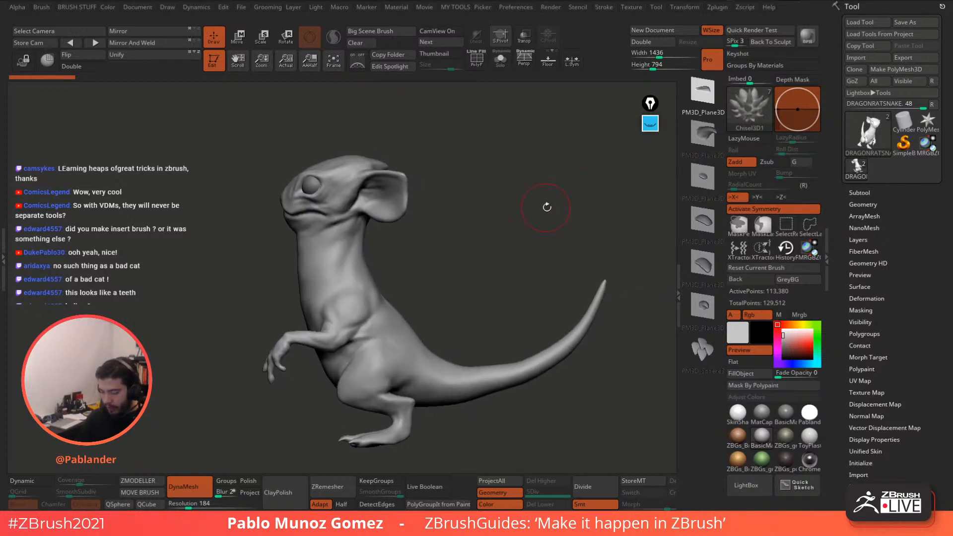
left_click(872, 189)
scroll(866, 169, "down", 3)
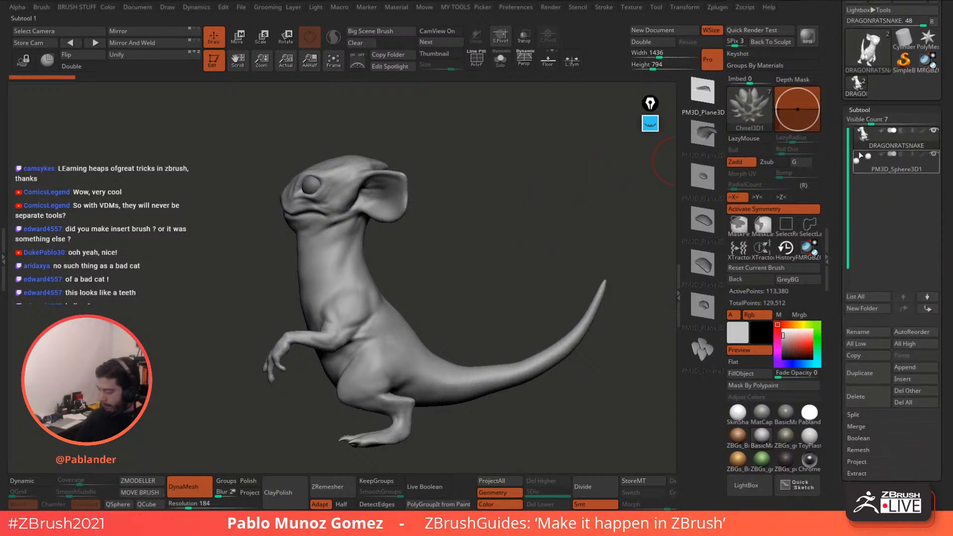
left_click(830, 221)
left_click(868, 372)
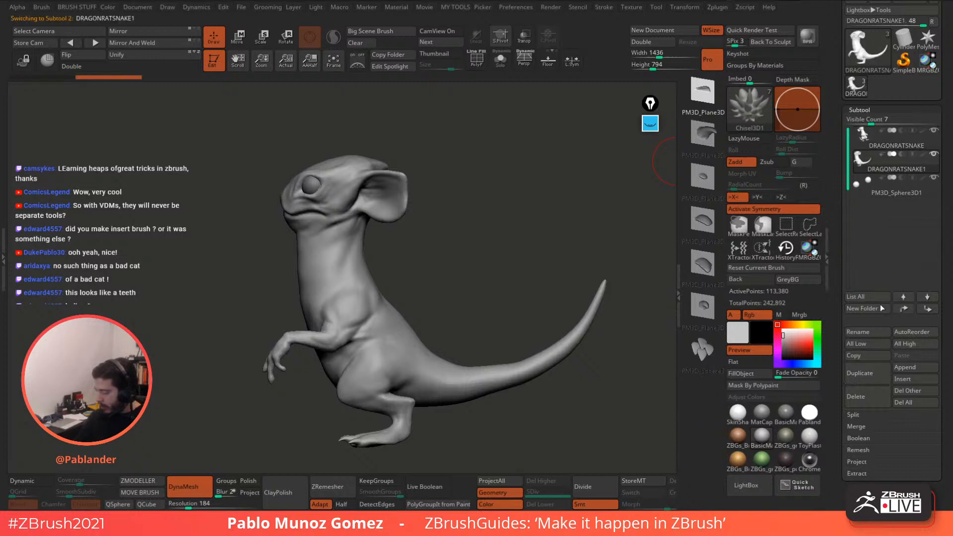
left_click(933, 131)
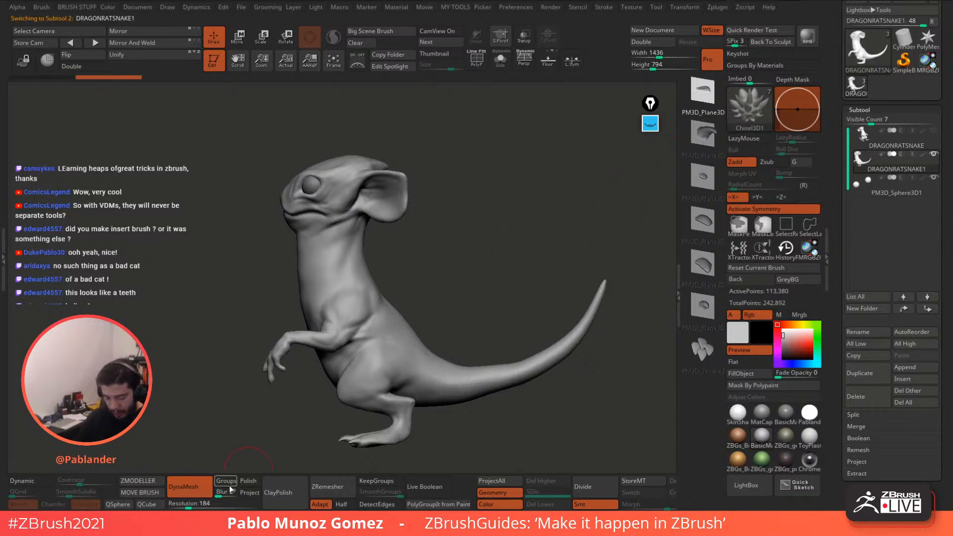
Step: Set the DynaMesh resolution of the duplicated creature to 400
left_click(197, 504)
type("400")
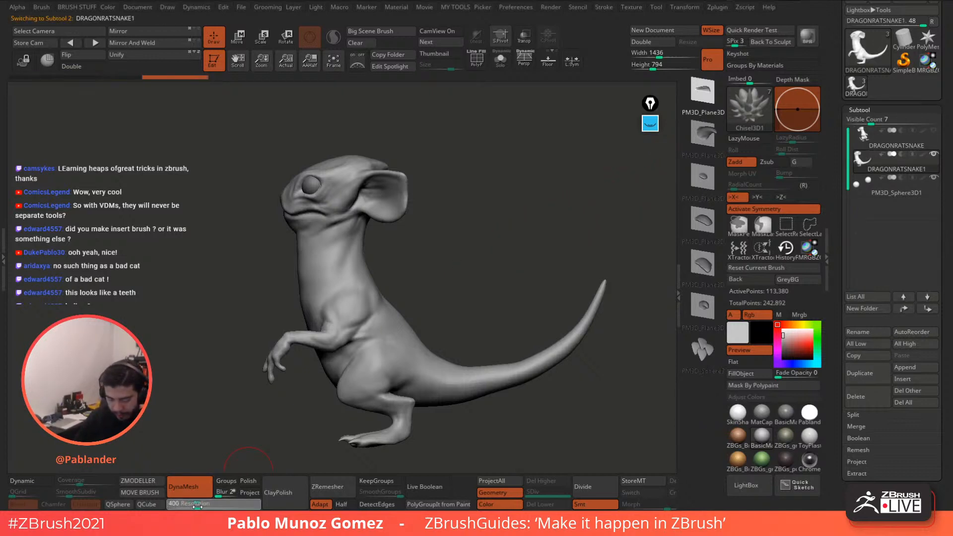
key("Return")
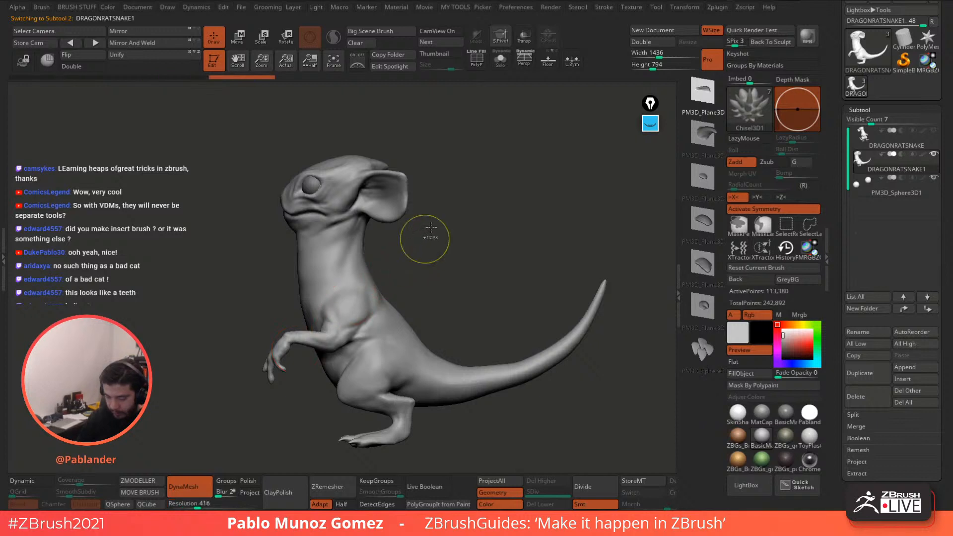
Step: Try a Chisel3D1 stroke on the creature's shoulder and undo it
mouse_move(451, 276)
left_mouse_down()
mouse_move(447, 248)
mouse_move(473, 235)
left_mouse_up()
mouse_move(414, 233)
left_mouse_down("alt")
mouse_move(404, 282)
mouse_move(429, 251)
left_mouse_up("alt")
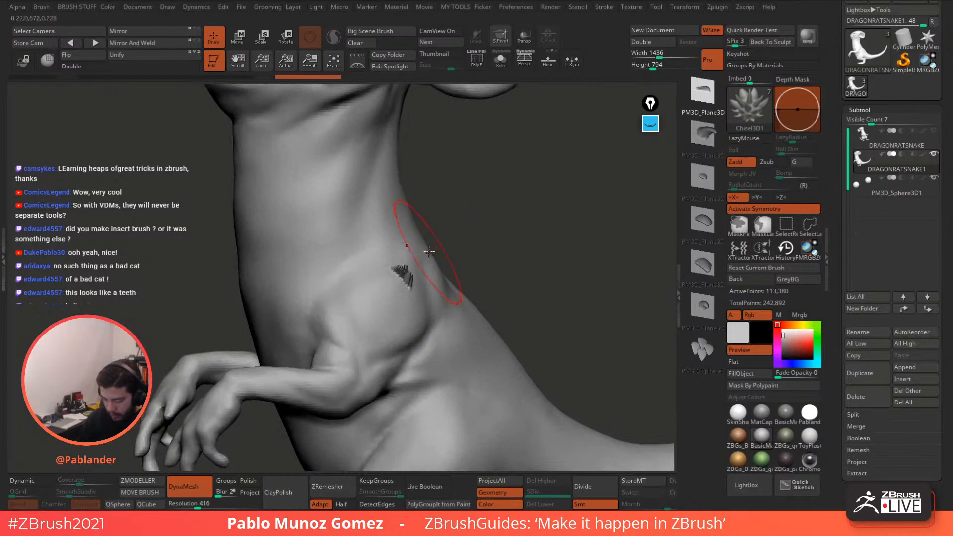
key("ctrl+z")
Step: Switch to the Move brush and remesh the creature duplicate with DynaMesh at the new resolution
key("b")
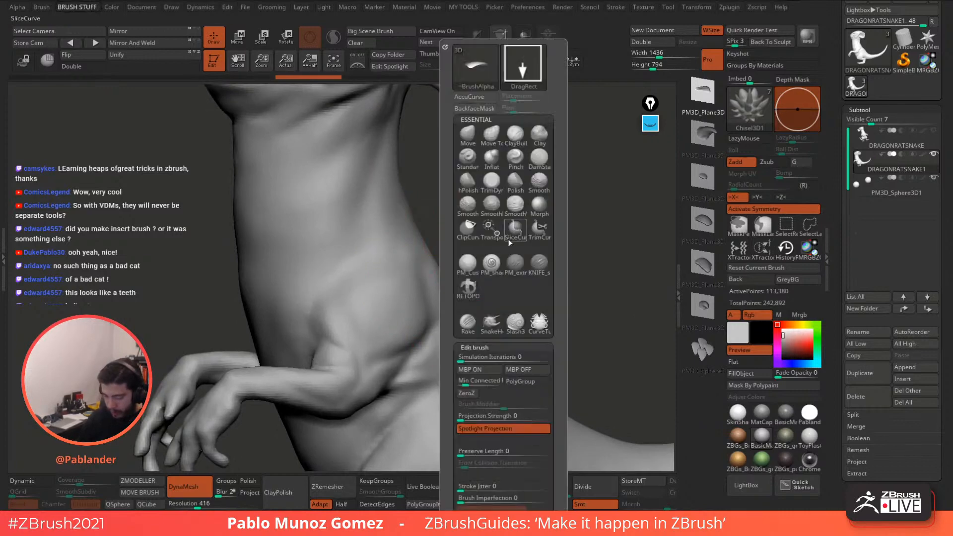
left_click(492, 158)
key("ctrl+shift")
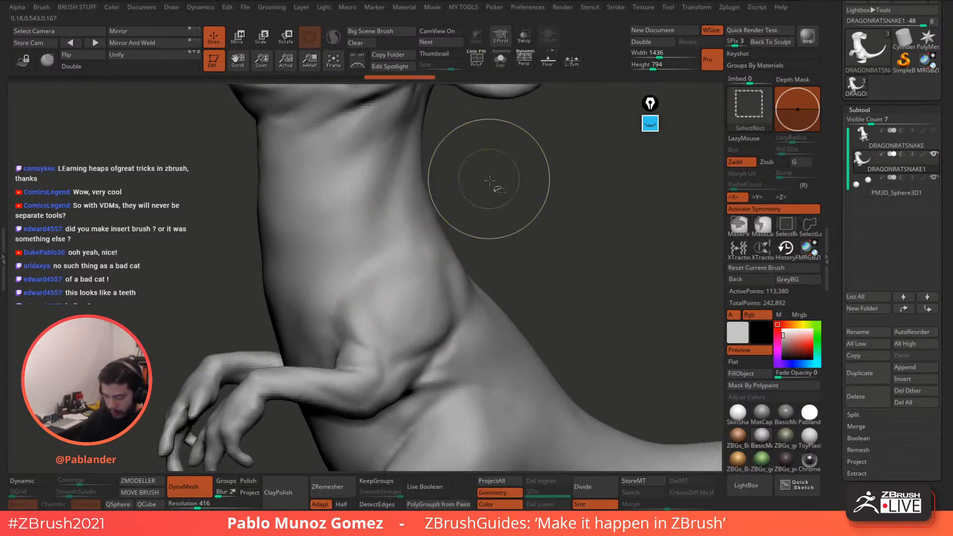
left_click_drag(494, 196, 495, 218)
mouse_move(507, 166)
left_mouse_down("ctrl")
mouse_move(474, 224)
mouse_move(578, 196)
left_mouse_up("ctrl")
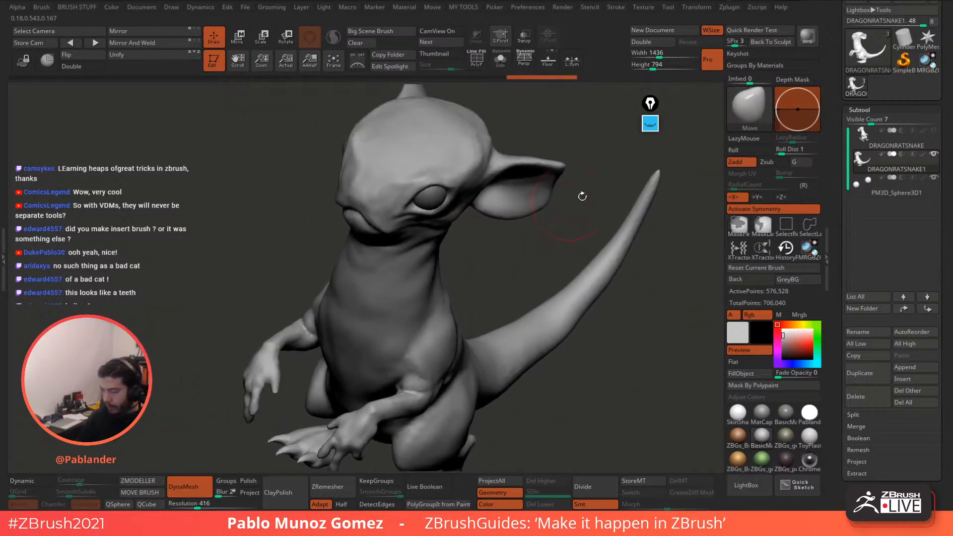
Step: Switch to the Chisel3D1 brush and choose its second shape, the curved horn
left_click(758, 111)
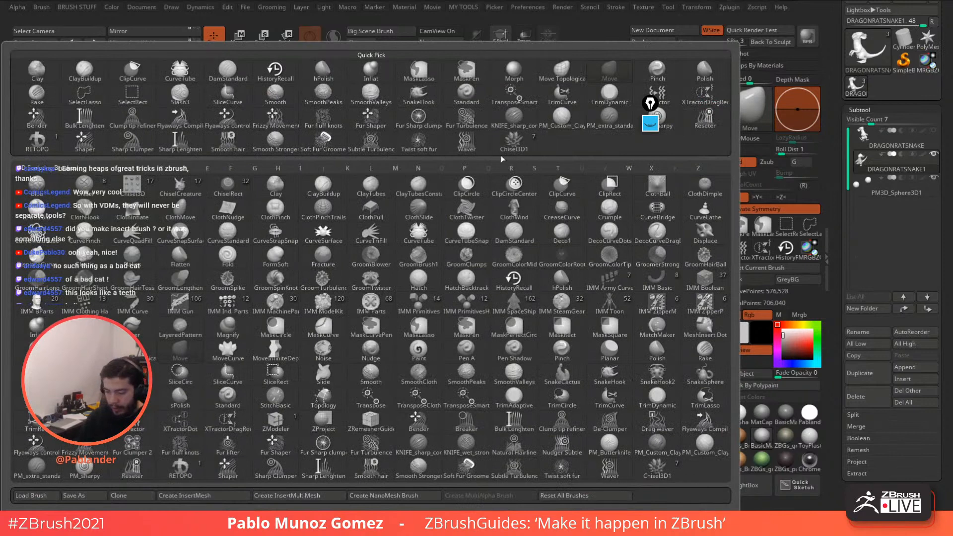
left_click(513, 141)
mouse_move(482, 160)
left_mouse_down()
mouse_move(493, 255)
mouse_move(504, 219)
mouse_move(627, 250)
mouse_move(591, 165)
left_mouse_up()
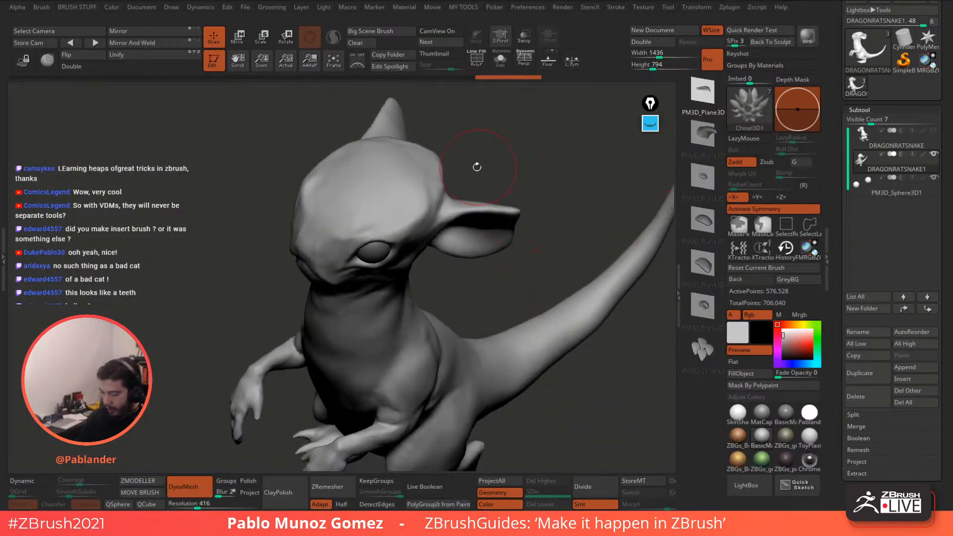
key("space")
left_click_drag(485, 157, 439, 184)
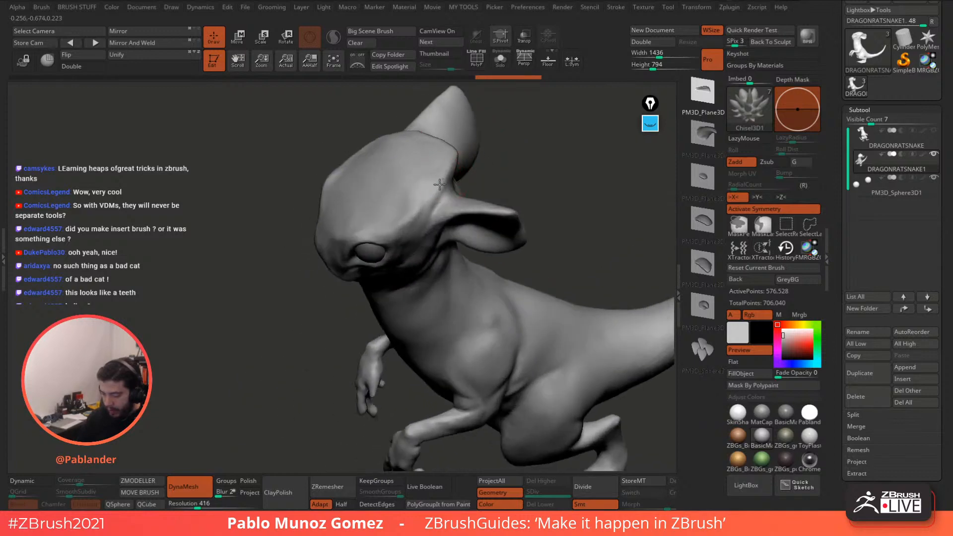
left_click(702, 134)
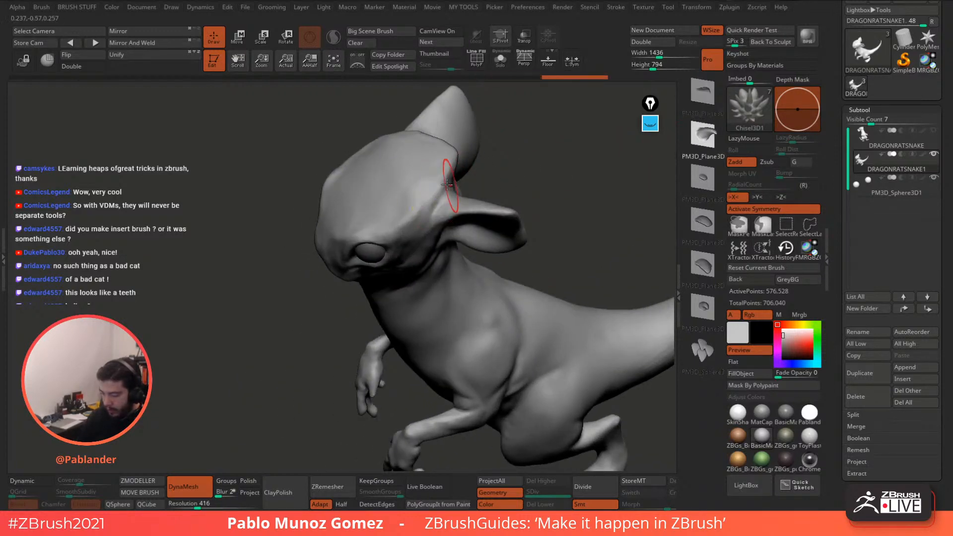
Step: Try a symmetrical pair of curved horns on the head above the ears and undo them
left_click_drag(434, 193, 430, 172)
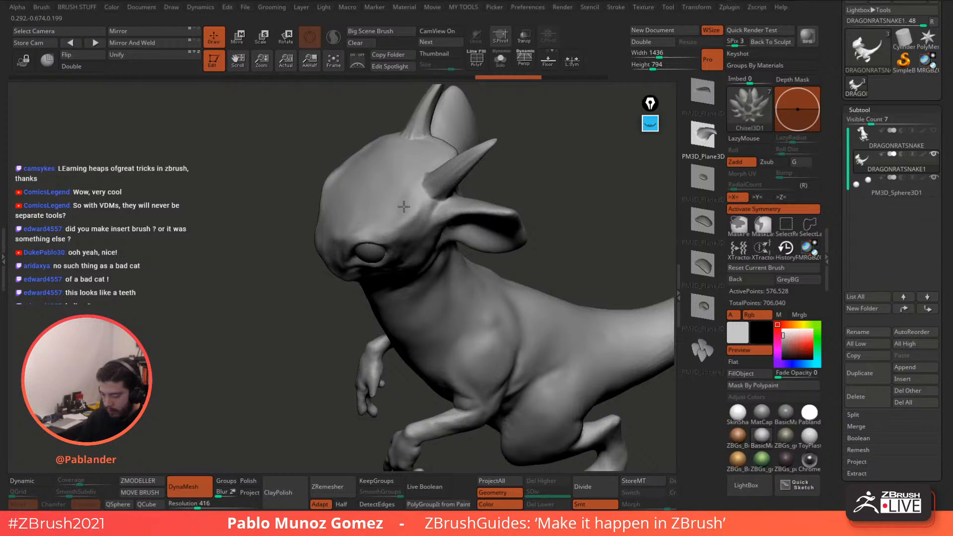
right_click_drag(430, 173, 489, 159)
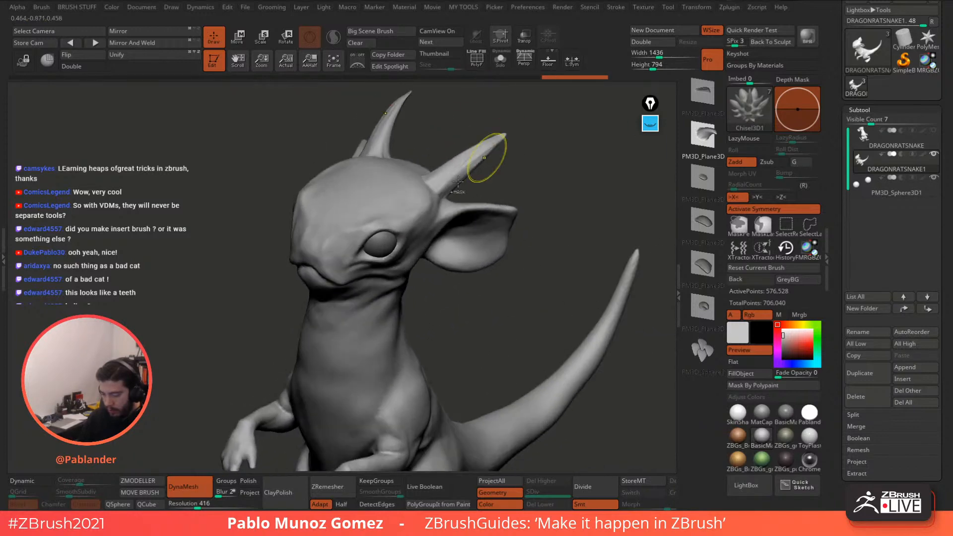
right_click_drag(426, 212, 383, 184)
left_click_drag(385, 190, 388, 188)
key("ctrl+z")
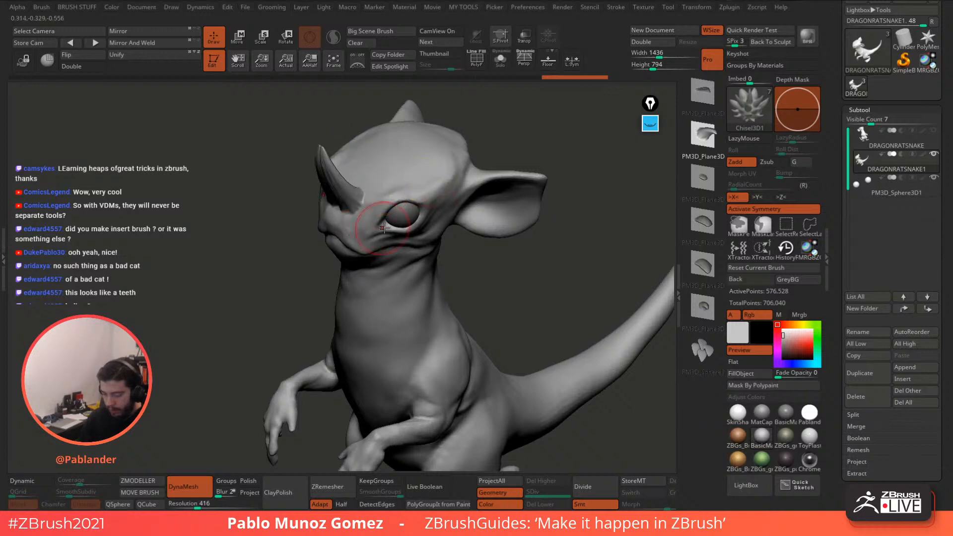
Step: Try a large curved horn on the creature's snout and undo it
right_click_drag(348, 227, 342, 234)
left_click_drag(345, 198, 341, 249)
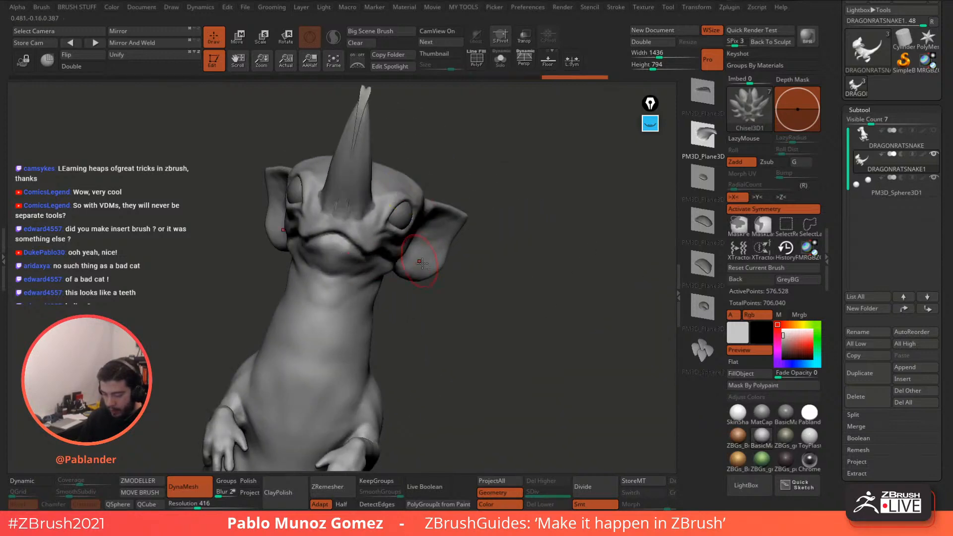
right_click_drag(425, 258, 448, 209)
key("ctrl+z")
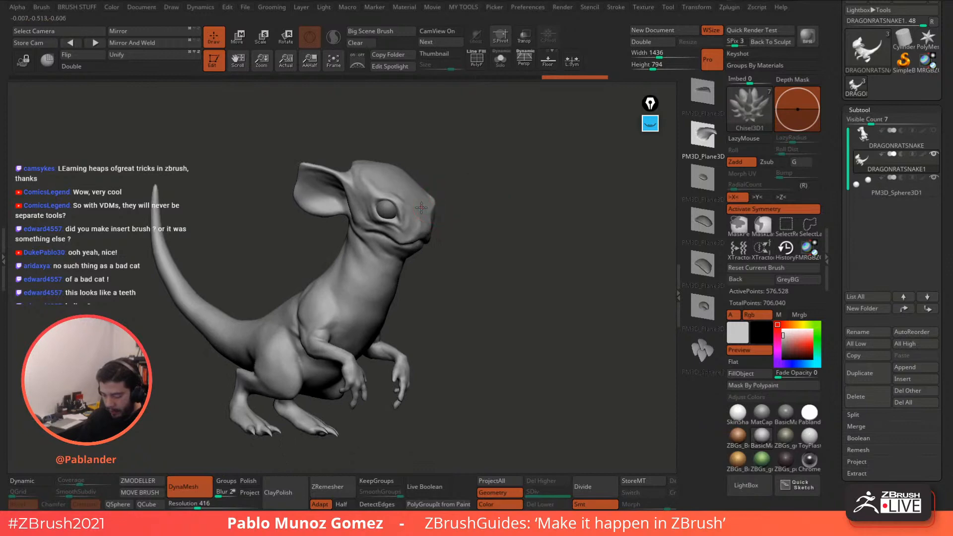
Step: Place a symmetrical pair of large curved horns on the head above the ears and remesh with DynaMesh
right_click_drag(512, 225, 469, 192)
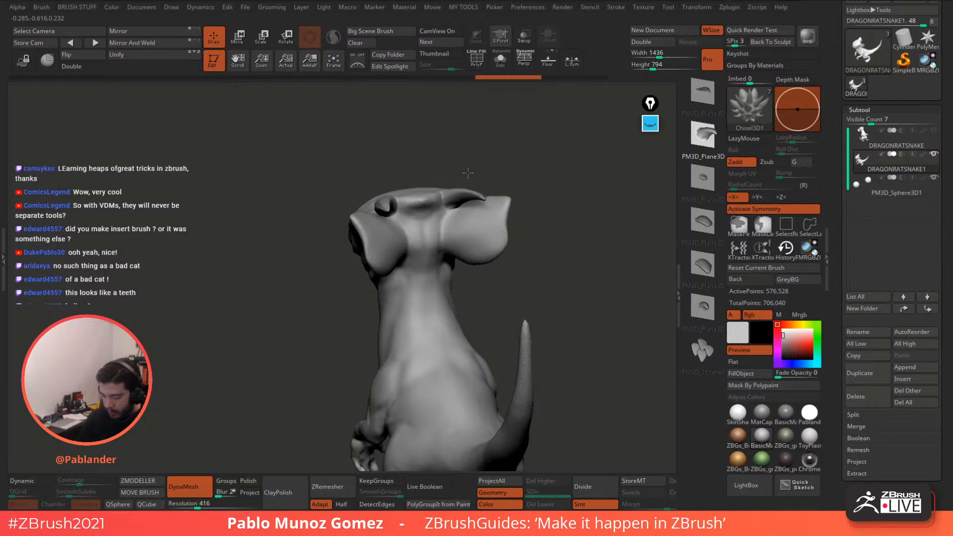
mouse_move(482, 172)
right_mouse_down()
mouse_move(567, 221)
mouse_move(527, 166)
right_mouse_up()
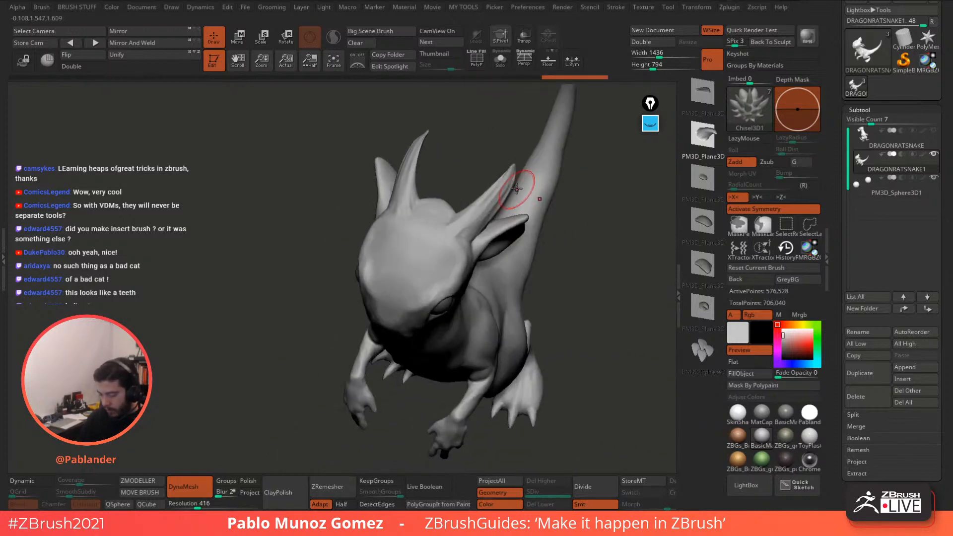
key("shift")
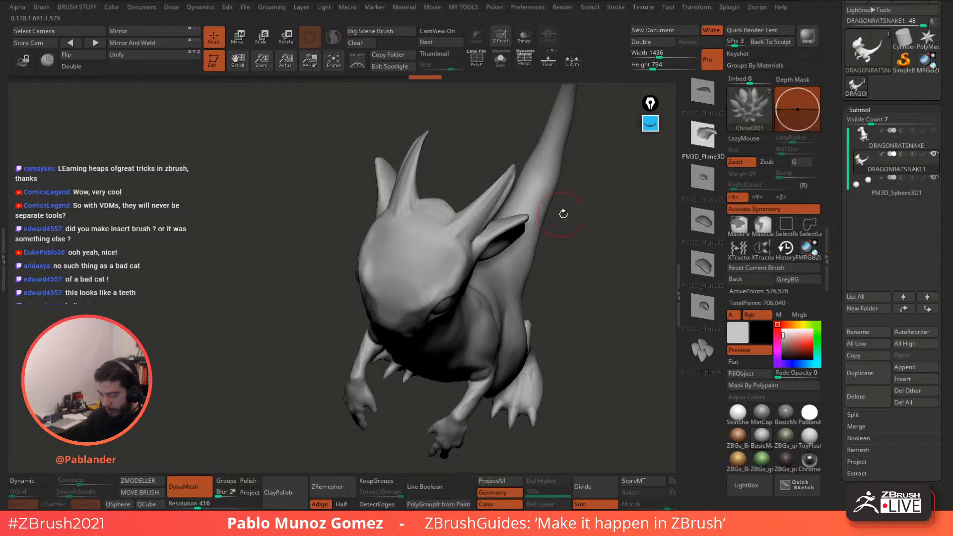
mouse_move(585, 179)
left_mouse_down("ctrl")
mouse_move(584, 219)
mouse_move(582, 210)
left_mouse_up("ctrl")
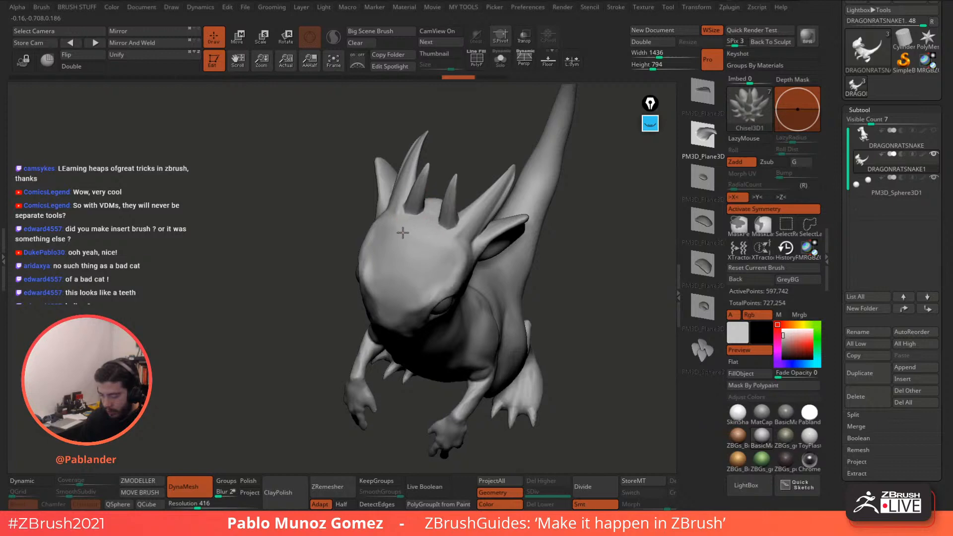
Step: Reshape the large horns and their bases with the Move brush, smoothing where they meet the head
right_click_drag(409, 233, 436, 193)
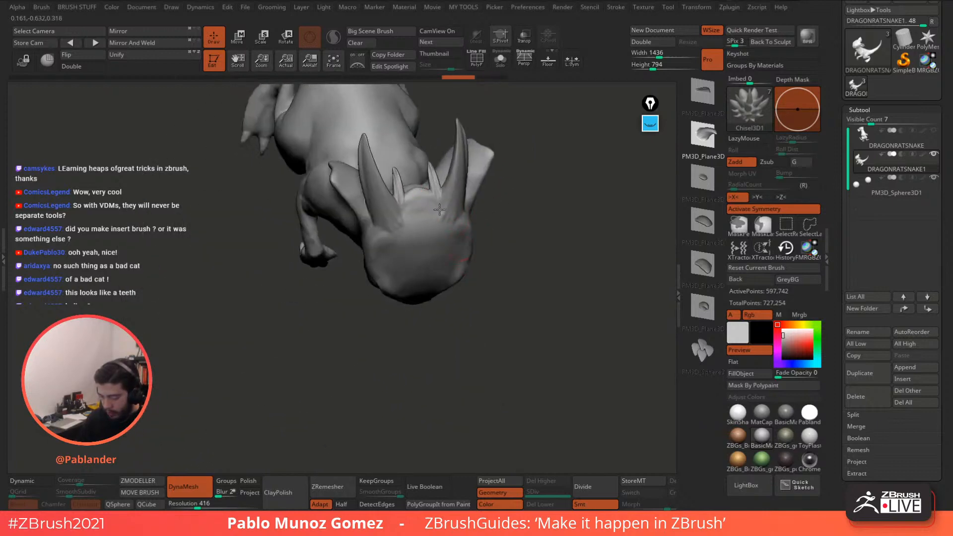
mouse_move(444, 207)
right_mouse_down()
mouse_move(434, 201)
mouse_move(455, 212)
mouse_move(493, 187)
mouse_move(542, 202)
mouse_move(522, 193)
right_mouse_up()
key("b")
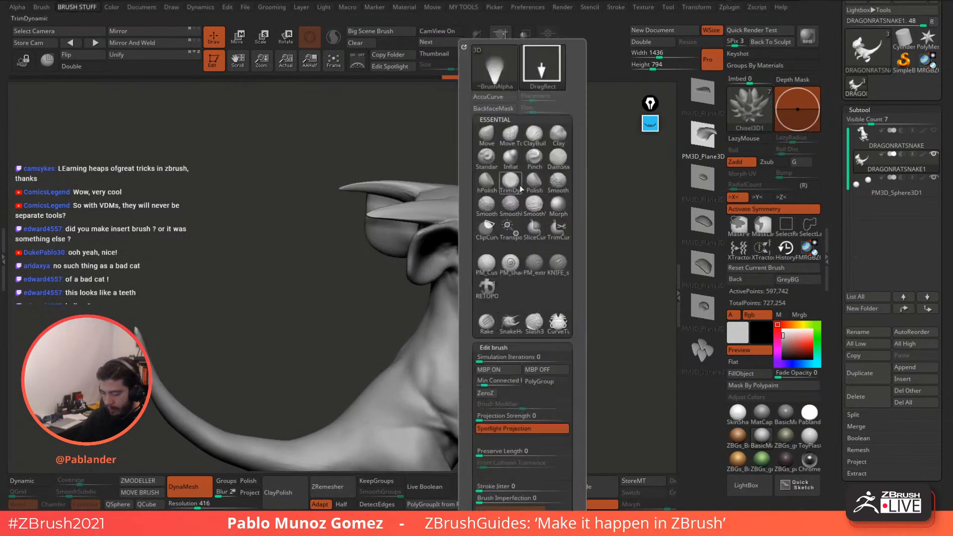
left_click(486, 136)
right_click_drag(454, 152, 459, 153)
key("space")
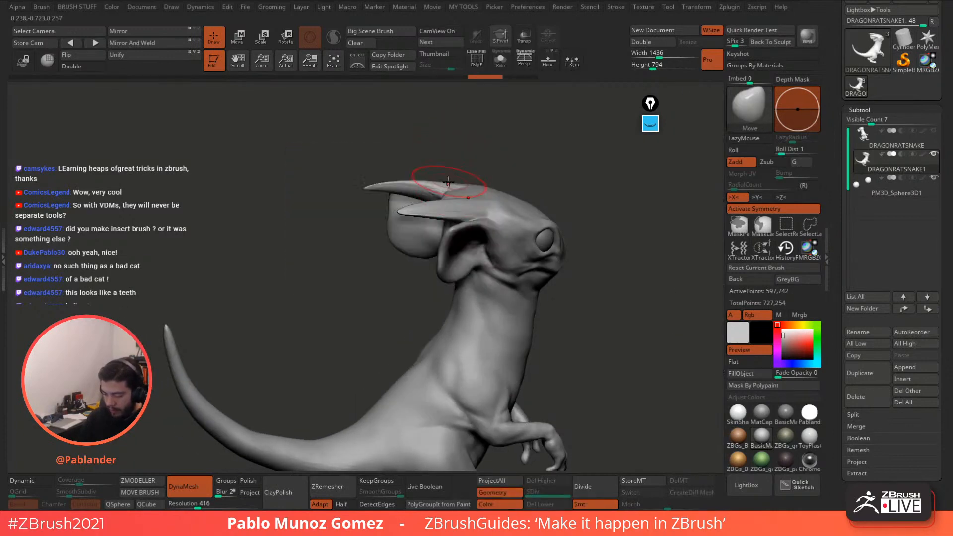
mouse_move(405, 180)
right_mouse_down()
mouse_move(465, 197)
mouse_move(501, 192)
right_mouse_up()
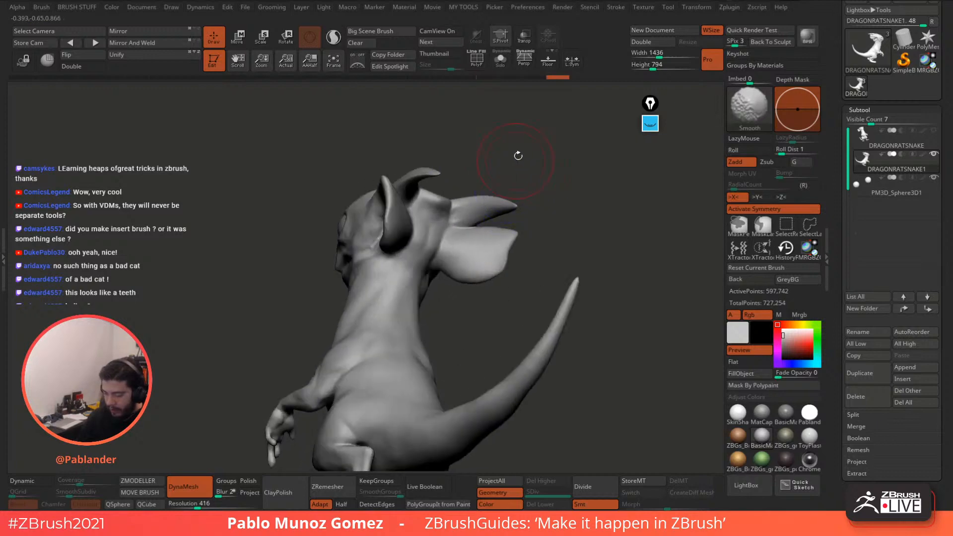
right_click_drag(517, 156, 498, 216)
mouse_move(408, 187)
right_mouse_down()
mouse_move(557, 191)
mouse_move(585, 213)
mouse_move(480, 243)
mouse_move(432, 233)
right_mouse_up()
Step: Switch back to the Chisel3D1 brush and choose its fifth shape
left_click(734, 117)
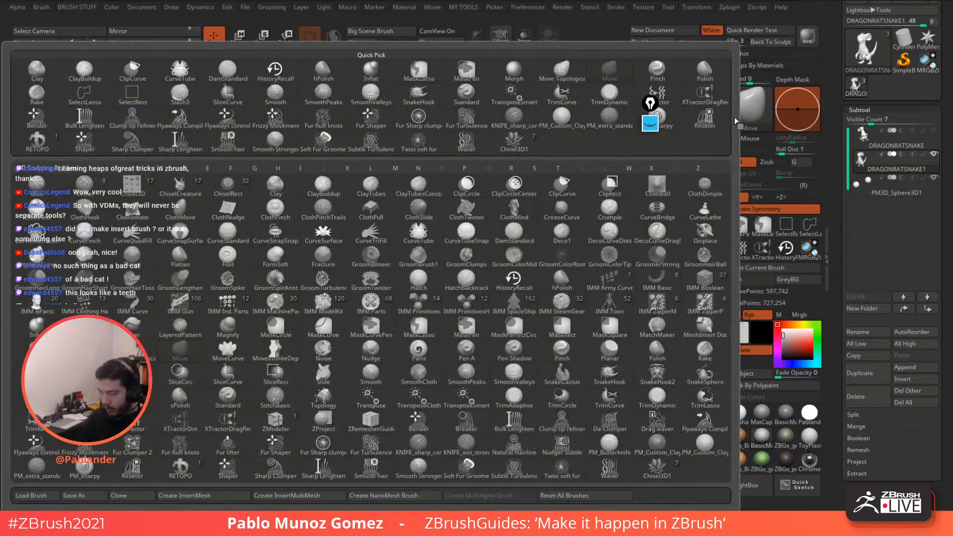
left_click(514, 140)
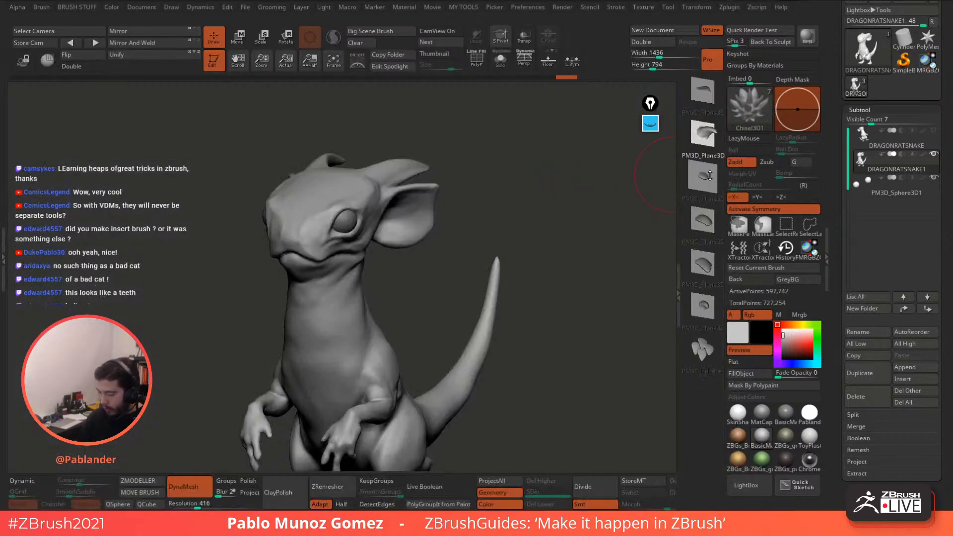
left_click(703, 263)
Step: Try single spikes with the fifth and fourth Chisel3D1 shapes below the large horn and undo both
right_click_drag(532, 232, 419, 196)
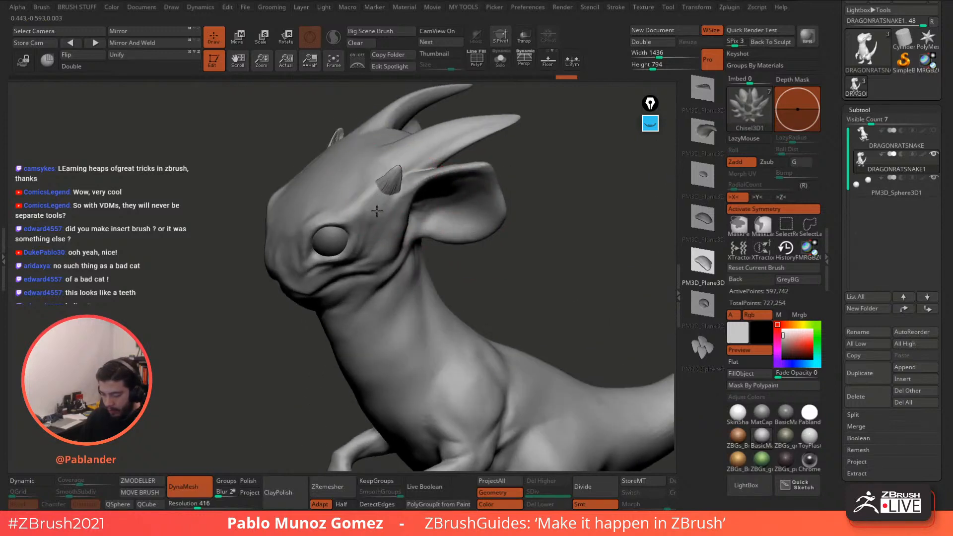
key("ctrl+z")
left_click(708, 219)
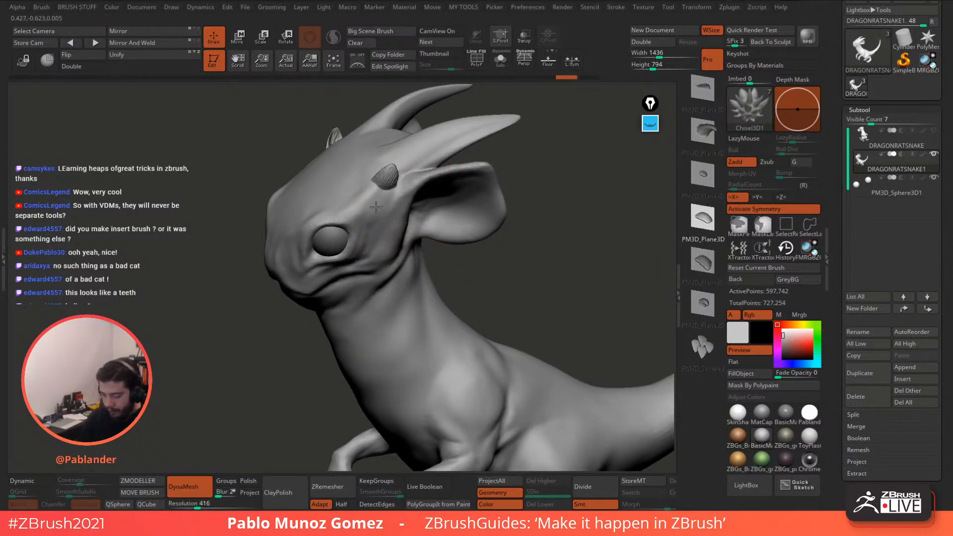
key("space")
key("ctrl+z")
Step: Remesh the creature with DynaMesh, try a cluster of fourth-shape scales between the eye and ear, and undo the scales
right_click_drag(394, 195, 423, 238)
left_click_drag(424, 238, 436, 266)
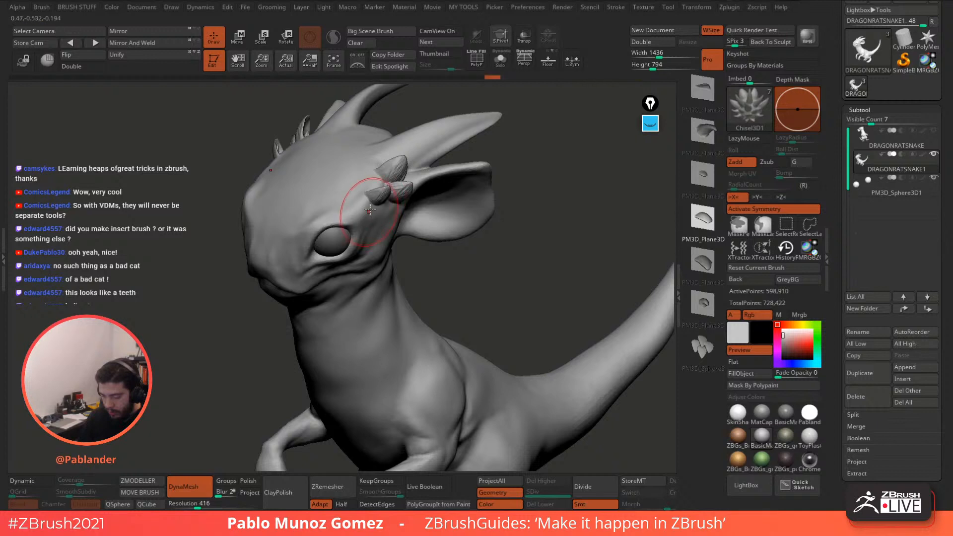
right_click_drag(369, 211, 445, 229)
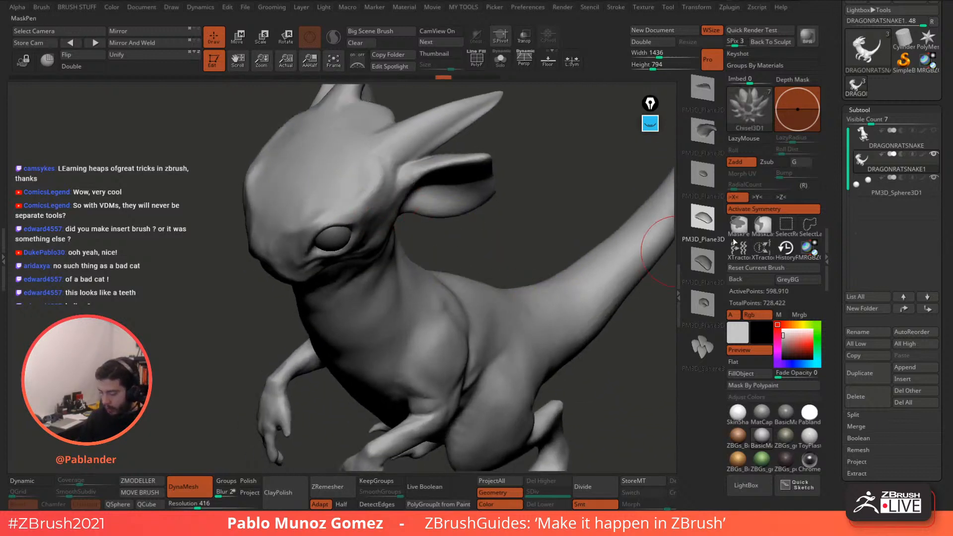
Step: Choose the fifth Chisel3D1 shape and test small spikes in front of the ear, undoing the unwanted strokes
left_click(708, 264)
left_click_drag(372, 166, 358, 197)
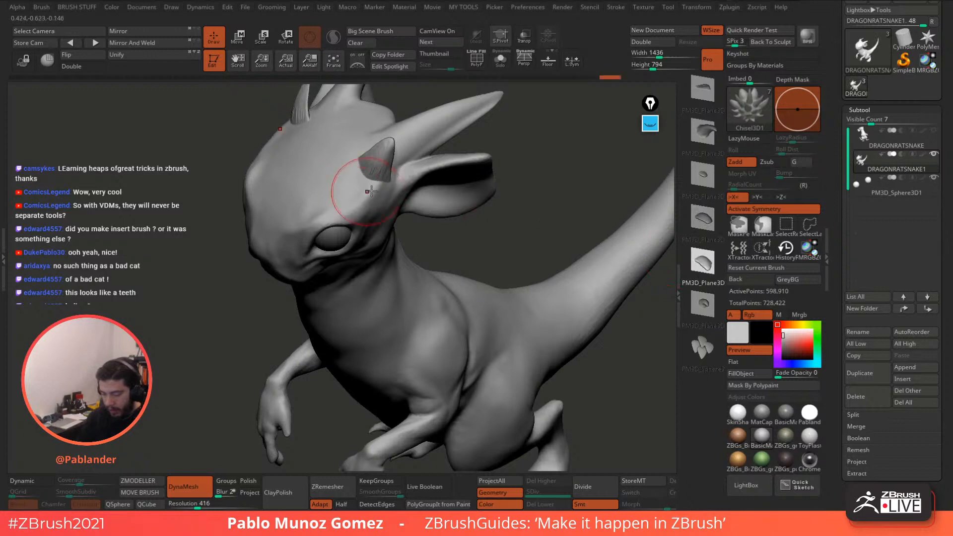
right_click_drag(371, 191, 414, 169)
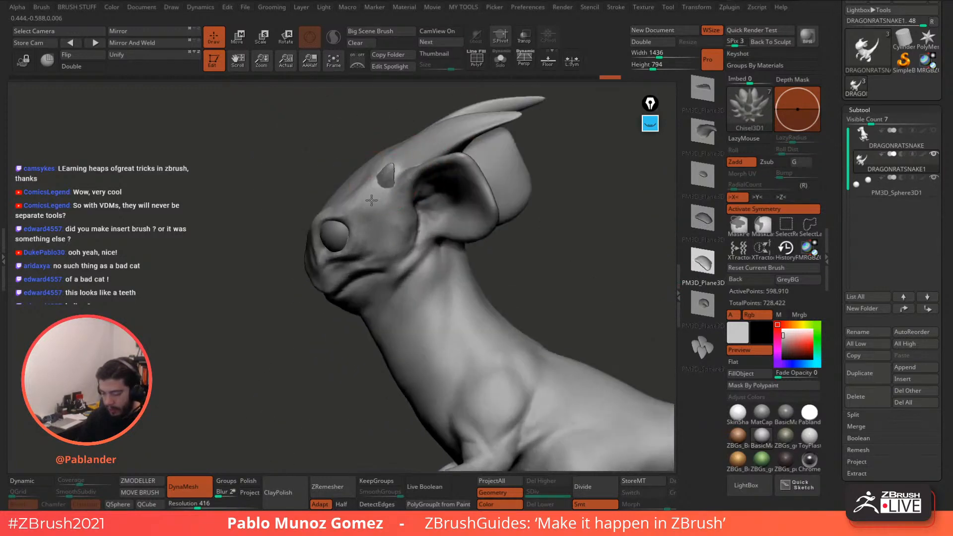
right_click_drag(366, 190, 380, 177)
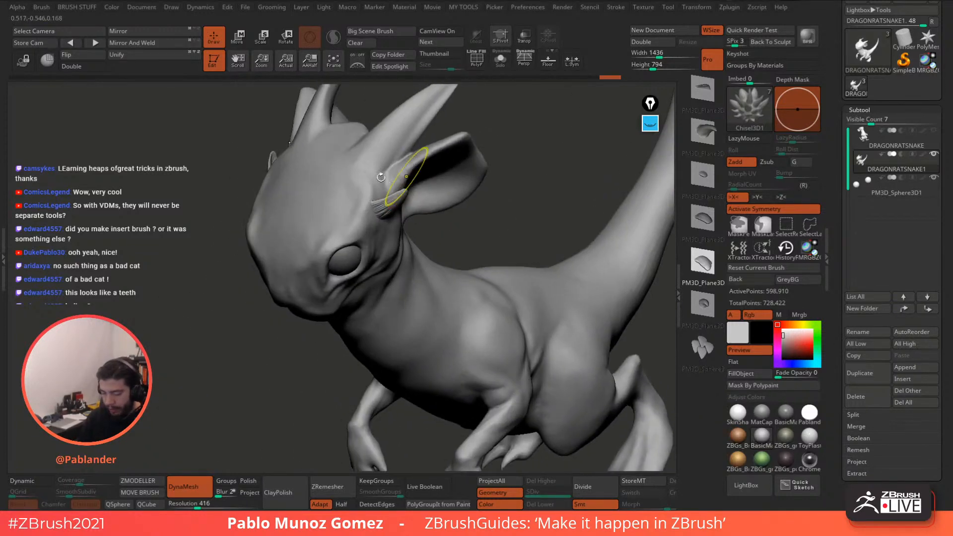
key("ctrl+z")
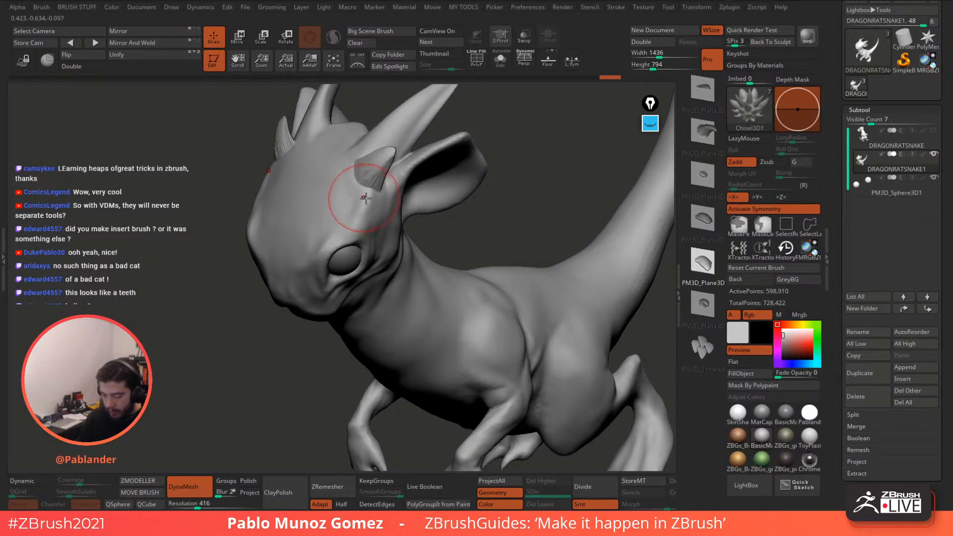
Step: Add clusters of fifth-shape Chisel3D1 spikes above the eye, across the brow and in front of the ear
right_click_drag(365, 198, 362, 166)
left_click_drag(352, 188, 339, 192)
right_click_drag(364, 171, 386, 190)
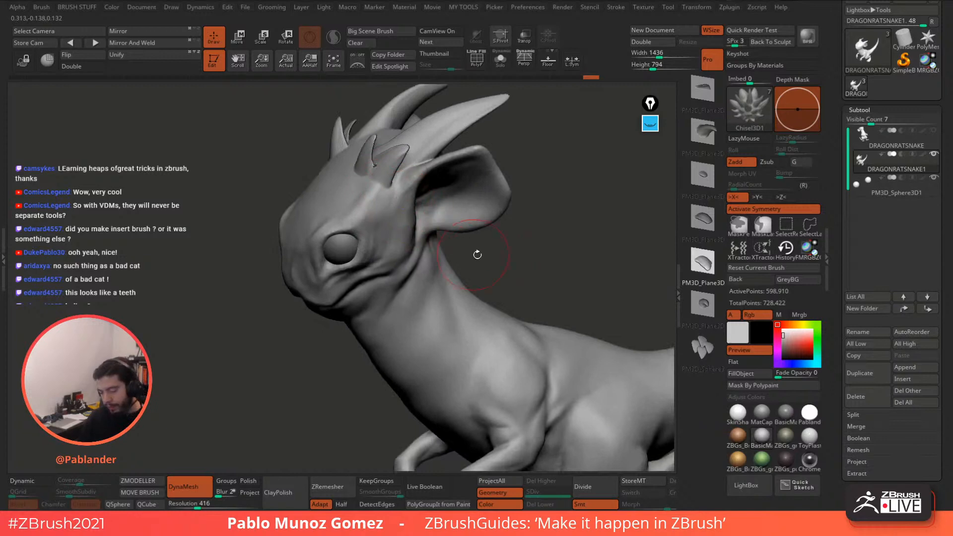
mouse_move(476, 256)
right_mouse_down()
mouse_move(516, 269)
mouse_move(493, 204)
mouse_move(499, 238)
right_mouse_up()
left_click_drag(402, 194, 399, 214)
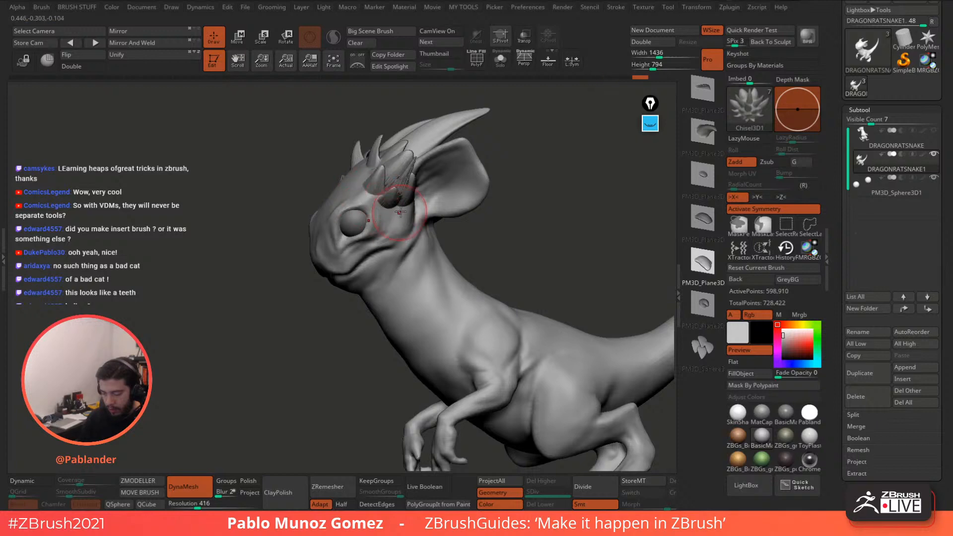
right_click_drag(405, 234, 410, 220)
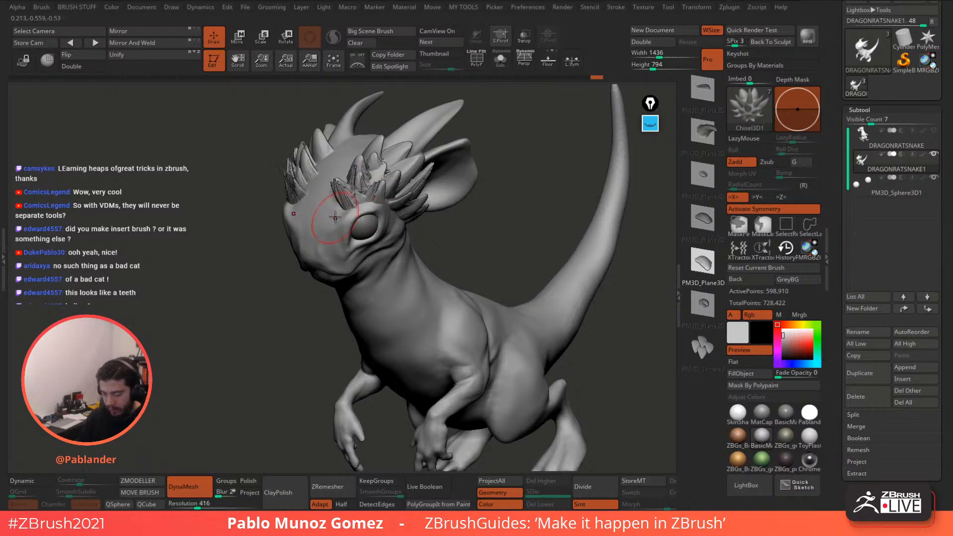
mouse_move(335, 217)
right_mouse_down()
mouse_move(437, 247)
mouse_move(497, 240)
mouse_move(500, 224)
mouse_move(663, 213)
right_mouse_up()
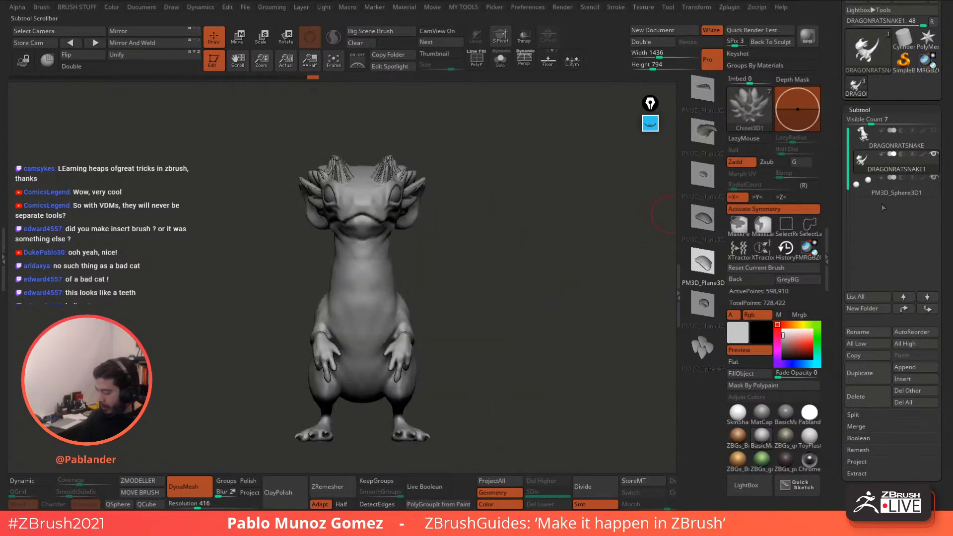
Step: Delete the spiked creature duplicate and make a fresh duplicate of the original DRAGONRATSNAKE subtool
left_click(869, 396)
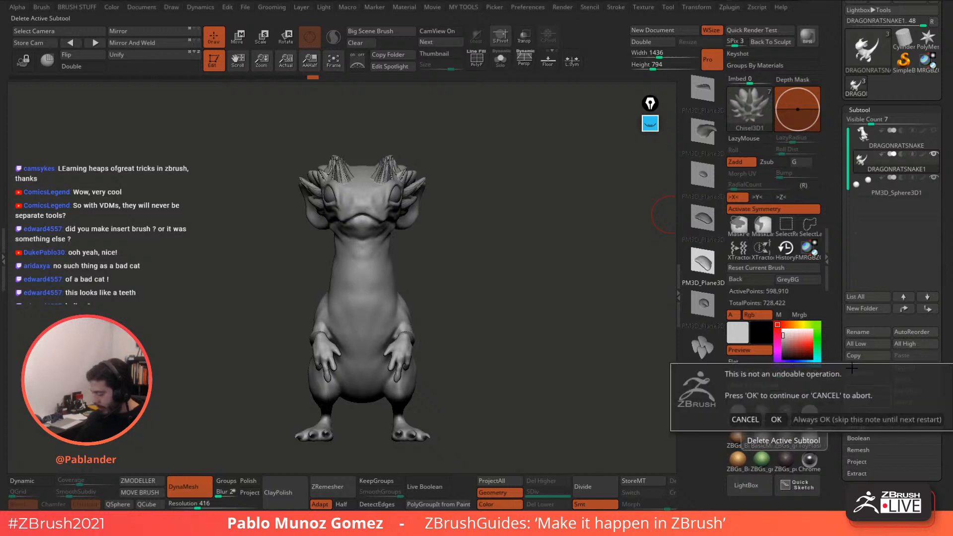
left_click(779, 417)
left_click(912, 134)
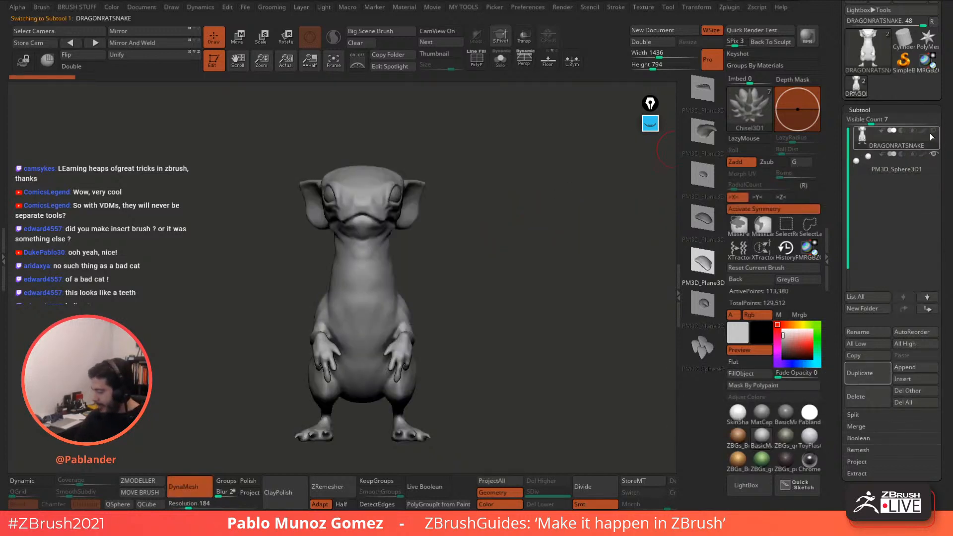
right_click_drag(527, 252, 516, 227, "alt")
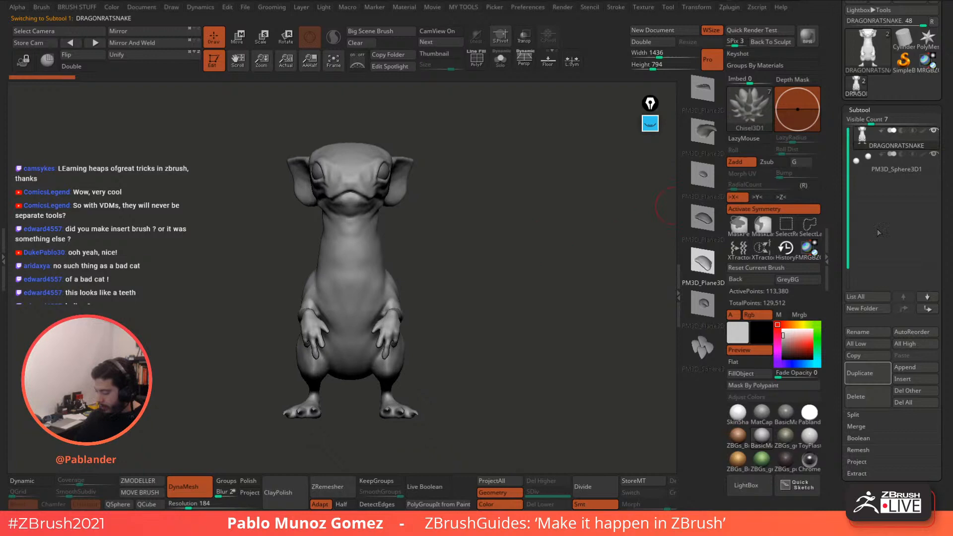
left_click(862, 371)
left_click_drag(516, 268, 556, 237)
left_click(756, 119)
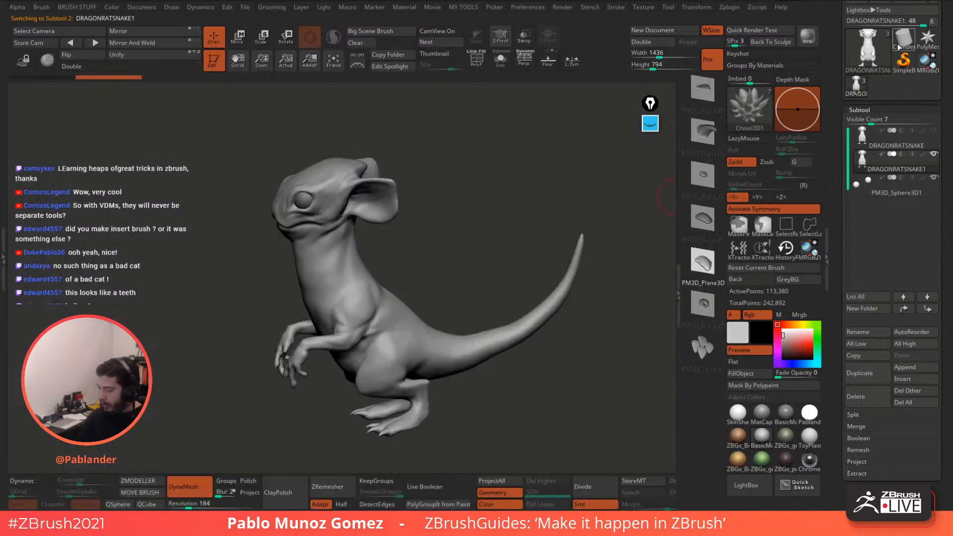
Step: Load the Cylinder3D primitive as the current tool and convert it to a PolyMesh3D
left_click(899, 47)
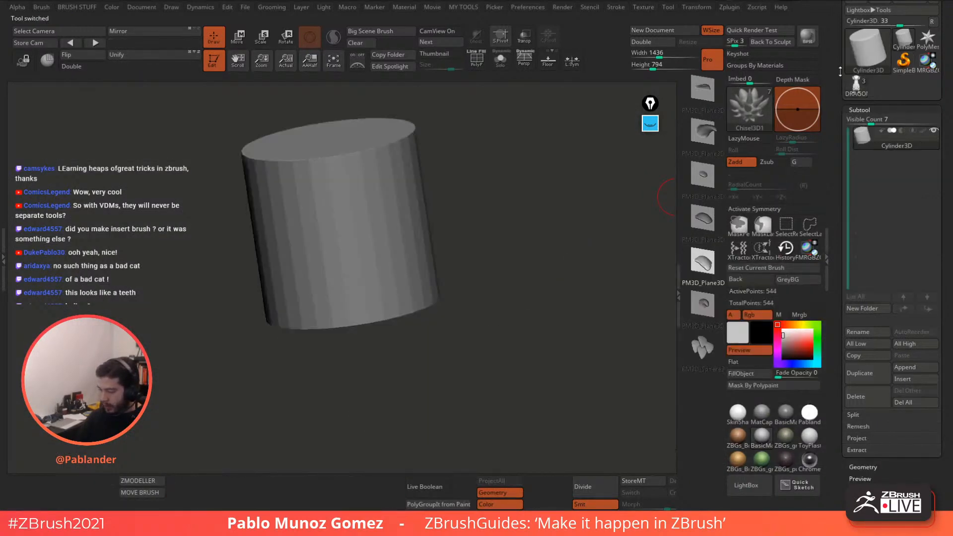
left_click_drag(840, 71, 837, 102)
left_click(912, 71)
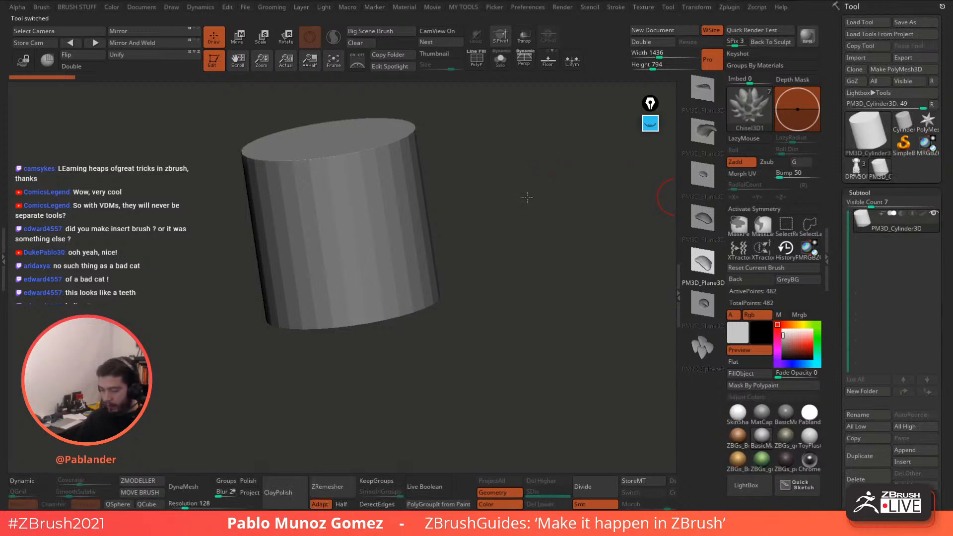
Step: Stretch the cylinder along its vertical axis into a tall, slim column
key("w")
left_click_drag(341, 221, 328, 235)
left_click_drag(428, 172, 501, 264, "alt")
left_click_drag(430, 249, 429, 198)
left_click_drag(437, 273, 419, 290)
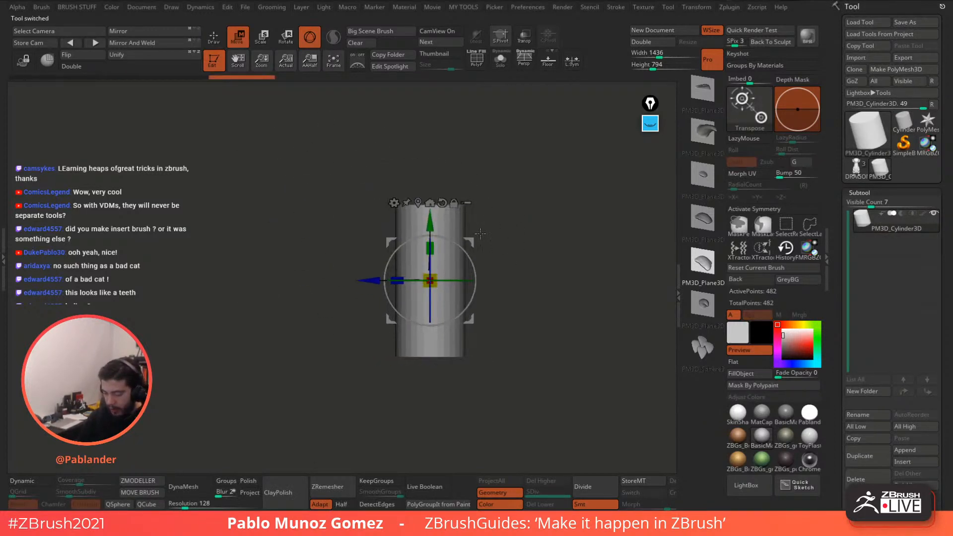
left_click_drag(487, 291, 464, 276, "alt")
Step: Apply a Taper deformer that narrows the cylinder's upper end to a rounded point, and accept it
left_click(371, 189)
left_click(371, 189)
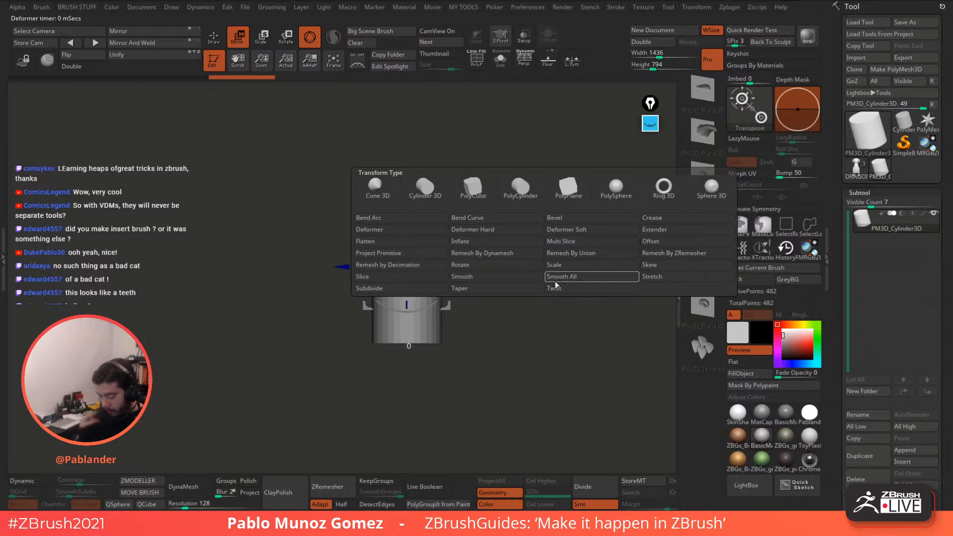
left_click(487, 289)
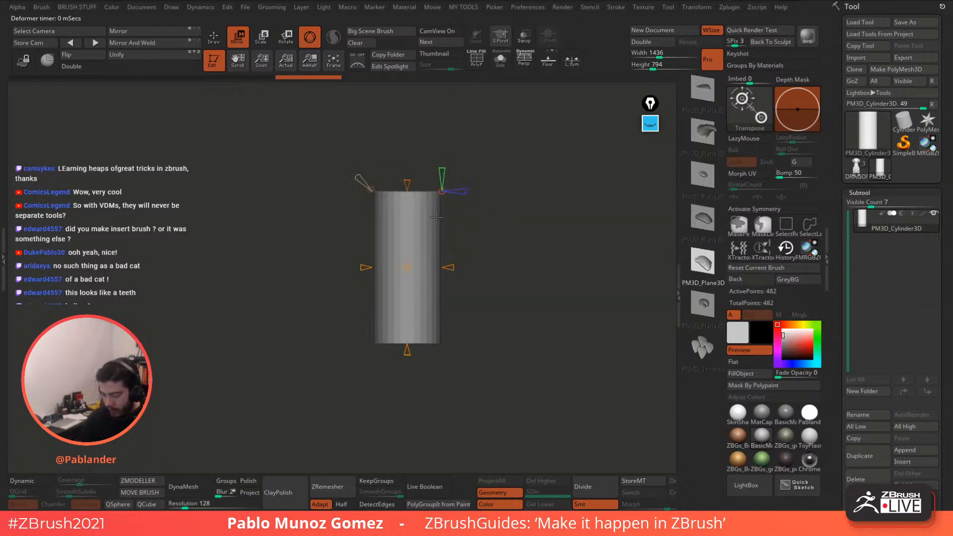
left_click_drag(407, 186, 409, 243)
mouse_move(360, 173)
left_mouse_down()
mouse_move(370, 184)
mouse_move(356, 172)
left_mouse_up()
left_click(399, 186)
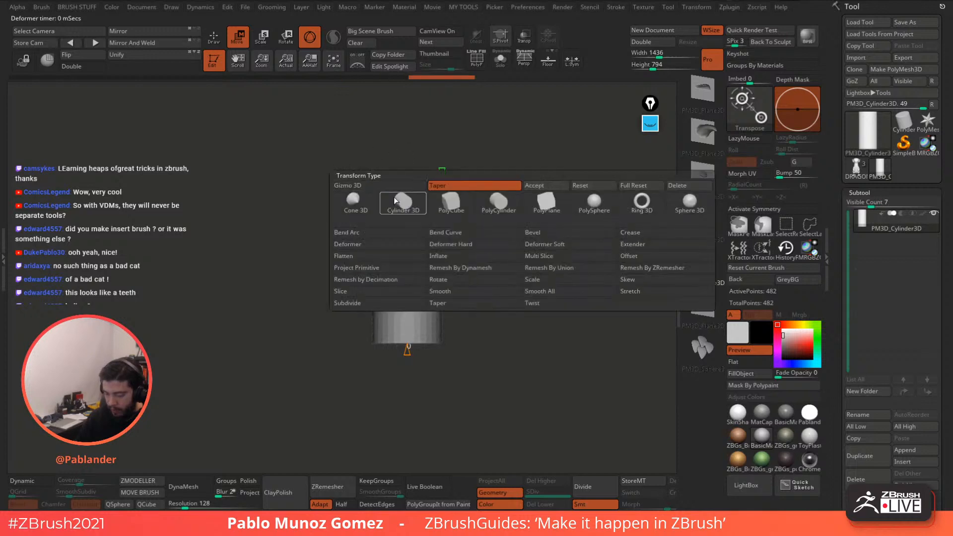
left_click(542, 186)
left_click_drag(539, 210, 517, 213, "shift")
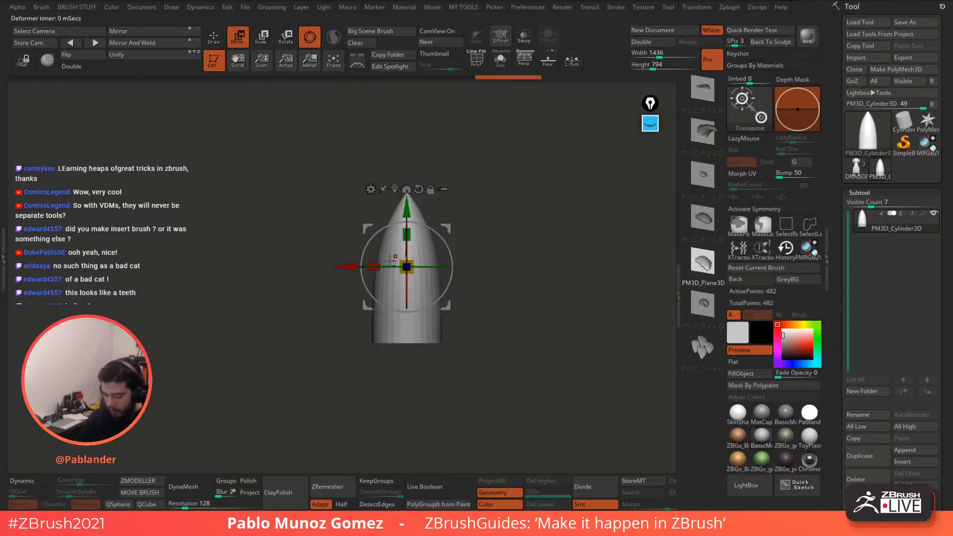
Step: Flatten the tapered shape along X, bend it into a gentle arc with a bend deformer, and accept the deformation
left_click_drag(377, 266, 402, 264)
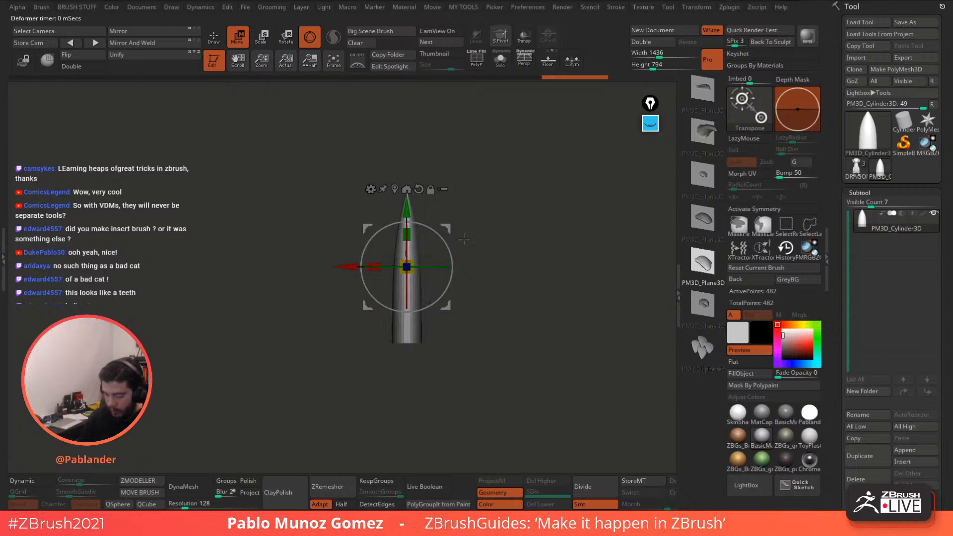
left_click(371, 189)
left_click(480, 219)
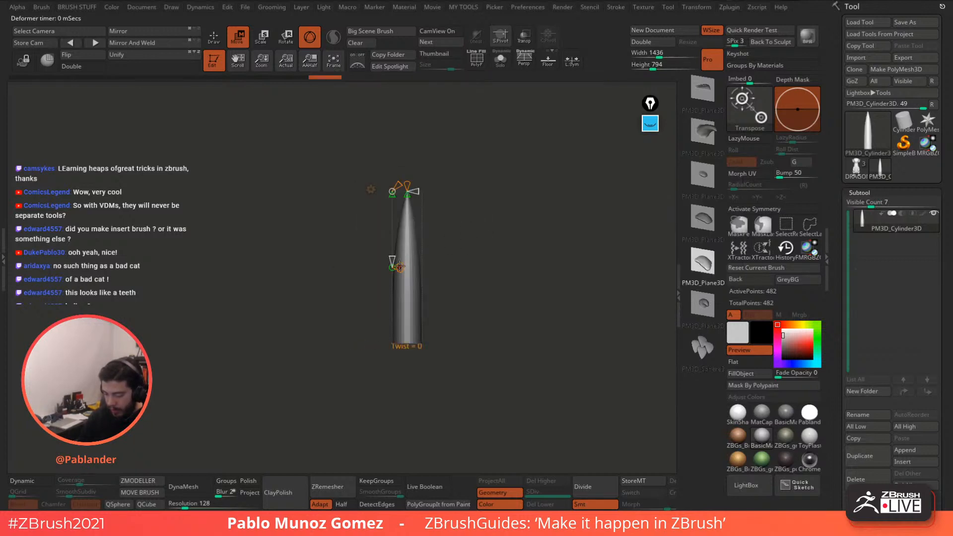
left_click_drag(403, 268, 366, 269)
left_click_drag(495, 242, 475, 225)
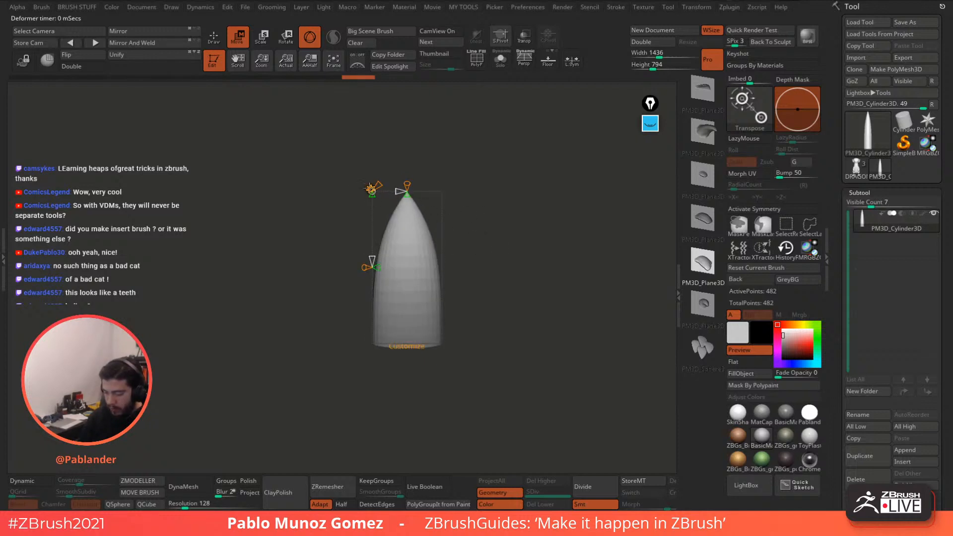
left_click(370, 189)
Step: Activate X symmetry and remesh the spike with DynaMesh at resolution 128
left_click(746, 210)
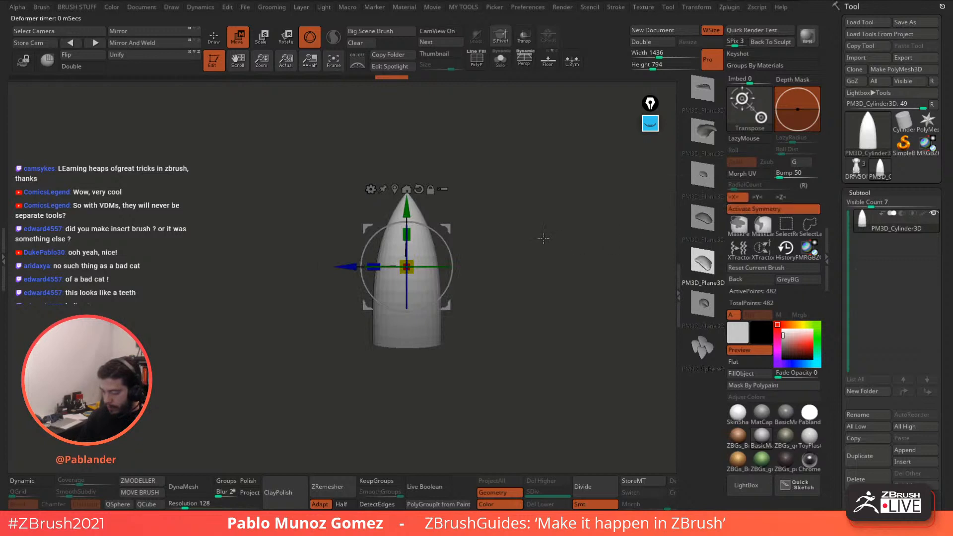
left_click(218, 45)
key("space")
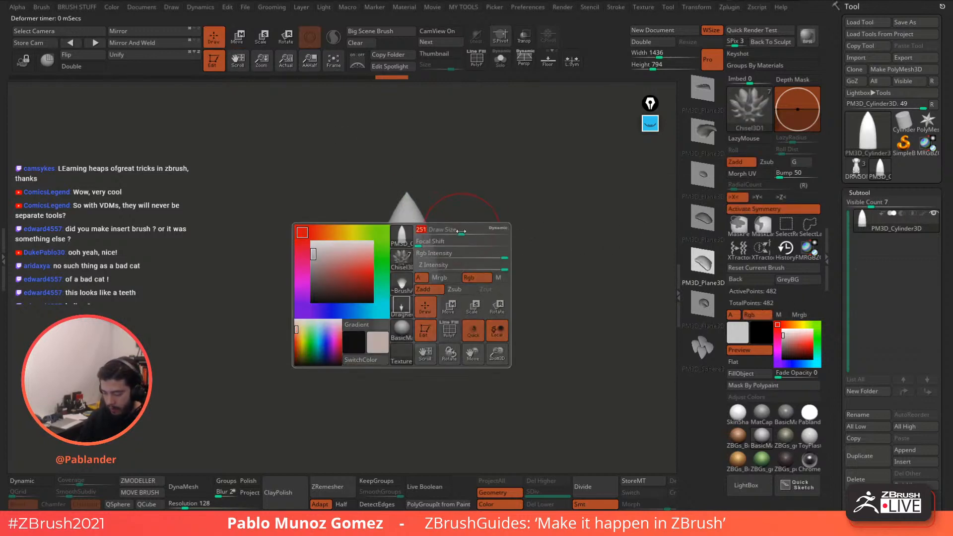
left_click(183, 487)
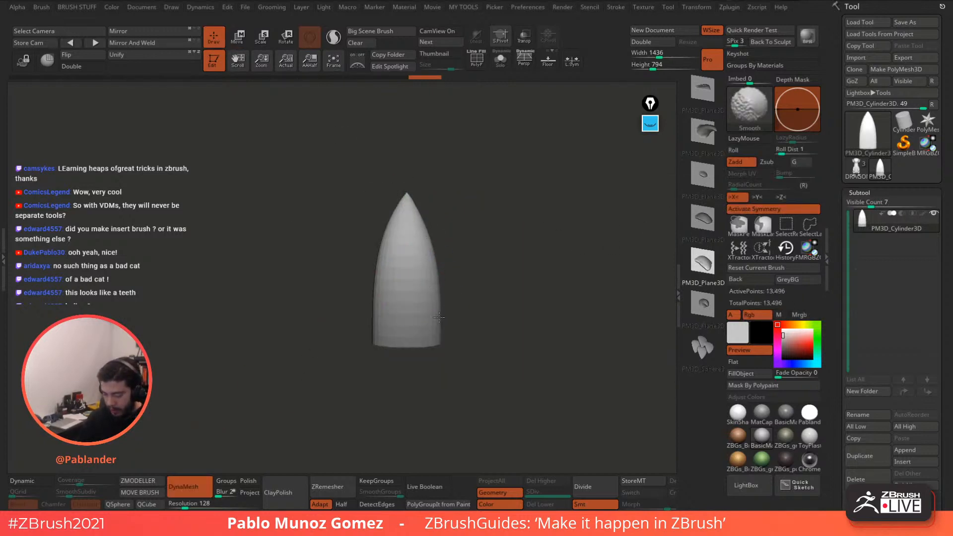
Step: Turn the spike so its width is mirrored by X symmetry, and smooth its surface and base edges
mouse_move(421, 240)
left_mouse_down()
mouse_move(416, 292)
mouse_move(461, 258)
mouse_move(485, 213)
mouse_move(449, 234)
mouse_move(462, 214)
mouse_move(456, 226)
mouse_move(439, 208)
left_mouse_up()
key("w")
left_click(214, 37)
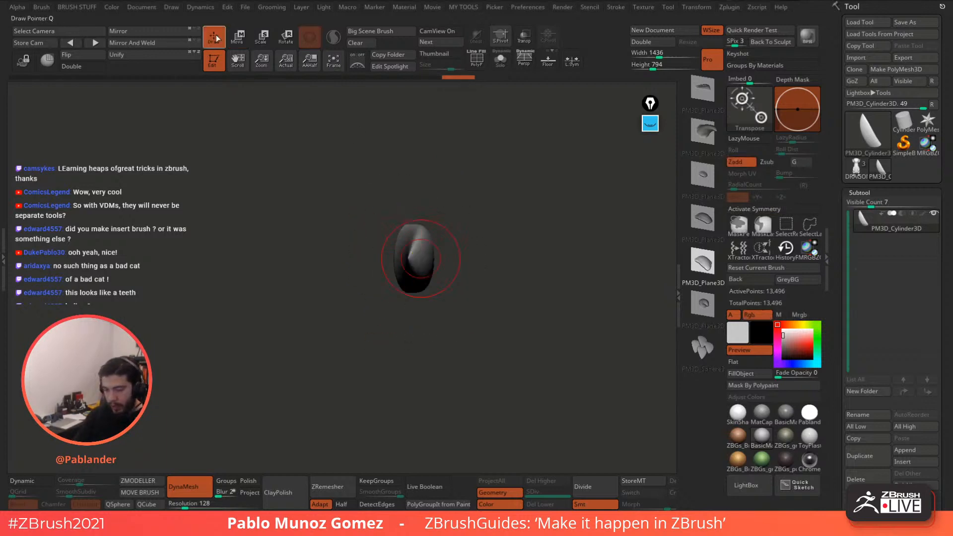
left_click_drag(521, 209, 439, 238)
key("x")
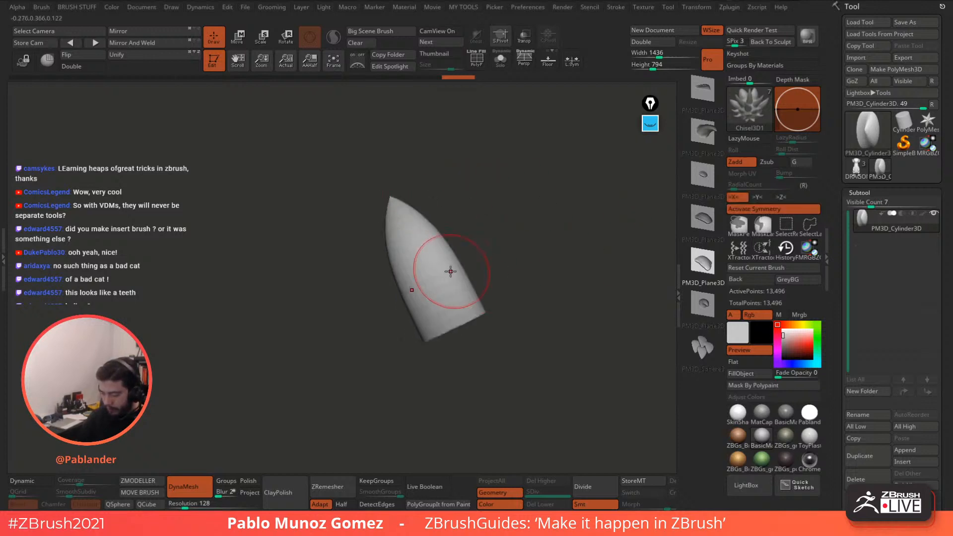
right_click_drag(450, 270, 484, 252, "shift")
key("shift")
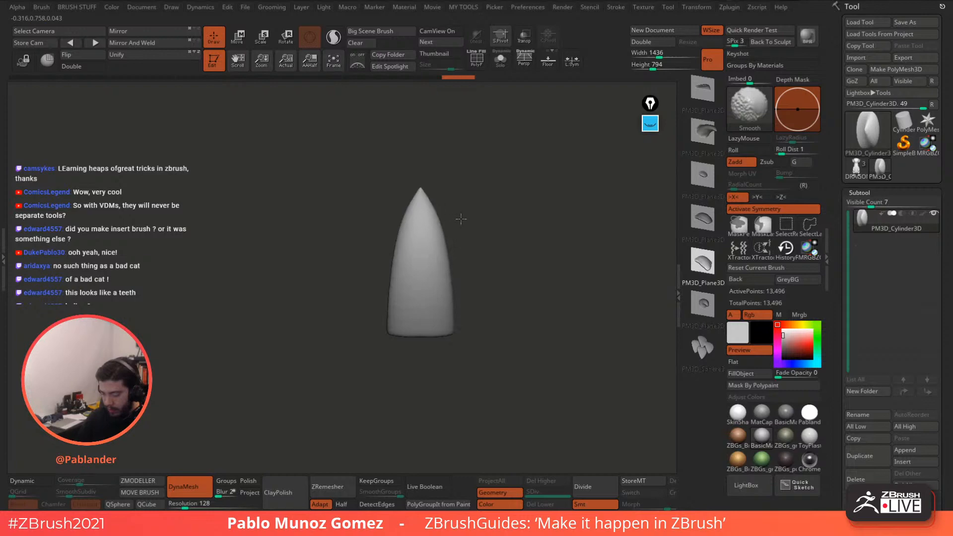
Step: Choose the Move brush and pull the spike's tip up slightly
key("b")
left_click(466, 134)
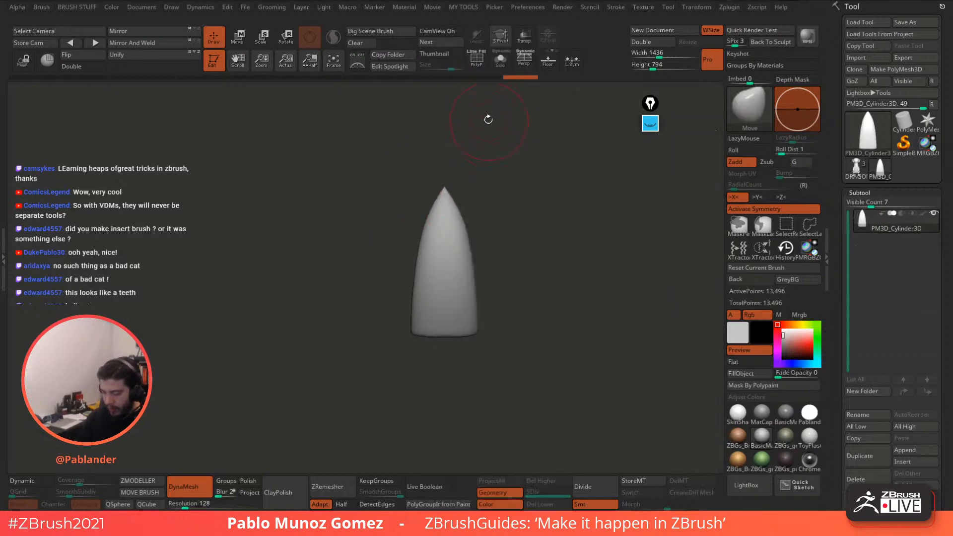
key("b")
left_click(445, 187)
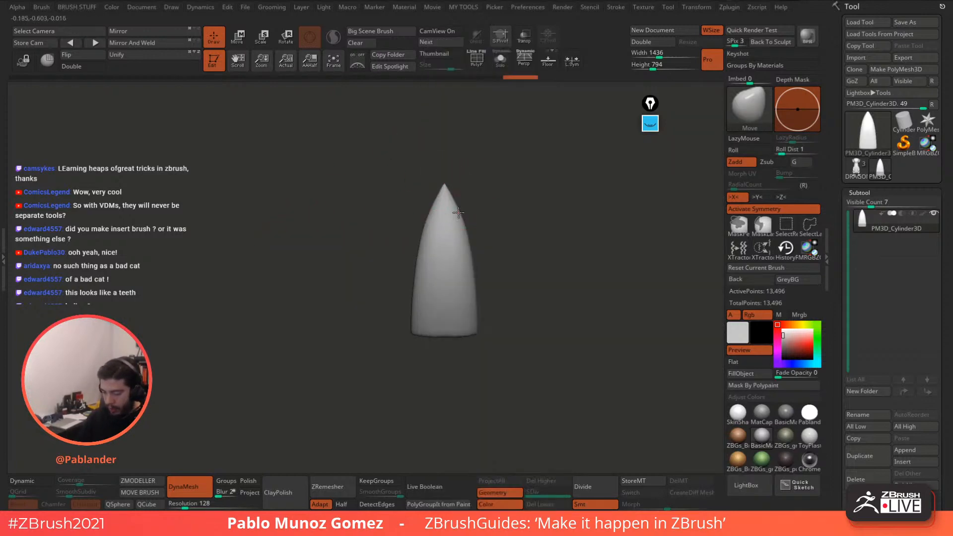
left_click_drag(501, 268, 528, 212)
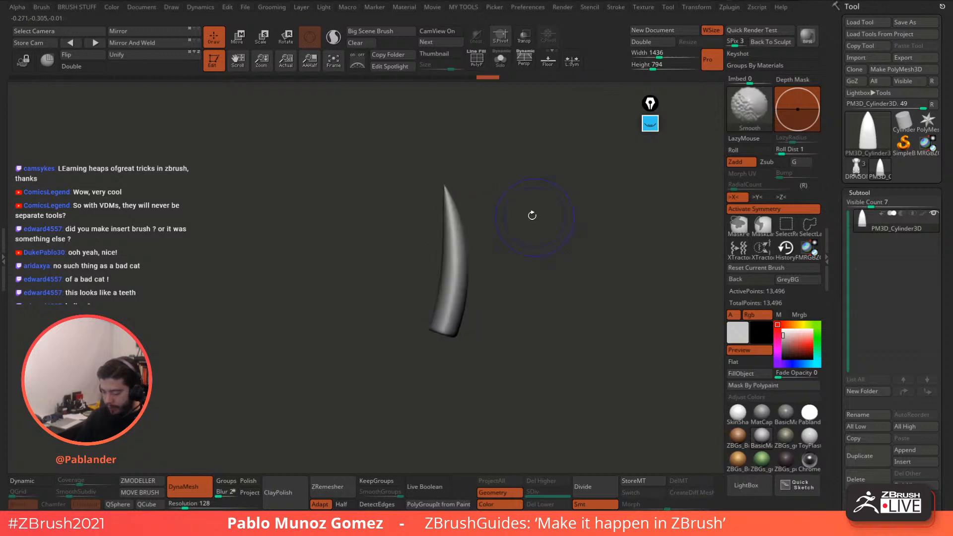
Step: Smooth the spike's lower end and reshape its profile with a narrower base below a fuller middle
key("space")
left_click_drag(430, 329, 439, 303, "shift")
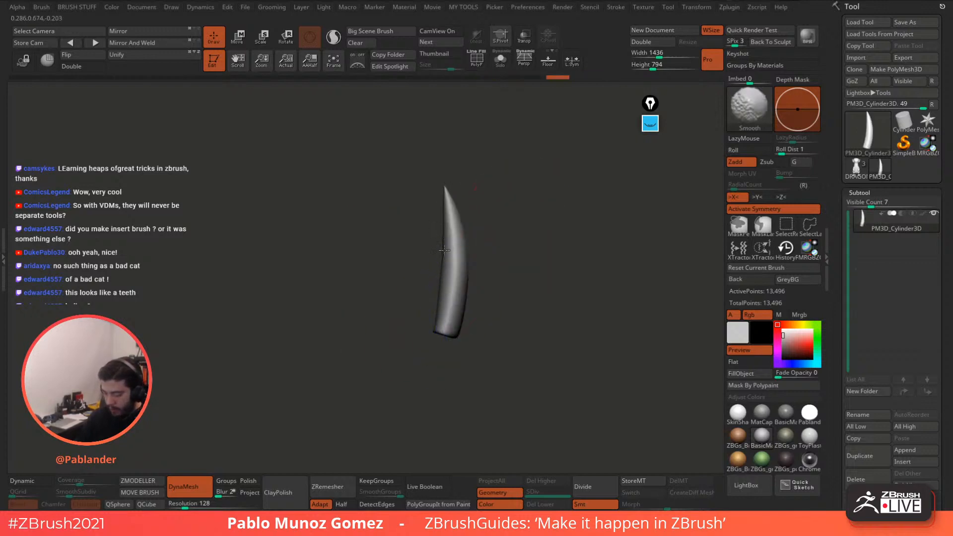
mouse_move(445, 220)
left_mouse_down()
mouse_move(506, 206)
mouse_move(451, 263)
mouse_move(458, 313)
mouse_move(425, 330)
mouse_move(462, 330)
mouse_move(465, 309)
mouse_move(453, 341)
mouse_move(456, 238)
mouse_move(440, 202)
mouse_move(435, 210)
left_mouse_up()
left_click_drag(427, 294, 528, 269)
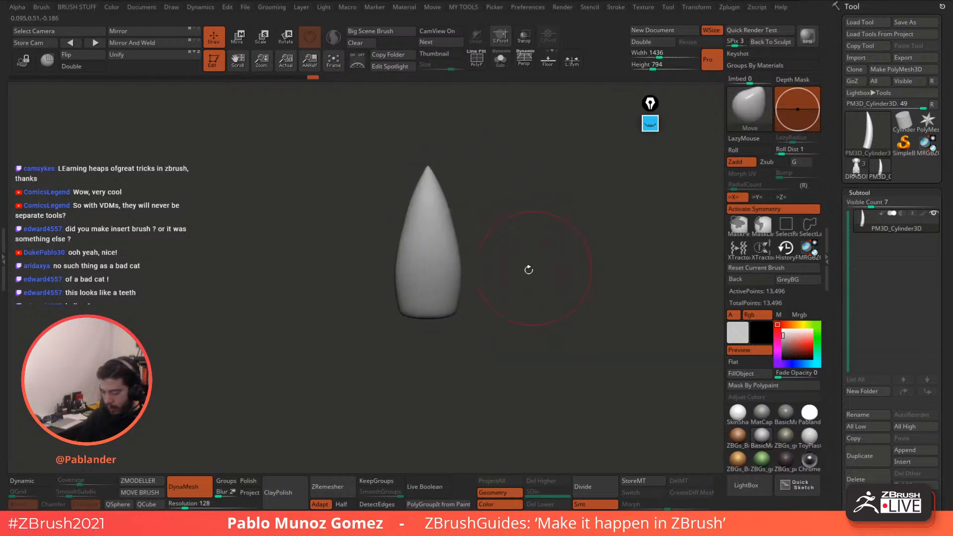
Step: Duplicate the spike subtool and isolate the copy in Solo mode, viewed from above with the transform gizmo active
scroll(882, 361, "down", 2)
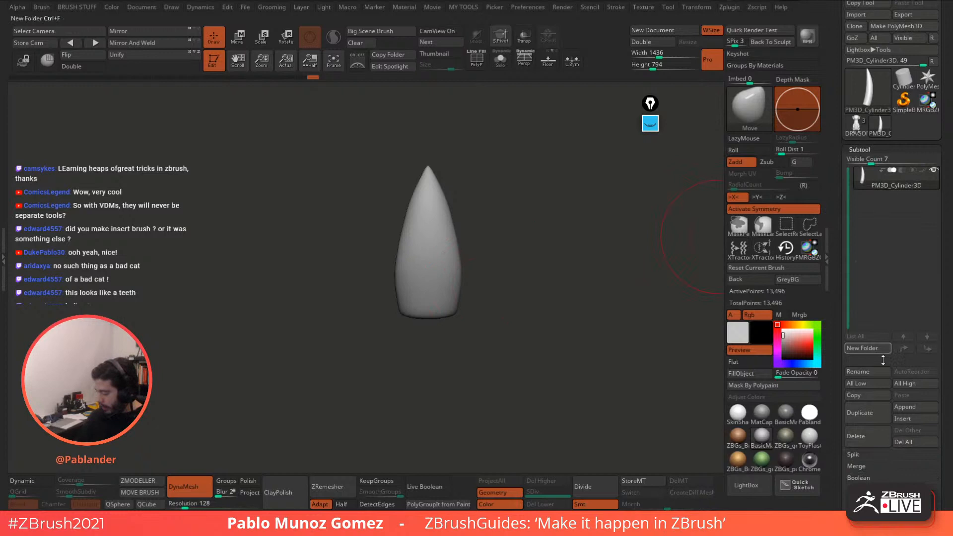
left_click(872, 412)
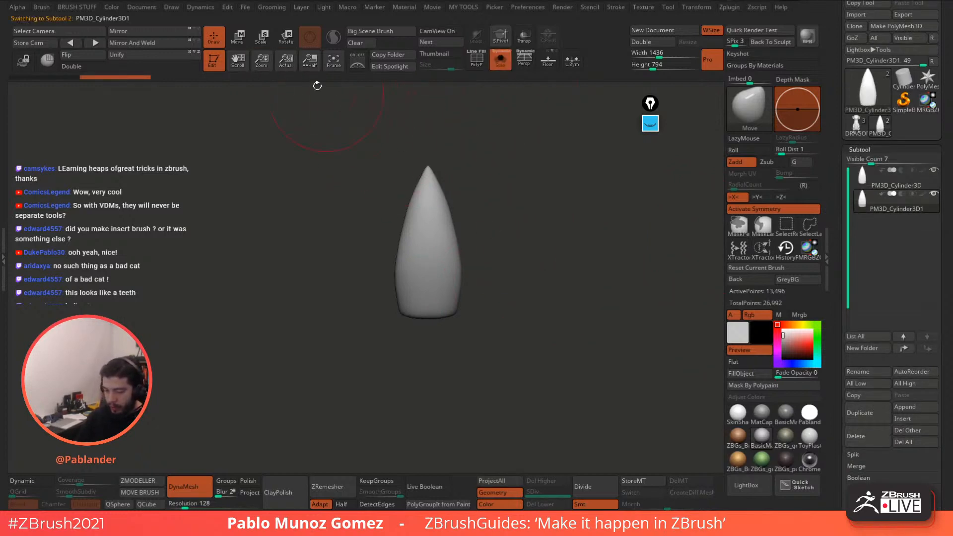
key("w")
left_click_drag(428, 238, 372, 237)
left_click_drag(484, 159, 489, 268, "shift")
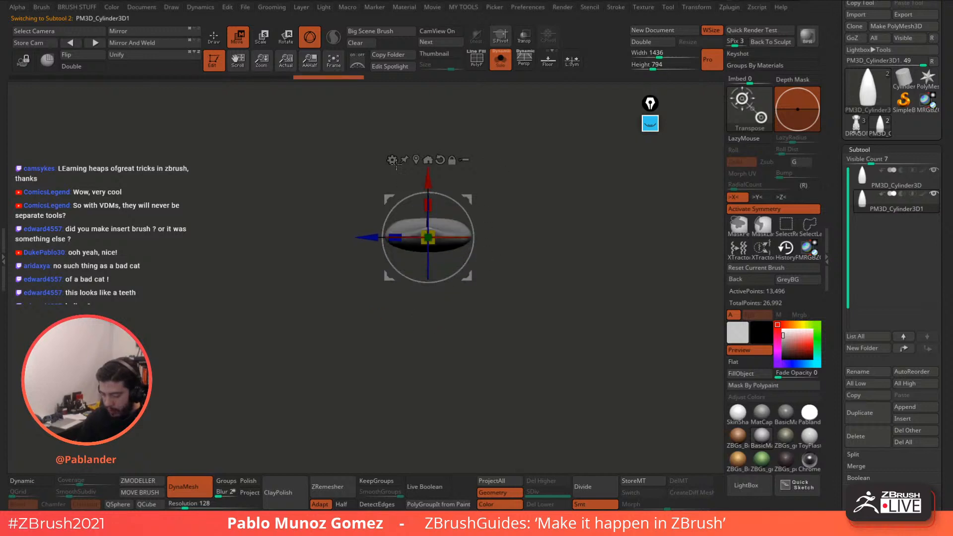
Step: Bend the copied spike across its width into a shallow curve with the Bend Arc deformer and return to the standard transform gizmo
left_click(392, 160)
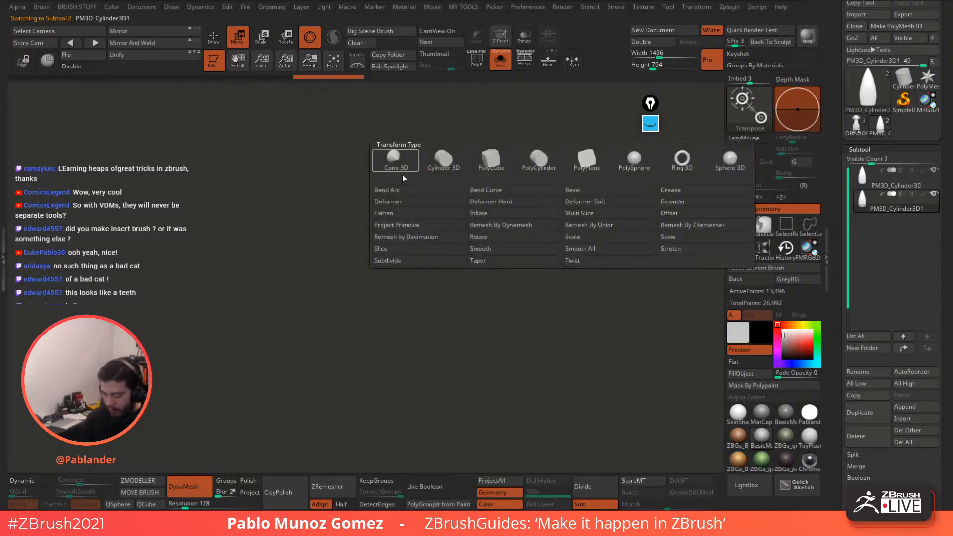
left_click(462, 211)
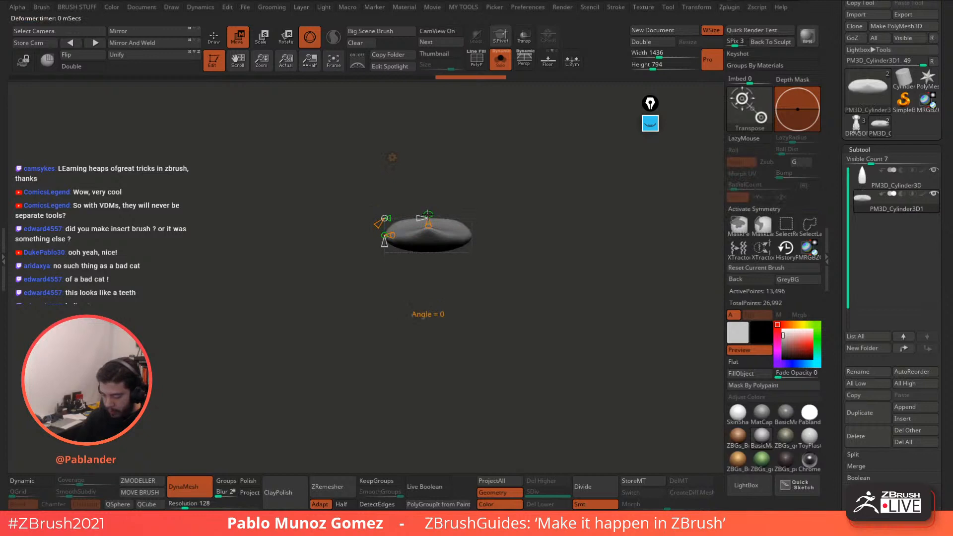
left_click_drag(430, 234, 426, 196)
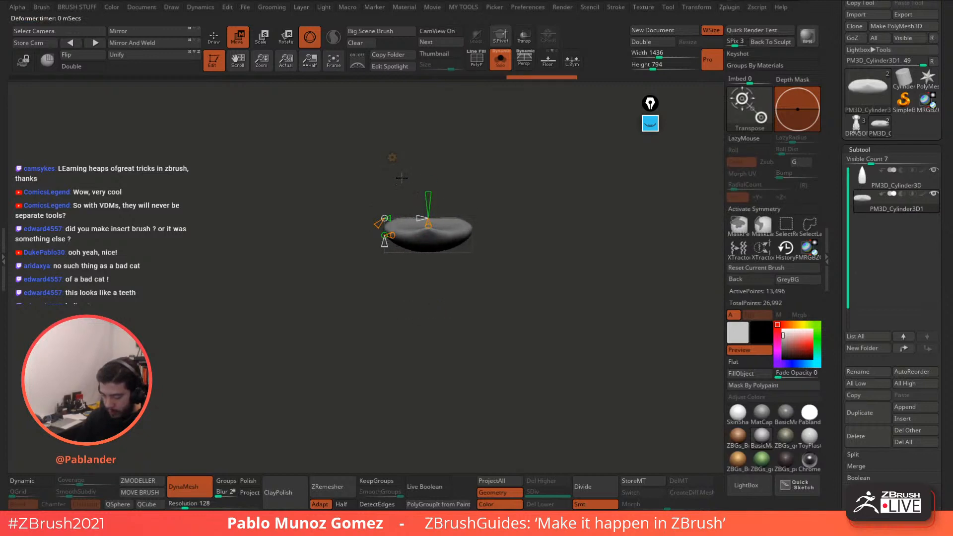
left_click(392, 157)
left_click(543, 160)
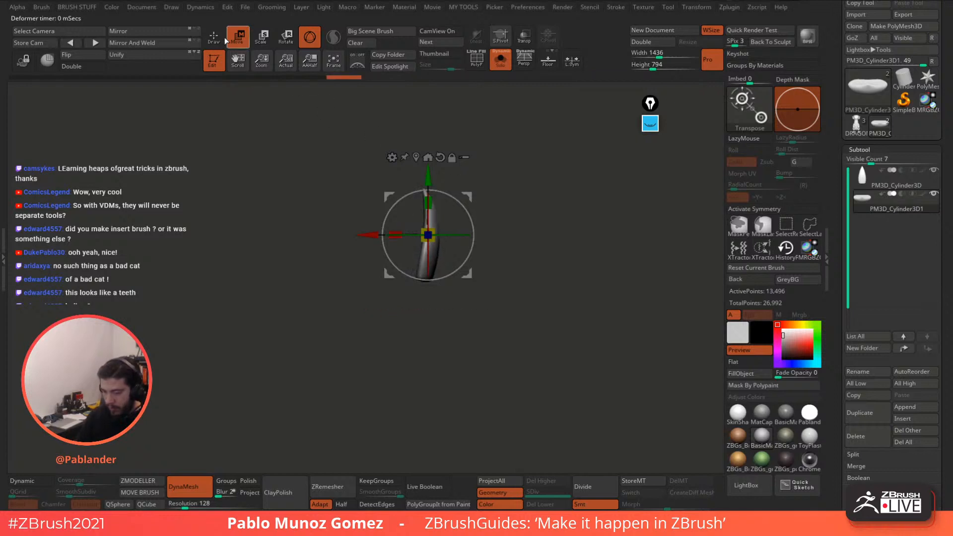
Step: Mirror and weld the bent copy, activate X symmetry, and inspect its broad scale shape from the front and side
key("q")
left_click_drag(430, 211, 496, 218)
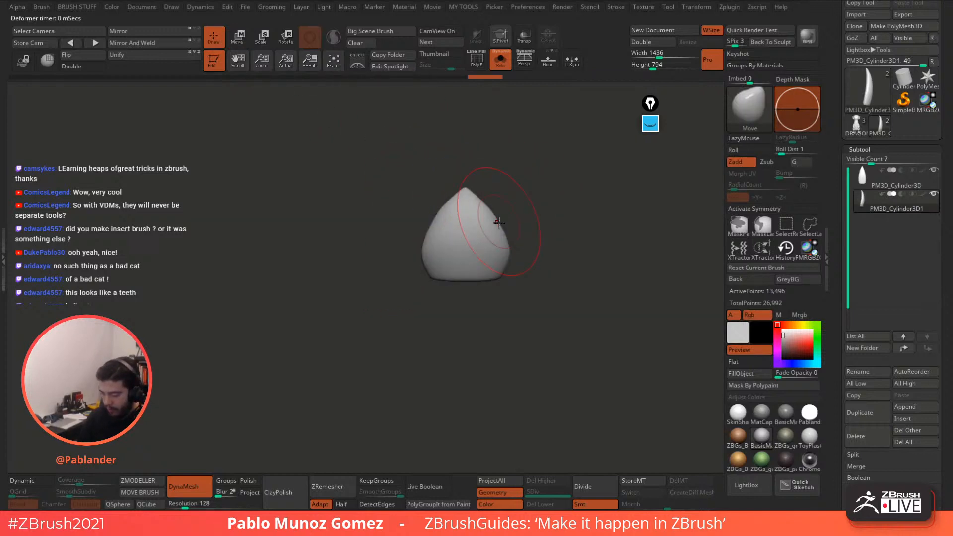
left_click(146, 43)
left_click(763, 209)
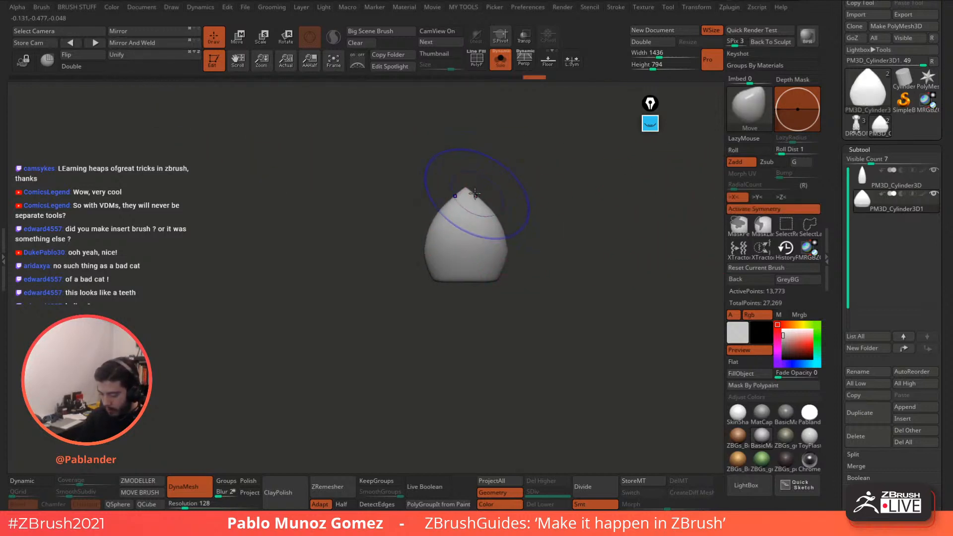
right_click_drag(475, 193, 570, 193)
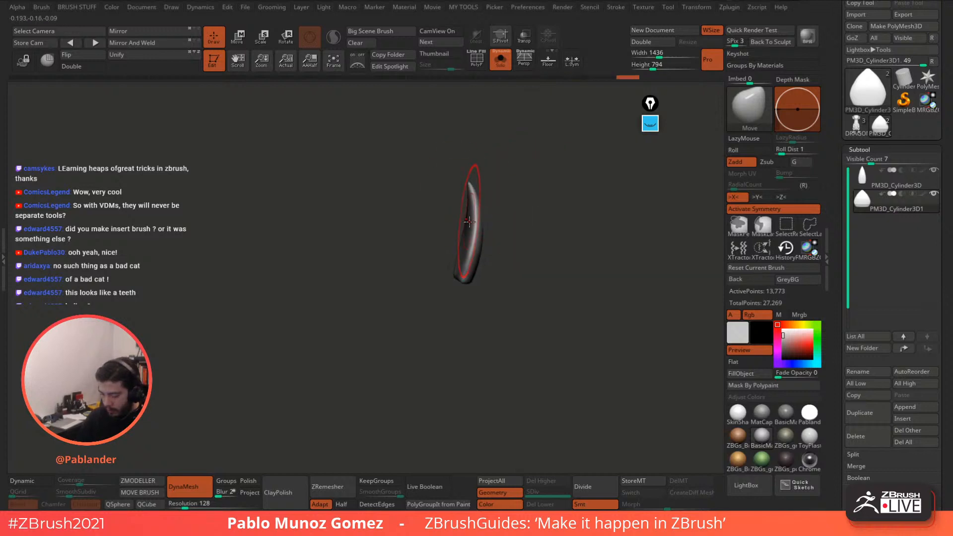
right_click_drag(469, 221, 511, 262)
Step: Carve lengthwise grooves down the front of the broad scale with the DamStandard brush at draw size 90, and smooth them
key("space")
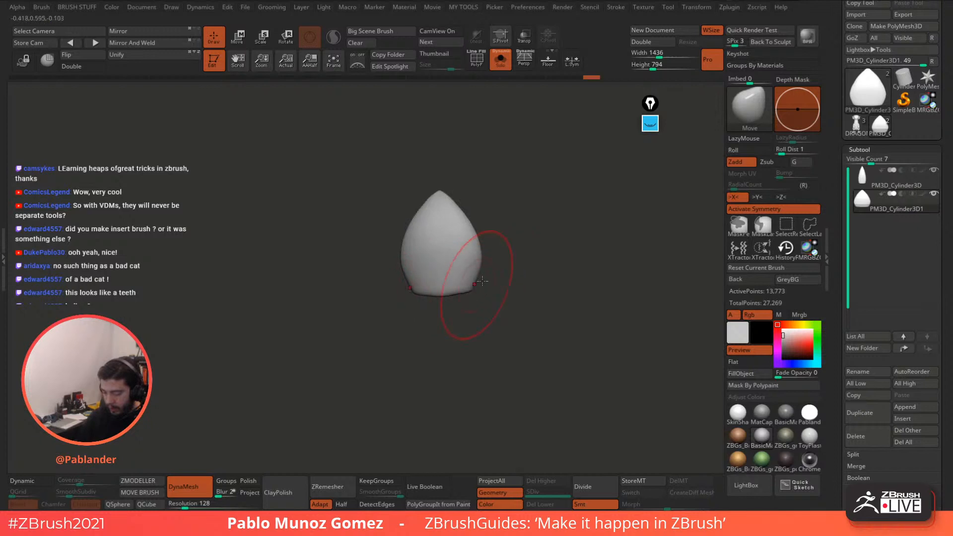
key("space")
left_click(564, 184)
key("space")
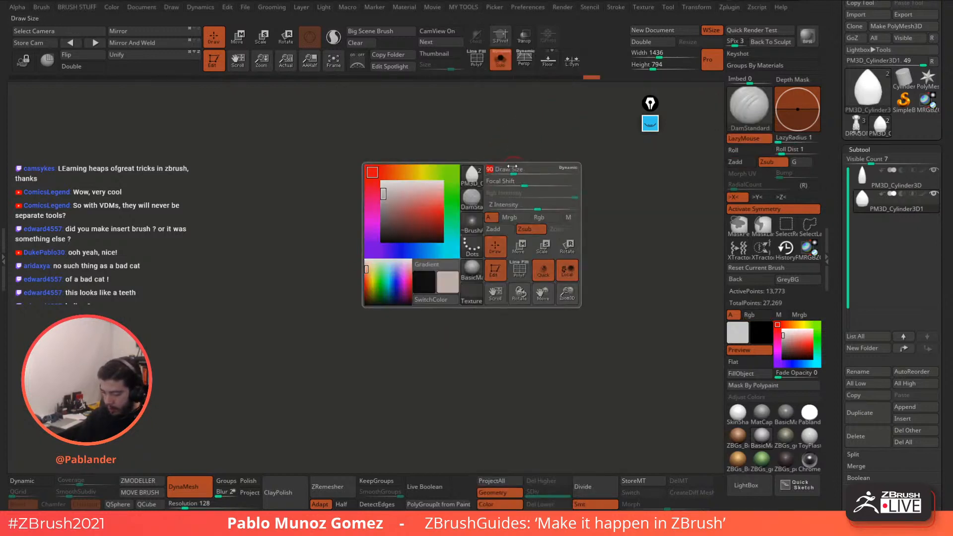
left_click_drag(443, 209, 446, 283)
left_click_drag(438, 251, 444, 329, "shift")
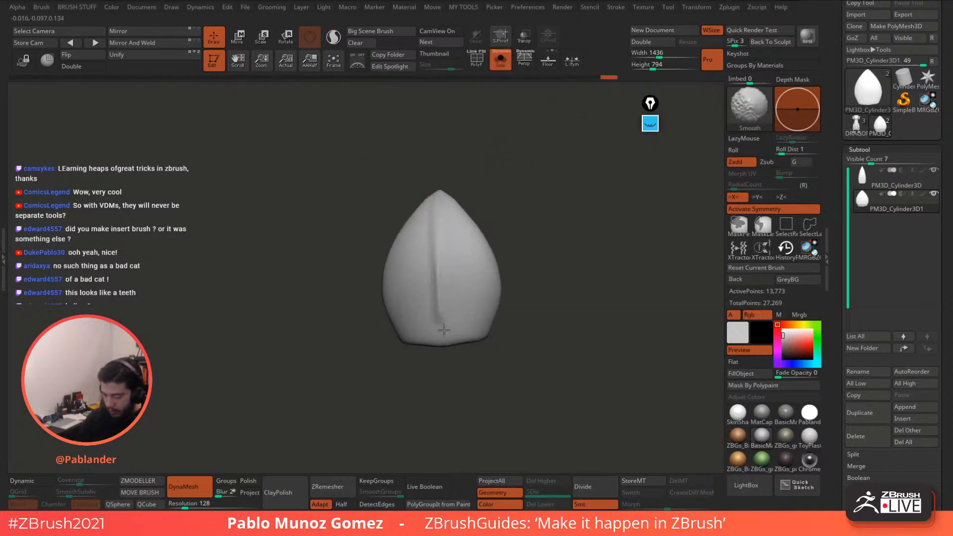
left_click_drag(469, 247, 451, 330)
left_click_drag(478, 246, 469, 324)
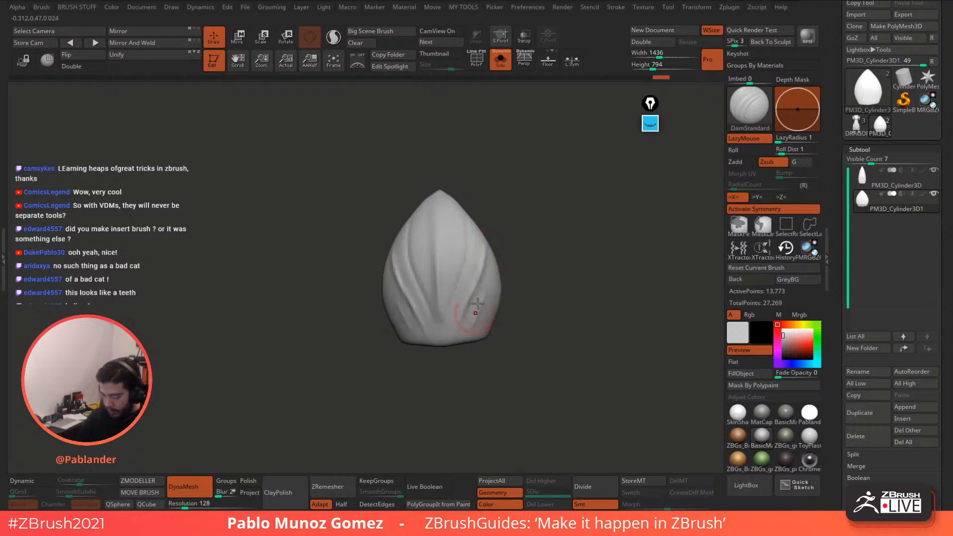
key("shift")
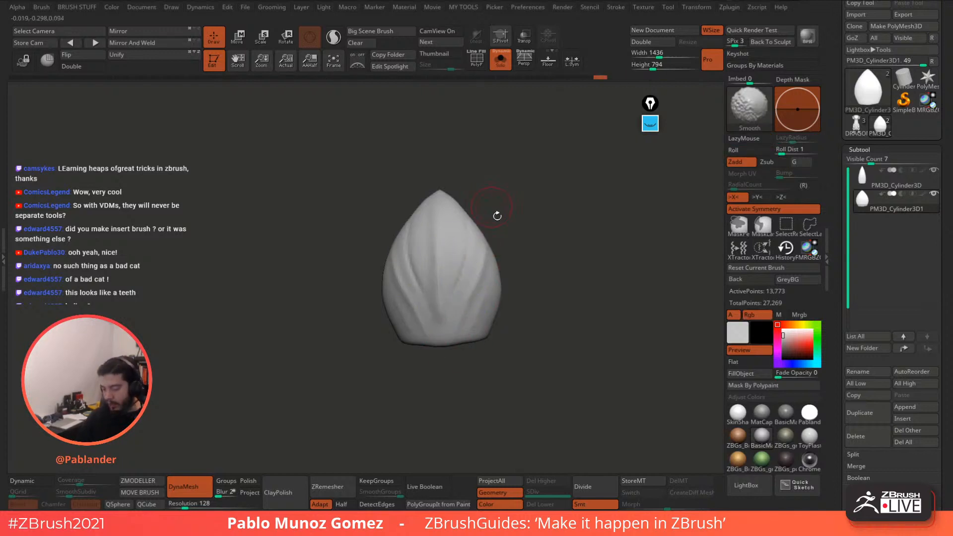
mouse_move(496, 215)
left_mouse_down()
mouse_move(419, 234)
mouse_move(425, 196)
left_mouse_up()
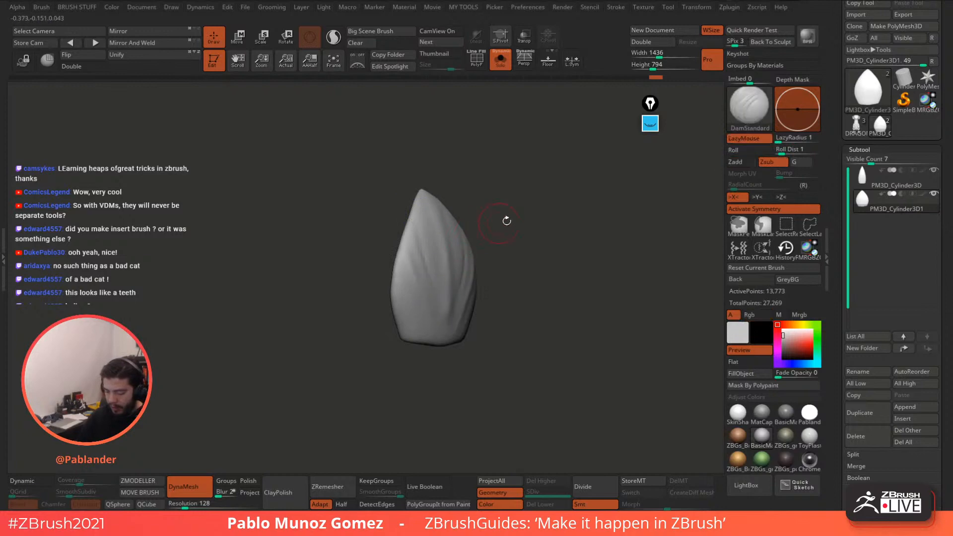
Step: Build up the plain back side of the broad scale with the Clay brush and smooth it together with the lower edge
mouse_move(506, 220)
left_mouse_down()
mouse_move(491, 249)
mouse_move(484, 228)
mouse_move(496, 233)
left_mouse_up()
key("b")
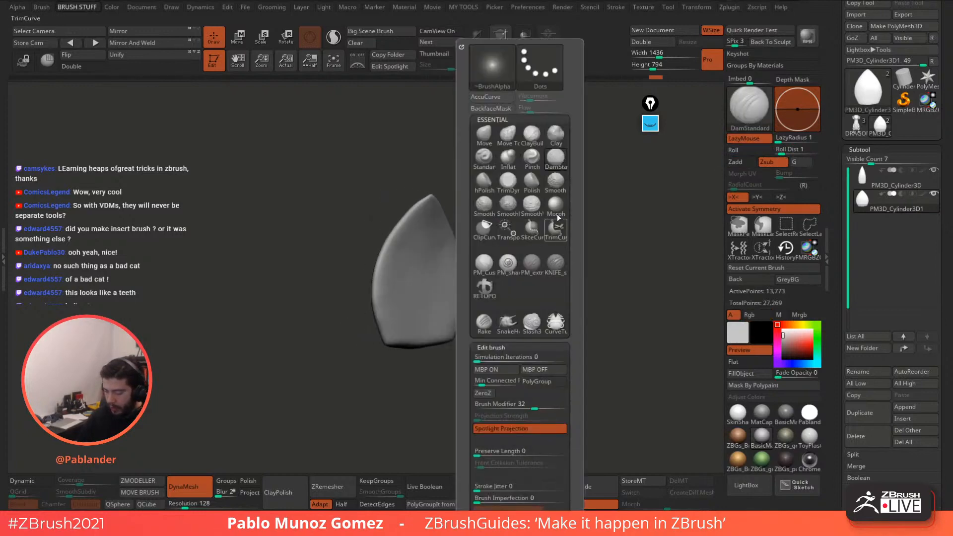
key("c")
key("l")
key("space")
left_click_drag(521, 181, 471, 248, "shift")
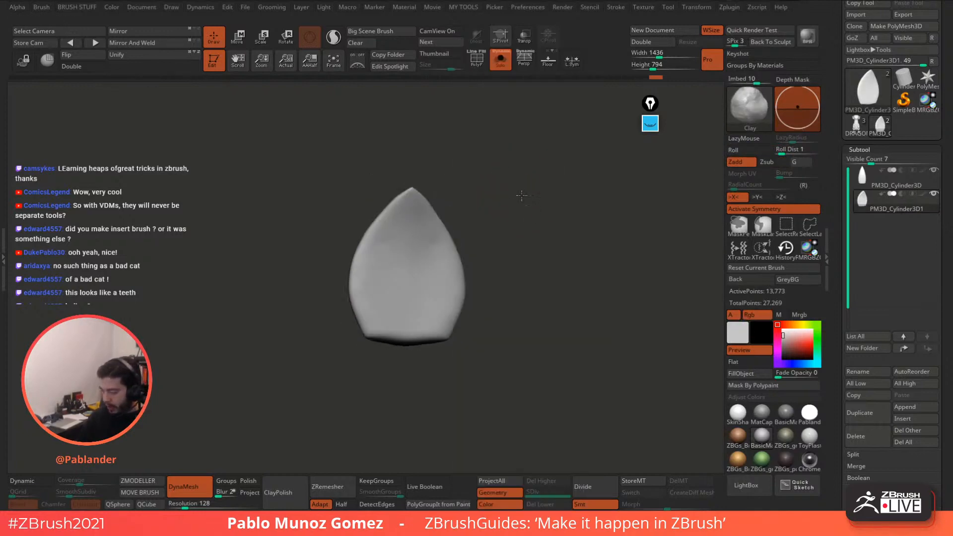
mouse_move(402, 330)
left_mouse_down()
mouse_move(395, 319)
mouse_move(435, 325)
mouse_move(382, 378)
mouse_move(417, 268)
mouse_move(437, 296)
mouse_move(394, 251)
mouse_move(401, 319)
left_mouse_up()
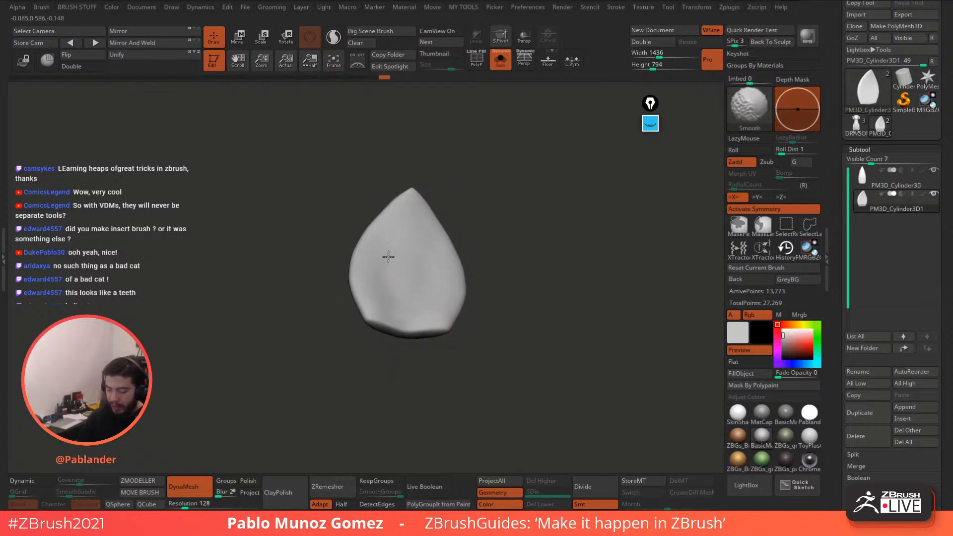
mouse_move(388, 256)
left_mouse_down()
mouse_move(454, 244)
mouse_move(397, 217)
left_mouse_up()
mouse_move(454, 238)
left_mouse_down()
mouse_move(576, 255)
mouse_move(546, 238)
mouse_move(605, 233)
mouse_move(566, 219)
mouse_move(522, 256)
mouse_move(540, 249)
left_mouse_up()
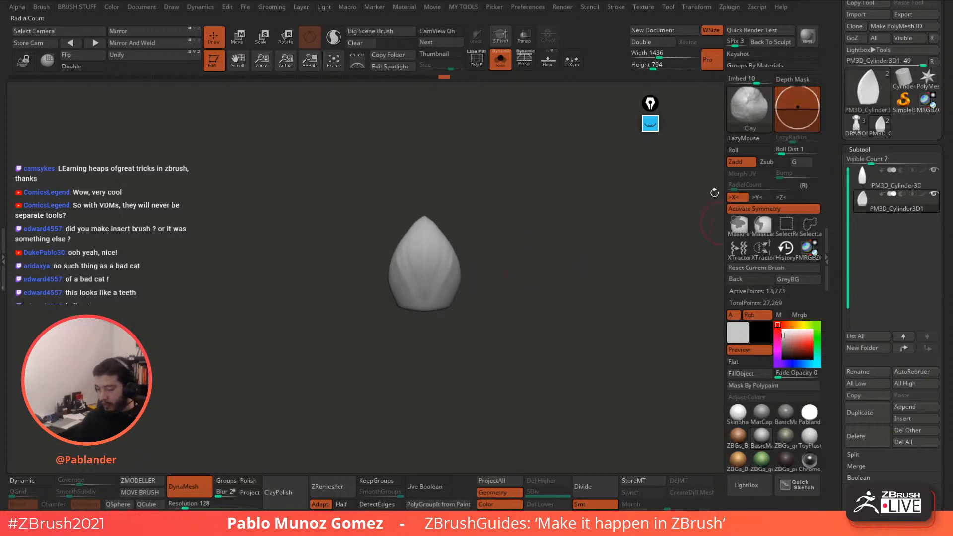
Step: Select the original smooth spike subtool and duplicate it for another variation
left_click(888, 188)
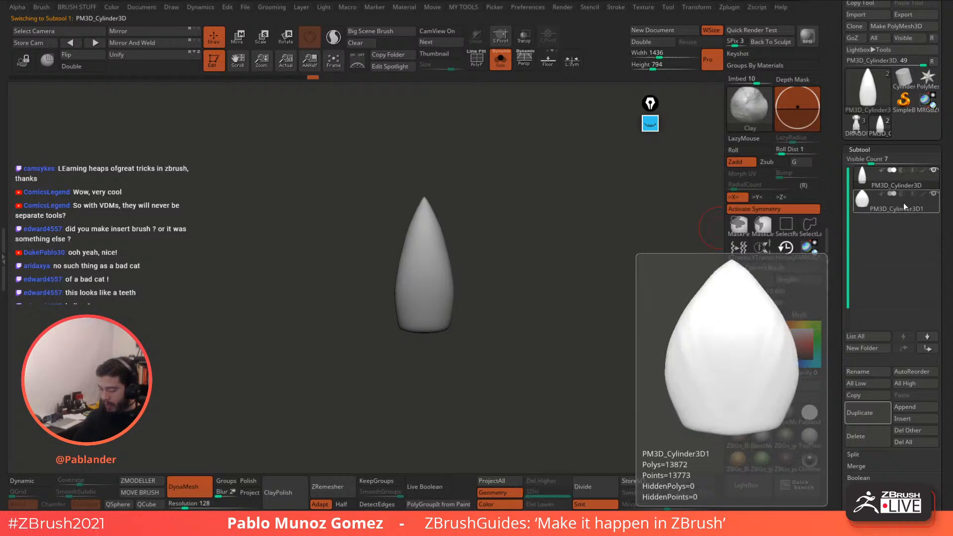
left_click_drag(629, 268, 681, 244)
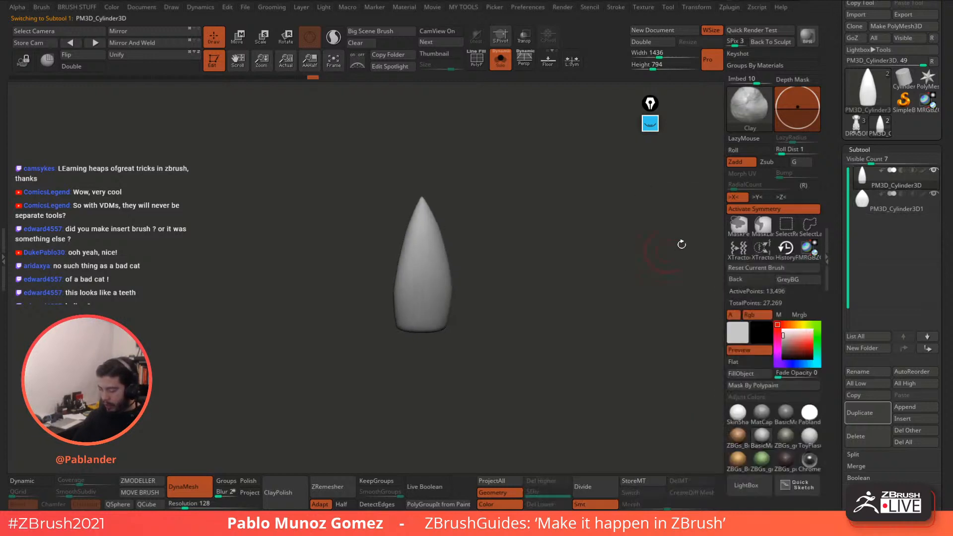
left_click(862, 408)
Step: Stretch the new spike copy lengthwise and narrow its width to make a long, slender variation
key("w")
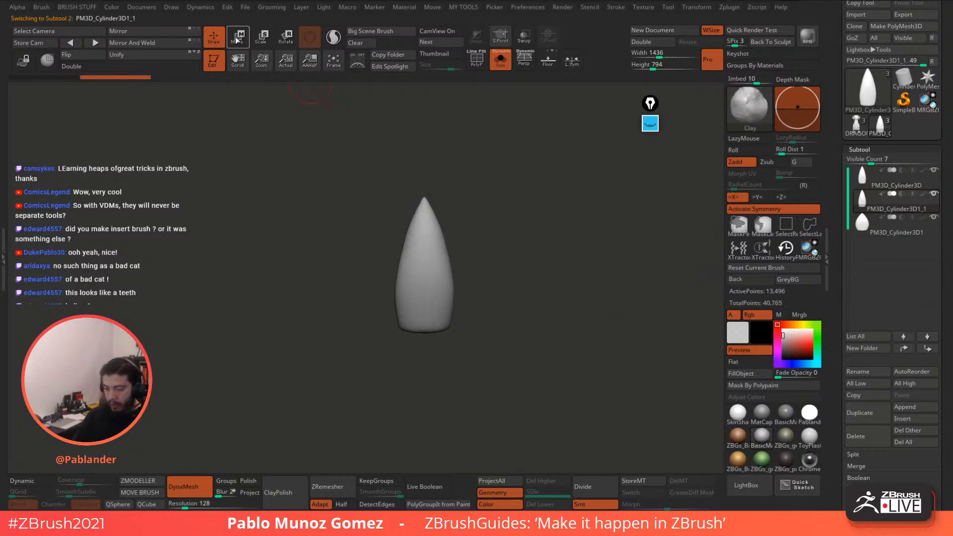
left_click_drag(424, 228, 424, 210)
left_click_drag(391, 259, 407, 257)
left_click_drag(506, 188, 446, 196, "shift")
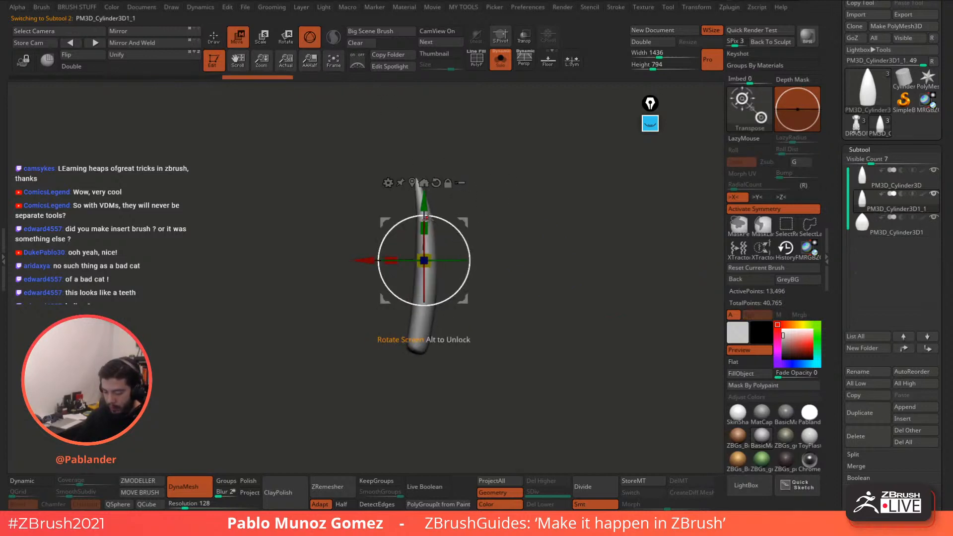
left_click_drag(424, 228, 428, 217)
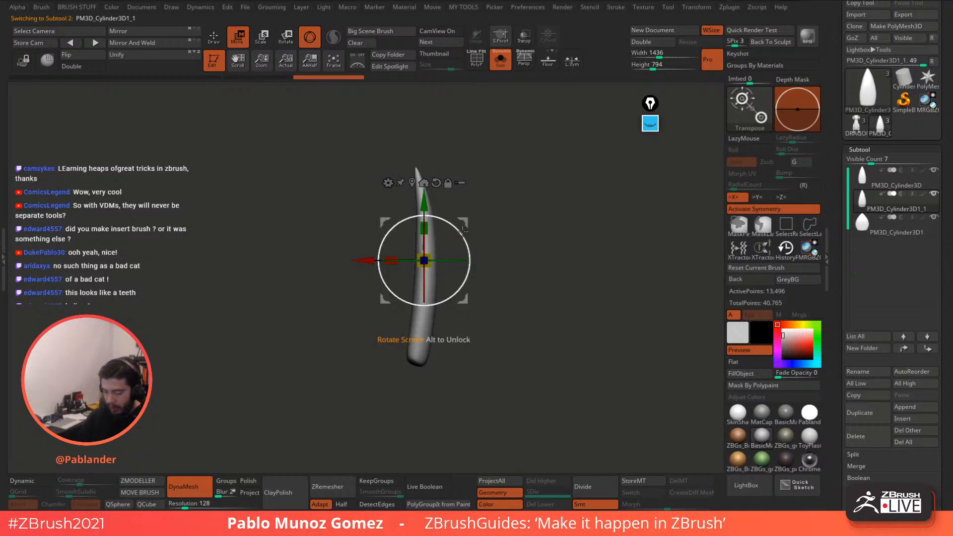
left_click_drag(506, 191, 467, 198, "shift")
Step: Choose the TrimDynamic brush and plane flat facets along the sides and lower body of the slender spike
key("q")
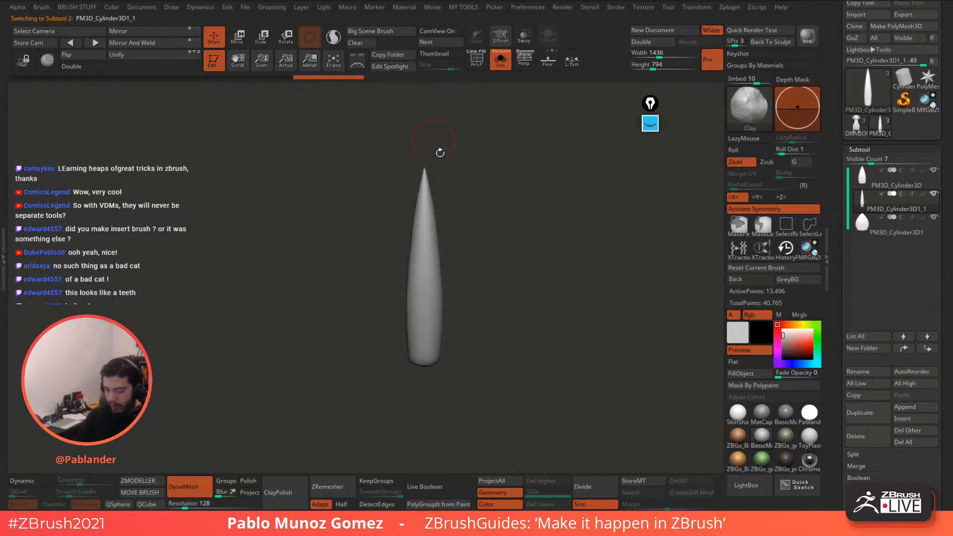
key("b")
left_click(452, 181)
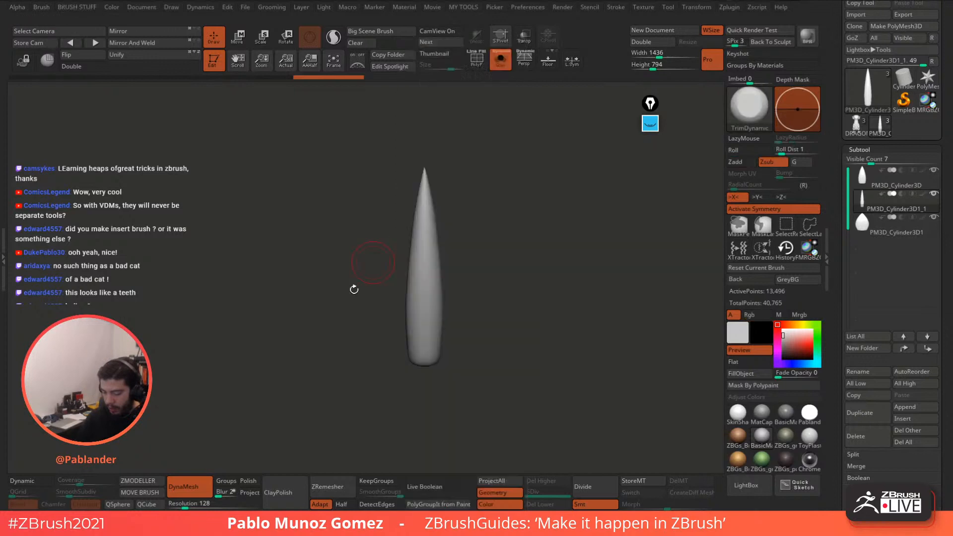
left_click_drag(470, 265, 455, 235)
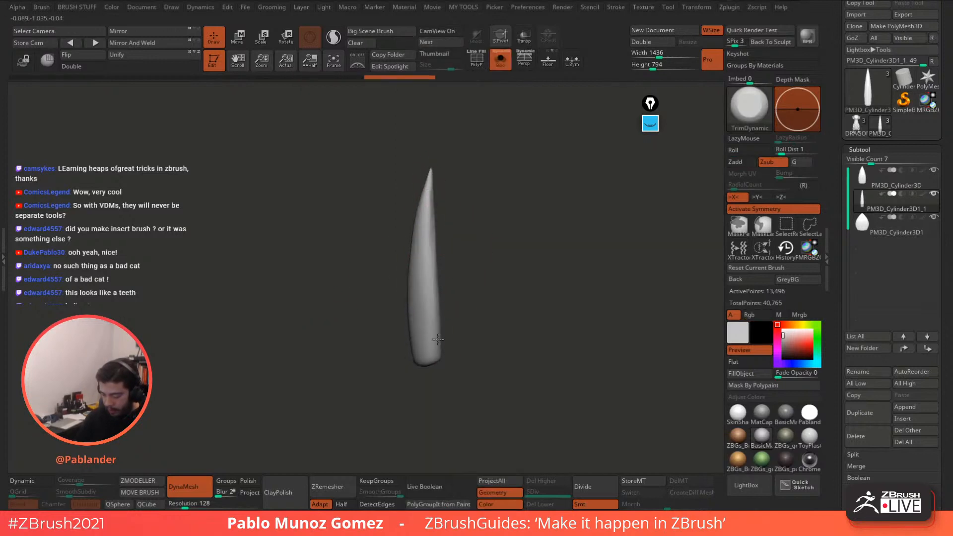
left_click_drag(437, 339, 435, 314)
left_click_drag(425, 269, 420, 273)
mouse_move(482, 253)
left_mouse_down()
mouse_move(446, 231)
mouse_move(433, 348)
left_mouse_up()
mouse_move(449, 300)
left_mouse_down()
mouse_move(430, 302)
mouse_move(418, 230)
mouse_move(412, 240)
mouse_move(477, 218)
left_mouse_up()
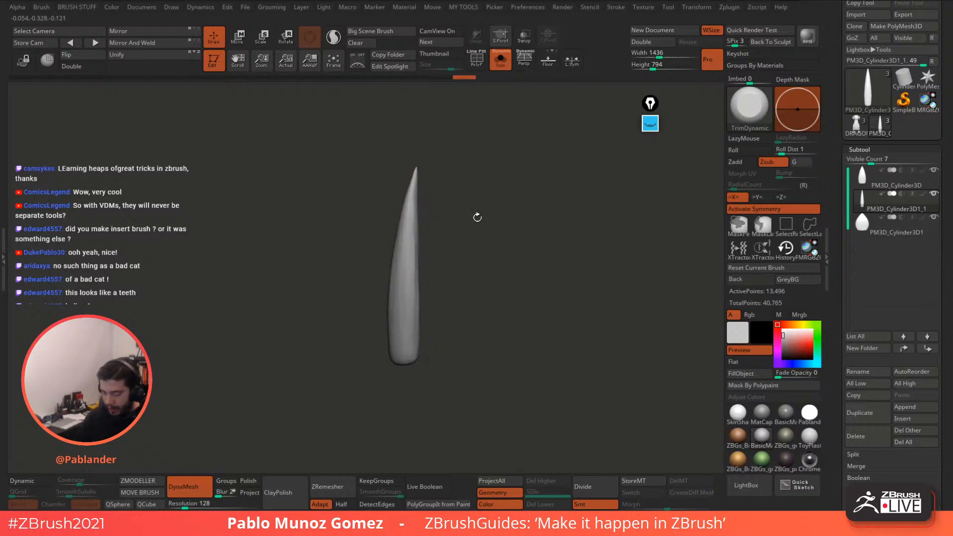
Step: Trim the slender spike's remaining sides, base and tip with TrimDynamic, and remesh it with DynaMesh
left_click_drag(457, 277, 499, 249)
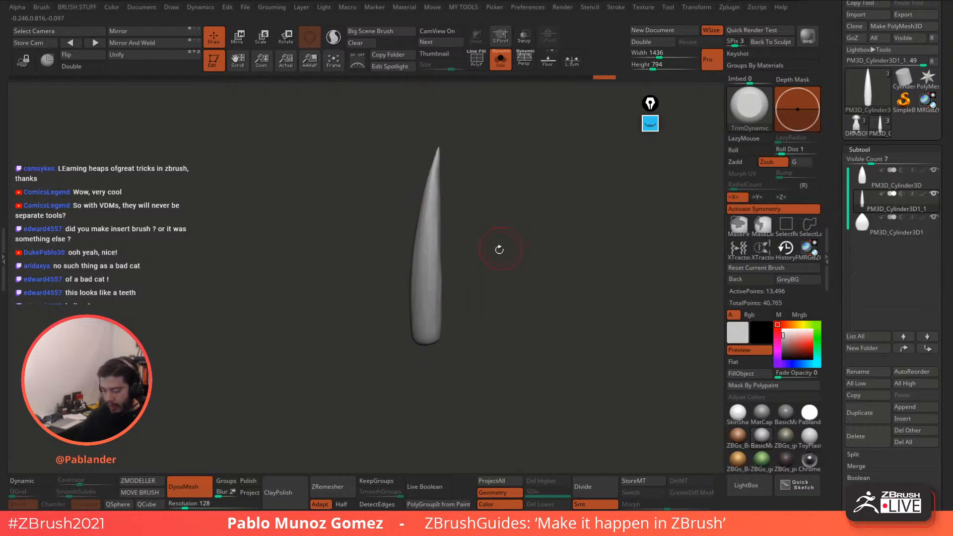
left_click_drag(432, 287, 394, 323)
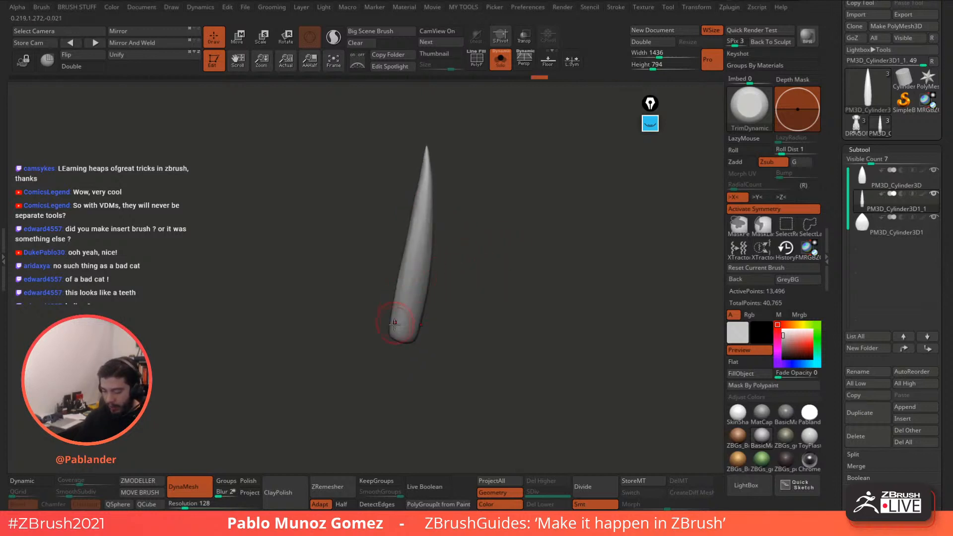
left_click_drag(435, 229, 443, 226)
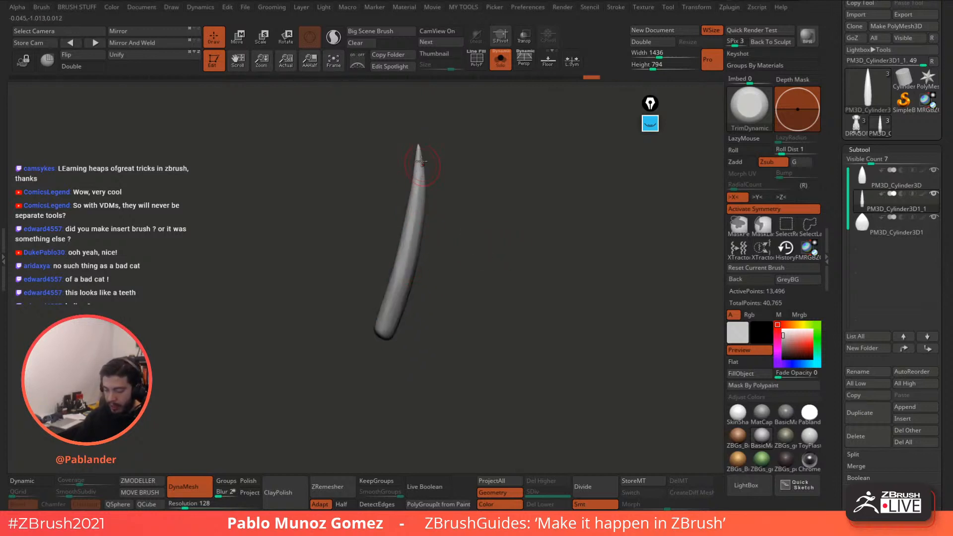
left_click_drag(506, 197, 463, 191)
left_click_drag(422, 148, 423, 177)
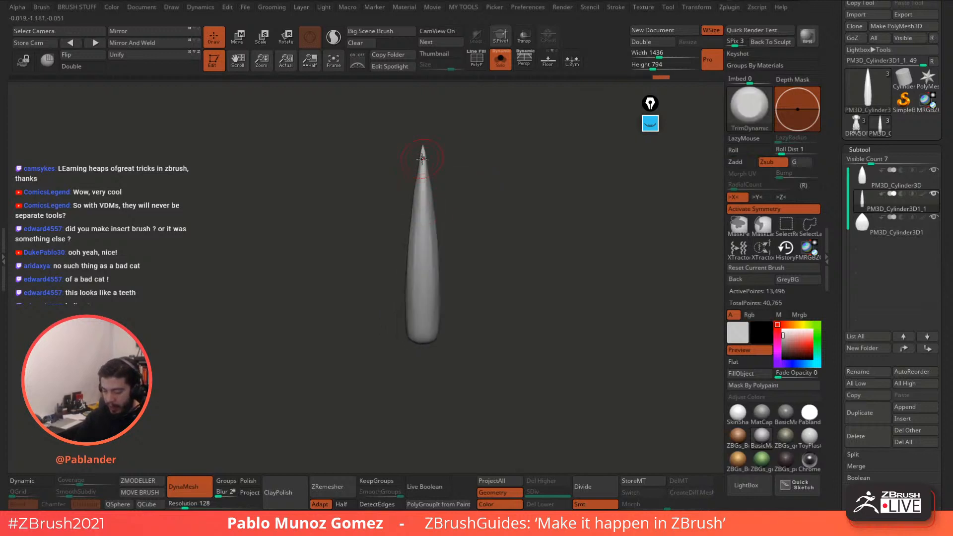
key("ctrl")
left_click_drag(539, 288, 540, 307)
Step: Select the broad grooved scale subtool and duplicate it
mouse_move(889, 231)
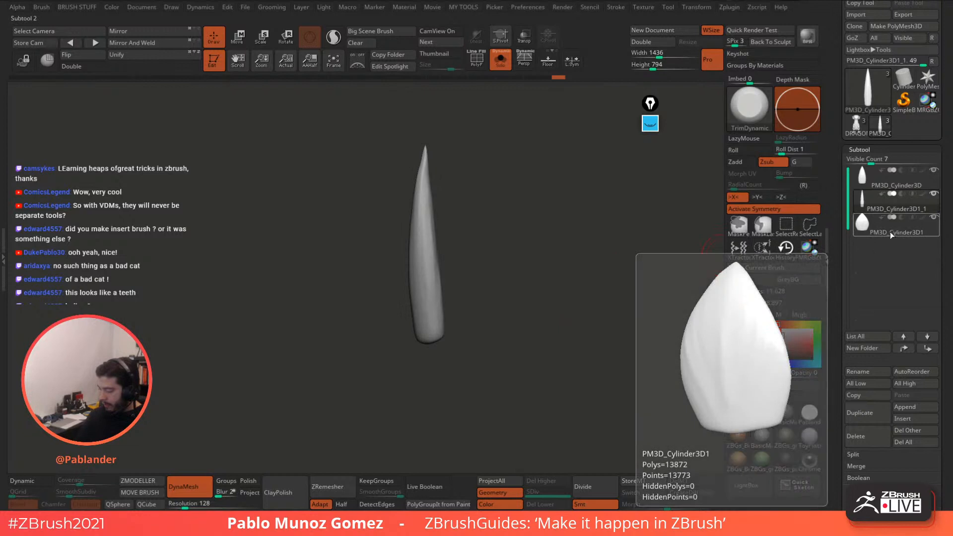
left_click(890, 231)
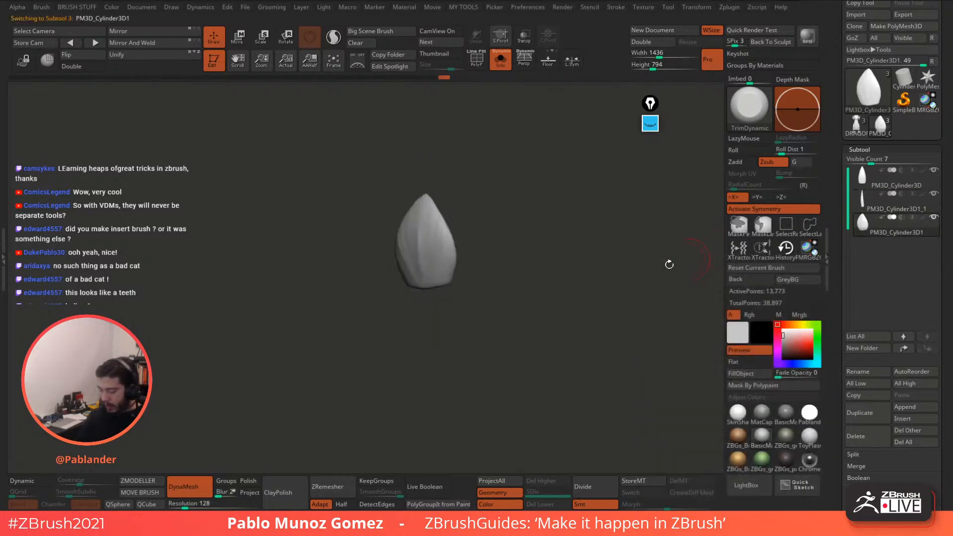
left_click(871, 410)
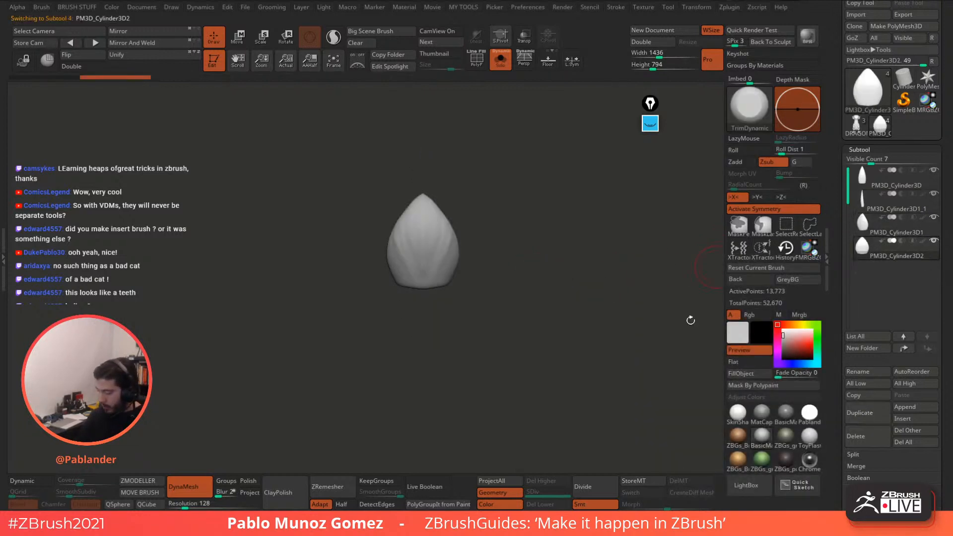
Step: Squash the broad scale's copy vertically into a short, wide shape and choose the Move brush
left_click(240, 37)
left_click_drag(422, 208, 382, 241)
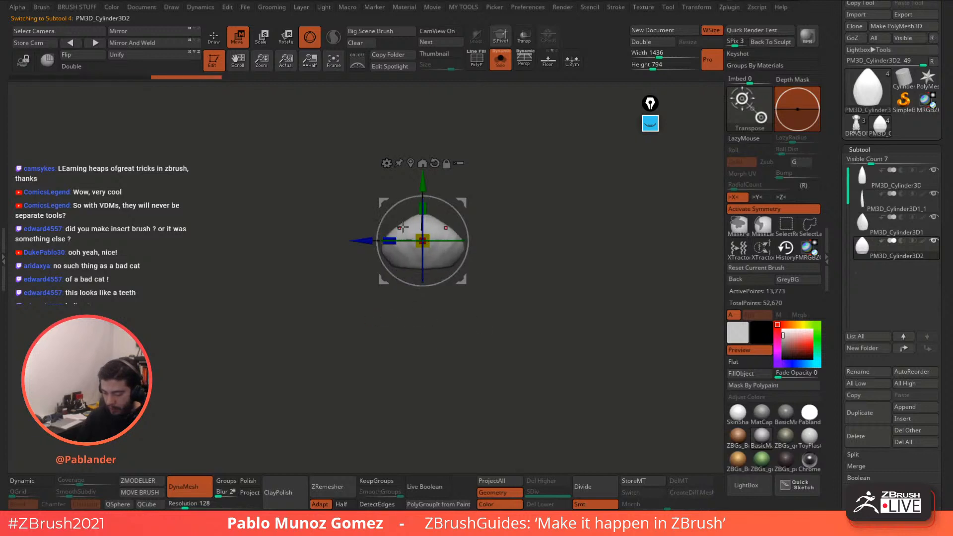
key("q")
key("b")
key("m")
key("v")
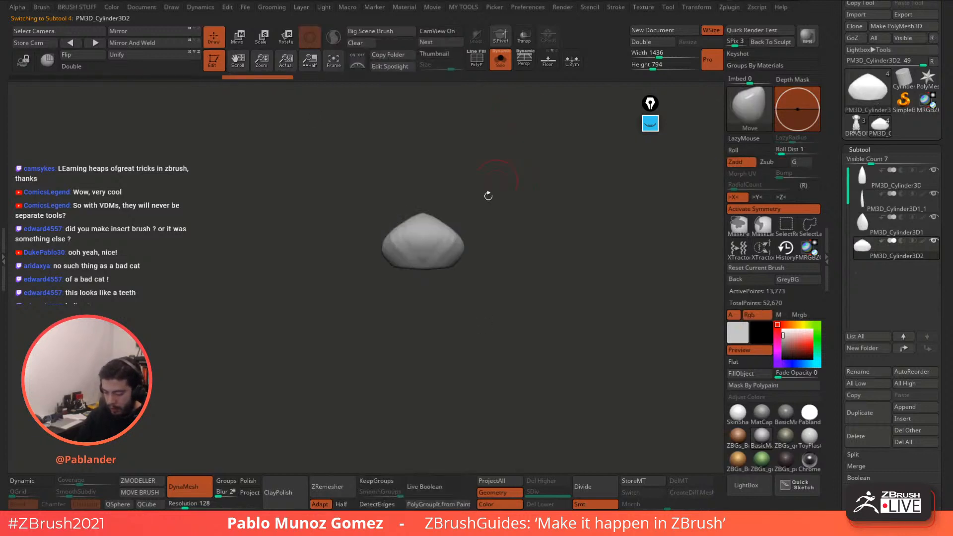
Step: Reshape the short, wide scale with the Move brush, filling out its sides and base and smoothing its surface
left_click_drag(463, 258, 452, 269)
mouse_move(461, 213)
left_mouse_down()
mouse_move(487, 207)
mouse_move(438, 214)
mouse_move(431, 240)
left_mouse_up()
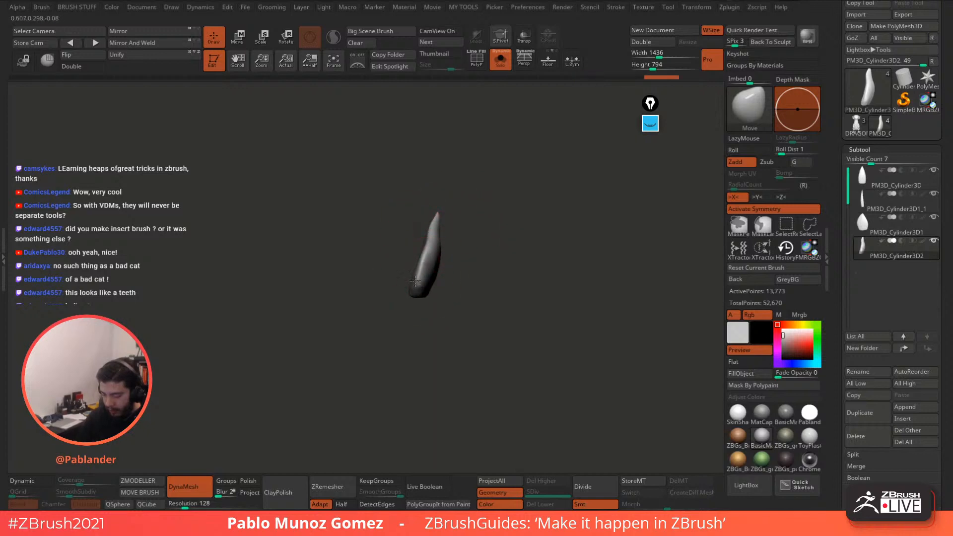
mouse_move(415, 281)
left_mouse_down()
mouse_move(445, 282)
mouse_move(404, 259)
left_mouse_up()
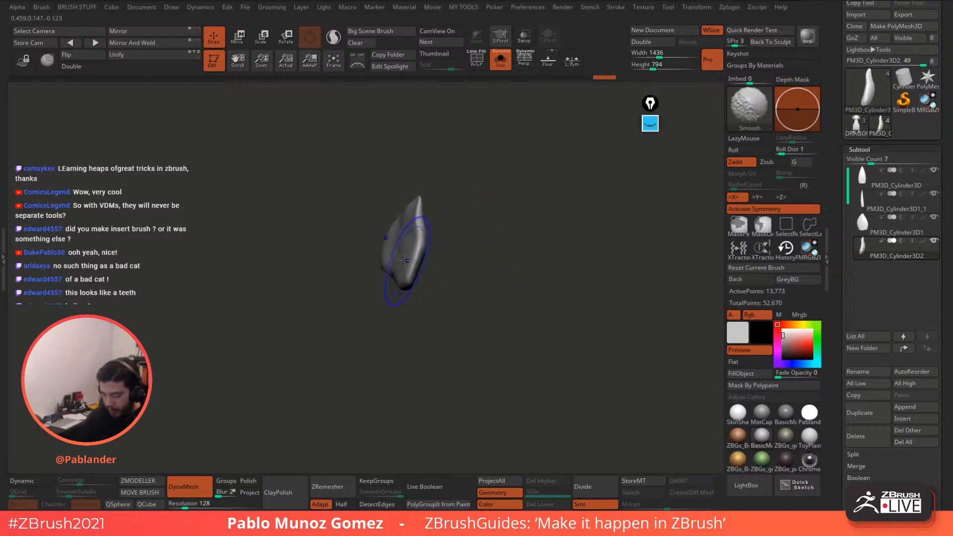
mouse_move(459, 221)
left_mouse_down()
mouse_move(484, 218)
mouse_move(470, 211)
left_mouse_up()
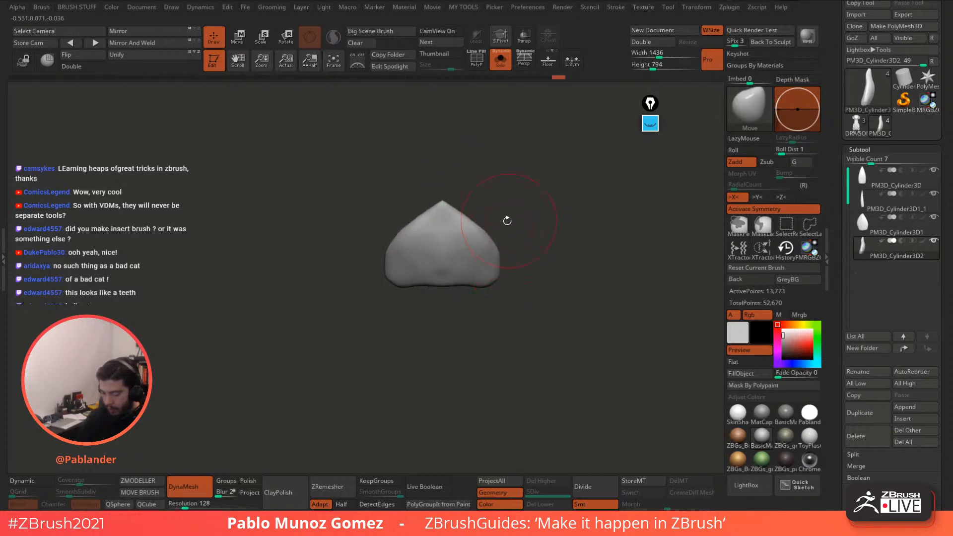
key("space")
left_click_drag(478, 226, 489, 223)
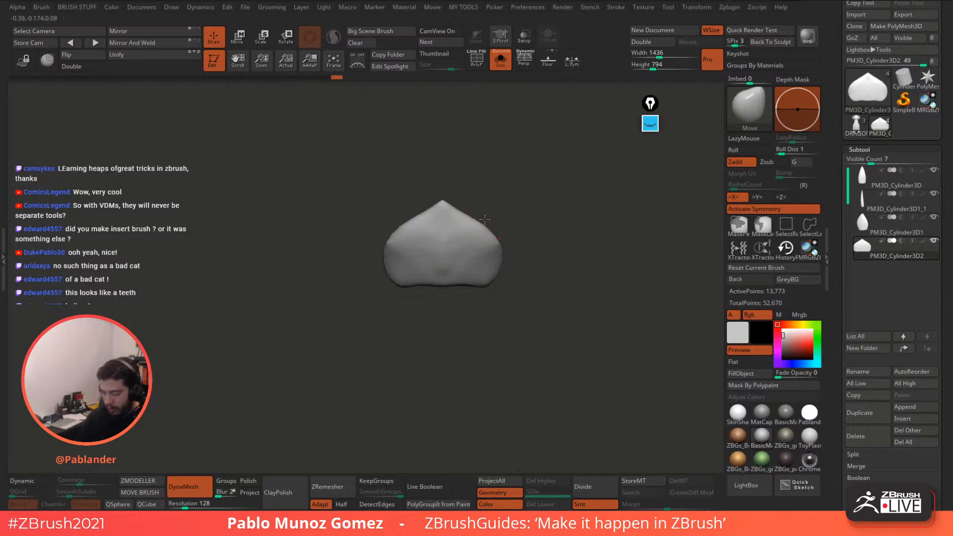
mouse_move(484, 219)
left_mouse_down()
mouse_move(517, 210)
mouse_move(497, 244)
mouse_move(516, 270)
mouse_move(510, 266)
left_mouse_up()
key("space")
mouse_move(528, 269)
left_mouse_down()
mouse_move(545, 275)
mouse_move(510, 252)
left_mouse_up()
Step: Compare the short scale with the other spike subtools out of Solo mode, and isolate it again for a side check
left_click_drag(489, 186, 493, 181)
left_click_drag(515, 194, 501, 269)
left_click(500, 60)
left_click_drag(513, 195, 516, 261)
key("w")
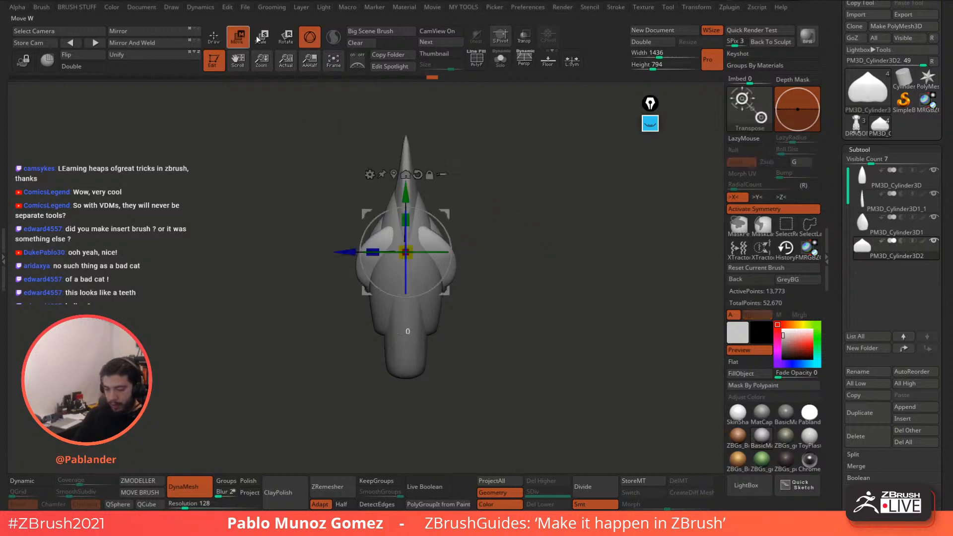
left_click(500, 58)
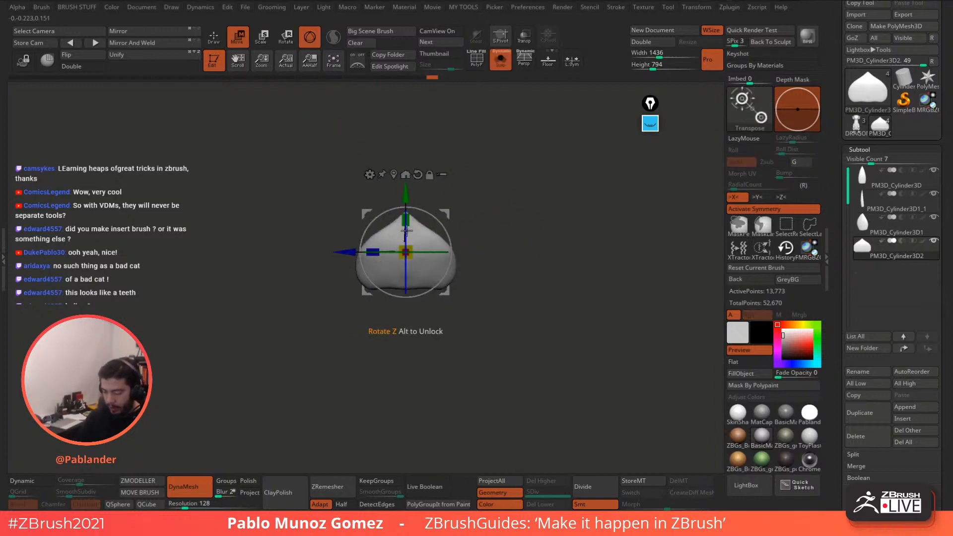
left_click_drag(479, 194, 519, 189)
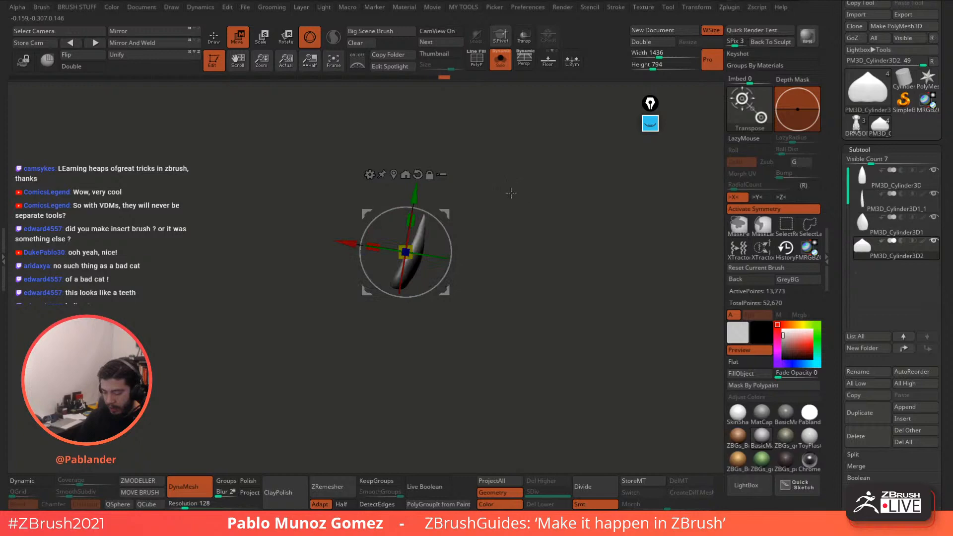
key("q")
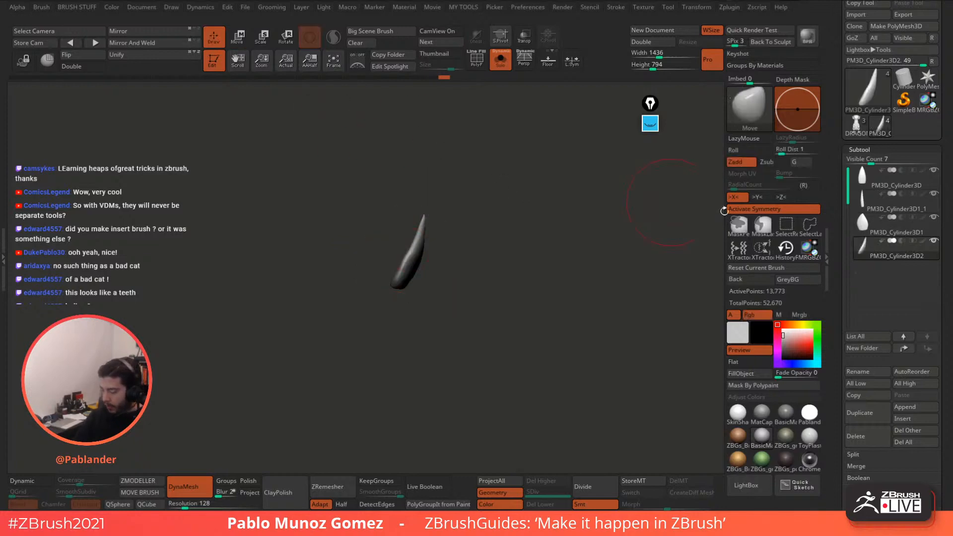
Step: Append a Plane3D to the subtool list and select it
left_click(924, 407)
left_click(928, 407)
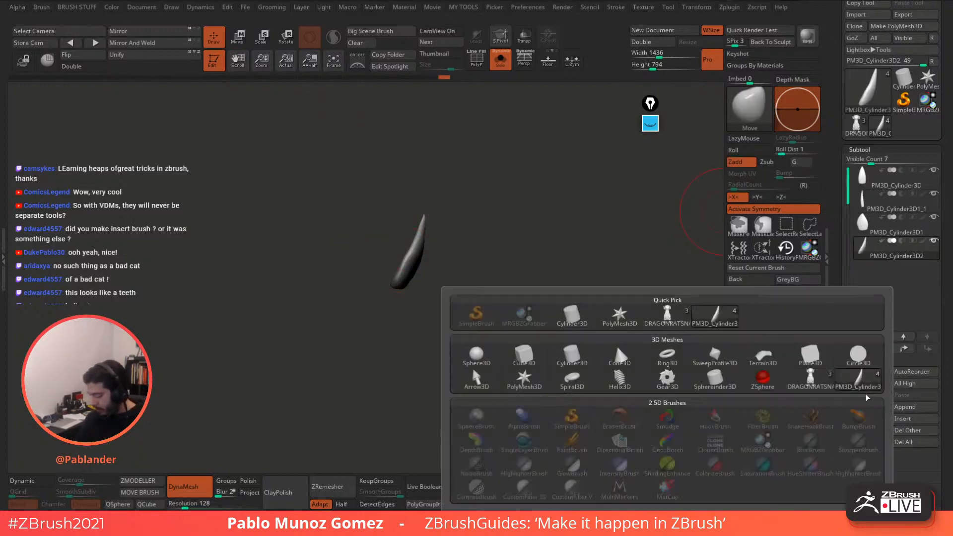
left_click(809, 354)
left_click(895, 278)
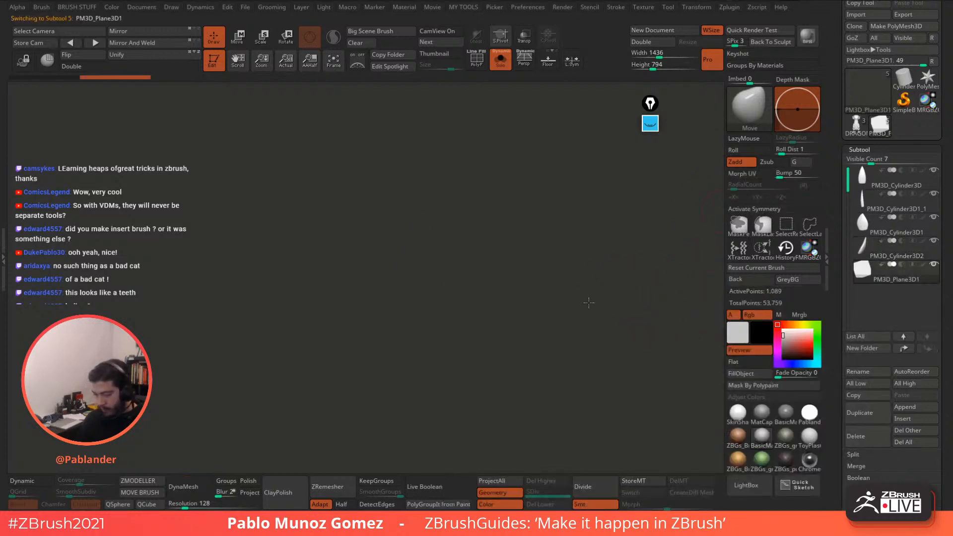
Step: Turn off Solo mode and reposition the plane along Z so it serves as a backing surface for the spikes
left_click(500, 60)
key("w")
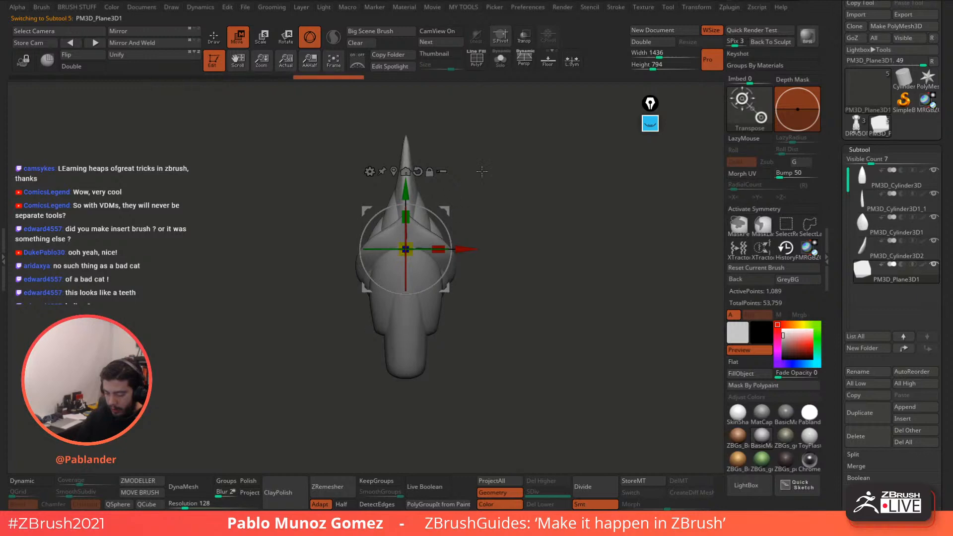
left_click_drag(421, 233, 464, 330)
left_click_drag(526, 277, 595, 245)
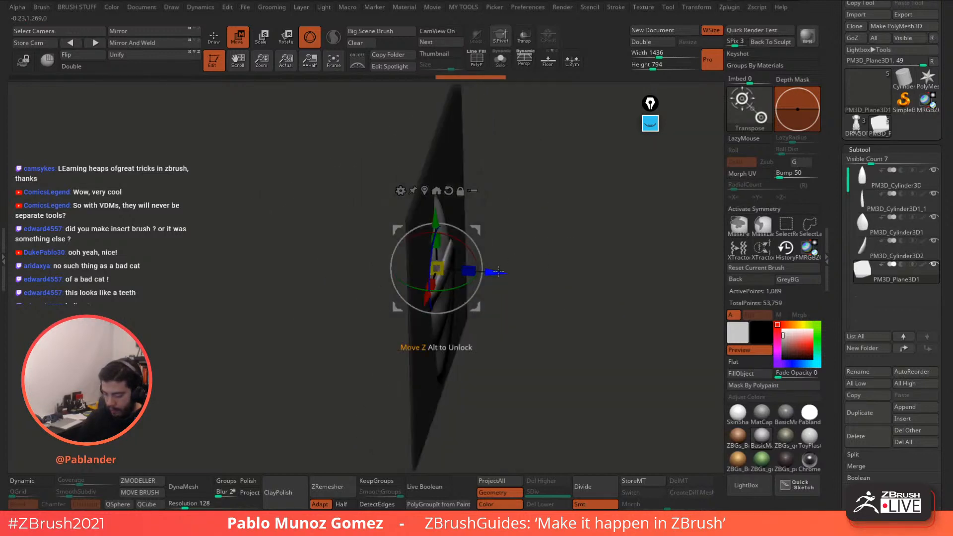
left_click_drag(498, 273, 495, 272)
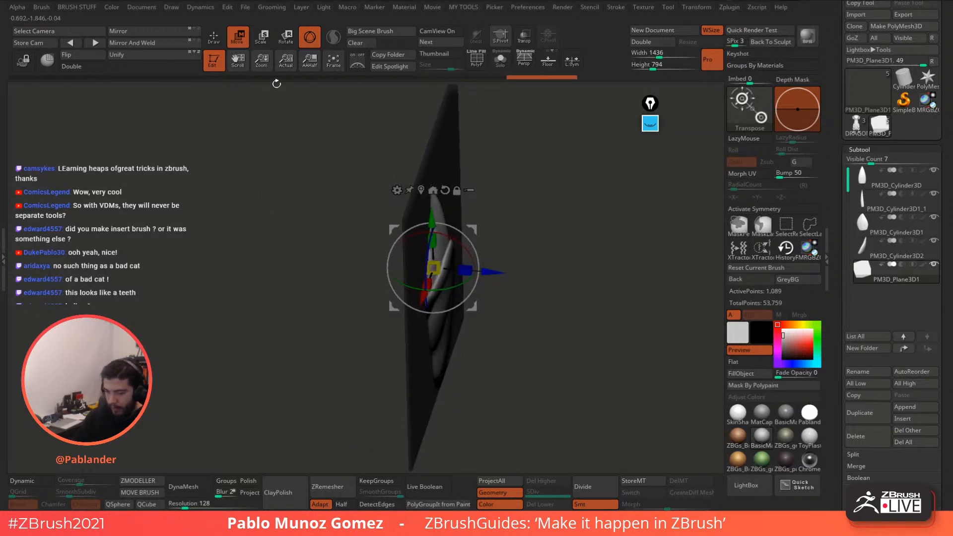
left_click(213, 37)
Step: Hide the four spike and scale subtools, leaving only the plane shown
mouse_move(484, 199)
left_mouse_down()
mouse_move(558, 221)
mouse_move(551, 297)
left_mouse_up()
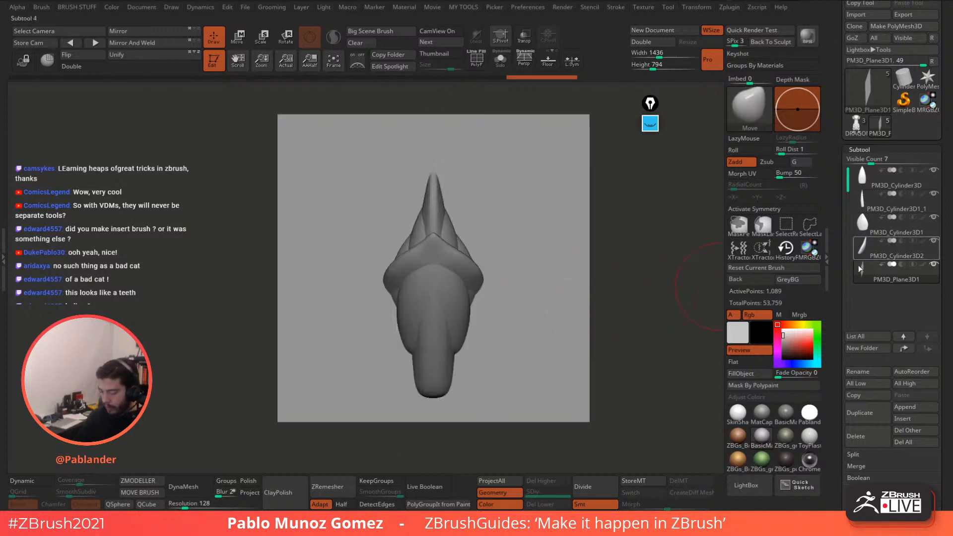
left_click(933, 241)
left_click(933, 217)
left_click(933, 193)
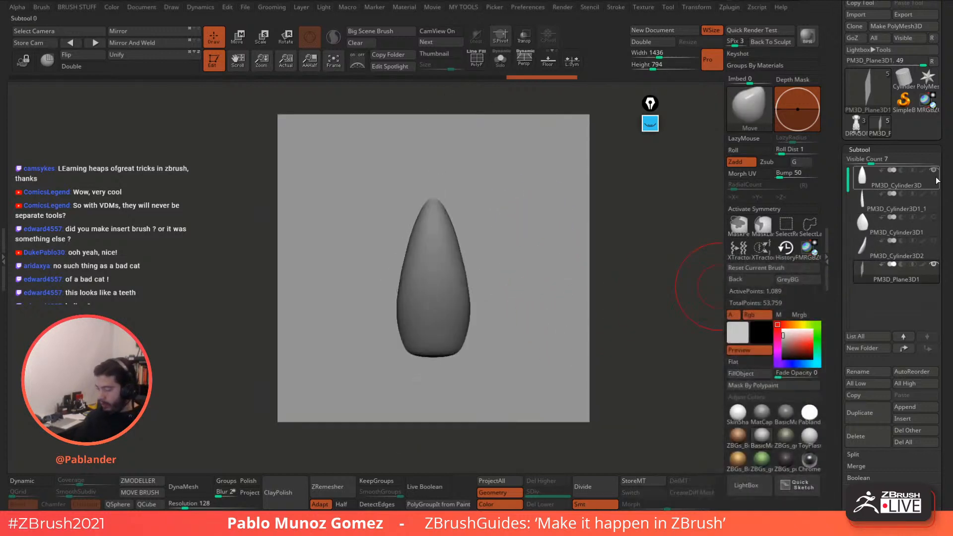
left_click(933, 170)
left_click_drag(530, 225, 499, 238, "alt")
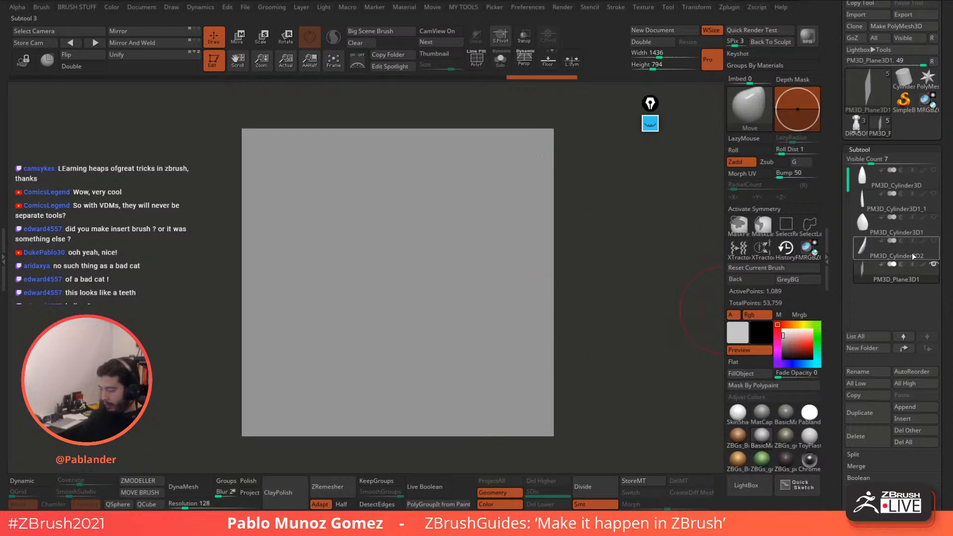
Step: Show the short scale, then tilt and shift it so its base sinks into the plane
left_click(938, 248)
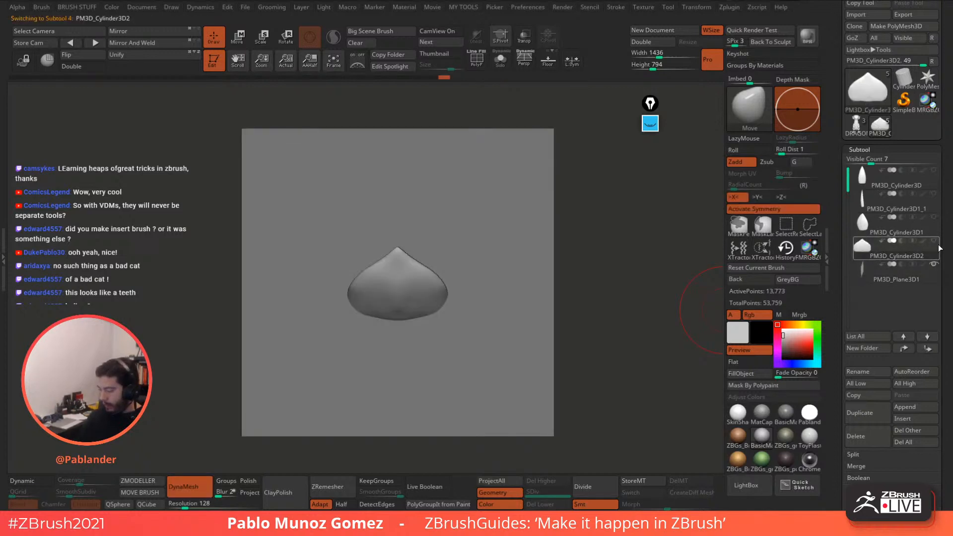
left_click(239, 40)
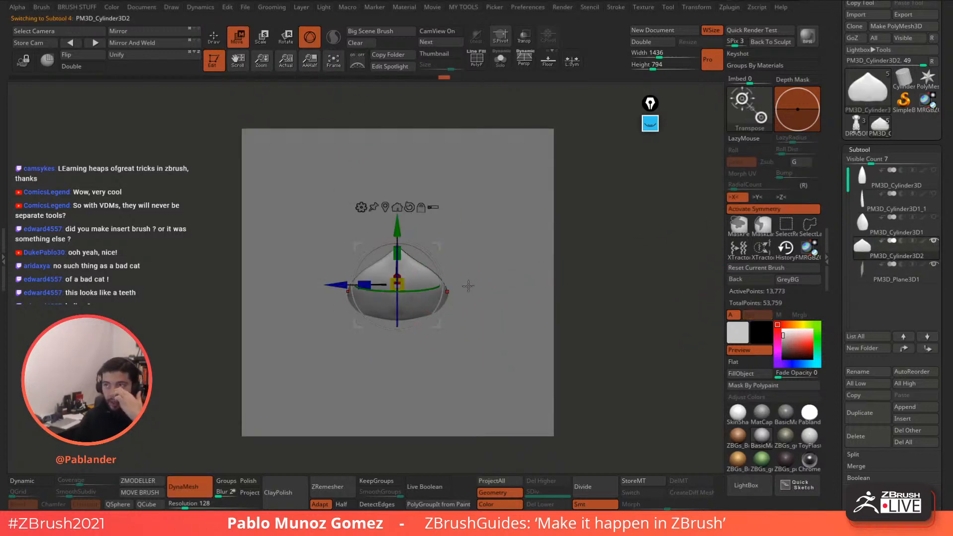
left_click_drag(449, 277, 515, 231)
left_click_drag(463, 255, 428, 267)
left_click_drag(516, 238, 480, 237, "shift")
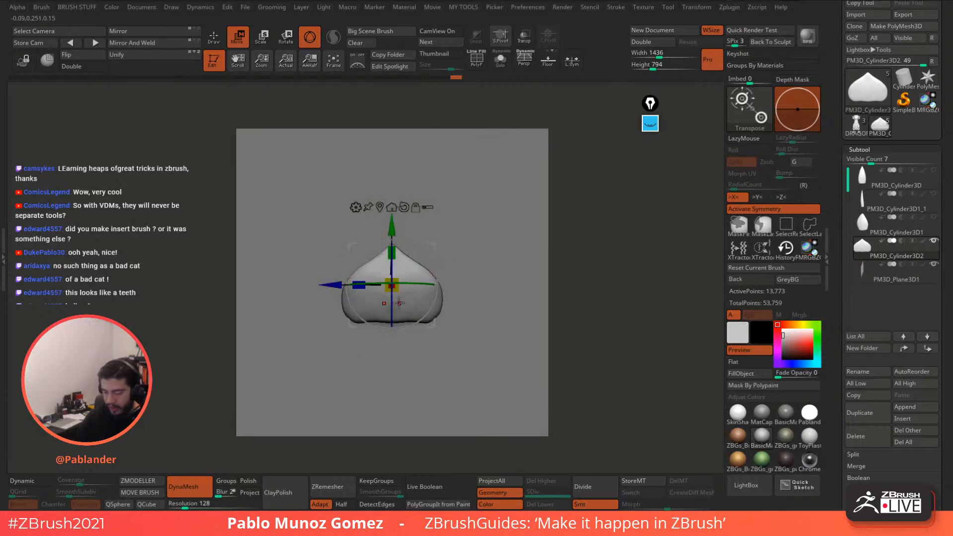
right_click_drag(405, 305, 445, 307)
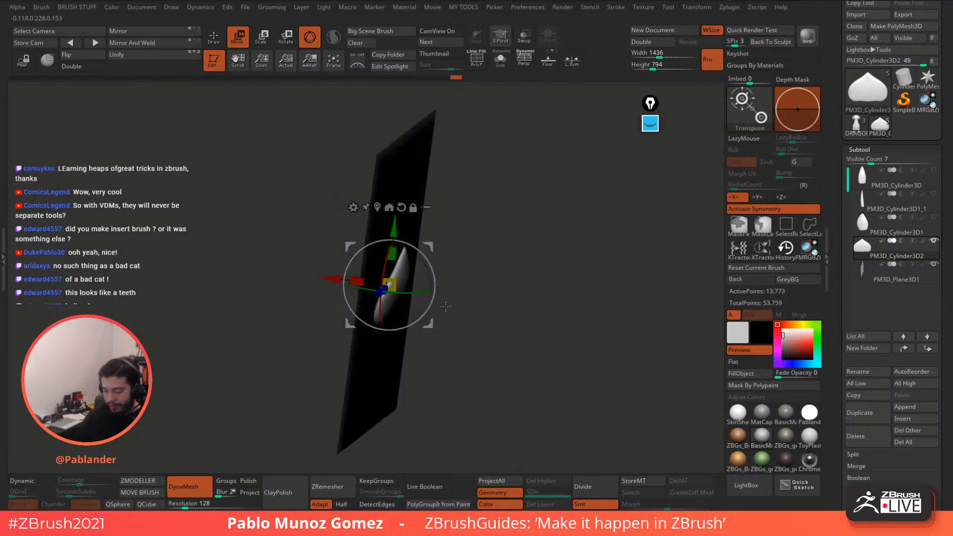
left_click_drag(331, 277, 327, 277)
right_click_drag(425, 248, 469, 243)
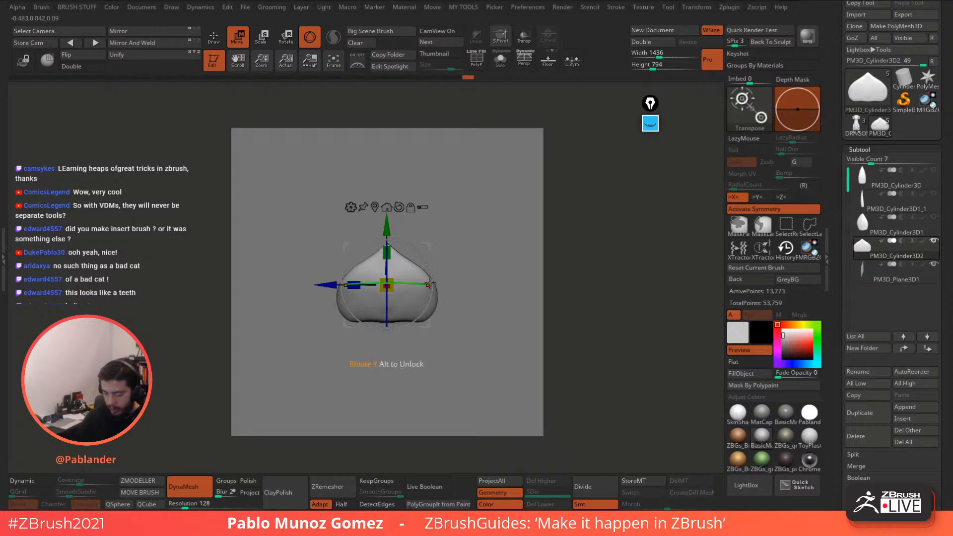
Step: Smooth the short scale's base and refine its side profile against the plane with the Move brush
key("b")
left_click(214, 37)
key("b")
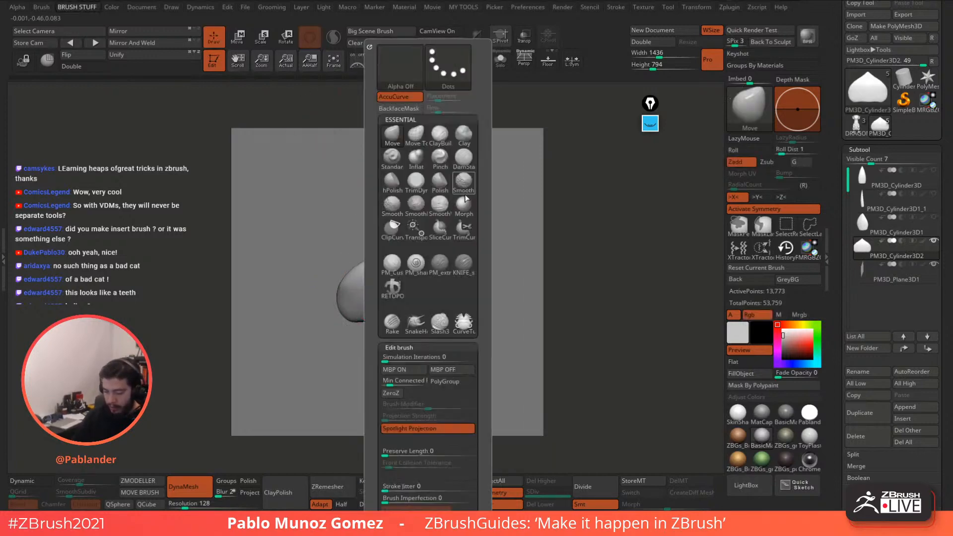
key("b")
key("Escape")
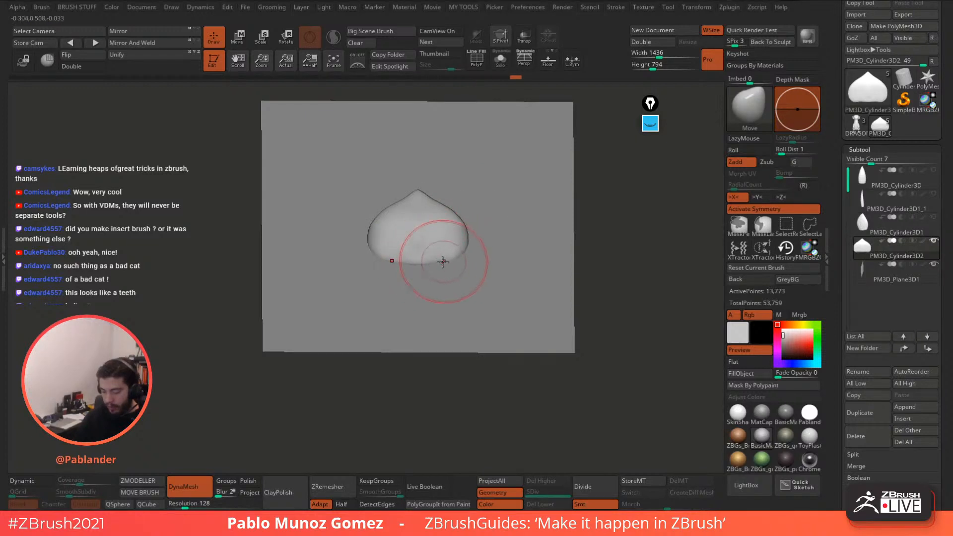
key("shift")
mouse_move(443, 260)
left_mouse_down()
mouse_move(459, 223)
mouse_move(438, 230)
mouse_move(466, 296)
mouse_move(453, 246)
mouse_move(496, 232)
mouse_move(486, 214)
mouse_move(496, 208)
left_mouse_up()
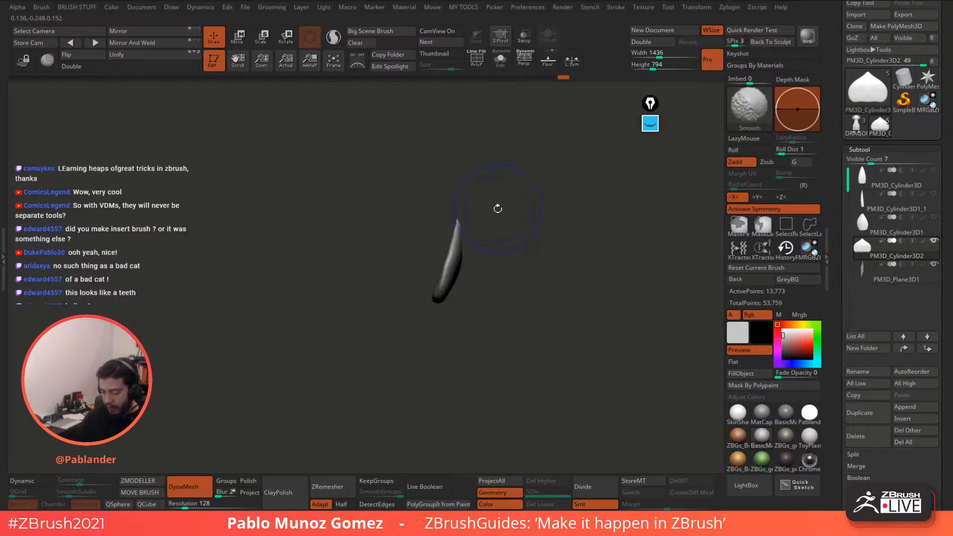
key("space")
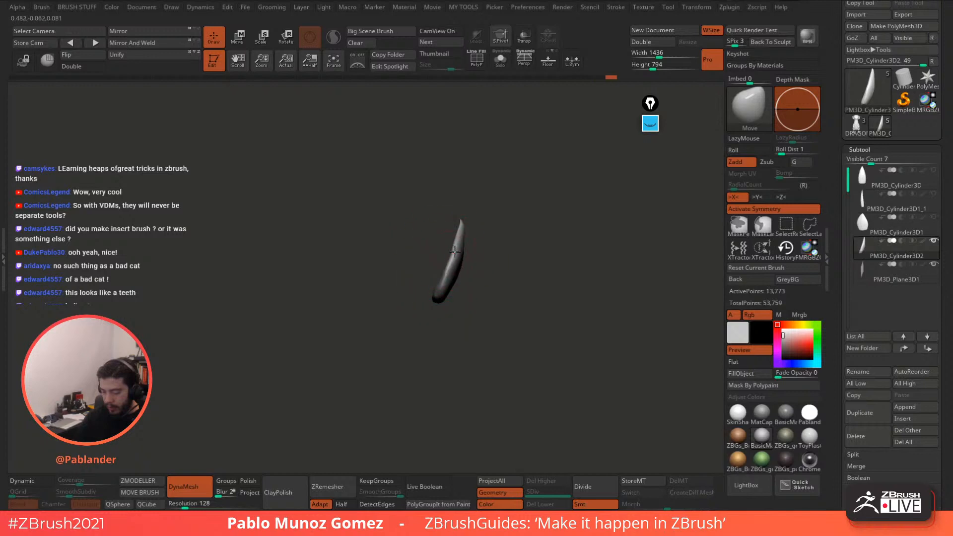
mouse_move(489, 224)
left_mouse_down()
mouse_move(470, 228)
mouse_move(519, 215)
mouse_move(510, 212)
mouse_move(516, 267)
left_mouse_up()
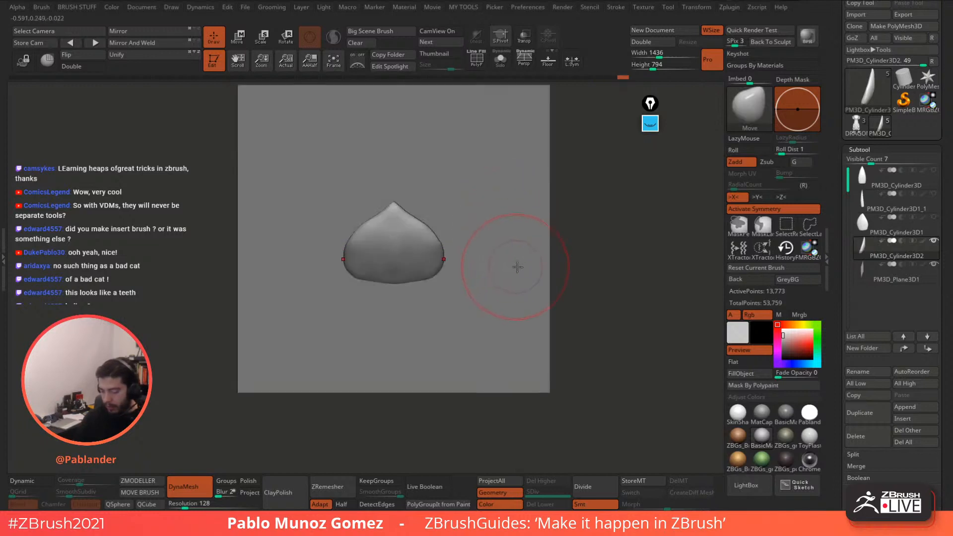
Step: Show the broad grooved scale against the plane, tilt it outward and pull its tip with the Move brush
left_click(934, 220)
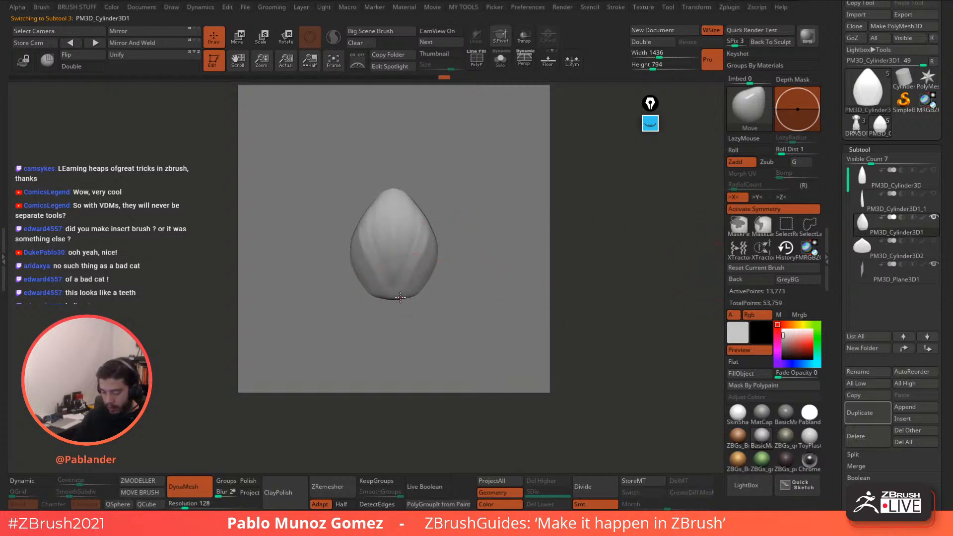
left_click_drag(412, 317, 496, 311)
left_click(243, 43)
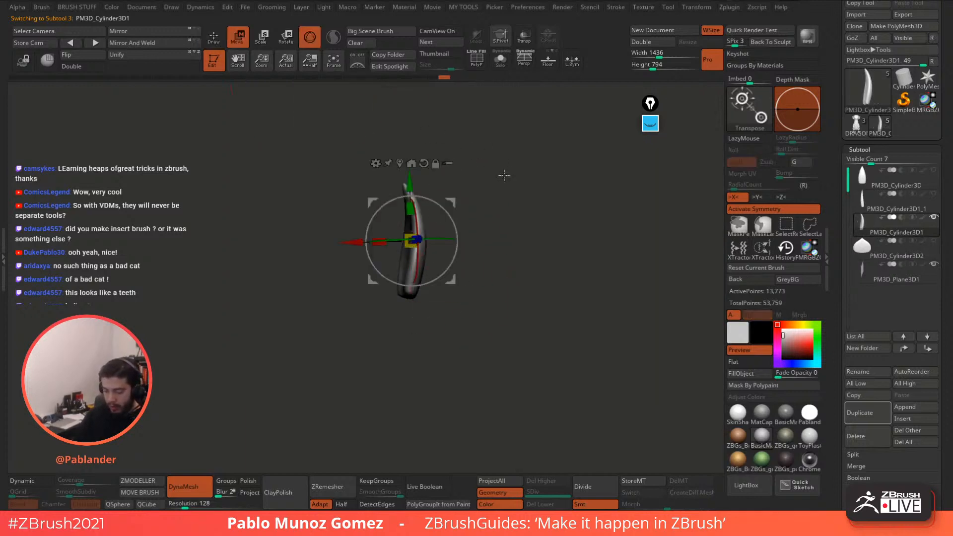
left_click_drag(447, 208, 492, 183)
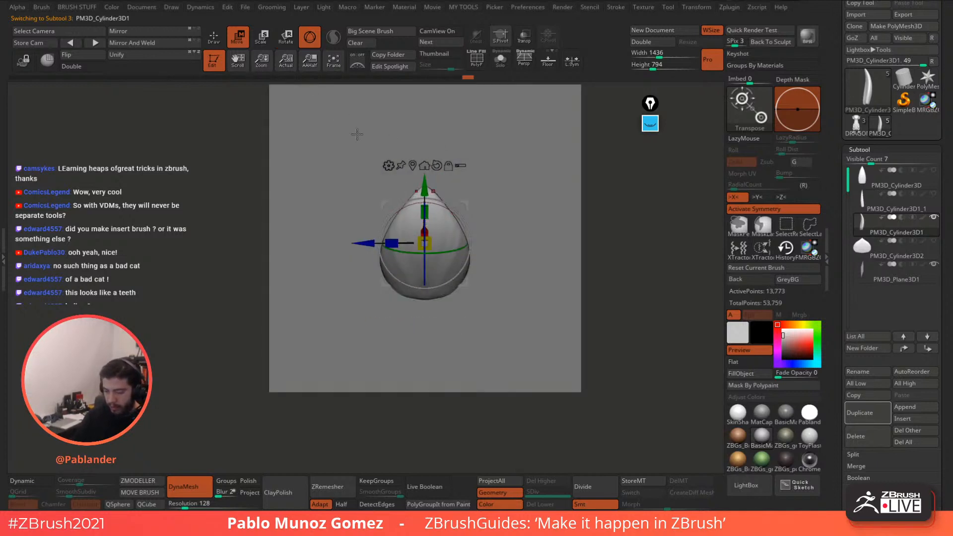
key("q")
mouse_move(429, 294)
left_mouse_down()
mouse_move(428, 307)
mouse_move(494, 231)
mouse_move(516, 273)
left_mouse_up()
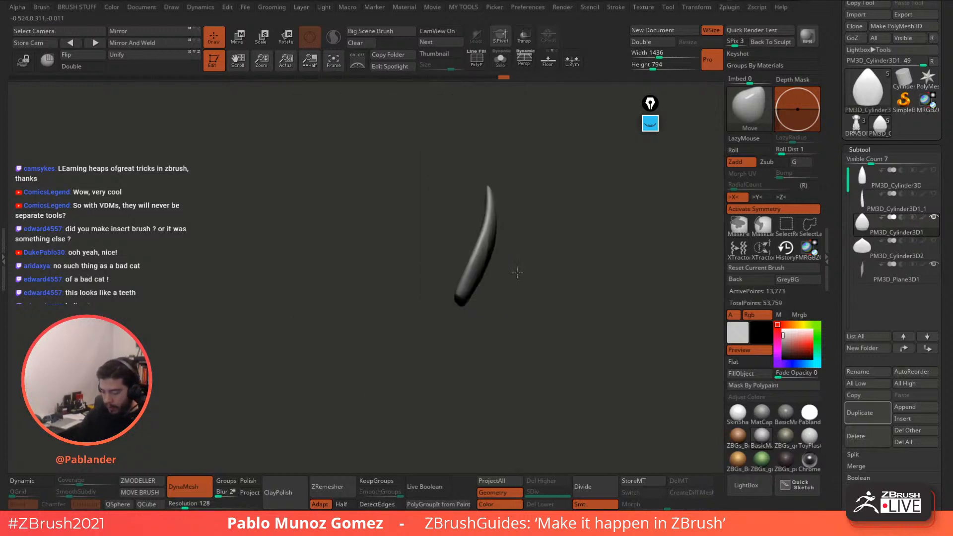
left_click_drag(493, 189, 496, 187)
left_click_drag(541, 215, 449, 263)
Step: Show only the slender spike with the plane, tilt its base into the plane, adjust its depth and raise it
left_click(934, 195)
left_click(928, 201)
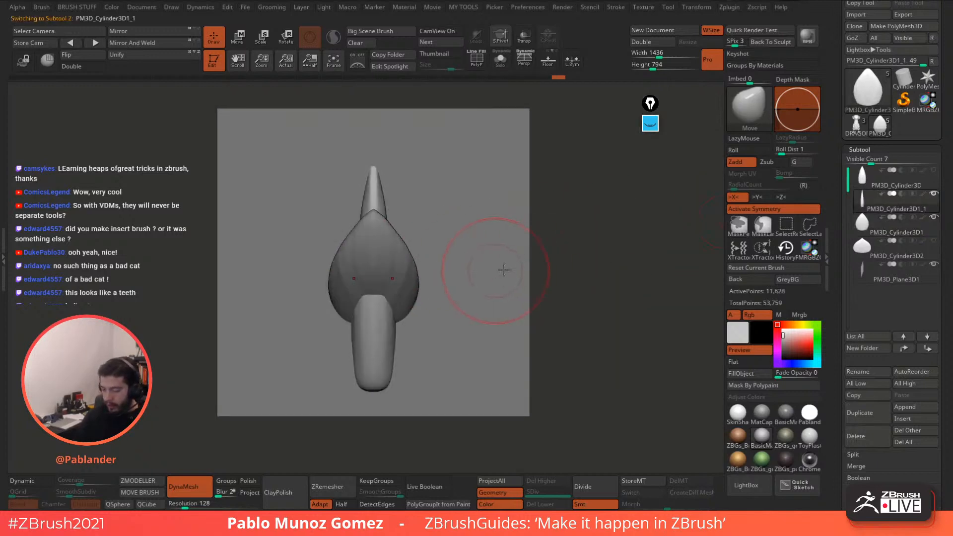
left_click(933, 217)
left_click(240, 42)
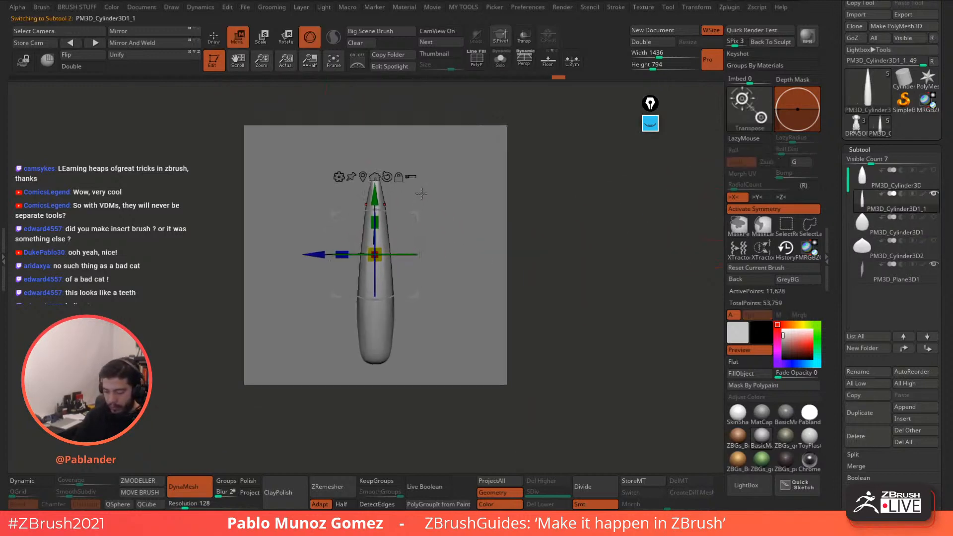
left_click_drag(375, 238, 374, 241)
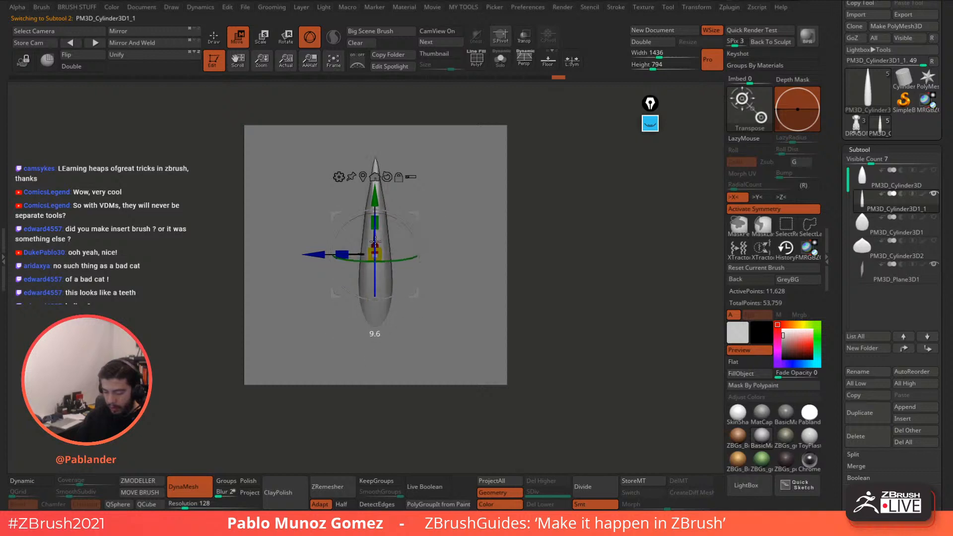
right_click_drag(377, 239, 446, 230)
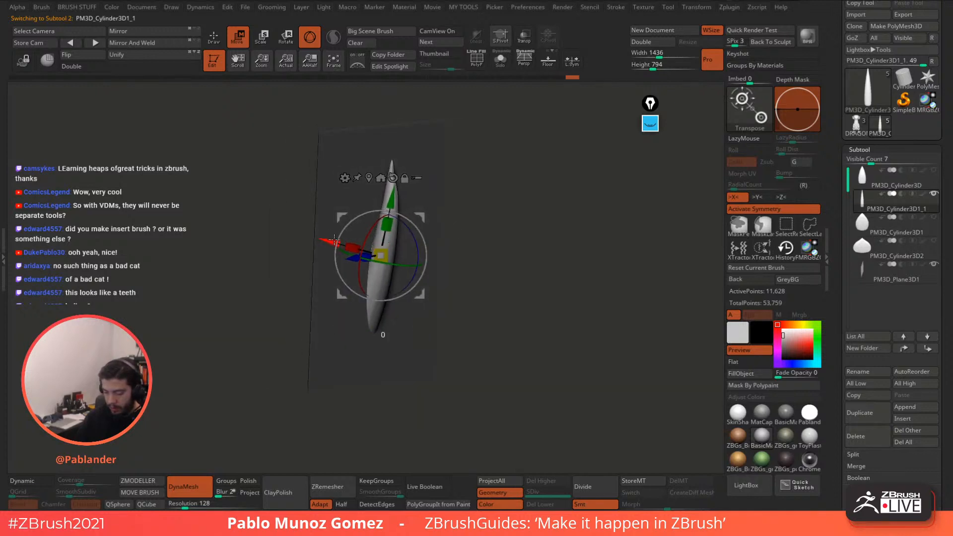
left_click_drag(327, 235, 337, 238)
right_click_drag(545, 218, 507, 219, "shift")
left_click_drag(392, 188, 392, 175)
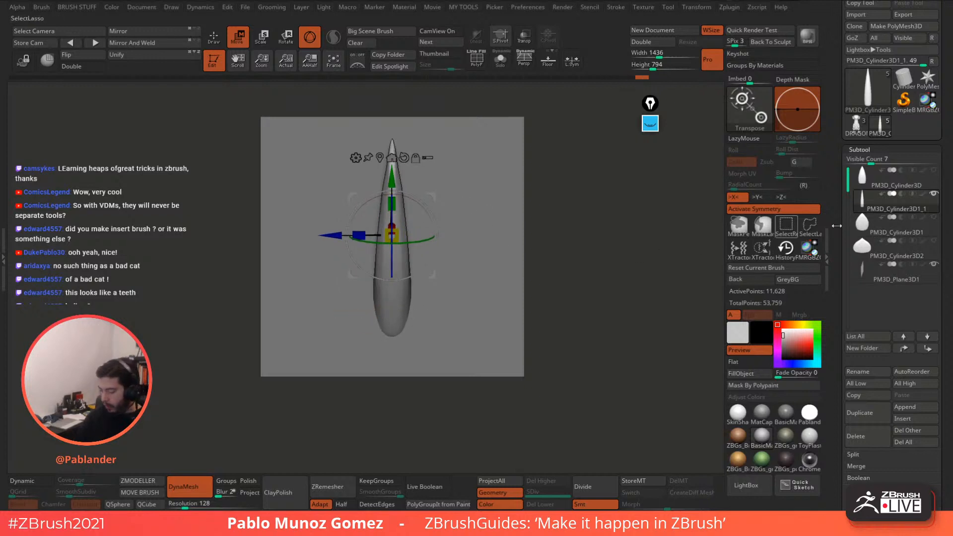
Step: Duplicate the slender spike, hide the original and rotate the copy until it points straight out of the plane
left_click(875, 413)
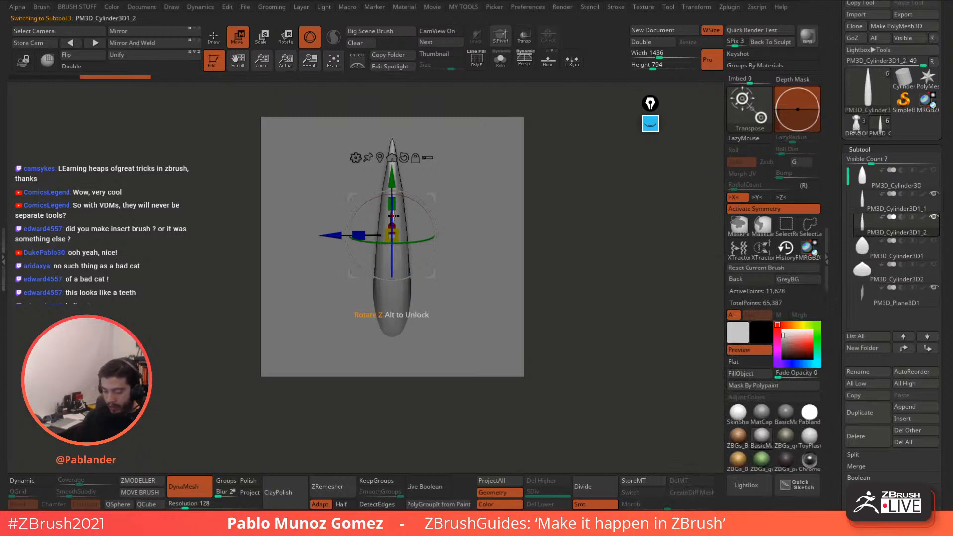
left_click_drag(392, 223, 391, 246)
left_click(932, 193)
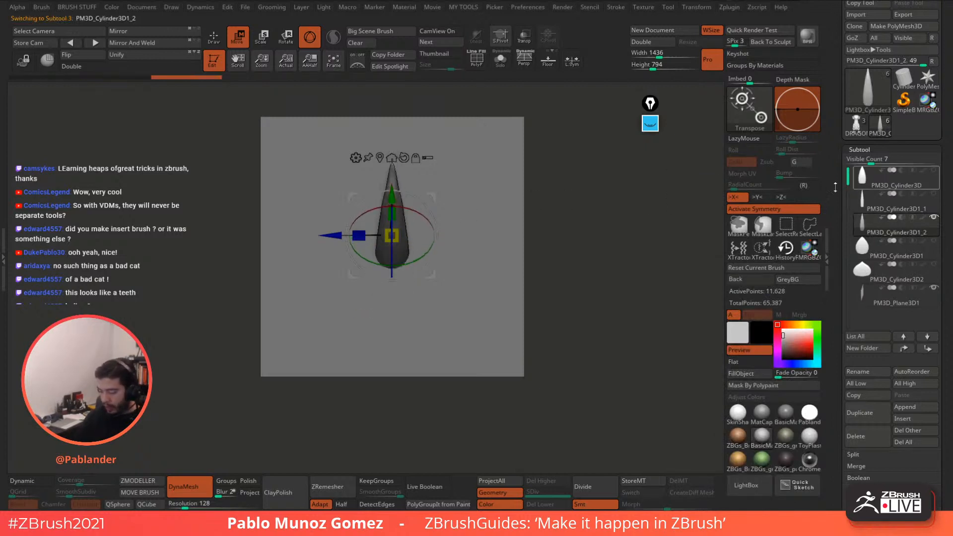
left_click_drag(391, 268, 391, 281)
right_click_drag(391, 281, 459, 263, "shift")
Step: Sink the base of the outward-pointing spike copy through the plane and lower it toward the plane's centre
left_click_drag(482, 229, 498, 227)
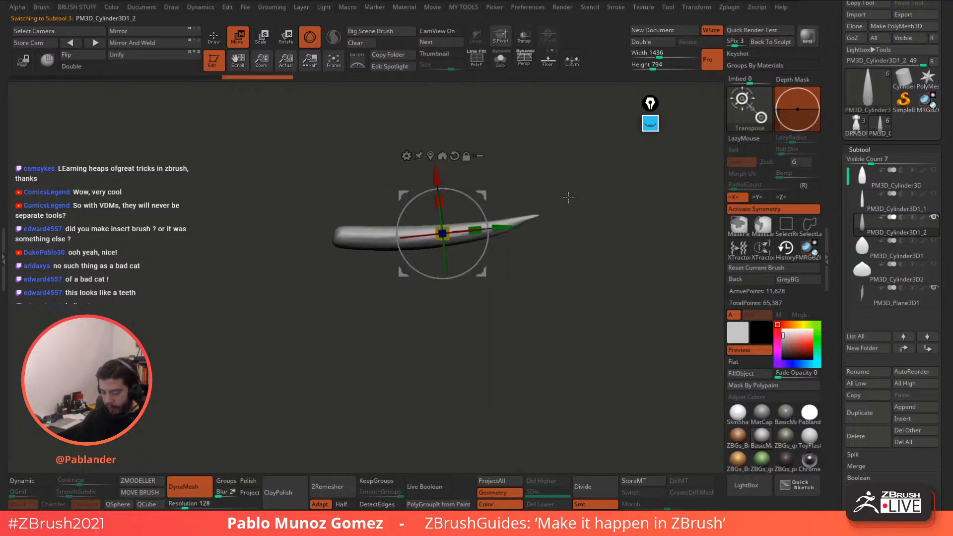
left_click_drag(564, 203, 523, 226)
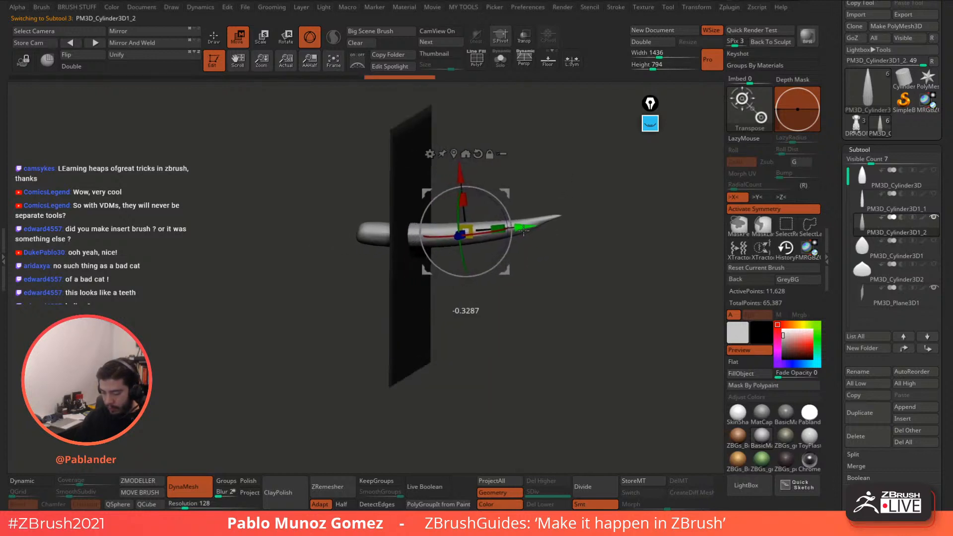
left_click_drag(548, 263, 501, 266)
left_click_drag(466, 180, 467, 200)
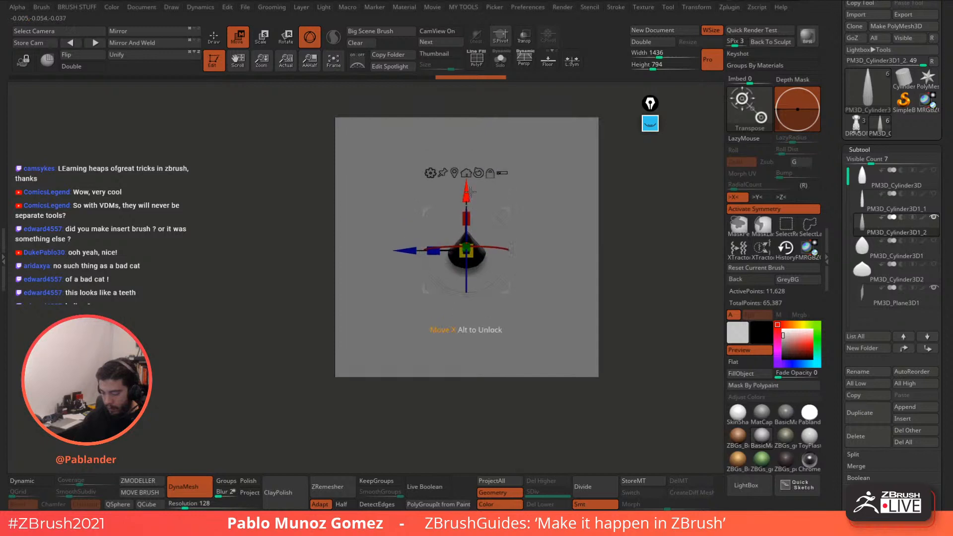
right_click_drag(502, 187, 457, 192, "alt")
Step: Hide the outward-pointing spike, show the original pointed scale with the plane and shift its depth against the plane
left_click(934, 217)
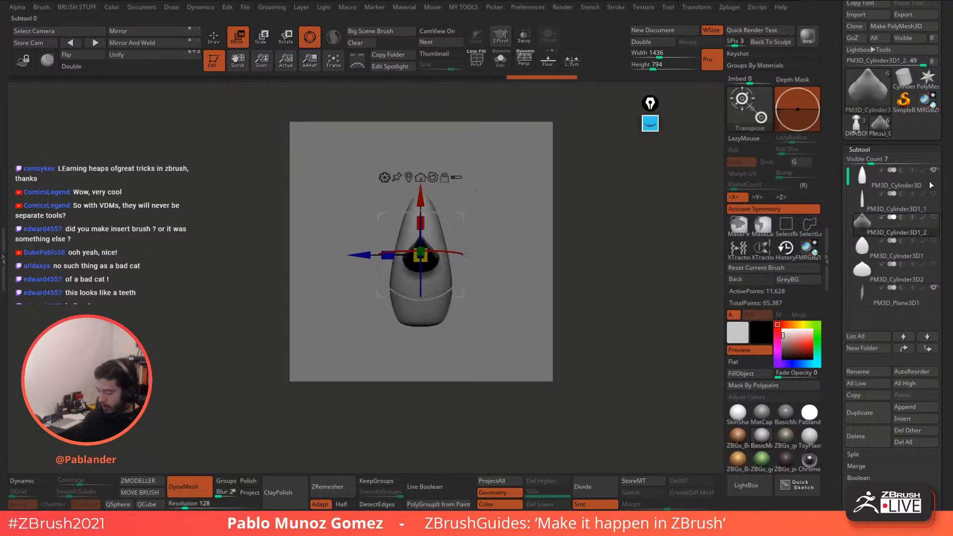
left_click(929, 185)
left_click_drag(421, 242, 461, 237)
left_click_drag(373, 238, 382, 241)
right_click_drag(504, 198, 515, 203)
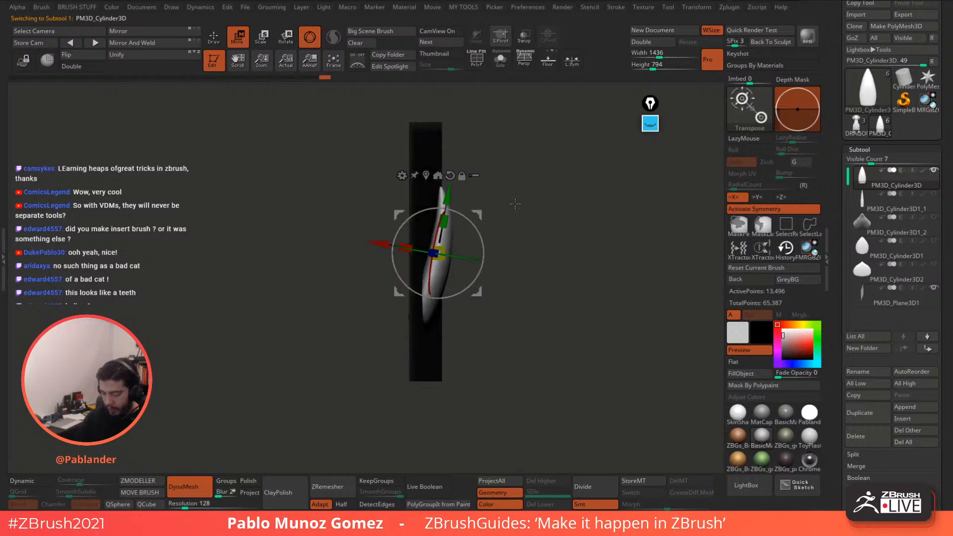
left_click_drag(382, 244, 384, 243)
right_click_drag(499, 208, 505, 208)
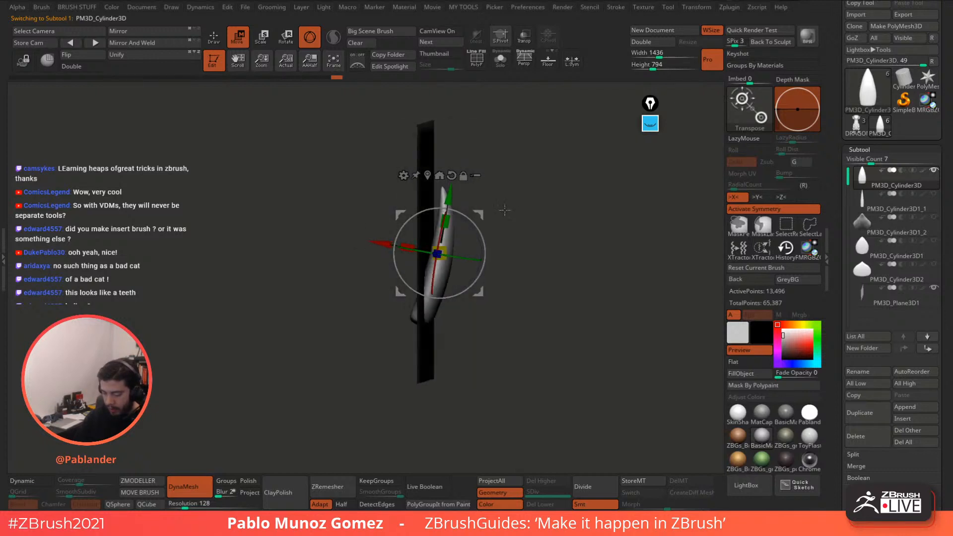
Step: Tilt the pointed scale about 9° outward so its base sinks into the plane, and adjust its depth
left_click_drag(477, 231, 479, 237)
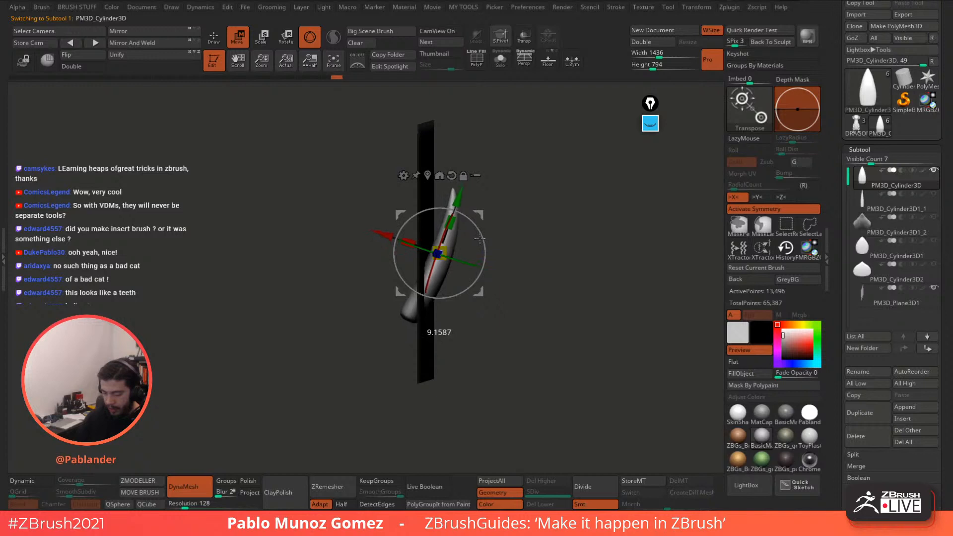
left_click_drag(383, 234, 388, 235)
right_click_drag(541, 202, 499, 200)
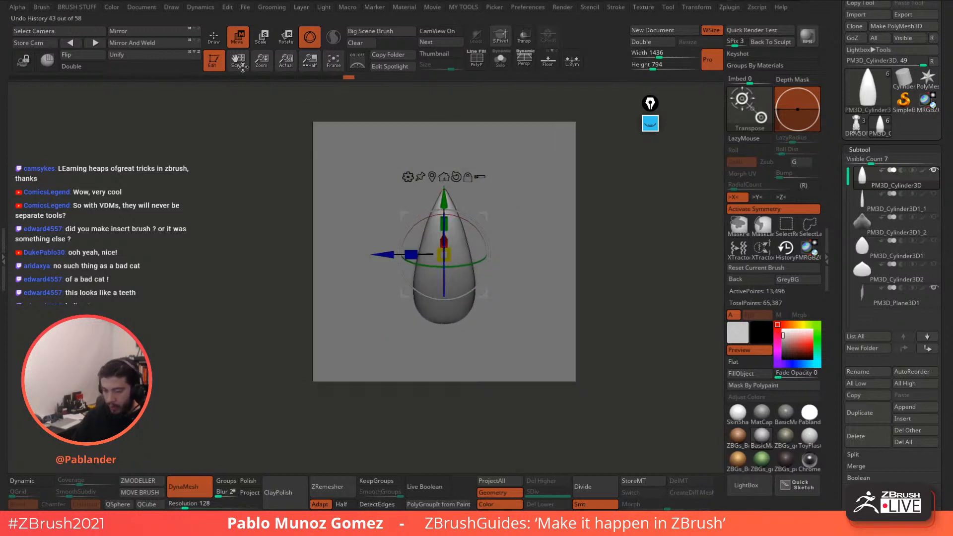
key("q")
mouse_move(463, 281)
right_mouse_down()
mouse_move(451, 341)
mouse_move(526, 264)
mouse_move(517, 273)
right_mouse_up()
right_click_drag(493, 211, 550, 225, "shift")
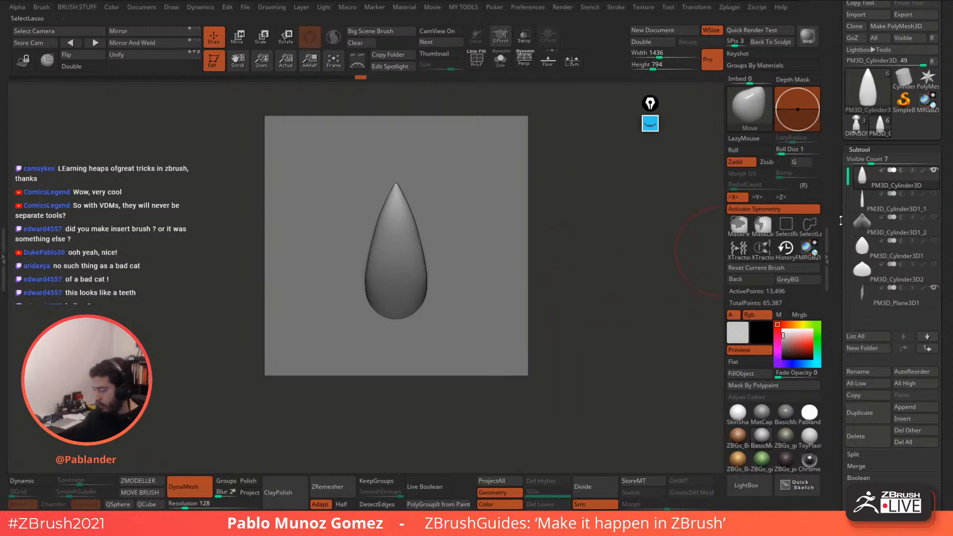
Step: Show all the spike and scale subtools together and delete the backing plane
left_click(924, 290)
left_click(933, 193)
left_click(933, 217)
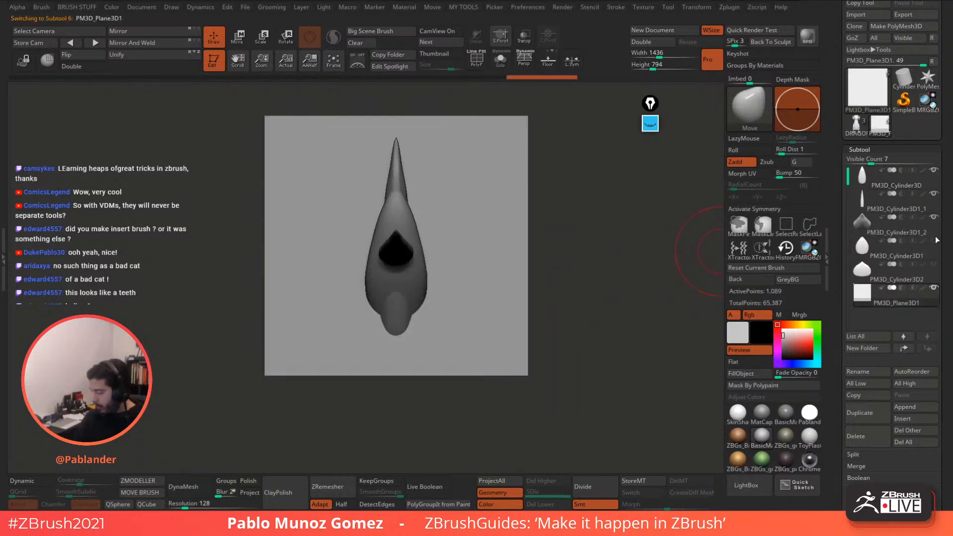
left_click(933, 240)
left_click(933, 263)
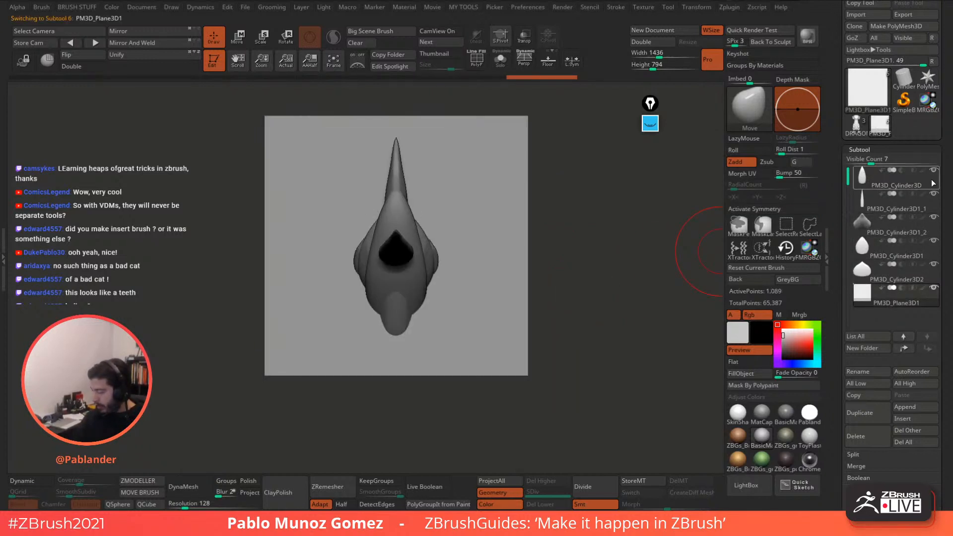
left_click(873, 435)
left_click(775, 457)
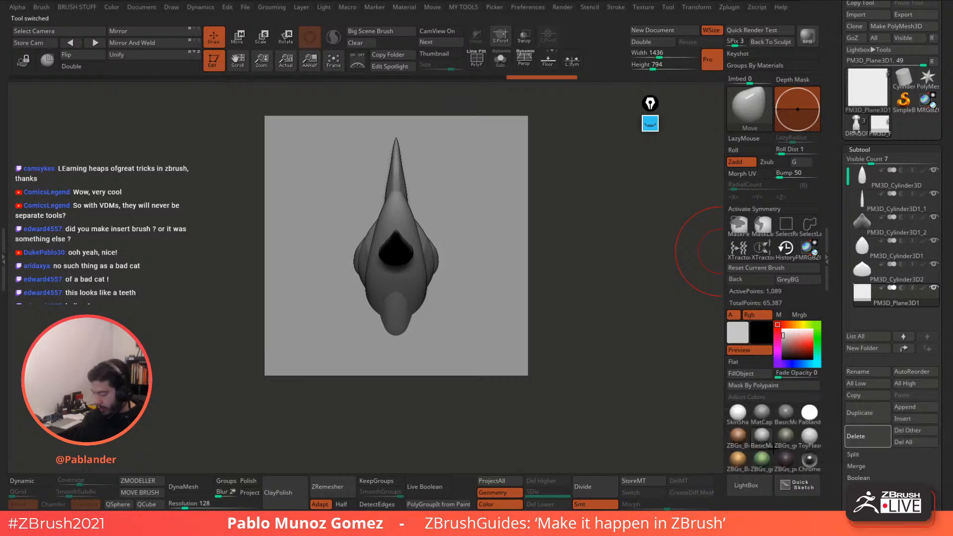
left_click_drag(532, 237, 539, 270, "alt")
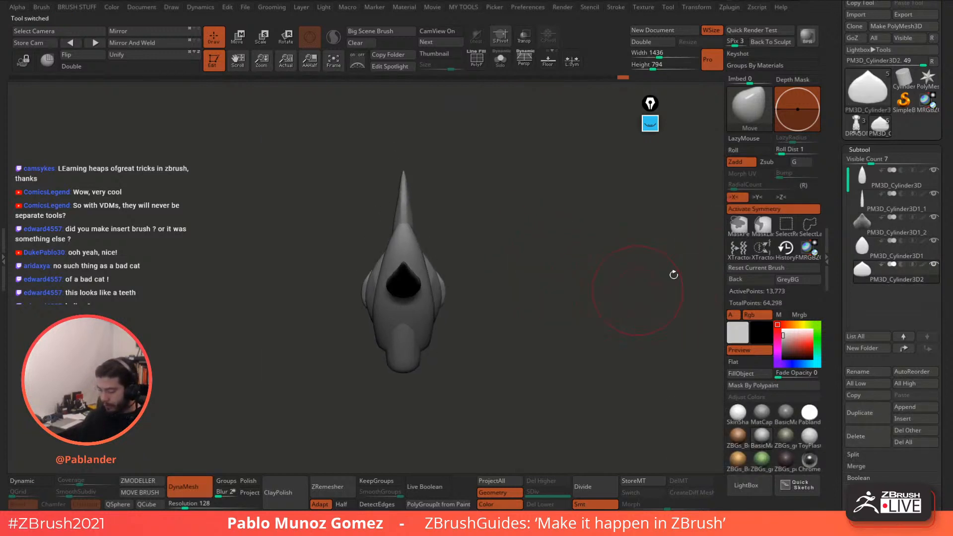
Step: Select the original pointed scale and pre-process it with Decimation Master
left_click(896, 184)
key("shift+f")
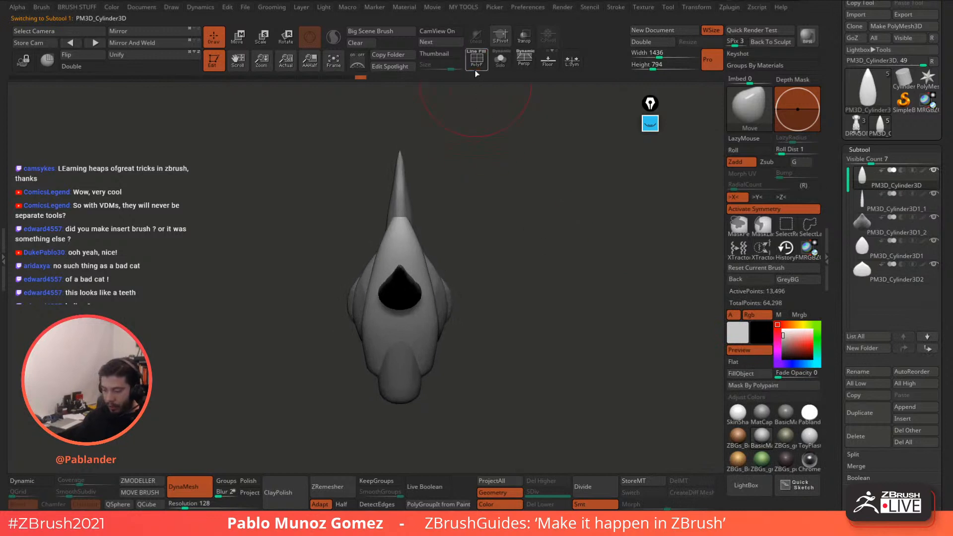
left_click(470, 67)
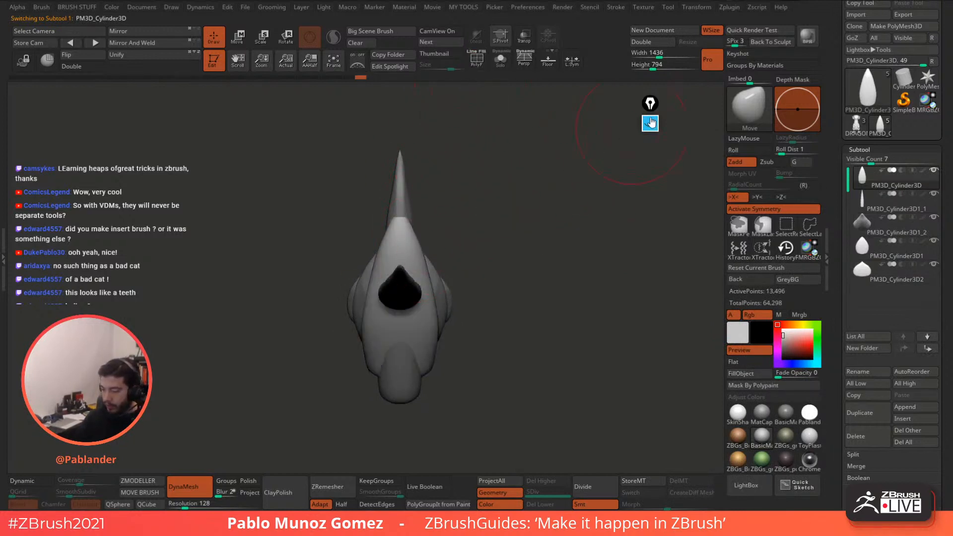
left_click(733, 9)
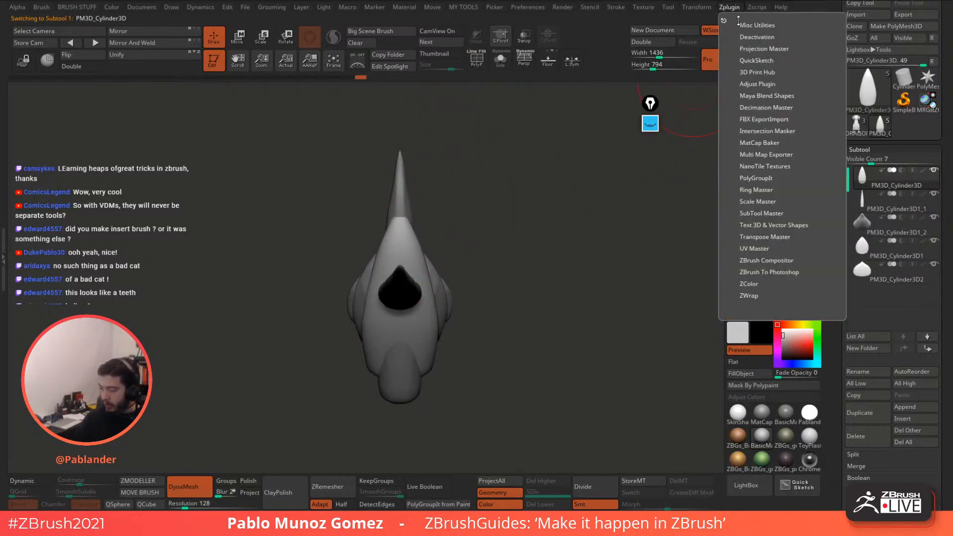
left_click(770, 107)
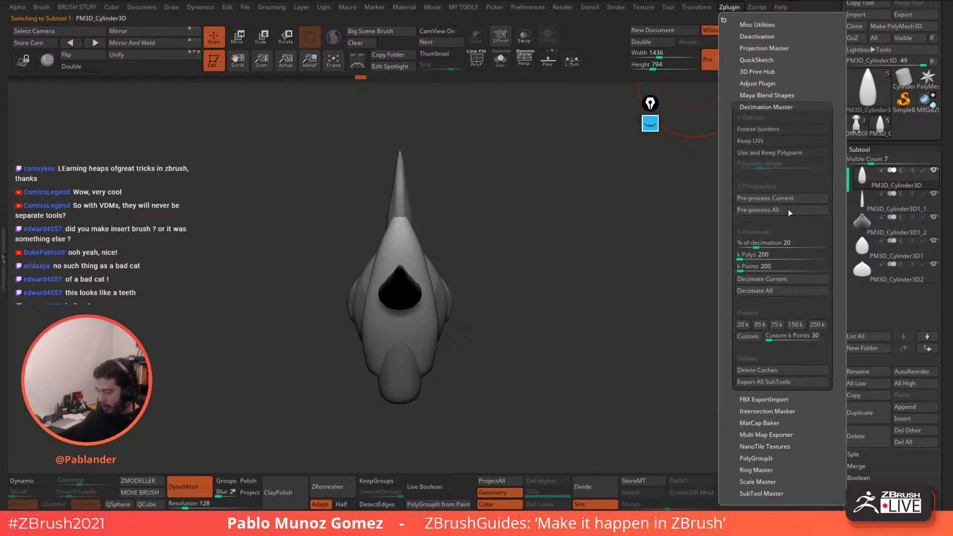
left_click(794, 198)
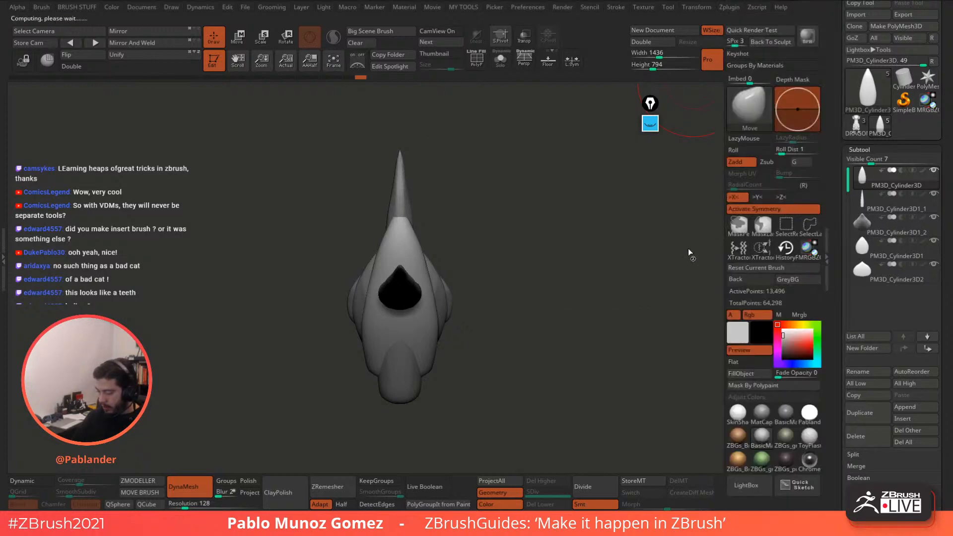
Step: Isolate the pointed scale with its wireframe shown and decimate it to about 8%
left_click(476, 65)
left_click(500, 60)
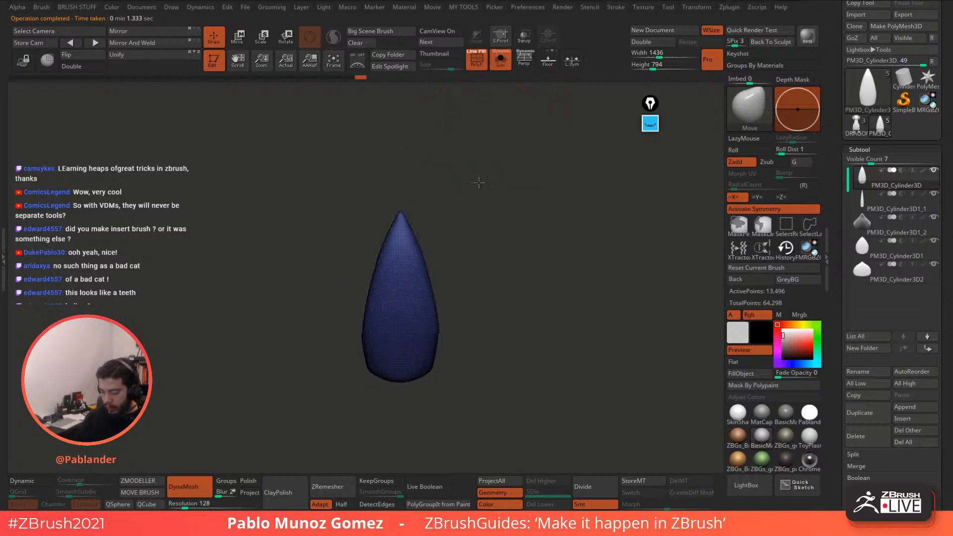
left_click(712, 8)
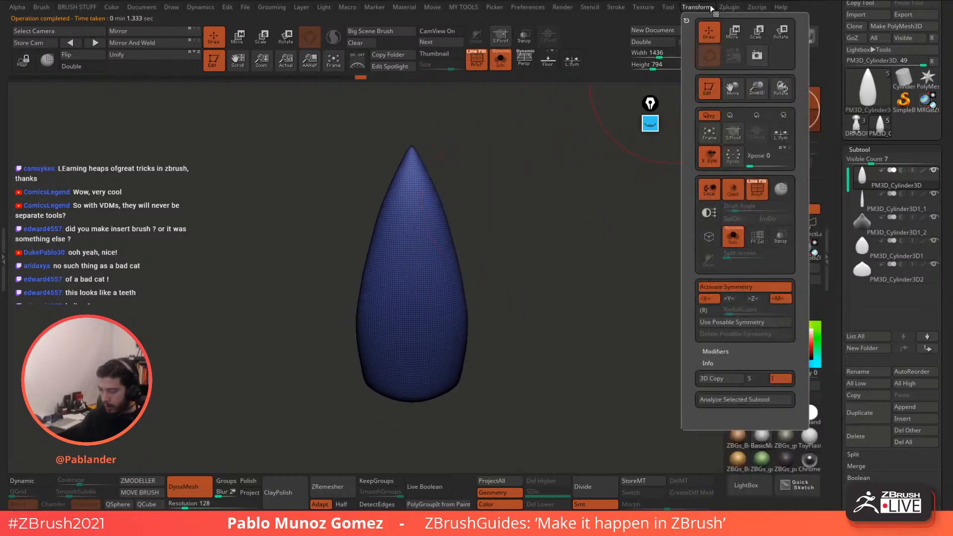
left_click(733, 8)
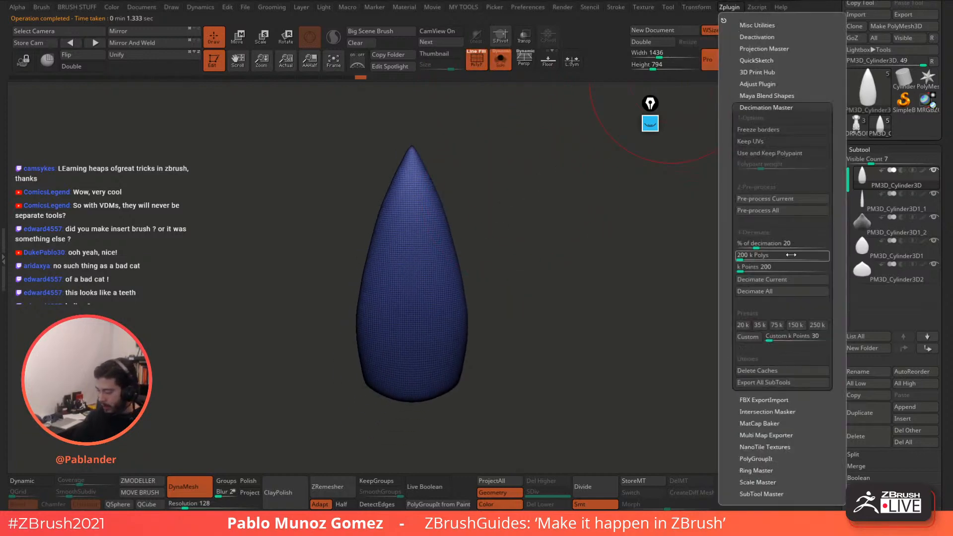
left_click_drag(756, 244, 750, 244)
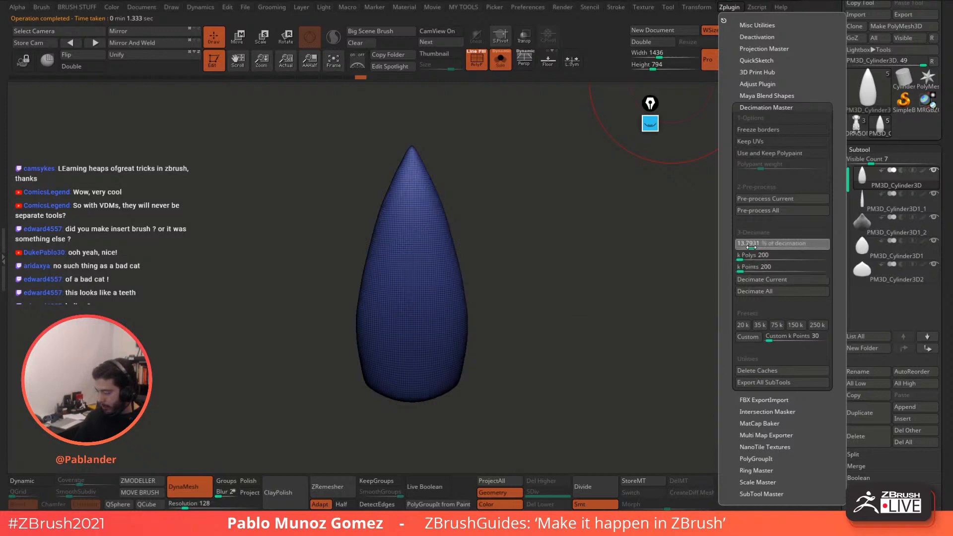
left_click(782, 279)
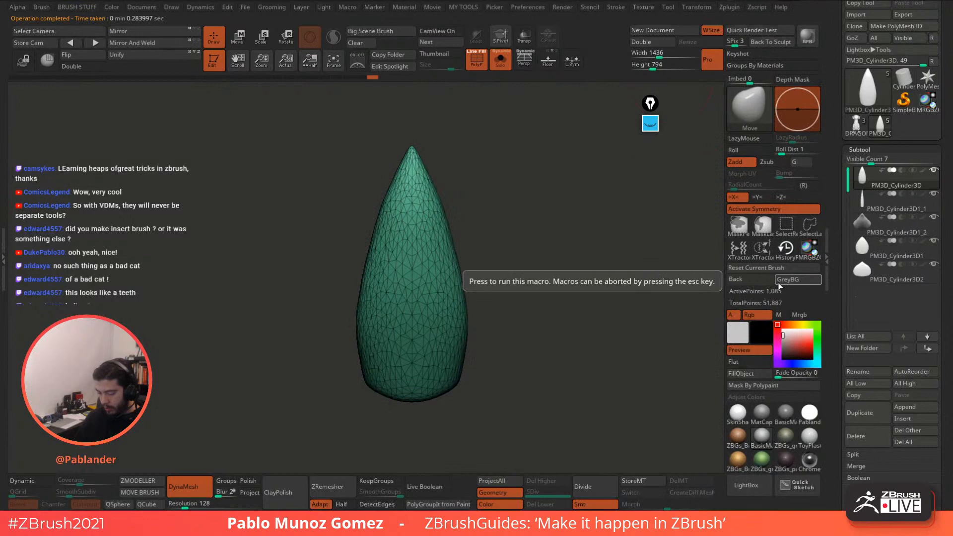
Step: Select the slender spike, then pre-process and decimate it with the same Decimation Master percentage
mouse_move(894, 254)
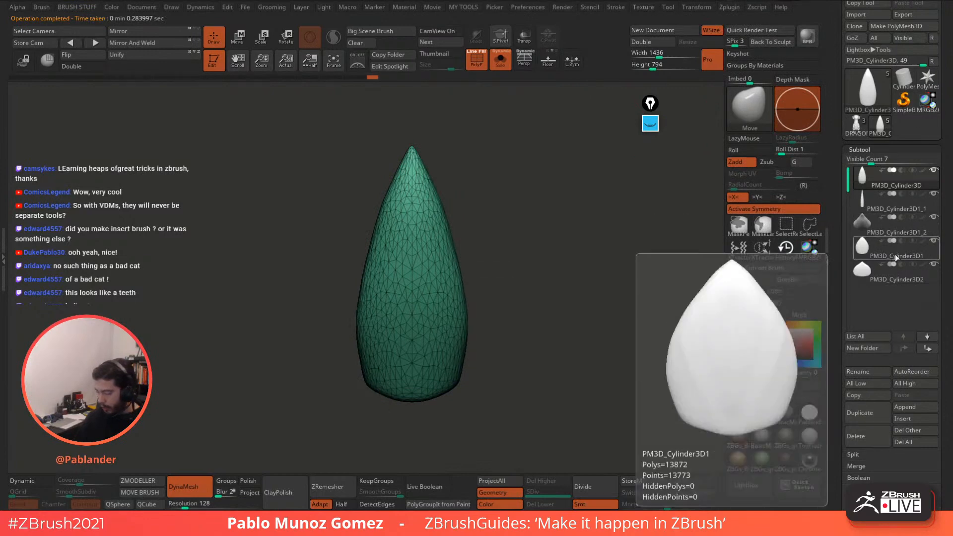
left_click(907, 204)
left_click(703, 9)
mouse_move(733, 11)
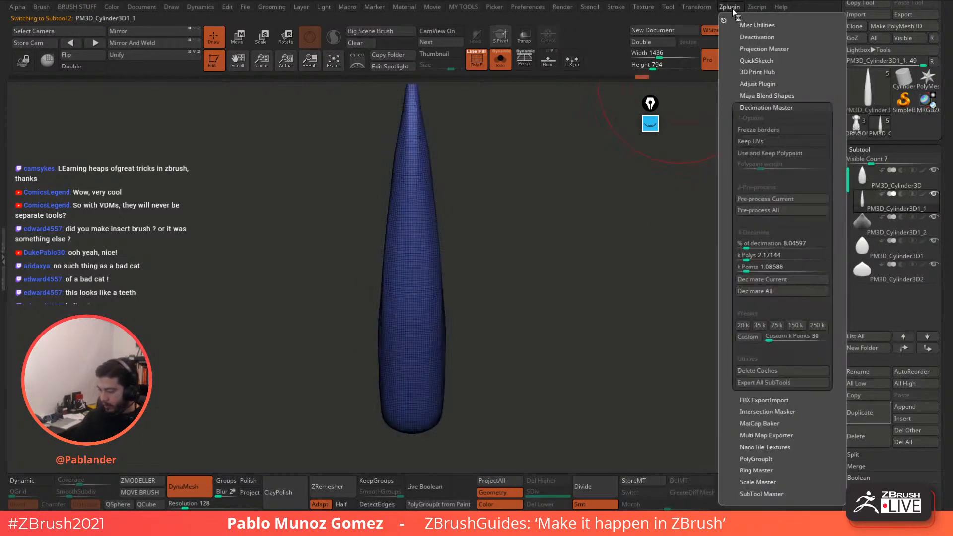
left_click(789, 199)
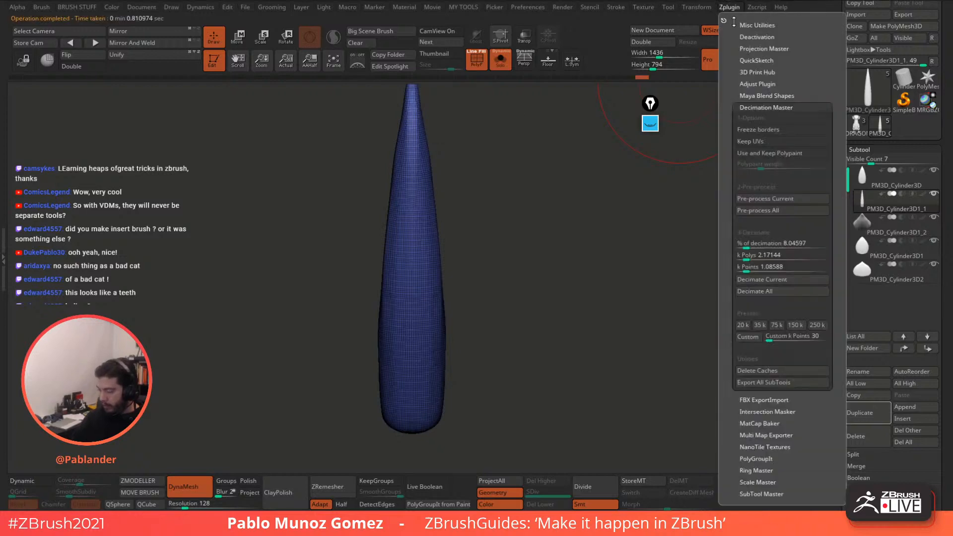
left_click(779, 278)
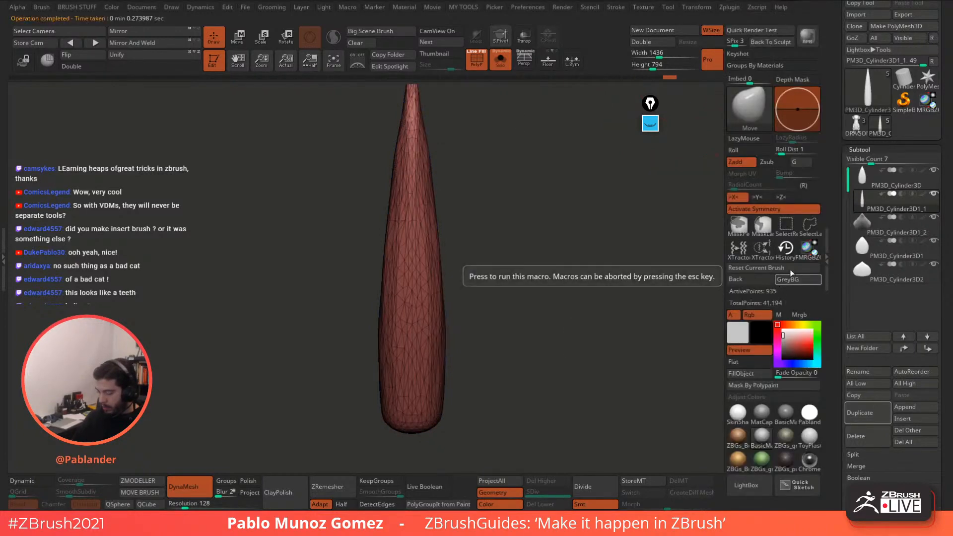
Step: Pre-process and decimate the outward-pointing spike copy with the same percentage
left_click(897, 230)
left_click(731, 10)
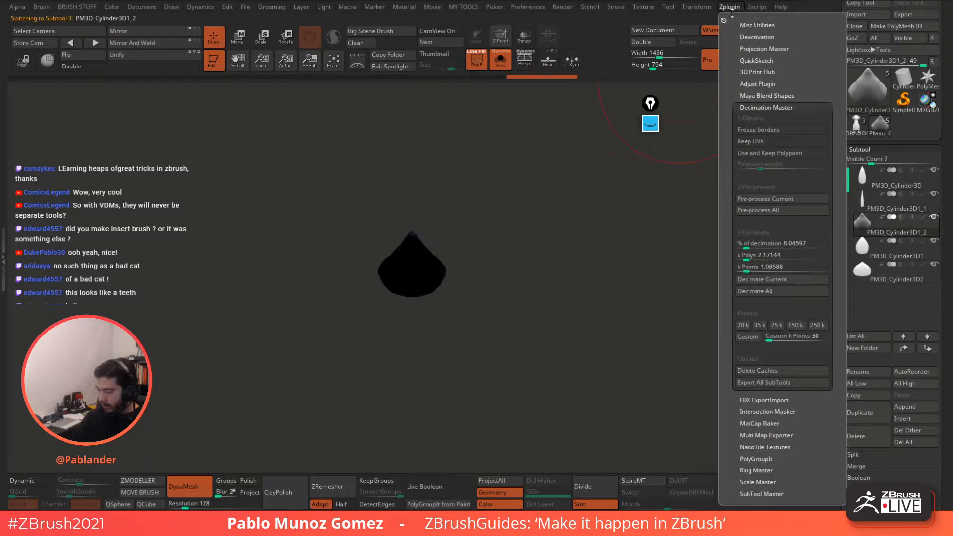
left_click(778, 198)
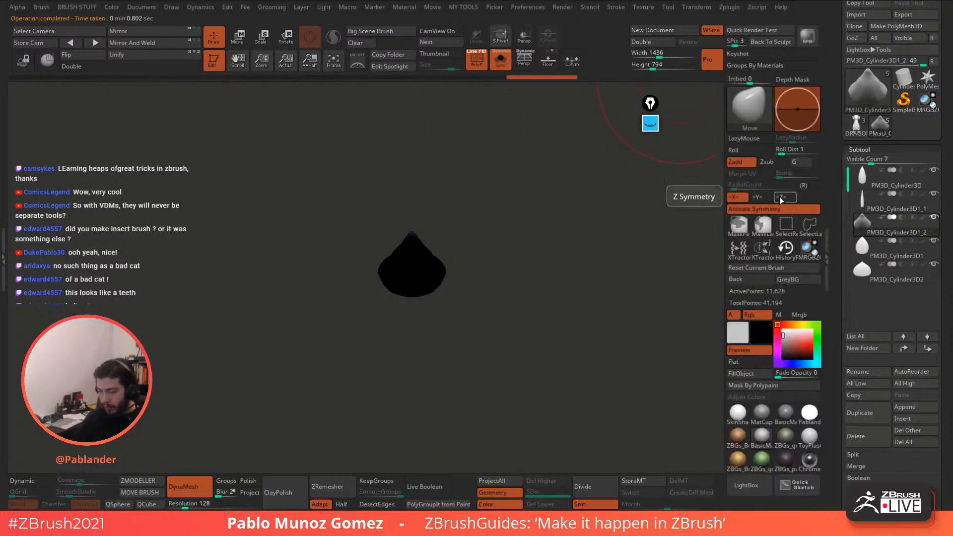
left_click(730, 7)
left_click(781, 279)
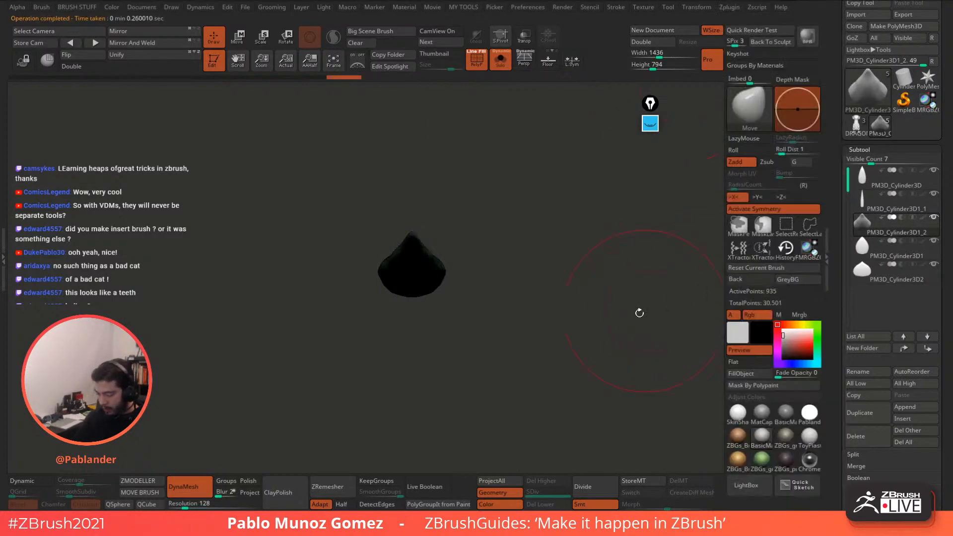
left_click_drag(639, 313, 704, 278)
Step: Pre-process and decimate the broad grooved scale PM3D_Cylinder3D1 with the same percentage
left_click(897, 255)
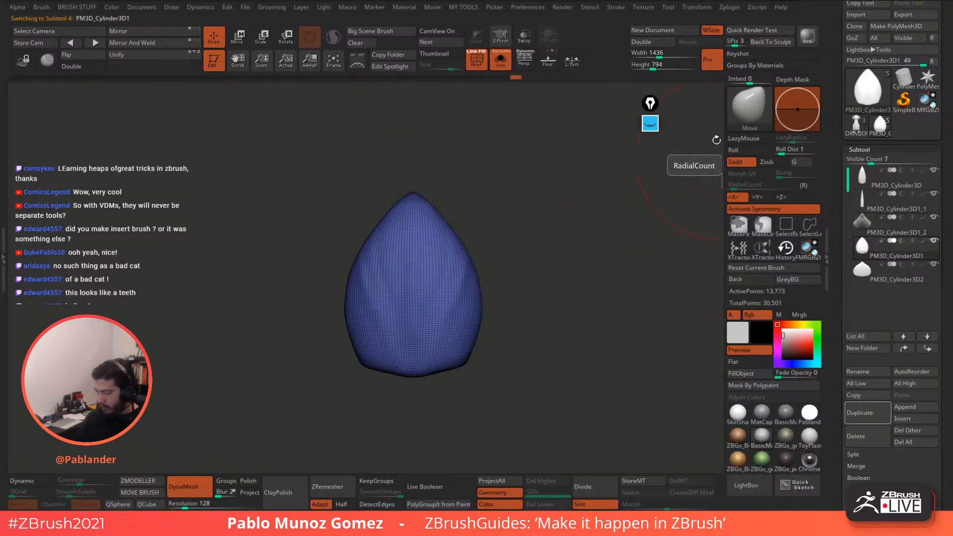
left_click(729, 7)
left_click(782, 200)
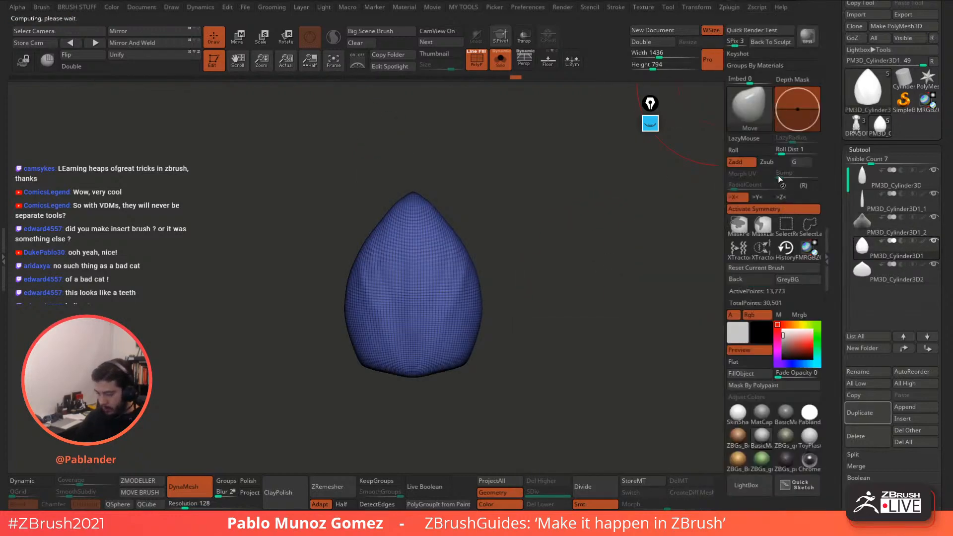
left_click(729, 7)
left_click(786, 280)
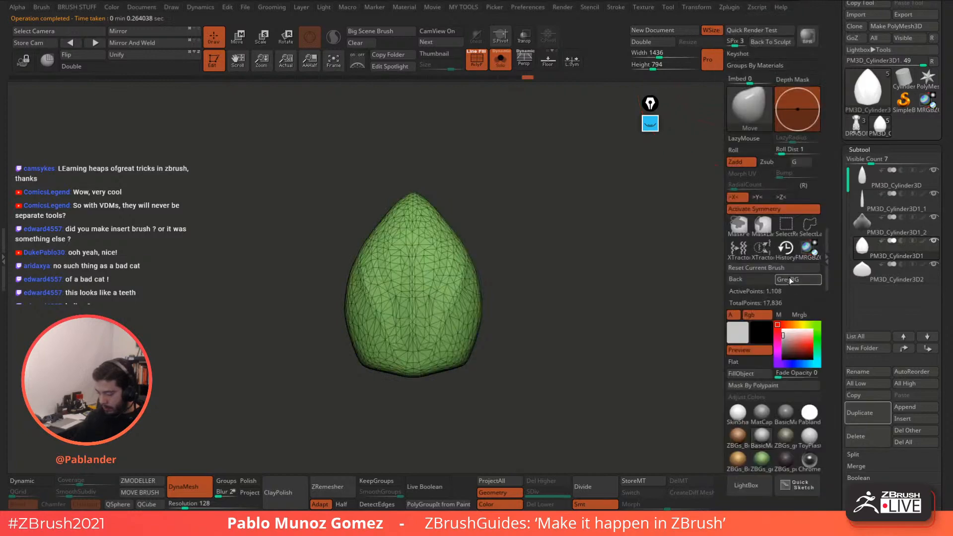
Step: Pre-process and decimate the wide, low scale PM3D_Cylinder3D2 with the same percentage, then show all subtools together
left_click(900, 273)
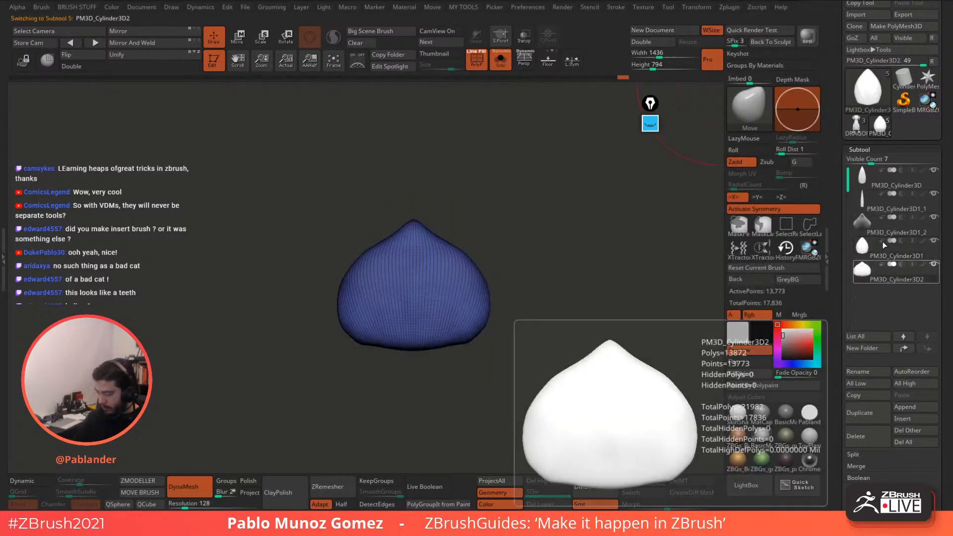
left_click(729, 7)
left_click(785, 199)
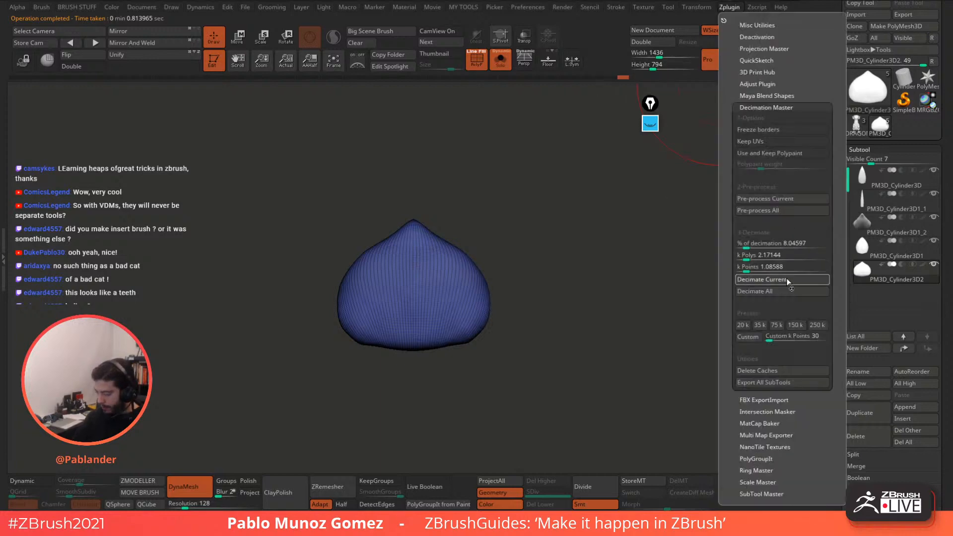
left_click(785, 279)
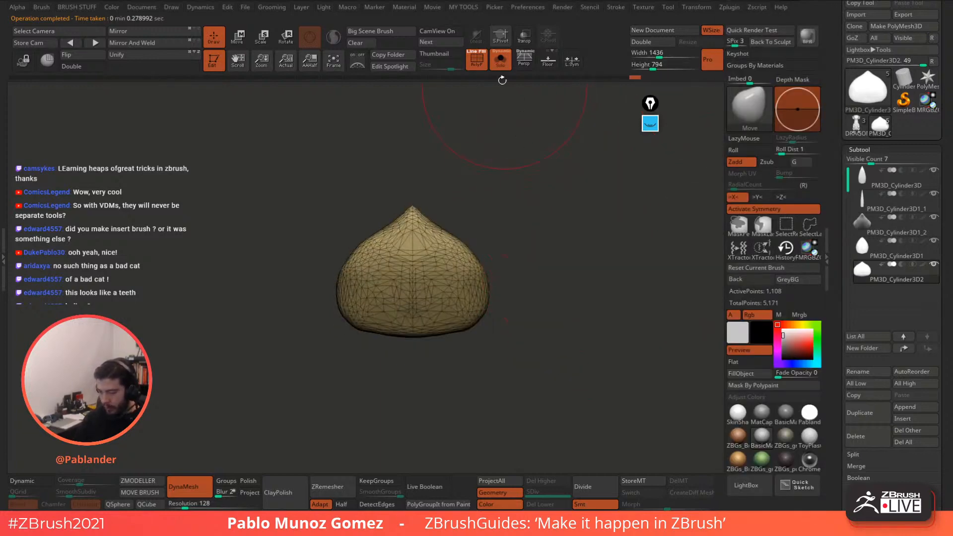
left_click(500, 60)
right_click_drag(524, 245, 555, 221, "ctrl")
right_click(541, 226)
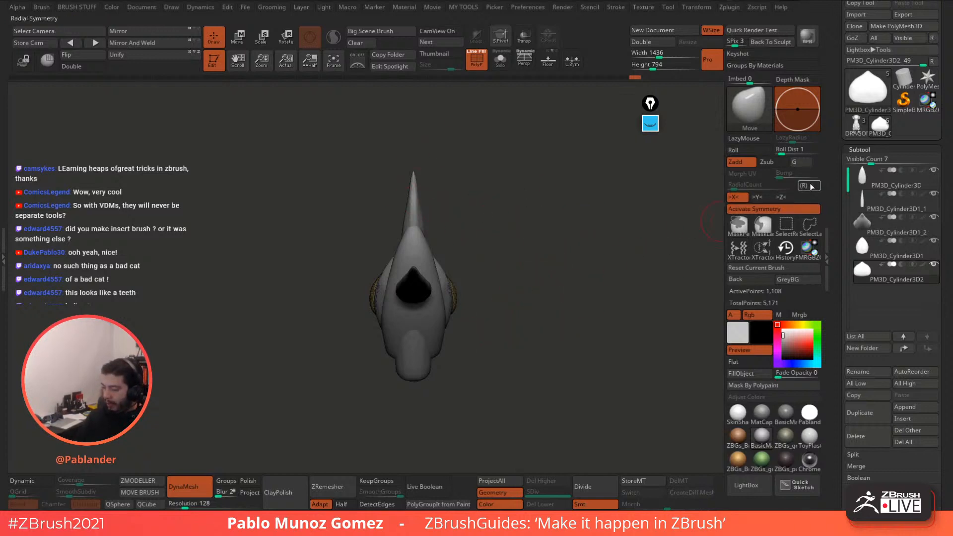
Step: Dock the Brush palette with its configuration restored and create an InsertMultiMesh brush from all subtools
left_click(43, 7)
mouse_move(39, 15)
left_mouse_down()
mouse_move(247, 110)
mouse_move(888, 40)
left_mouse_up()
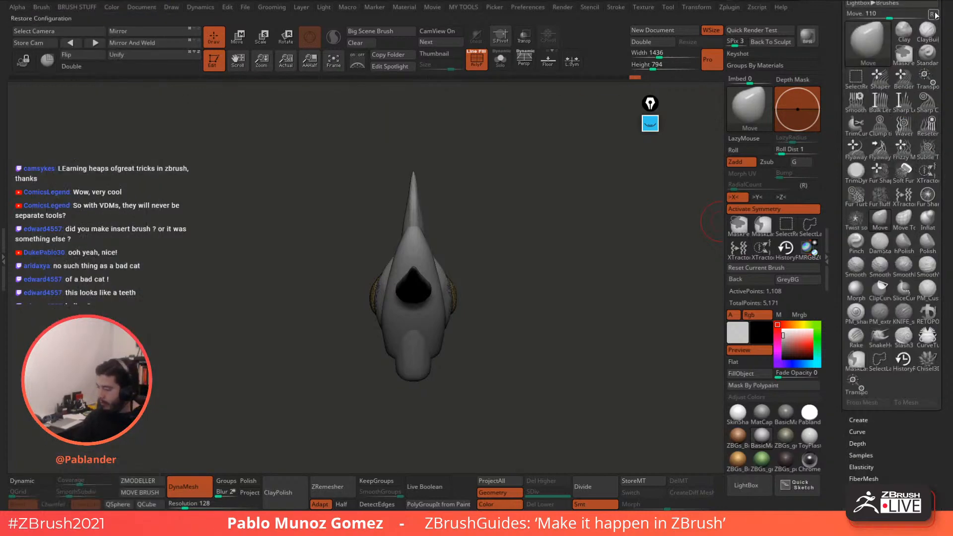
left_click(933, 15)
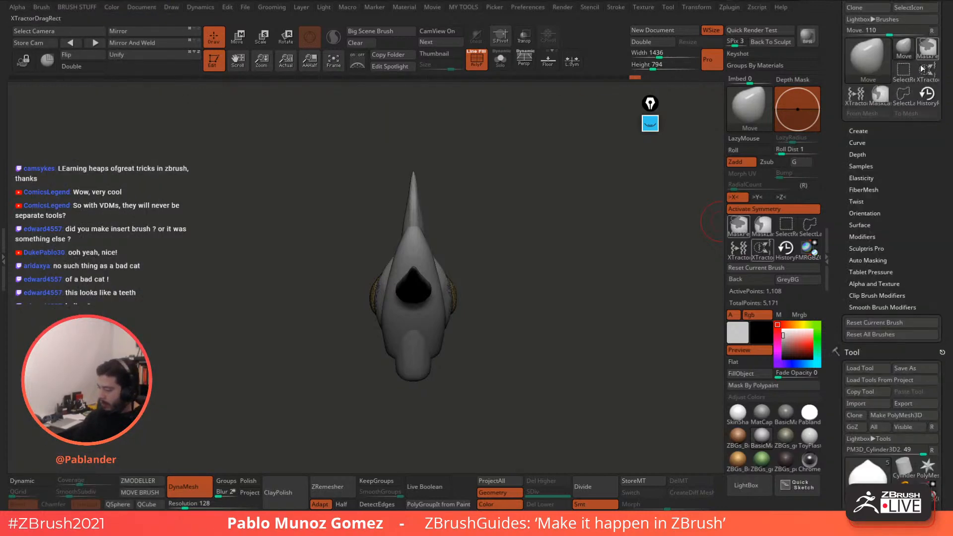
left_click(876, 130)
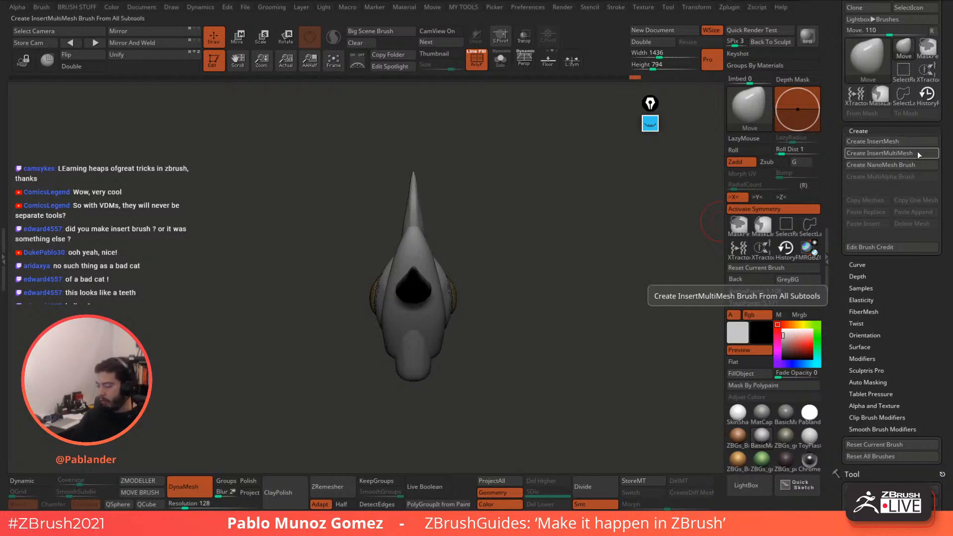
left_click(904, 153)
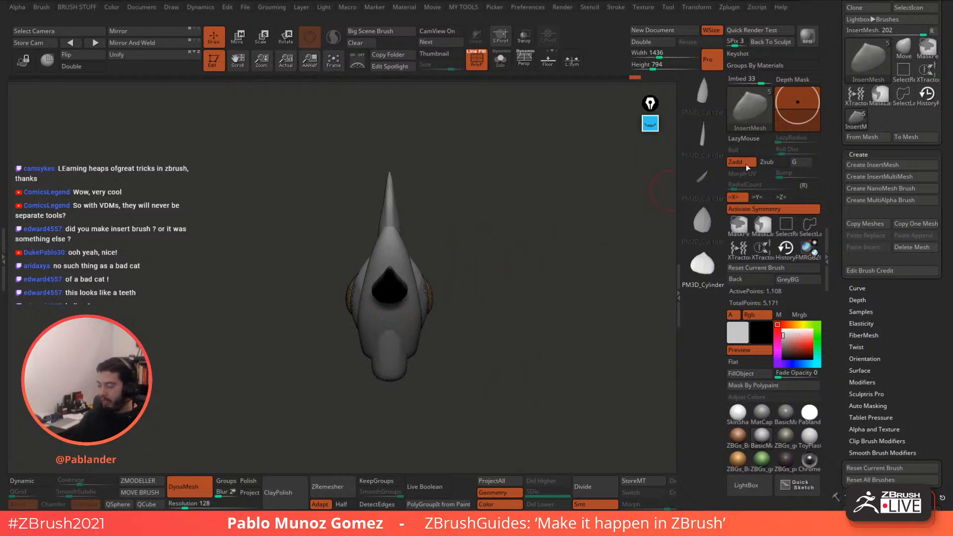
Step: Try the new insert brush by placing three wide scales on the grouped spikes, then undo them
left_click_drag(408, 252, 444, 325)
left_click_drag(411, 342, 444, 375)
left_click_drag(499, 311, 408, 305)
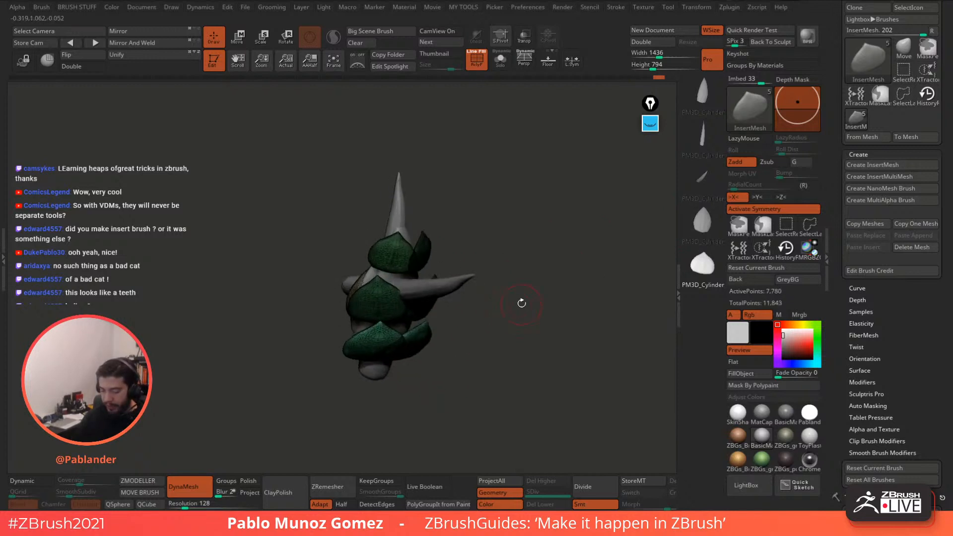
key("ctrl+z")
key("ctrl+z")
key("ctrl+z")
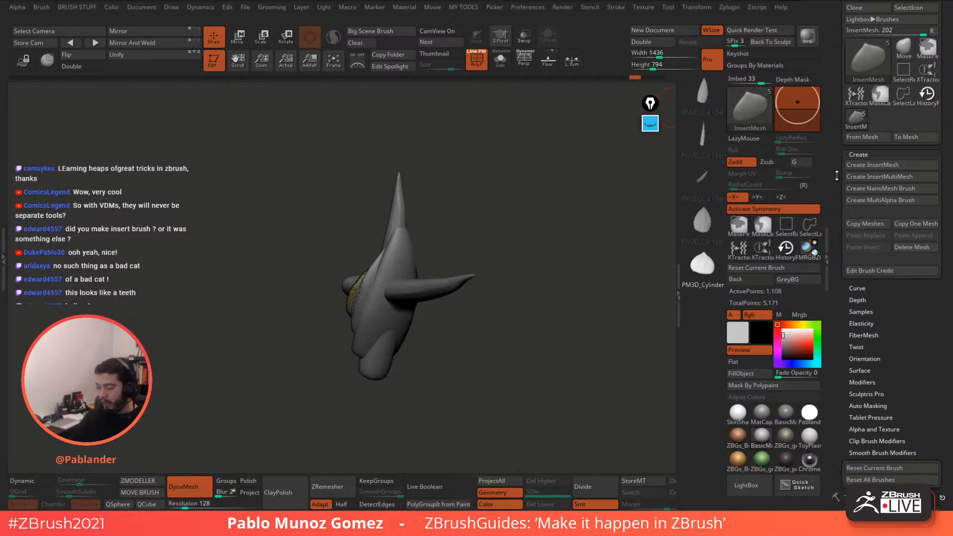
Step: Switch to the DRAGONRATSNAKE creature, hide its wireframe and frame the head for placing details
scroll(834, 165, "up", 2)
left_click(940, 6)
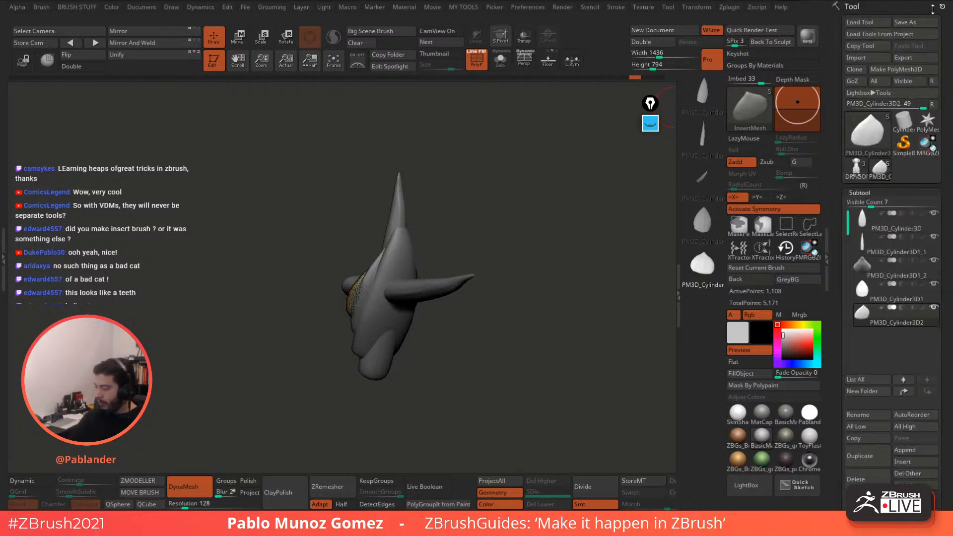
left_click_drag(530, 243, 428, 268)
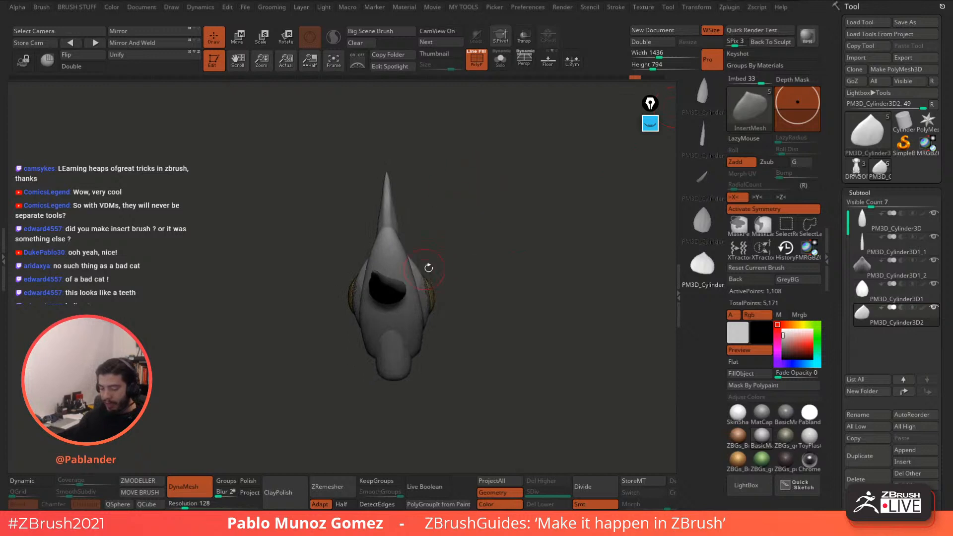
left_click_drag(514, 240, 540, 242)
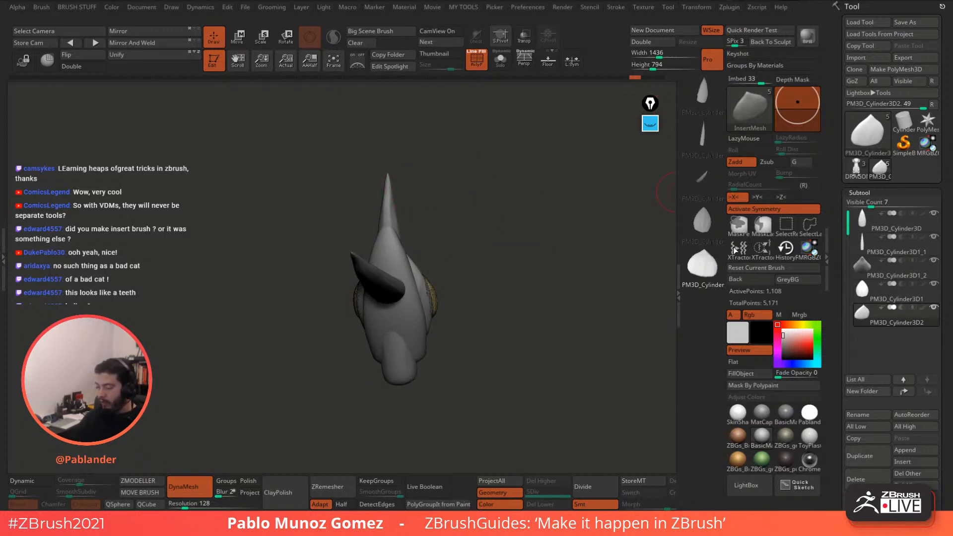
left_click(859, 171)
left_click_drag(492, 280, 468, 274)
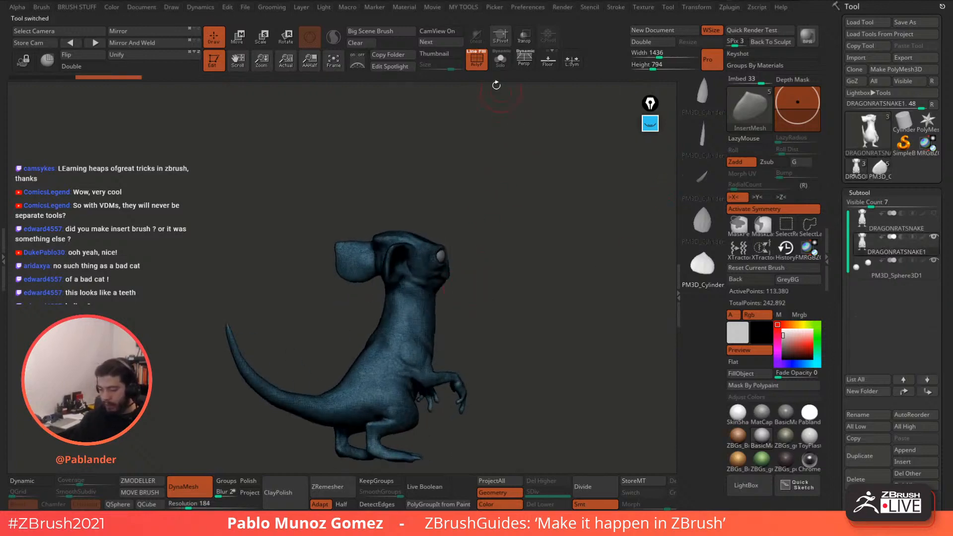
left_click_drag(536, 215, 521, 241)
right_click_drag(522, 240, 428, 250)
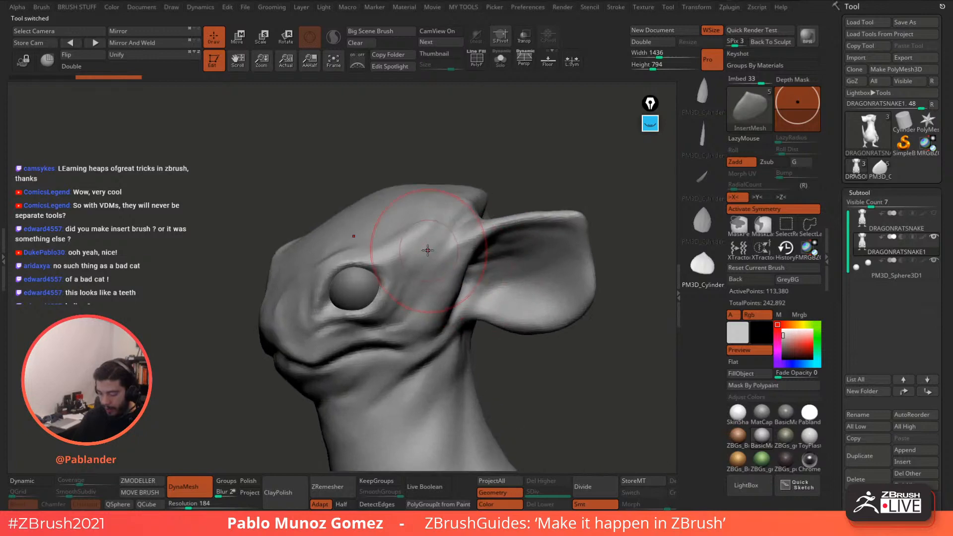
Step: Set the wide scale's Imbed to -4, using trial placements on the side of the creature's head
left_click_drag(420, 257, 442, 278)
right_click_drag(449, 300, 524, 272)
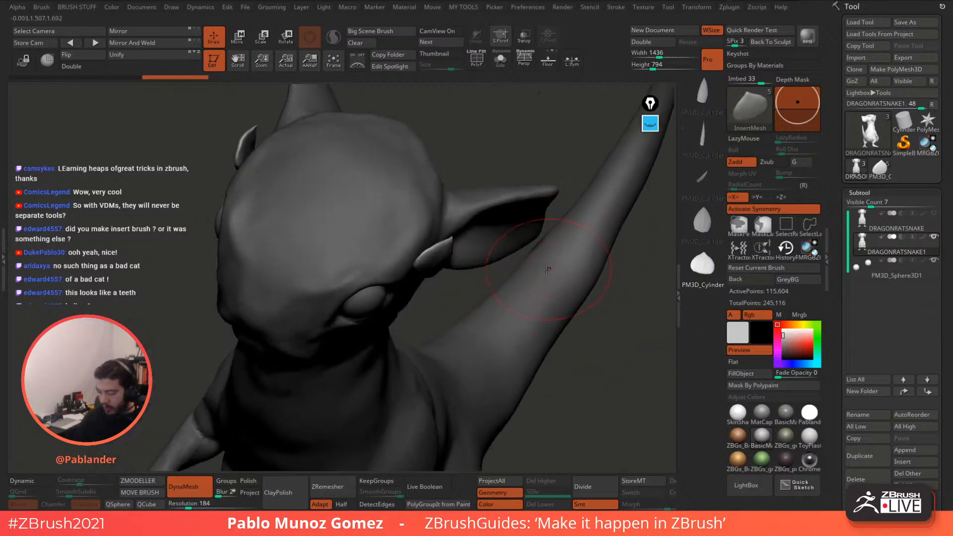
key("ctrl+z")
left_click_drag(796, 104, 786, 112)
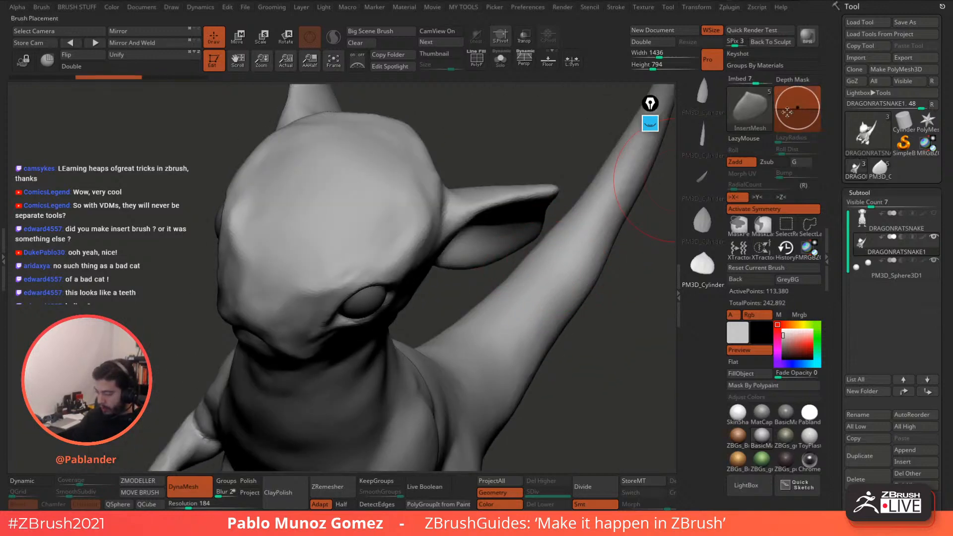
right_click_drag(410, 276, 404, 238)
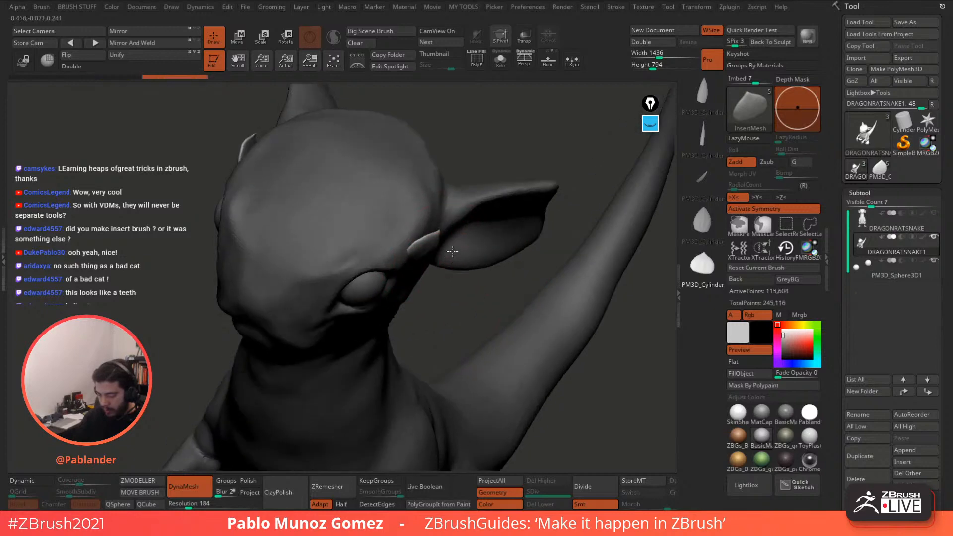
left_click_drag(371, 207, 408, 230)
key("ctrl+z")
left_click_drag(796, 106, 797, 110)
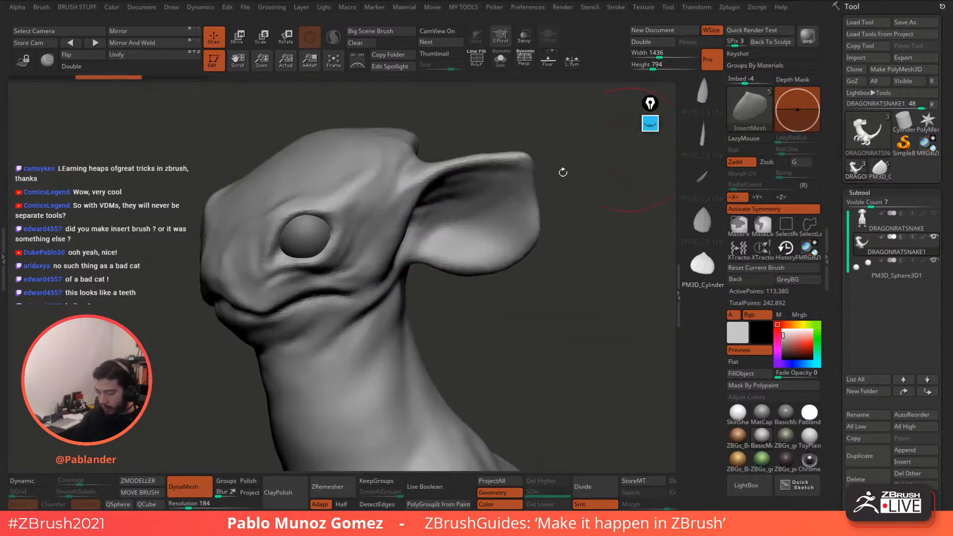
Step: Try two overlapping wide scales above the creature's eye, then undo the placements
left_click_drag(379, 206, 348, 204)
left_click_drag(453, 301, 467, 315)
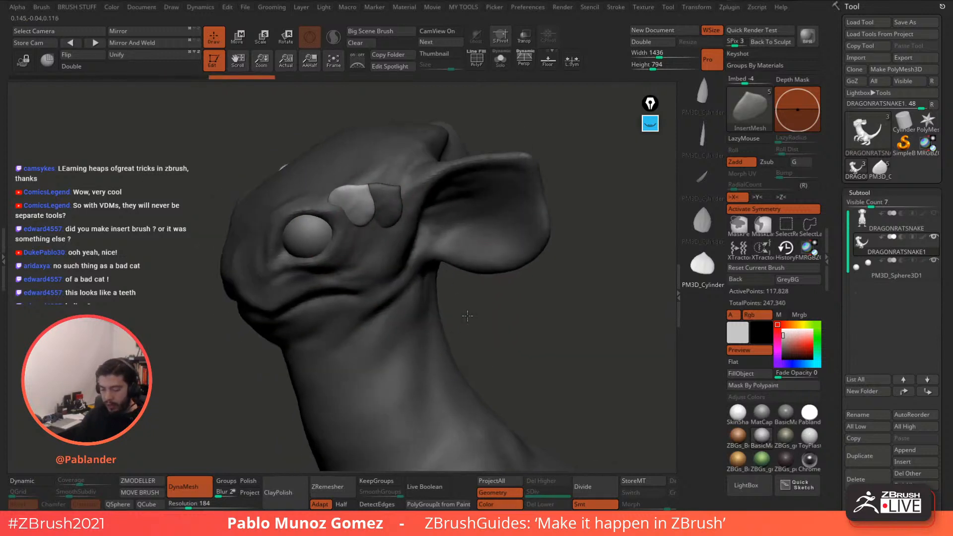
key("ctrl+z")
key("ctrl+z")
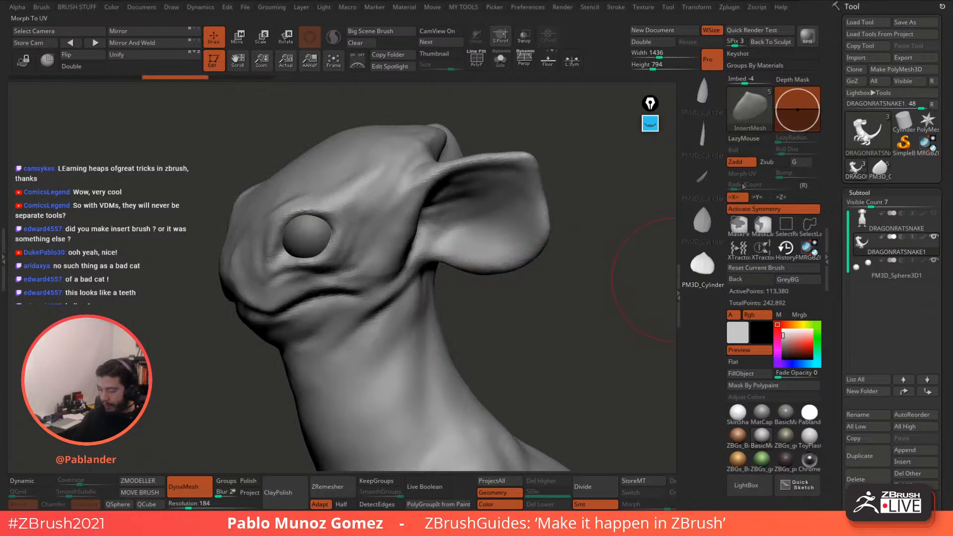
key("ctrl+z")
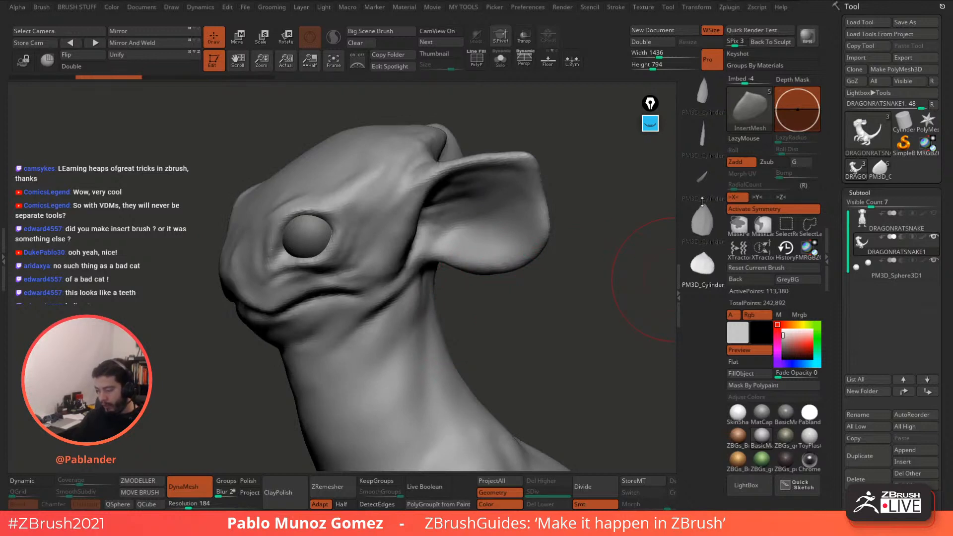
Step: Choose the fourth brush mesh, the broad grooved scale, and set its Imbed to -11 using trial placements behind the eye
left_click(703, 222)
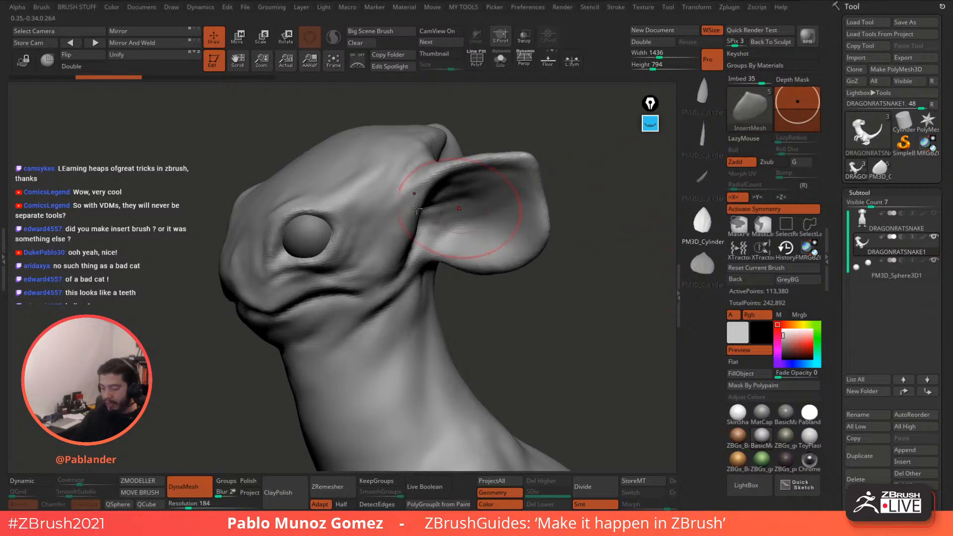
left_click_drag(365, 218, 363, 225)
key("ctrl+z")
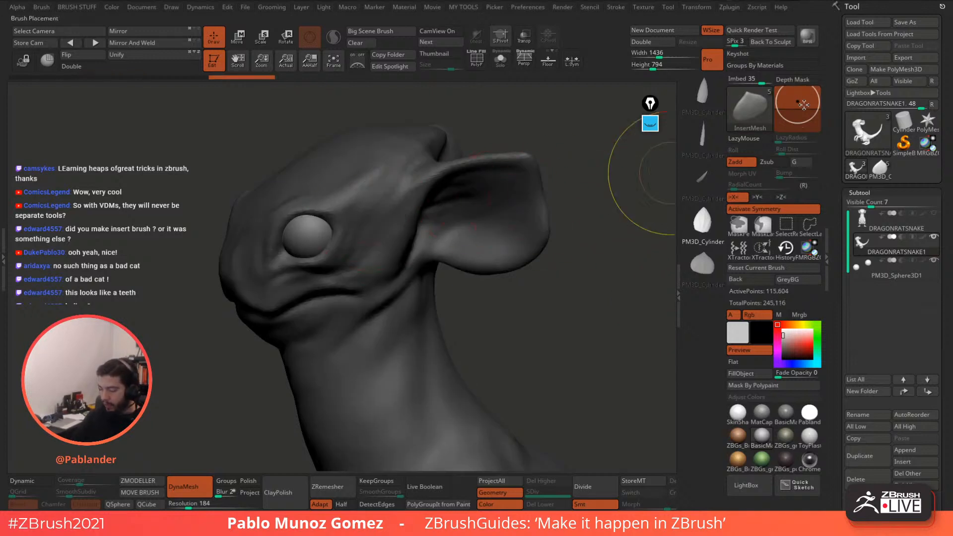
left_click_drag(799, 102, 798, 110)
left_click_drag(377, 207, 390, 214)
key("ctrl+z")
key("ctrl+z")
key("ctrl+z")
left_click_drag(797, 107, 797, 111)
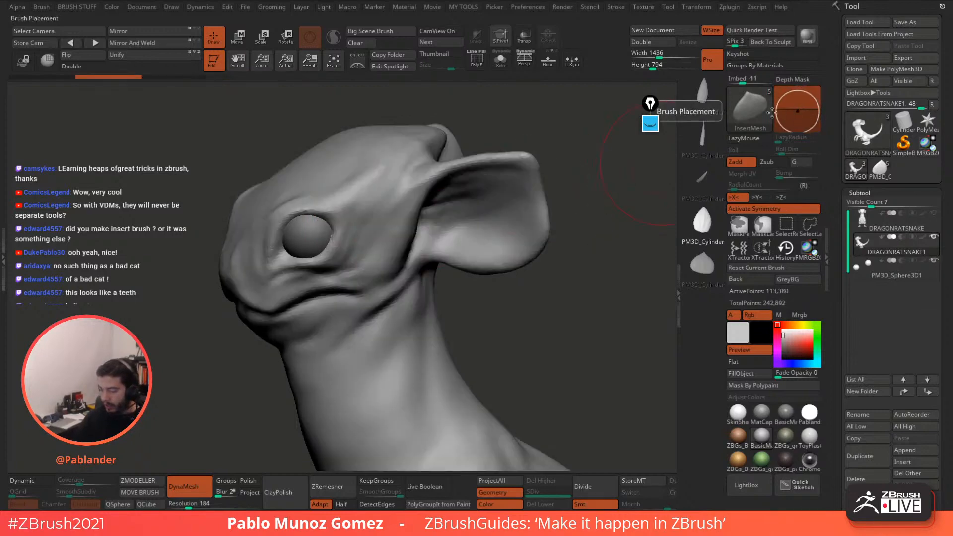
left_click_drag(382, 195, 335, 209)
key("ctrl+z")
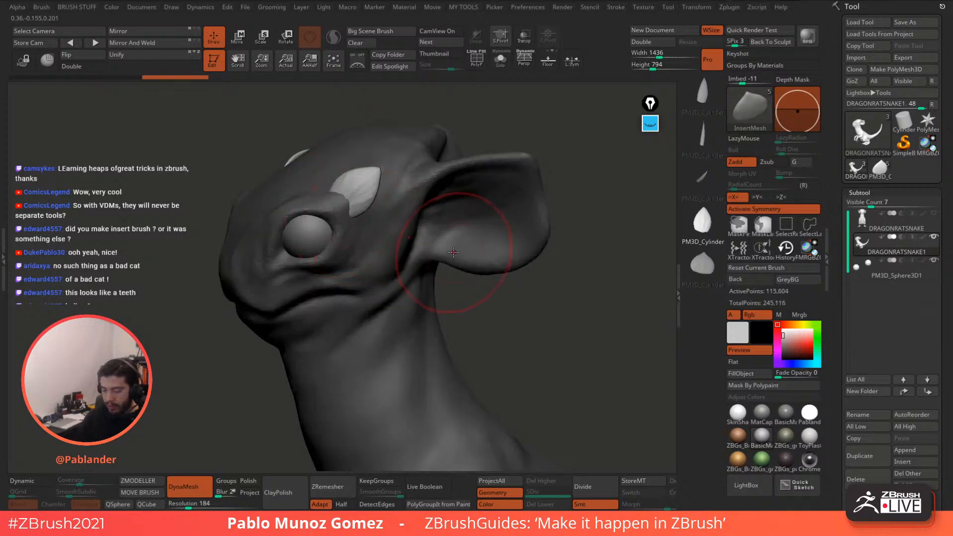
key("ctrl+z")
Step: Choose the outward-pointing spike in the insert brush and set its Imbed to 42 using trial placements on the head
left_click(708, 174)
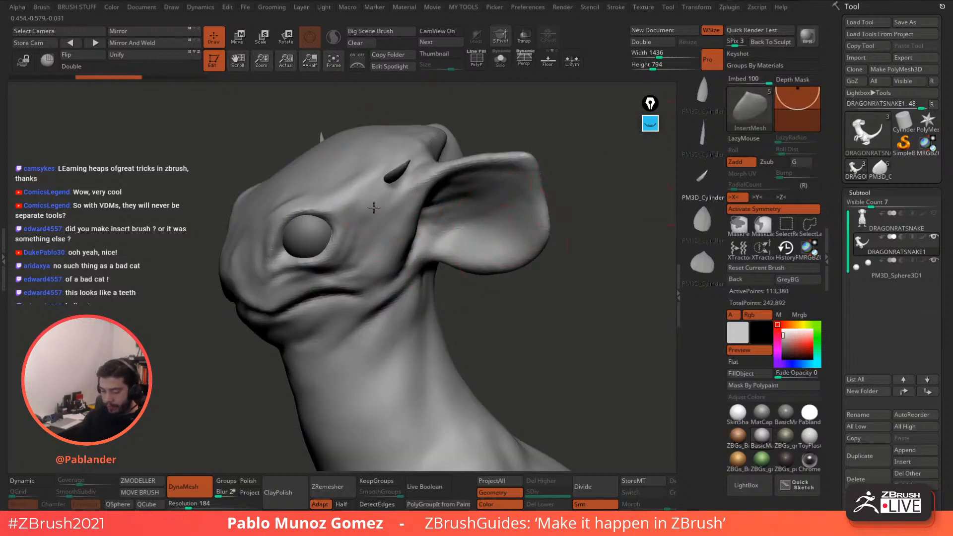
left_click_drag(373, 207, 373, 207)
key("ctrl+z")
left_click_drag(797, 88, 797, 97)
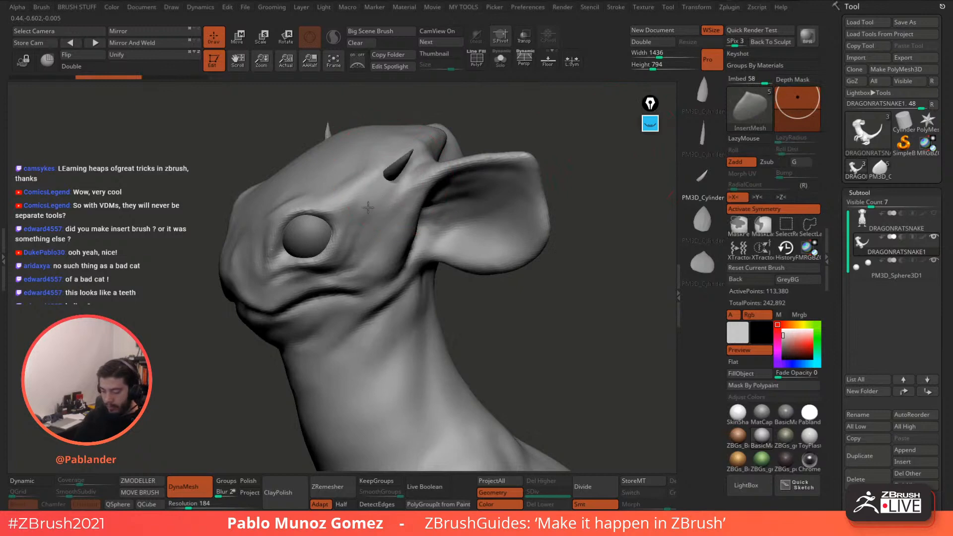
left_click_drag(368, 207, 368, 207)
key("ctrl+z")
left_click_drag(797, 97, 797, 103)
left_click_drag(373, 191, 353, 238)
key("ctrl+z")
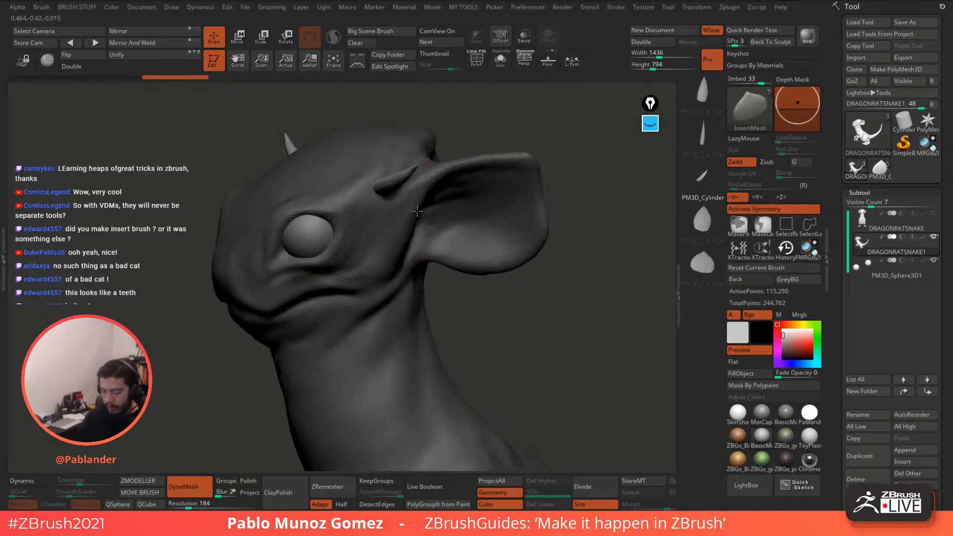
left_click_drag(565, 166, 625, 163)
key("ctrl+z")
left_click_drag(797, 104, 797, 101)
left_click_drag(388, 186, 426, 243)
key("ctrl+z")
Step: Choose the long thin spike in the insert brush and set its Imbed to -6 using trial placements behind the eye
left_click(703, 136)
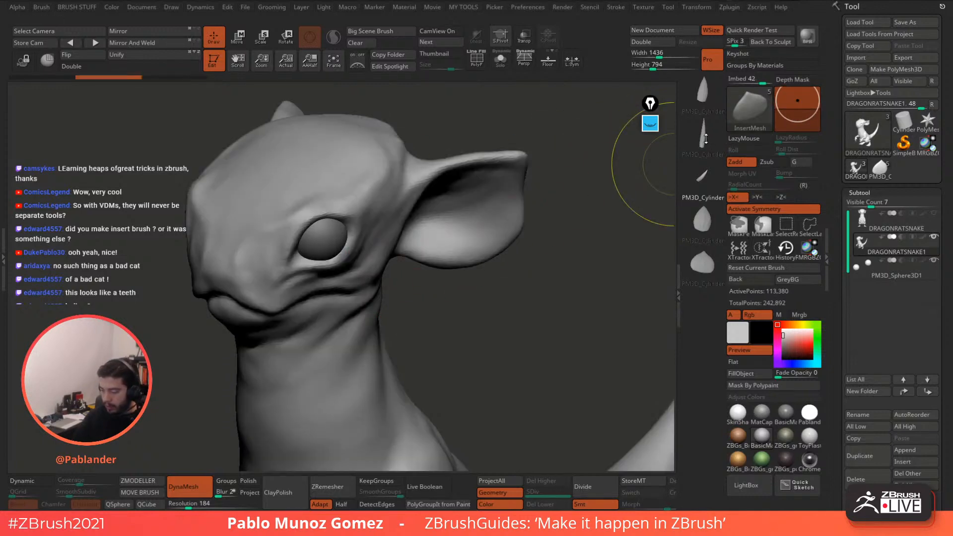
left_click_drag(640, 164, 571, 169)
left_click_drag(336, 213, 333, 217)
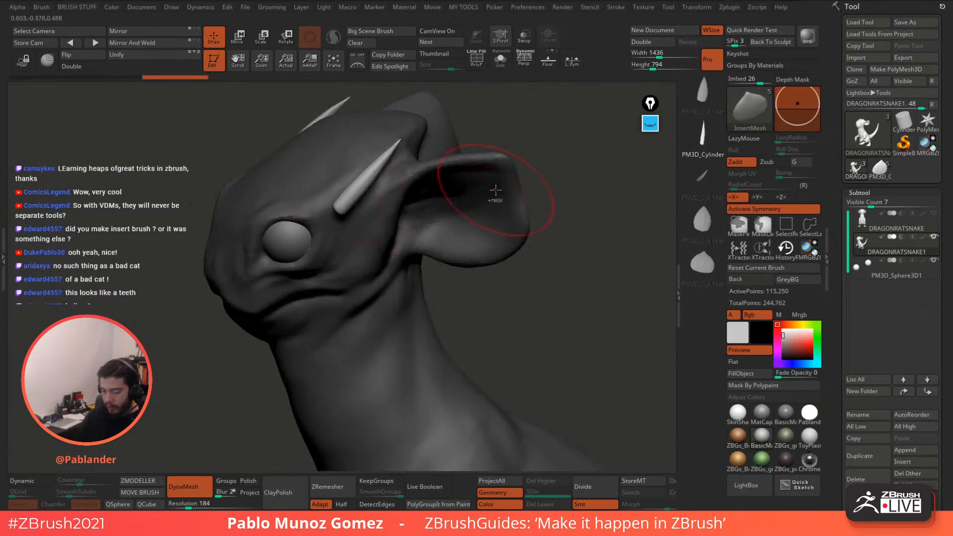
key("ctrl+z")
left_click_drag(797, 103, 797, 108)
left_click_drag(350, 200, 348, 206)
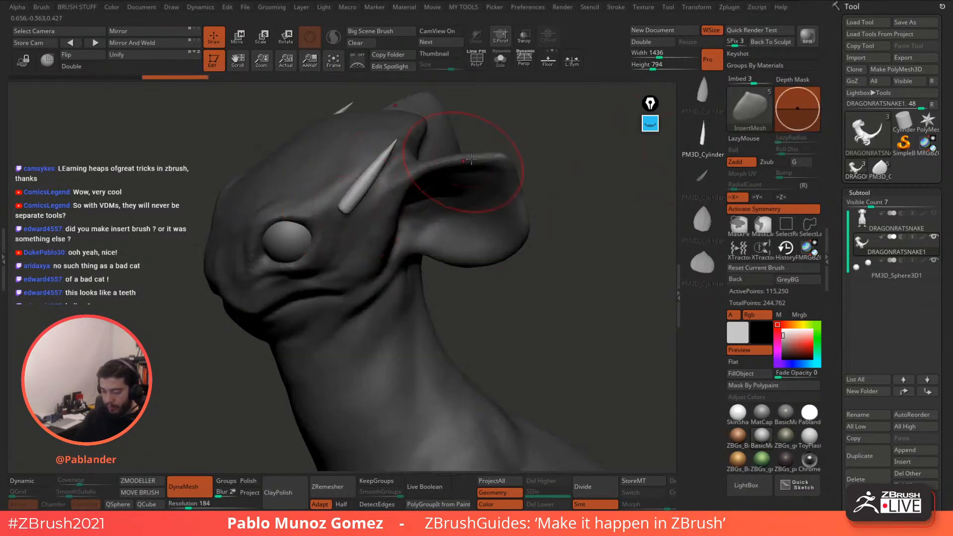
key("ctrl+z")
left_click_drag(796, 108, 797, 112)
left_click_drag(369, 177, 346, 207)
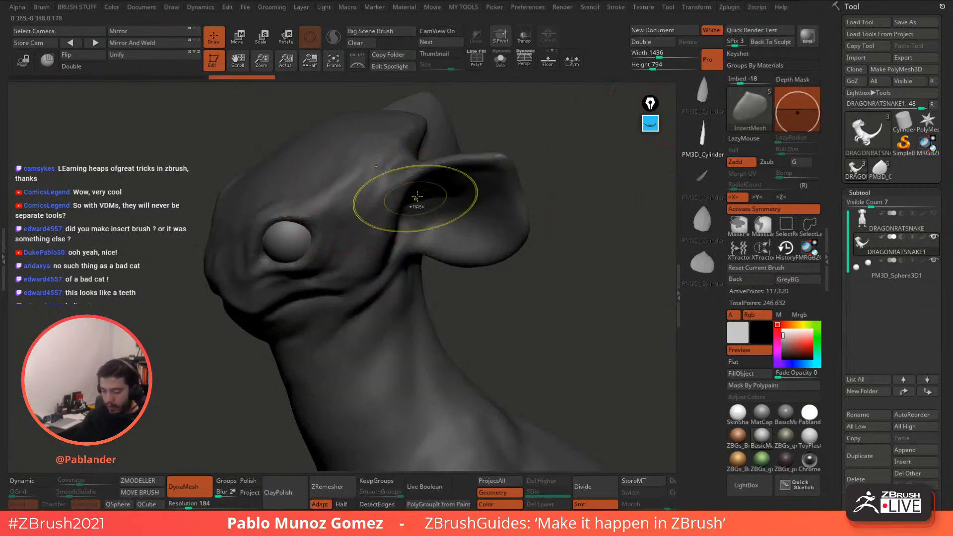
key("ctrl+z")
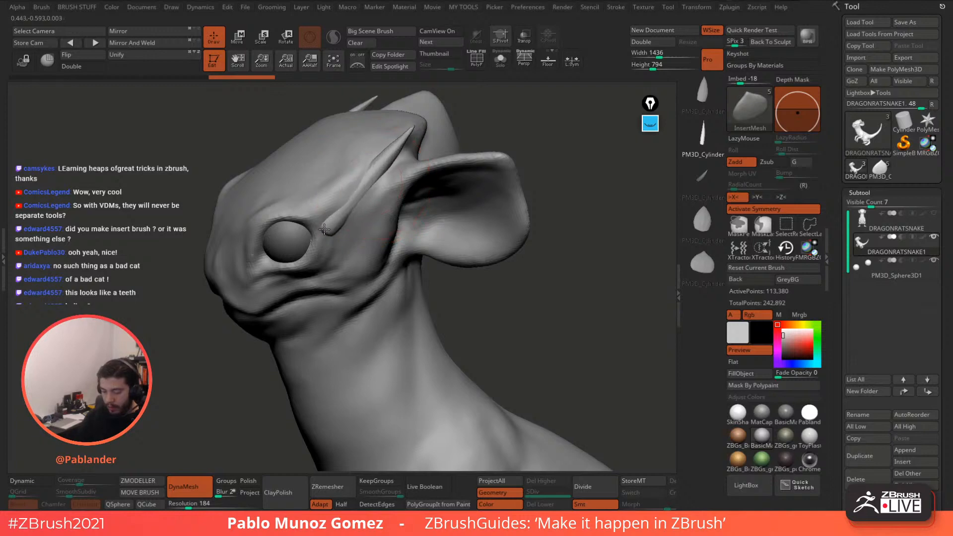
key("ctrl+z")
key("ctrl+z")
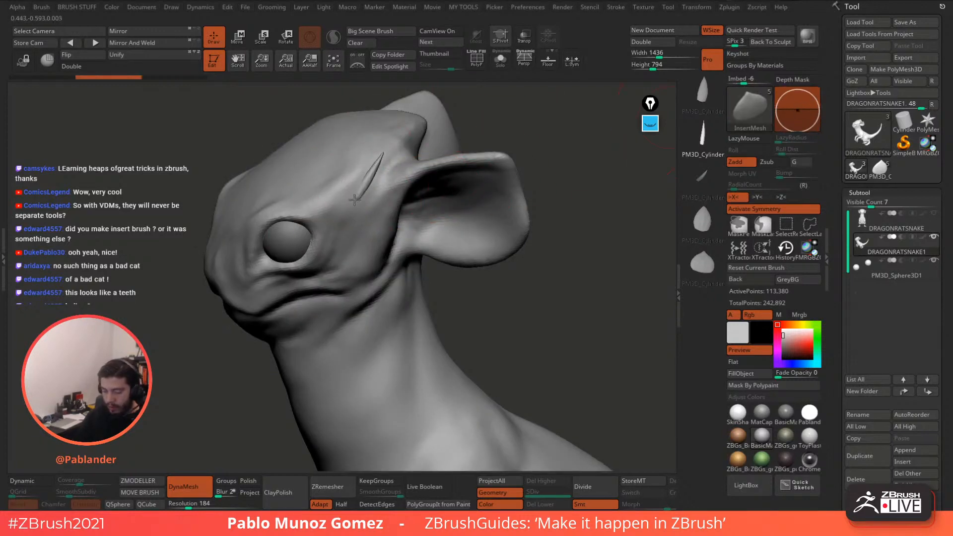
left_click_drag(332, 212, 356, 213)
key("ctrl+z")
Step: Choose the first brush mesh, the wide pointed spike, and set its Imbed to -16 using trial placements behind the eye
left_click(701, 93)
key("ctrl+z")
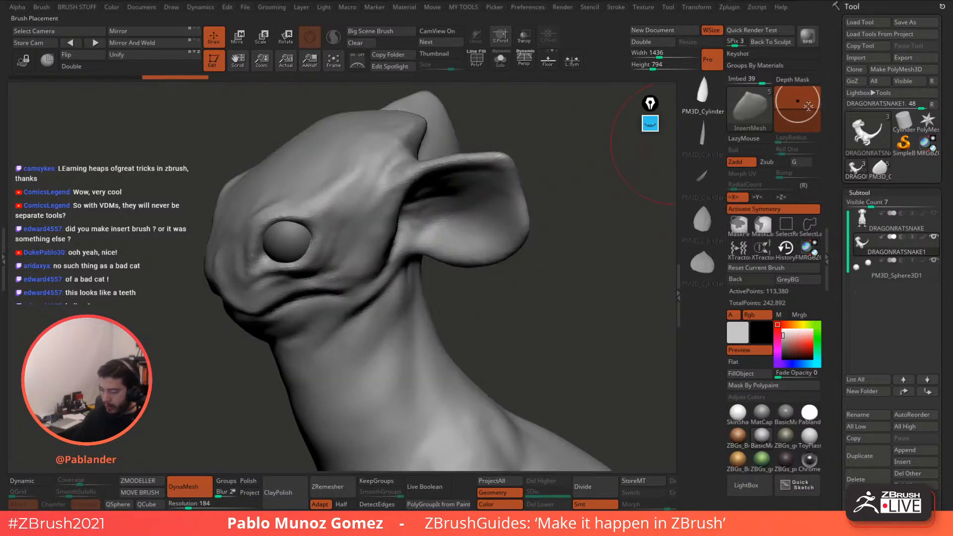
left_click_drag(802, 101, 802, 106)
left_click_drag(350, 204, 348, 211)
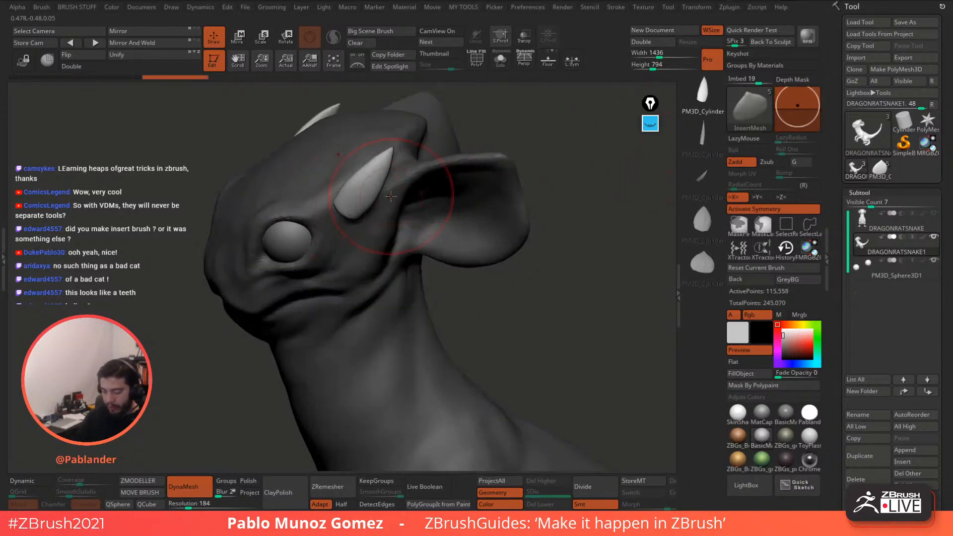
key("ctrl+z")
left_click_drag(799, 105, 799, 110)
left_click_drag(359, 186, 343, 212)
key("ctrl+z")
left_click_drag(797, 108, 797, 114)
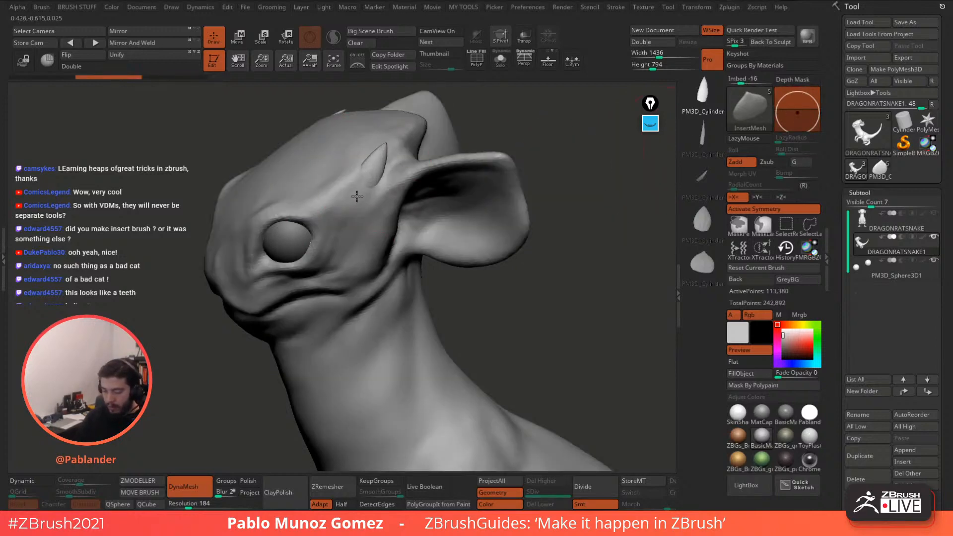
left_click_drag(357, 197, 341, 204)
key("ctrl+z")
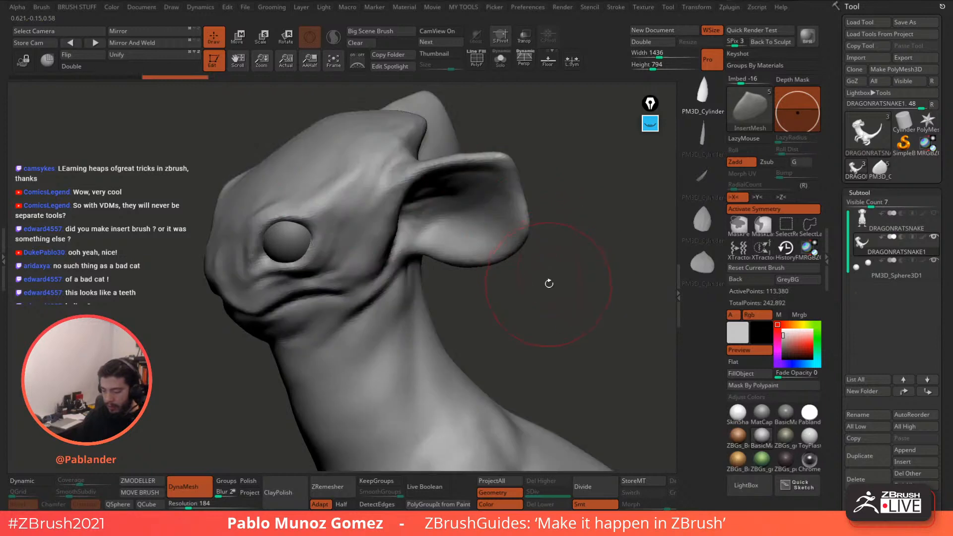
Step: Choose the outward-pointing spike in the insert brush for placement on the back of the creature's head
left_click_drag(549, 283, 606, 254, "alt")
mouse_move(427, 200)
right_mouse_down("alt")
mouse_move(452, 229)
mouse_move(481, 217)
mouse_move(422, 208)
right_mouse_up("alt")
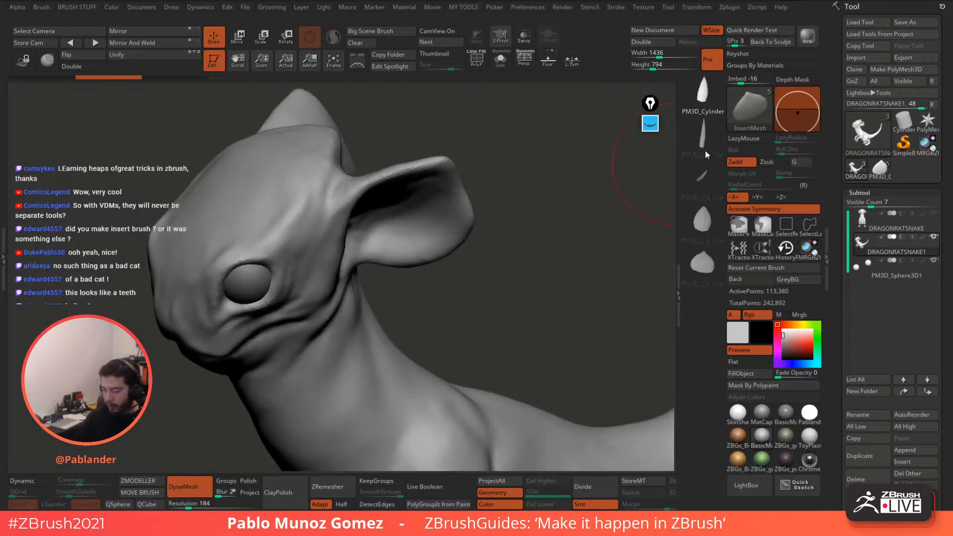
left_click(701, 177)
right_click_drag(563, 205, 417, 244)
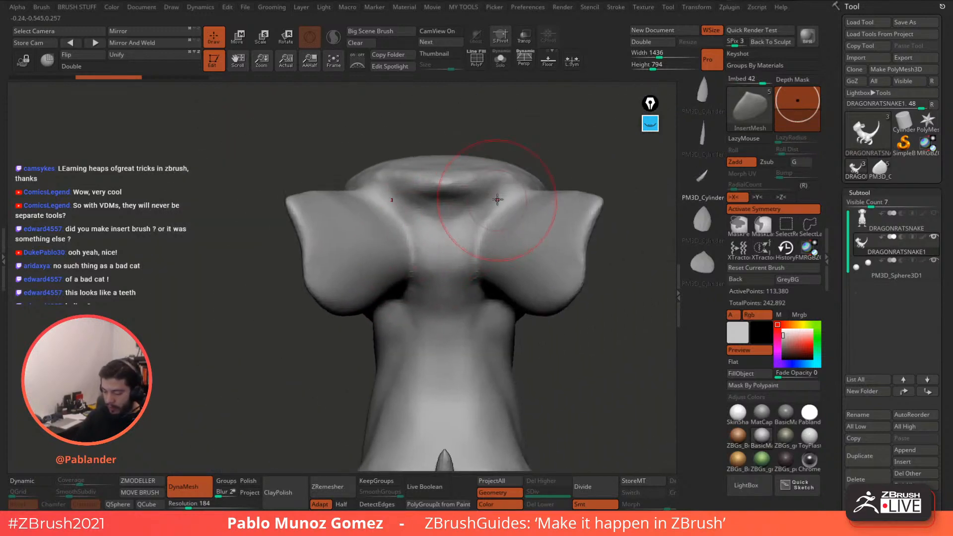
Step: Insert a mirrored pair of long curved spikes at the back of the head, angling them backward above the ears
left_click_drag(503, 184, 591, 137)
right_click_drag(586, 186, 564, 136)
key("w")
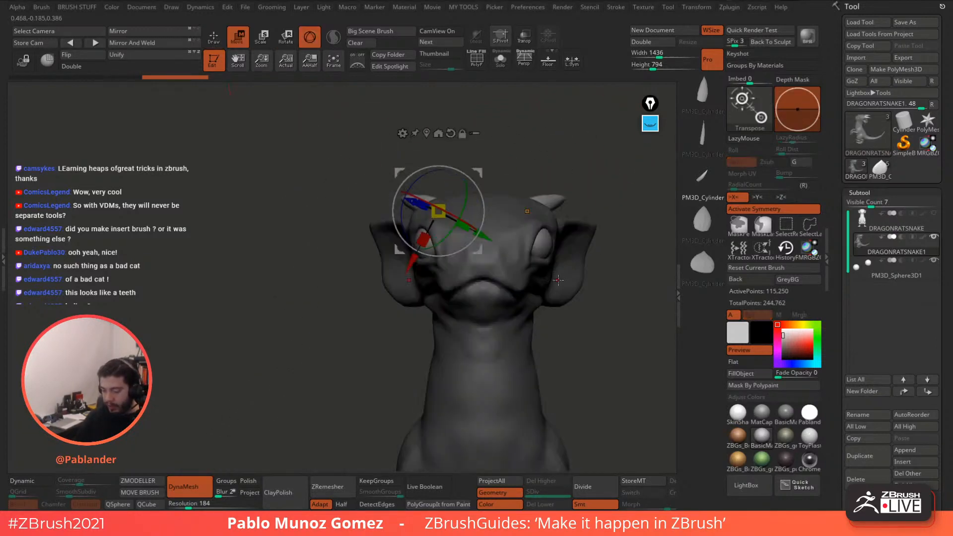
right_click_drag(587, 253, 467, 210)
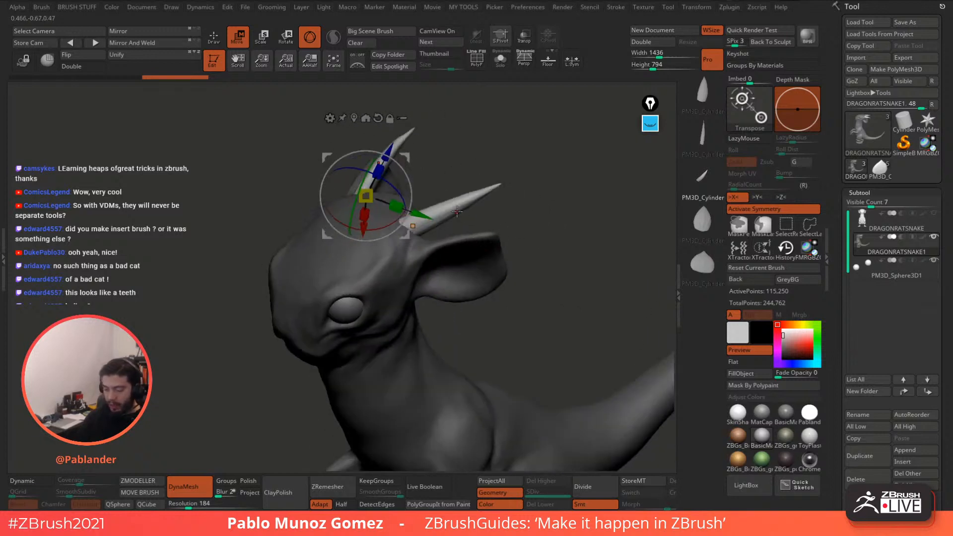
right_click_drag(345, 247, 463, 241)
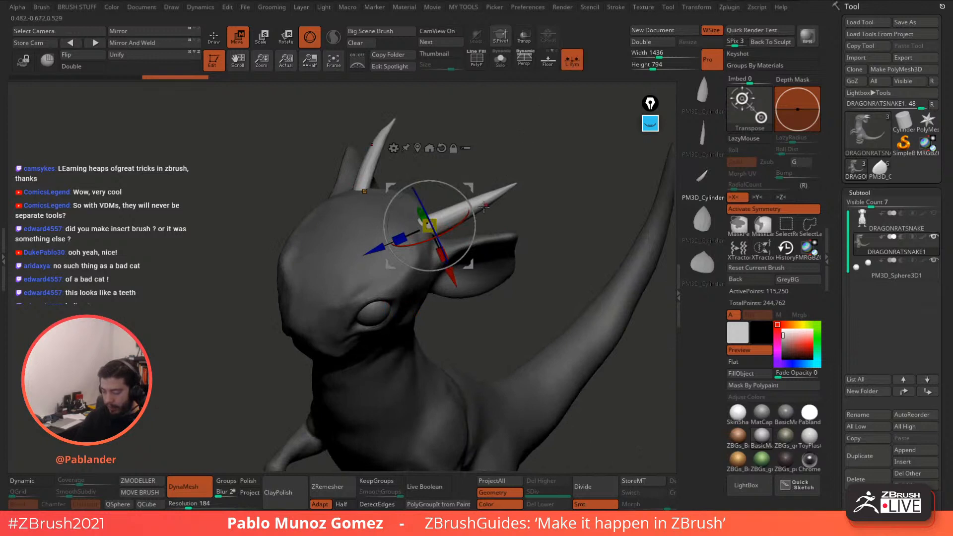
mouse_move(468, 200)
left_mouse_down()
mouse_move(460, 191)
mouse_move(480, 193)
left_mouse_up()
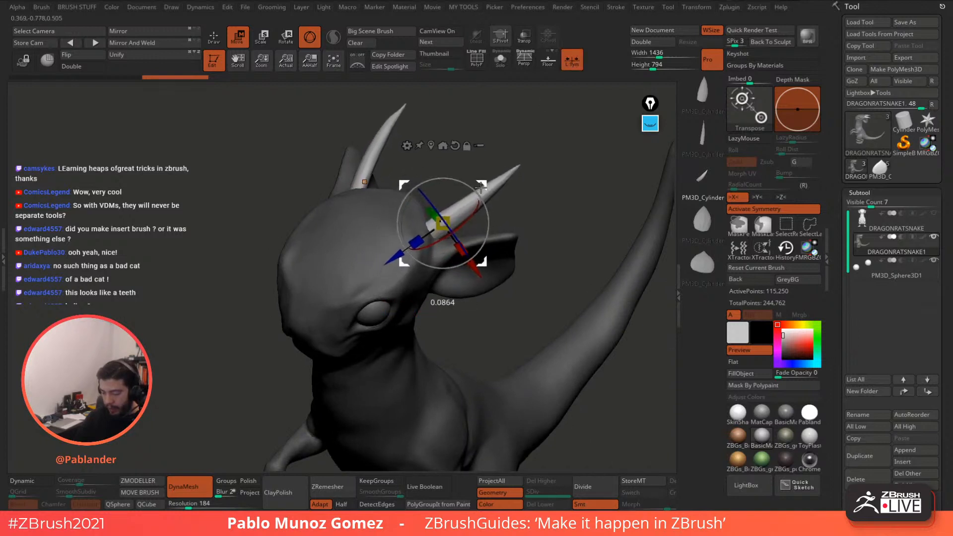
right_click_drag(479, 194, 514, 175)
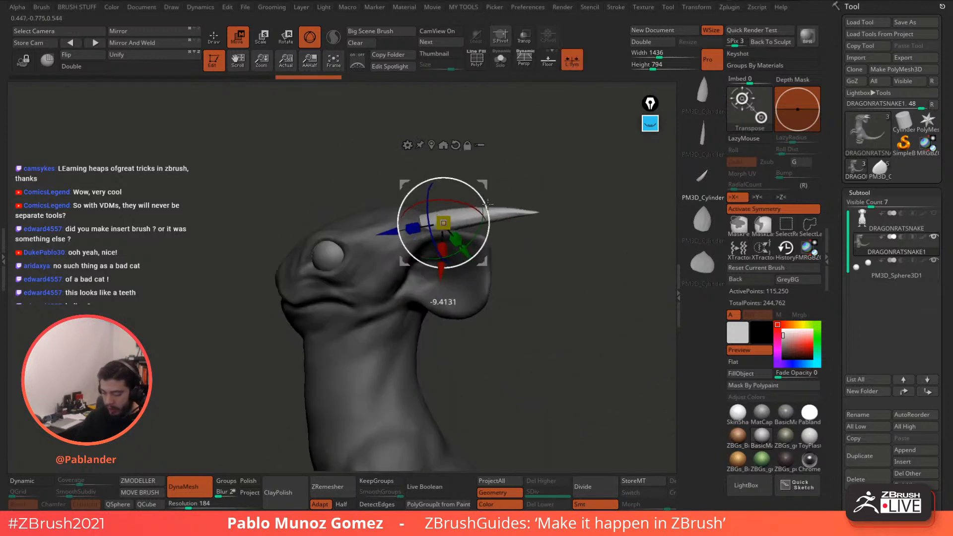
mouse_move(490, 210)
right_mouse_down()
mouse_move(488, 195)
mouse_move(448, 204)
mouse_move(486, 204)
mouse_move(495, 192)
right_mouse_up()
Step: Duplicate the curved spike pair and move and rotate the copies beside the first pair at the back of the head
mouse_move(470, 189)
left_mouse_down("ctrl")
mouse_move(484, 180)
mouse_move(474, 189)
mouse_move(477, 225)
mouse_move(485, 180)
left_mouse_up("ctrl")
left_click_drag(442, 210, 445, 208)
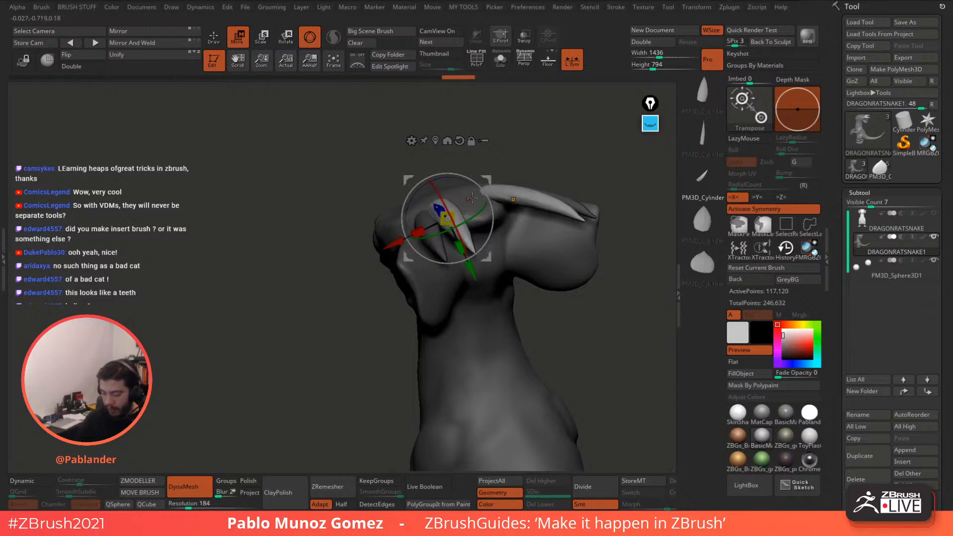
right_click_drag(444, 208, 528, 176)
left_click_drag(527, 175, 523, 178)
mouse_move(588, 150)
right_mouse_down("ctrl")
mouse_move(552, 153)
mouse_move(531, 206)
right_mouse_up("ctrl")
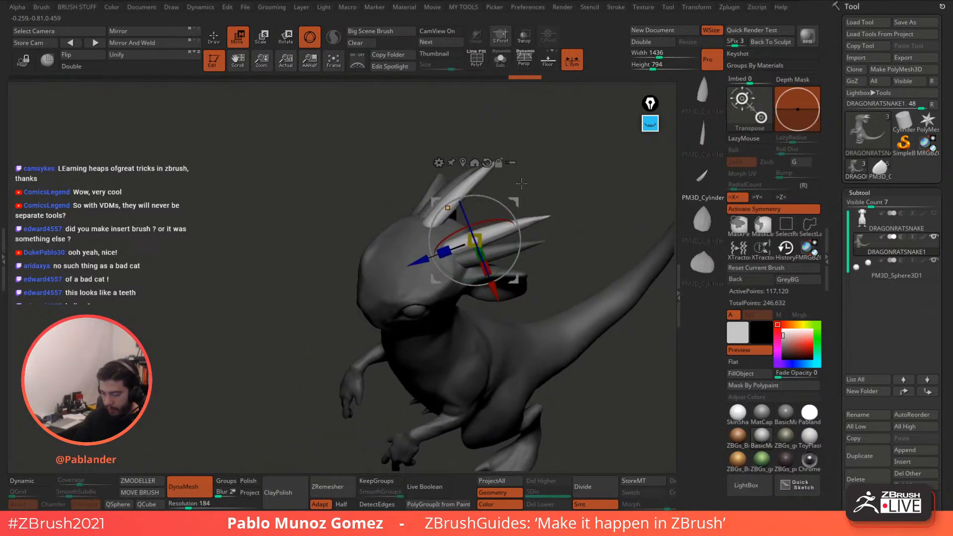
Step: Insert a single curved spike on the centre line at the back of the head and activate its Move gizmo
left_click(213, 38)
mouse_move(496, 233)
right_mouse_down()
mouse_move(493, 191)
mouse_move(466, 207)
mouse_move(471, 239)
right_mouse_up()
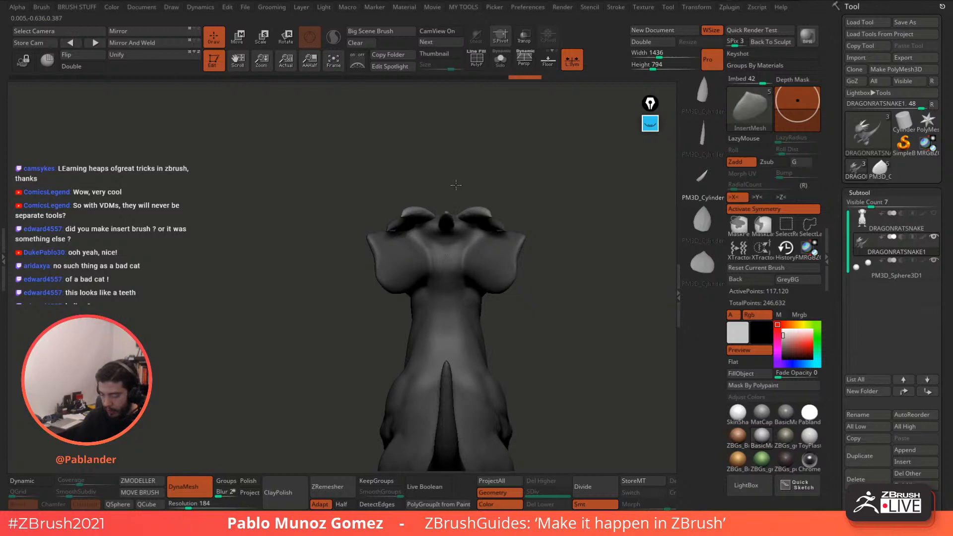
left_click_drag(450, 144, 536, 156)
key("w")
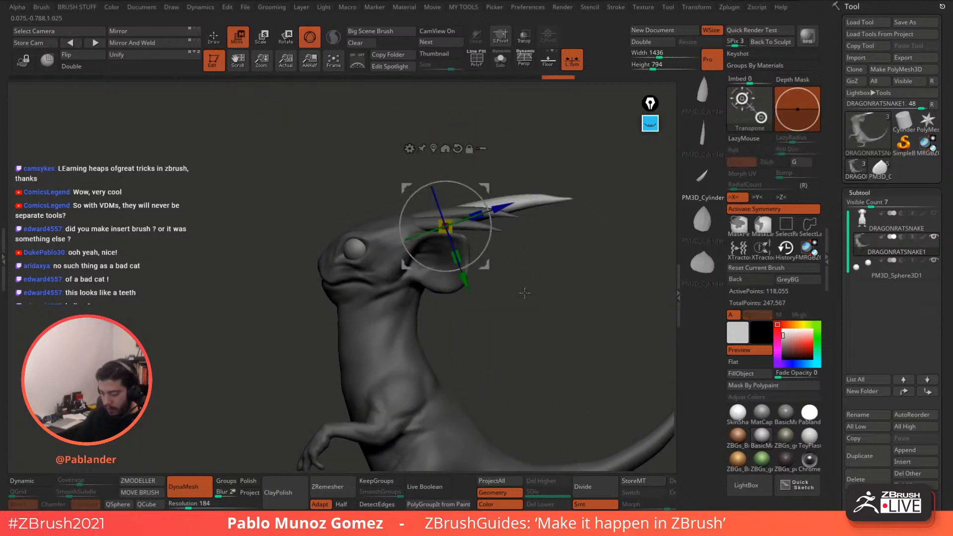
Step: Move and tilt the central spike so it points backward between the two side spike groups
left_click_drag(527, 246, 548, 256, "alt")
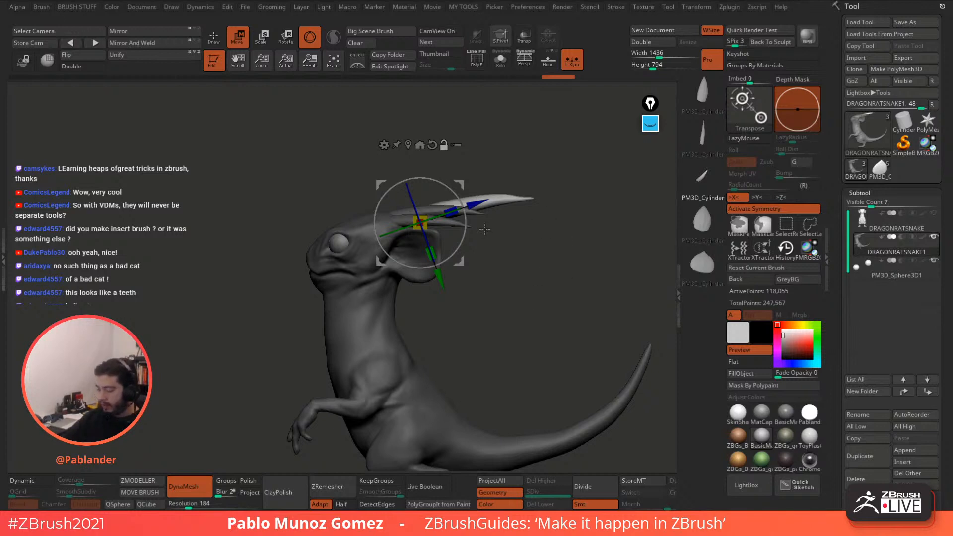
left_click_drag(553, 233, 560, 235)
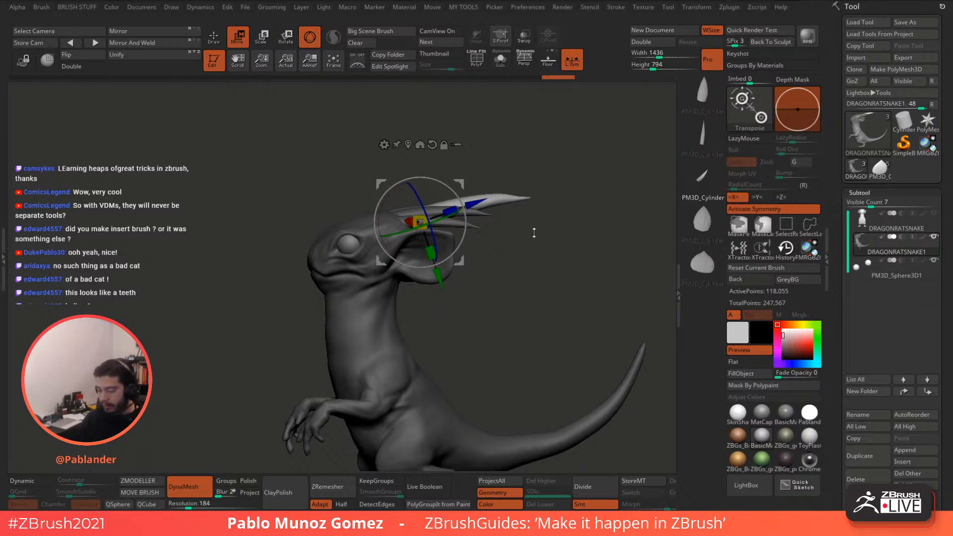
left_click_drag(531, 264, 501, 211)
left_click_drag(447, 225, 431, 236)
left_click_drag(528, 228, 504, 189)
mouse_move(458, 213)
left_mouse_down()
mouse_move(469, 220)
mouse_move(472, 199)
mouse_move(464, 225)
left_mouse_up()
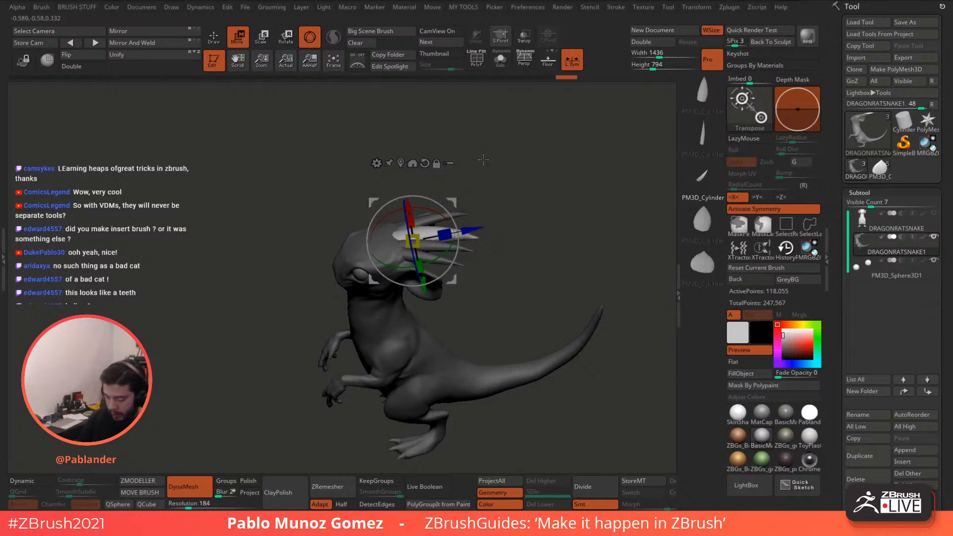
Step: Insert a mirrored pair of the wide pointed spike mesh in front of the long head spikes and adjust their position and size
left_click_drag(483, 159, 655, 209)
key("q")
left_click(702, 90)
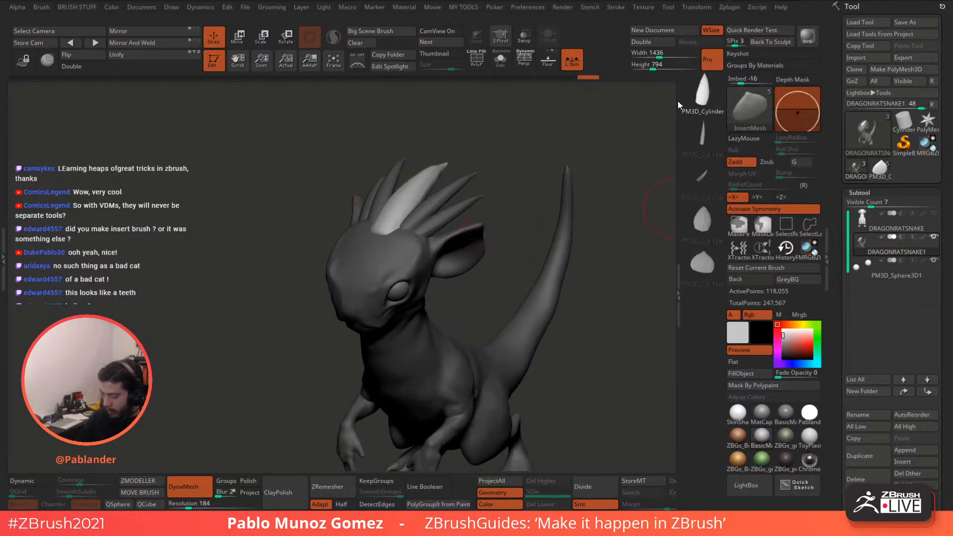
left_click_drag(426, 243, 465, 226)
key("e")
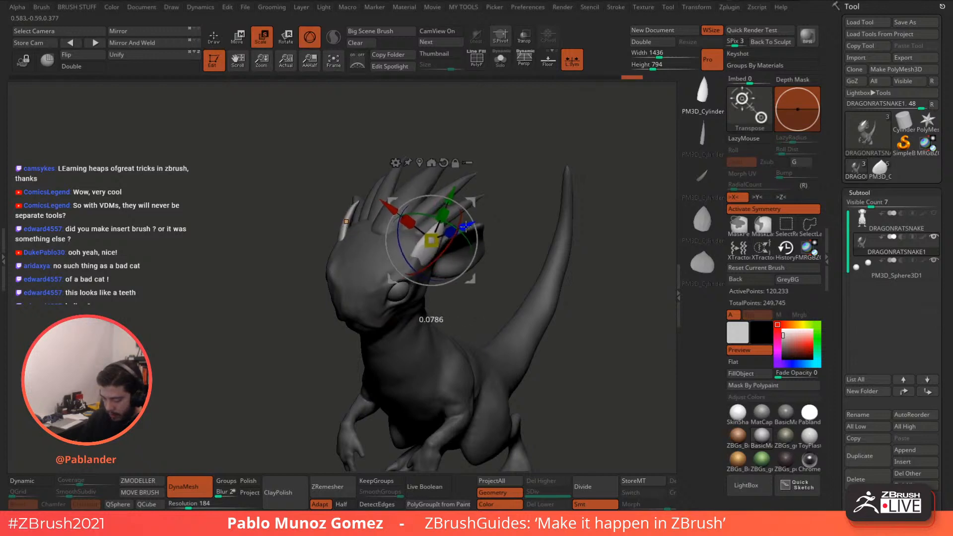
right_click_drag(465, 227, 470, 203)
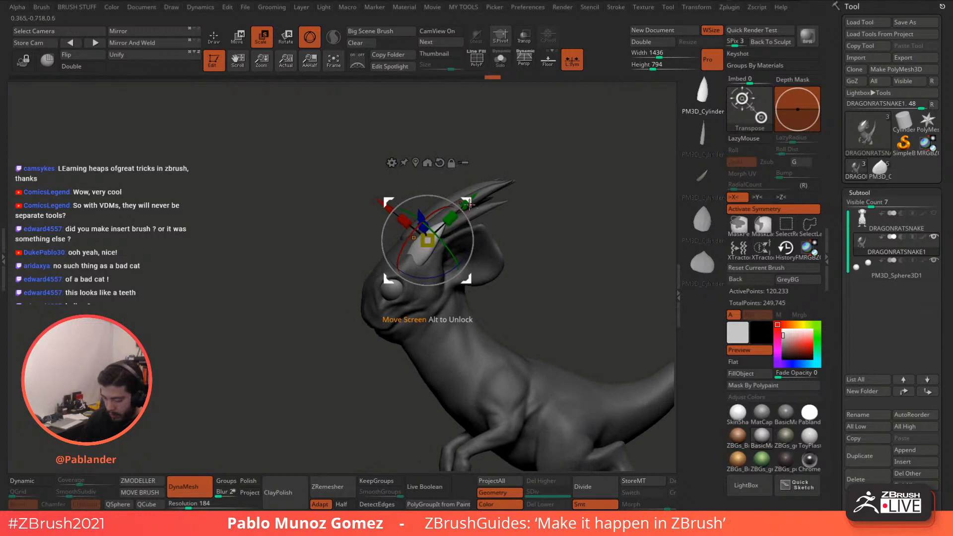
left_click_drag(469, 204, 473, 192)
Step: Duplicate the wide spike pair closer to the crown's centre, then scale and align the copies with the backward-sweeping crest
right_click_drag(493, 217, 461, 268)
right_click_drag(434, 200, 442, 224)
left_click_drag(439, 208, 441, 199)
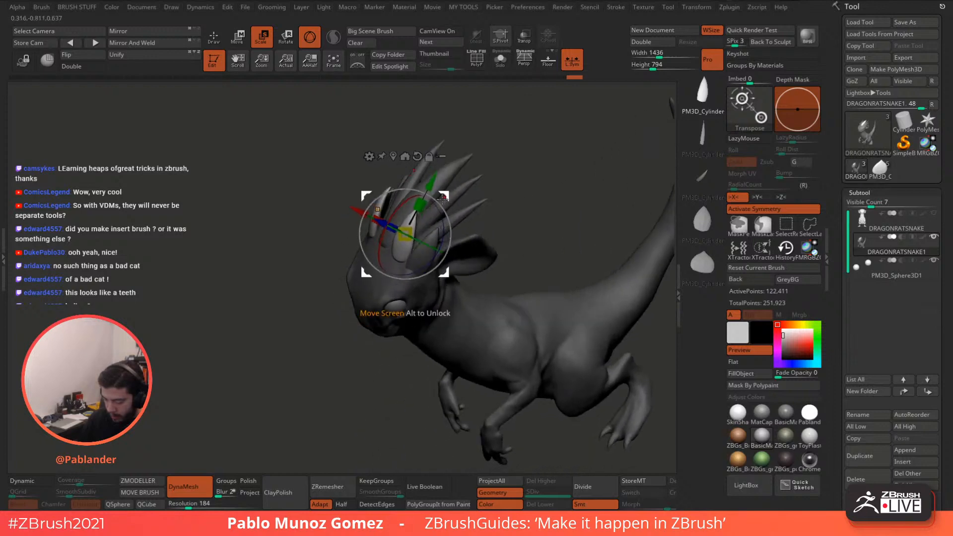
right_click_drag(412, 229, 454, 217)
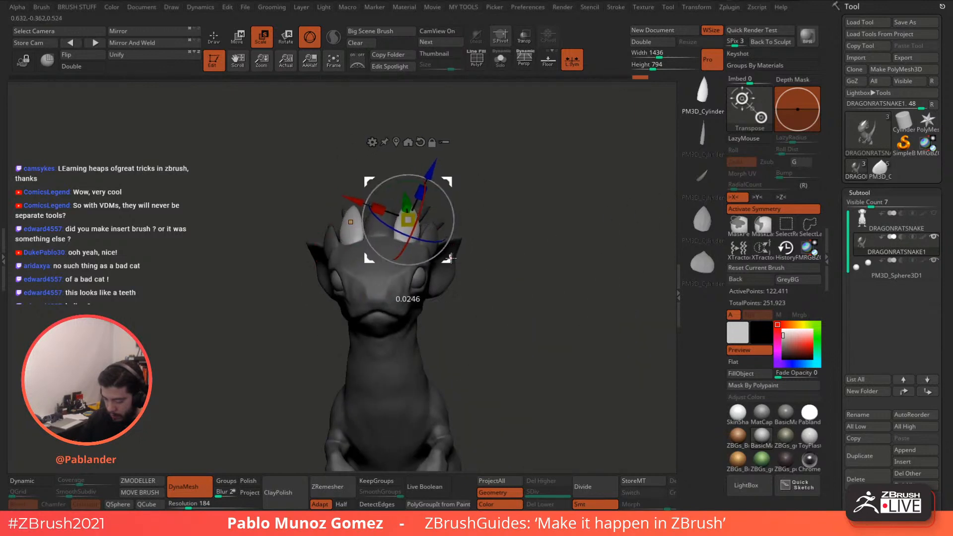
right_click_drag(450, 252, 436, 199)
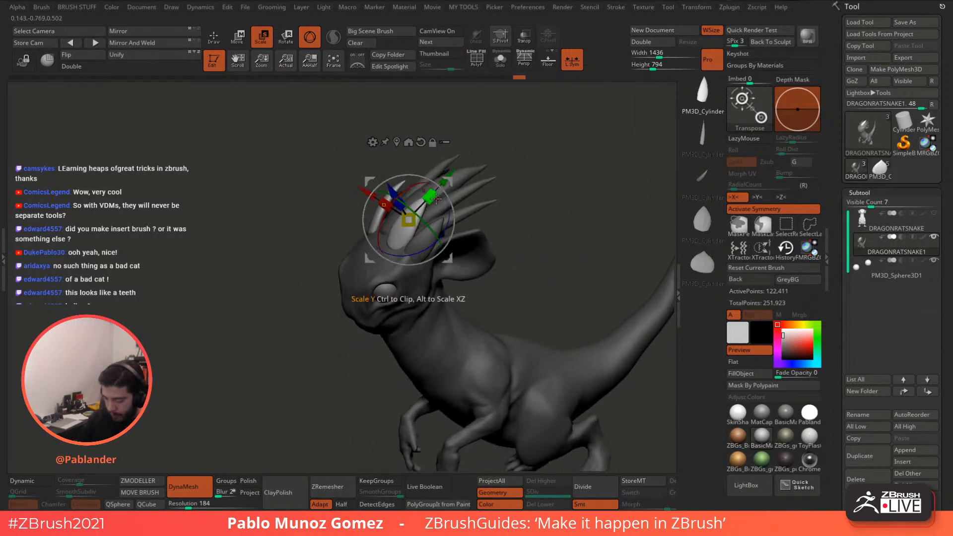
left_click_drag(449, 183, 453, 182)
key("q")
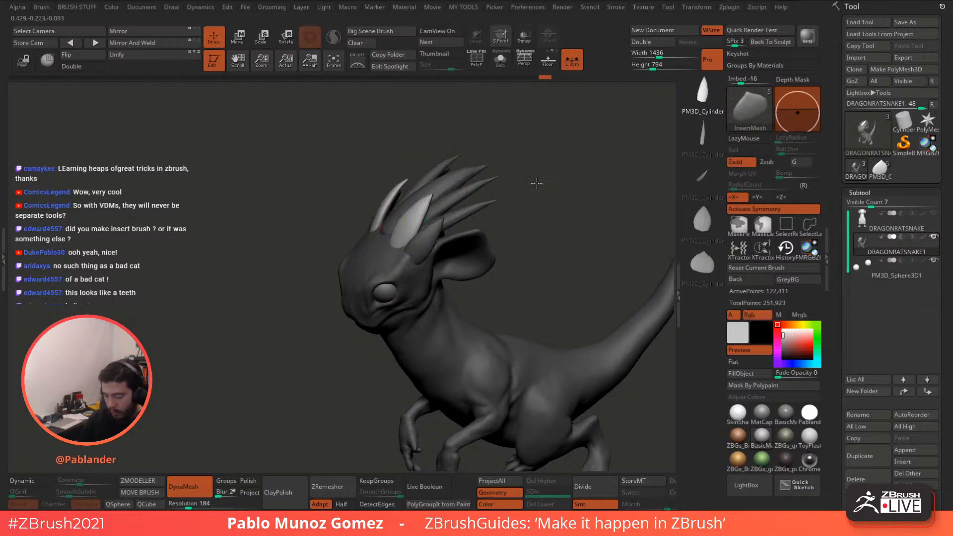
Step: Insert another mirrored pair of wide spikes behind the eyes, just above the base of the ears
mouse_move(536, 183)
right_mouse_down()
mouse_move(496, 279)
mouse_move(455, 248)
right_mouse_up()
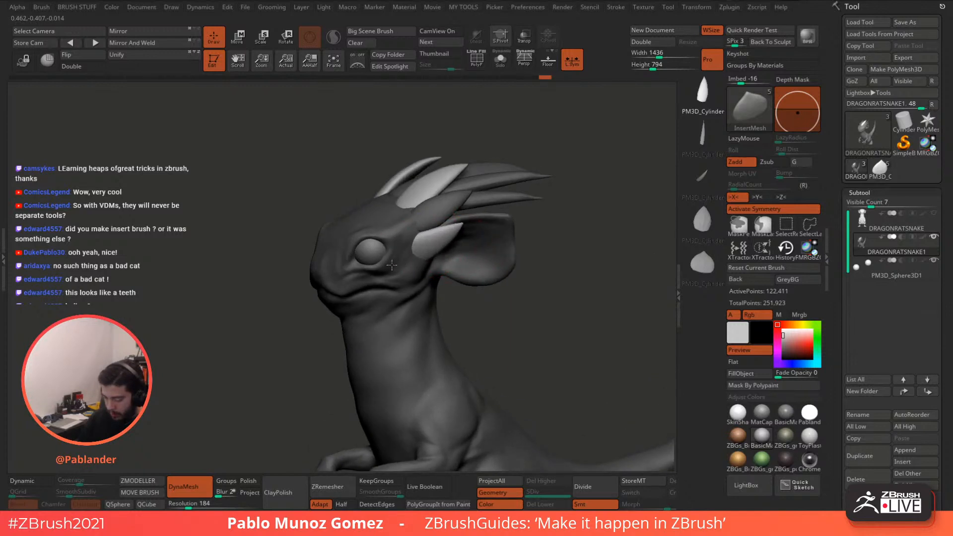
key("e")
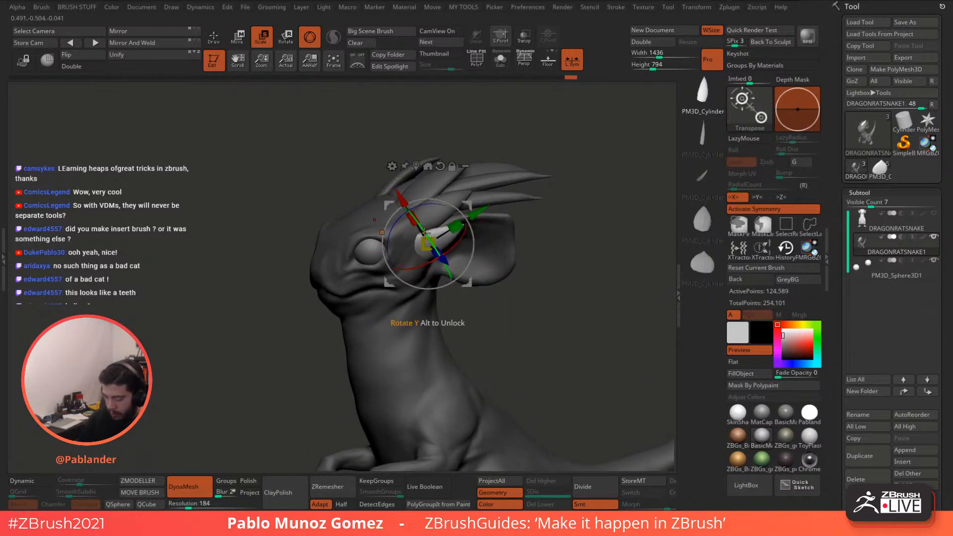
right_click_drag(467, 208, 454, 249)
right_click_drag(515, 187, 464, 219)
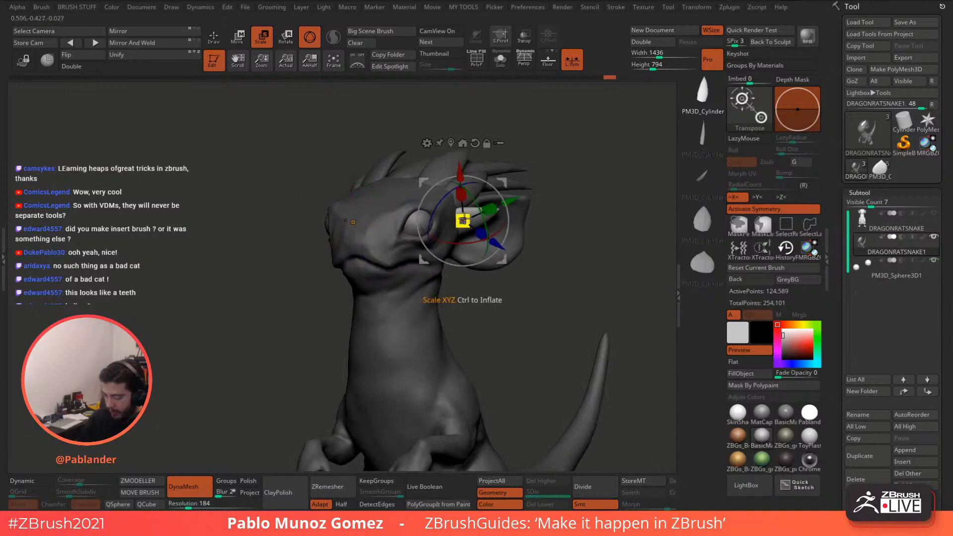
Step: Move, scale and rotate the spikes behind the eyes so they sweep backward along the upper edge of the ears
left_click_drag(502, 199, 508, 185)
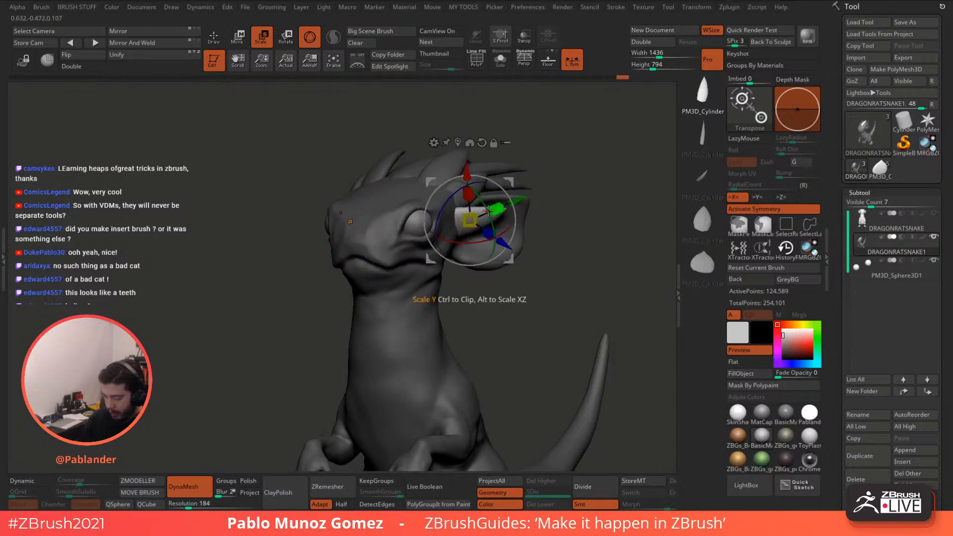
right_click_drag(486, 192, 551, 197)
left_click_drag(551, 185, 556, 179)
right_click_drag(556, 179, 517, 176)
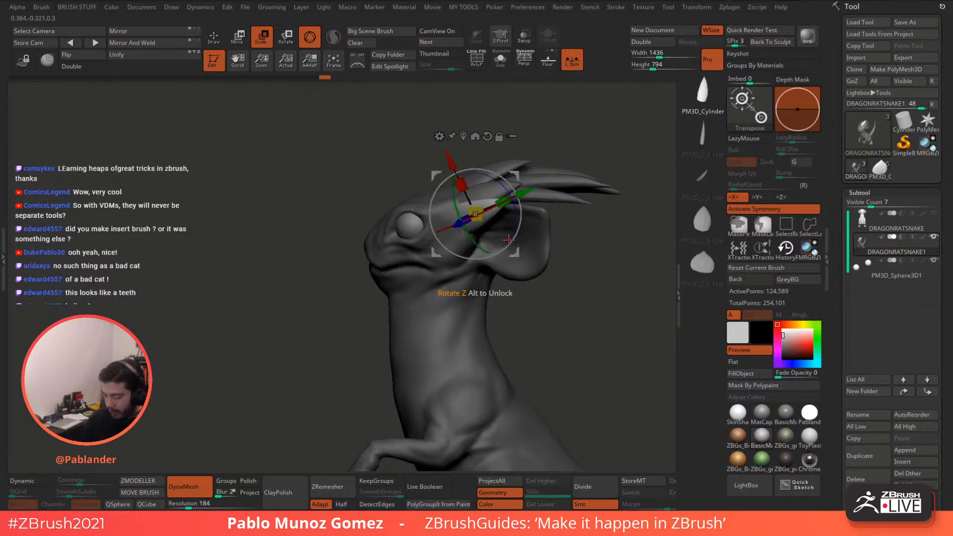
right_click_drag(517, 253, 495, 254, "alt")
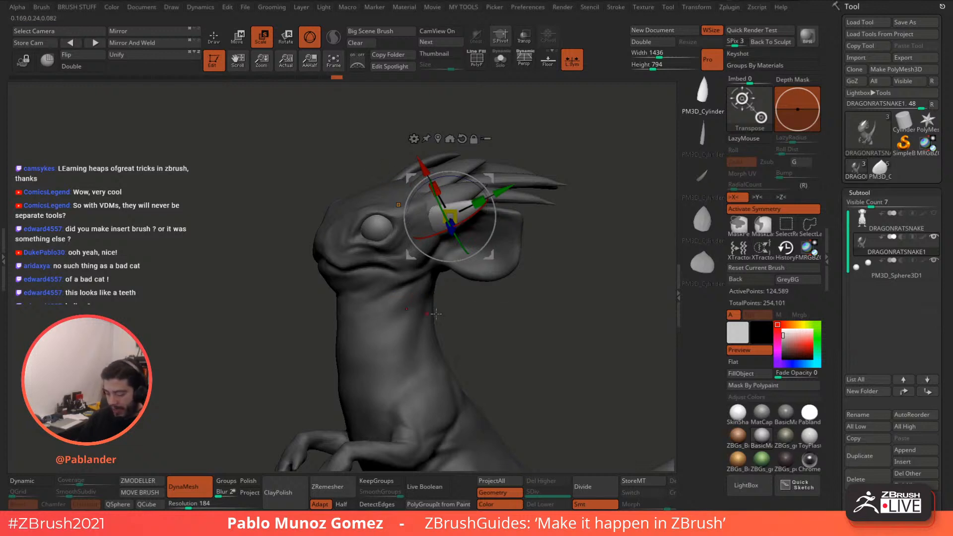
right_click_drag(481, 291, 475, 193)
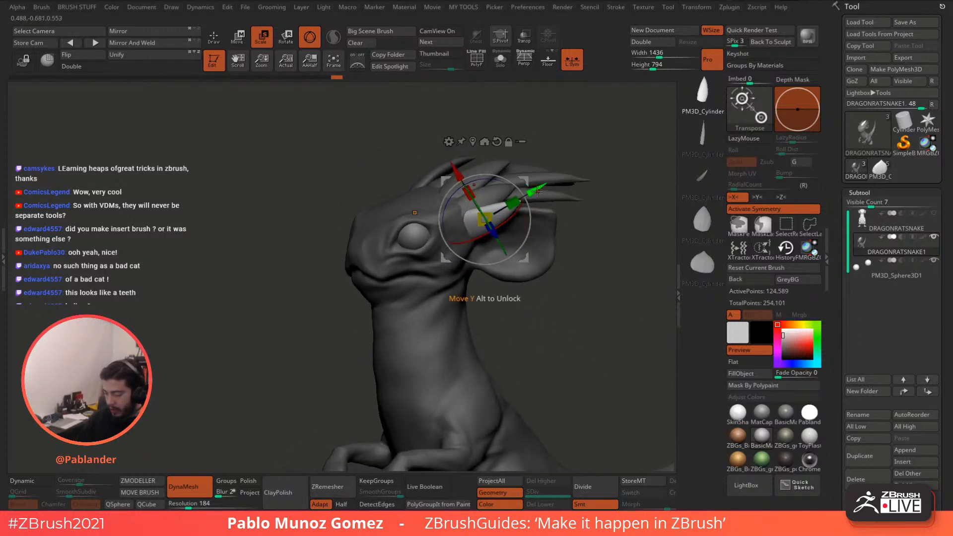
left_click_drag(475, 193, 474, 193)
mouse_move(530, 189)
right_mouse_down()
mouse_move(516, 203)
mouse_move(528, 202)
mouse_move(545, 233)
mouse_move(496, 213)
mouse_move(466, 223)
right_mouse_up()
key("q")
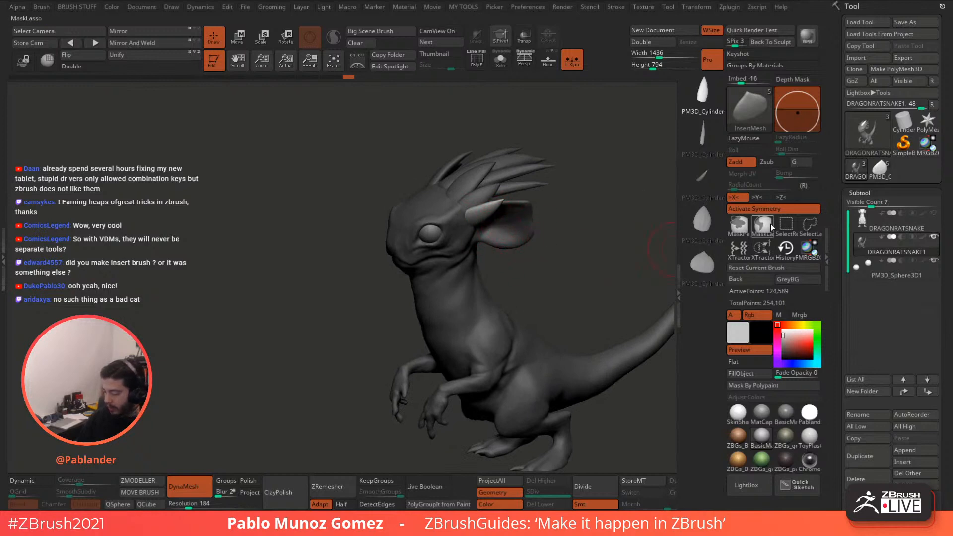
Step: Insert a mirrored pair of the short, broad spike mesh at the front base of the ears and rotate them backward
left_click(701, 219)
right_click_drag(571, 210, 506, 218, "ctrl")
right_click_drag(506, 219, 487, 220)
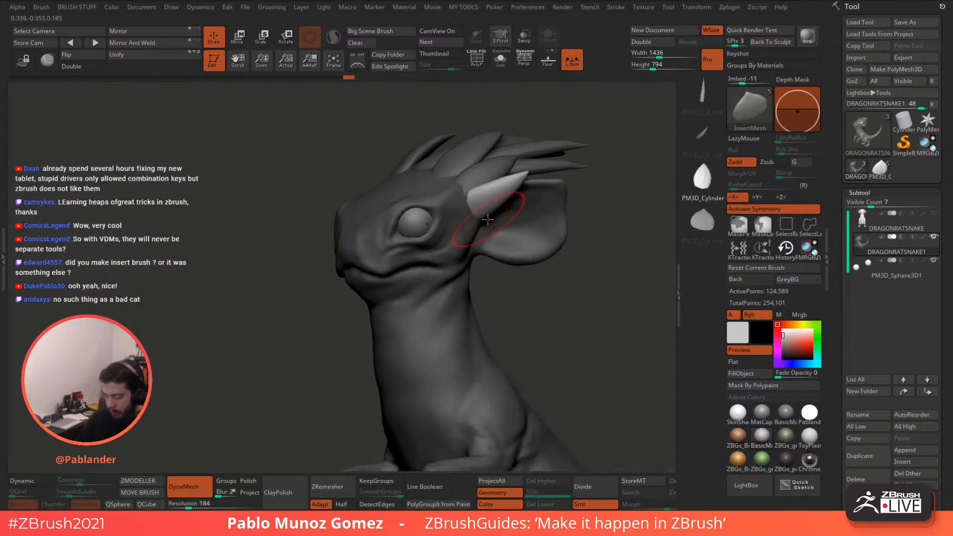
left_click_drag(460, 226, 472, 211)
right_click_drag(494, 214, 478, 223)
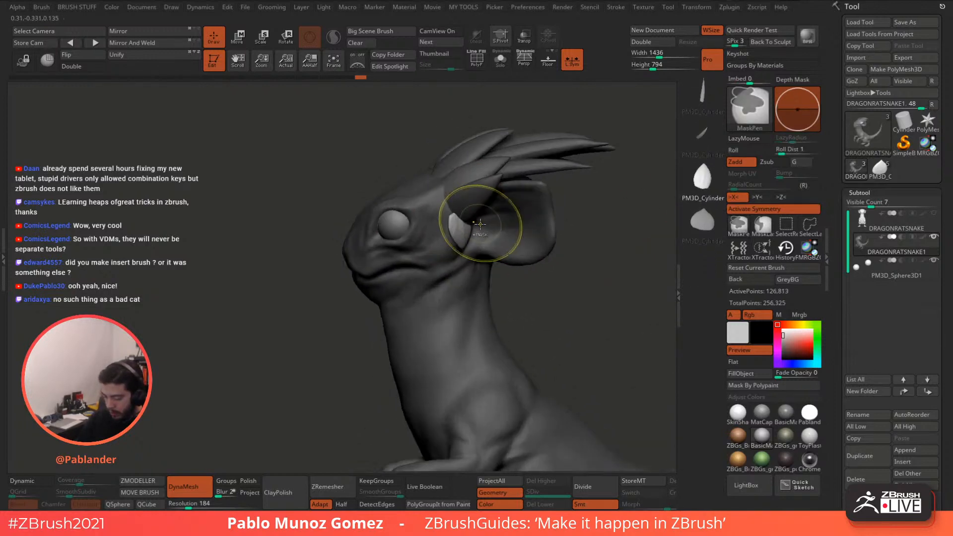
key("w")
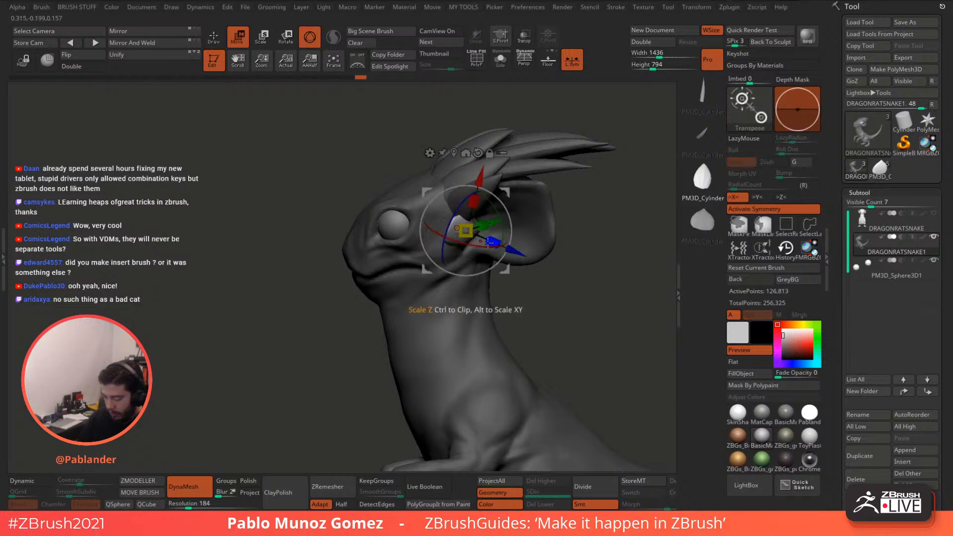
left_click_drag(492, 256, 468, 246)
key("q")
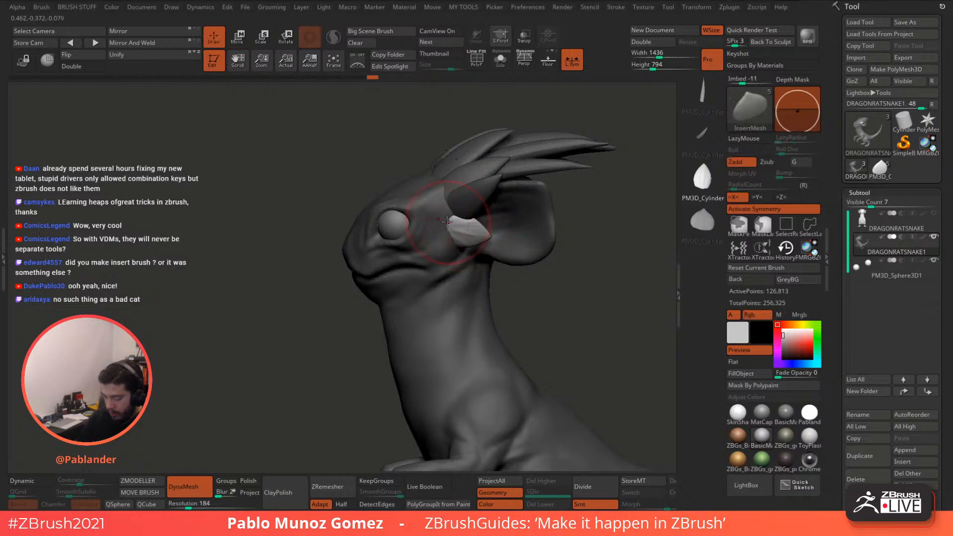
Step: Insert a mirrored pair of short, broad spikes above the eyes and rotate them to follow the head crest
mouse_move(458, 225)
right_mouse_down()
mouse_move(511, 243)
mouse_move(438, 209)
right_mouse_up()
left_click_drag(438, 209, 426, 218)
key("w")
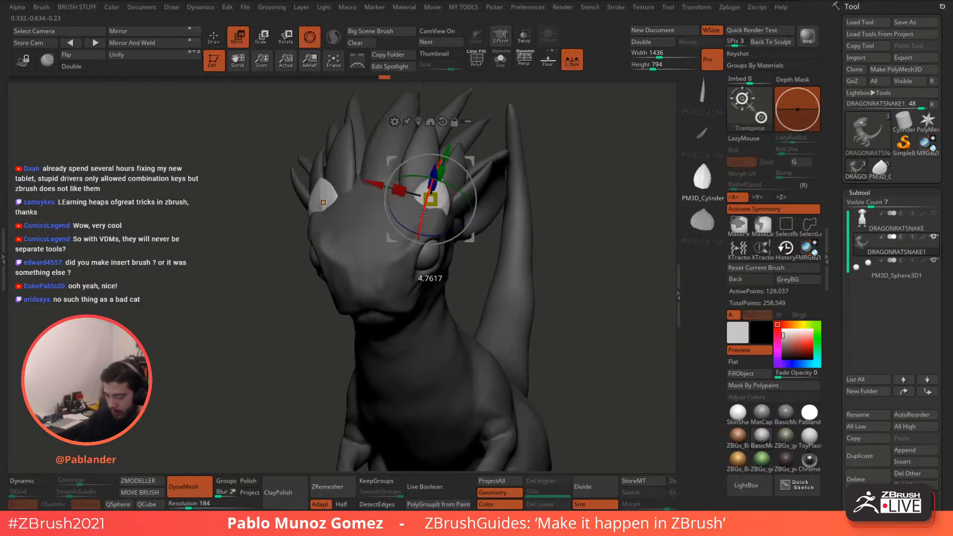
mouse_move(436, 174)
left_mouse_down()
mouse_move(390, 195)
mouse_move(369, 159)
left_mouse_up()
Step: Add a mirrored pair of short, broad spikes on the forehead and rotate and position them in front of the central crest
key("q")
key("w")
right_click_drag(372, 160, 420, 166)
left_click_drag(420, 166, 430, 169)
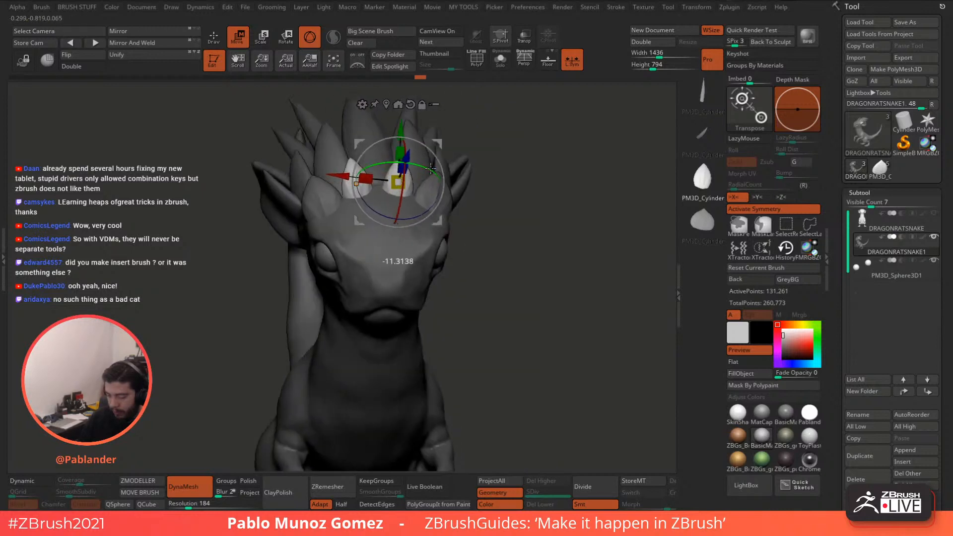
right_click_drag(399, 182, 432, 209, "alt")
left_click_drag(430, 208, 427, 199)
right_click_drag(471, 174, 449, 191)
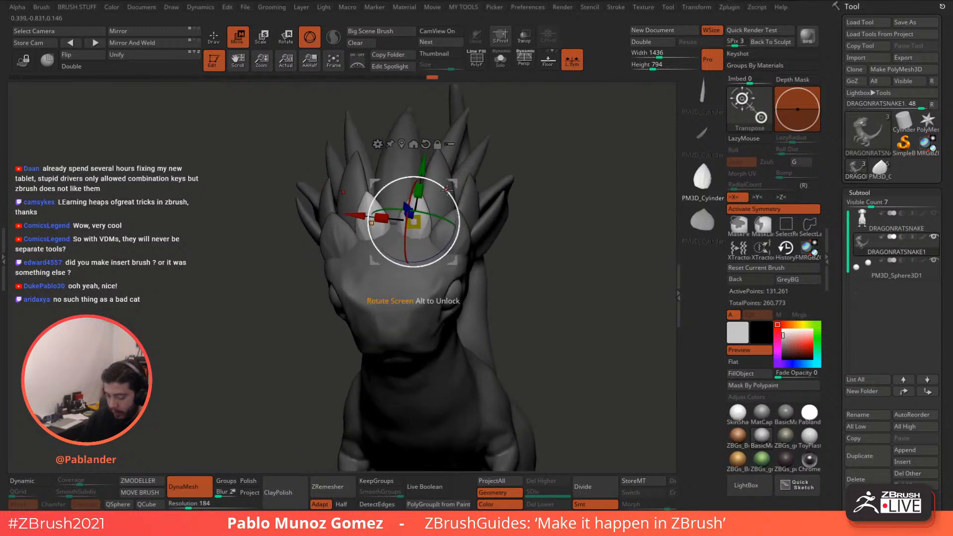
left_click_drag(422, 192, 422, 192)
key("q")
right_click_drag(515, 198, 545, 189, "alt")
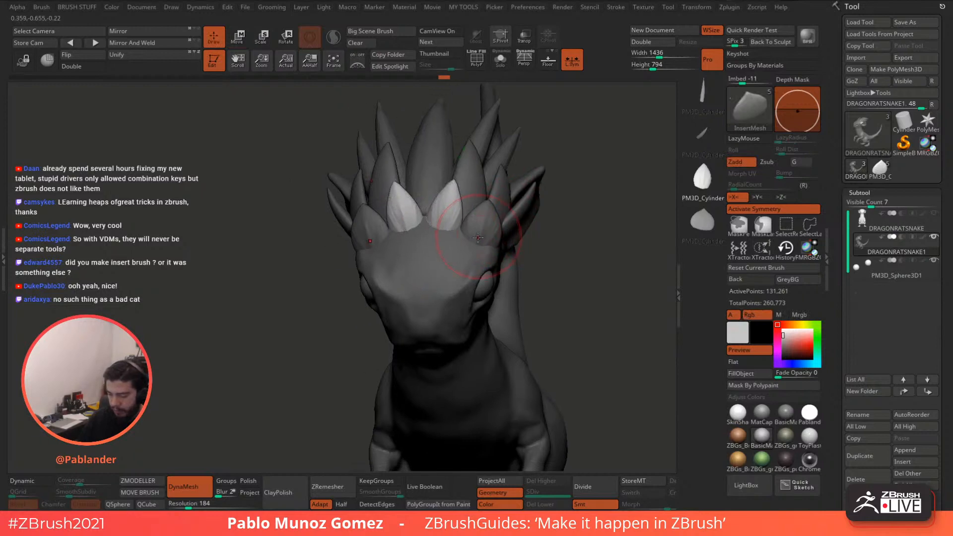
Step: Insert a short, broad spike on the forehead midline and rotate and position it in front of the central crest
right_click_drag(478, 237, 430, 296)
right_click(430, 297)
mouse_move(425, 223)
right_mouse_down()
mouse_move(481, 218)
mouse_move(424, 230)
right_mouse_up()
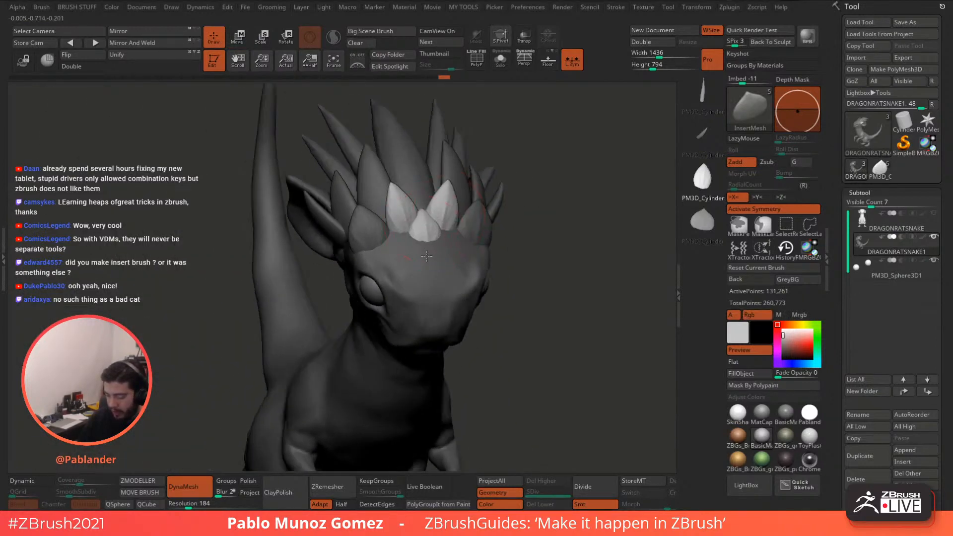
key("w")
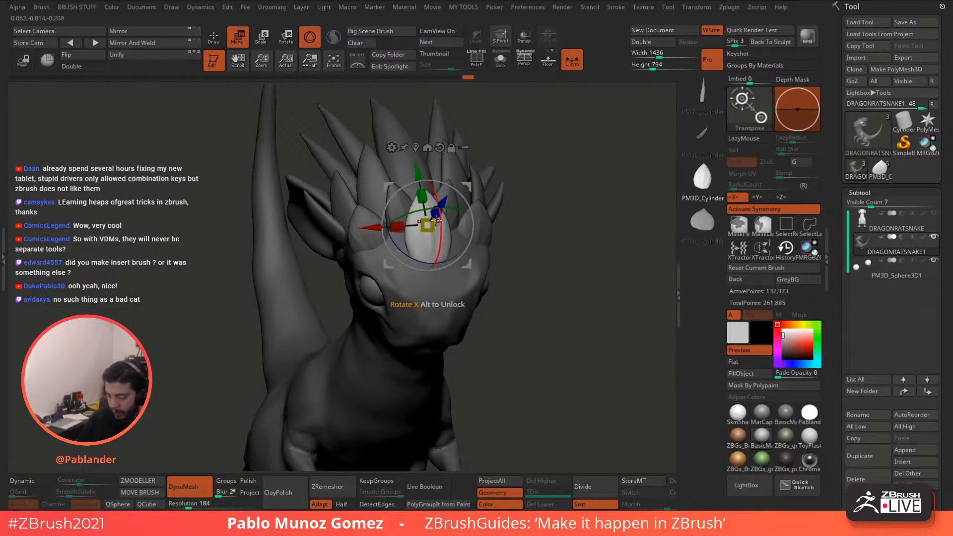
right_click_drag(428, 225, 461, 199)
right_click_drag(424, 171, 463, 193)
right_click_drag(522, 166, 501, 201)
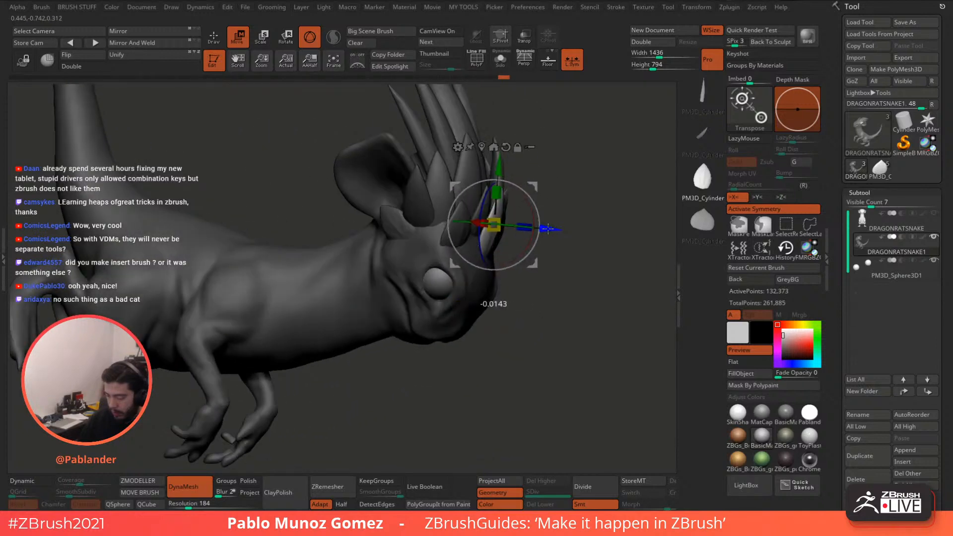
right_click_drag(502, 299, 459, 232)
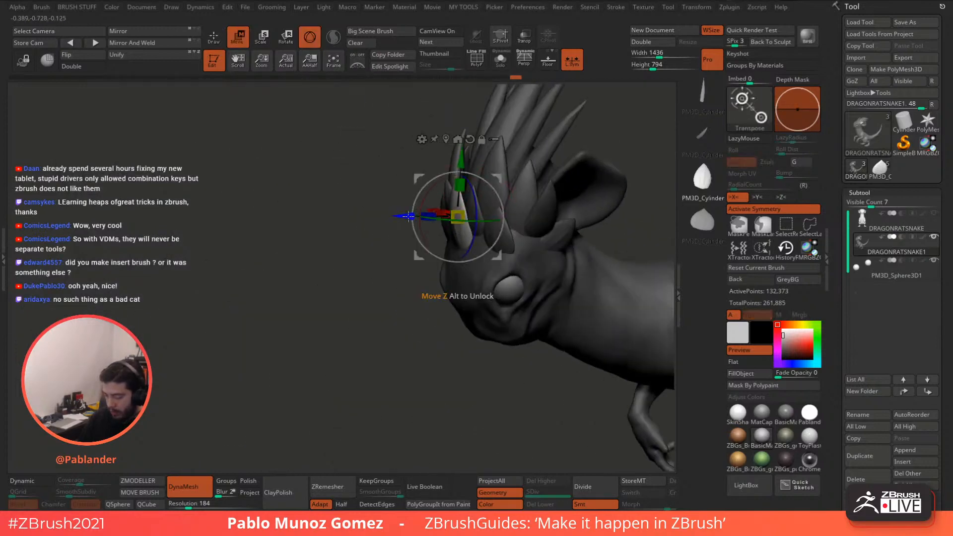
Step: Insert a mirrored pair of short, broad spikes beside the forehead's central spike and rotate and position them against the crest
key("q")
mouse_move(488, 191)
right_mouse_down()
mouse_move(443, 234)
mouse_move(451, 217)
right_mouse_up()
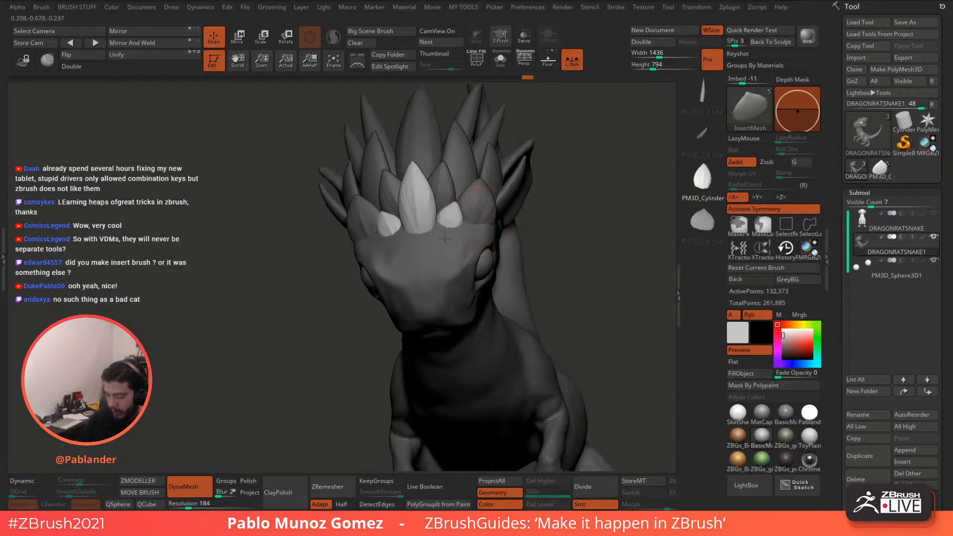
left_click_drag(443, 240, 444, 239)
key("w")
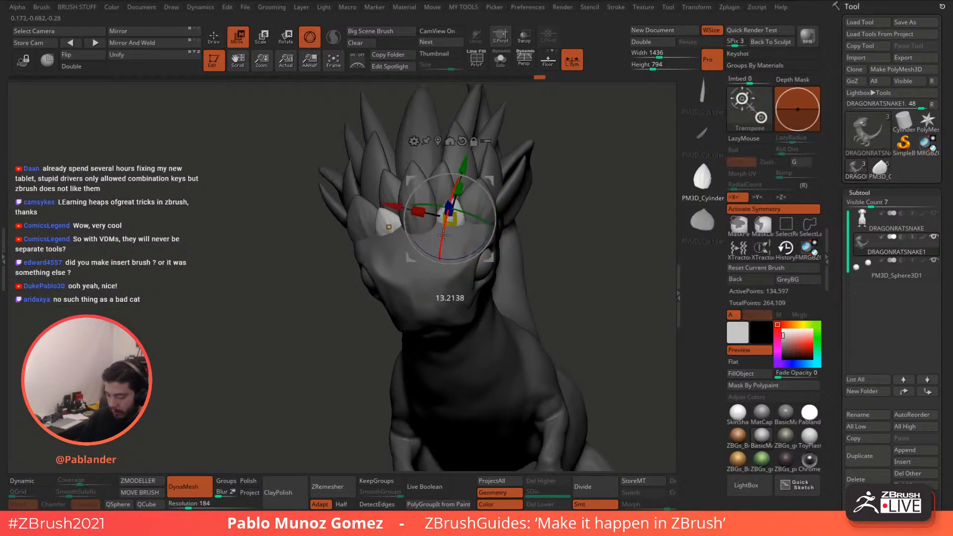
right_click_drag(443, 234, 488, 184)
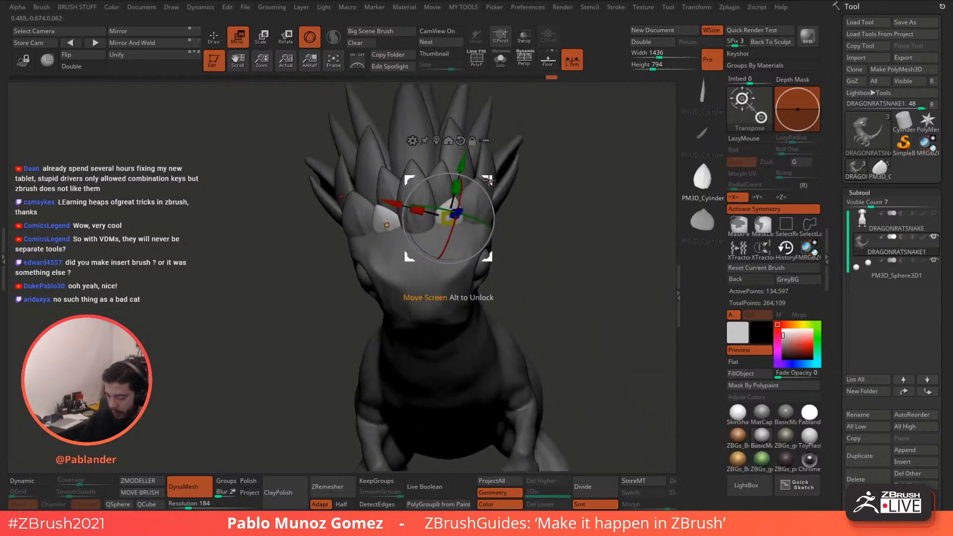
left_click_drag(489, 180, 498, 219)
right_click_drag(497, 220, 475, 184)
Step: Duplicate the mirrored forehead spikes and move, rotate and scale the copies to fill the front row of the crest
left_click_drag(475, 184, 450, 170, "ctrl")
right_click_drag(448, 166, 437, 199)
left_click_drag(447, 167, 450, 162)
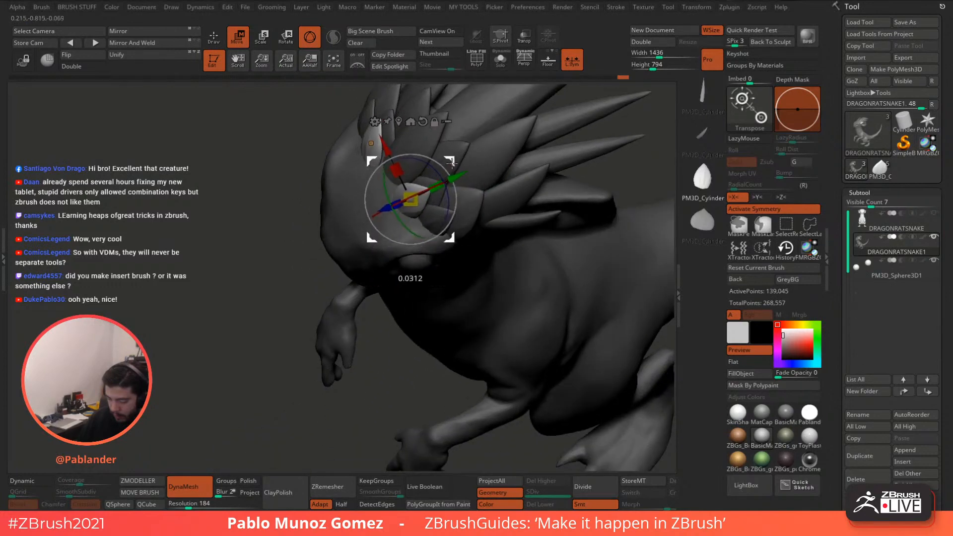
right_click_drag(450, 162, 452, 184)
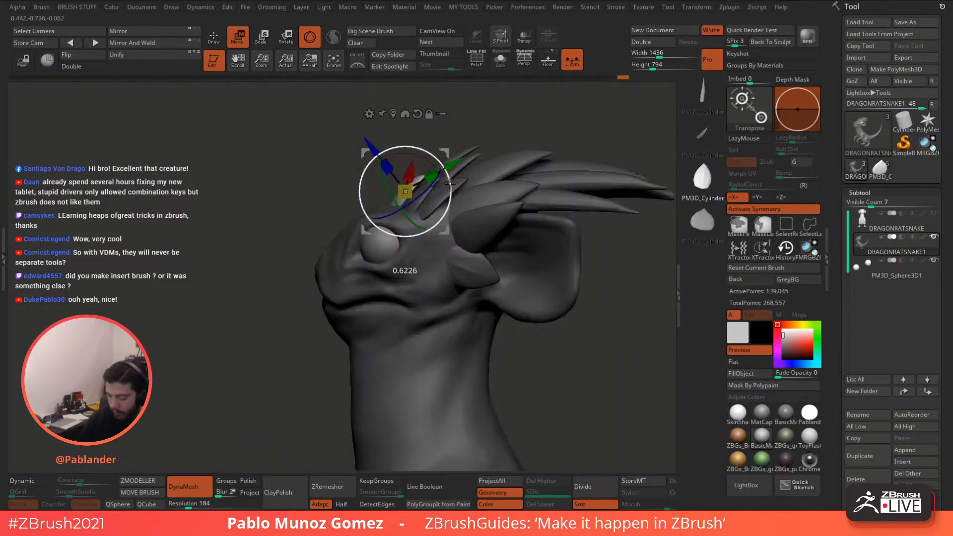
left_click_drag(446, 232, 444, 231)
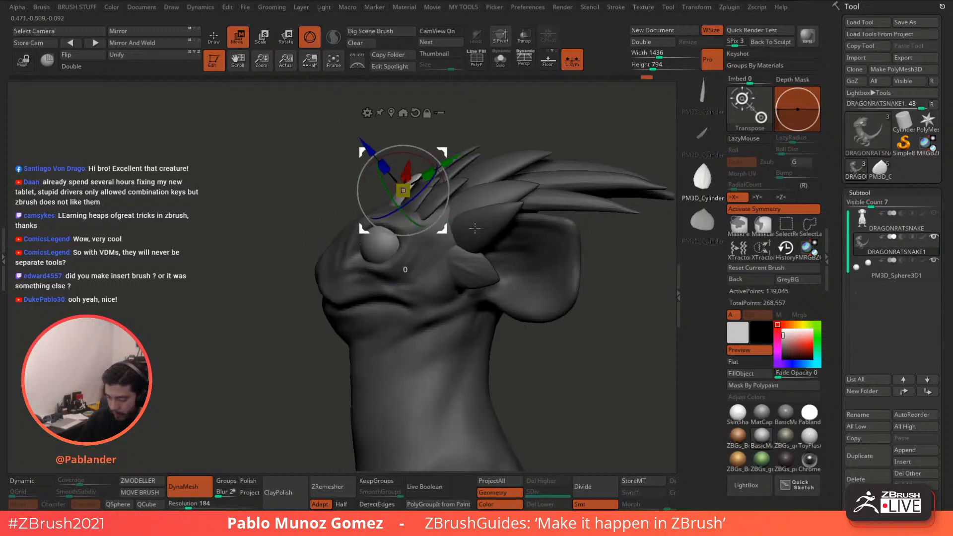
mouse_move(475, 228)
right_mouse_down()
mouse_move(496, 242)
mouse_move(485, 233)
right_mouse_up()
left_click_drag(469, 251, 456, 253)
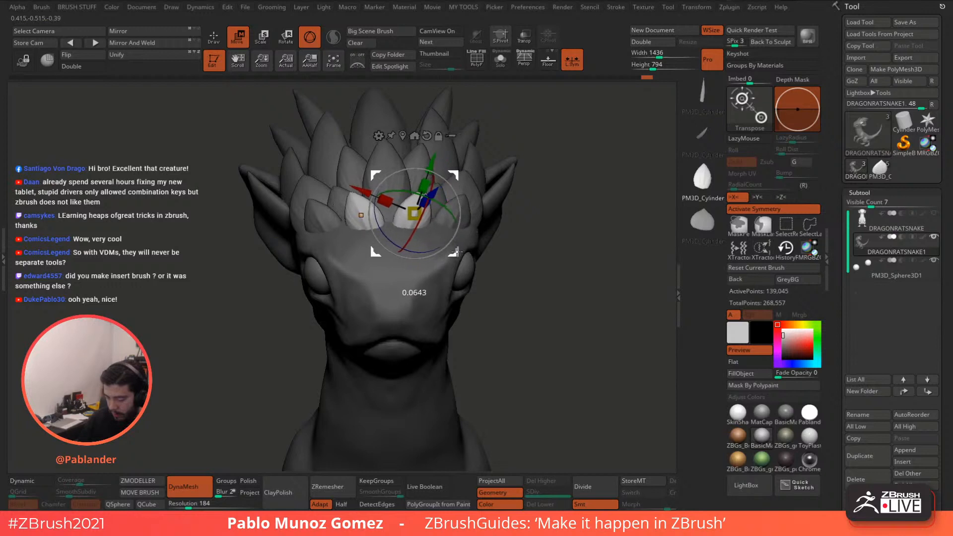
Step: Duplicate the front-row spikes outward above the eyes and rotate and position the copies in the gaps of the brow row
right_click_drag(456, 244, 457, 257)
left_click_drag(459, 248, 482, 258, "ctrl")
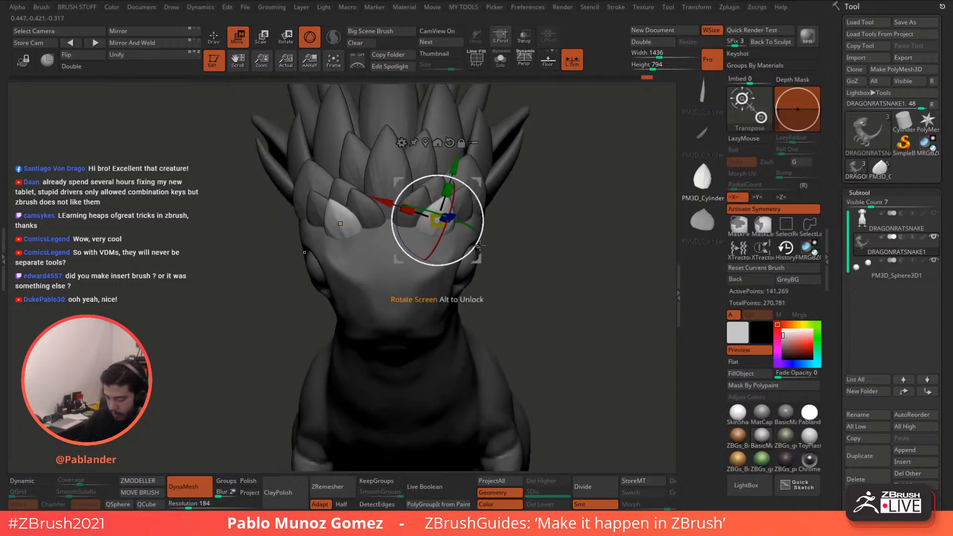
left_click_drag(435, 225, 430, 217)
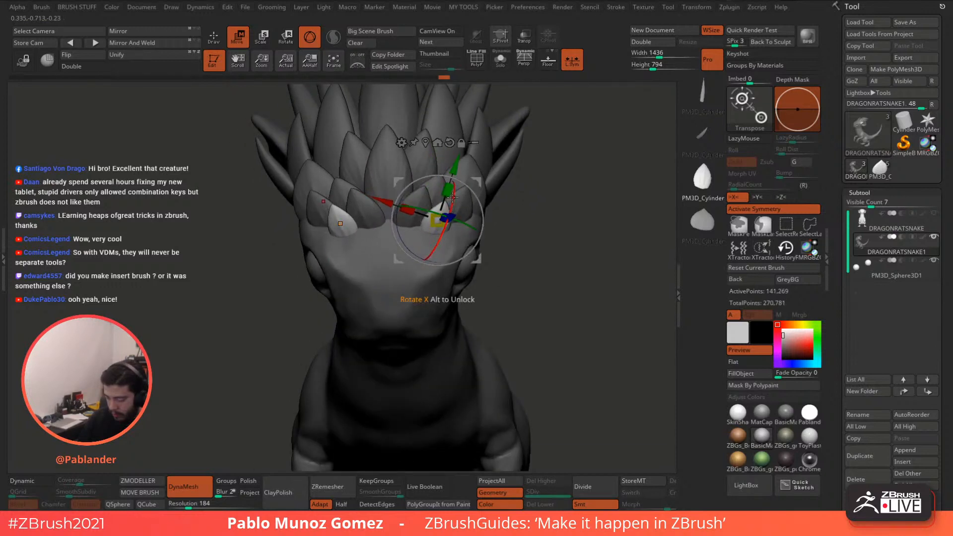
right_click_drag(477, 221, 491, 278)
left_click_drag(492, 281, 487, 278)
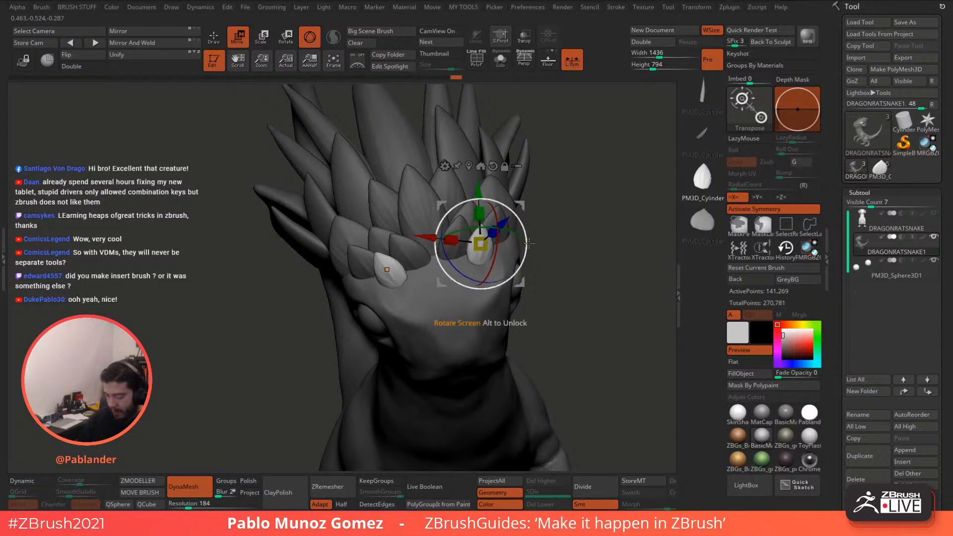
Step: Insert a mirrored pair of short, broad spikes between the eyes and ears and rotate them to follow the crest
right_click_drag(552, 268, 531, 224, "shift")
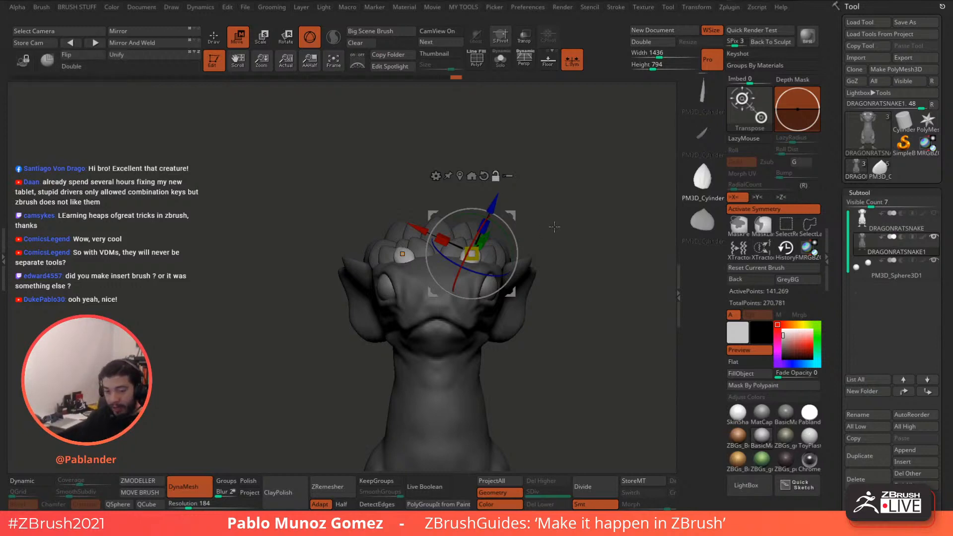
right_click_drag(555, 227, 540, 270)
key("q")
mouse_move(543, 232)
right_mouse_down()
mouse_move(449, 233)
mouse_move(486, 221)
mouse_move(468, 231)
right_mouse_up()
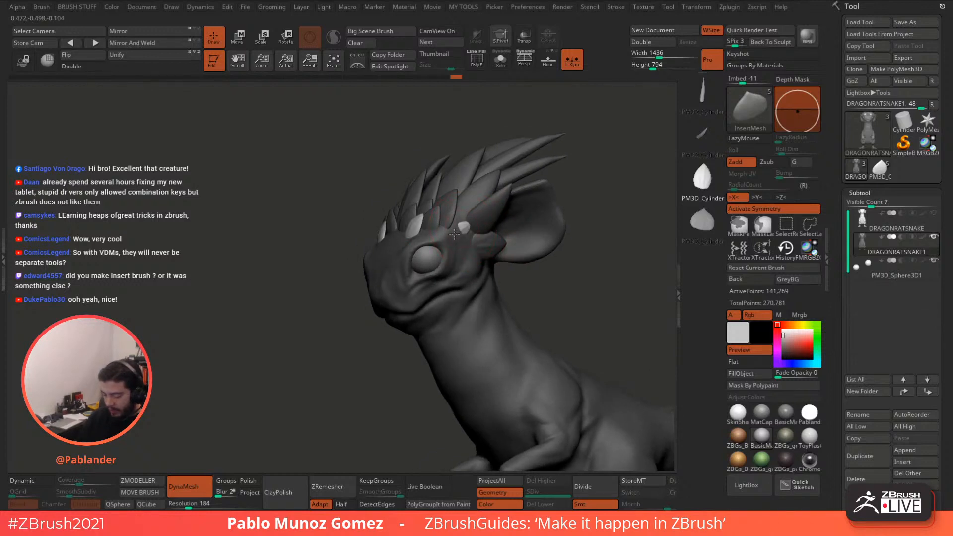
key("w")
left_click_drag(450, 237, 490, 229)
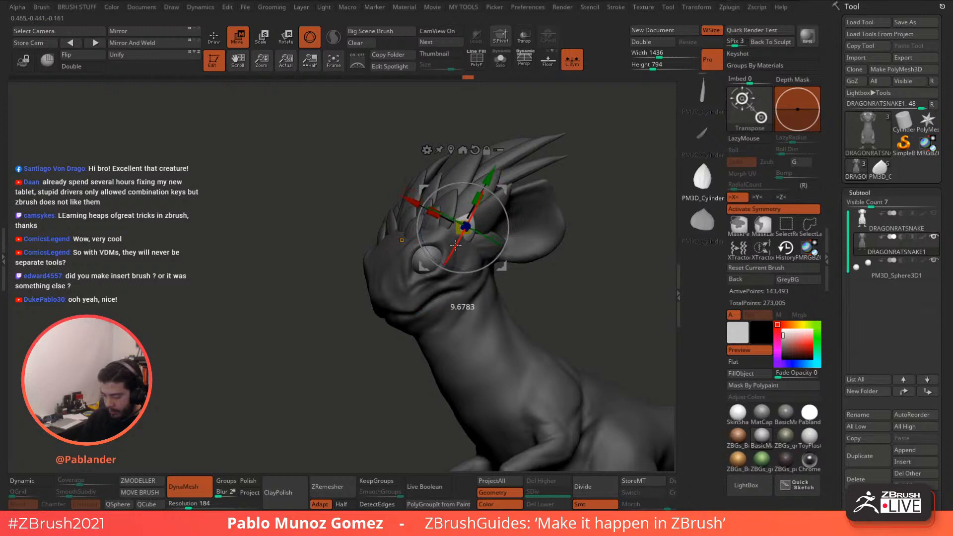
mouse_move(455, 244)
left_mouse_down()
mouse_move(508, 198)
mouse_move(481, 208)
mouse_move(466, 243)
mouse_move(477, 185)
mouse_move(503, 234)
mouse_move(487, 247)
mouse_move(394, 245)
mouse_move(431, 235)
mouse_move(348, 278)
mouse_move(455, 250)
mouse_move(436, 216)
mouse_move(497, 264)
mouse_move(493, 253)
mouse_move(435, 254)
left_mouse_up()
Step: Insert mirrored pairs of short, broad spikes on the upper neck behind the jaw and position them below the ears
key("q")
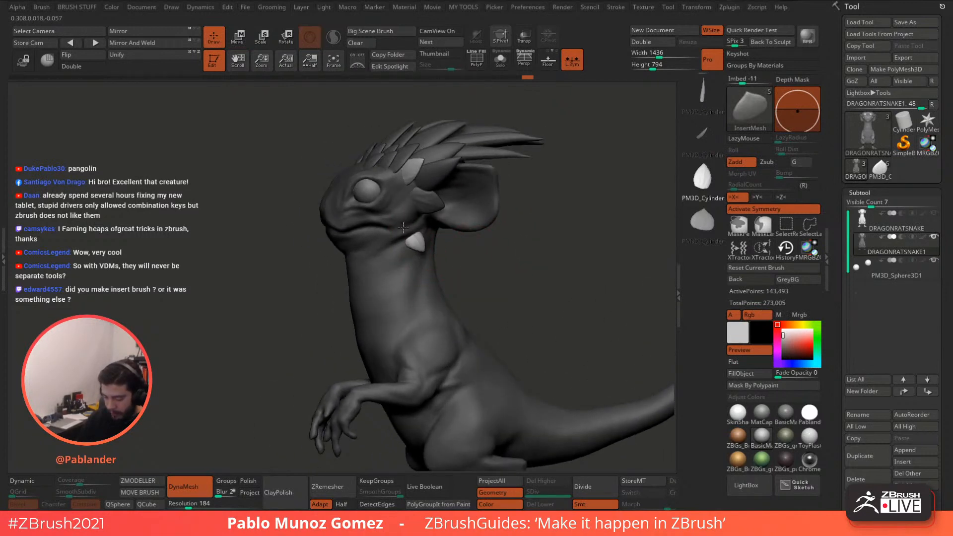
left_click_drag(403, 227, 434, 231)
key("w")
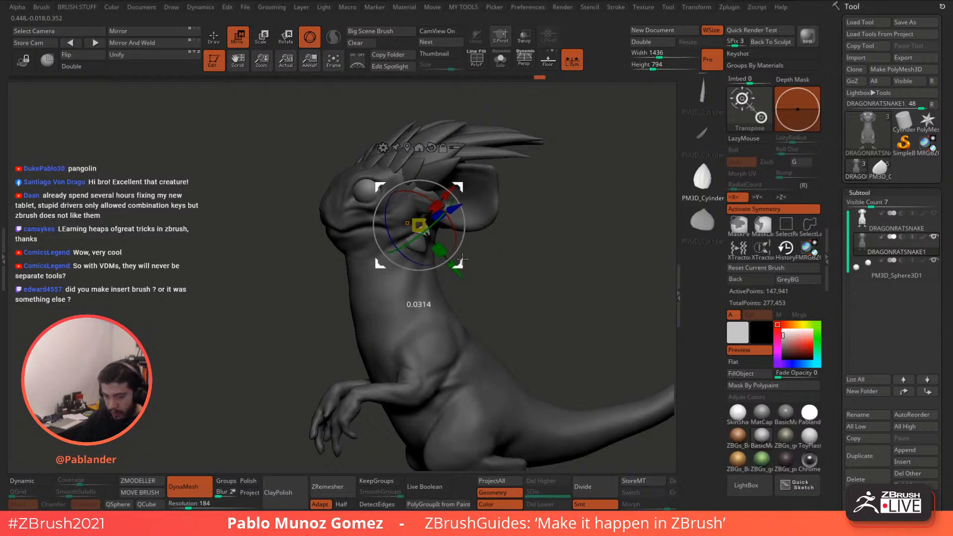
key("q")
Step: Add mirrored spikes at the lower and front edges of the neck cluster and rotate and position them to overlap like scales
right_click_drag(480, 212, 412, 227)
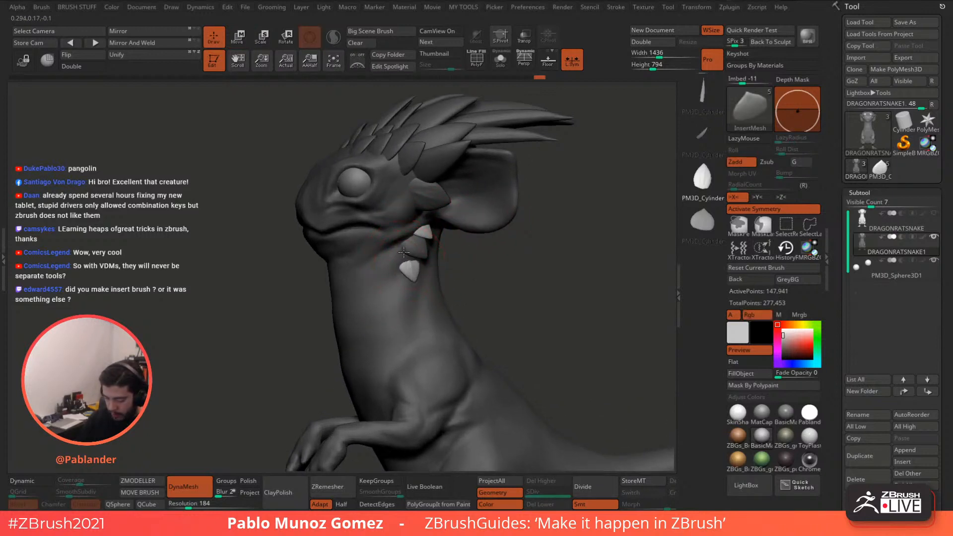
left_click_drag(403, 252, 397, 256)
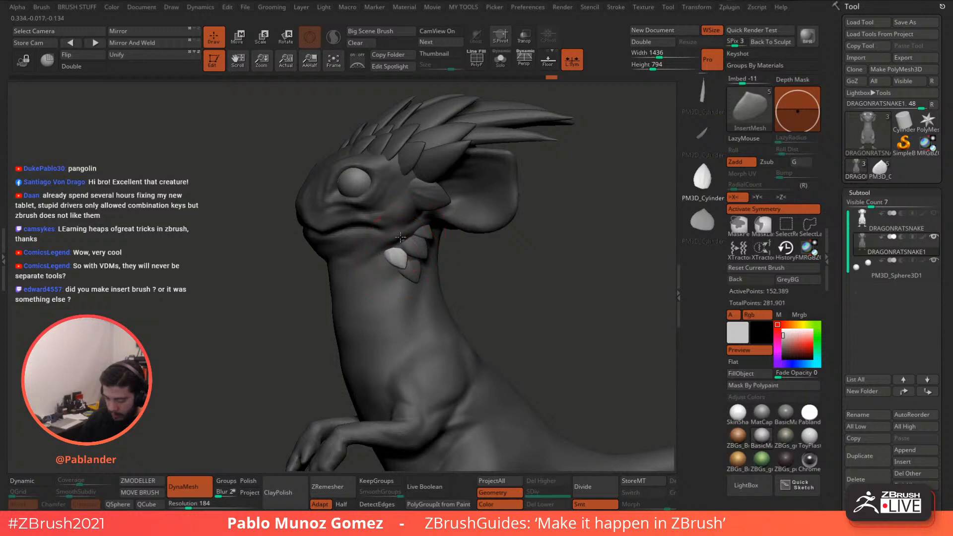
key("e")
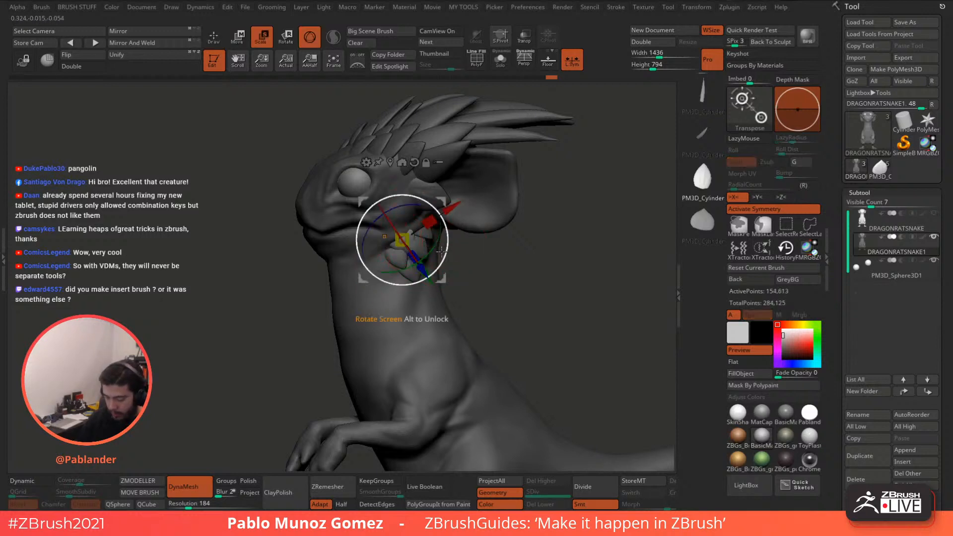
left_click_drag(402, 239, 403, 237)
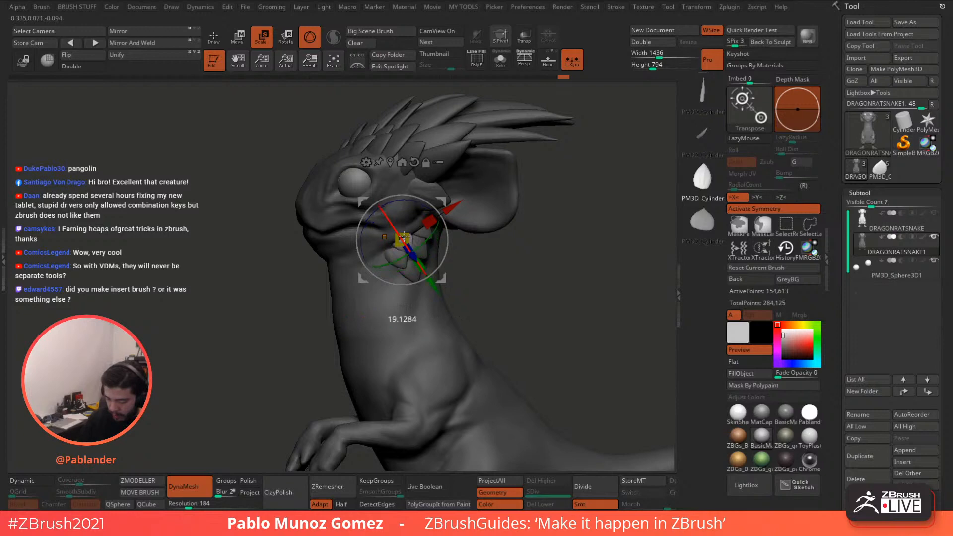
left_click_drag(440, 202, 437, 201)
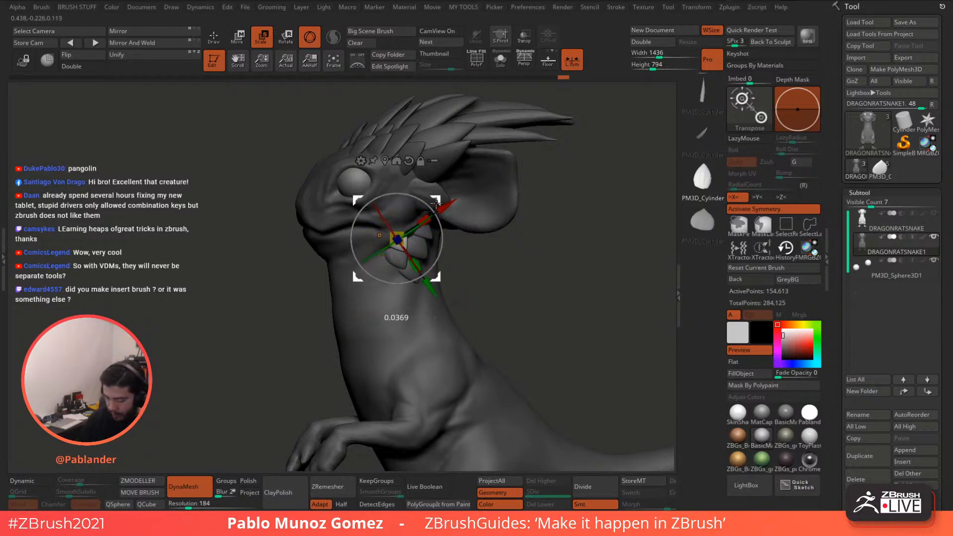
Step: Insert mirrored pairs of spikes along the rear edge of the neck cluster and adjust their placement
mouse_move(440, 217)
right_mouse_down()
mouse_move(528, 258)
mouse_move(468, 249)
right_mouse_up()
key("q")
left_click_drag(450, 220, 452, 218)
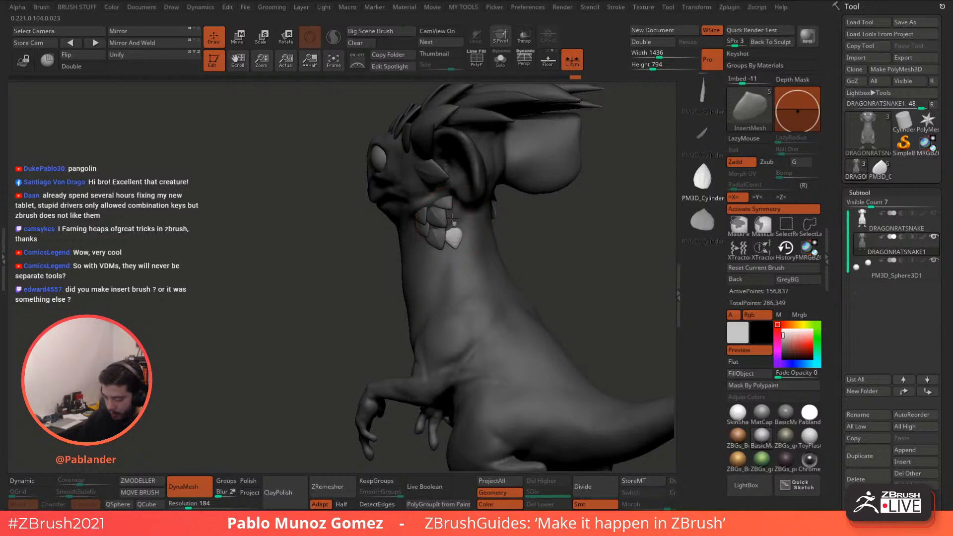
key("e")
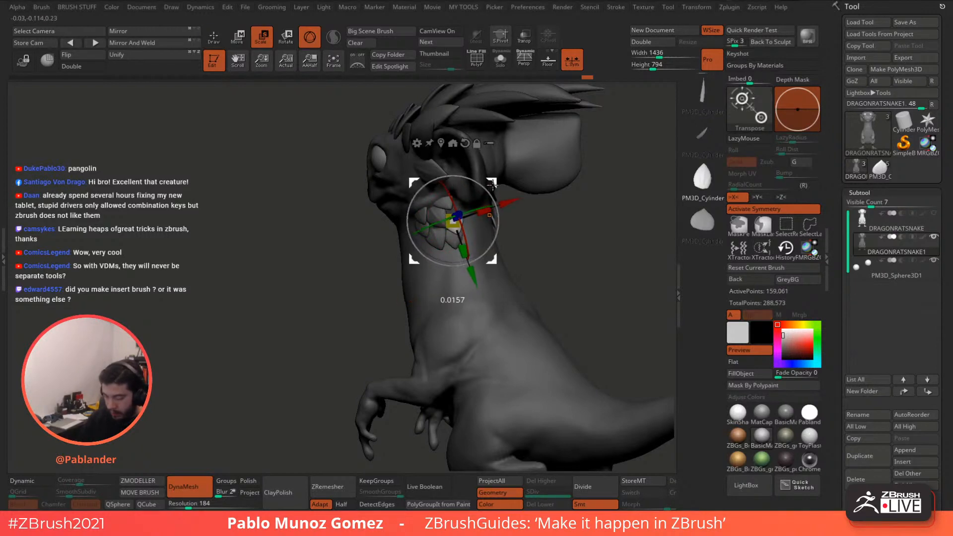
Step: Insert another mirrored spike pair just below the ears, undo the unwanted transform and position the pair in the neck cluster
key("q")
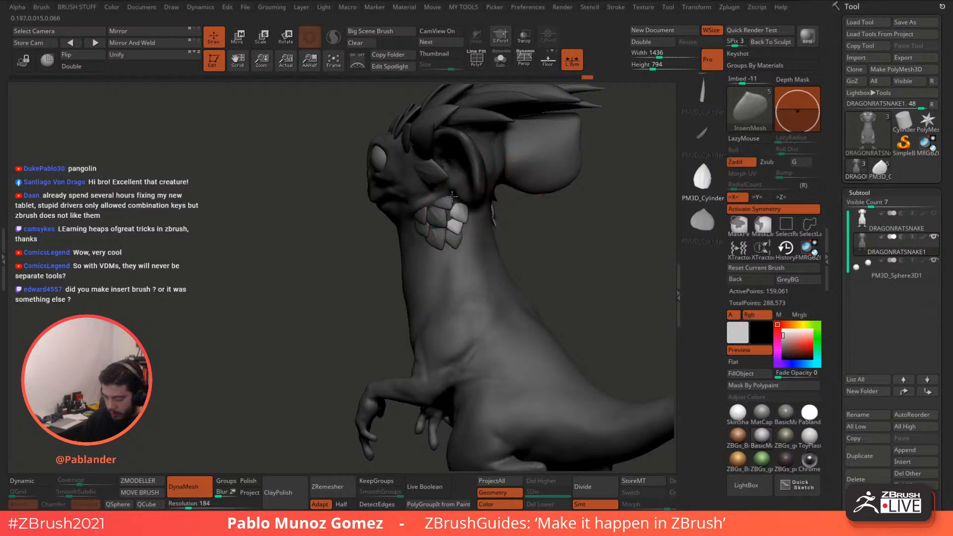
key("w")
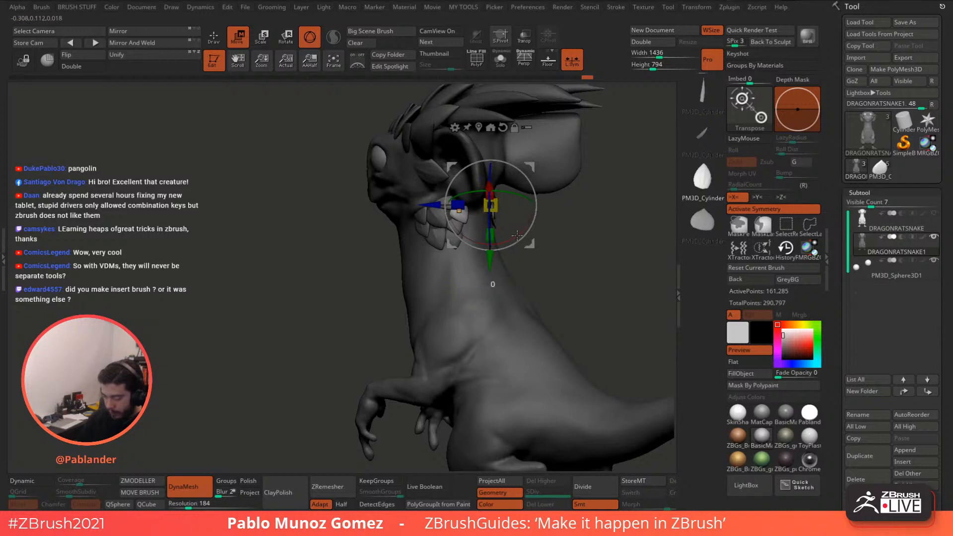
left_click_drag(517, 227, 521, 232)
key("ctrl+z")
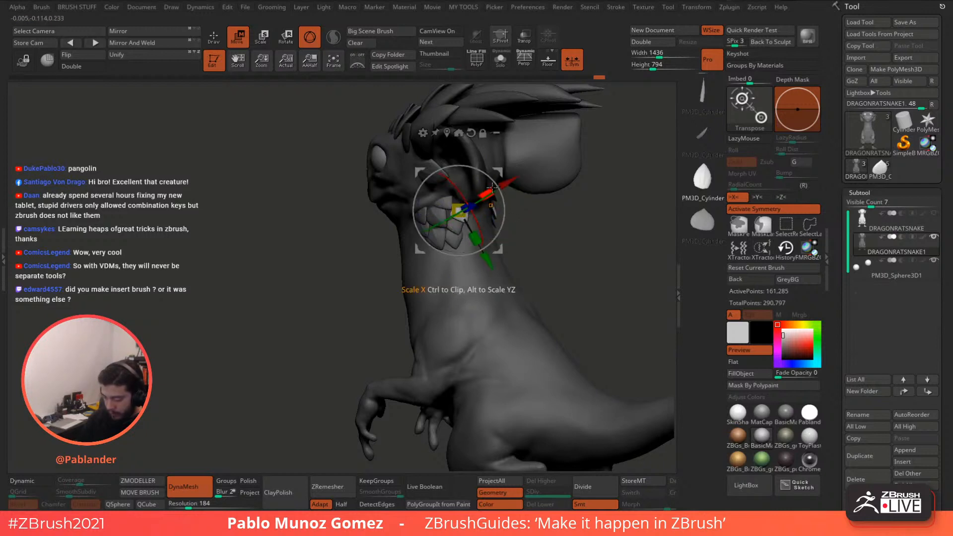
left_click_drag(498, 174, 492, 174)
Step: Switch to the smaller, rounded scale insert mesh and place mirrored scales on the cheeks between the eyes, ears and neck cluster
key("q")
right_click_drag(497, 174, 518, 189)
left_click(707, 221)
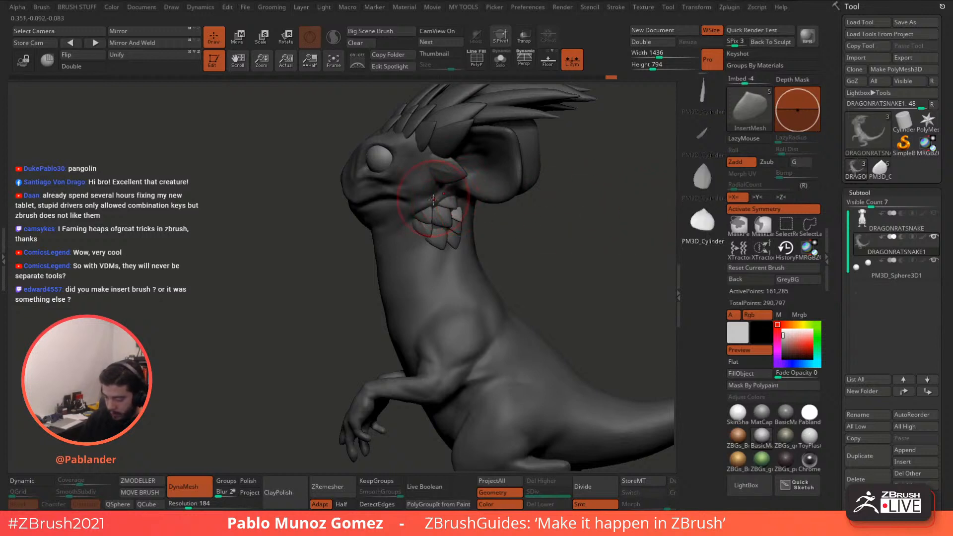
left_click_drag(433, 199, 428, 179)
right_click_drag(428, 179, 421, 180)
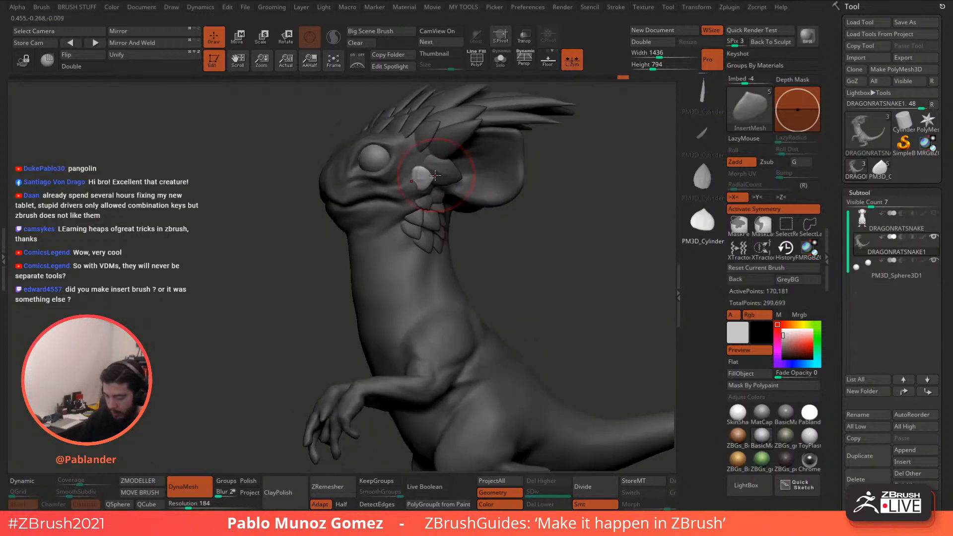
mouse_move(413, 179)
left_mouse_down()
mouse_move(403, 144)
mouse_move(415, 150)
mouse_move(408, 208)
left_mouse_up()
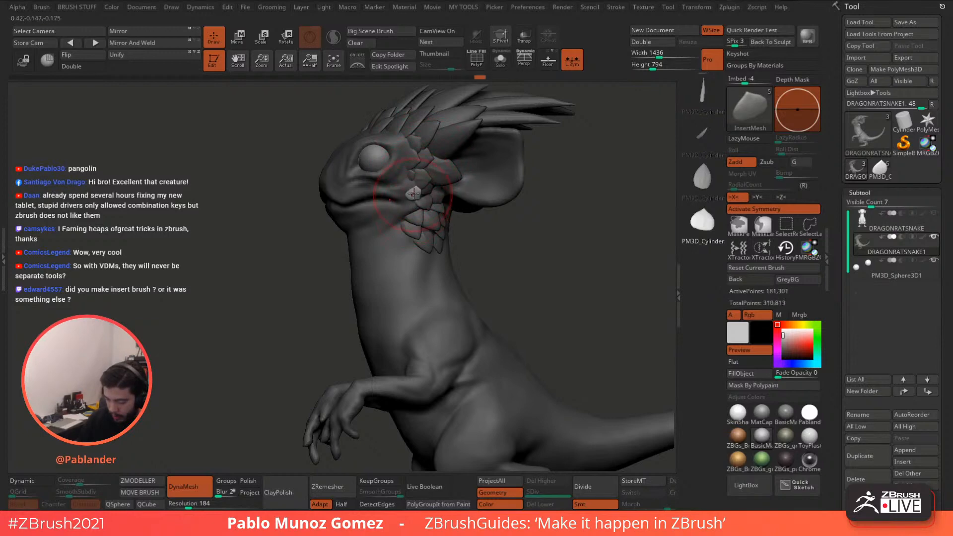
Step: Insert mirrored rows of small rounded scales across the forehead and above the eyes, in front of the crest spikes
right_click_drag(413, 193, 421, 212)
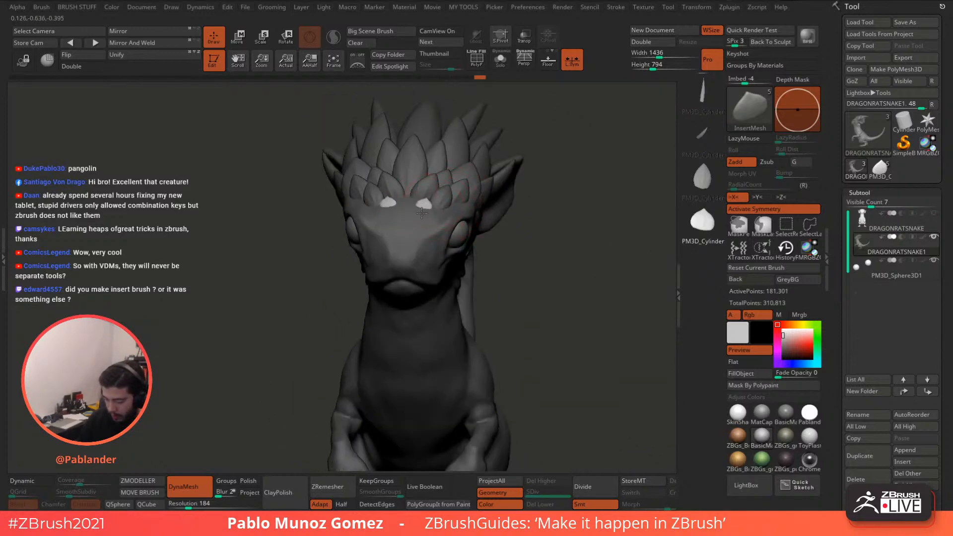
left_click_drag(407, 203, 431, 227)
right_click_drag(491, 221, 444, 220)
left_click_drag(421, 228, 469, 205)
mouse_move(468, 206)
right_mouse_down()
mouse_move(436, 209)
mouse_move(478, 213)
right_mouse_up()
left_click_drag(439, 219, 432, 230)
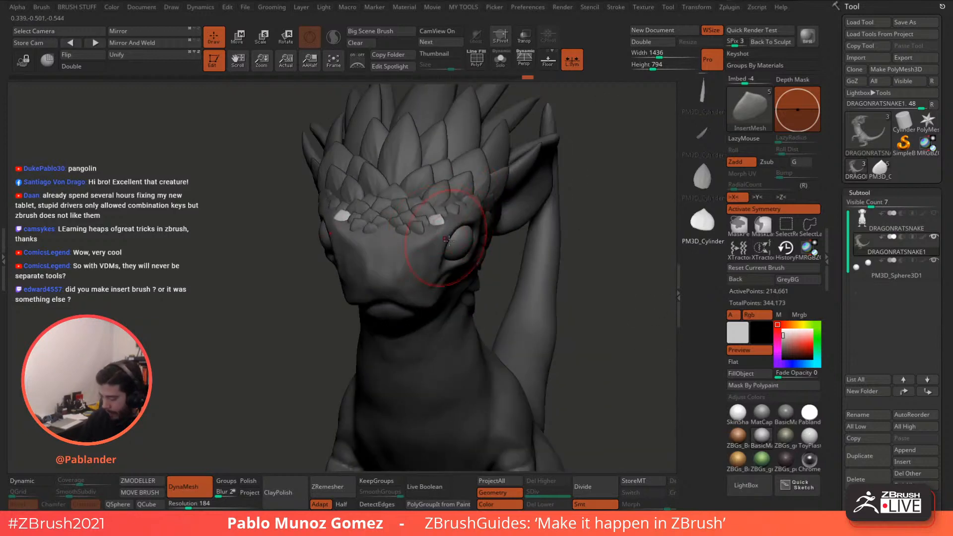
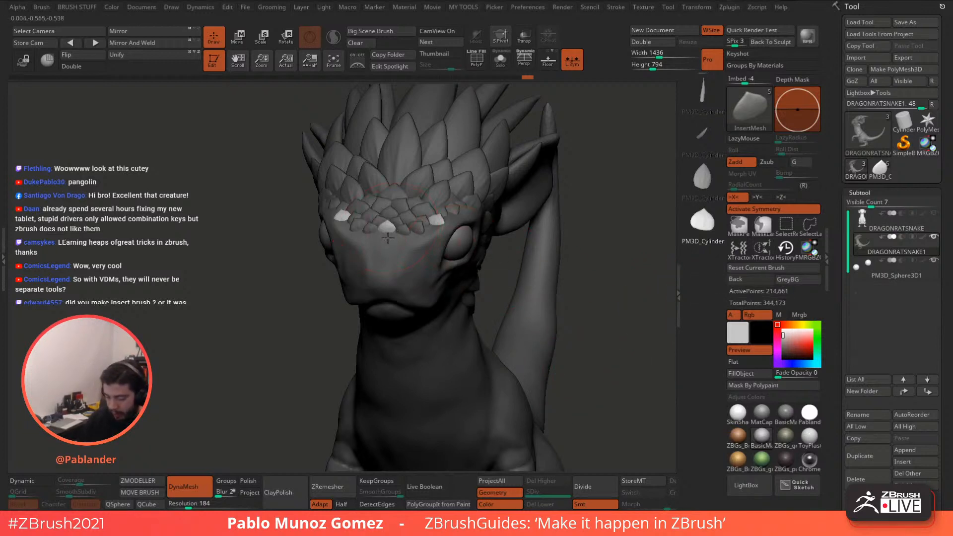
Step: Insert mirrored pairs of small rounded scales along the lower edge of the forehead cluster, between the eyes and above the snout
left_click_drag(388, 239, 397, 237)
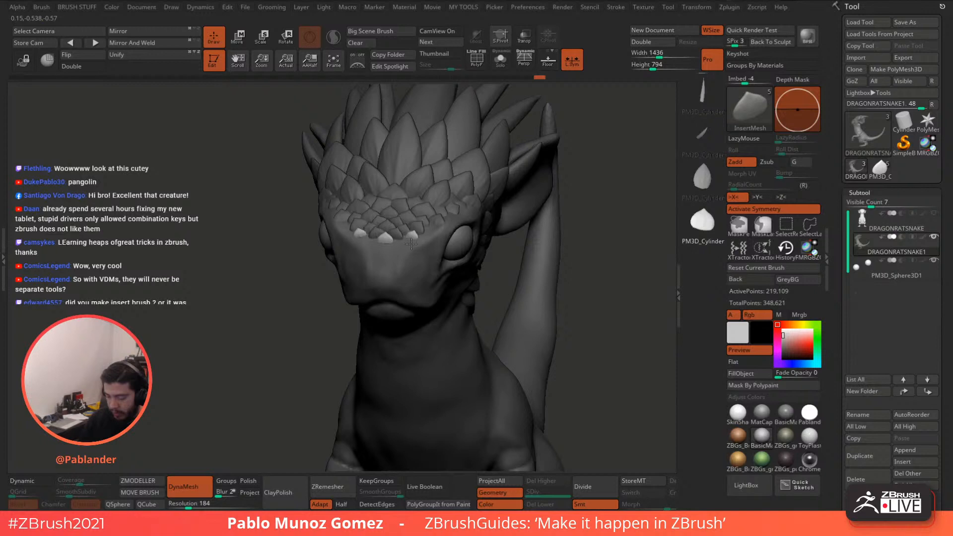
mouse_move(412, 244)
left_mouse_down()
mouse_move(429, 234)
mouse_move(420, 231)
left_mouse_up()
right_click_drag(408, 221, 423, 216)
left_click_drag(423, 240, 421, 241)
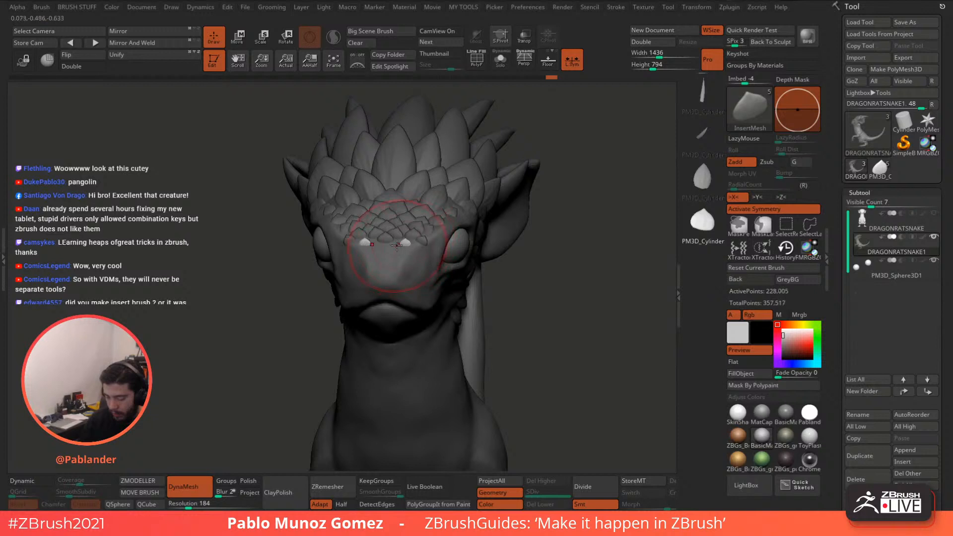
key("ctrl+z")
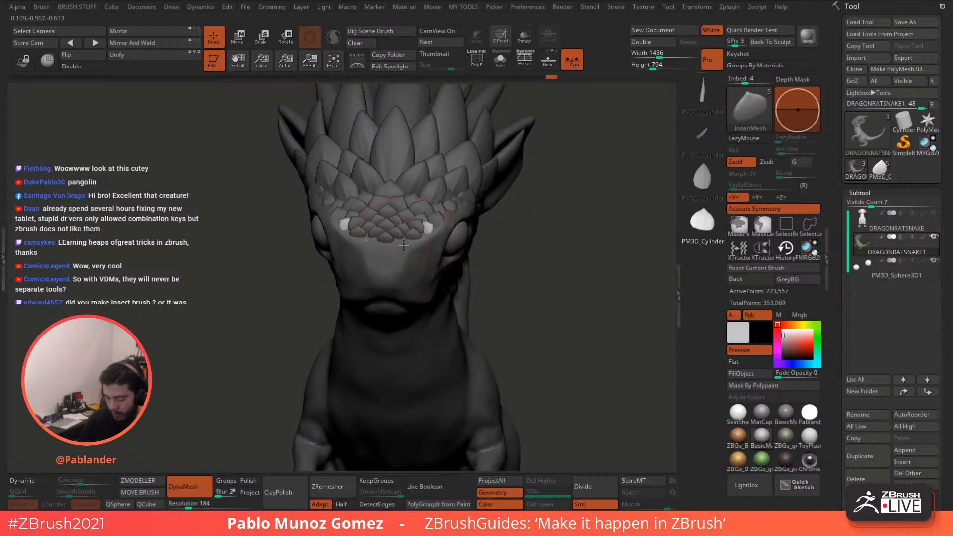
key("ctrl+shift+z")
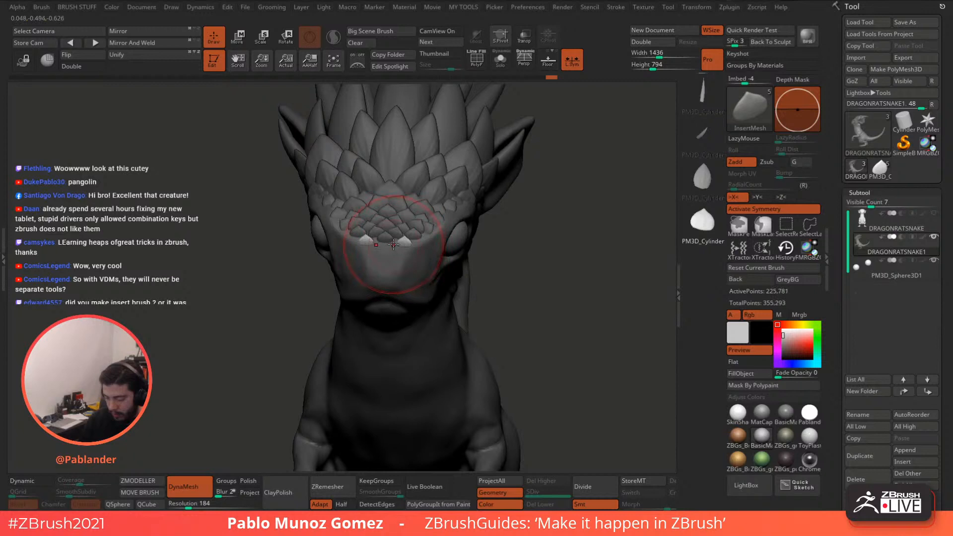
left_click(384, 254)
Step: Insert mirrored scales down both sides of the neck below the ears, continuing the cheek cluster
mouse_move(450, 255)
right_mouse_down("ctrl")
mouse_move(449, 223)
mouse_move(526, 239)
mouse_move(505, 237)
mouse_move(481, 259)
mouse_move(462, 245)
mouse_move(464, 298)
mouse_move(435, 272)
right_mouse_up("ctrl")
mouse_move(369, 205)
left_mouse_down()
mouse_move(375, 211)
mouse_move(385, 198)
left_mouse_up()
key("ctrl+z")
right_click_drag(385, 197, 374, 205)
key("ctrl+z")
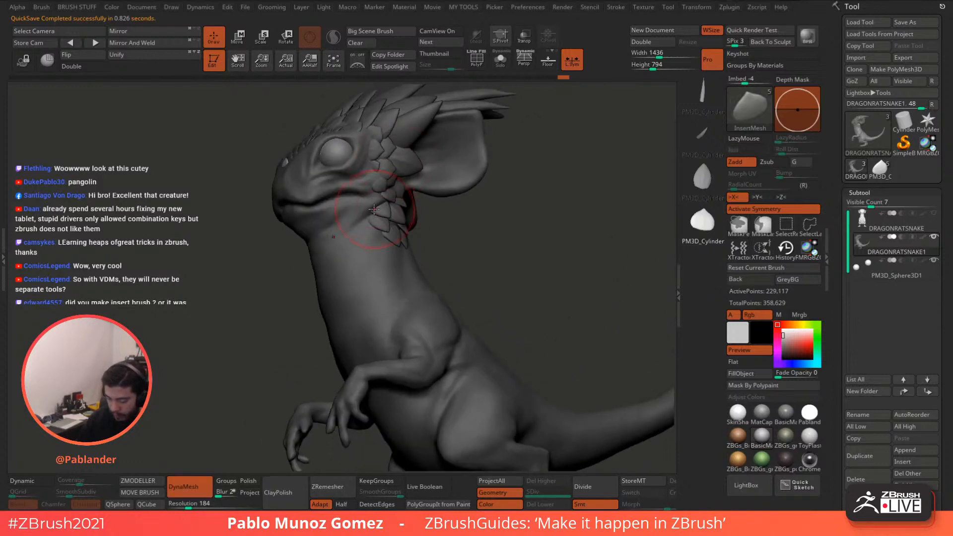
left_click_drag(373, 198, 370, 232)
right_click_drag(382, 248, 390, 247)
left_click_drag(394, 250, 412, 233)
right_click_drag(449, 234, 425, 239)
Step: Cover the back of the neck below the ears with overlapping rows of mirrored scales joining the two side clusters
left_click_drag(436, 199, 439, 191)
right_click_drag(438, 192, 429, 193)
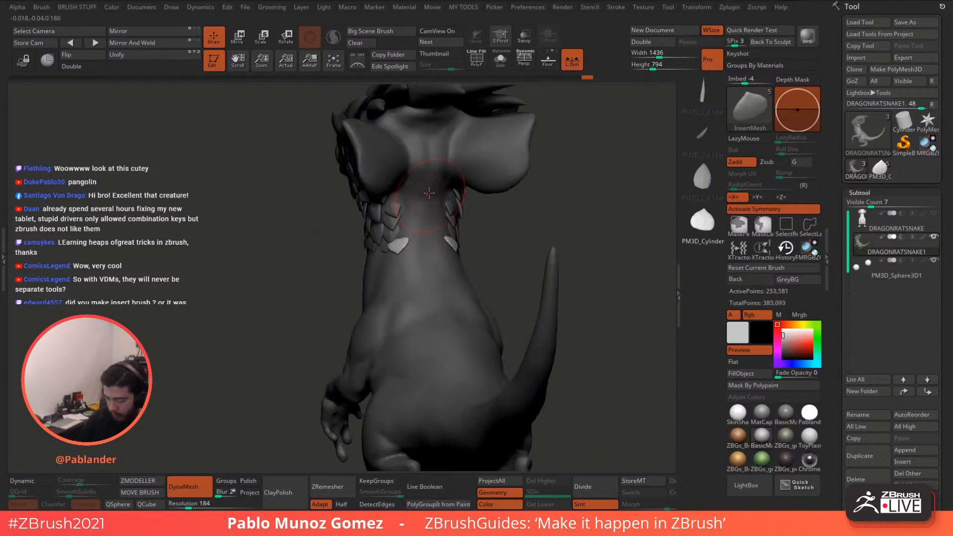
mouse_move(426, 182)
left_mouse_down()
mouse_move(408, 181)
mouse_move(425, 196)
left_mouse_up()
key("ctrl+z")
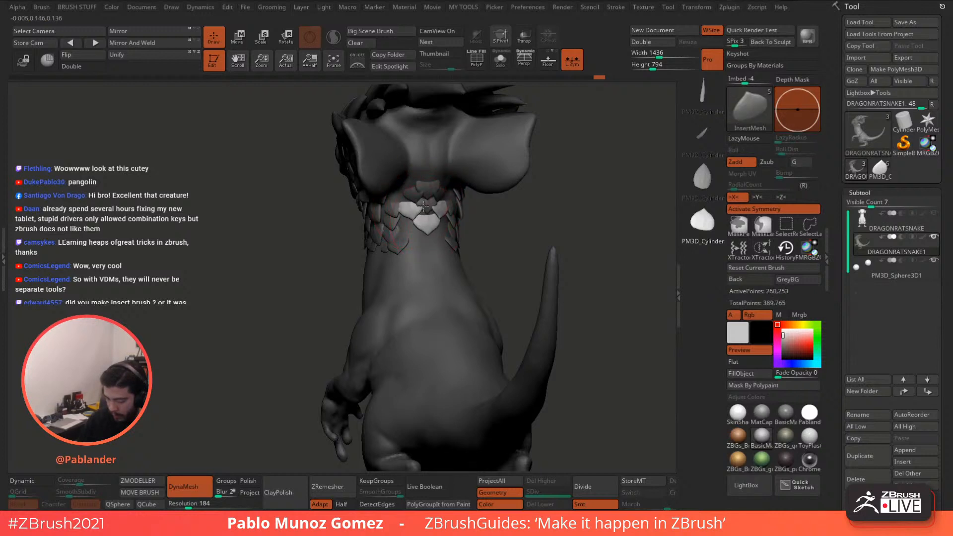
left_click_drag(423, 206, 423, 204)
mouse_move(408, 230)
left_mouse_down()
mouse_move(404, 213)
mouse_move(424, 225)
mouse_move(409, 233)
left_mouse_up()
left_click_drag(423, 259, 399, 248)
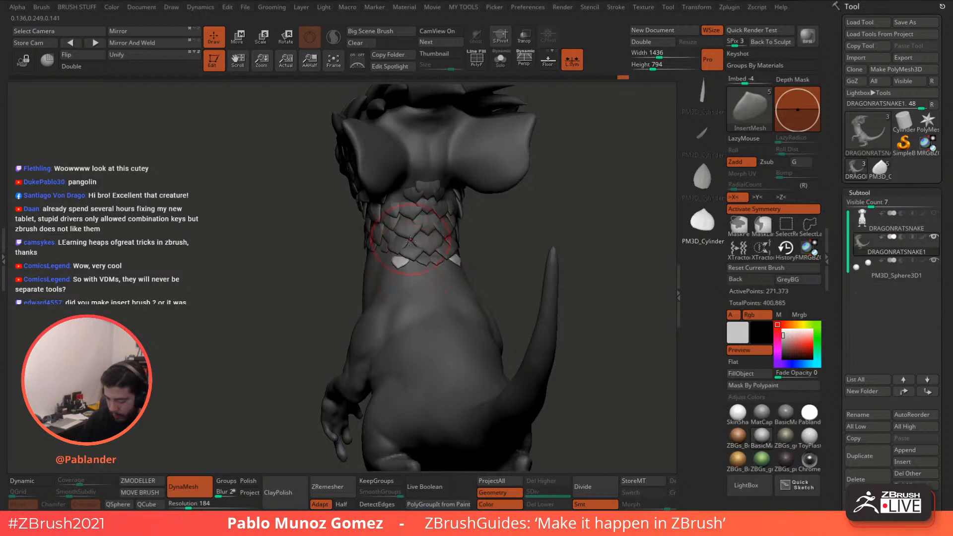
Step: Extend the side neck scales downward with further mirrored pairs towards the shoulders
right_click_drag(399, 251, 440, 251)
left_click_drag(393, 260, 389, 246)
right_click_drag(399, 251, 412, 254)
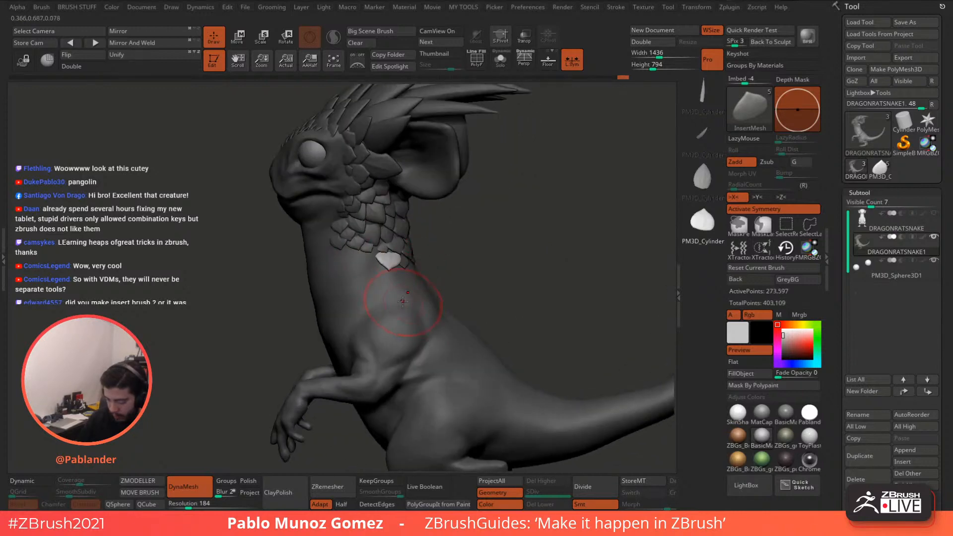
right_click_drag(407, 298, 413, 210)
left_click_drag(413, 209, 418, 214)
key("ctrl+z")
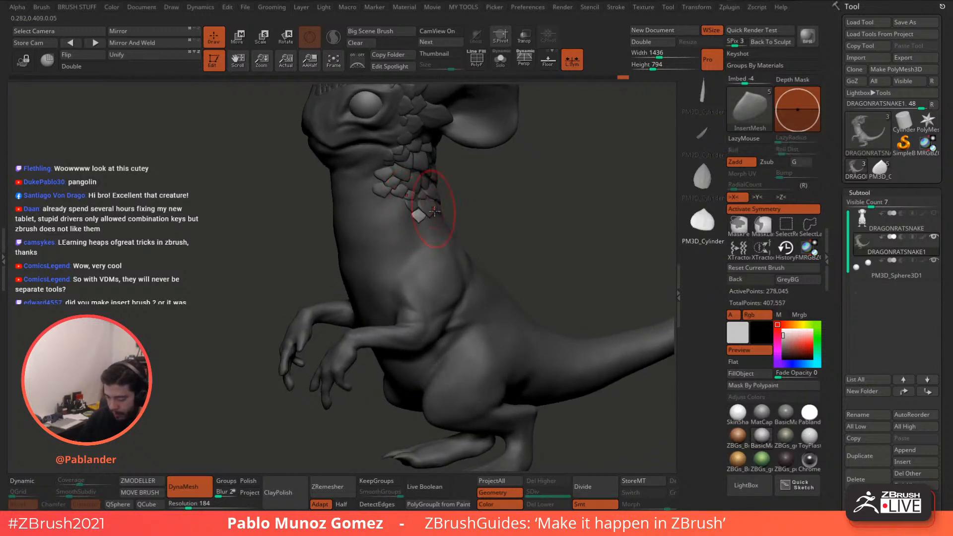
Step: Insert a mirrored patch of overlapping scales on the shoulders above the arms
right_click_drag(434, 211, 435, 259)
mouse_move(427, 251)
left_mouse_down()
mouse_move(444, 258)
mouse_move(435, 248)
mouse_move(451, 281)
left_mouse_up()
key("ctrl+z")
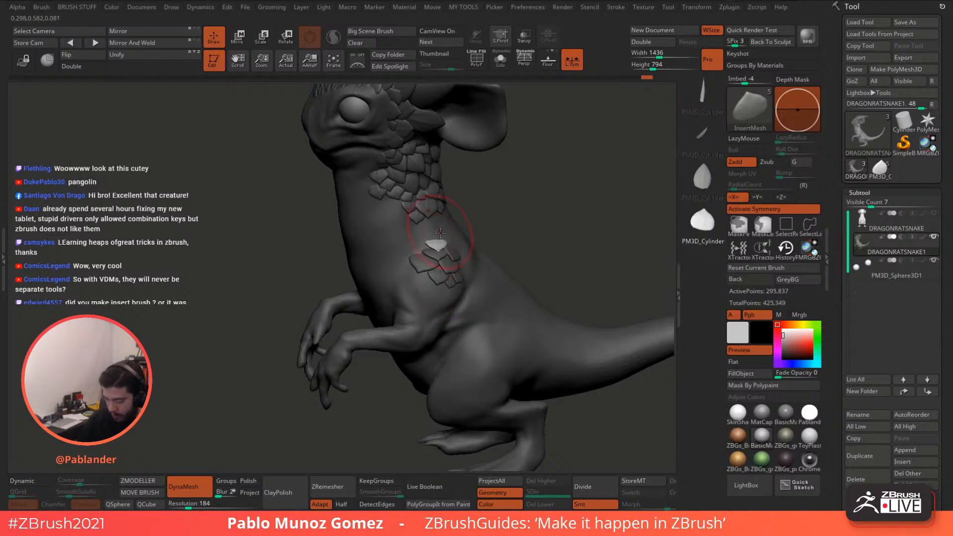
right_click_drag(440, 233, 451, 259)
left_click_drag(419, 267, 414, 273)
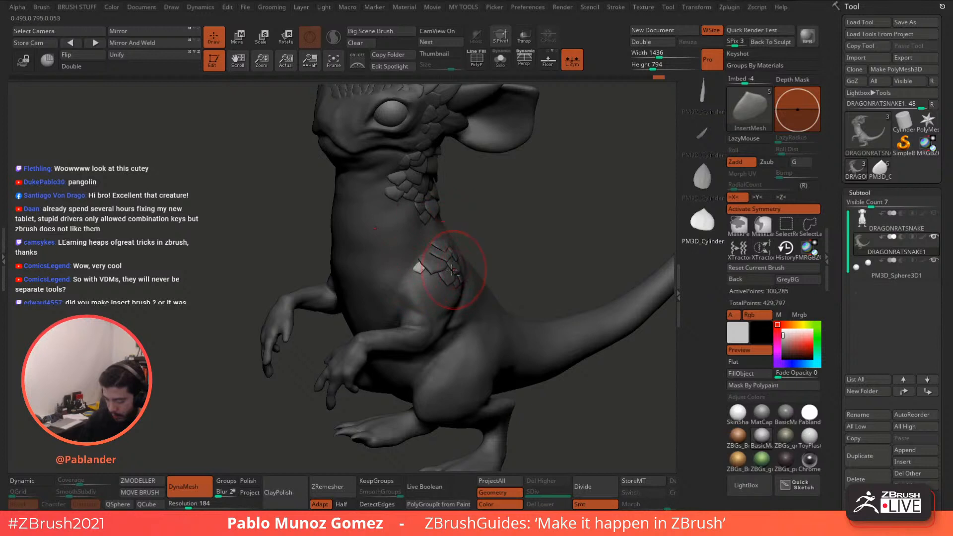
right_click_drag(452, 271, 425, 253)
left_click_drag(425, 253, 427, 238)
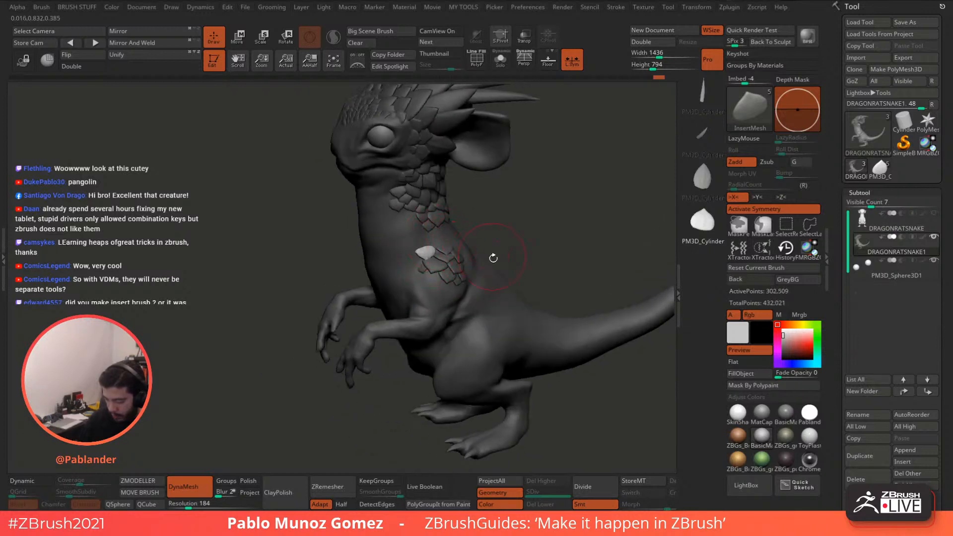
Step: Insert a mirrored patch of overlapping scales on the thighs and extend it back over the hips
right_click_drag(493, 257, 454, 304)
left_click_drag(450, 296, 451, 293)
mouse_move(435, 311)
left_mouse_down()
mouse_move(460, 298)
mouse_move(461, 312)
mouse_move(463, 301)
mouse_move(449, 315)
left_mouse_up()
right_click_drag(477, 298, 447, 279)
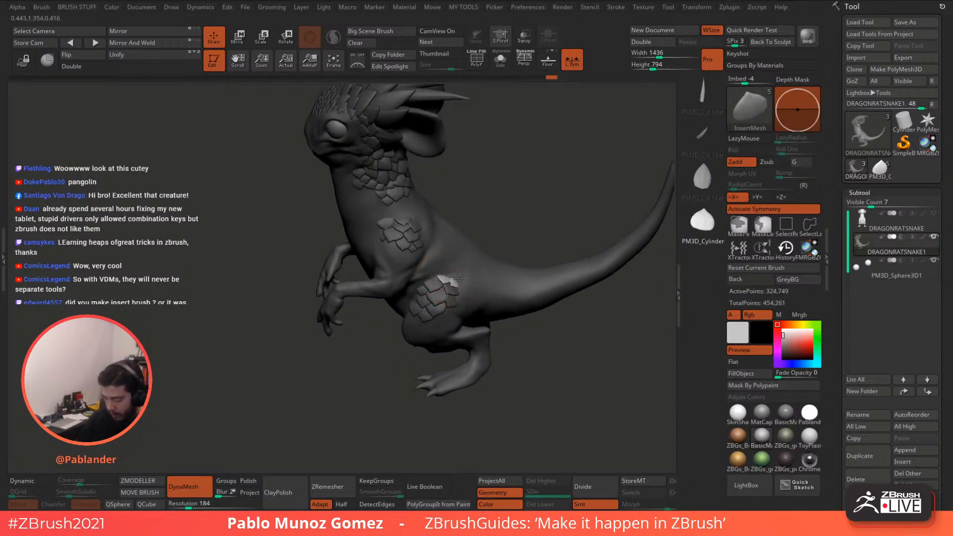
left_click_drag(459, 278, 460, 290)
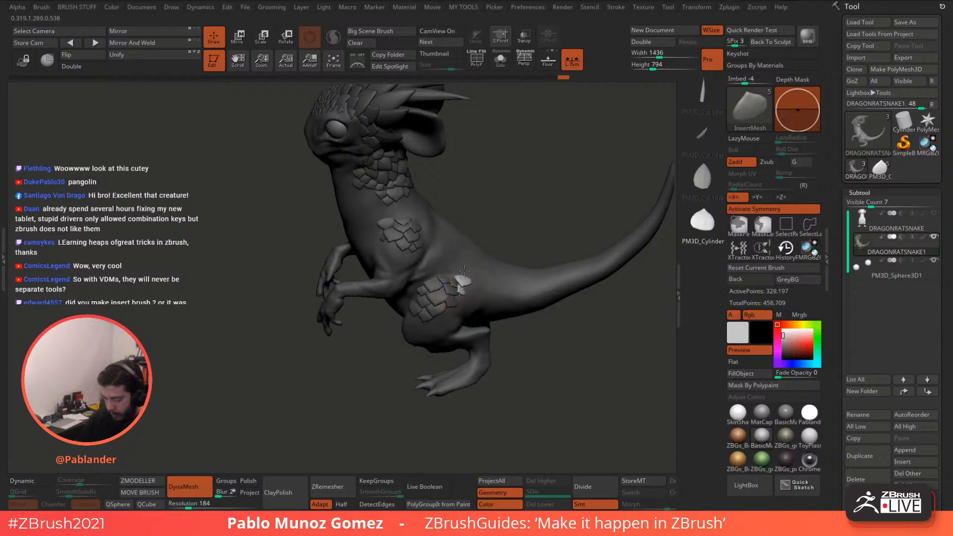
Step: Fill the gap between the neck and shoulder scales with mirrored scales and continue them across the upper back
right_click_drag(426, 239, 422, 239)
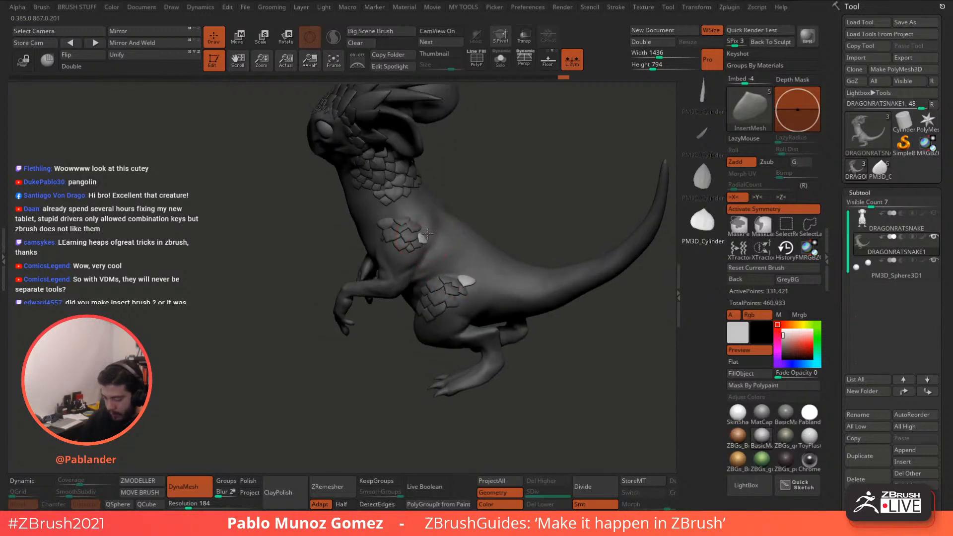
left_click_drag(427, 233, 428, 234)
left_click_drag(426, 218, 416, 214)
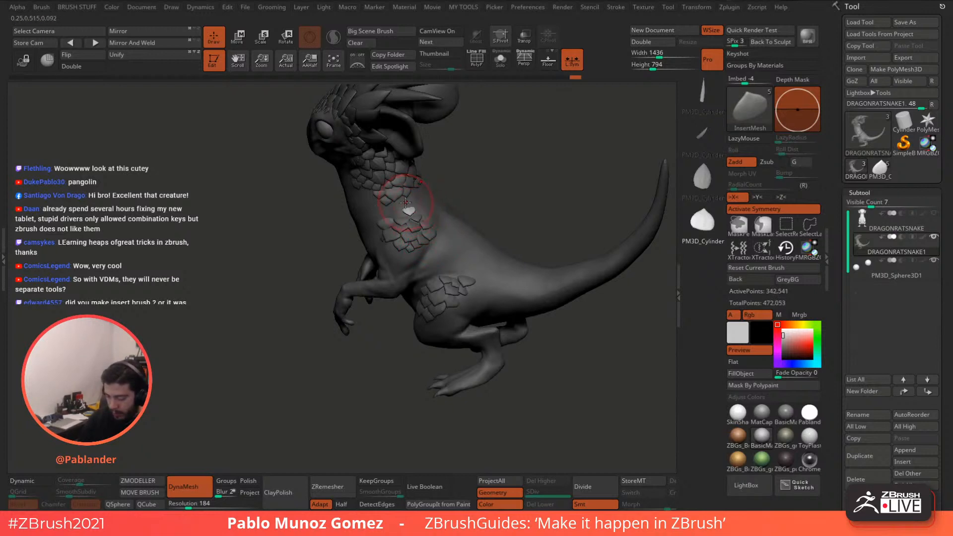
key("ctrl+z")
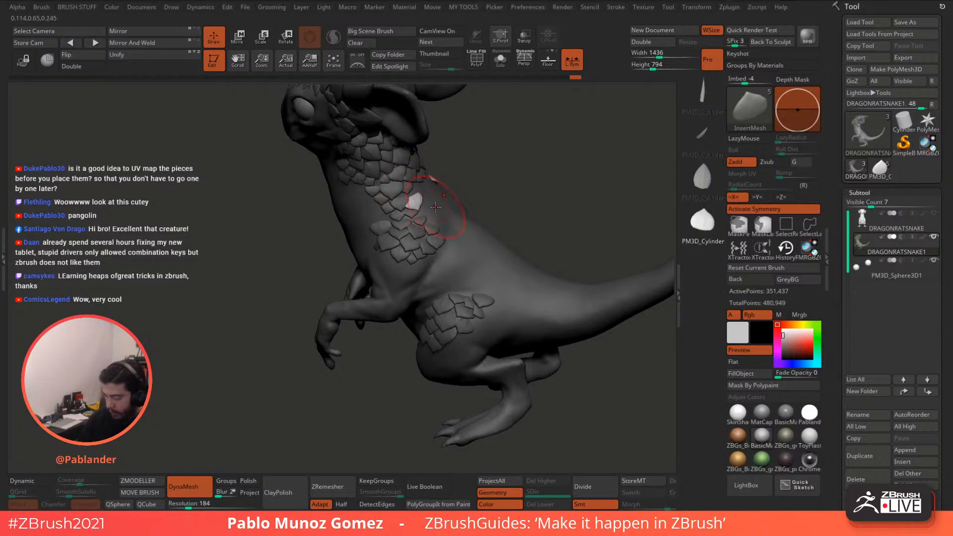
mouse_move(435, 202)
right_mouse_down()
mouse_move(450, 208)
mouse_move(432, 202)
right_mouse_up()
mouse_move(429, 196)
left_mouse_down()
mouse_move(422, 207)
mouse_move(425, 191)
mouse_move(432, 220)
mouse_move(412, 224)
mouse_move(440, 231)
mouse_move(420, 221)
mouse_move(432, 243)
left_mouse_up()
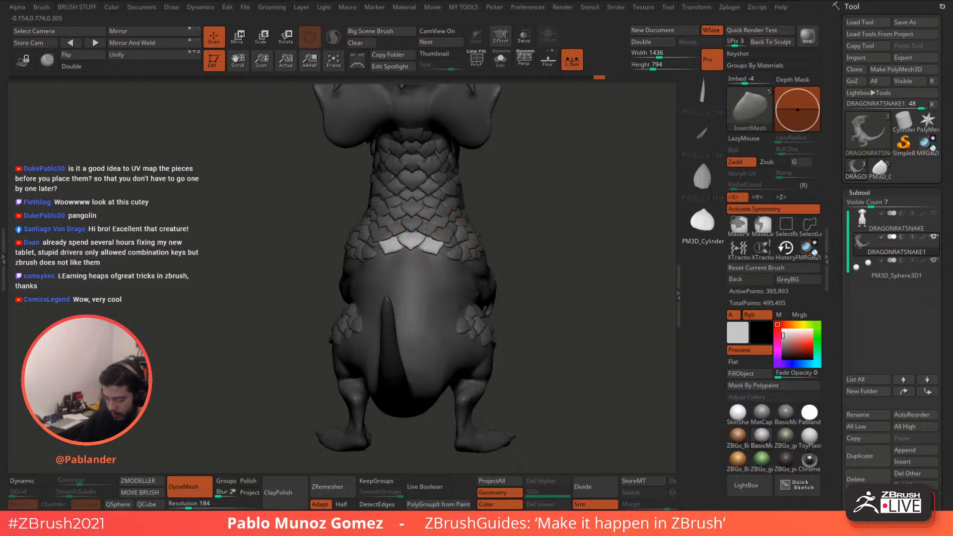
Step: Start a single row of heart-shaped scales along the spine, from the upper back down the lower back
right_click_drag(445, 253, 428, 269)
left_click_drag(411, 252, 410, 272)
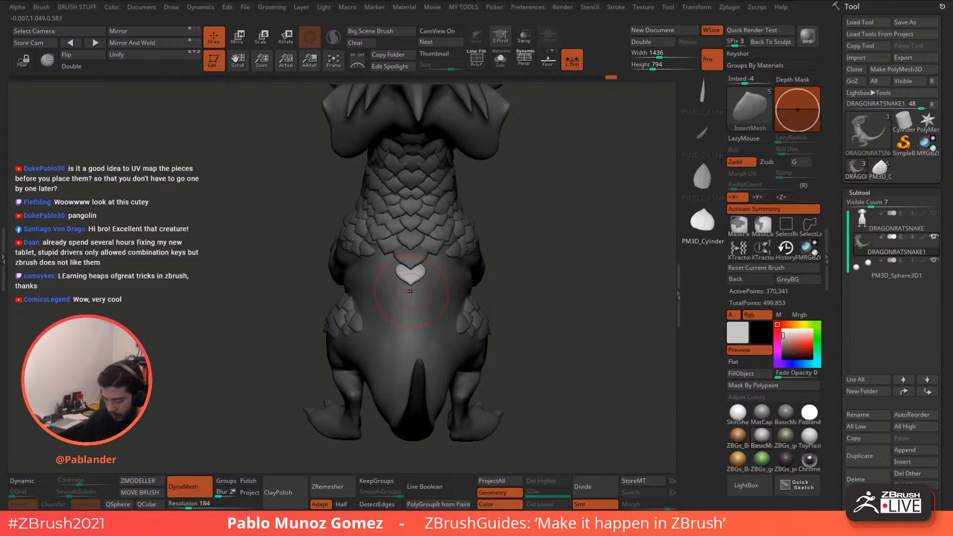
right_click_drag(411, 271, 414, 306)
left_click_drag(414, 307, 410, 315)
right_click_drag(410, 316, 425, 288)
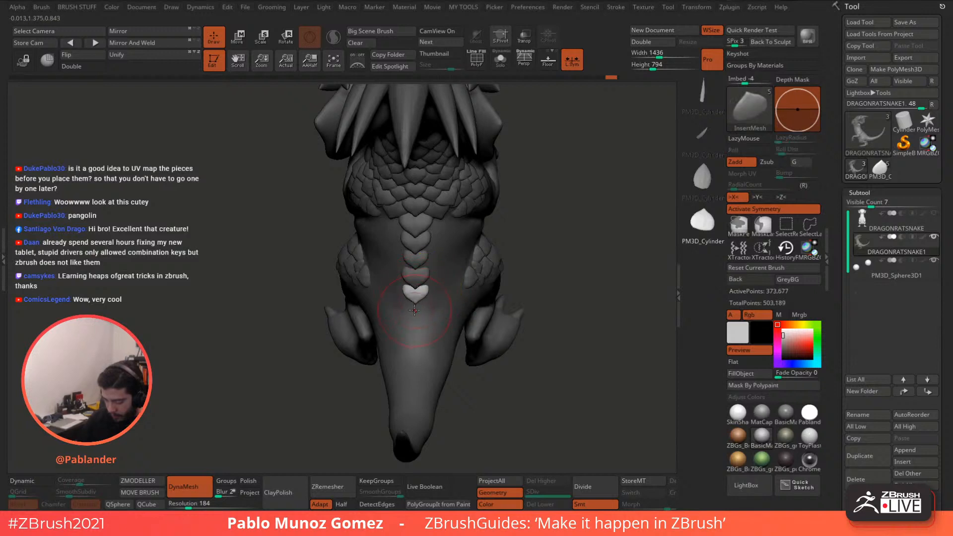
Step: Continue the centre row of scales from the lower back along the first part of the tail
left_click_drag(416, 310, 416, 296)
left_click_drag(415, 329, 416, 318)
mouse_move(416, 319)
right_mouse_down()
mouse_move(420, 293)
mouse_move(421, 311)
right_mouse_up()
left_click_drag(421, 312, 421, 297)
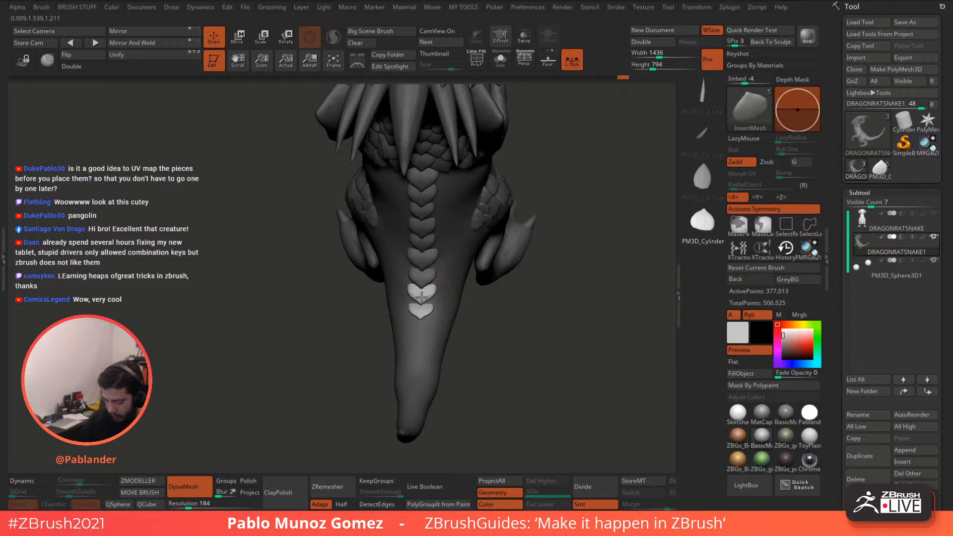
left_click_drag(420, 336, 419, 324)
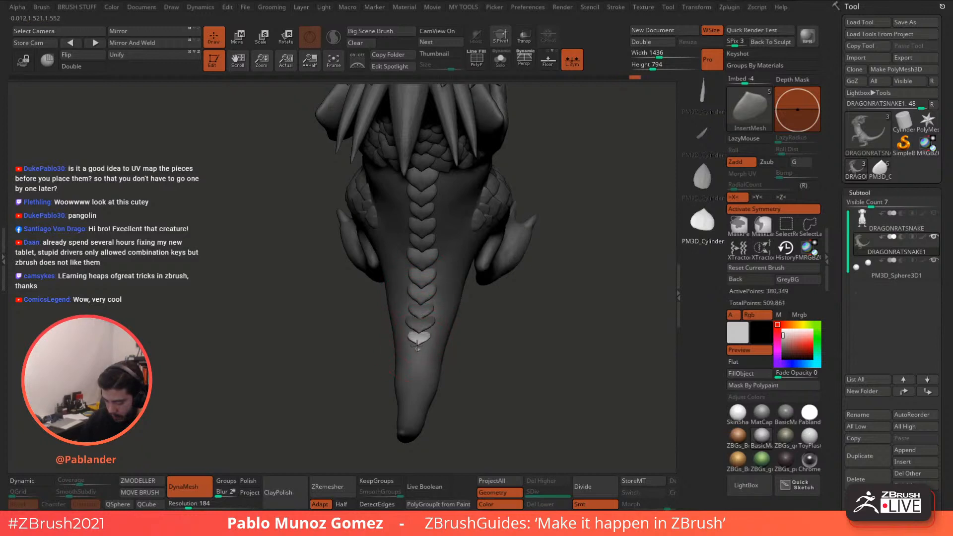
left_click_drag(417, 360, 417, 350)
right_click_drag(417, 349, 424, 168)
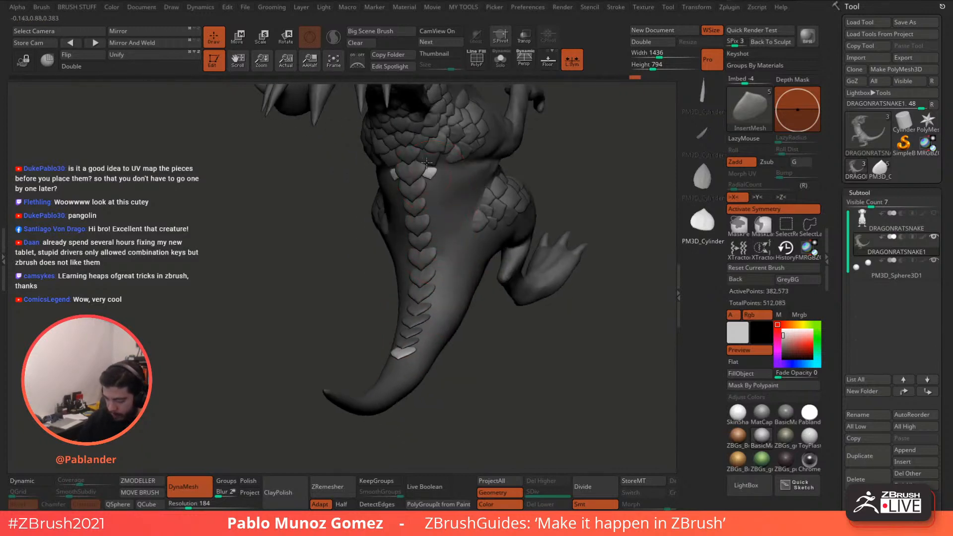
left_click_drag(428, 197, 429, 204)
left_click(428, 207)
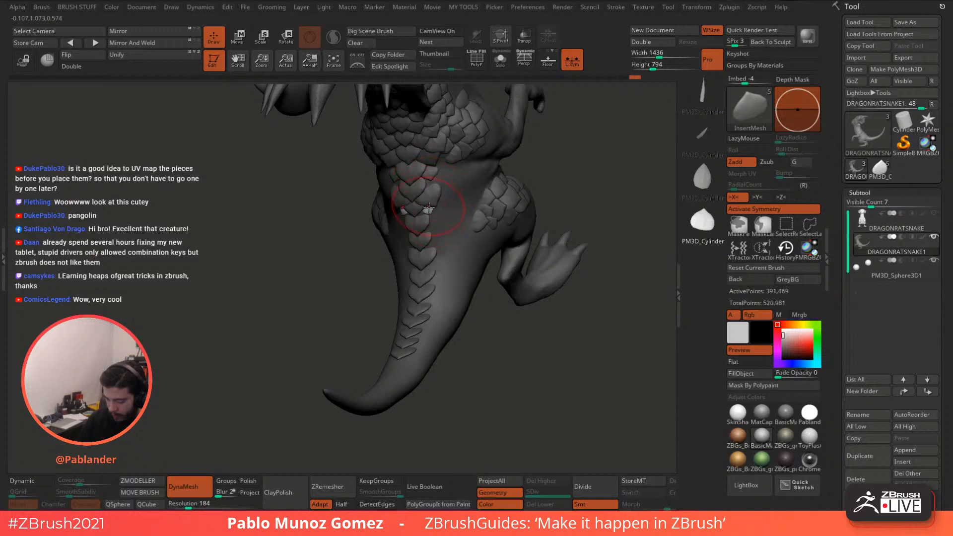
right_click_drag(429, 207, 440, 189)
key("ctrl+z")
key("ctrl+z")
key("ctrl+z")
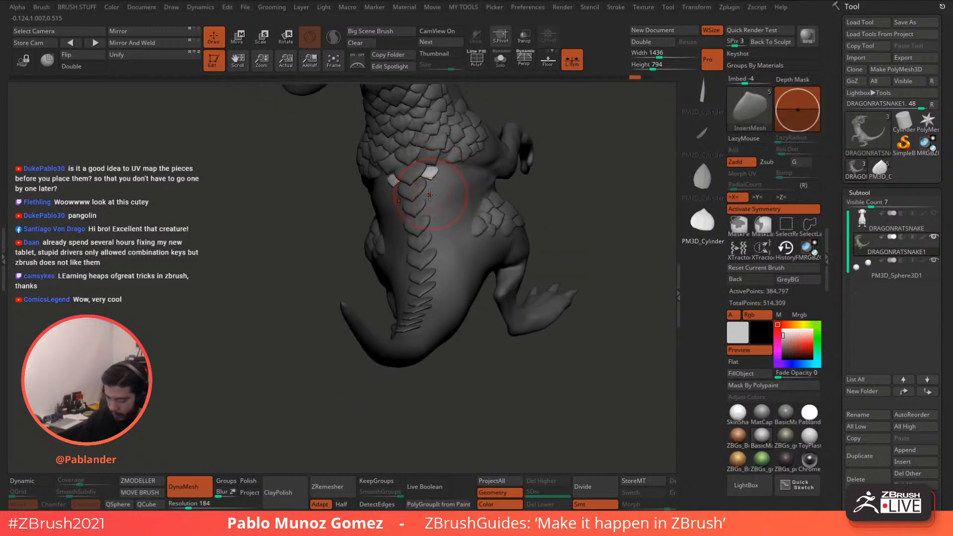
Step: Insert mirrored scales flanking the centre row along the lower back and onto the tail base
left_click_drag(430, 195, 439, 279)
left_click_drag(439, 276, 434, 303)
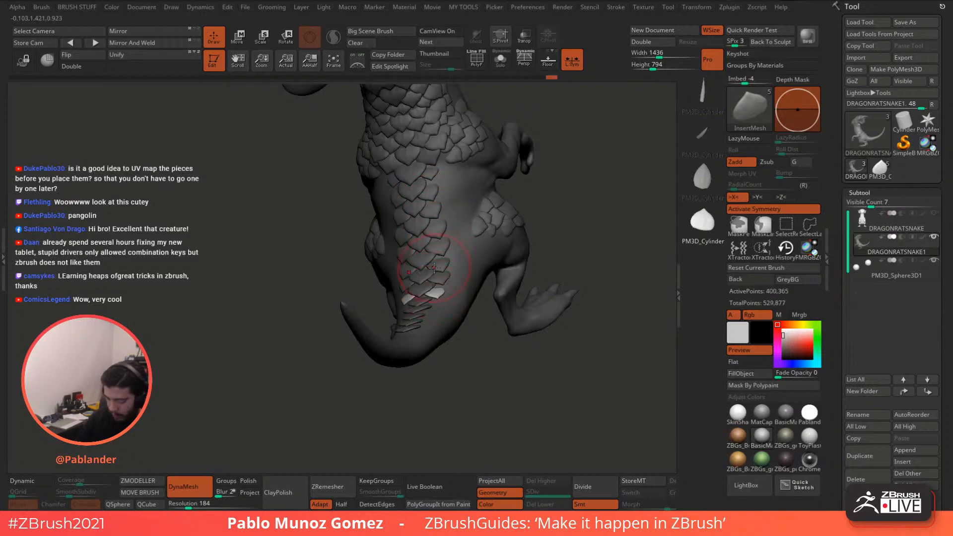
right_click_drag(434, 268, 480, 278)
left_click_drag(441, 309, 458, 301)
right_click_drag(459, 300, 469, 275, "alt")
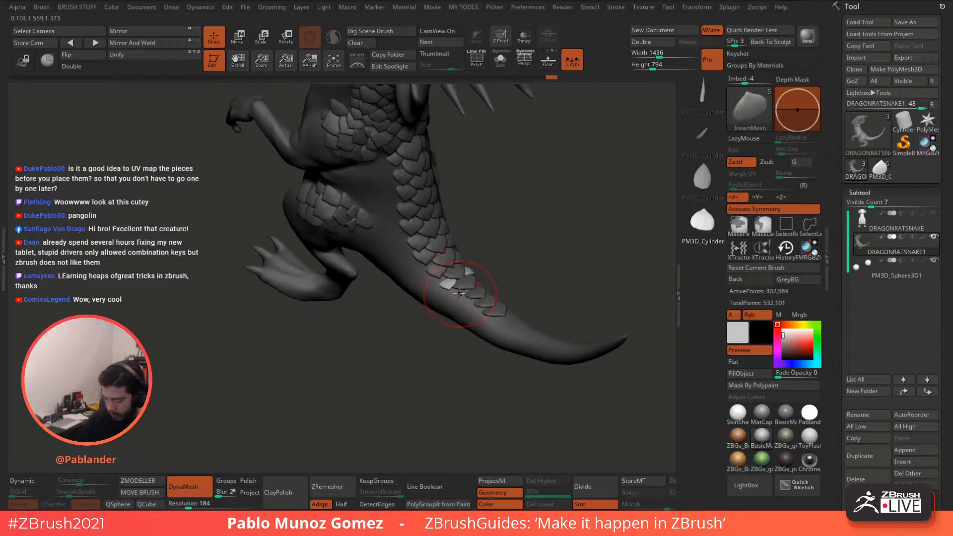
Step: Add progressively smaller centre and flanking scales along the top of the tail towards its tip
left_click_drag(473, 303, 511, 319)
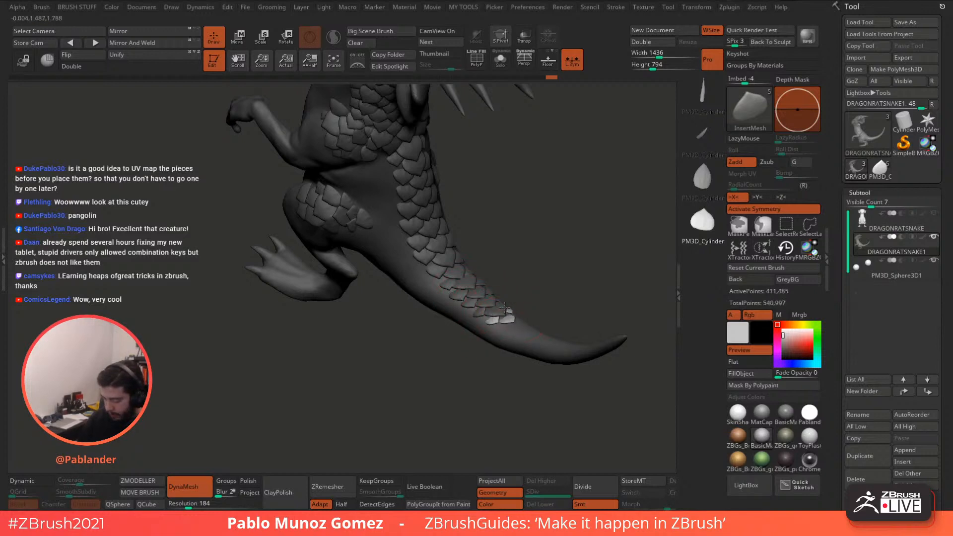
right_click_drag(505, 308, 544, 320)
left_click_drag(509, 317, 555, 356)
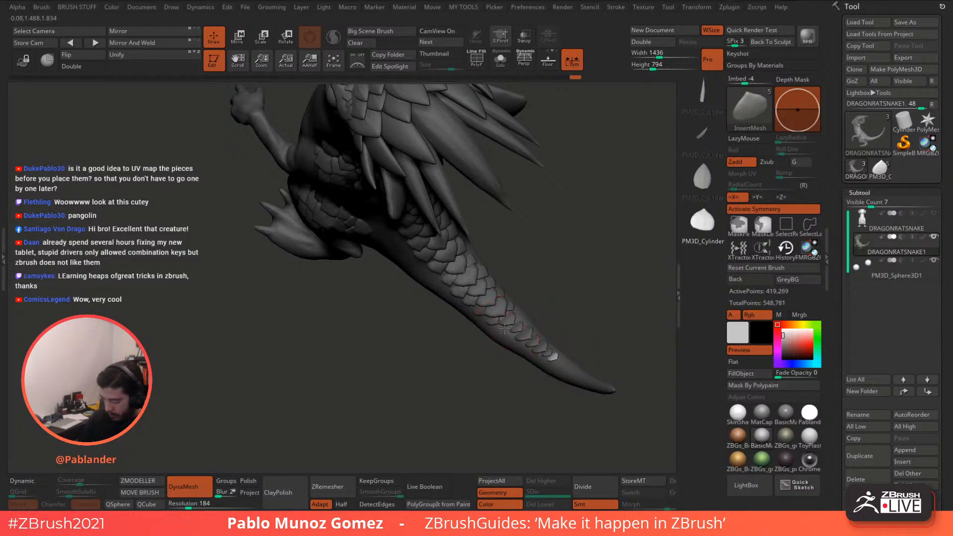
left_click_drag(504, 329, 543, 360)
left_click(544, 352)
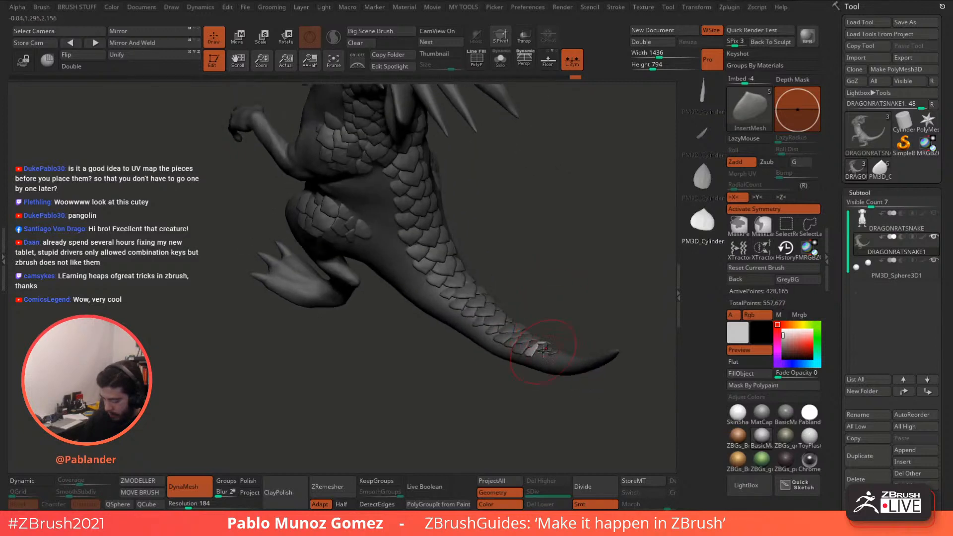
left_click_drag(549, 293, 549, 213)
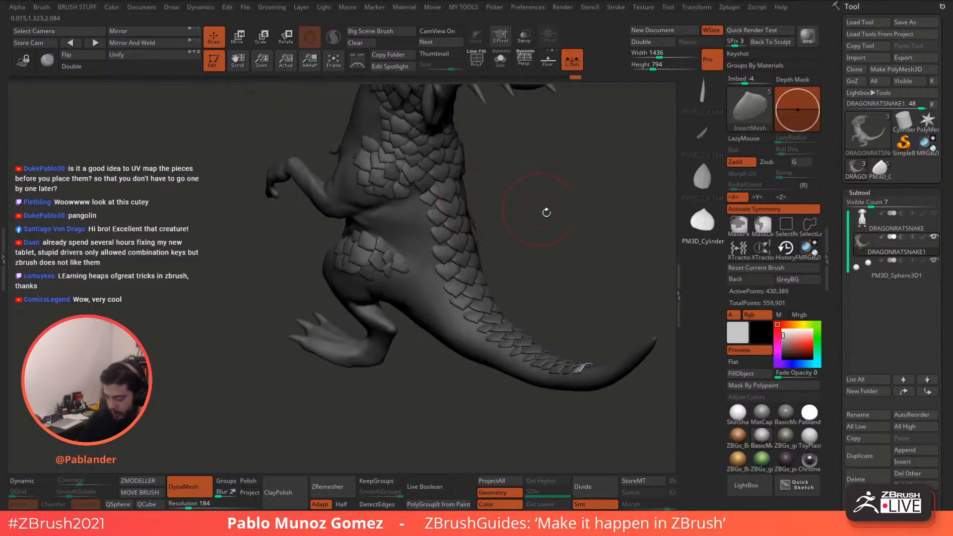
key("ctrl+z")
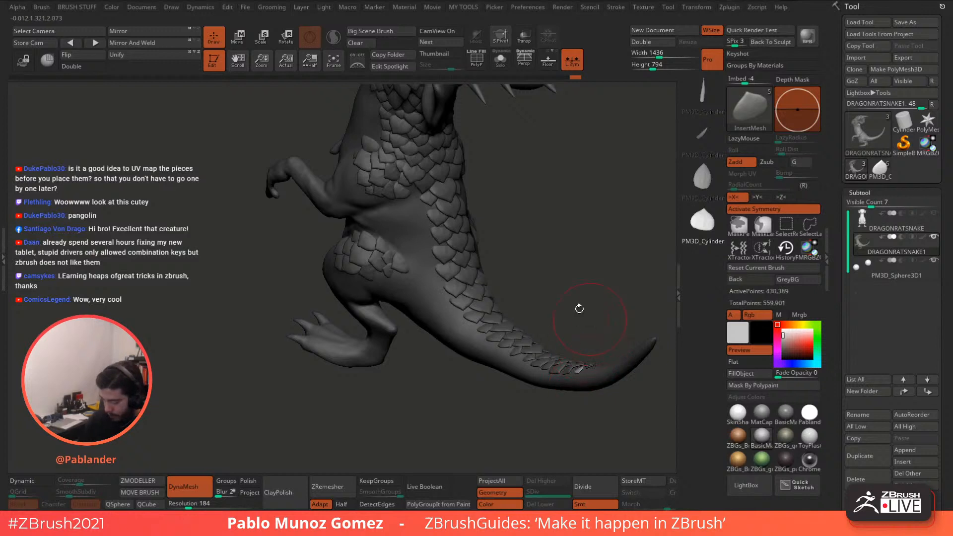
Step: Insert mirrored scales along the sides of the lower back, filling the flank between the shoulder and thigh patches
left_click_drag(415, 189, 432, 261)
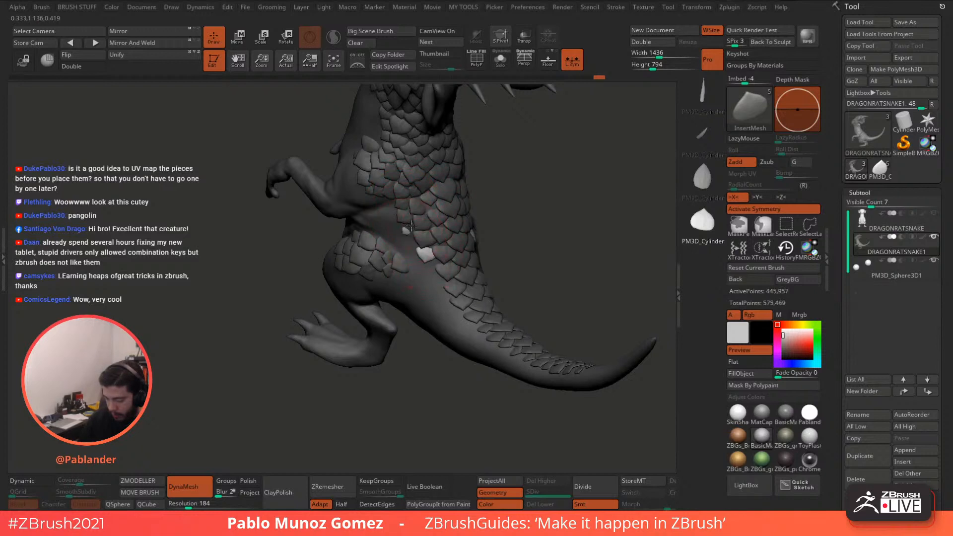
left_click_drag(410, 225, 391, 237)
left_click_drag(501, 219, 484, 204)
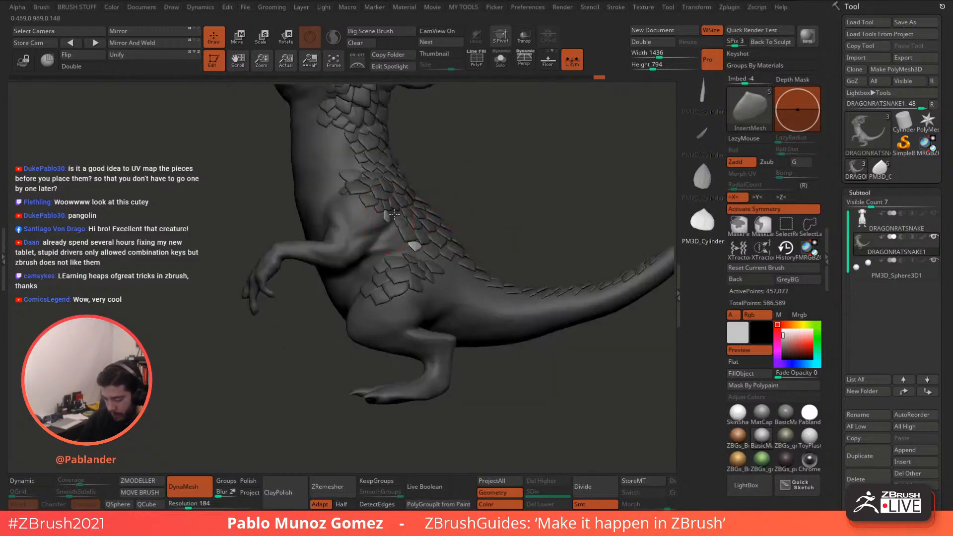
left_click_drag(387, 216, 406, 241)
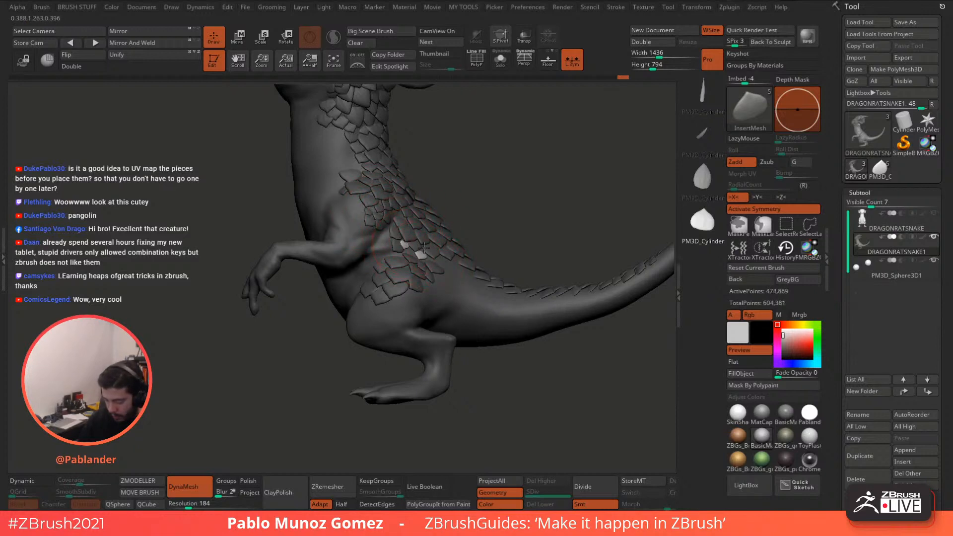
Step: Fill the gap between the thigh patch and the tail base with mirrored overlapping scales
mouse_move(454, 275)
left_mouse_down()
mouse_move(465, 241)
mouse_move(465, 287)
left_mouse_up()
key("ctrl+z")
right_click_drag(469, 284, 466, 288)
left_click_drag(466, 289, 420, 296)
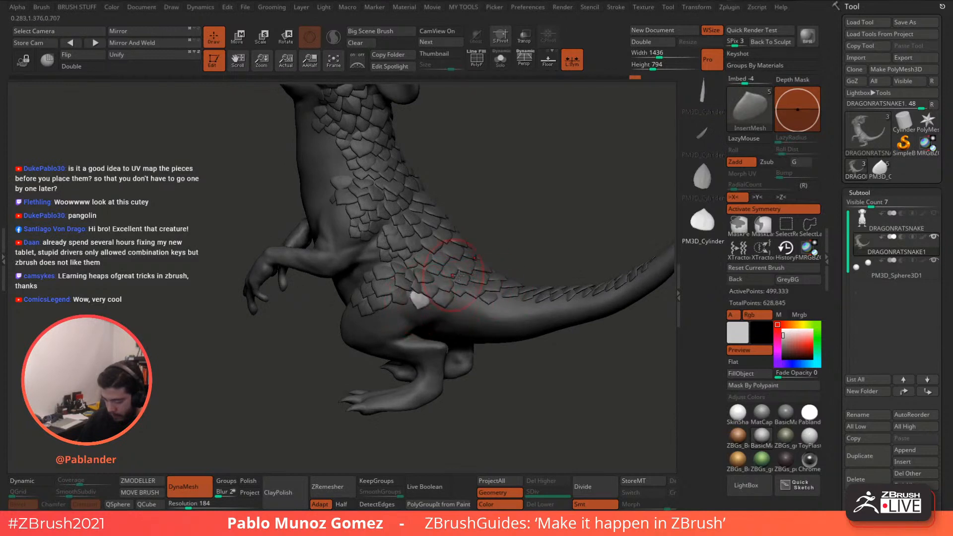
right_click_drag(419, 296, 509, 309)
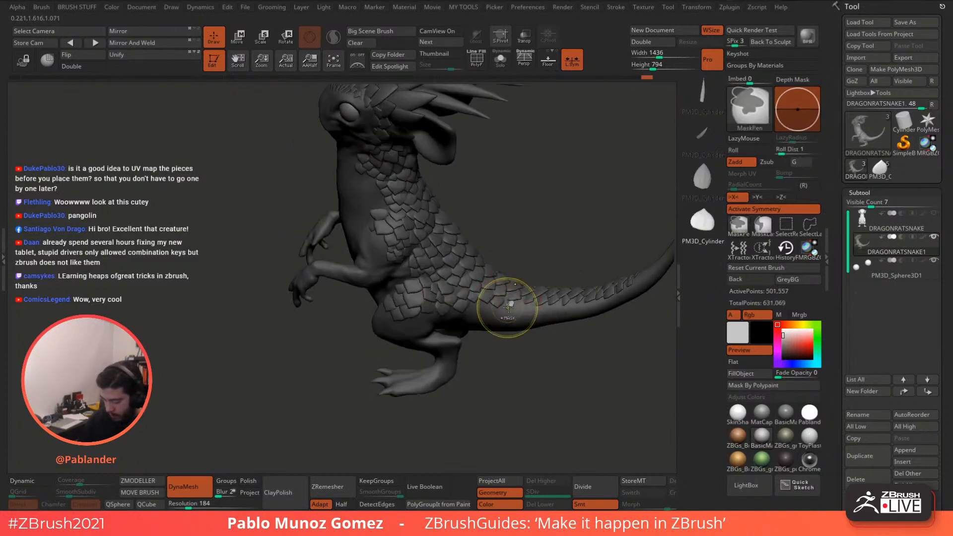
left_click_drag(508, 300, 490, 304)
right_click_drag(490, 304, 407, 218)
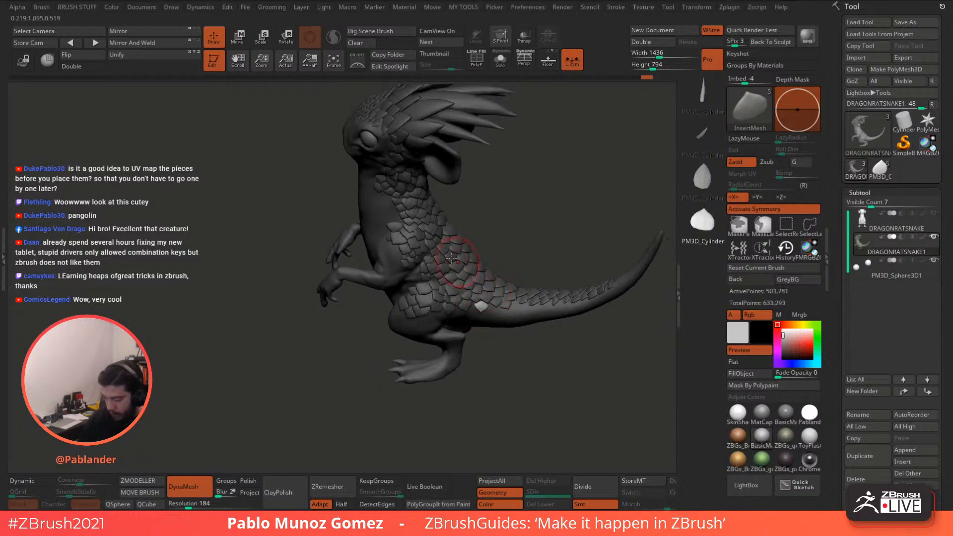
Step: Extend the mirrored scales up the side of the neck to just below the jaw
left_click_drag(397, 218, 398, 204)
right_click_drag(398, 204, 390, 203)
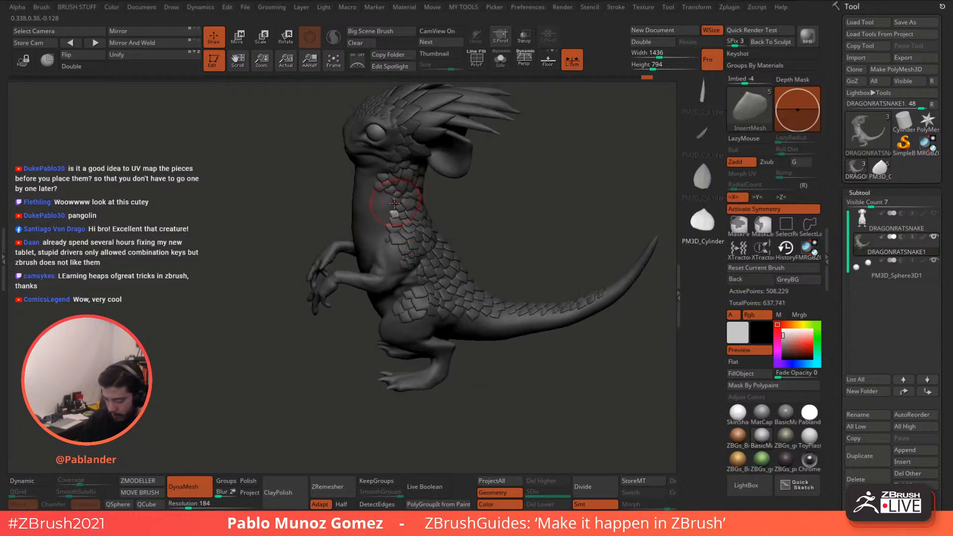
mouse_move(392, 206)
left_mouse_down()
mouse_move(394, 197)
mouse_move(381, 194)
left_mouse_up()
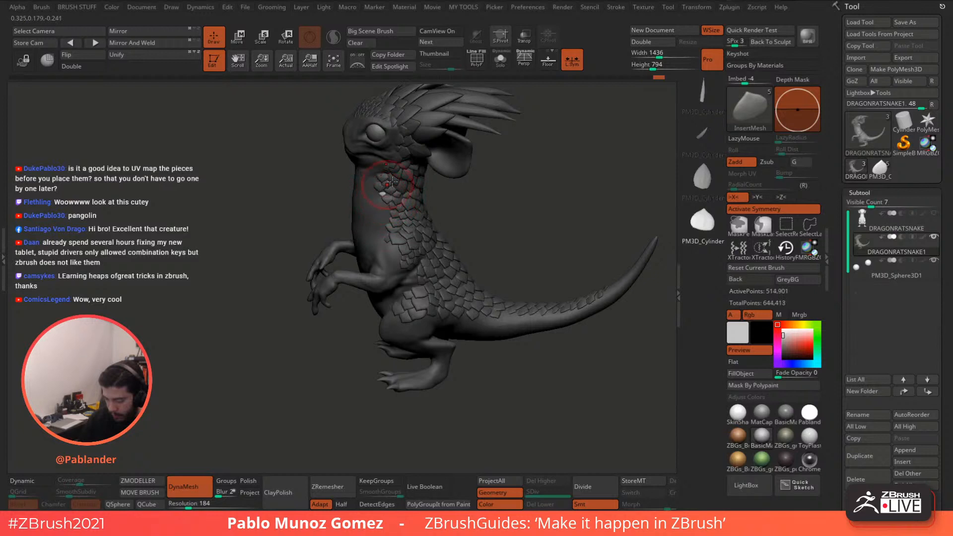
right_click_drag(392, 182, 373, 179)
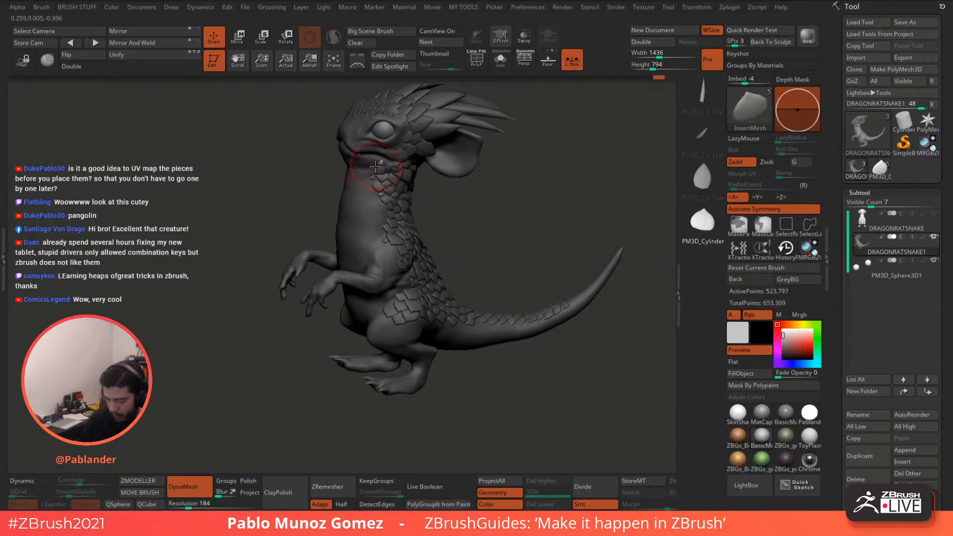
left_click_drag(375, 167, 373, 171)
Step: Add mirrored scales over the front of the shoulder and along the front edge of the neck scales
right_click_drag(412, 169, 409, 279)
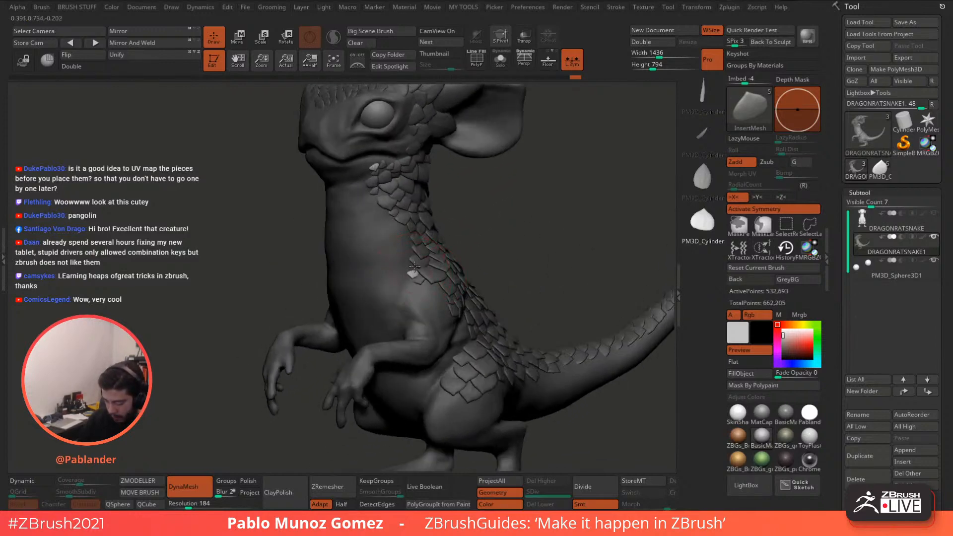
left_click_drag(410, 273, 424, 291)
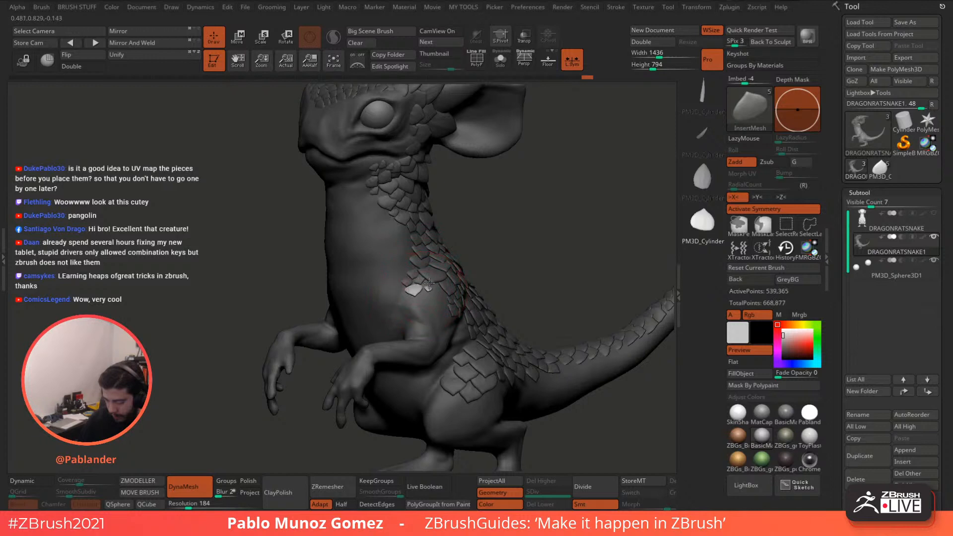
left_click(427, 286)
left_click(435, 297)
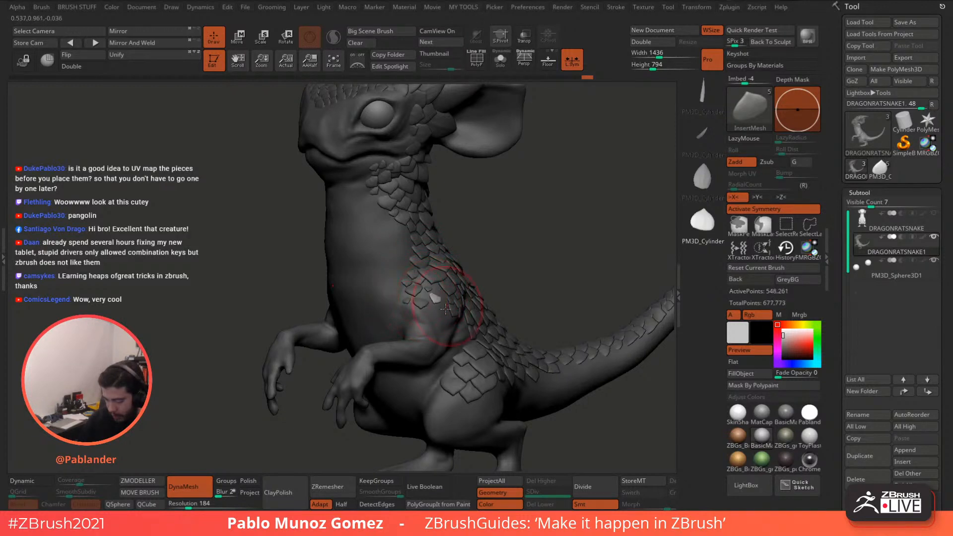
left_click(404, 244)
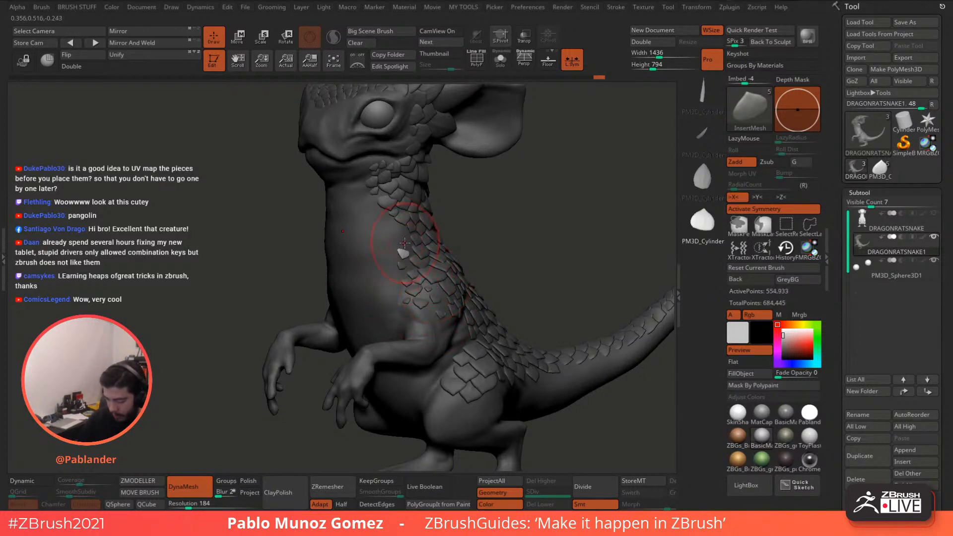
right_click_drag(402, 296, 394, 233)
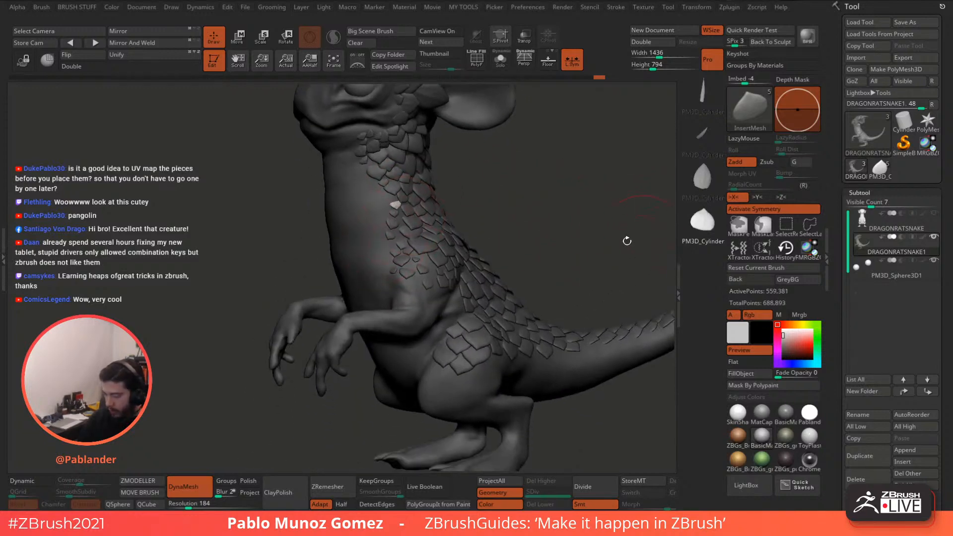
right_click_drag(426, 291, 404, 149)
left_click(404, 281)
key("ctrl+z")
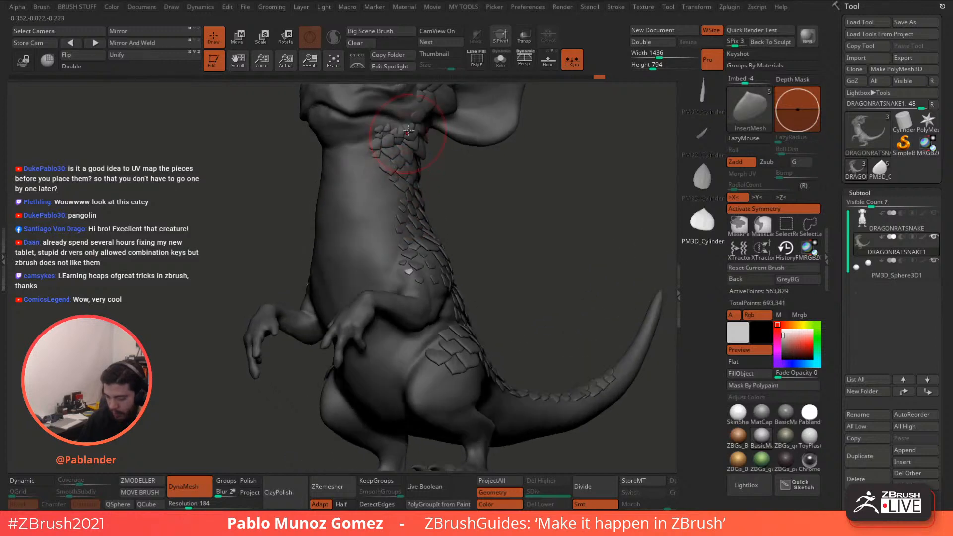
Step: Extend the thigh patch with mirrored scales around the front of the thighs
mouse_move(456, 303)
right_mouse_down("alt")
mouse_move(459, 269)
mouse_move(445, 310)
mouse_move(420, 309)
right_mouse_up("alt")
left_click(429, 298)
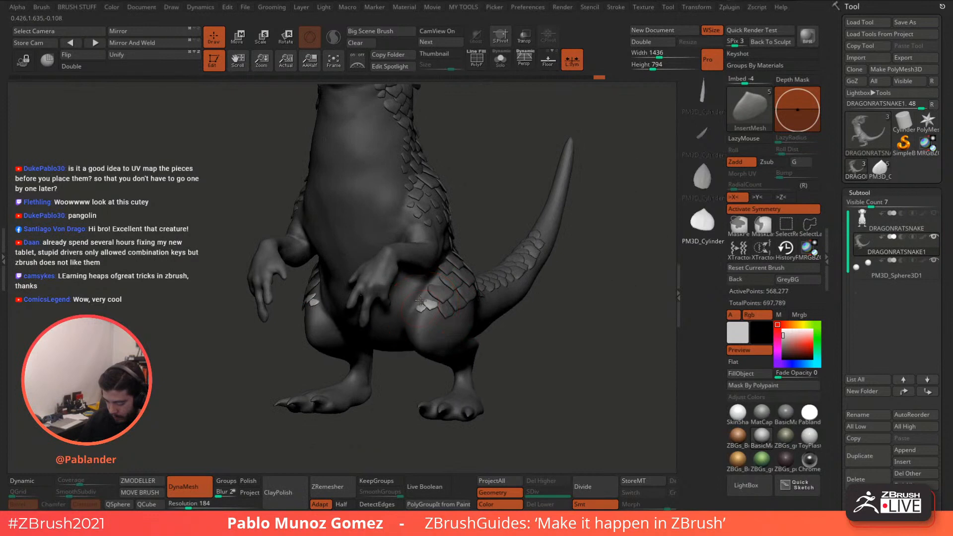
left_click_drag(420, 300, 439, 310)
right_click_drag(439, 310, 456, 314)
Step: Cover the tops of both feet with small mirrored scales, from behind the toes up to the ankle
left_click_drag(459, 316, 484, 291)
mouse_move(494, 311)
right_mouse_down()
mouse_move(502, 377)
mouse_move(499, 319)
mouse_move(472, 353)
mouse_move(459, 330)
right_mouse_up()
mouse_move(460, 326)
left_mouse_down()
mouse_move(428, 308)
mouse_move(455, 304)
mouse_move(466, 319)
mouse_move(476, 306)
mouse_move(451, 292)
mouse_move(479, 291)
mouse_move(468, 284)
mouse_move(483, 271)
left_mouse_up()
right_click_drag(485, 271, 489, 274)
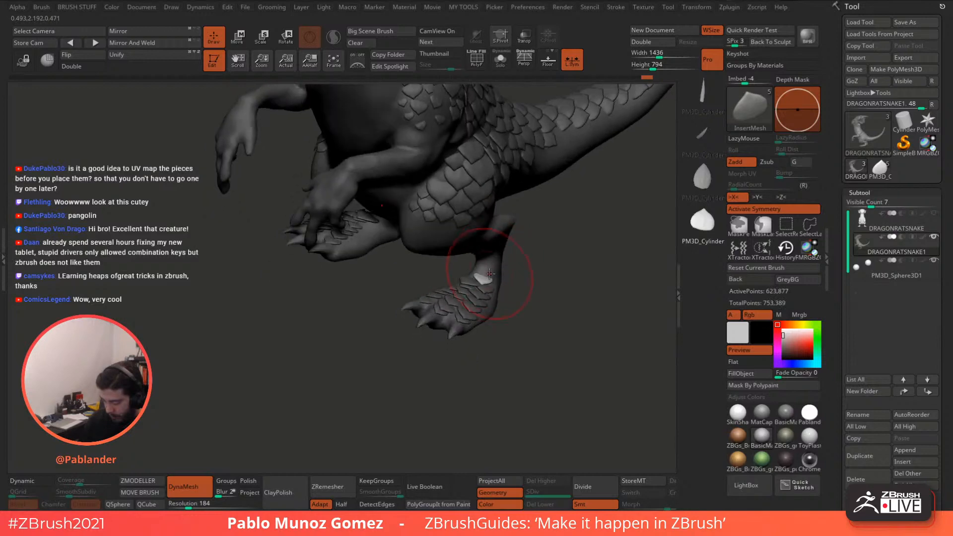
left_click_drag(490, 273, 478, 270)
right_click_drag(480, 267, 483, 263)
left_click_drag(480, 267, 487, 254)
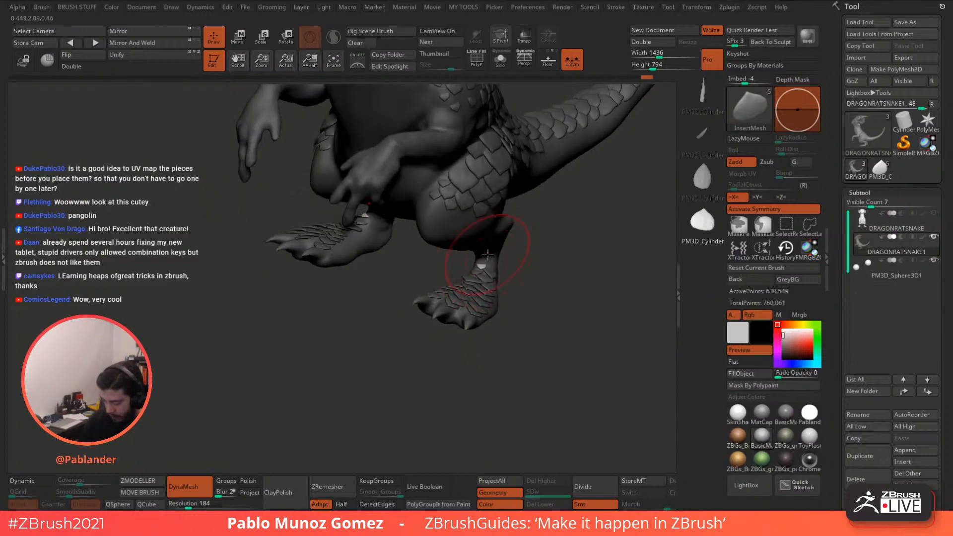
Step: Start a patch of small mirrored scales on the backs of the hands, just above the fingers
right_click_drag(491, 259, 380, 258)
left_click_drag(364, 253, 363, 239)
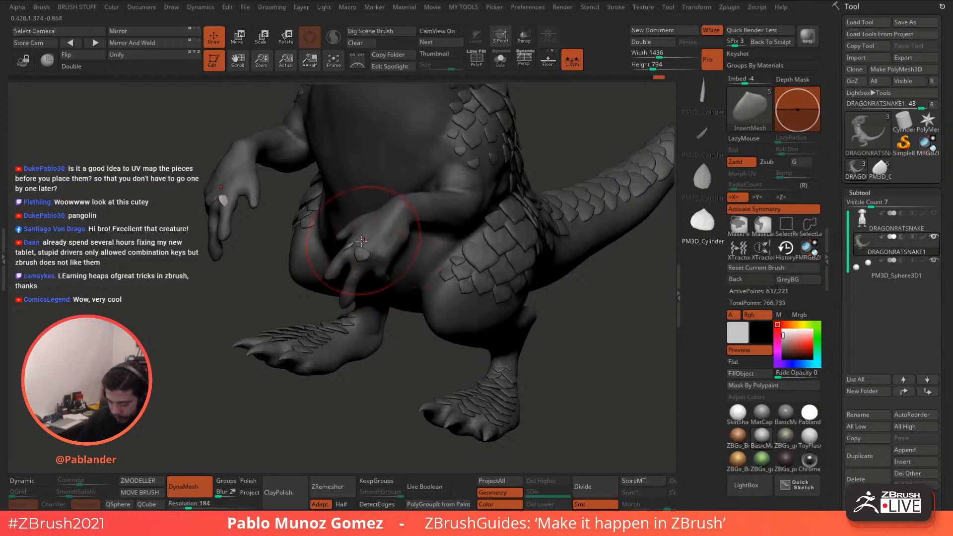
right_click_drag(362, 230, 358, 244)
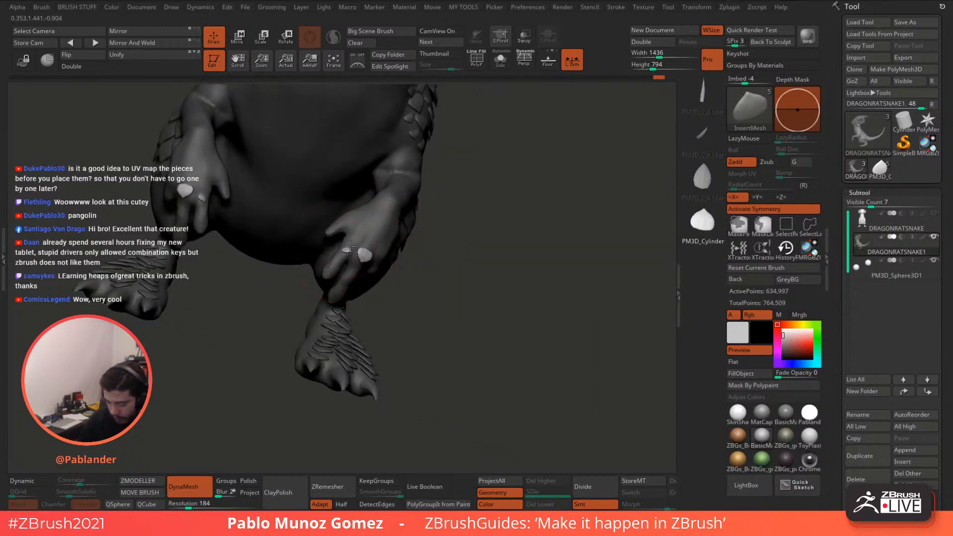
left_click_drag(356, 243, 374, 249)
key("ctrl+z")
right_click_drag(374, 249, 391, 235)
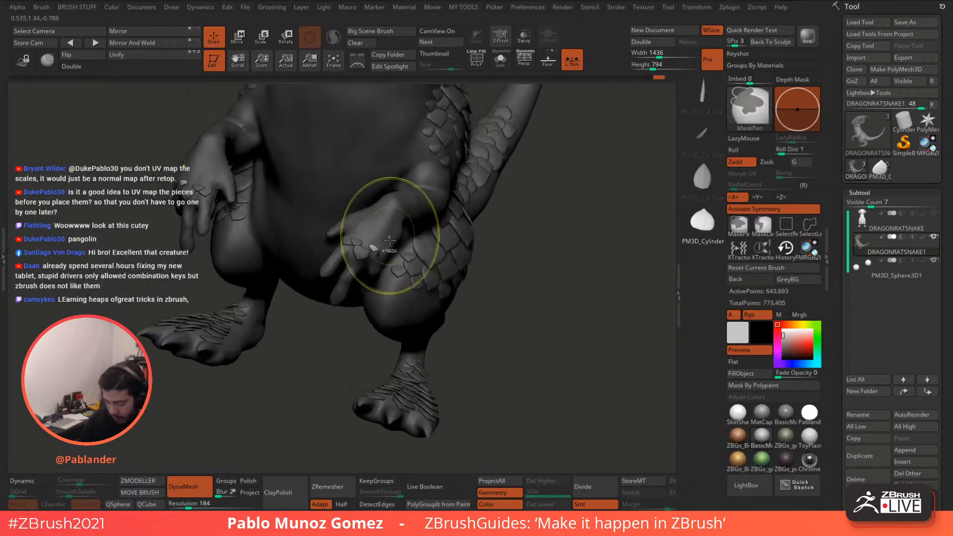
Step: Continue the hand scales across the back of each hand towards the wrist and the base of the thumb
left_click_drag(378, 253, 354, 233)
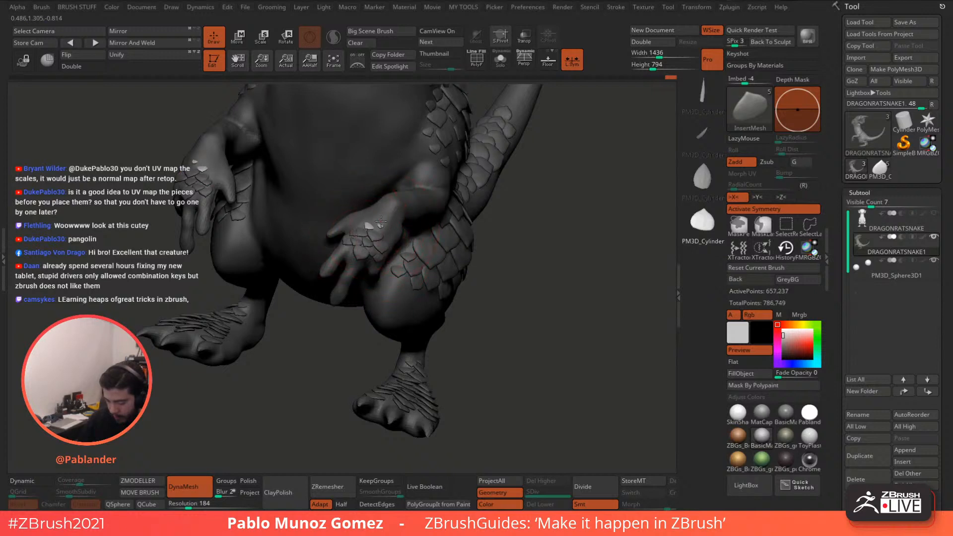
left_click_drag(390, 217, 392, 212)
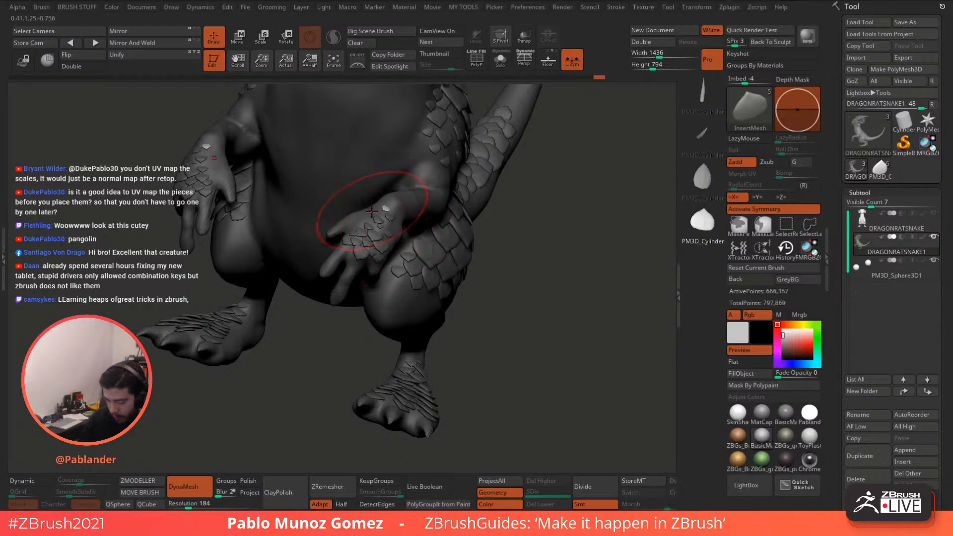
right_click_drag(372, 212, 366, 213)
left_click_drag(357, 218, 355, 224)
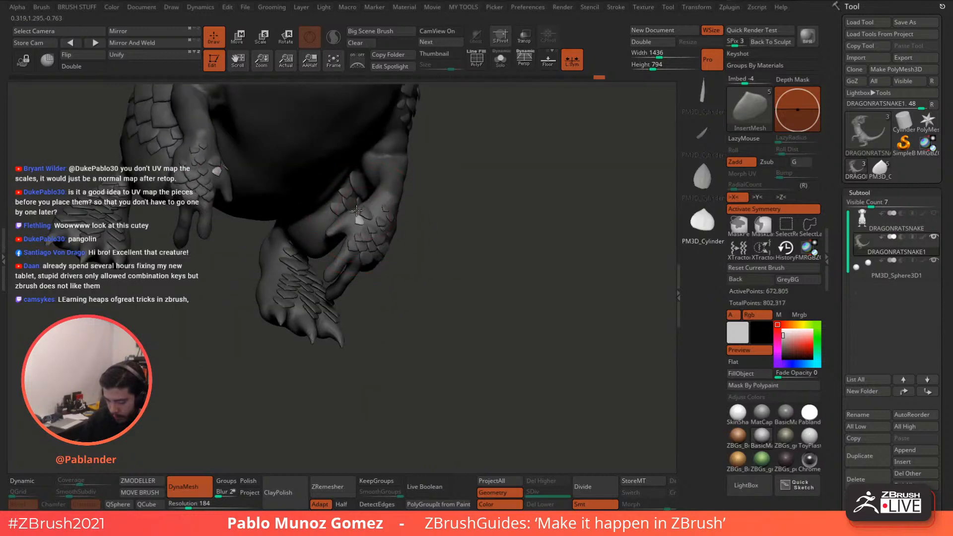
Step: Review the scale coverage over the whole creature from the front, side and back
mouse_move(402, 211)
right_mouse_down()
mouse_move(400, 233)
mouse_move(442, 183)
mouse_move(451, 215)
mouse_move(436, 166)
right_mouse_up()
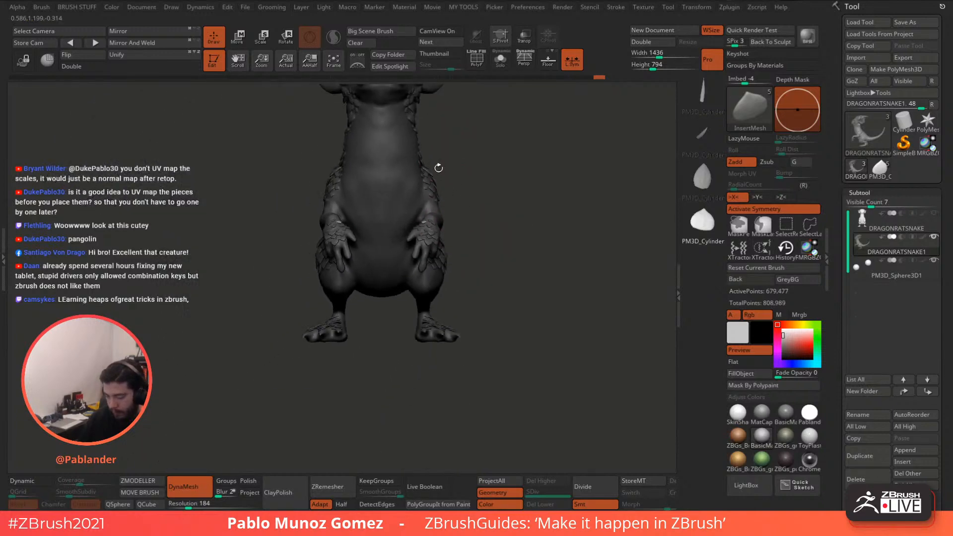
right_click_drag(482, 238, 416, 337, "alt")
mouse_move(377, 185)
right_mouse_down()
mouse_move(365, 170)
mouse_move(355, 181)
mouse_move(362, 206)
right_mouse_up()
right_click_drag(372, 248, 565, 201, "ctrl")
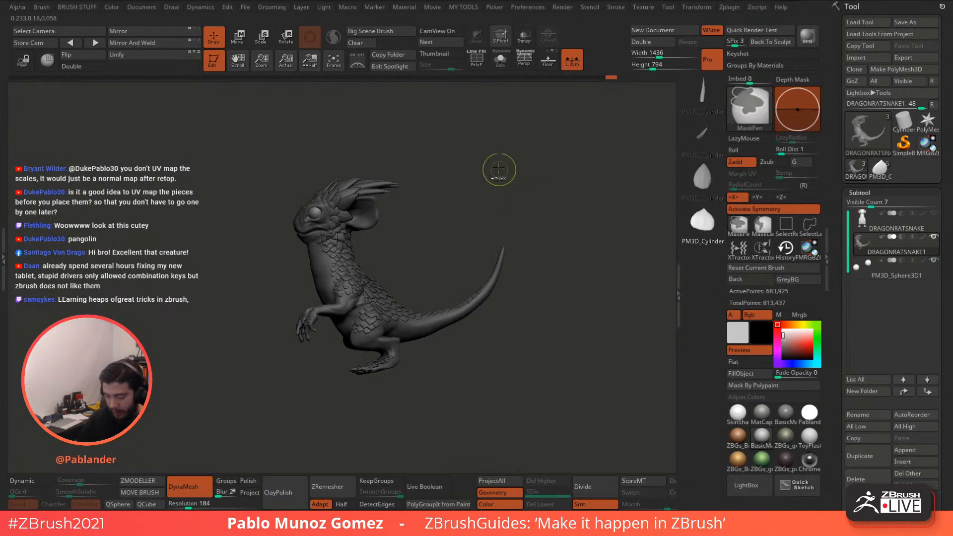
left_click_drag(493, 165, 535, 213)
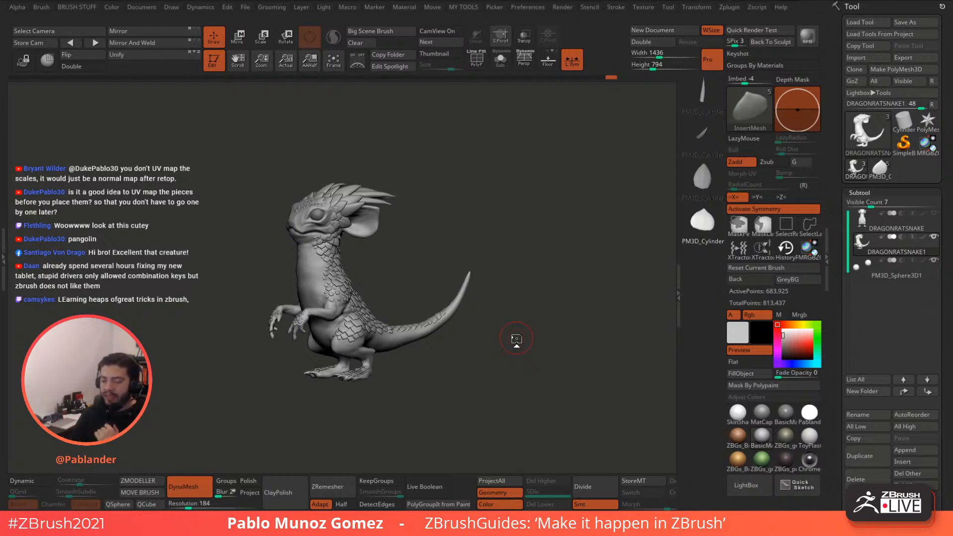
left_click_drag(511, 225, 494, 192)
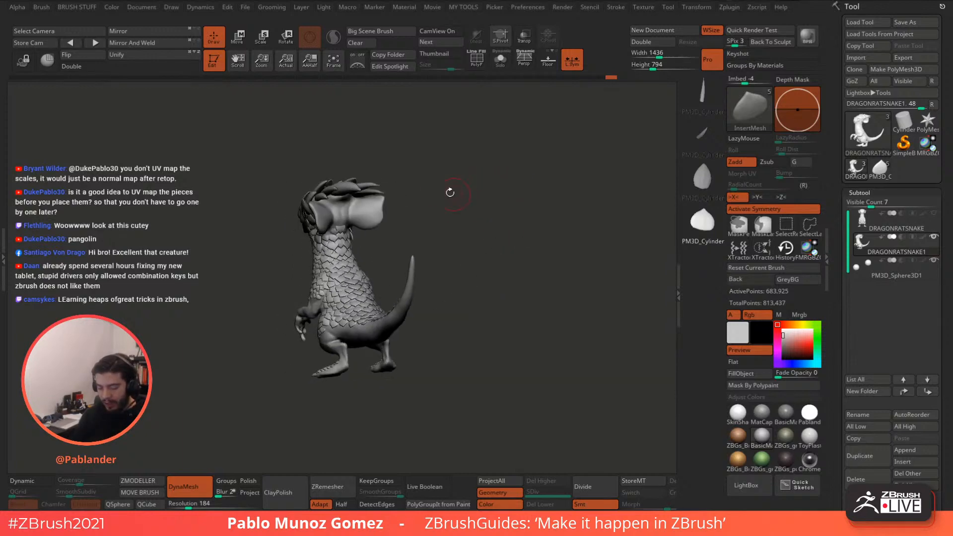
Step: Insert centred and mirrored scales up the back of the head, from the nape between the ears to the crest spikes
left_click_drag(408, 211, 419, 191)
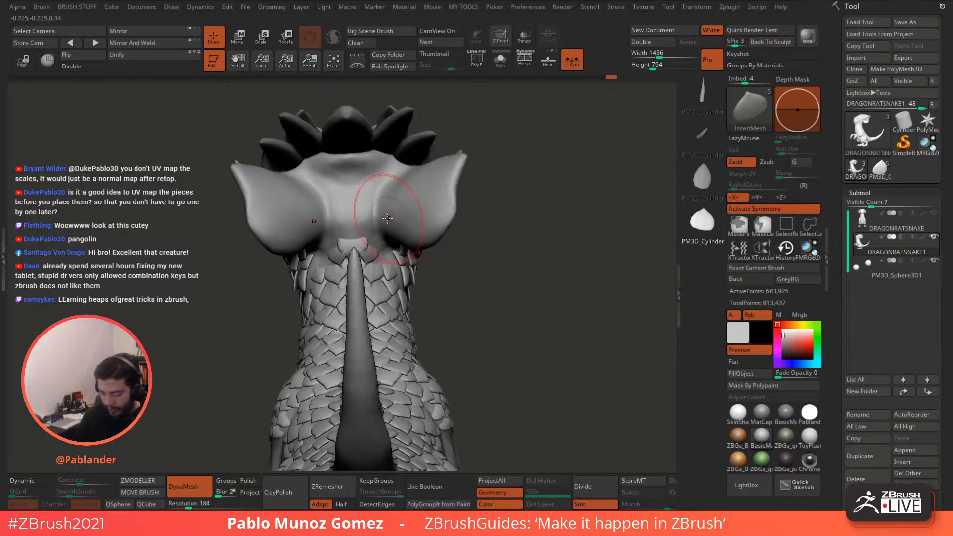
left_click_drag(376, 239, 385, 257)
mouse_move(358, 228)
left_mouse_down()
mouse_move(355, 236)
mouse_move(349, 157)
mouse_move(366, 150)
mouse_move(373, 217)
mouse_move(377, 177)
left_mouse_up()
key("ctrl+z")
mouse_move(387, 178)
left_mouse_down()
mouse_move(372, 155)
mouse_move(395, 165)
mouse_move(388, 151)
left_mouse_up()
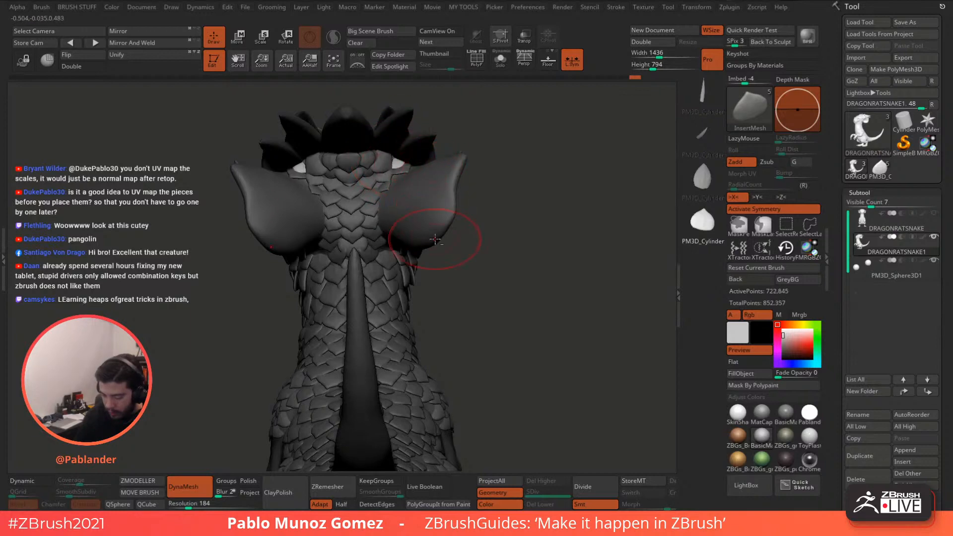
Step: Inspect the whole creature from the side with the polygroup colours and wireframe displayed
left_click_drag(440, 238, 512, 171, "alt")
left_click_drag(511, 223, 544, 254)
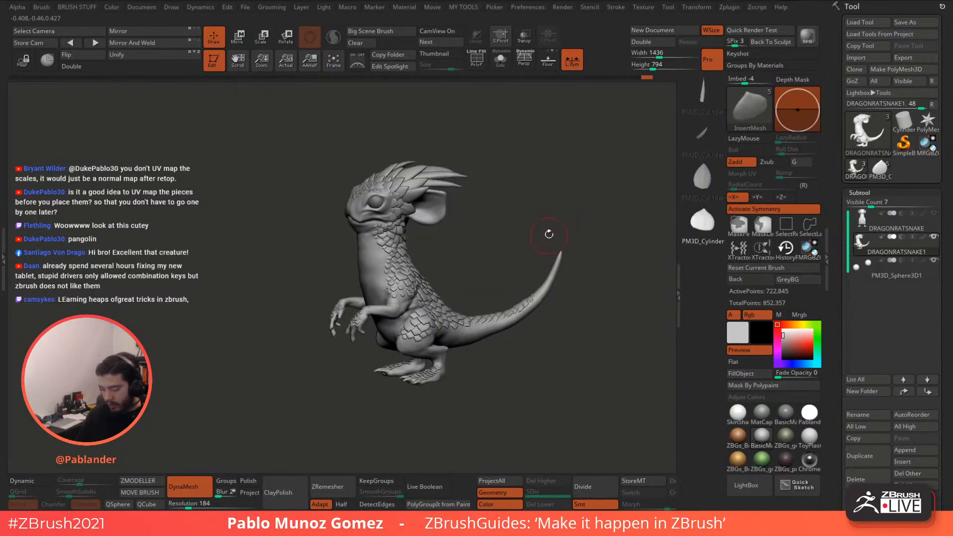
left_click_drag(548, 219, 498, 264)
left_click_drag(445, 308, 505, 251)
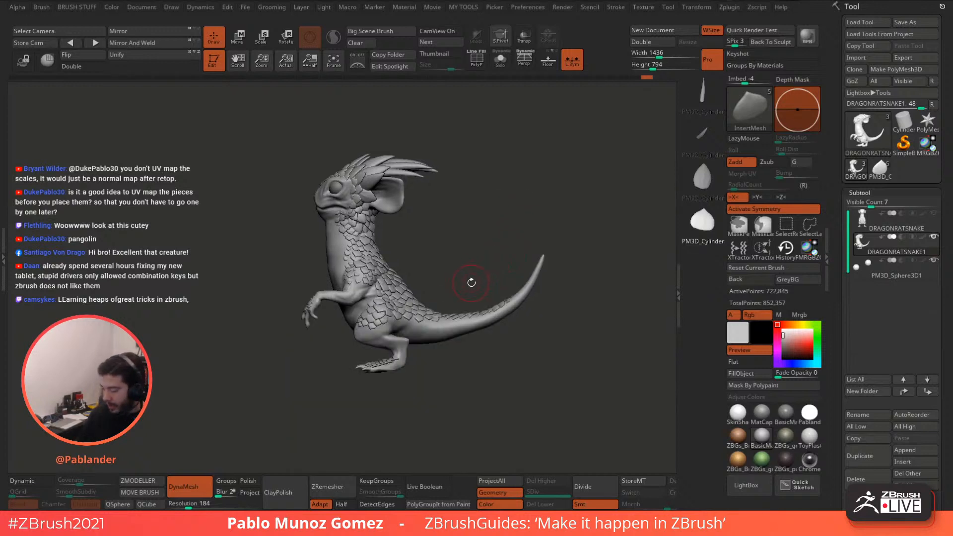
key("shift+f")
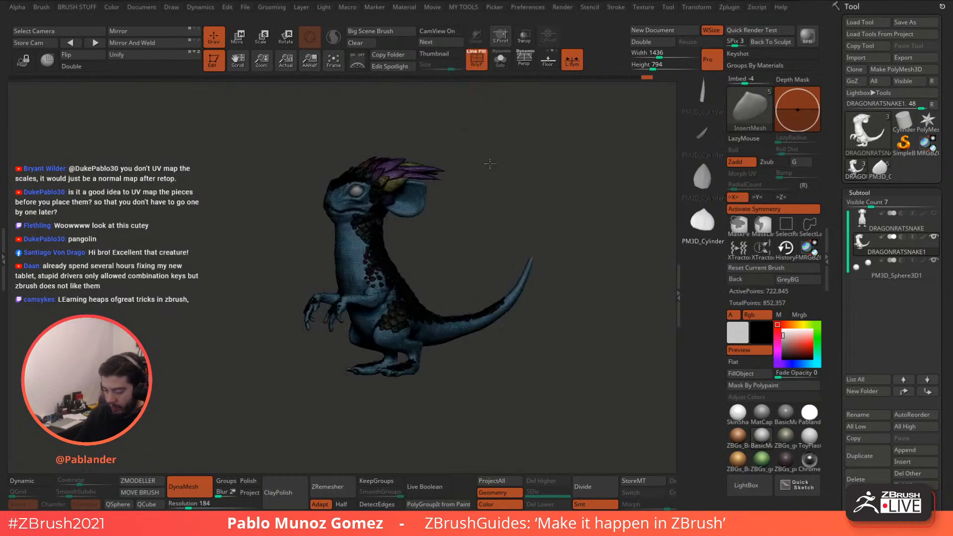
left_click_drag(483, 207, 516, 190)
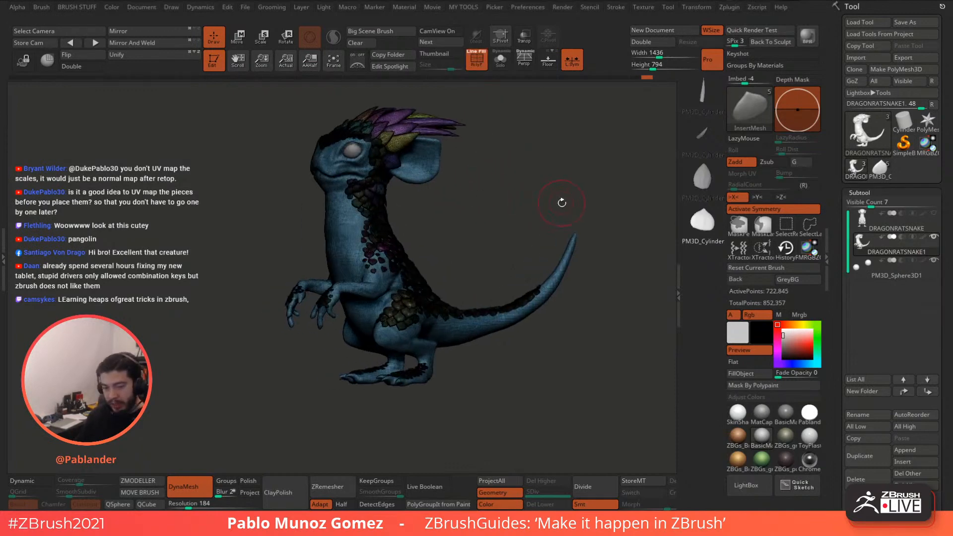
Step: Switch to the Move Topological brush
key("b")
key("m")
key("t")
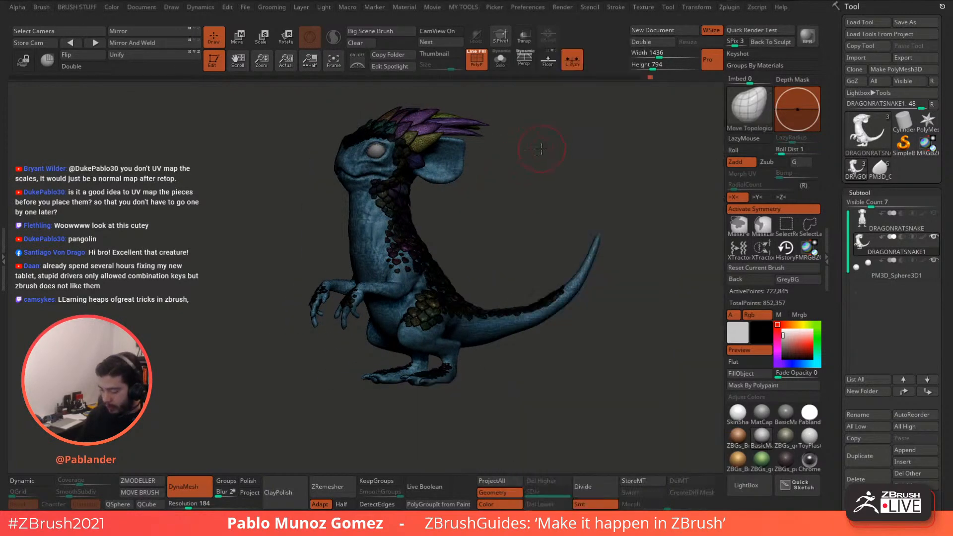
Step: Isolate the creature's body polygroup and split the hidden scales and spikes off into a separate subtool
key("b")
key("s")
key("r")
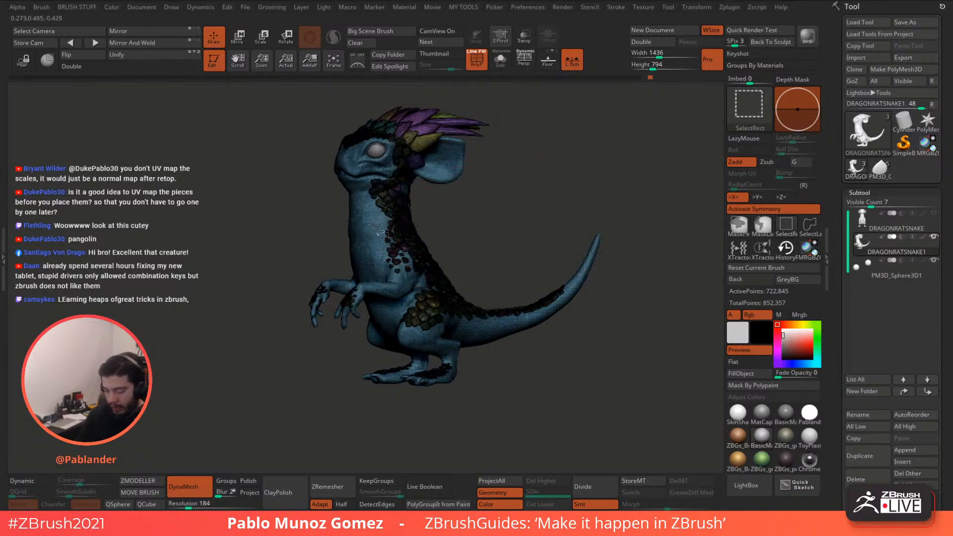
left_click(373, 224, "ctrl+shift")
key("2")
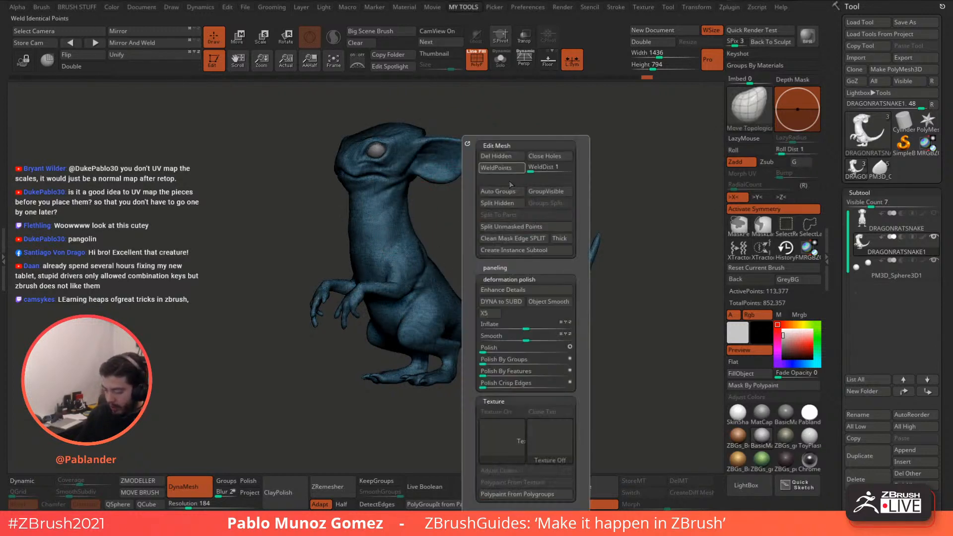
left_click(507, 204)
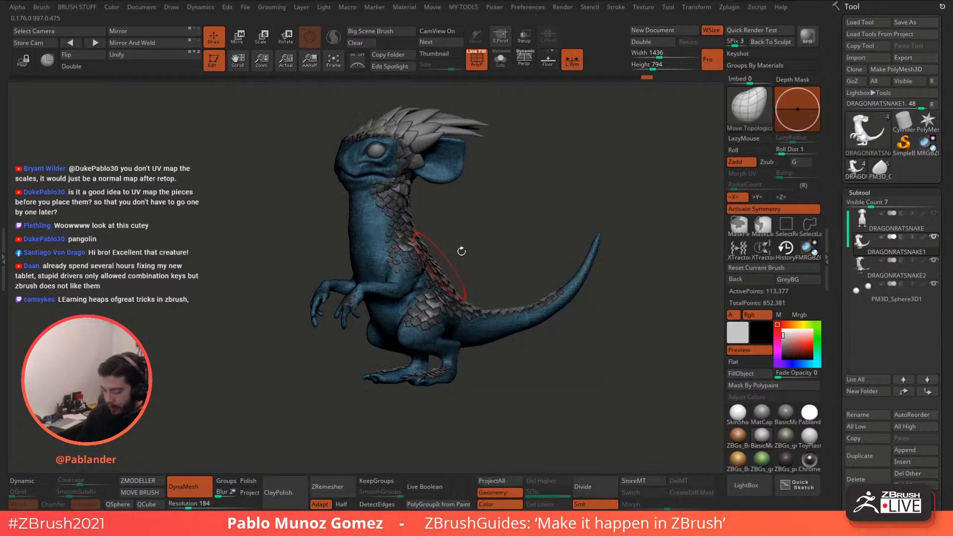
Step: Turn off the polygroup wireframe display and make the split-off scales the active subtool
left_click(476, 60)
left_click(454, 133, "alt")
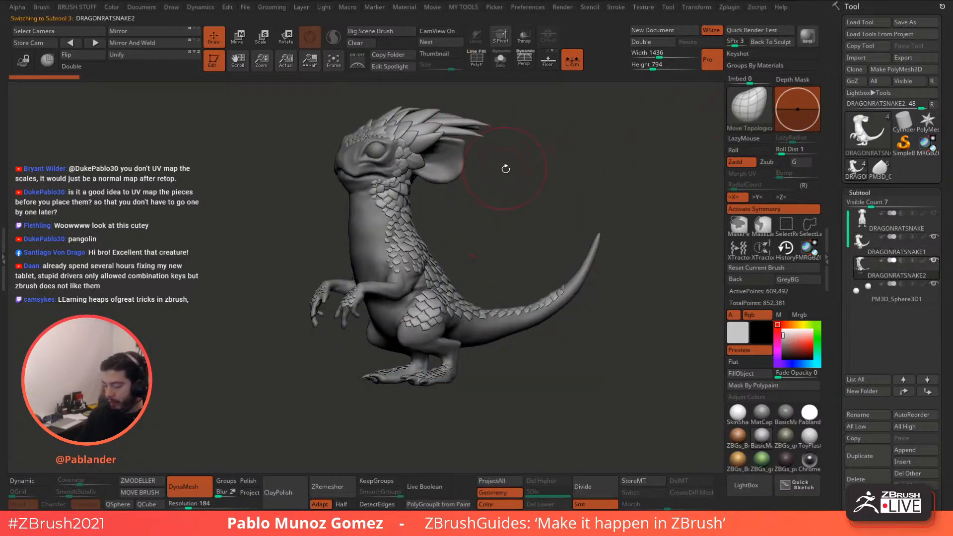
key("2")
key("1")
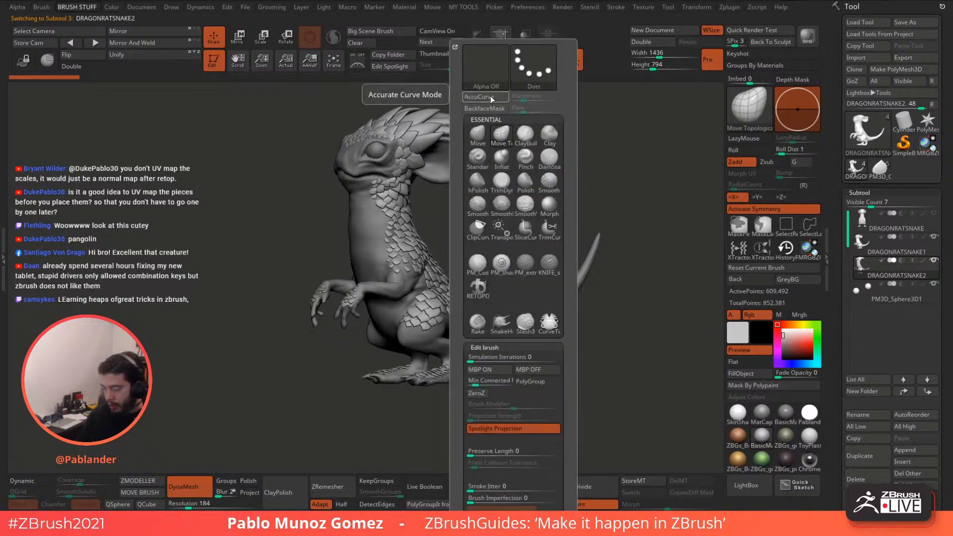
Step: Reduce the brush size and shift the forehead scales below the crest spikes with Move Topological
left_click_drag(430, 190, 439, 223)
mouse_move(439, 223)
right_mouse_down("ctrl")
mouse_move(425, 173)
mouse_move(464, 213)
right_mouse_up("ctrl")
key("space")
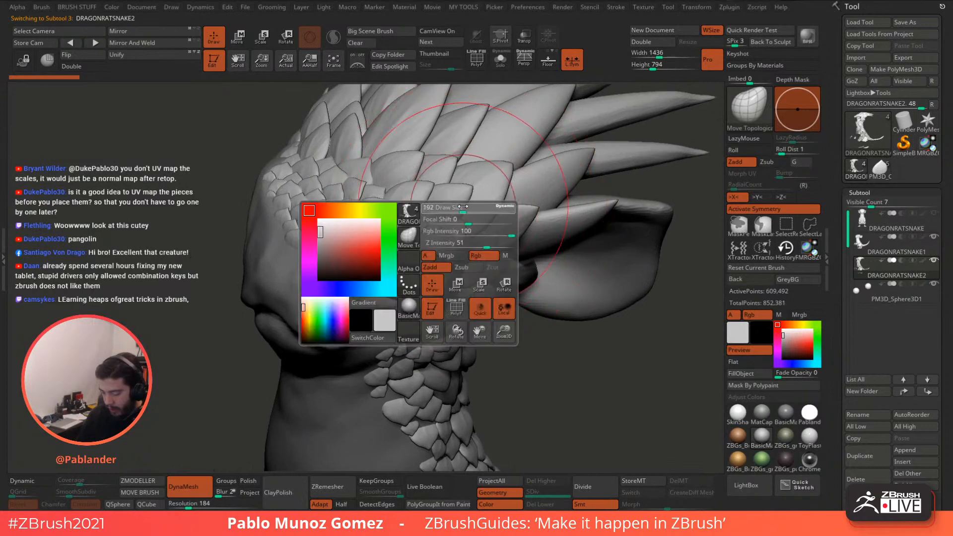
left_click_drag(464, 208, 436, 207)
mouse_move(435, 196)
right_mouse_down()
mouse_move(389, 199)
mouse_move(406, 184)
right_mouse_up()
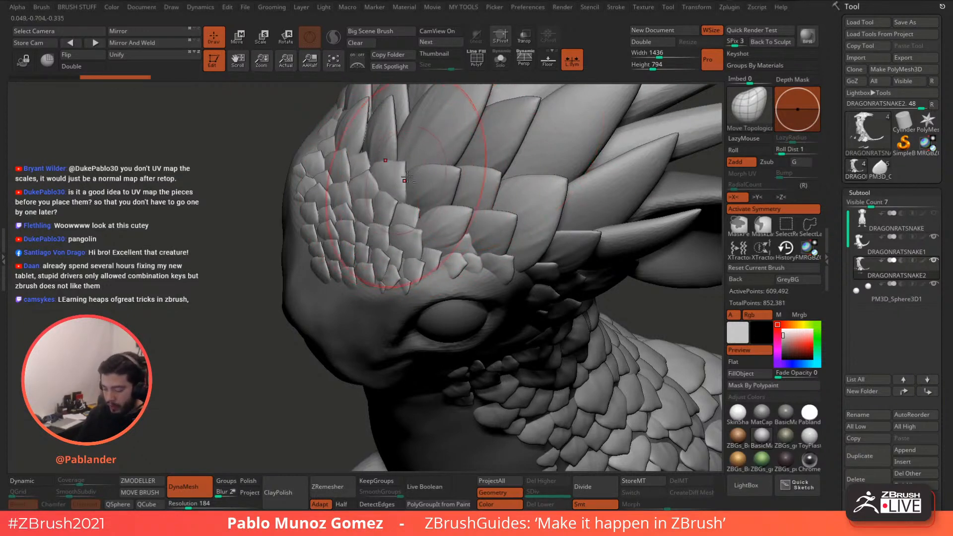
key("space")
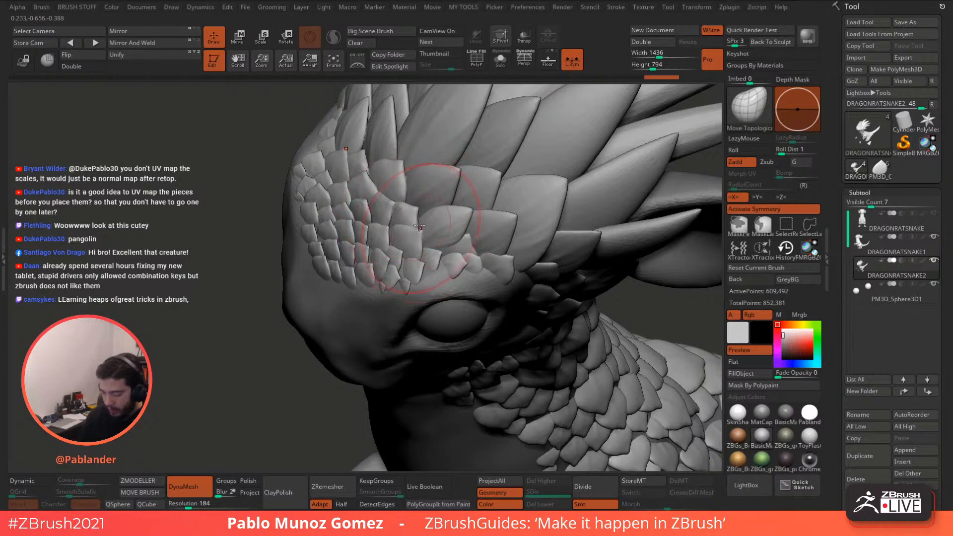
Step: Nudge the small scales along the forehead's lower edge near the inner brow, using a smaller brush
mouse_move(407, 209)
right_mouse_down()
mouse_move(422, 231)
mouse_move(387, 252)
right_mouse_up()
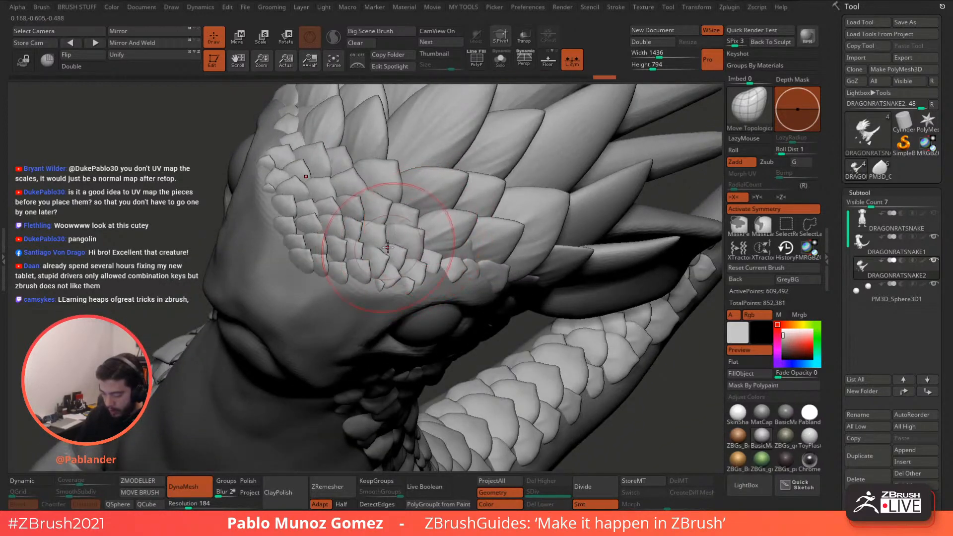
mouse_move(387, 251)
right_mouse_down()
mouse_move(376, 287)
mouse_move(389, 283)
right_mouse_up()
key("space")
left_click_drag(394, 284, 376, 284)
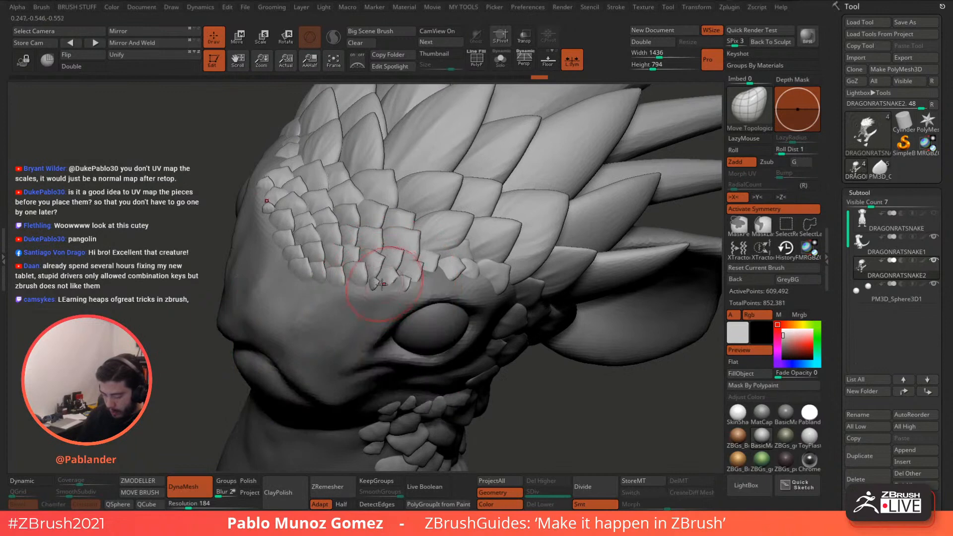
Step: Move the brow scales above the eye closer together so they overlap and close the gaps
mouse_move(381, 284)
right_mouse_down()
mouse_move(373, 284)
mouse_move(400, 286)
mouse_move(384, 284)
mouse_move(423, 263)
right_mouse_up()
mouse_move(426, 258)
left_mouse_down()
mouse_move(463, 233)
mouse_move(417, 258)
left_mouse_up()
right_click_drag(426, 258, 459, 271)
mouse_move(467, 267)
left_mouse_down()
mouse_move(473, 283)
mouse_move(484, 277)
left_mouse_up()
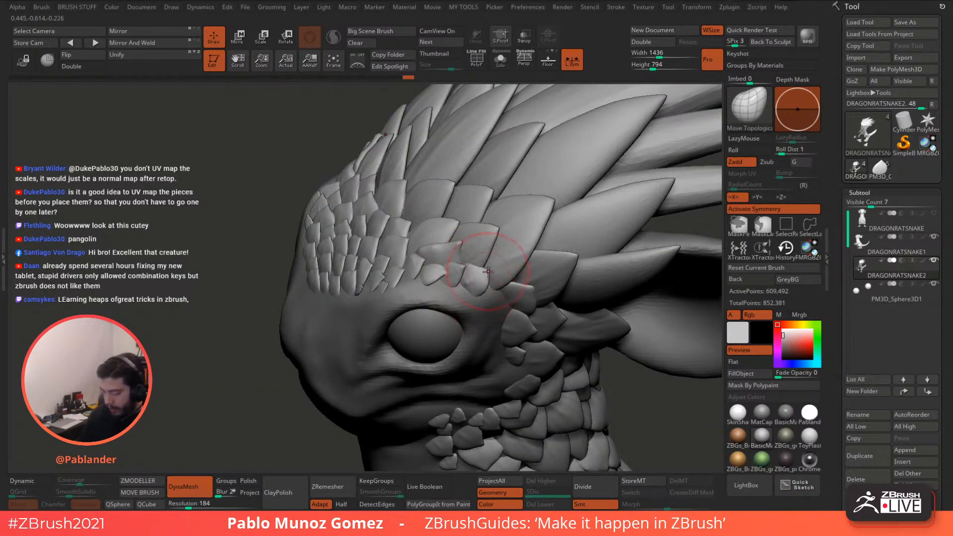
right_click_drag(484, 268, 466, 262)
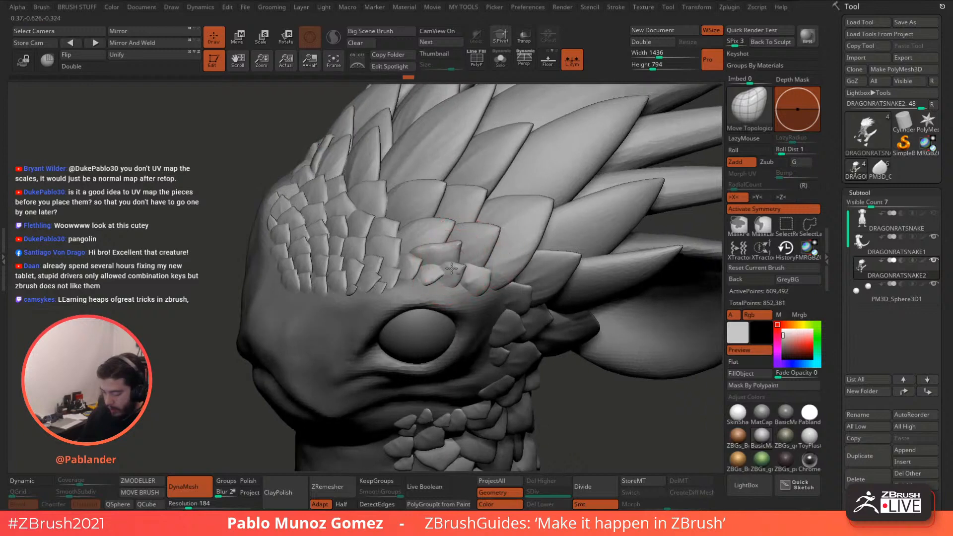
left_click_drag(462, 261, 434, 268)
Step: Adjust the large scales and spikes of the crest, from the forehead's upper edge back to above the ear
right_click_drag(434, 268, 408, 207)
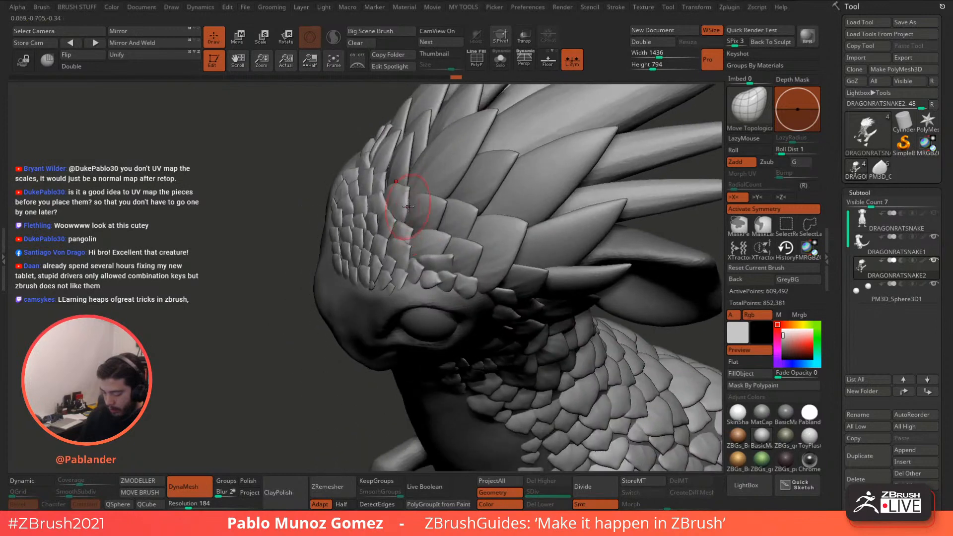
left_click_drag(410, 204, 415, 196)
mouse_move(415, 197)
right_mouse_down()
mouse_move(483, 185)
mouse_move(483, 219)
mouse_move(510, 200)
mouse_move(478, 238)
mouse_move(455, 230)
mouse_move(506, 238)
mouse_move(473, 211)
mouse_move(480, 202)
right_mouse_up()
right_click(483, 219)
right_click(455, 229)
left_click_drag(488, 163, 500, 169)
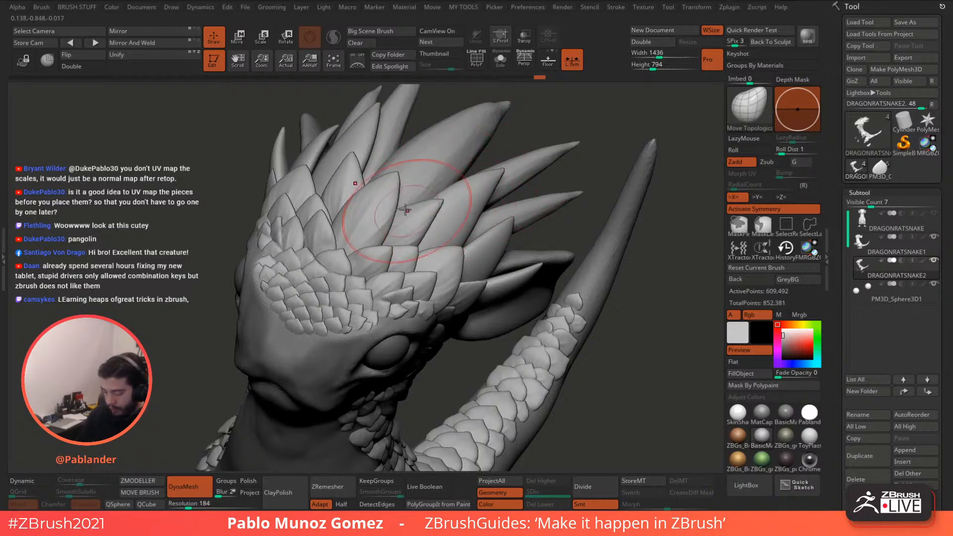
right_click_drag(514, 206, 496, 241)
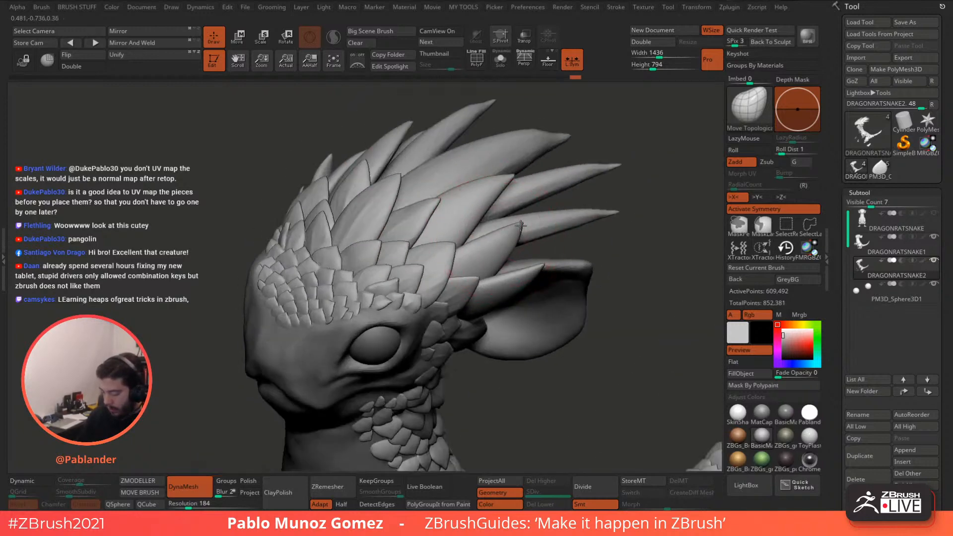
right_click_drag(491, 198, 483, 193)
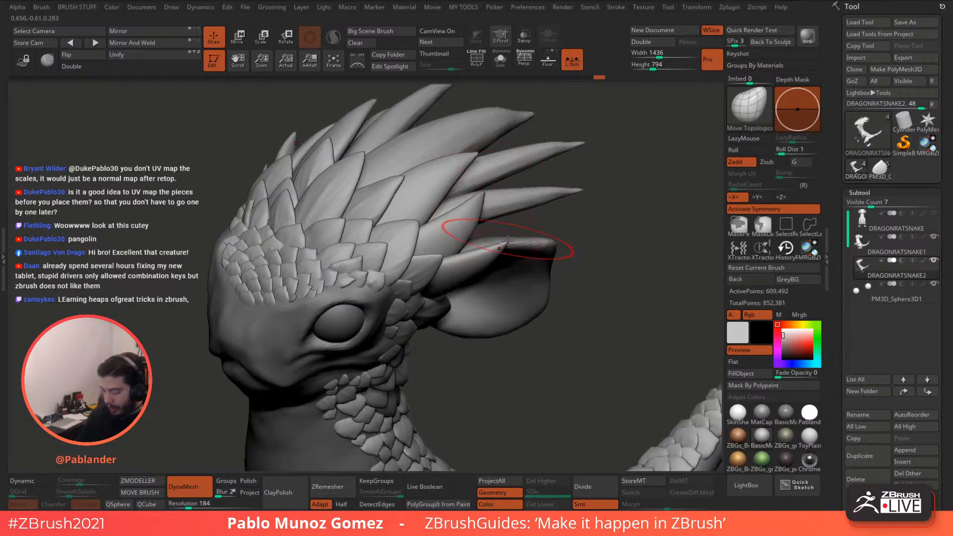
mouse_move(476, 233)
right_mouse_down()
mouse_move(504, 228)
mouse_move(480, 221)
right_mouse_up()
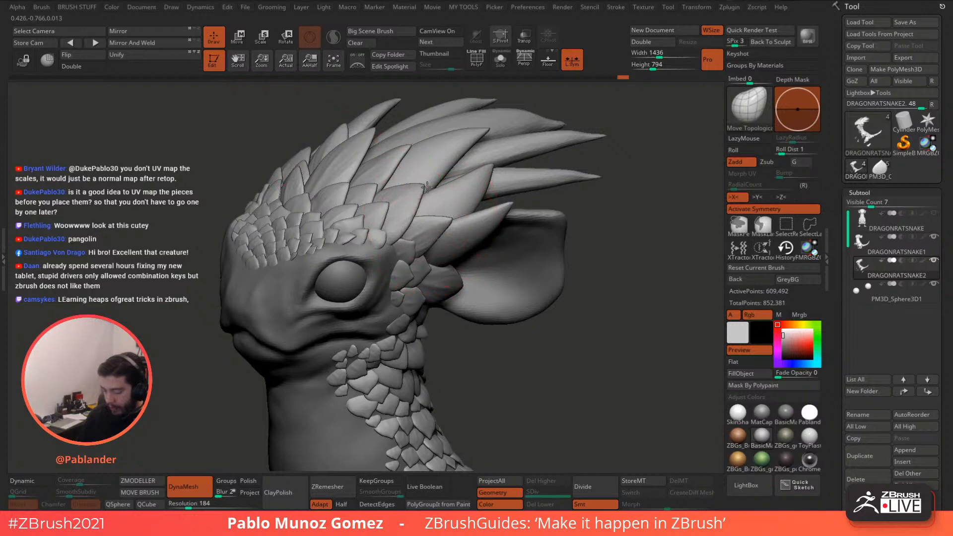
Step: Reposition the scales between the eye and the ear so they overlap along the cheek
key("space")
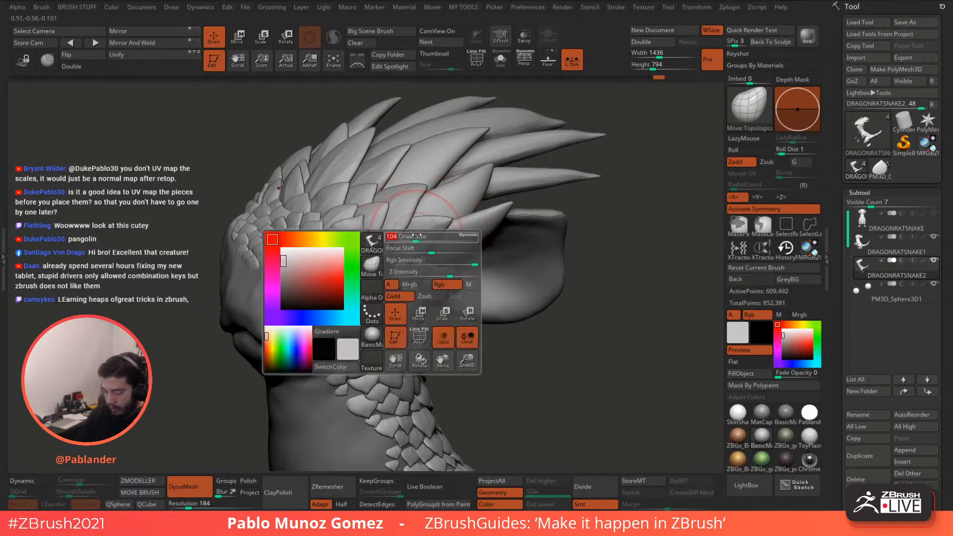
mouse_move(443, 229)
right_mouse_down()
mouse_move(427, 243)
mouse_move(437, 225)
right_mouse_up()
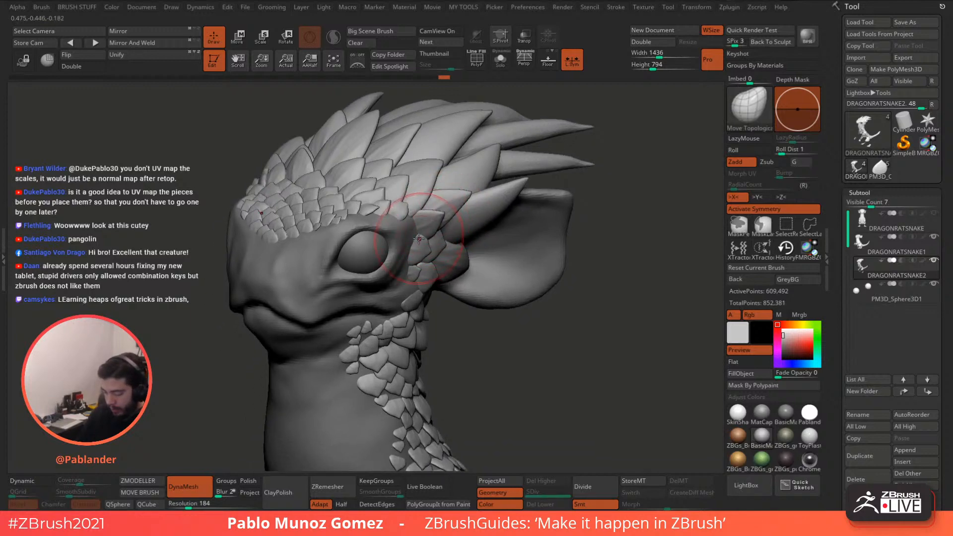
left_click_drag(419, 238, 410, 247)
right_click_drag(416, 254, 409, 262)
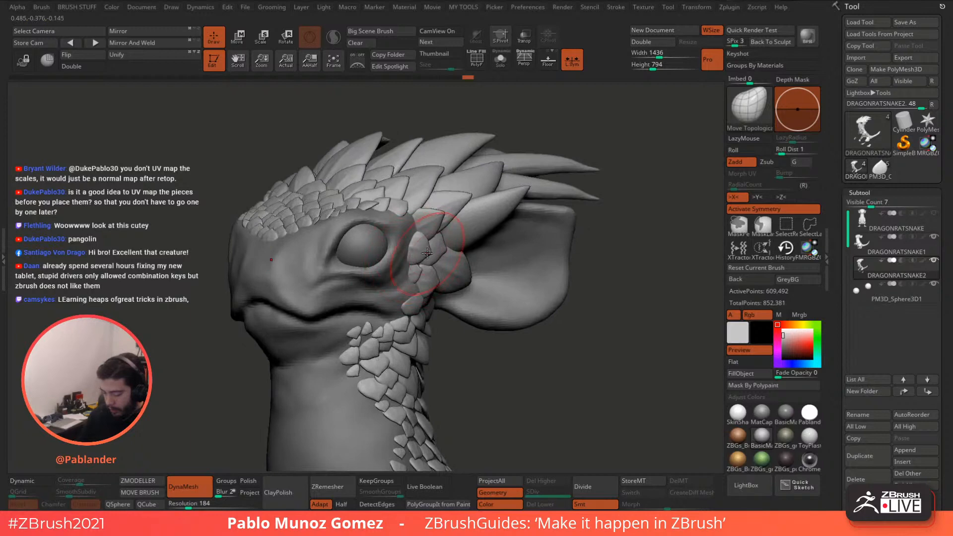
left_click_drag(427, 253, 444, 251)
right_click_drag(461, 258, 446, 268)
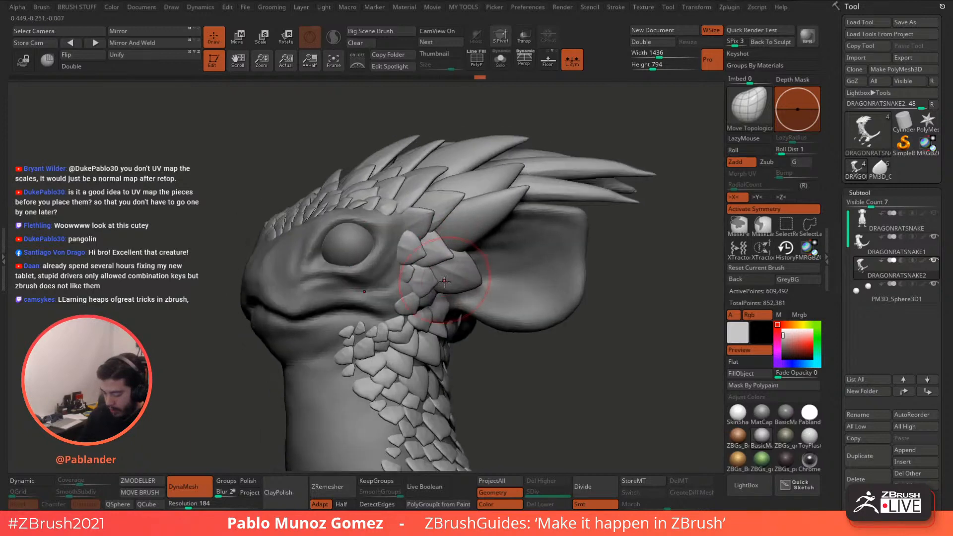
left_click_drag(444, 292, 424, 273)
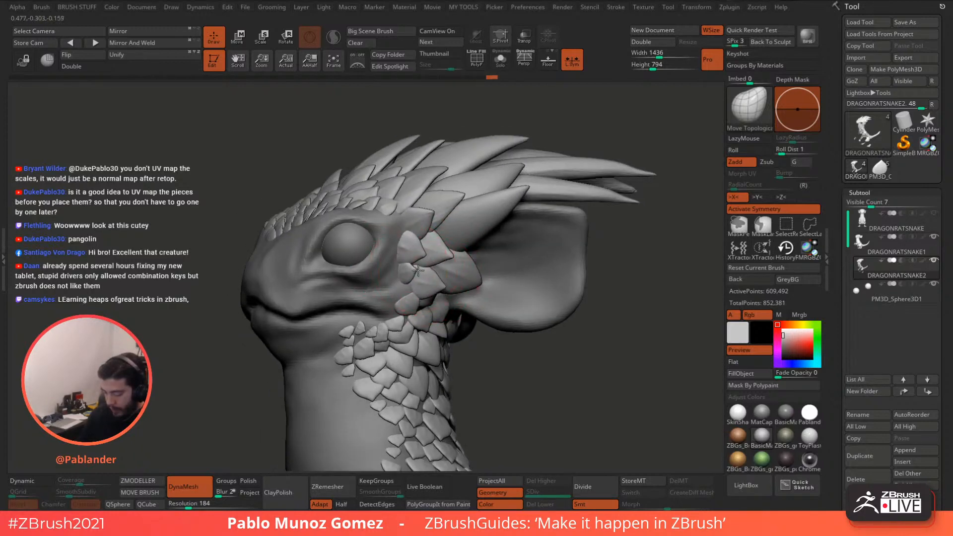
Step: Refine the larger pointed scales in front of the ear, checking their overlap from lower viewpoints
right_click_drag(416, 263, 415, 236, "alt")
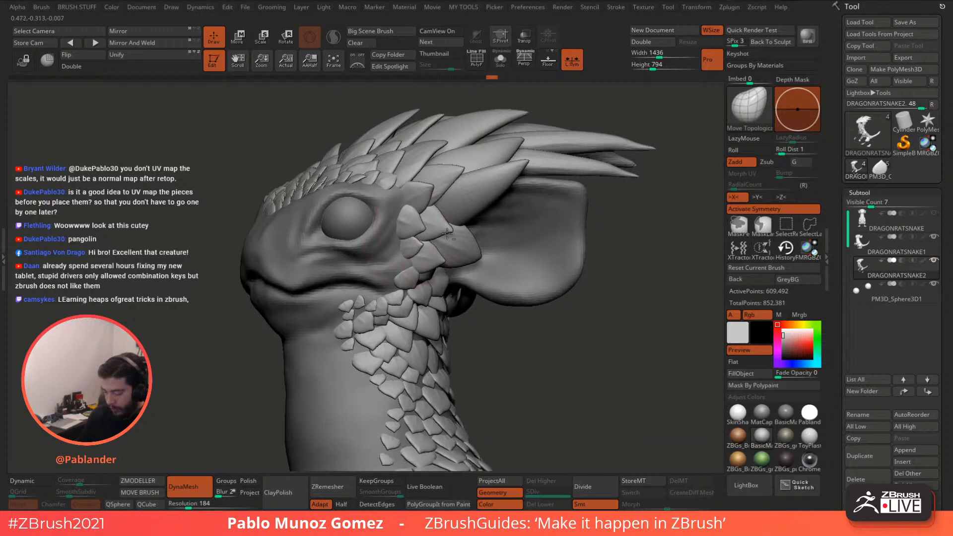
left_click_drag(362, 187, 367, 182)
right_click_drag(508, 227, 451, 206)
left_click_drag(469, 212, 447, 213)
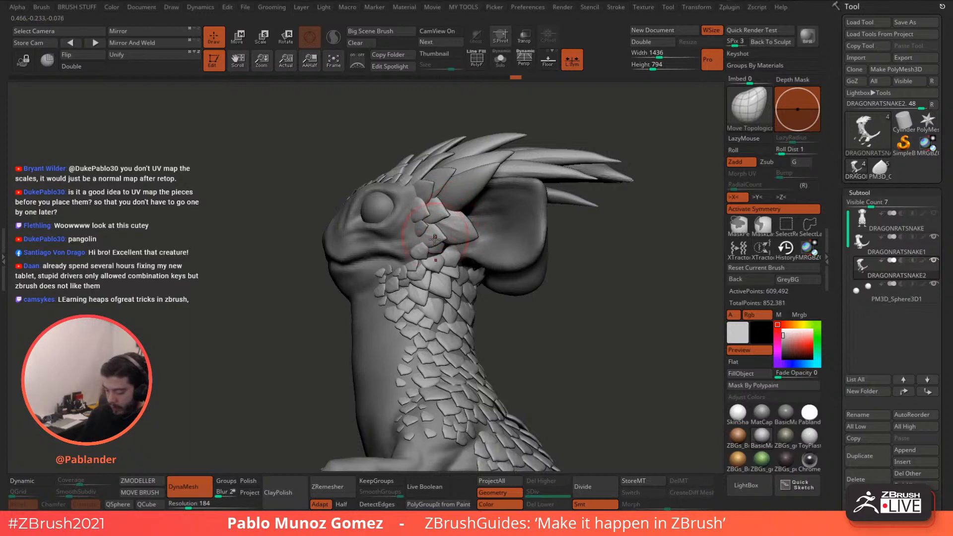
mouse_move(434, 239)
right_mouse_down()
mouse_move(458, 214)
mouse_move(437, 213)
mouse_move(467, 178)
right_mouse_up()
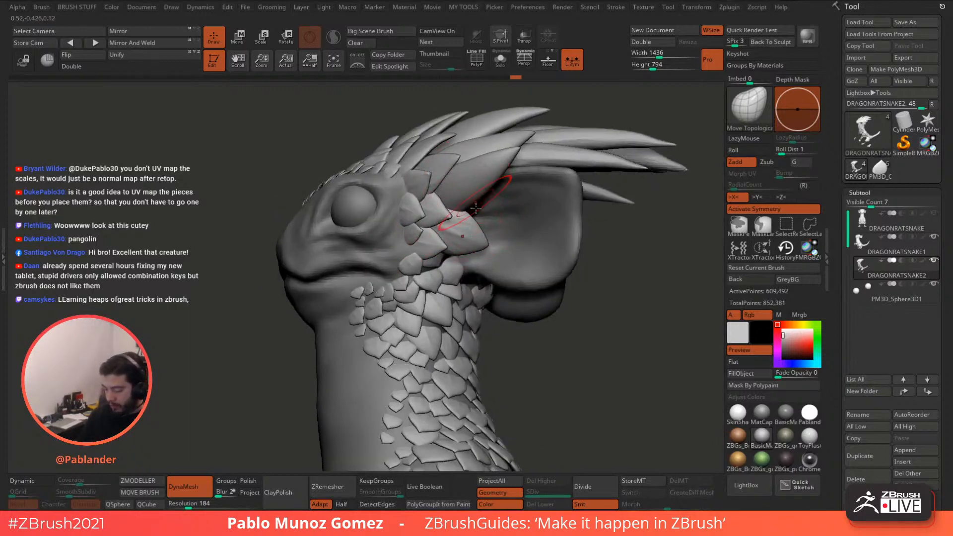
right_click_drag(441, 211, 455, 218)
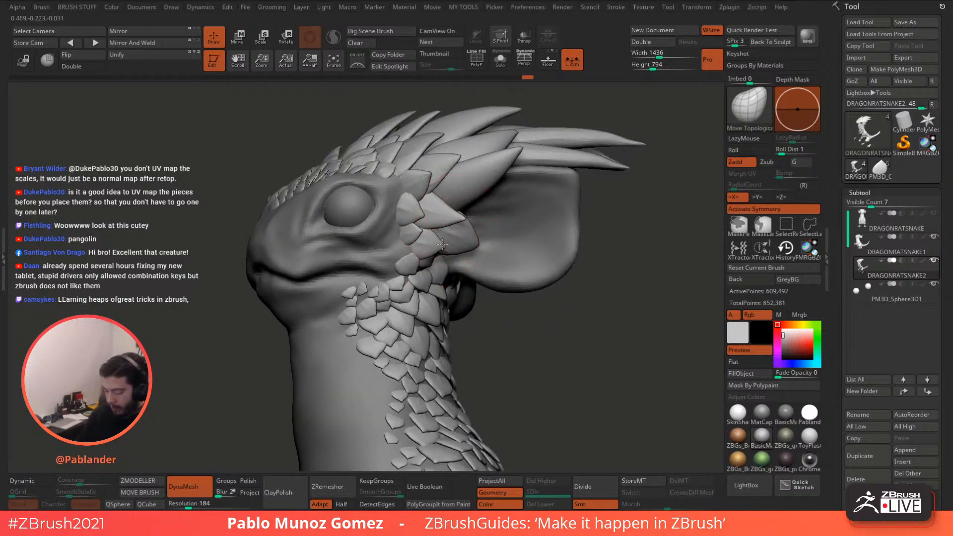
Step: Shift the small scales below the jaw and on the side of the throat, undoing one unwanted move
right_click_drag(437, 214, 425, 263)
mouse_move(425, 265)
left_mouse_down()
mouse_move(434, 273)
mouse_move(461, 218)
mouse_move(399, 285)
mouse_move(358, 290)
mouse_move(345, 301)
mouse_move(342, 289)
mouse_move(355, 331)
left_mouse_up()
right_click_drag(355, 331, 403, 243)
left_click_drag(399, 249, 397, 237)
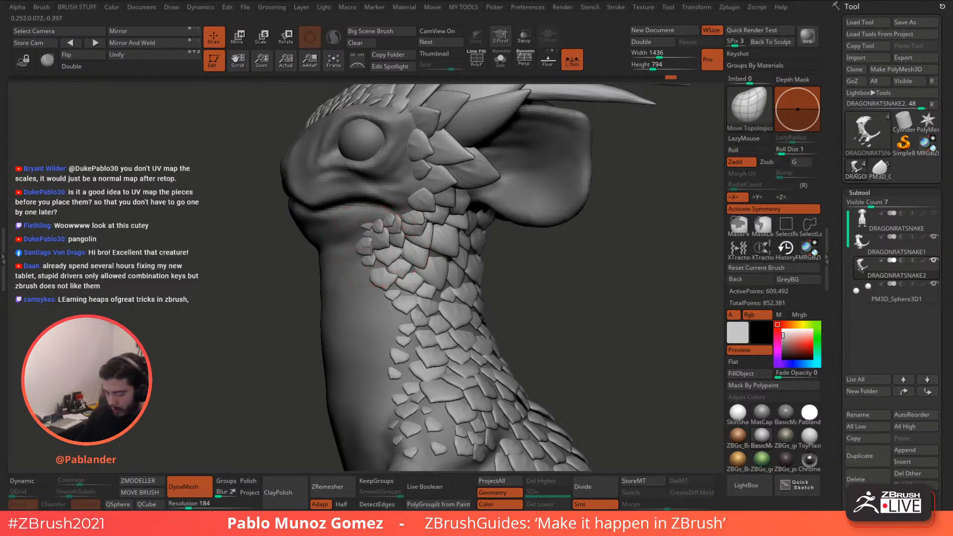
key("ctrl+z")
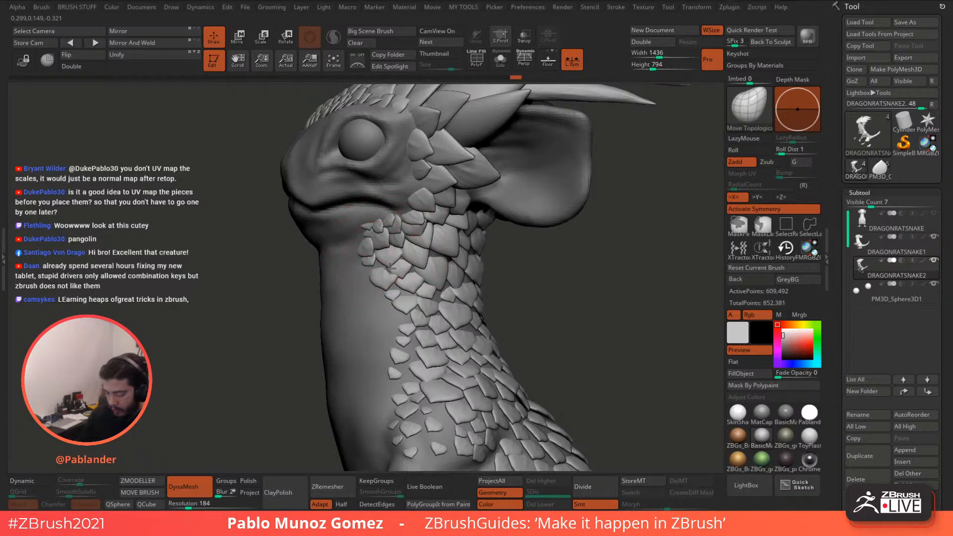
left_click_drag(387, 261, 382, 259)
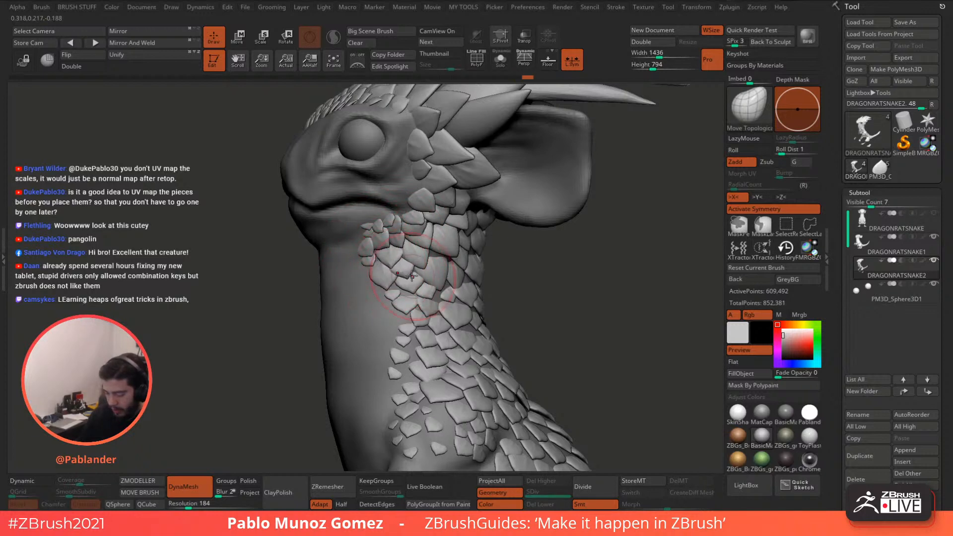
mouse_move(404, 273)
left_mouse_down()
mouse_move(394, 271)
mouse_move(429, 256)
left_mouse_up()
right_click_drag(429, 256, 447, 251)
Step: Enlarge the brush and pull the upper neck scales below the ear up towards the cheek scales
key("space")
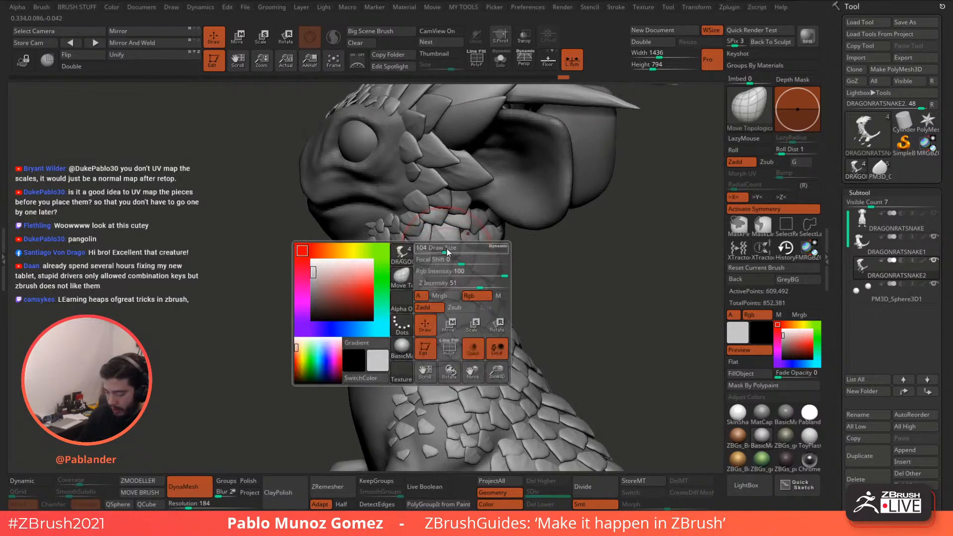
left_click_drag(447, 252, 461, 254)
right_click_drag(461, 254, 438, 220)
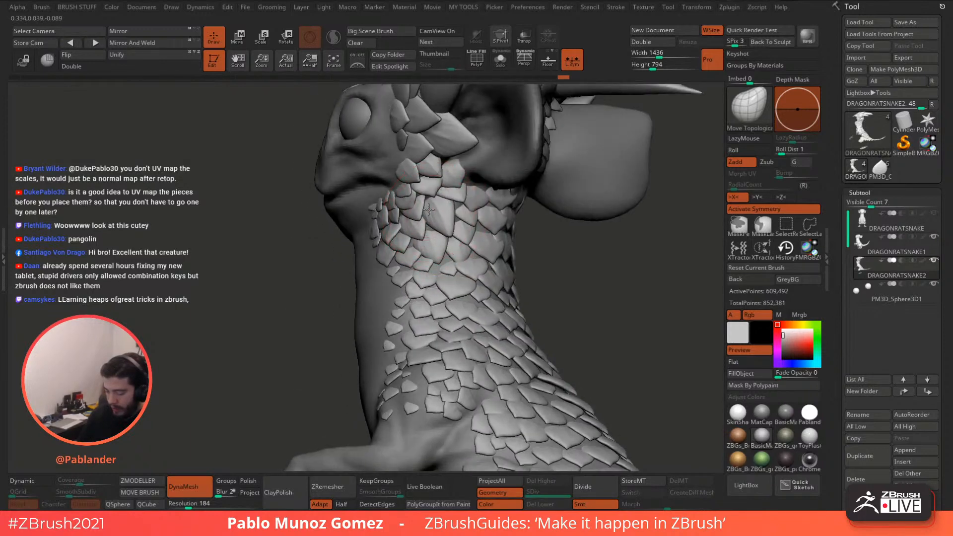
left_click_drag(429, 209, 427, 185)
right_click_drag(439, 196, 423, 188)
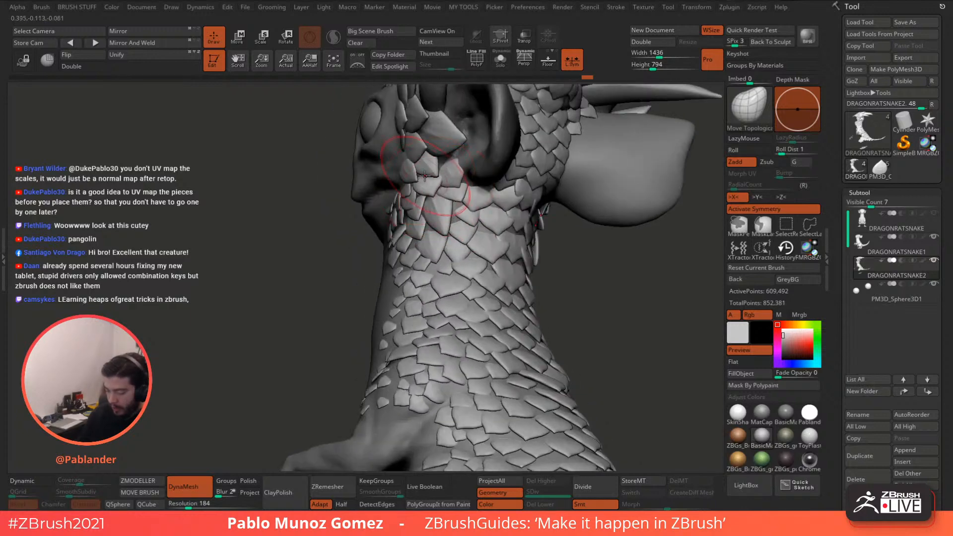
Step: Move the upper neck scales below and behind the ear to close up their overlap, undoing the last unwanted pull
mouse_move(448, 169)
left_mouse_down()
mouse_move(455, 158)
mouse_move(457, 167)
left_mouse_up()
mouse_move(439, 168)
right_mouse_down()
mouse_move(462, 170)
mouse_move(464, 186)
right_mouse_up()
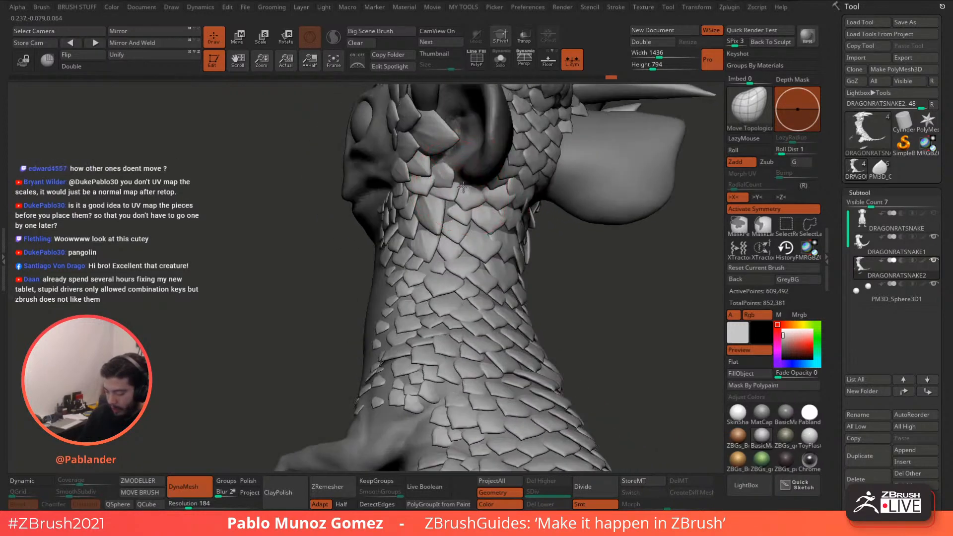
mouse_move(454, 214)
left_mouse_down()
mouse_move(448, 198)
mouse_move(467, 209)
left_mouse_up()
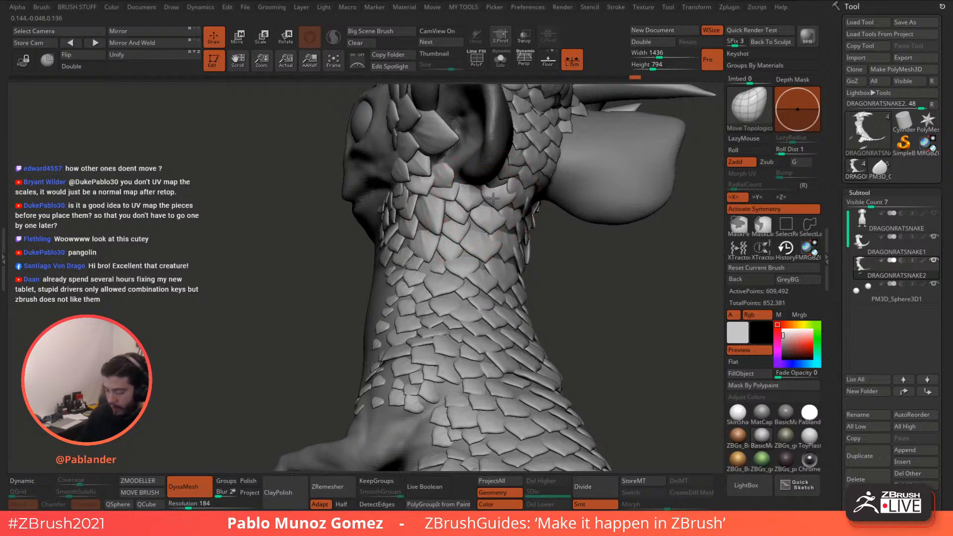
right_click_drag(492, 198, 519, 200)
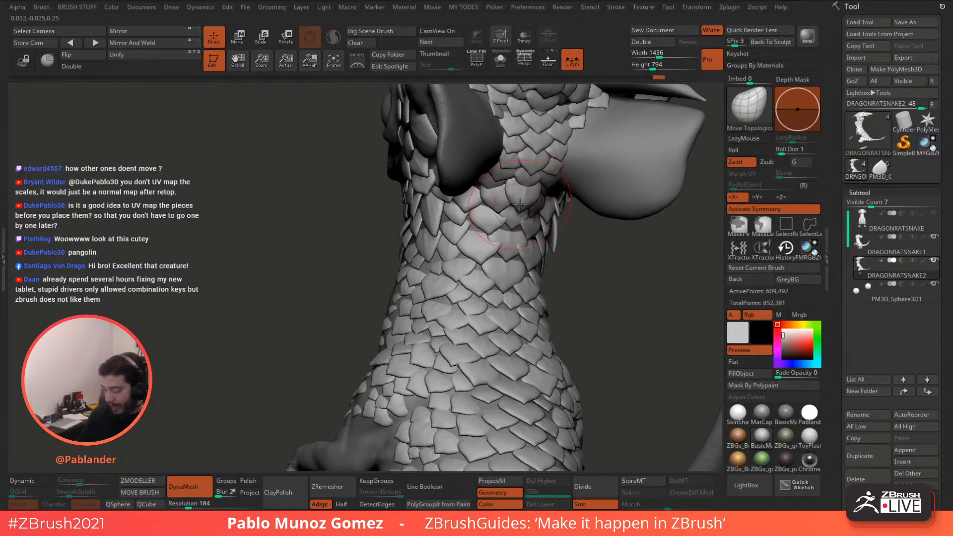
mouse_move(500, 221)
left_mouse_down()
mouse_move(486, 208)
mouse_move(499, 245)
left_mouse_up()
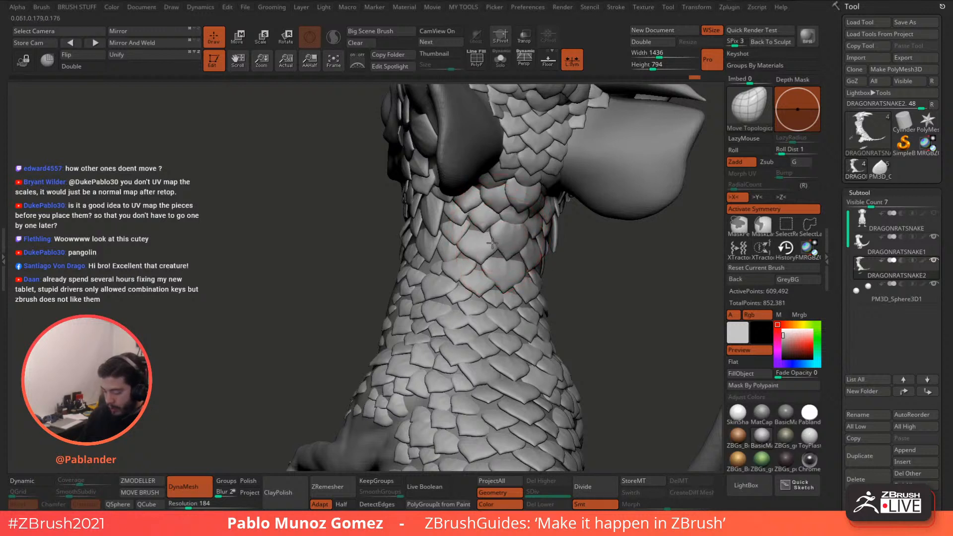
key("ctrl+z")
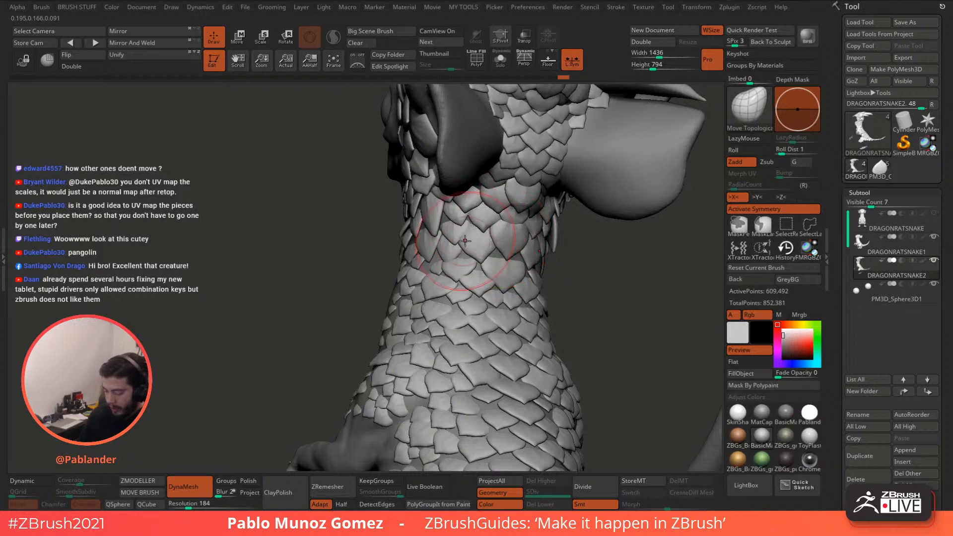
Step: Pull the scales on the side of the neck below the ear and towards the throat into a tighter overlap
right_click_drag(480, 266, 485, 238, "alt")
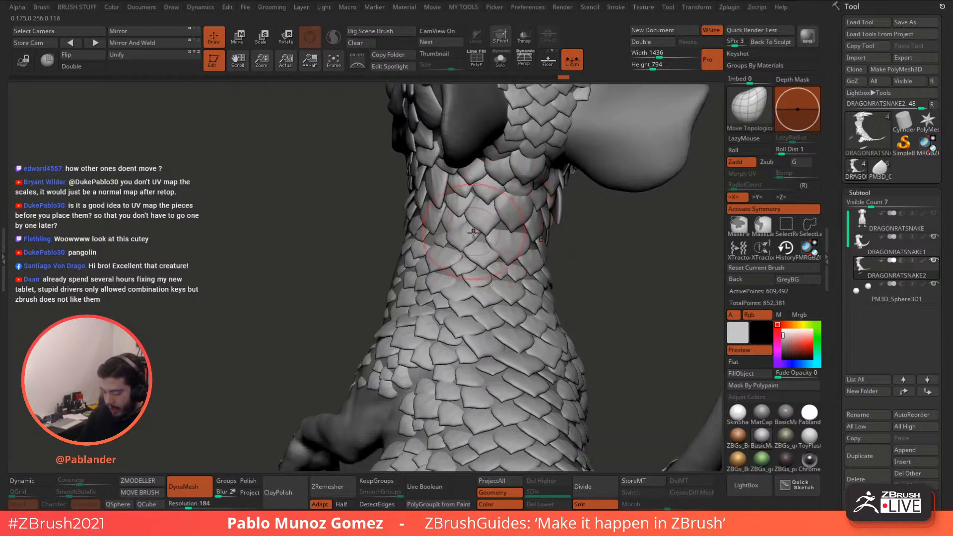
left_click_drag(470, 247, 460, 240)
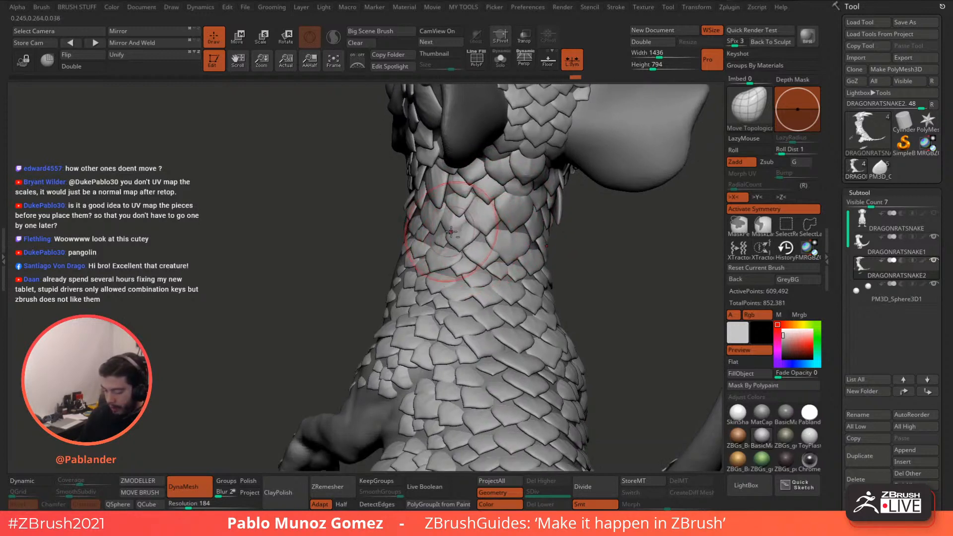
right_click_drag(450, 232, 541, 232)
left_click_drag(459, 226, 451, 242)
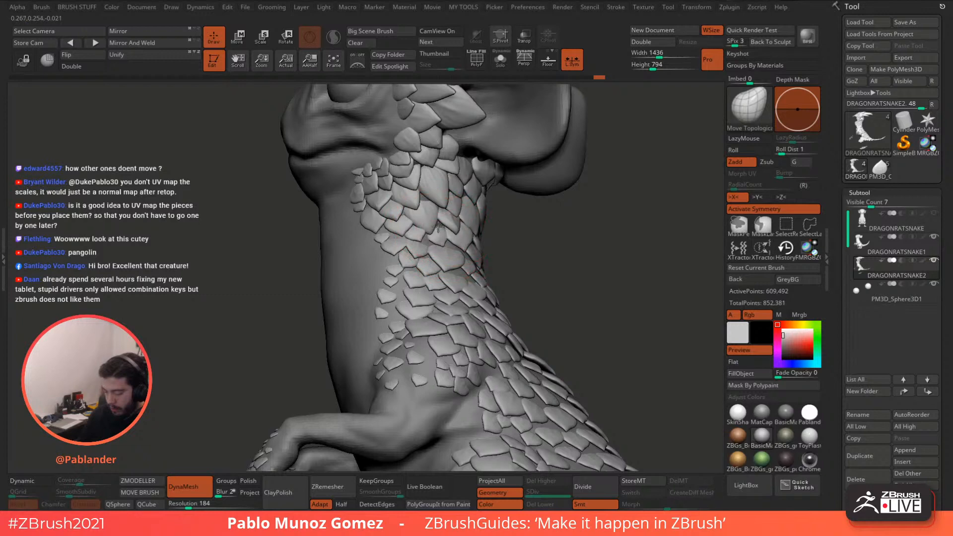
right_click_drag(440, 237, 441, 229)
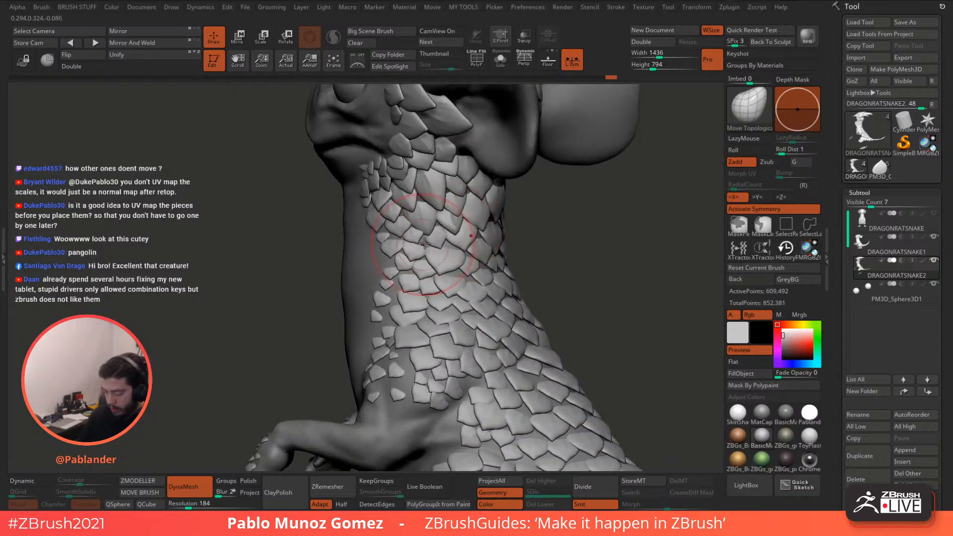
left_click_drag(438, 254, 396, 242)
Step: Reposition the scales on the middle and base of the neck so the rows flow evenly towards the back
mouse_move(397, 229)
right_mouse_down()
mouse_move(391, 245)
mouse_move(436, 233)
mouse_move(454, 239)
right_mouse_up()
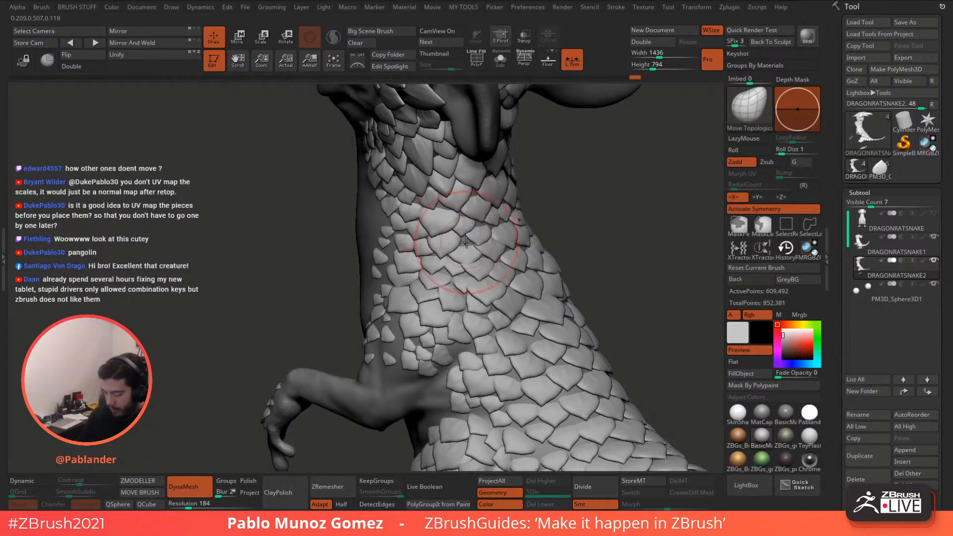
left_click_drag(470, 265, 488, 233)
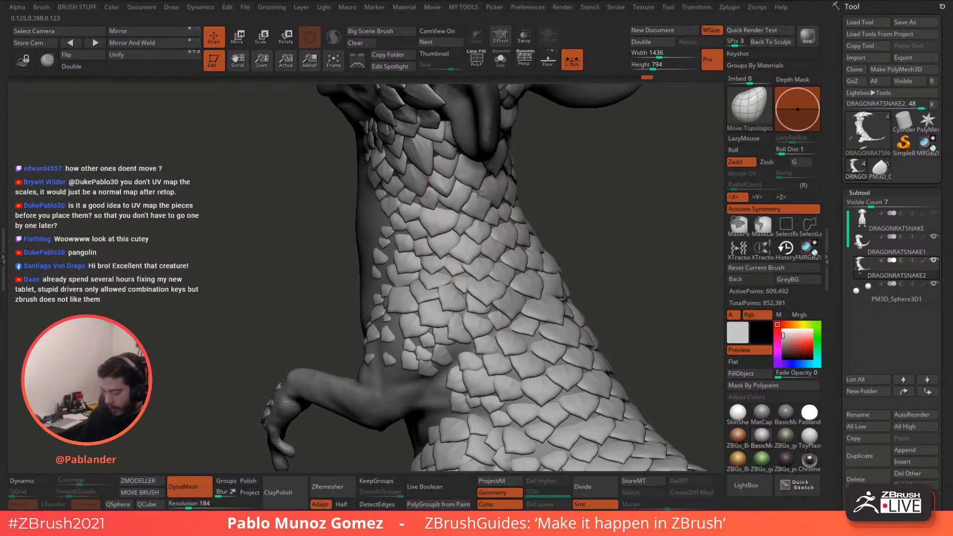
left_click_drag(478, 192, 471, 190)
right_click_drag(500, 200, 479, 174)
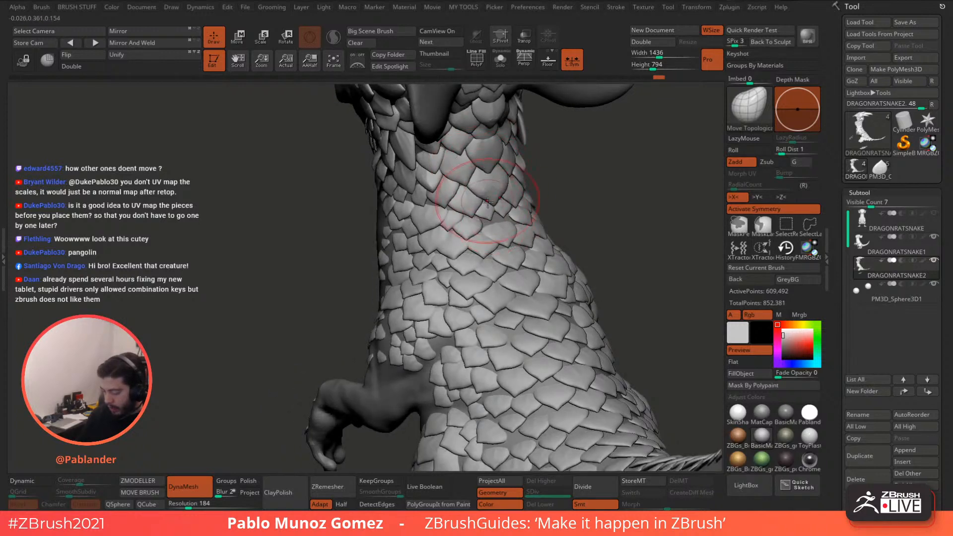
left_click_drag(486, 201, 491, 223)
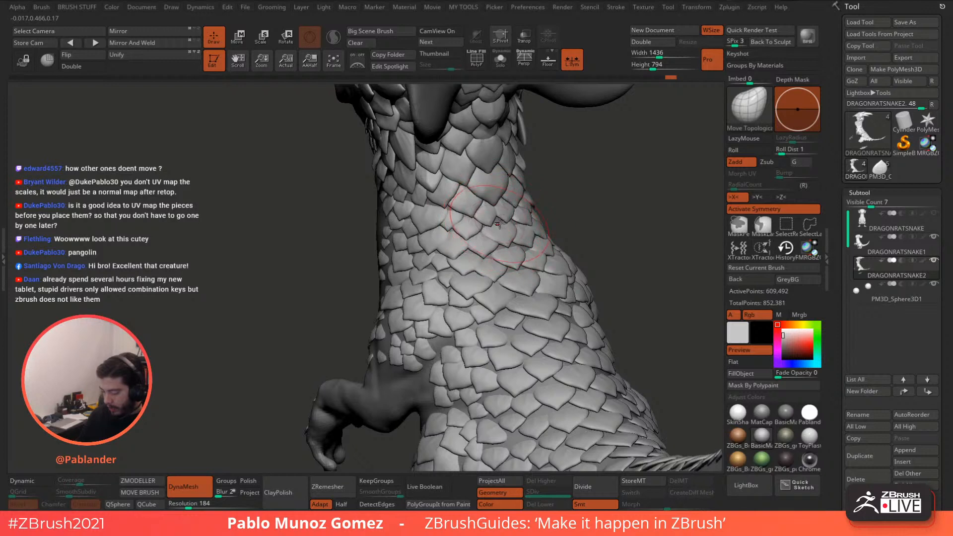
left_click_drag(488, 260, 498, 252)
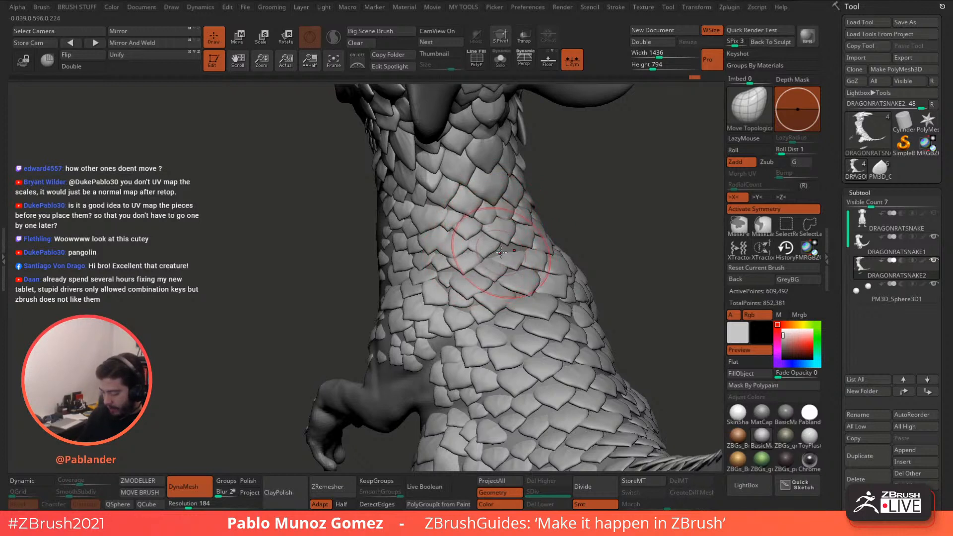
Step: Shift the scales on the front of the shoulder and along the edge of the bare chest towards their neighbours
mouse_move(494, 250)
right_mouse_down()
mouse_move(514, 297)
mouse_move(454, 242)
right_mouse_up()
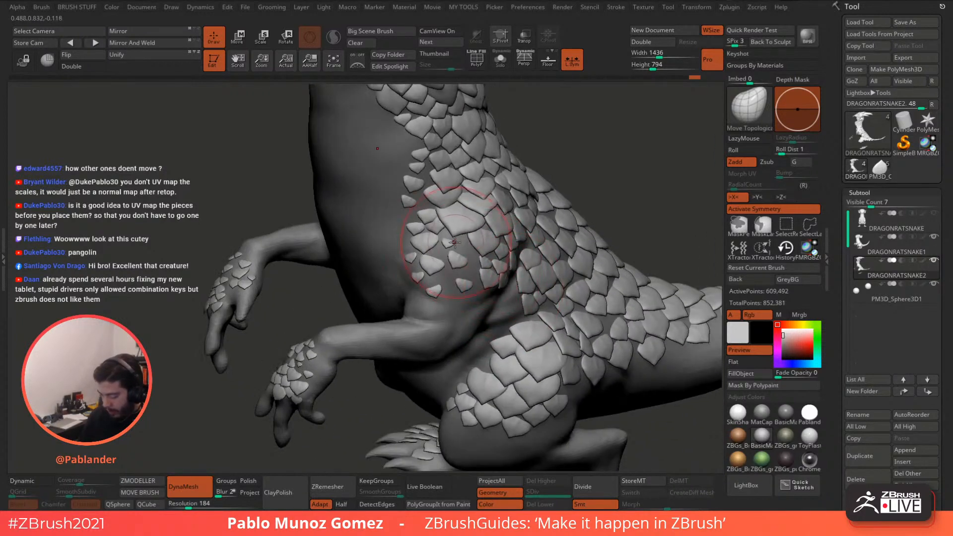
left_click_drag(450, 228, 452, 219)
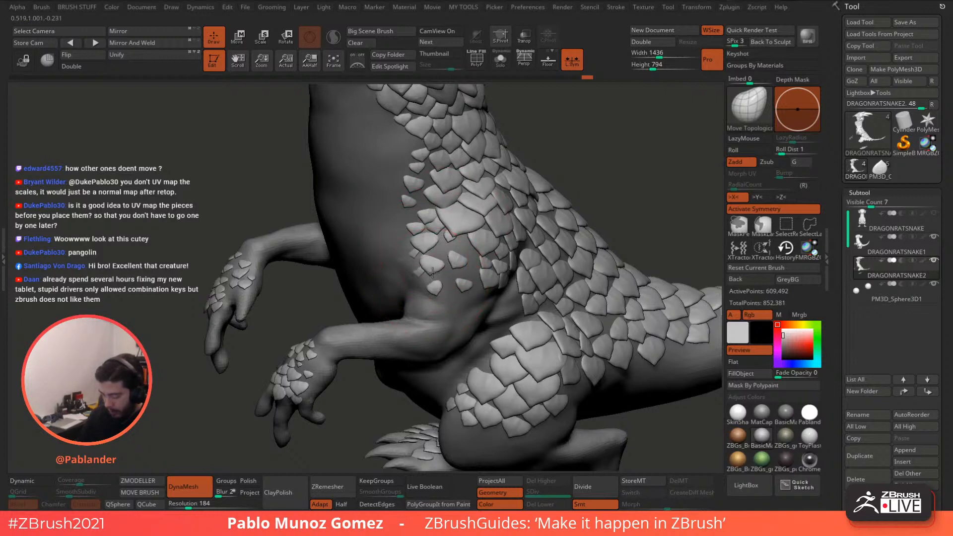
mouse_move(432, 270)
left_mouse_down()
mouse_move(439, 241)
mouse_move(417, 225)
mouse_move(412, 198)
left_mouse_up()
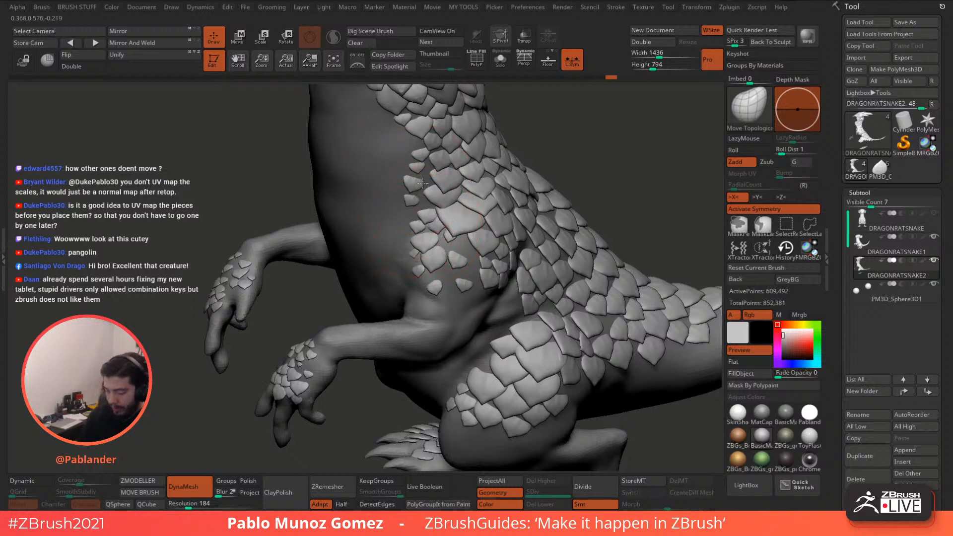
right_click_drag(422, 183, 430, 197, "alt")
mouse_move(421, 194)
left_mouse_down()
mouse_move(430, 148)
mouse_move(428, 174)
mouse_move(442, 157)
left_mouse_up()
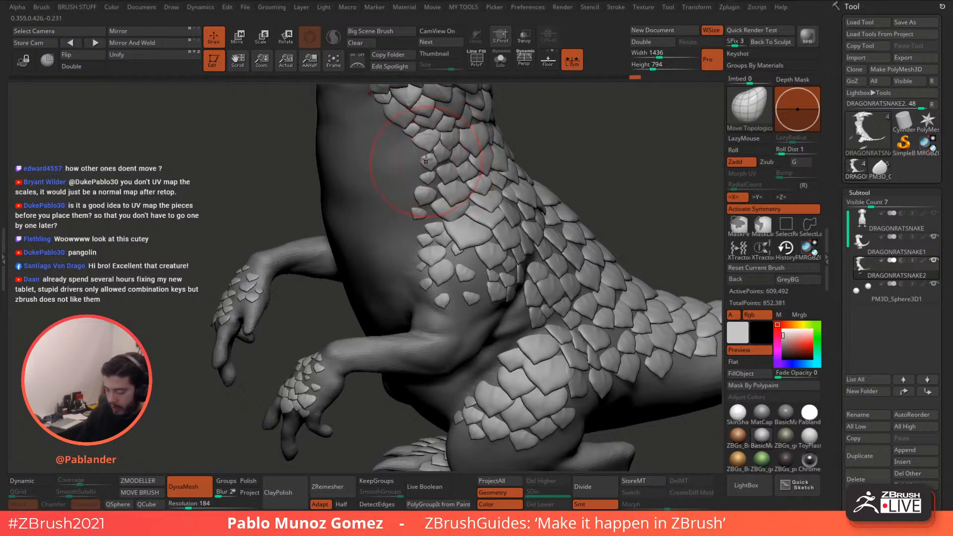
Step: Nudge the large shoulder scale and the small loose scales below it on the upper arm
right_click_drag(469, 266, 471, 213, "alt")
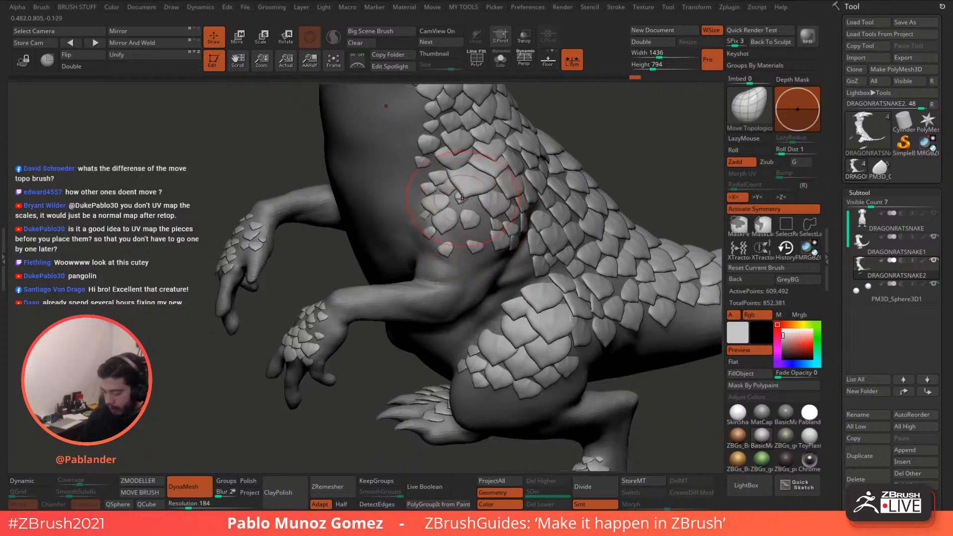
left_click_drag(455, 205, 471, 200)
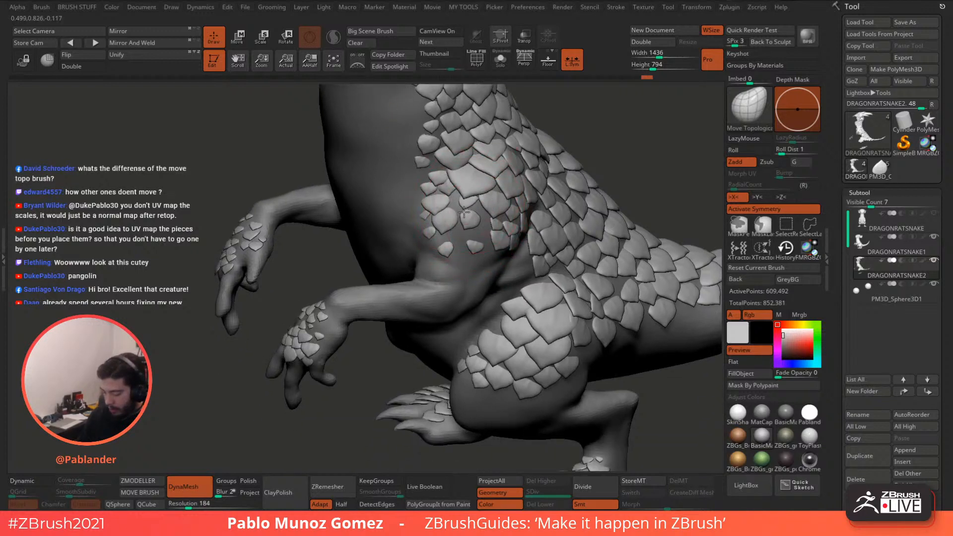
left_click_drag(477, 243, 479, 240)
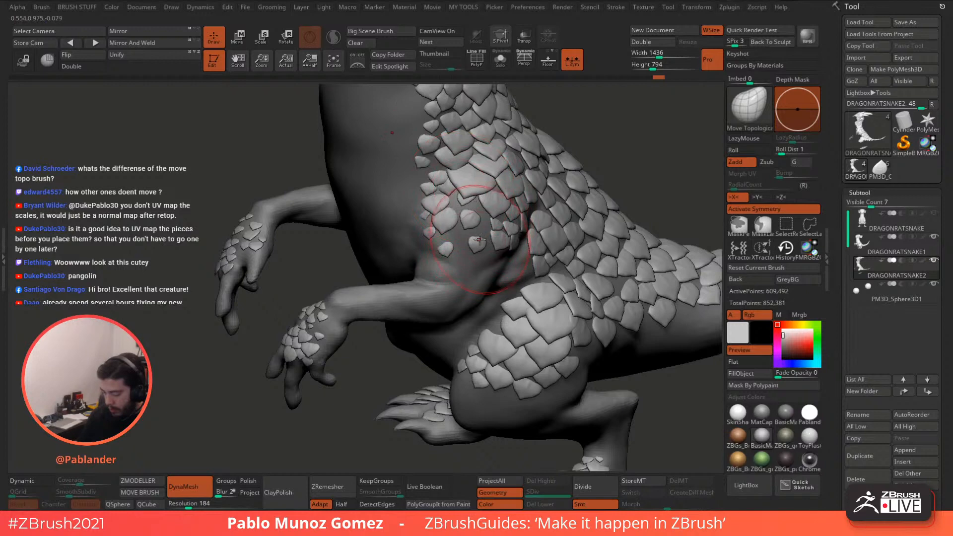
Step: Adjust the scales on the back of the hand, checking them from a frontal viewpoint
right_click_drag(468, 249, 394, 266)
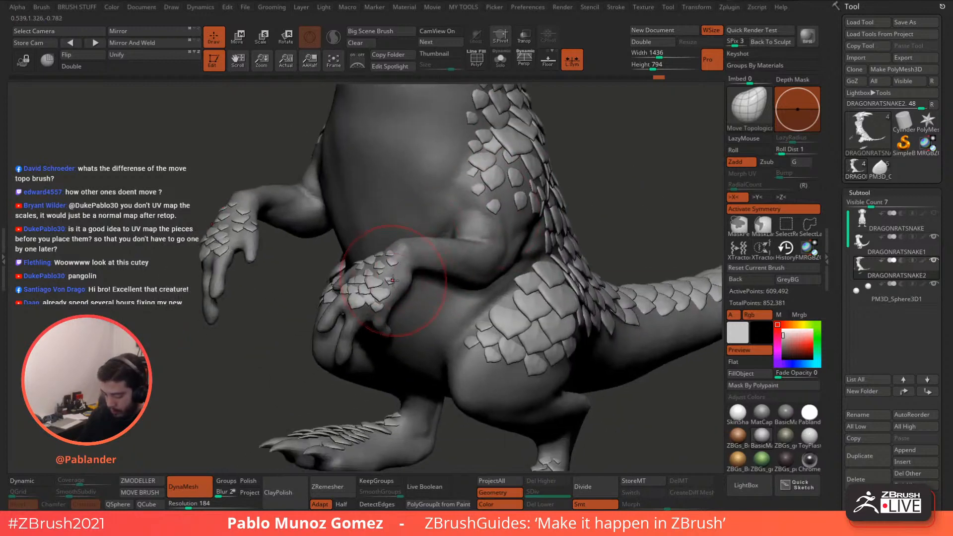
left_click_drag(378, 306, 381, 302)
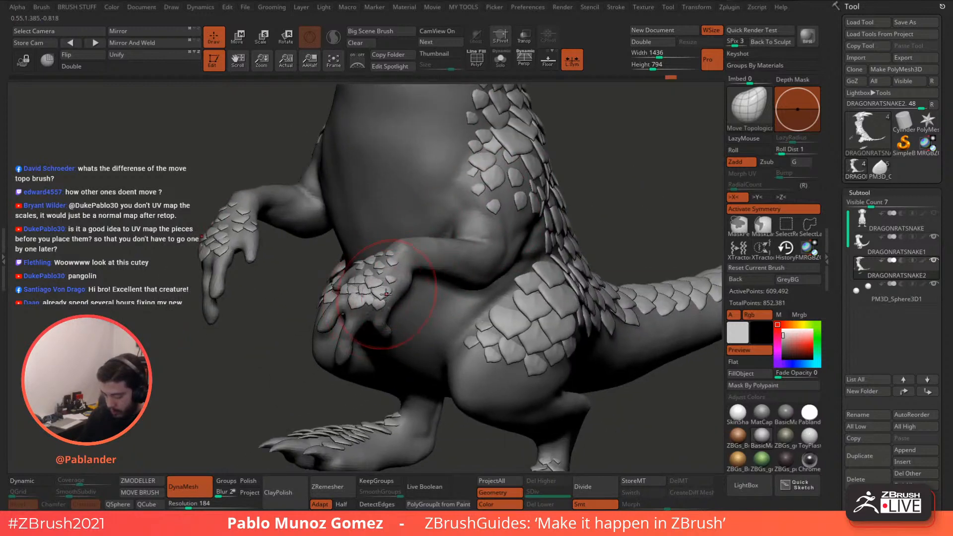
mouse_move(384, 292)
right_mouse_down()
mouse_move(369, 300)
mouse_move(372, 255)
right_mouse_up()
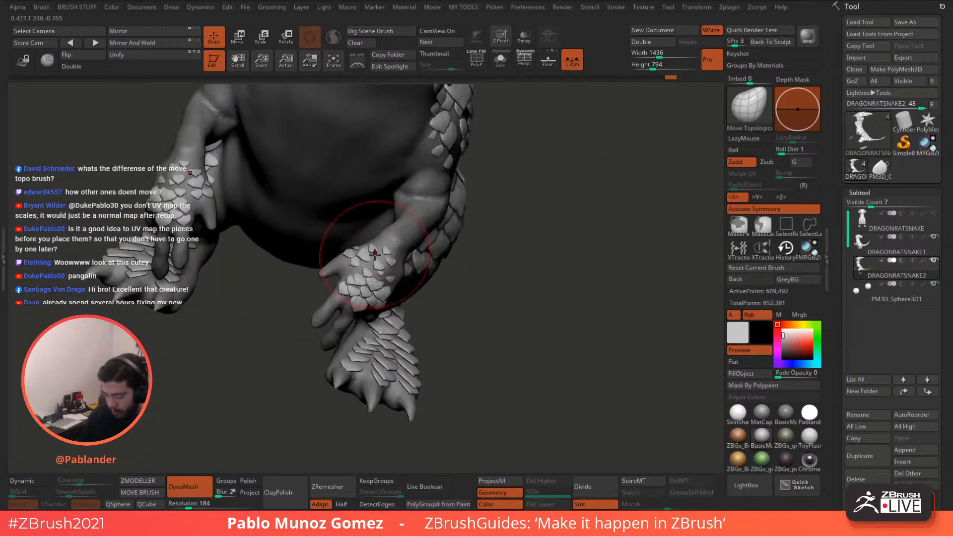
Step: Move the scales on the front and top of the thigh upwards, undoing one unwanted move near its rear edge
right_click_drag(506, 221, 445, 215)
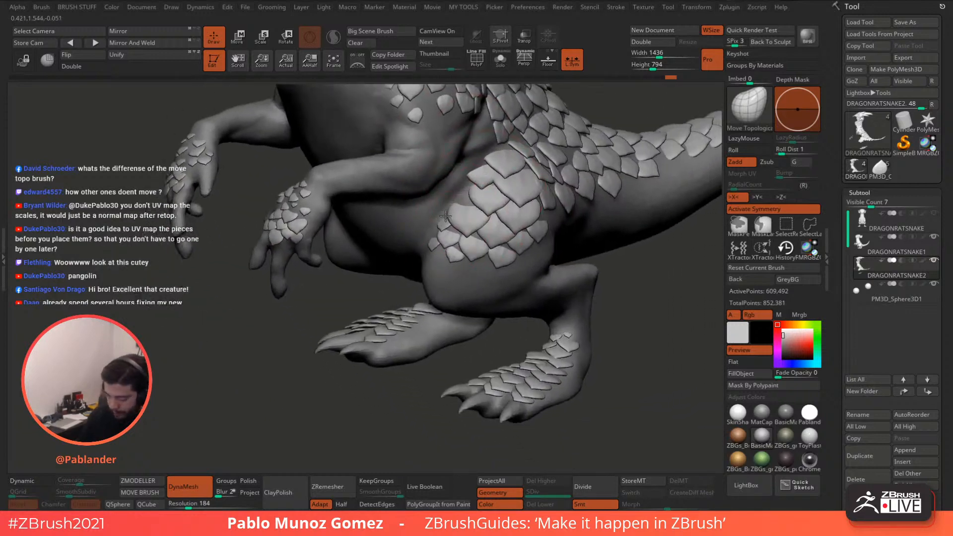
left_click_drag(472, 202, 472, 188)
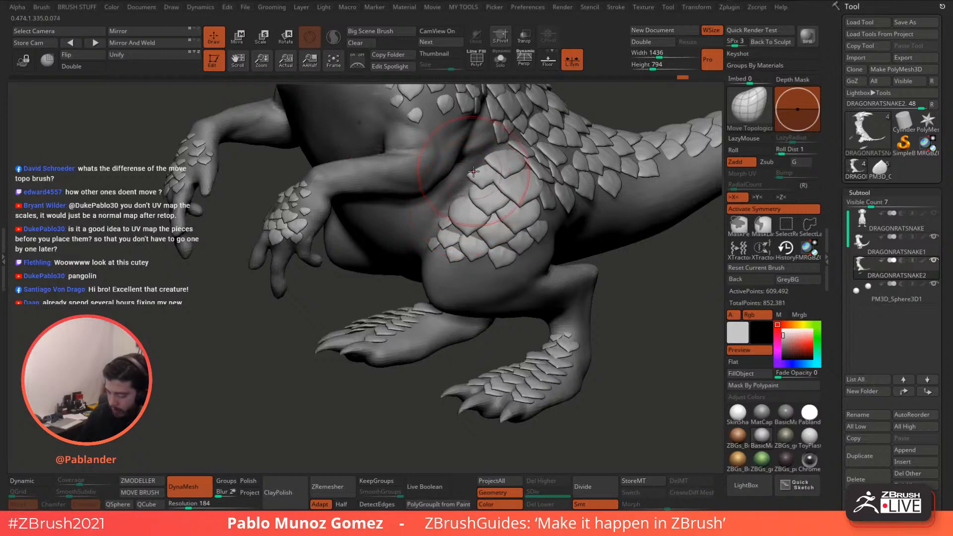
left_click_drag(503, 150, 503, 148)
mouse_move(540, 158)
right_mouse_down()
mouse_move(519, 166)
mouse_move(474, 154)
right_mouse_up()
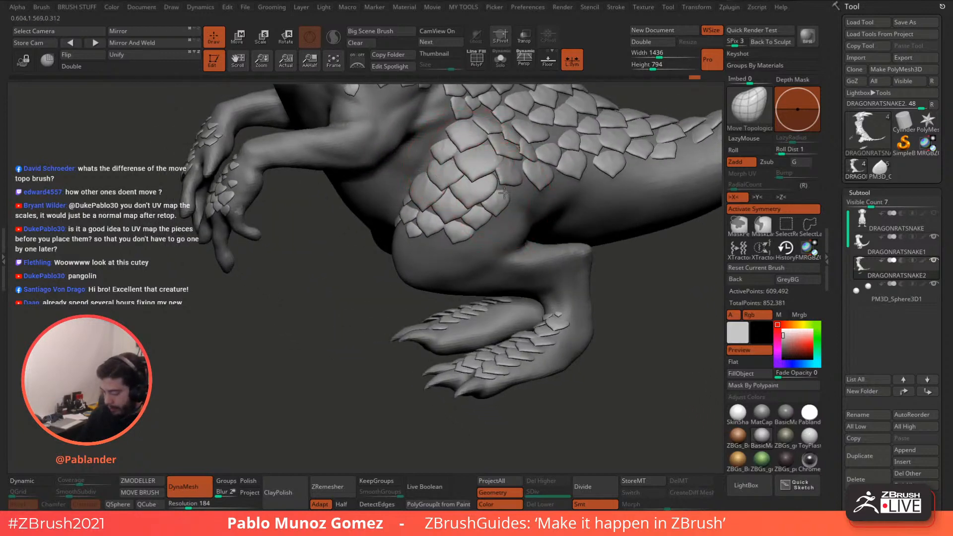
left_click_drag(479, 200, 482, 207)
key("ctrl+z")
right_click_drag(482, 209, 462, 224)
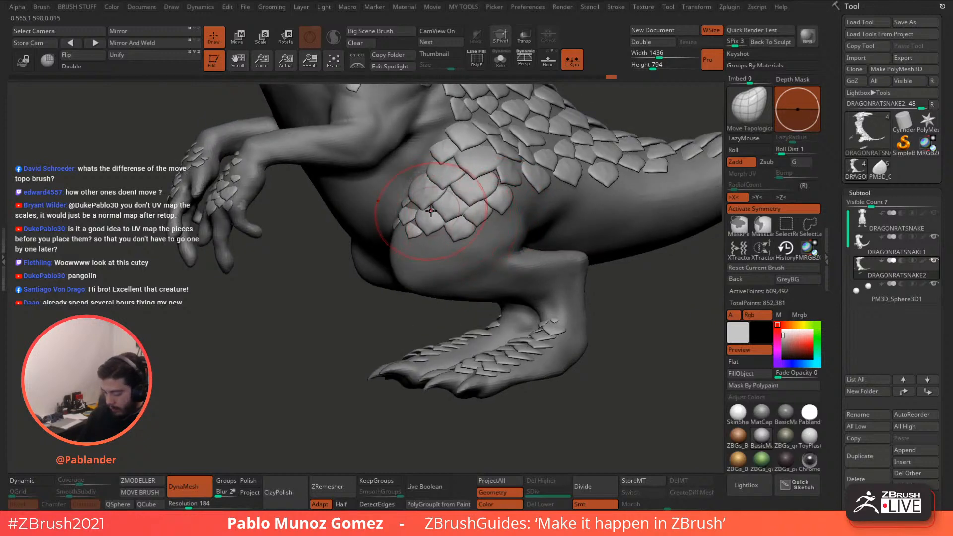
Step: Pull the scales on the rear edge of the thigh towards the main thigh patch
right_click_drag(484, 196, 467, 225)
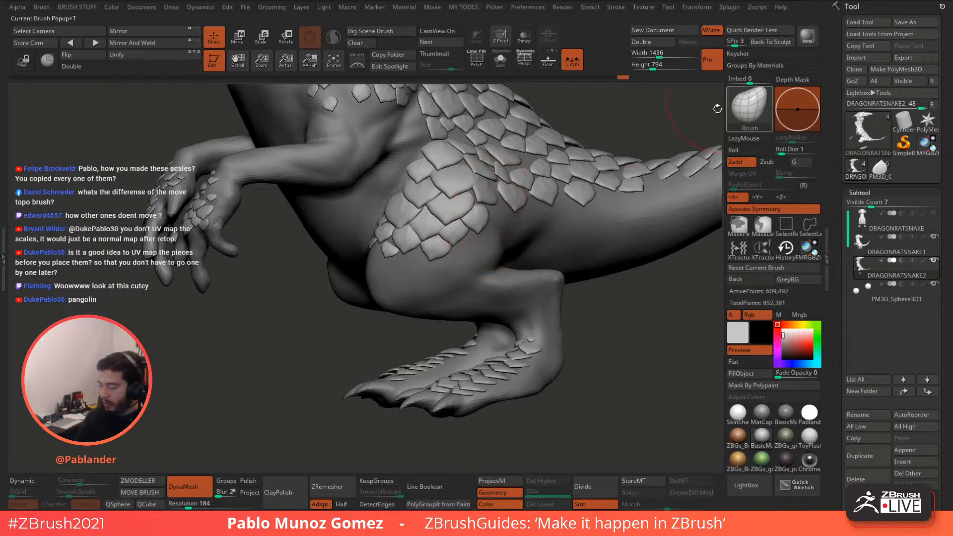
right_click_drag(579, 172, 555, 186, "alt")
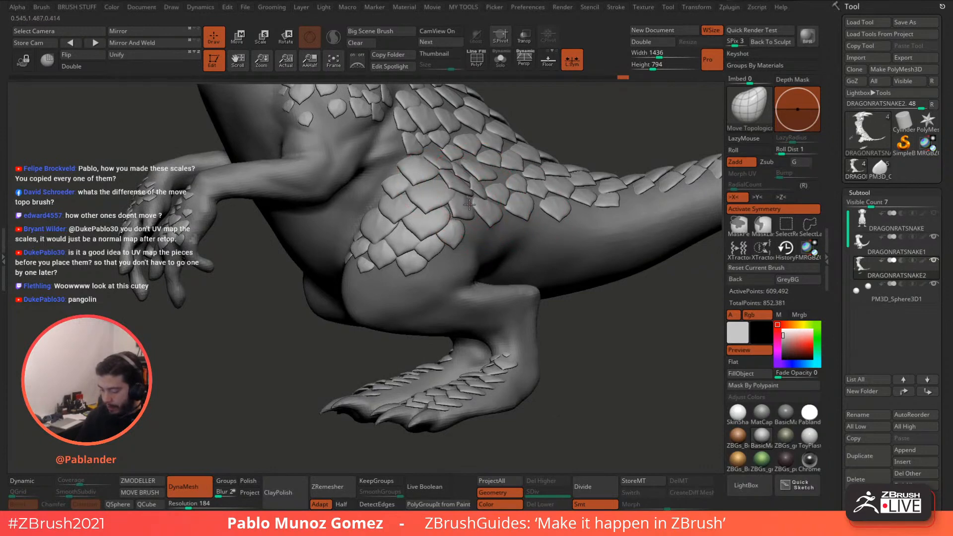
left_click_drag(469, 204, 457, 205)
right_click_drag(457, 206, 450, 219)
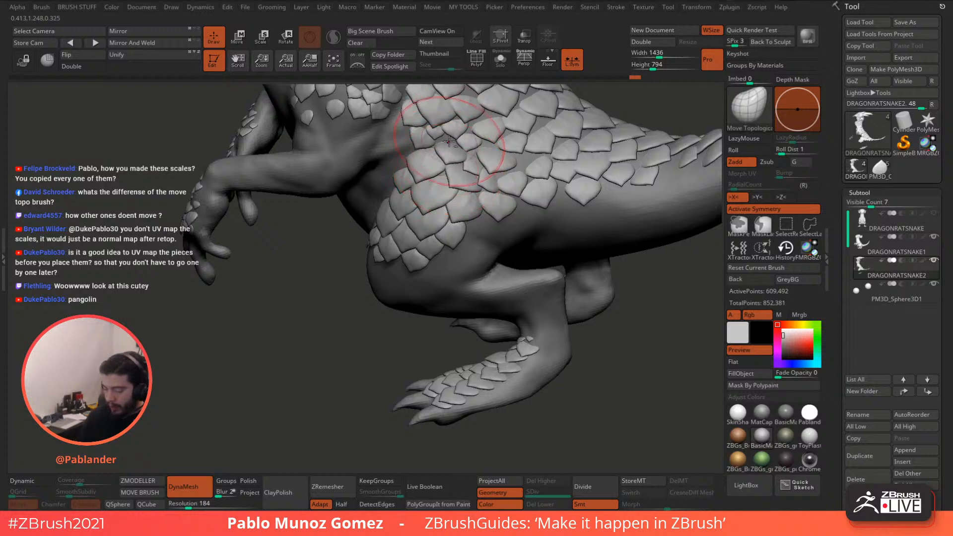
Step: Isolate a single scale on the flank above the thigh to inspect it, and restore the visibility of all scales
mouse_move(450, 167)
right_mouse_down()
mouse_move(453, 155)
mouse_move(451, 163)
right_mouse_up()
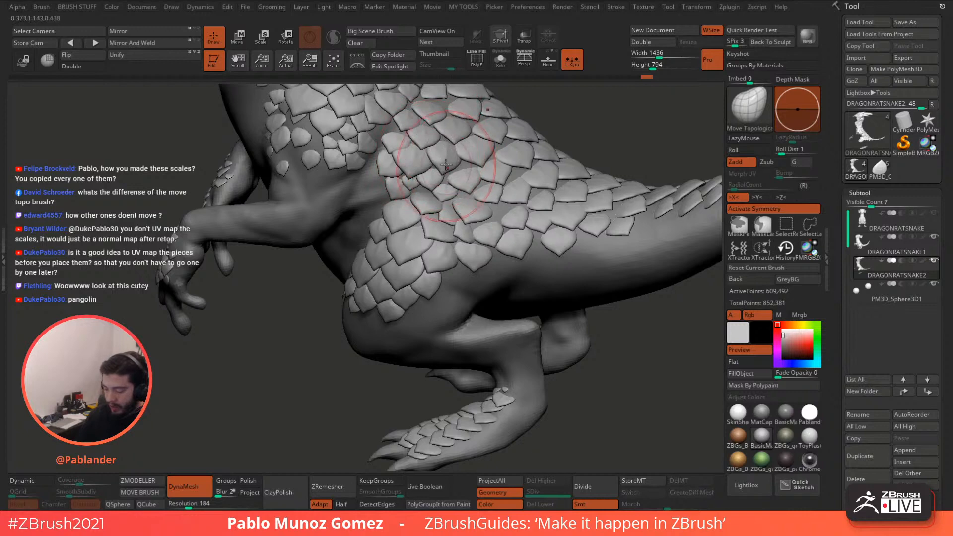
right_click_drag(441, 163, 437, 174)
key("ctrl+shift")
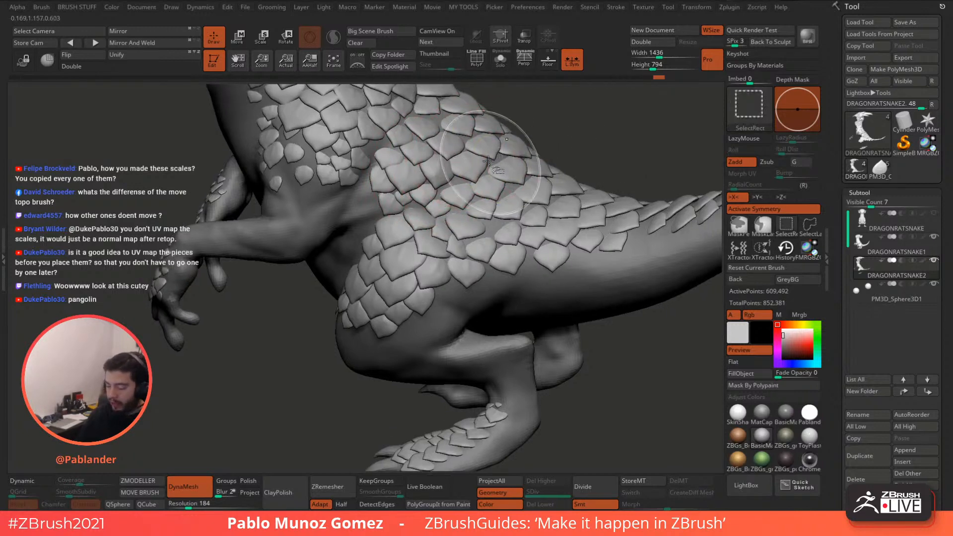
left_click(485, 161, "ctrl+shift")
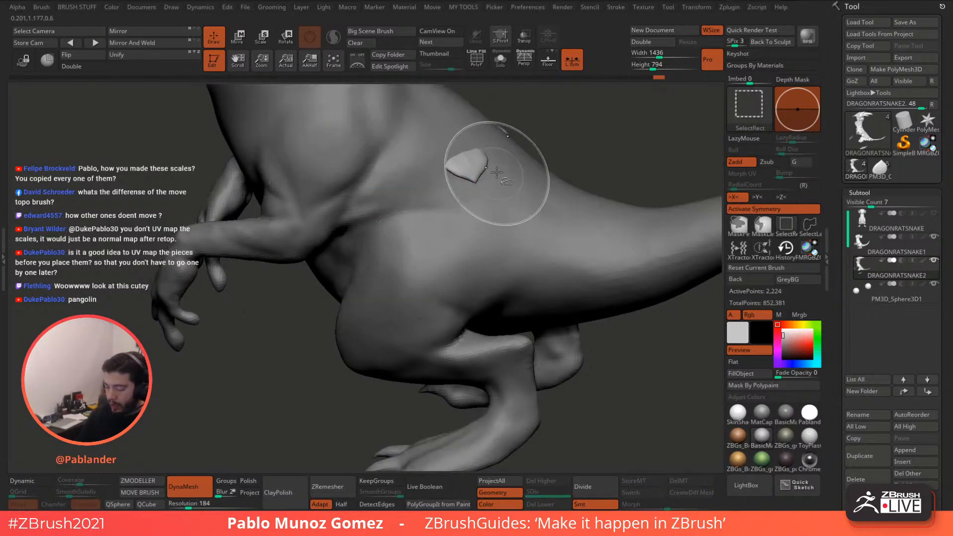
left_click(565, 133, "ctrl+shift")
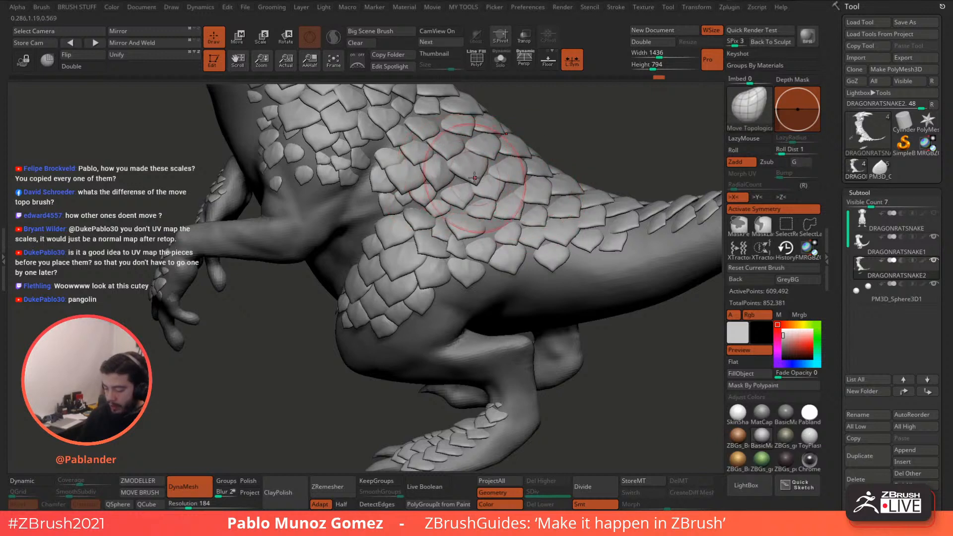
Step: Adjust the scales on the flank and lower back with Move Topological, undoing unwanted moves
right_click_drag(475, 178, 435, 155)
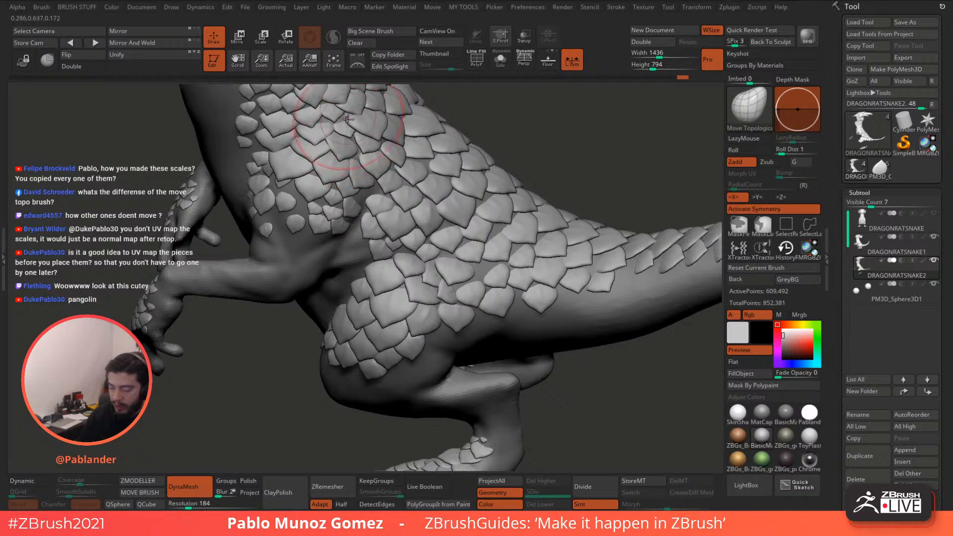
key("ctrl+shift+z")
key("ctrl+shift+z")
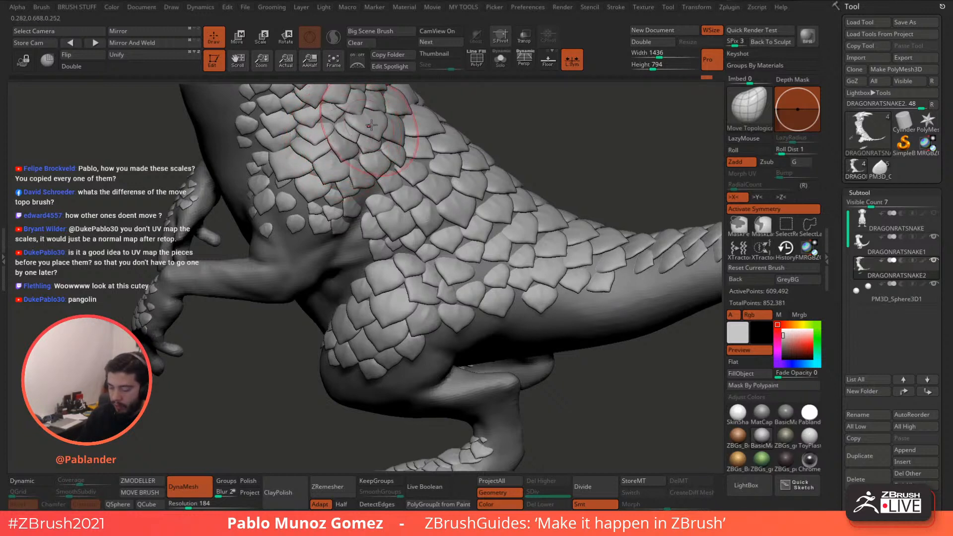
key("ctrl+z")
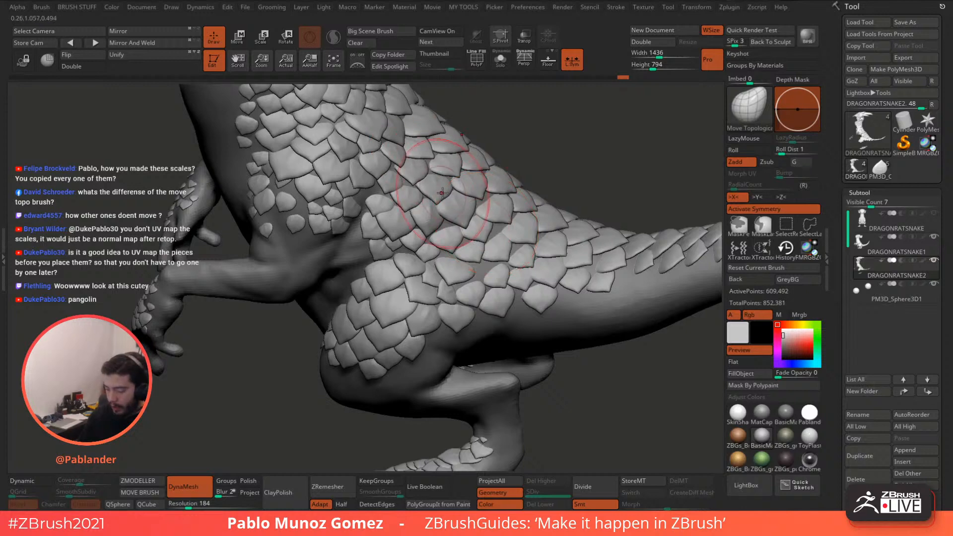
key("space")
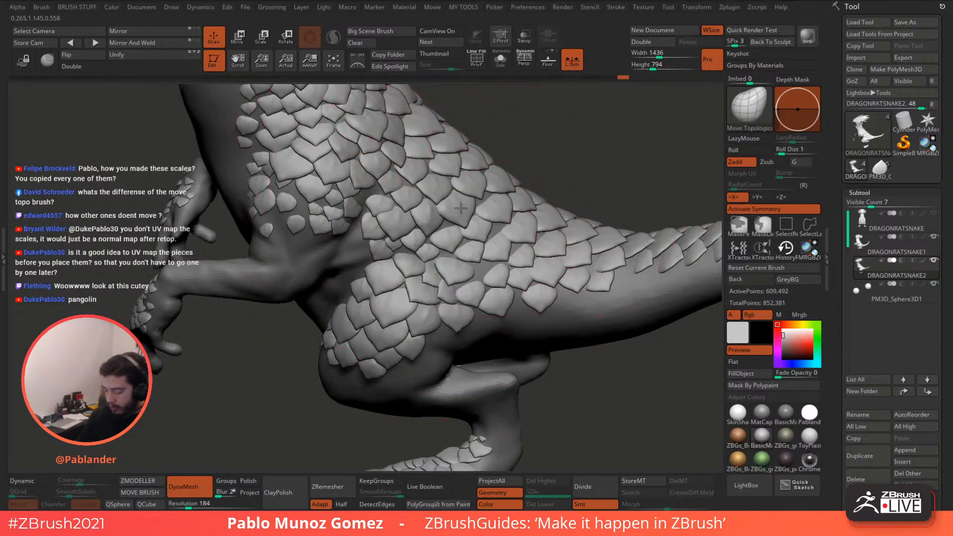
key("ctrl+z")
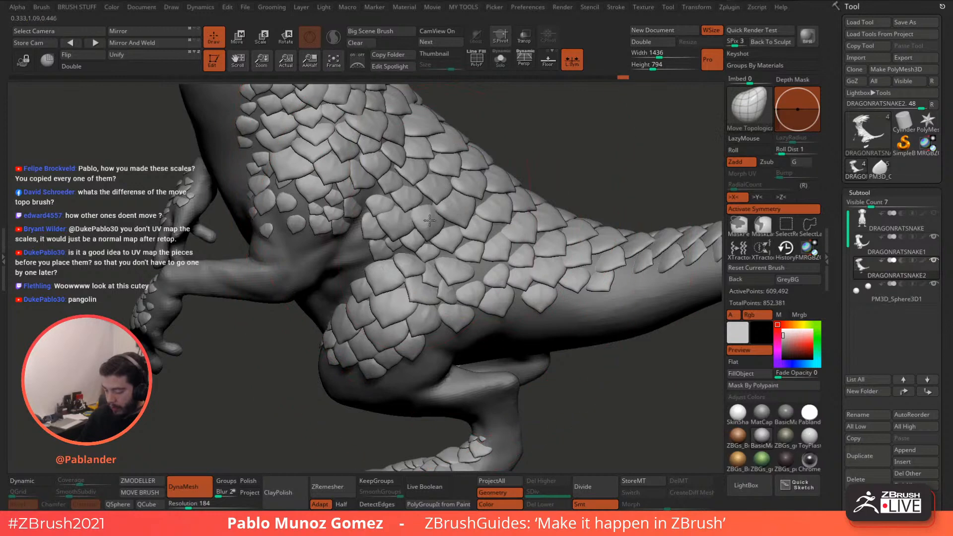
left_click_drag(430, 216, 431, 223)
Step: Set the brush Draw Size to 149 and shift the scales over the hip and lower back into a more even pattern
key("space")
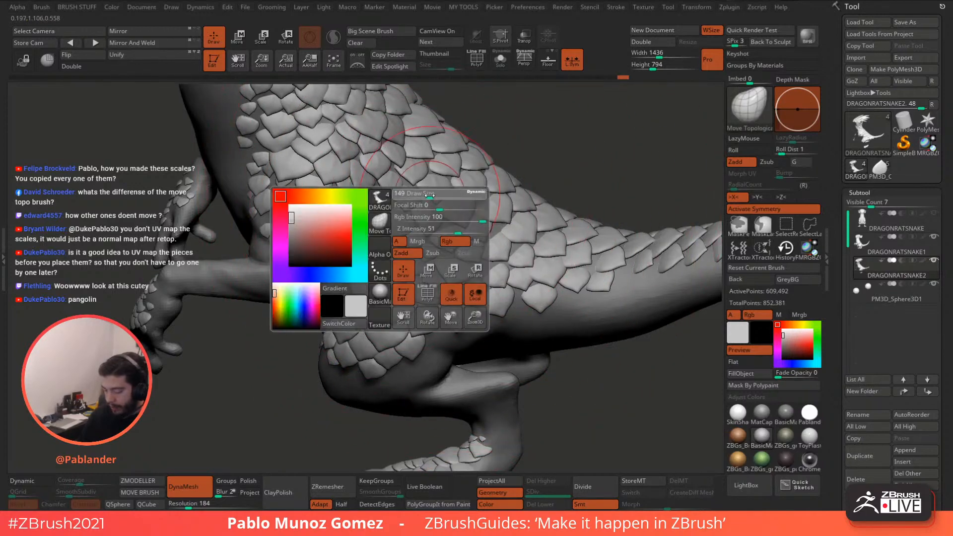
mouse_move(475, 208)
right_mouse_down()
mouse_move(441, 205)
mouse_move(461, 198)
right_mouse_up()
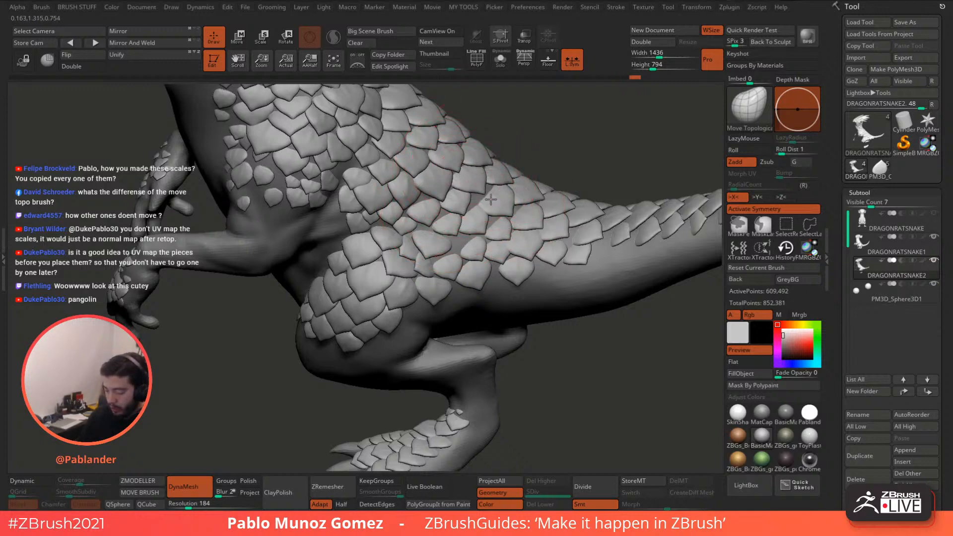
right_click_drag(491, 199, 450, 190)
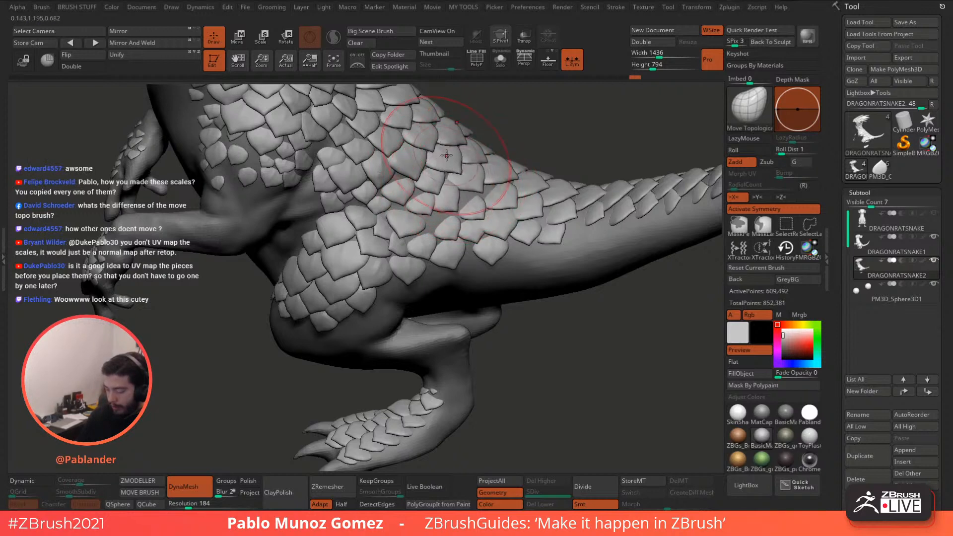
mouse_move(454, 176)
right_mouse_down()
mouse_move(474, 185)
mouse_move(464, 195)
mouse_move(475, 217)
right_mouse_up()
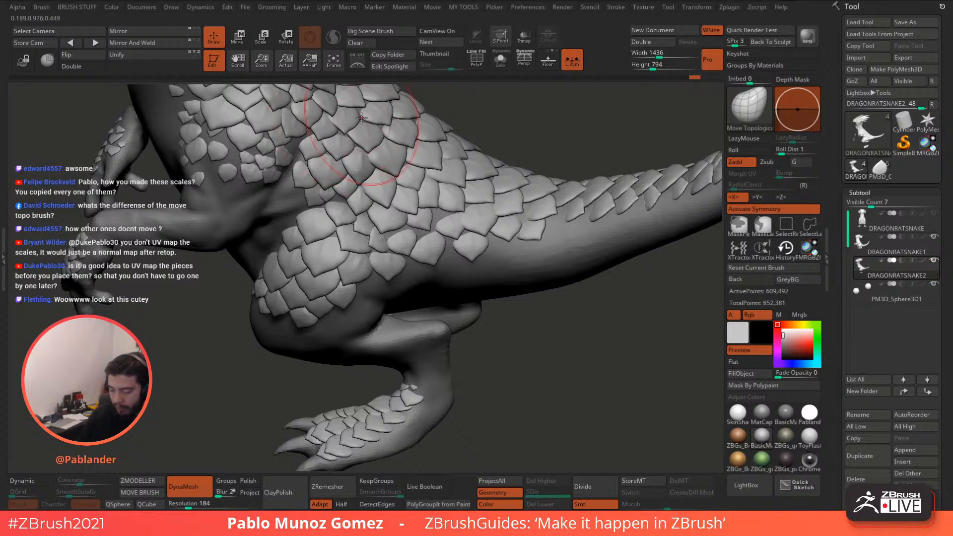
Step: Pull the loose scales behind the thigh up against the hip rows, stepping back and forth through the move history
right_click_drag(541, 206, 529, 188, "alt")
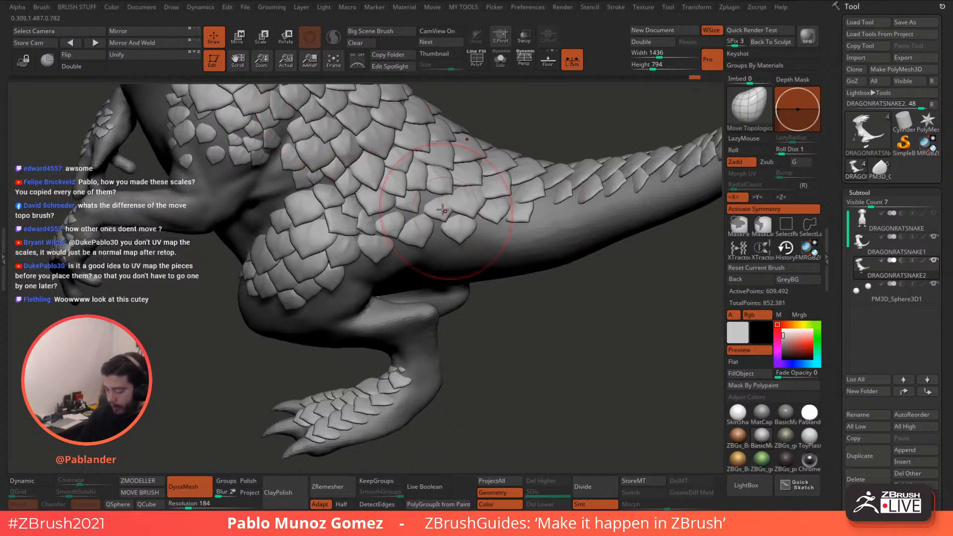
right_click_drag(440, 198, 427, 181)
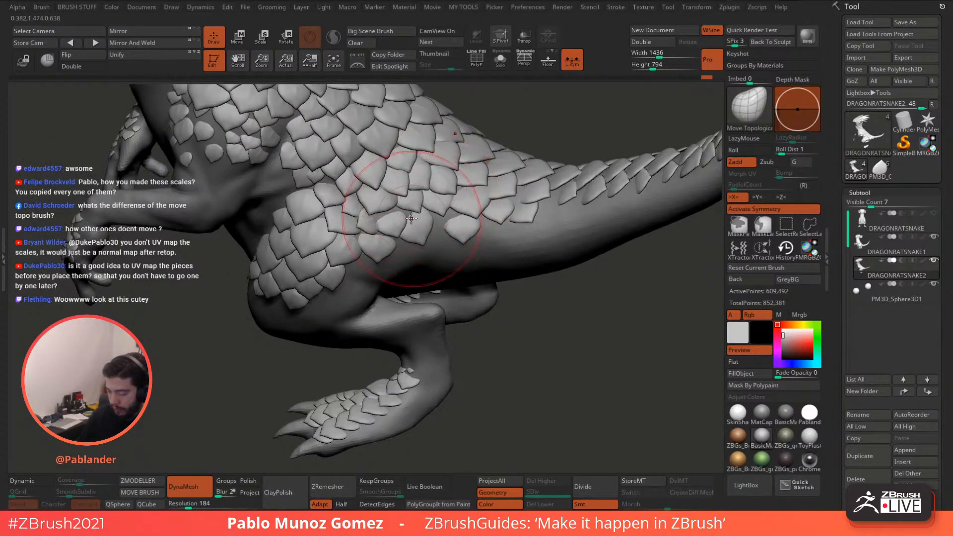
key("ctrl+z")
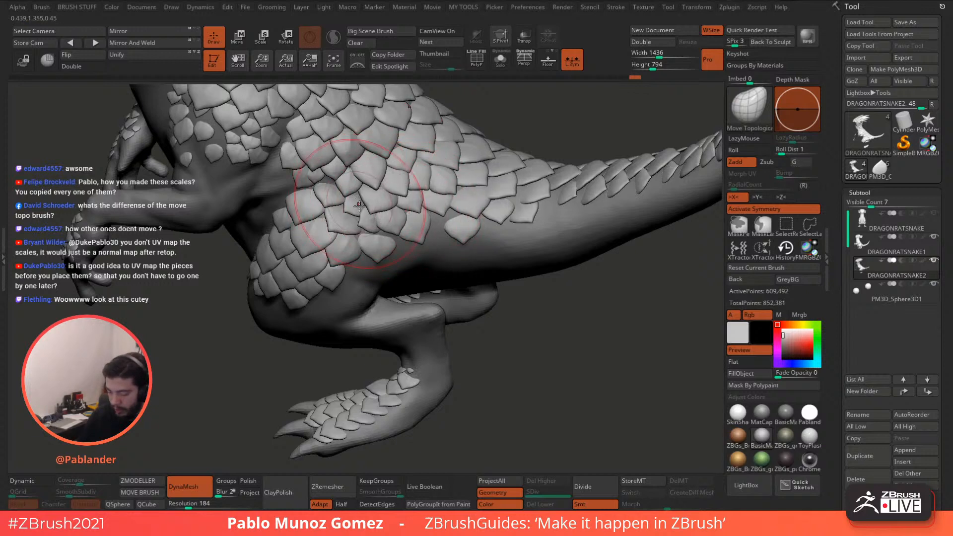
key("ctrl+shift+z")
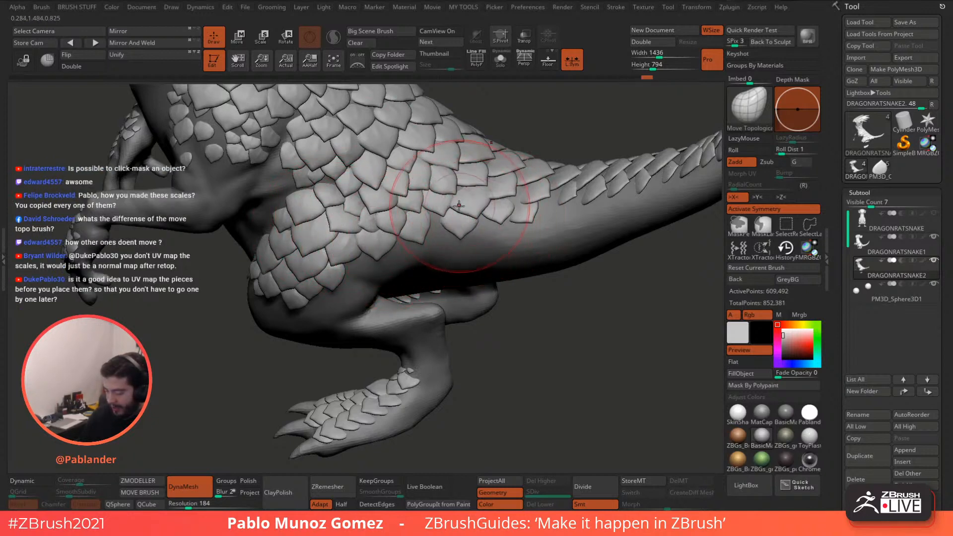
key("ctrl+shift+z")
Step: Move the scales at the base of the tail so the hip rows blend into the tail rows
right_click_drag(474, 186, 506, 133)
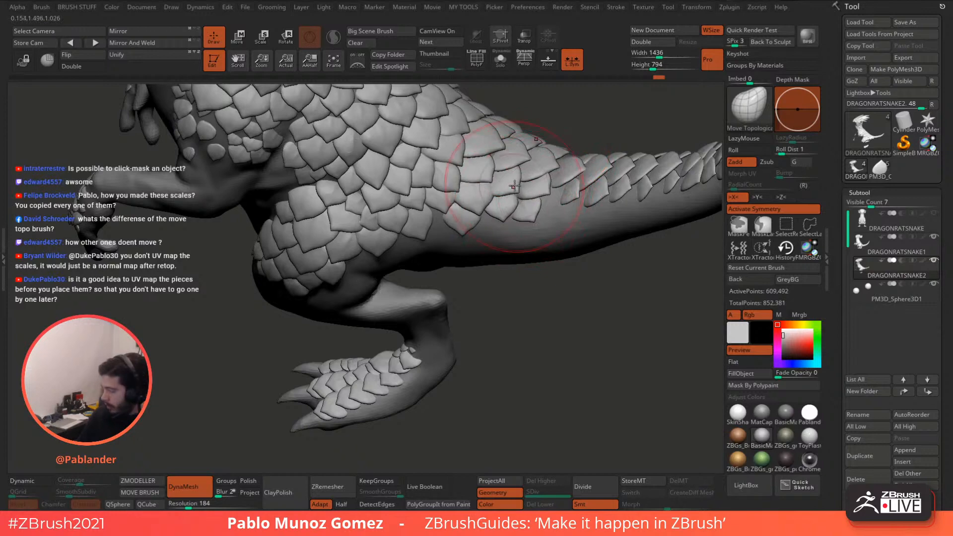
mouse_move(545, 182)
right_mouse_down()
mouse_move(518, 191)
mouse_move(511, 173)
right_mouse_up()
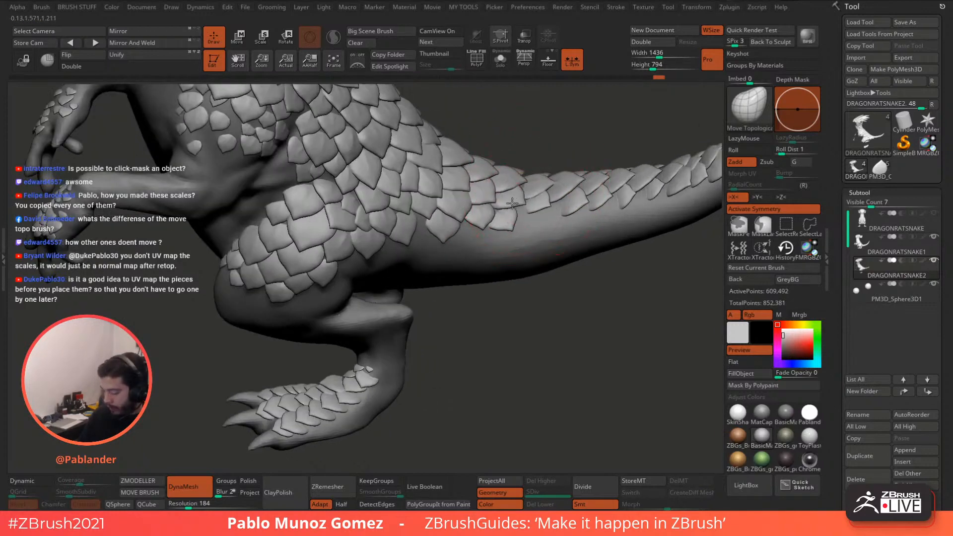
mouse_move(564, 188)
right_mouse_down()
mouse_move(457, 297)
mouse_move(552, 190)
mouse_move(535, 181)
right_mouse_up()
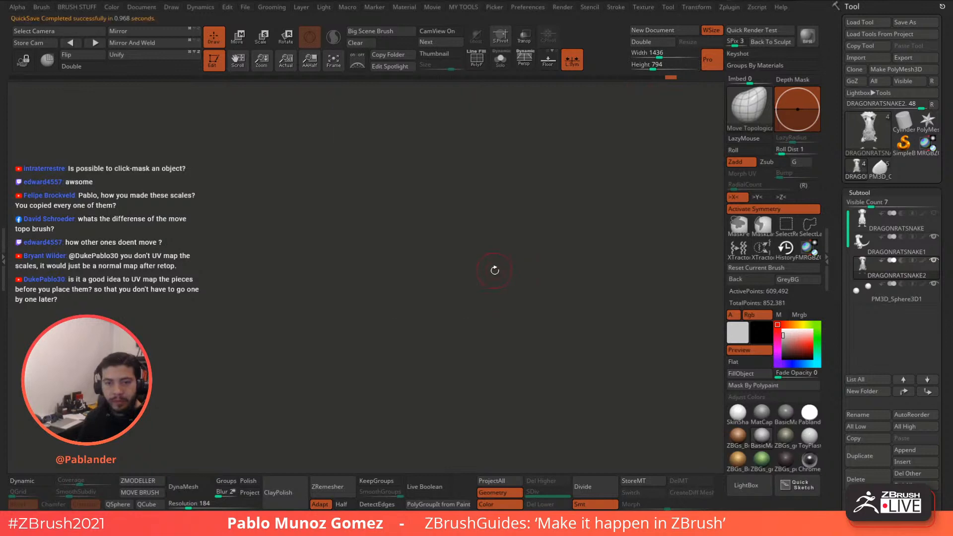
Step: Adjust the scales above the eyes and along the lower edge of the forehead patch
right_click_drag(551, 224, 528, 248, "alt")
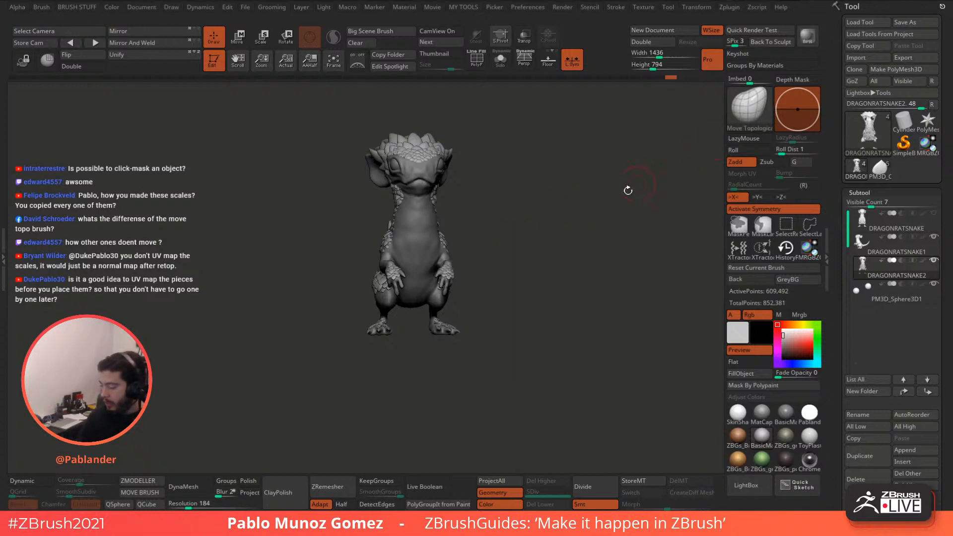
left_click_drag(627, 190, 515, 244)
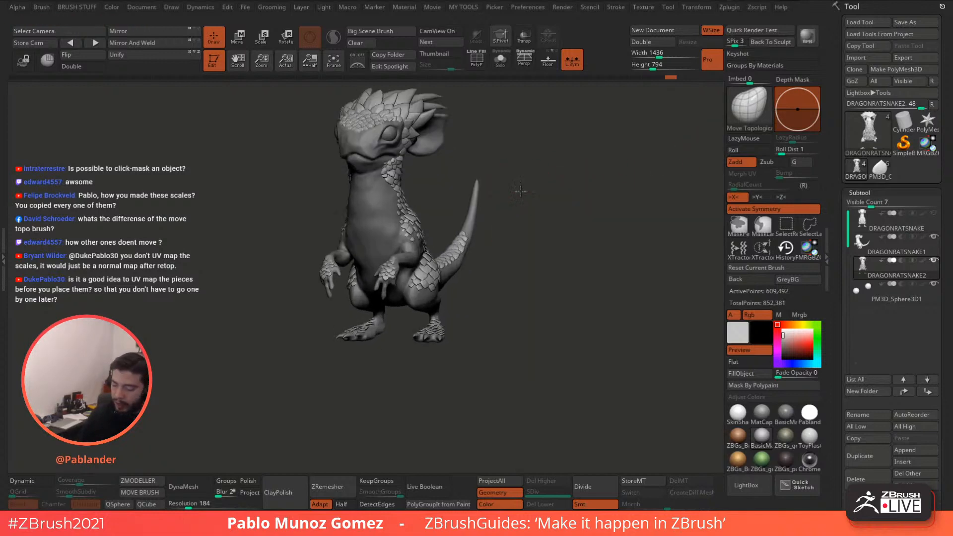
mouse_move(520, 191)
left_mouse_down("alt")
mouse_move(543, 208)
mouse_move(533, 197)
left_mouse_up("alt")
mouse_move(400, 141)
right_mouse_down("ctrl")
mouse_move(397, 159)
mouse_move(380, 158)
right_mouse_up("ctrl")
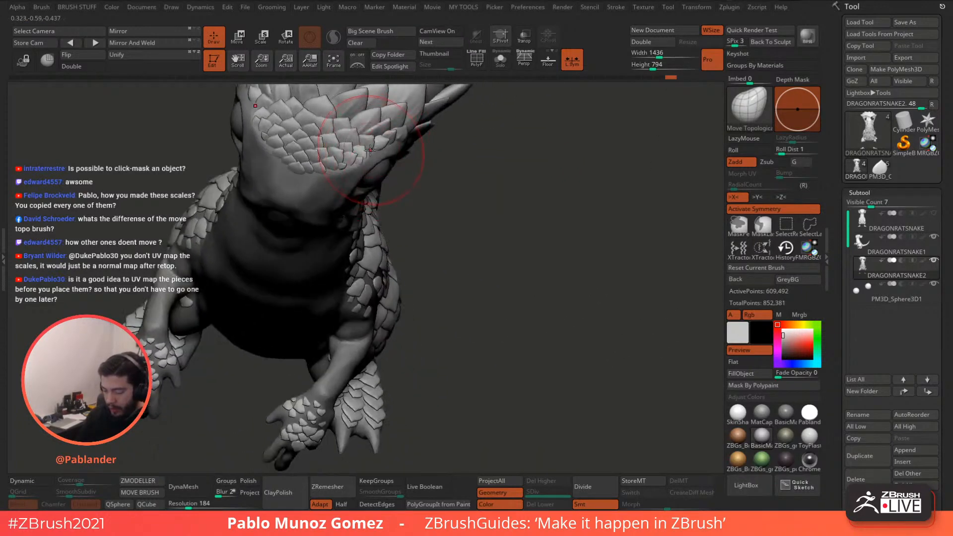
left_click_drag(369, 151, 371, 144)
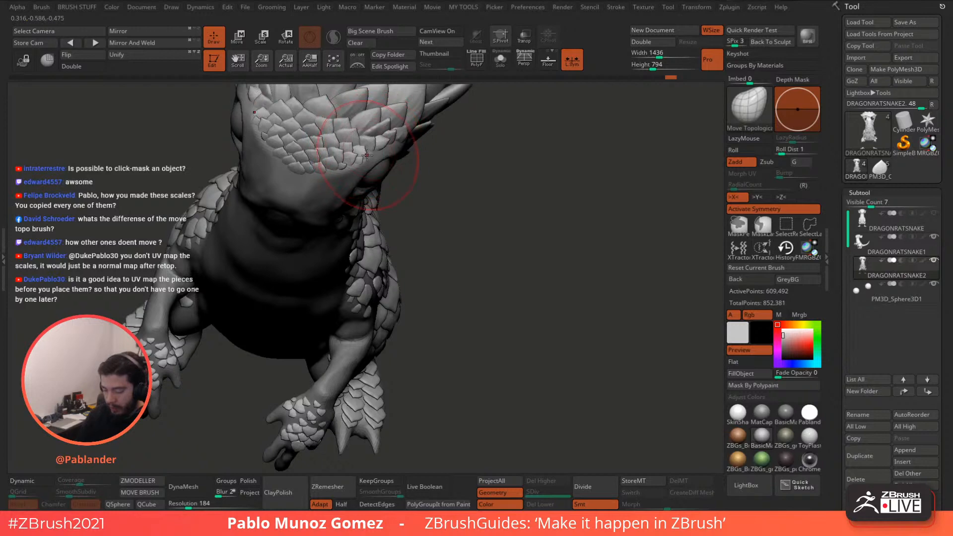
mouse_move(368, 147)
right_mouse_down()
mouse_move(333, 169)
mouse_move(299, 174)
mouse_move(307, 155)
mouse_move(306, 178)
mouse_move(319, 159)
right_mouse_up()
key("space")
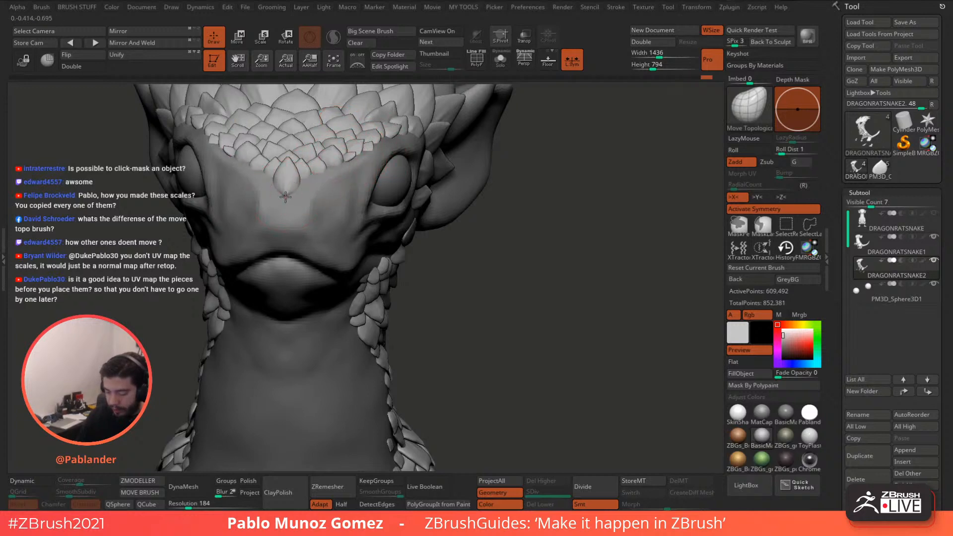
Step: Adjust the long swept-back spikes of the head crest and the scales on the side of the neck
right_click_drag(349, 196, 461, 160, "ctrl")
key("space")
left_click_drag(437, 185, 449, 185)
mouse_move(484, 148)
right_mouse_down()
mouse_move(457, 128)
mouse_move(423, 150)
right_mouse_up()
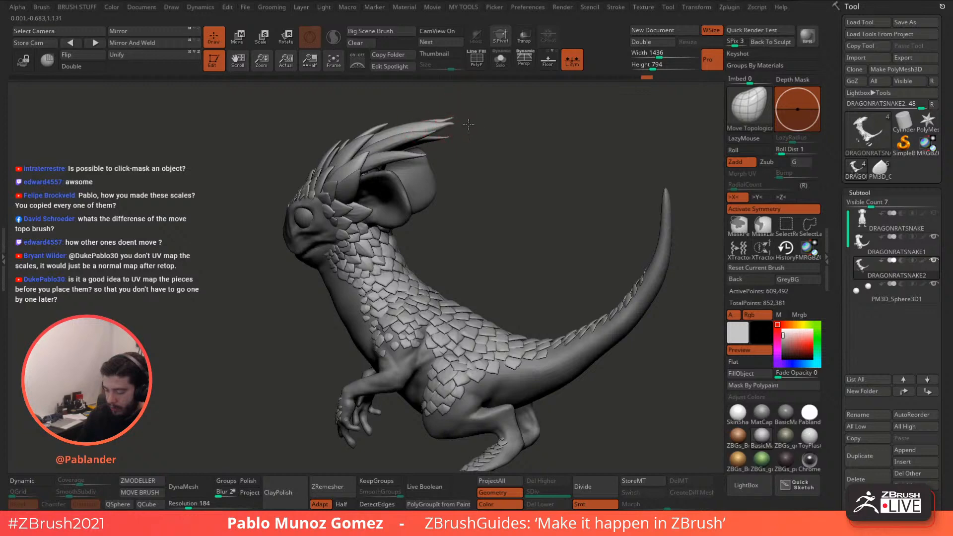
right_click_drag(468, 125, 436, 127)
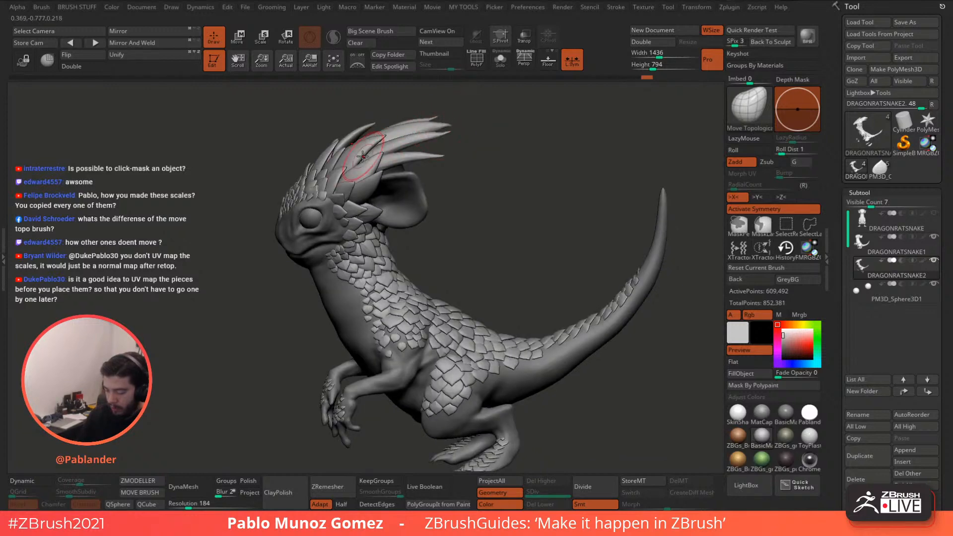
mouse_move(361, 154)
right_mouse_down()
mouse_move(427, 228)
mouse_move(391, 198)
right_mouse_up()
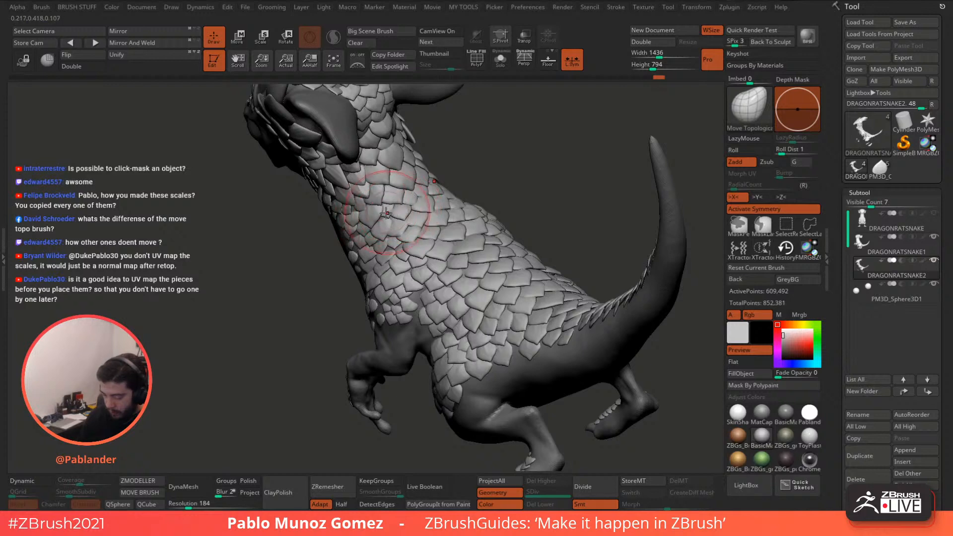
right_click_drag(435, 232, 447, 199, "ctrl")
mouse_move(446, 199)
right_mouse_down()
mouse_move(496, 203)
mouse_move(500, 187)
mouse_move(546, 228)
mouse_move(525, 236)
mouse_move(526, 221)
mouse_move(507, 227)
mouse_move(502, 207)
right_mouse_up()
Step: Select the body subtool and use the Clay brush to build up the skin beside the neck scales under the jaw
left_click(406, 226, "alt")
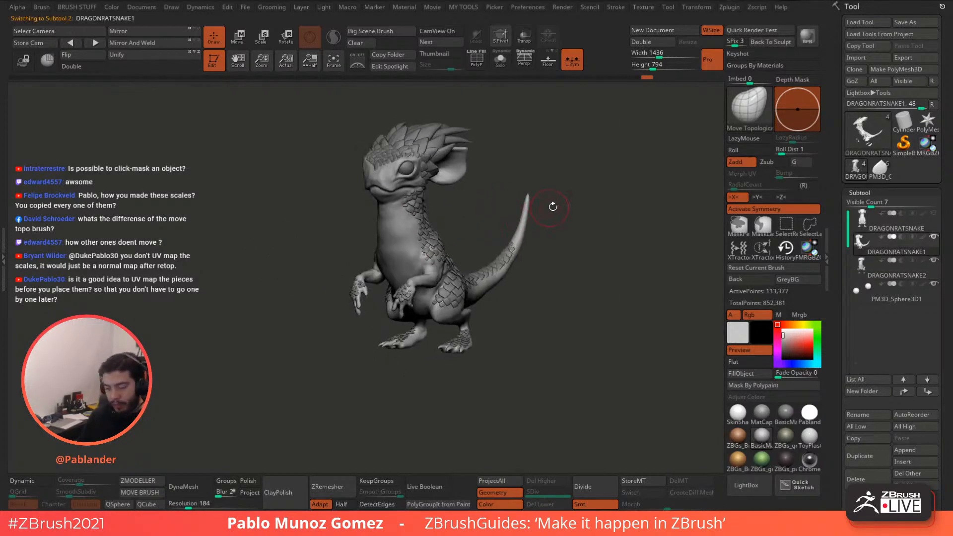
key("b")
left_click(592, 137)
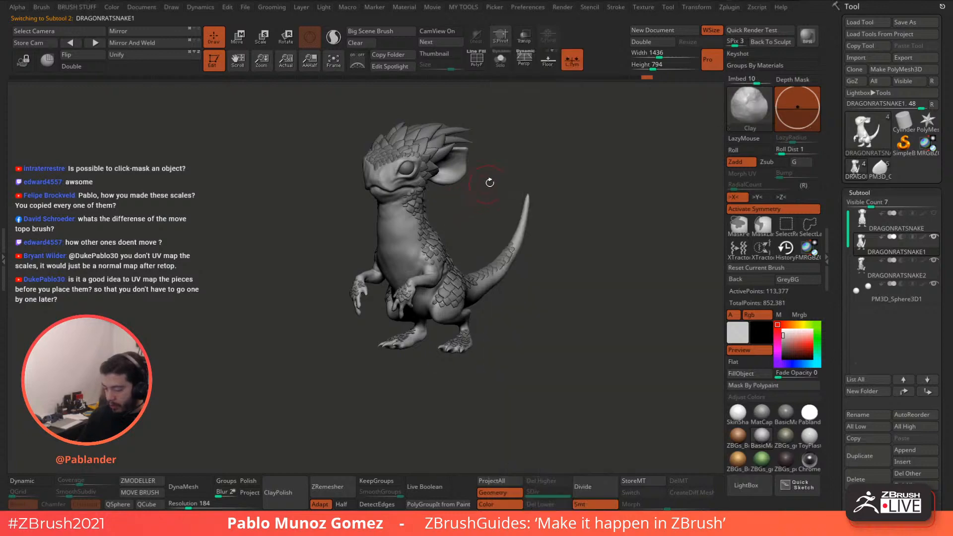
key("space")
mouse_move(490, 183)
right_mouse_down("ctrl")
mouse_move(446, 214)
mouse_move(397, 184)
mouse_move(402, 177)
mouse_move(373, 247)
right_mouse_up("ctrl")
key("space")
mouse_move(383, 176)
left_mouse_down()
mouse_move(375, 191)
mouse_move(385, 191)
left_mouse_up()
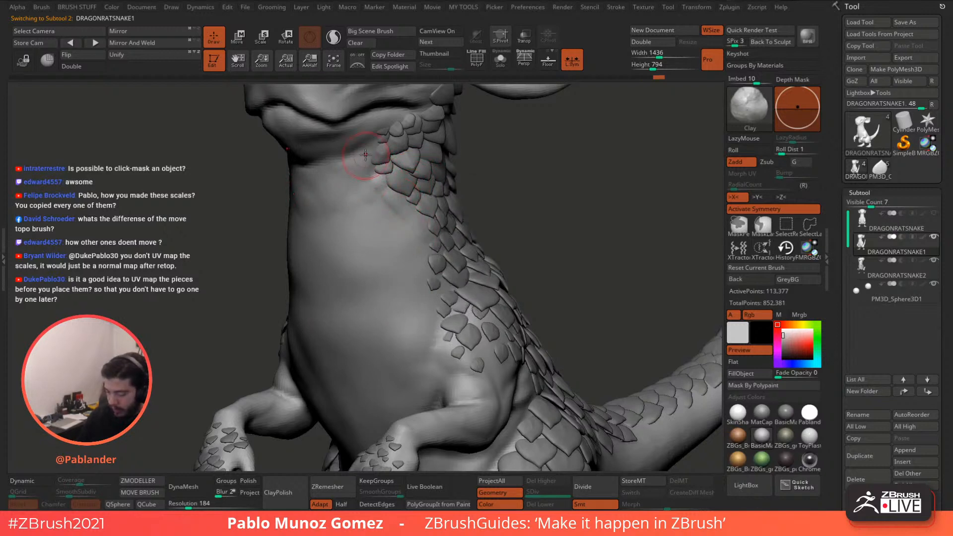
Step: Build up the chest and throat skin with Clay along the edge of the scales down to the shoulder
mouse_move(420, 285)
right_mouse_down("alt")
mouse_move(441, 233)
mouse_move(499, 257)
right_mouse_up("alt")
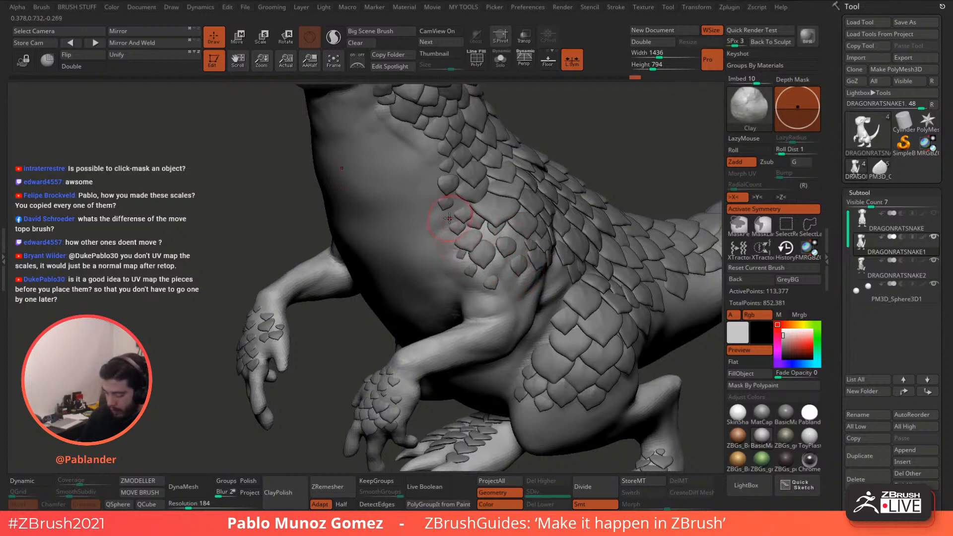
right_click_drag(461, 247, 454, 204)
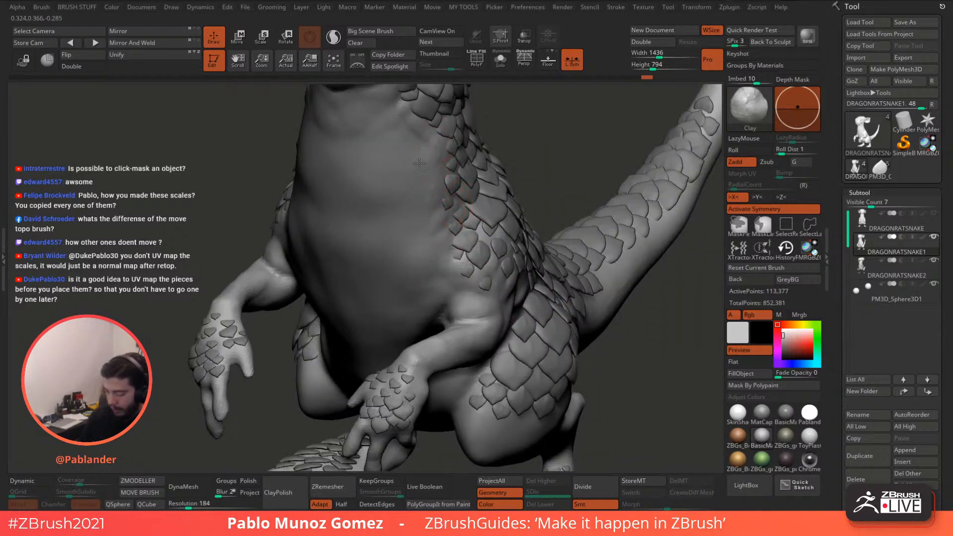
right_click_drag(402, 104, 395, 166, "alt")
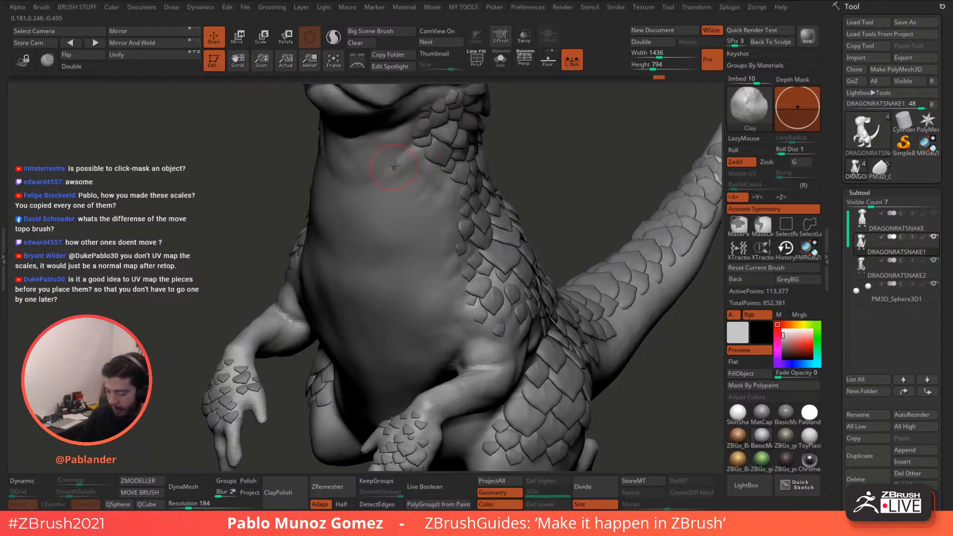
right_click_drag(446, 197, 363, 158)
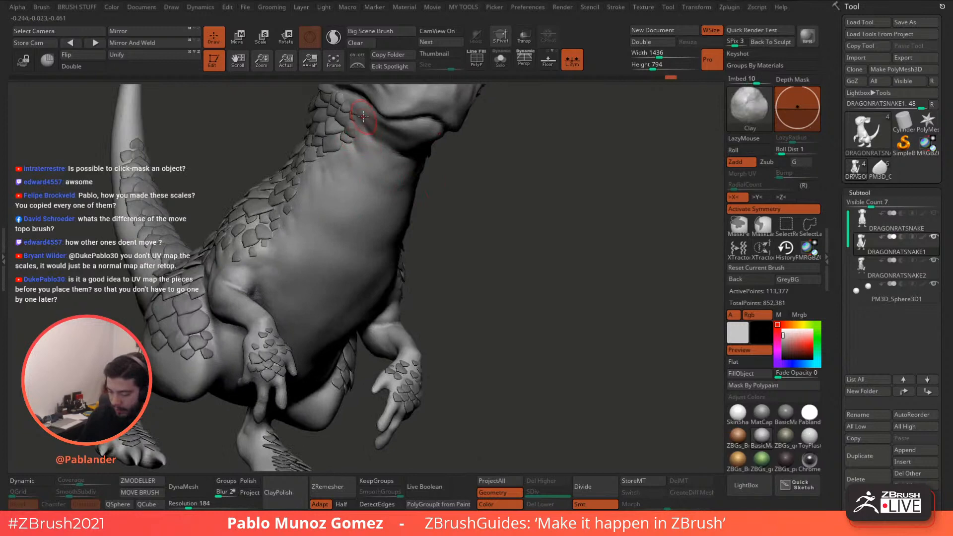
mouse_move(303, 209)
right_mouse_down()
mouse_move(463, 147)
mouse_move(467, 191)
right_mouse_up()
Step: Switch to the Standard brush and raise the brow ridge above the eye where it meets the head scales
key("b")
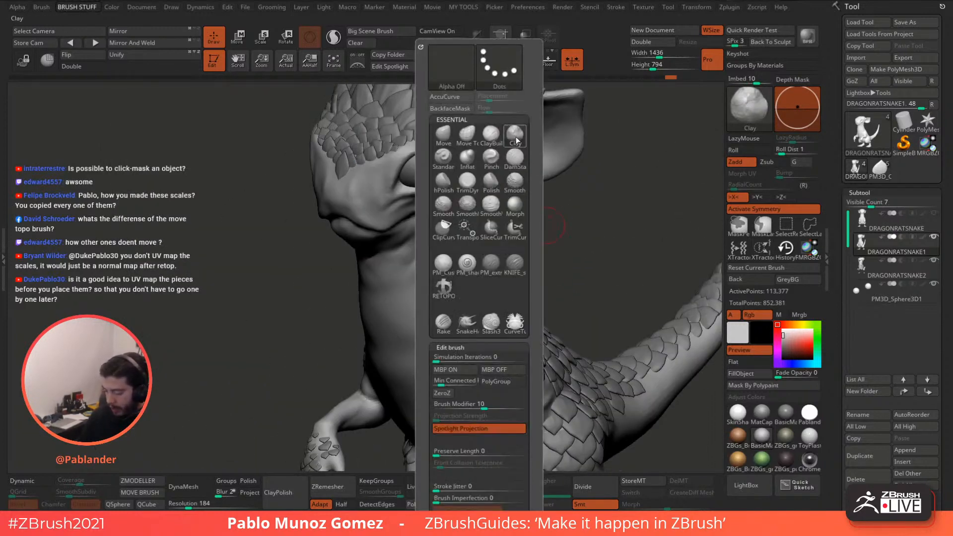
left_click(443, 158)
right_click(425, 156)
left_click_drag(425, 157, 446, 139)
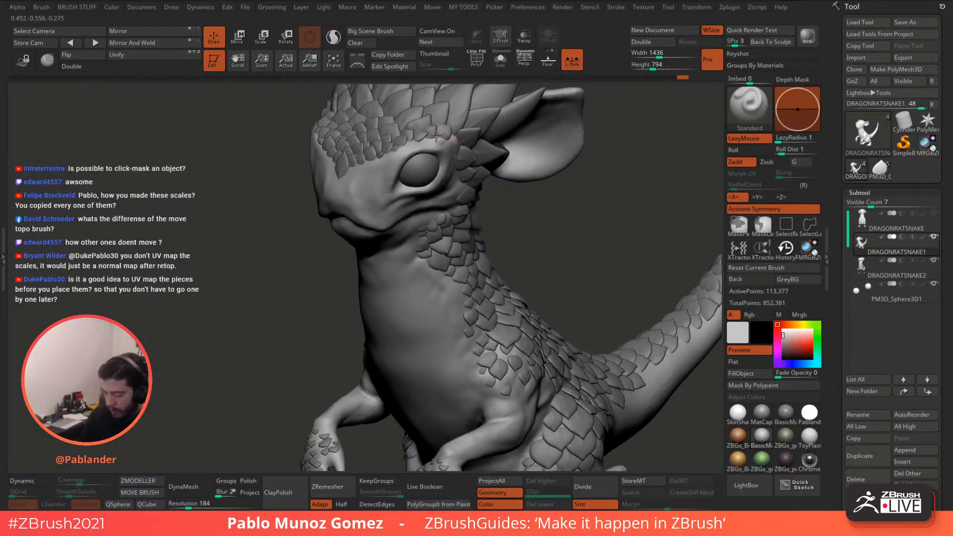
right_click_drag(441, 131, 443, 138)
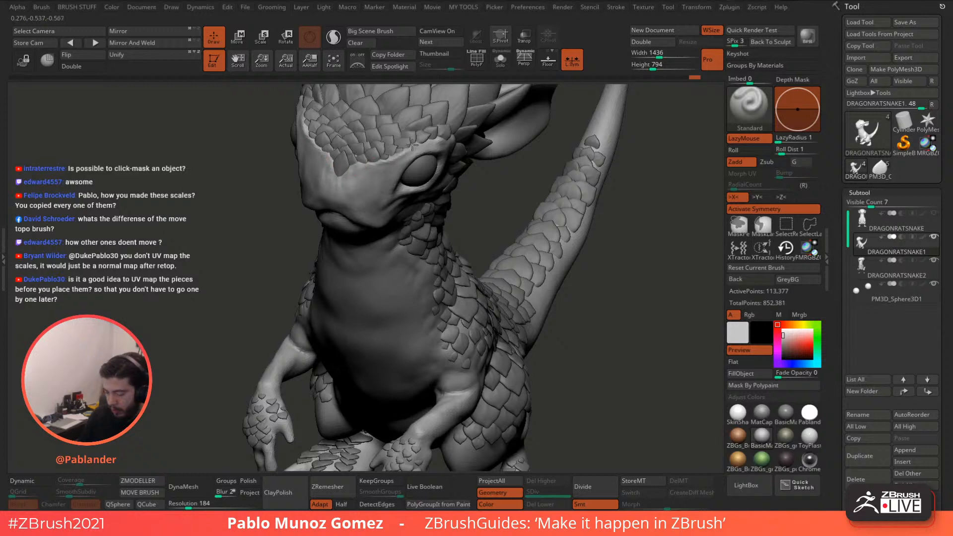
right_click_drag(441, 133, 403, 148)
right_click_drag(403, 185, 466, 145)
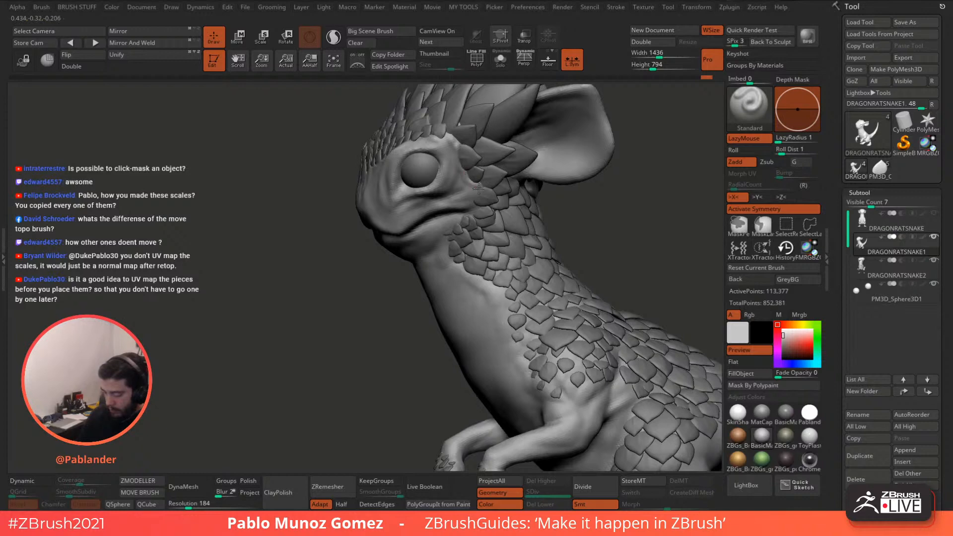
Step: Switch to the DamStandard brush and carve a crease in the body skin beside the front edge of the thigh scales
right_click_drag(494, 218, 457, 155)
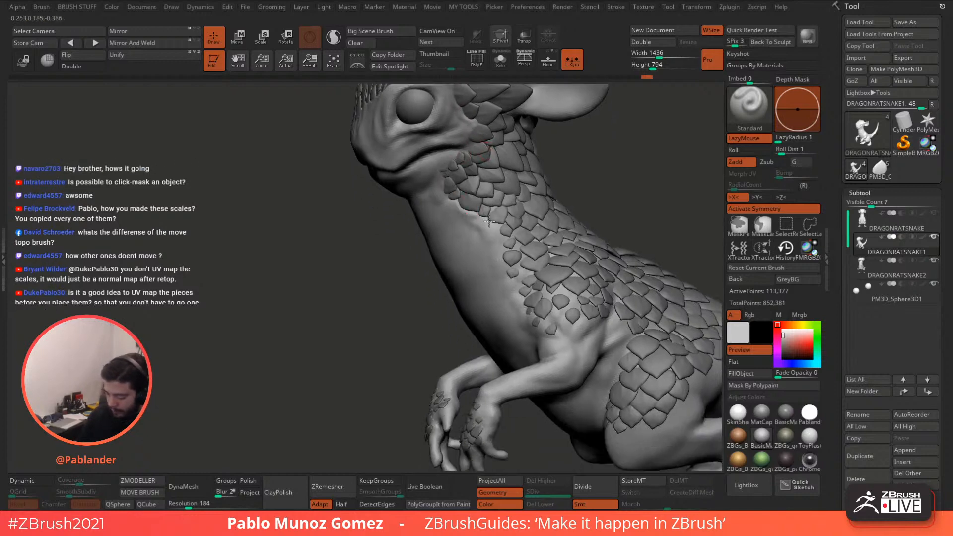
mouse_move(489, 221)
right_mouse_down()
mouse_move(472, 155)
mouse_move(476, 165)
mouse_move(391, 170)
mouse_move(406, 179)
mouse_move(417, 223)
right_mouse_up()
key("space")
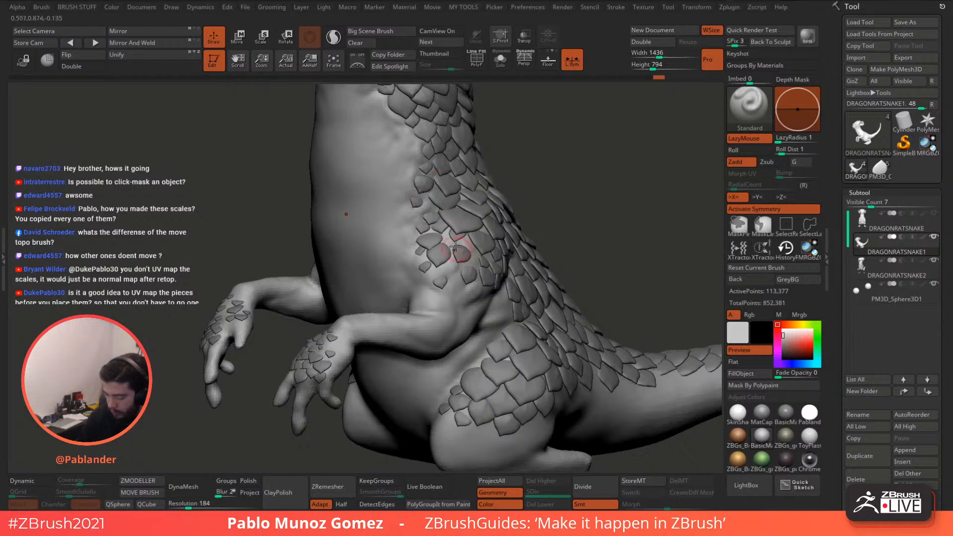
right_click_drag(476, 283, 473, 231)
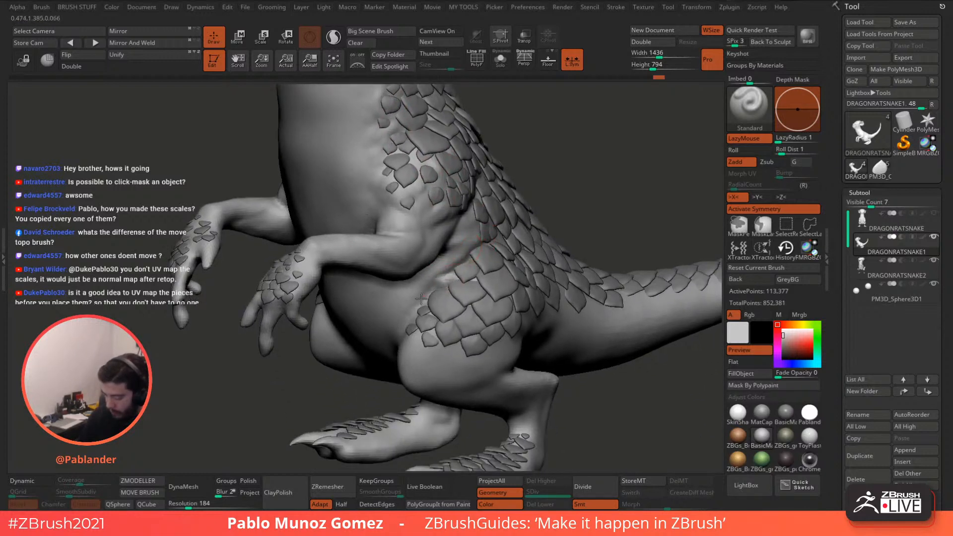
mouse_move(420, 298)
right_mouse_down("alt")
mouse_move(452, 221)
mouse_move(486, 210)
right_mouse_up("alt")
mouse_move(469, 158)
right_mouse_down()
mouse_move(520, 227)
mouse_move(486, 233)
mouse_move(447, 219)
mouse_move(496, 201)
right_mouse_up()
key("b")
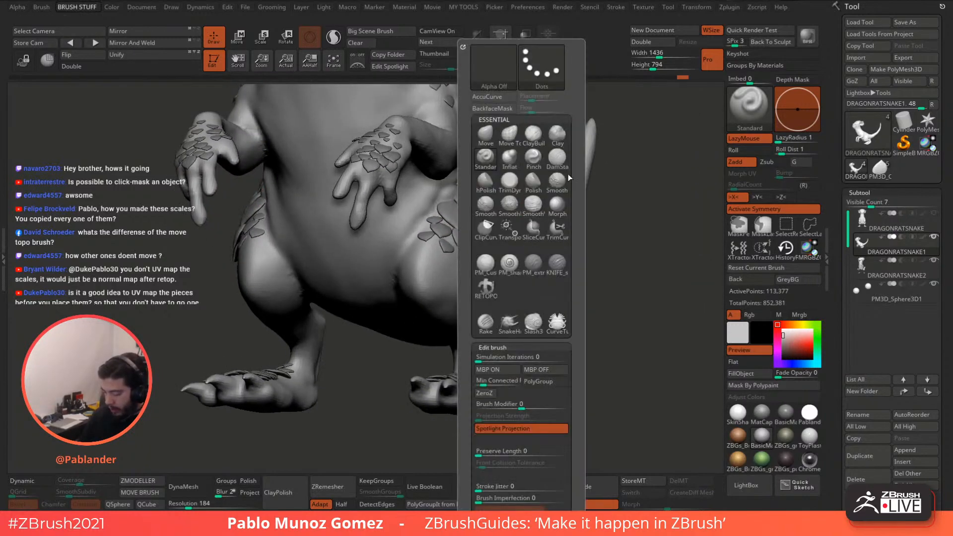
left_click(556, 158)
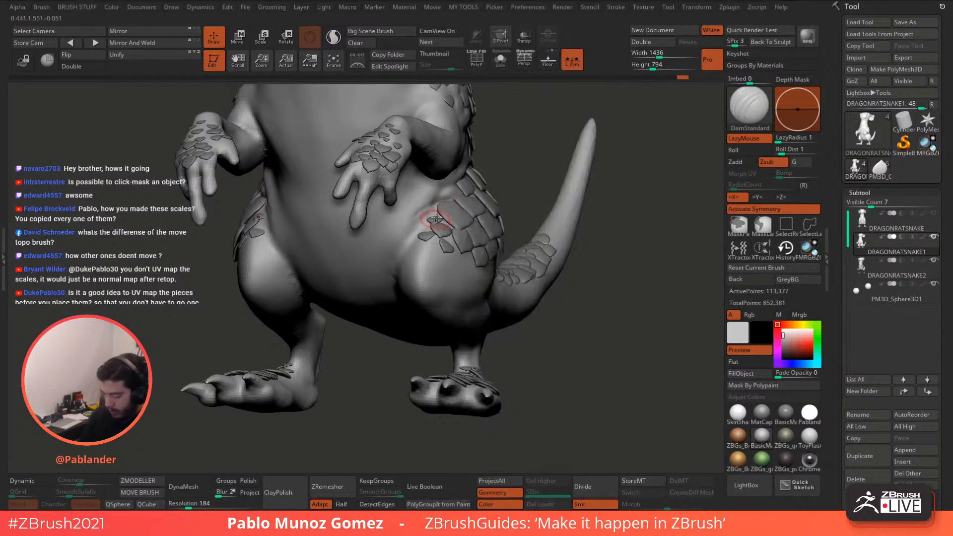
left_click_drag(432, 215, 418, 202)
right_click_drag(468, 181, 427, 201)
right_click_drag(514, 175, 441, 184)
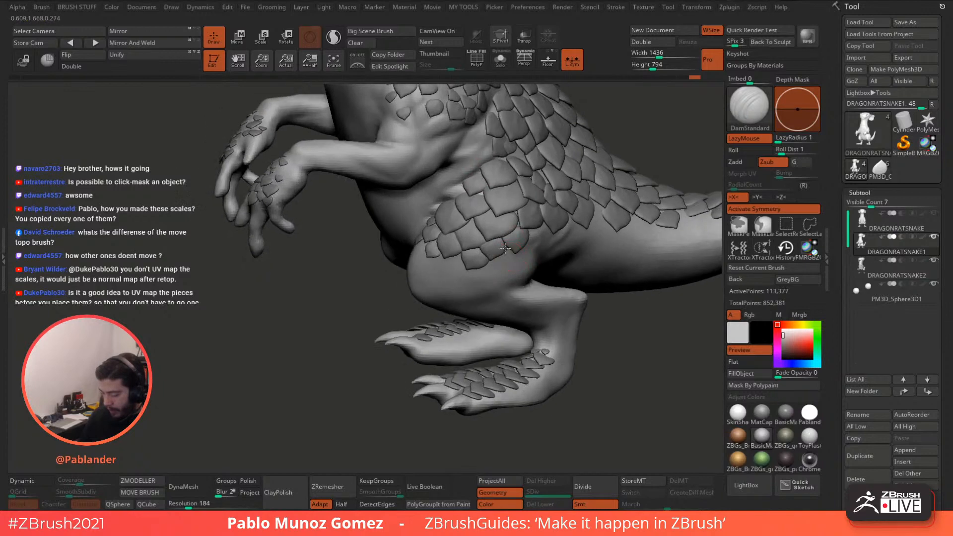
mouse_move(555, 209)
right_mouse_down("ctrl")
mouse_move(559, 156)
mouse_move(493, 196)
mouse_move(506, 226)
mouse_move(501, 212)
mouse_move(483, 217)
mouse_move(532, 220)
mouse_move(515, 214)
mouse_move(496, 238)
right_mouse_up("ctrl")
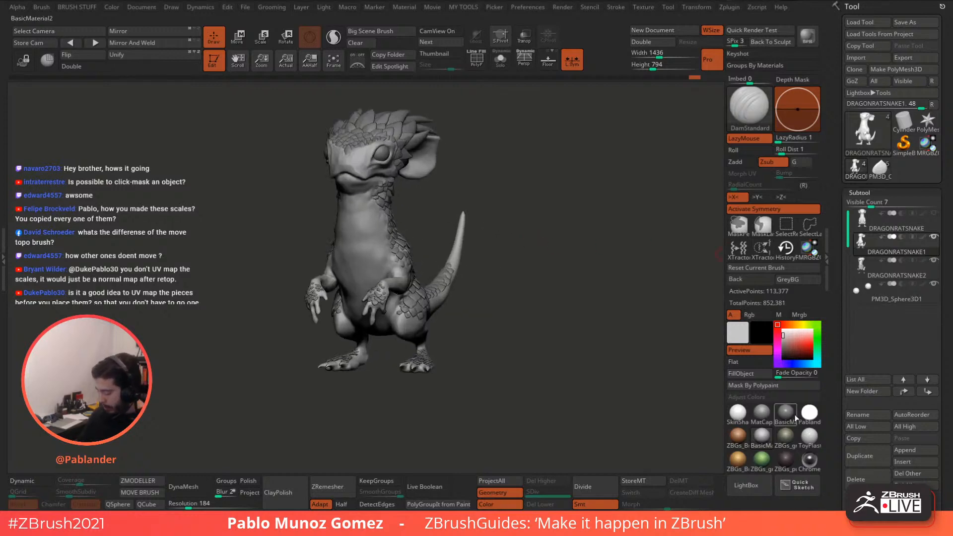
Step: Apply the SkinShade material and set the Standard brush to Rgb only, with Zadd and LazyMouse off
mouse_move(694, 357)
right_mouse_down()
mouse_move(709, 367)
mouse_move(541, 261)
mouse_move(526, 233)
mouse_move(563, 208)
right_mouse_up()
key("b")
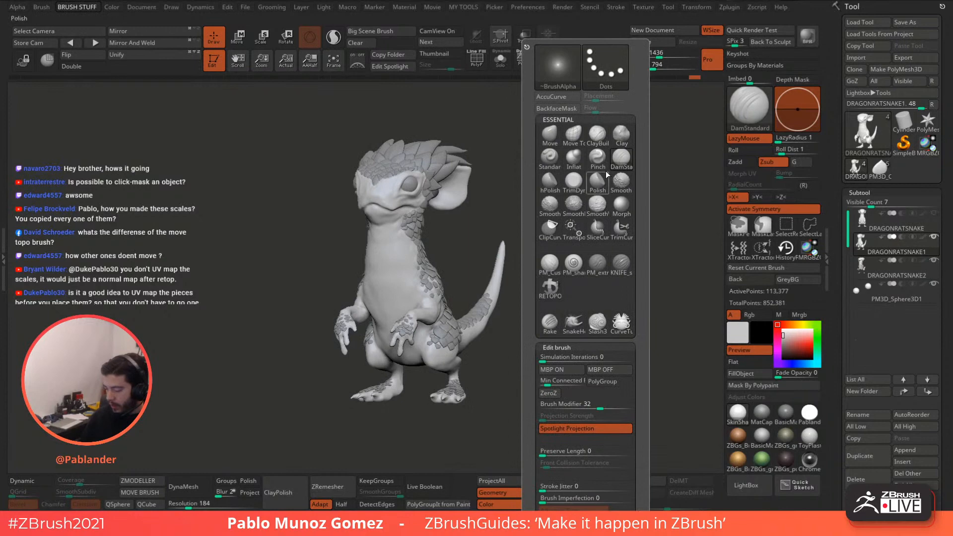
left_click(549, 162)
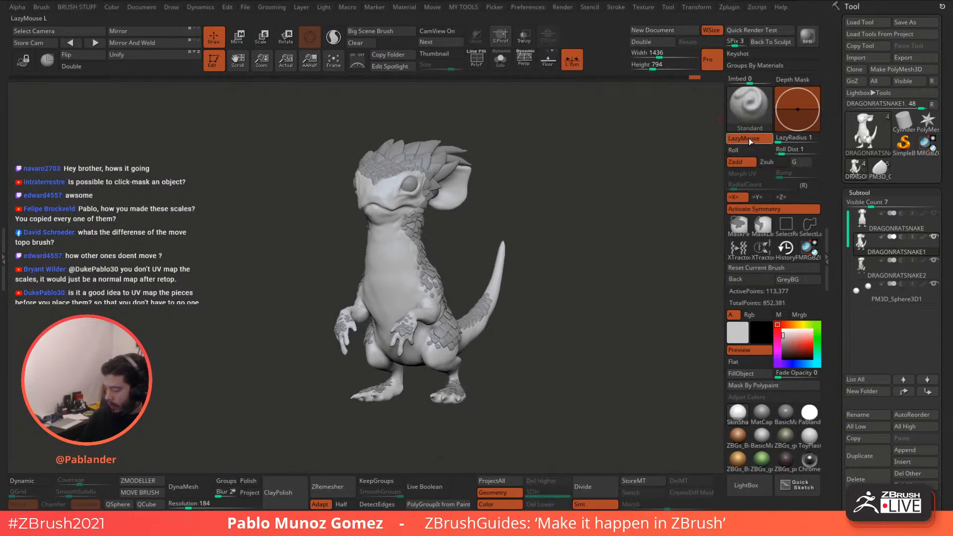
left_click(749, 314)
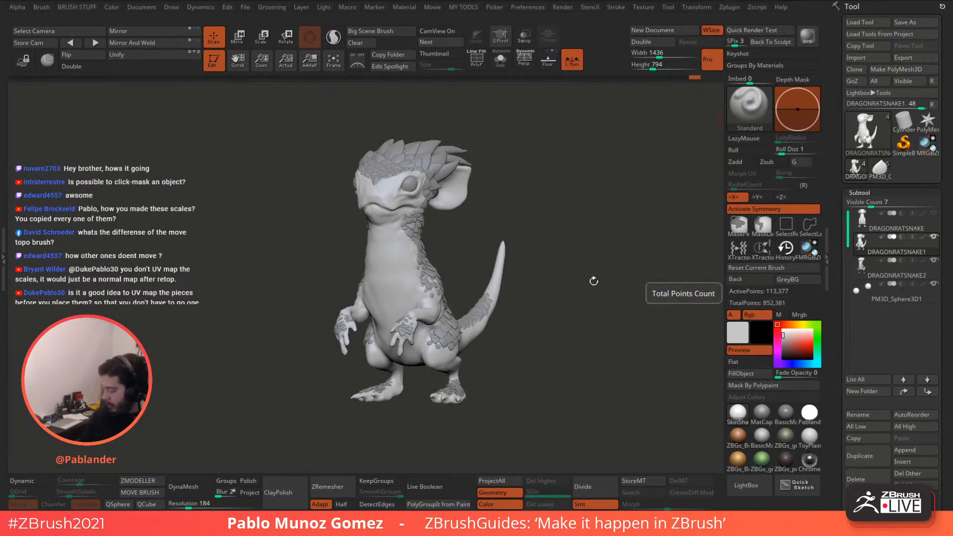
right_click(554, 197)
left_click_drag(570, 197, 586, 198)
right_click_drag(511, 208, 484, 206)
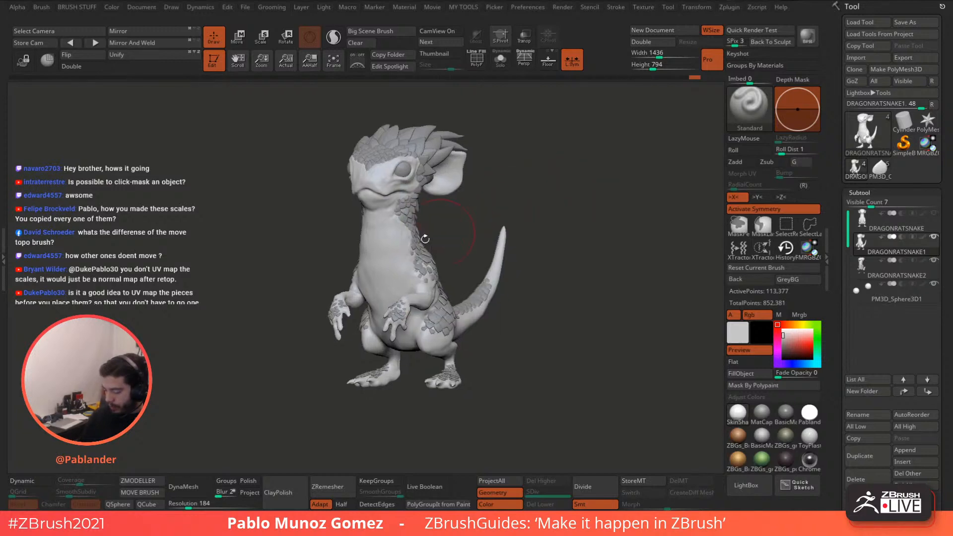
Step: Choose a strong red and fill the whole body subtool with it
right_click(530, 181)
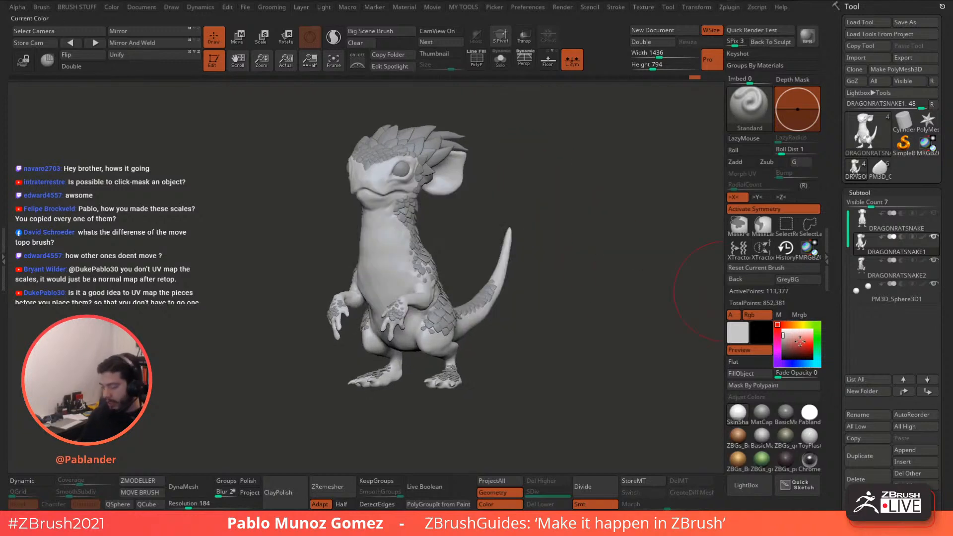
left_click(805, 344)
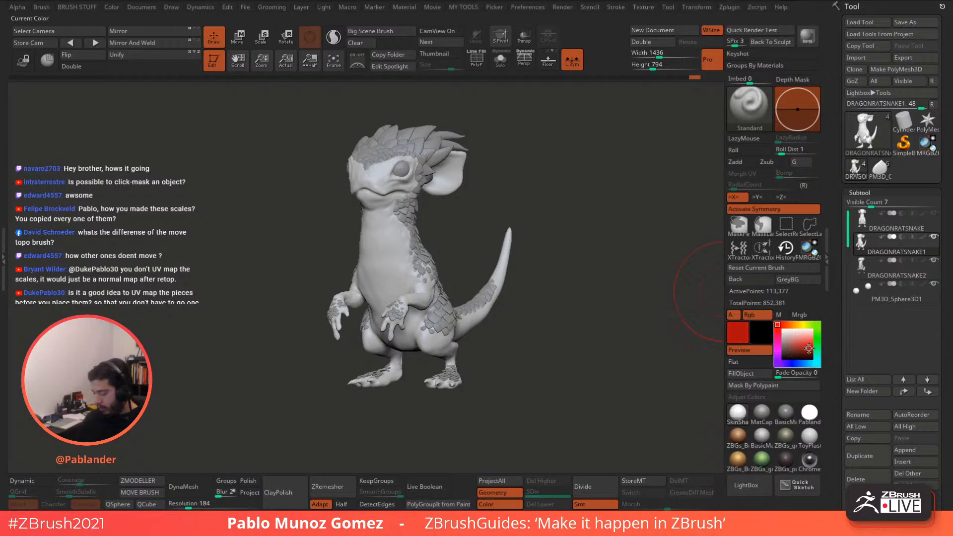
left_click(750, 372)
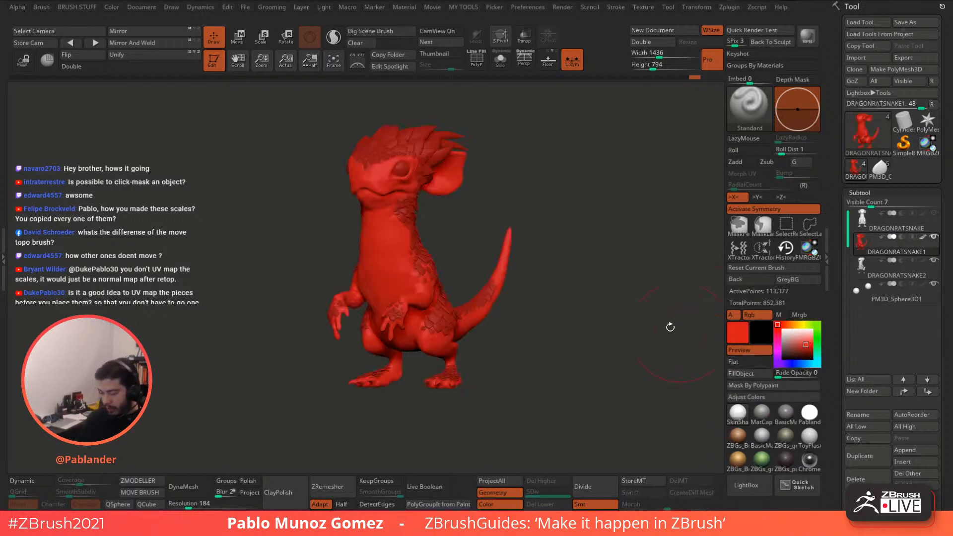
Step: Select the scales subtool, choose a saturated orange and fill all the scales and spikes with it
left_click(454, 132, "alt")
left_click(804, 342)
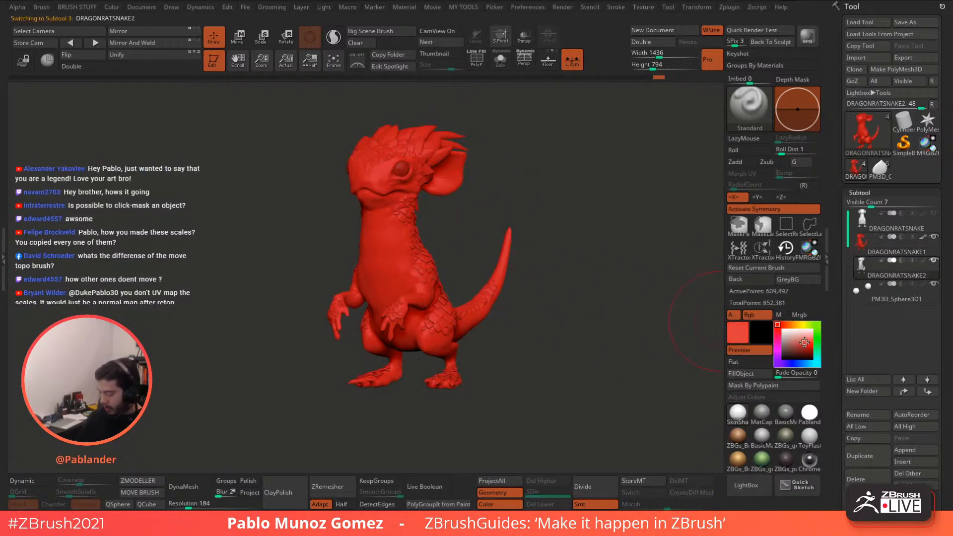
left_click(783, 325)
left_click(785, 325)
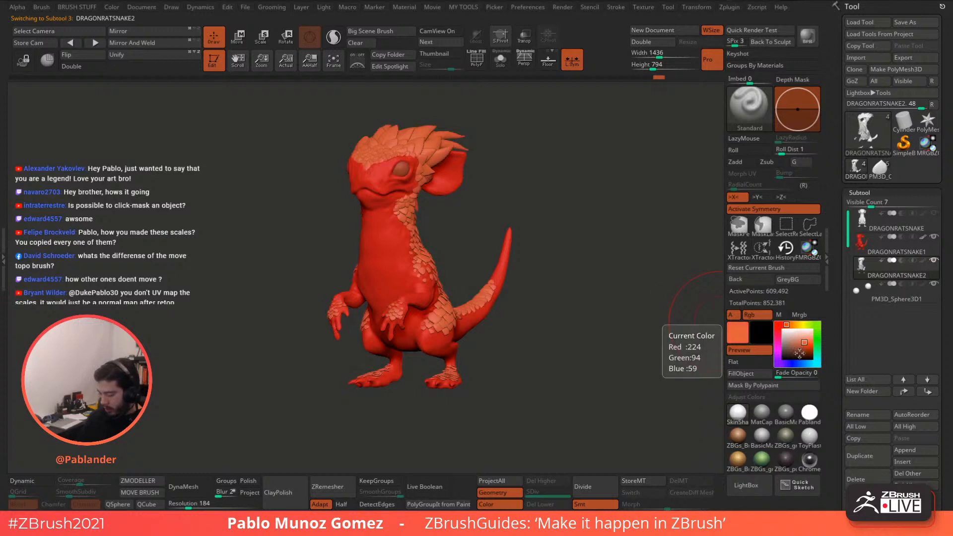
left_click(806, 344)
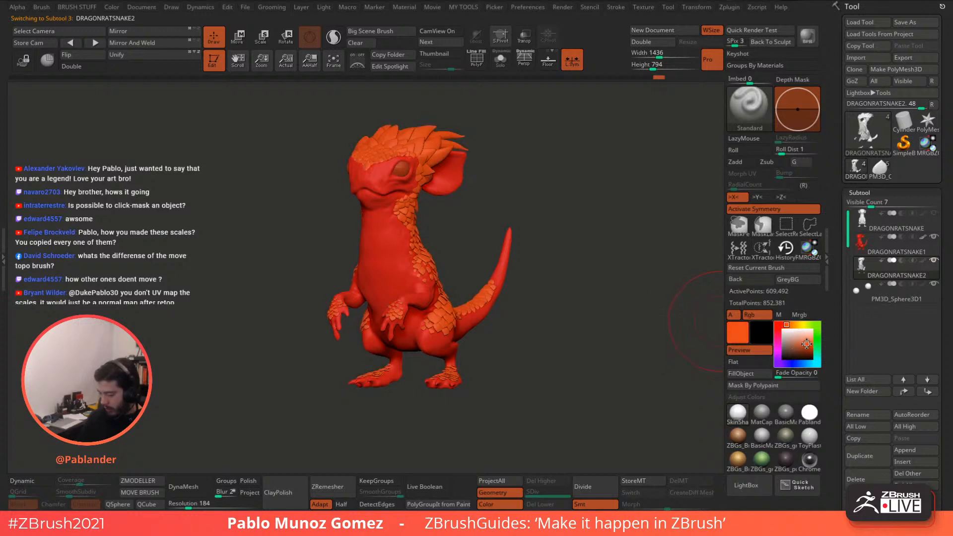
left_click(789, 324)
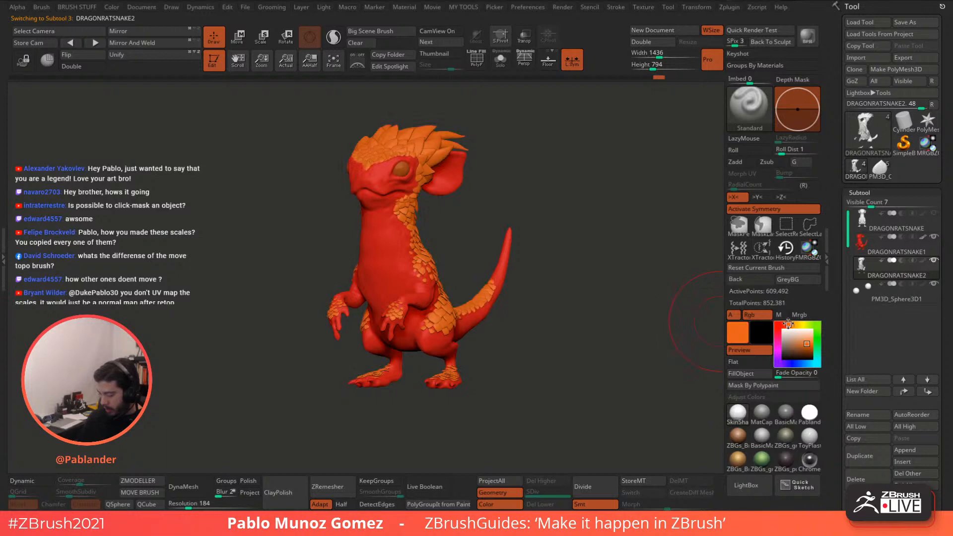
left_click(763, 374)
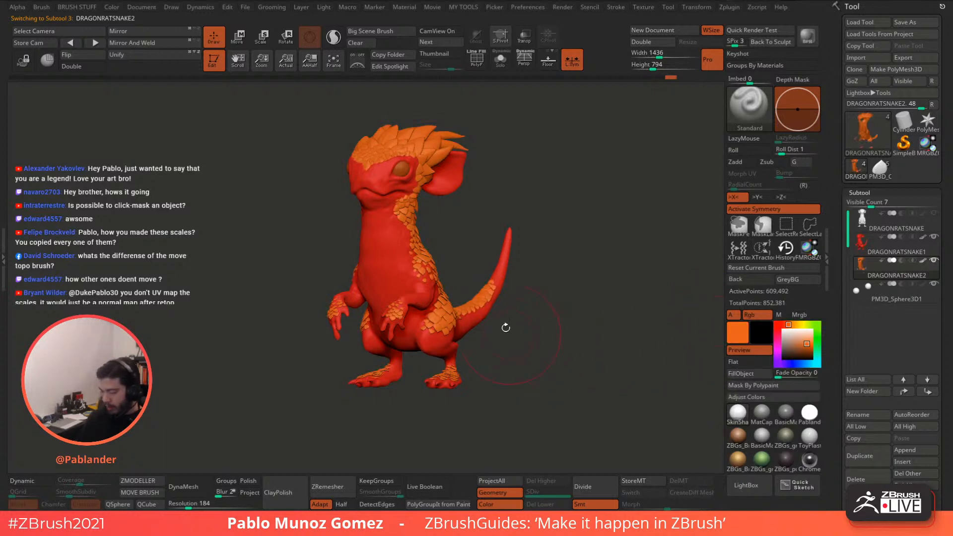
Step: Select the body subtool and paint dark red over the eyes, snout, flank, arms and tail
left_click(392, 236, "alt")
right_click(530, 216)
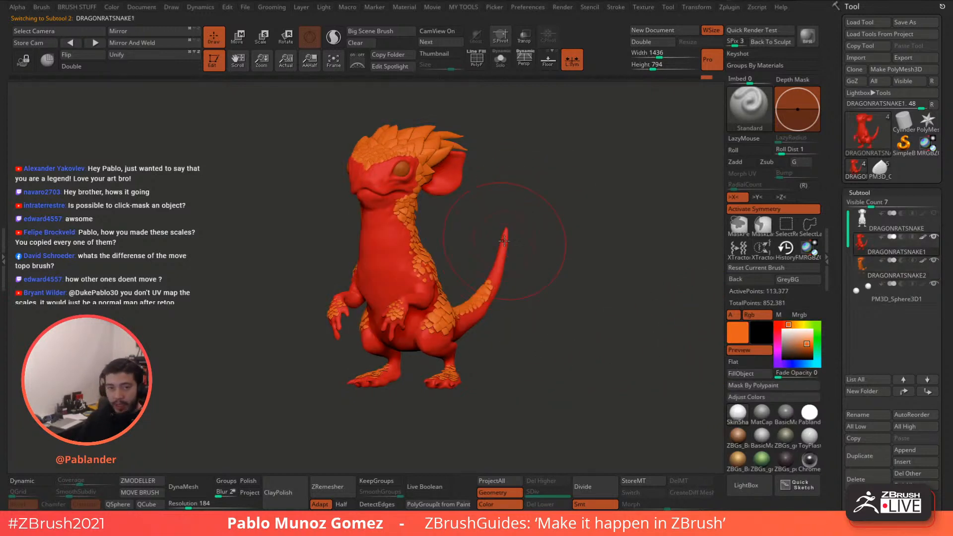
key("c")
left_click(800, 351)
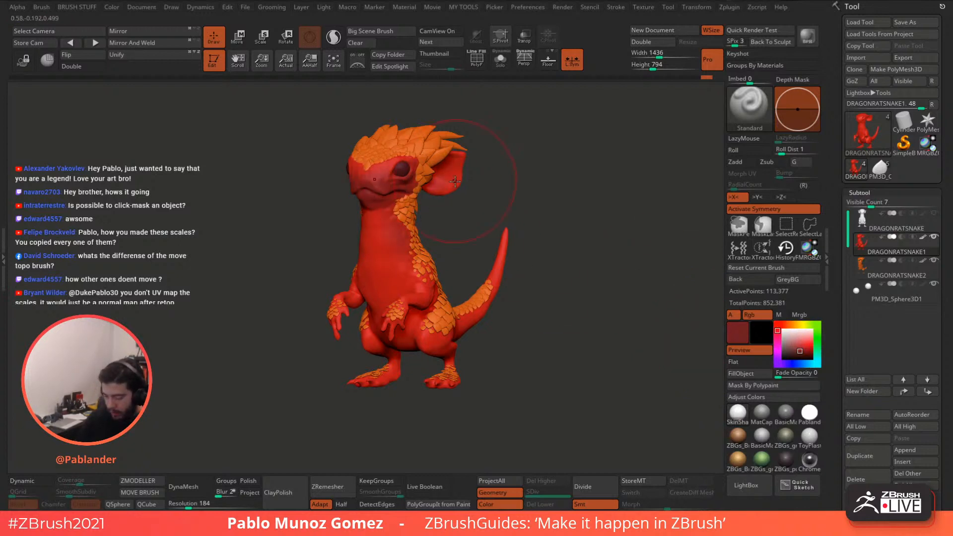
right_click_drag(455, 181, 466, 159, "alt")
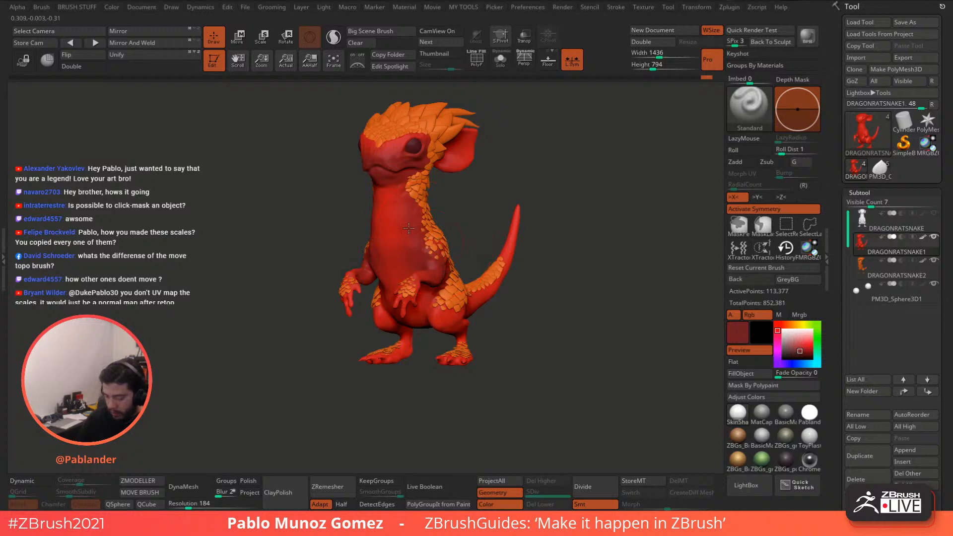
right_click_drag(422, 306, 474, 303)
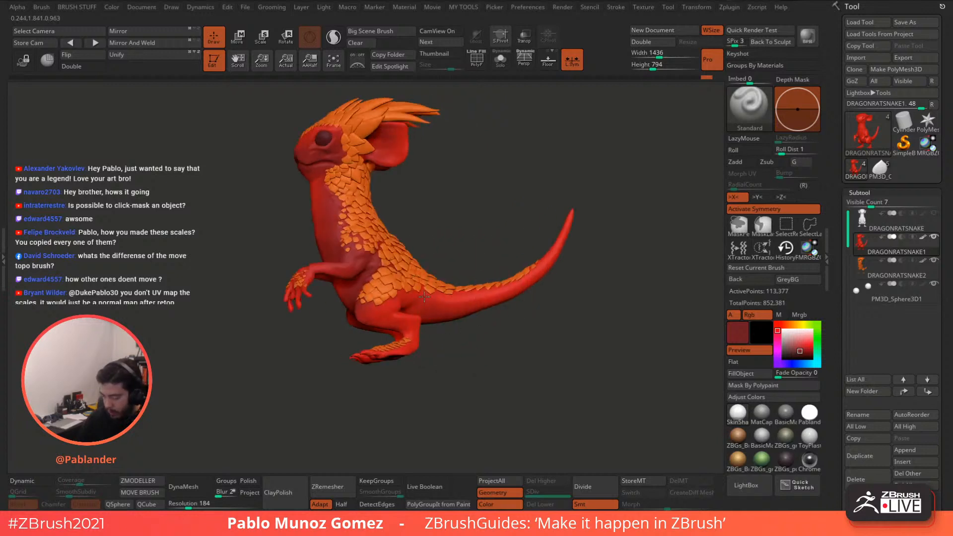
left_click_drag(441, 308, 537, 281)
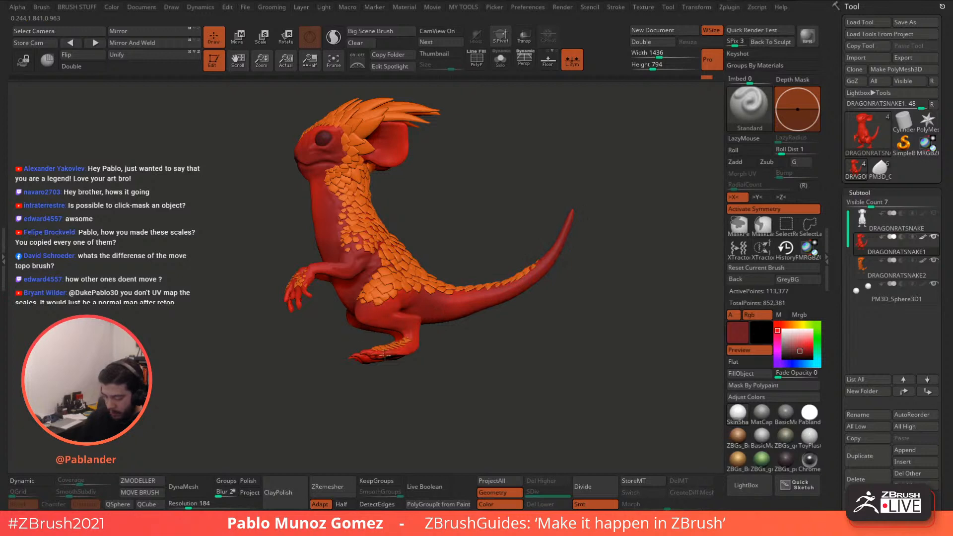
right_click_drag(391, 177, 440, 204)
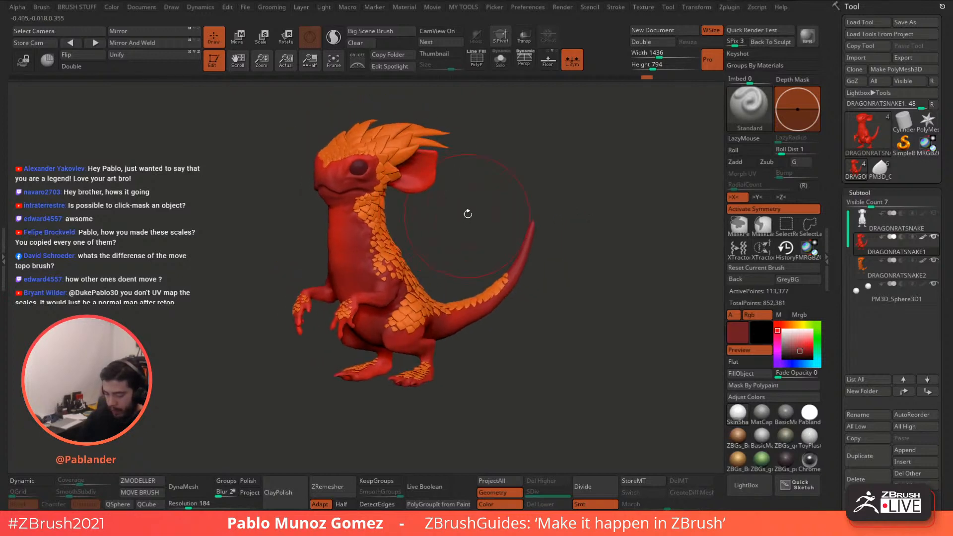
Step: Choose a burnt orange and paint it over the face, throat and belly of the body
left_click_drag(794, 322, 785, 325)
left_click_drag(800, 343, 804, 347)
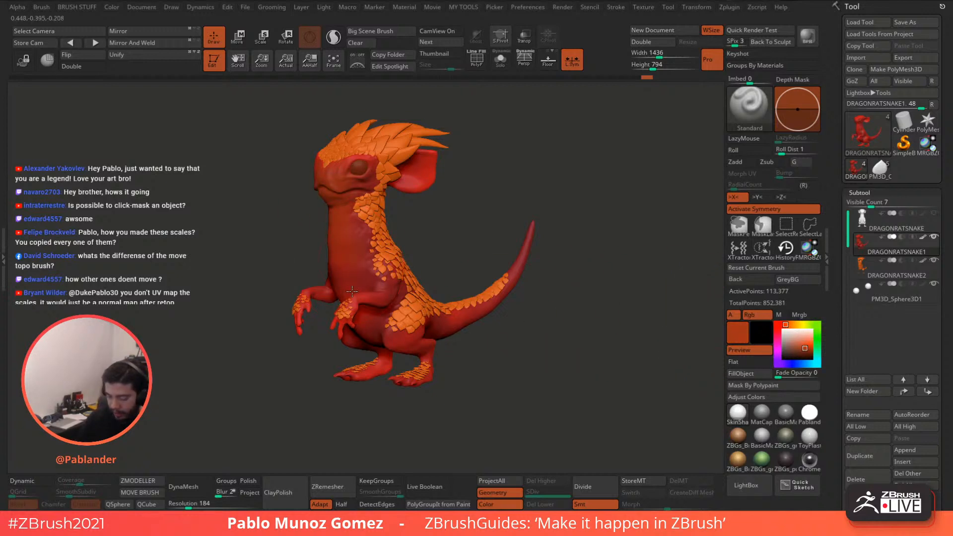
left_click_drag(410, 357, 437, 364)
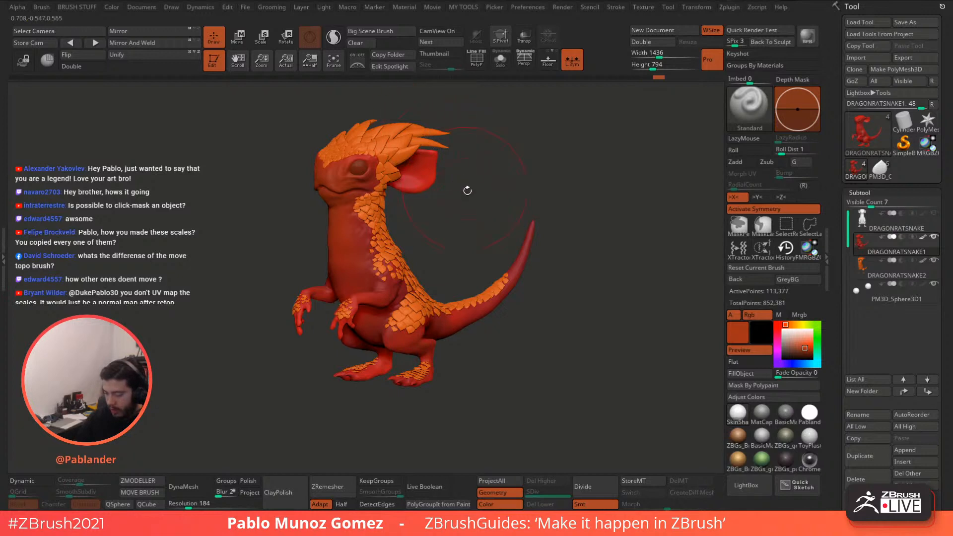
Step: Sample the orange of the crest scales and paint it over the body's throat, face, belly, limbs and tail
key("c")
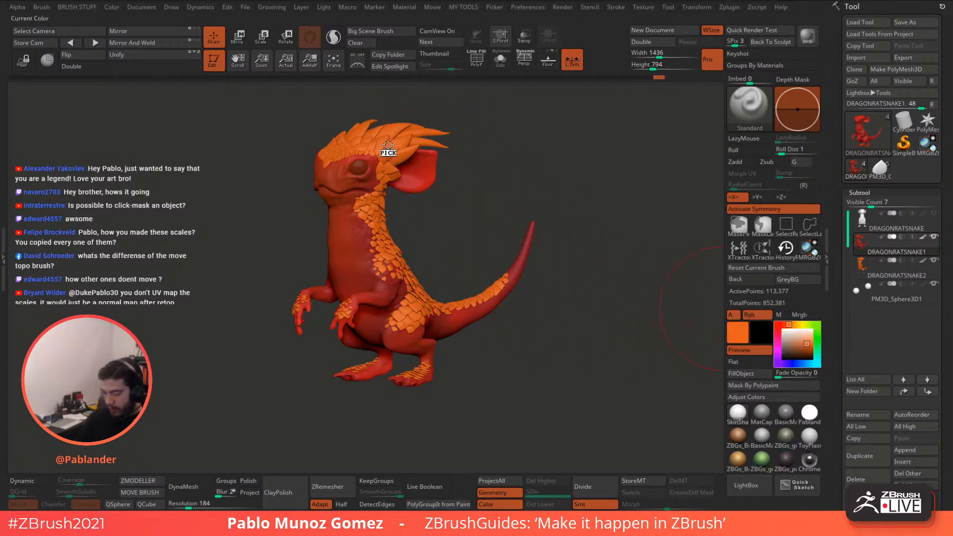
left_click_drag(342, 217, 340, 245)
left_click_drag(350, 203, 367, 159)
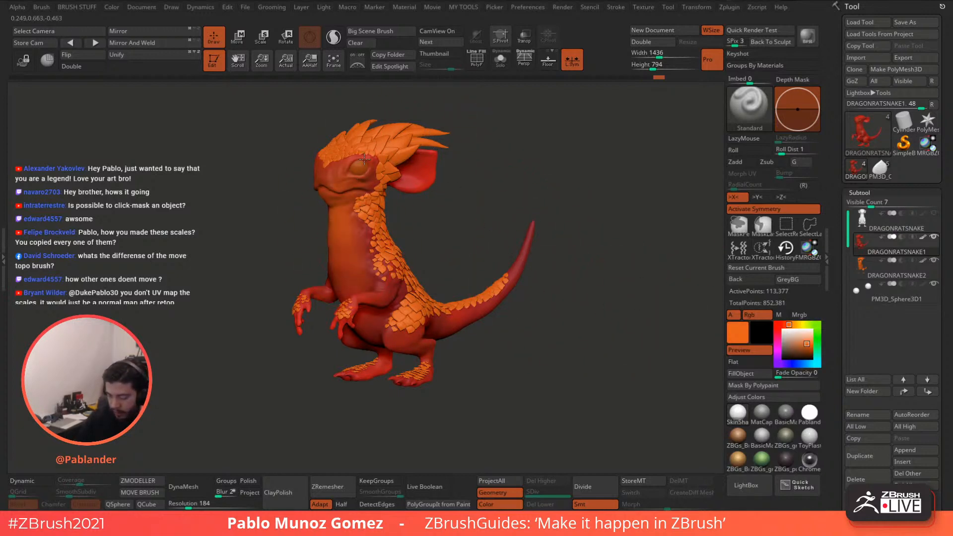
left_click_drag(410, 198, 451, 213)
mouse_move(332, 296)
left_mouse_down()
mouse_move(349, 302)
mouse_move(364, 327)
left_mouse_up()
mouse_move(433, 314)
left_mouse_down()
mouse_move(403, 317)
mouse_move(417, 294)
mouse_move(410, 283)
left_mouse_up()
left_click_drag(453, 357, 466, 367)
mouse_move(576, 321)
left_mouse_down()
mouse_move(607, 278)
mouse_move(588, 302)
left_mouse_up()
mouse_move(449, 220)
left_mouse_down()
mouse_move(497, 215)
mouse_move(511, 243)
mouse_move(500, 263)
mouse_move(516, 271)
left_mouse_up()
Step: Select the scales subtool and fill it with a dark maroon red
left_click(448, 150, "alt")
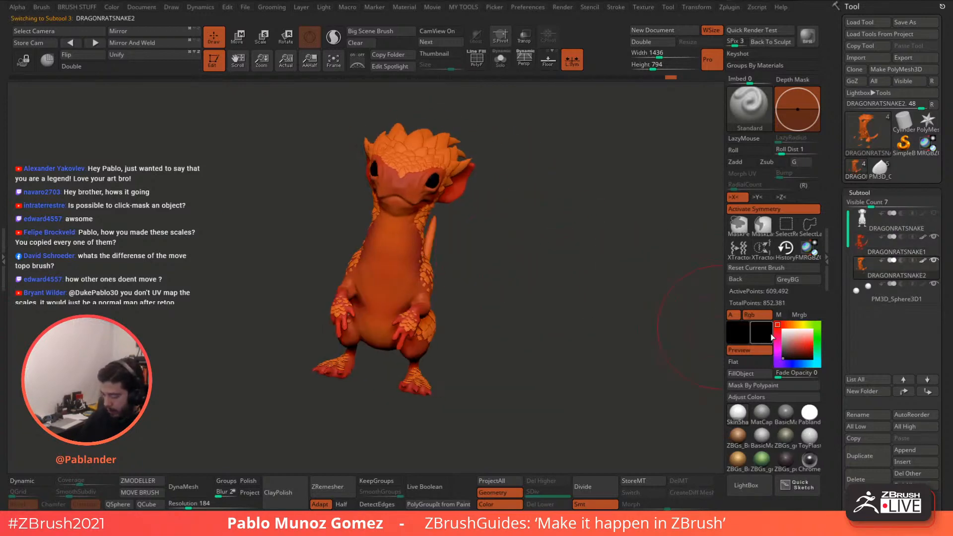
left_click(803, 353)
left_click(757, 372)
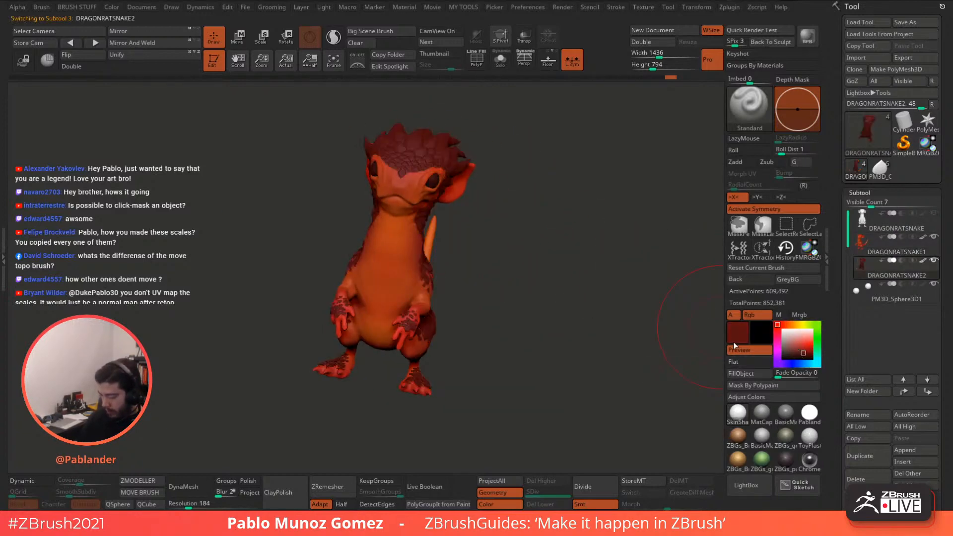
Step: Choose a vivid orange and brush it lightly over the crest scales on the head of the scales subtool
left_click_drag(586, 277, 572, 326)
left_click(805, 346)
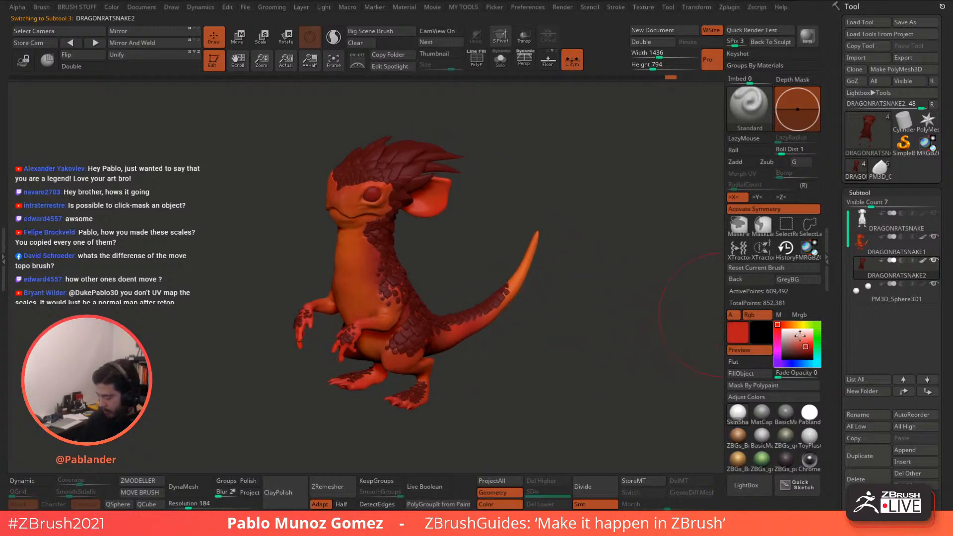
left_click_drag(783, 322, 788, 321)
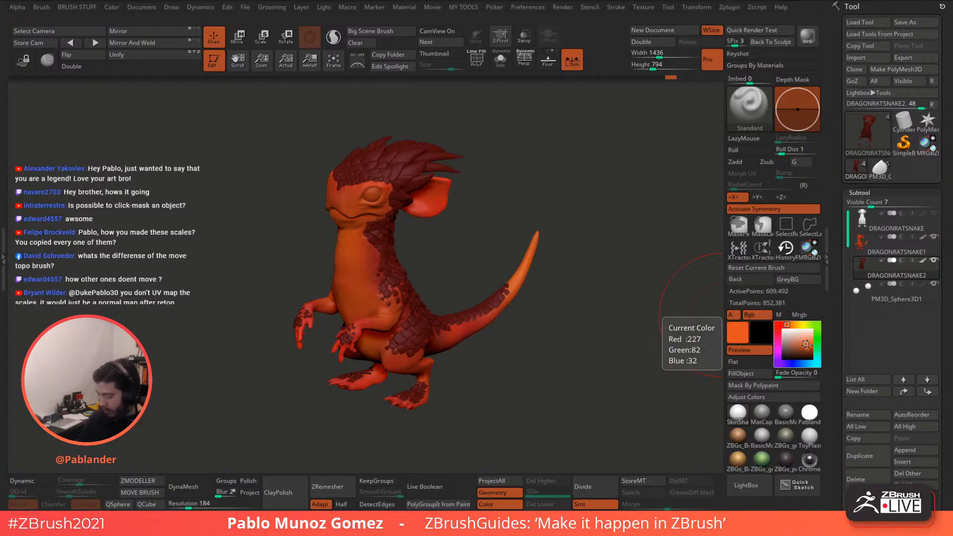
left_click(805, 344)
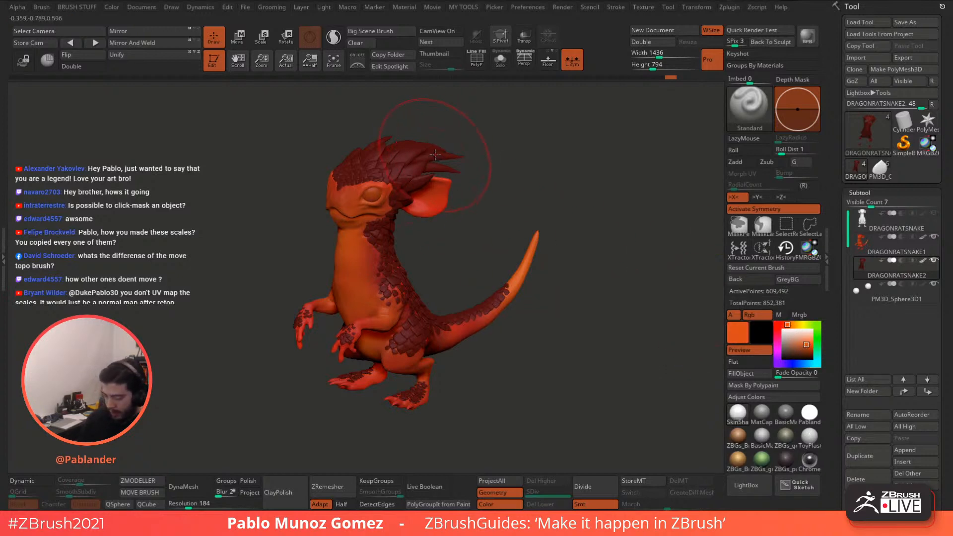
left_click_drag(426, 149, 469, 122)
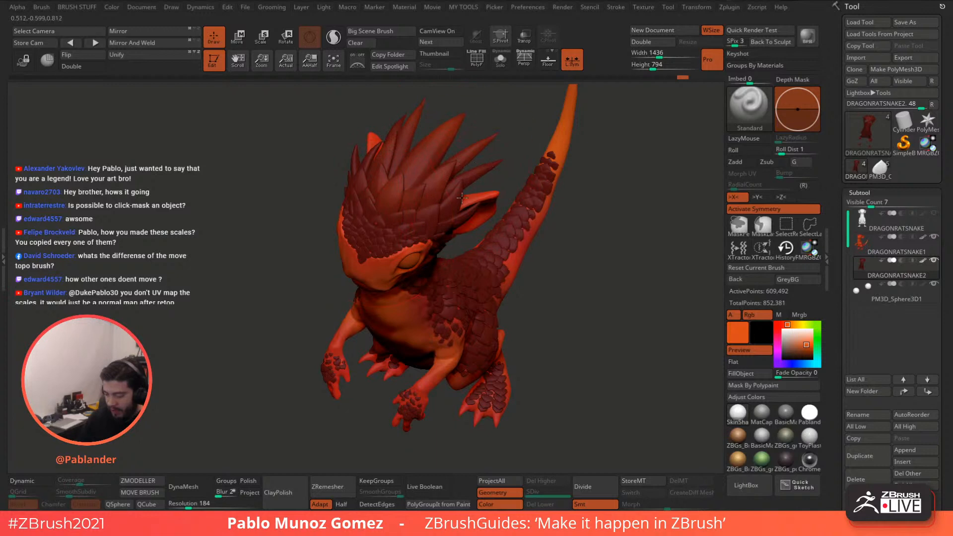
left_click_drag(546, 161, 532, 190)
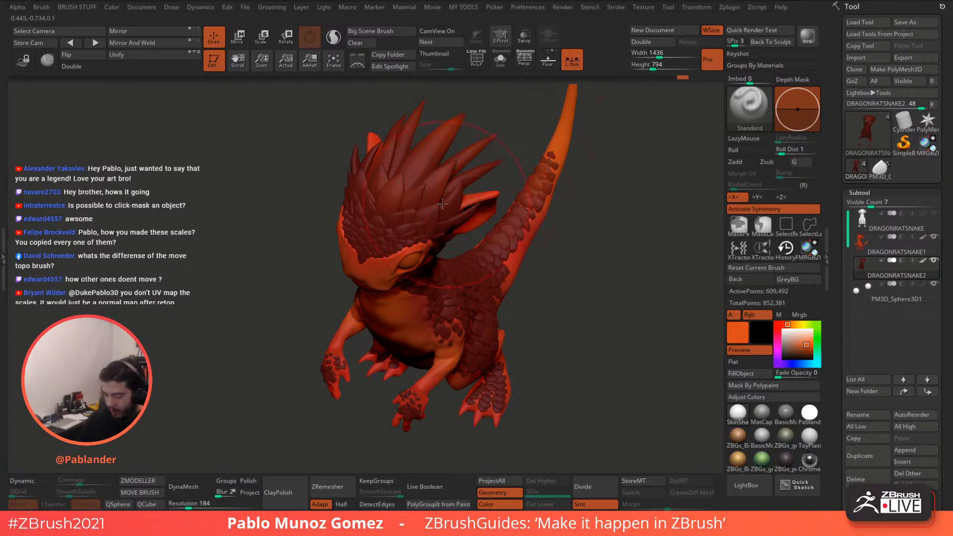
right_click_drag(419, 276, 446, 183)
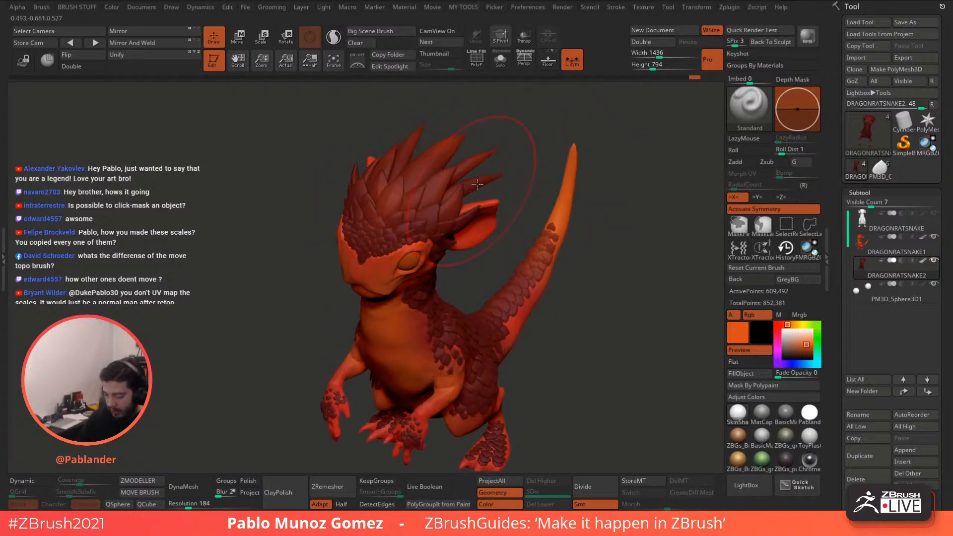
right_click_drag(501, 164, 415, 149)
Step: Brush the same orange over the scales along the neck, flank, back and tail
right_click_drag(459, 268, 447, 215)
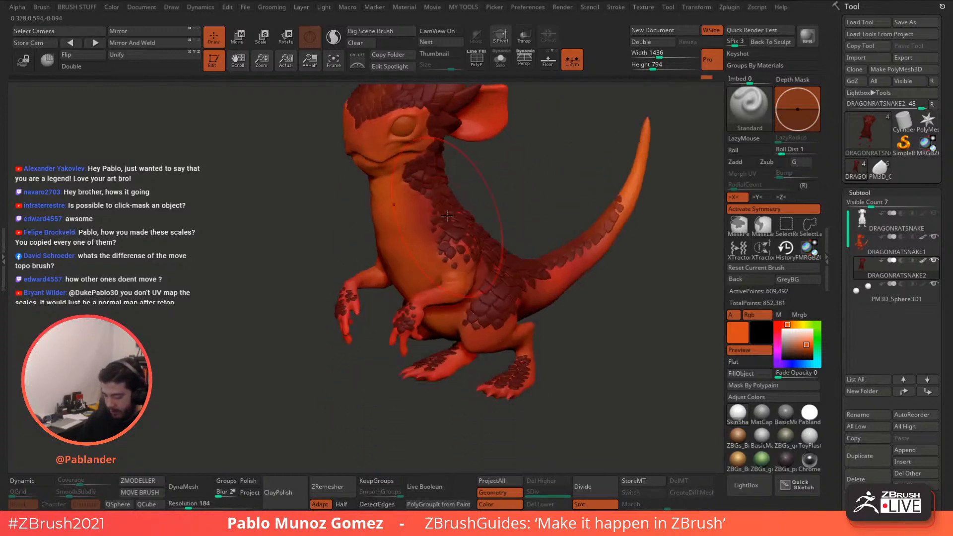
right_click_drag(506, 300, 424, 272)
mouse_move(431, 224)
right_mouse_down()
mouse_move(469, 211)
mouse_move(466, 234)
right_mouse_up()
key("space")
left_click_drag(480, 240, 457, 239)
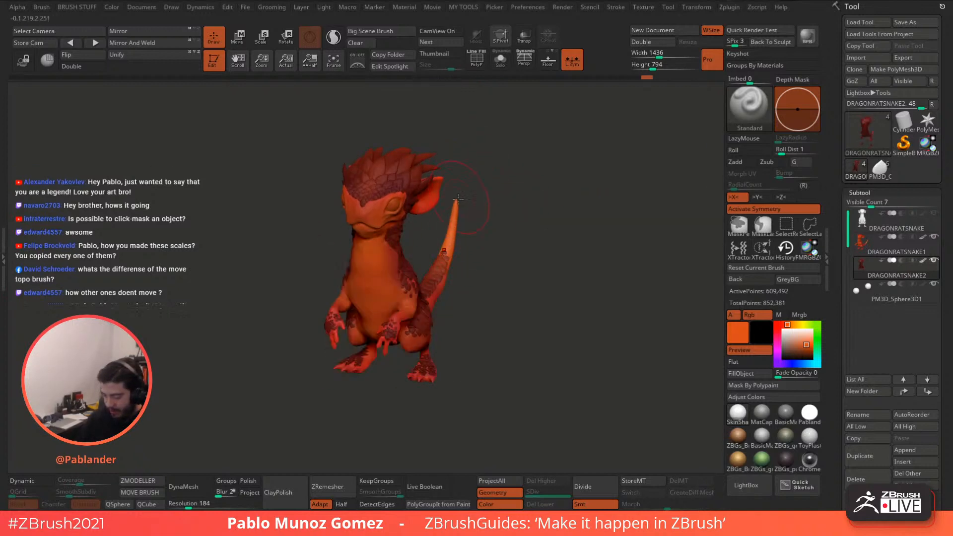
right_click_drag(484, 233, 526, 252, "ctrl")
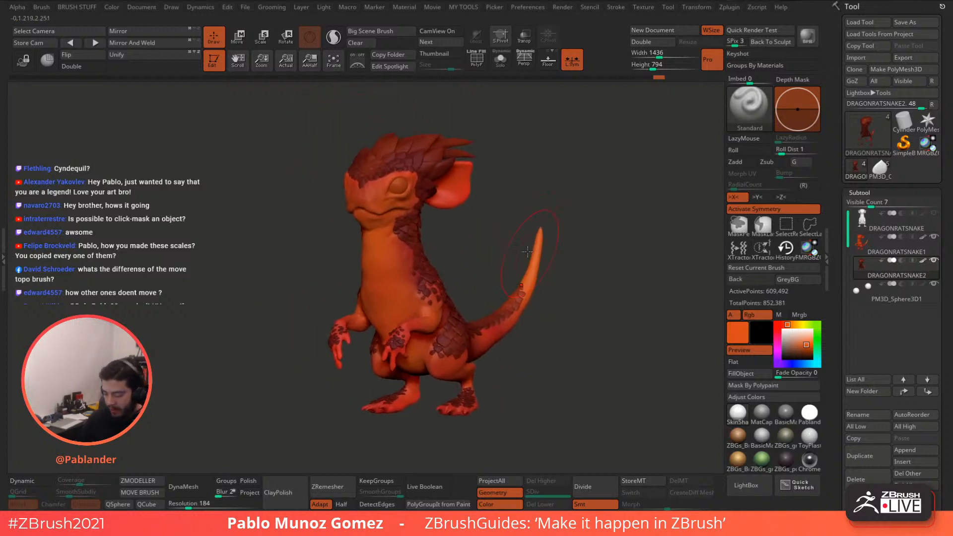
Step: Add more orange to the forehead and crest scales and blend it into the back, hip and tail scales
right_click_drag(437, 177, 461, 175)
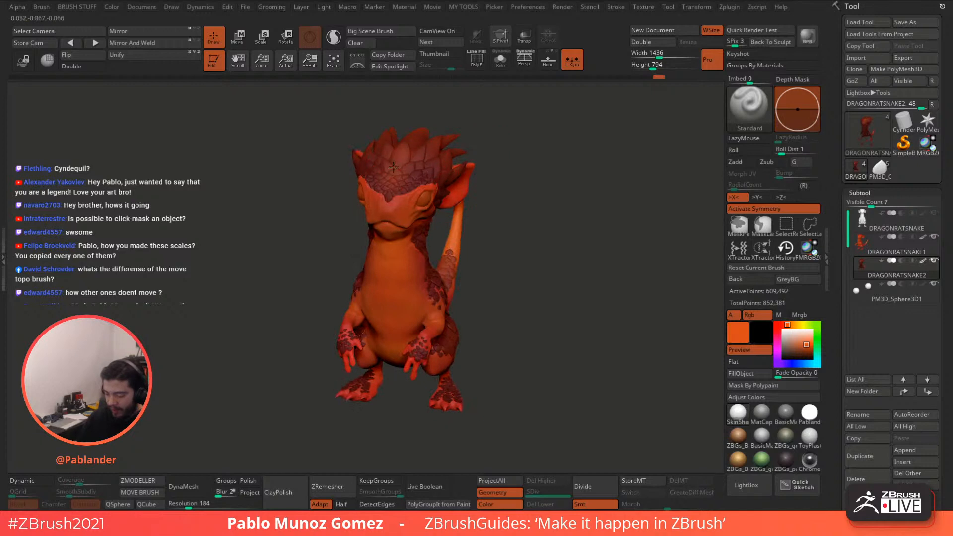
right_click_drag(377, 183, 549, 159)
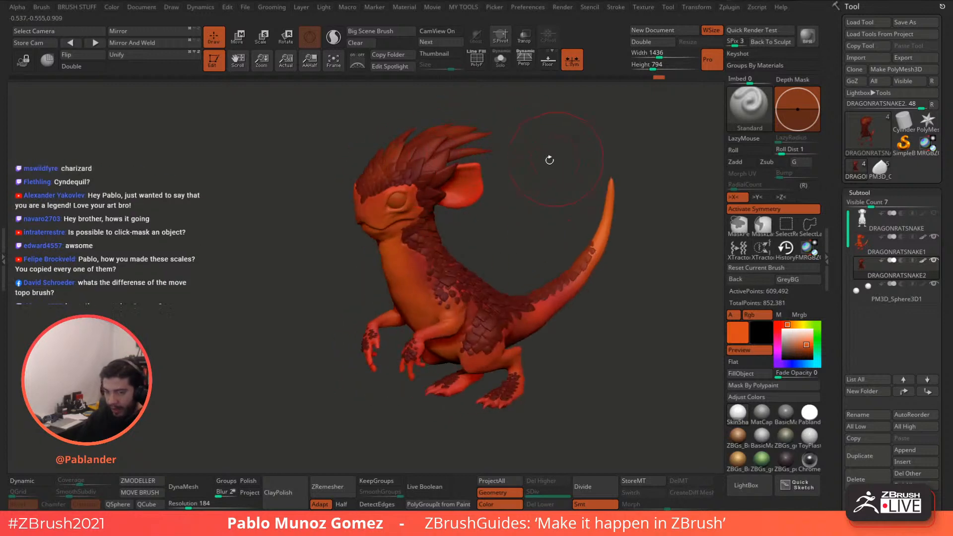
right_click_drag(574, 191, 529, 216, "alt")
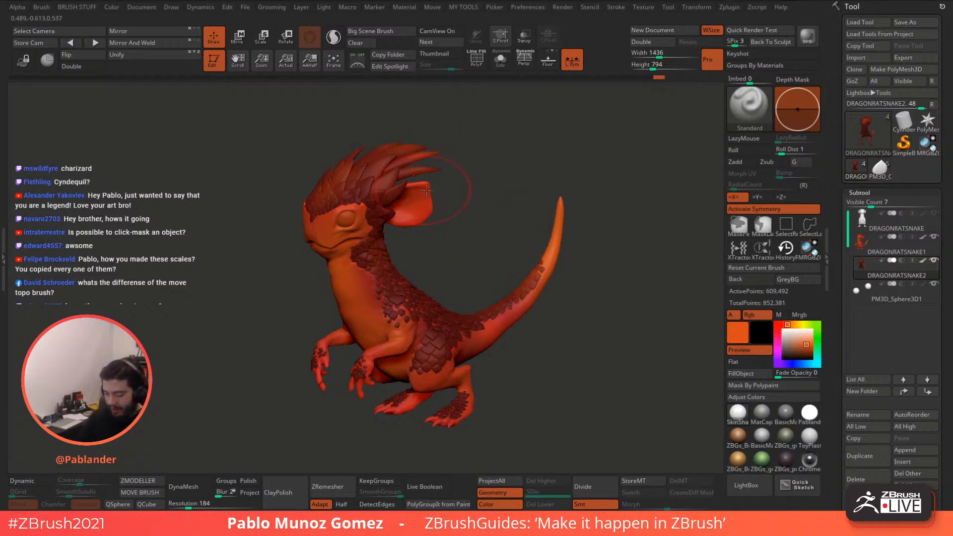
right_click_drag(426, 190, 396, 206)
right_click_drag(445, 275, 553, 266)
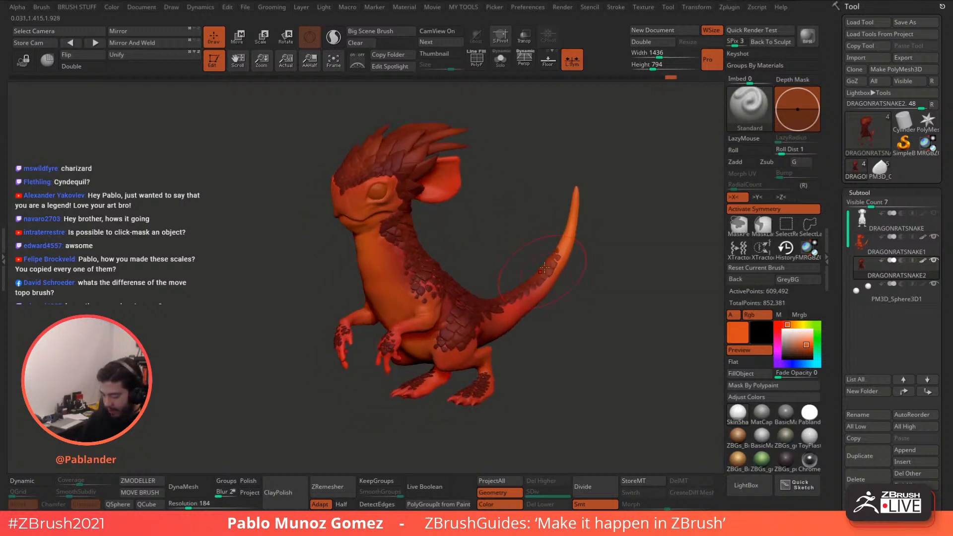
right_click_drag(467, 329, 452, 339, "shift")
right_click_drag(445, 401, 485, 347)
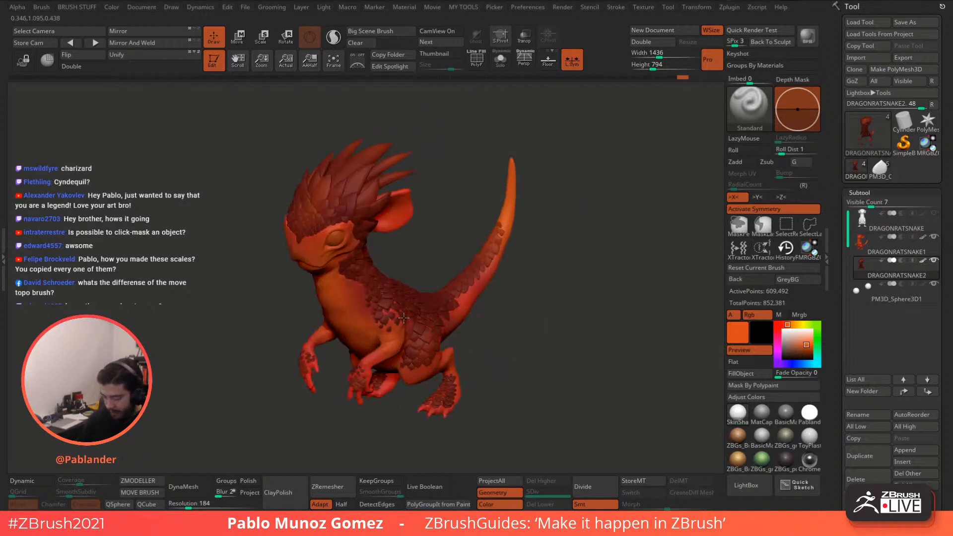
right_click_drag(422, 240, 474, 200)
Step: Select the body subtool, choose a salmon red and paint it over the ears
key("c")
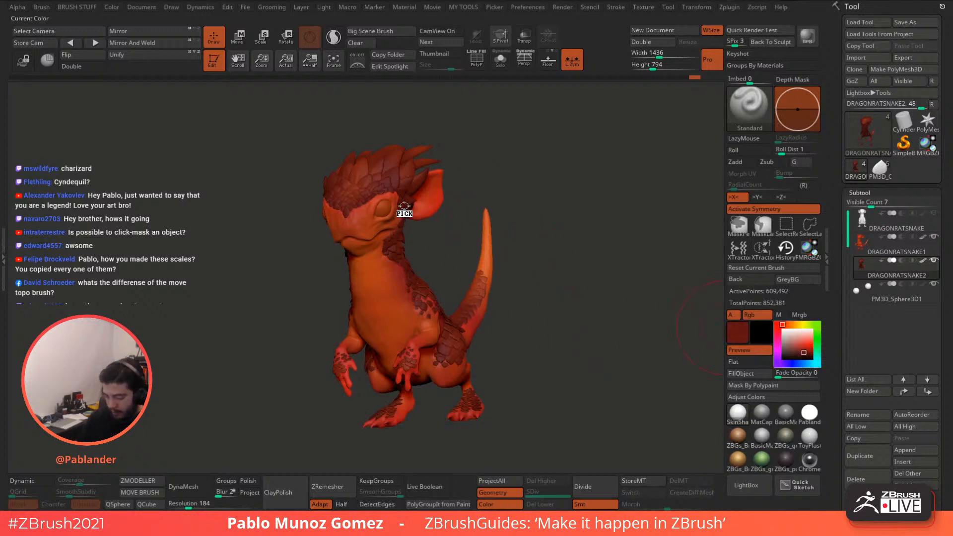
left_click(436, 202, "alt")
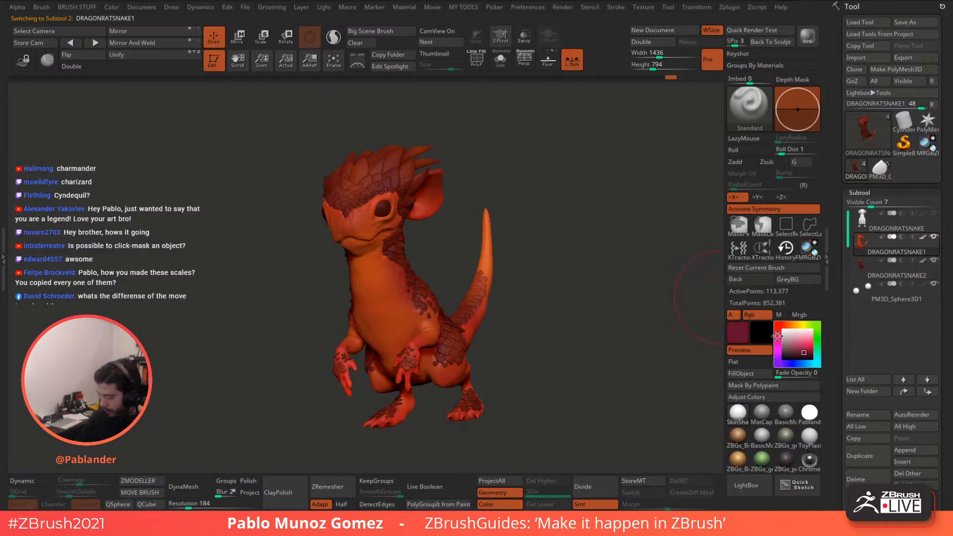
left_click(804, 341)
left_click(777, 325)
left_click(803, 339)
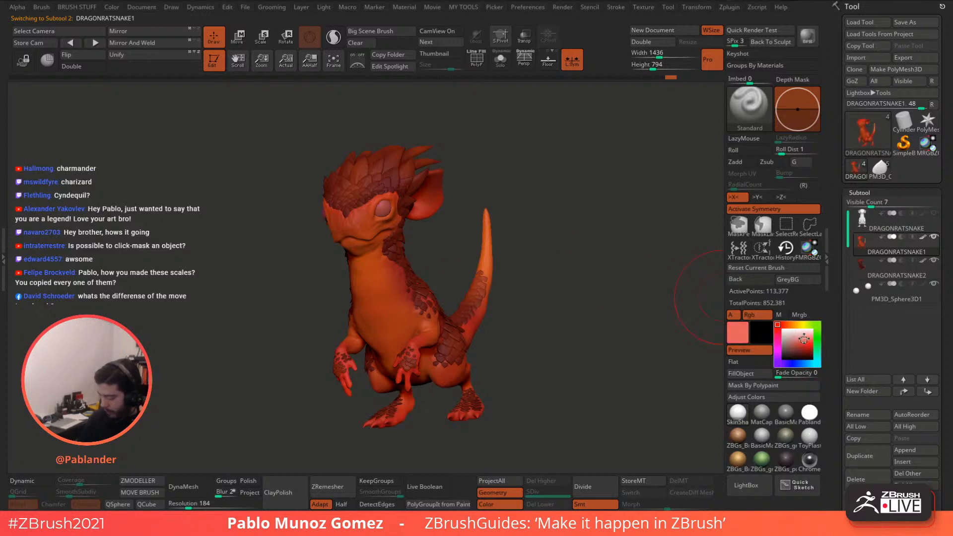
left_click_drag(485, 179, 711, 301)
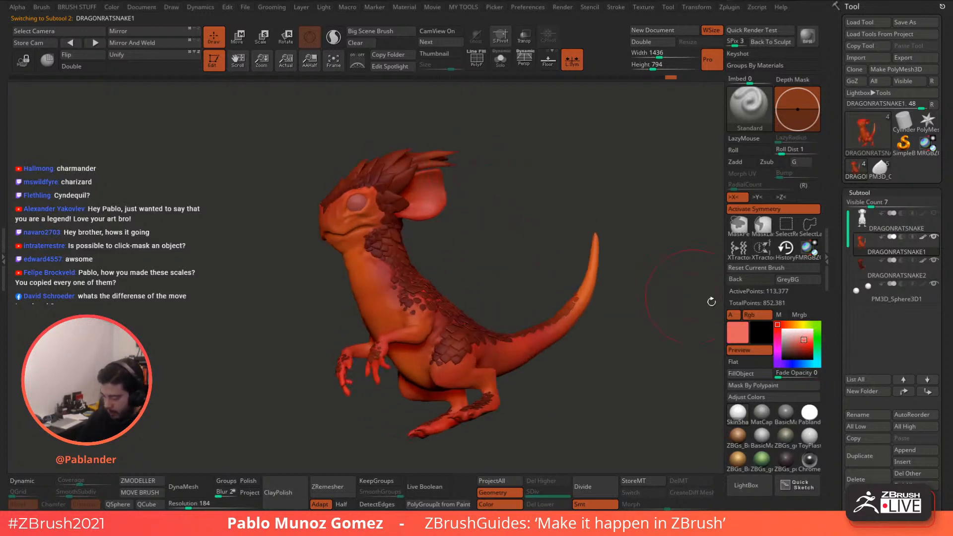
left_click(808, 343)
left_click(808, 340)
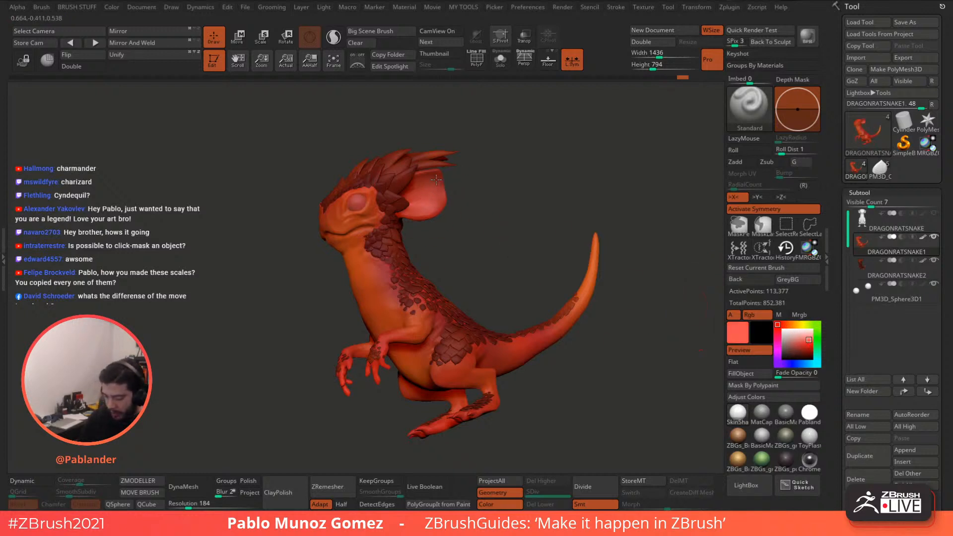
left_click_drag(472, 186, 546, 193)
left_click_drag(460, 231, 478, 203, "alt")
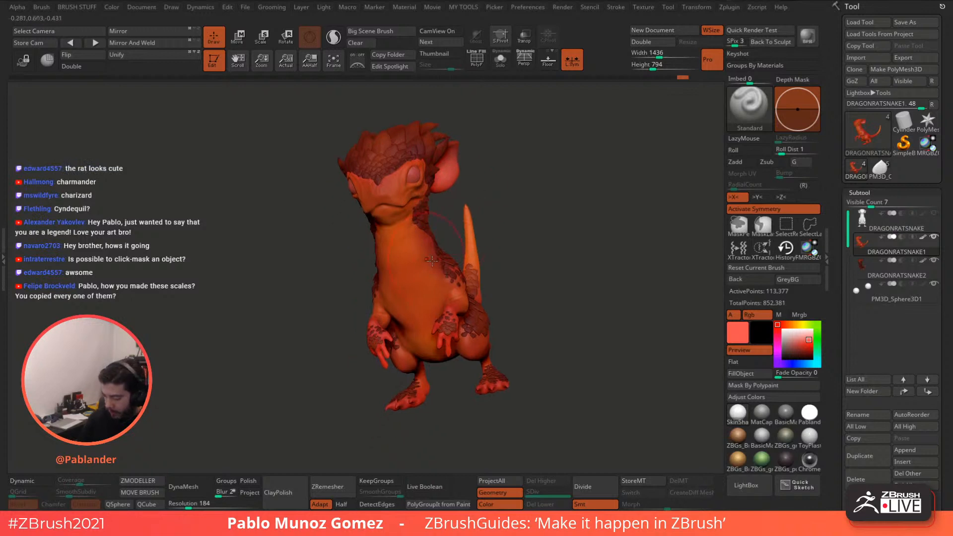
Step: Choose a light orange and paint it down the throat and belly to the underside of the tail
left_click(790, 324)
left_click(809, 339)
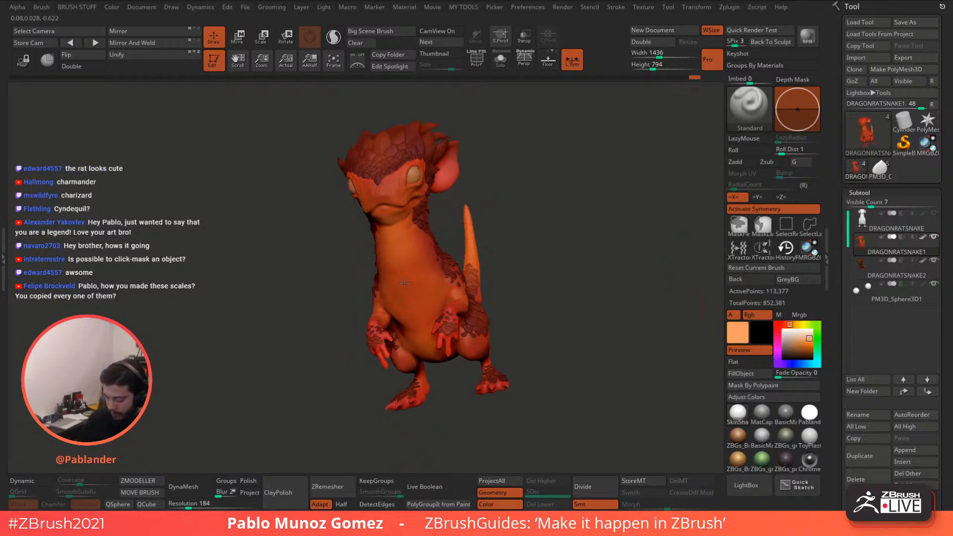
left_click_drag(391, 227, 423, 328)
right_click_drag(422, 377, 419, 320)
right_click_drag(416, 357, 453, 265, "alt")
mouse_move(452, 298)
left_mouse_down()
mouse_move(454, 313)
mouse_move(445, 298)
left_mouse_up()
right_click_drag(462, 348, 482, 272)
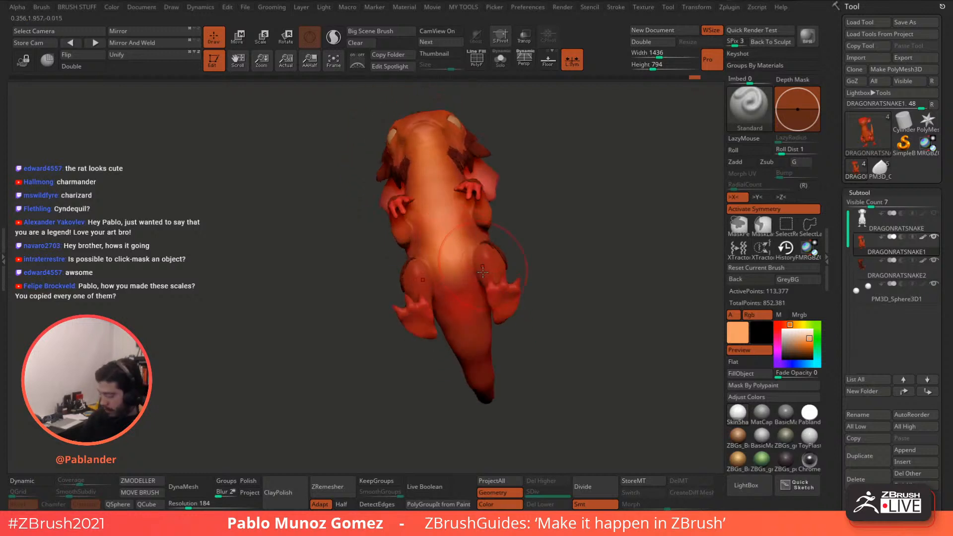
mouse_move(472, 324)
left_mouse_down()
mouse_move(488, 378)
mouse_move(466, 316)
left_mouse_up()
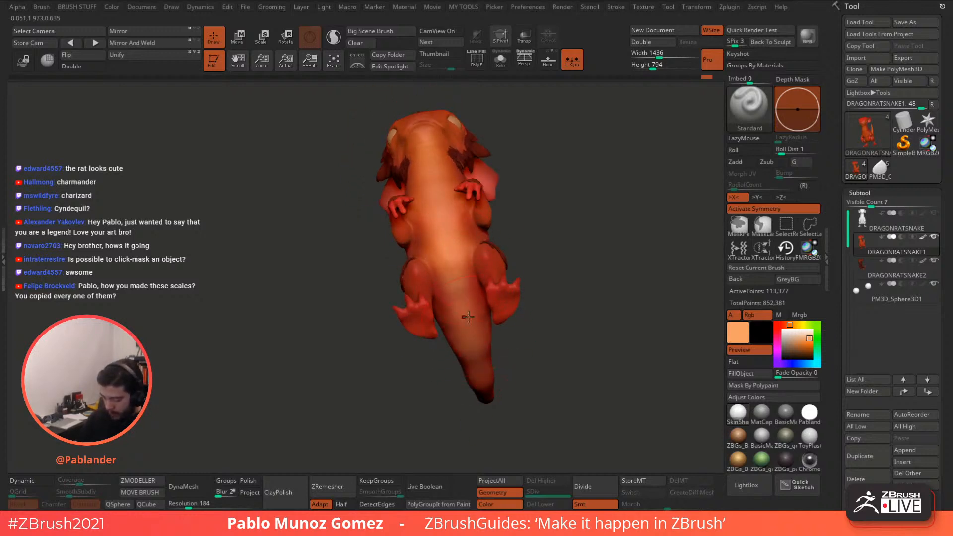
Step: Extend the light orange over the throat, chest and lower belly of the body
right_click_drag(497, 220, 503, 230)
key("space")
right_click_drag(482, 185, 485, 237, "alt")
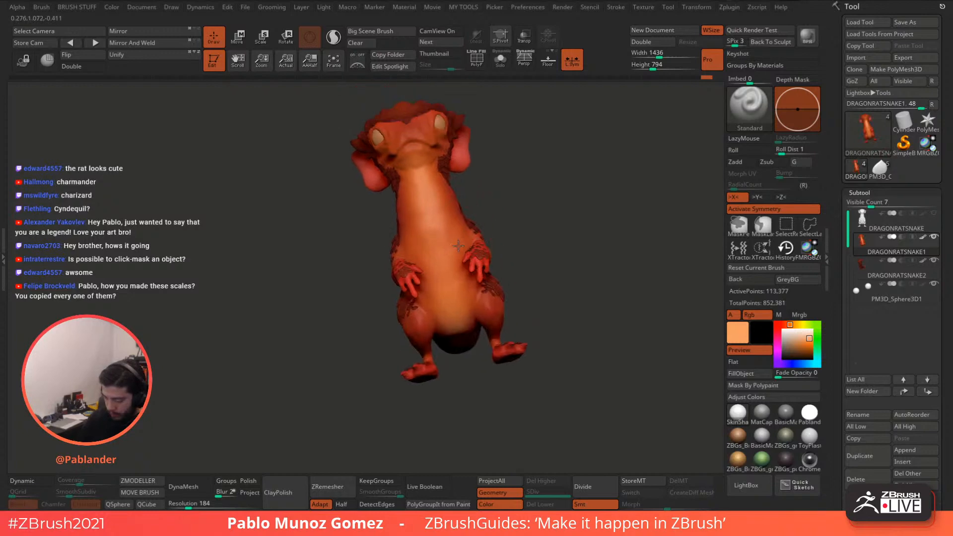
mouse_move(450, 196)
right_mouse_down()
mouse_move(480, 191)
mouse_move(459, 204)
right_mouse_up()
key("space")
right_click_drag(516, 169, 488, 213)
right_click_drag(611, 213, 529, 236, "alt")
Step: Sample the dark red of the head scales and paint it around the eyes on the body
left_click(783, 354)
right_click_drag(410, 168, 526, 215)
left_click_drag(744, 305, 420, 161)
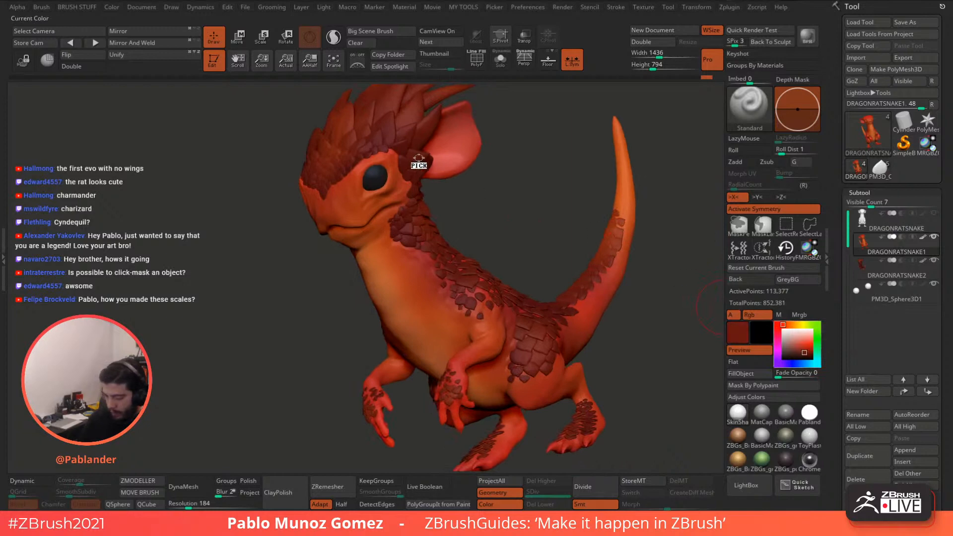
key("space")
right_click_drag(400, 205, 404, 200)
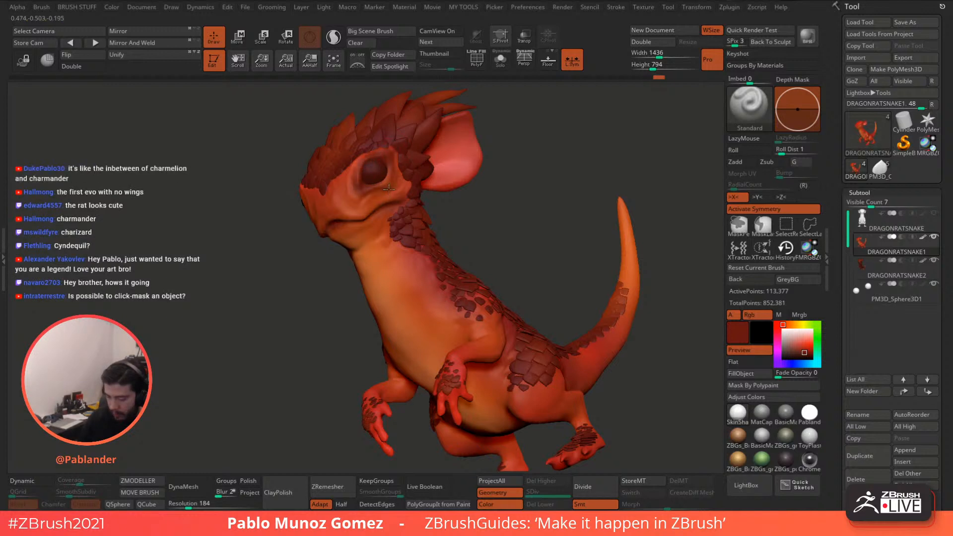
right_click_drag(409, 186, 464, 192)
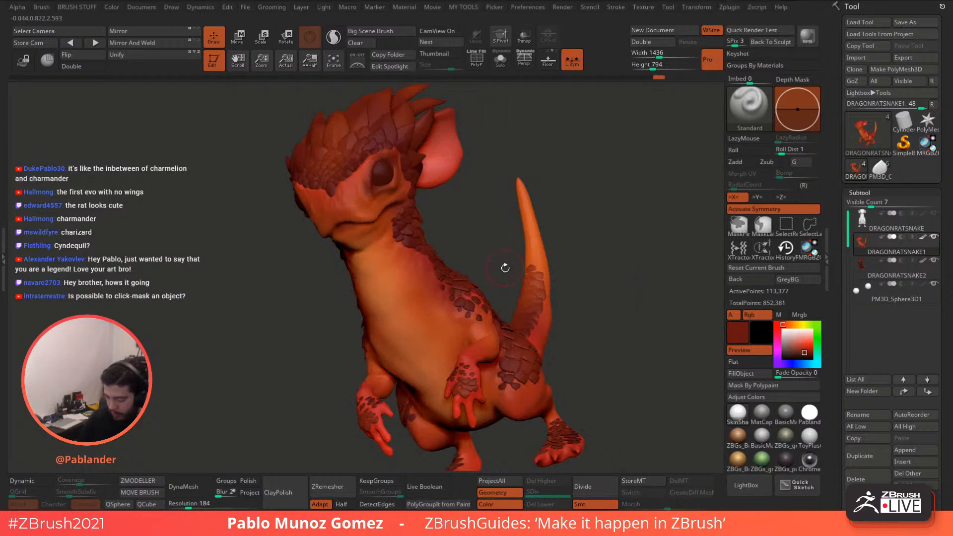
Step: Choose a dark purple and paint it over the fingers of both hands
right_click_drag(504, 266, 518, 173, "alt")
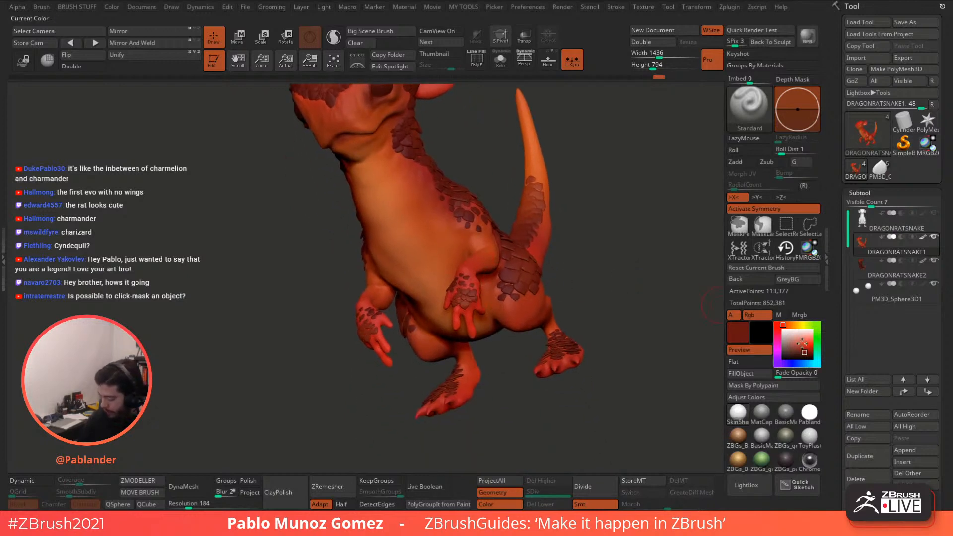
left_click(777, 339)
left_click(798, 354)
mouse_move(471, 342)
left_mouse_down()
mouse_move(471, 327)
mouse_move(454, 325)
mouse_move(447, 300)
left_mouse_up()
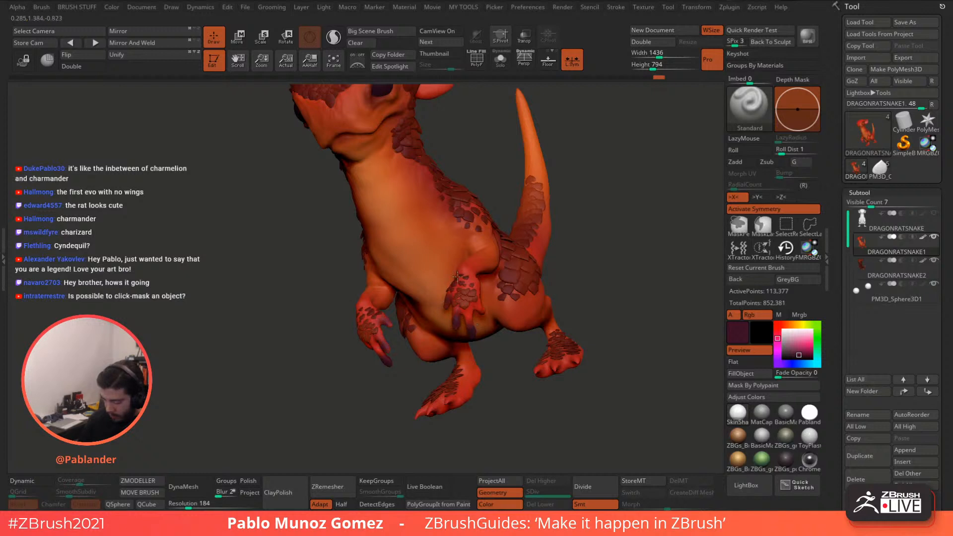
Step: Sample a dark maroon from the hand and blend it over the hands, fingers and toes
left_click_drag(596, 318, 670, 320)
left_click(782, 363)
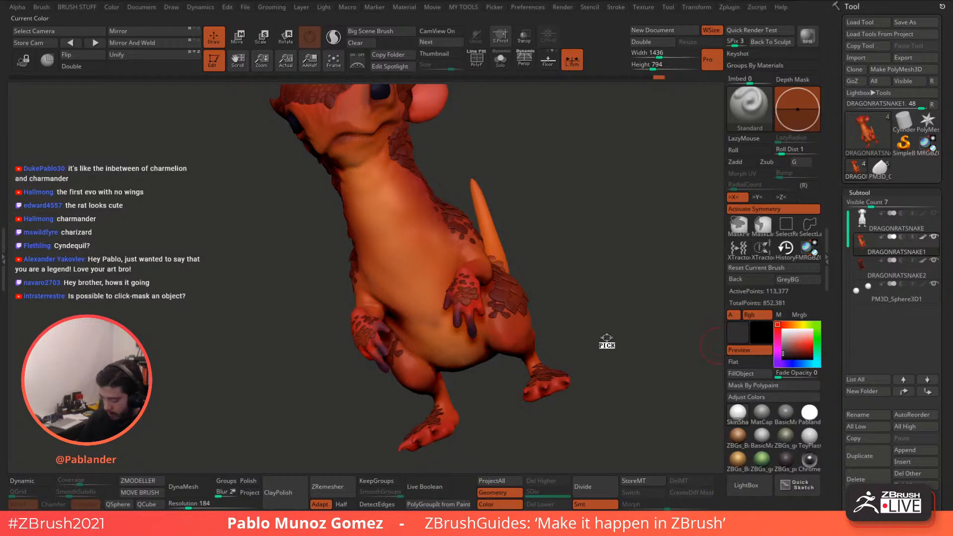
key("c")
left_click(479, 305)
right_click_drag(479, 305, 435, 269)
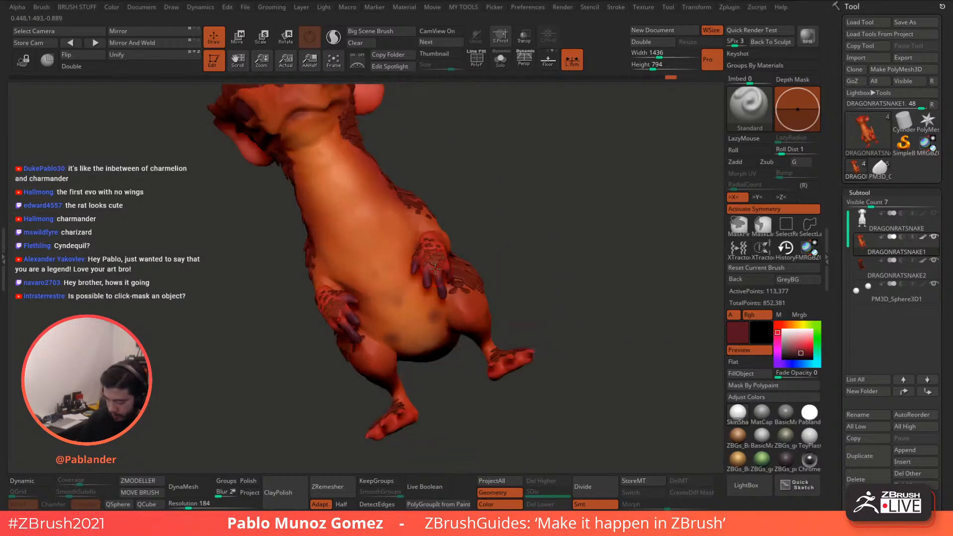
right_click_drag(460, 234, 456, 264)
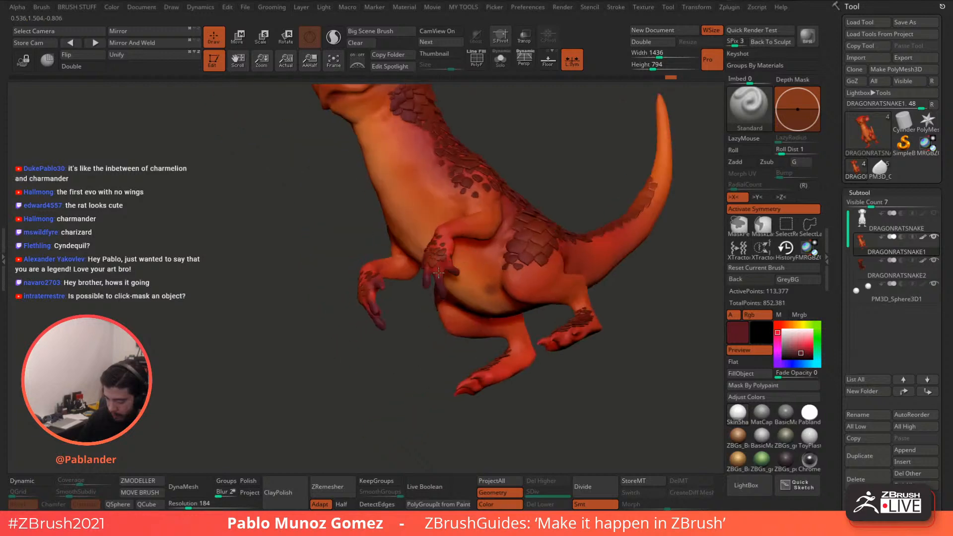
right_click_drag(576, 332, 580, 336)
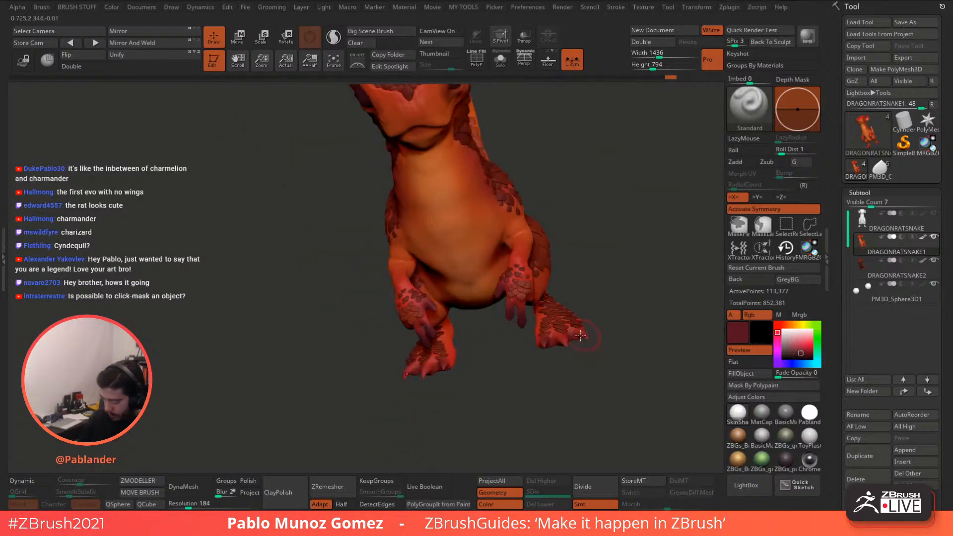
Step: Sample orange from the body and paint over the dark spots on the lower belly
right_click_drag(601, 263, 579, 260)
right_click(579, 260)
left_click_drag(486, 321, 438, 230)
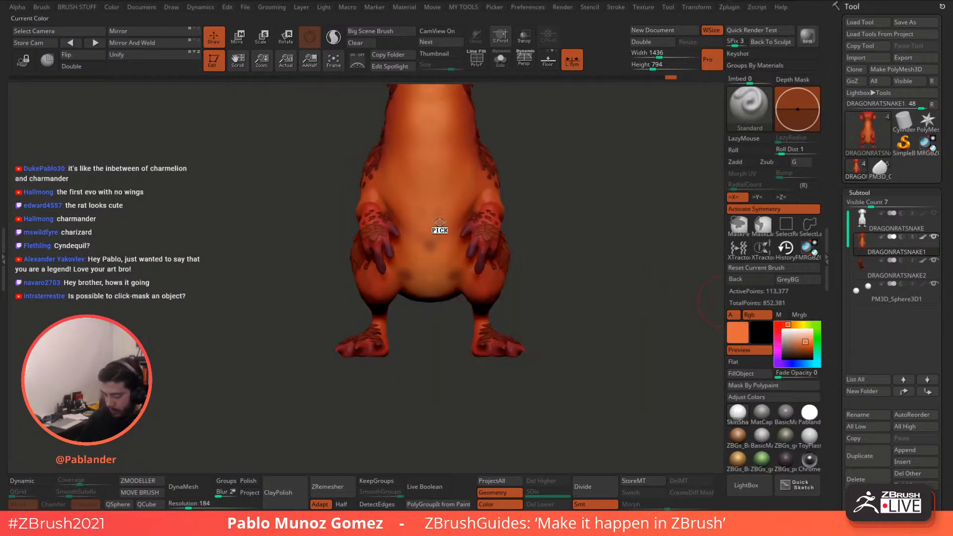
right_click_drag(438, 230, 442, 212)
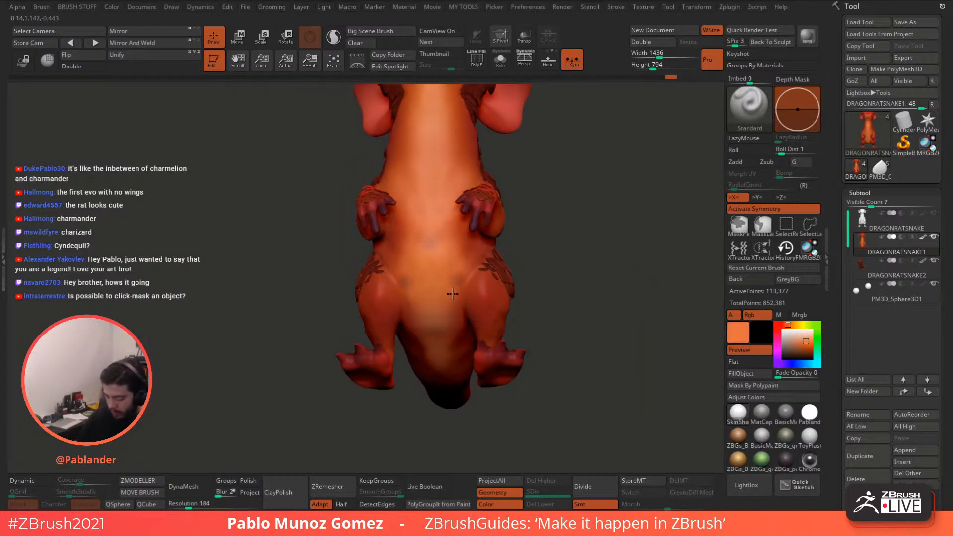
key("c")
key("c")
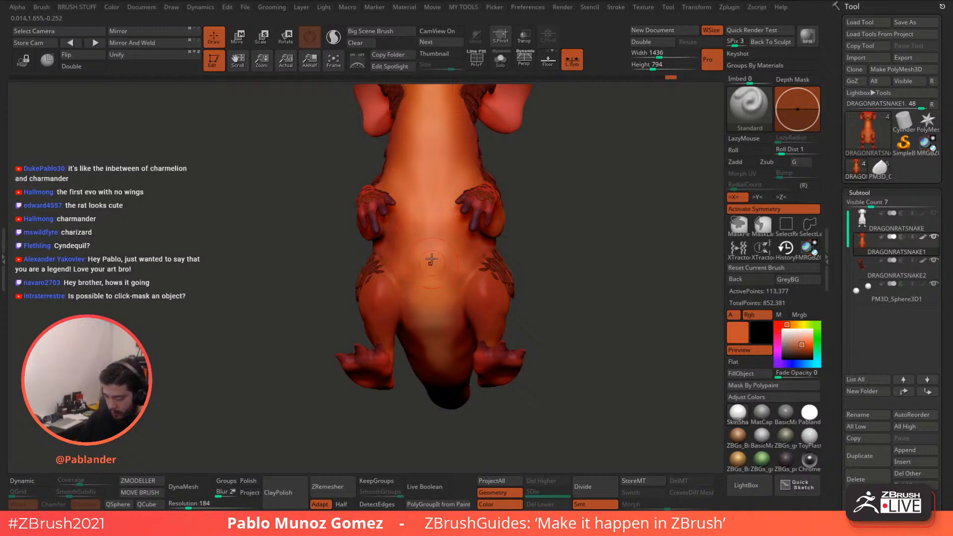
key("c")
key("c")
key("c")
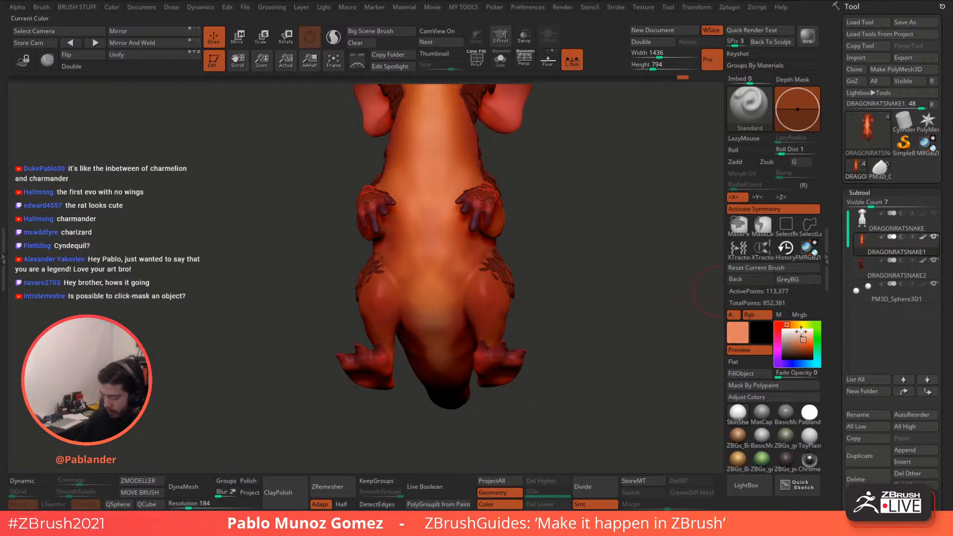
Step: Paint a lighter orange over the chest, the belly and the underside at the base of the tail
right_click_drag(416, 263, 400, 222)
key("space")
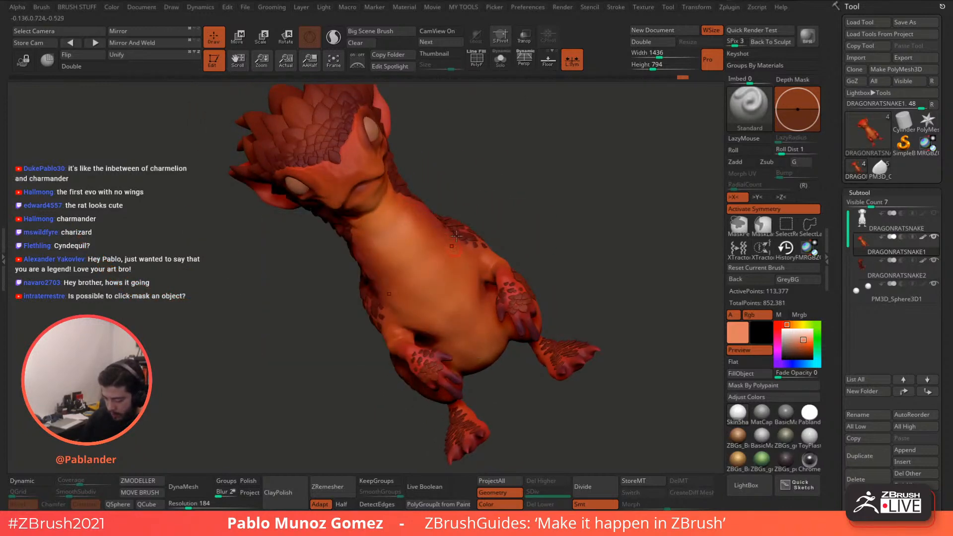
mouse_move(469, 278)
right_mouse_down()
mouse_move(479, 288)
mouse_move(464, 287)
mouse_move(472, 298)
right_mouse_up()
key("space")
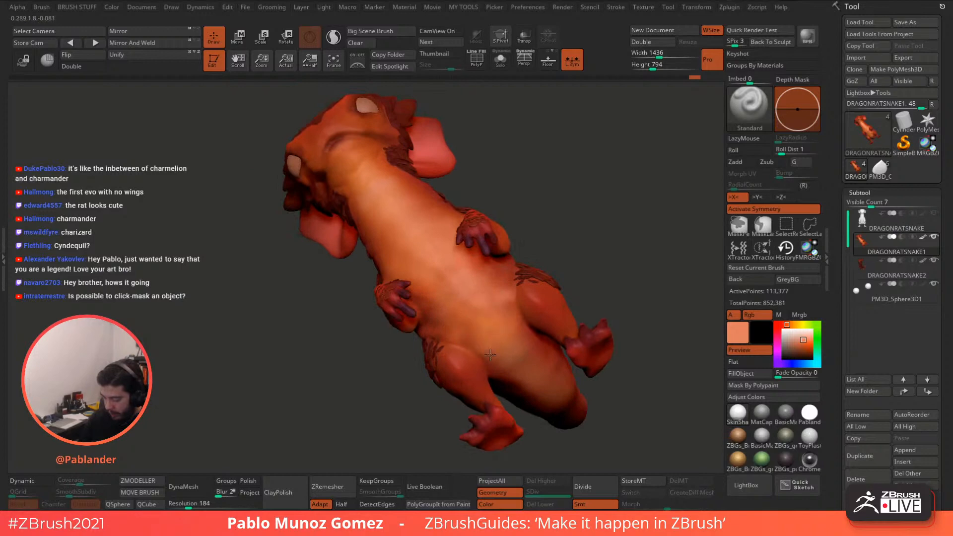
right_click_drag(584, 279, 459, 211)
Step: Sample a dark red from the scales, adjust the brush size and paint the skin along the neck and shoulder scales
key("c")
key("space")
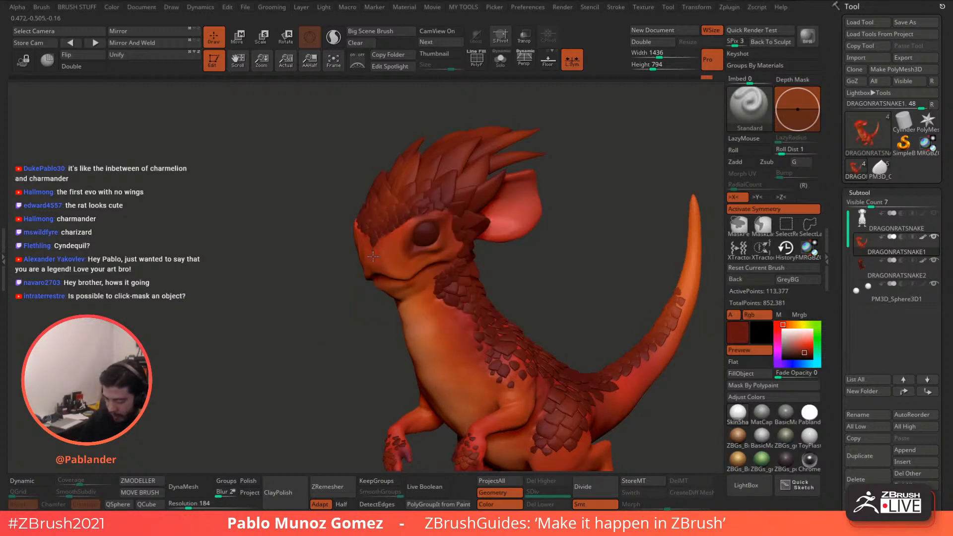
key("space")
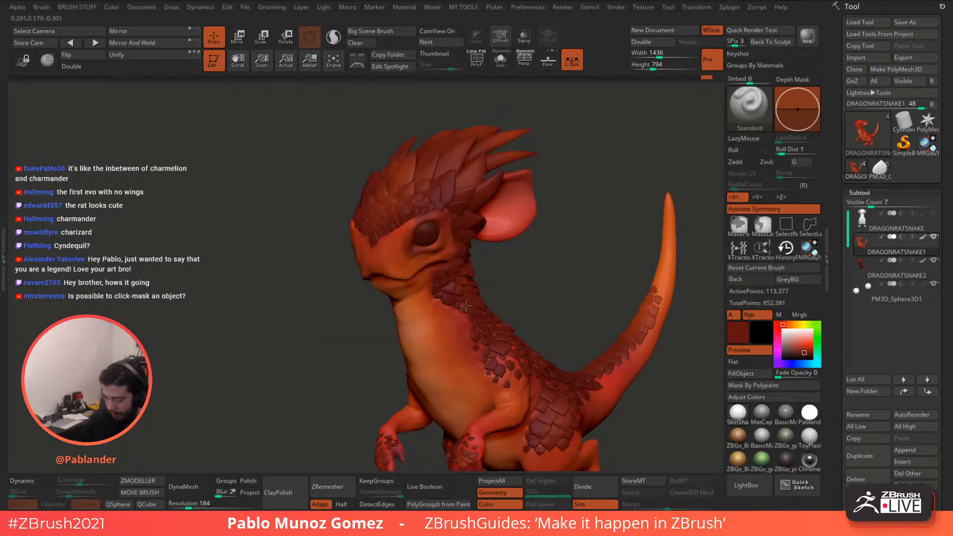
right_click_drag(473, 311, 478, 250)
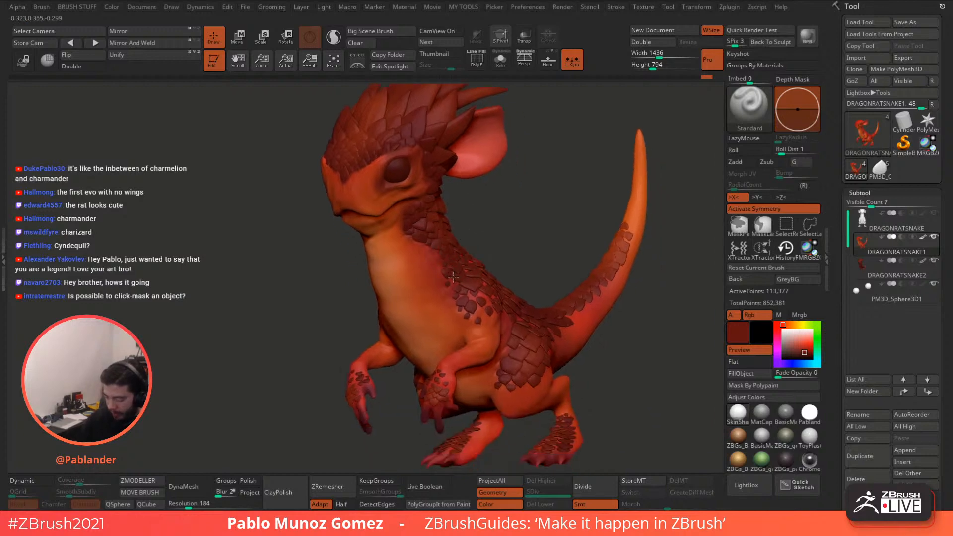
key("space")
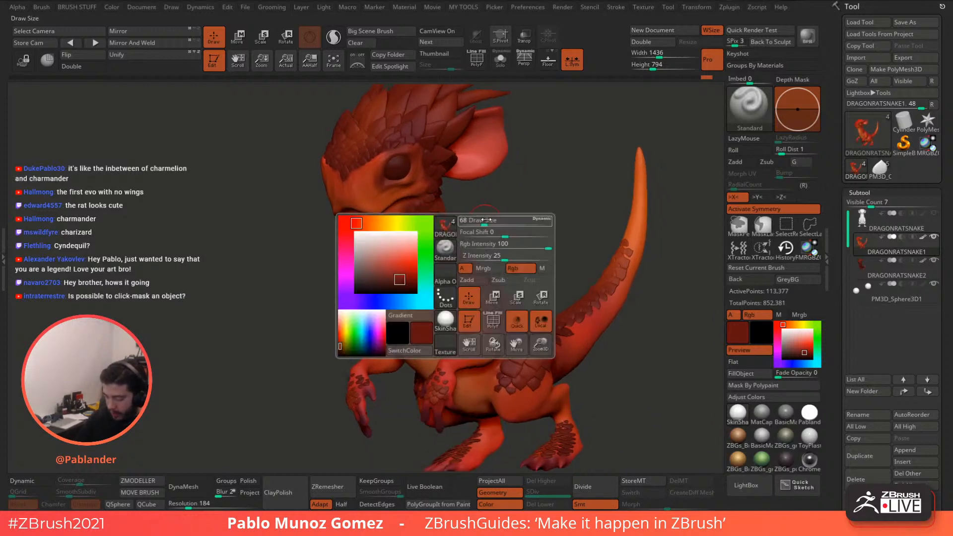
key("space")
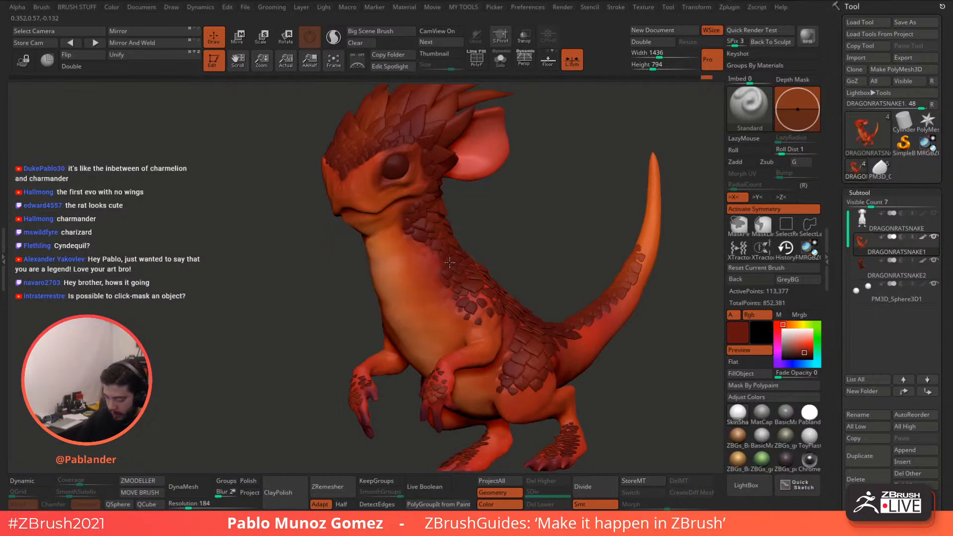
right_click_drag(470, 314, 465, 256, "alt")
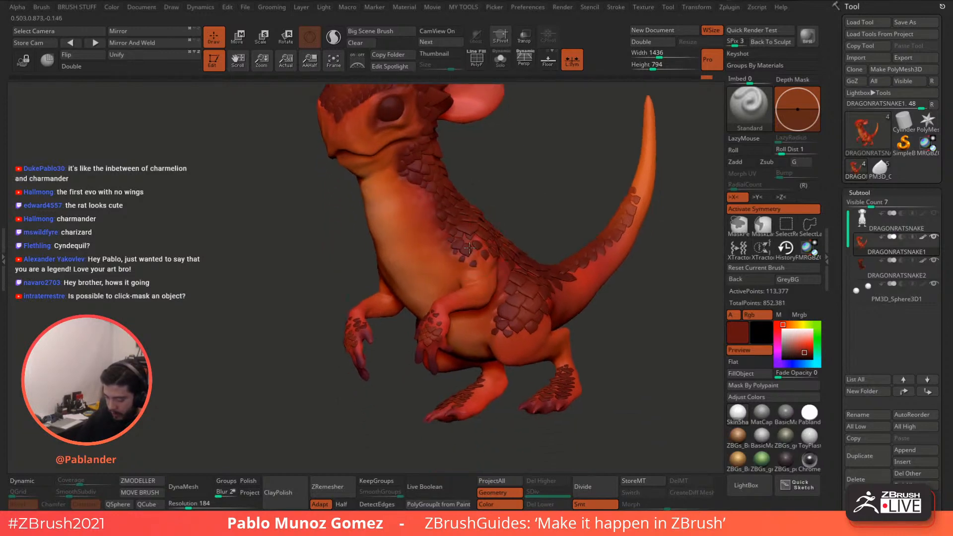
Step: Continue the dark red over the skin beneath the shoulder, back and tail scales
left_click_drag(469, 247, 474, 266)
right_click_drag(516, 271, 479, 293)
left_click_drag(550, 299, 571, 273)
left_click_drag(484, 252, 454, 279)
right_click_drag(552, 270, 481, 275, "alt")
mouse_move(484, 275)
left_mouse_down()
mouse_move(526, 276)
mouse_move(595, 223)
left_mouse_up()
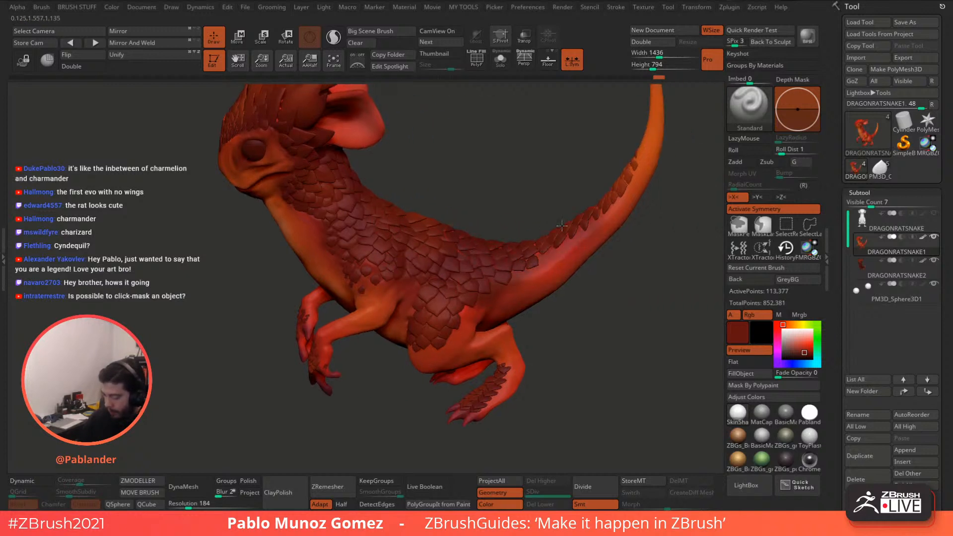
right_click_drag(596, 228, 639, 219)
mouse_move(593, 211)
left_mouse_down()
mouse_move(632, 154)
mouse_move(633, 167)
left_mouse_up()
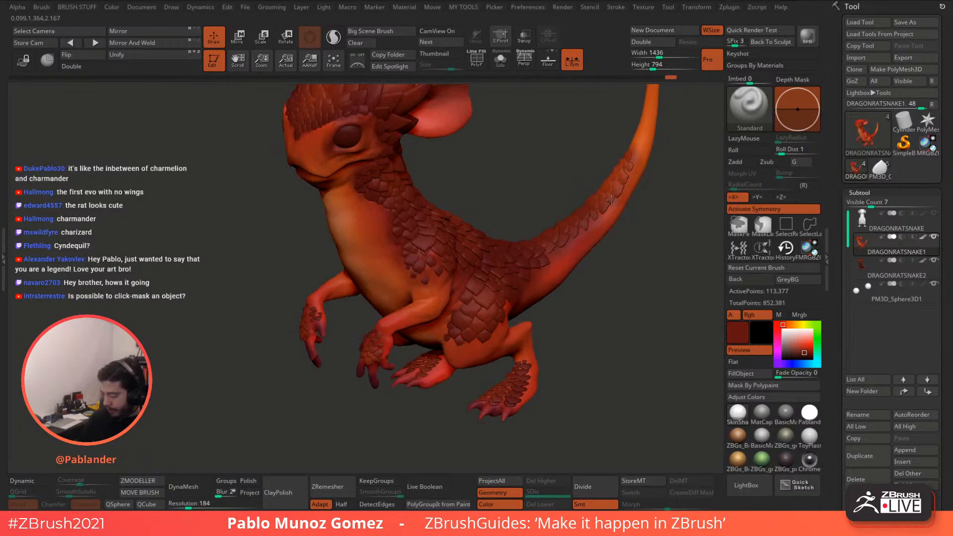
Step: Paint dark red on the skin around the scales of the feet and thigh
mouse_move(525, 368)
left_mouse_down()
mouse_move(506, 398)
mouse_move(527, 373)
left_mouse_up()
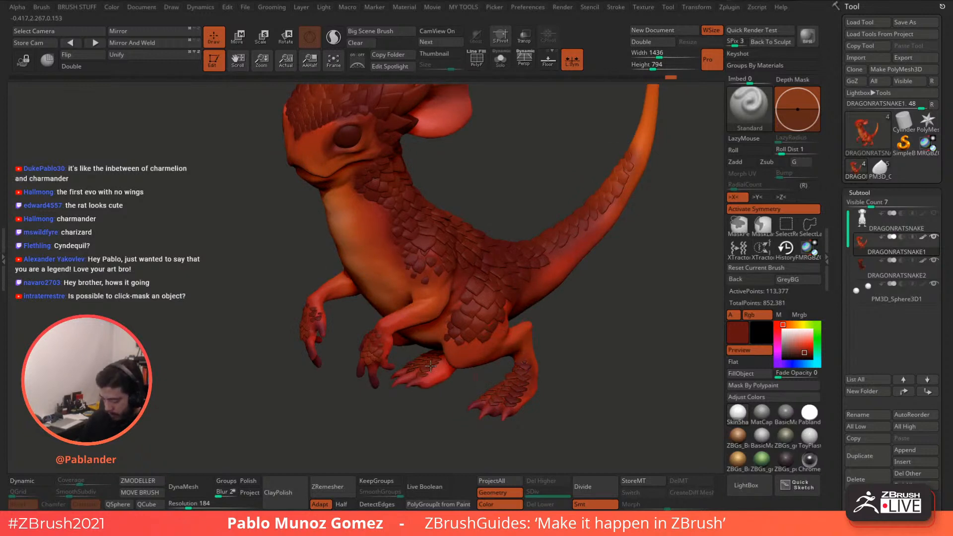
left_click_drag(431, 366, 436, 362)
left_click_drag(459, 328, 482, 318)
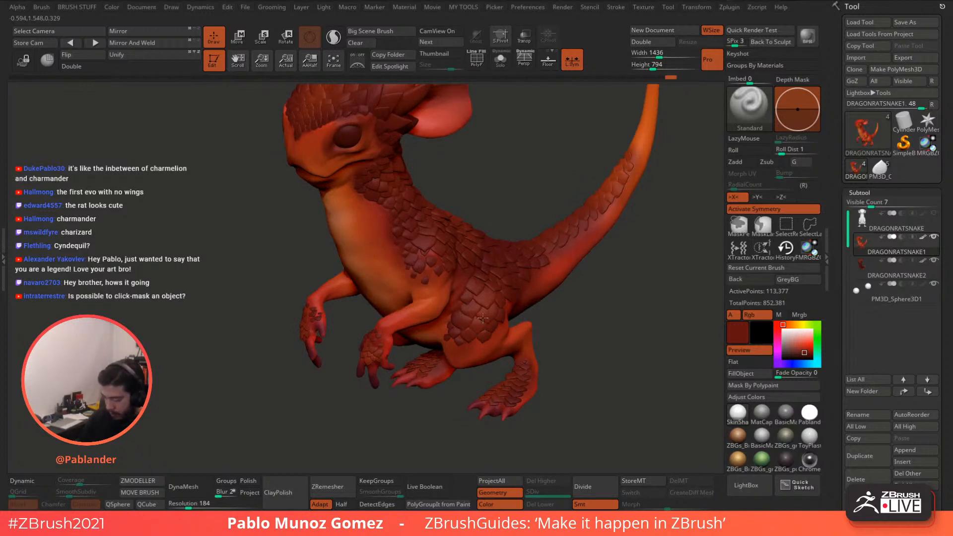
Step: Select the eye spheres and fill them with a near-black colour of red 20, green 12, blue 12
right_click_drag(511, 287, 444, 230, "ctrl")
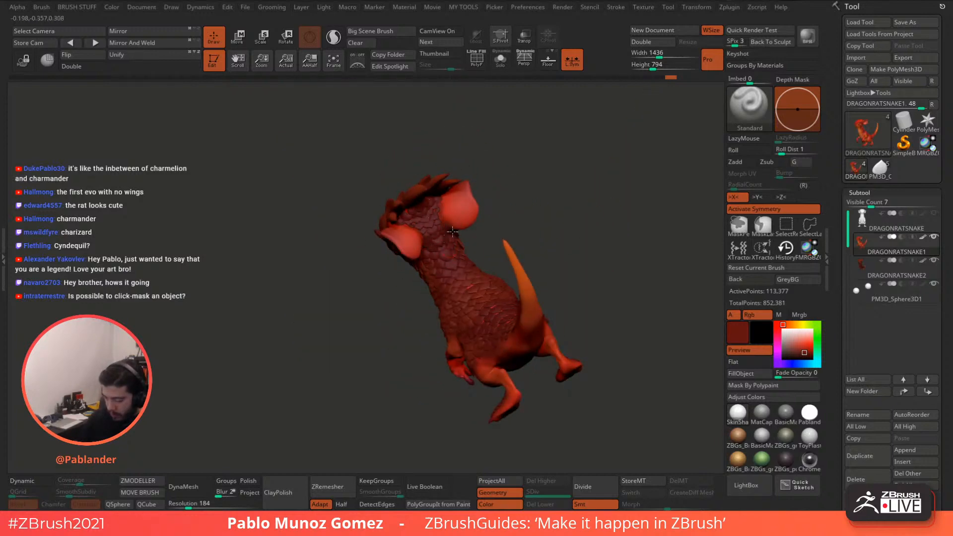
right_click_drag(447, 206, 482, 238)
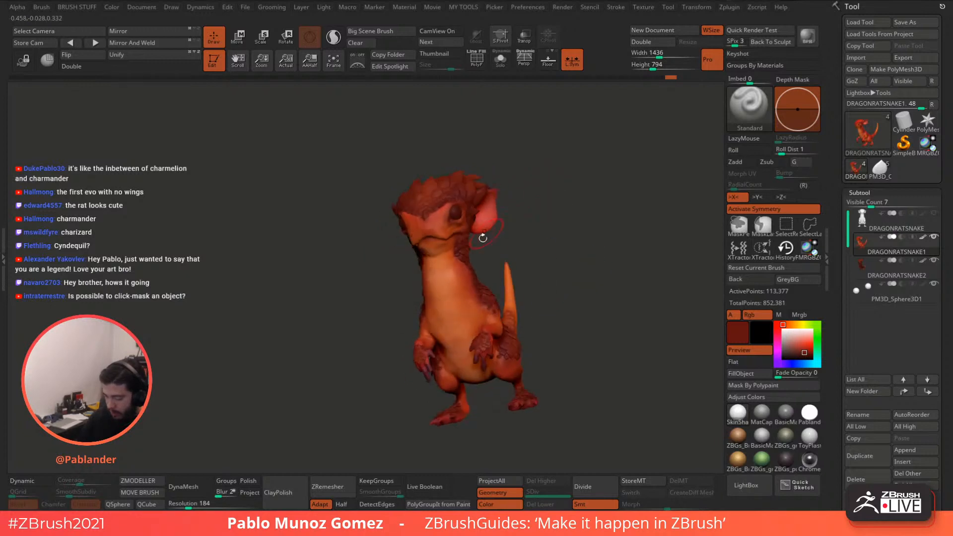
left_click(456, 214, "alt")
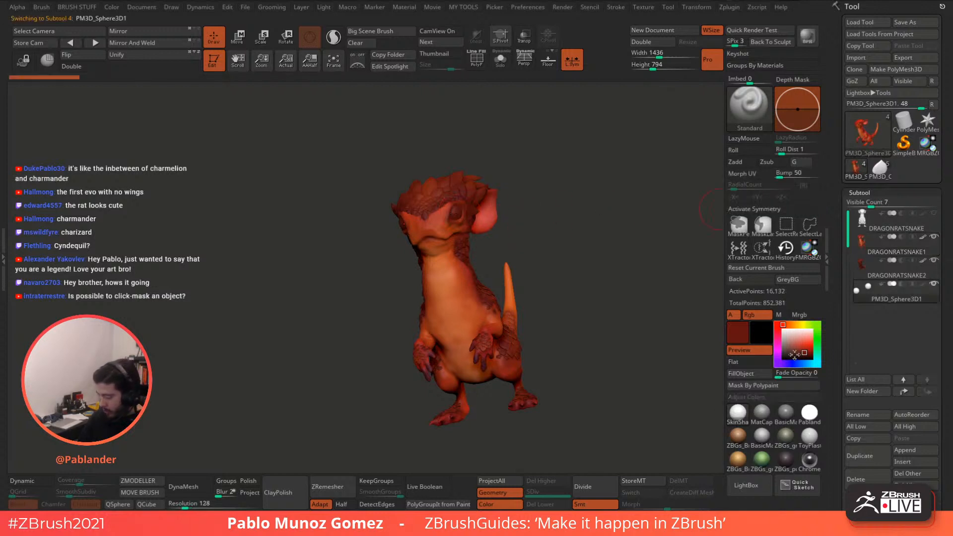
left_click_drag(803, 352, 788, 356)
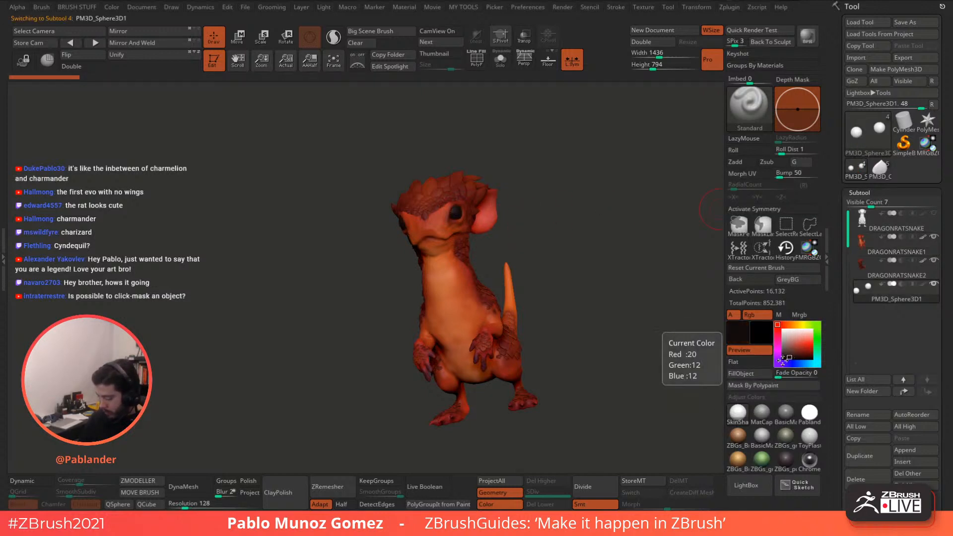
left_click(757, 375)
Step: Choose a smaller DamStandard brush, select the body subtool and DynaMesh it at resolution 400
left_click_drag(591, 379, 532, 207)
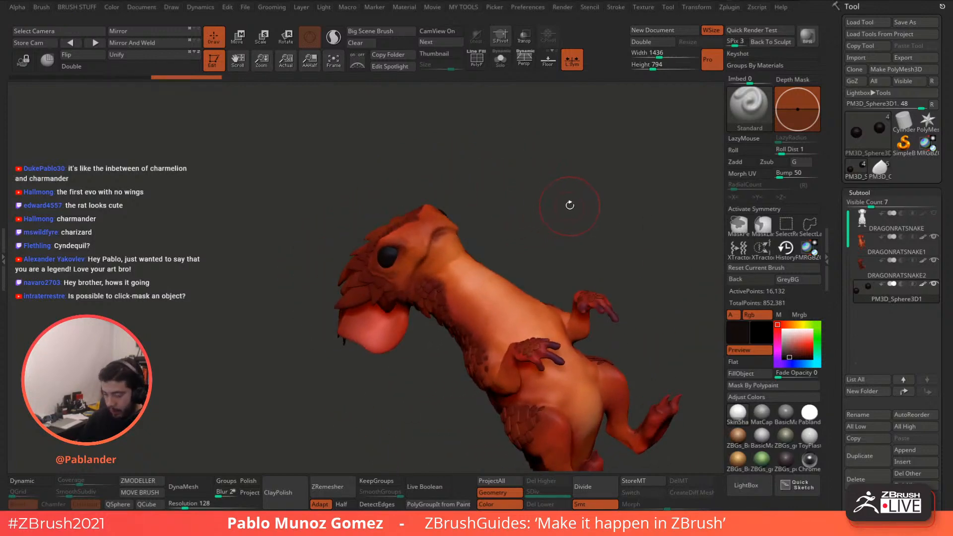
key("1")
key("2")
key("1")
left_click(609, 164)
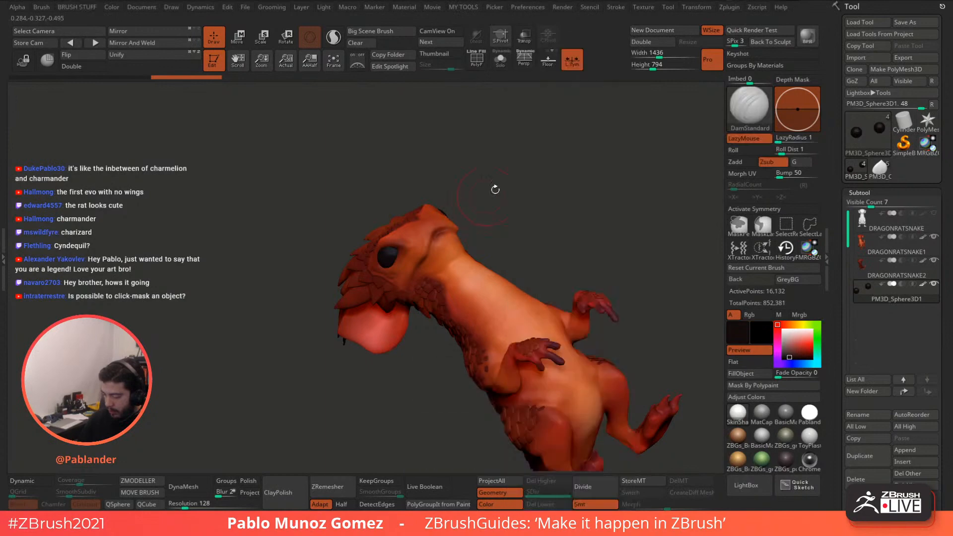
key("space")
left_click_drag(511, 176, 500, 176)
left_click(449, 240, "alt")
right_click_drag(450, 240, 465, 259, "ctrl")
key("space")
left_click_drag(501, 193, 494, 193)
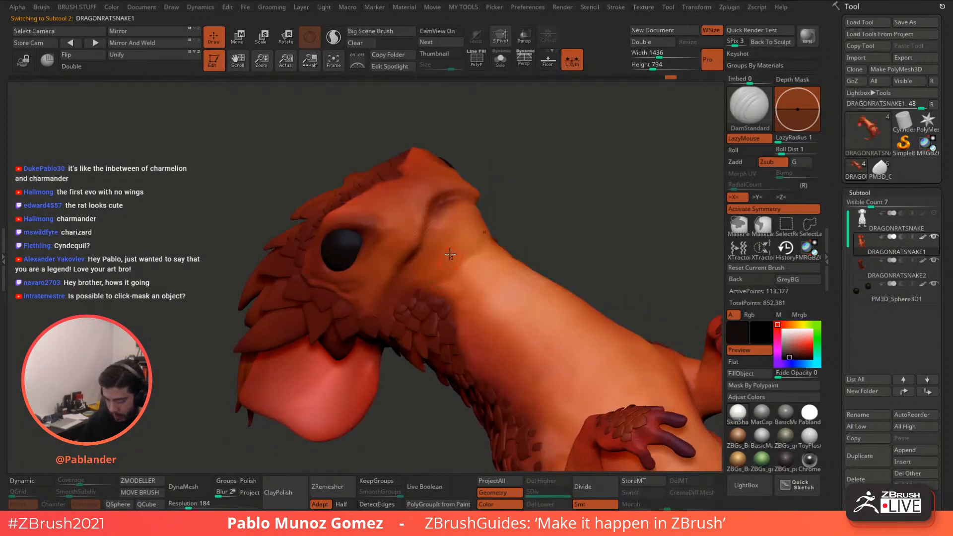
left_click_drag(188, 505, 199, 506)
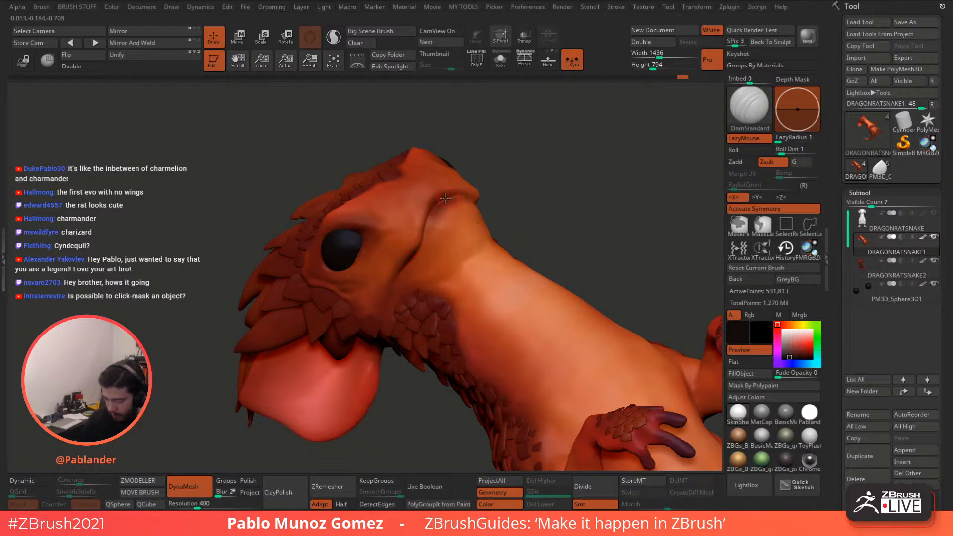
Step: Choose the Clay brush and refine the lips along the mouth crease on the body
key("b")
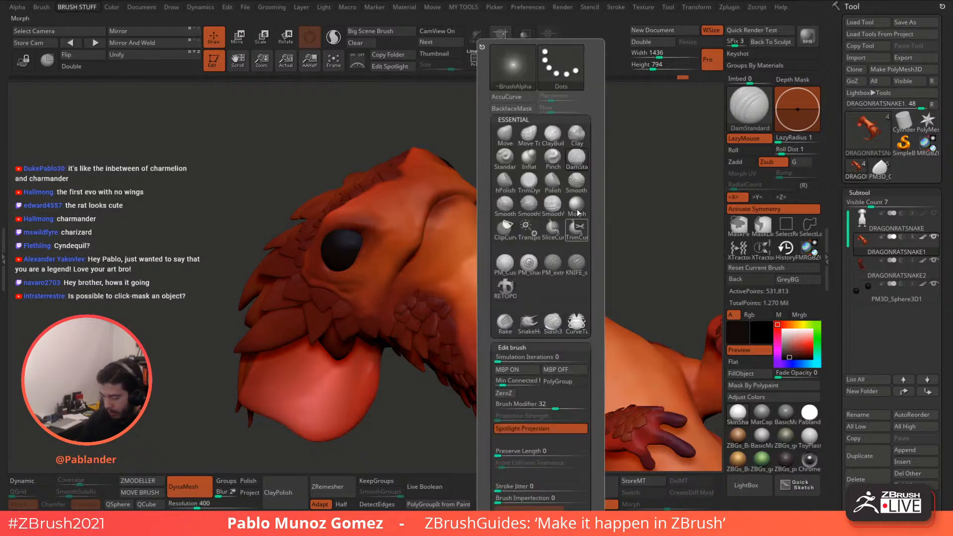
key("c")
key("l")
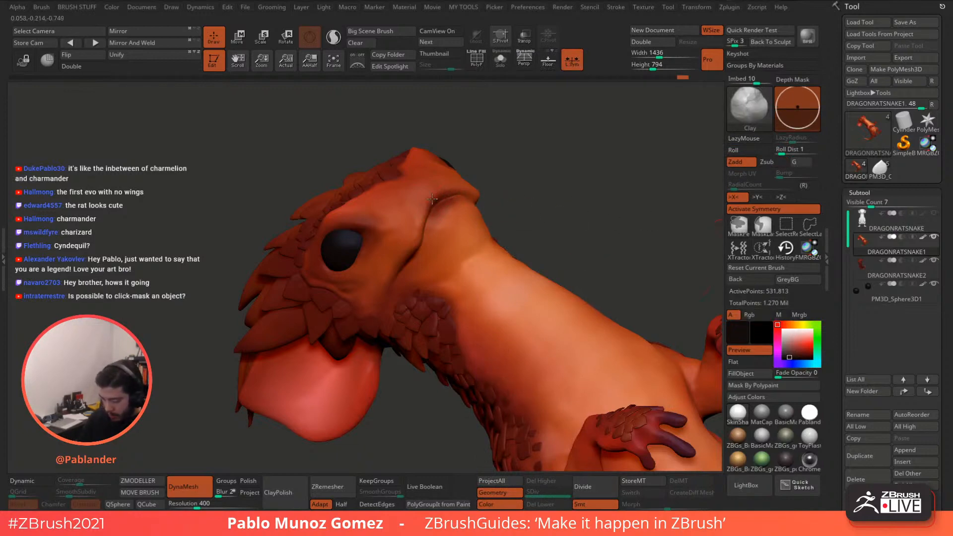
right_click_drag(424, 224, 404, 264)
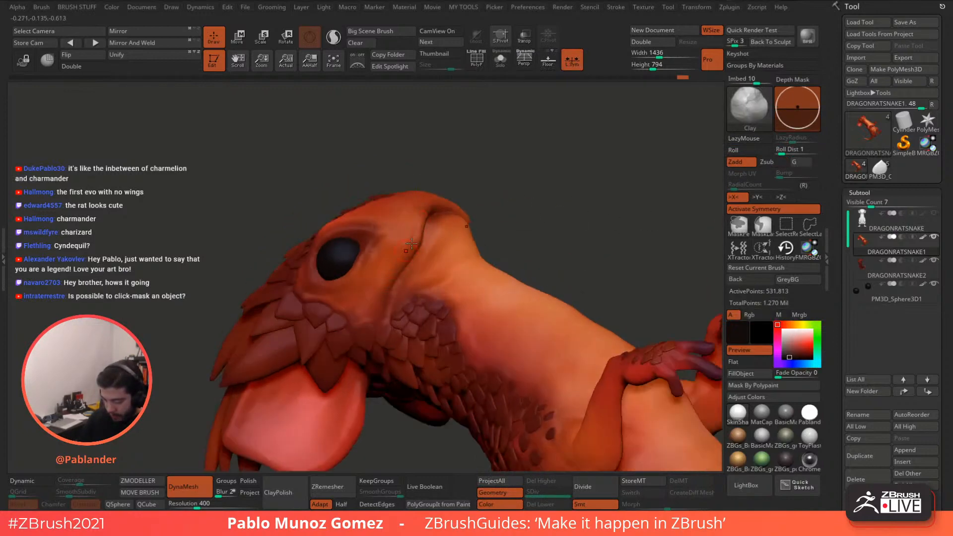
right_click_drag(442, 220, 391, 307)
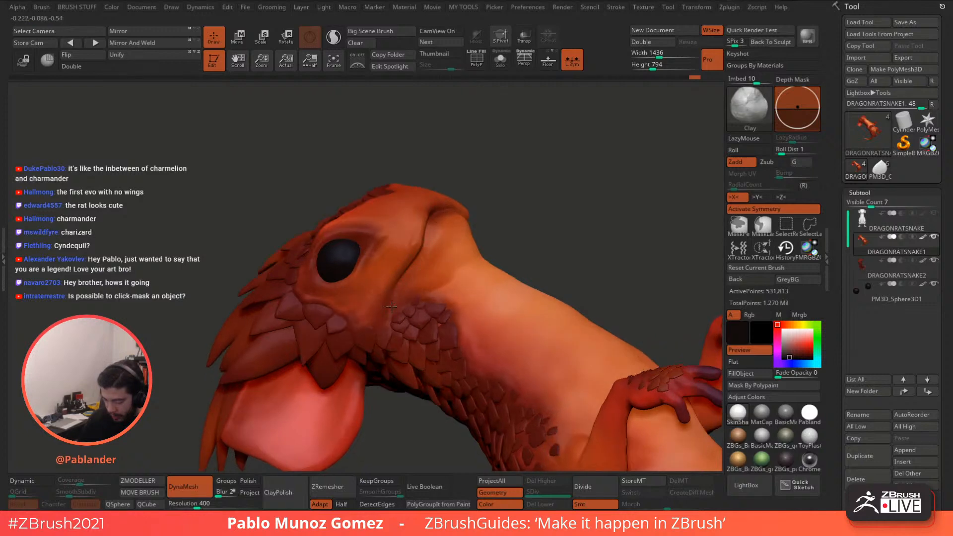
right_click_drag(441, 239, 434, 230)
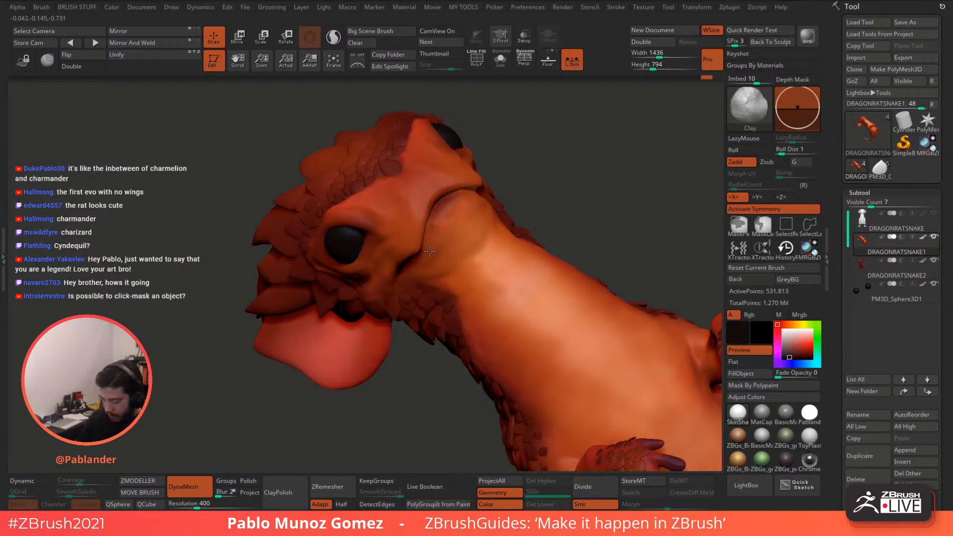
right_click_drag(416, 233, 442, 201)
right_click_drag(497, 171, 552, 210)
Step: Choose the Standard brush with a very dark red and paint it into the mouth crease
left_click(742, 113)
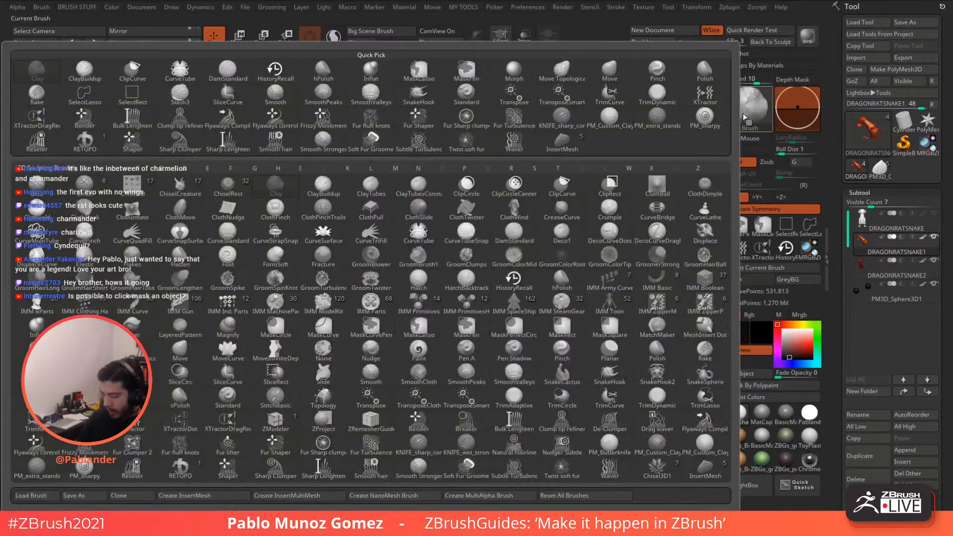
key("1")
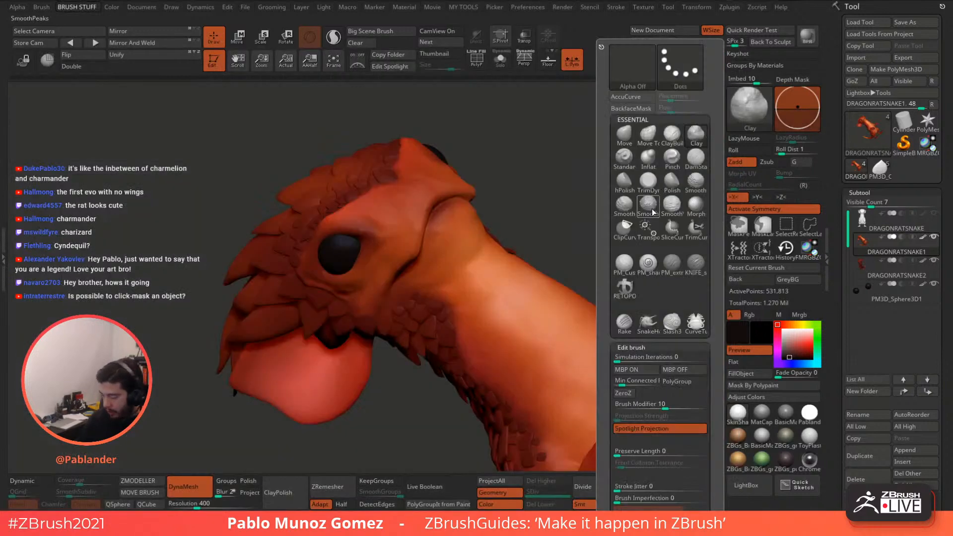
left_click(622, 162)
mouse_move(785, 356)
left_mouse_down()
mouse_move(747, 340)
mouse_move(388, 321)
left_mouse_up()
left_click(801, 355)
left_click_drag(516, 208, 449, 211)
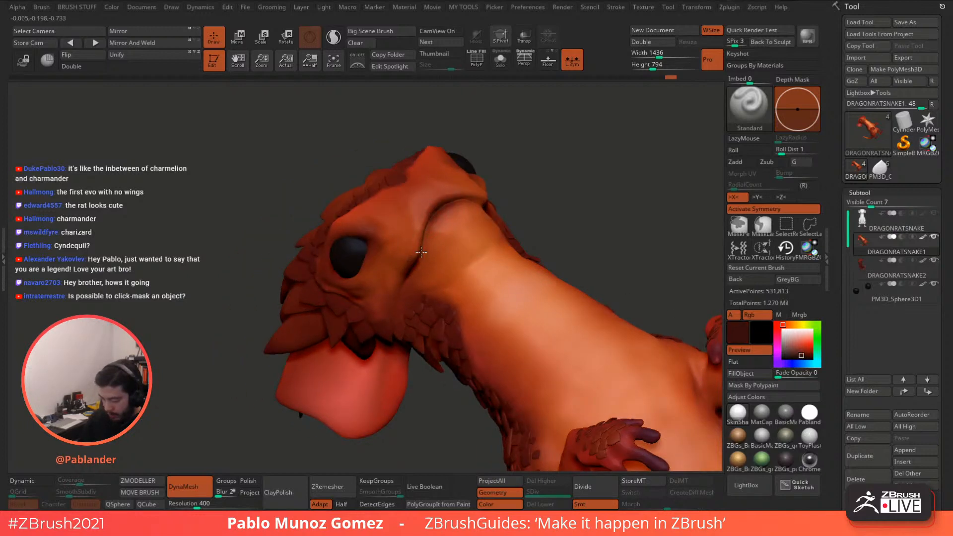
right_click_drag(420, 252, 428, 226)
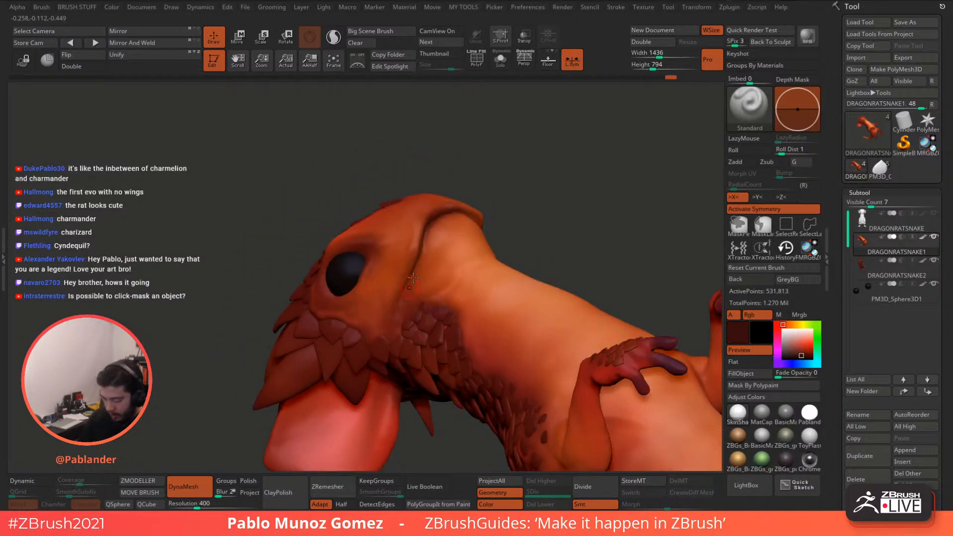
right_click_drag(409, 271, 436, 236)
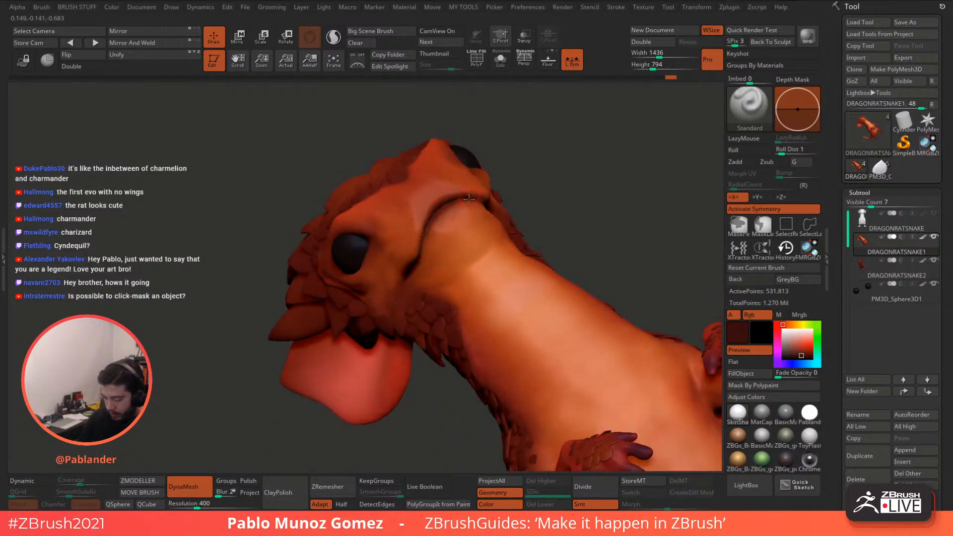
right_click_drag(469, 199, 443, 215)
right_click_drag(380, 239, 439, 240)
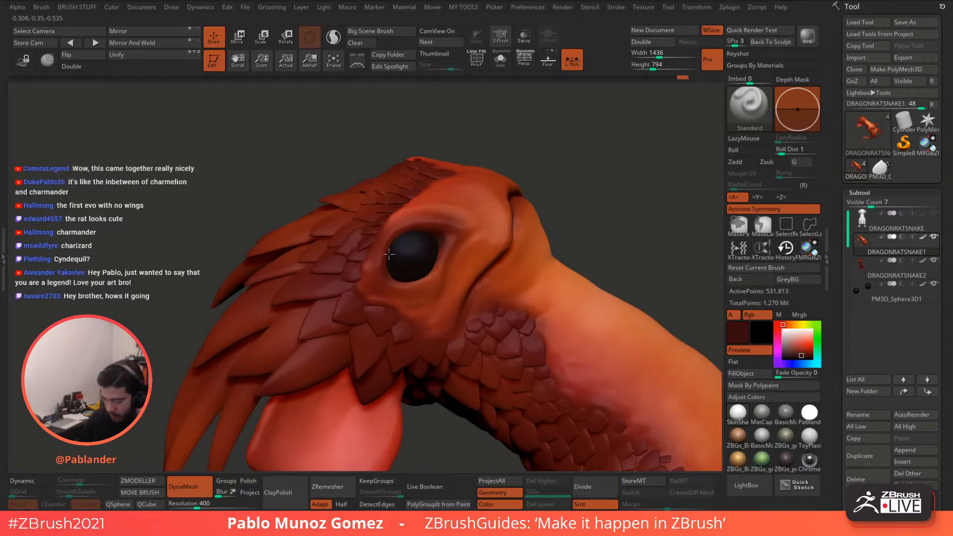
Step: Sample orange from the body, switch to a medium red and touch up the paint around the creature's hands
right_click_drag(521, 194, 557, 257)
left_click(786, 340)
left_click_drag(786, 340, 441, 259)
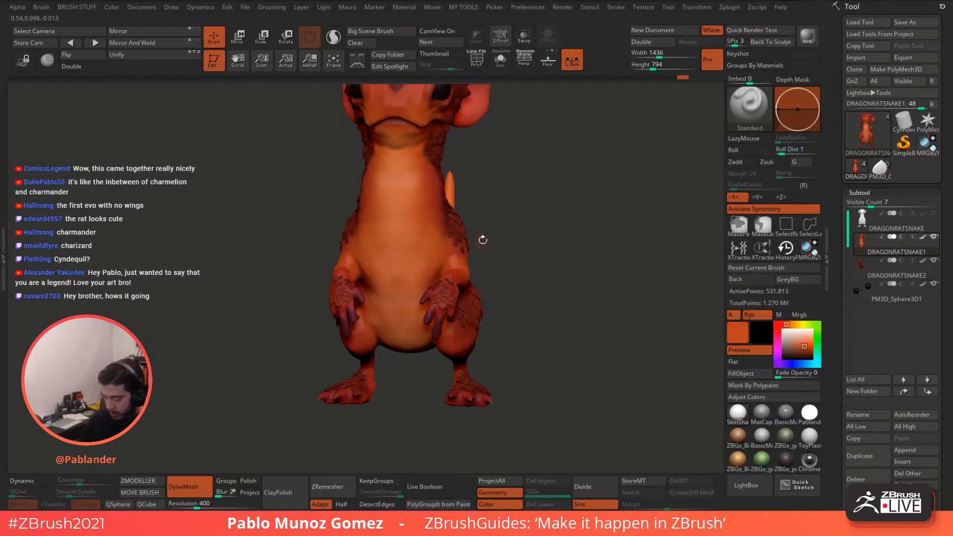
right_click(483, 240)
left_click(483, 239)
left_click_drag(792, 343, 441, 316)
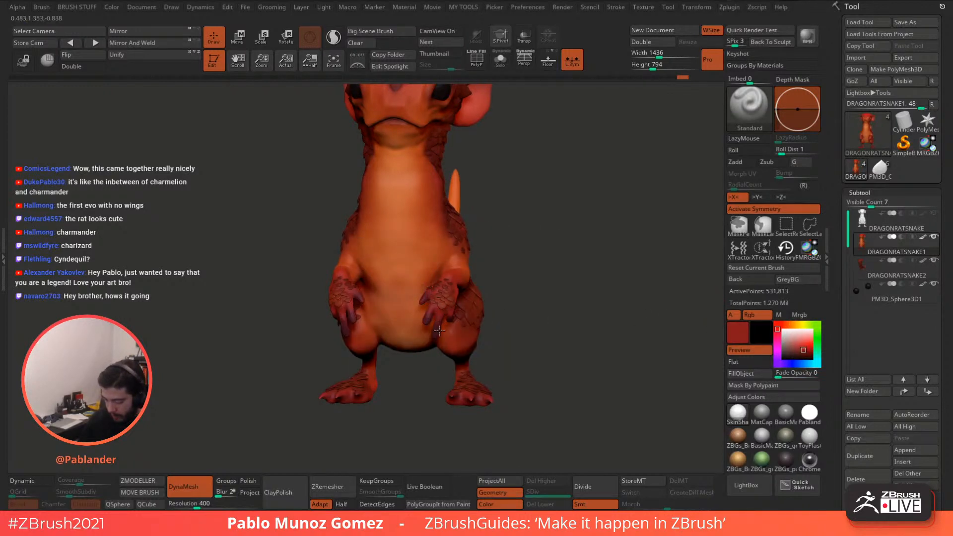
Step: Choose a darker red and deepen the paint on the creature's hands and feet
right_click_drag(593, 252, 502, 254)
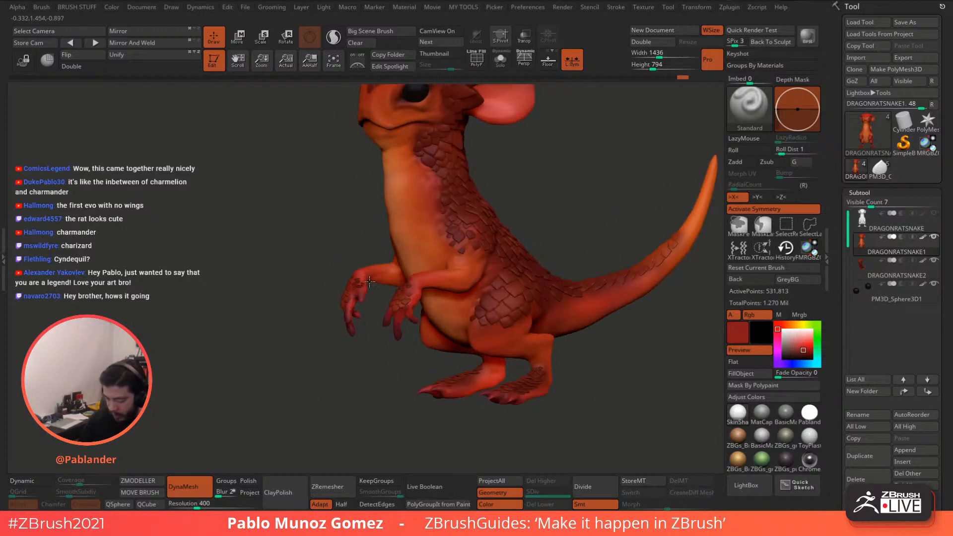
right_click_drag(361, 333, 399, 312)
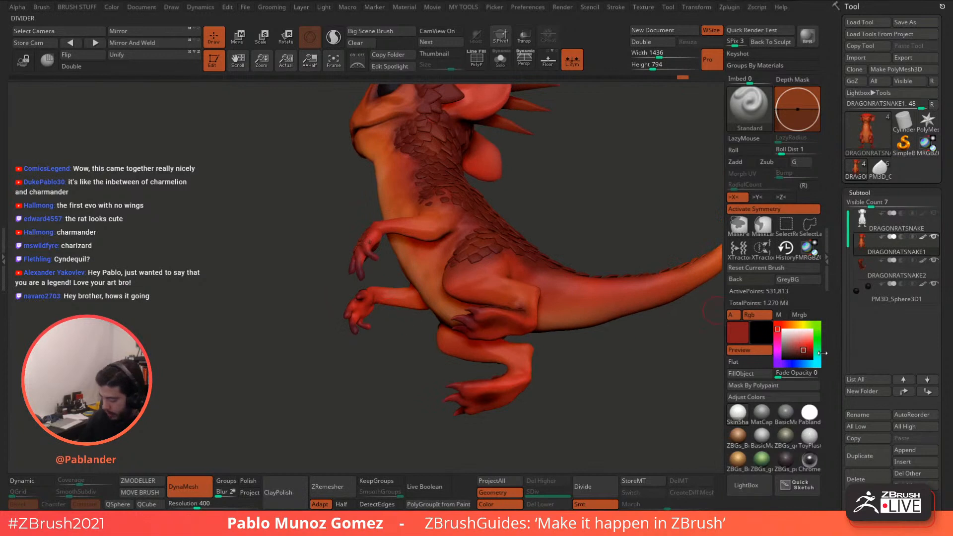
left_click_drag(802, 350, 521, 276)
right_click(459, 277)
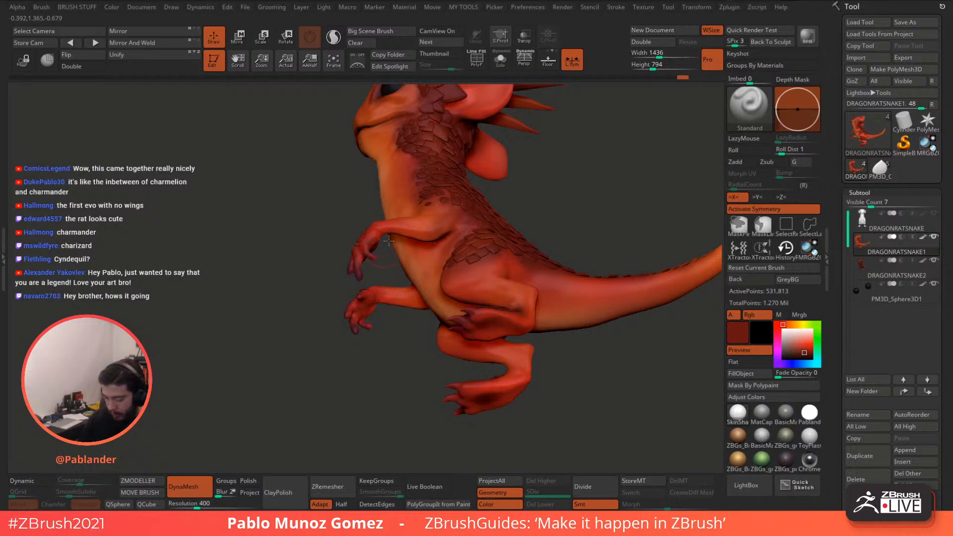
right_click_drag(388, 240, 467, 252)
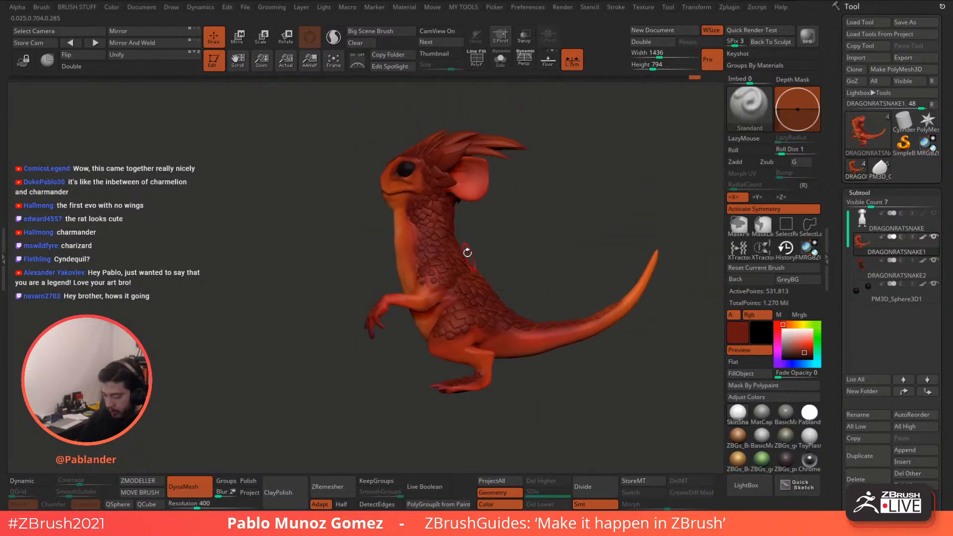
Step: Select the scales subtool and try masking it by cavity, by smoothness and by peaks and valleys
left_click(448, 157, "alt")
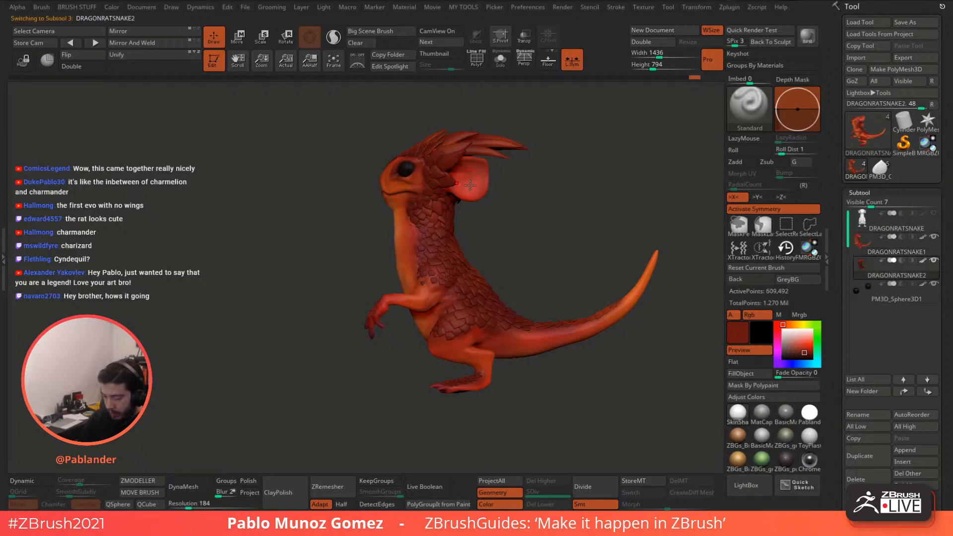
left_click_drag(835, 309, 861, 182)
left_click(878, 227)
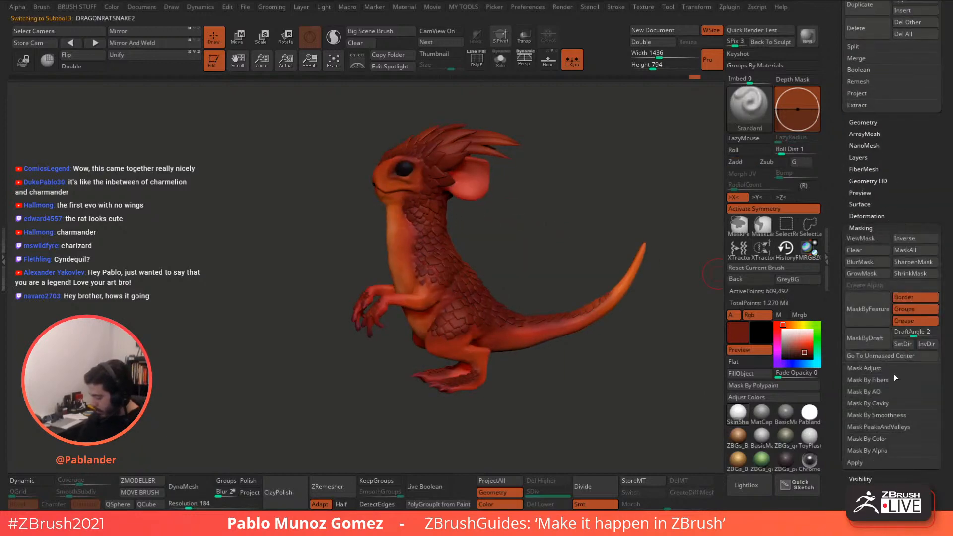
left_click(886, 403)
left_click(880, 415)
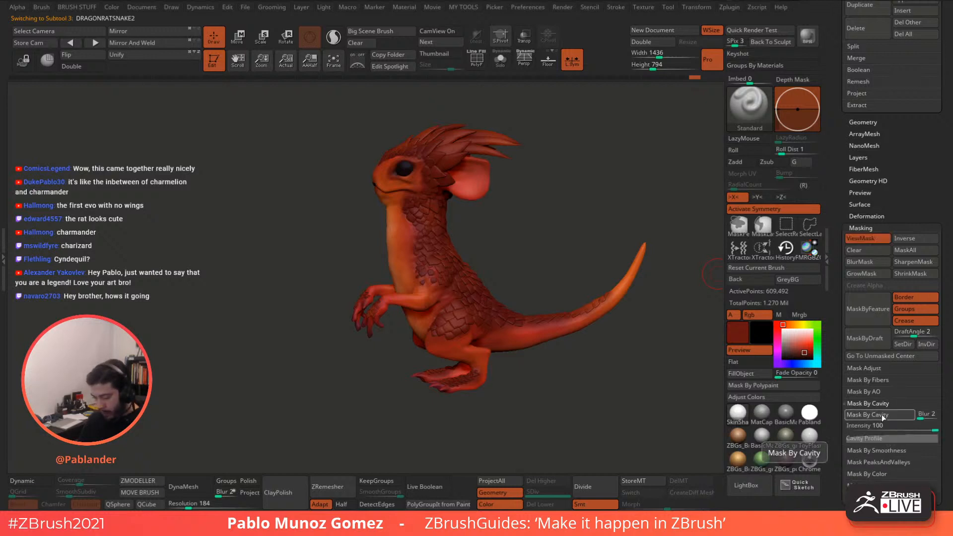
left_click(893, 450)
left_click(895, 426)
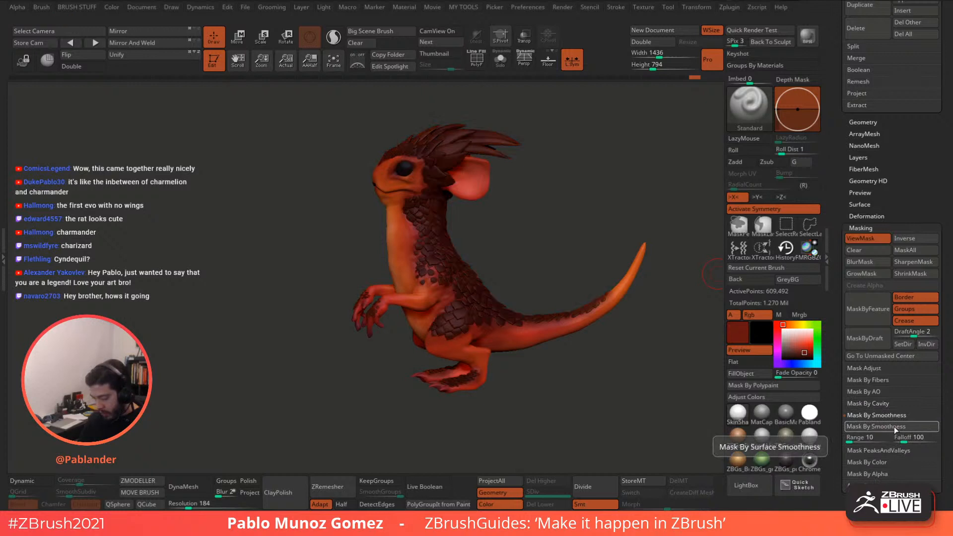
left_click(899, 450)
left_click(898, 439)
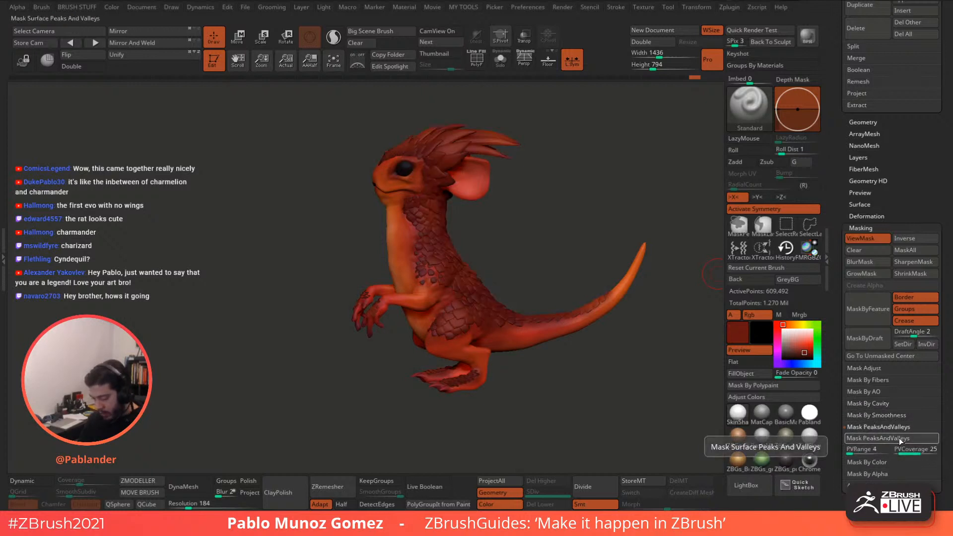
left_click(892, 403)
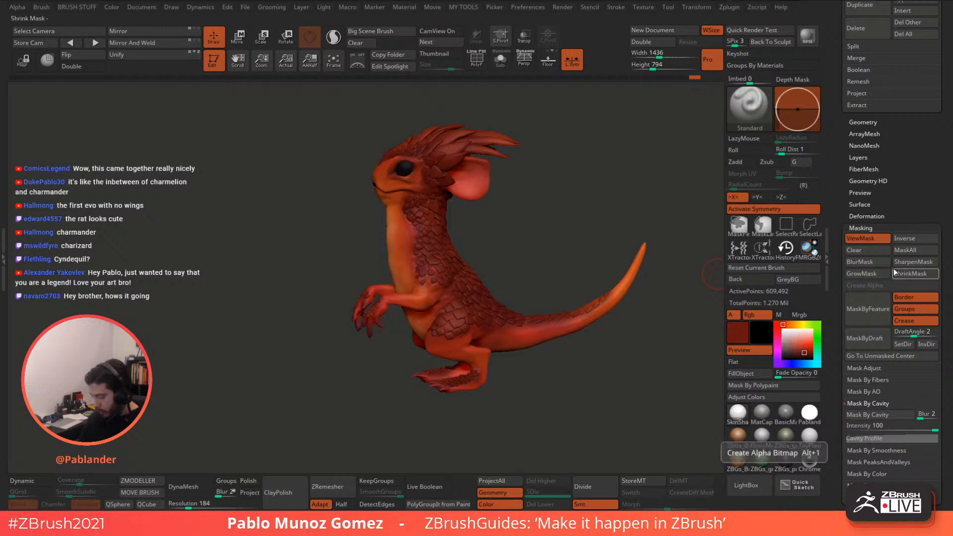
left_click(880, 228)
Step: Turn on perspective and the floor with the creature framed in a three-quarter view
left_click_drag(579, 183, 640, 98)
key("p")
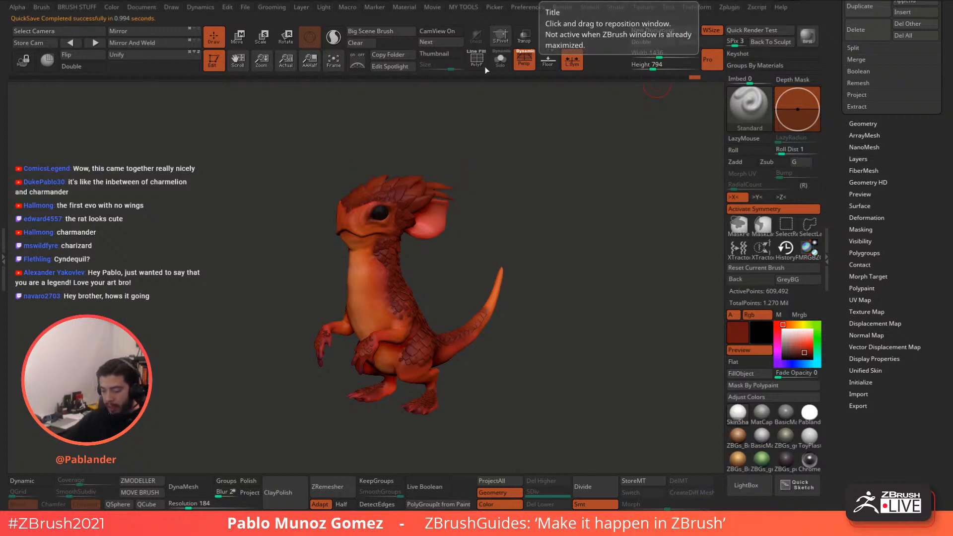
left_click_drag(573, 163, 578, 184, "alt")
left_click(547, 61)
Step: Set the BPR shadow angle to 35 and render the creature with BPR from a three-quarter view
left_click(562, 7)
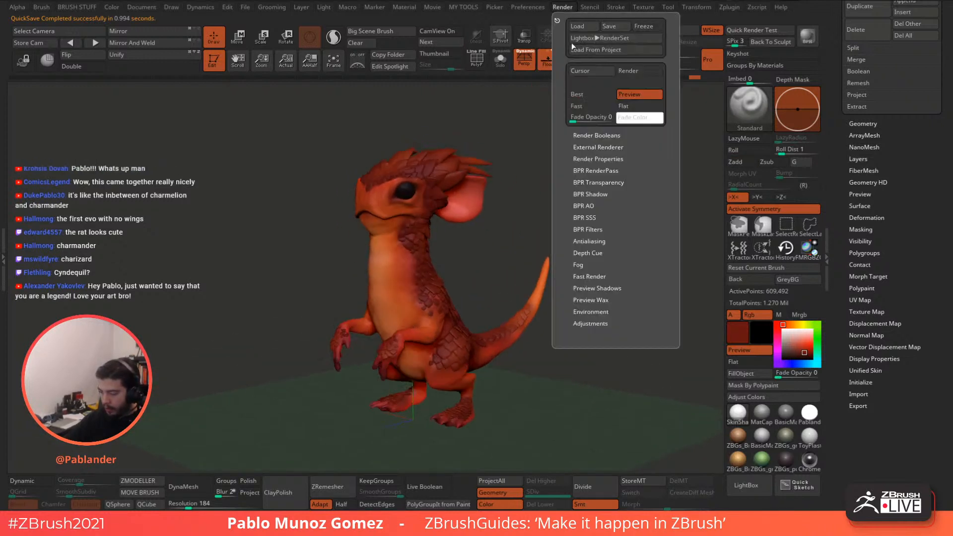
left_click(590, 194)
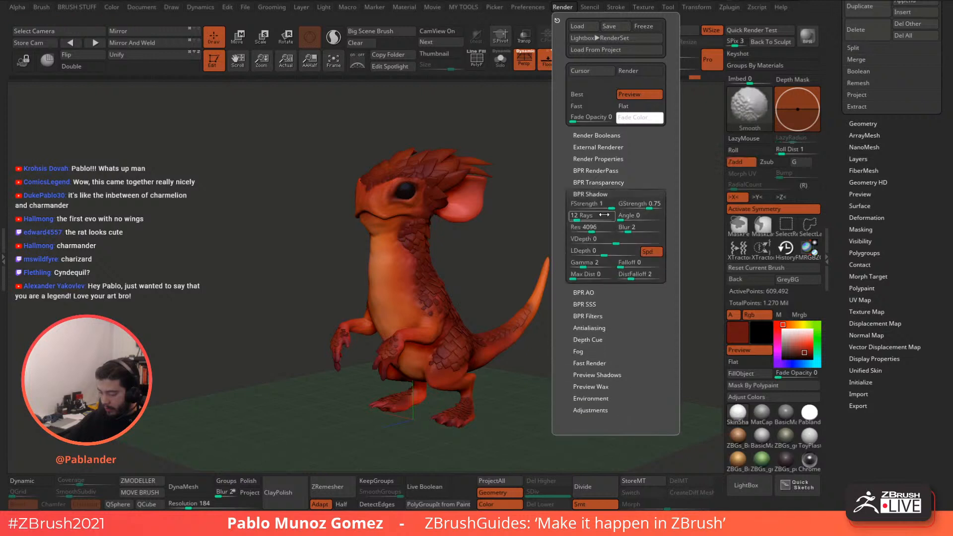
left_click(631, 215)
type("3")
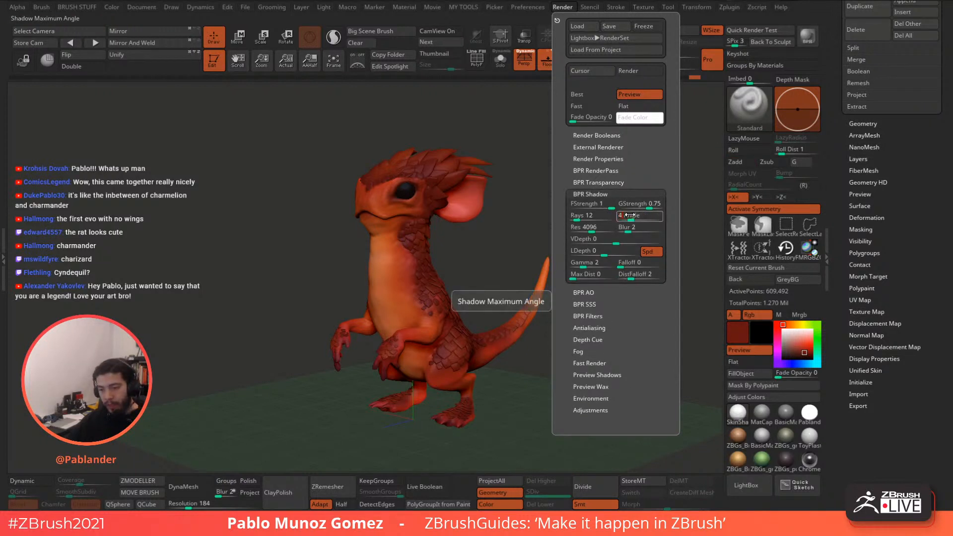
type("5")
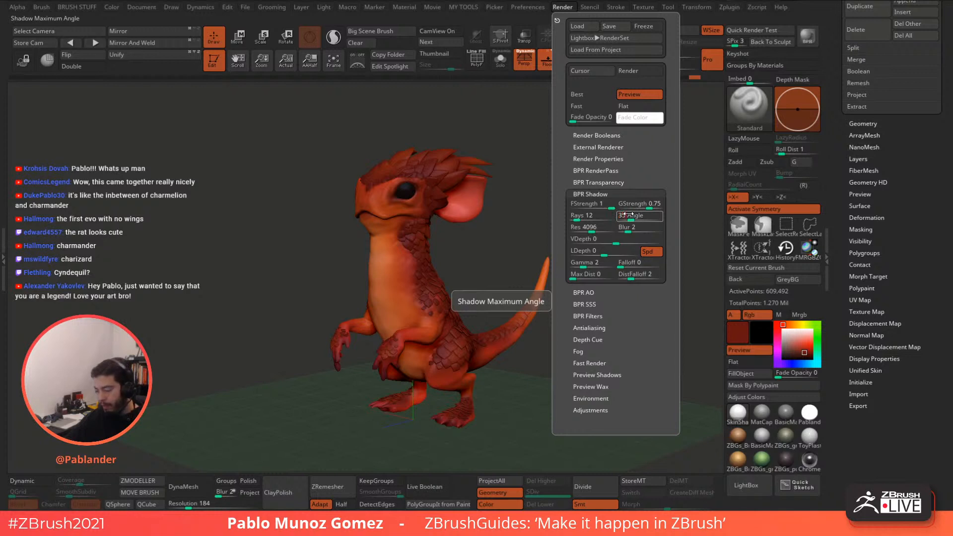
key("Return")
left_click(578, 217)
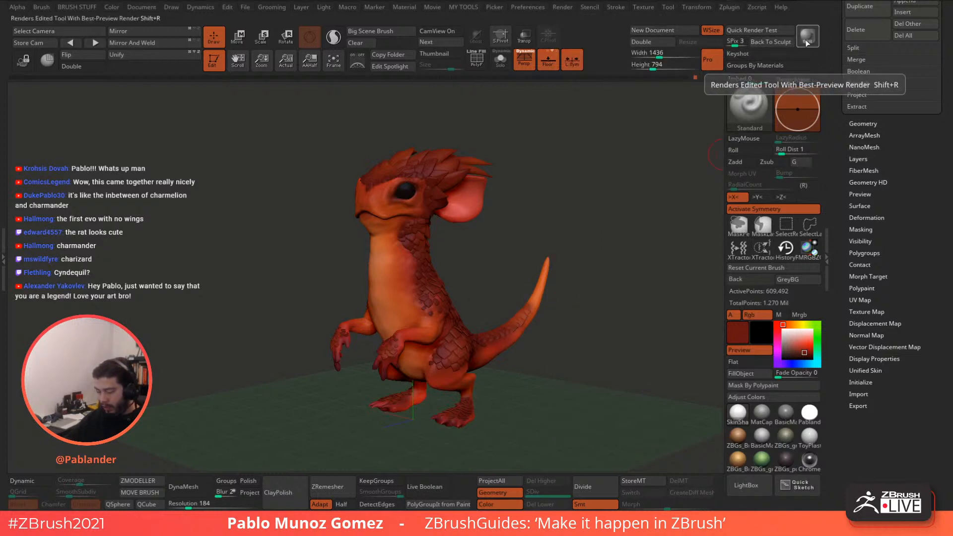
left_click_drag(648, 139, 619, 178)
left_click(806, 36)
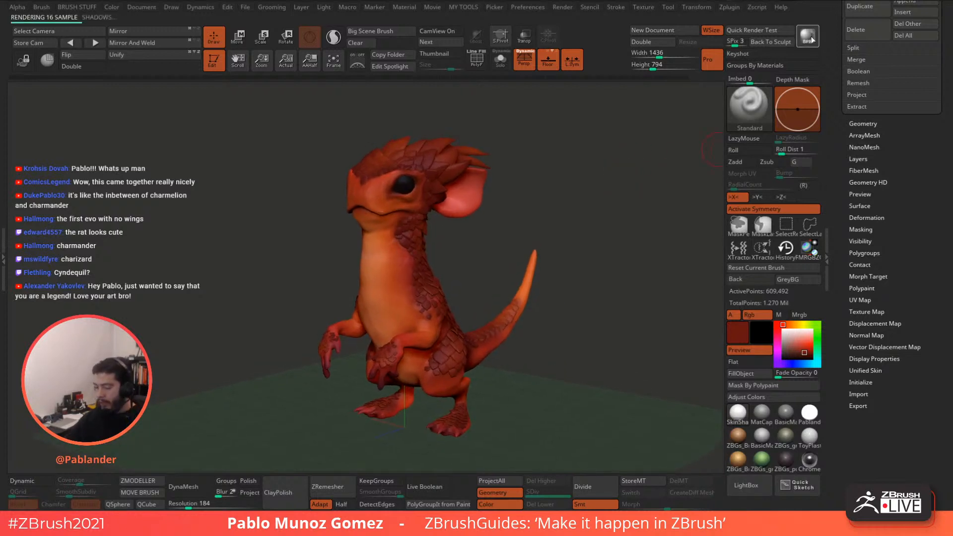
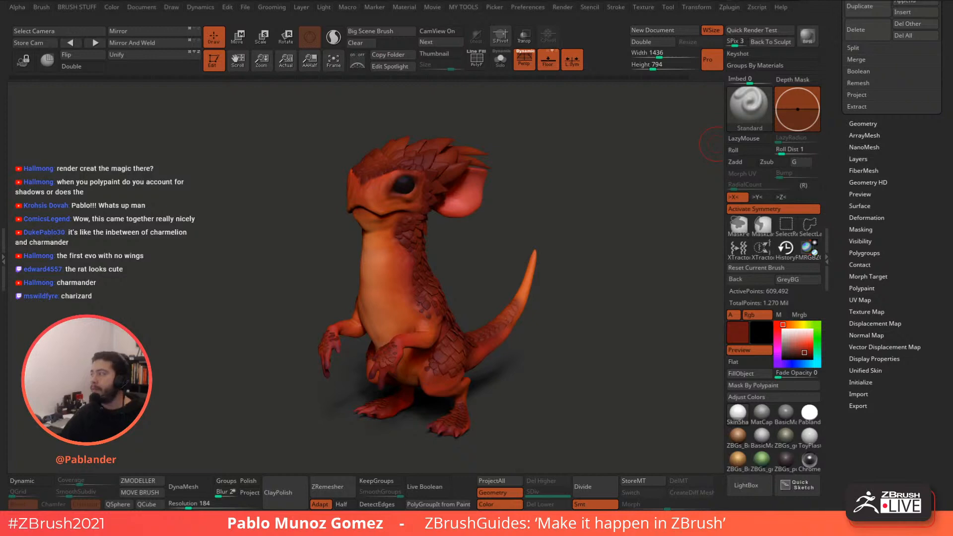
Step: Switch to the browser and examine the Rookies article about rescuing a ZBrush and Blender game art project, down to its reference images
key("alt+Tab")
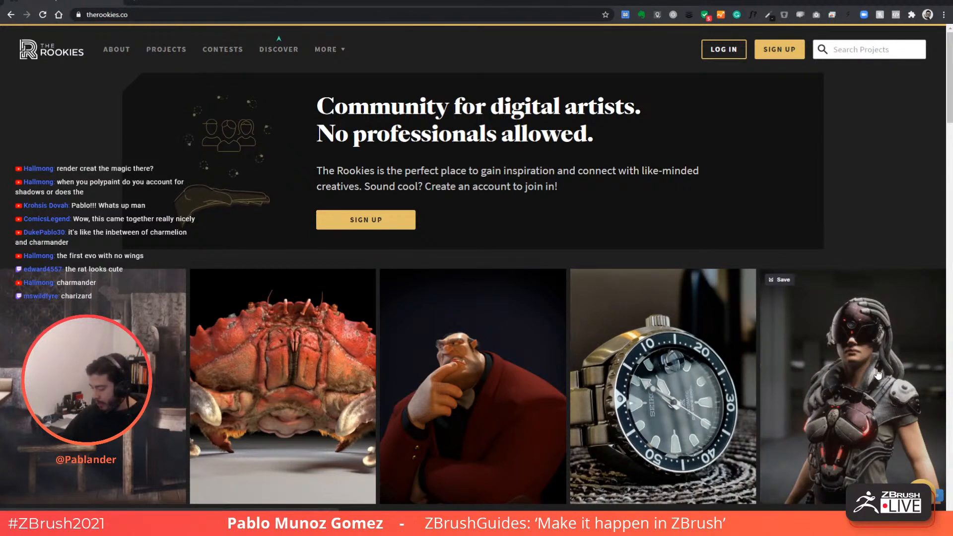
left_click(859, 371)
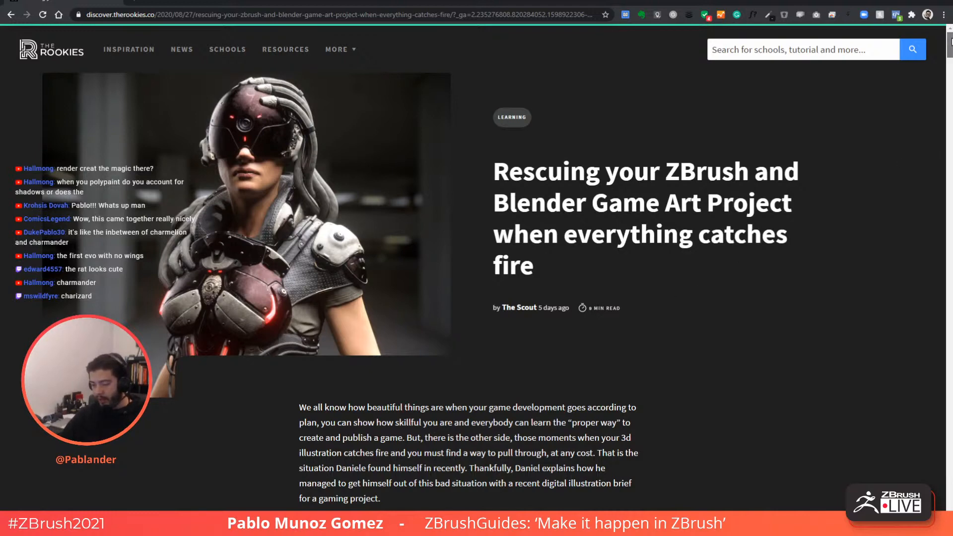
scroll(950, 52, "down", 3)
scroll(950, 50, "up", 2)
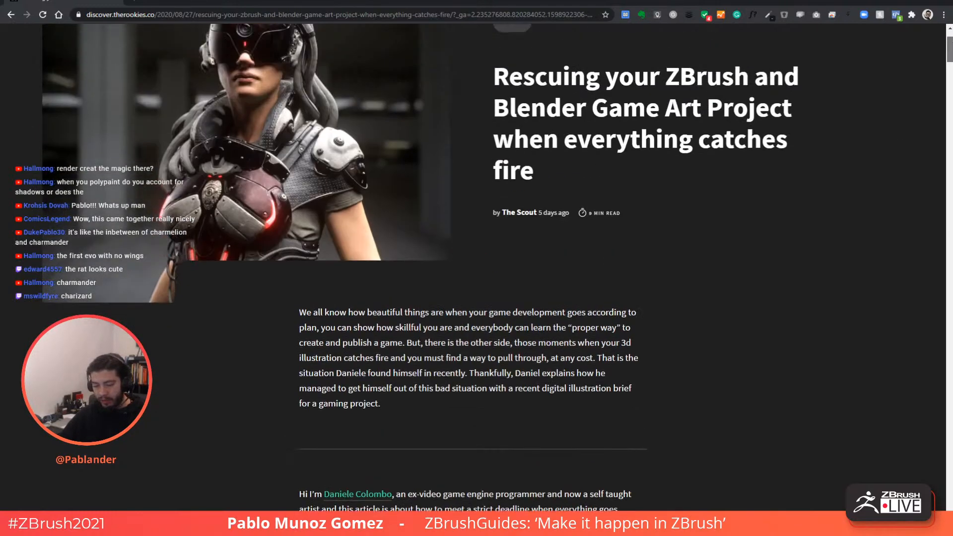
scroll(949, 49, "down", 5)
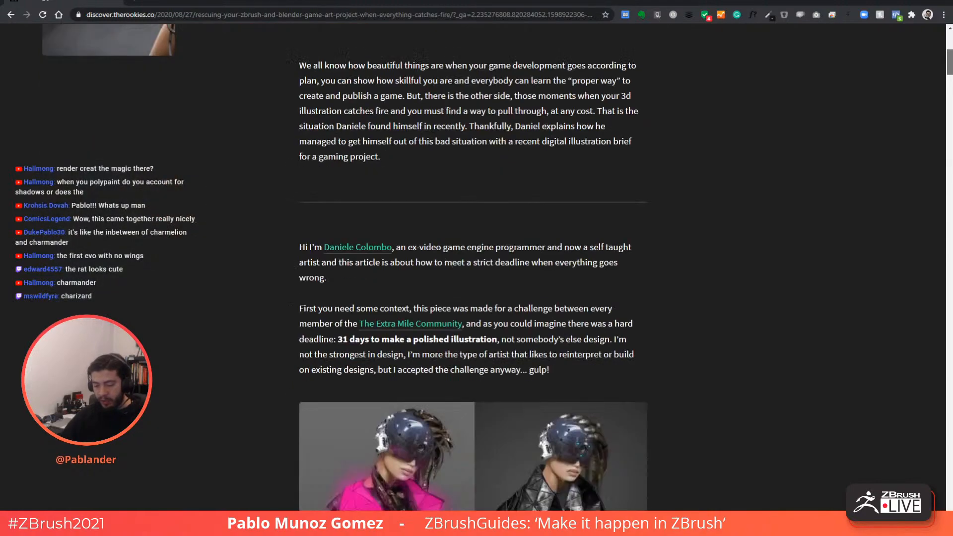
left_click_drag(949, 55, 701, 77)
left_click_drag(929, 77, 930, 58)
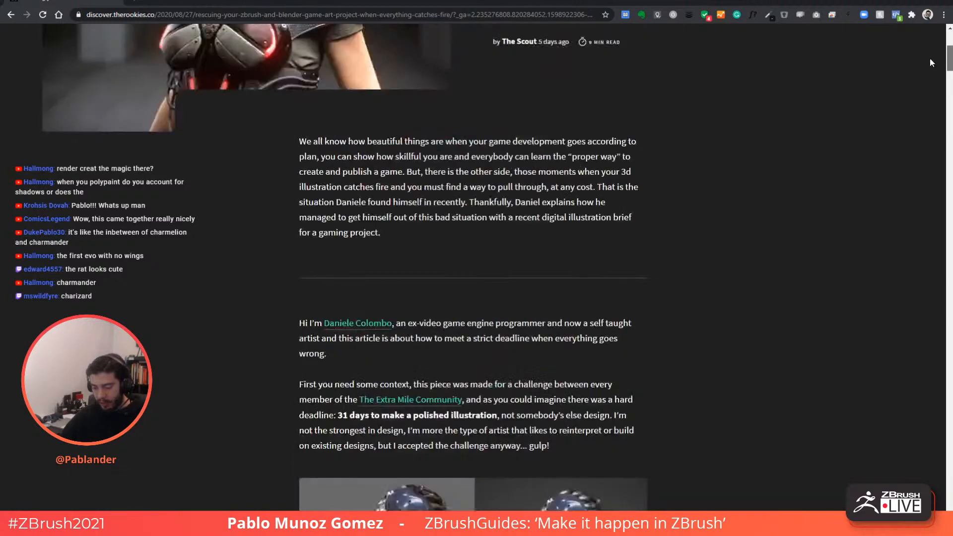
scroll(595, 134, "down", 3)
scroll(325, 137, "down", 1)
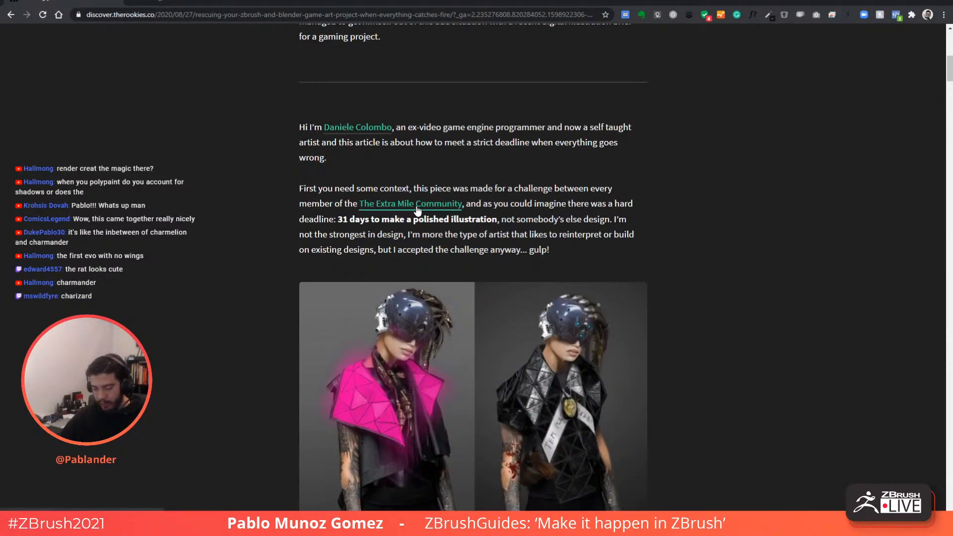
Step: Examine The Extra Mile course page down to its waiting-list form and return to the top of the Rookies article
left_click(193, 2)
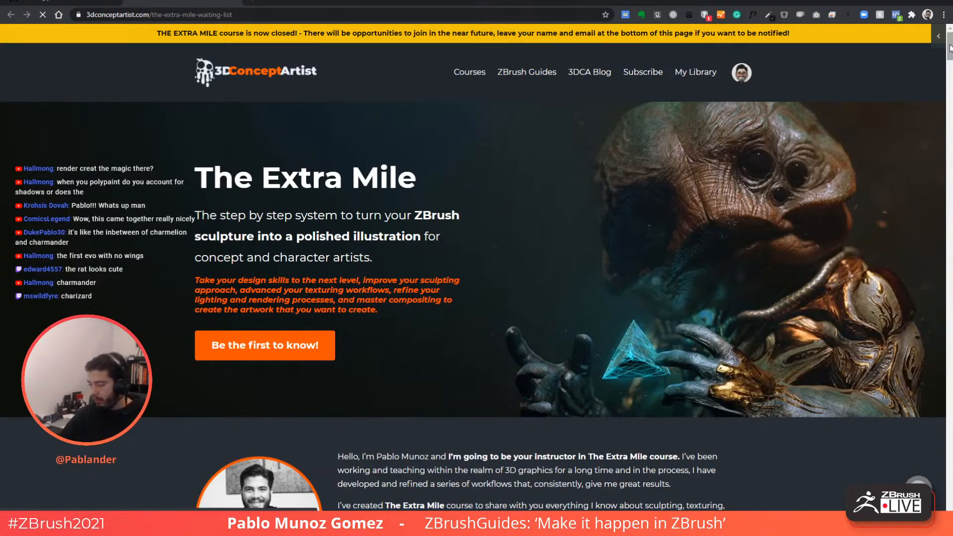
left_click_drag(950, 47, 926, 29)
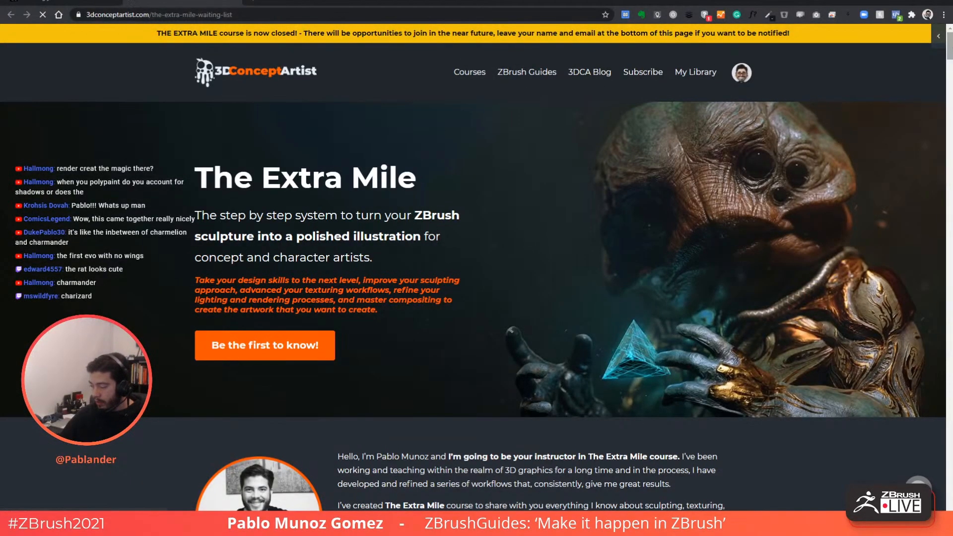
left_click_drag(949, 47, 934, 469)
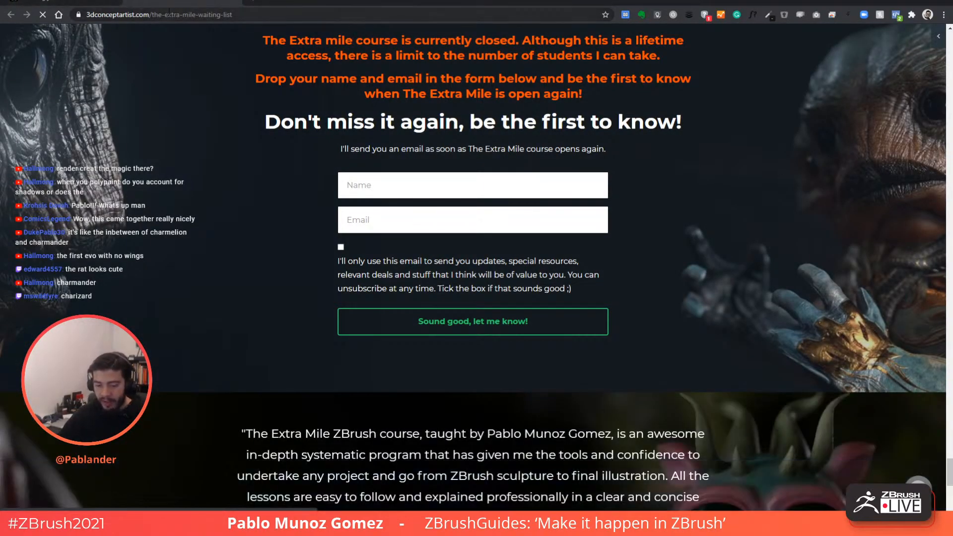
left_click(80, 4)
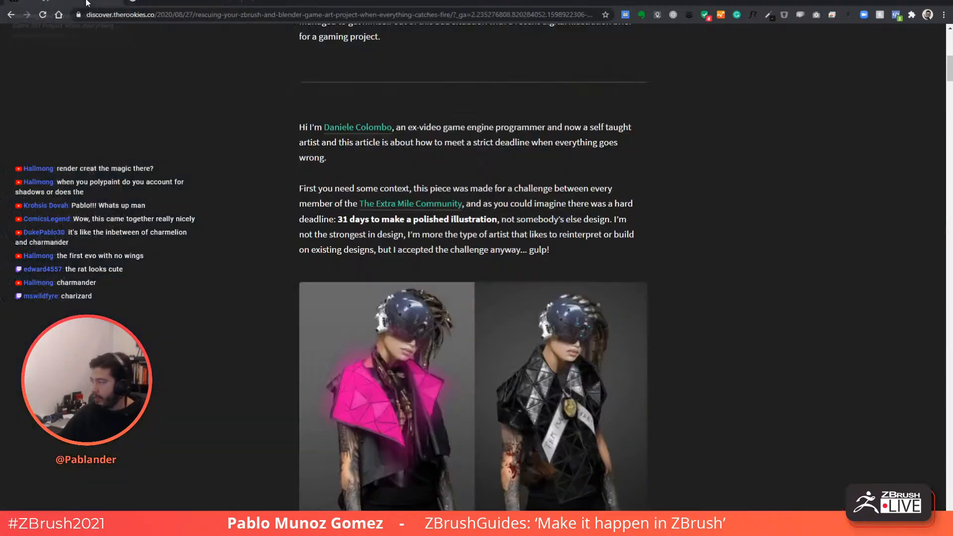
scroll(651, 102, "up", 9)
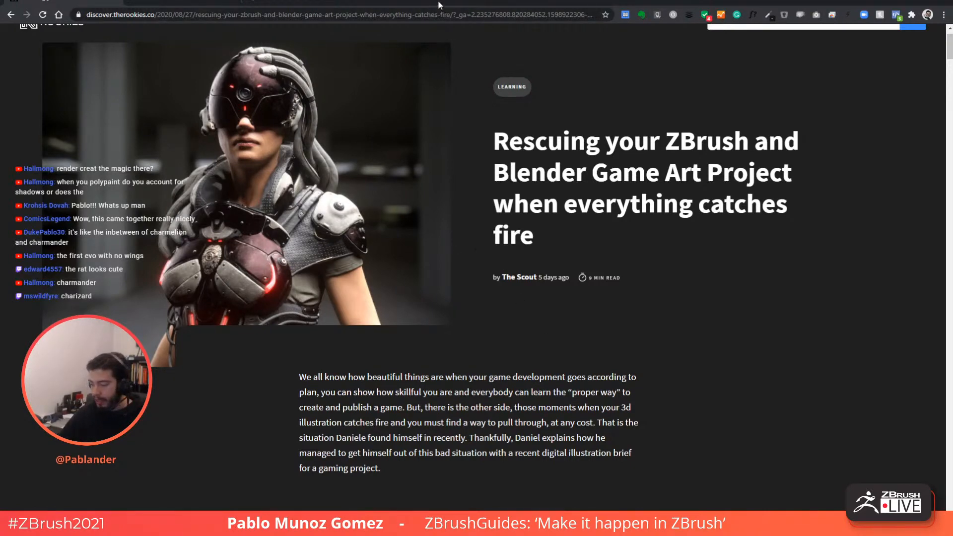
Step: Examine the scoring rules and the prizes of Reallusion's 2020 Character Creator Digital Human Contest
left_click_drag(438, 5, 952, 54)
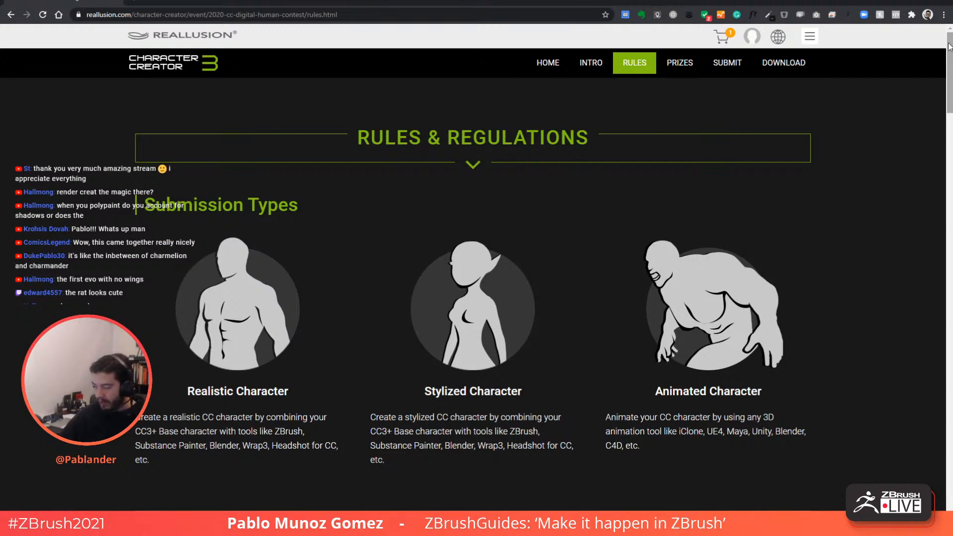
left_click_drag(947, 47, 920, 189)
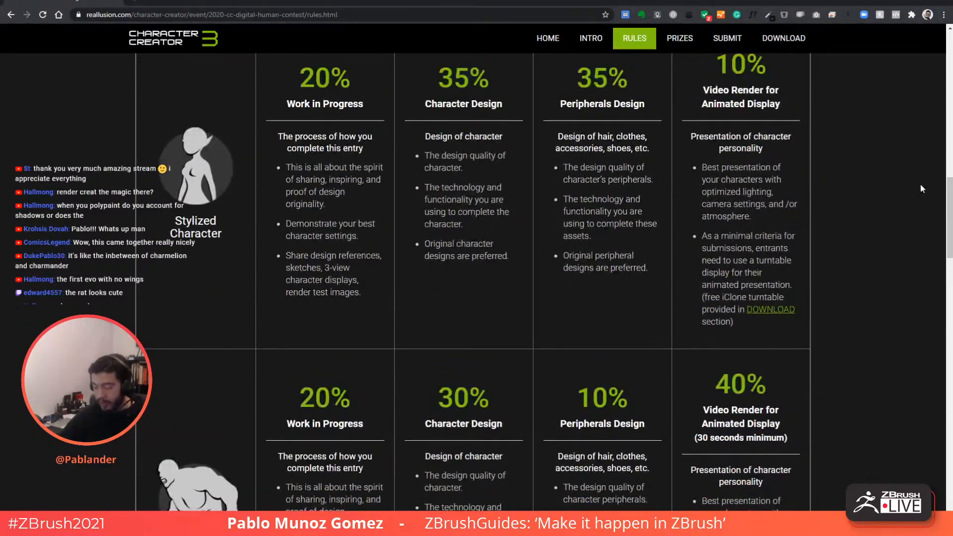
left_click(679, 40)
scroll(684, 151, "down", 6)
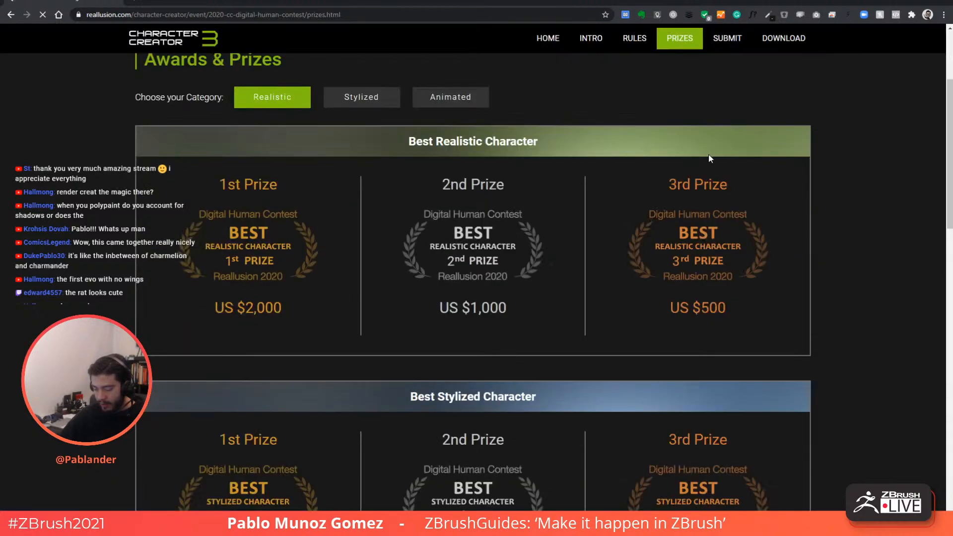
scroll(363, 138, "up", 1)
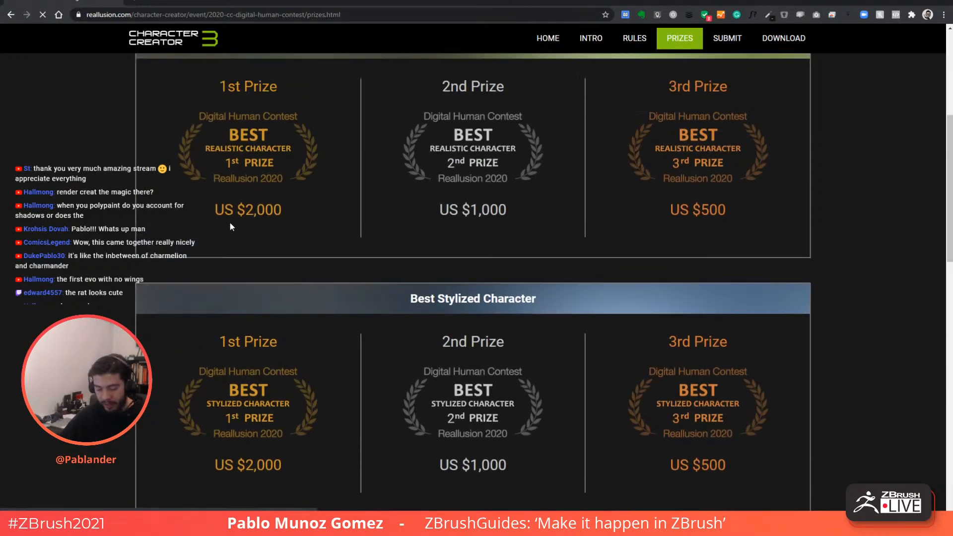
Step: Examine the contest's award categories and prizes down to the sponsor prizes, and switch back to the creature in ZBrush
scroll(376, 304, "down", 5)
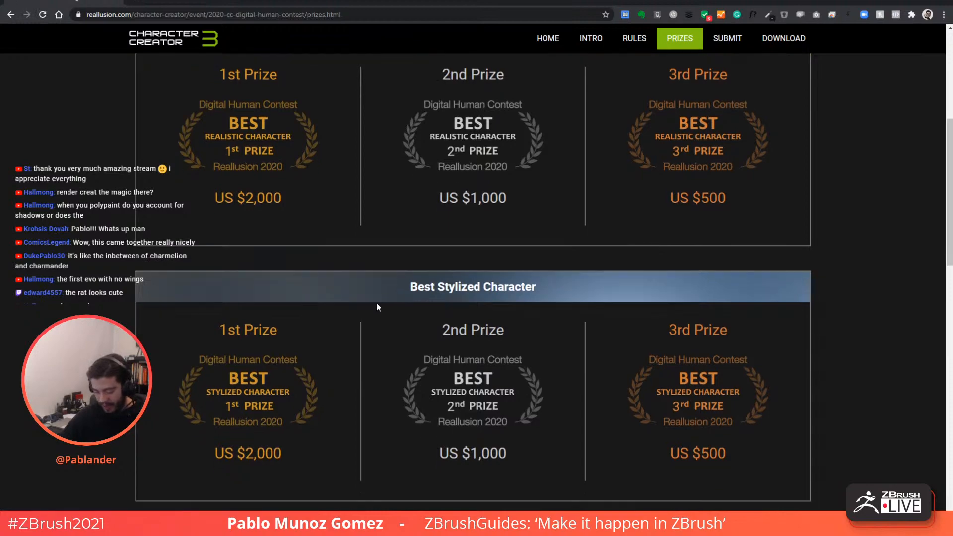
scroll(298, 283, "up", 4)
scroll(235, 261, "up", 5)
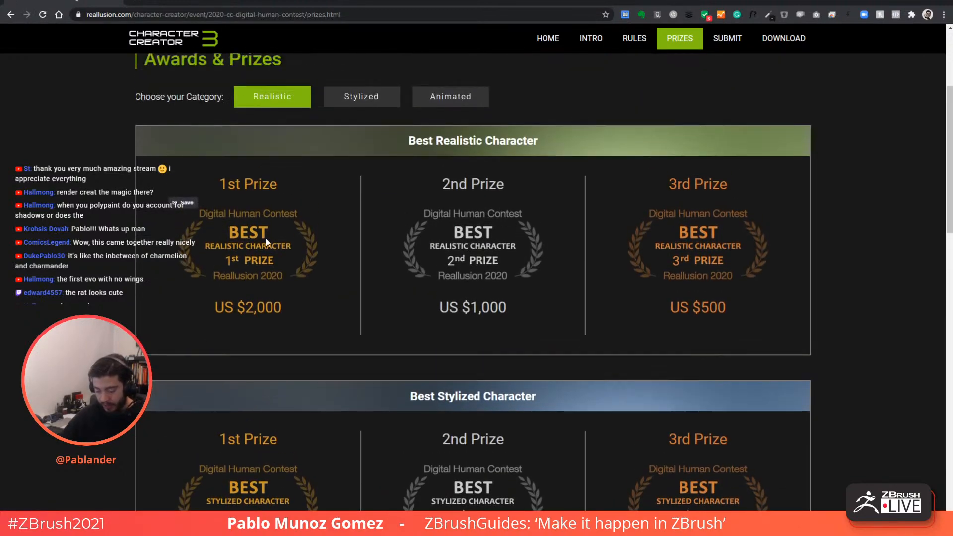
scroll(347, 247, "down", 10)
scroll(402, 244, "down", 11)
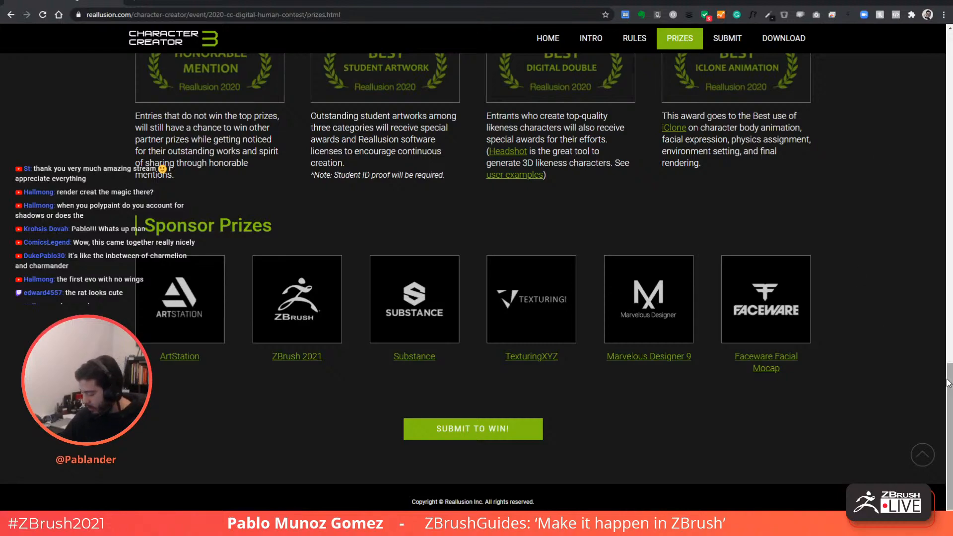
scroll(893, 199, "up", 16)
scroll(924, 141, "up", 5)
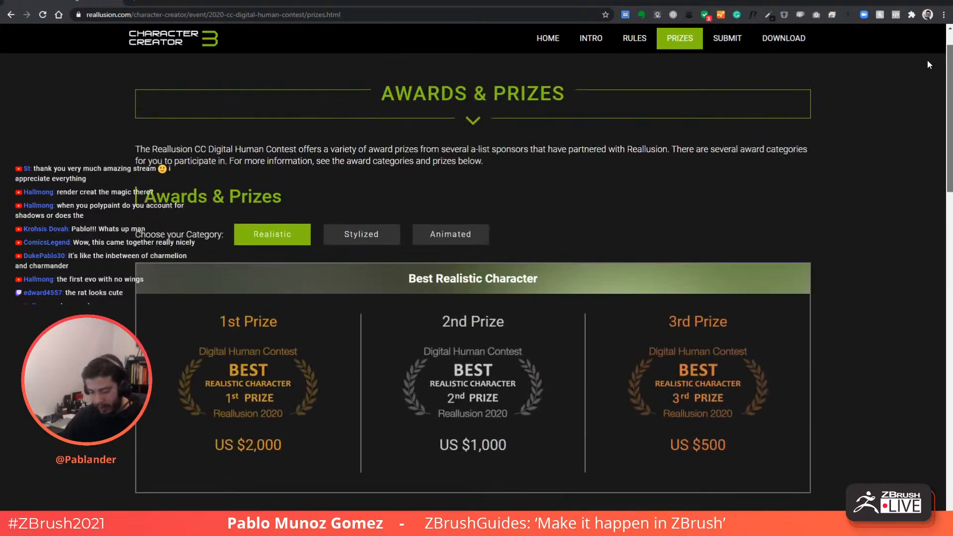
scroll(694, 182, "down", 10)
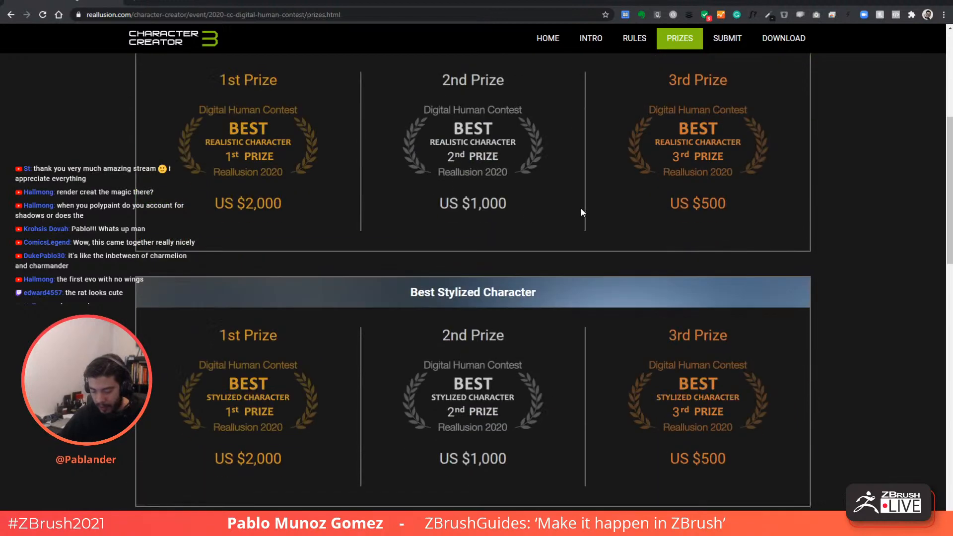
key("alt+Tab")
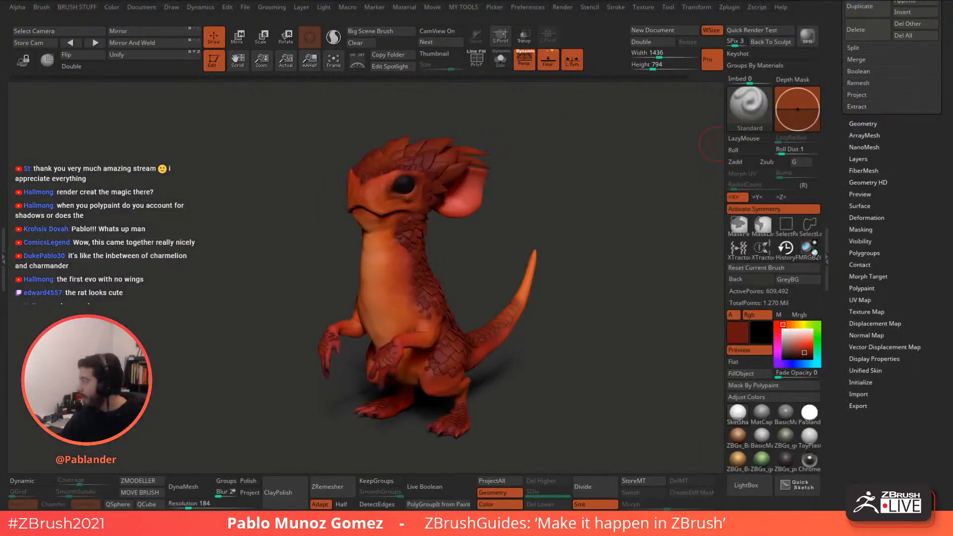